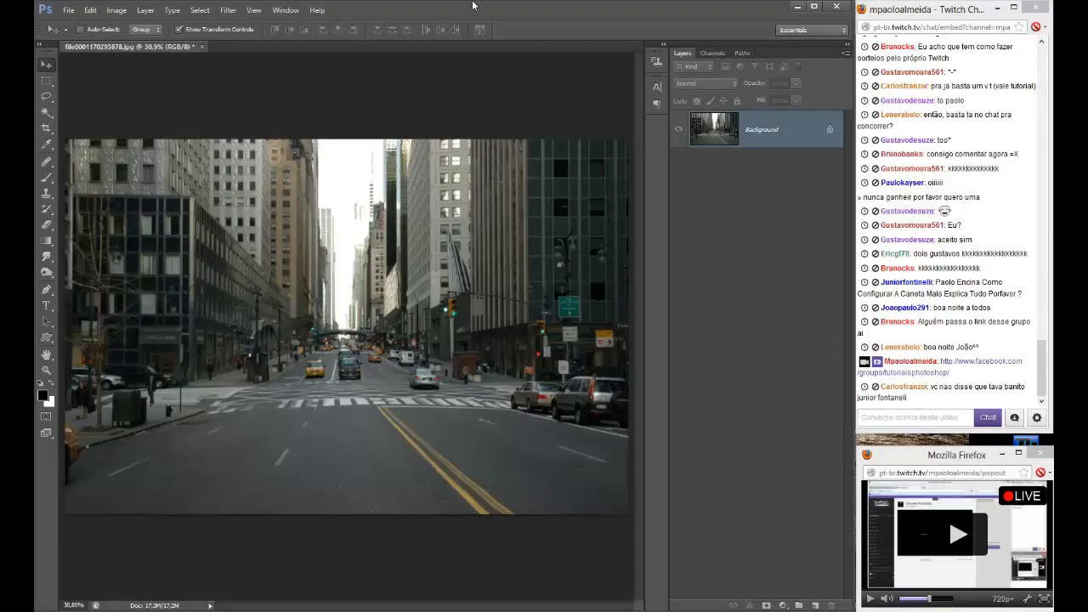
- Switch to File Explorer and open the montagens folder inside portifolio
mouse_move(179, 610)
left_click(797, 6)
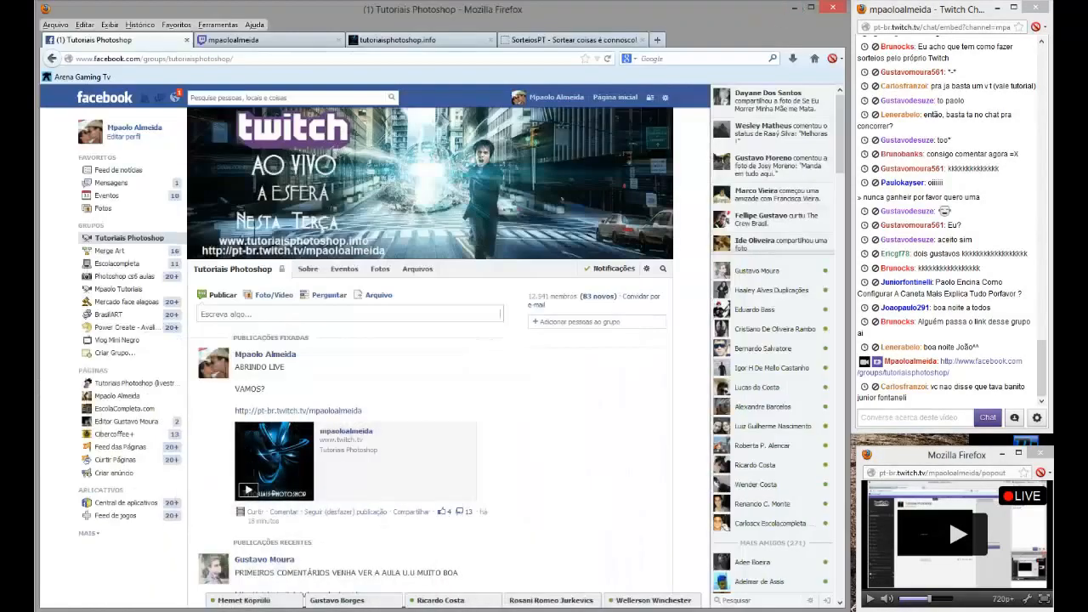
key("alt+Tab")
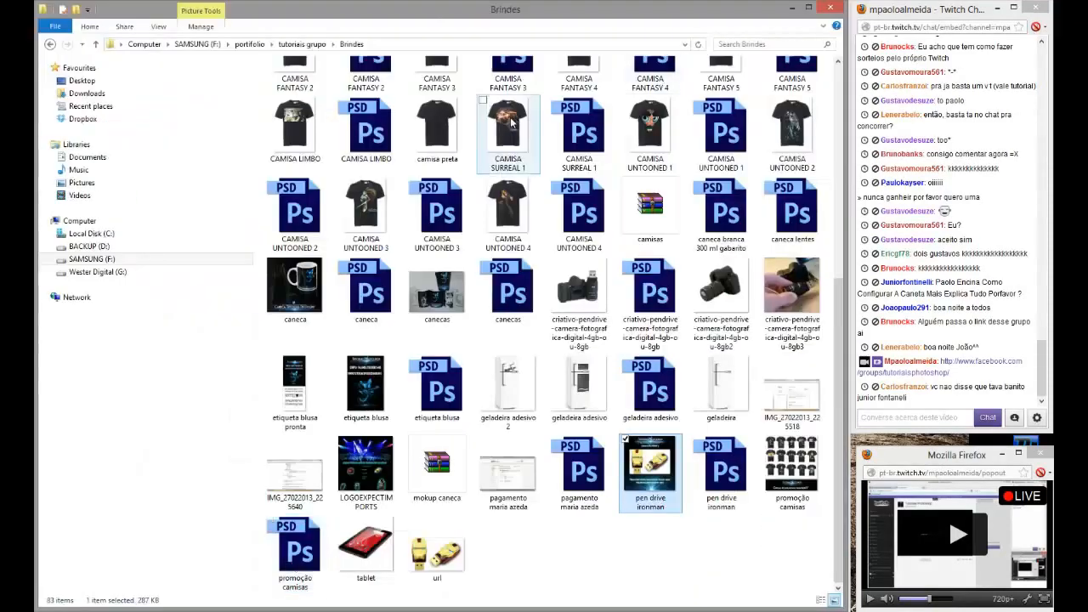
key("BackSpace")
key("BackSpace")
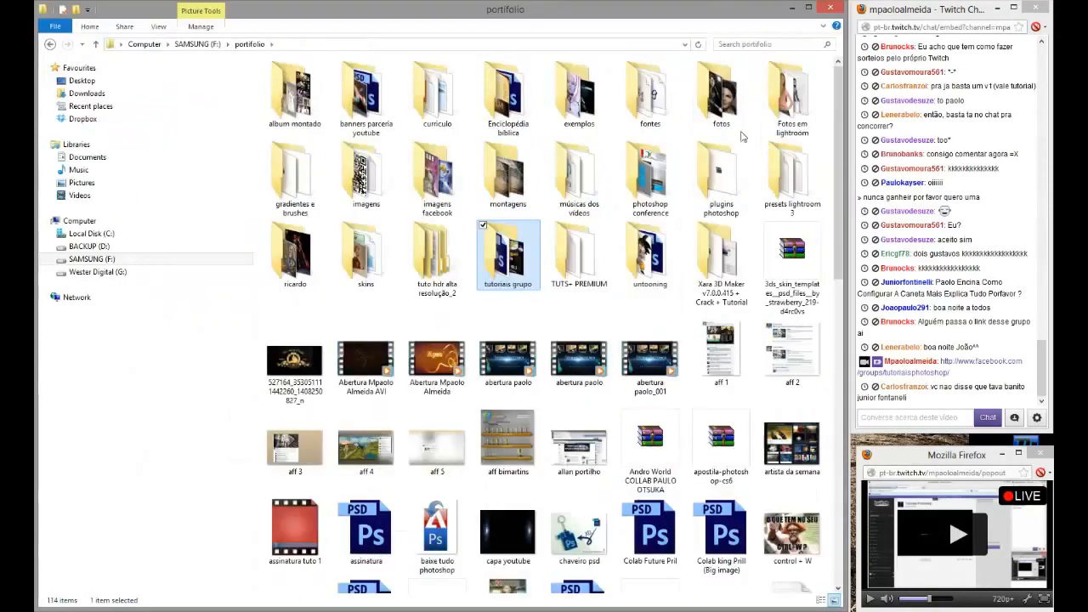
double_click(481, 180)
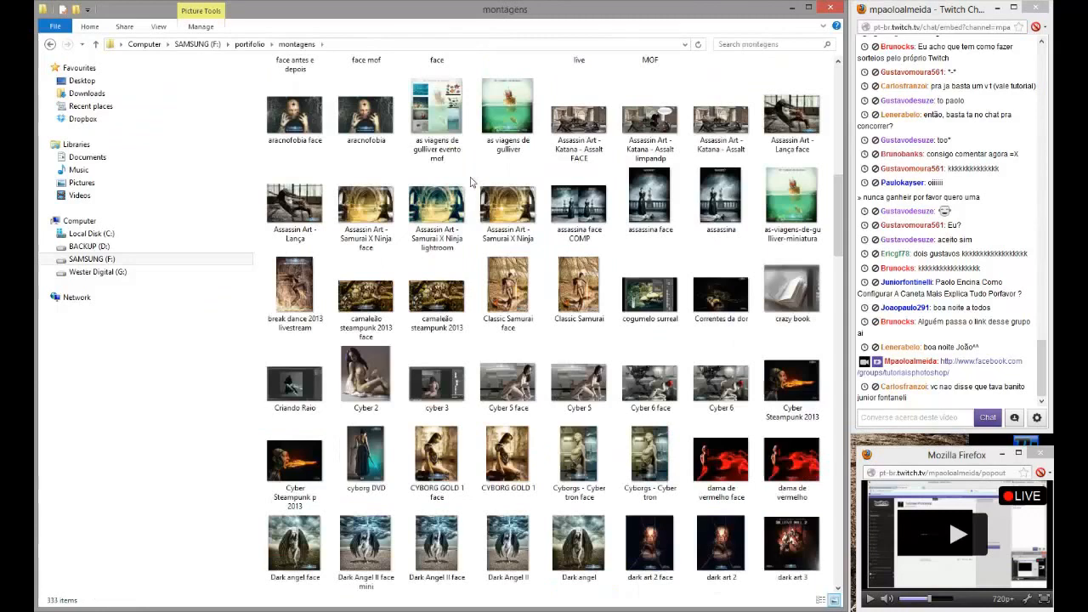
- Open the "esfera face" image from the montagens folder and restore its viewer from full screen to a smaller window
left_click(534, 228)
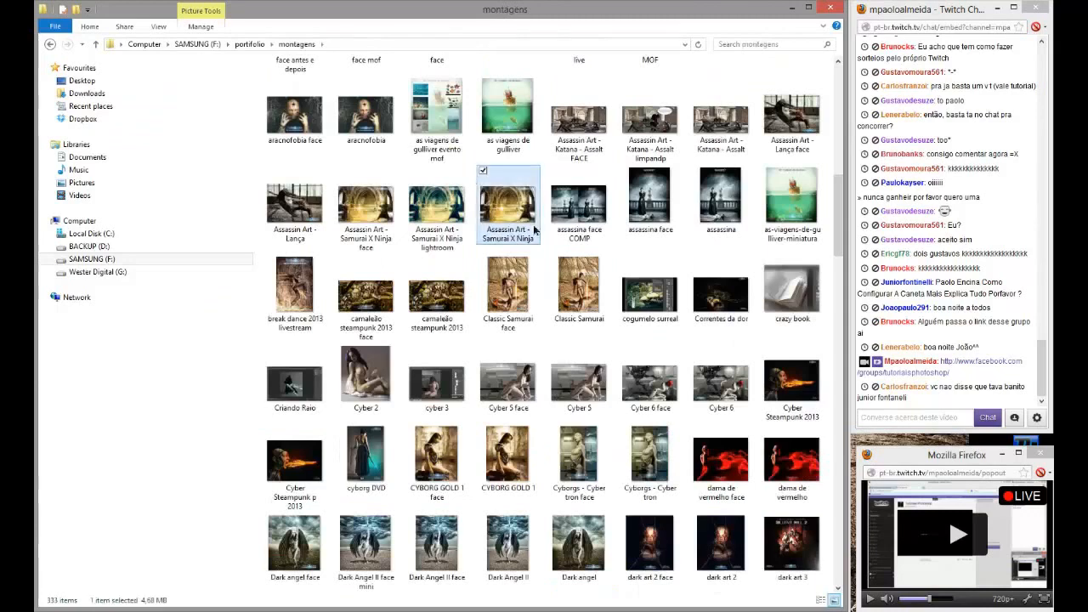
type("es")
double_click(600, 116)
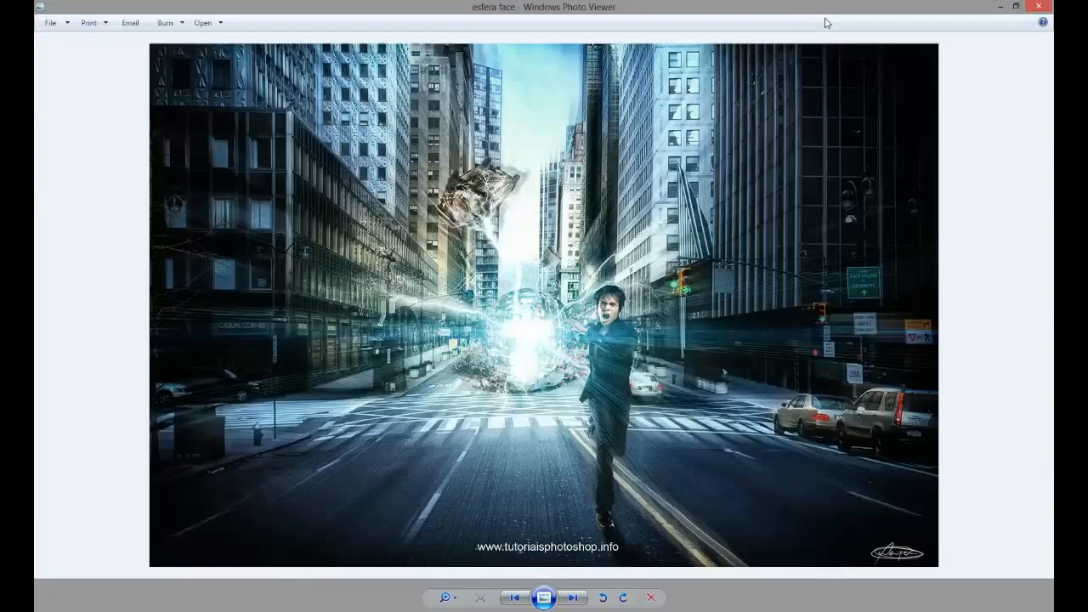
double_click(814, 9)
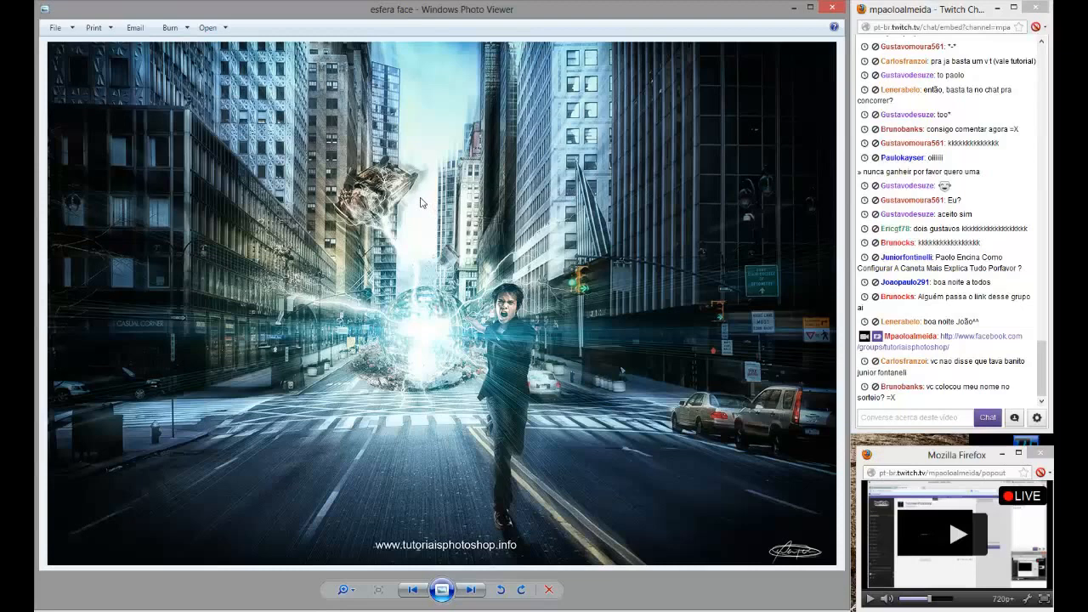
- Switch to Firefox, reply "kkkkkkkkkkk" in the Facebook chat with the unread message, collapse the chat and return to Photoshop
mouse_move(131, 596)
left_click(109, 579)
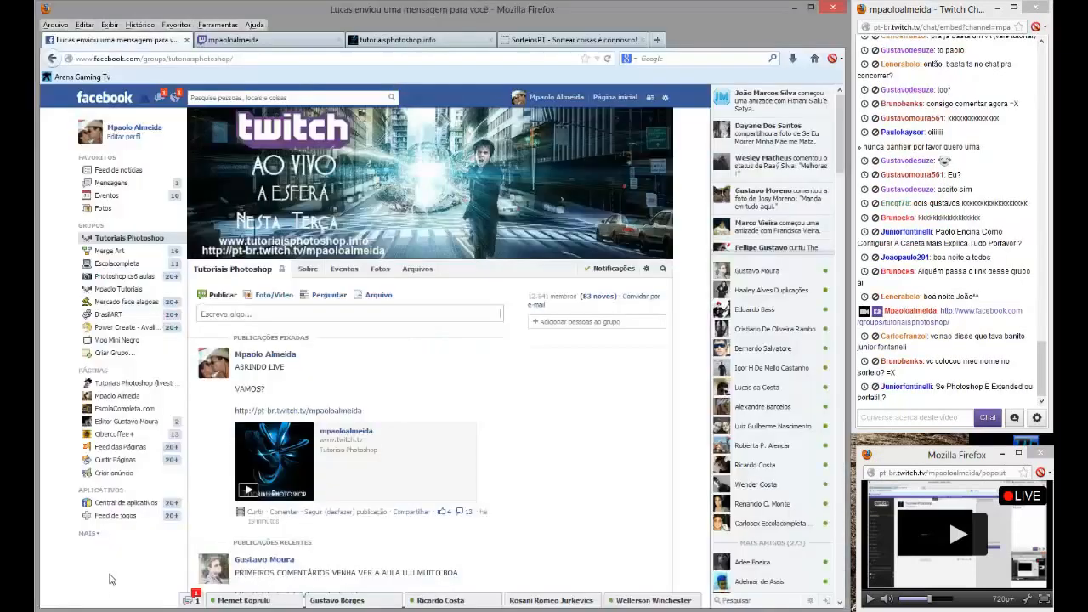
left_click(255, 597)
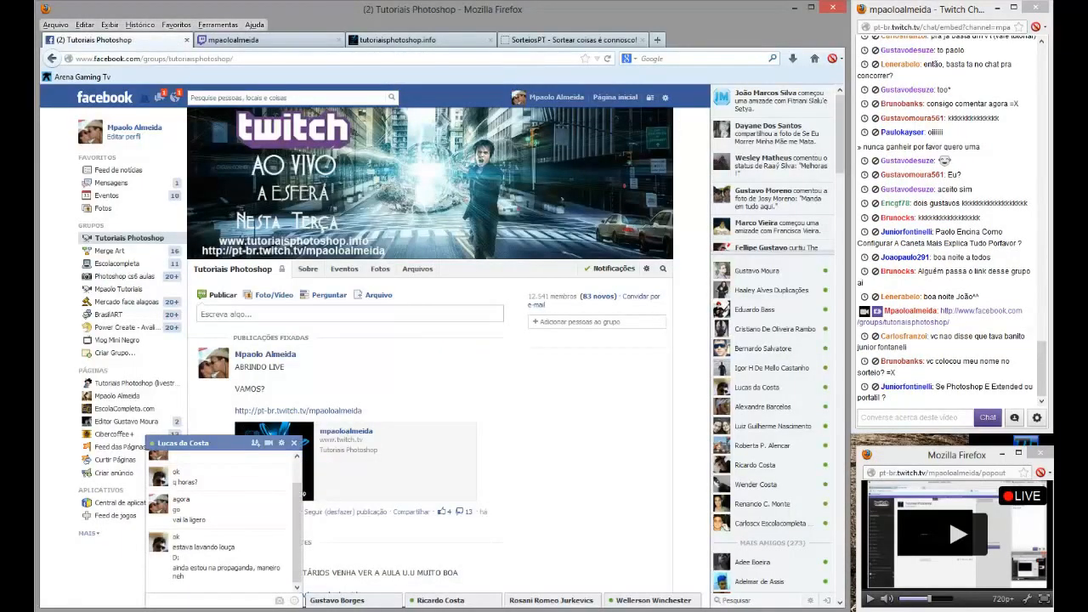
left_click(239, 460)
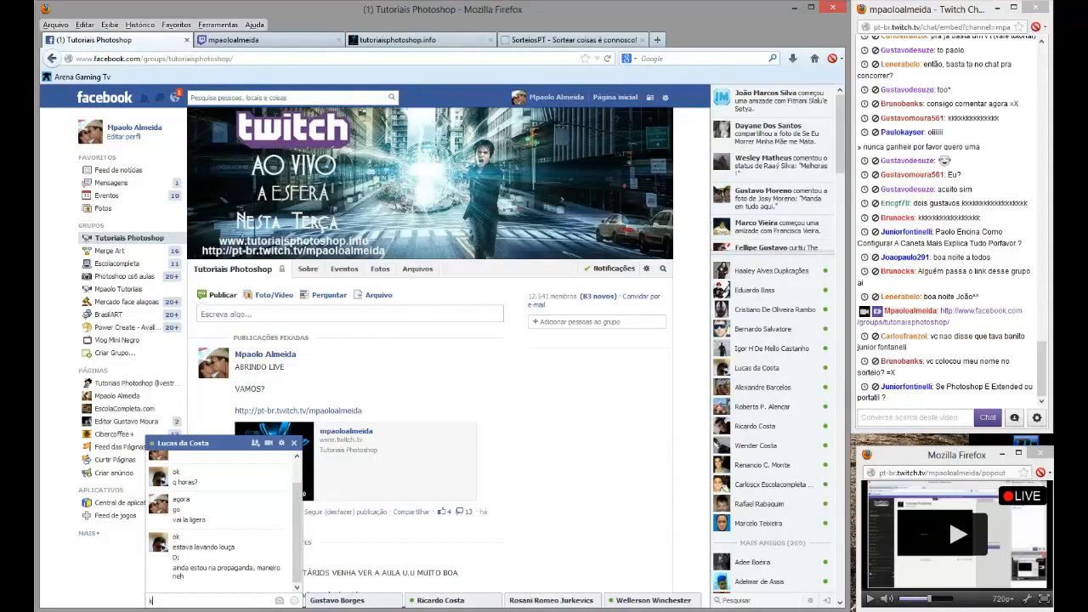
type("kkkkkkkkkkk")
key("Return")
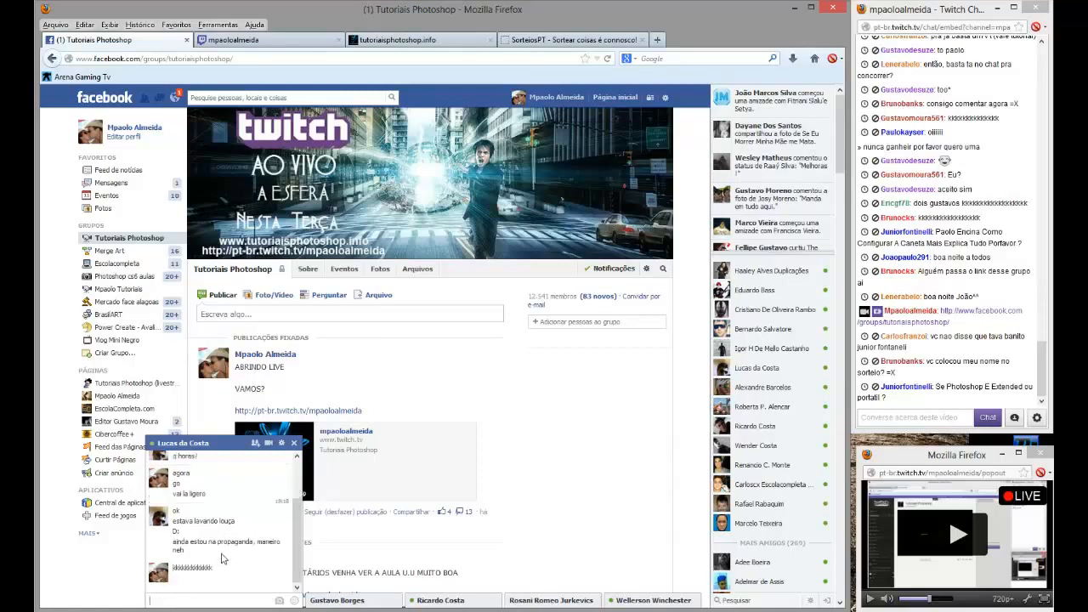
left_click(224, 444)
key("alt+Tab")
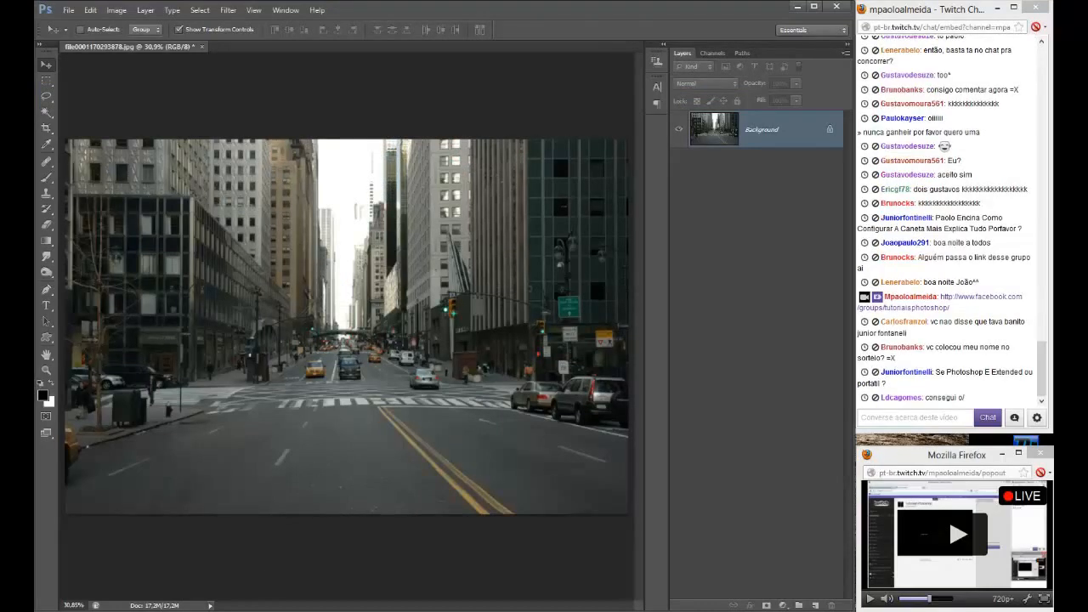
left_click(114, 586)
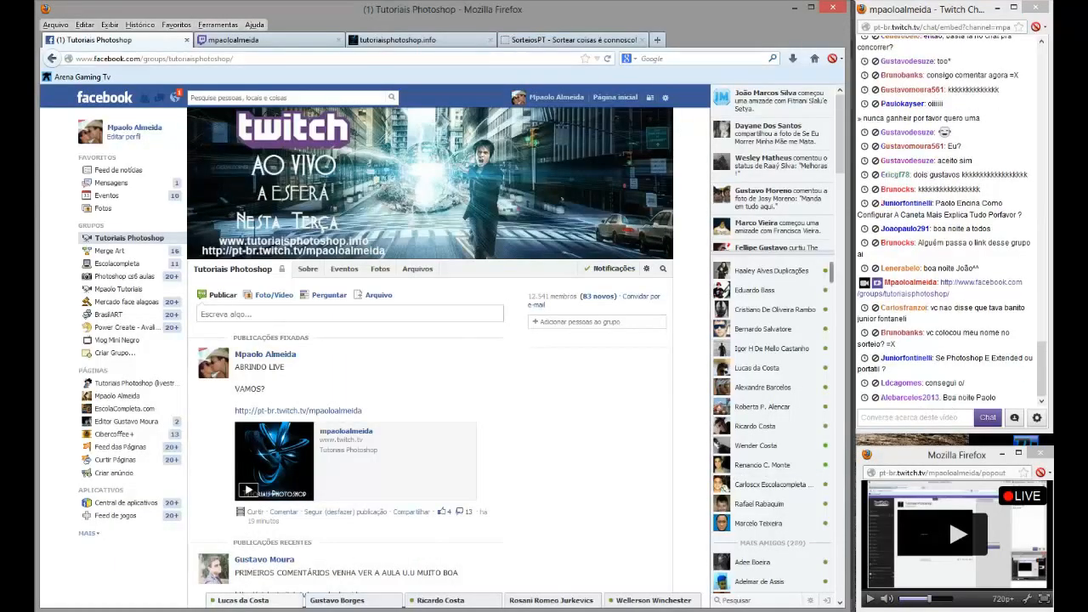
key("alt+Tab")
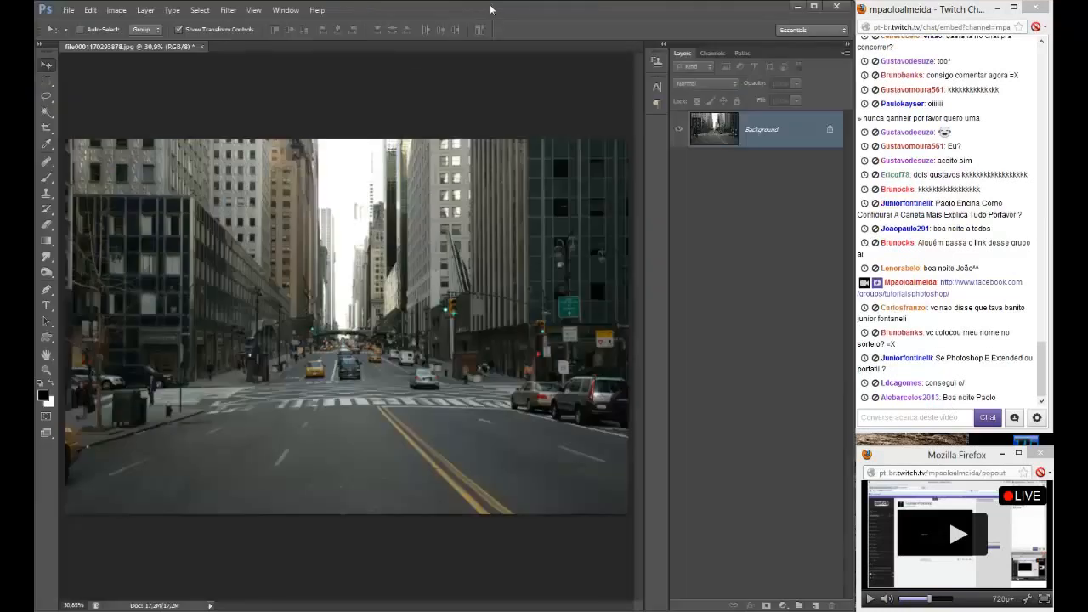
left_click(47, 194)
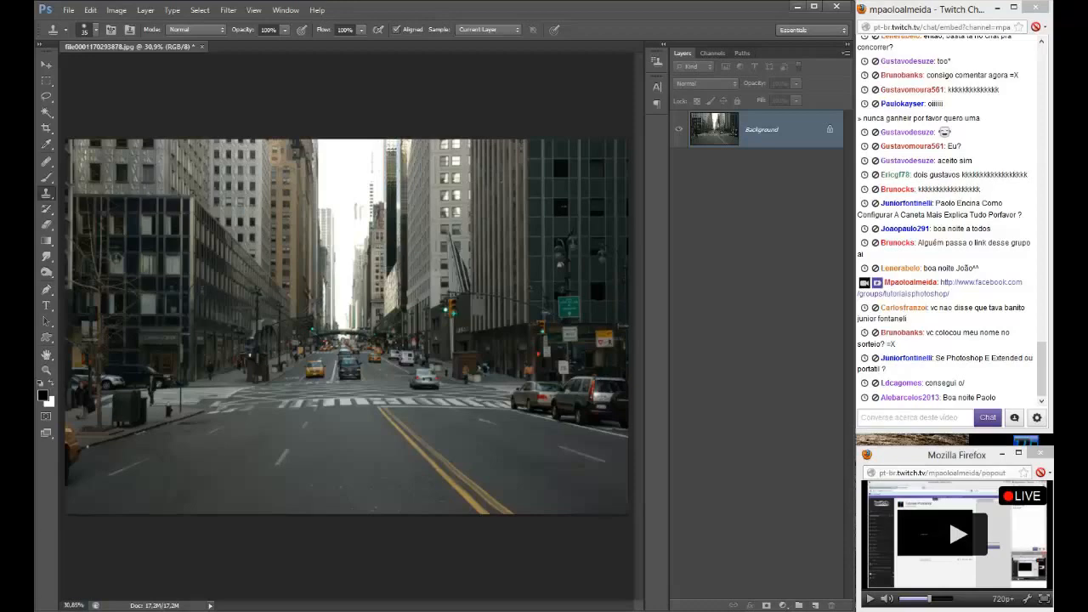
- Switch to Firefox, check the latest message in the Facebook chat, close the conversation and return to Photoshop
mouse_move(244, 609)
left_click(116, 587)
left_click(238, 601)
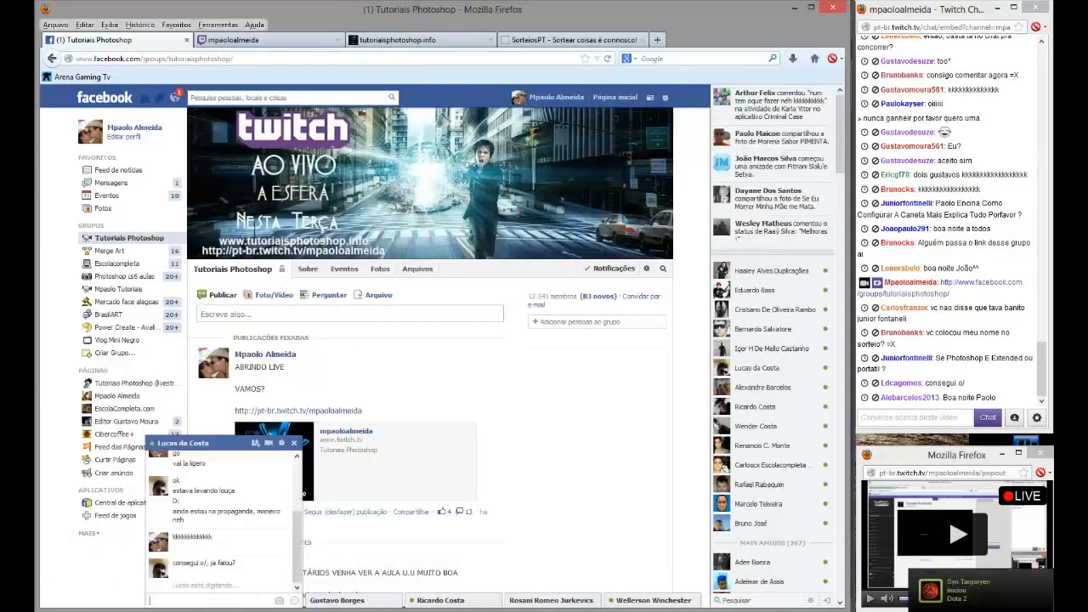
left_click(294, 443)
left_click(170, 608)
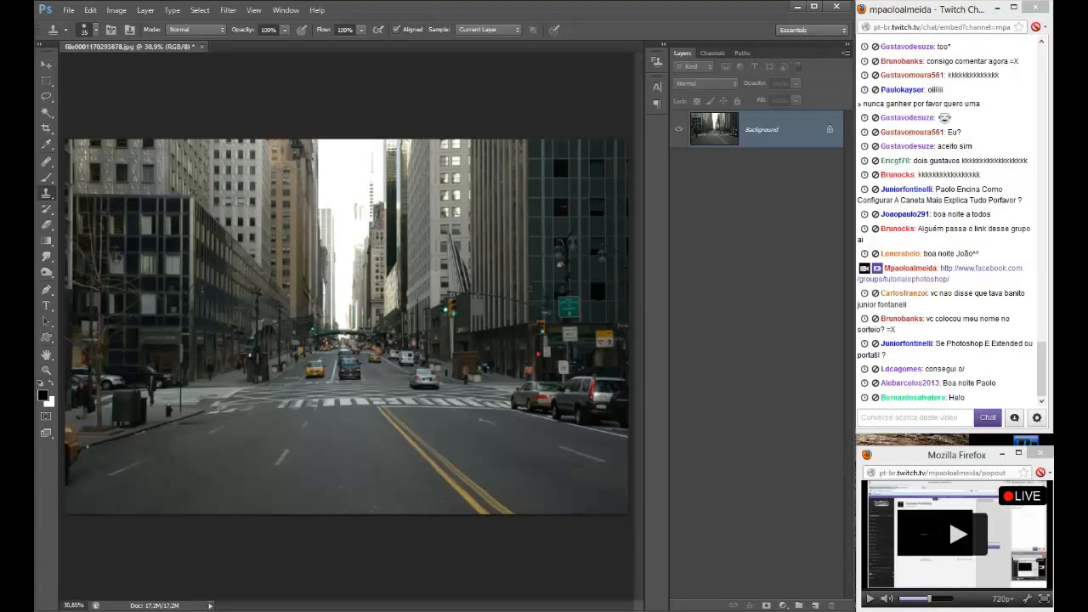
- Move the stream preview window up so it sits directly beneath the Twitch chat window
left_click(929, 447)
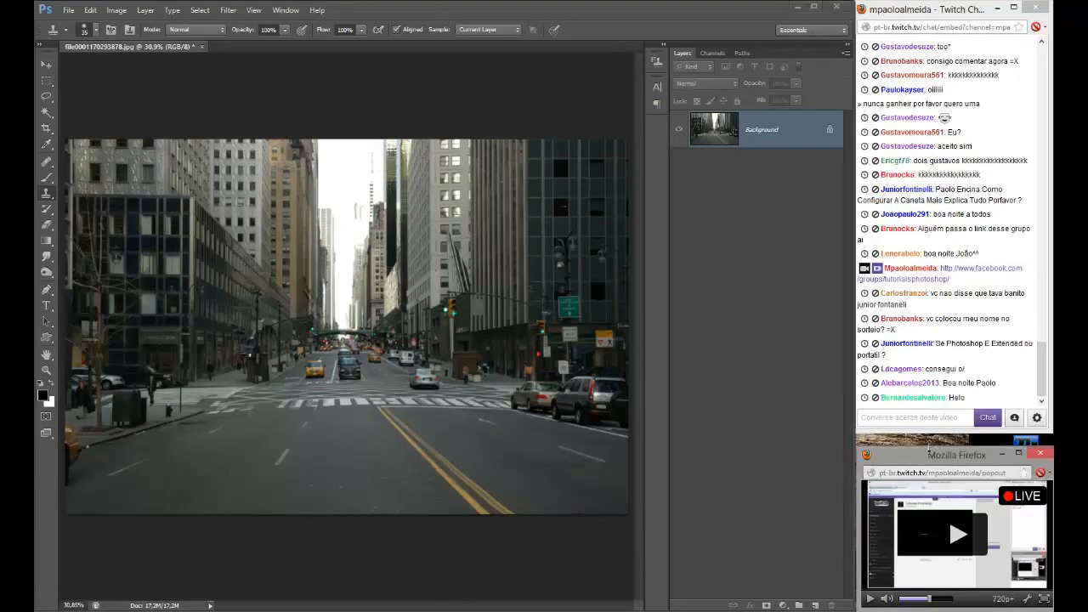
left_click_drag(929, 447, 922, 443)
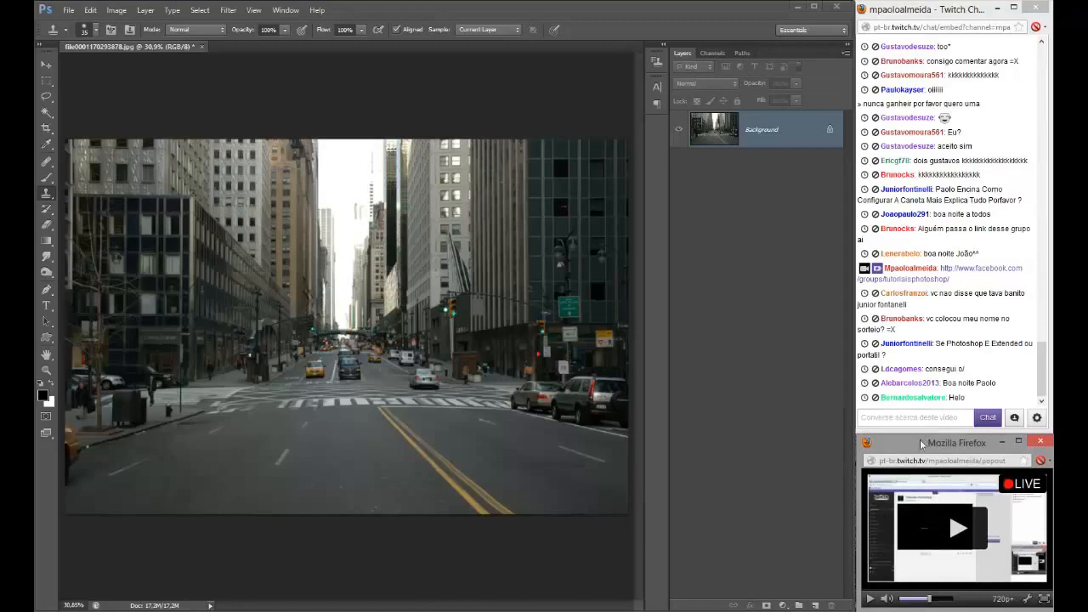
left_click(115, 565)
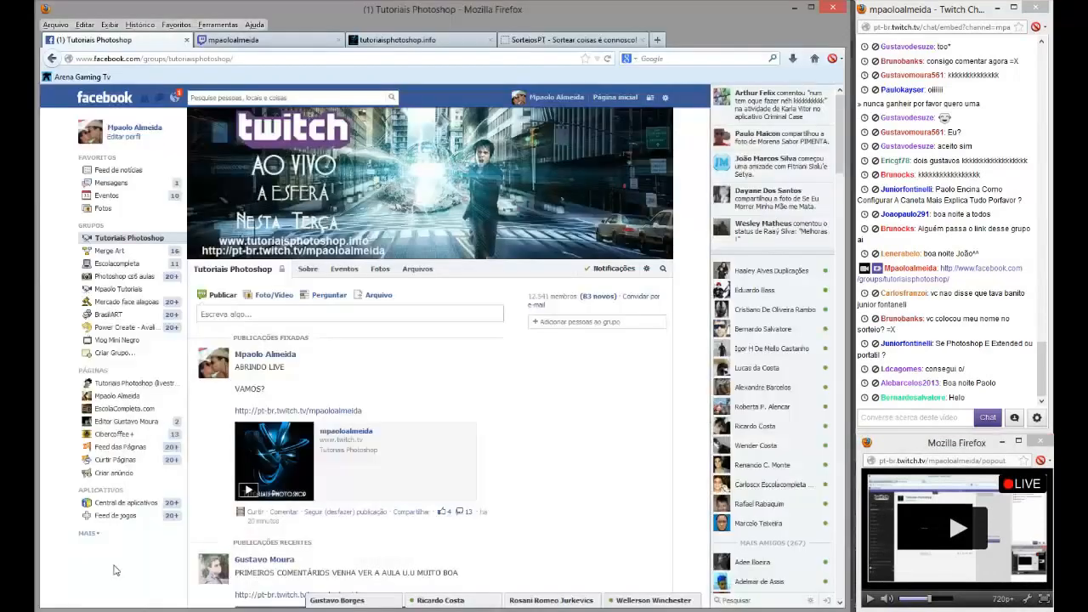
left_click(306, 610)
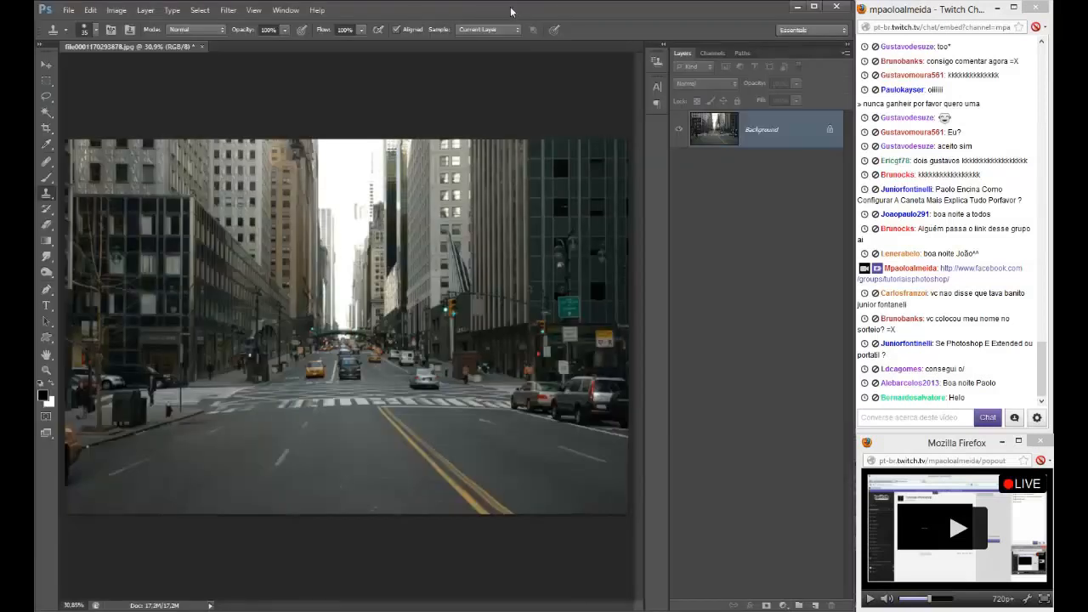
- Duplicate the Background layer of the street photo, and fill the original Background layer with white
scroll(227, 252, "up", 4)
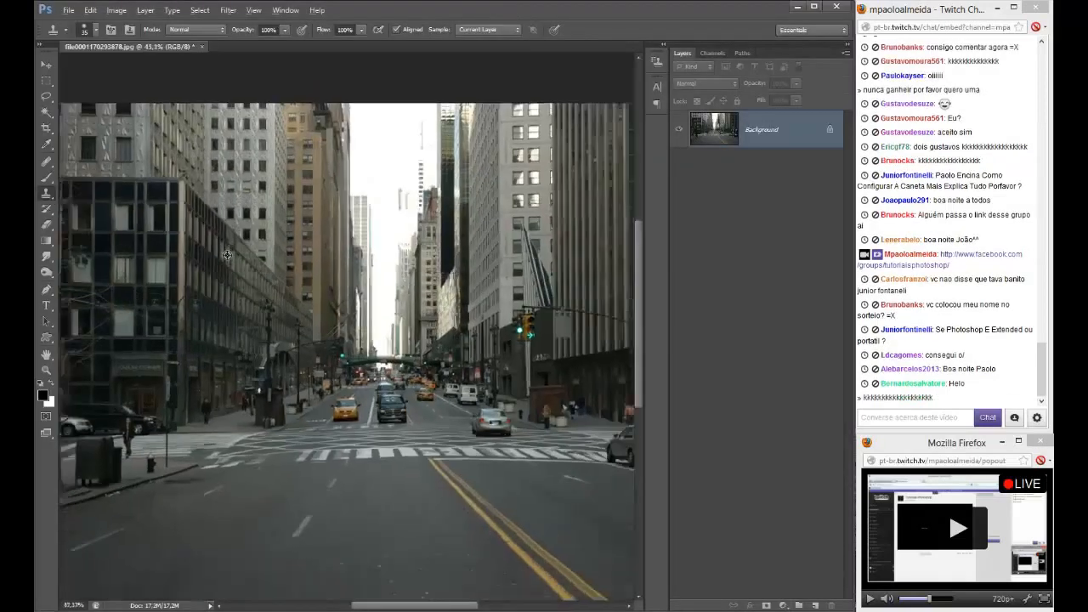
scroll(227, 255, "down", 5)
scroll(169, 299, "up", 2)
scroll(165, 300, "down", 3)
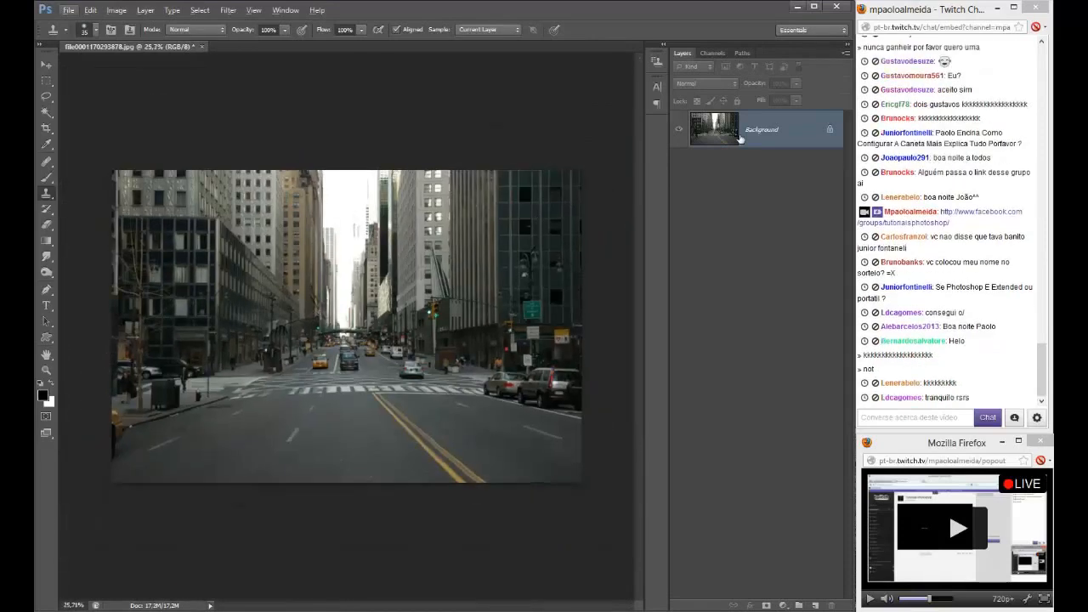
key("ctrl+j")
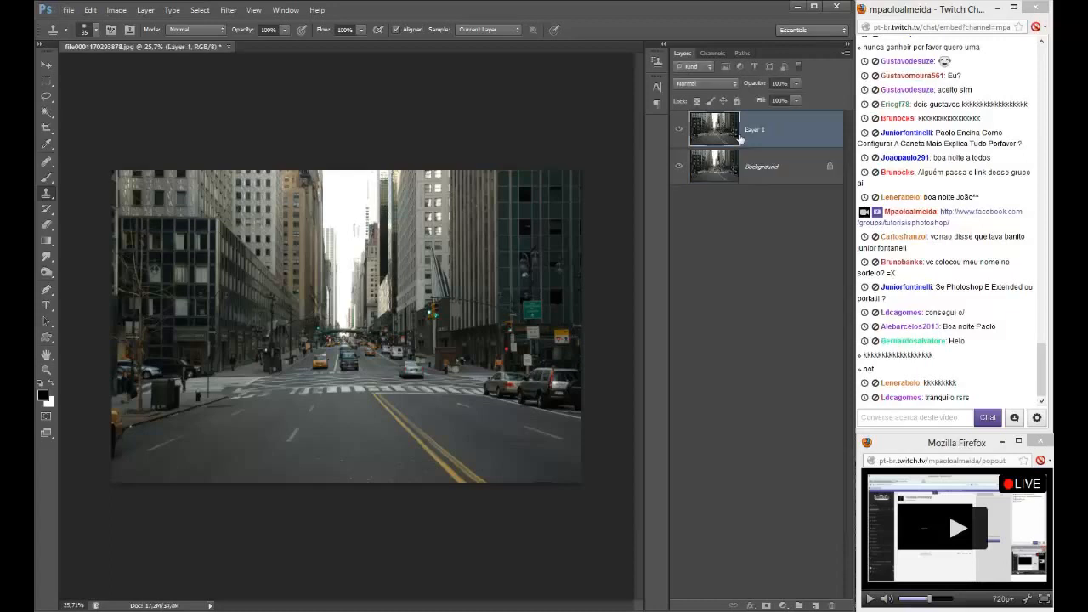
left_click(751, 182)
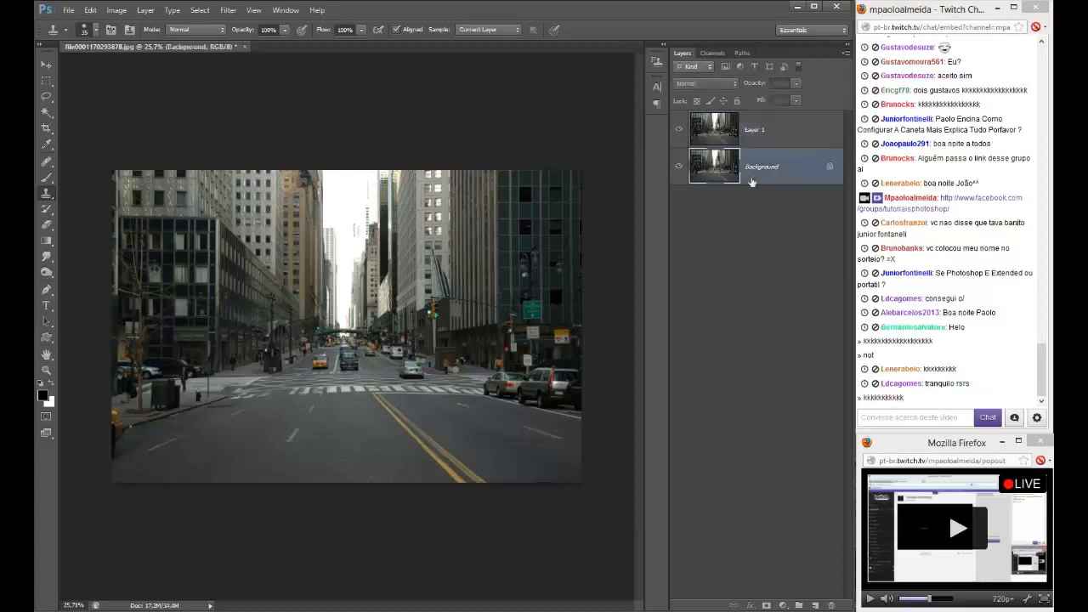
key("x")
key("alt+BackSpace")
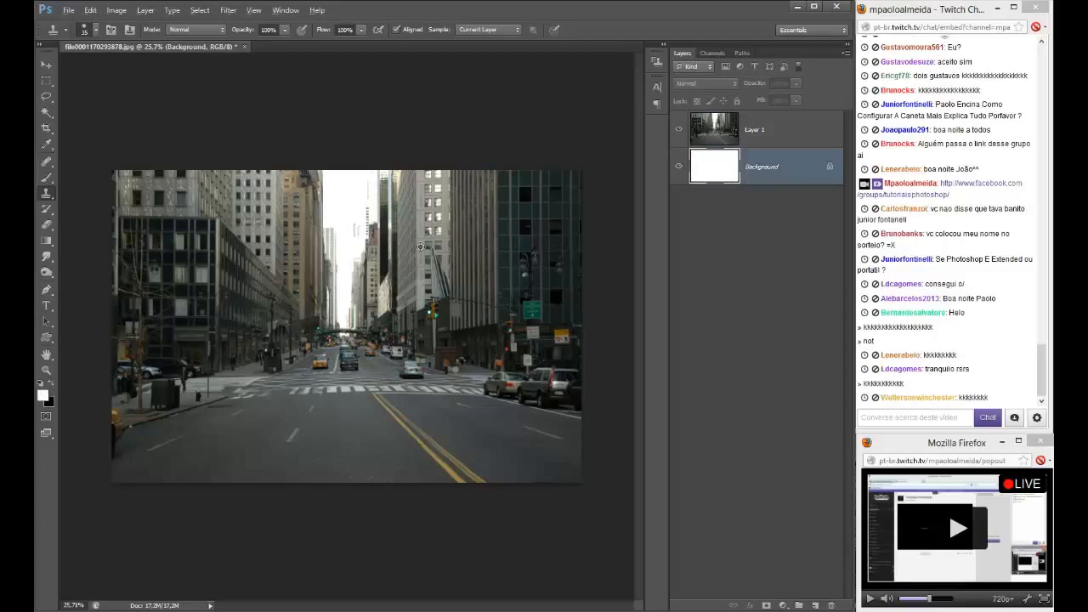
- On Layer 1, start a Pen path at the photo's top edge and trace down the buildings left of the sky
left_click(751, 129)
scroll(276, 270, "up", 3)
scroll(276, 270, "up", 3)
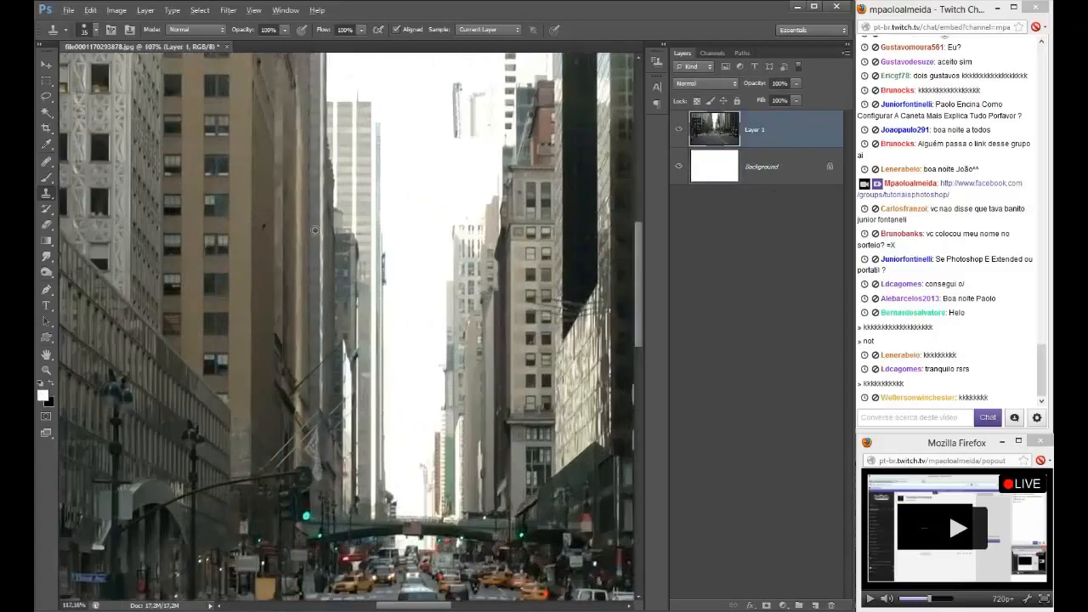
scroll(442, 211, "down", 2)
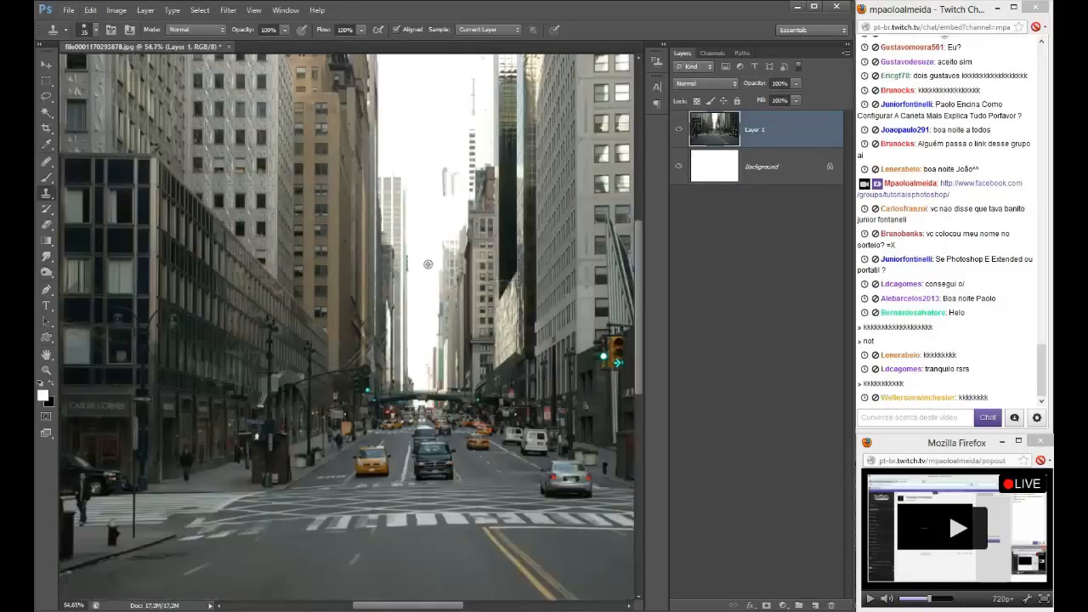
key("p")
left_click_drag(428, 264, 381, 313)
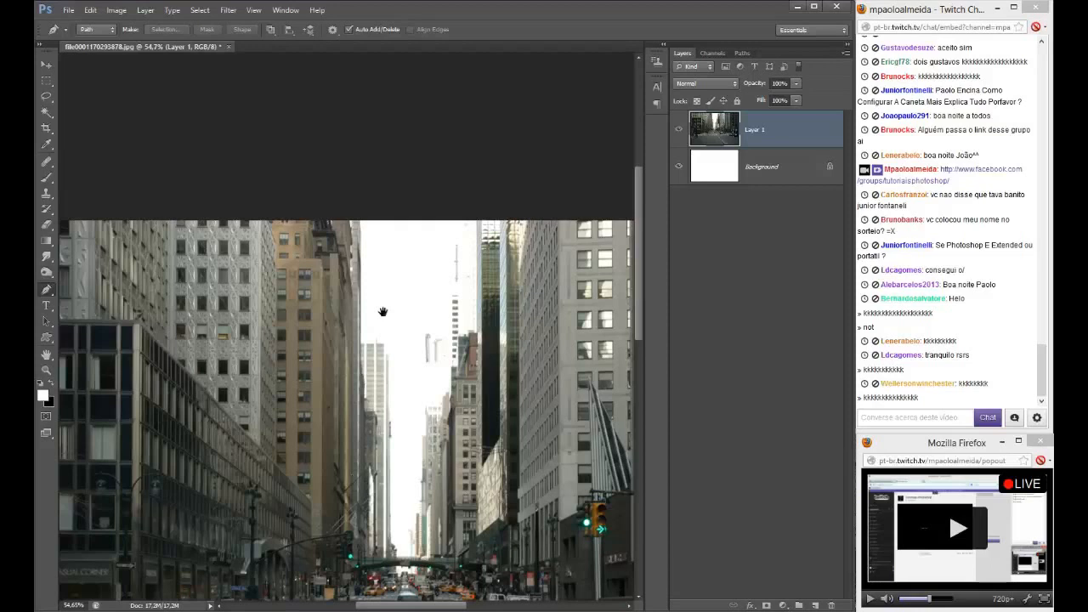
left_click(358, 220)
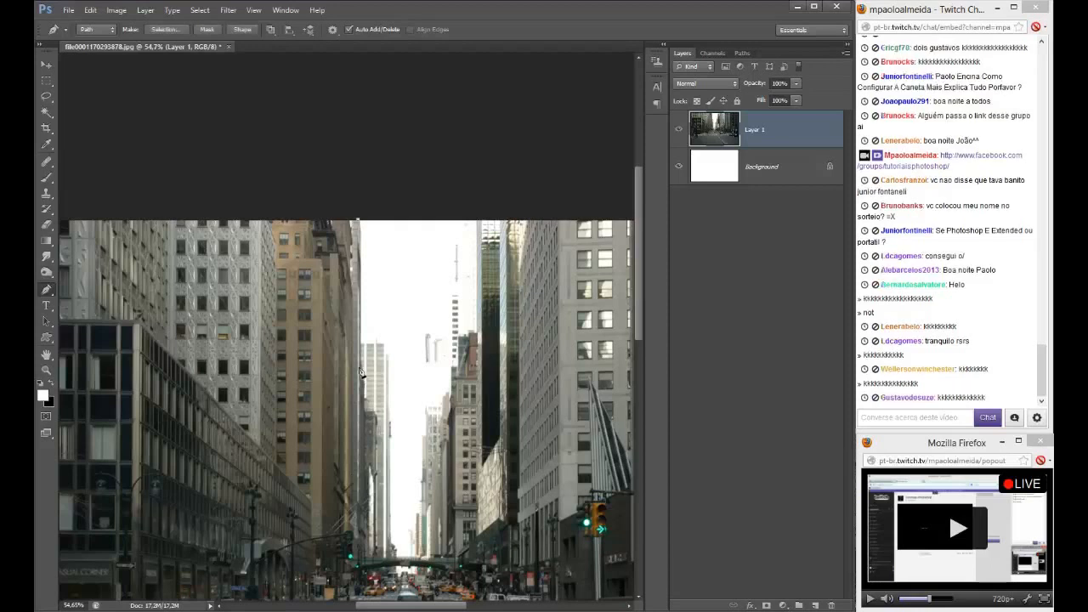
left_click(360, 371)
scroll(367, 386, "up", 2, "alt")
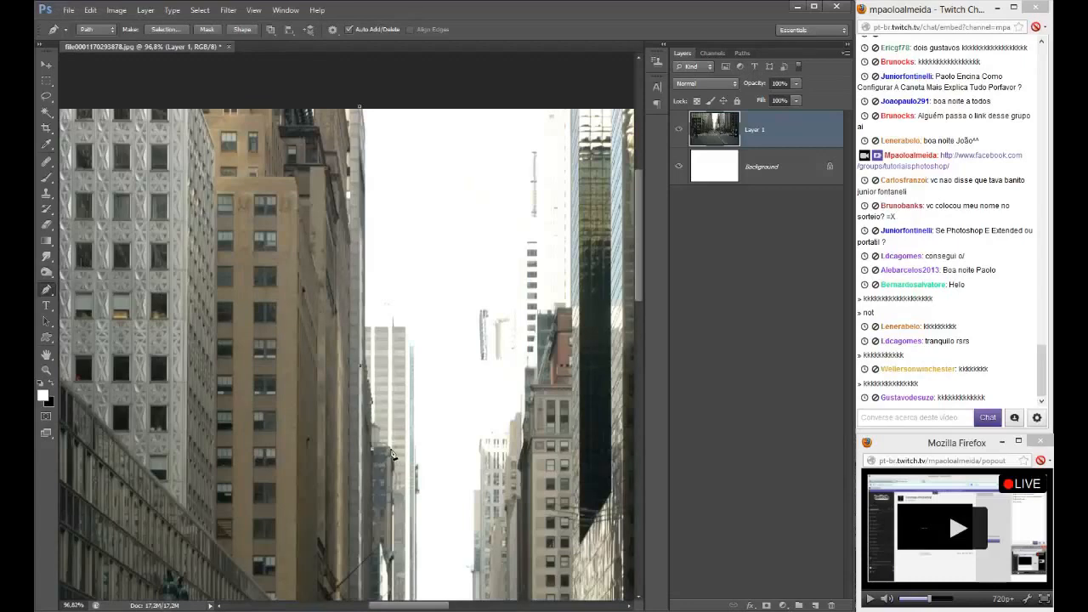
scroll(392, 524, "down", 4)
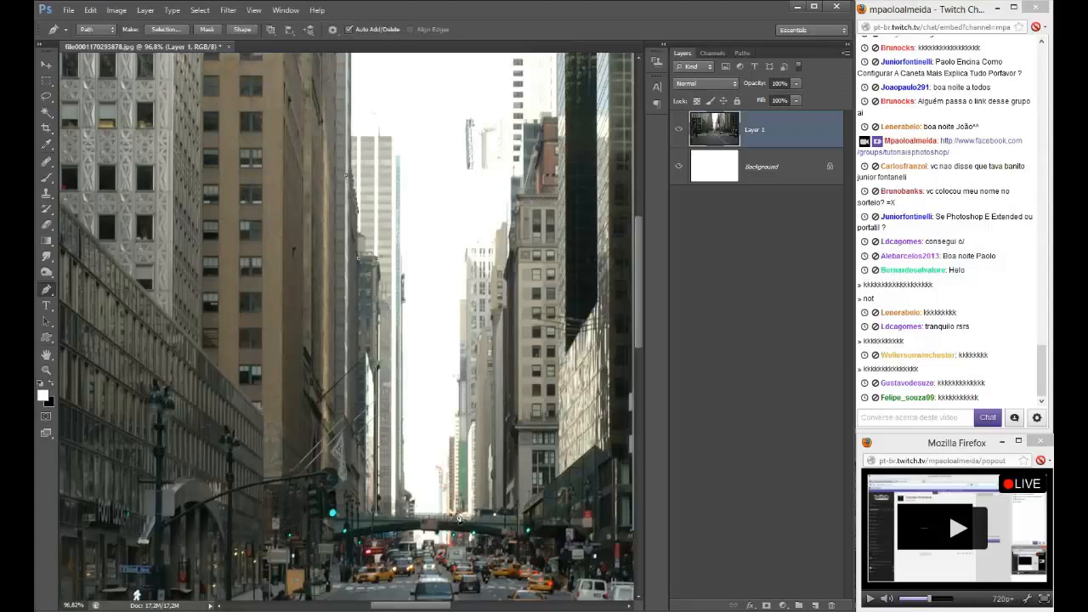
- Trace the Pen path up the buildings right of the sky and close it across the photo's top edge
scroll(463, 502, "up", 3)
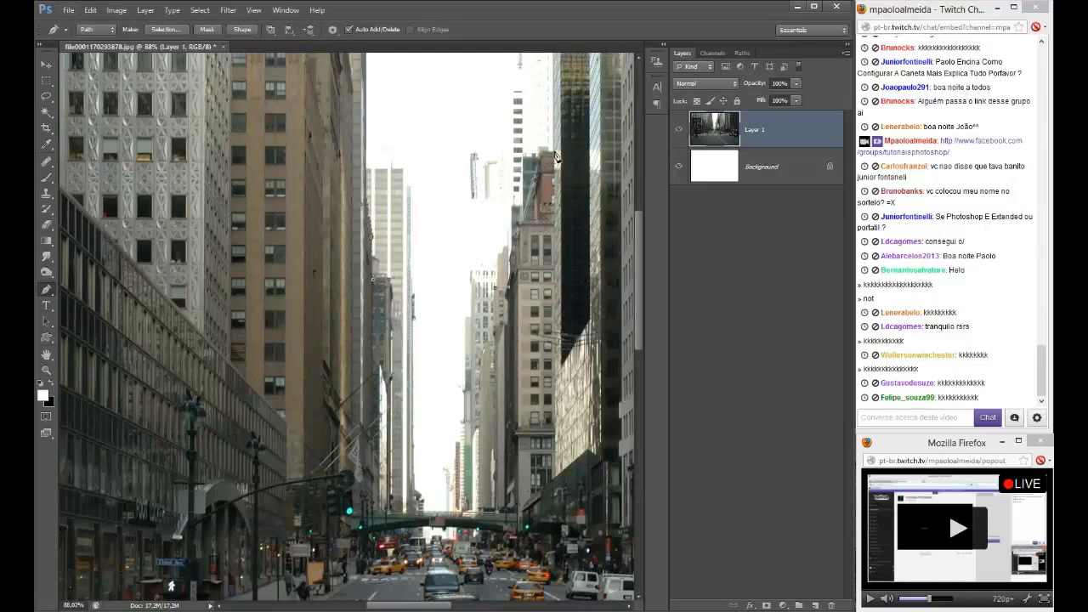
left_click_drag(558, 140, 494, 357)
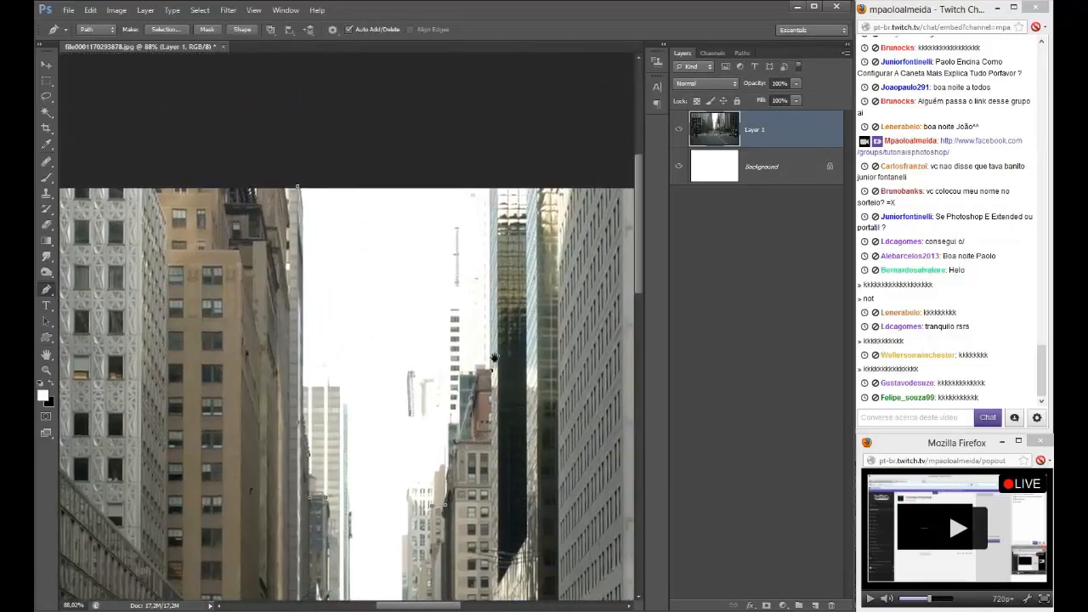
left_click(491, 182)
left_click(302, 186)
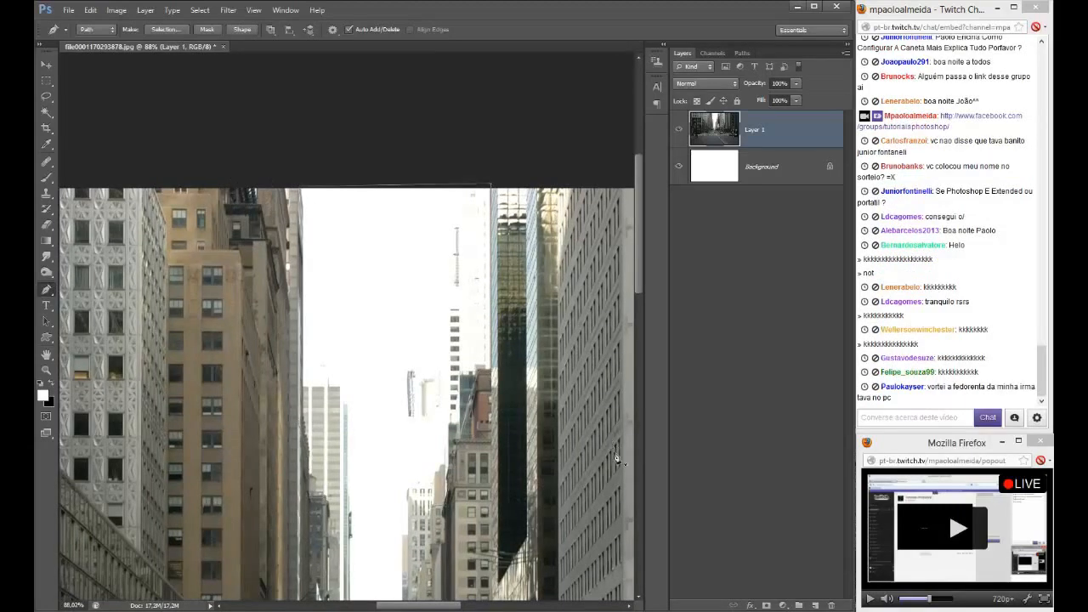
- Add a layer mask to Layer 1, convert the sky path to a selection with 0 px feather, and fill it with black
left_click(766, 606)
right_click(304, 346)
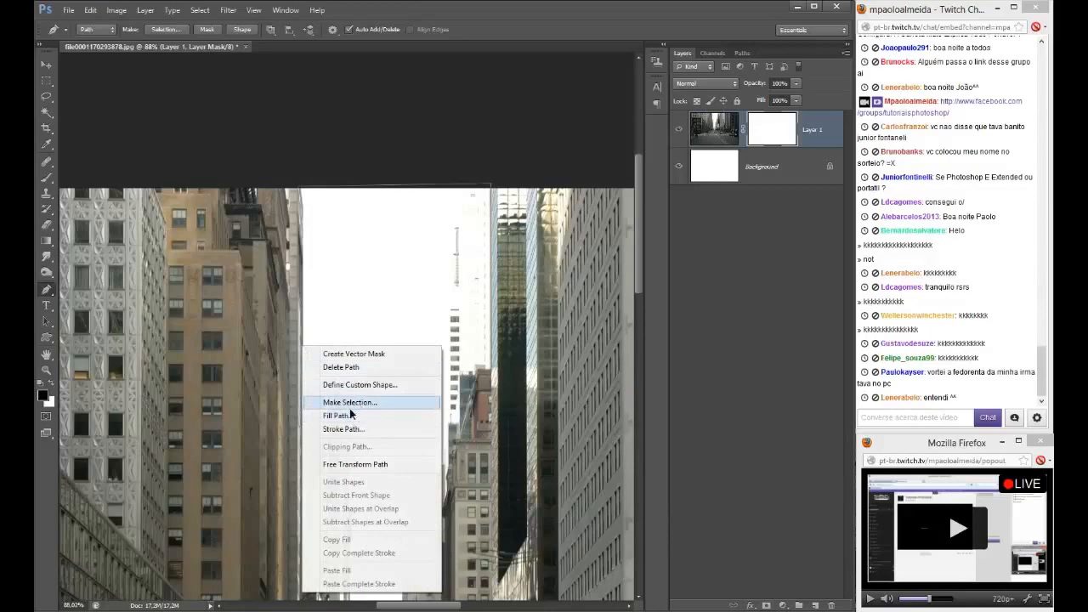
left_click(360, 409)
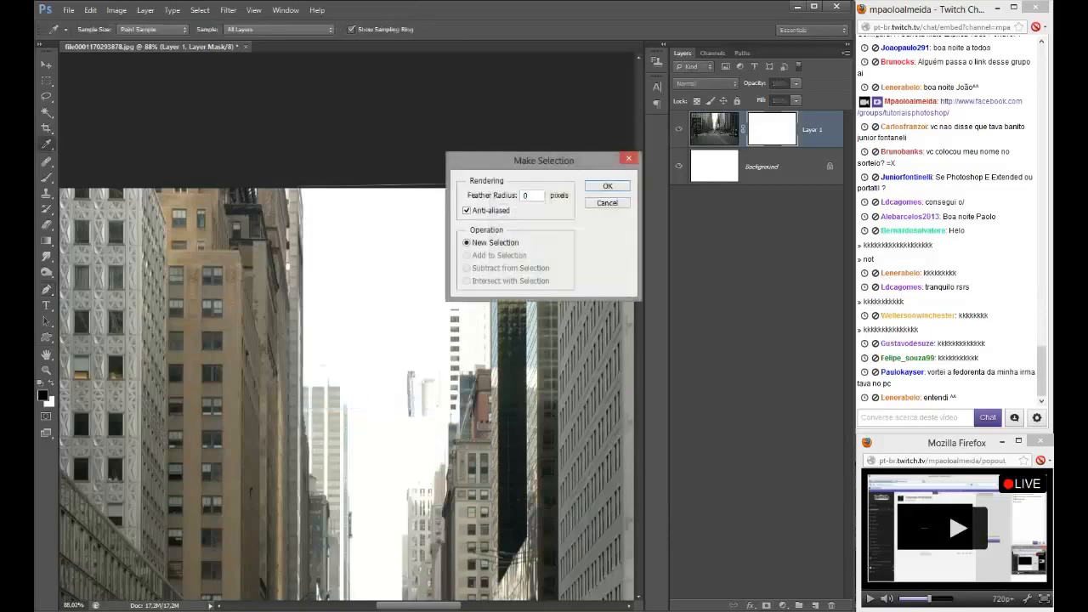
key("Return")
key("alt+BackSpace")
key("ctrl+d")
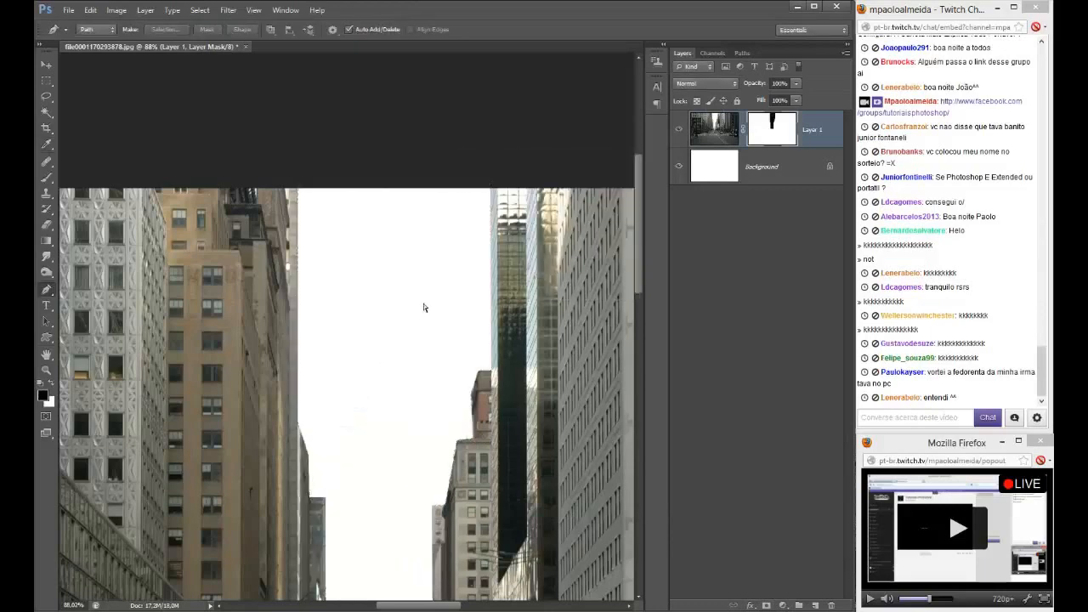
- Trace a small path along the red-brick building's sky-side edge and mask out the enclosed fringe on Layer 1
key("ctrl+0")
scroll(376, 167, "up", 5)
scroll(396, 228, "up", 5)
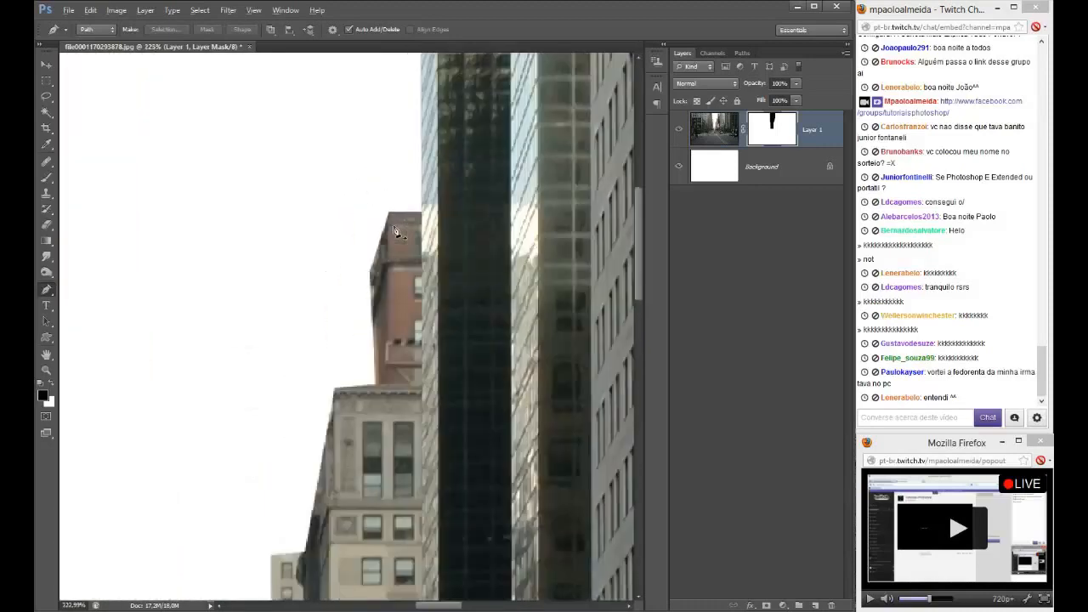
left_click(375, 252)
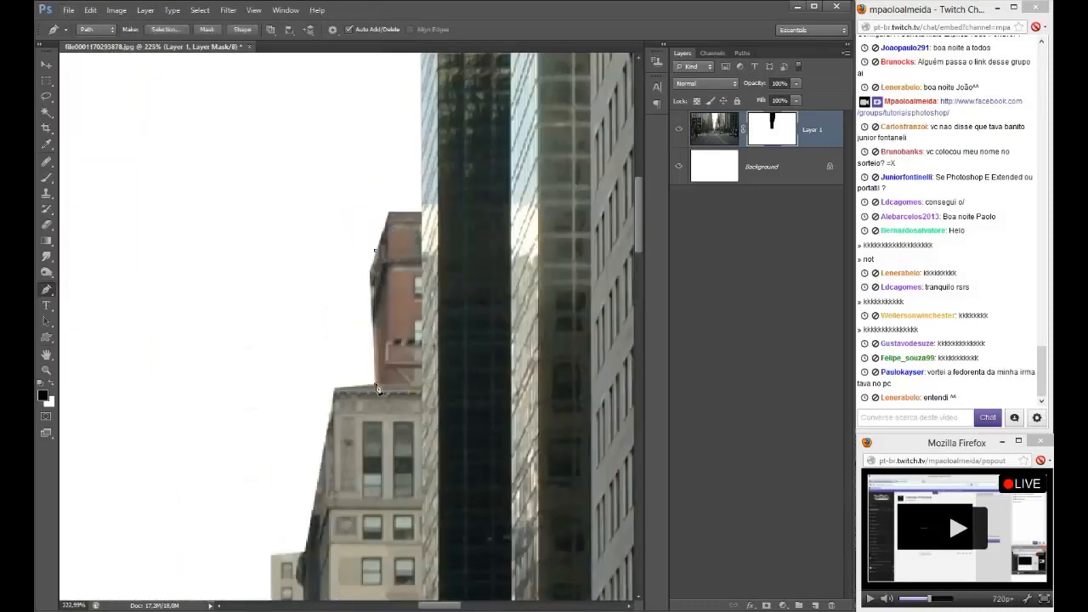
left_click(377, 389)
right_click(369, 249)
left_click(399, 321)
left_click(604, 185)
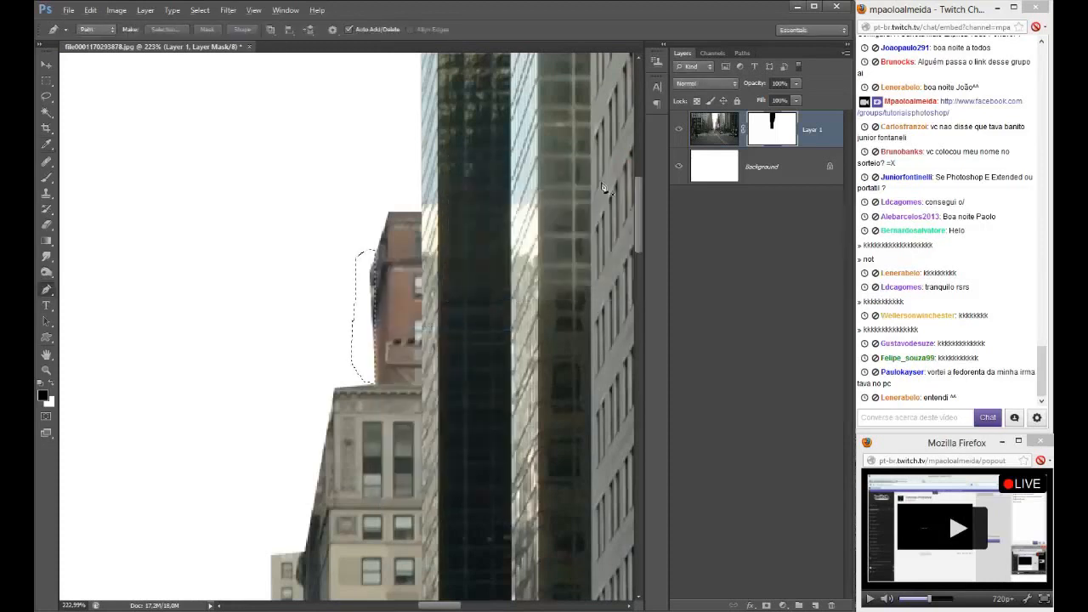
key("ctrl+d")
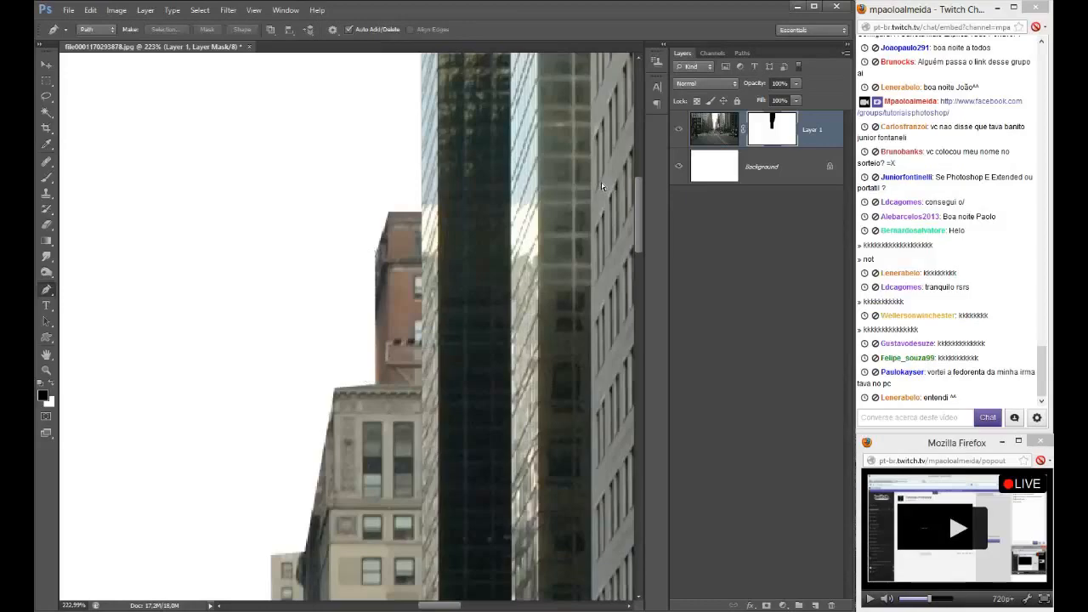
key("ctrl+0")
- Select the Background layer, then switch to File Explorer and look through the novas folder for a backdrop photo
left_click(754, 174)
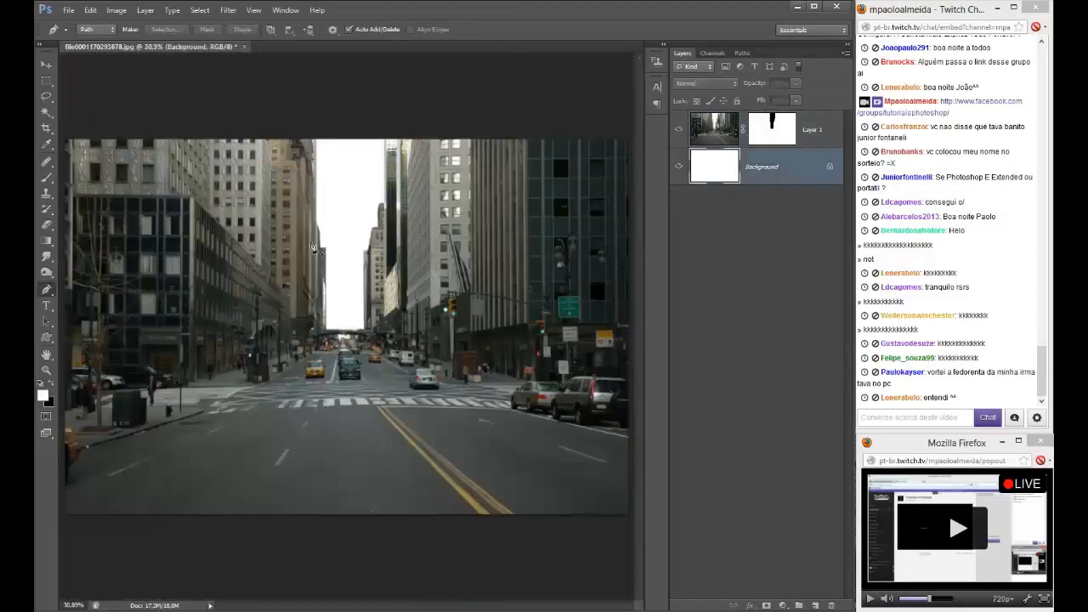
left_click(164, 556)
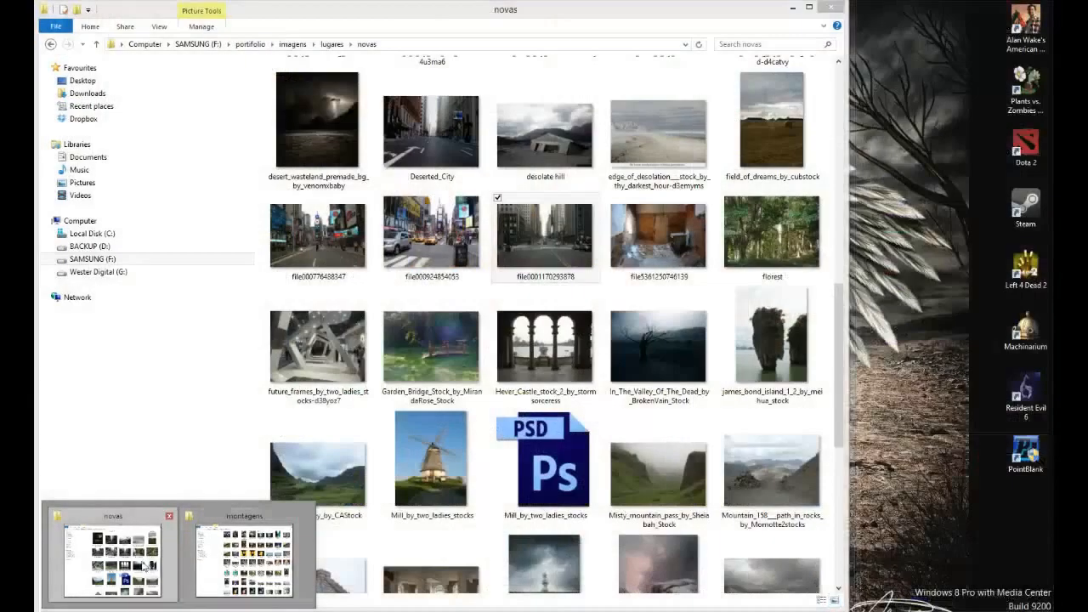
left_click(536, 255)
left_click(441, 157)
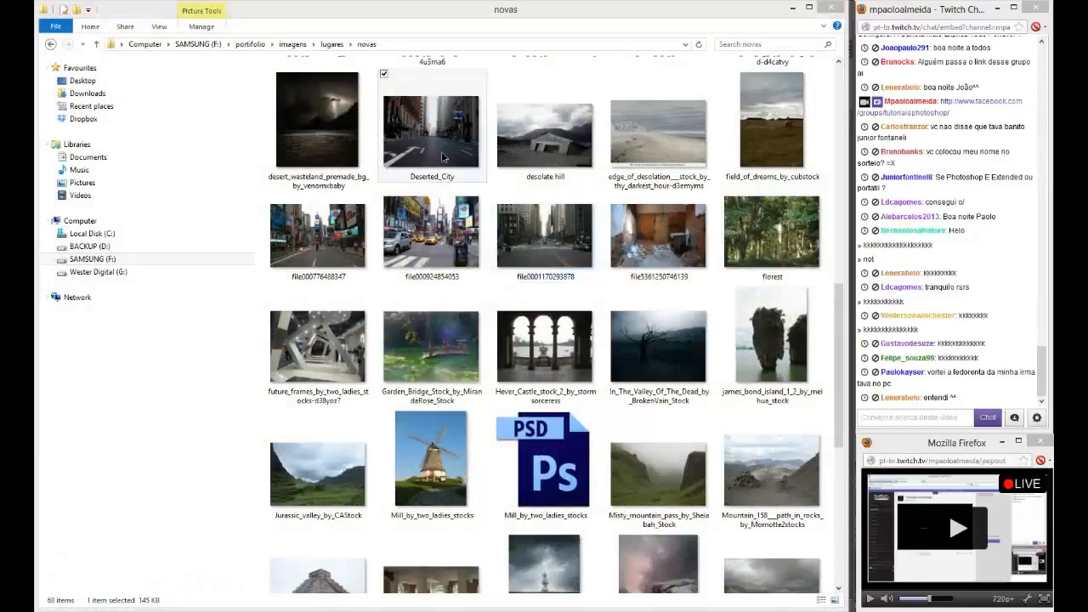
left_click(1036, 6)
scroll(384, 218, "down", 3)
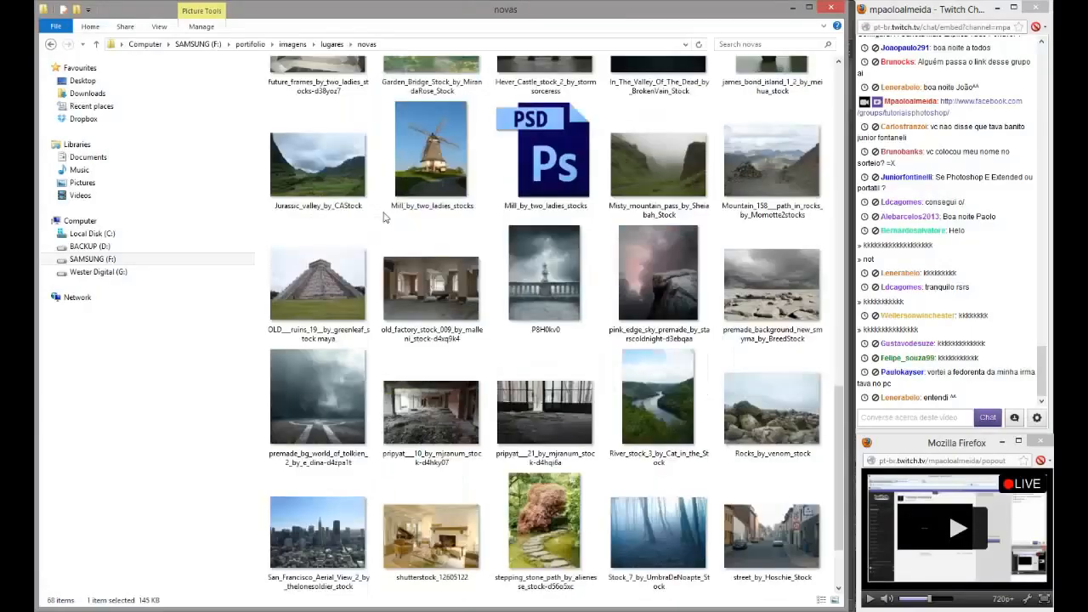
scroll(383, 218, "down", 1)
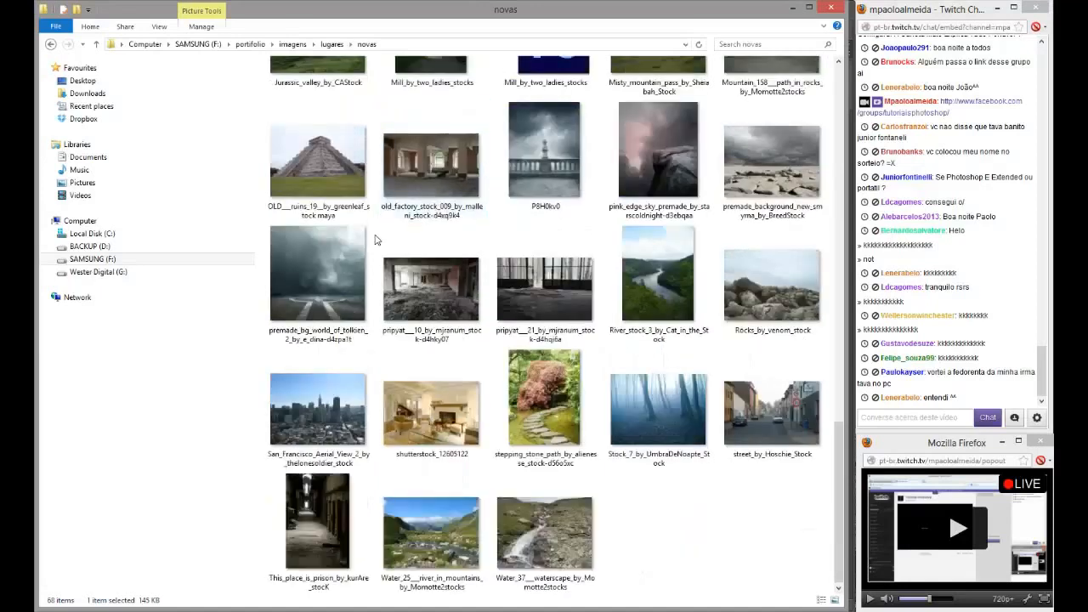
scroll(377, 240, "up", 5)
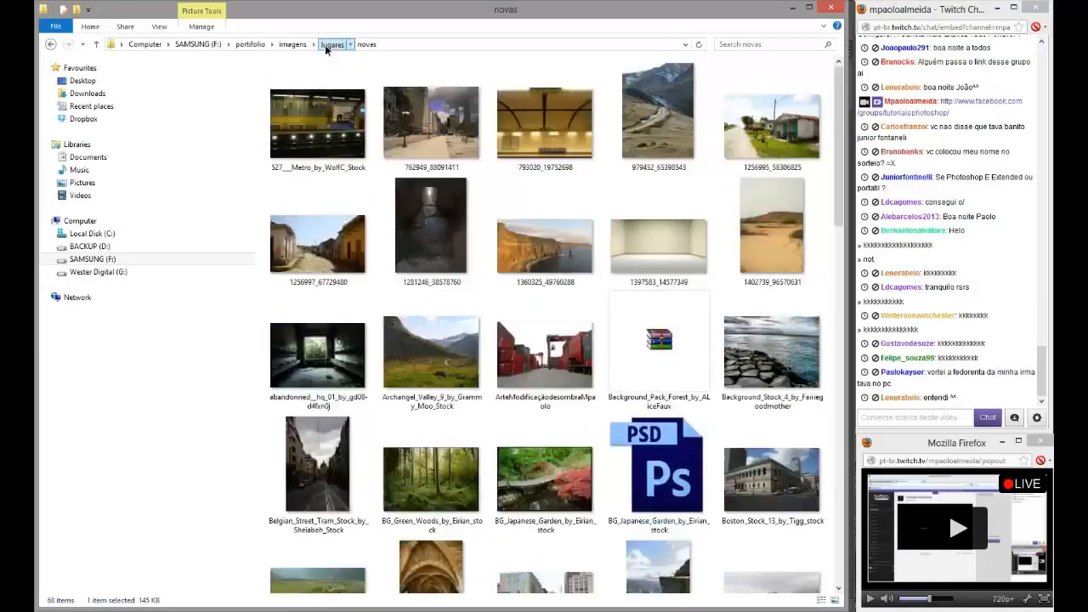
- Go up to the lugares folder, look through its images and select the skyline photo stockvault-trip-to-dubai113124
left_click(332, 44)
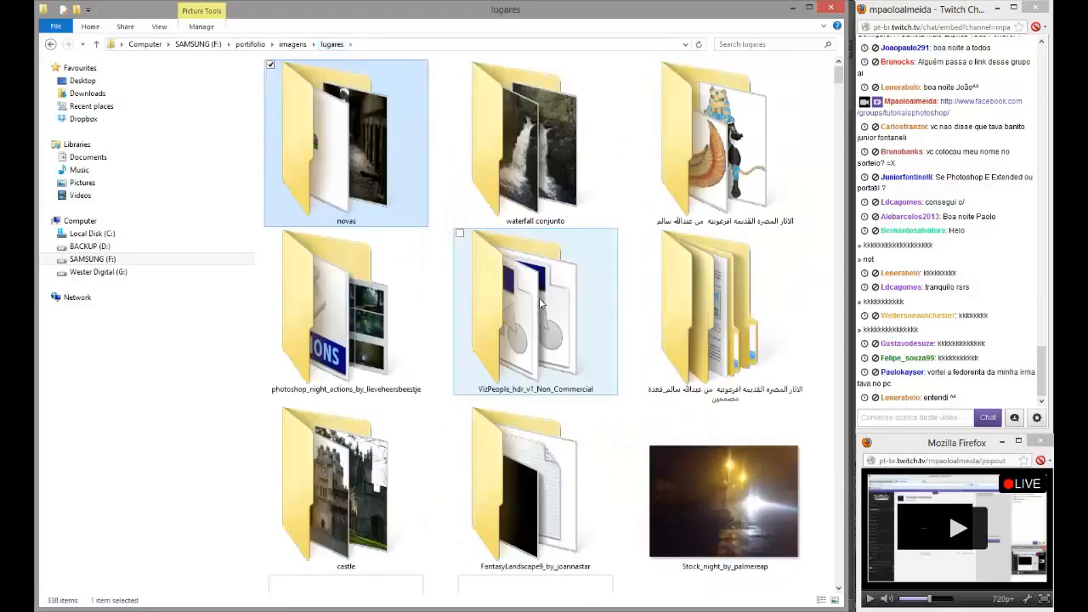
scroll(716, 351, "down", 3)
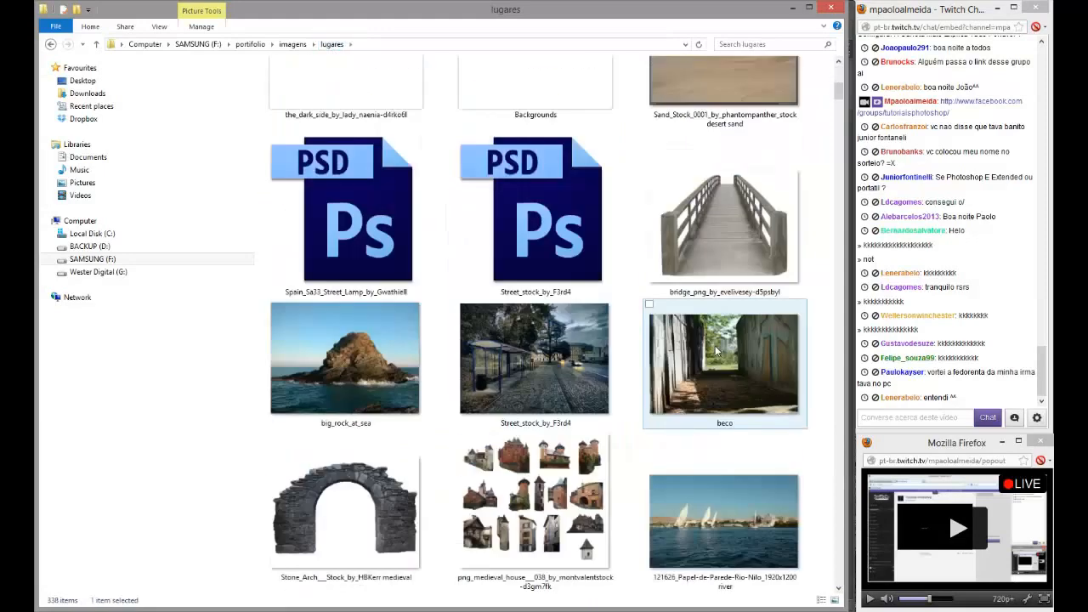
scroll(716, 351, "down", 3)
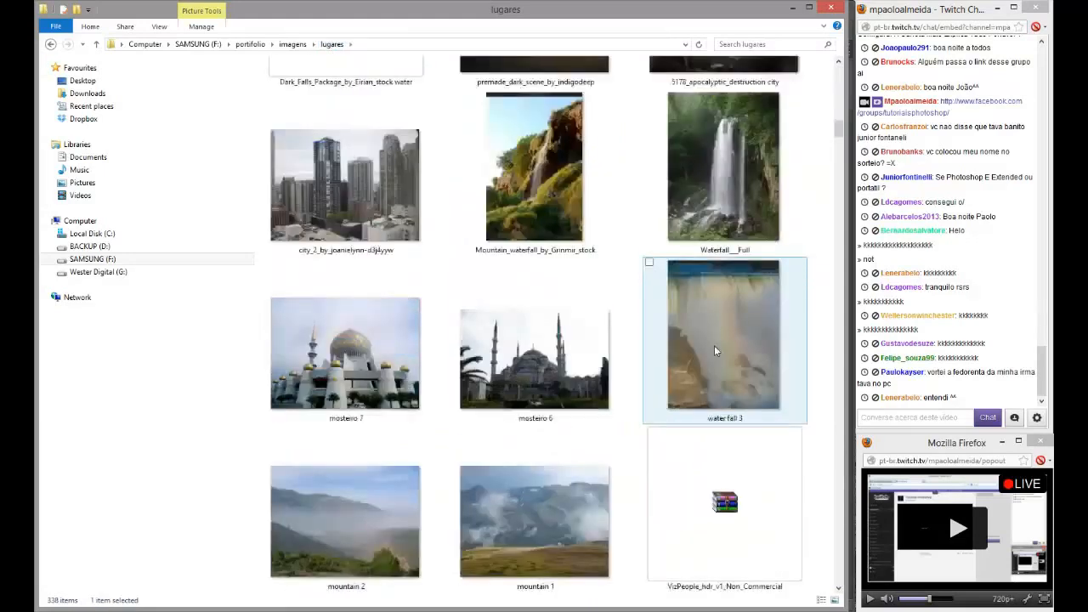
scroll(714, 351, "down", 15)
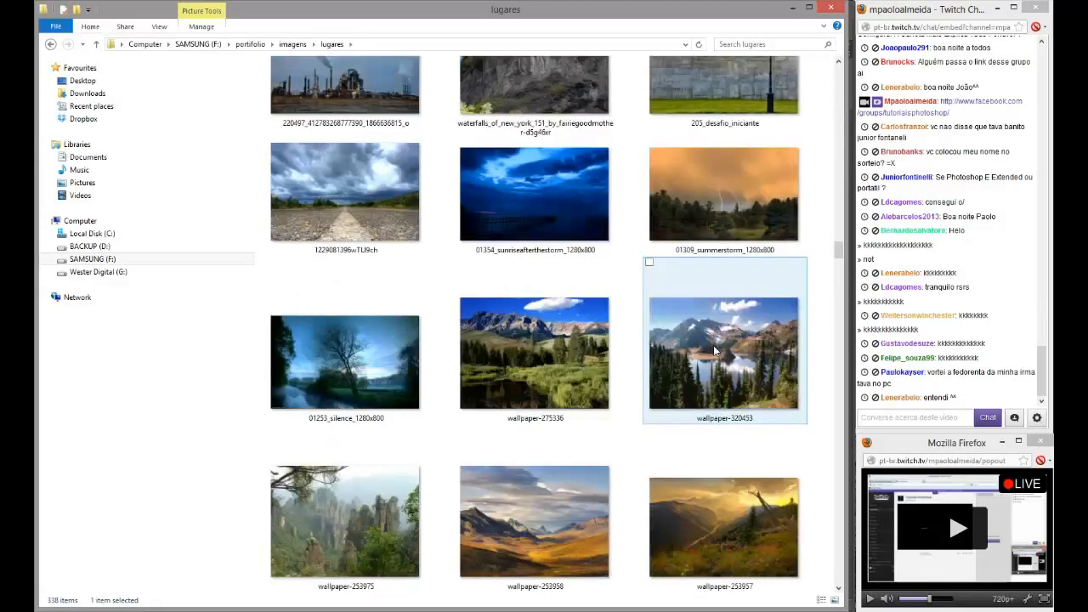
scroll(713, 349, "down", 5)
scroll(713, 345, "down", 10)
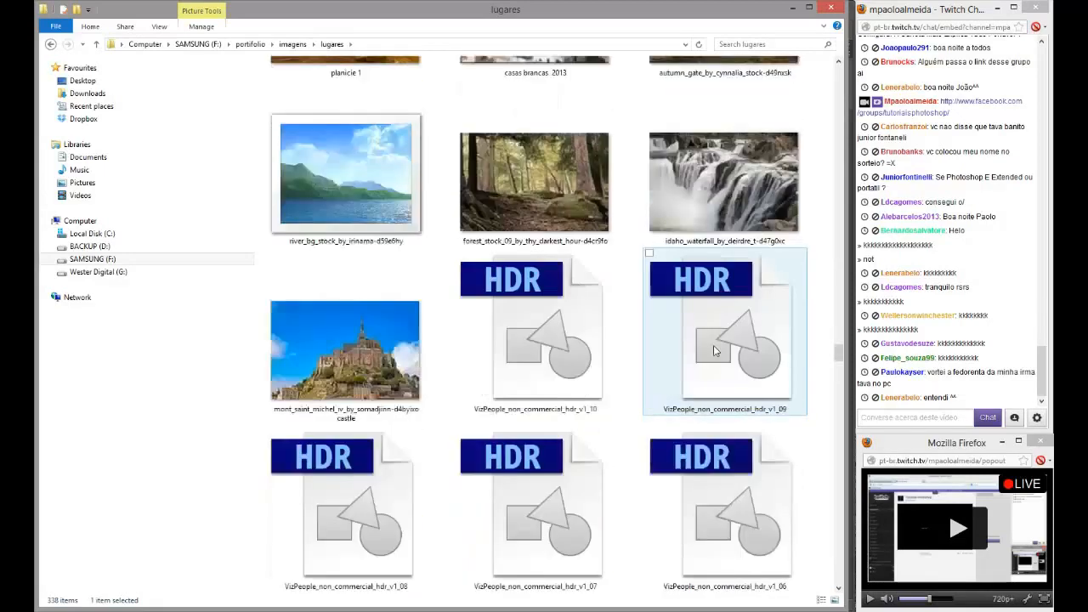
scroll(713, 345, "down", 5)
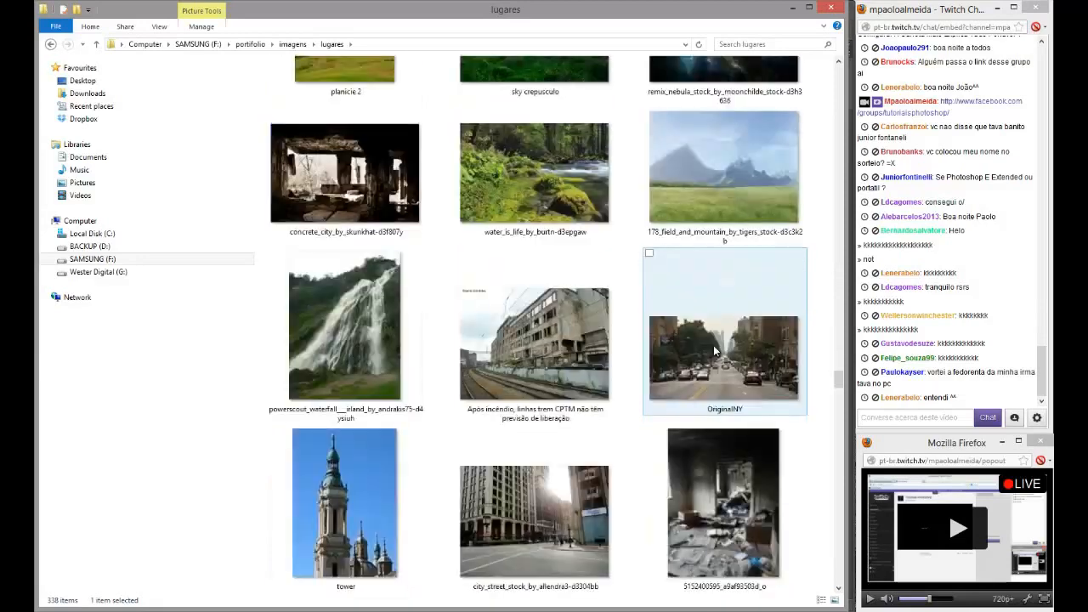
scroll(563, 366, "down", 5)
left_click(562, 366)
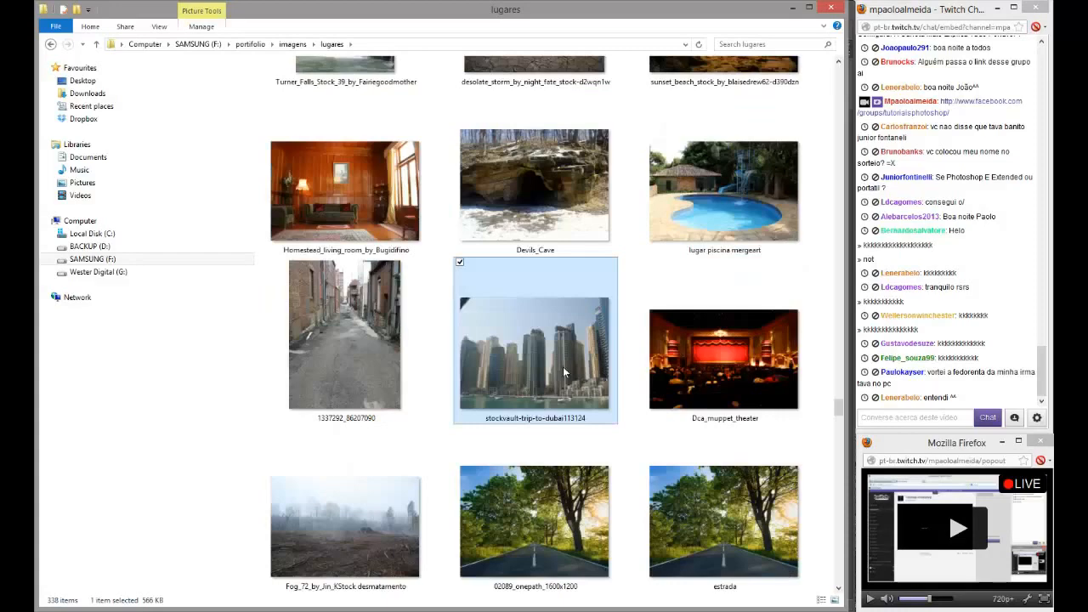
- Place the Dubai skyline photo in the Photoshop document above Background, positioned behind the street gap at about X 1260.5 px, Y 337 px
key("alt+Tab")
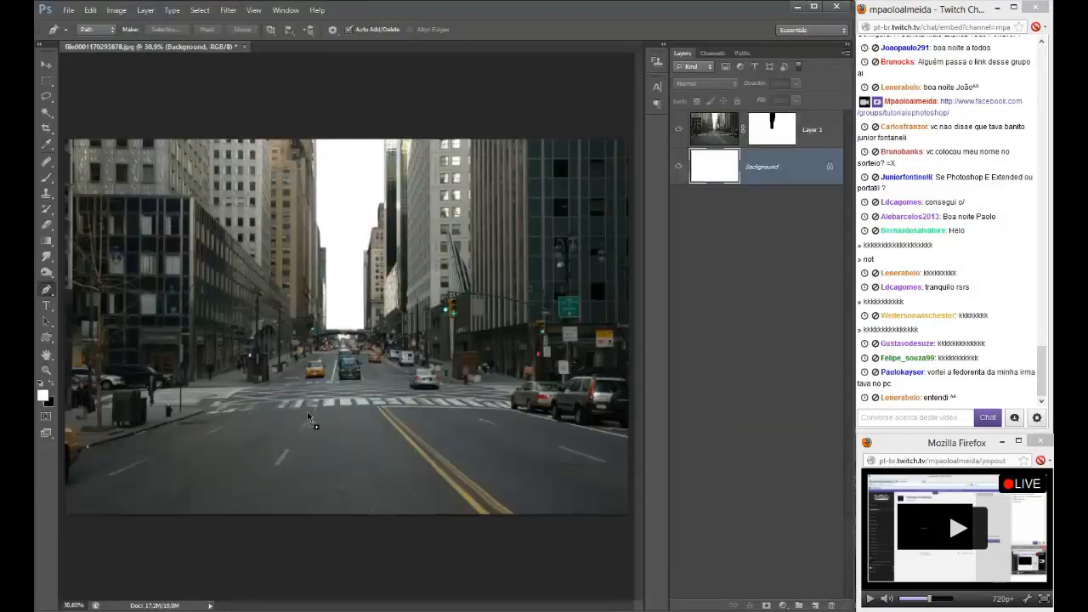
left_click_drag(308, 416, 311, 419)
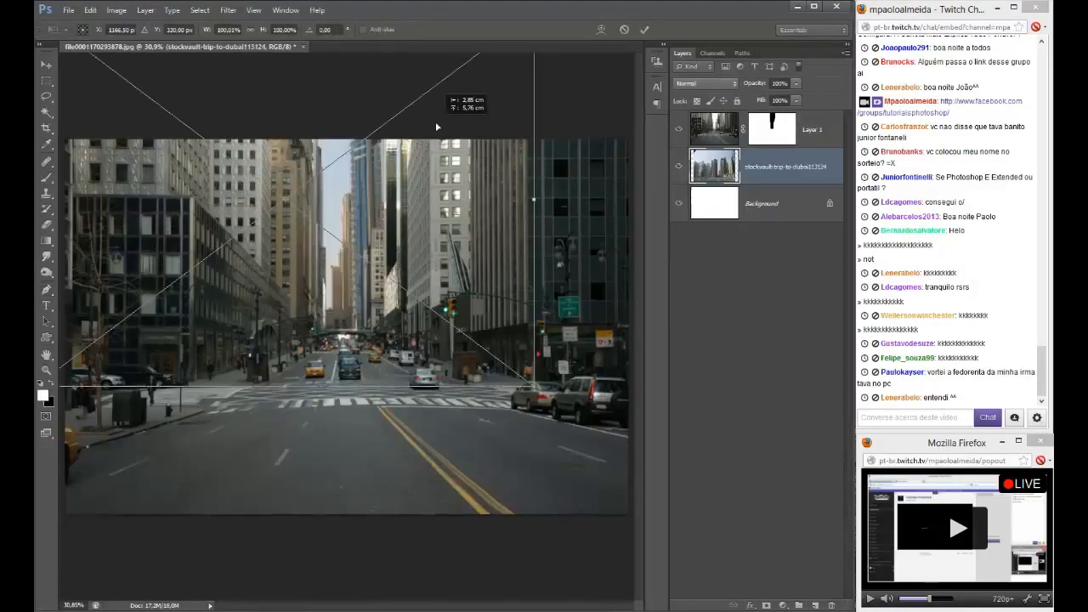
left_click_drag(435, 122, 451, 124)
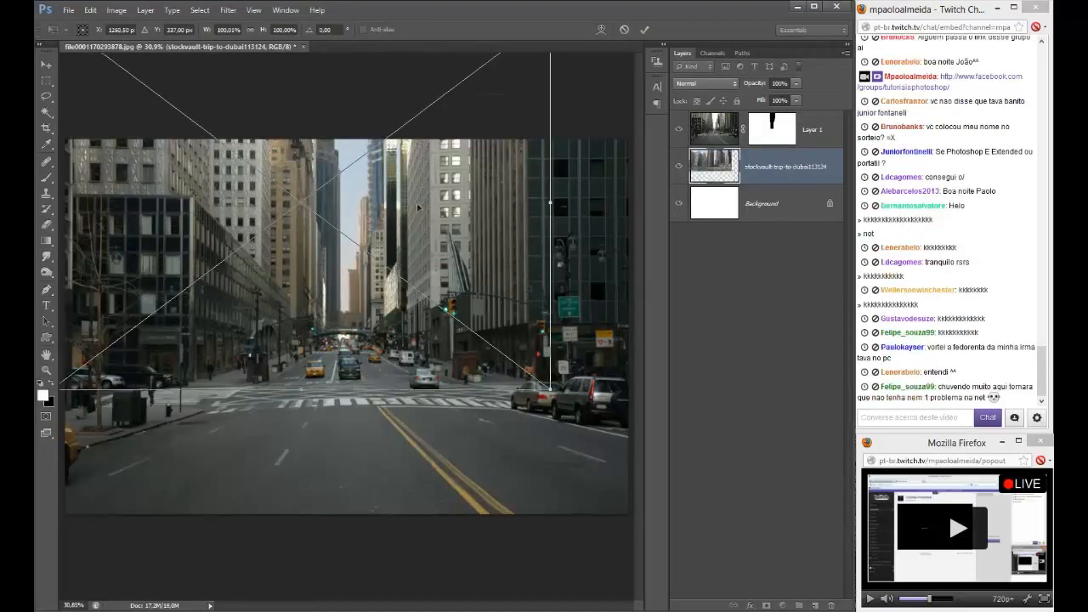
key("Return")
key("p")
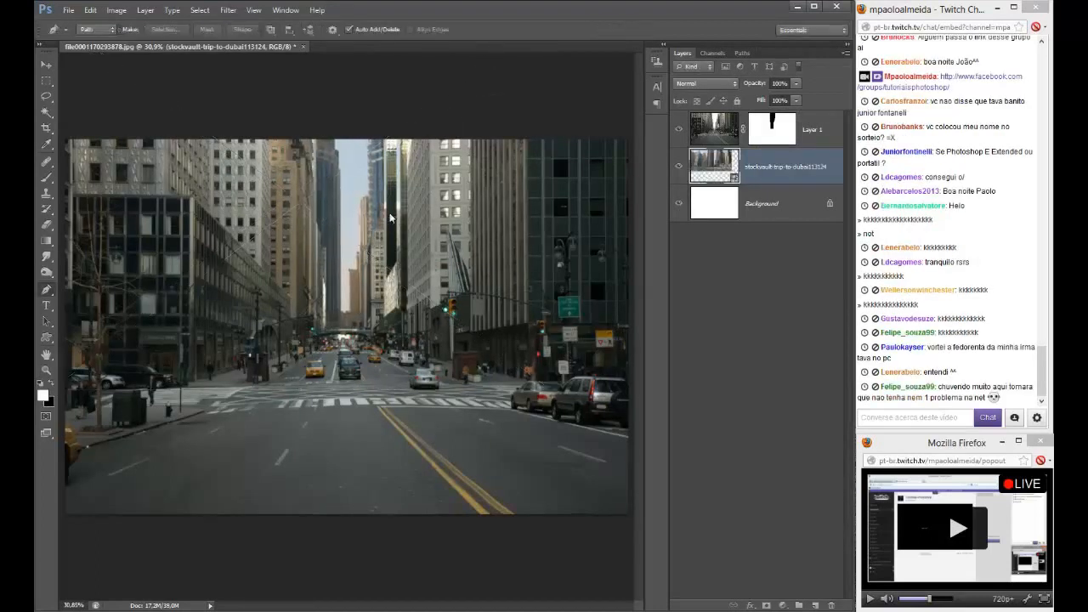
- Distort the Dubai skyline layer by pulling its upper-right corner slightly outward, and apply the transformation
scroll(320, 228, "up", 3)
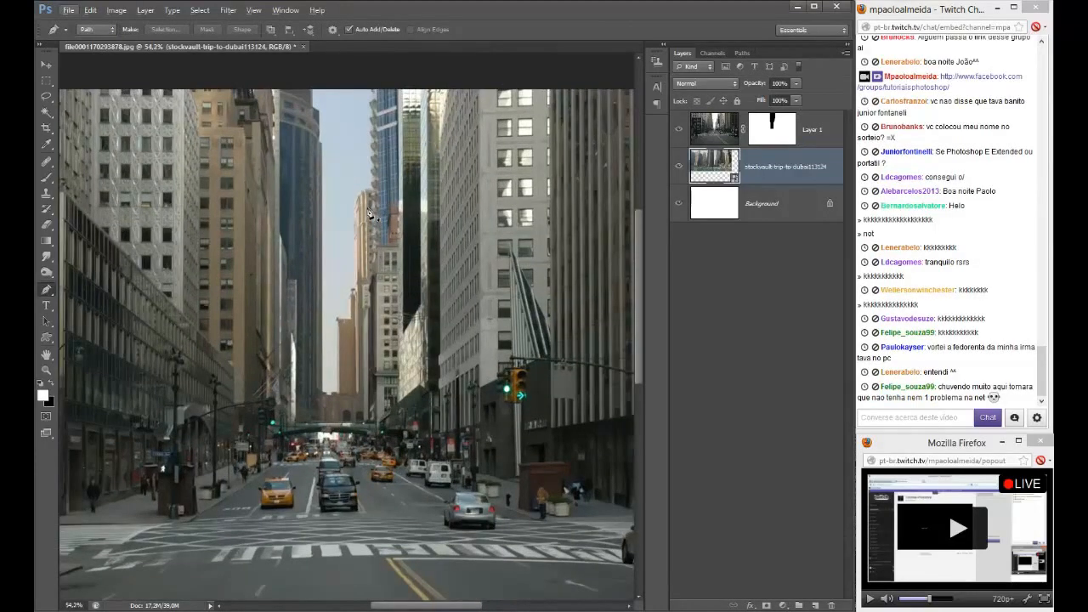
key("ctrl+t")
right_click(324, 274)
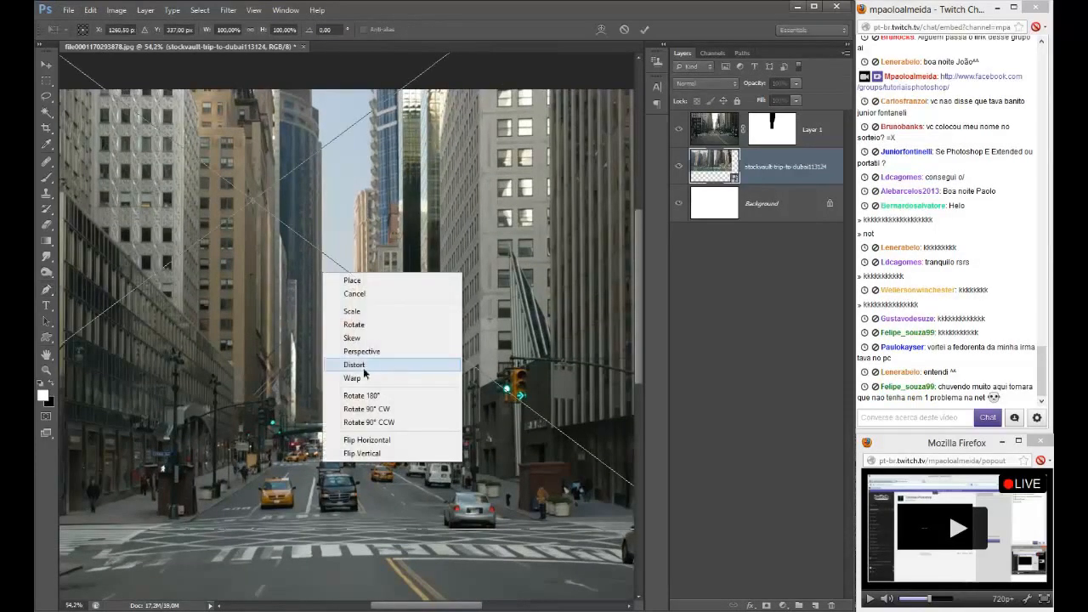
left_click(365, 371)
scroll(455, 174, "down", 3)
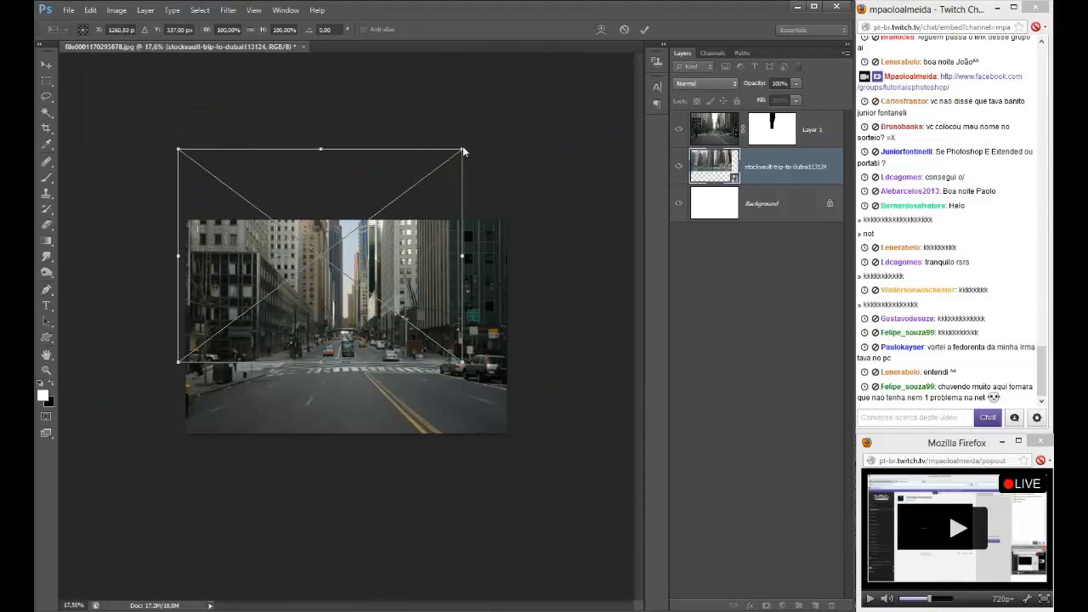
left_click_drag(463, 152, 467, 151)
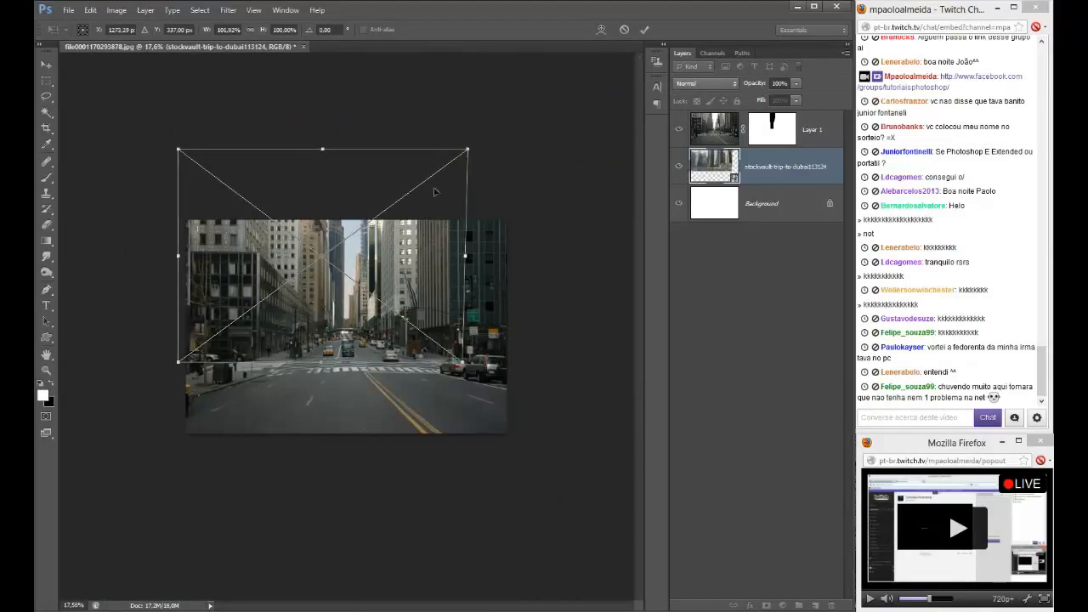
key("Return")
key("p")
key("ctrl+0")
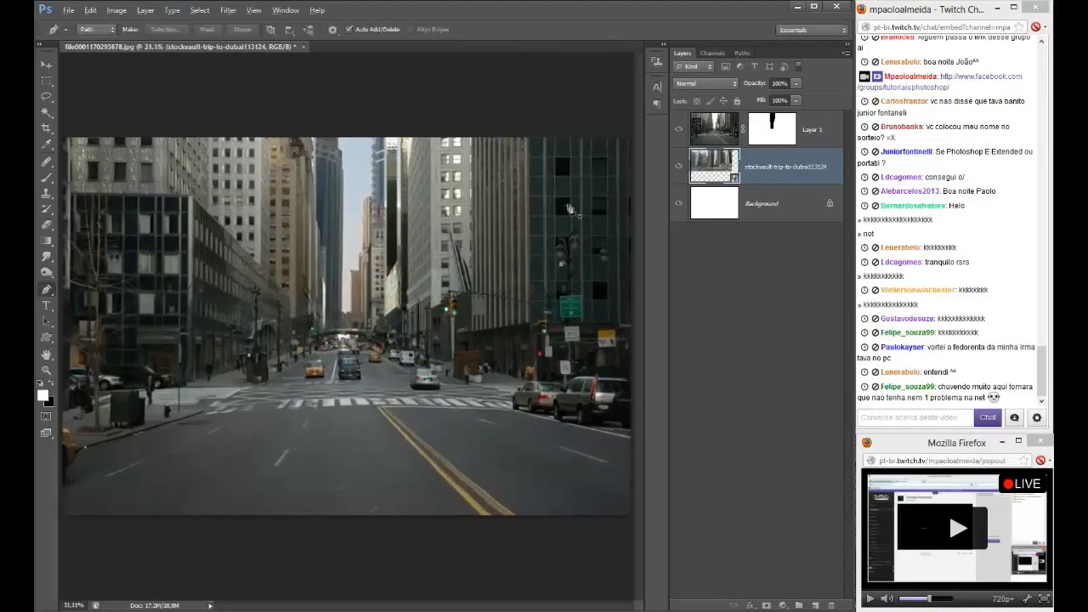
- Toggle Layer 1's mask off and on to compare the original sky with the new skyline between the buildings
left_click(757, 132, "shift")
left_click(757, 132, "shift")
scroll(376, 274, "up", 2)
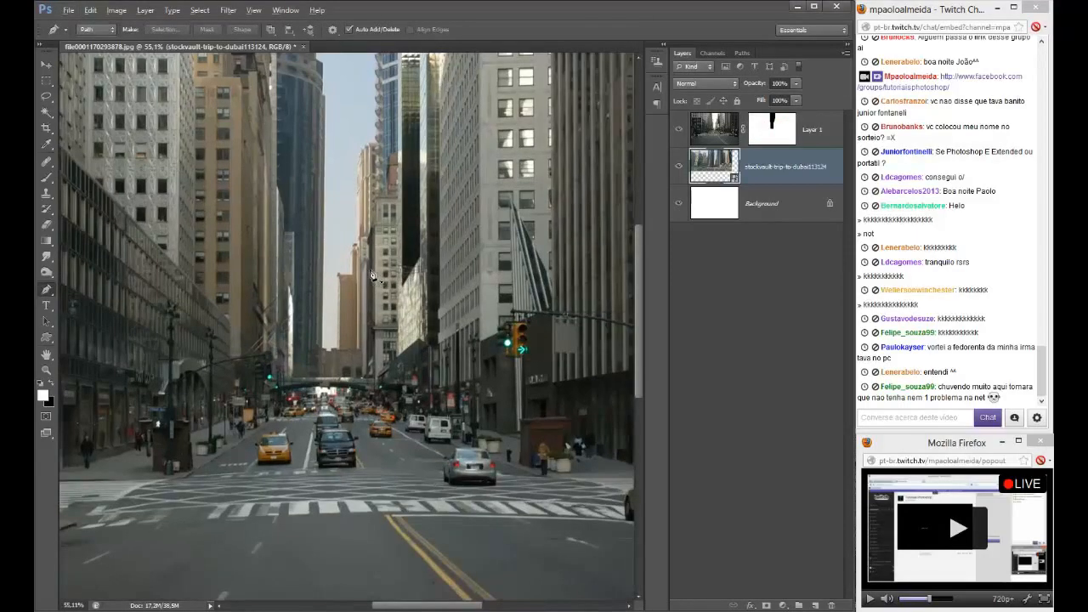
left_click(782, 136, "shift")
left_click(777, 136, "shift")
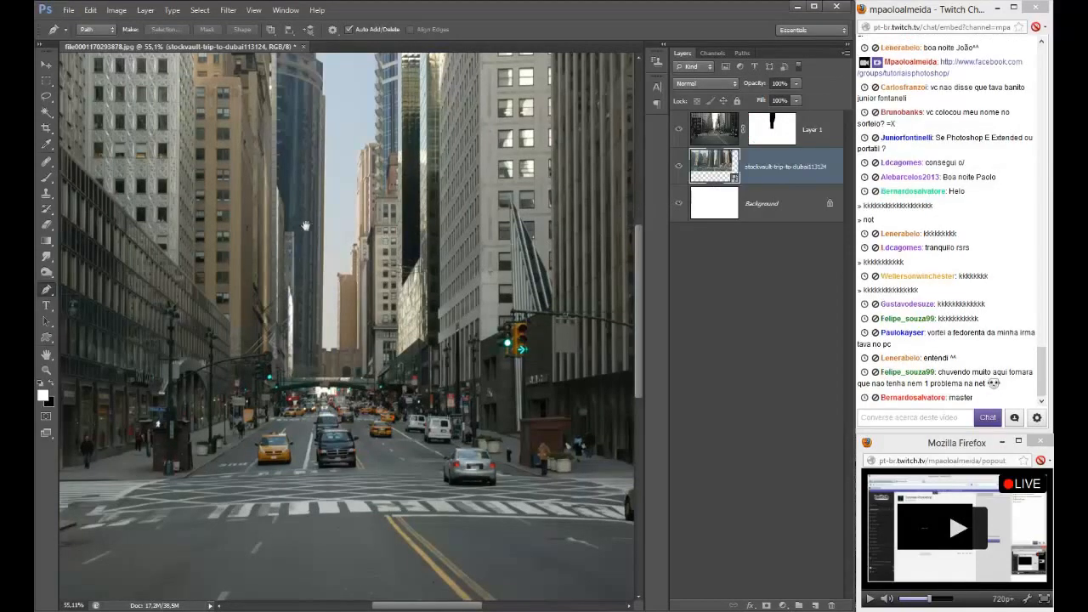
left_click_drag(304, 224, 314, 330)
- Distort the Dubai skyline layer by pulling its upper-left corner slightly outward, and apply the transformation
scroll(314, 330, "down", 3)
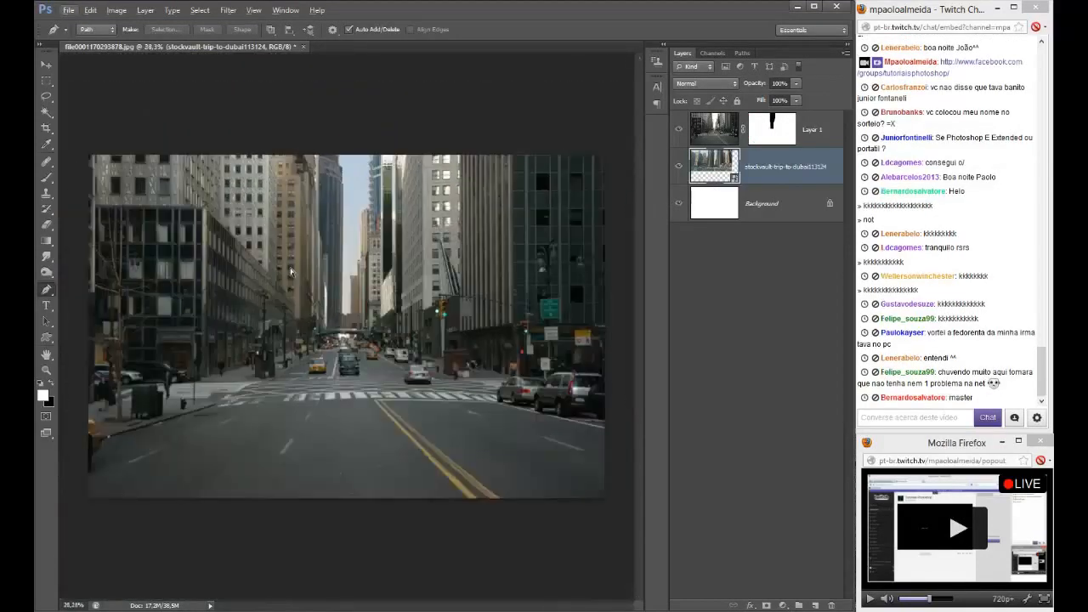
key("ctrl+t")
right_click(334, 220)
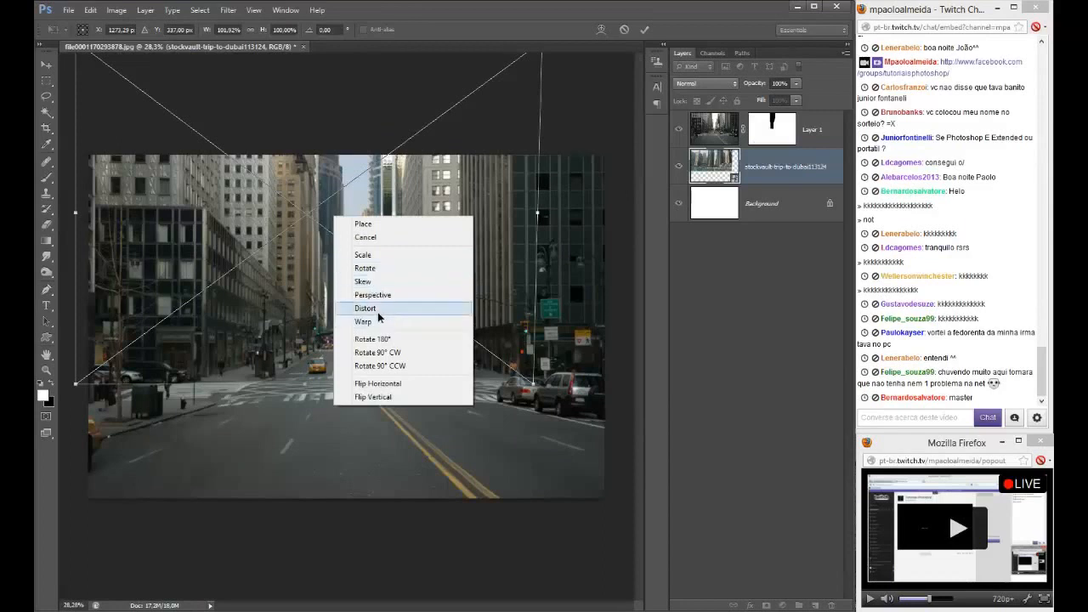
left_click(377, 311)
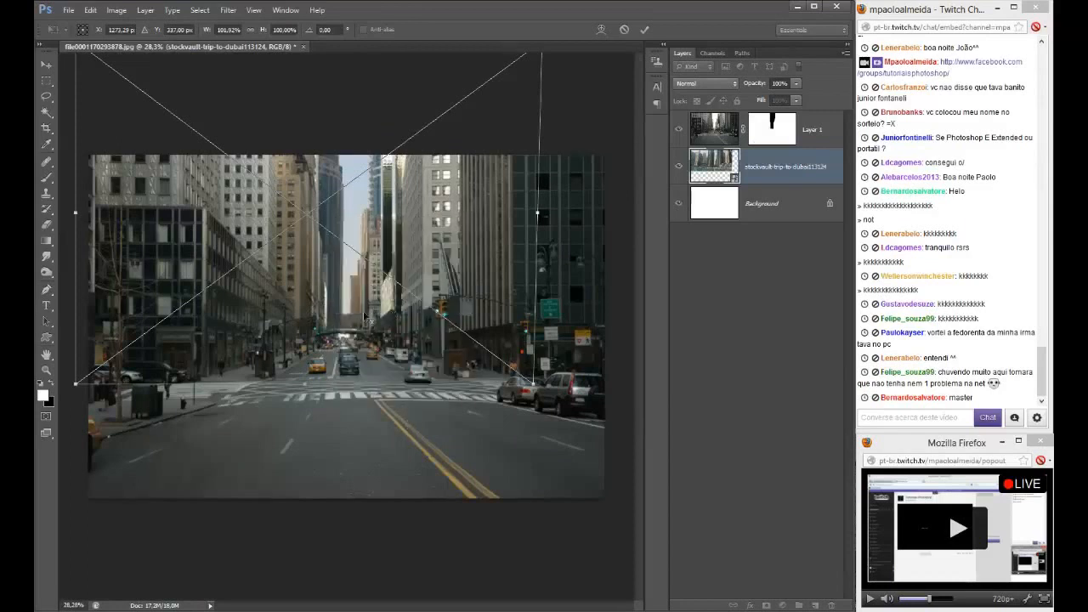
scroll(365, 318, "down", 2)
left_click_drag(208, 180, 202, 183)
key("Return")
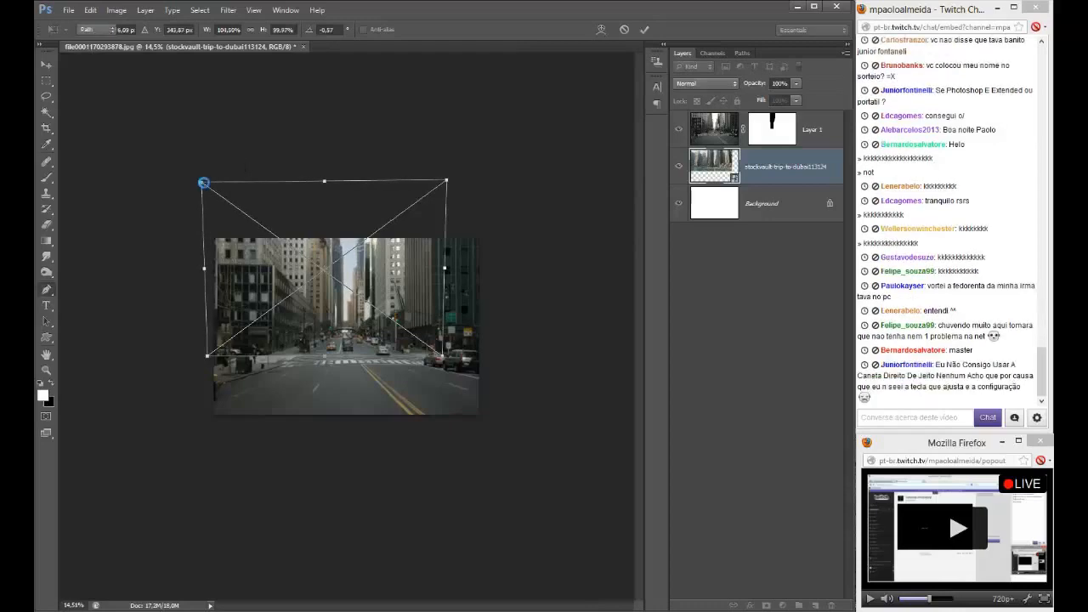
- Turn Layer 1's mask off and back on to compare the street gap after the second distortion
scroll(346, 328, "up", 2)
scroll(346, 328, "up", 4)
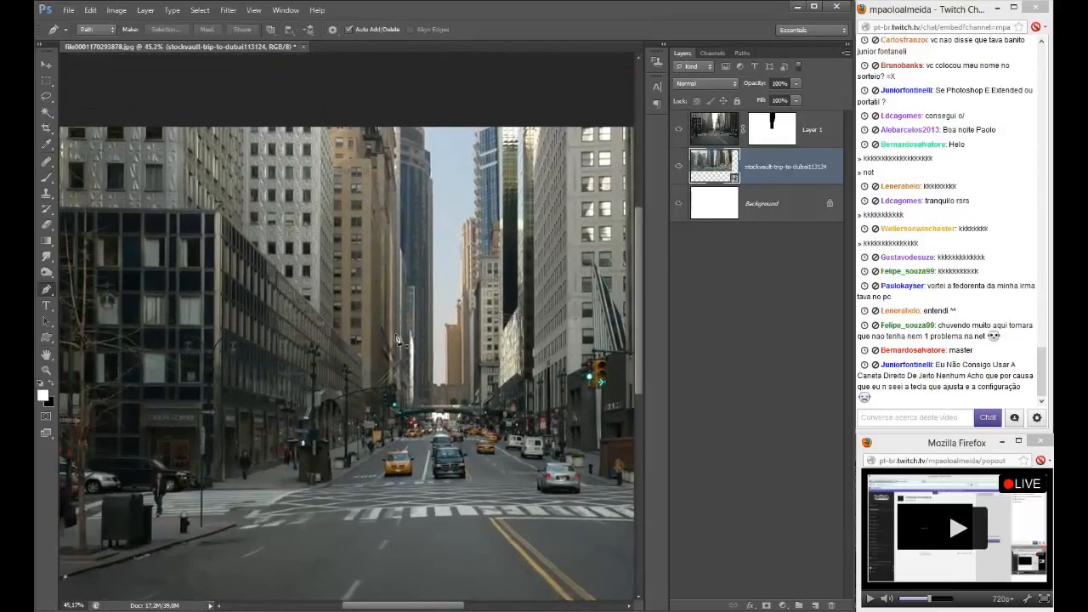
left_click(764, 134, "shift")
left_click(764, 134, "shift")
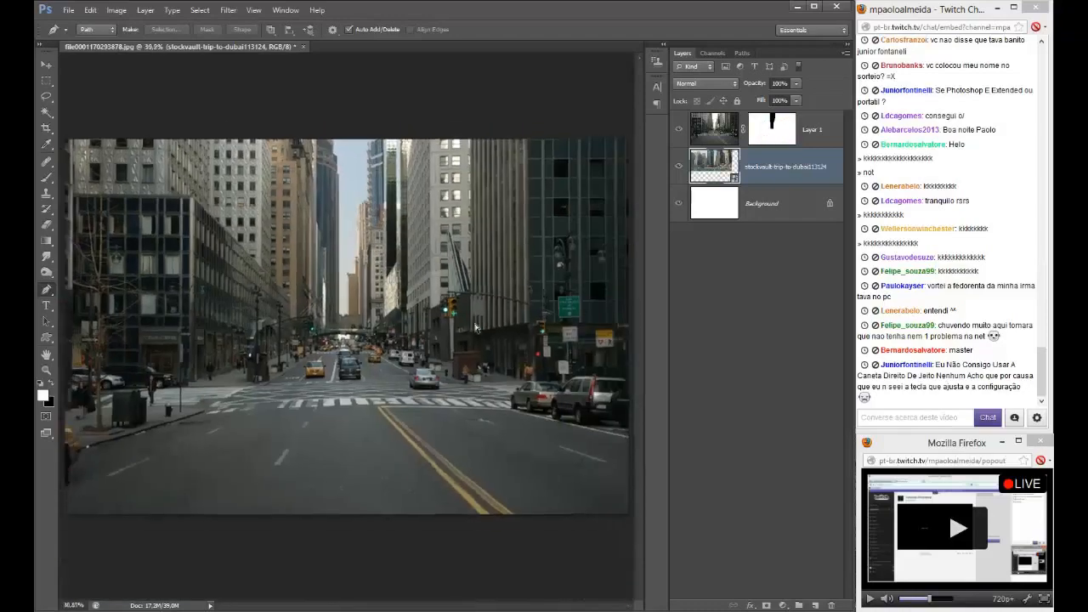
- Outline the bright sky opening under the green bridge with the Pen tool and convert the path to a selection
scroll(380, 345, "up", 8)
scroll(380, 344, "down", 4)
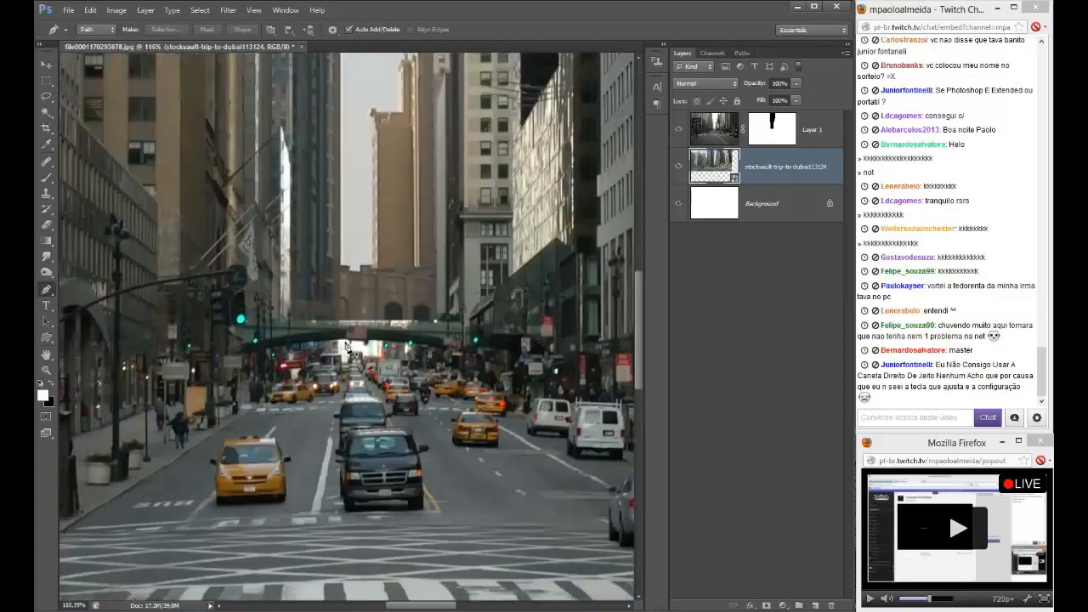
scroll(345, 345, "up", 3)
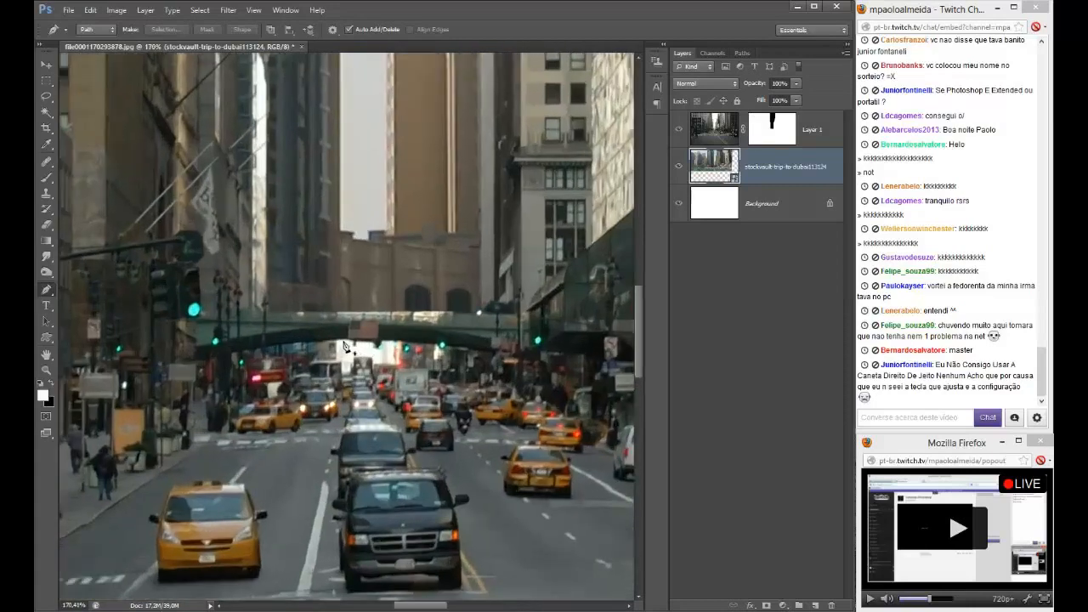
key("alt")
left_click(341, 366)
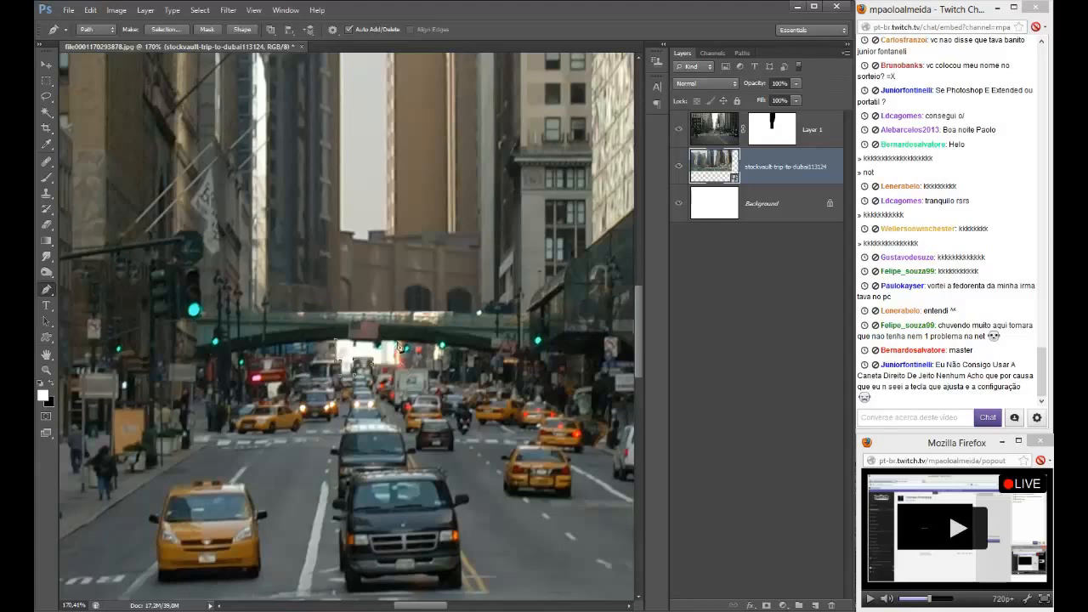
right_click(347, 343)
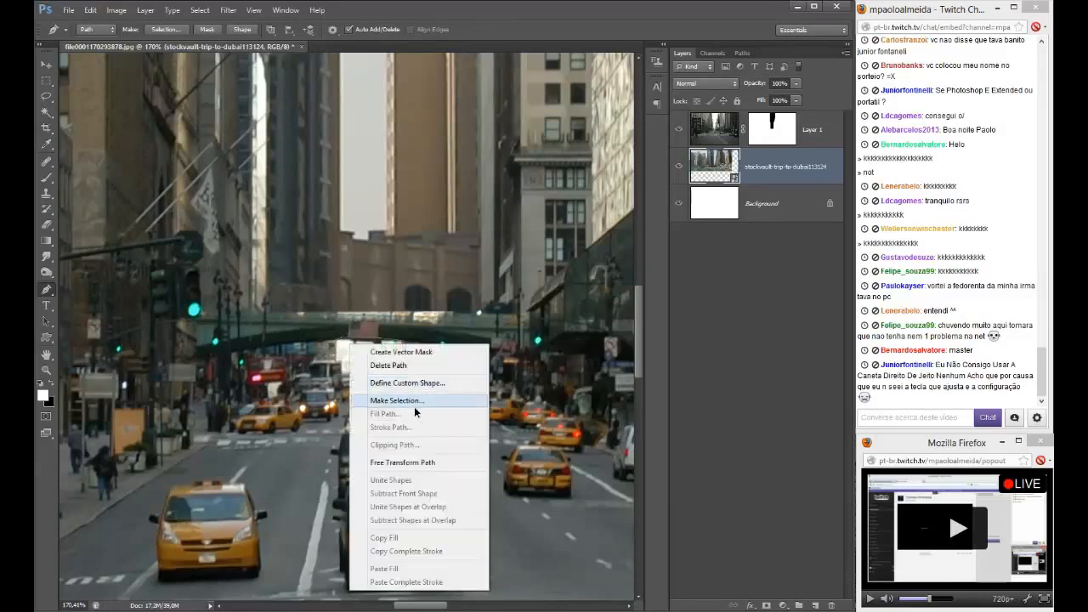
left_click(414, 405)
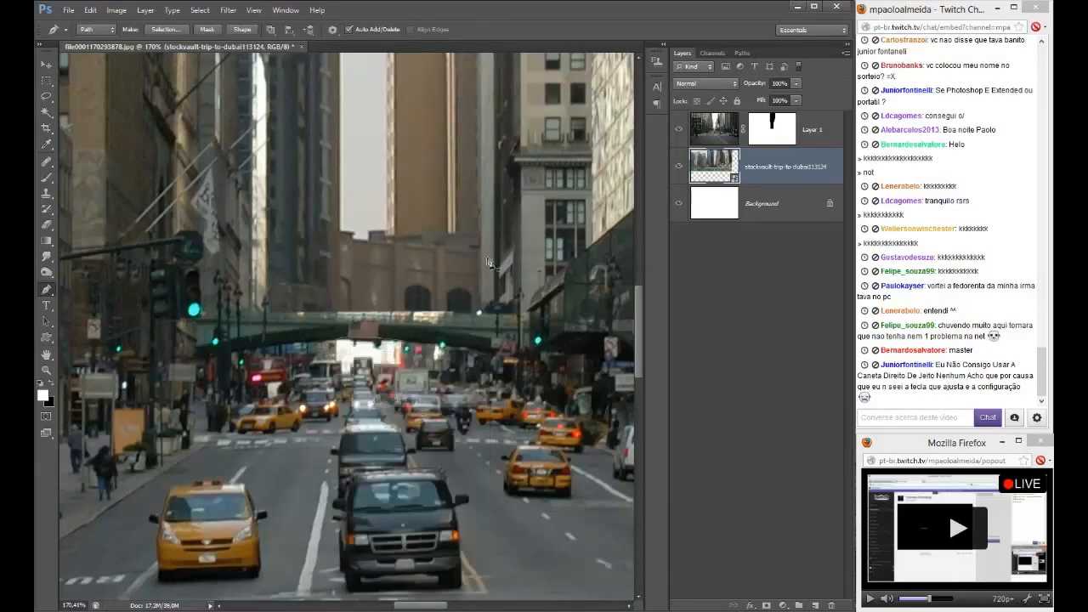
- Fill the selected opening under the bridge with black on Layer 1's mask to hide it
left_click(742, 53)
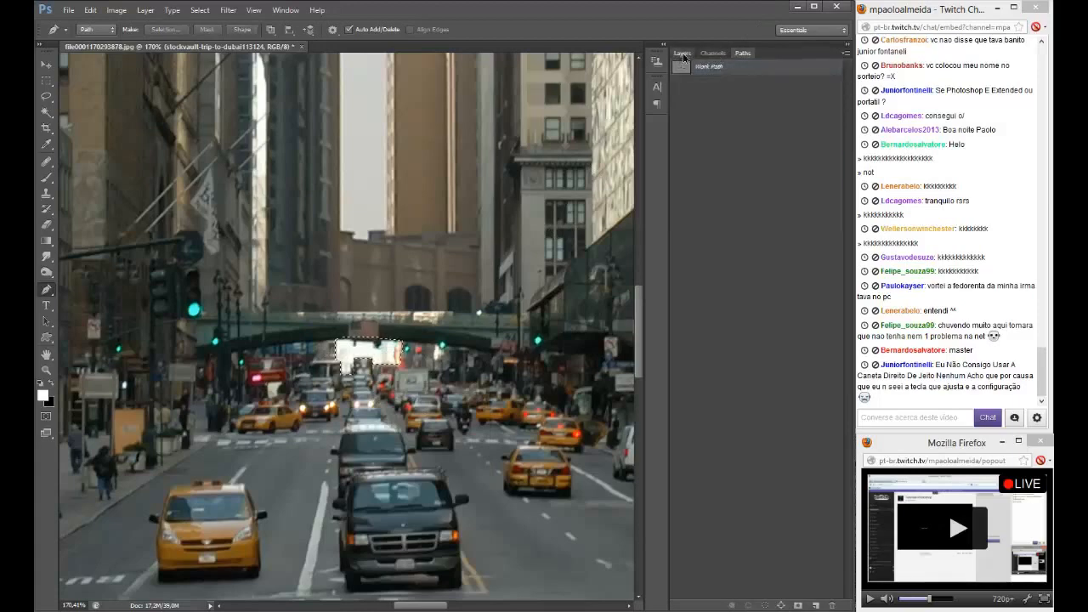
left_click(682, 54)
left_click(761, 119)
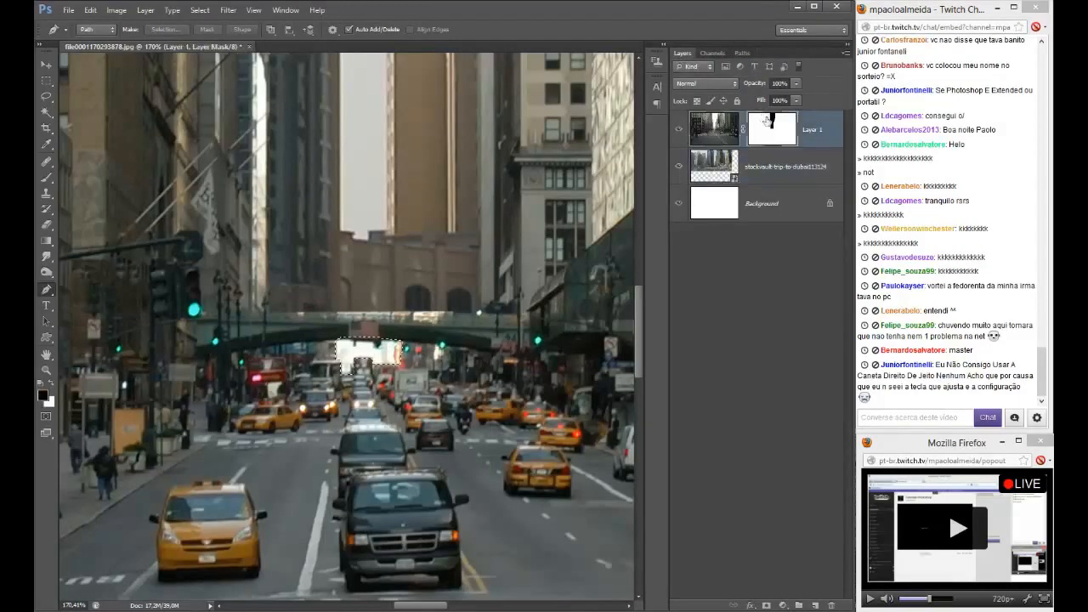
left_click(769, 120)
key("Delete")
key("ctrl+0")
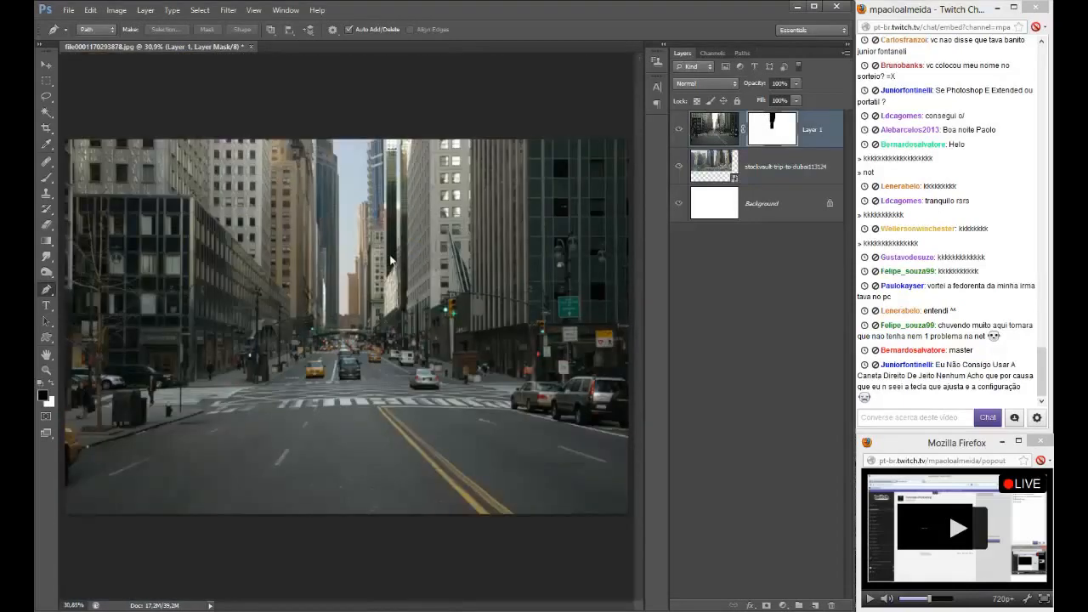
- Save the document as a layered Photoshop file named "esfera aula" in the AULAS folder inside "tutoriais grupo"
key("ctrl+shift+s")
left_click(365, 103)
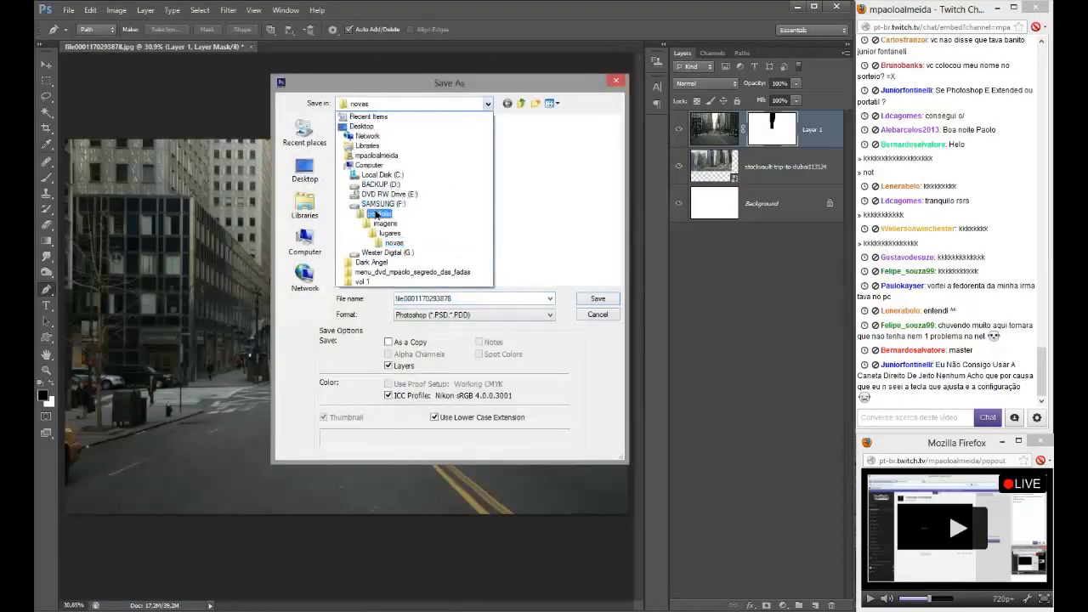
left_click(379, 214)
scroll(392, 223, "down", 2)
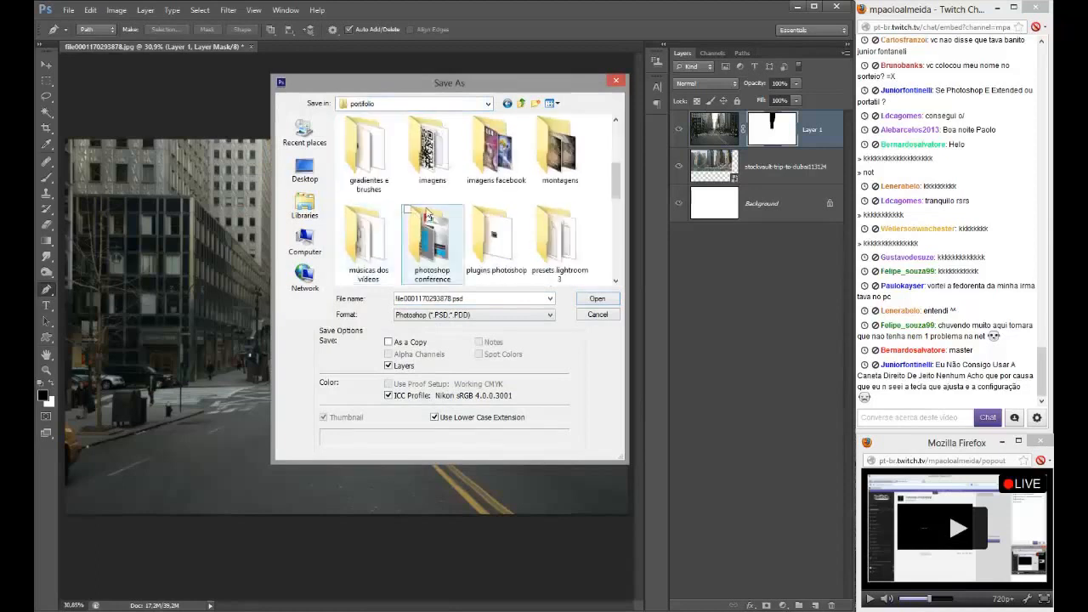
double_click(564, 240)
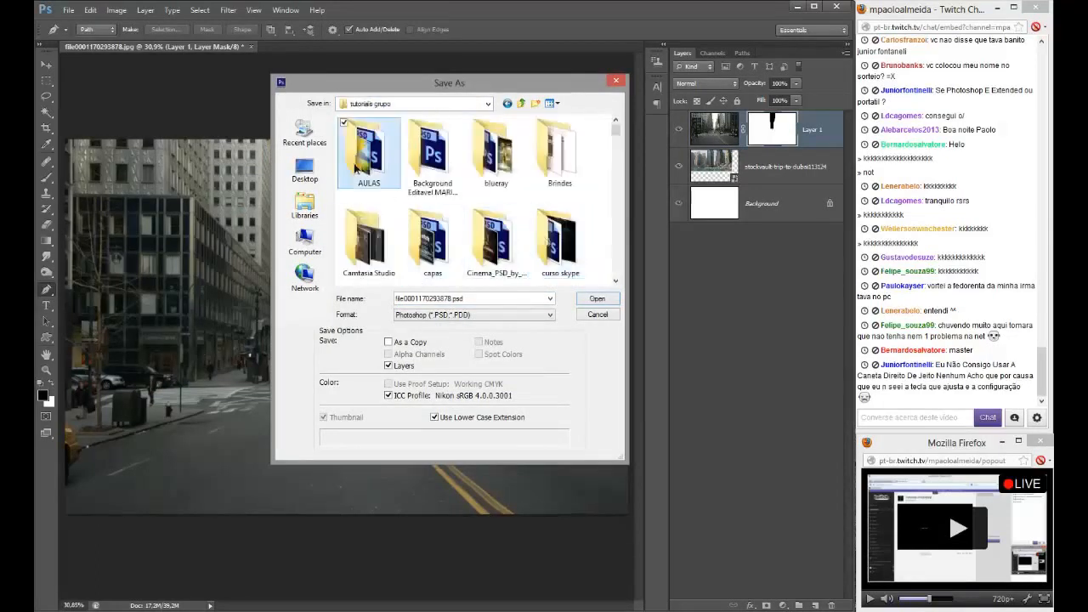
double_click(369, 153)
double_click(421, 300)
type("e")
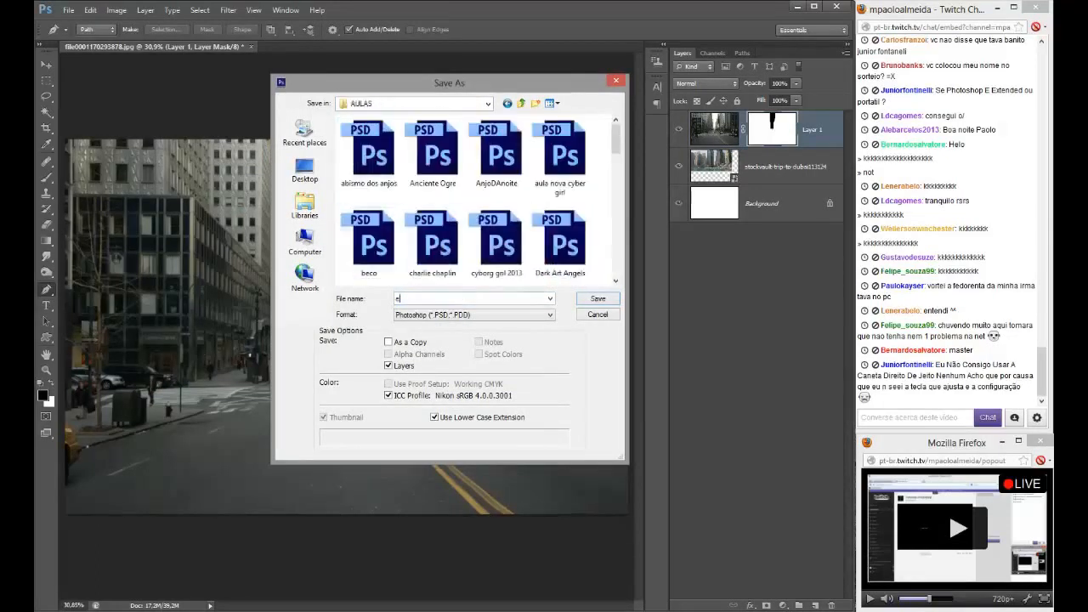
type("sfera aula")
key("Return")
key("Return")
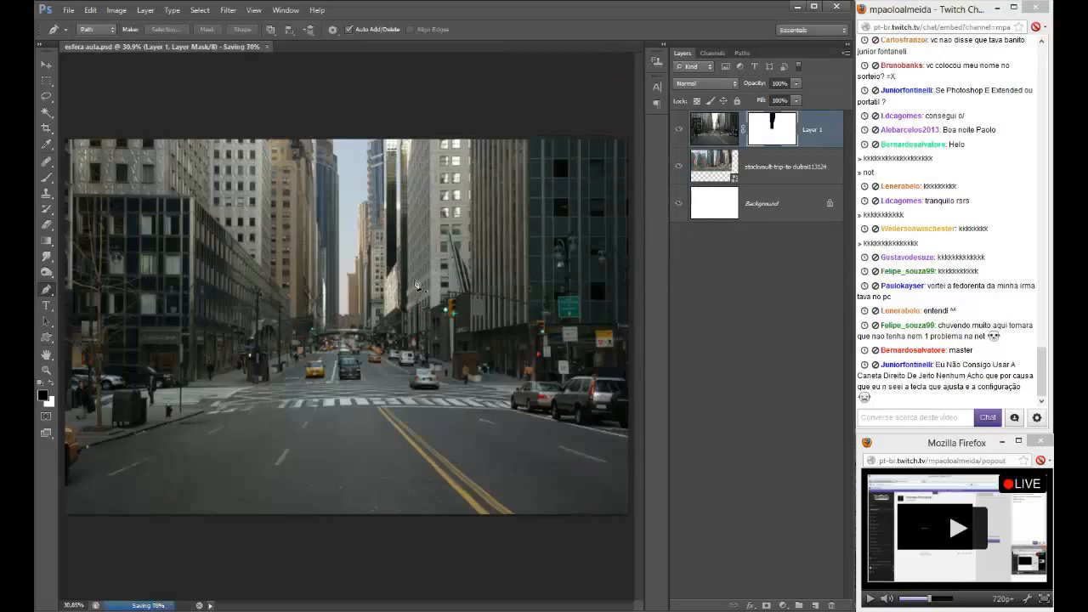
- Close Photoshop and launch it again
left_click(838, 8)
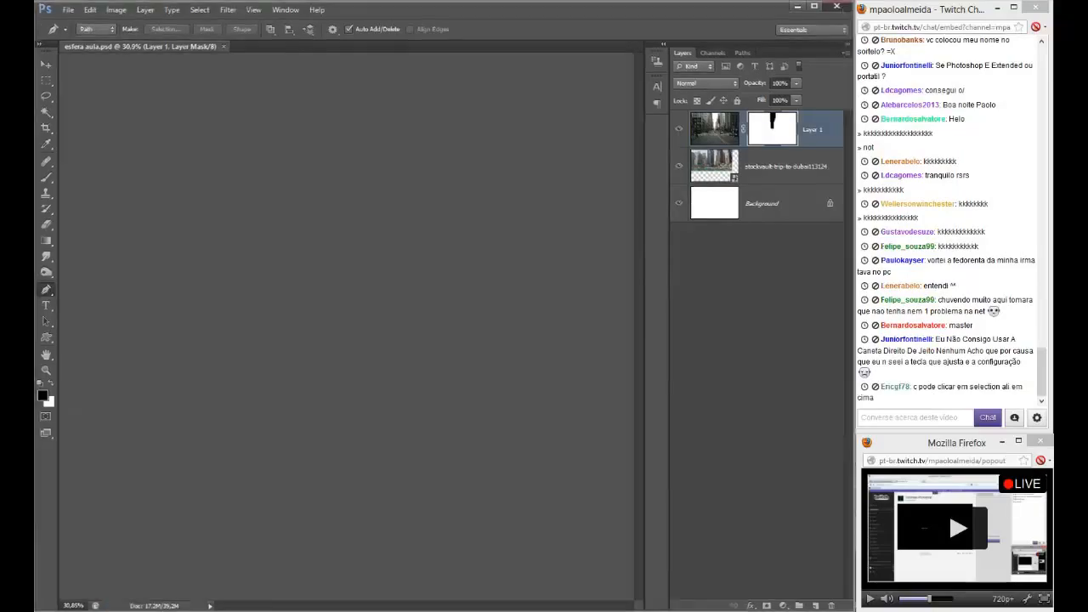
key("super")
left_click(143, 227)
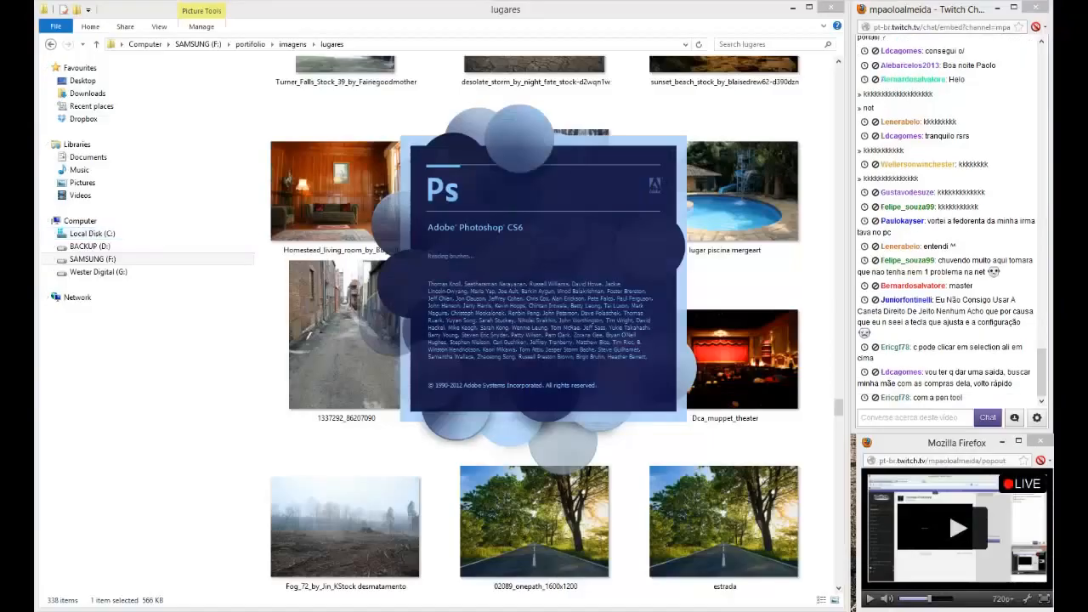
- Switch to the AULAS folder in File Explorer and open the "esfera aula" PSD in Photoshop
left_click(100, 574)
mouse_move(141, 609)
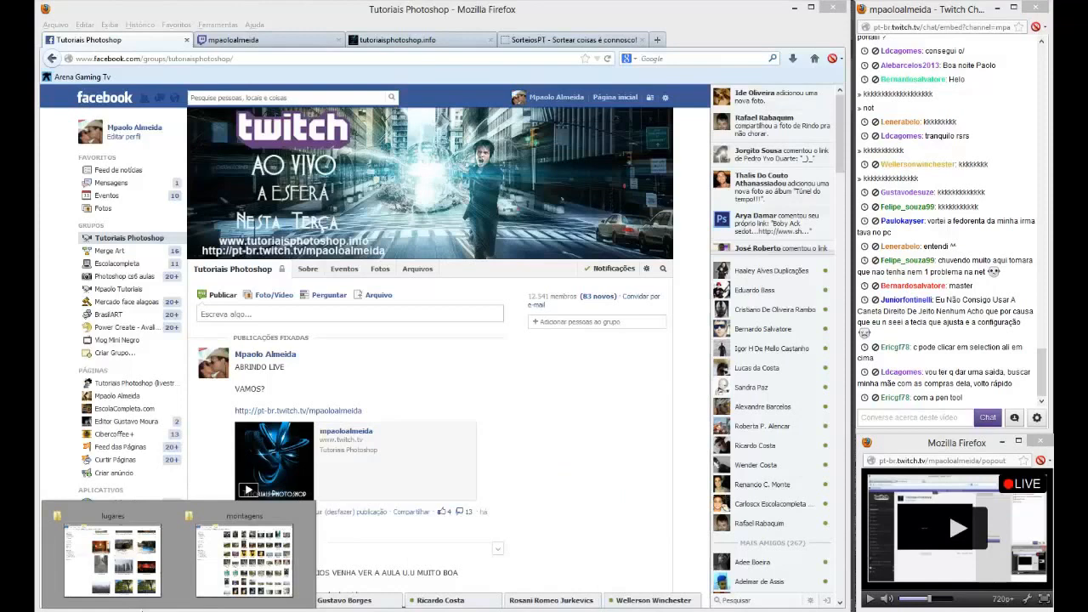
left_click(144, 542)
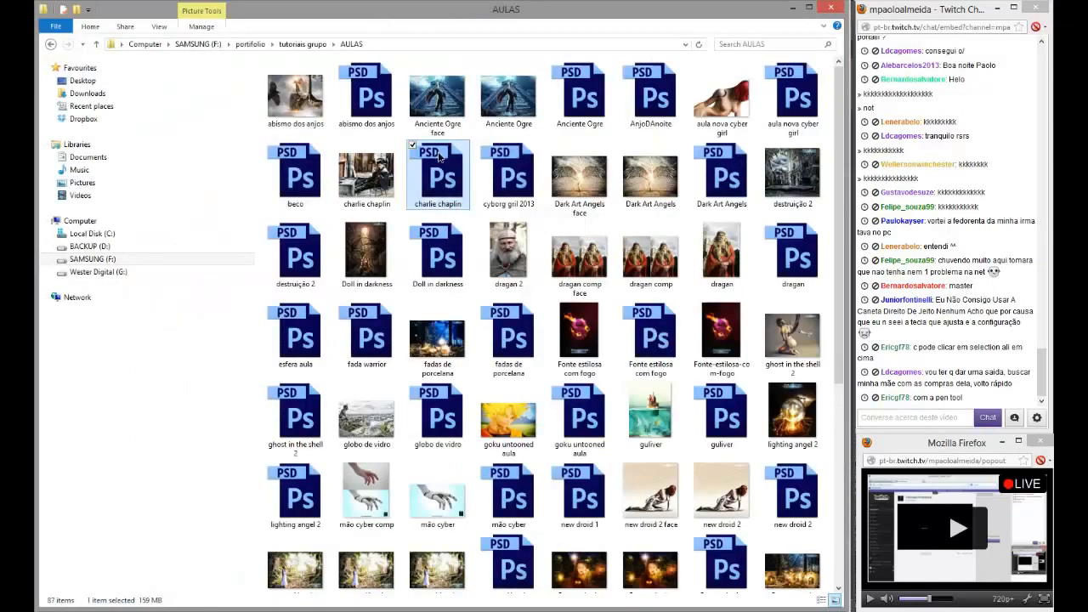
left_click(316, 321)
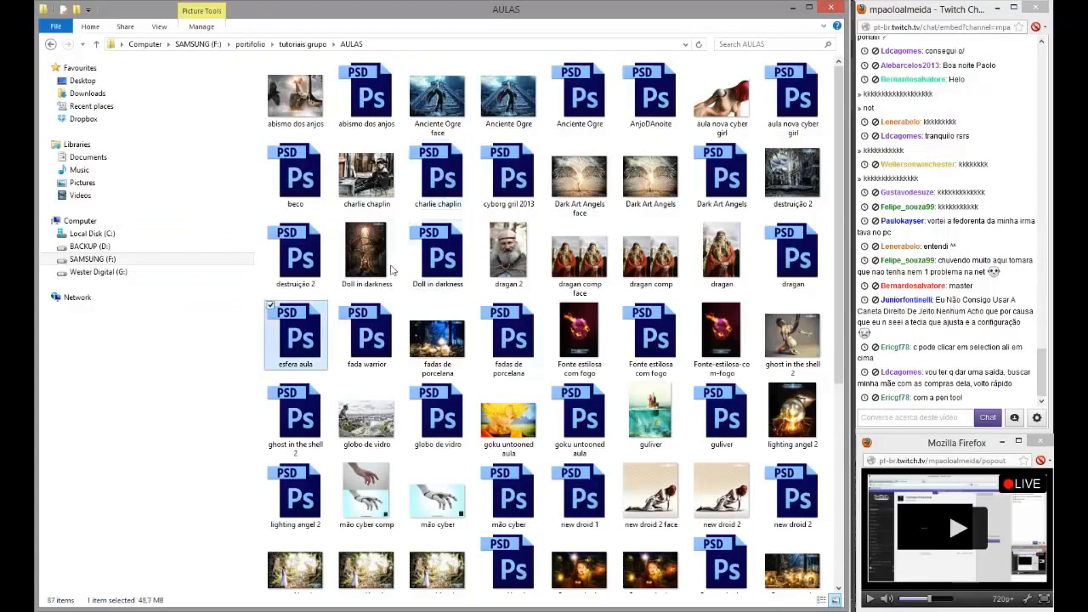
double_click(325, 316)
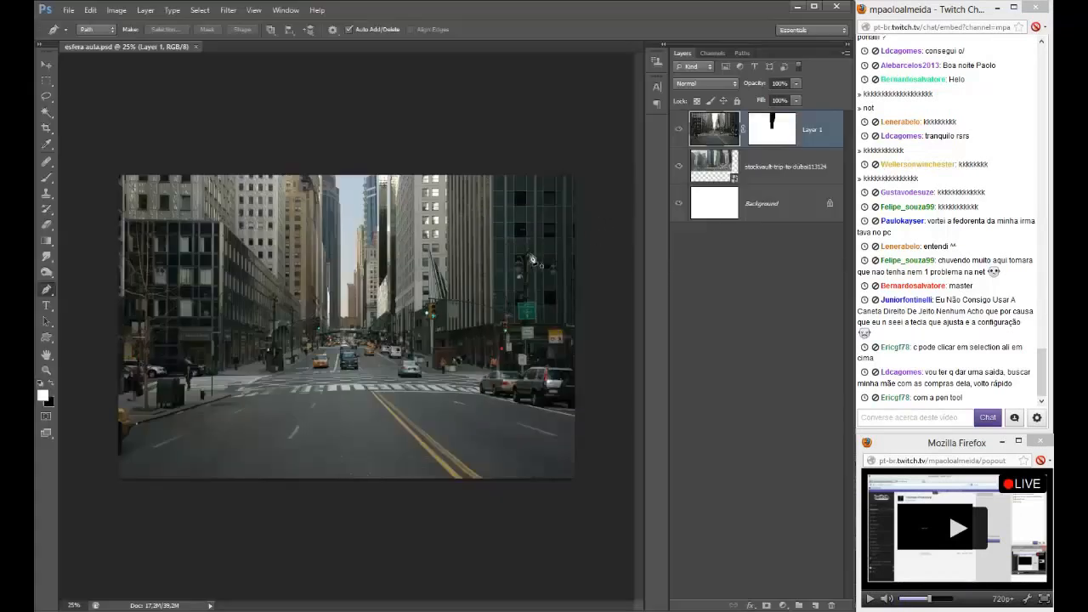
- Add a layer mask to the Dubai skyline layer and check Layer 1 by hiding and showing it
left_click(763, 166)
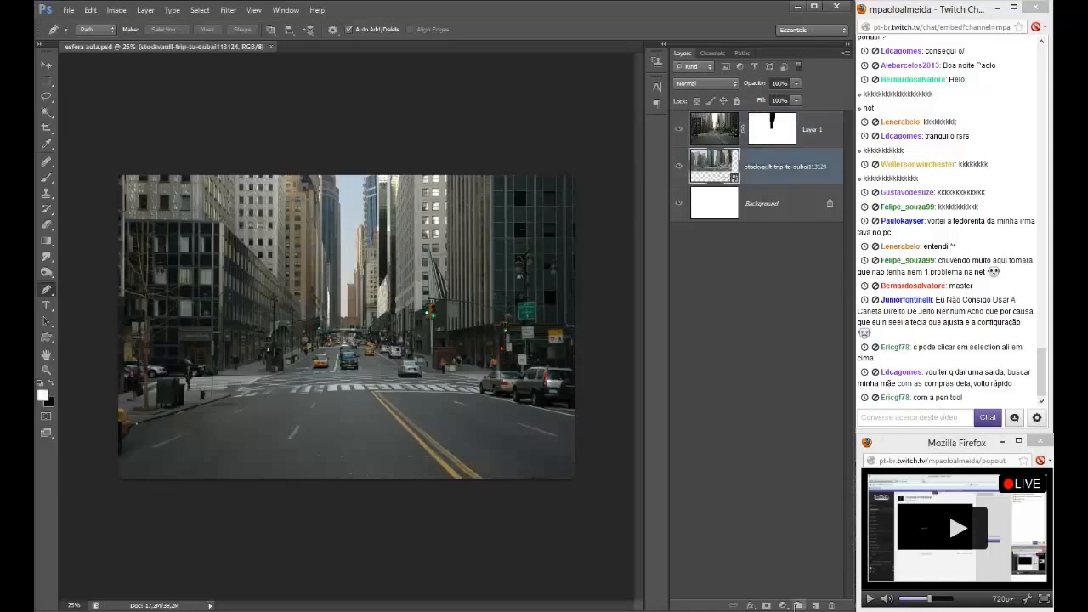
left_click(766, 605)
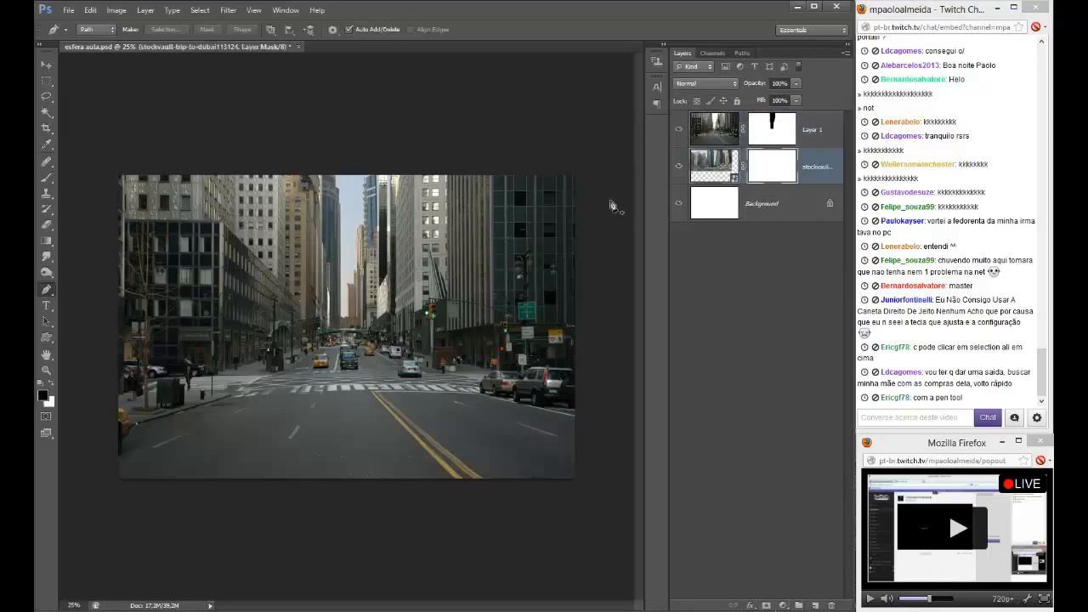
left_click(679, 130)
left_click(680, 130)
- Start a Pen path above the blue tower left of the sky gap and trace its edge down to the low brick building
scroll(330, 259, "up", 6)
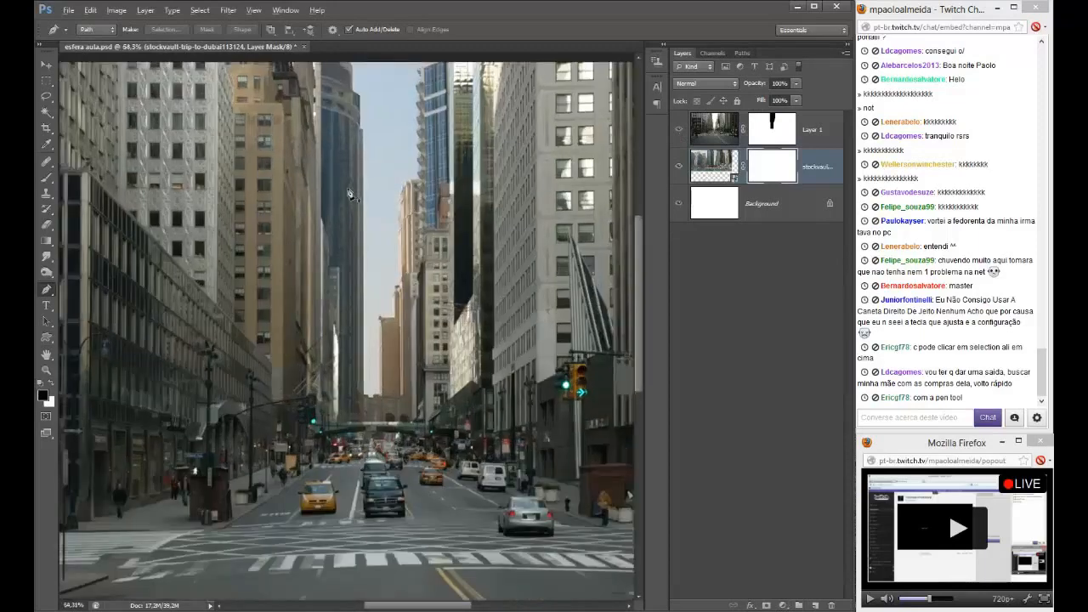
scroll(331, 244, "up", 3)
scroll(331, 206, "up", 2)
left_click(325, 189)
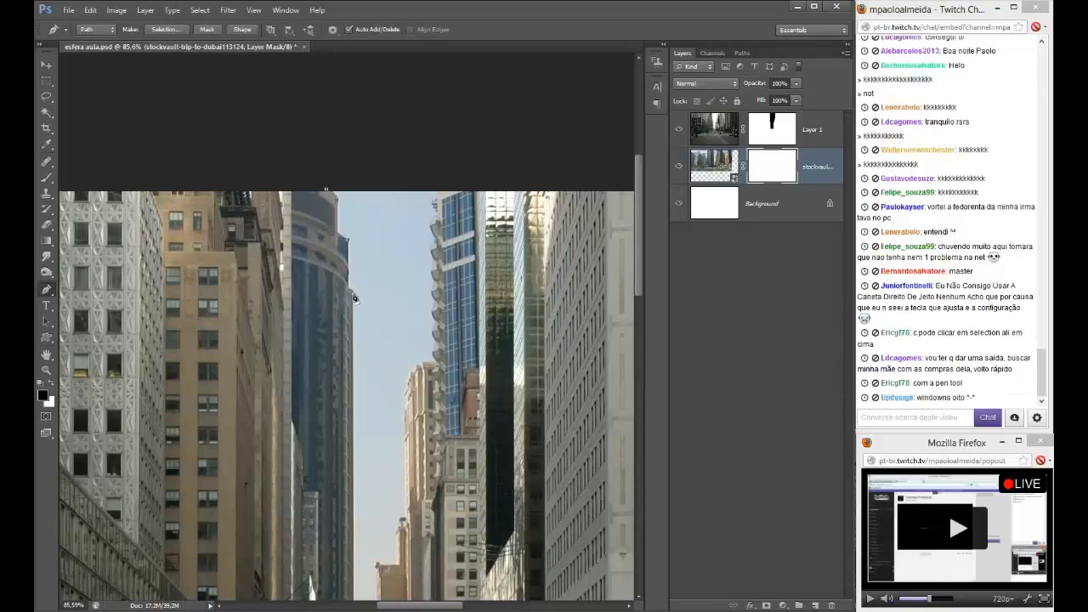
scroll(366, 314, "down", 4)
scroll(379, 282, "down", 1)
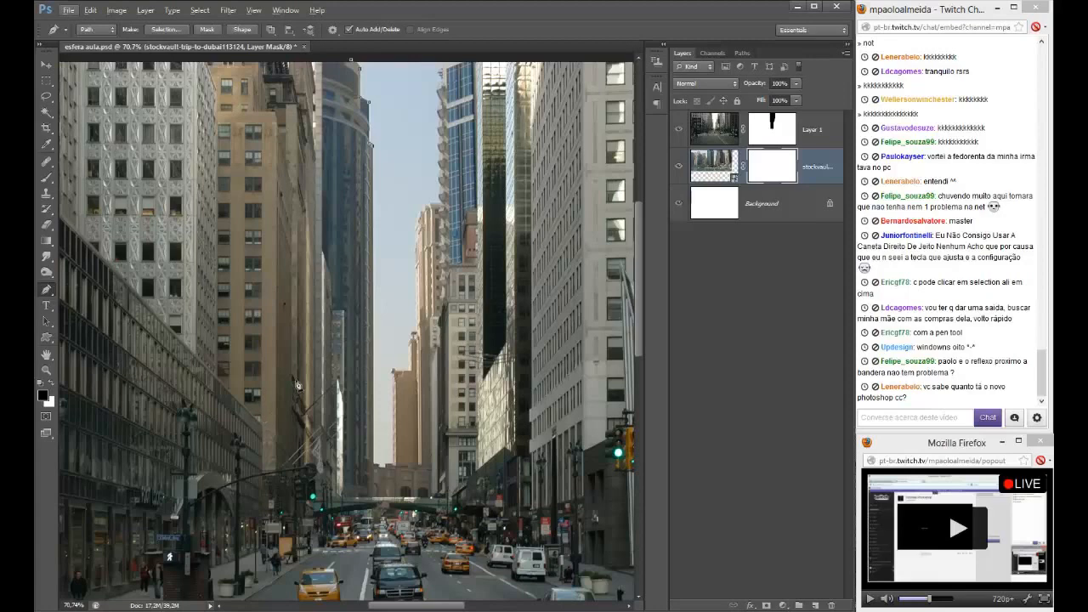
scroll(375, 481, "up", 5)
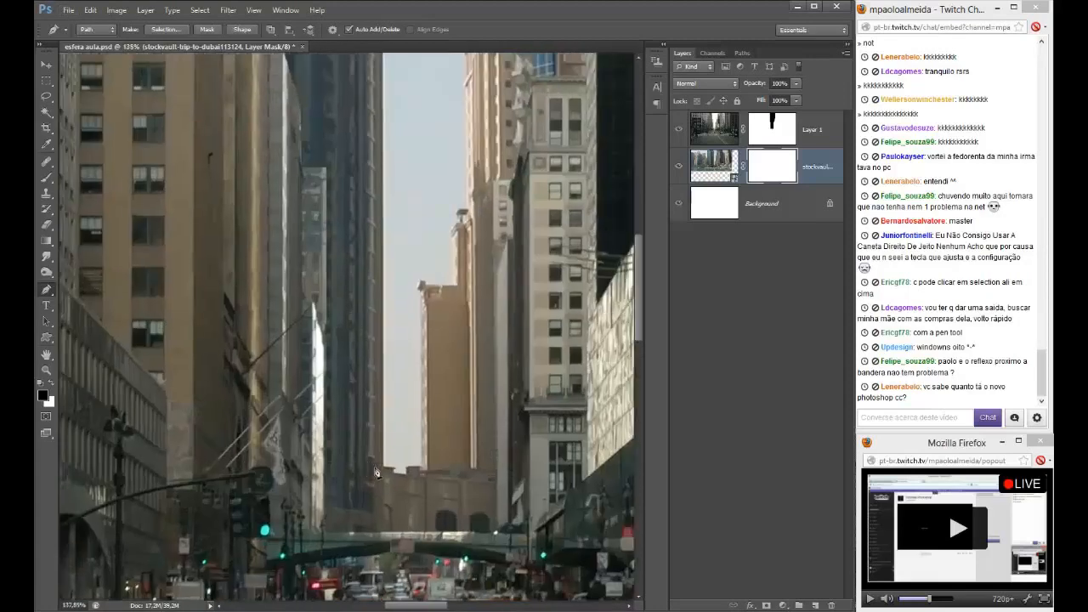
left_click(386, 469)
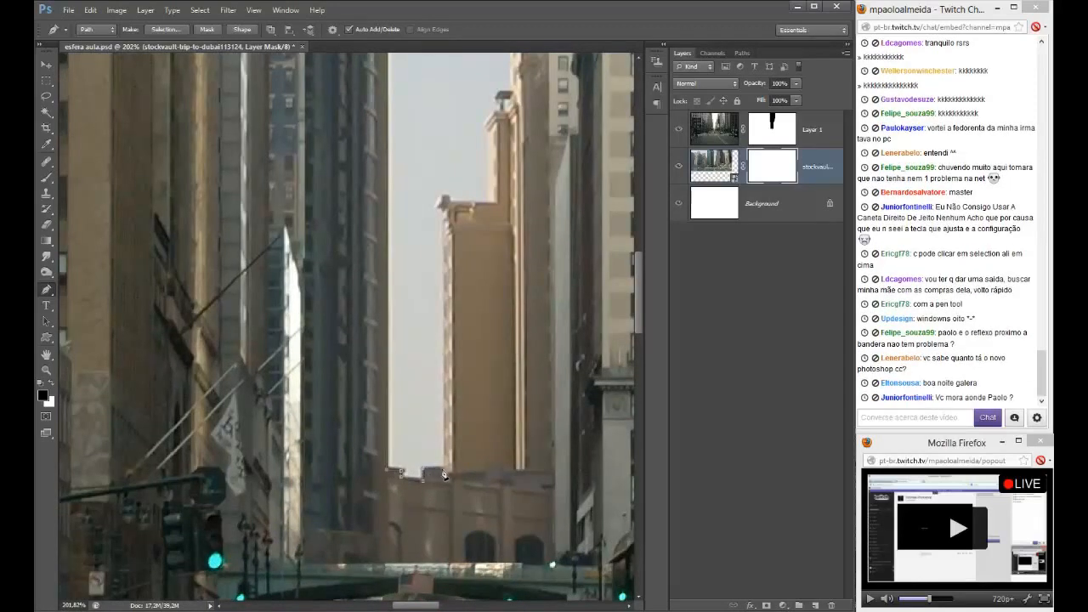
- Continue the Pen path along the low brick roof and up the stepped edge of the tan building to its upper ledge
left_click(446, 468)
left_click(442, 201)
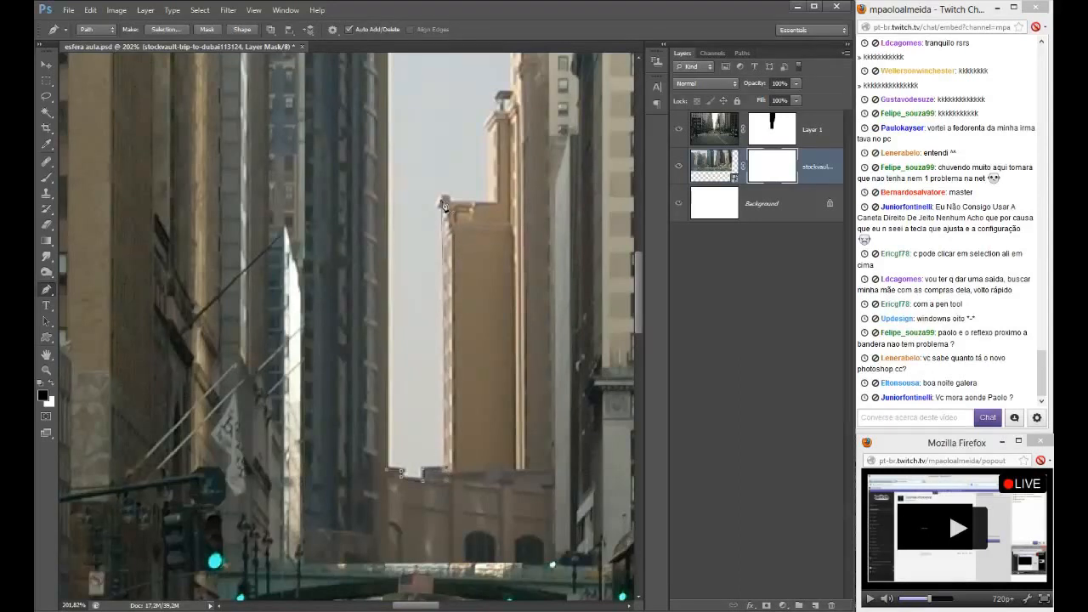
left_click(492, 202)
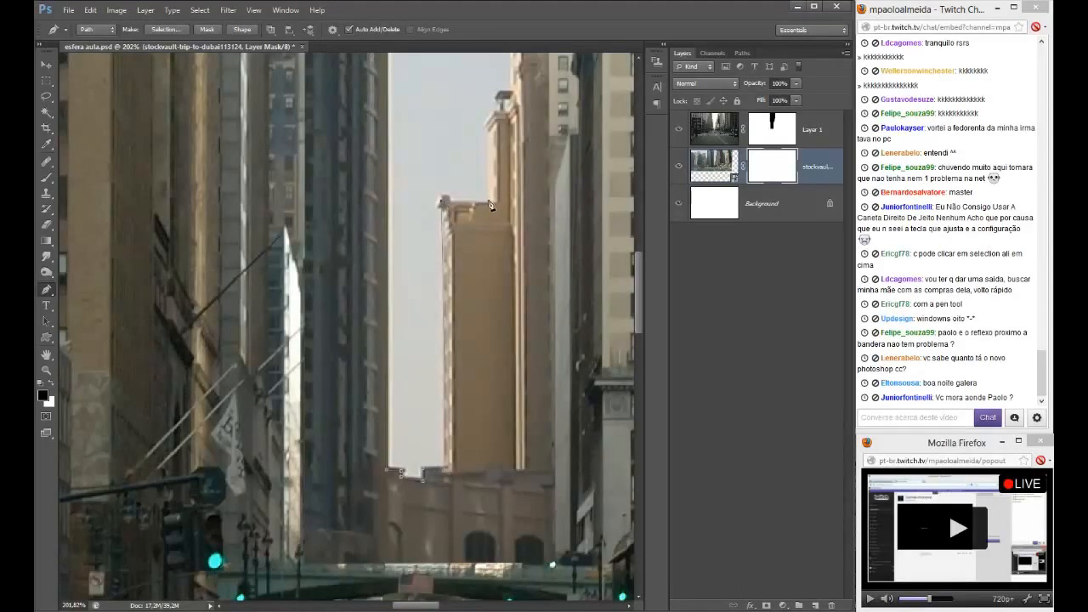
left_click(489, 119)
left_click_drag(489, 121, 491, 115)
left_click(494, 112)
- Extend the Pen path up the sky-side edge of the tall beige building and across its stepped roof
left_click_drag(521, 99, 478, 315)
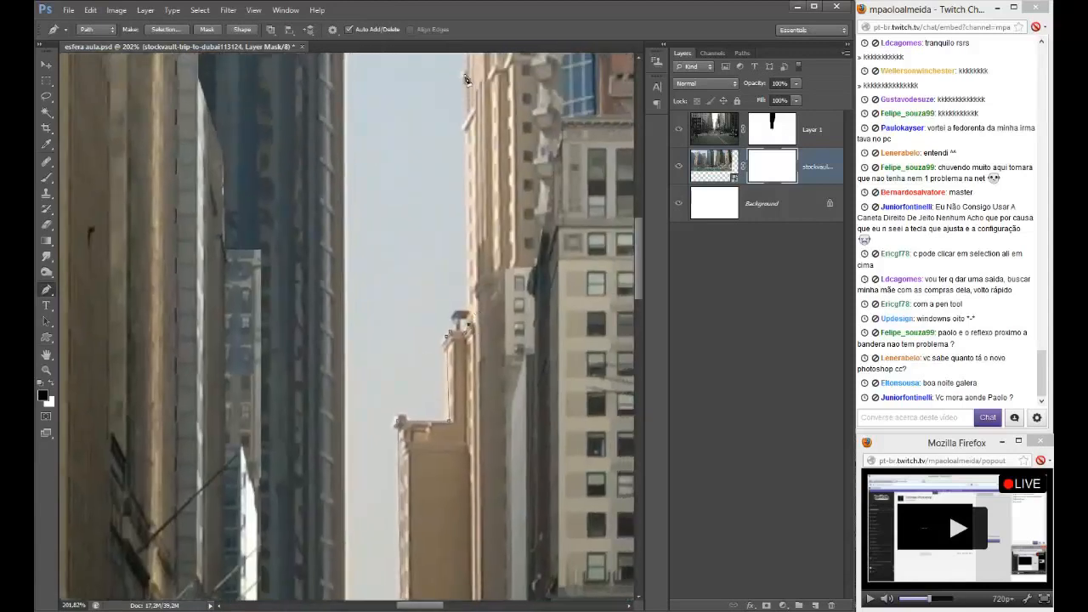
left_click_drag(465, 116, 440, 293)
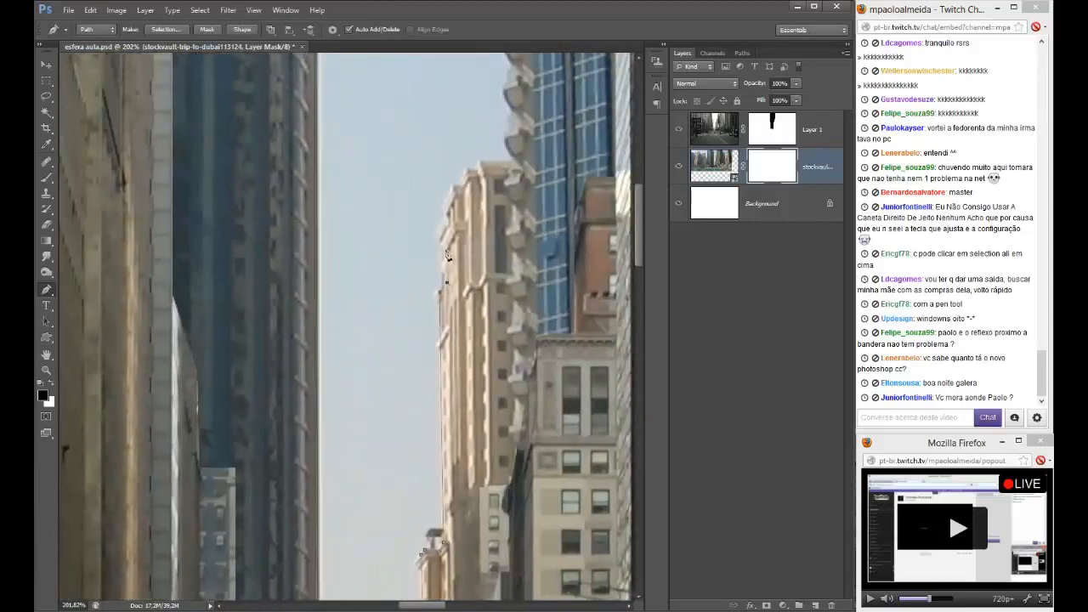
left_click(444, 207)
left_click(469, 171)
left_click(480, 162)
left_click(512, 162)
- Continue the Pen path from the beige building's roof up the lower scalloped balconies of the blue glass tower
left_click_drag(512, 166, 428, 477)
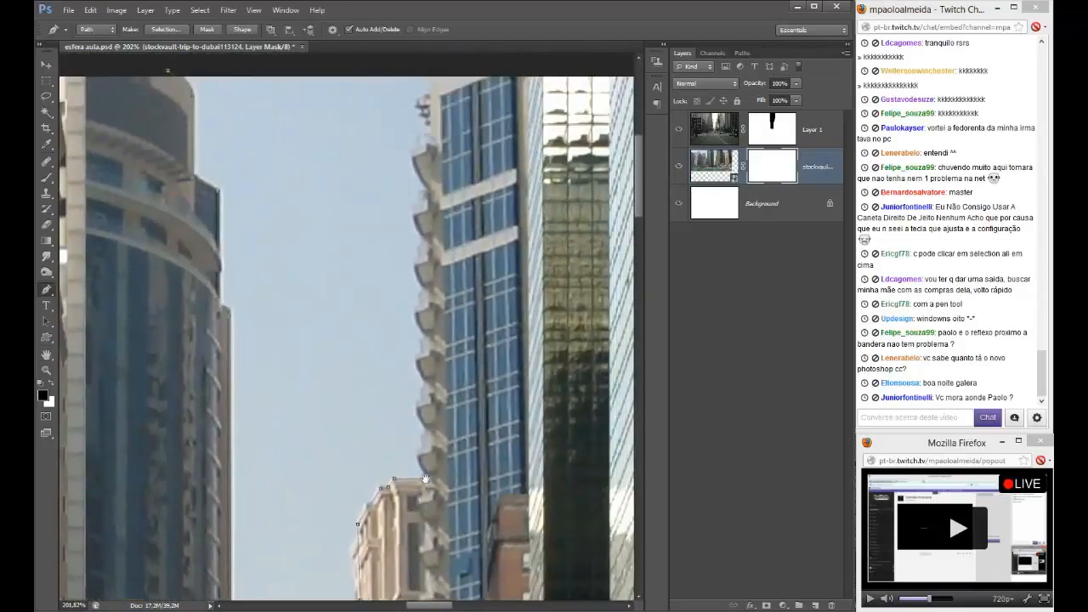
scroll(434, 440, "down", 2)
key("alt")
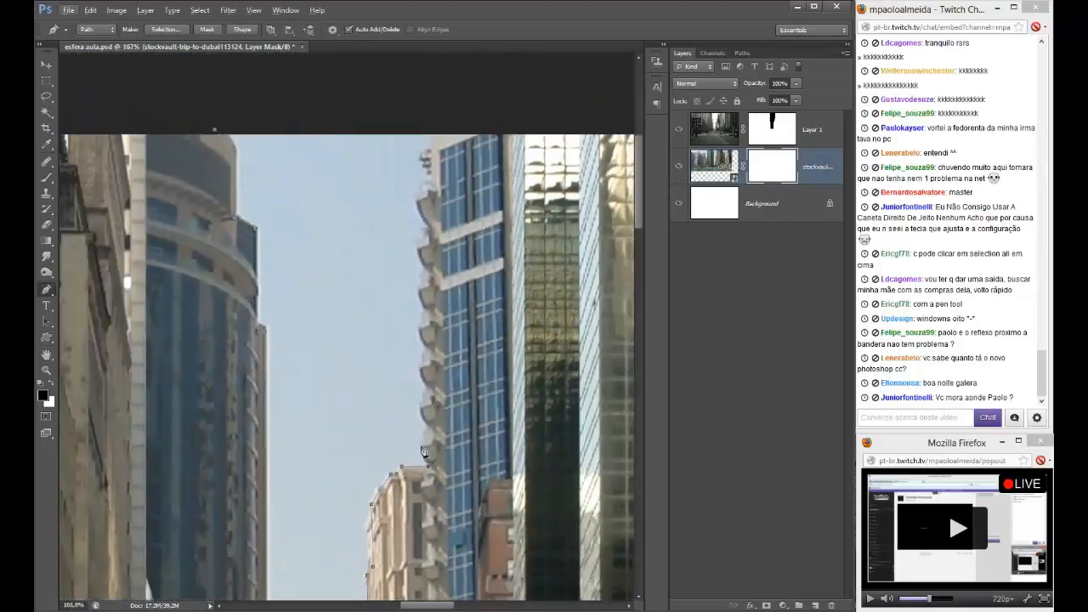
key("alt")
left_click(428, 400, "alt")
left_click(419, 366)
scroll(391, 314, "up", 4)
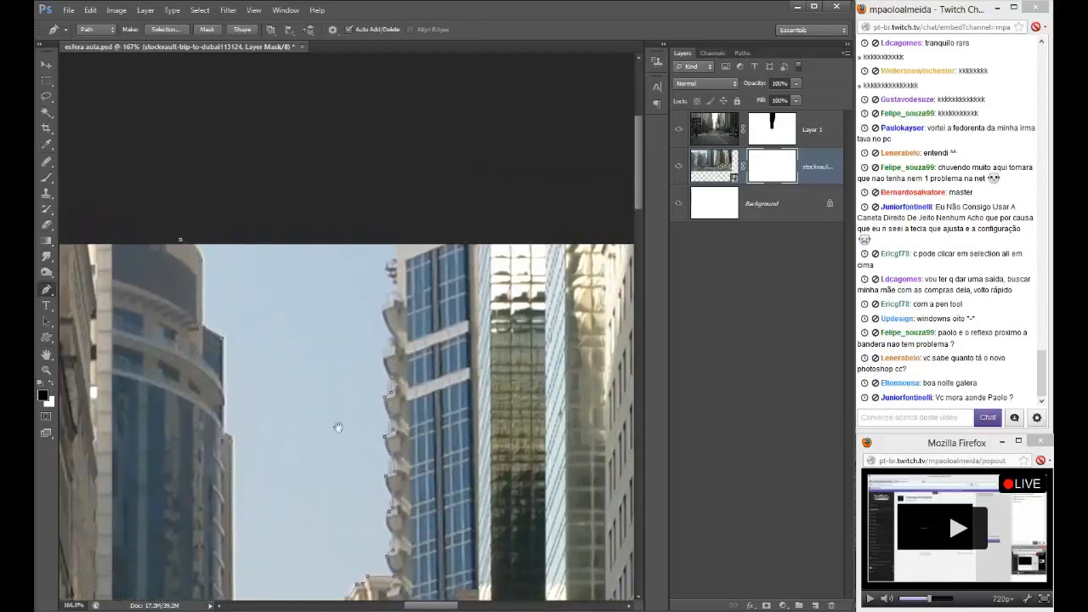
- Extend the Pen path around the tower's upper balconies to above the canvas edge and close it at its starting point
left_click(382, 355)
left_click(382, 309)
left_click(397, 298)
left_click(401, 243)
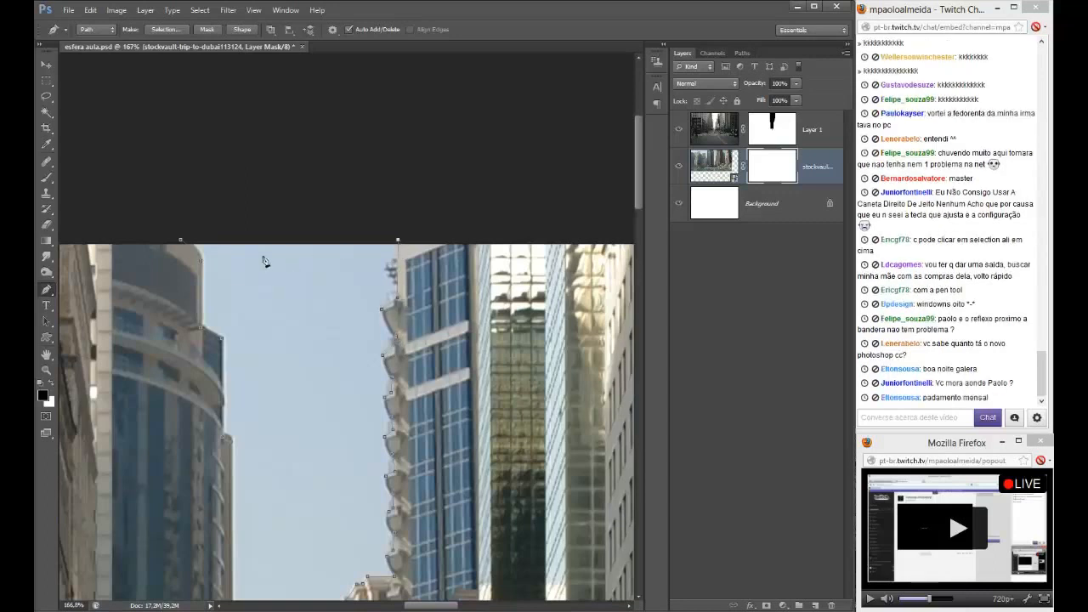
left_click(180, 240)
- Convert the closed path to a selection, fill it with black on the Dubai skyline's mask, and deselect
right_click(198, 284)
left_click(246, 357)
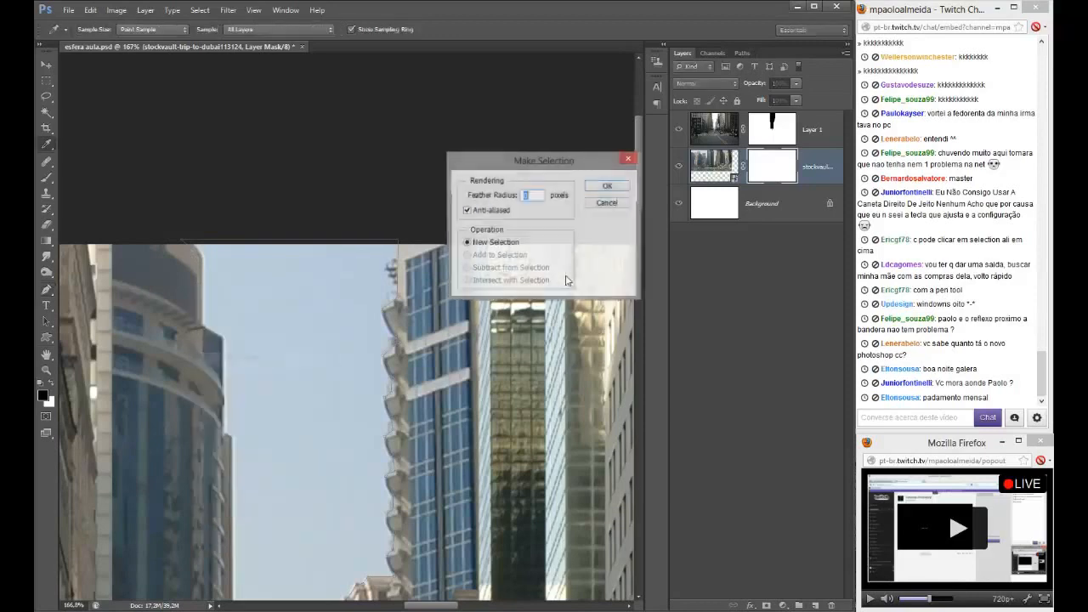
left_click(595, 192)
key("alt+BackSpace")
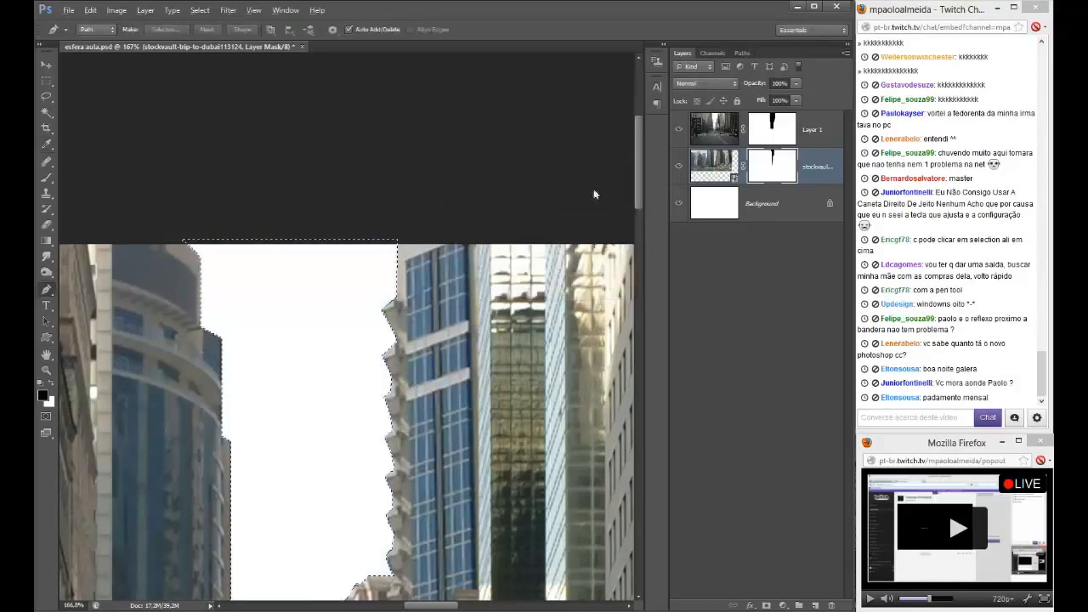
key("ctrl+d")
key("ctrl+0")
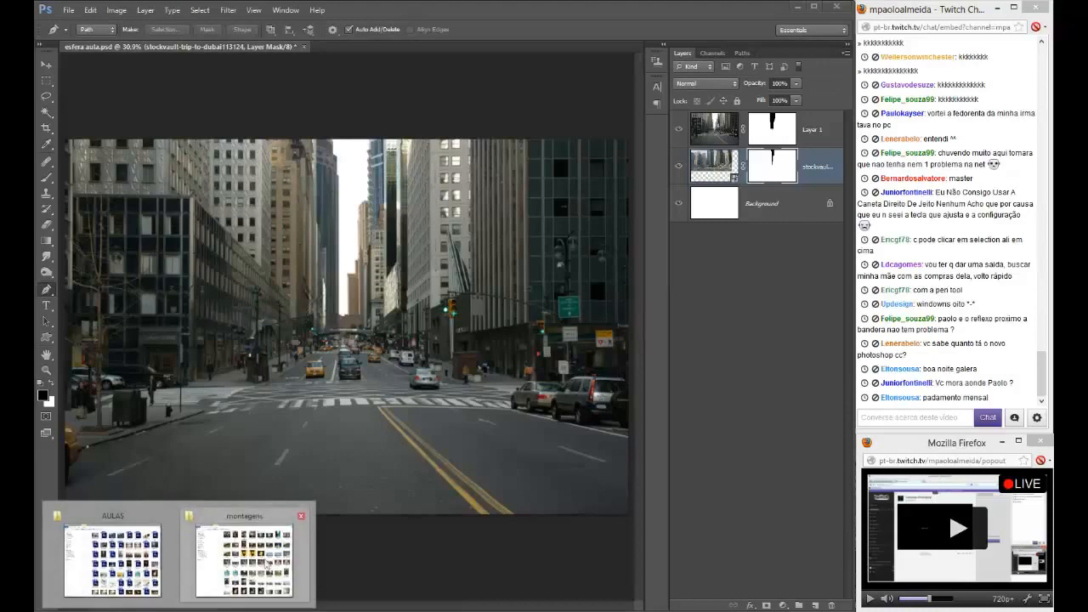
- Place the cloudy sky image Beginings_of_a_Twister_by_Chocolate_llamas from the portifolio > imagens > skys folder into the street document
left_click(227, 589)
left_click(243, 47)
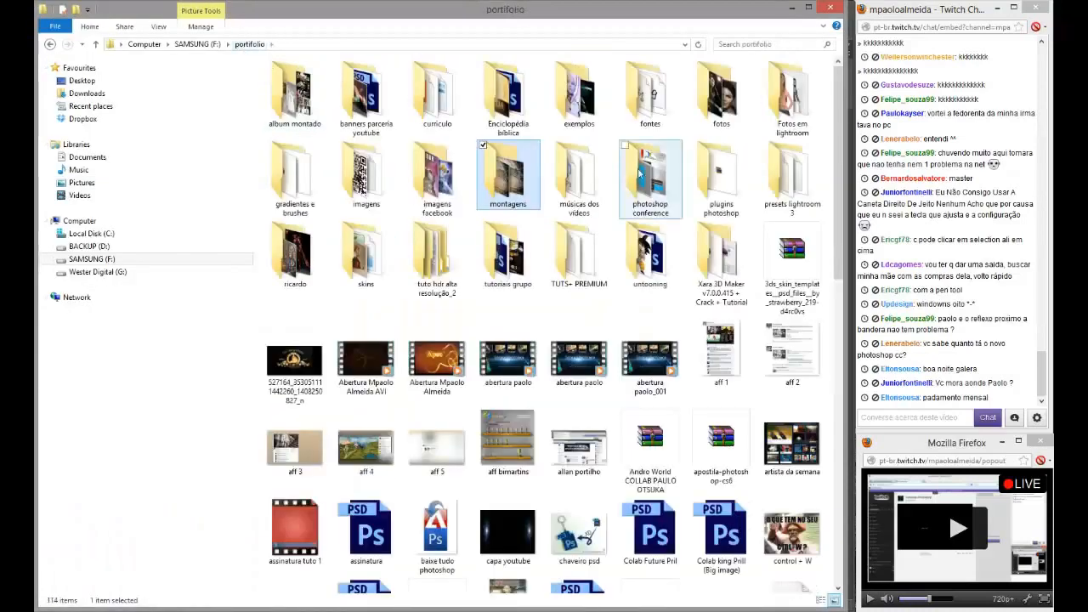
double_click(369, 179)
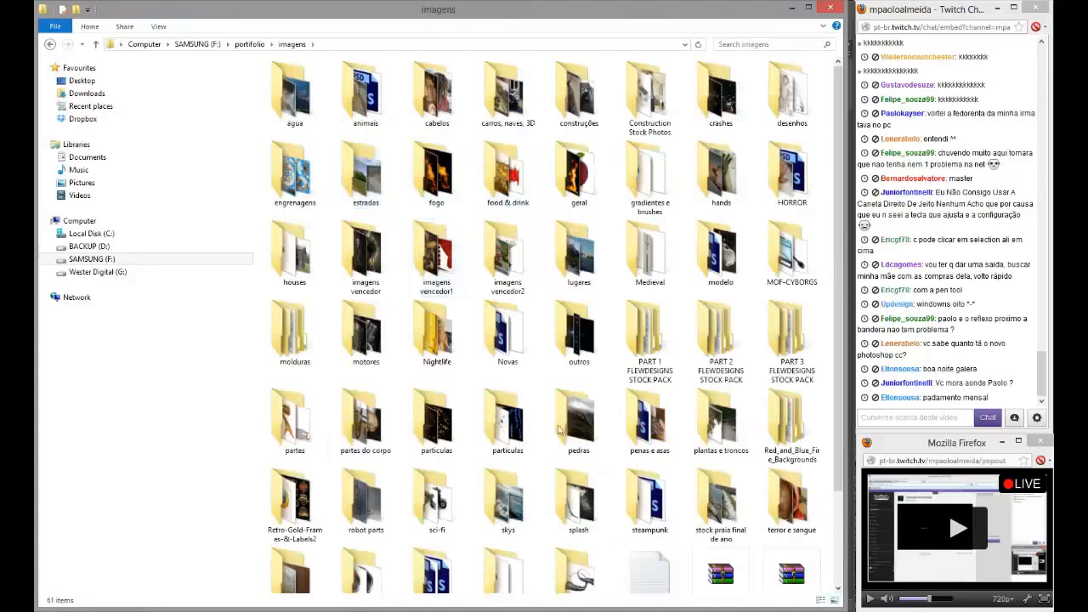
double_click(525, 530)
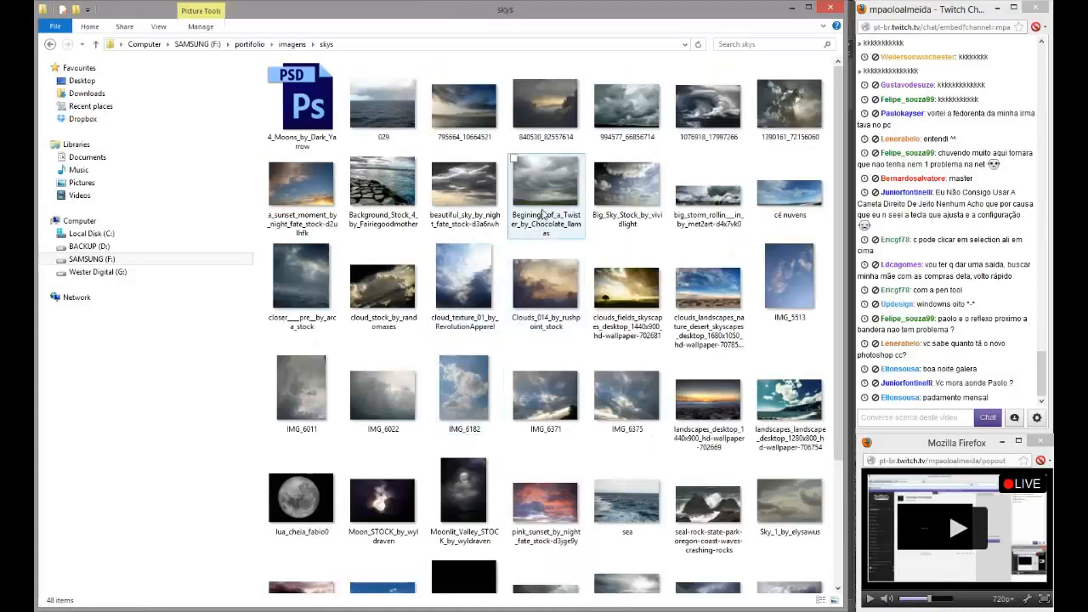
left_click_drag(544, 195, 369, 377)
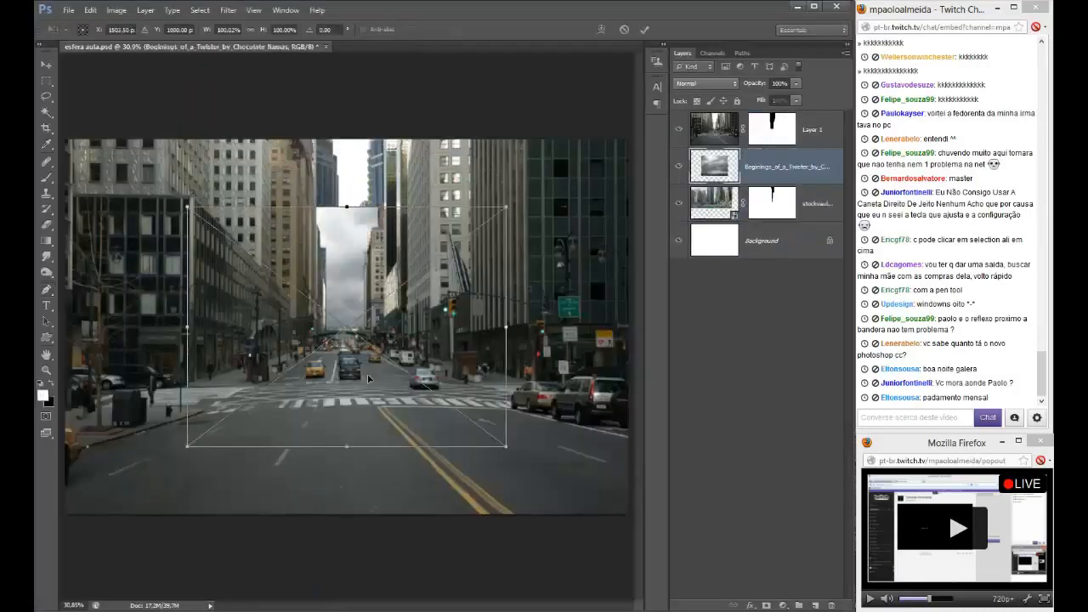
- Move the placed sky up to cover the gap between the towers, commit it, and reorder it below the Dubai skyline layer
left_click_drag(382, 331, 380, 254)
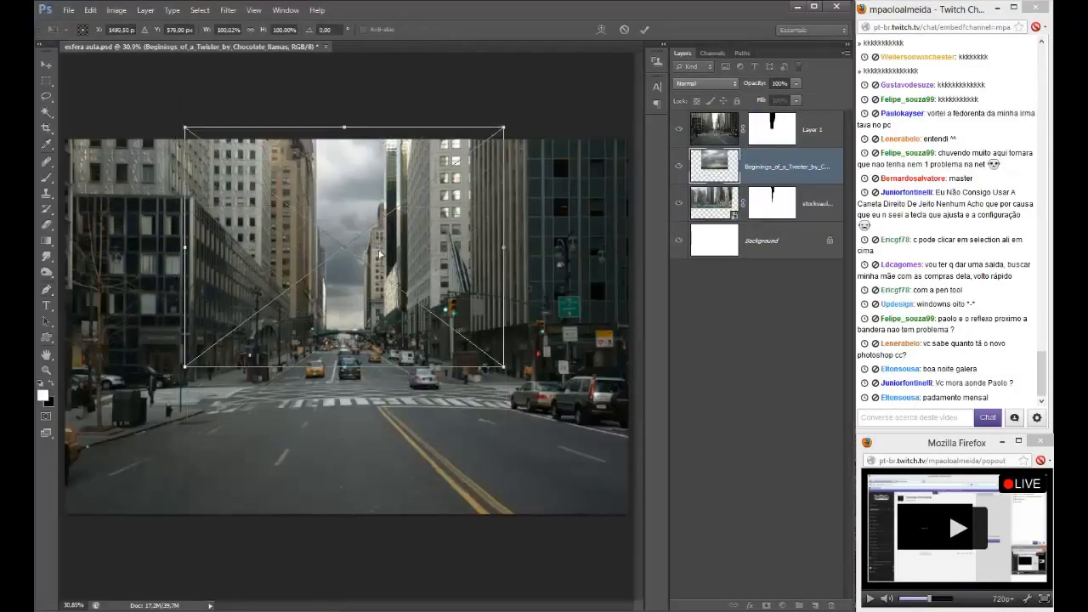
key("Return")
key("p")
left_click_drag(806, 192, 805, 223)
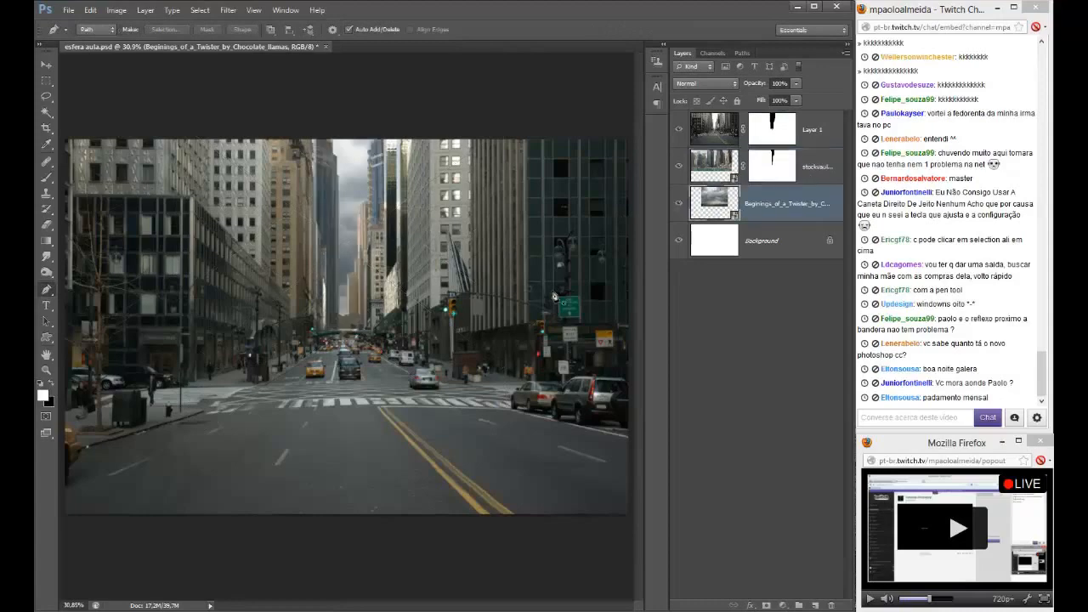
- Check the composite as a whole and compare it with Layer 1's mask disabled and re-enabled
scroll(362, 215, "down", 1)
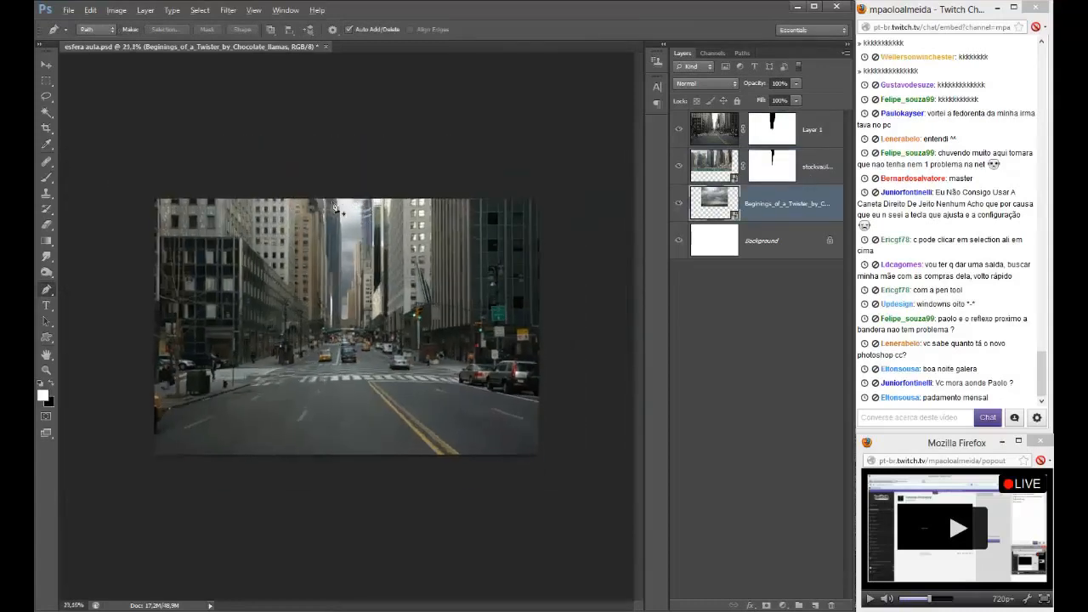
key("ctrl+0")
left_click(45, 65)
scroll(246, 225, "down", 2)
scroll(246, 225, "up", 2)
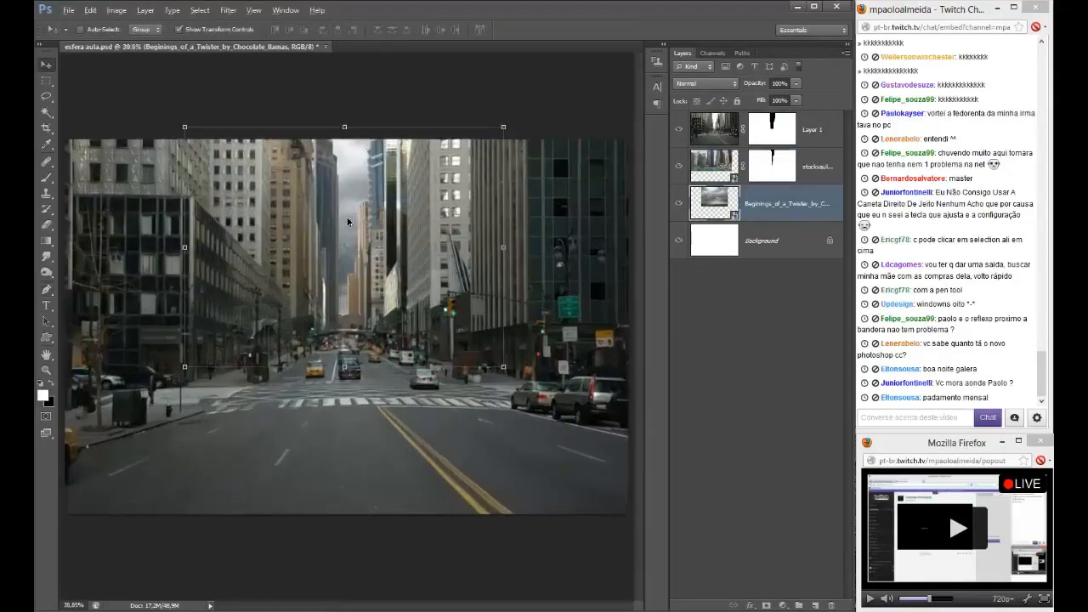
left_click(765, 125, "shift")
left_click(765, 126, "shift")
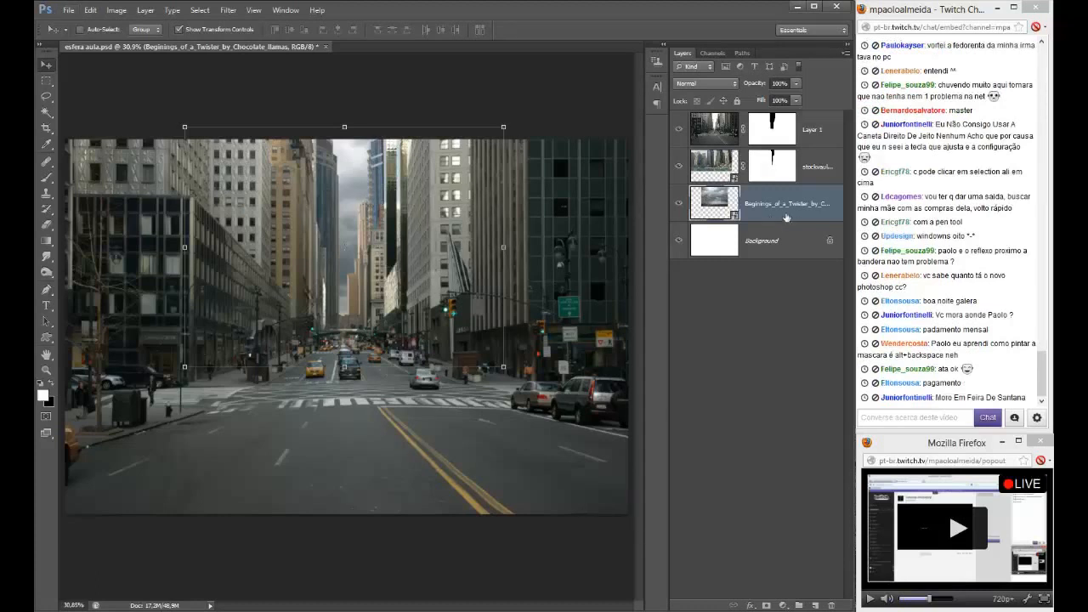
- Add a Levels adjustment above the sky layer and clip it to that layer
left_click(783, 605)
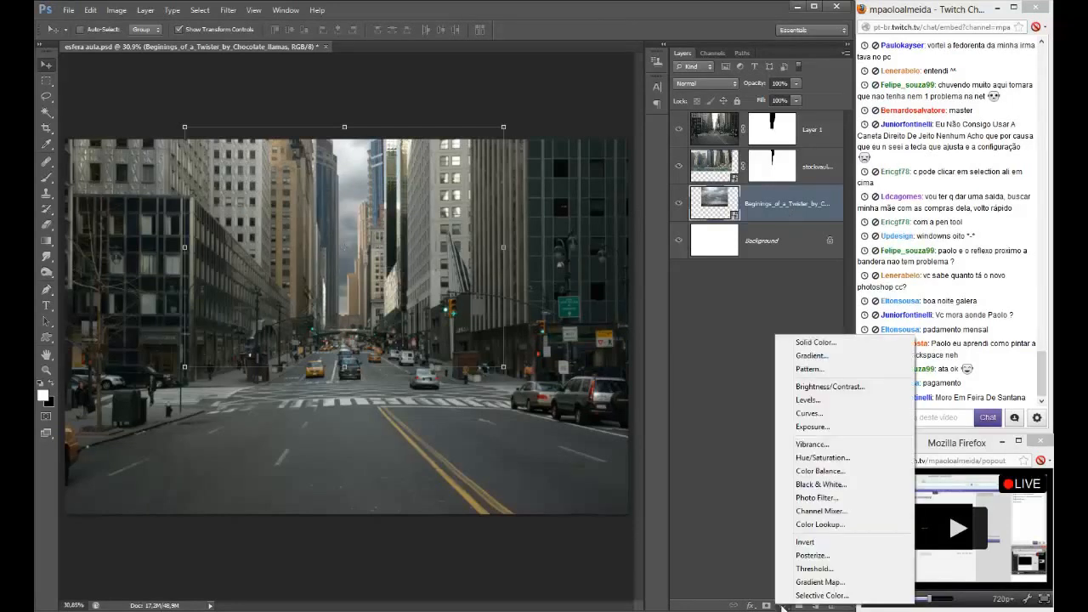
left_click(807, 400)
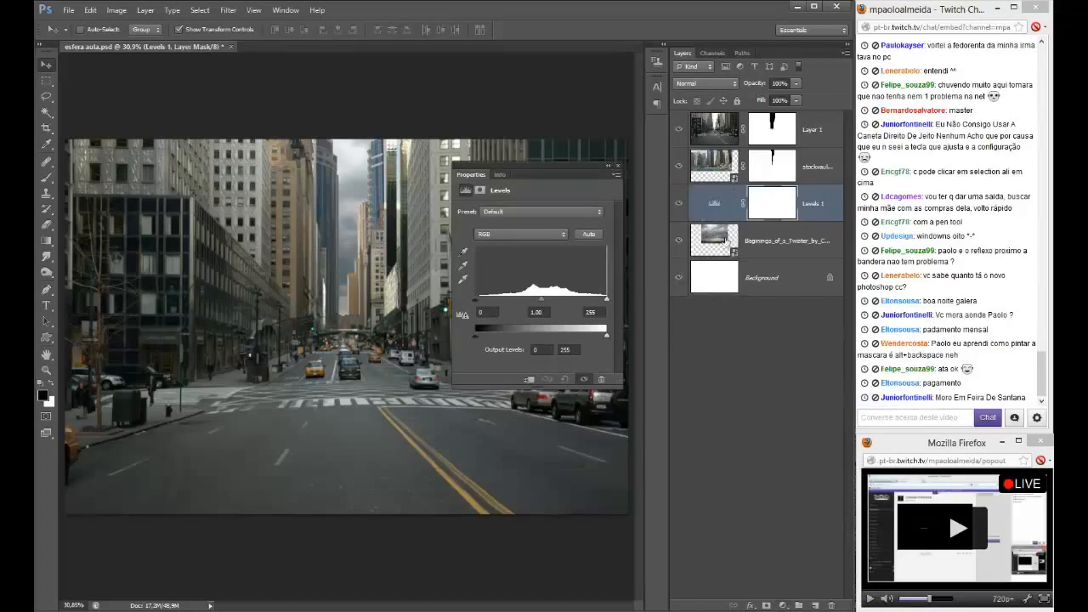
right_click(815, 204)
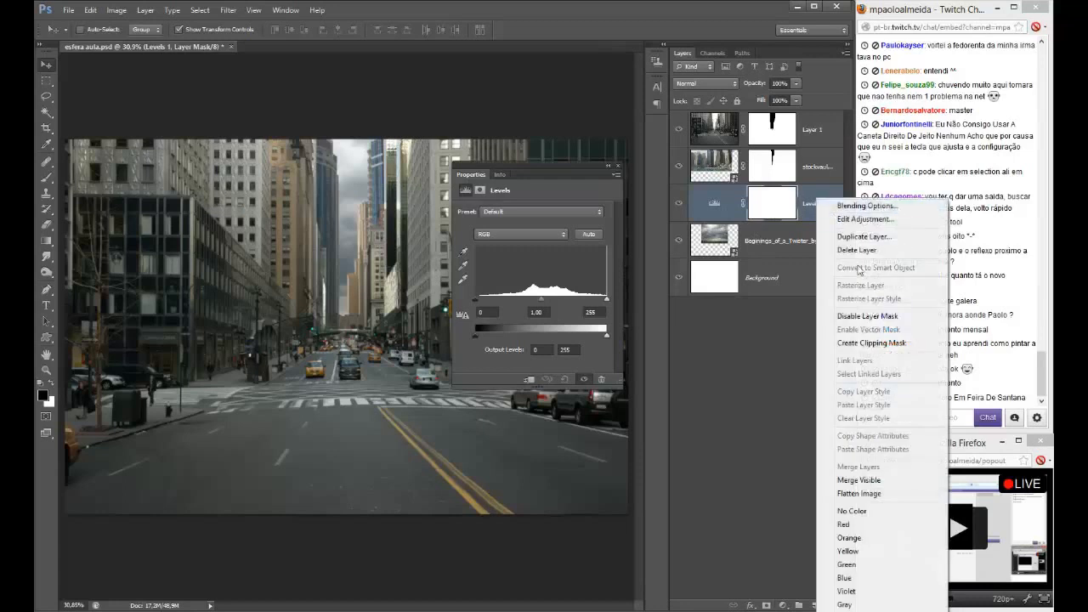
left_click(840, 345)
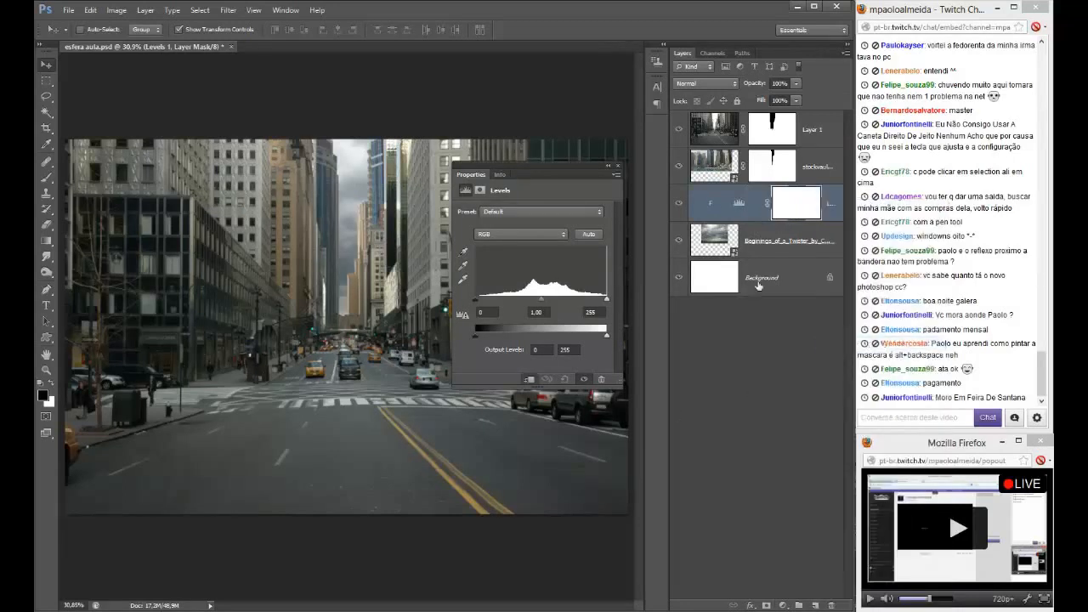
- Toggle the sky's Levels clipping mask off and on, and raise its midtone input to about 1.37
left_click(752, 220, "alt")
left_click(753, 220, "alt")
left_click(750, 219, "alt")
left_click(751, 219, "alt")
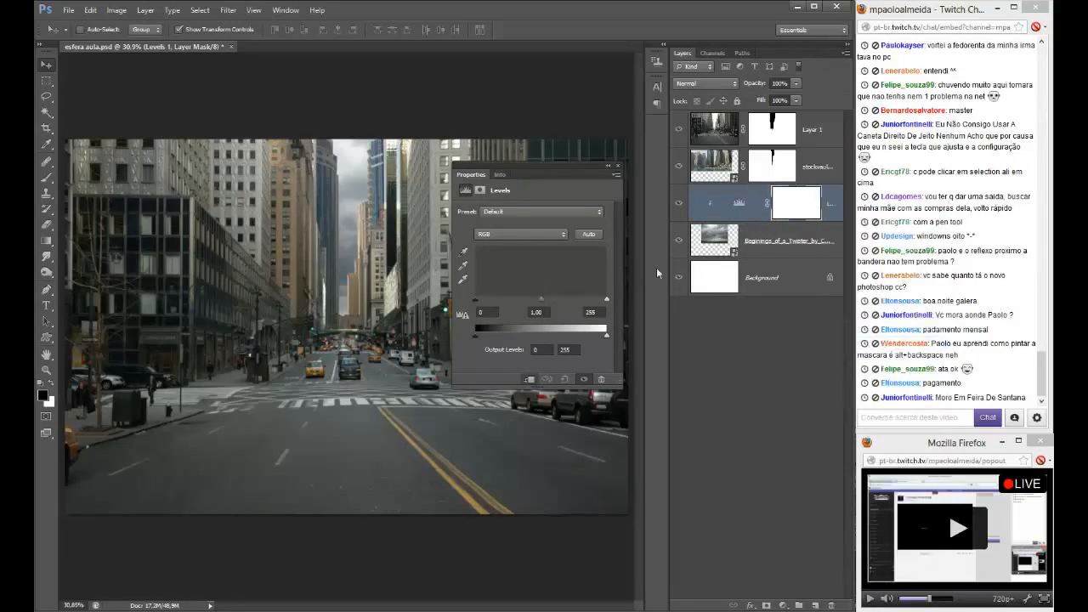
left_click_drag(537, 301, 526, 303)
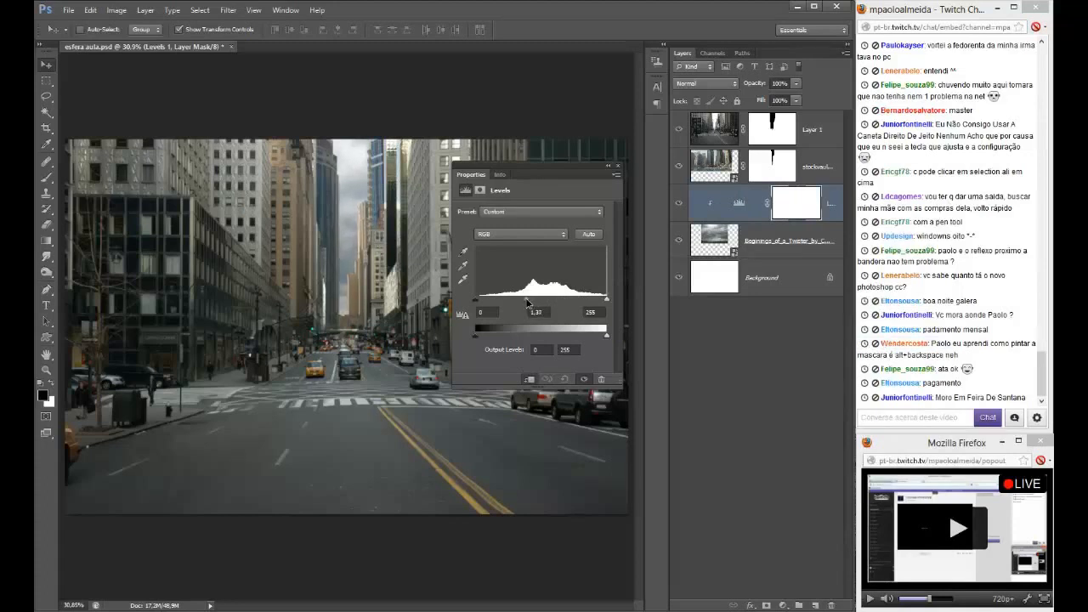
left_click(618, 168)
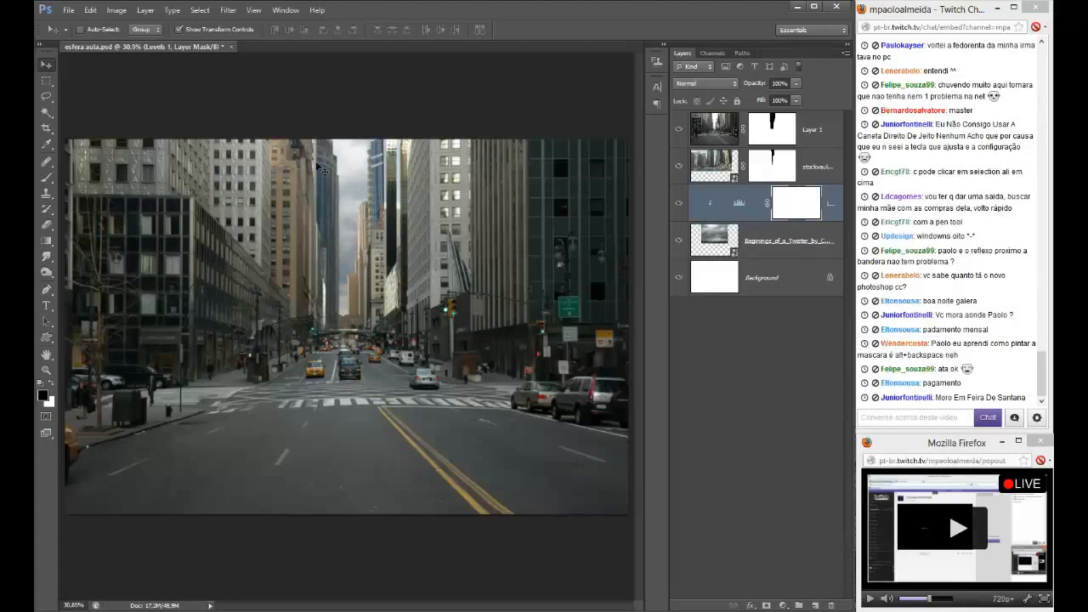
- Add a Levels adjustment clipped to the Dubai skyline layer and raise its midtone input to about 1.38
left_click(819, 169)
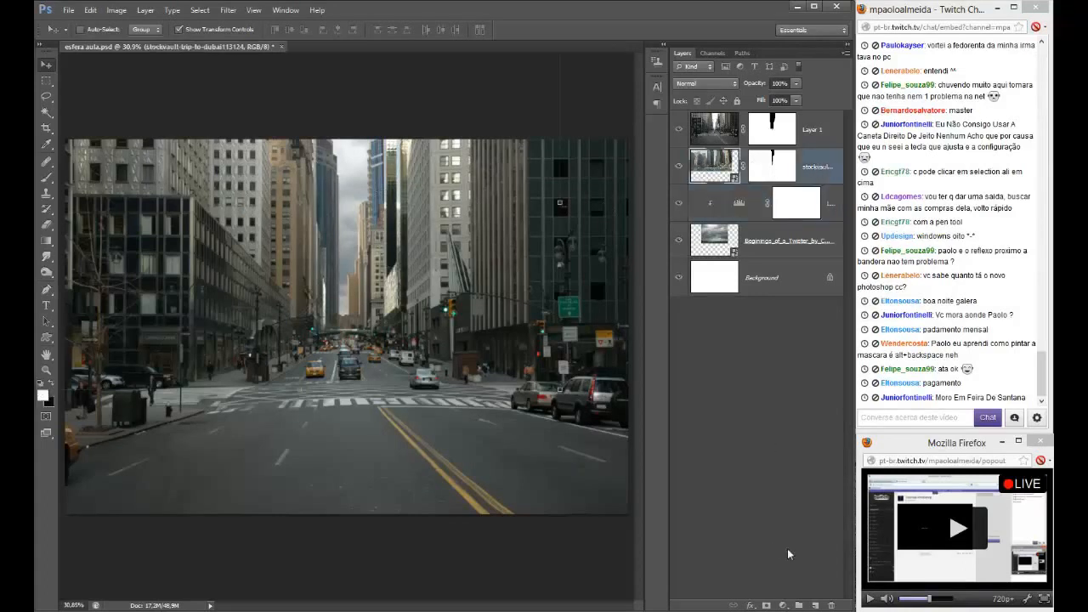
left_click(783, 605)
left_click(794, 401)
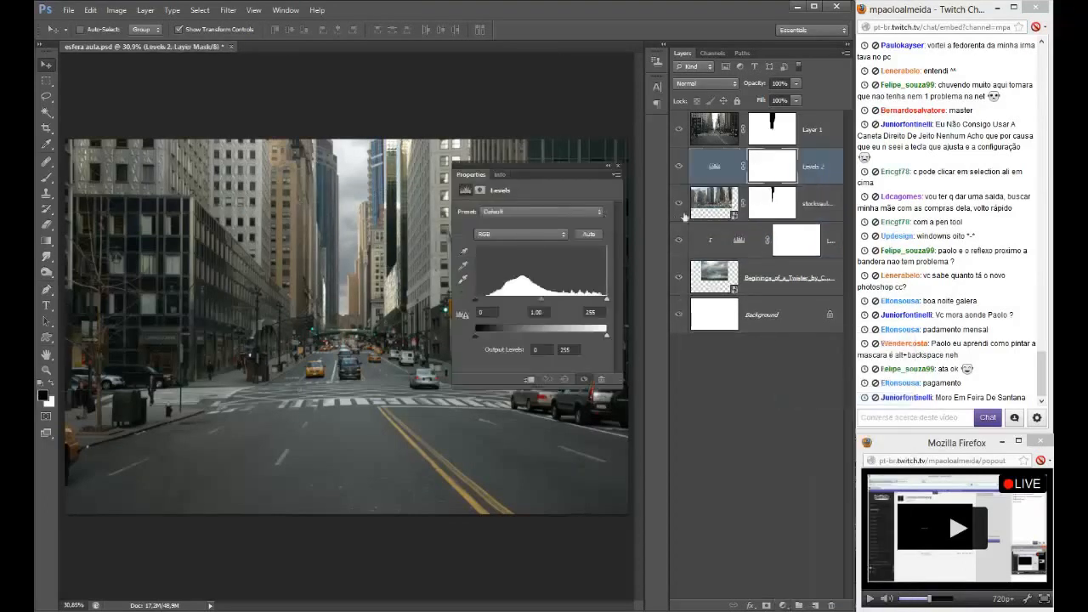
left_click(718, 184, "alt")
left_click_drag(539, 300, 533, 304)
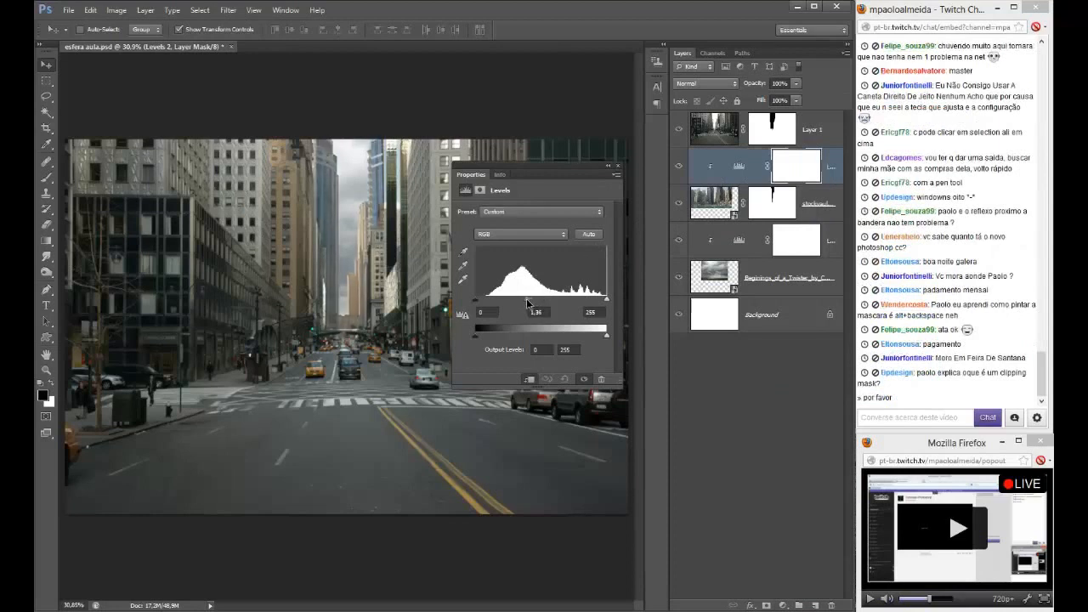
mouse_move(526, 298)
left_mouse_down()
mouse_move(516, 303)
mouse_move(526, 301)
left_mouse_up()
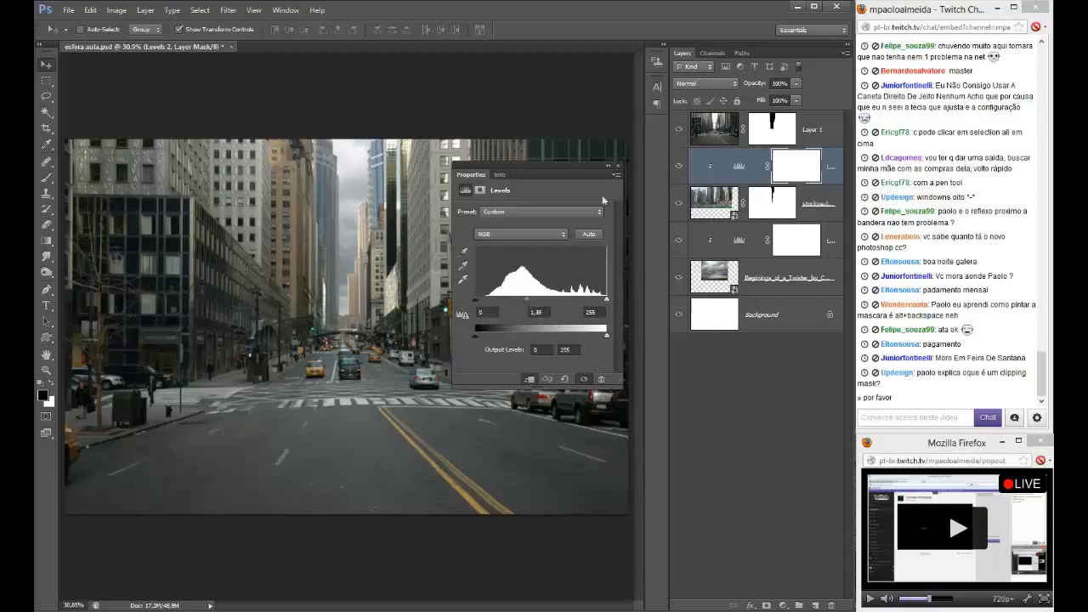
left_click(617, 165)
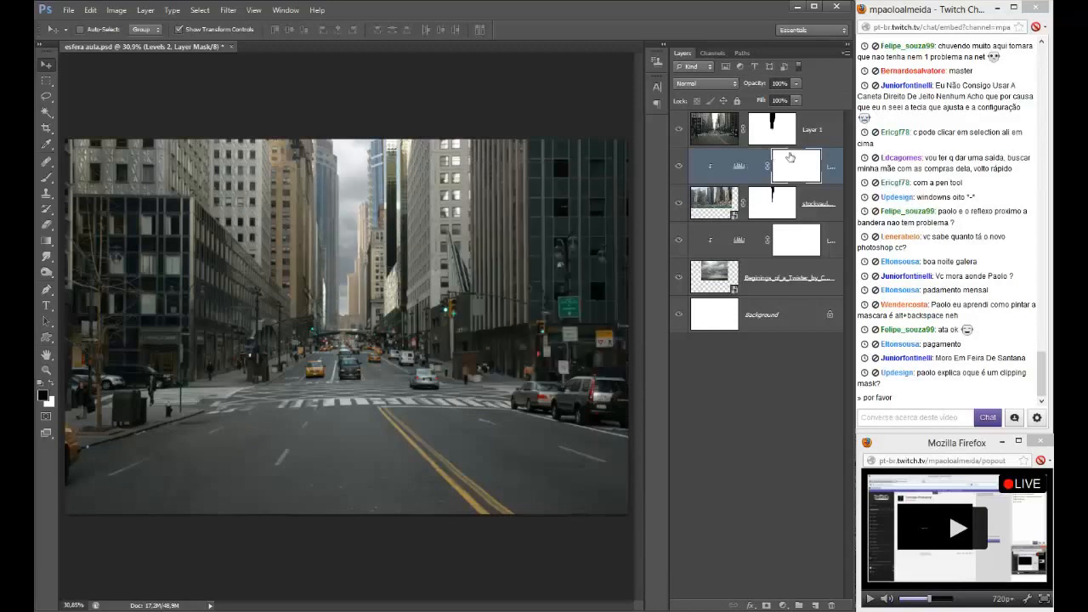
- Add a Levels adjustment clipped to Layer 1, set its white input to 233, and brighten the midtones
left_click(821, 132)
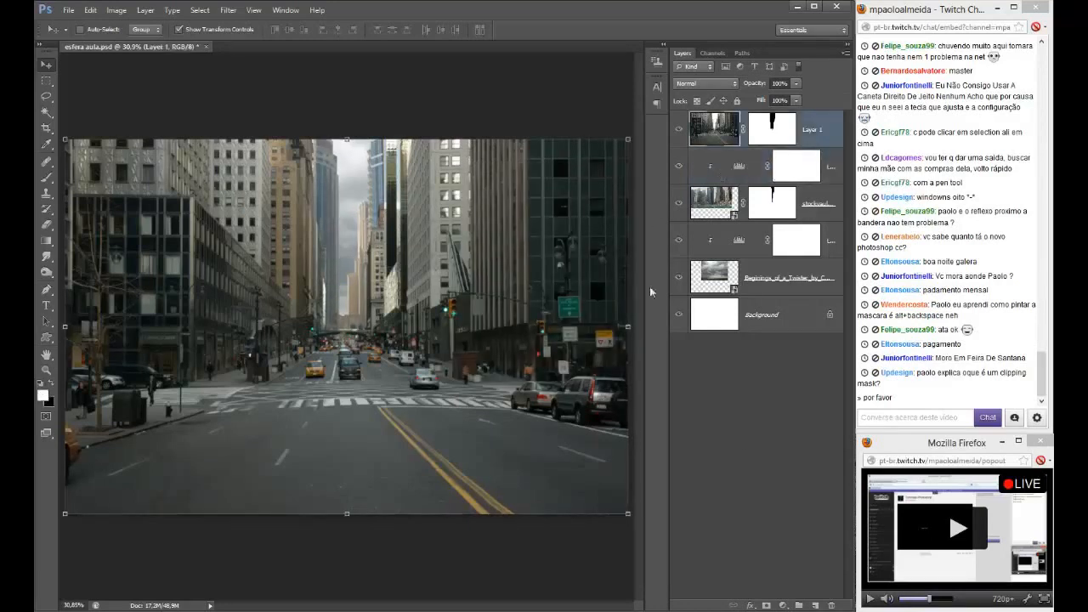
left_click(780, 605)
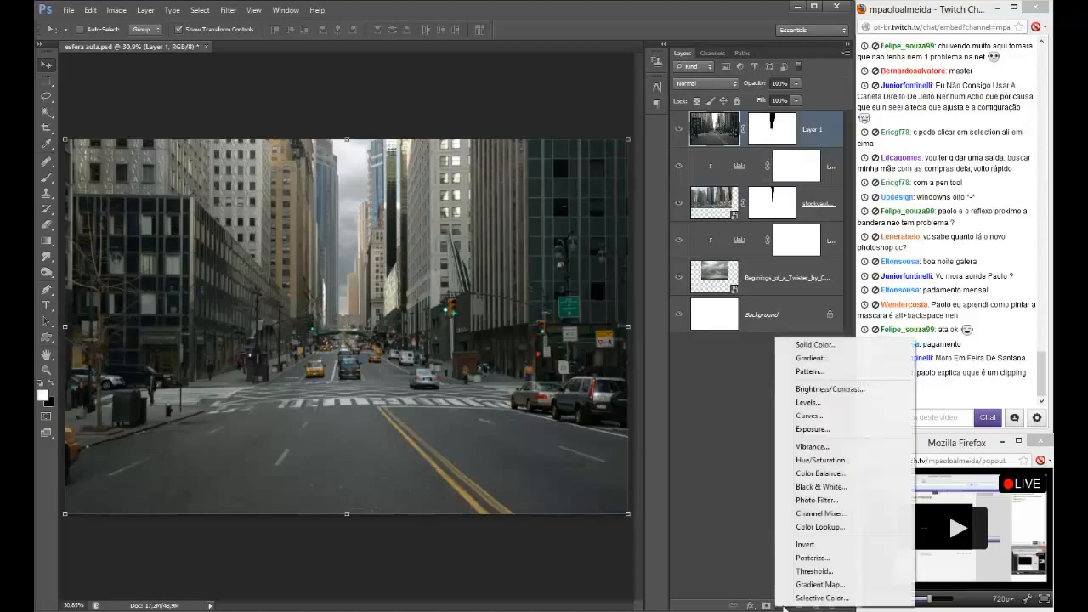
left_click(805, 403)
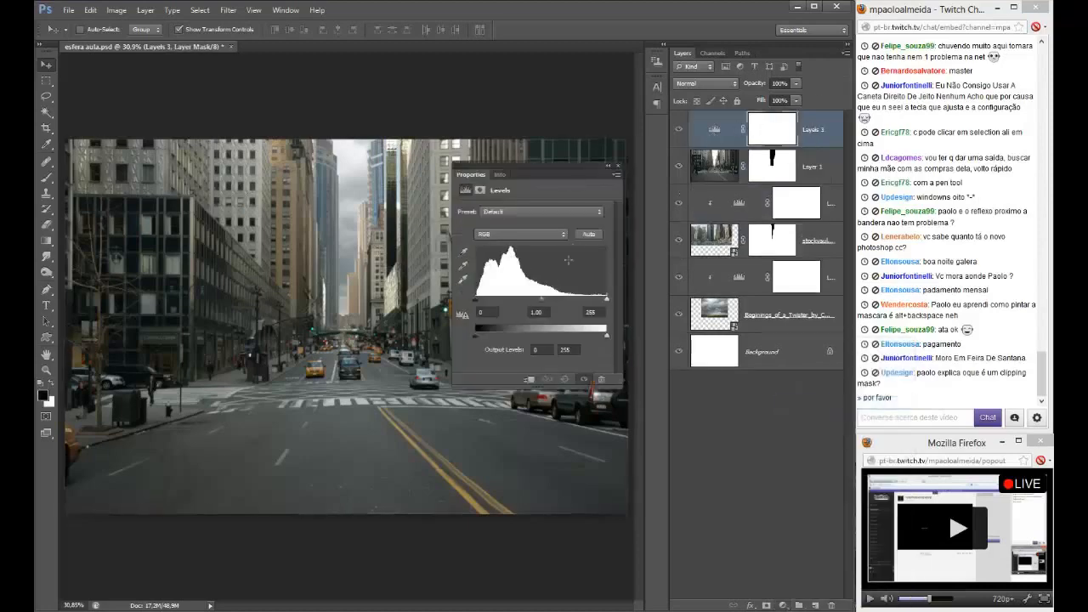
mouse_move(605, 302)
left_mouse_down()
mouse_move(554, 304)
mouse_move(618, 295)
mouse_move(499, 302)
mouse_move(625, 306)
mouse_move(595, 302)
left_mouse_up()
right_click(833, 129)
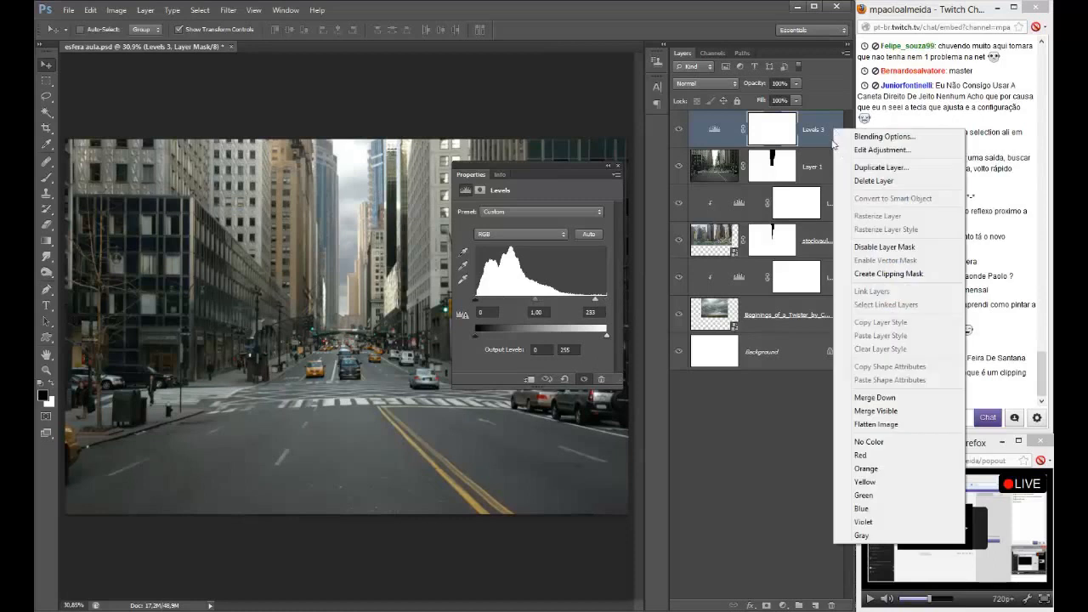
left_click(852, 275)
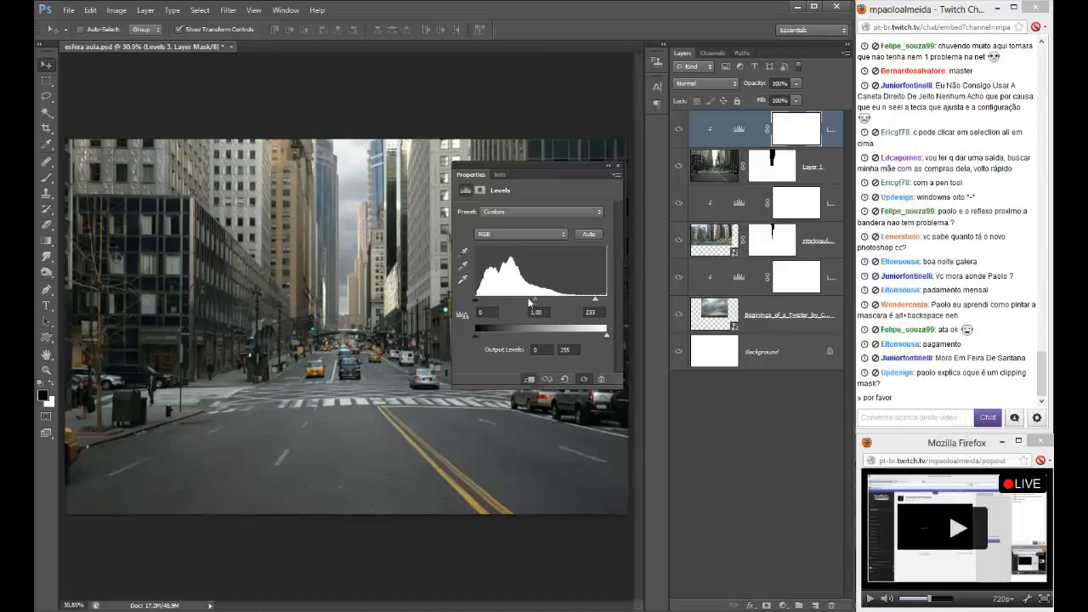
left_click_drag(528, 301, 519, 302)
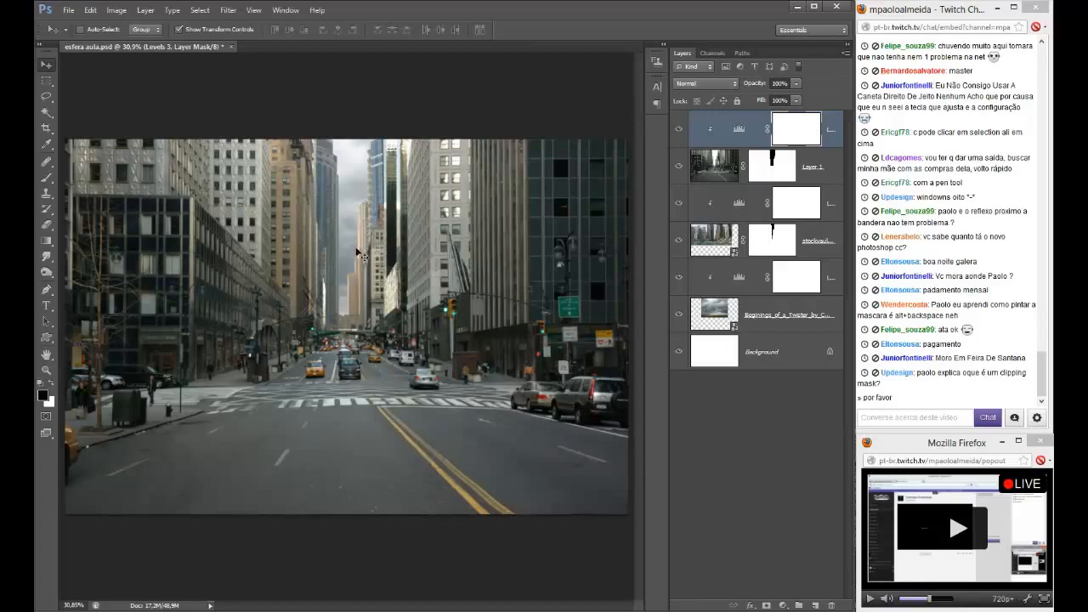
scroll(353, 226, "up", 2)
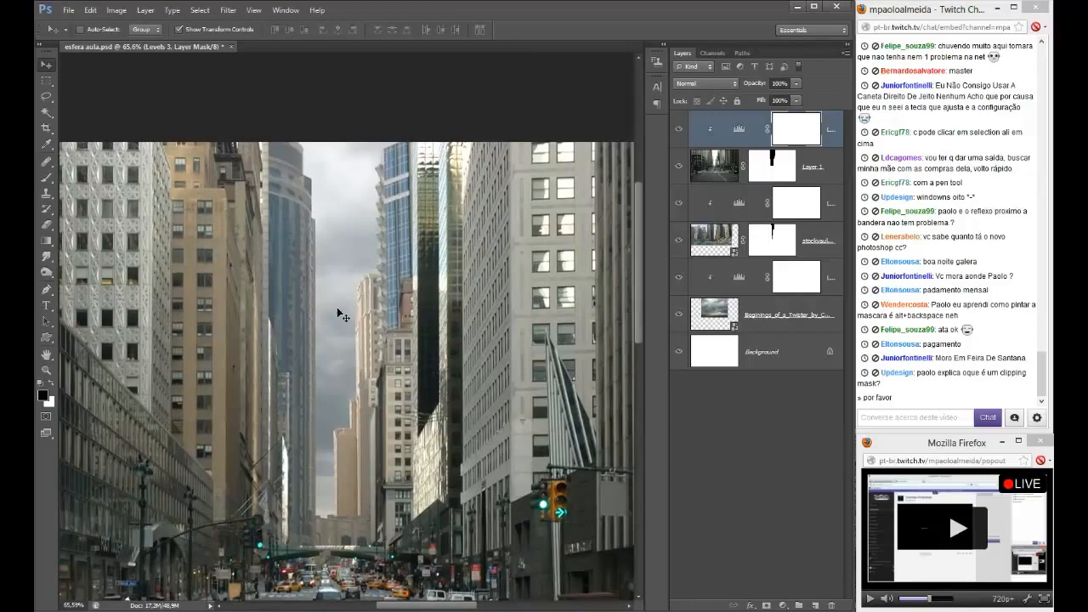
- Disable and re-enable Layer 1's mask to compare the original street gap with the masked skyline
scroll(378, 267, "up", 2)
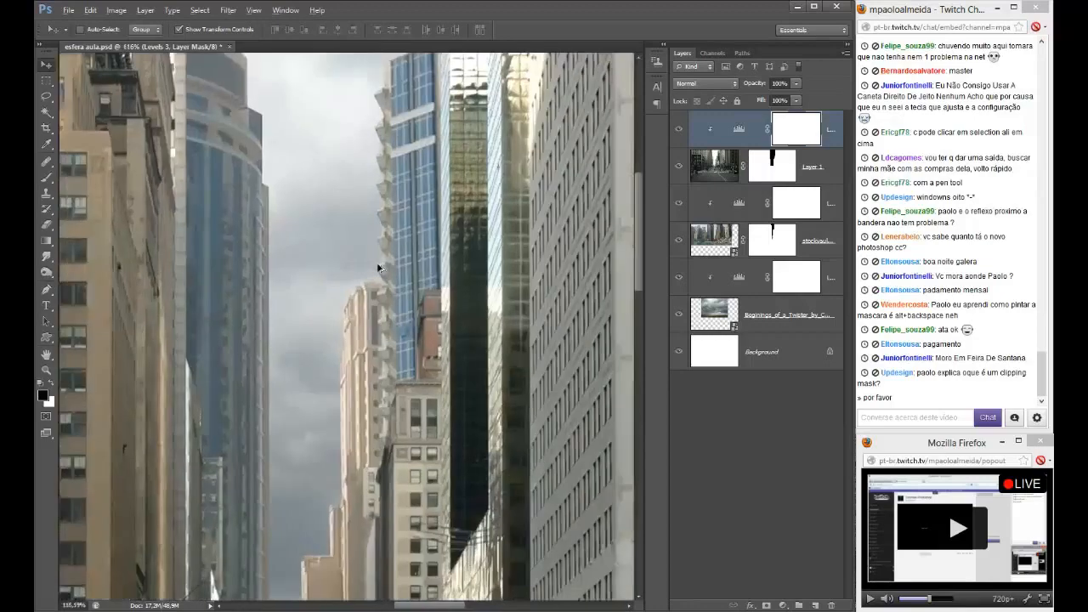
scroll(409, 227, "down", 1)
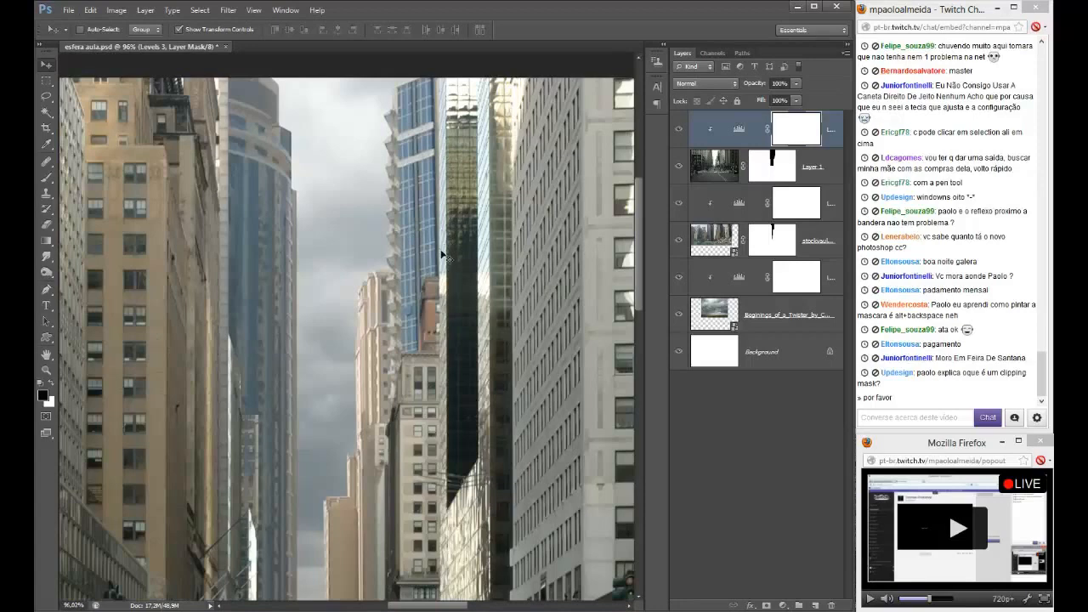
left_click(779, 172, "shift")
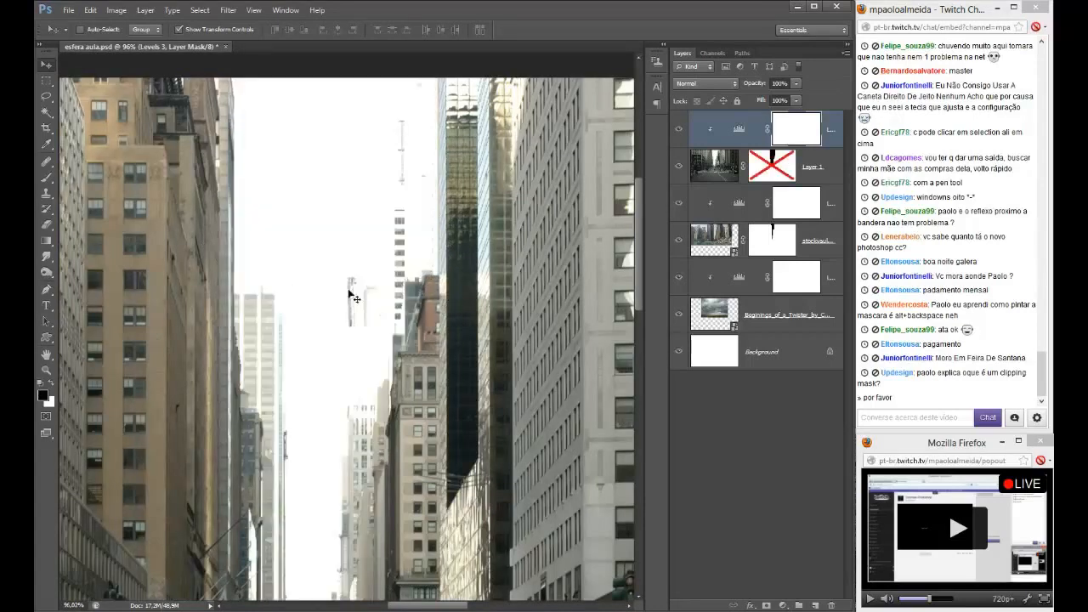
left_click(753, 182, "shift")
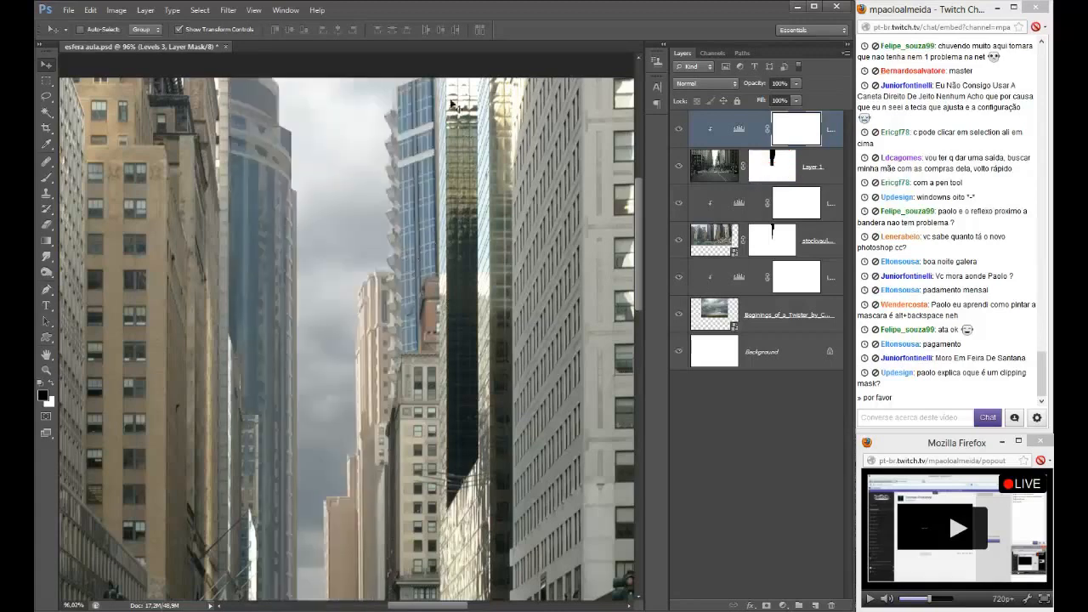
- Marquee-select a tall narrow strip over the blue tower, with the Dubai skyline layer active
left_click(716, 239)
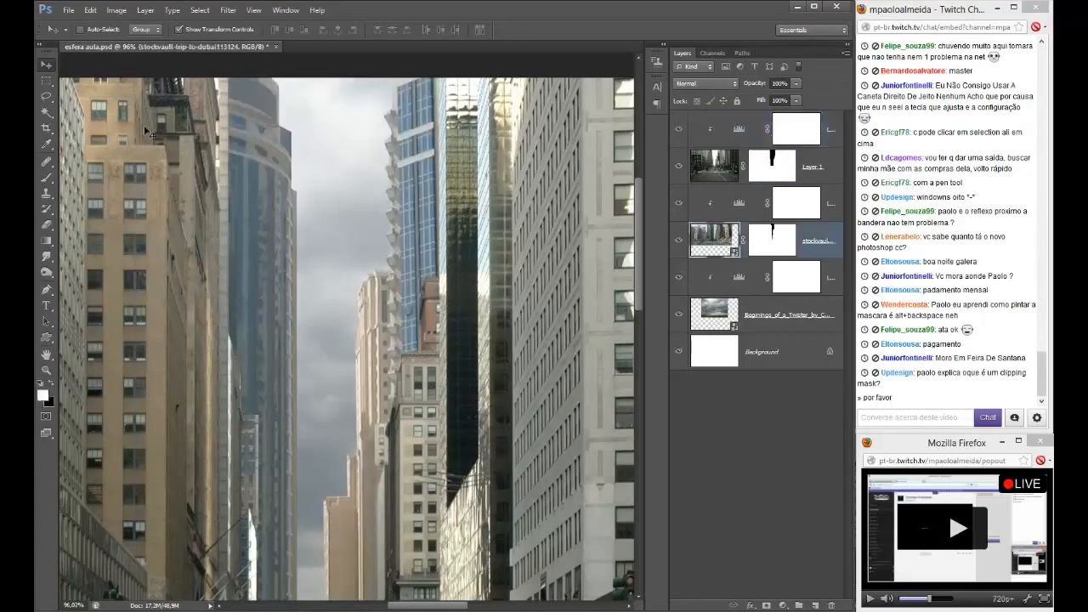
scroll(188, 153, "down", 1)
left_click(46, 81)
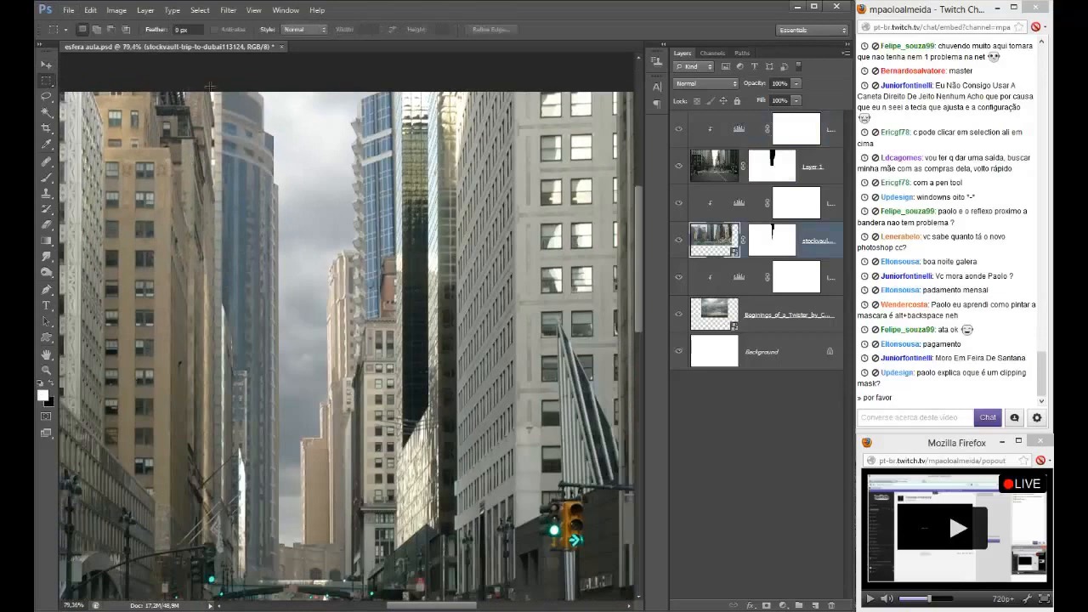
left_click_drag(199, 79, 252, 422)
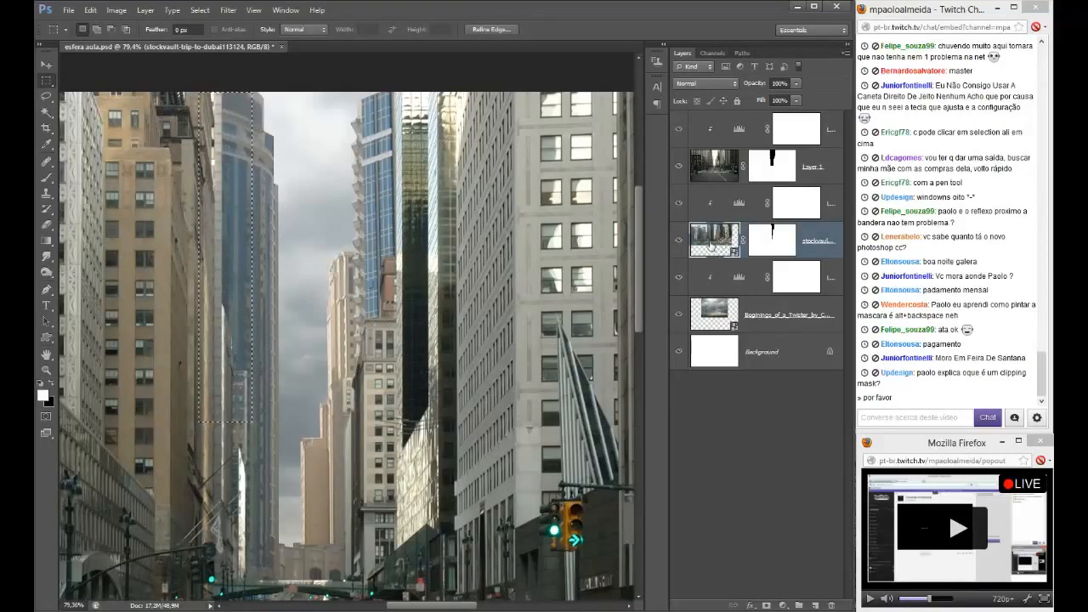
- Duplicate the Dubai skyline layer and Layer 1 together and merge the two copies into one layer
left_click(826, 175, "ctrl")
key("ctrl+j")
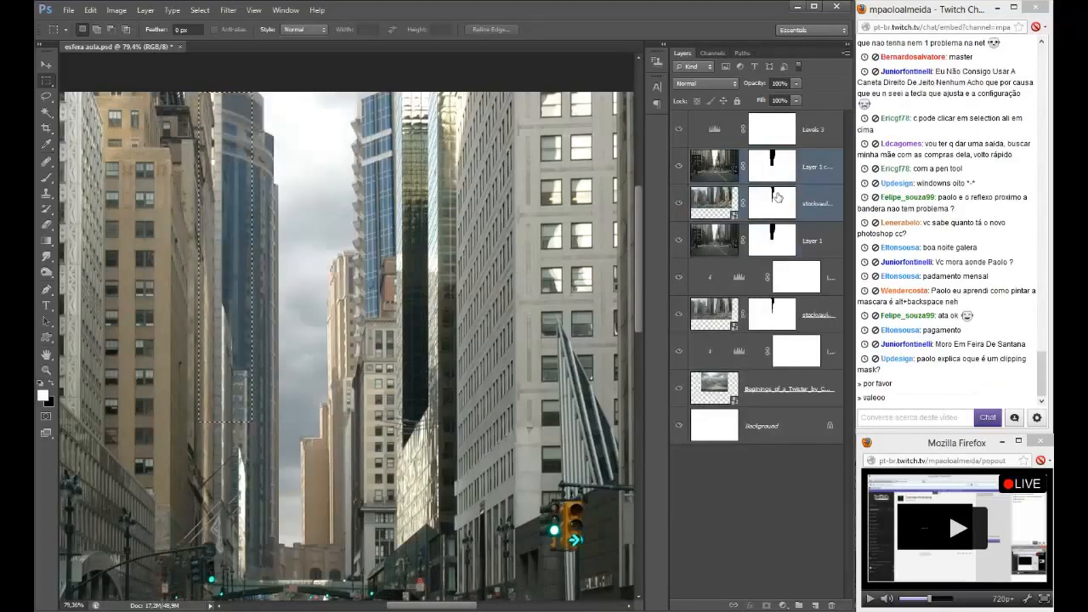
key("ctrl+e")
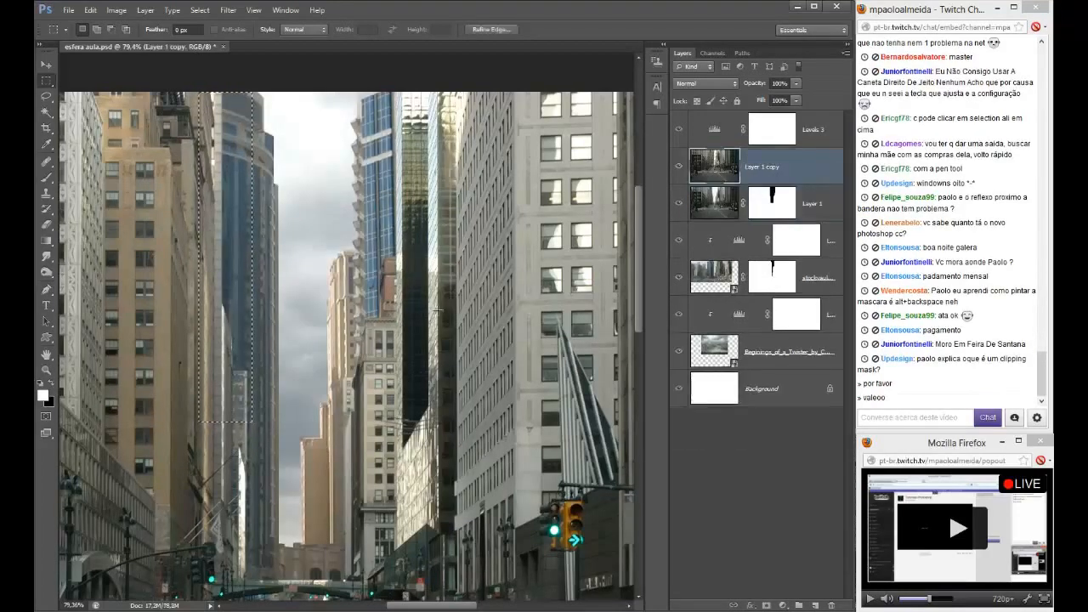
key("v")
left_click_drag(239, 297, 318, 297)
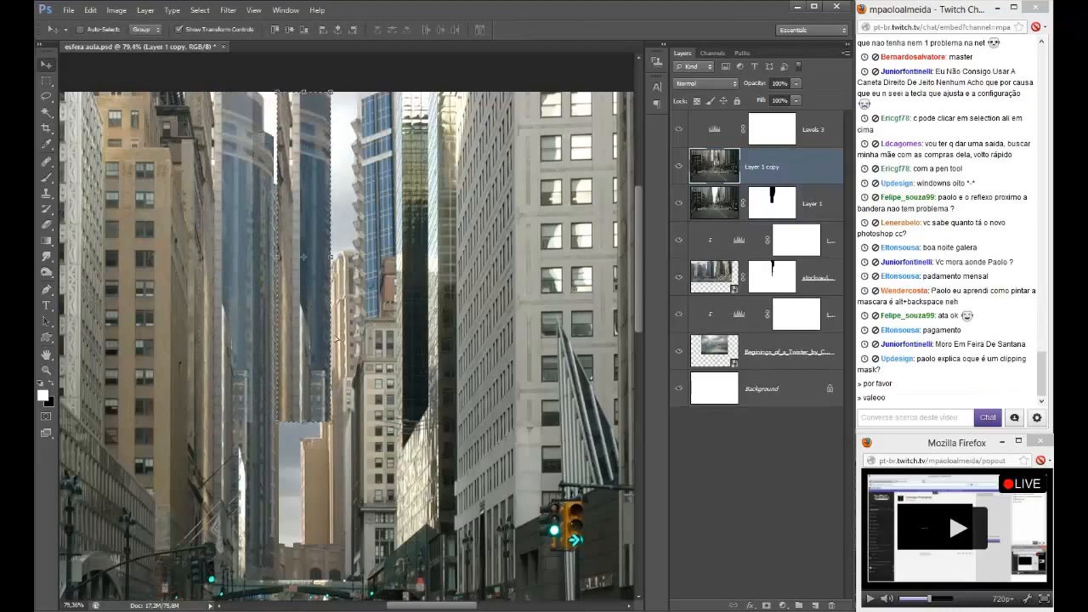
key("ctrl+z")
key("ctrl+t")
right_click(239, 304)
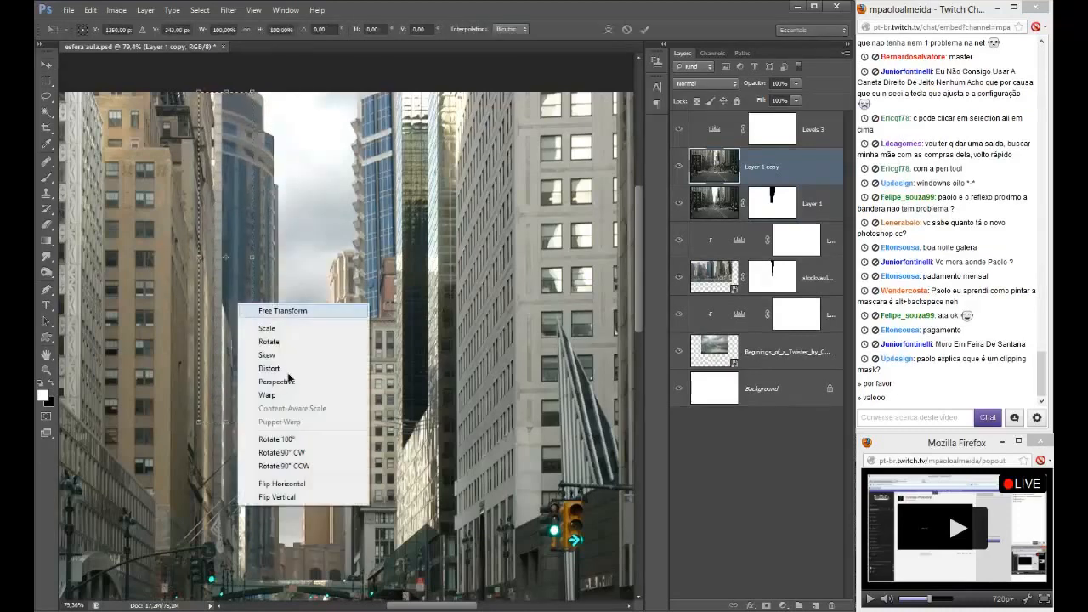
left_click(285, 483)
key("Return")
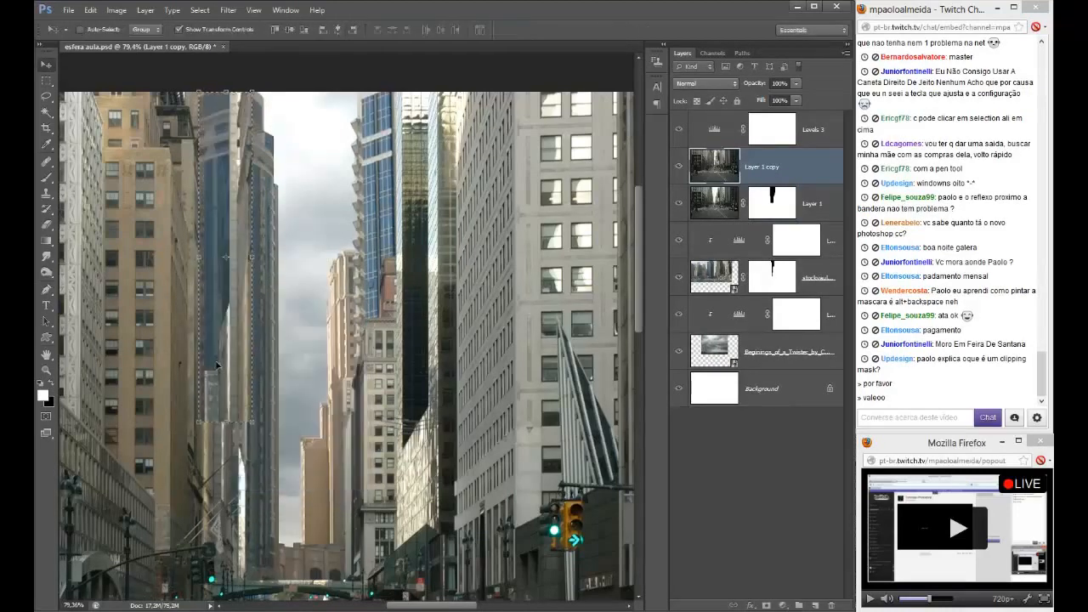
key("ctrl+d")
left_click_drag(254, 340, 382, 381)
key("ctrl+z")
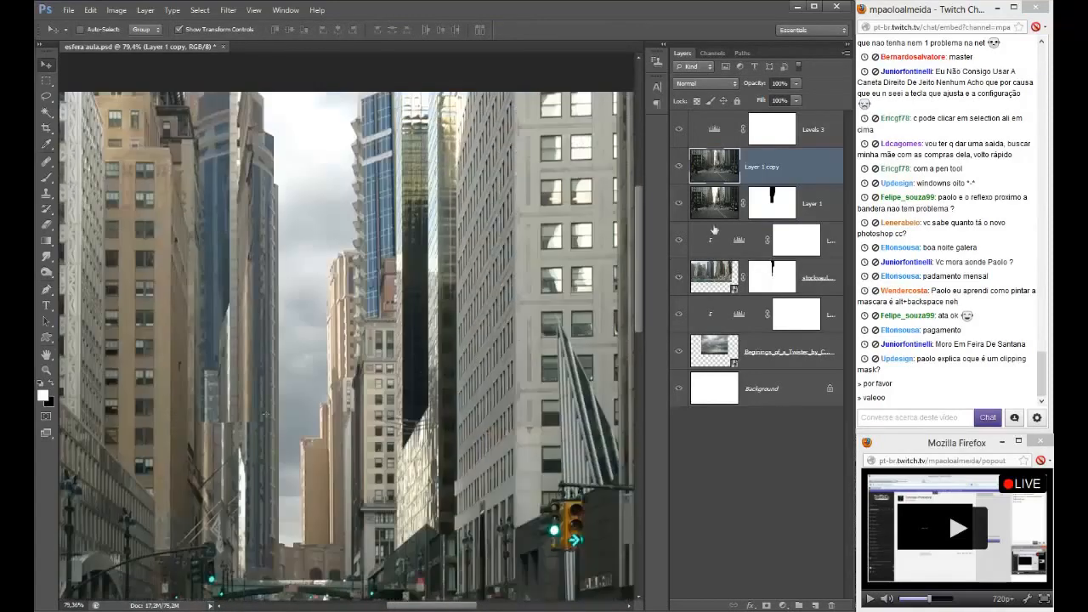
left_click(752, 199, "ctrl")
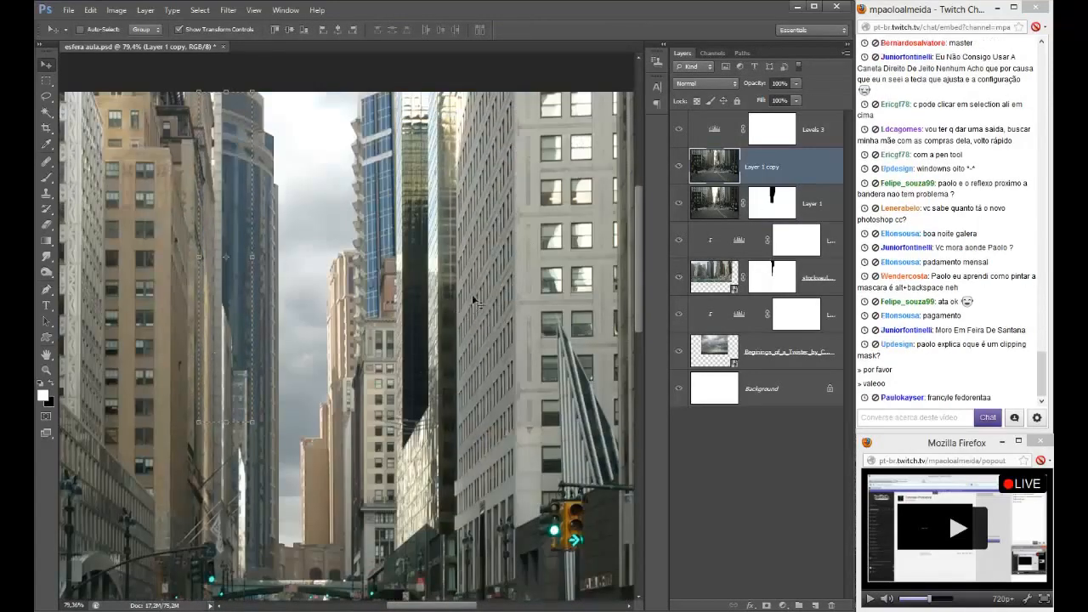
- Copy the selected tower strip onto its own layer above Levels 3 and delete the merged Layer 1 copy
key("ctrl+shift+alt+n")
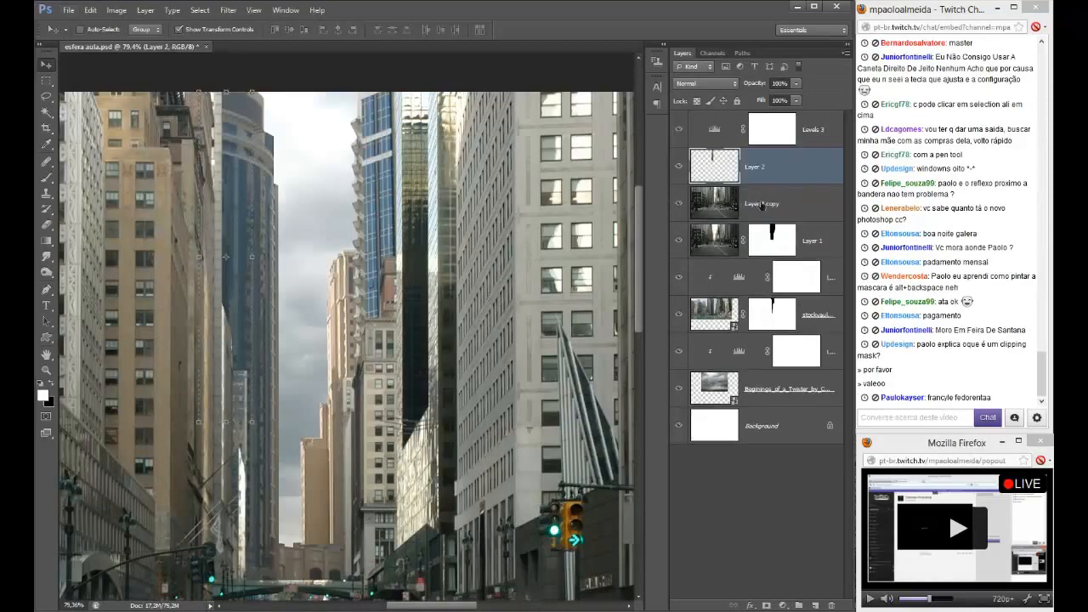
left_click(762, 205)
key("Delete")
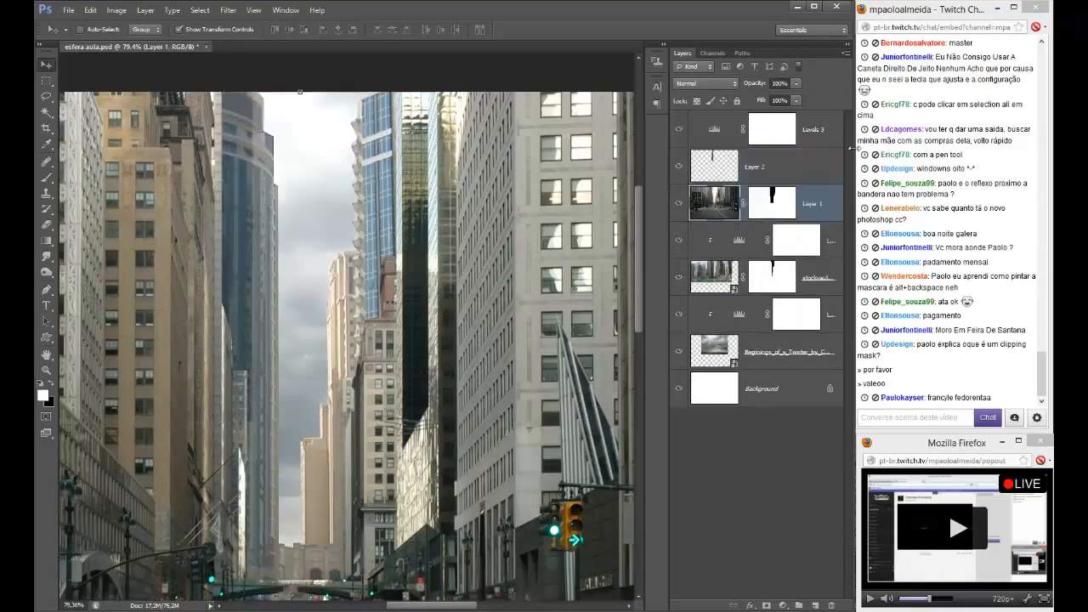
left_click_drag(806, 173, 806, 136)
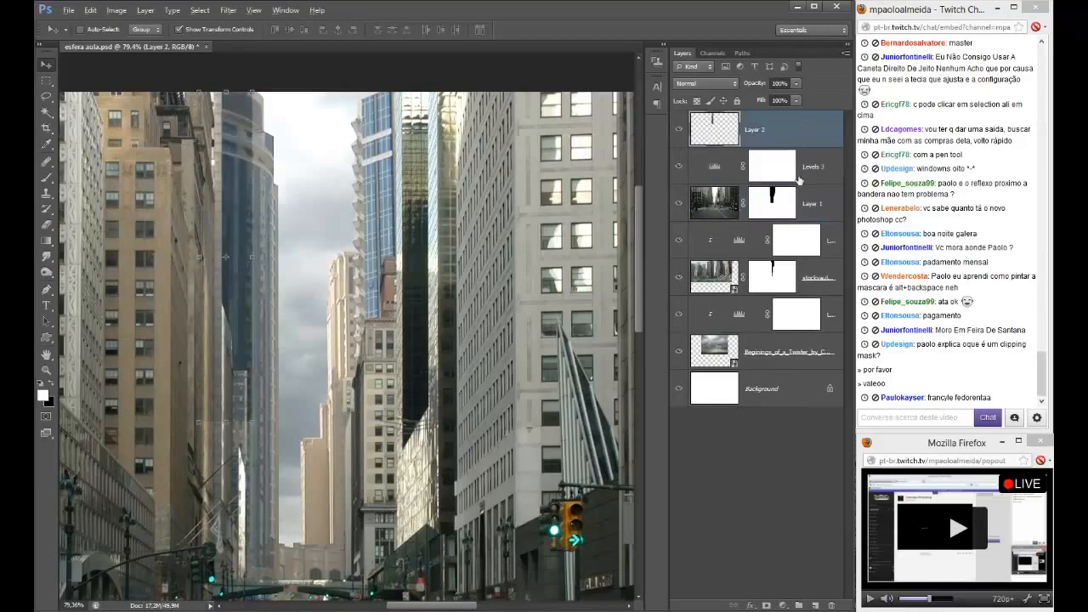
- Flip the Layer 2 tower strip horizontally and stretch it over the dark glass building across the street
right_click(244, 234)
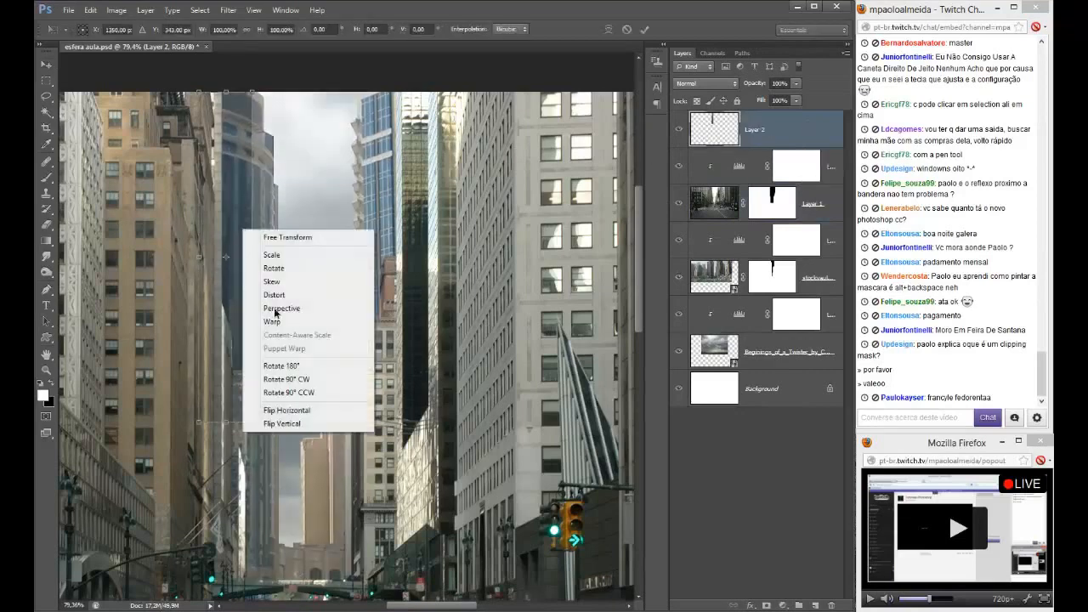
left_click(310, 409)
left_click_drag(231, 365, 411, 361)
left_click_drag(432, 420, 440, 554)
key("Return")
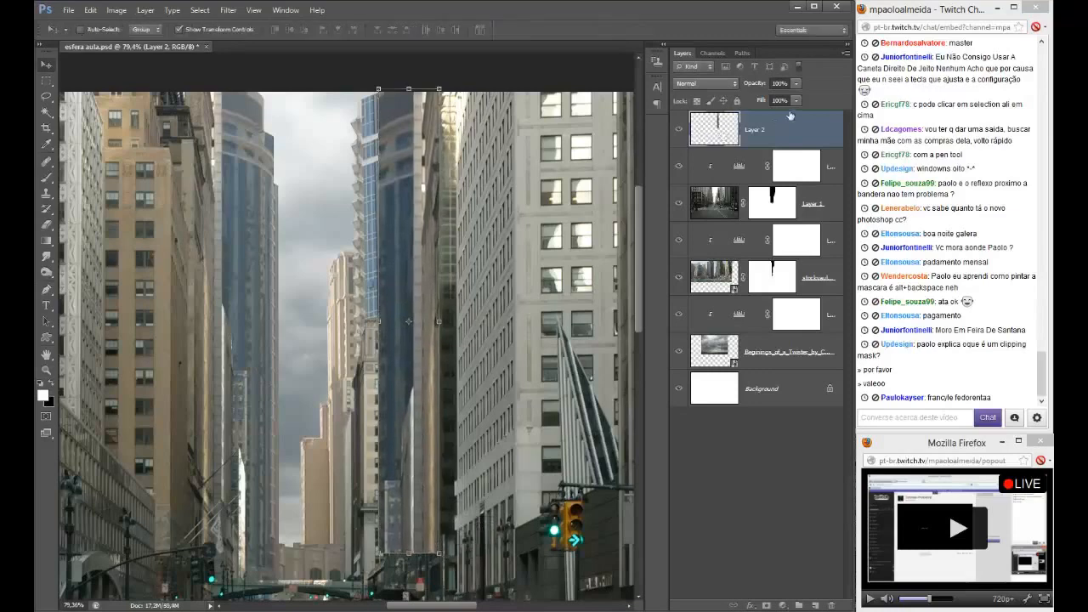
- Lower Layer 2's opacity to 32% and trace the glass building's facade with a closed Pen tool path
left_click(796, 83)
left_click_drag(761, 96, 754, 97)
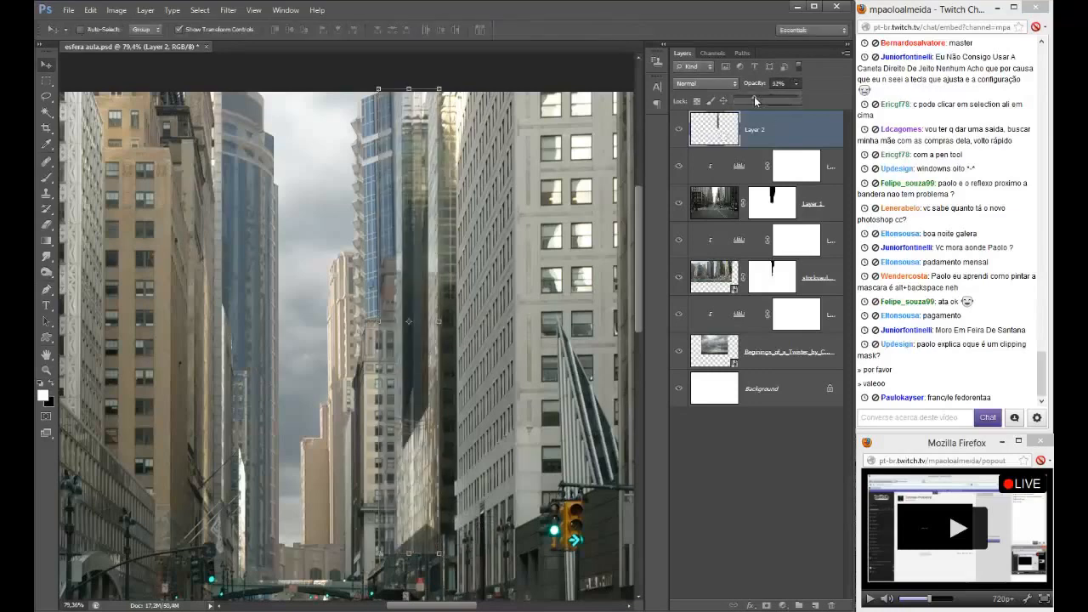
key("p")
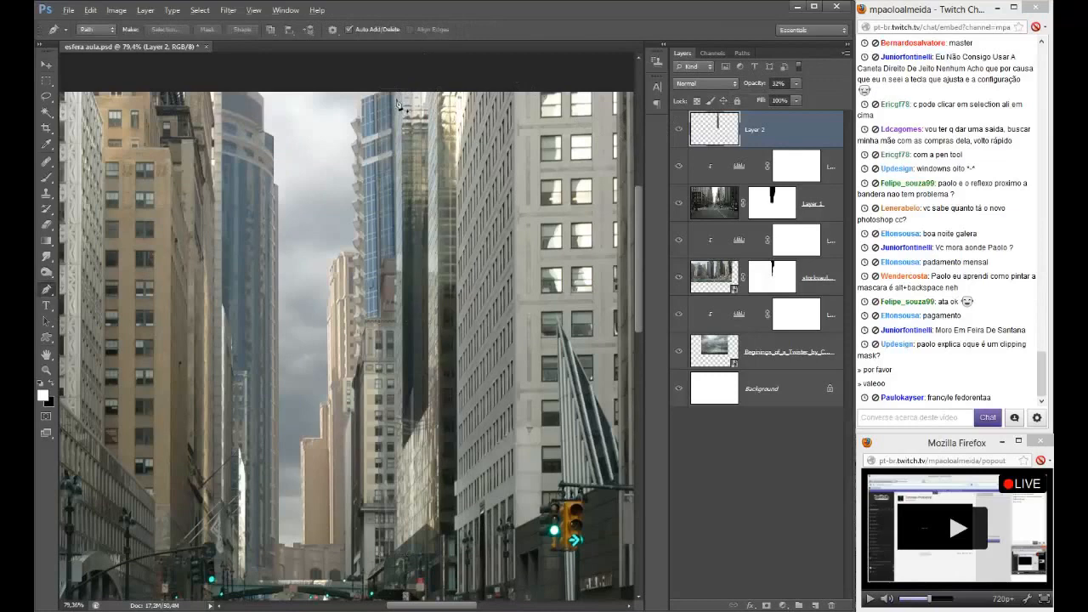
scroll(407, 95, "up", 2)
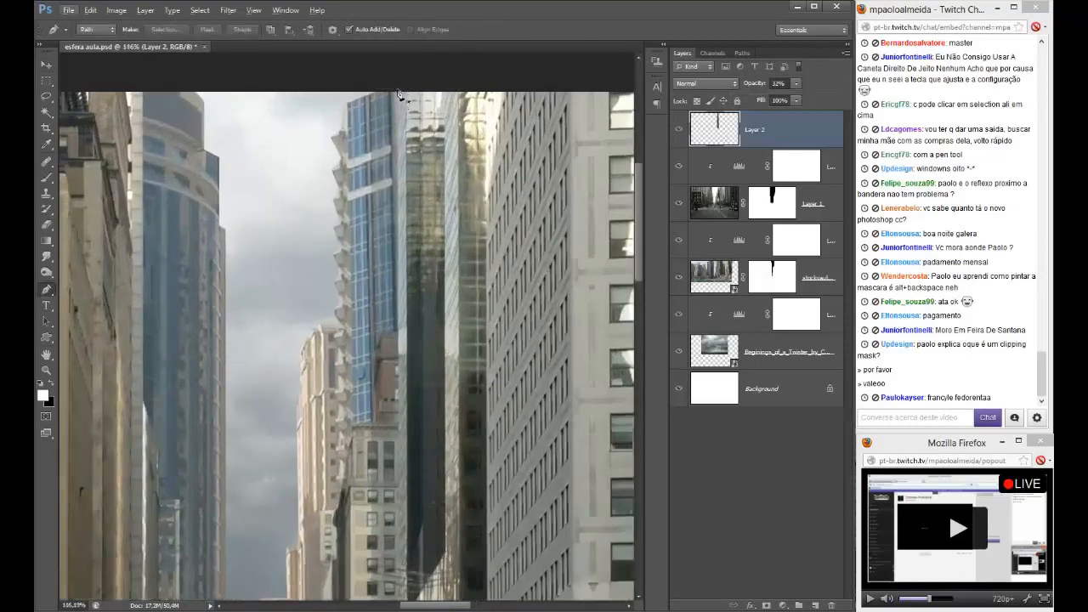
scroll(408, 255, "down", 5)
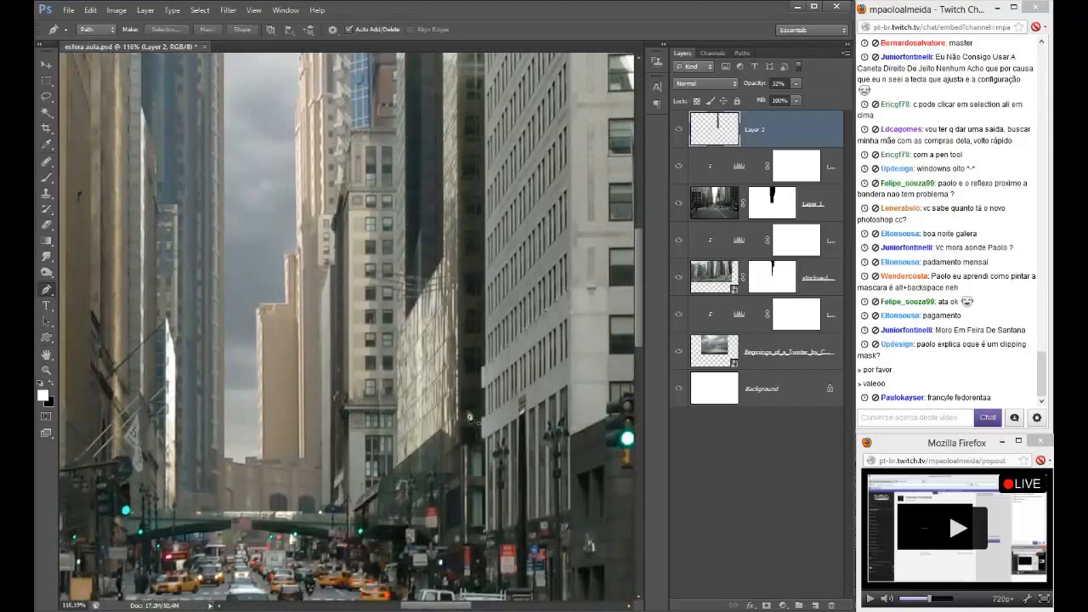
scroll(440, 451, "up", 10)
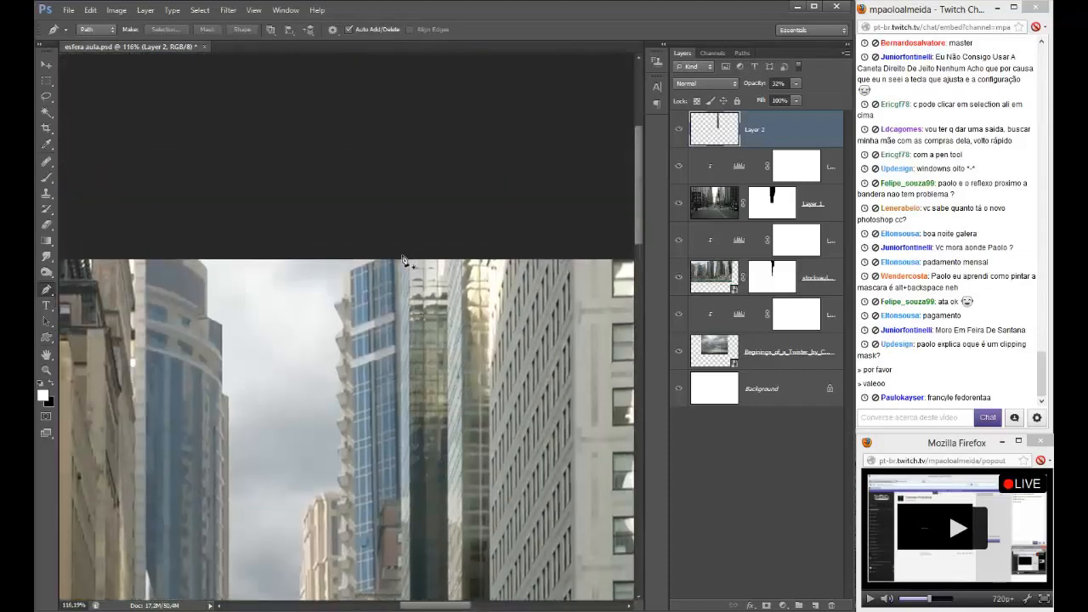
scroll(402, 259, "down", 10)
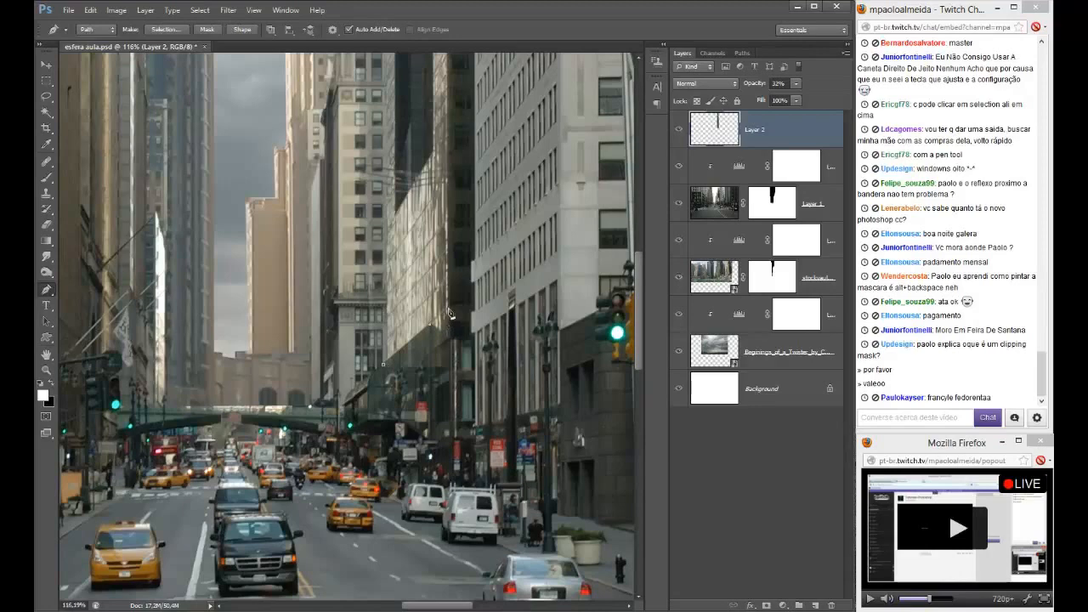
left_click_drag(471, 197, 481, 372)
left_click_drag(466, 95, 457, 496)
left_click(446, 242)
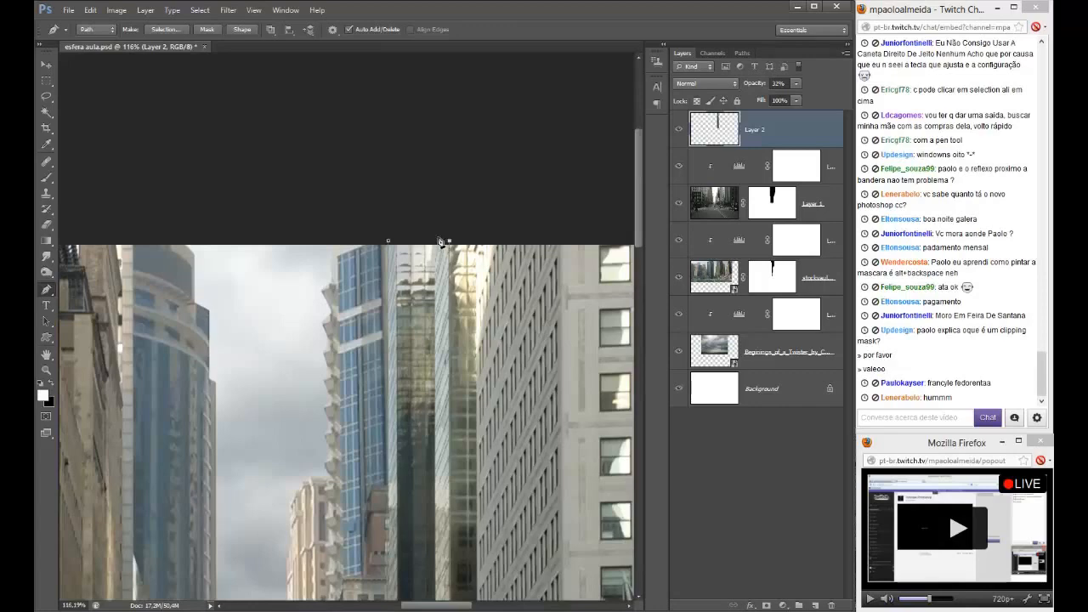
scroll(442, 242, "down", 5)
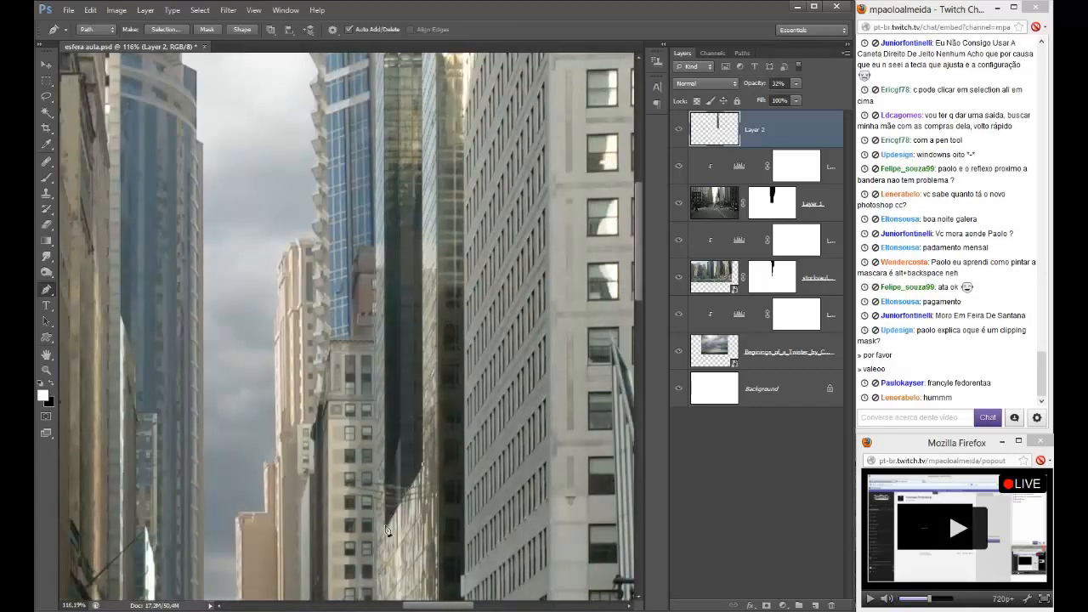
scroll(385, 263, "up", 6)
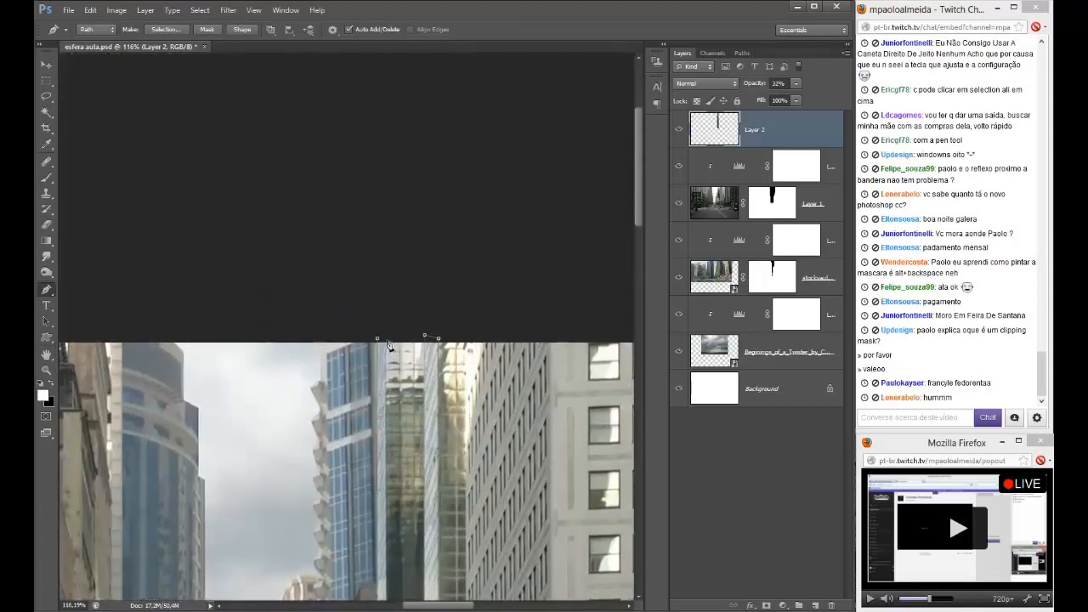
- Make a selection from the facade path and restore Layer 2's opacity to 100%
right_click(381, 342)
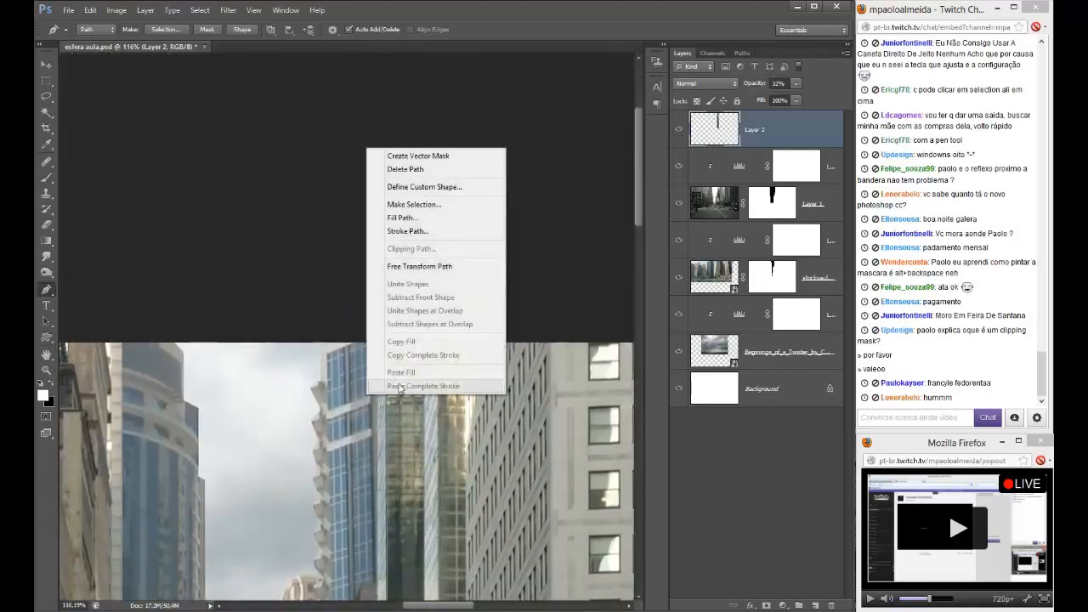
left_click(430, 202)
key("Return")
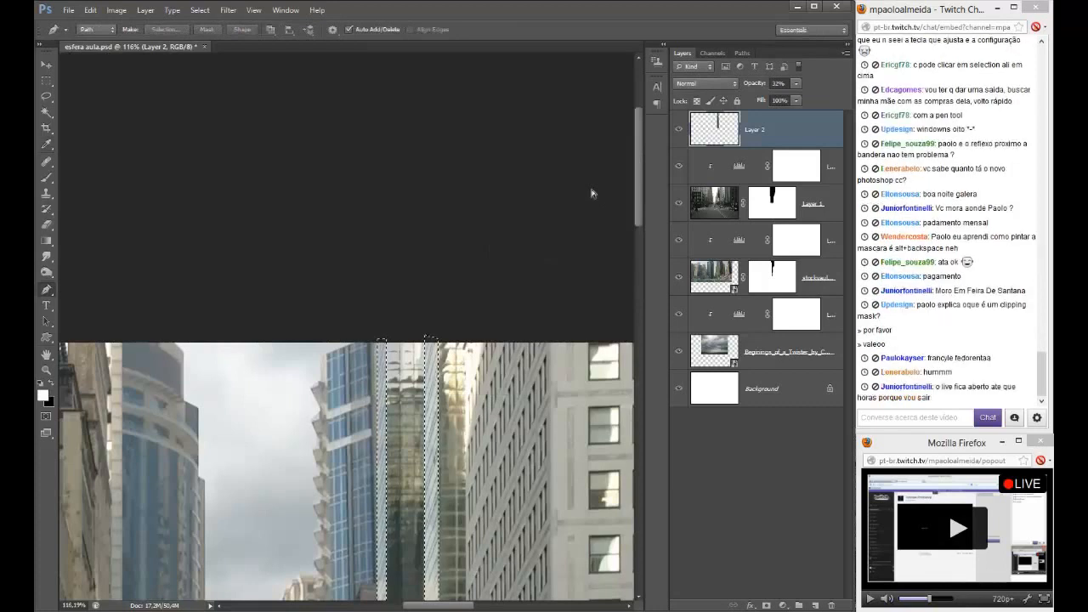
left_click(796, 84)
left_click_drag(795, 98, 876, 104)
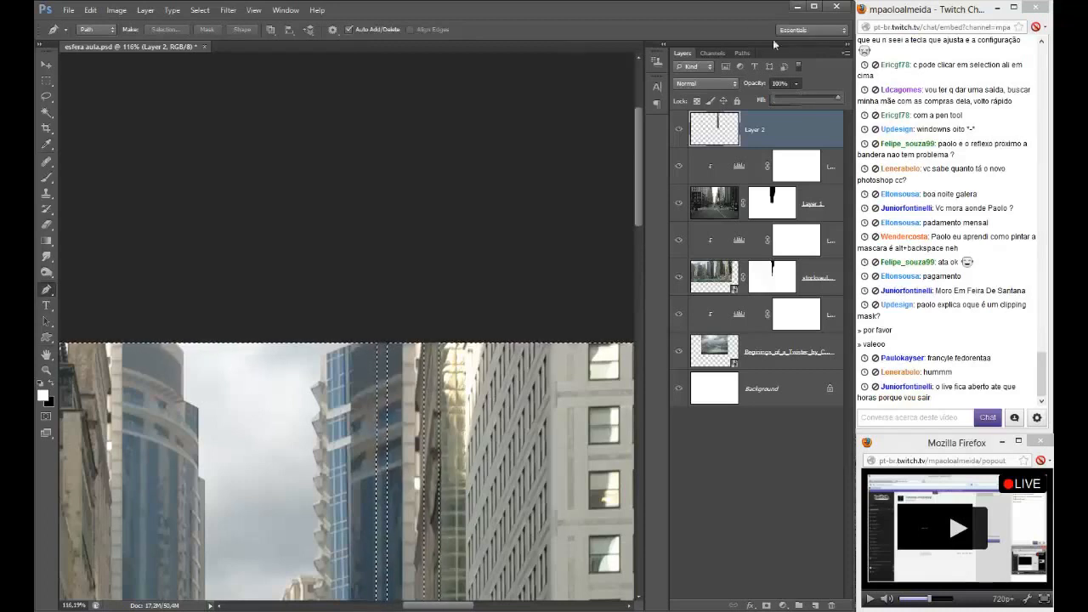
- Delete the parts of Layer 2 that lie outside the traced facade, using the inverted selection
left_click(608, 7)
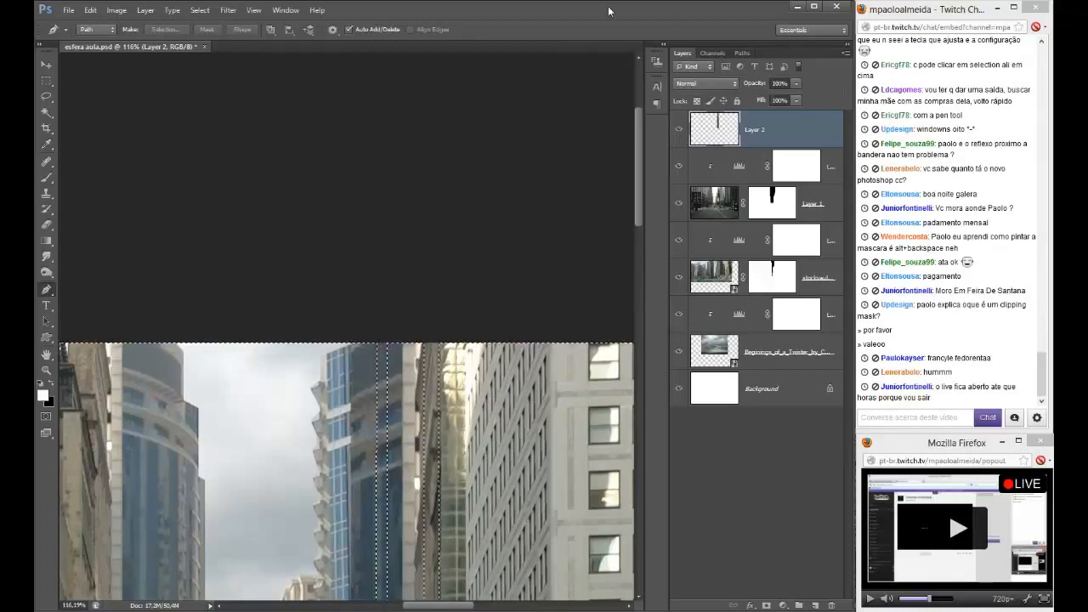
key("Delete")
key("ctrl+0")
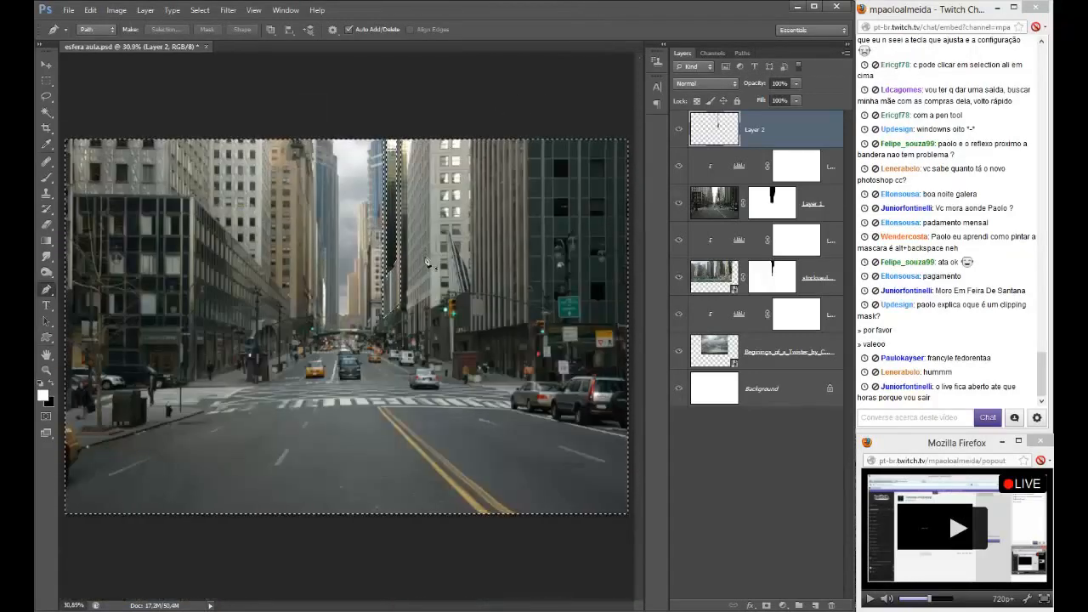
- Lower the opacity of the Layer 2 reflection to 56% to blend it into the glass facade
scroll(466, 244, "up", 1, "alt")
scroll(371, 192, "up", 3, "alt")
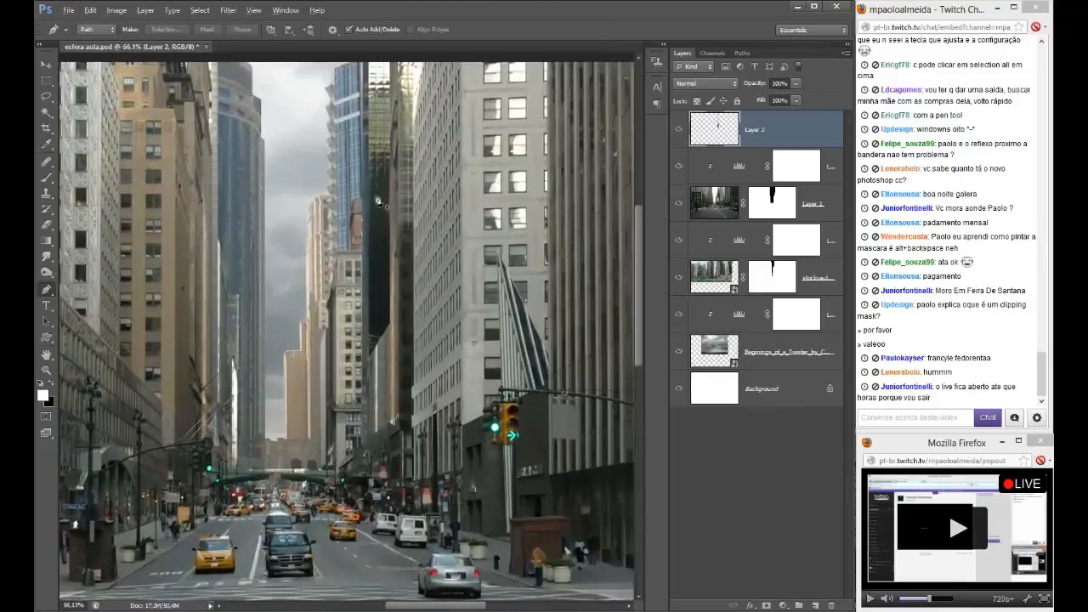
left_click_drag(795, 83, 769, 97)
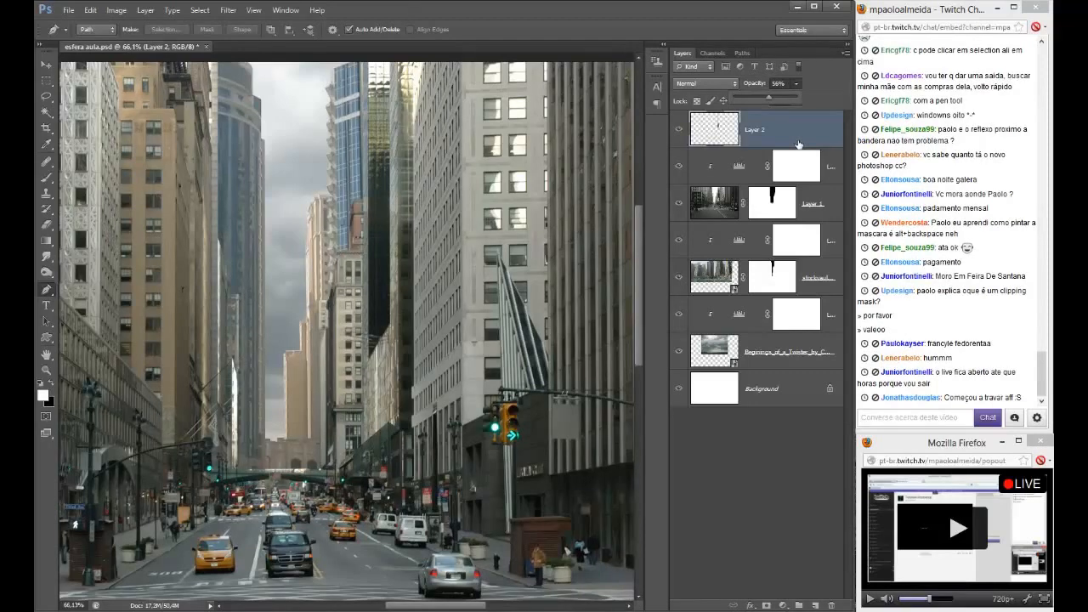
- Switch to Firefox and open the minhaconexao.com.br speed test from the Google results for "medidor de velocidade" in a new tab
left_click(787, 129)
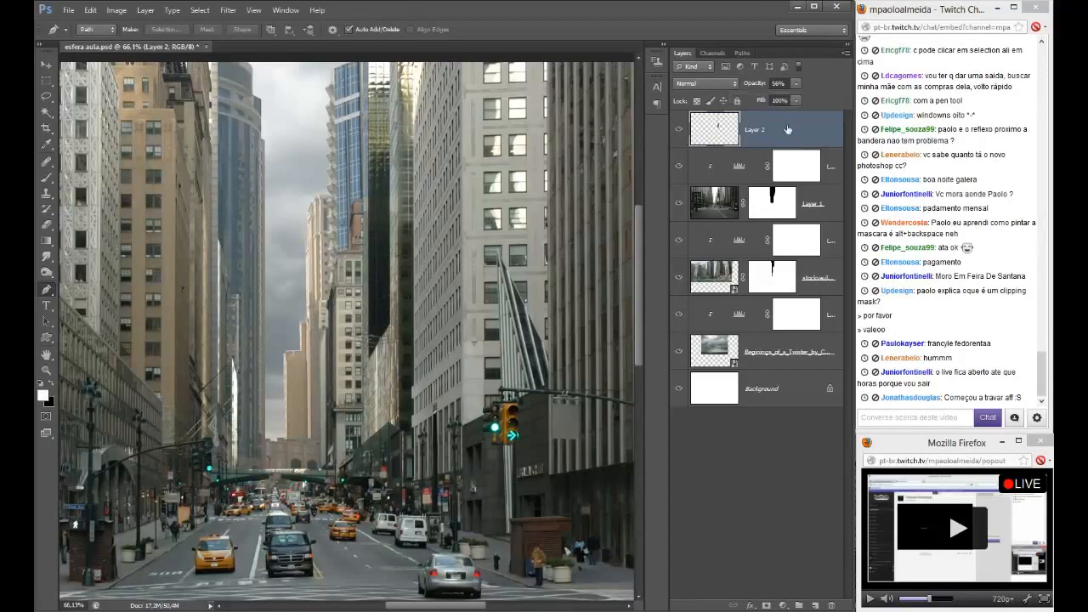
left_click(107, 559)
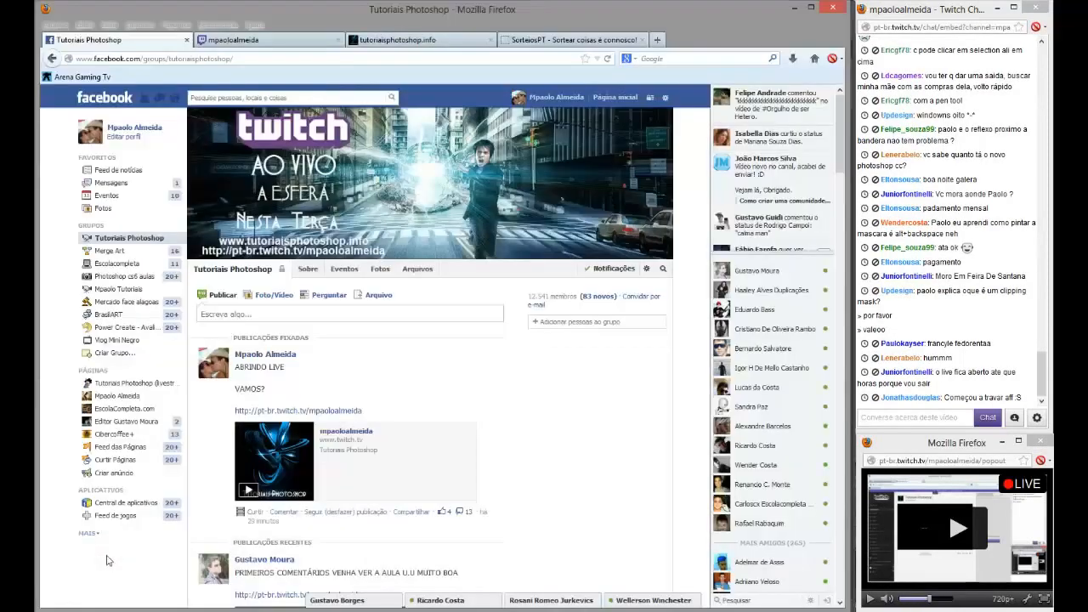
left_click(657, 40)
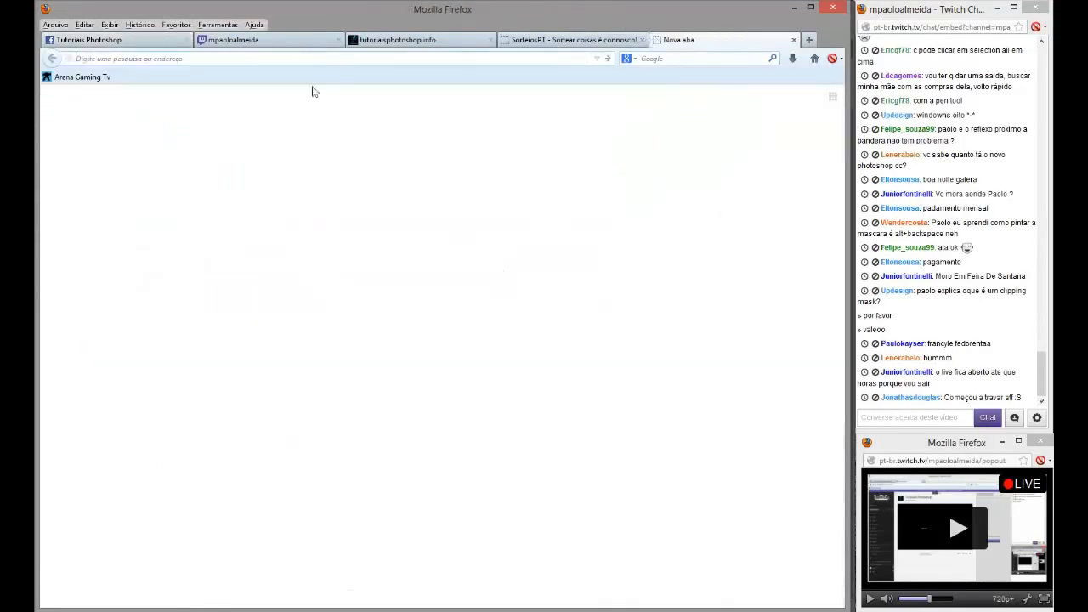
type("medi")
key("Down")
key("Down")
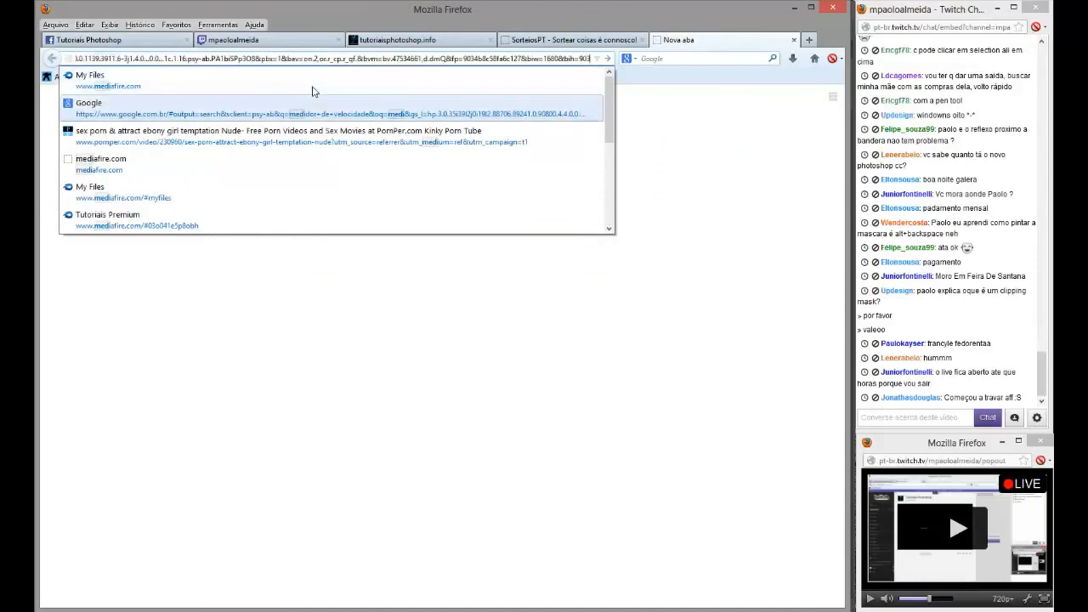
key("Return")
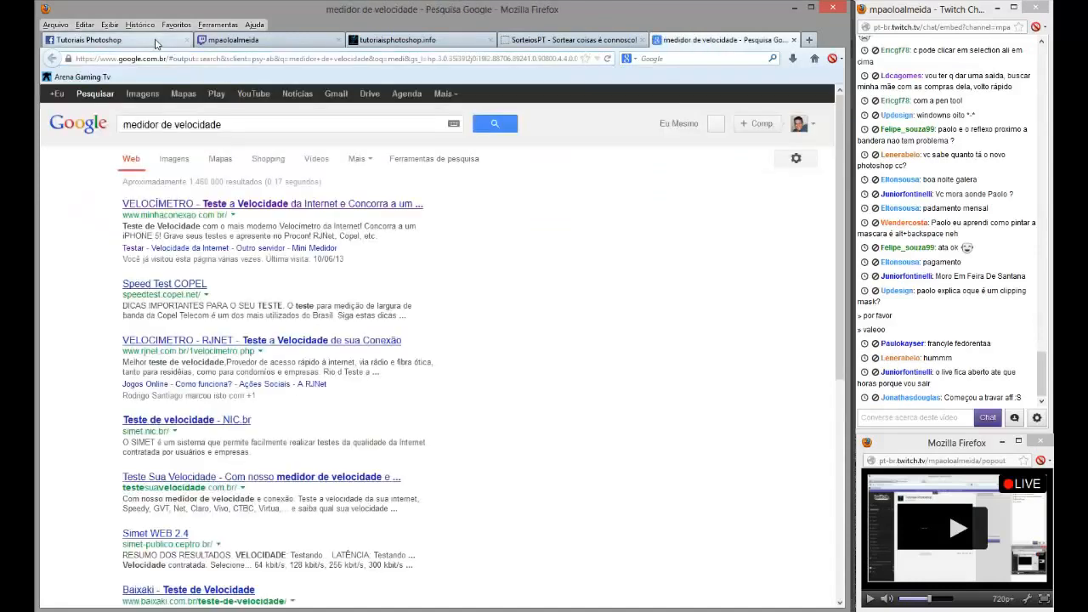
left_click(216, 204)
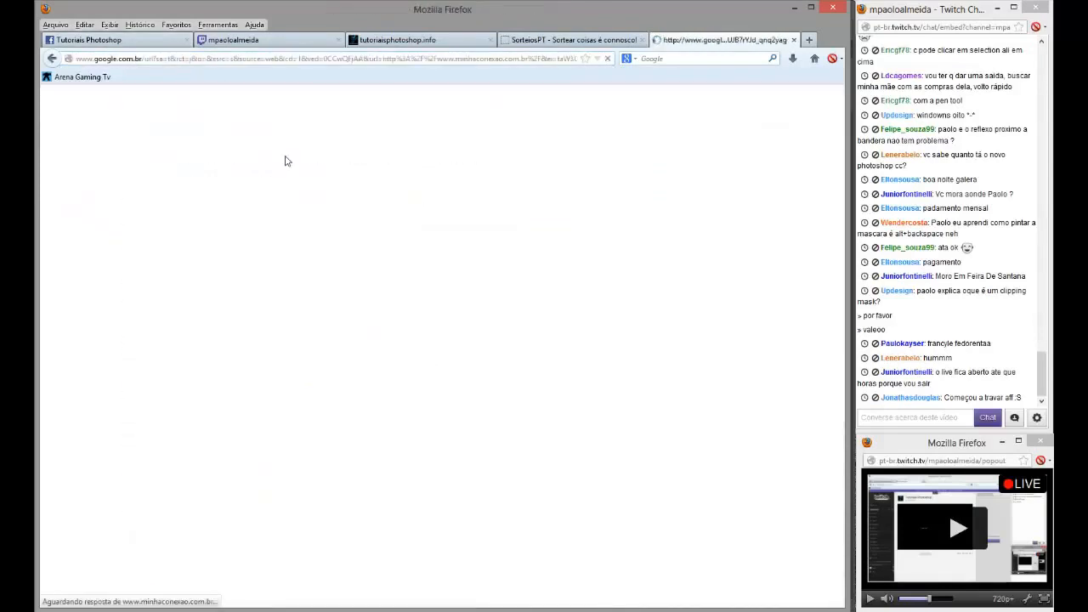
- Check the Facebook group and the Twitch channel page, then switch back to Photoshop
left_click(147, 40)
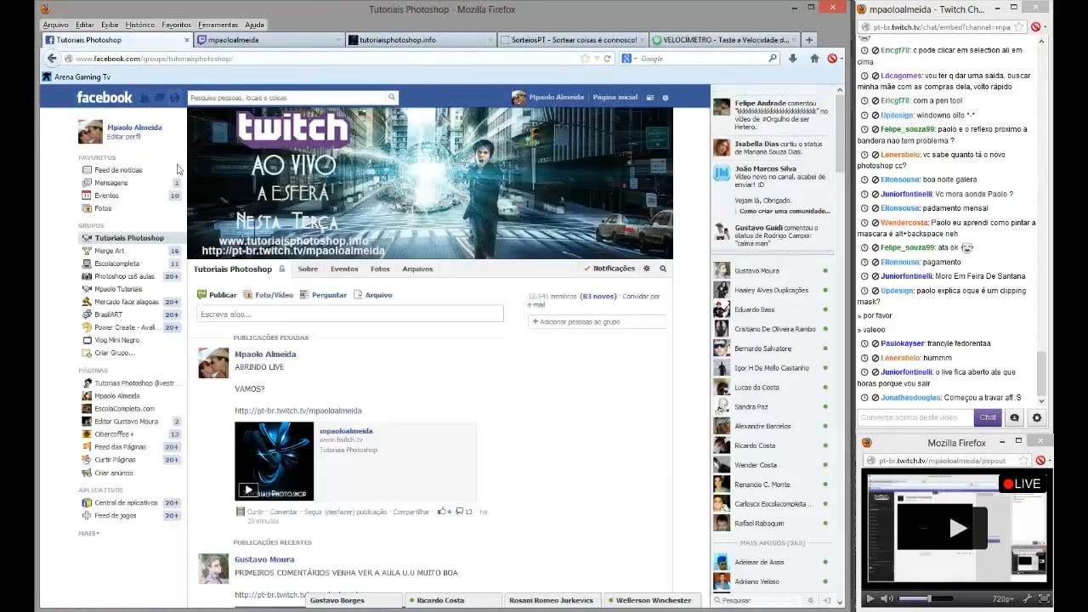
left_click(273, 43)
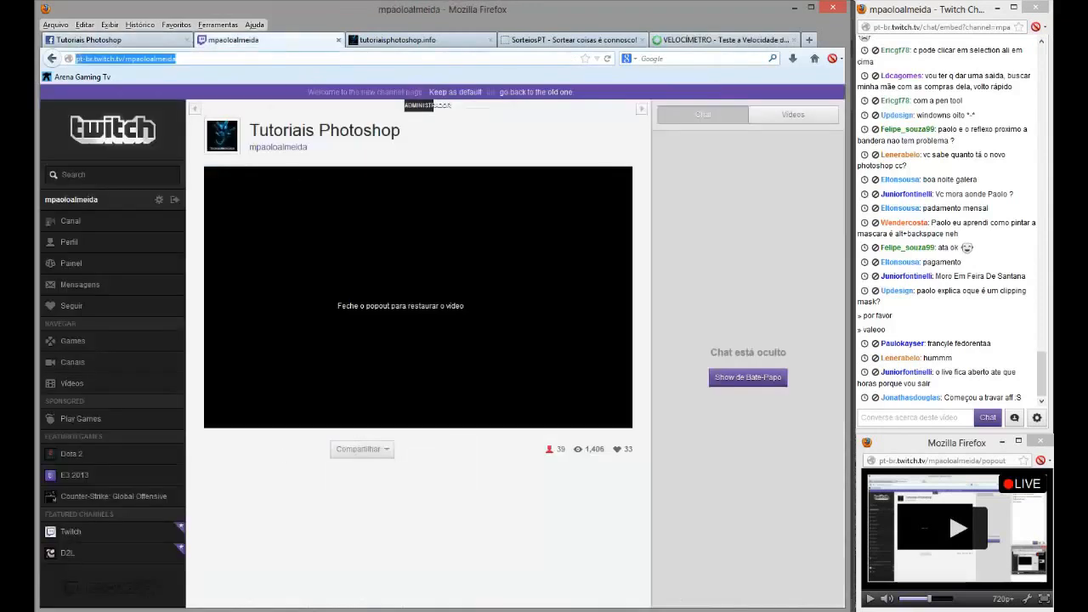
left_click(270, 611)
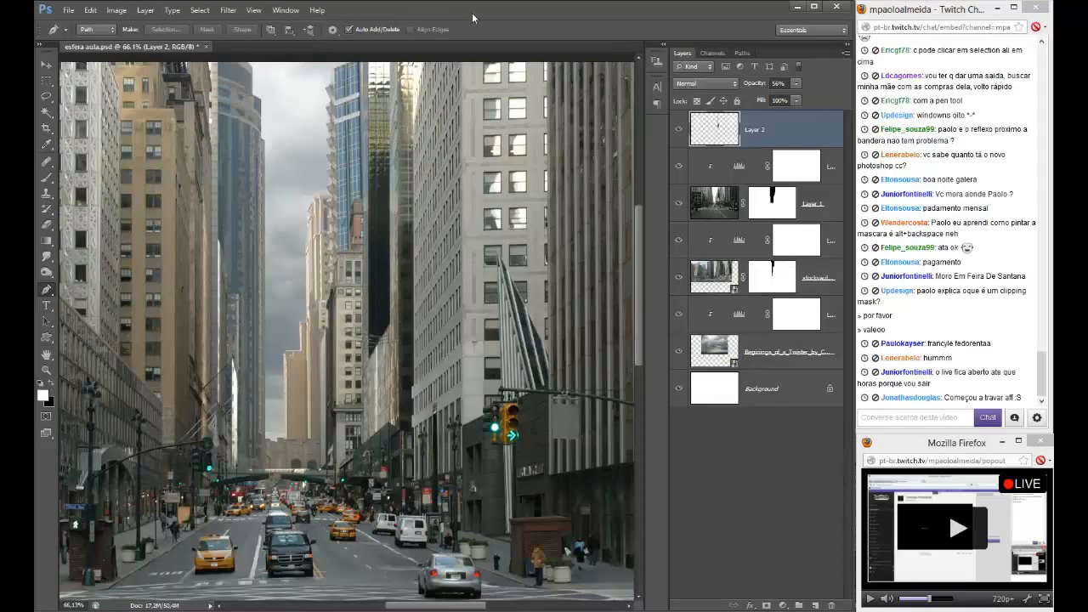
- Select Layer 1 and inspect its street image up close around the crosswalk, the mailbox corner and the buildings
key("ctrl+0")
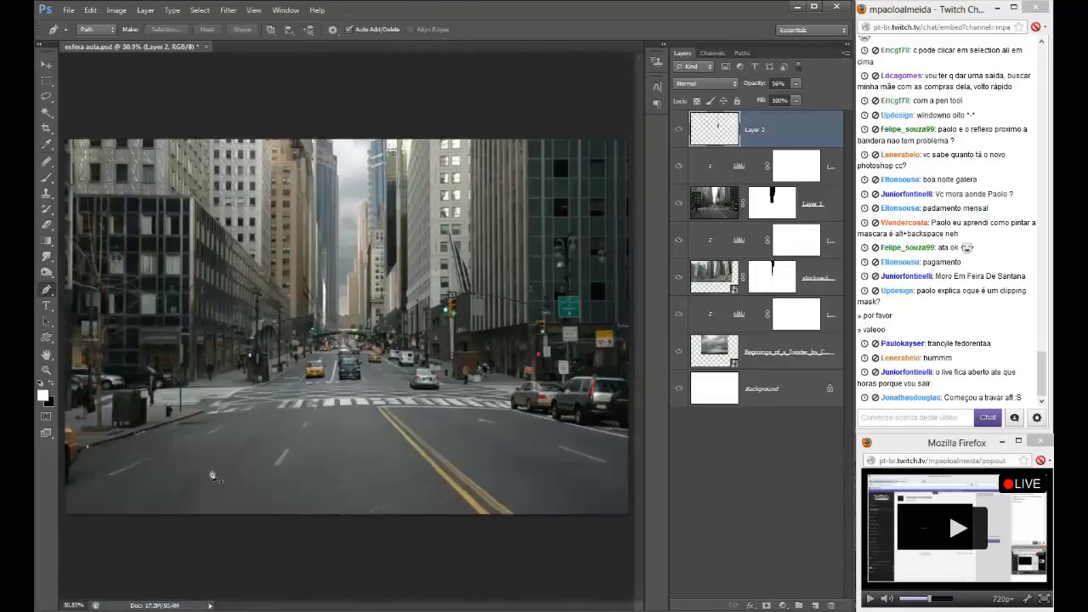
left_click(809, 205)
double_click(809, 204)
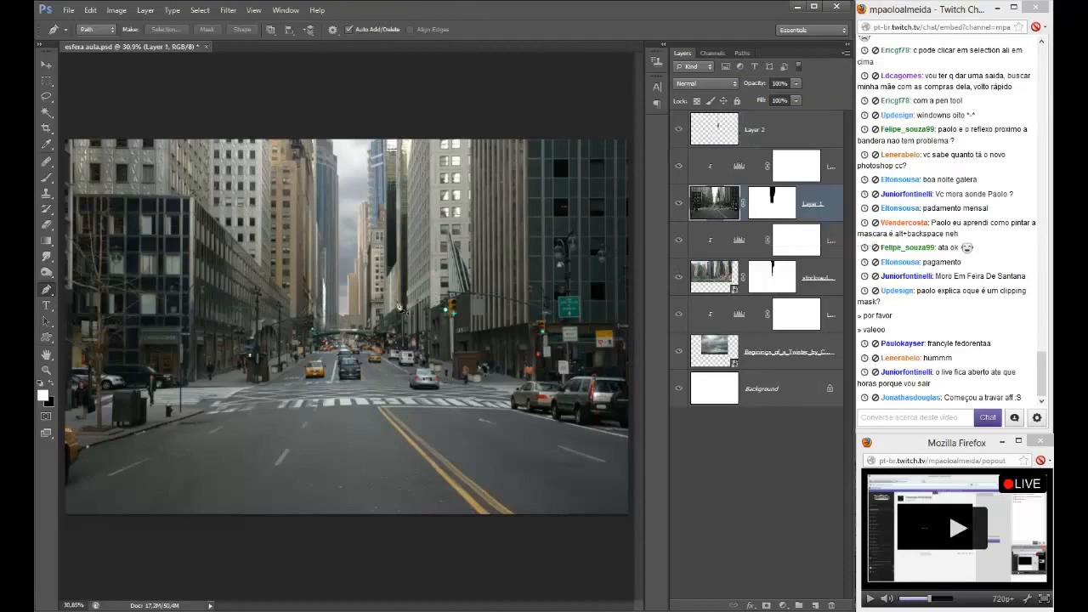
scroll(86, 468, "up", 3)
scroll(247, 332, "up", 2)
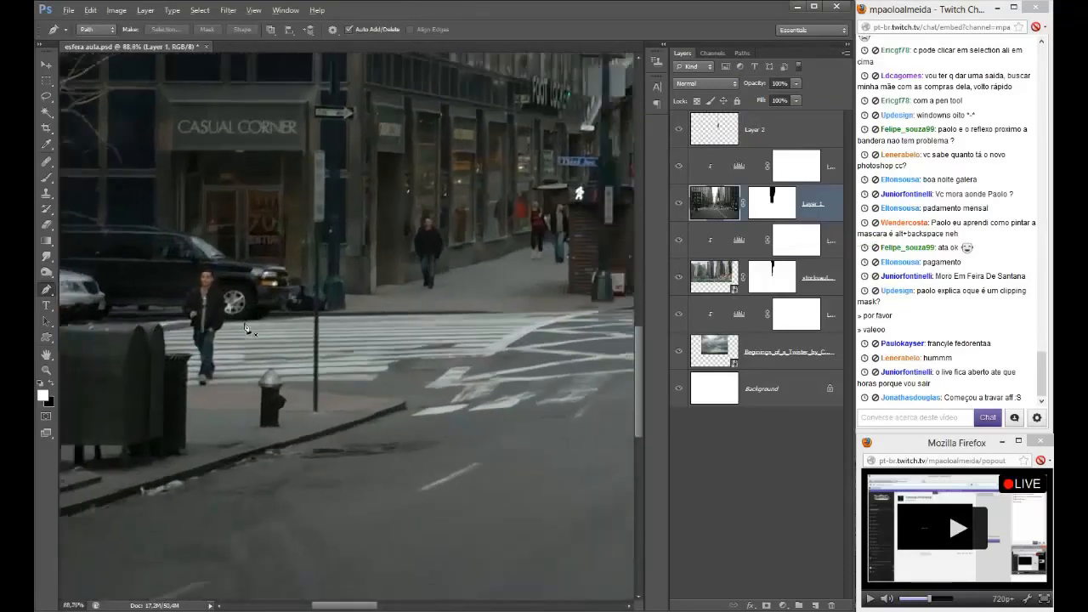
scroll(247, 331, "down", 3)
scroll(523, 317, "up", 1)
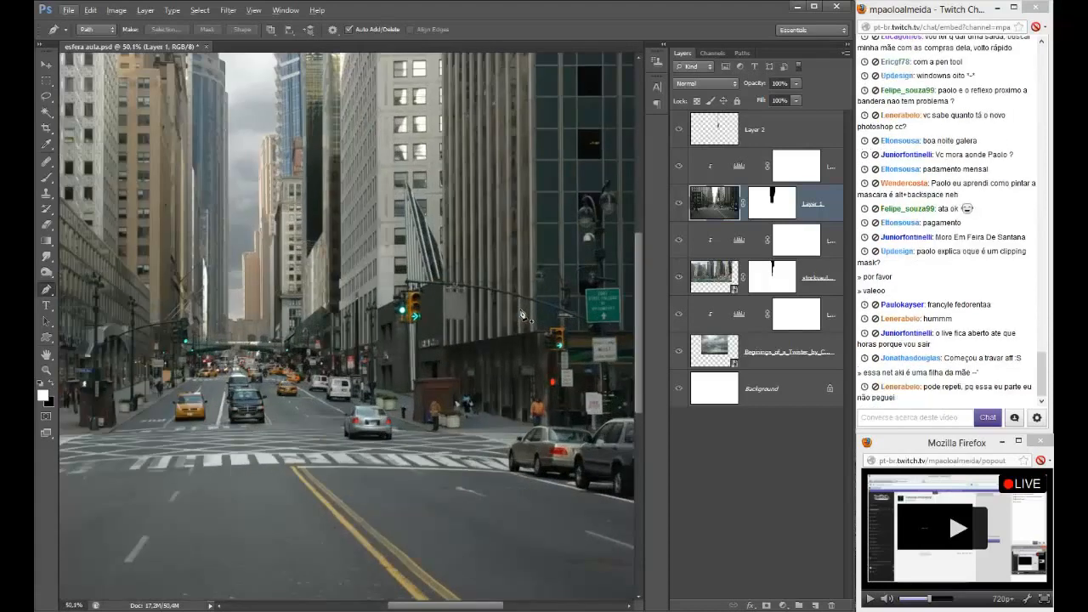
left_click_drag(215, 164, 263, 289)
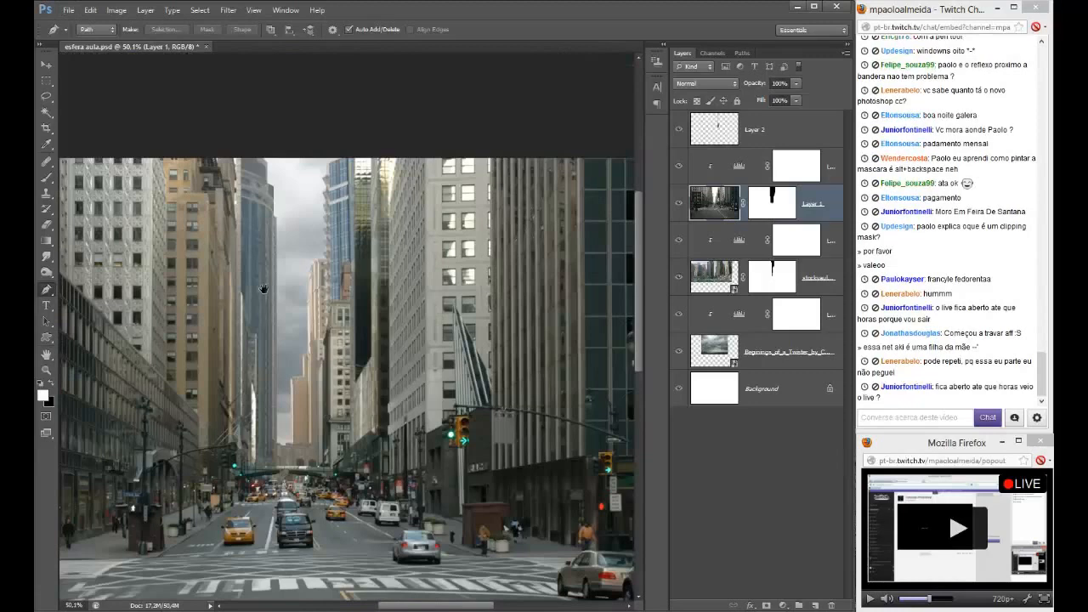
left_click(216, 143)
left_click(267, 118)
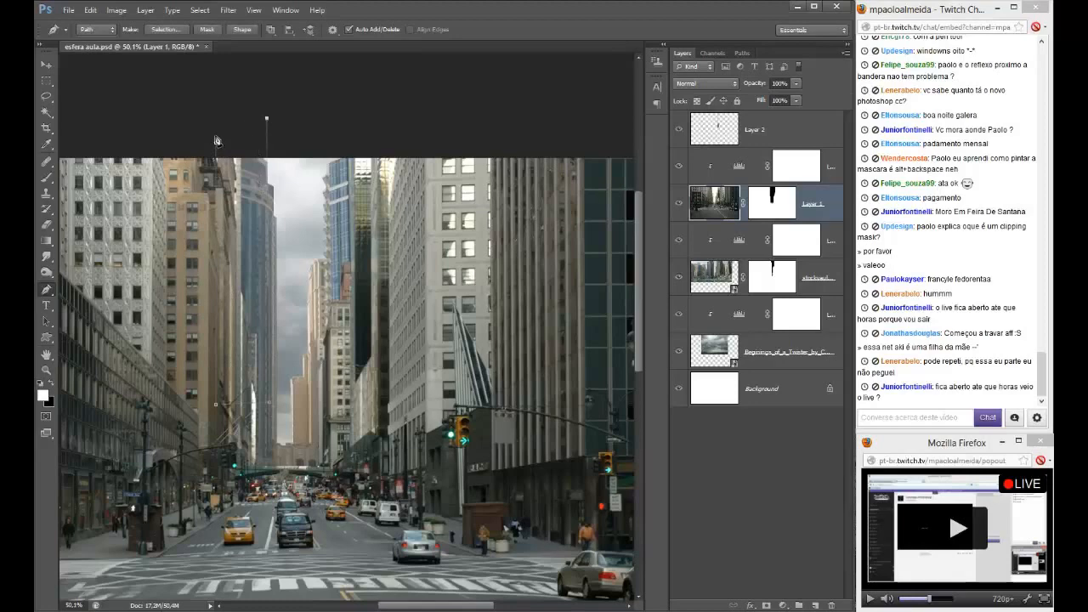
left_click(216, 143)
key("Delete")
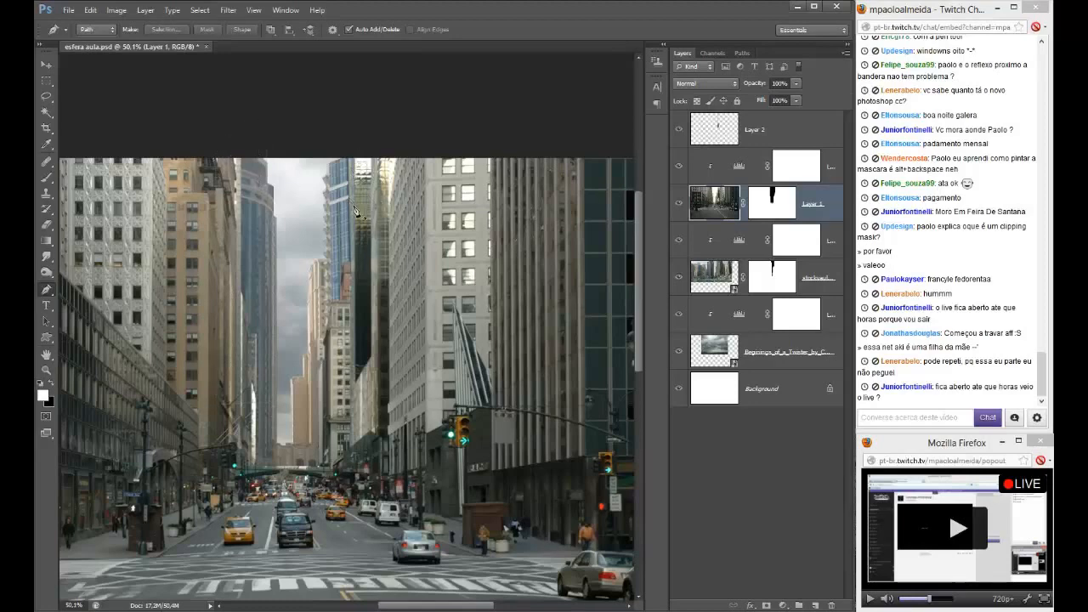
- Set the opacity of the Layer 2 reflection to 59%
scroll(369, 224, "up", 5)
scroll(369, 225, "up", 1)
left_click(777, 121)
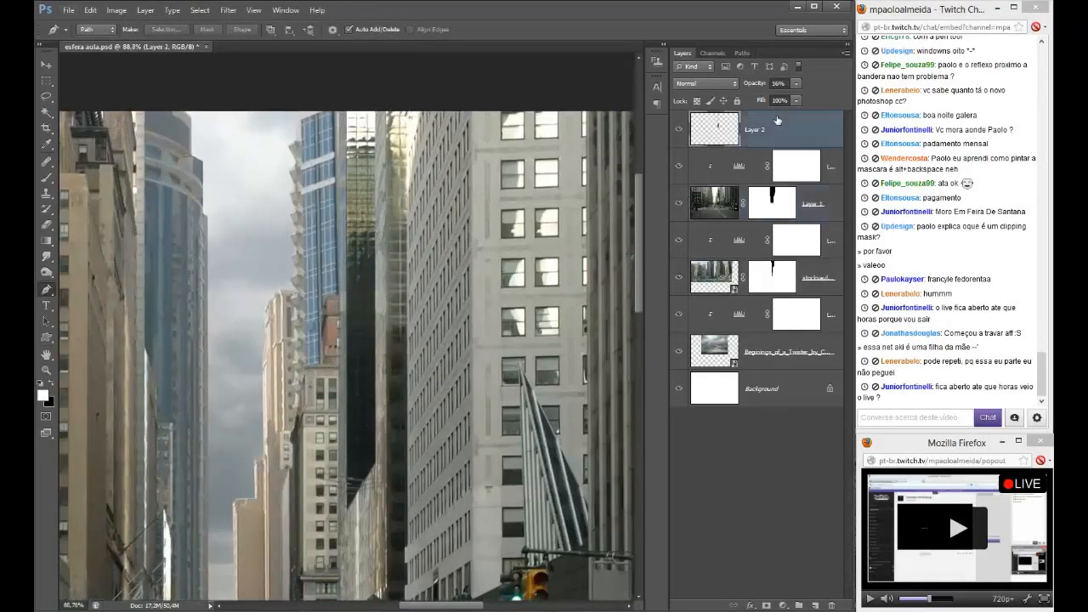
left_click(796, 85)
left_click_drag(795, 95, 798, 94)
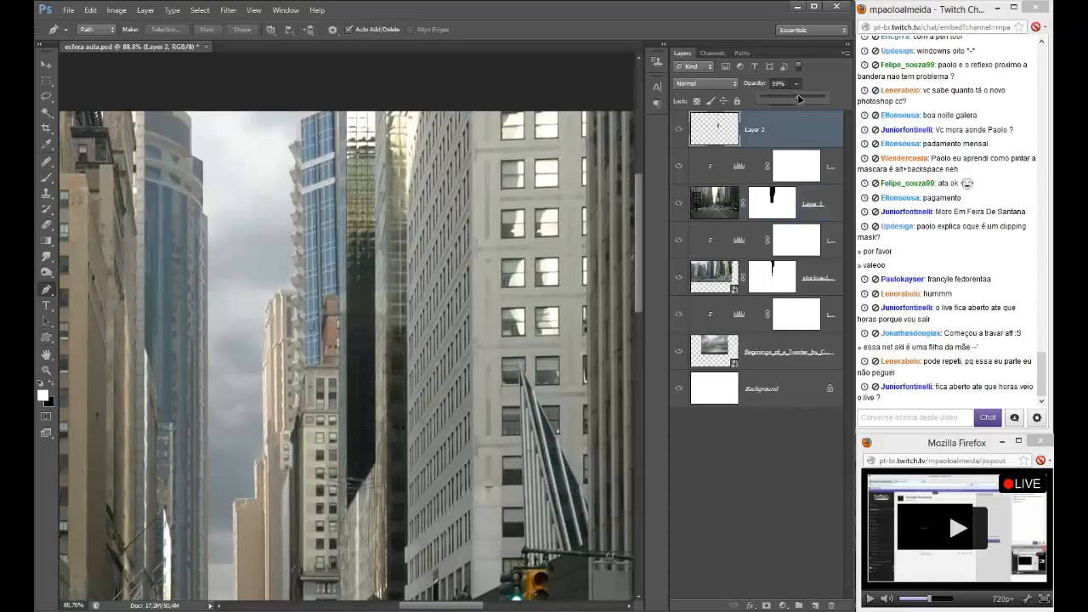
- Compare the glass facade with and without the tower reflection by repeatedly hiding and showing Layer 2
left_click(678, 130)
left_click(677, 130)
left_click(677, 130)
left_click(677, 130)
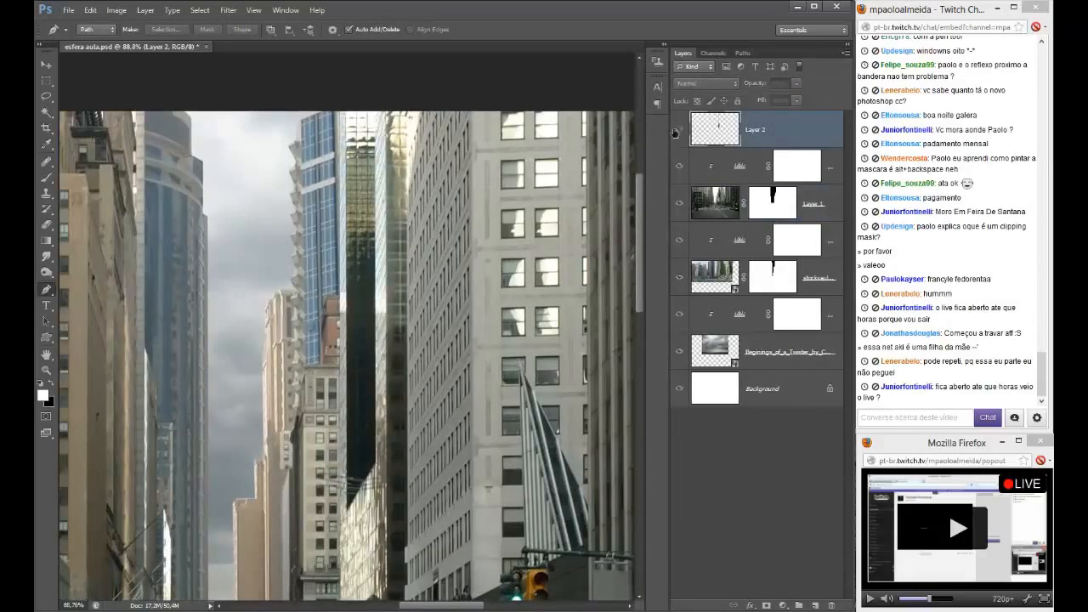
left_click(678, 130)
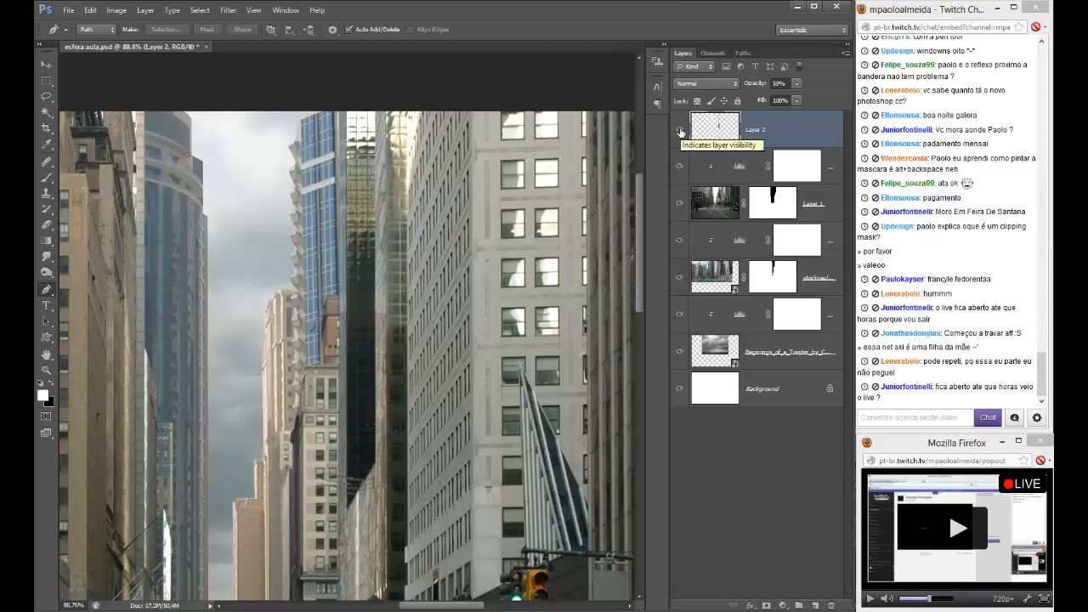
left_click(679, 130)
left_click(679, 130)
left_click(679, 130)
left_click(679, 130)
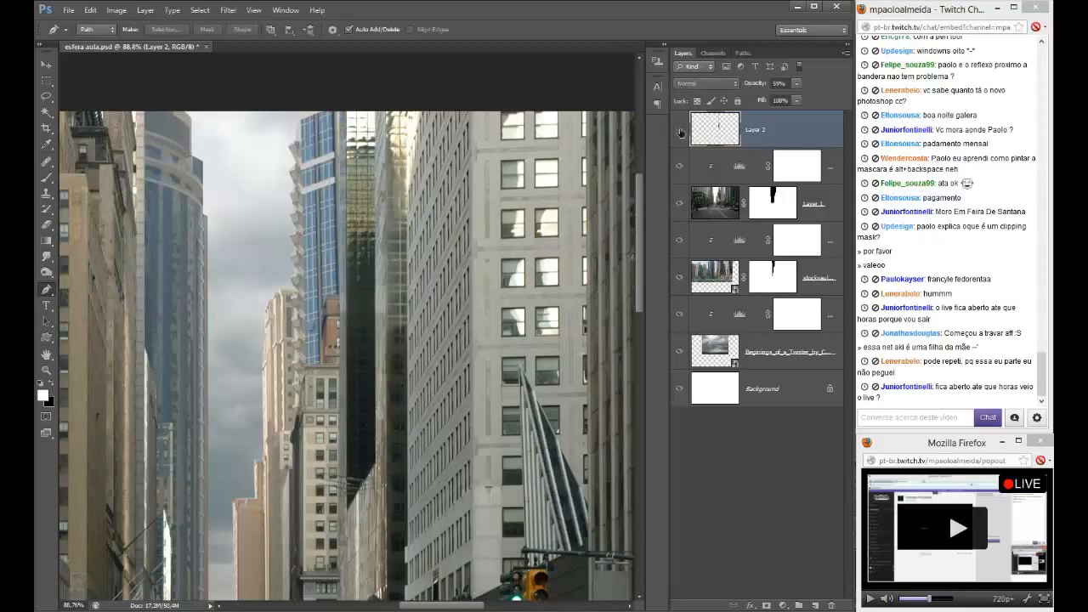
left_click(679, 130)
left_click(679, 130)
left_click(679, 130)
left_click(679, 130)
- Duplicate Layer 1 together with its clipped Levels adjustment and merge the two copies into a single layer
key("ctrl+0")
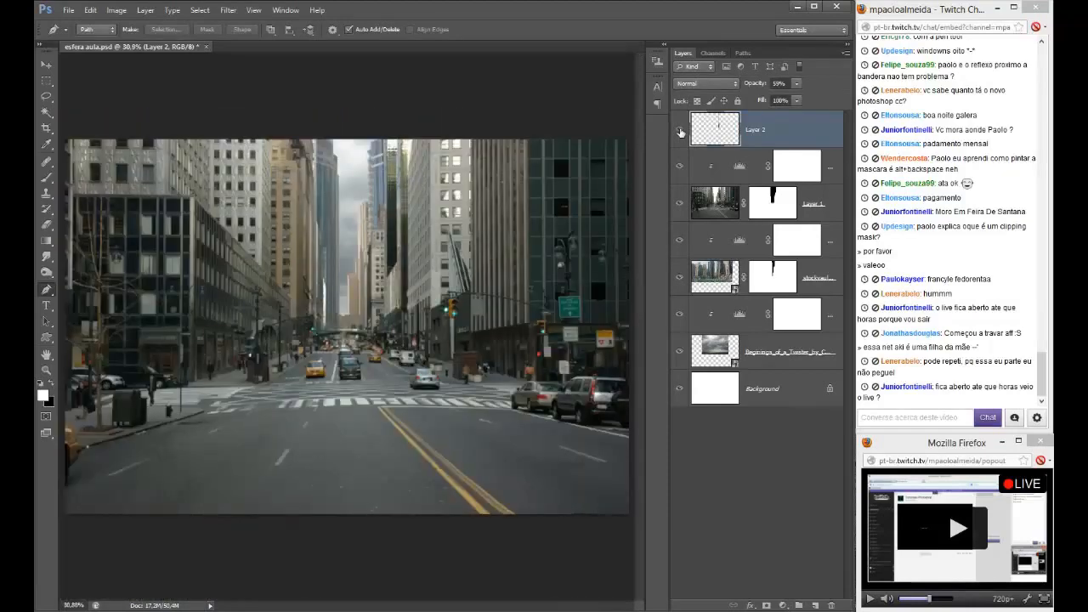
left_click(814, 210)
left_click(821, 177, "shift")
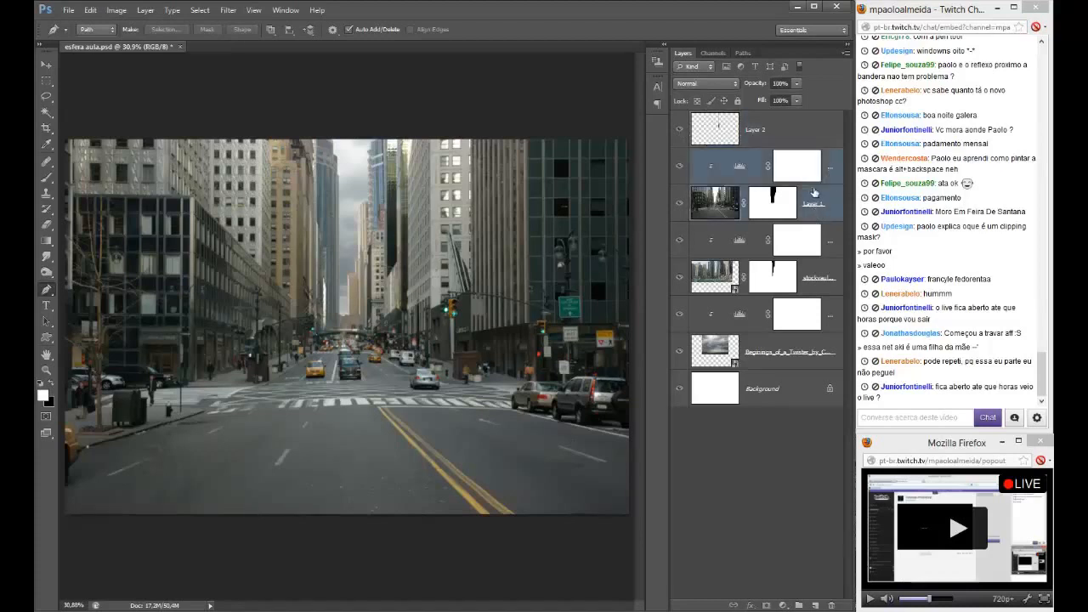
key("ctrl+j")
key("ctrl+e")
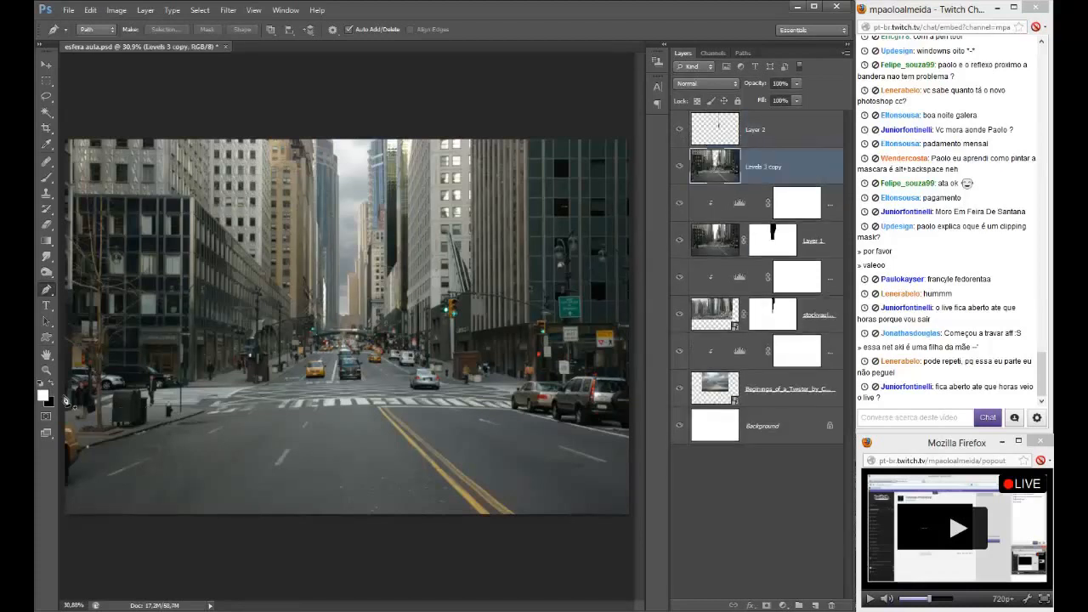
- Clone crosswalk stripes over the lower legs of the man beside the mailbox, using a 26 px Clone Stamp brush at 2% hardness
key("s")
key("x")
scroll(136, 398, "up", 5)
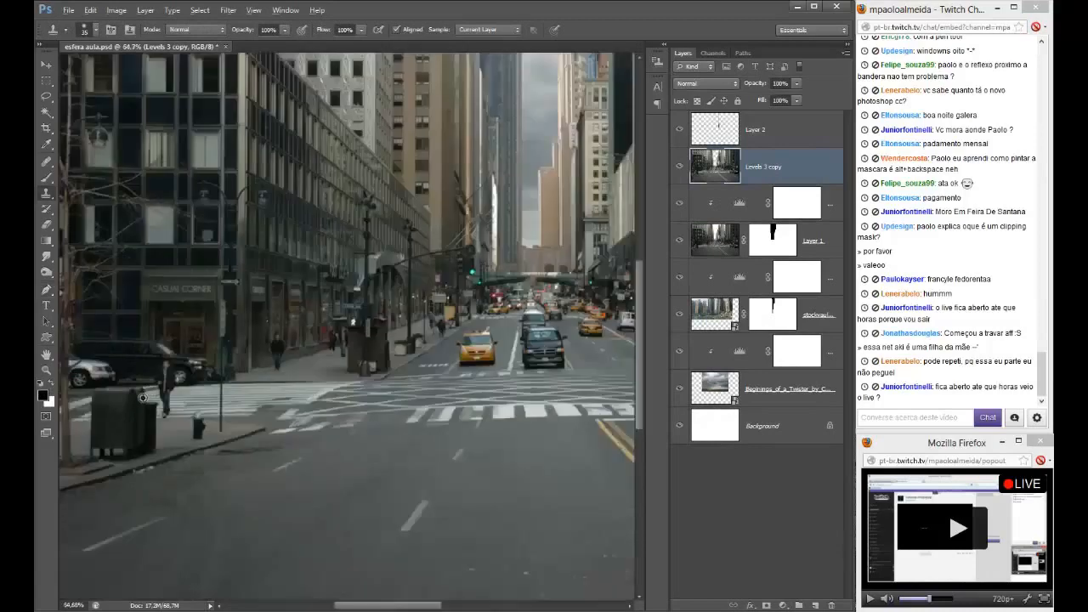
right_click(216, 450, "alt")
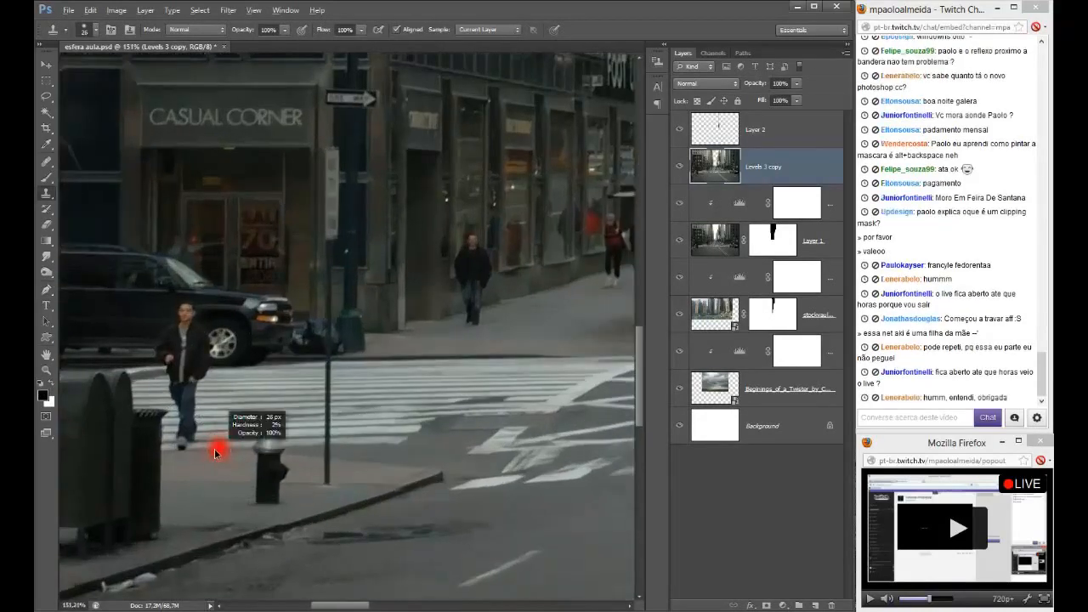
scroll(214, 448, "up", 1)
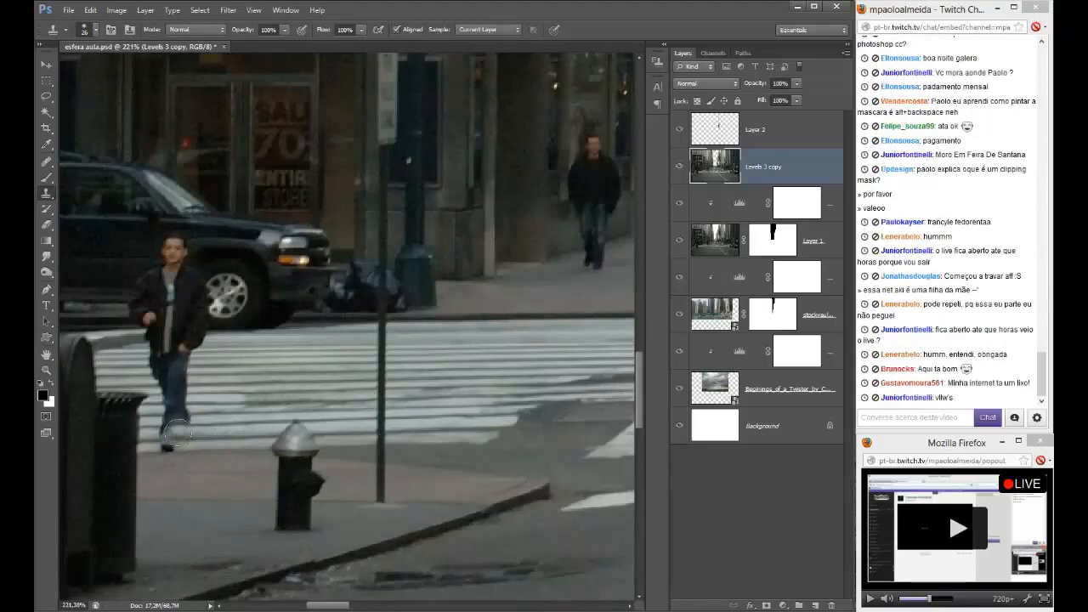
mouse_move(175, 437)
left_mouse_down()
mouse_move(147, 448)
mouse_move(180, 432)
mouse_move(163, 443)
mouse_move(178, 441)
mouse_move(170, 433)
mouse_move(187, 429)
mouse_move(183, 400)
left_mouse_up()
key("ctrl+z")
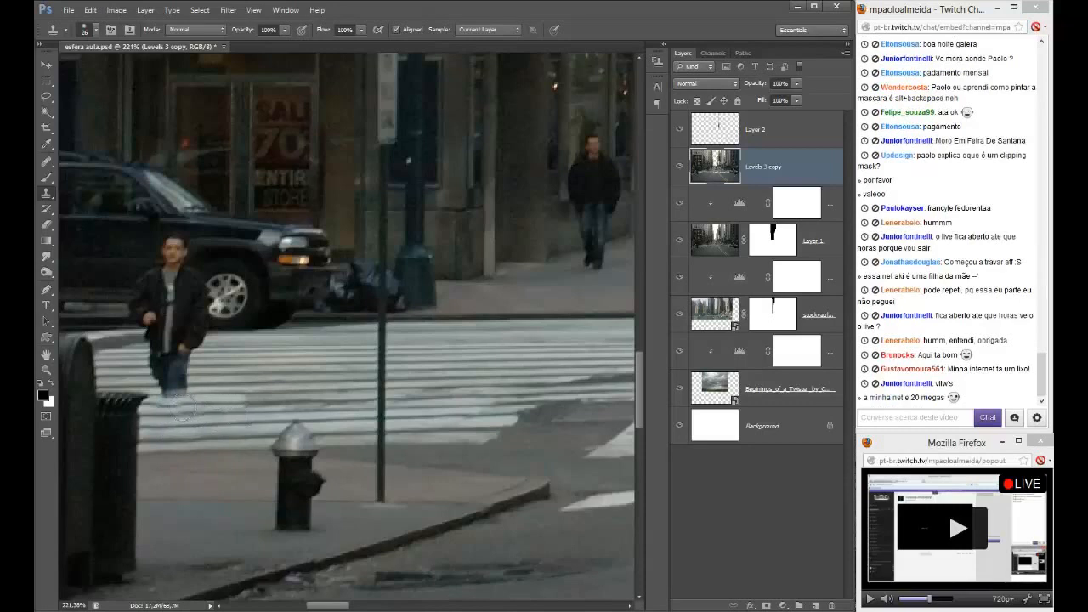
left_click_drag(172, 407, 168, 396)
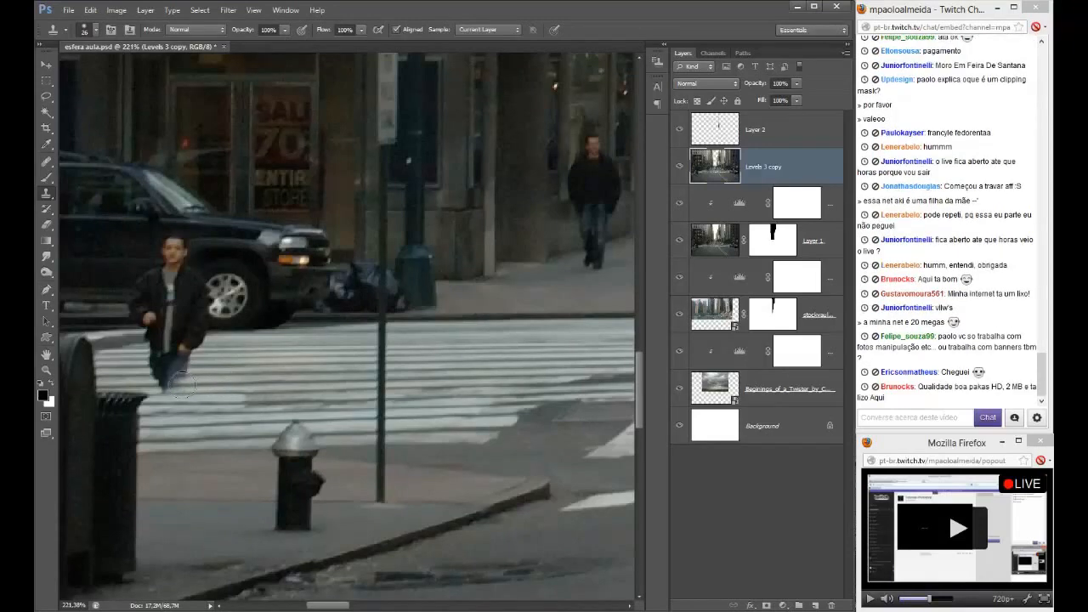
mouse_move(180, 384)
left_mouse_down()
mouse_move(162, 376)
mouse_move(170, 371)
mouse_move(162, 380)
left_mouse_up()
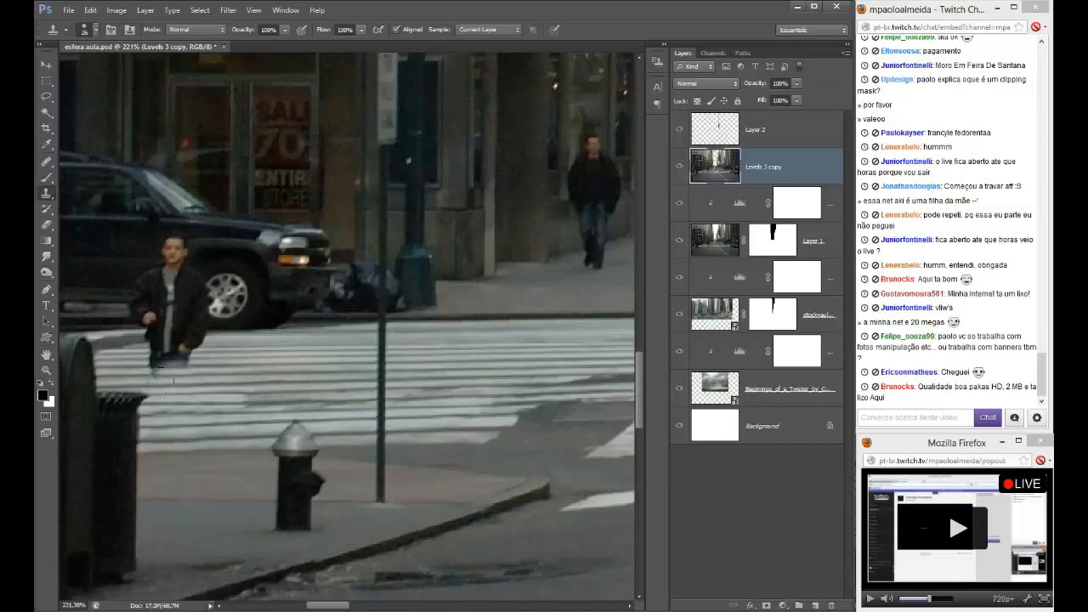
- Clone freshly sampled crosswalk stripes over the rest of the man's legs, up to the hem of his jacket
left_click(236, 364, "alt")
mouse_move(175, 360)
left_mouse_down()
mouse_move(185, 367)
mouse_move(157, 365)
mouse_move(187, 349)
mouse_move(138, 358)
left_mouse_up()
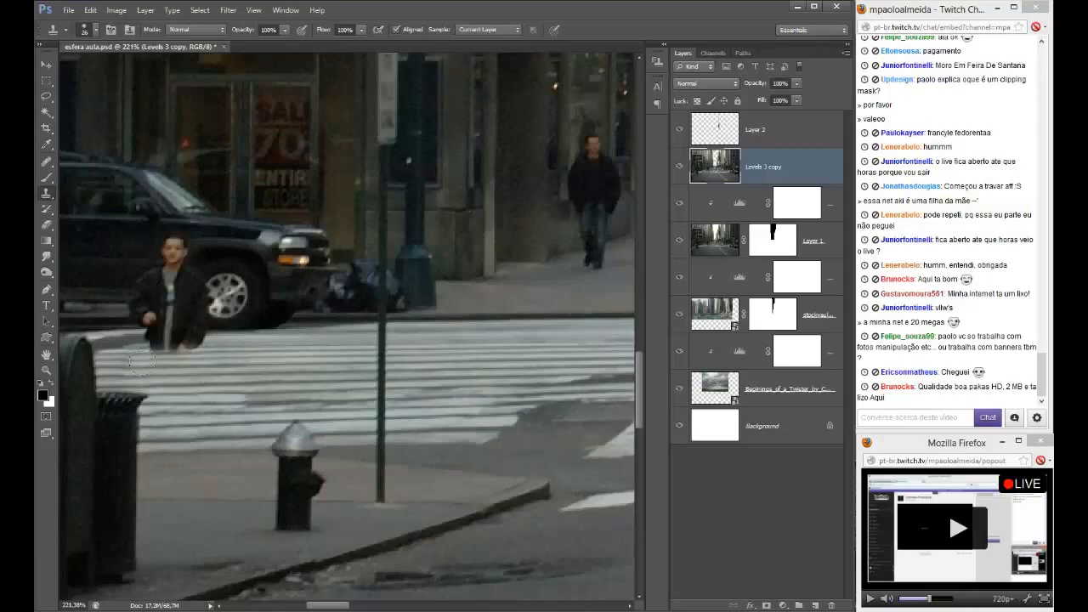
scroll(192, 362, "down", 3)
scroll(187, 347, "up", 5)
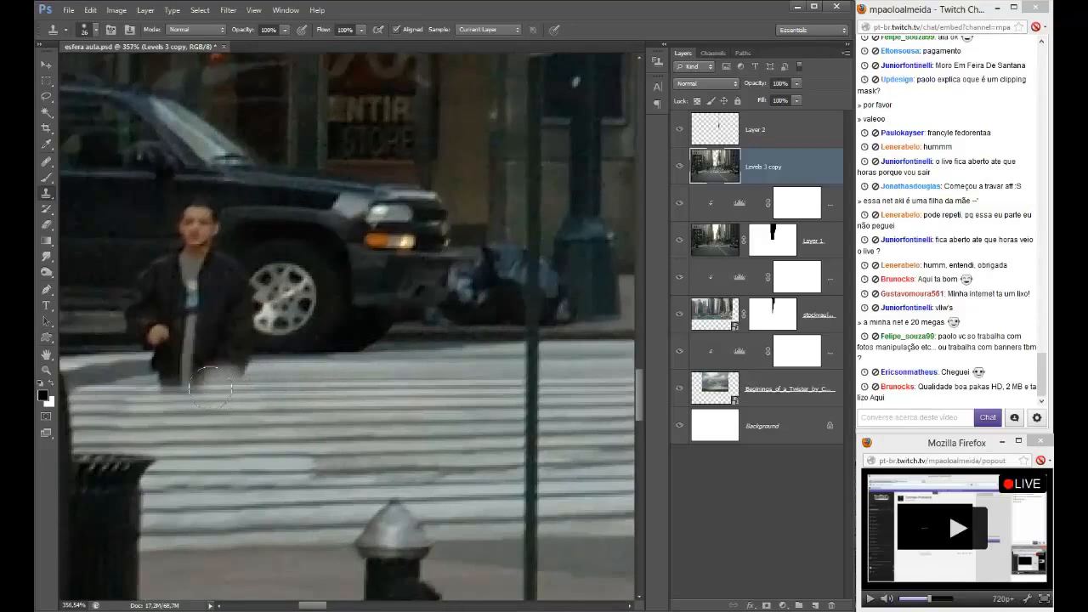
mouse_move(210, 388)
left_mouse_down()
mouse_move(232, 371)
mouse_move(173, 382)
mouse_move(195, 371)
mouse_move(240, 389)
left_mouse_up()
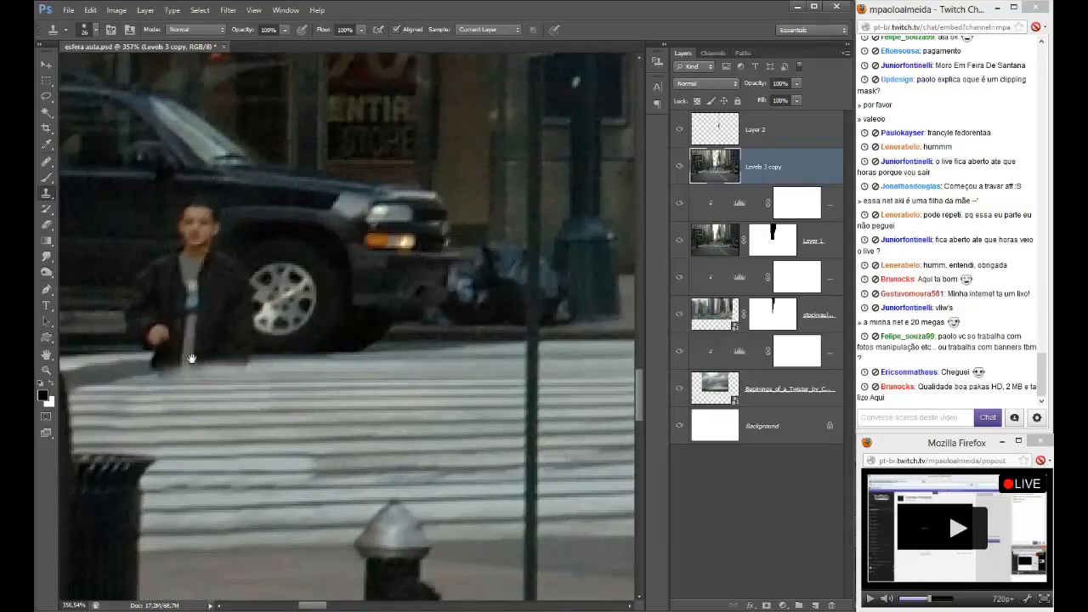
- Examine the flip and offset options in the Clone Source settings
mouse_move(195, 359)
left_mouse_down()
mouse_move(294, 453)
mouse_move(285, 451)
left_mouse_up()
left_click_drag(335, 389, 325, 389)
scroll(325, 388, "down", 6)
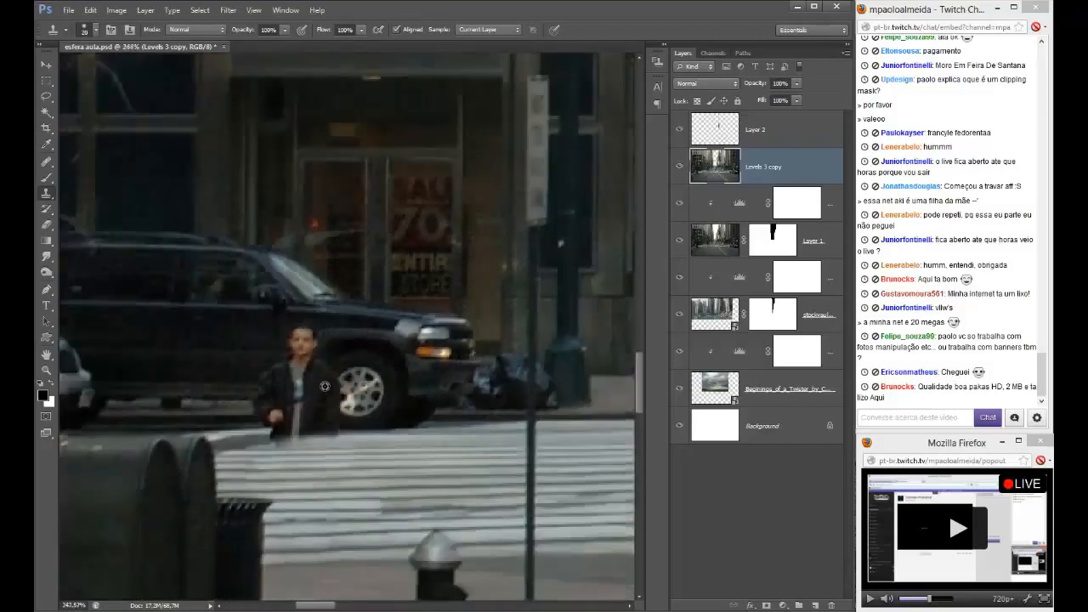
scroll(339, 389, "up", 5)
scroll(340, 389, "down", 2)
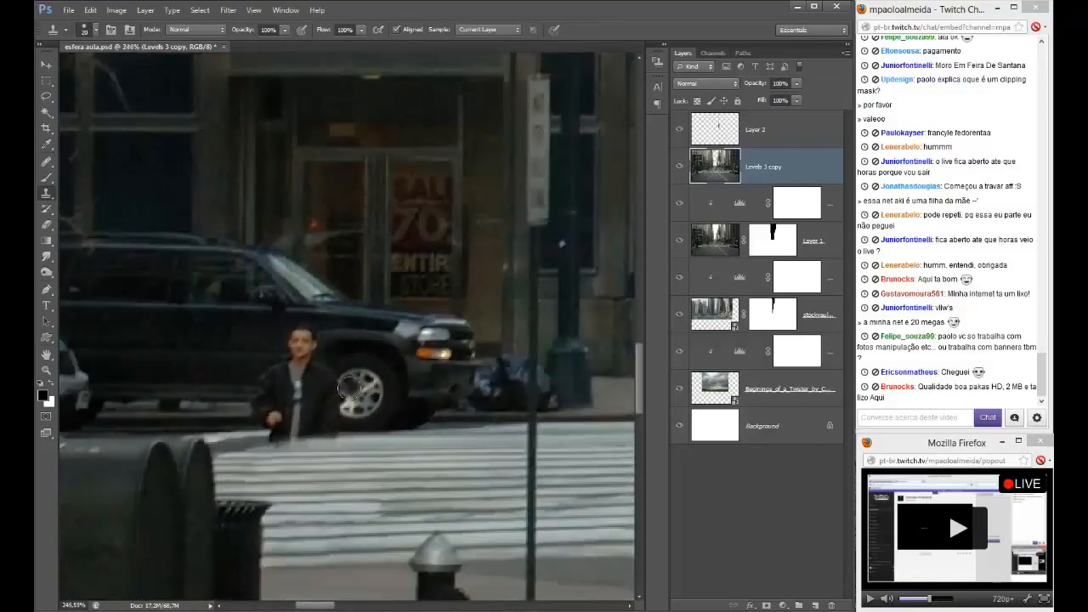
left_click(657, 61)
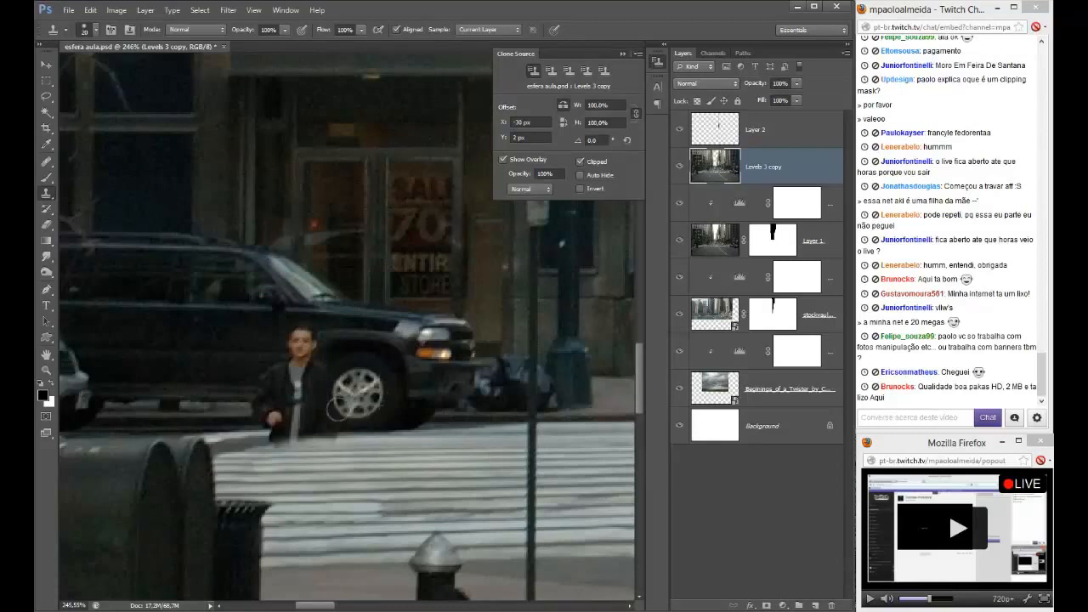
mouse_move(337, 408)
left_mouse_down()
mouse_move(328, 371)
mouse_move(329, 401)
mouse_move(357, 412)
left_mouse_up()
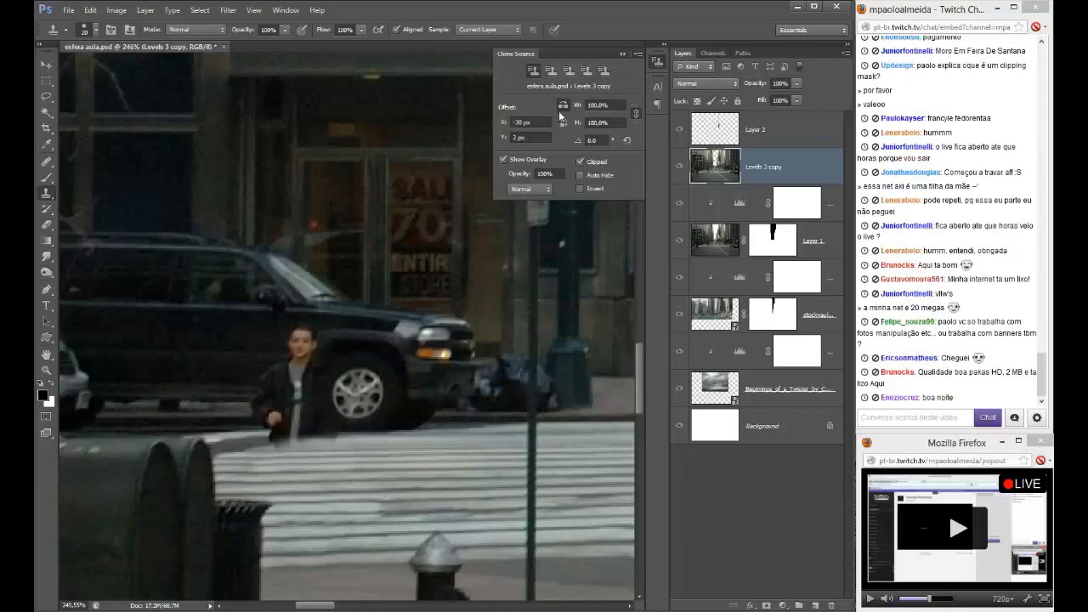
left_click(622, 54)
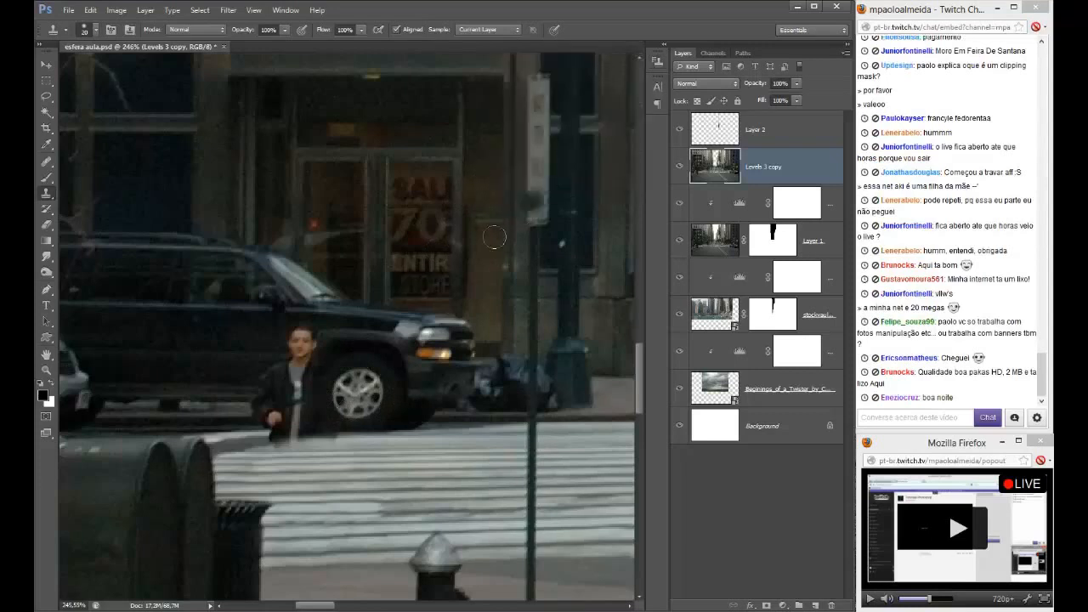
- Clone the dark SUV bodywork over the head and torso of the man standing in front of it
left_click(246, 354, "alt")
mouse_move(279, 355)
left_mouse_down()
mouse_move(310, 334)
mouse_move(299, 350)
left_mouse_up()
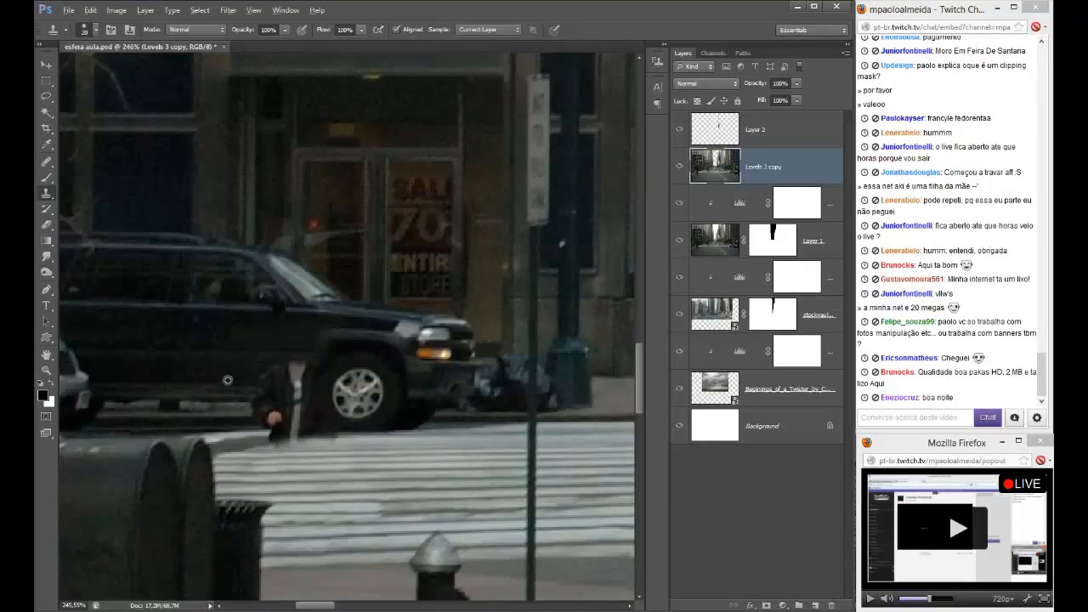
left_click_drag(260, 387, 294, 370)
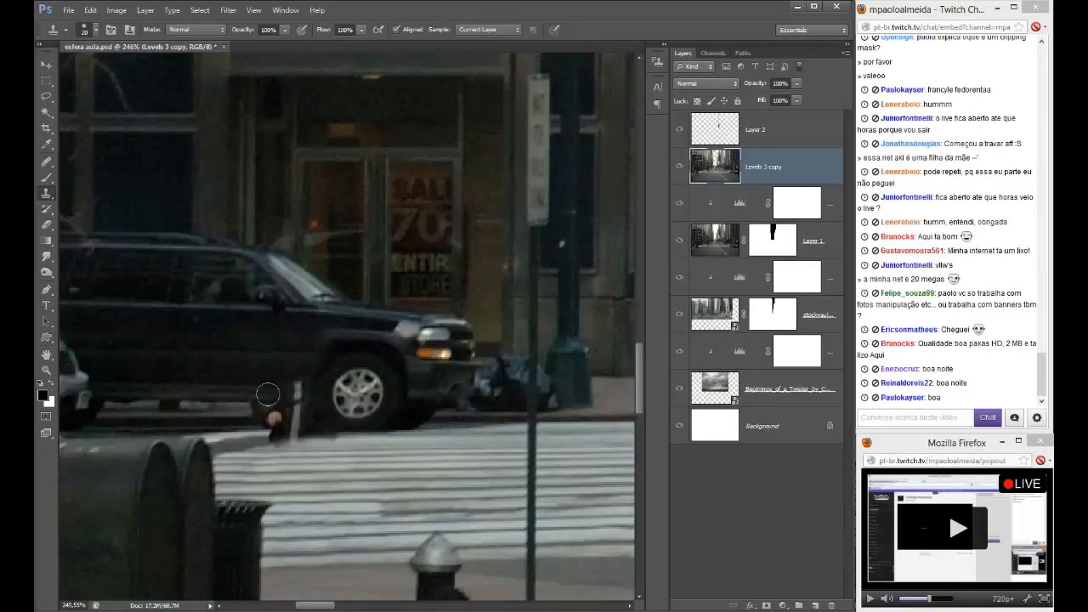
left_click_drag(267, 393, 306, 388)
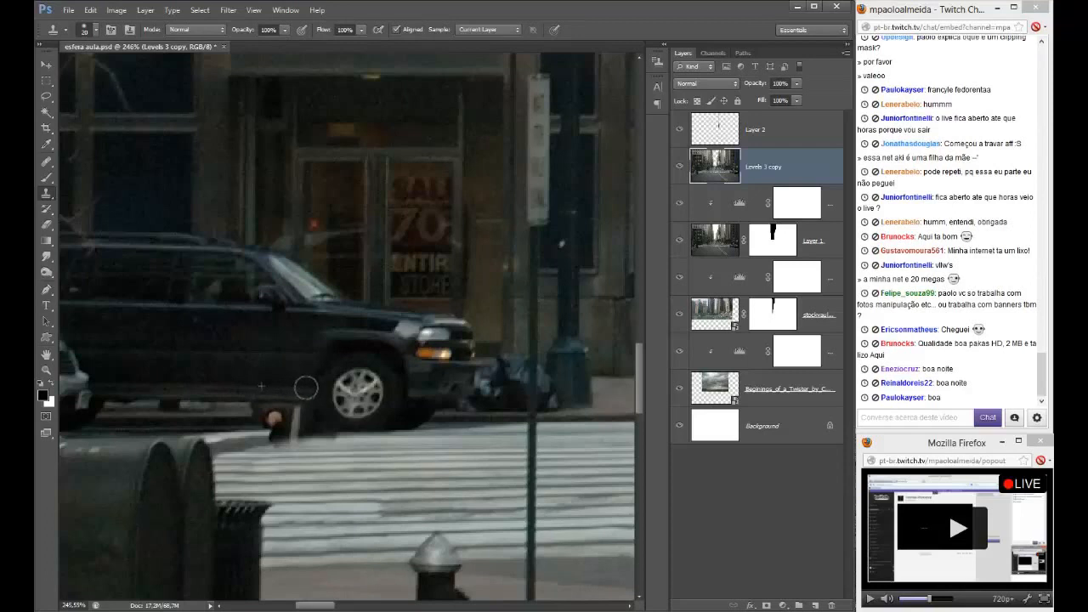
- Clone the sampled road edge over the remaining hand and jacket hem below the SUV
left_click(235, 427, "alt")
mouse_move(269, 426)
left_mouse_down()
mouse_move(299, 414)
mouse_move(241, 427)
mouse_move(304, 419)
mouse_move(344, 441)
mouse_move(289, 444)
left_mouse_up()
left_click(388, 441, "alt")
left_click(358, 447, "alt")
- Compare the street with and without the retouching by repeatedly hiding and showing the Levels 3 copy layer
scroll(387, 441, "down", 5)
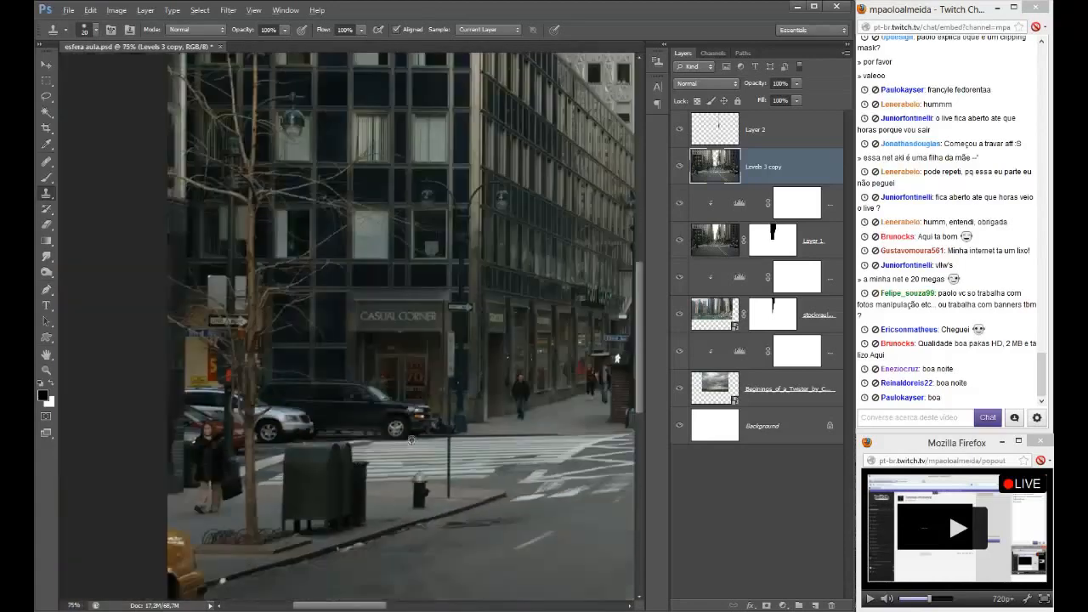
scroll(301, 291, "up", 5)
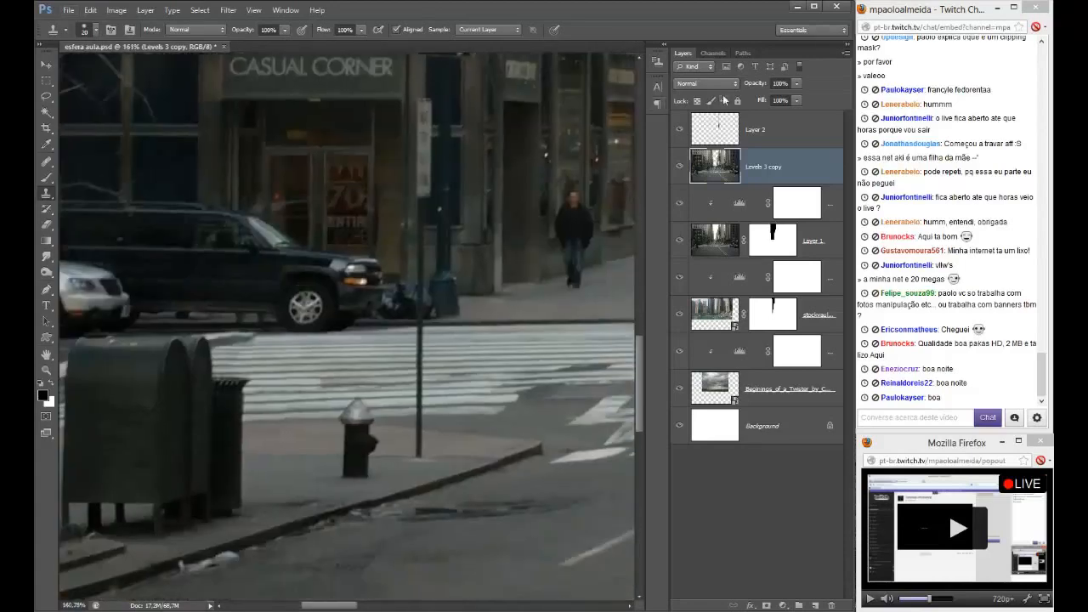
left_click(678, 167)
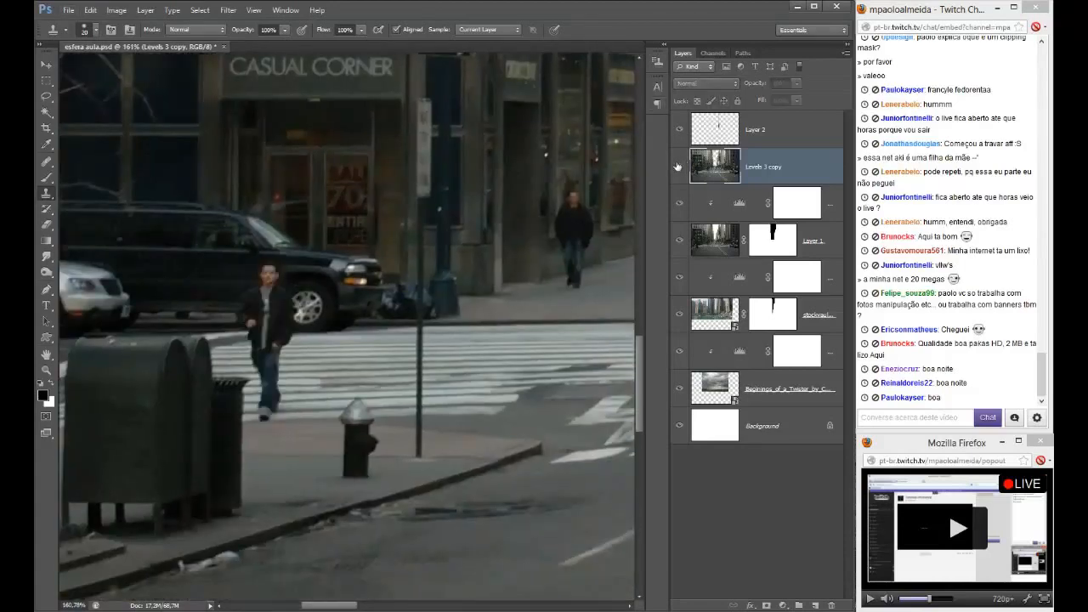
left_click(678, 167)
left_click(678, 166)
left_click(678, 167)
left_click(678, 166)
left_click(678, 166)
left_click(678, 166)
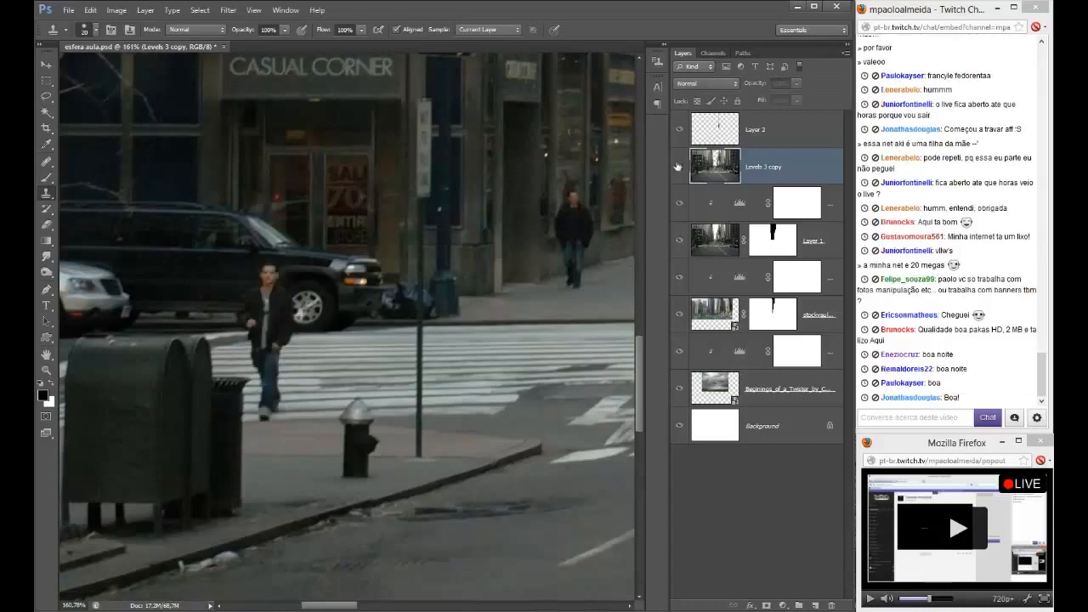
left_click(678, 167)
left_click(678, 166)
key("ctrl+0")
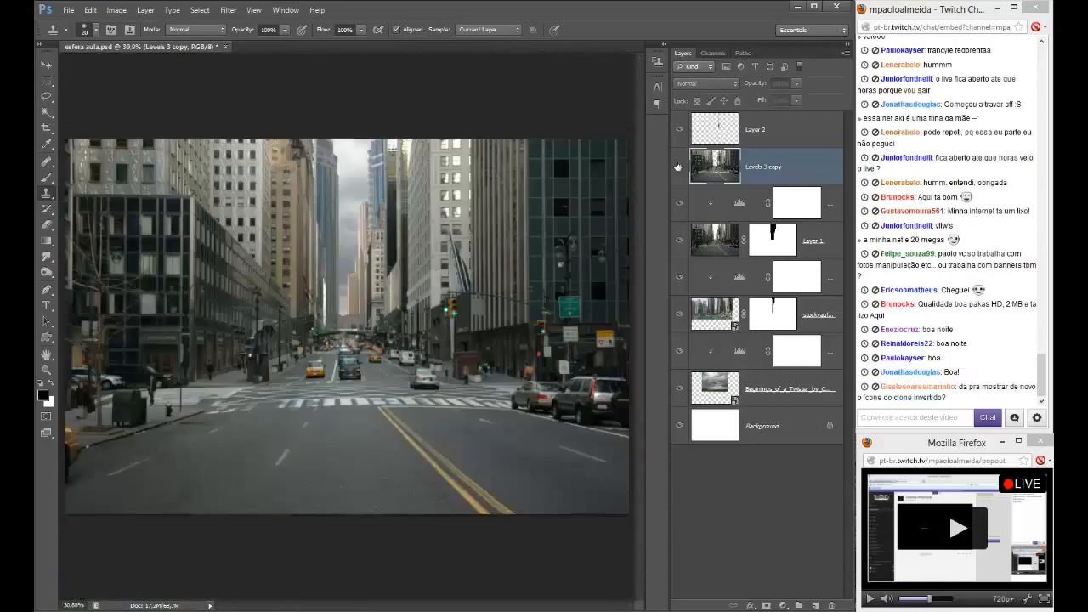
- Open the Clone Source settings and make the Levels 3 copy layer visible for sampling
scroll(151, 352, "up", 5, "alt")
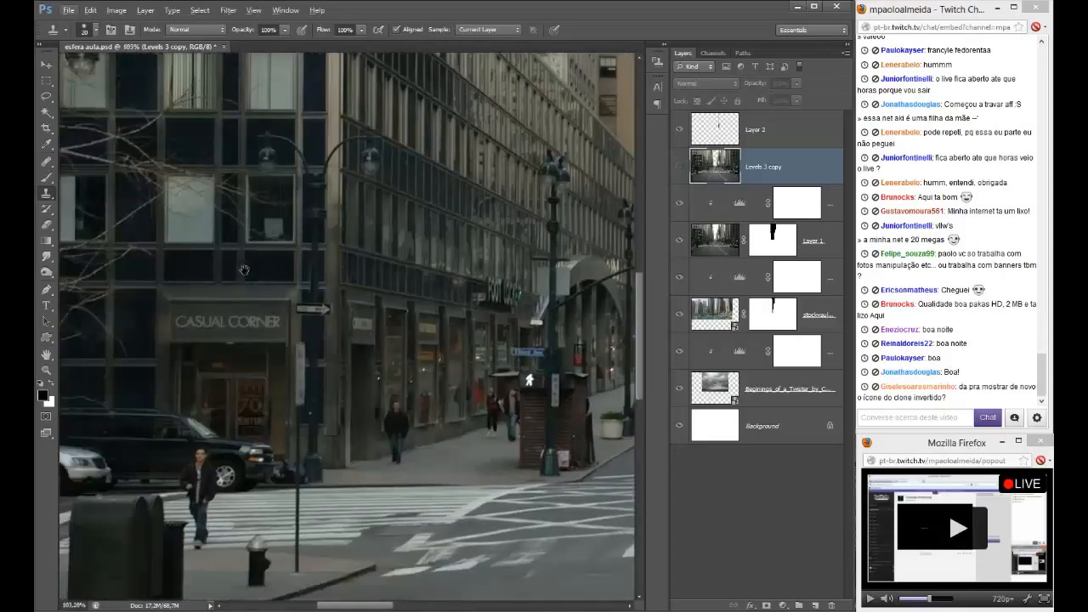
scroll(327, 346, "up", 2, "alt")
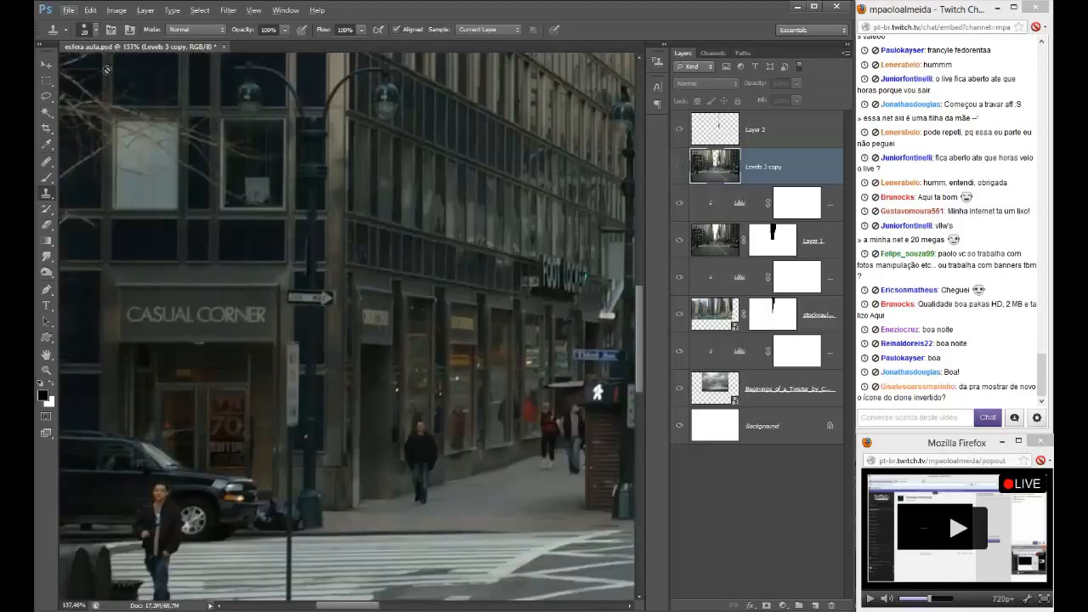
left_click(130, 30)
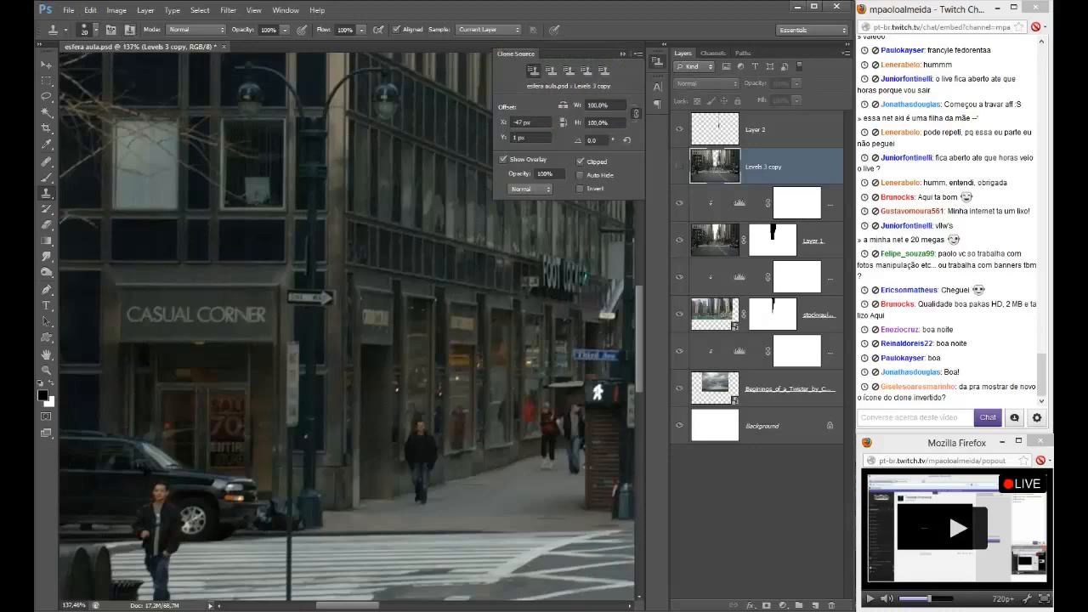
left_click(564, 102)
left_click(420, 425)
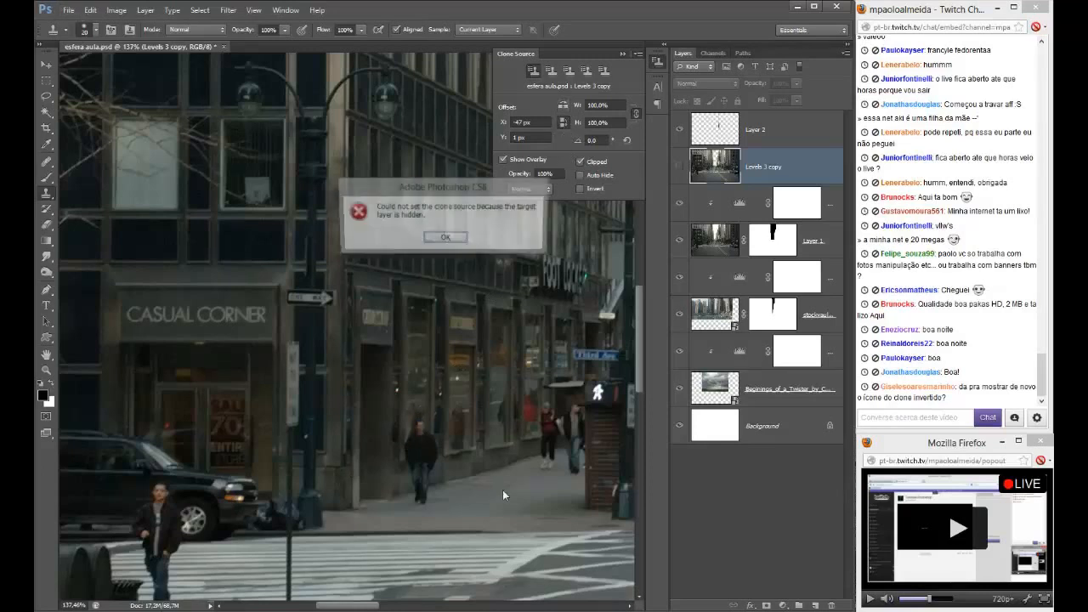
left_click(435, 241)
left_click(679, 167)
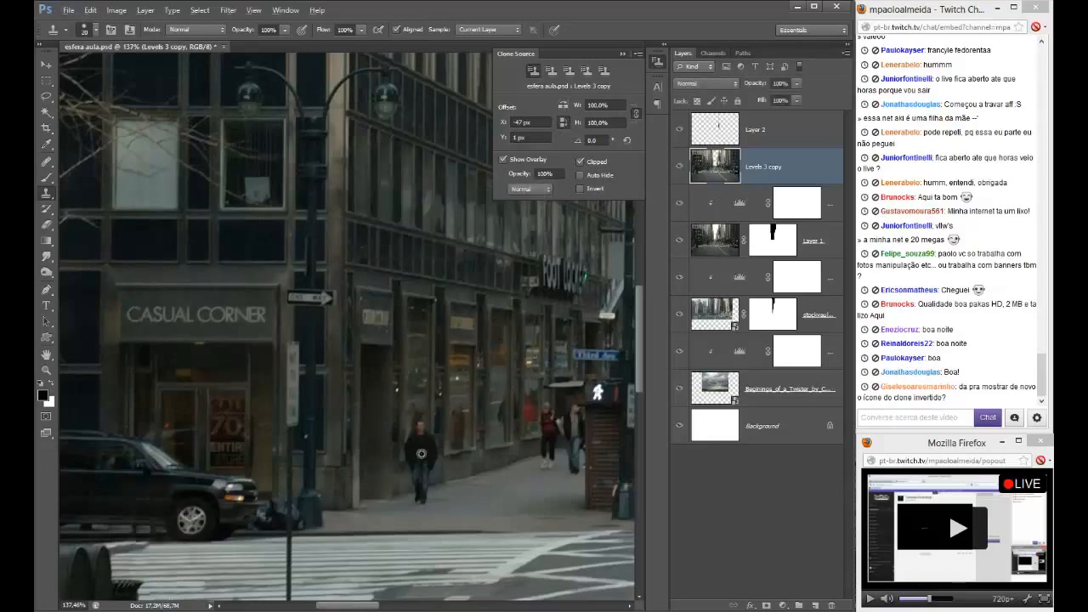
- Try cloning the walking man onto the sidewalk beside him, undo the copy and close the Clone Source settings
mouse_move(487, 500)
left_mouse_down()
mouse_move(486, 420)
mouse_move(482, 485)
mouse_move(475, 468)
mouse_move(475, 510)
left_mouse_up()
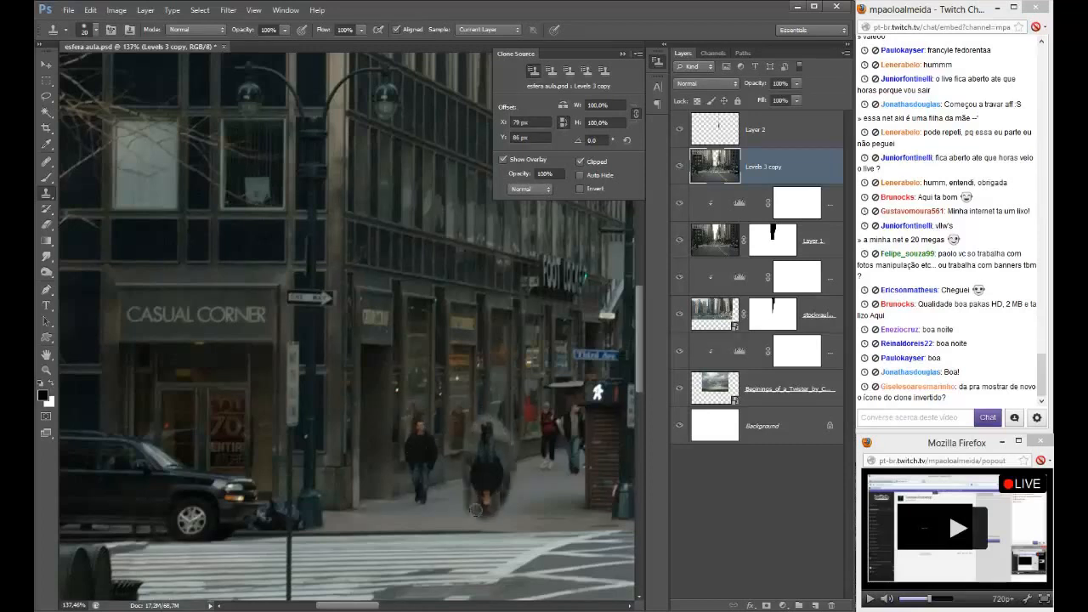
key("ctrl+z")
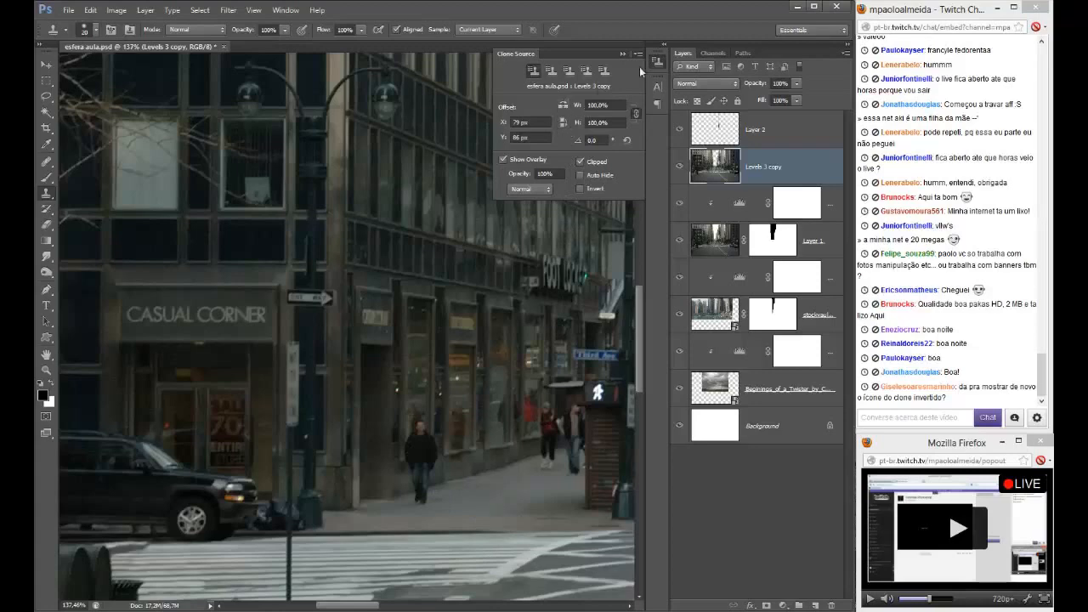
left_click(620, 54)
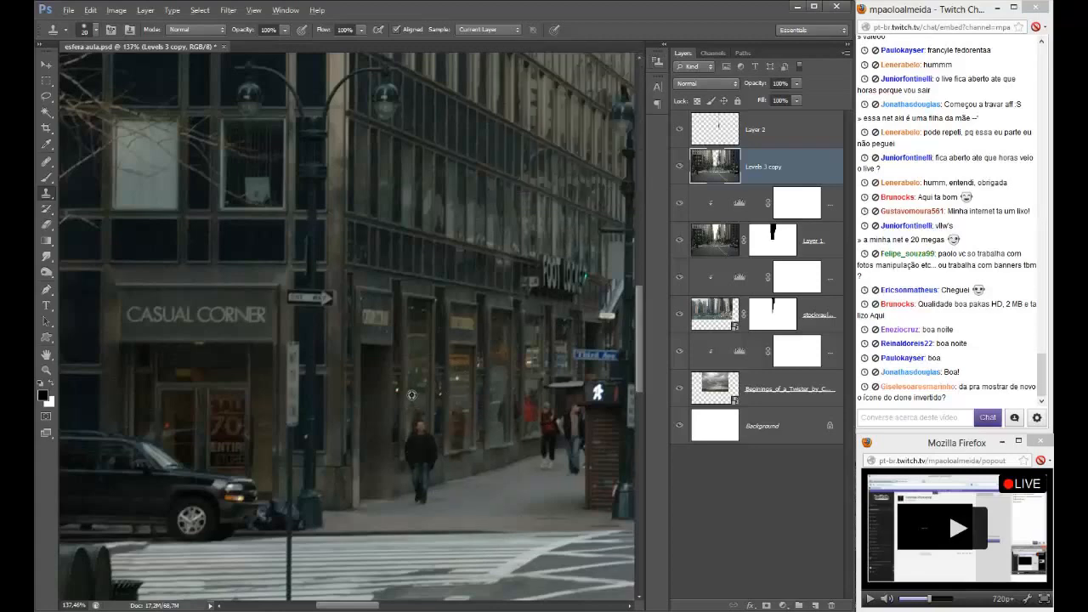
- Clone the storefront window over the head and upper body of the walking man, undoing the last stray stroke
scroll(478, 471, "up", 1)
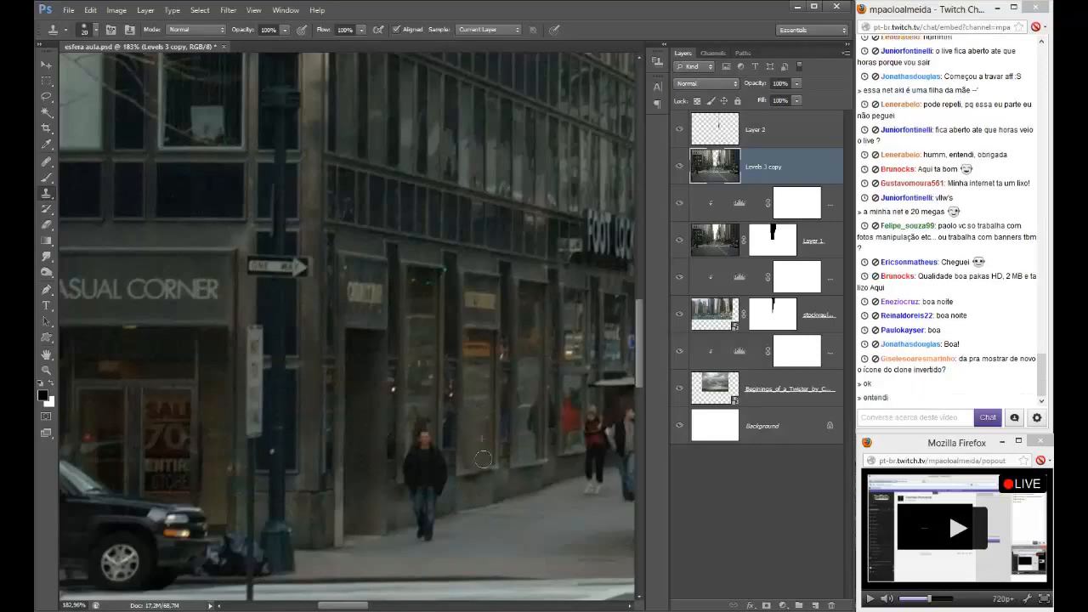
scroll(473, 459, "up", 1)
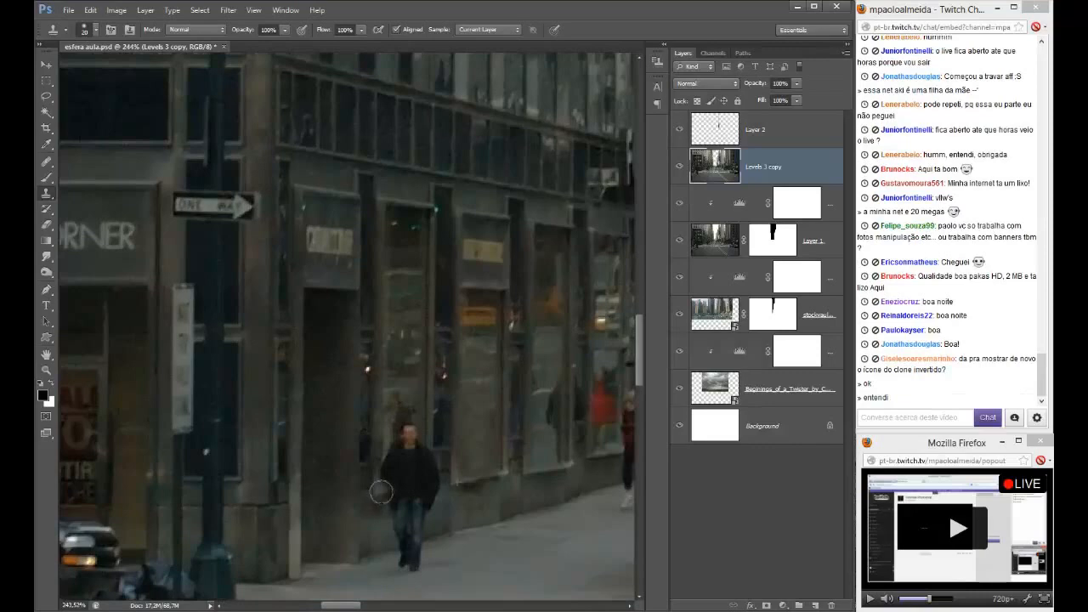
mouse_move(390, 482)
left_mouse_down()
mouse_move(402, 430)
mouse_move(411, 442)
left_mouse_up()
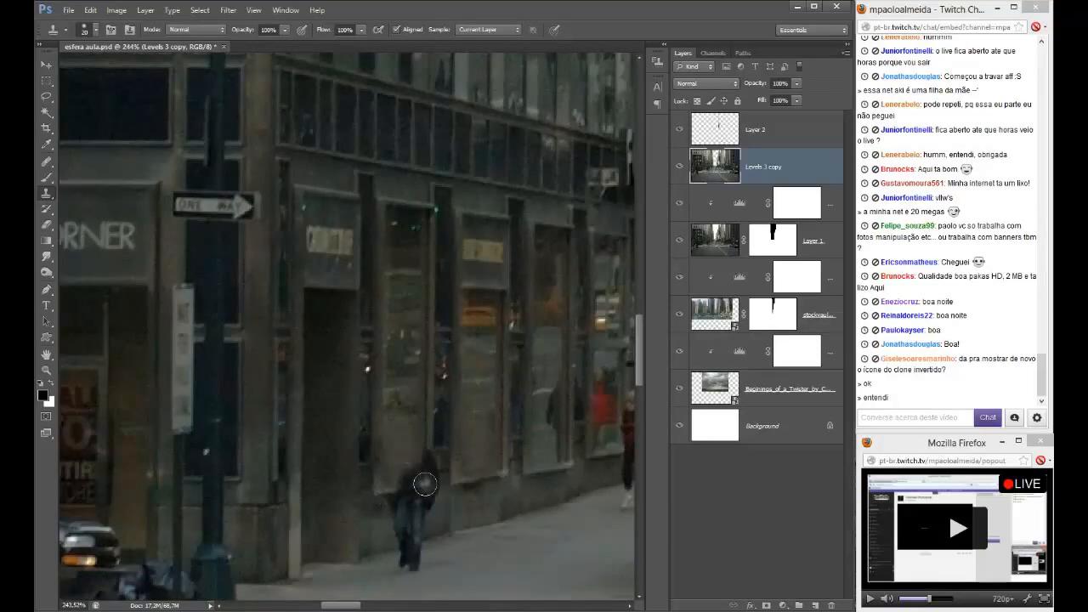
mouse_move(425, 486)
left_mouse_down()
mouse_move(429, 451)
mouse_move(432, 461)
left_mouse_up()
key("ctrl+z")
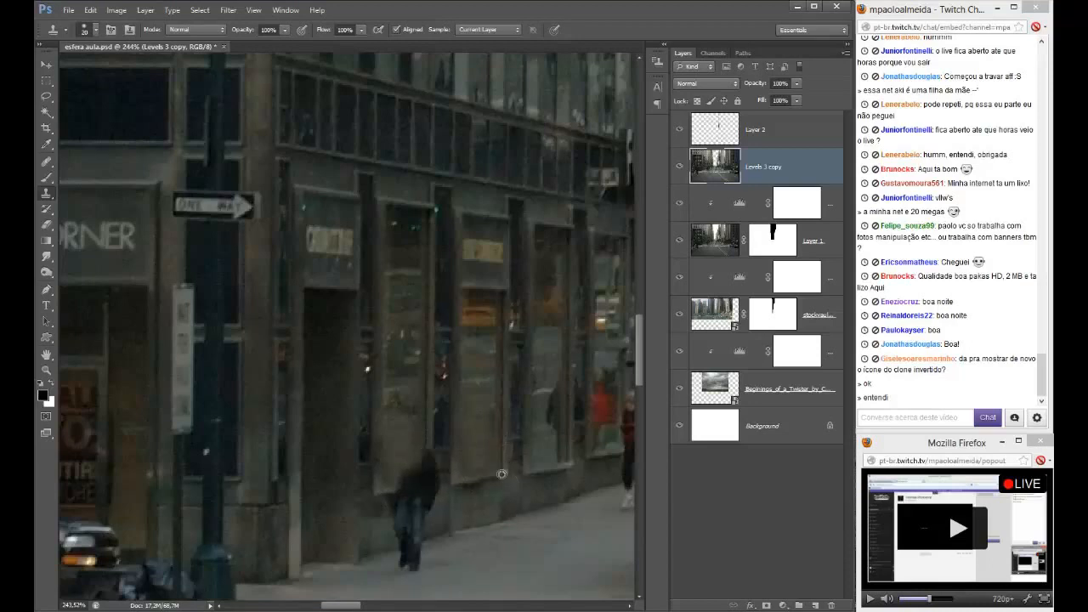
- Clone sampled storefront wall and sidewalk over the walking man's remaining jacket, legs and feet
left_click(501, 474, "alt")
mouse_move(428, 483)
left_mouse_down()
mouse_move(428, 436)
mouse_move(423, 479)
mouse_move(400, 480)
mouse_move(485, 478)
mouse_move(398, 496)
mouse_move(427, 497)
mouse_move(395, 512)
mouse_move(430, 503)
mouse_move(393, 508)
mouse_move(424, 511)
mouse_move(408, 533)
left_mouse_up()
left_click(485, 481, "alt")
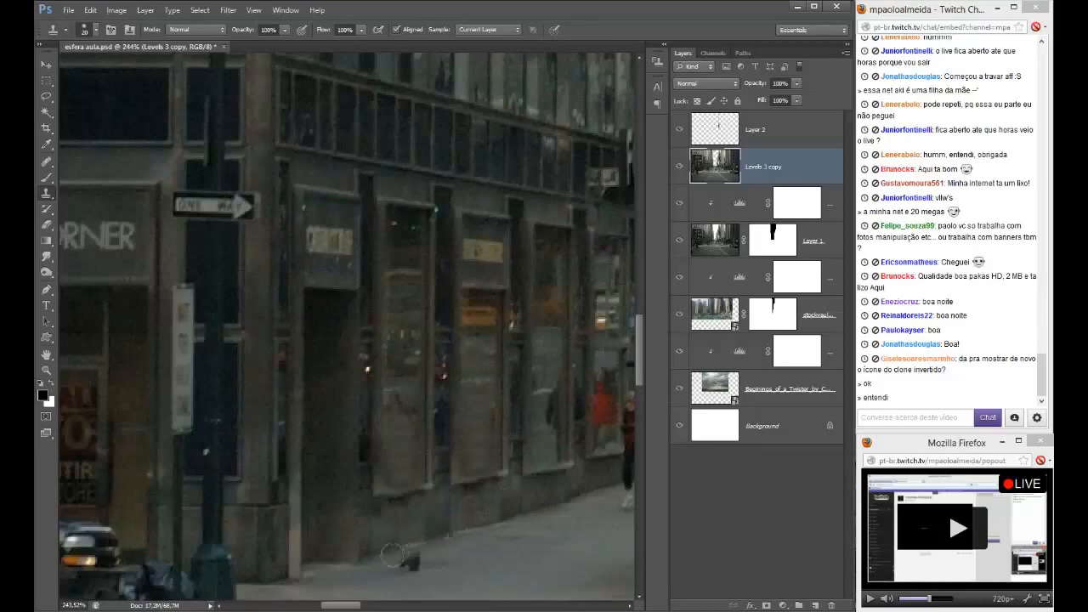
left_click_drag(391, 555, 417, 563)
- Check the walking man's removal against the original by hiding and showing the Levels 3 copy layer
left_click(676, 168)
left_click(676, 168)
left_click(676, 169)
left_click(676, 169)
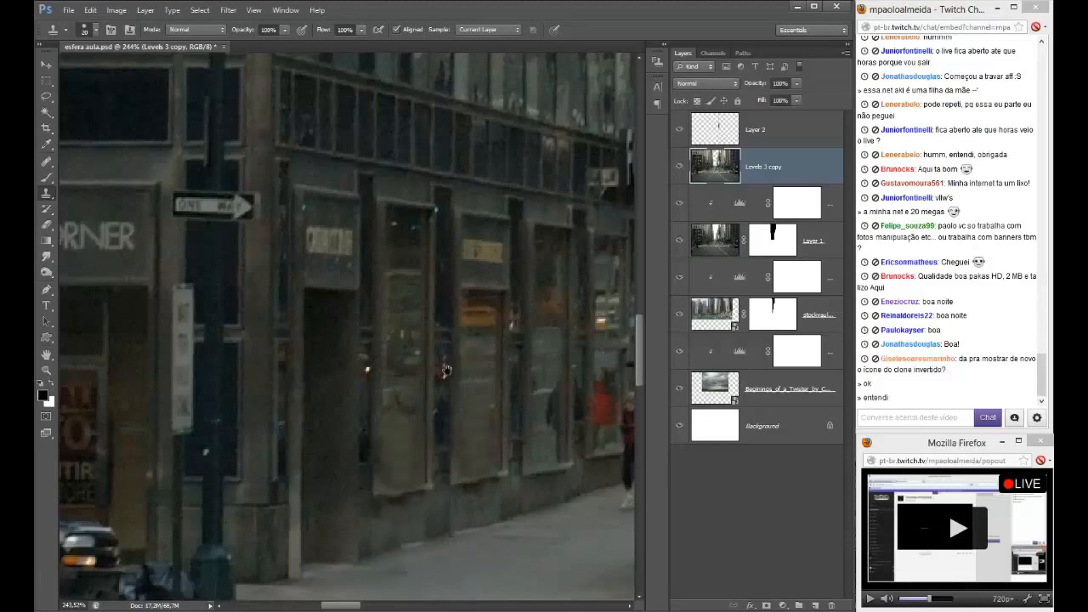
- Clone clean glass over the dark figure and the red figure in the storefront windows near Foot Locker
left_click_drag(629, 399, 487, 391)
scroll(486, 391, "up", 3)
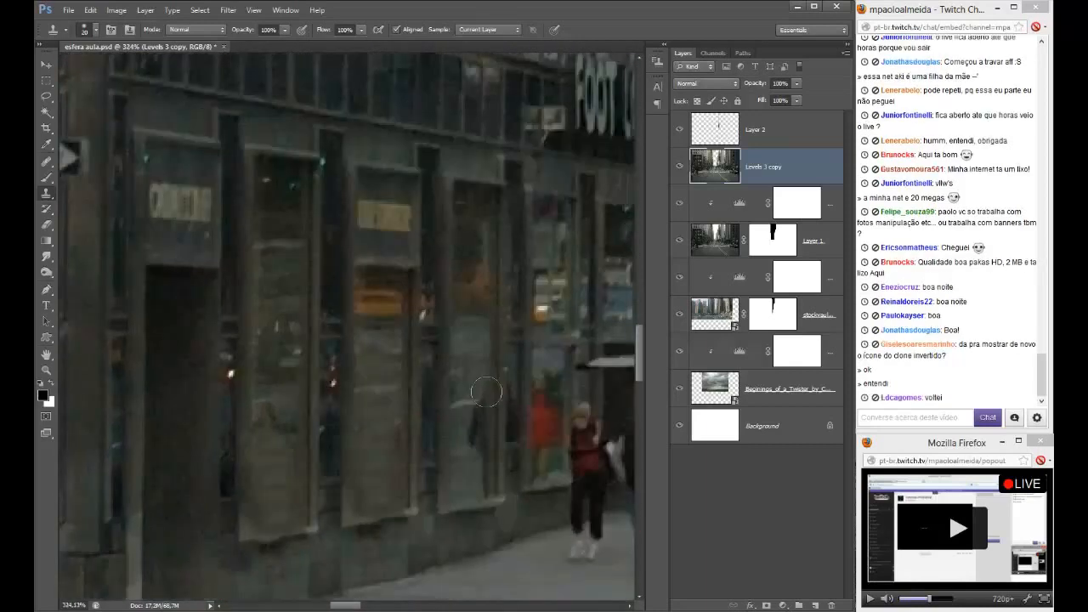
left_click_drag(487, 394, 478, 448)
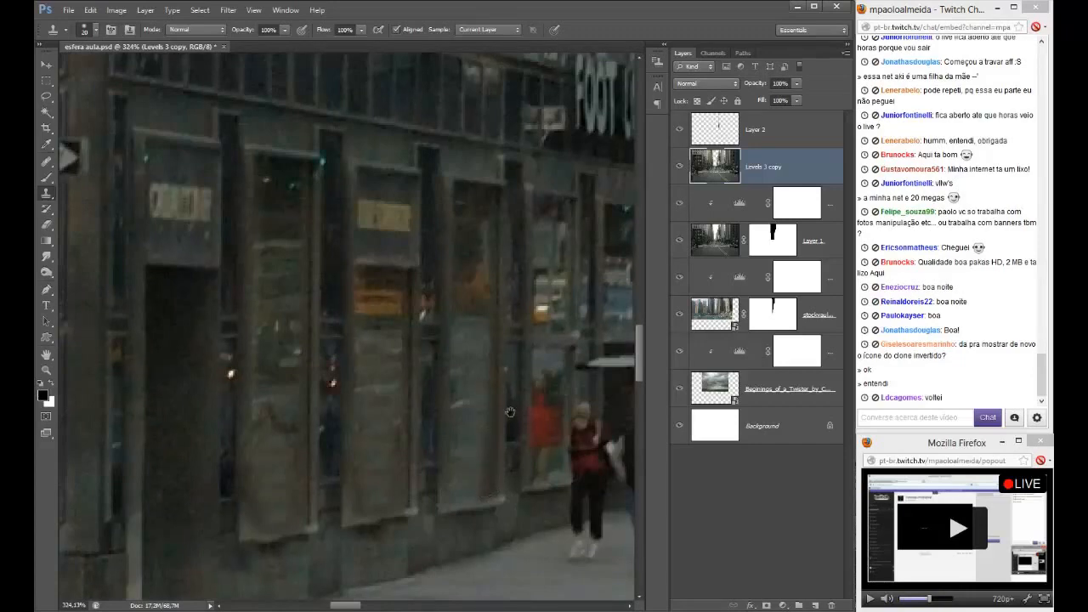
left_click_drag(511, 413, 456, 416)
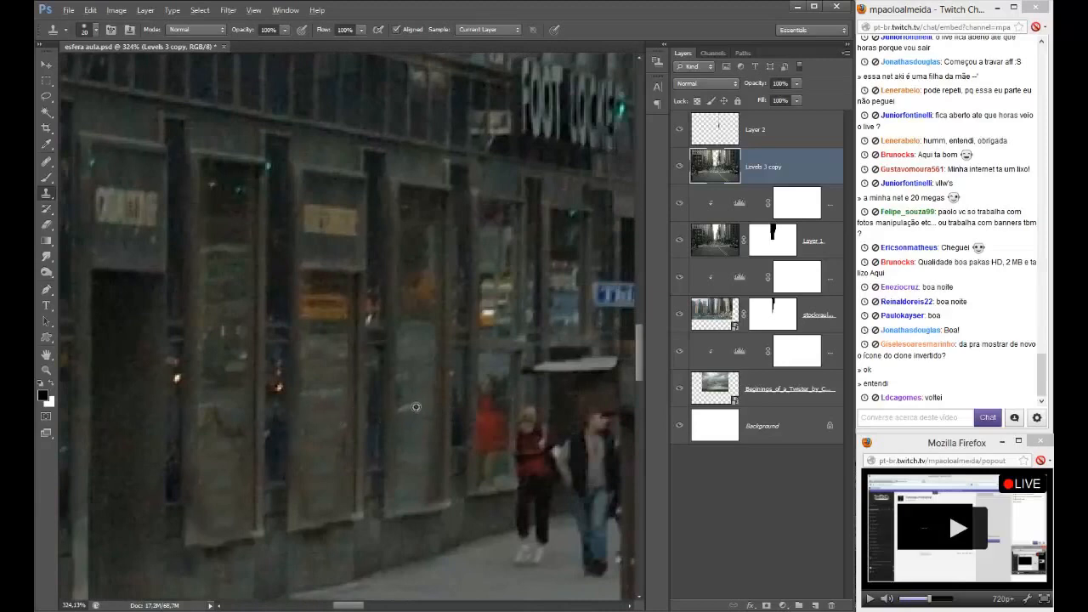
mouse_move(493, 389)
left_mouse_down()
mouse_move(498, 413)
mouse_move(480, 448)
mouse_move(495, 412)
left_mouse_up()
left_click(493, 467)
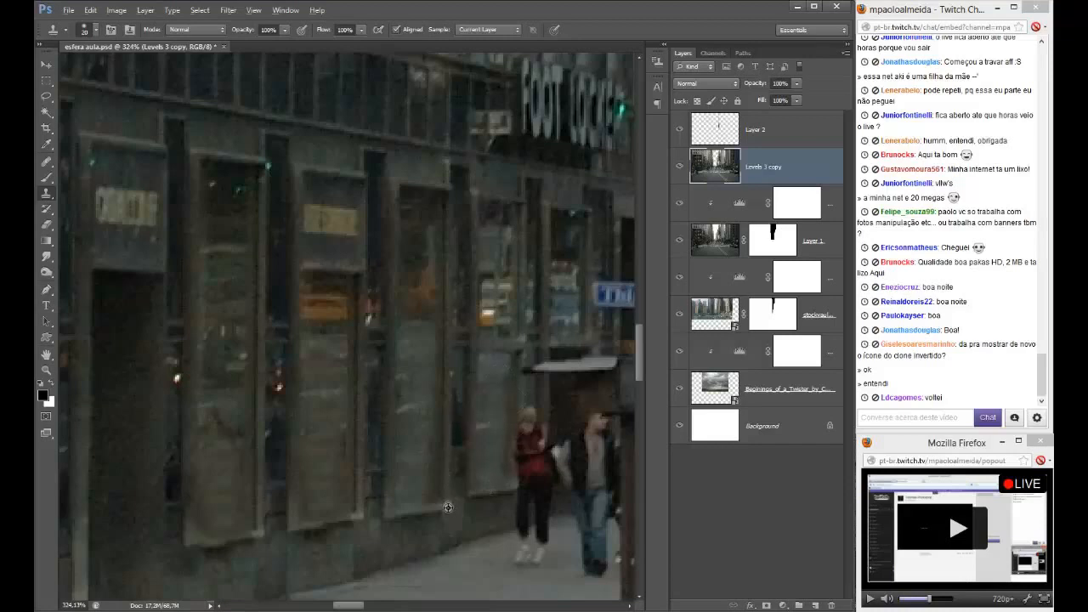
- Clone storefront wall and sidewalk over the pedestrian in the red top, from head to shoes
mouse_move(515, 488)
left_mouse_down()
mouse_move(514, 404)
mouse_move(530, 416)
mouse_move(540, 495)
left_mouse_up()
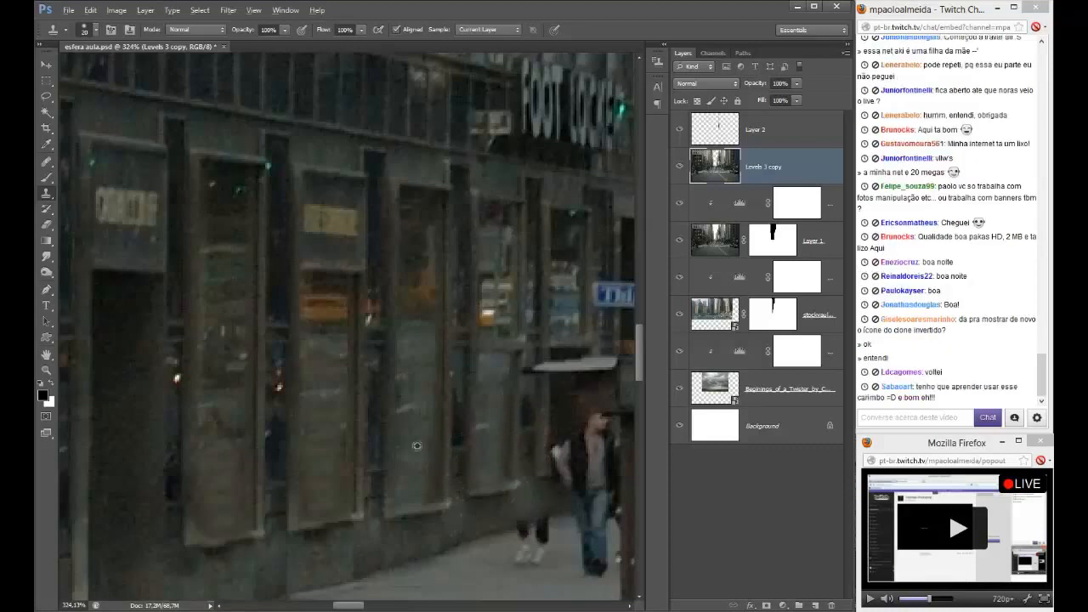
left_click(440, 464, "alt")
mouse_move(523, 557)
left_mouse_down()
mouse_move(535, 540)
mouse_move(501, 534)
left_mouse_up()
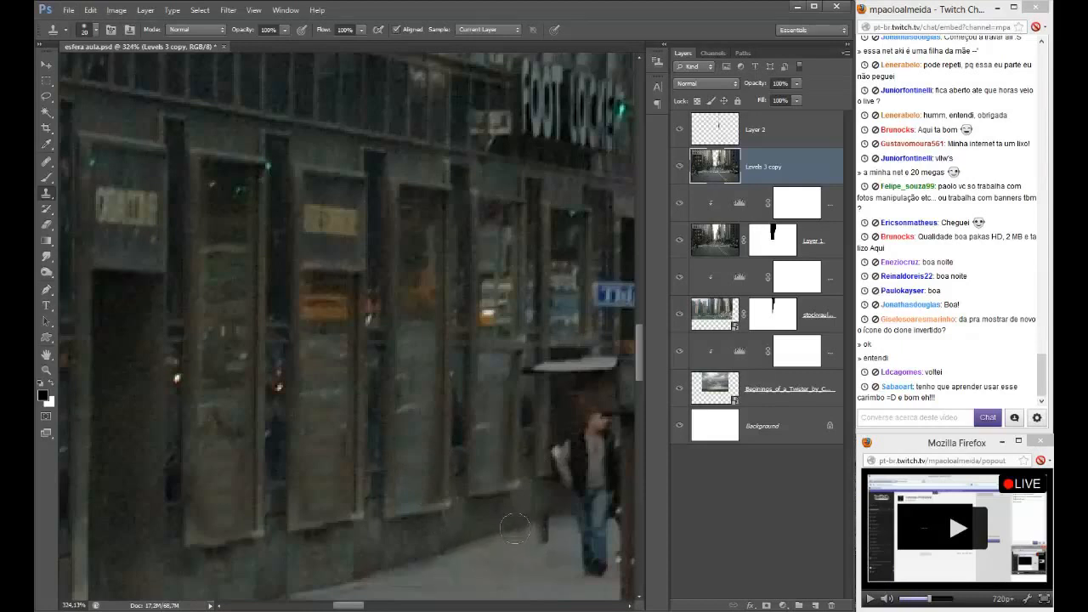
- Clone sidewalk and storefront wall over the man in jeans beside the brick kiosk under the Third Ave sign
left_click_drag(563, 524, 433, 480)
left_click(464, 532)
left_click_drag(465, 532, 459, 482)
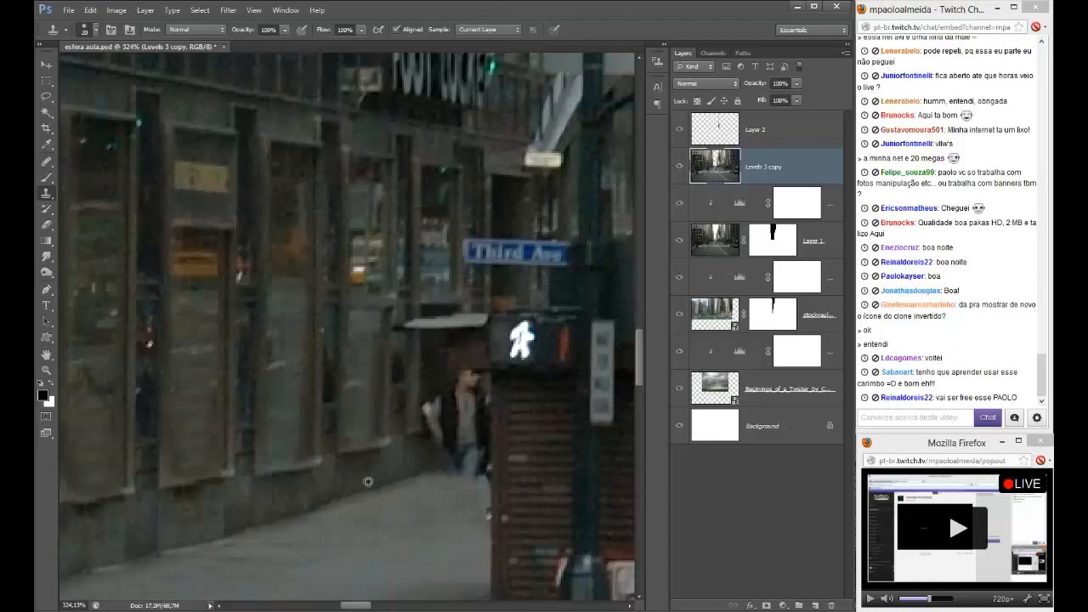
mouse_move(387, 481)
left_mouse_down()
mouse_move(441, 469)
mouse_move(431, 447)
mouse_move(451, 418)
mouse_move(431, 407)
mouse_move(460, 371)
mouse_move(471, 391)
mouse_move(469, 364)
mouse_move(455, 360)
mouse_move(467, 420)
mouse_move(455, 442)
mouse_move(475, 436)
mouse_move(454, 466)
mouse_move(474, 480)
mouse_move(471, 507)
mouse_move(476, 467)
left_mouse_up()
left_click(404, 481, "alt")
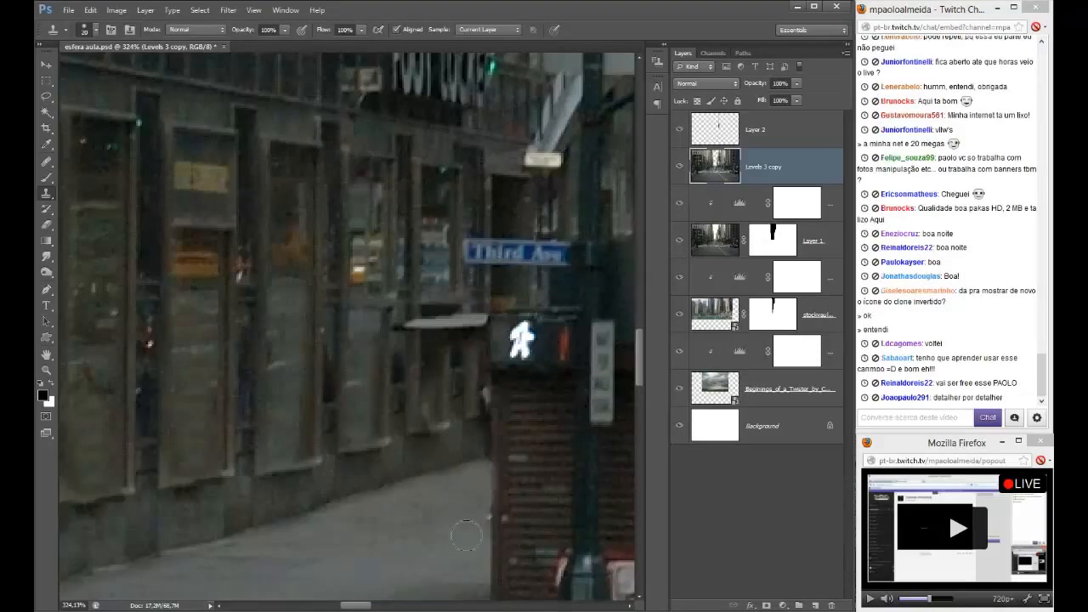
- Check the pedestrian removals on the Casual Corner side of the street by hiding and showing the Levels 3 copy layer
key("ctrl+0")
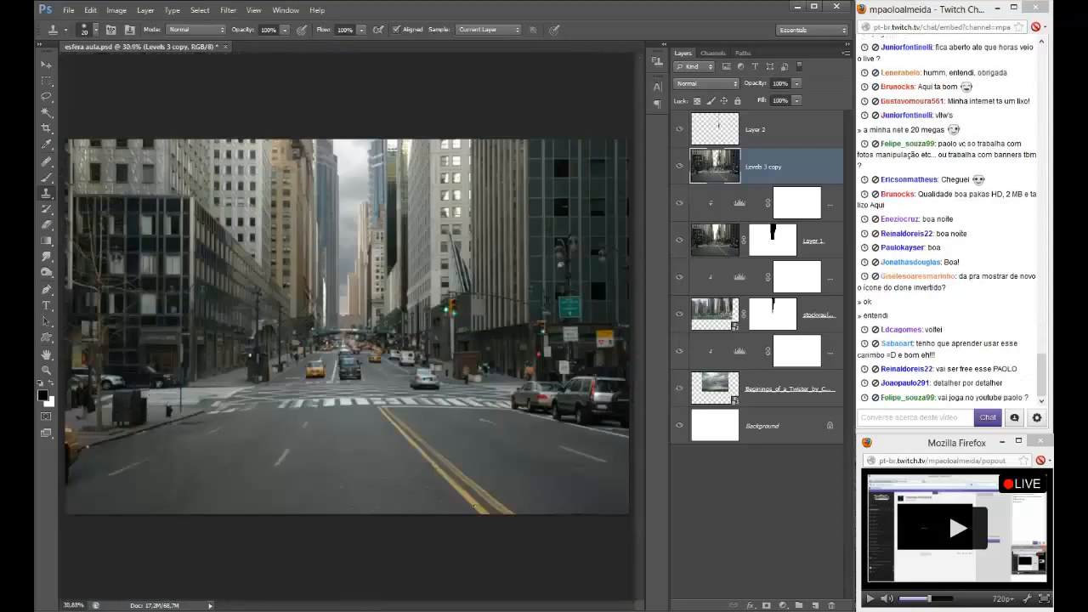
scroll(176, 382, "up", 3)
scroll(152, 367, "up", 2)
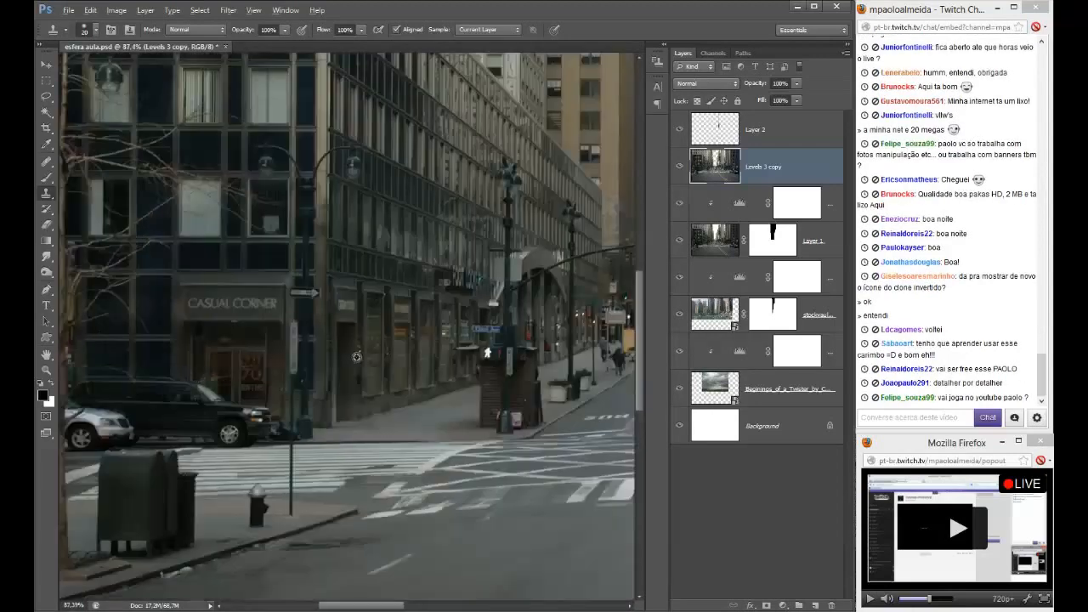
left_click(679, 167)
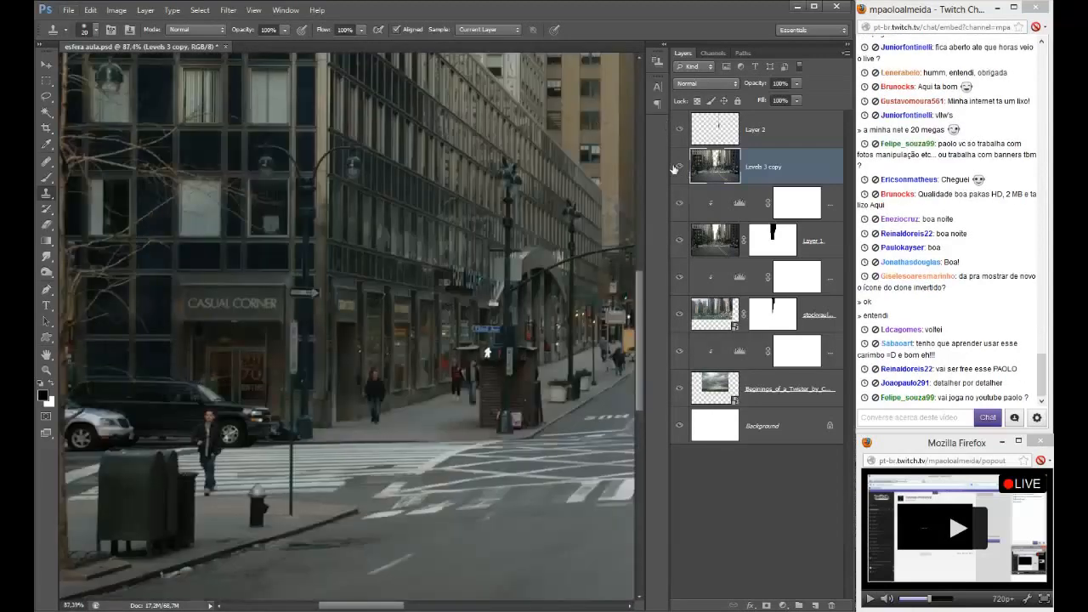
left_click(679, 167)
left_click(678, 167)
left_click(679, 168)
- Clone the white planters and the sidewalk over the legs and shoes of the man in the orange jacket
left_click_drag(415, 388, 121, 393)
left_click_drag(625, 425, 237, 412)
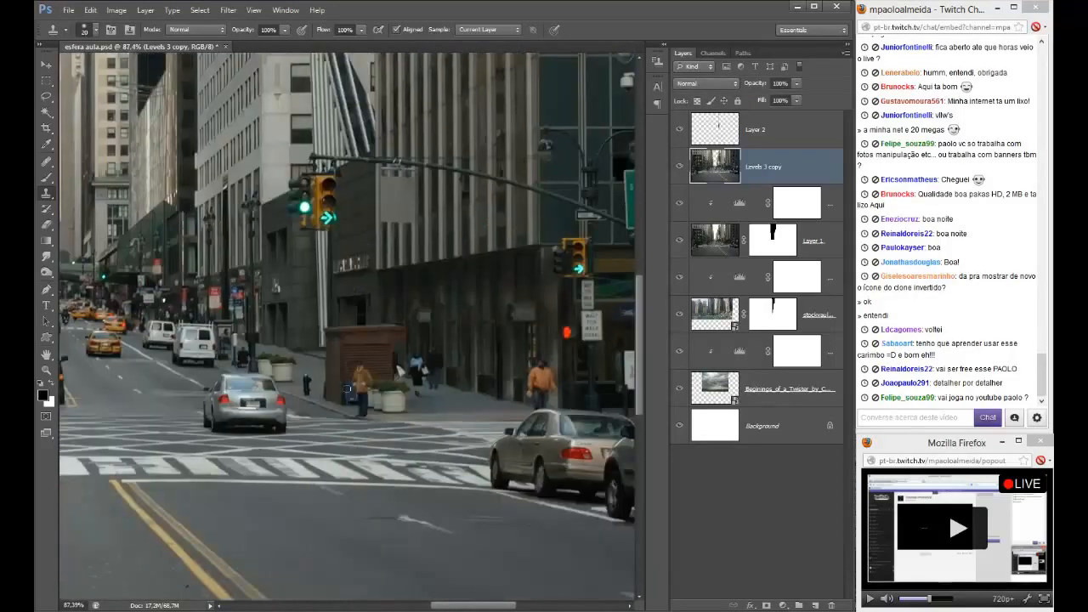
left_click_drag(344, 370, 452, 436)
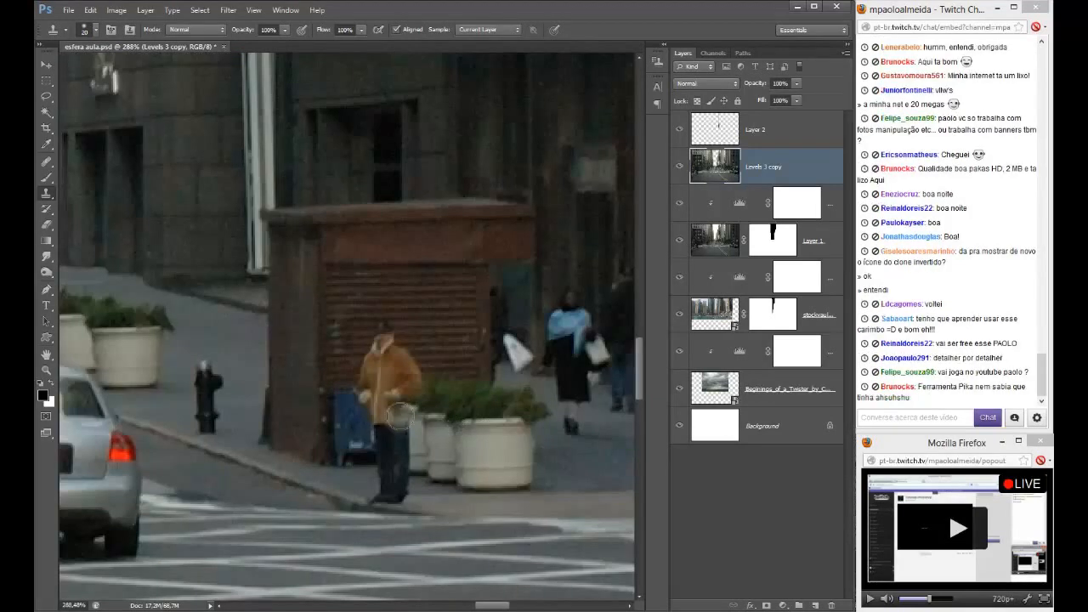
left_click_drag(400, 416, 384, 453)
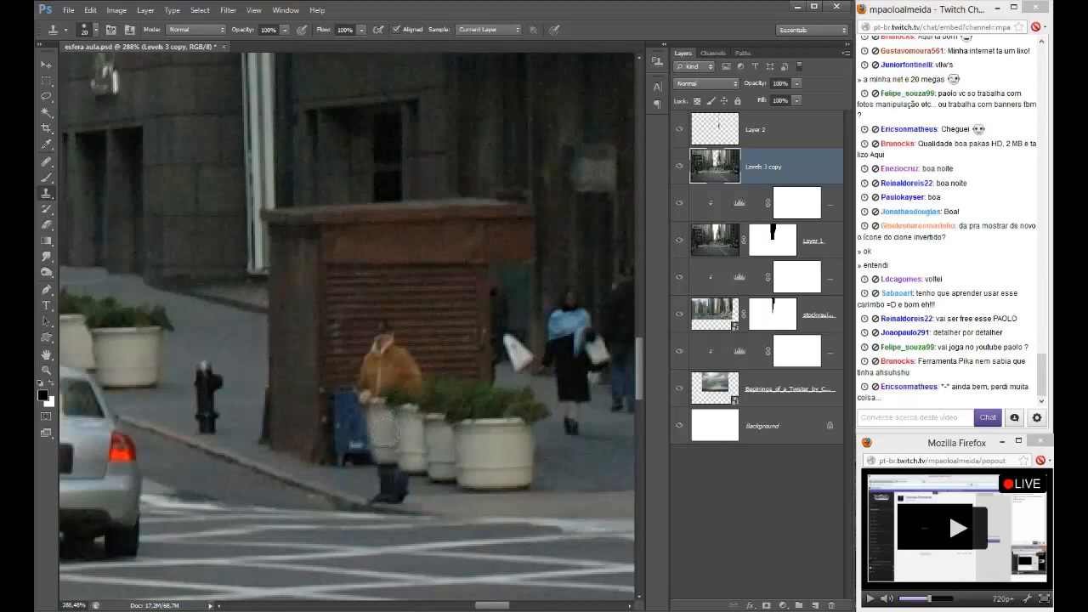
right_click(357, 492, "alt")
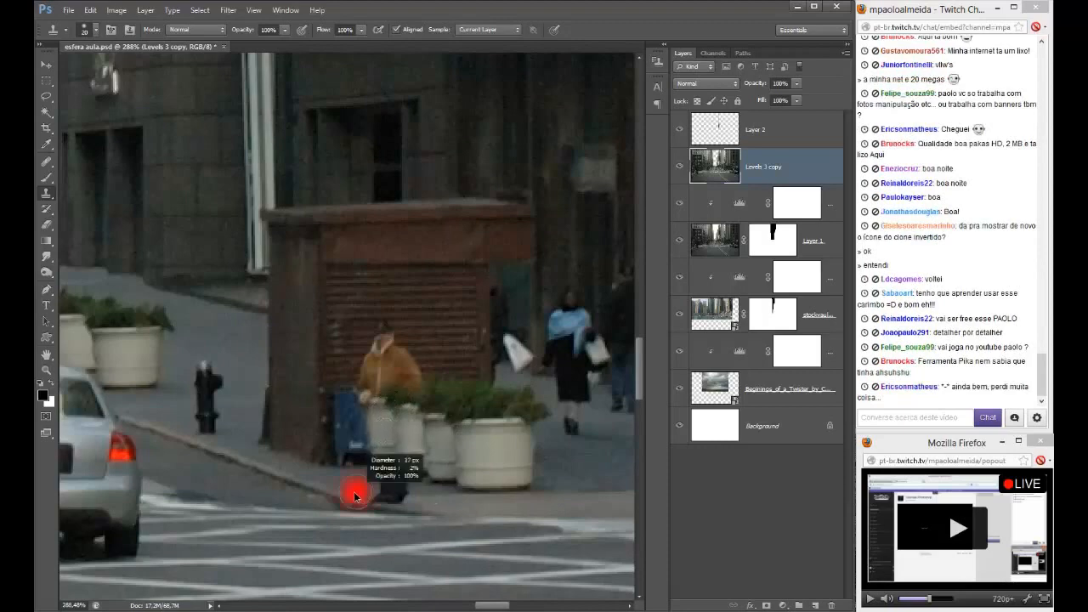
right_click(358, 488, "alt")
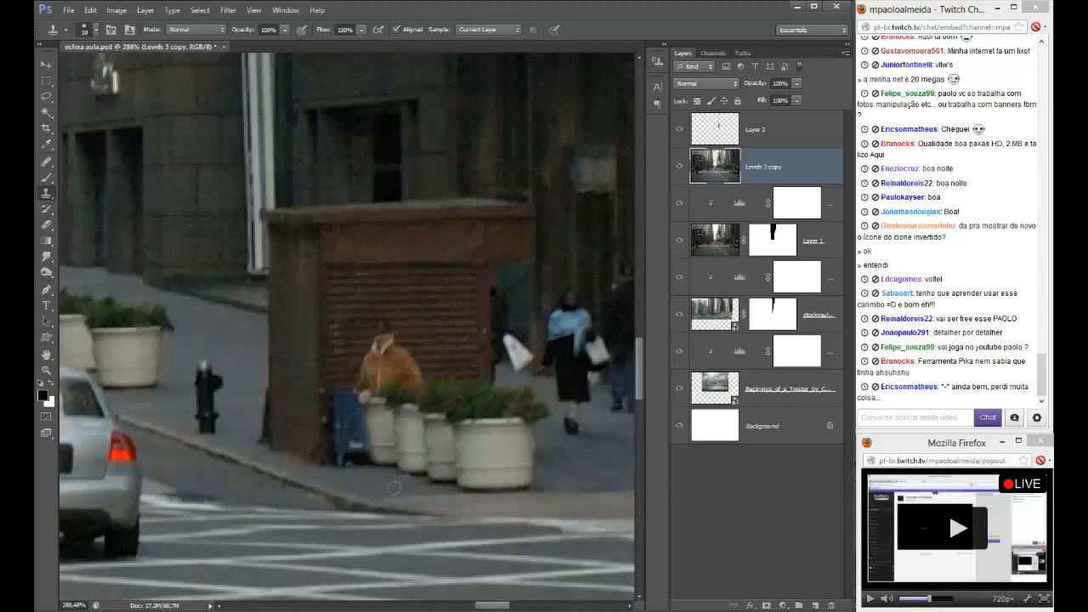
- Clone the brown kiosk's slatted panel over the head and orange jacket of the man above the planters
mouse_move(463, 347)
left_mouse_down()
mouse_move(383, 332)
mouse_move(391, 355)
mouse_move(369, 350)
mouse_move(449, 361)
mouse_move(400, 364)
mouse_move(424, 366)
mouse_move(399, 366)
mouse_move(419, 389)
mouse_move(423, 367)
mouse_move(383, 369)
left_mouse_up()
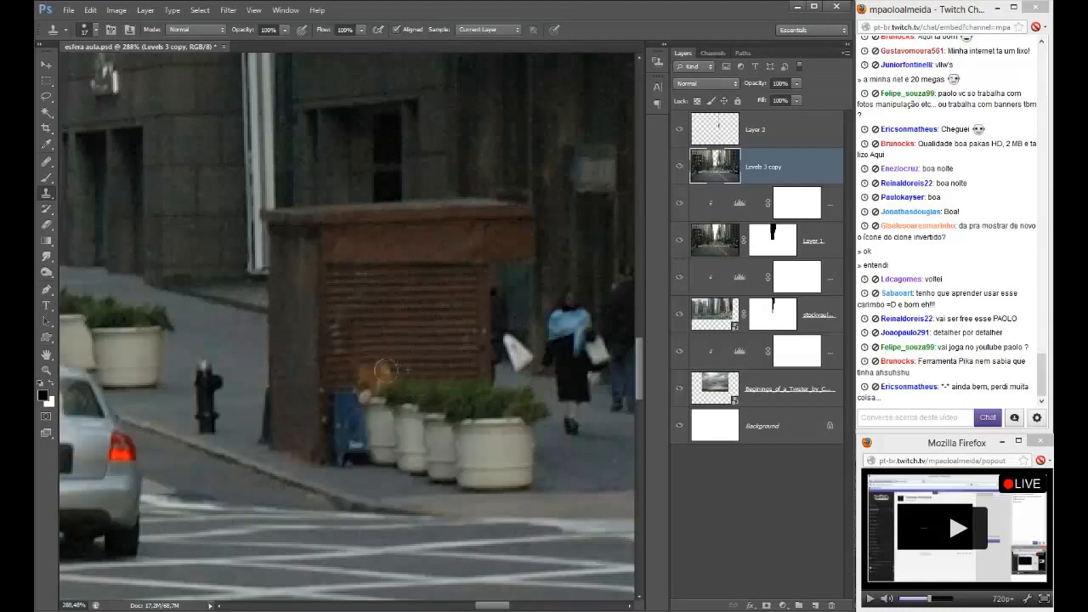
left_click(446, 361, "alt")
left_click(379, 362)
left_click(390, 375)
left_click_drag(391, 376, 379, 379)
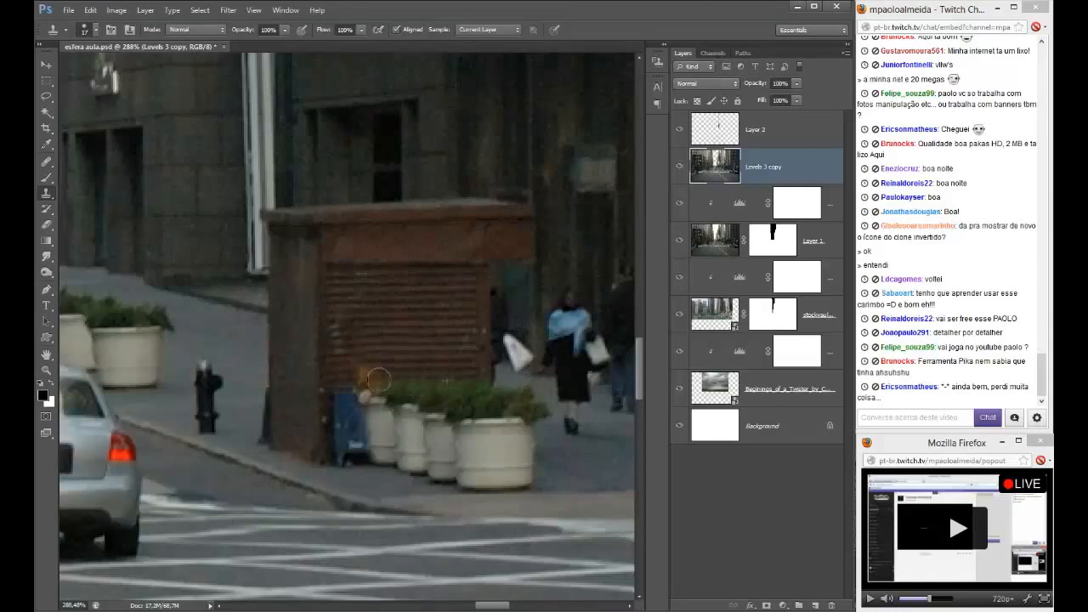
- Compare the orange-jacket man's removal with the original by repeatedly hiding and showing the Levels 3 copy layer
scroll(369, 369, "down", 3)
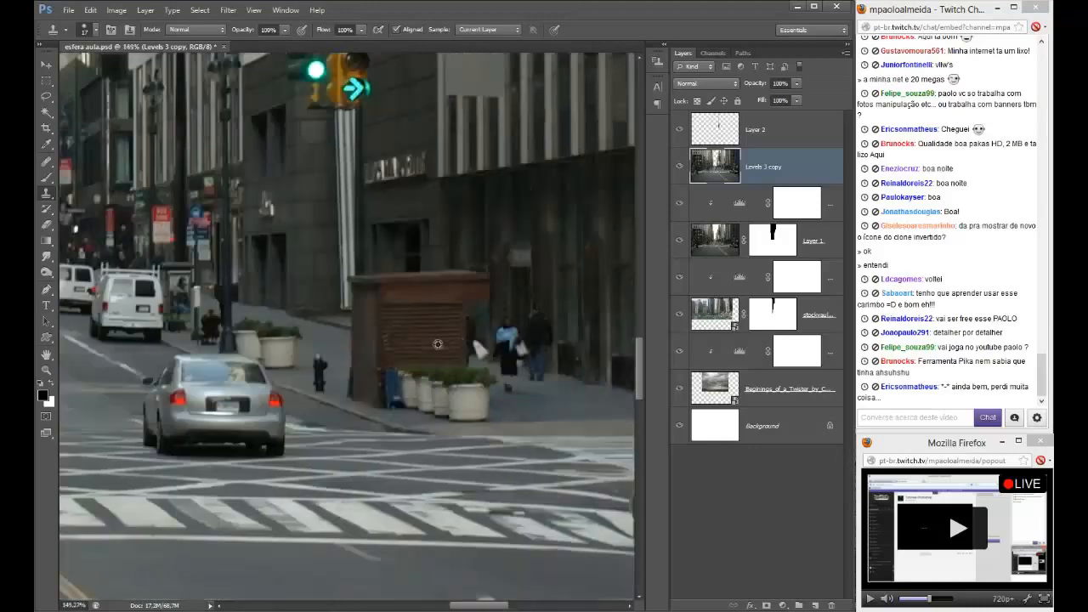
left_click(680, 169)
left_click(680, 170)
left_click(679, 169)
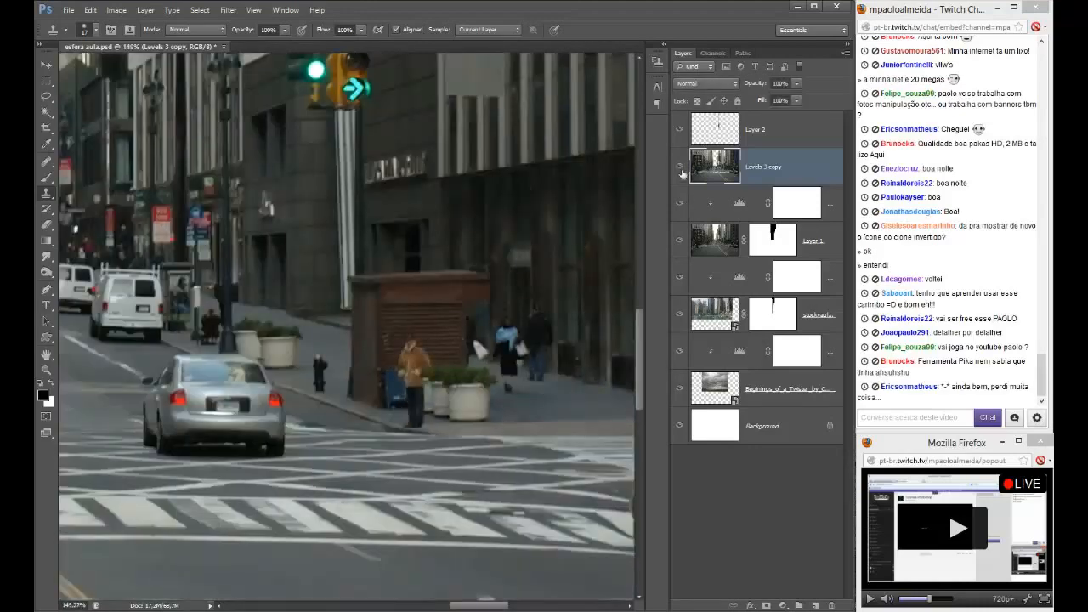
scroll(359, 387, "up", 3)
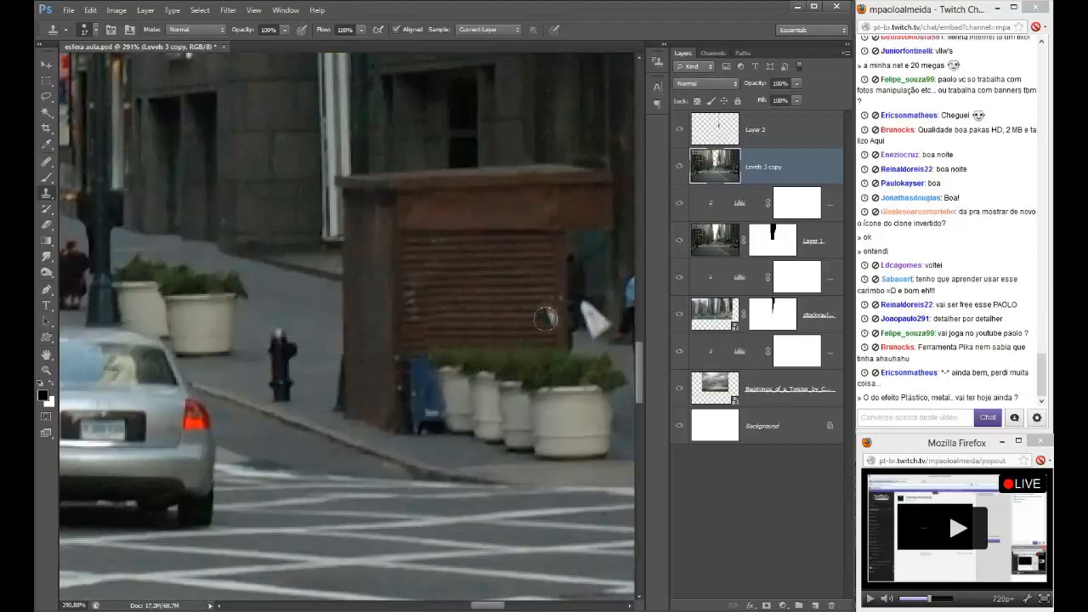
left_click(680, 167)
left_click(680, 168)
left_click(680, 167)
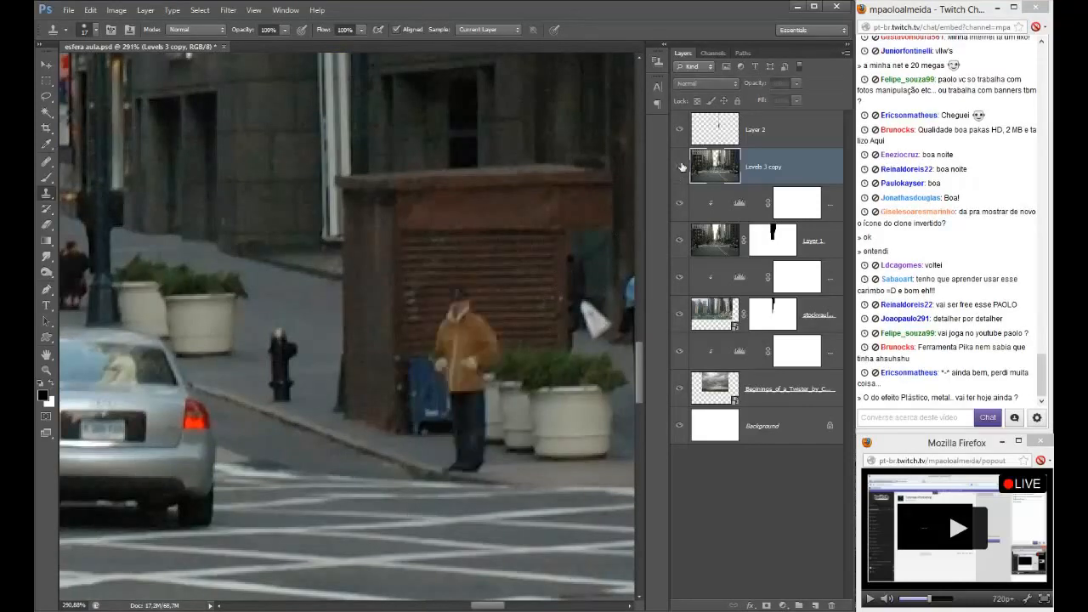
left_click(680, 167)
left_click(680, 167)
left_click(680, 170)
left_click(680, 169)
left_click(680, 170)
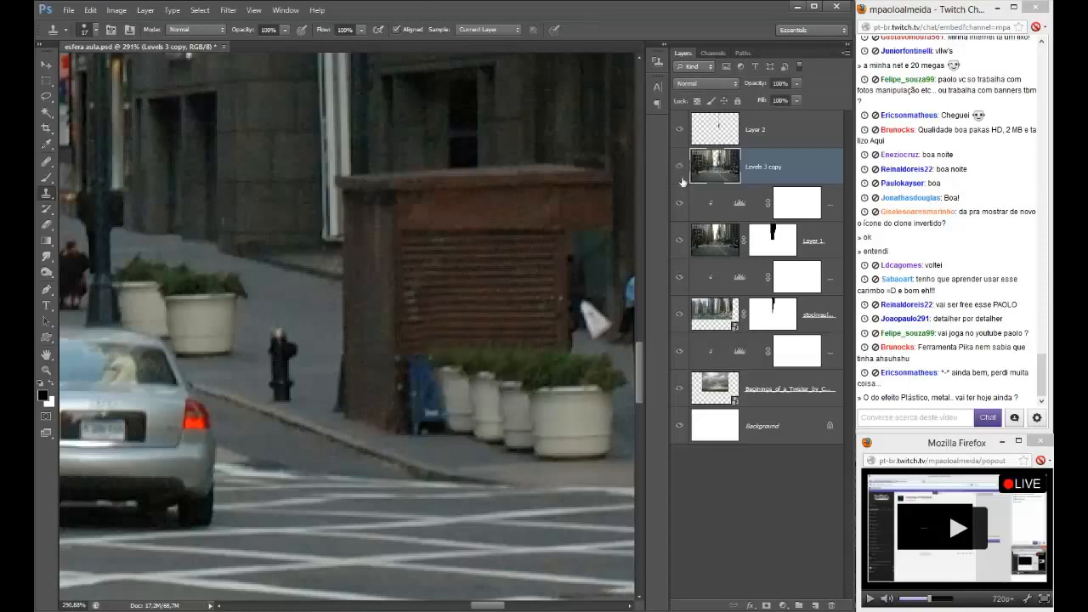
- Switch to Firefox and close the open chat conversations on the Tutoriais Photoshop Facebook group page
mouse_move(107, 604)
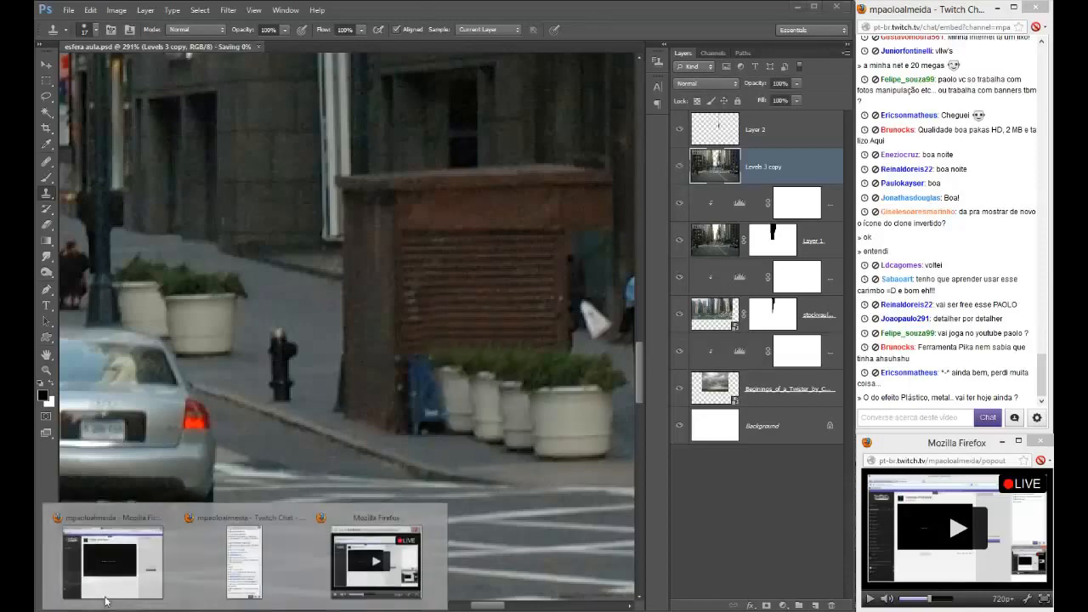
left_click(107, 561)
left_click(114, 40)
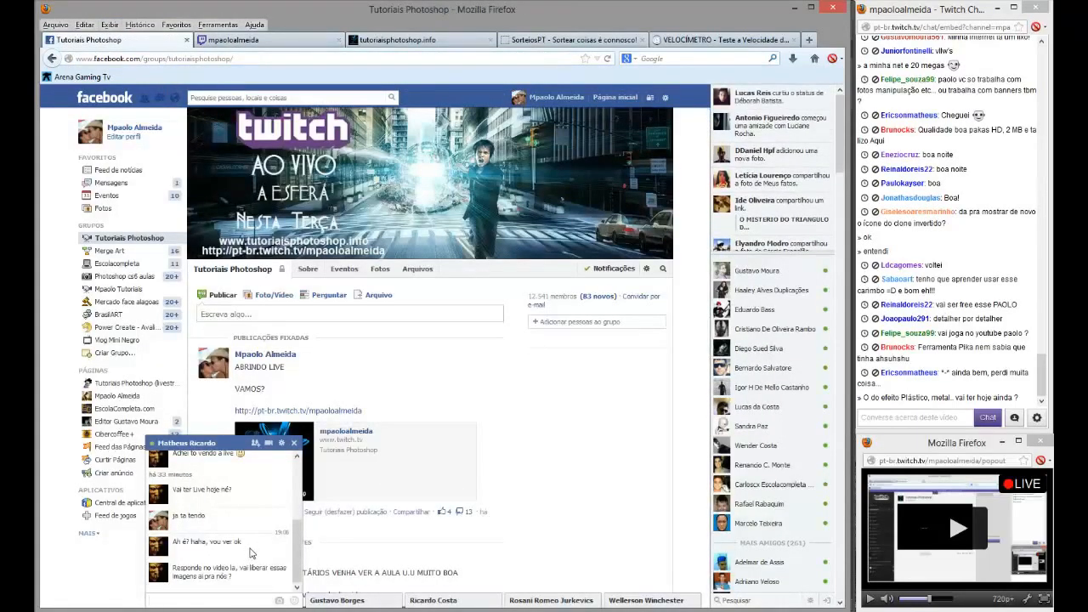
left_click(294, 442)
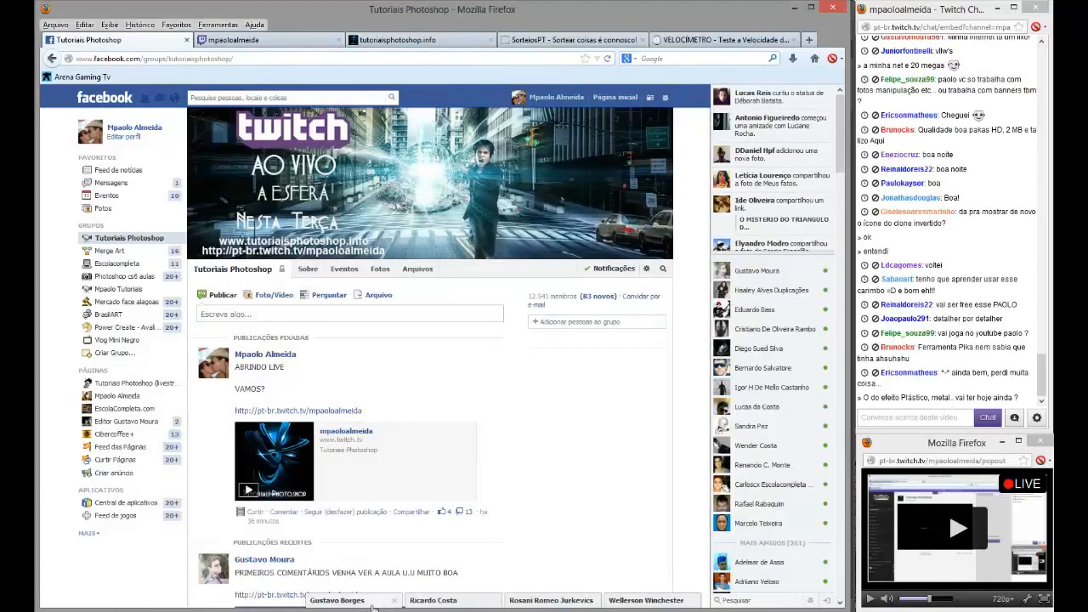
left_click(366, 602)
left_click(393, 443)
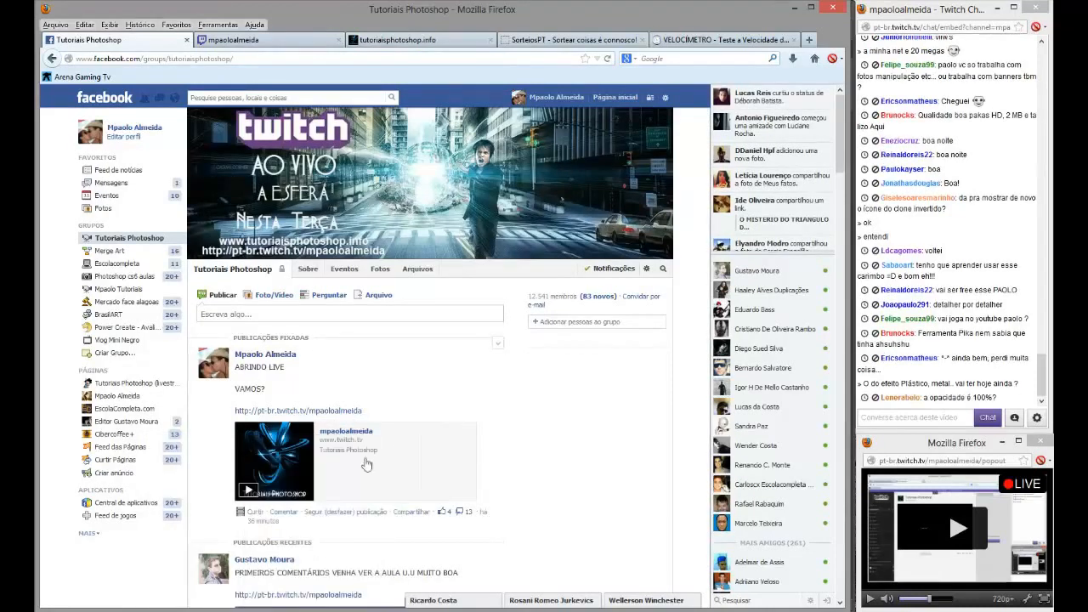
left_click(434, 600)
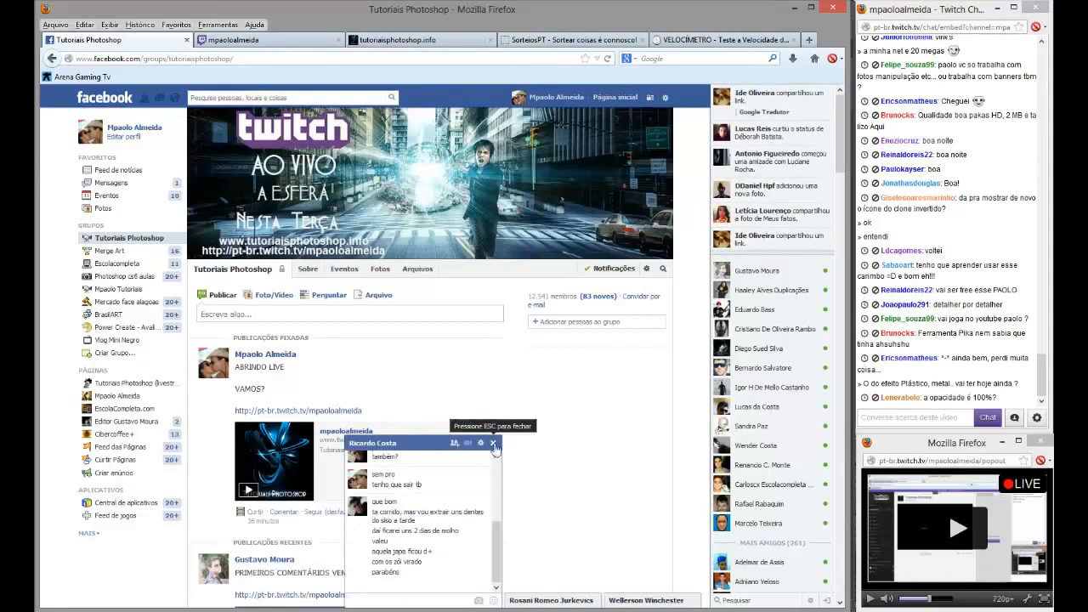
left_click(493, 442)
left_click(576, 602)
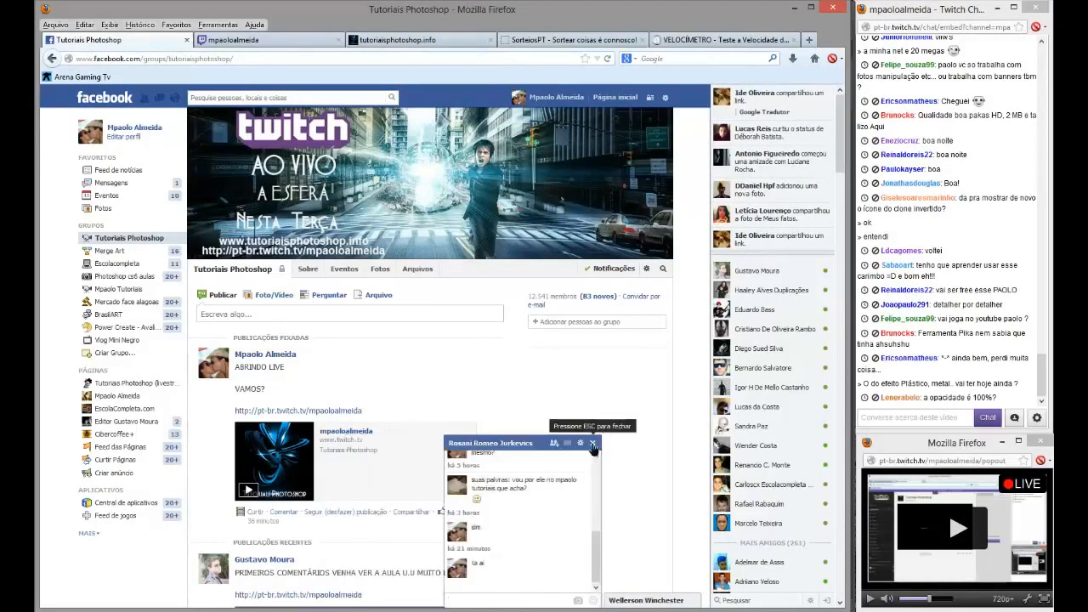
left_click(592, 444)
- Switch back to Photoshop and clone the dark building wall over the upper body of the woman in the blue shawl
key("alt+Tab")
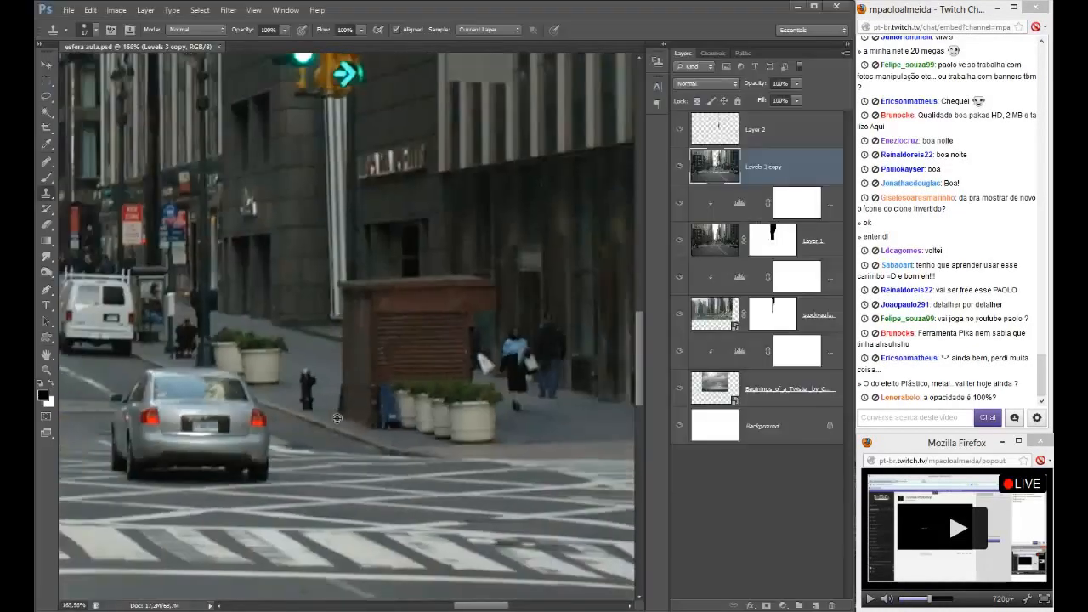
scroll(543, 337, "up", 3)
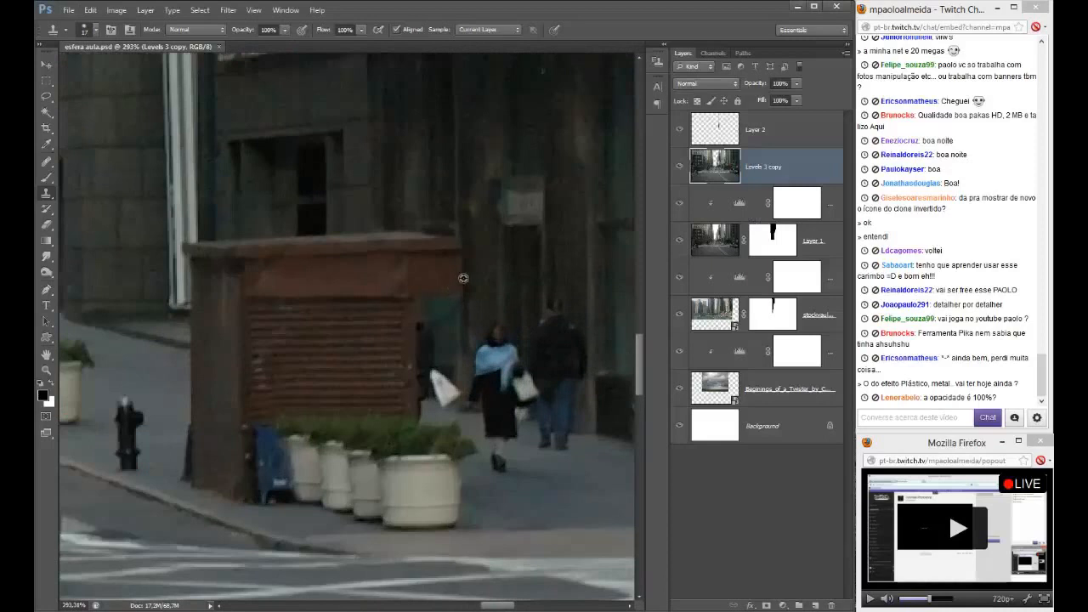
mouse_move(498, 337)
left_mouse_down()
mouse_move(480, 357)
mouse_move(508, 348)
mouse_move(515, 358)
mouse_move(495, 358)
mouse_move(487, 367)
mouse_move(498, 380)
mouse_move(484, 378)
mouse_move(473, 401)
mouse_move(502, 378)
mouse_move(488, 410)
mouse_move(521, 407)
mouse_move(533, 383)
left_mouse_up()
left_click(503, 334, "alt")
- Clone dark wall and sidewalk over the man in the black jacket and the woman's remaining skirt hem and feet
left_click(547, 276, "alt")
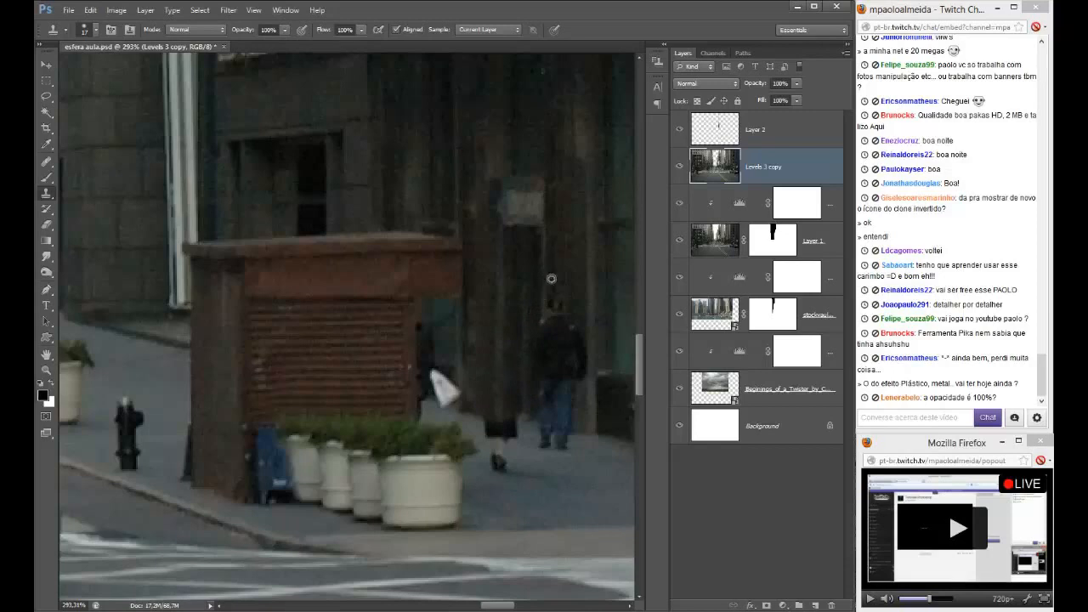
mouse_move(546, 310)
left_mouse_down()
mouse_move(563, 352)
mouse_move(548, 358)
mouse_move(579, 372)
mouse_move(556, 373)
mouse_move(553, 359)
mouse_move(562, 374)
mouse_move(543, 377)
mouse_move(573, 396)
mouse_move(541, 407)
mouse_move(552, 413)
mouse_move(550, 446)
mouse_move(535, 446)
mouse_move(566, 449)
mouse_move(587, 435)
mouse_move(546, 421)
left_mouse_up()
left_click(550, 295, "alt")
left_click(586, 434, "alt")
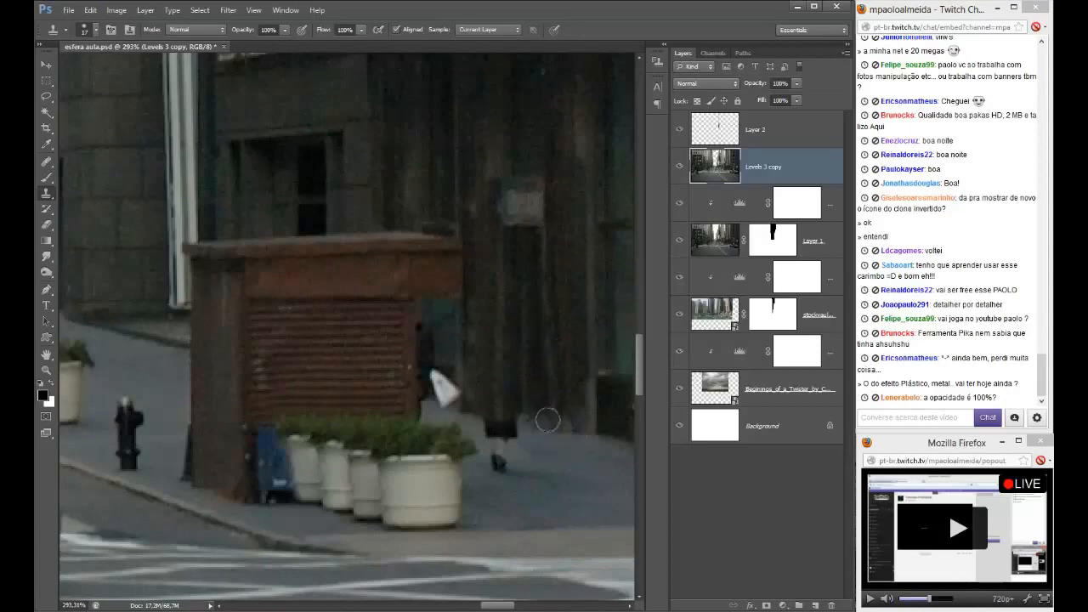
left_click(555, 485, "alt")
mouse_move(524, 474)
left_mouse_down()
mouse_move(499, 457)
mouse_move(516, 441)
mouse_move(488, 430)
mouse_move(527, 430)
left_mouse_up()
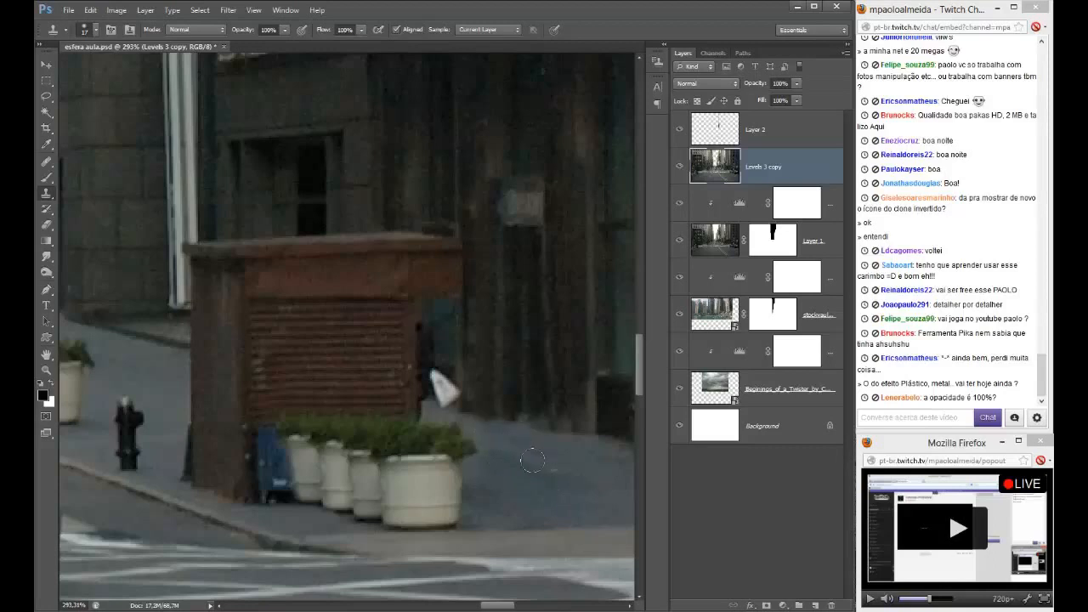
- Clone the surrounding wall and teal panel over the white bag and the dark figure beside the brown kiosk
scroll(526, 462, "down", 4)
scroll(476, 396, "up", 3)
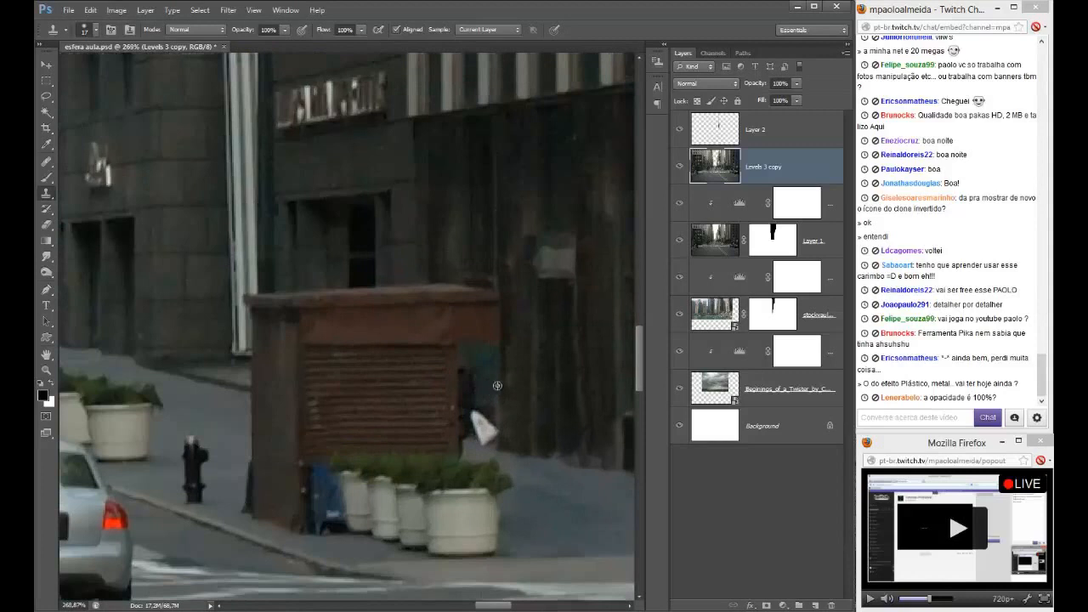
left_click(498, 386, "alt")
mouse_move(490, 434)
left_mouse_down()
mouse_move(481, 420)
mouse_move(480, 442)
left_mouse_up()
left_click(476, 381, "alt")
mouse_move(474, 377)
left_mouse_down()
mouse_move(468, 396)
mouse_move(468, 366)
mouse_move(475, 418)
left_mouse_up()
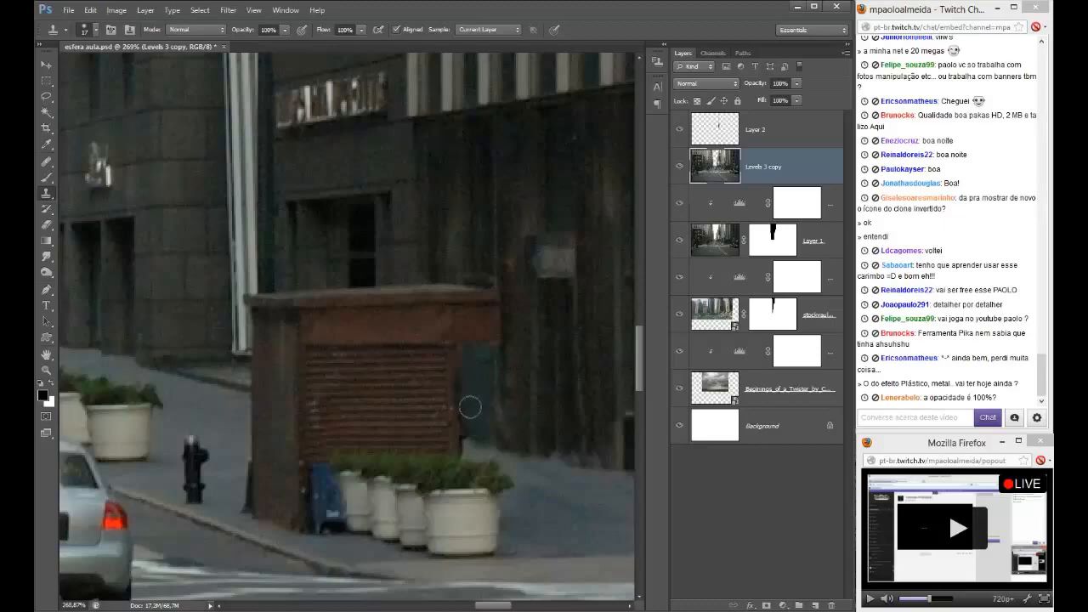
- Clone dark wall texture over the teal panel beside the brown kiosk
scroll(497, 361, "down", 5)
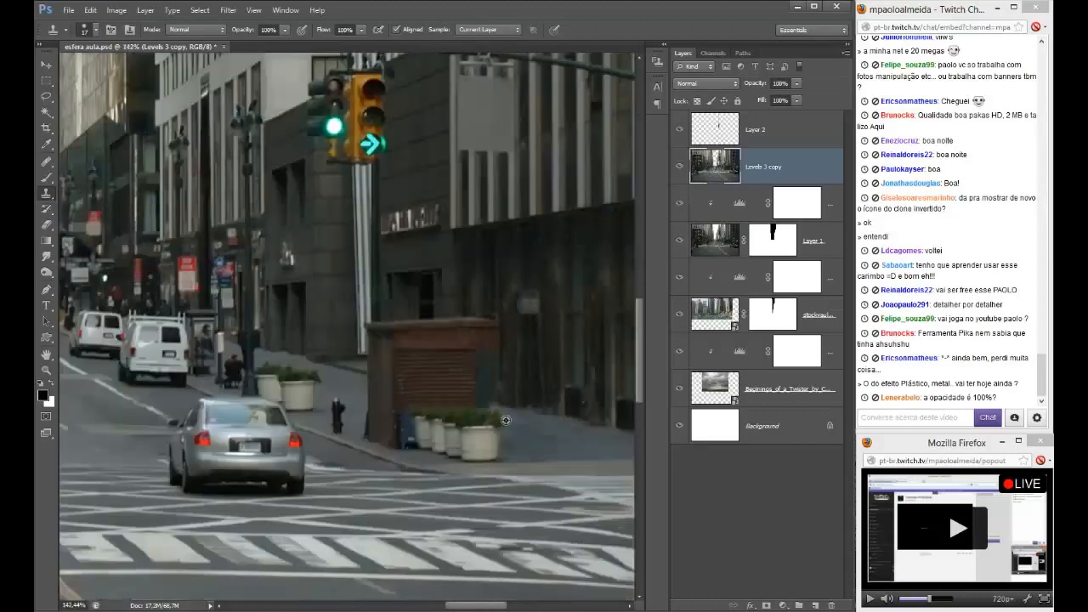
scroll(501, 374, "down", 1)
scroll(514, 383, "up", 2)
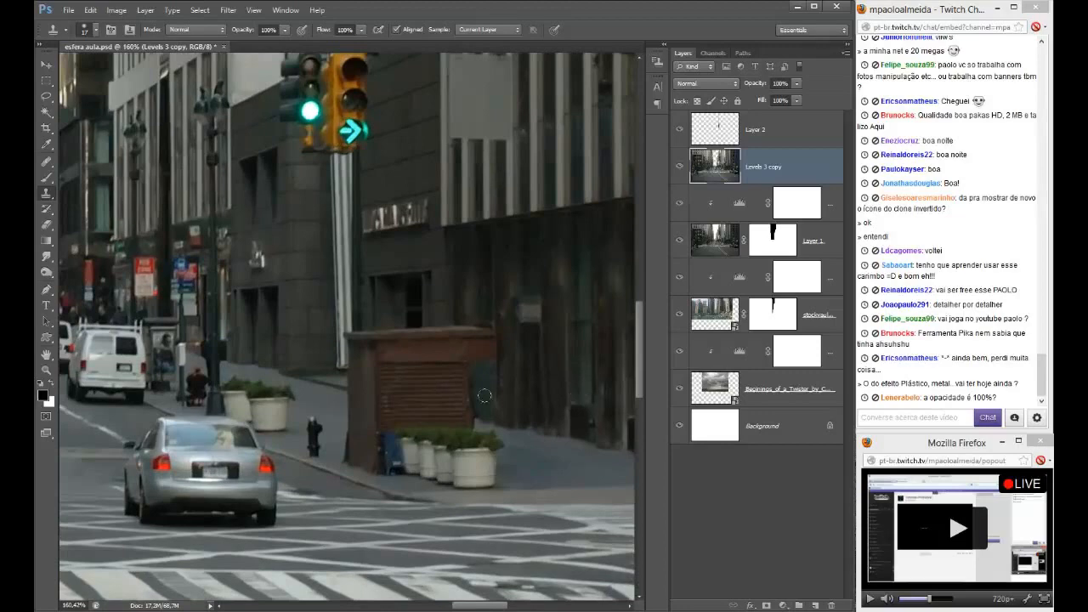
mouse_move(484, 395)
left_mouse_down()
mouse_move(482, 374)
mouse_move(482, 409)
mouse_move(479, 376)
left_mouse_up()
scroll(479, 376, "down", 3)
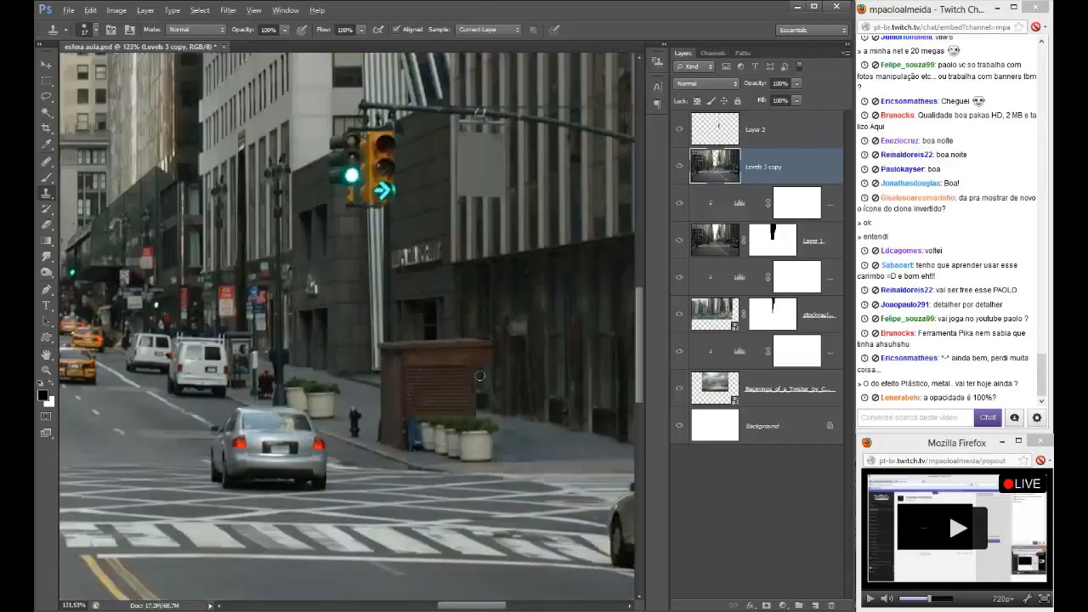
- Check the cleaned sidewalks around both kiosks against the original by hiding and showing the Levels 3 copy layer
key("ctrl+0")
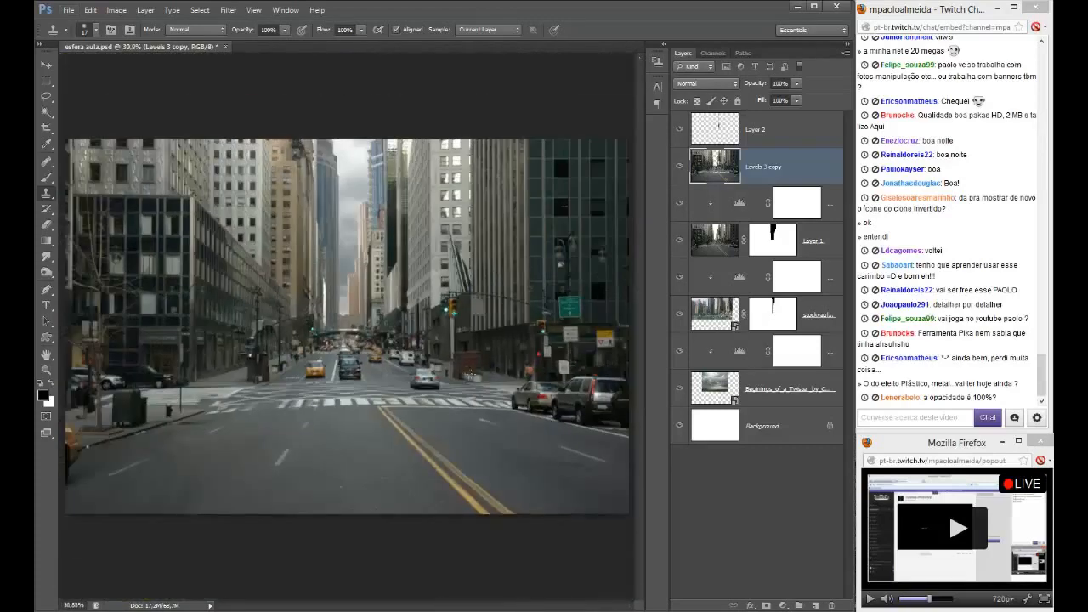
scroll(456, 408, "up", 5)
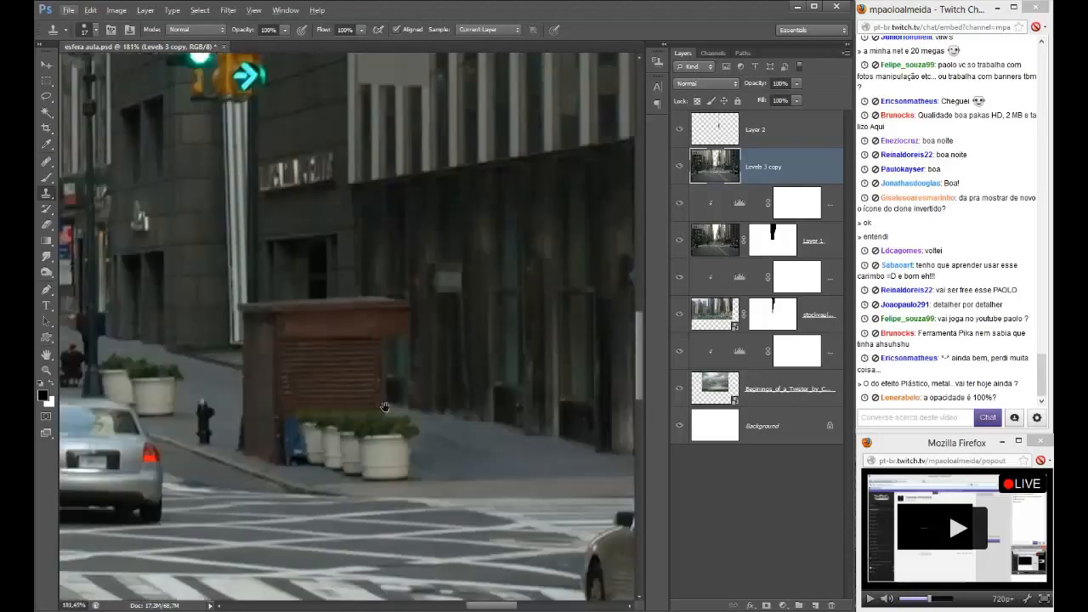
left_click(678, 167)
left_click(678, 166)
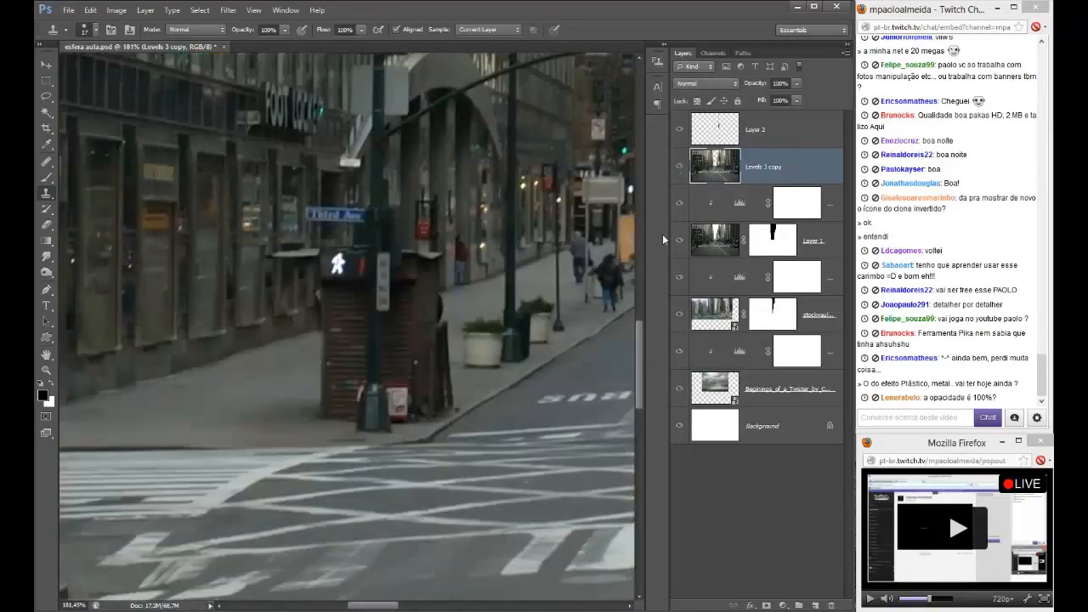
left_click(679, 167)
left_click(679, 167)
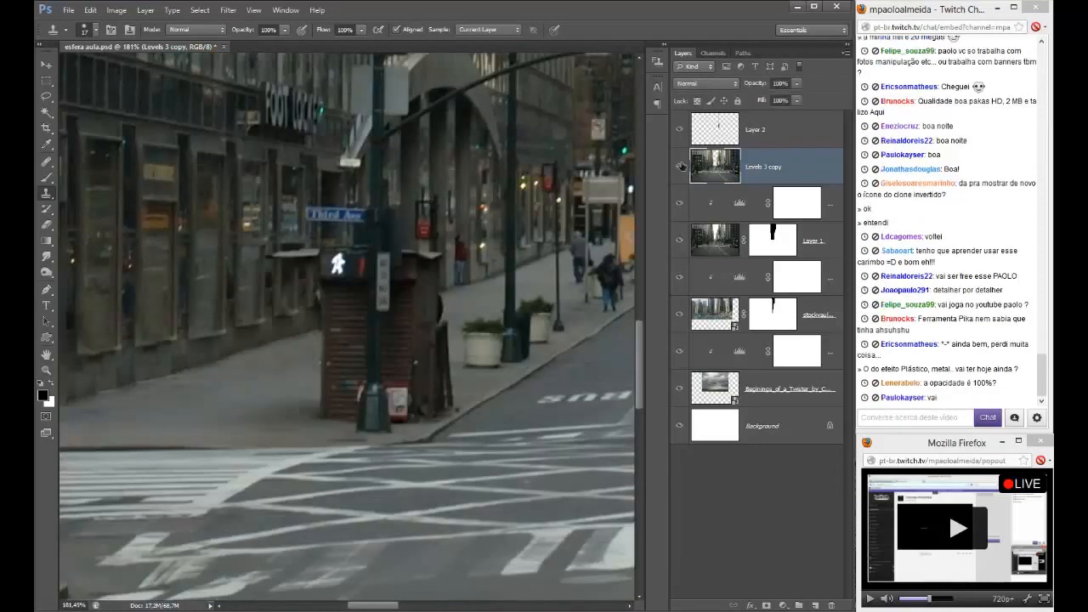
- Compare the retouched corner around the brown kiosk with the original by toggling the Levels 3 copy layer's visibility
left_click(679, 167)
left_click(679, 167)
left_click(679, 166)
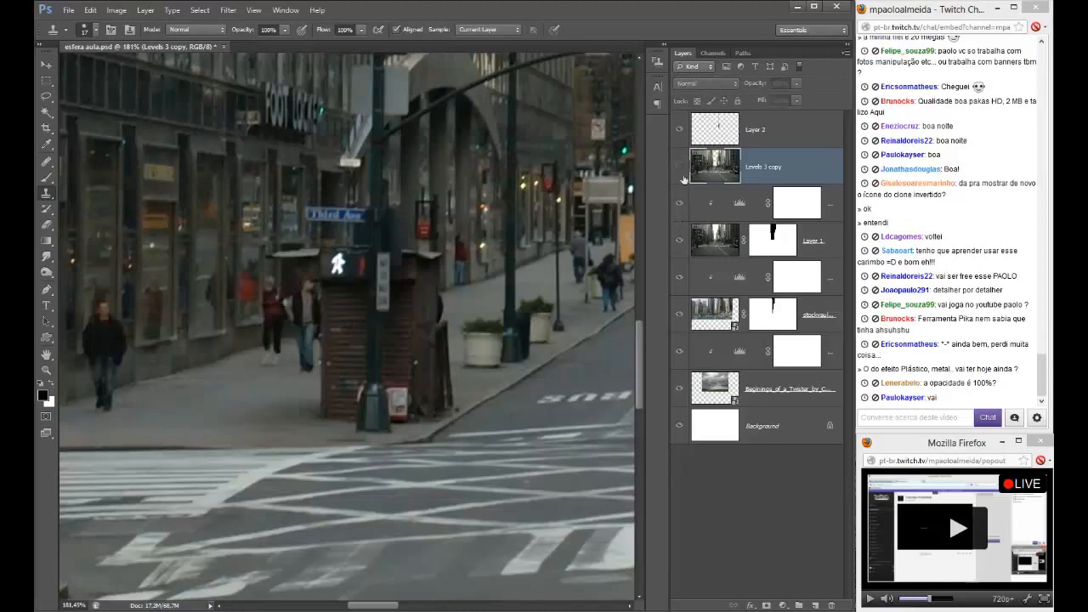
left_click(679, 167)
- Clone building wall and sidewalk over the pedestrian in the red top and jeans behind the brown kiosk
scroll(470, 206, "up", 3)
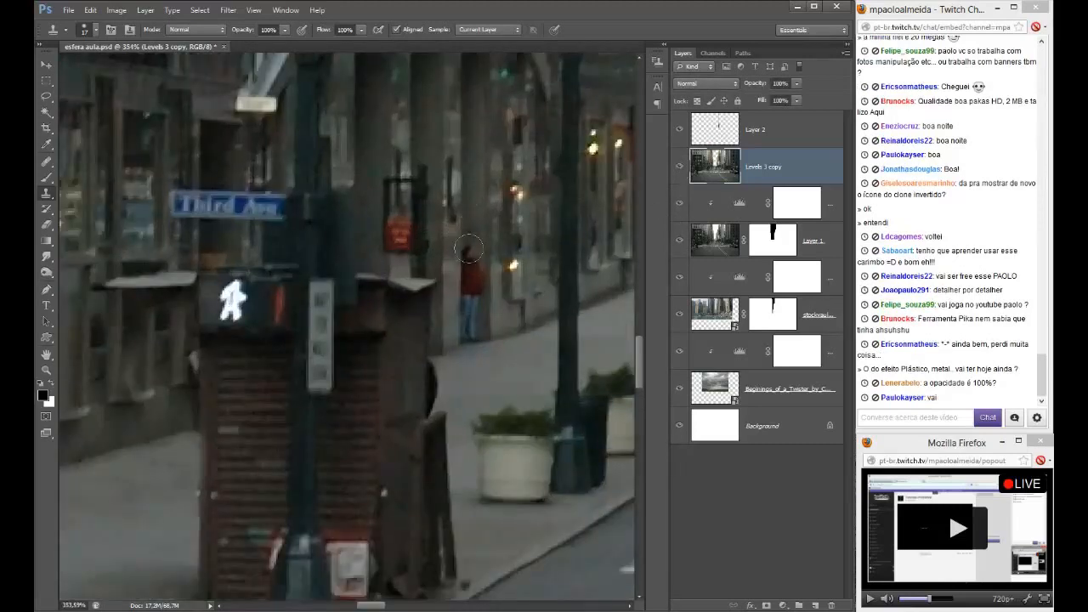
left_click(469, 248)
left_click_drag(469, 248, 470, 323)
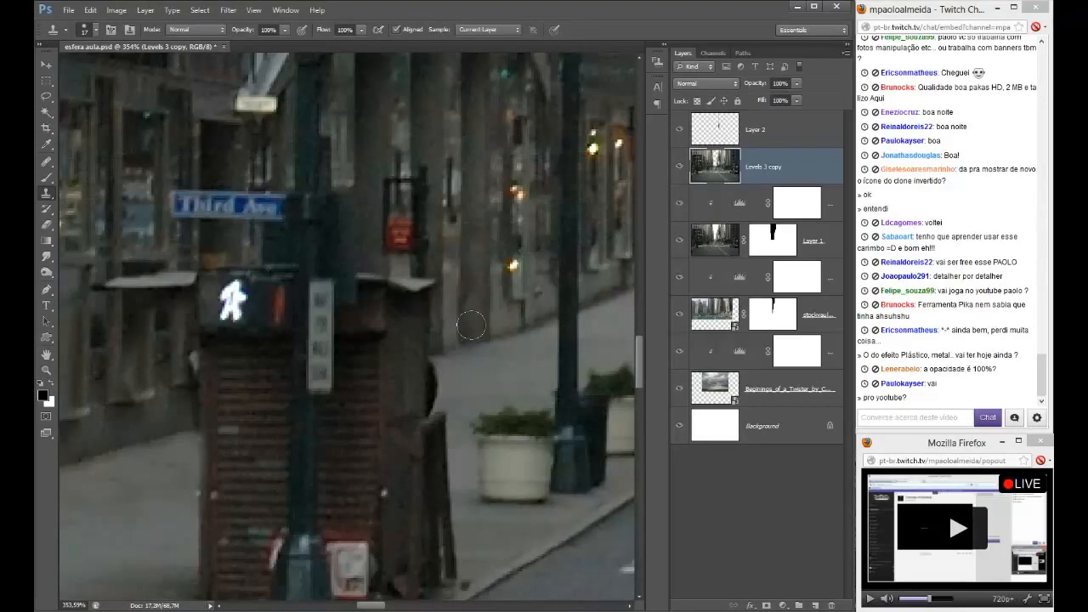
- Clone a white planter and sidewalk over the dark-clothed pedestrian by the curb, beside the grey two-legged sign
mouse_move(470, 324)
left_mouse_down()
mouse_move(532, 359)
mouse_move(493, 388)
mouse_move(369, 347)
mouse_move(252, 260)
mouse_move(267, 281)
left_mouse_up()
left_click_drag(266, 386, 273, 386)
left_click_drag(177, 470, 168, 470)
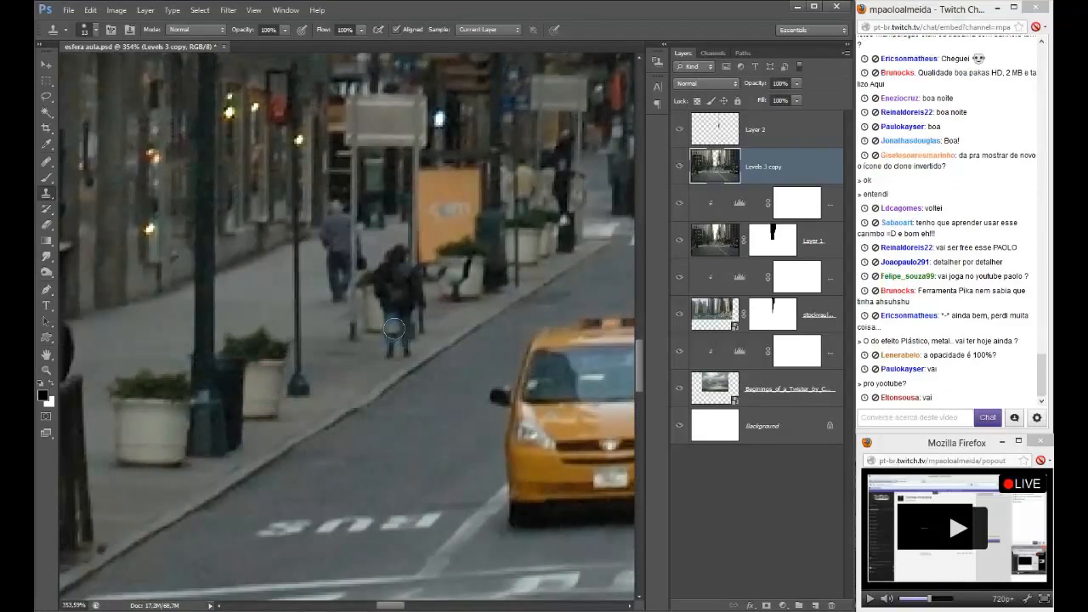
mouse_move(394, 326)
left_mouse_down()
mouse_move(393, 294)
mouse_move(379, 280)
mouse_move(395, 275)
mouse_move(397, 252)
mouse_move(377, 268)
mouse_move(372, 315)
left_mouse_up()
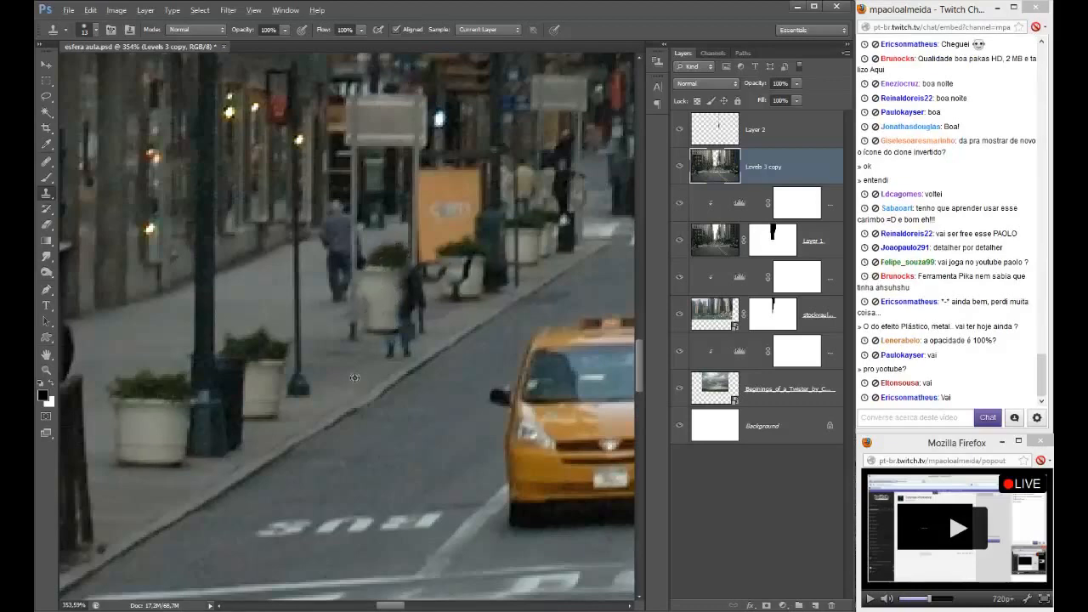
mouse_move(386, 356)
left_mouse_down()
mouse_move(401, 348)
mouse_move(382, 350)
left_mouse_up()
left_click(409, 325)
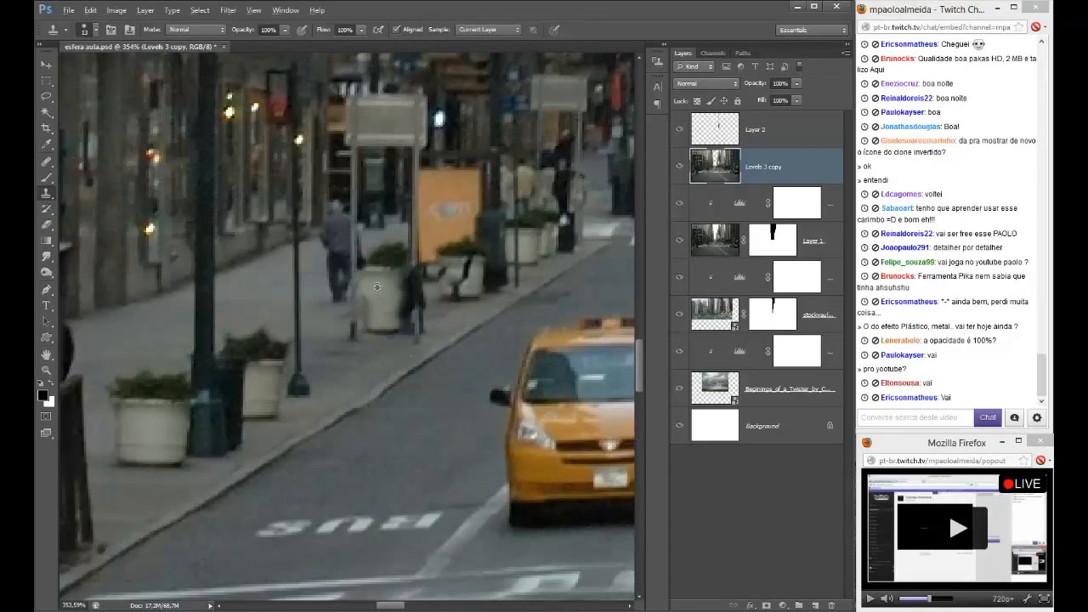
- Rebuild the planter's edge and the sign's leg by cloning them over the pedestrian's remaining dark parts
right_click(377, 286, "alt")
right_click(299, 334, "alt")
mouse_move(419, 289)
left_mouse_down()
mouse_move(418, 275)
mouse_move(409, 321)
left_mouse_up()
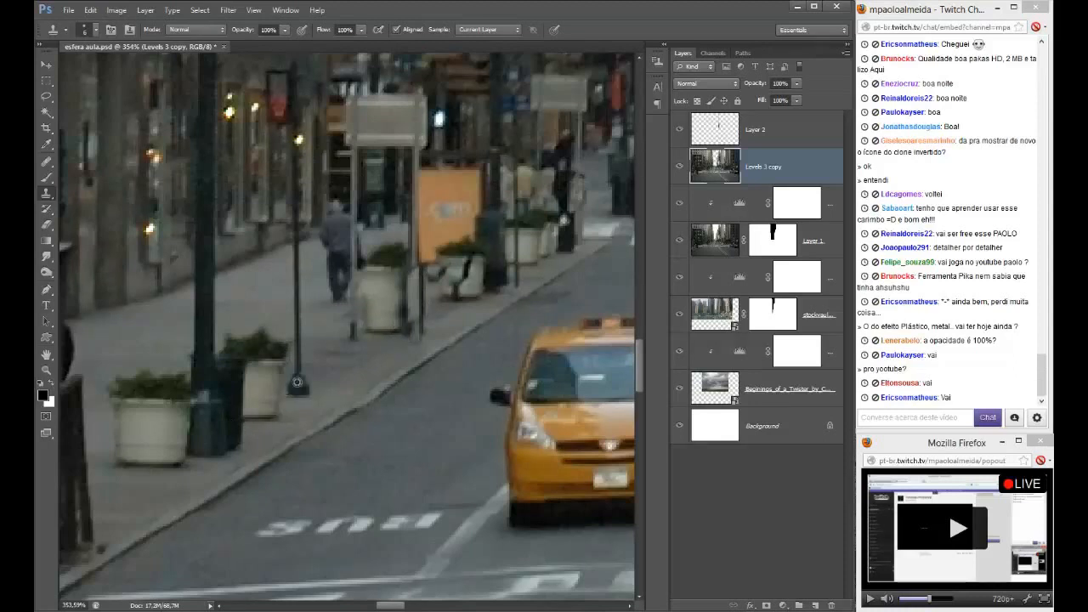
left_click_drag(296, 379, 302, 379)
left_click_drag(410, 328, 410, 277)
left_click(389, 304, "alt")
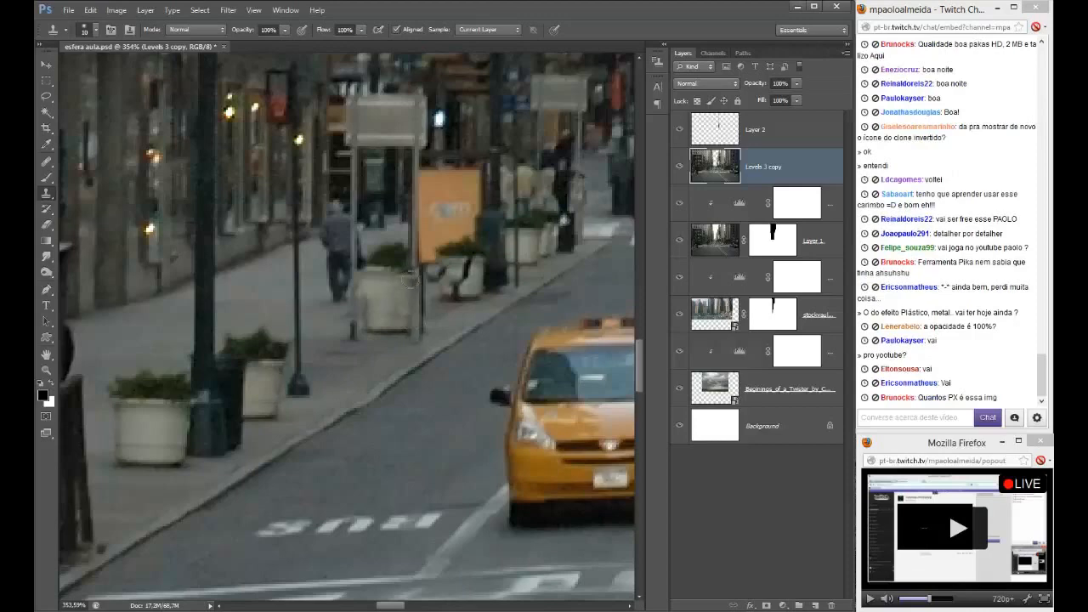
- Compare the sidewalk beside the yellow taxi with the original by hiding and showing the Levels 3 copy layer
scroll(393, 286, "down", 3)
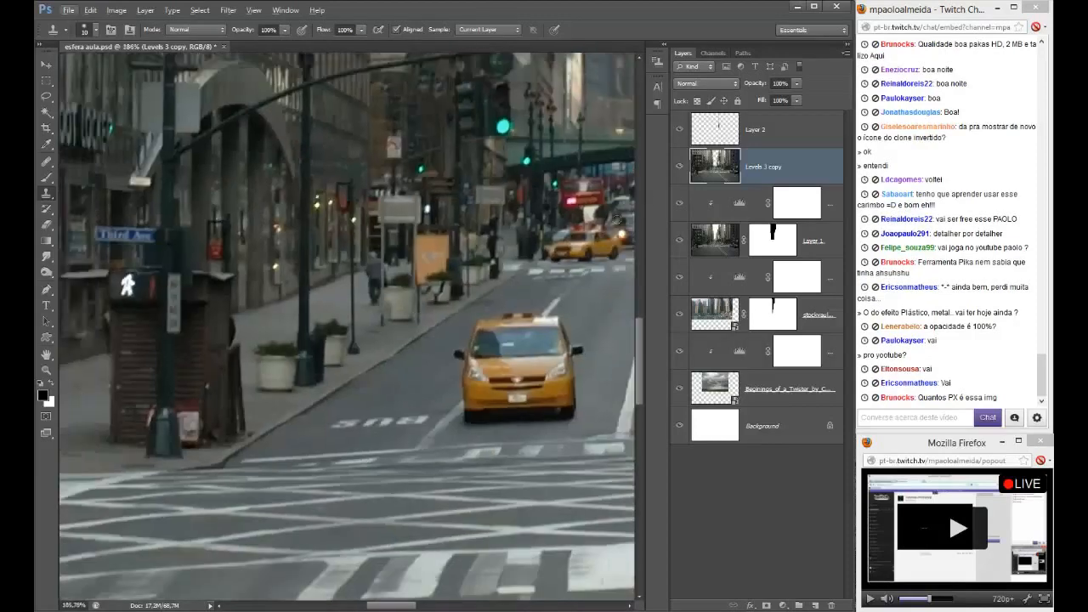
left_click(683, 167)
left_click(683, 167)
left_click(683, 167)
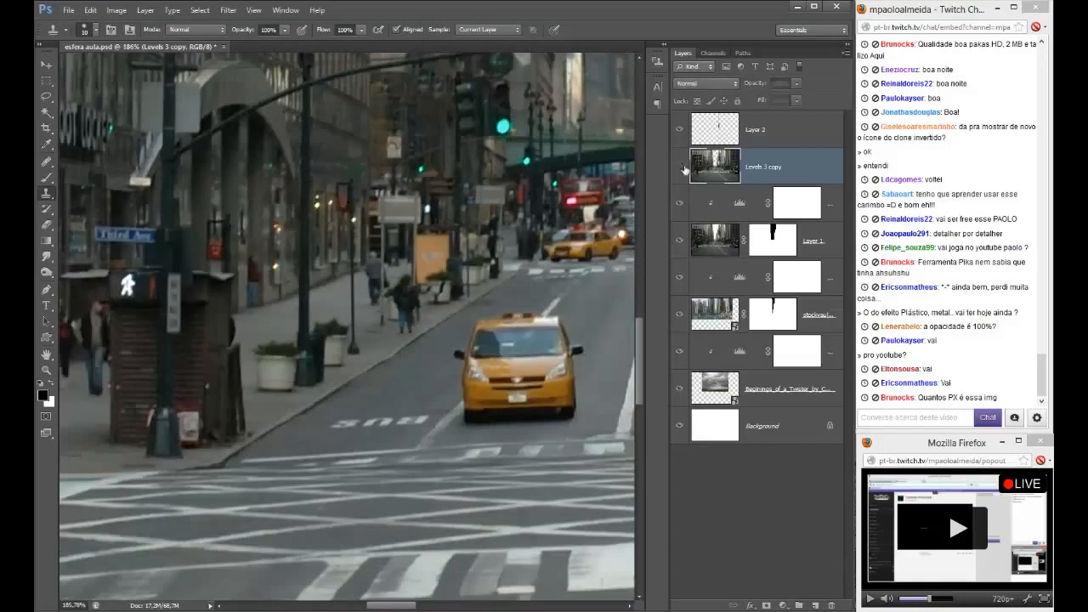
left_click(683, 168)
left_click(682, 167)
- Check the document's pixel dimensions in Image Size, leave them unchanged, and view the whole composition
scroll(319, 179, "up", 2)
left_click(116, 10)
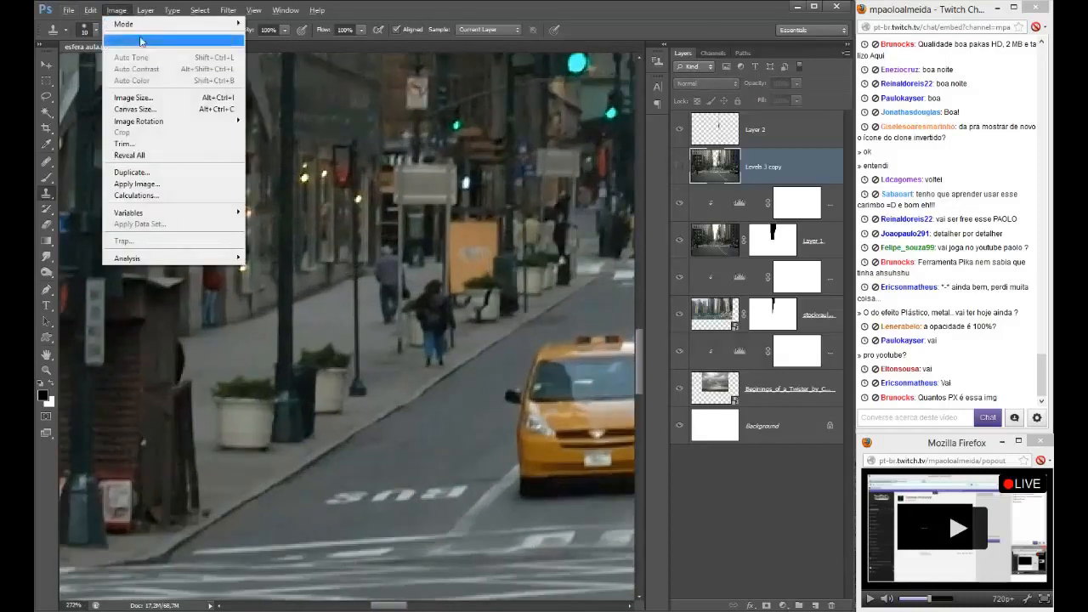
left_click(136, 97)
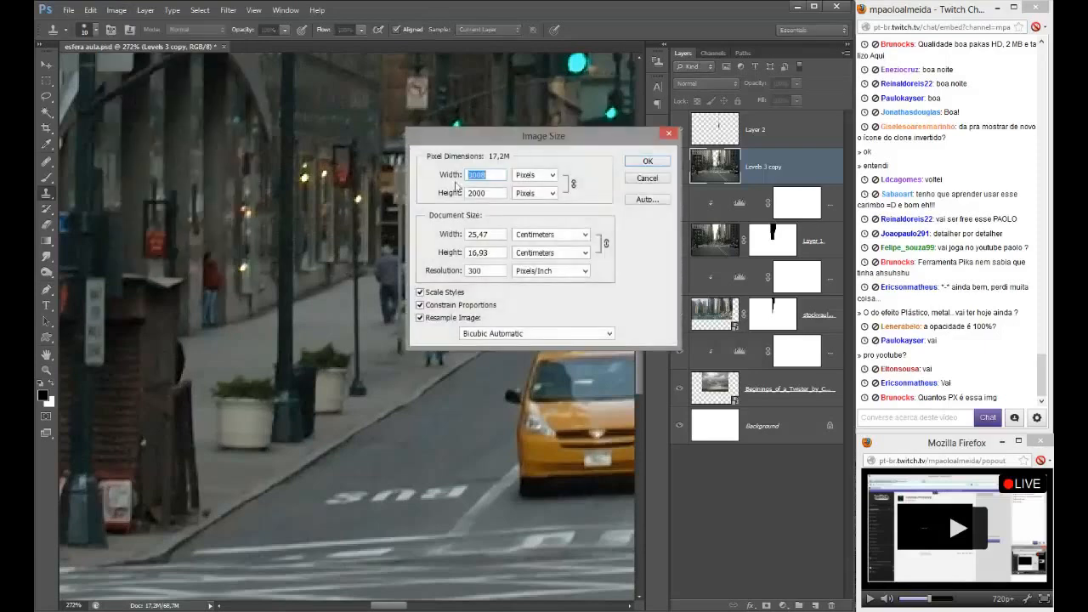
left_click(646, 179)
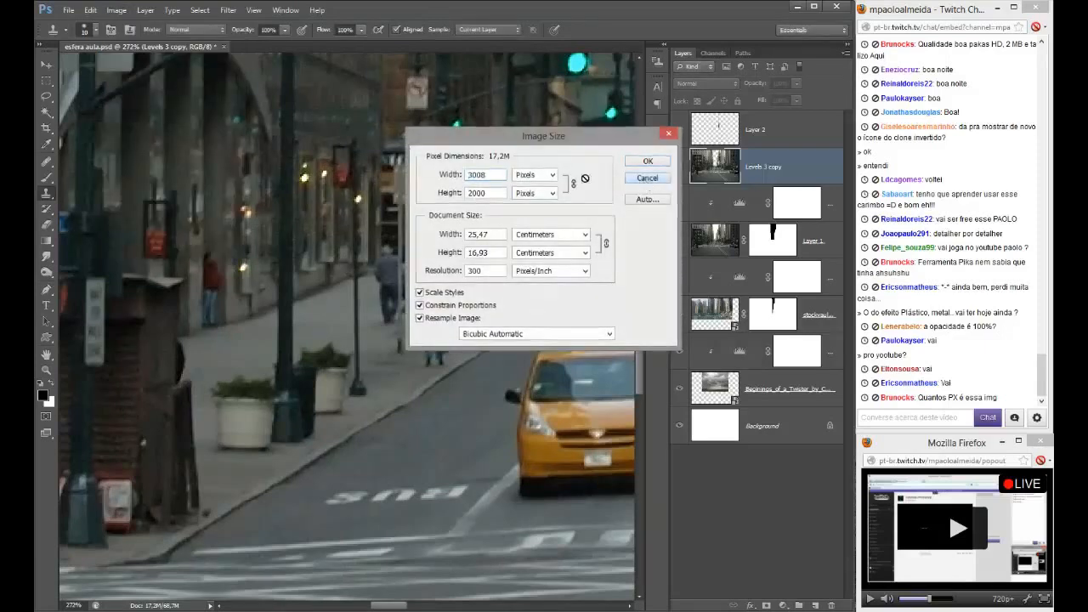
key("alt")
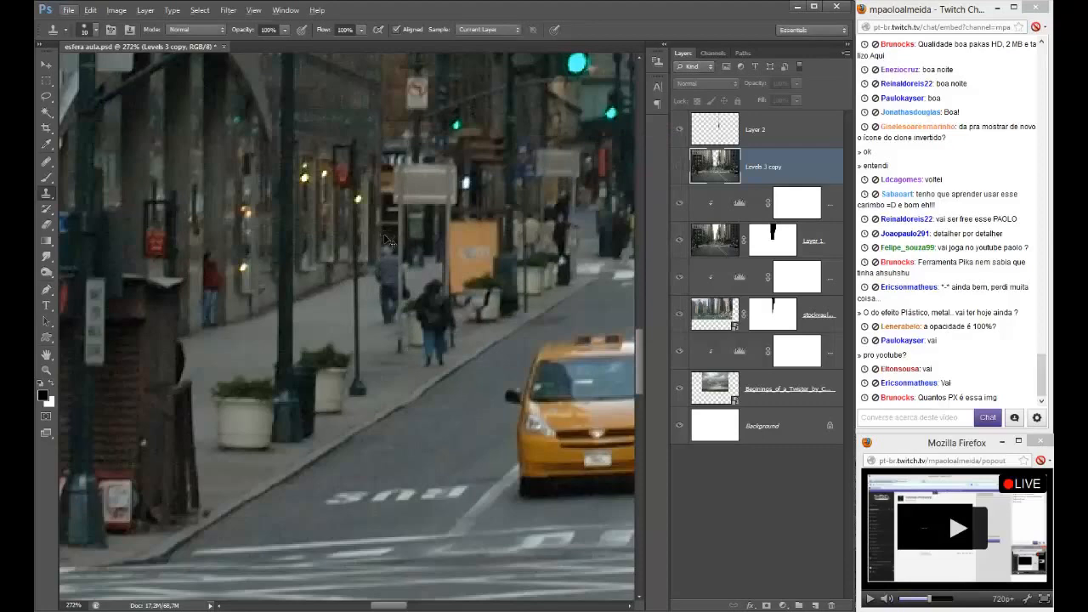
key("ctrl+0")
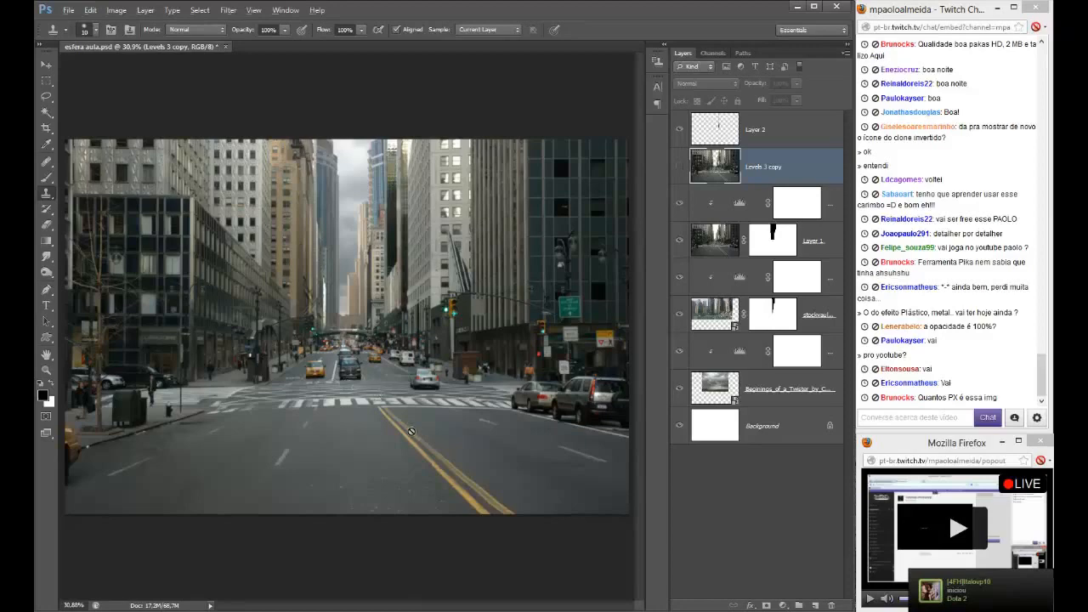
- Clone storefront wall and sidewalk over the man in the blue-grey jacket beside the sign and white planter
scroll(280, 371, "up", 16)
scroll(176, 354, "up", 3)
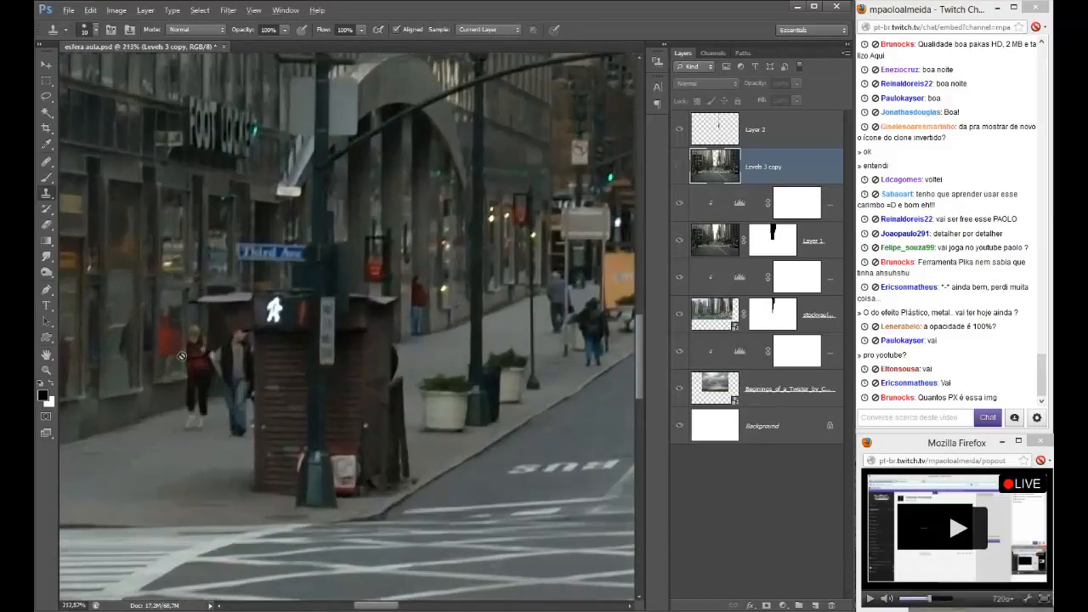
scroll(370, 386, "up", 4)
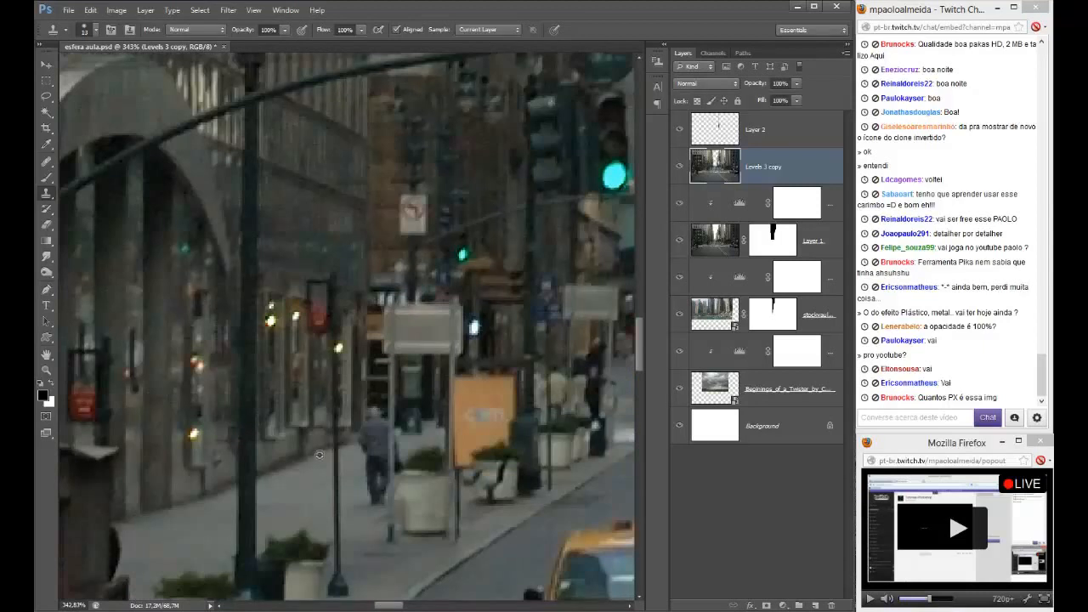
mouse_move(351, 439)
left_mouse_down()
mouse_move(371, 503)
mouse_move(362, 510)
mouse_move(372, 463)
mouse_move(352, 483)
mouse_move(377, 453)
left_mouse_up()
left_click(373, 468)
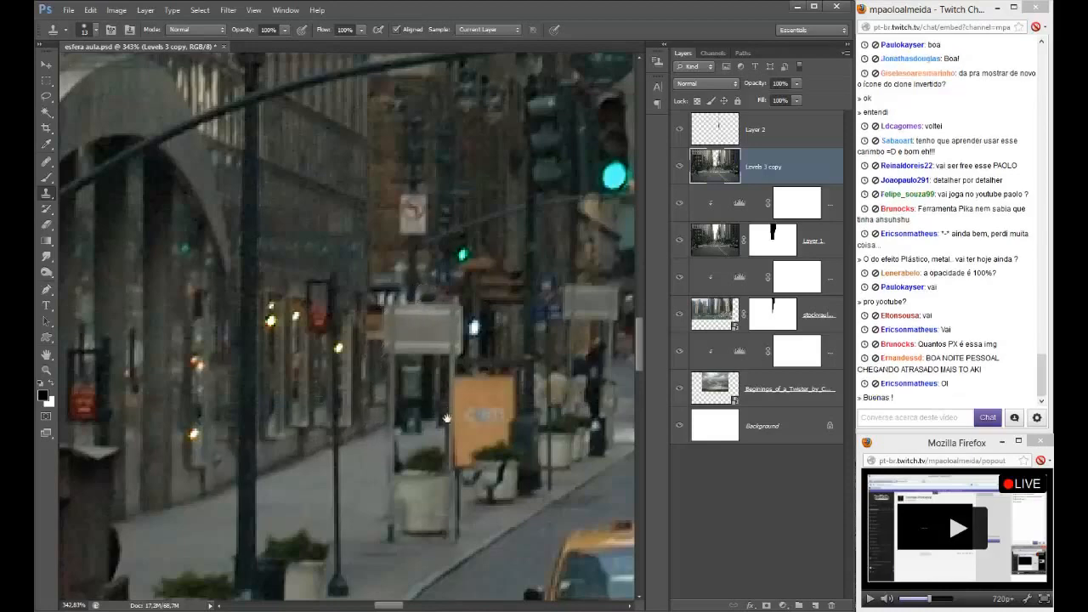
- Clone the black fire hydrant and sidewalk over the crouching figure in dark red beside the lamp post, near the silver car
left_click_drag(464, 417, 337, 419)
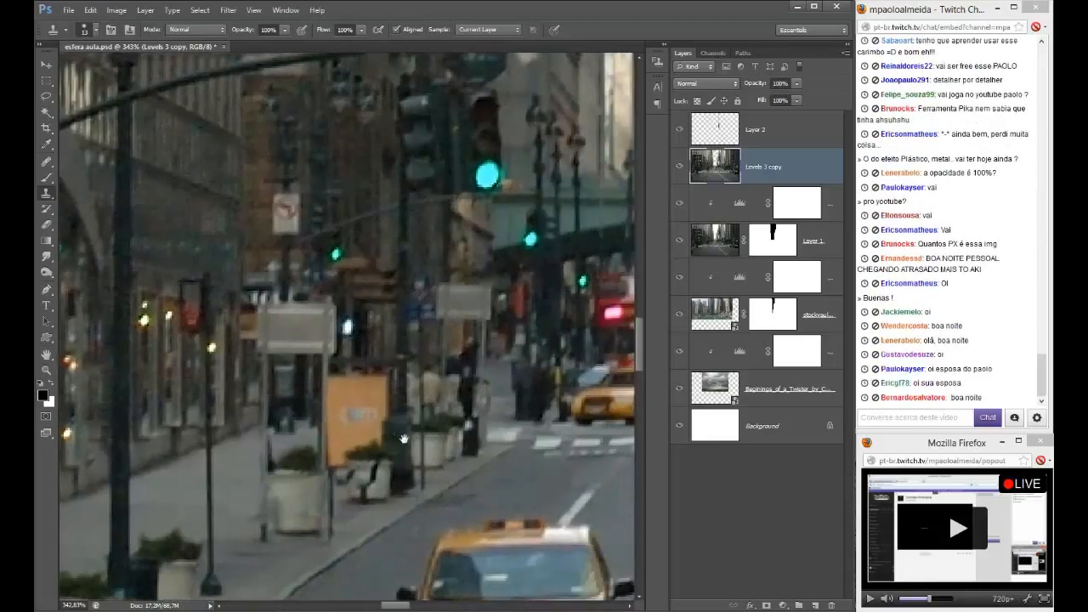
left_click_drag(400, 438, 381, 429)
left_click_drag(373, 373, 319, 173)
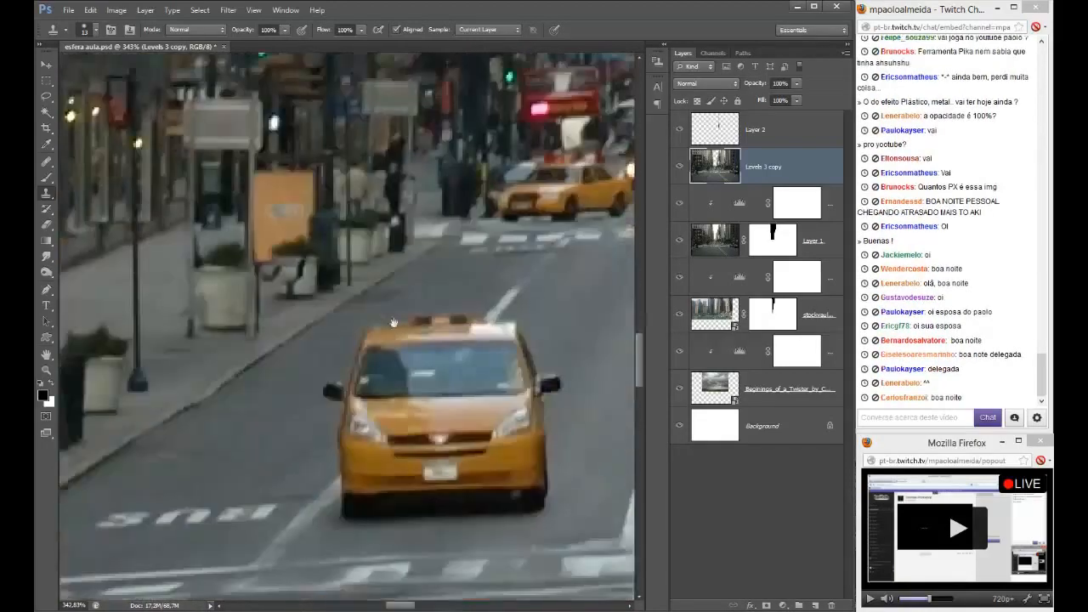
left_click_drag(394, 459, 363, 402)
scroll(362, 403, "down", 10)
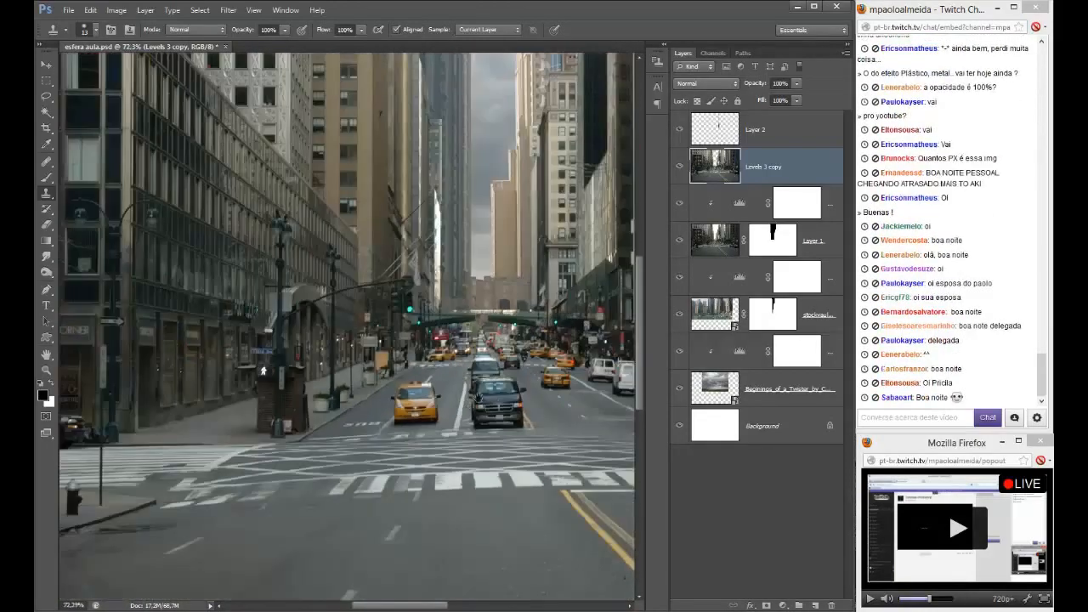
scroll(352, 403, "up", 3)
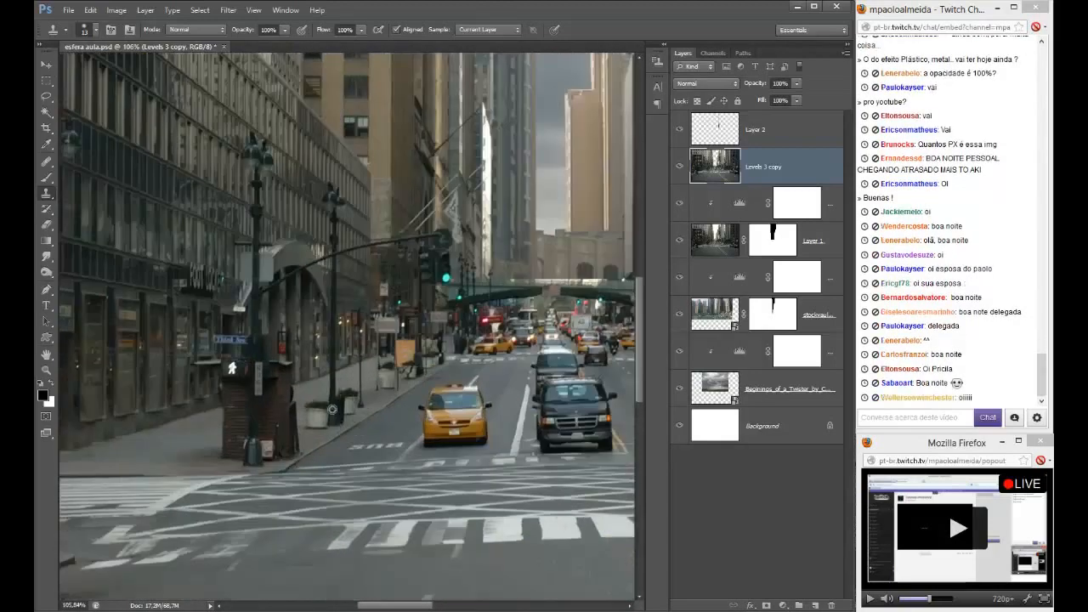
left_click_drag(332, 410, 483, 379)
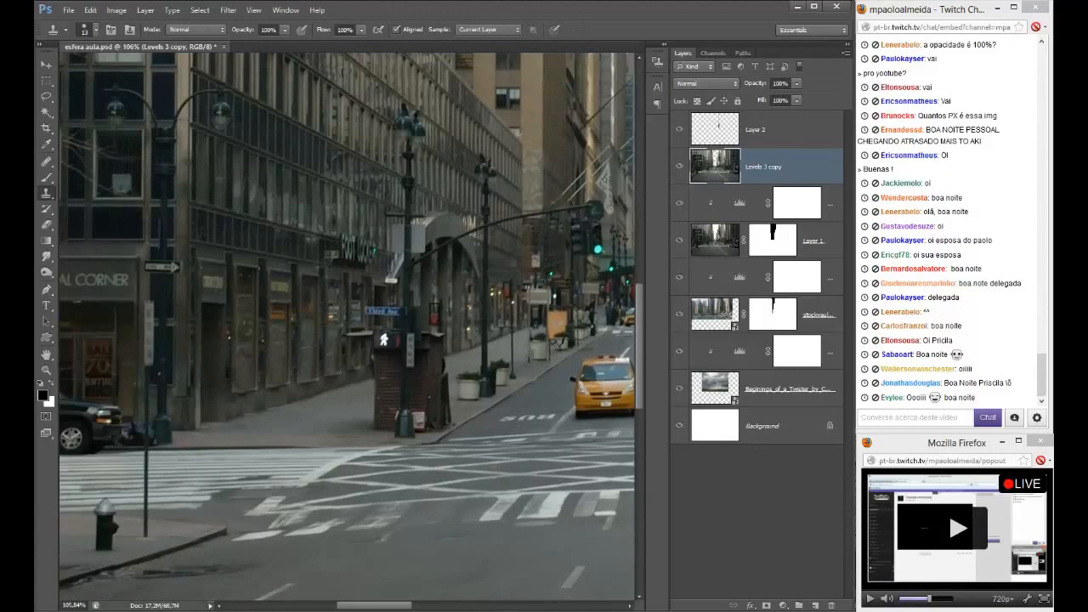
scroll(539, 345, "up", 5)
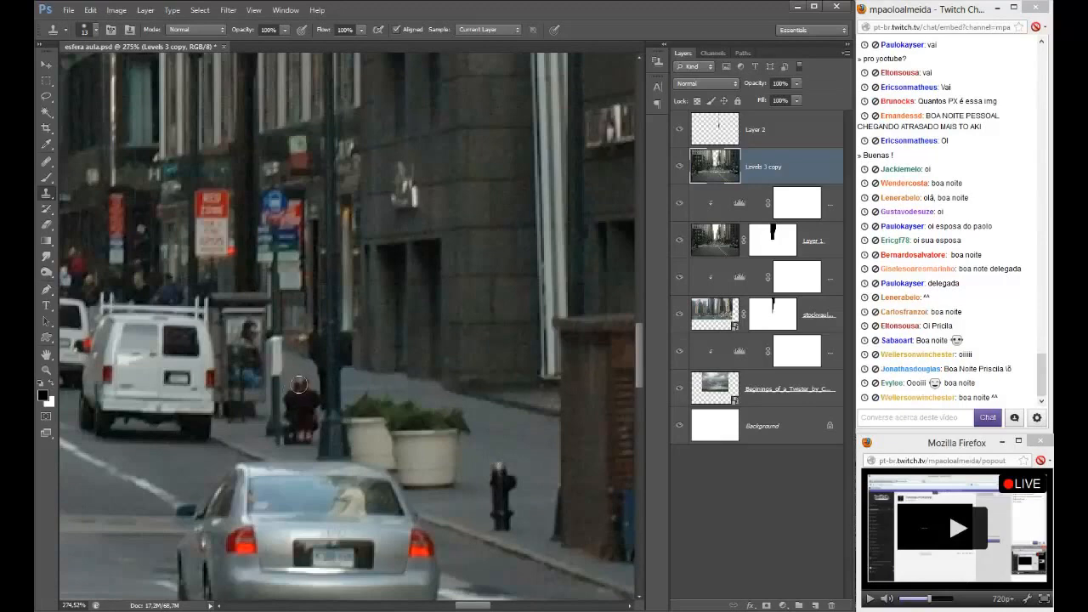
left_click_drag(298, 385, 289, 440)
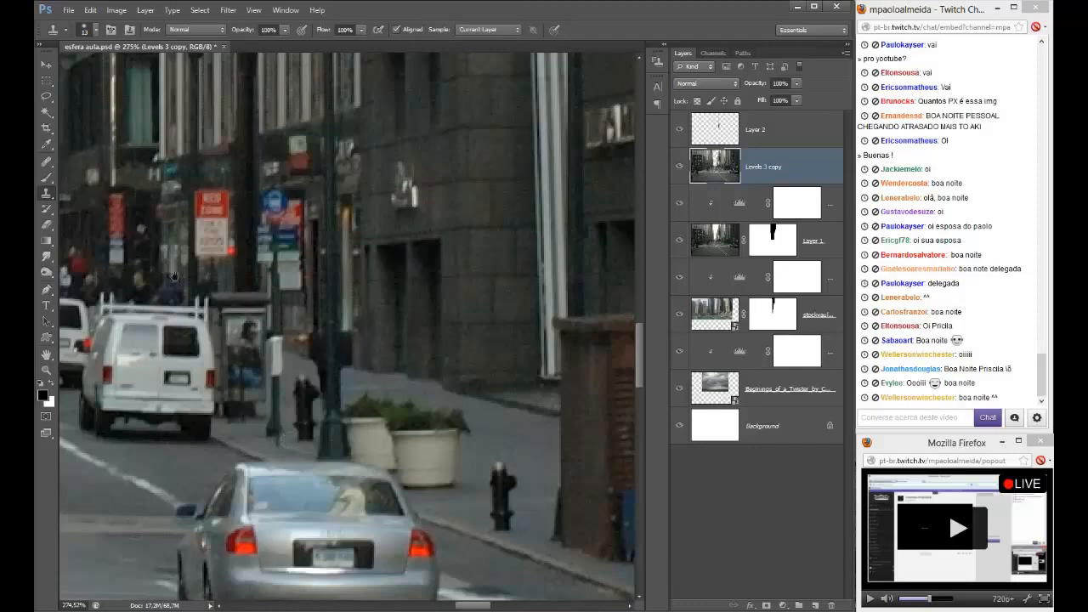
- Clone asphalt over the shadow, right wheel and lower right bumper of the nearest yellow taxi with a 20 px brush
left_click_drag(174, 277, 522, 422)
left_click_drag(221, 371, 462, 286)
scroll(462, 287, "down", 8)
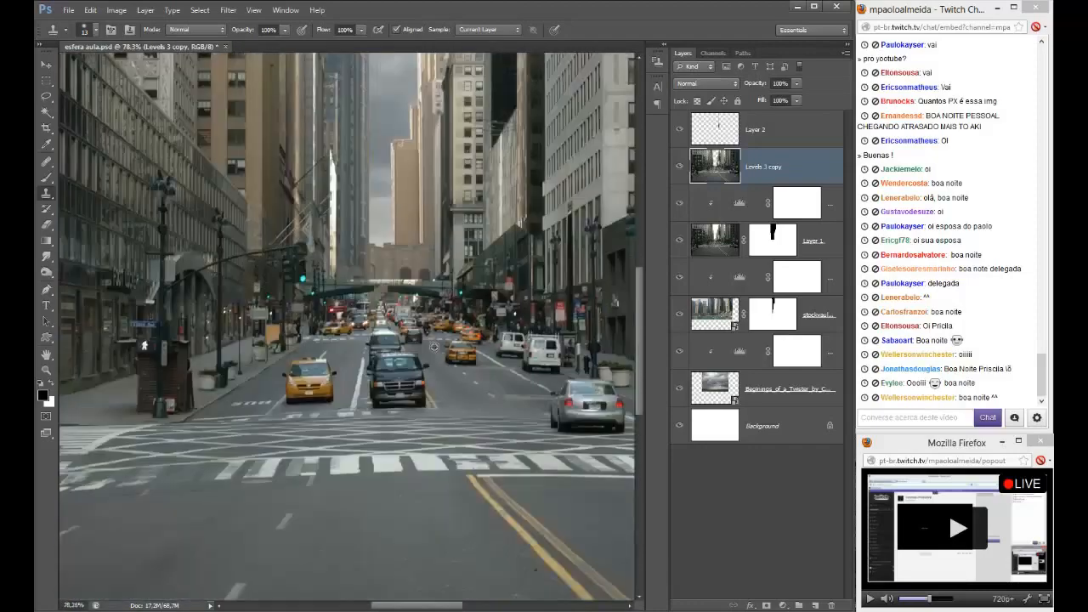
scroll(525, 389, "up", 1)
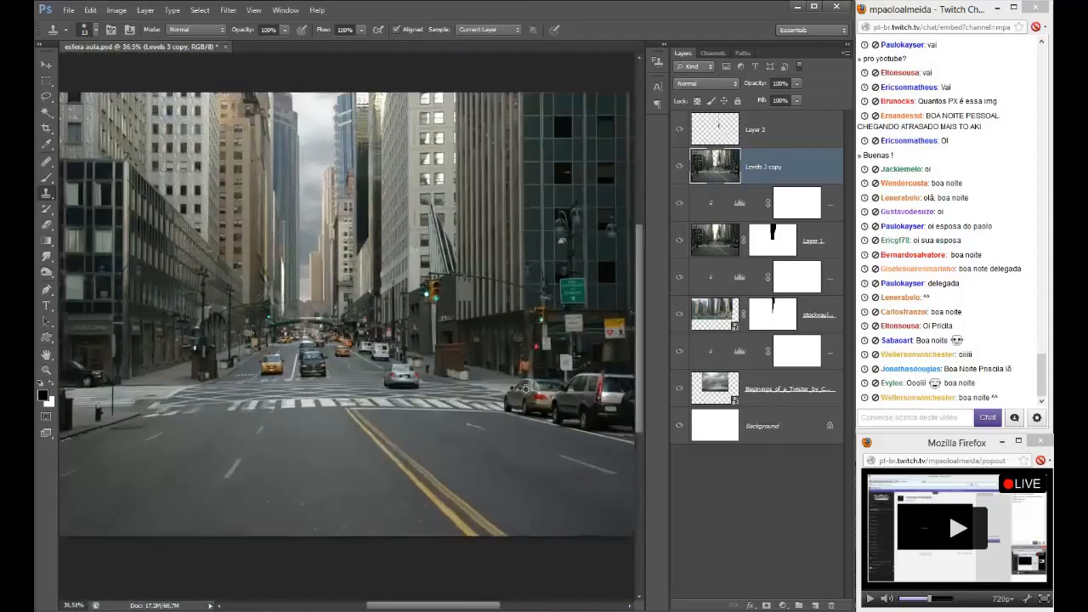
scroll(315, 387, "up", 5)
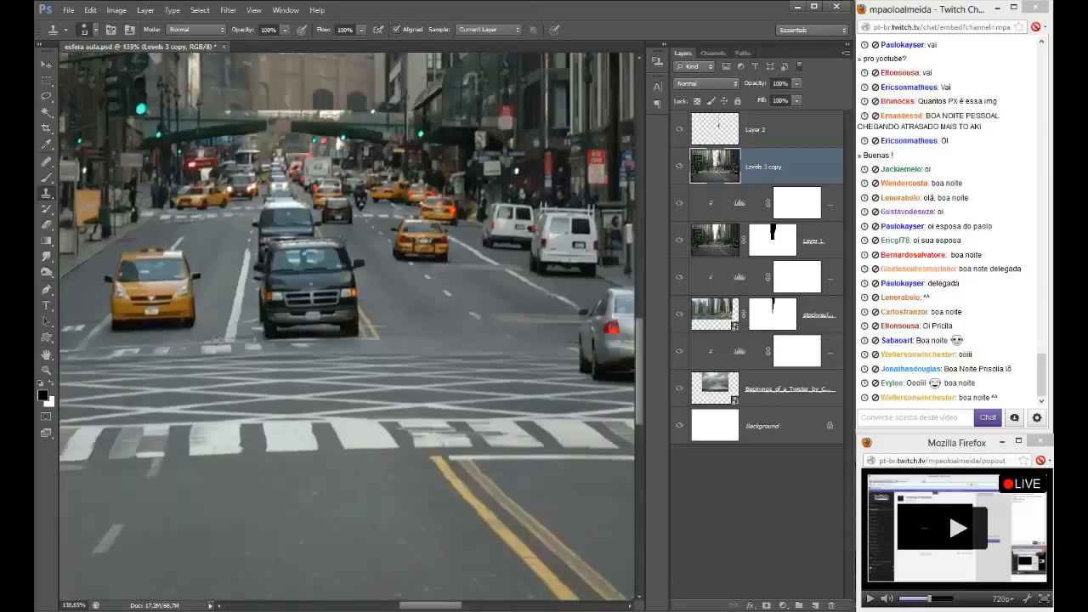
scroll(216, 340, "up", 2)
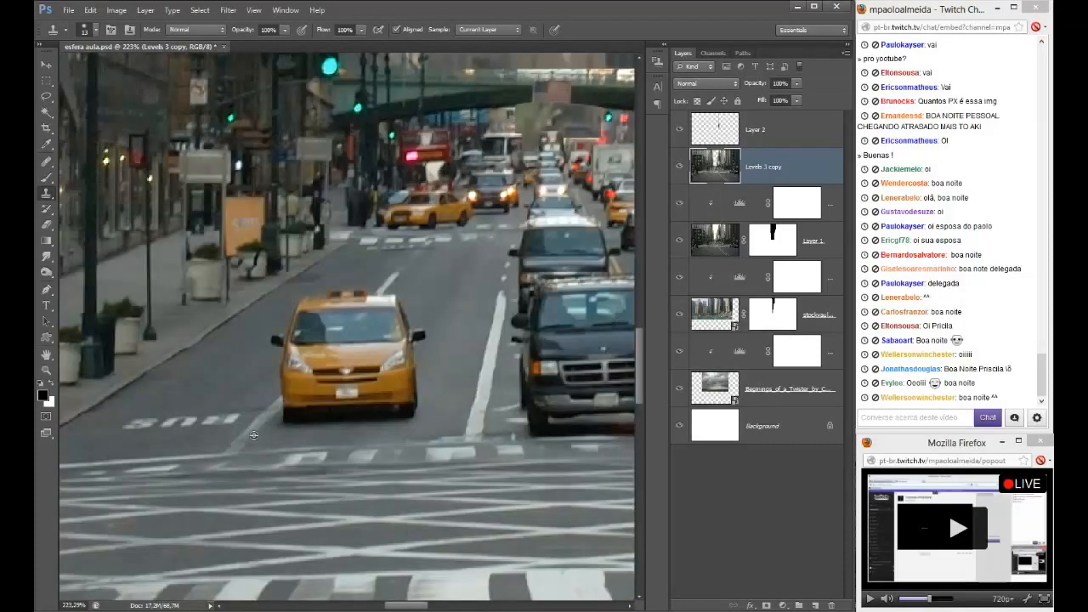
right_click(256, 432, "alt")
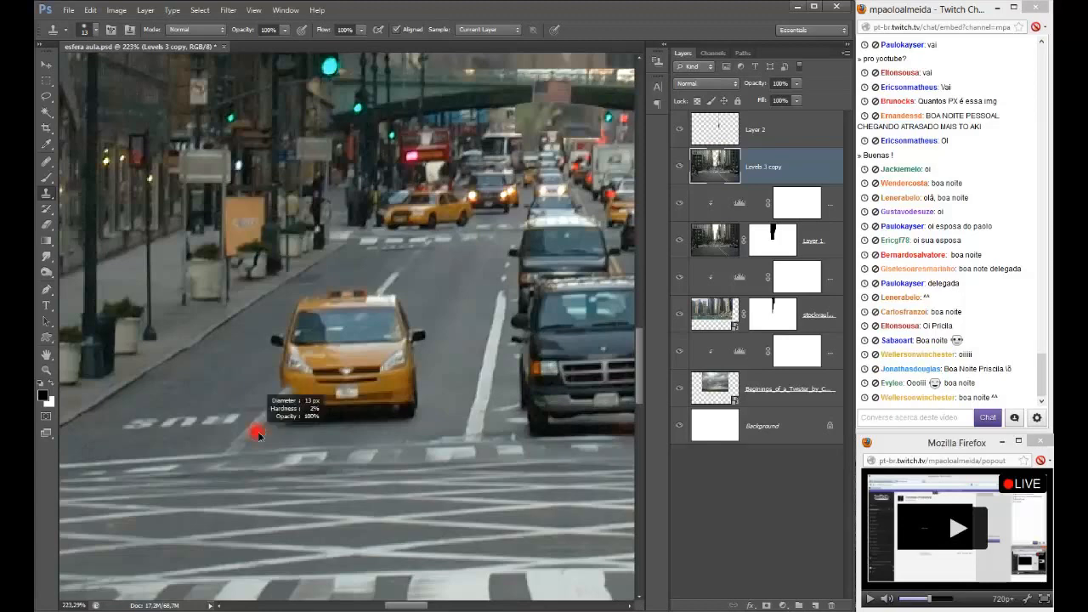
mouse_move(259, 433)
left_mouse_down()
mouse_move(271, 420)
mouse_move(417, 420)
left_mouse_up()
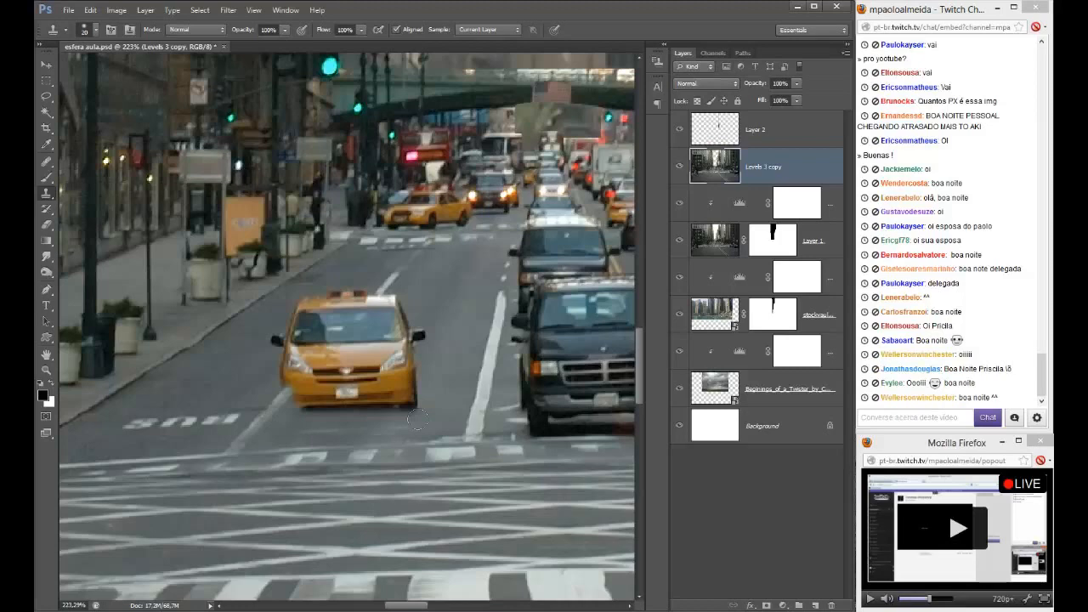
mouse_move(430, 406)
left_mouse_down()
mouse_move(395, 403)
mouse_move(413, 374)
mouse_move(389, 404)
mouse_move(376, 399)
left_mouse_up()
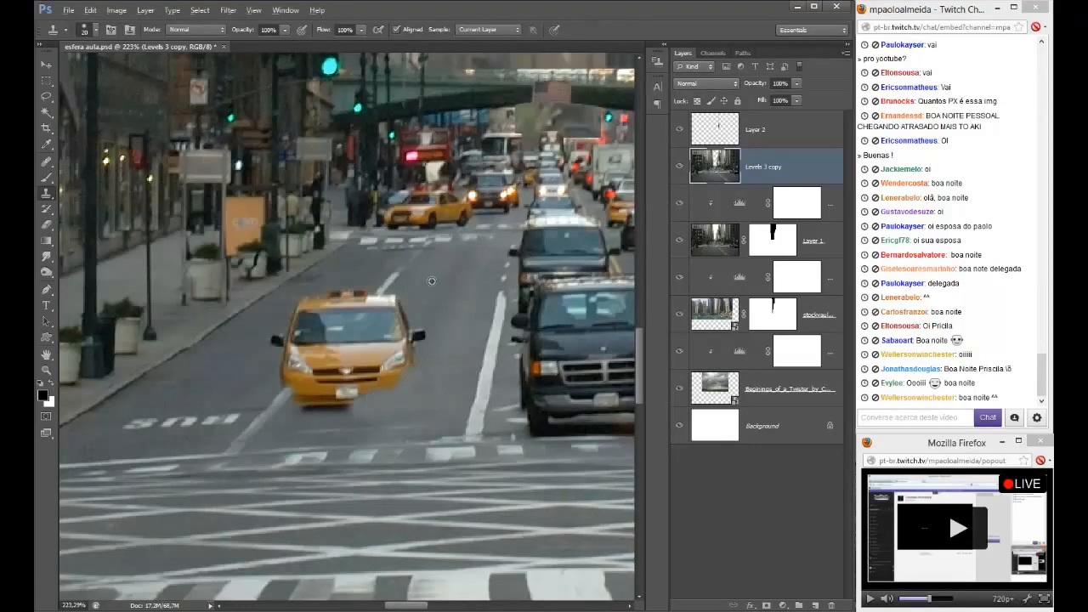
- Clone asphalt over the taxi's right side mirror and headlight corner with the brush enlarged to 29 px
left_click_drag(418, 325, 407, 362)
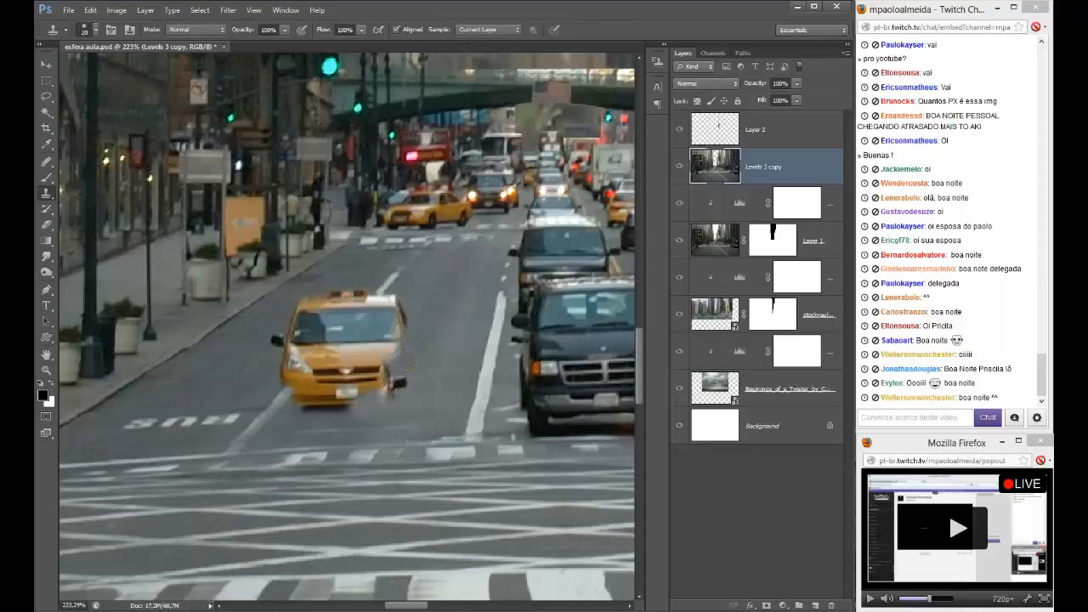
right_click(438, 303, "alt")
left_click(433, 307, "alt")
left_click(395, 383)
left_click(389, 362)
- Clone asphalt over the right half of the nearest yellow taxi and the shadow beneath its front bumper
left_click(438, 295, "alt")
mouse_move(400, 330)
left_mouse_down()
mouse_move(390, 339)
mouse_move(399, 314)
mouse_move(350, 399)
left_mouse_up()
left_click(420, 289, "alt")
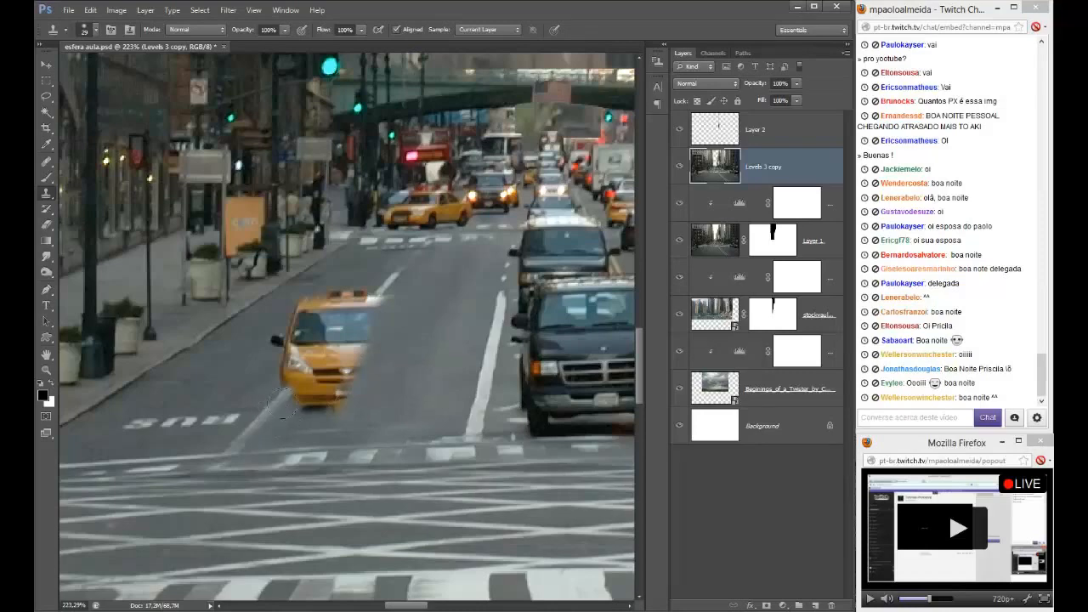
mouse_move(281, 405)
left_mouse_down()
mouse_move(349, 400)
mouse_move(355, 421)
left_mouse_up()
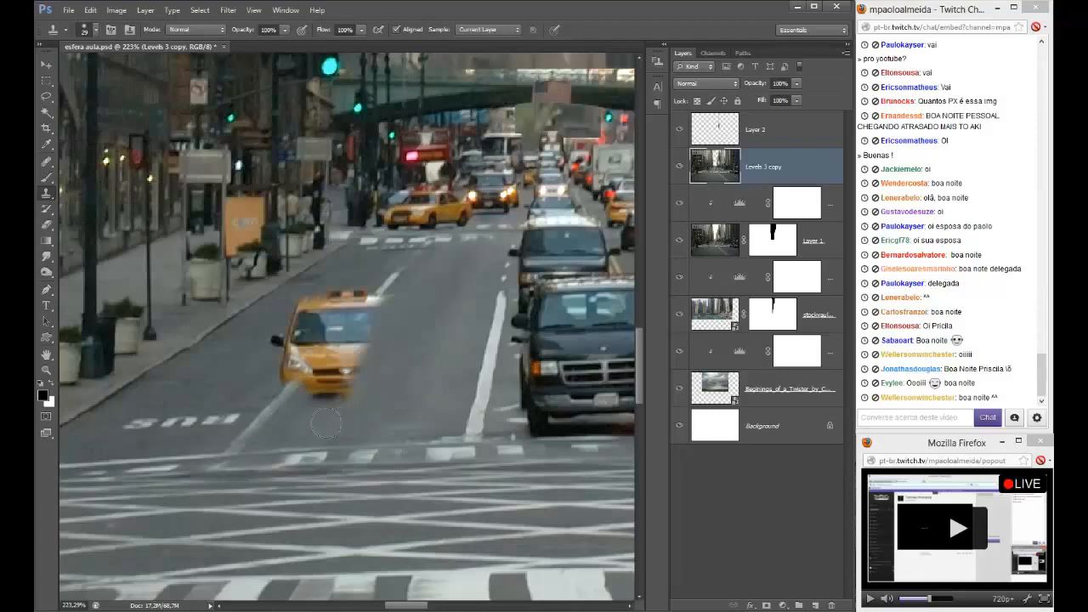
- Clone the faded lane line and asphalt over the taxi's headlight, grille and hood
left_click(261, 417, "alt")
left_click(298, 369)
mouse_move(298, 369)
left_mouse_down()
mouse_move(322, 360)
mouse_move(320, 389)
mouse_move(336, 399)
mouse_move(344, 365)
left_mouse_up()
left_click_drag(363, 410, 338, 408)
- Try to clone asphalt over the taxi's left side, and undo the stroke
left_click(225, 363, "alt")
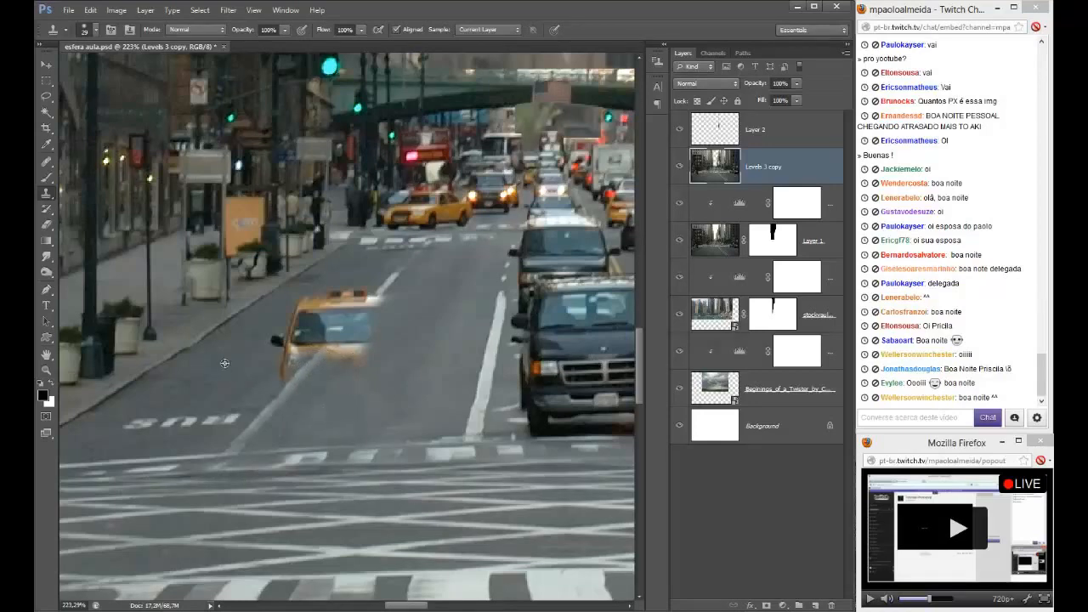
left_click_drag(284, 371, 302, 331)
key("z")
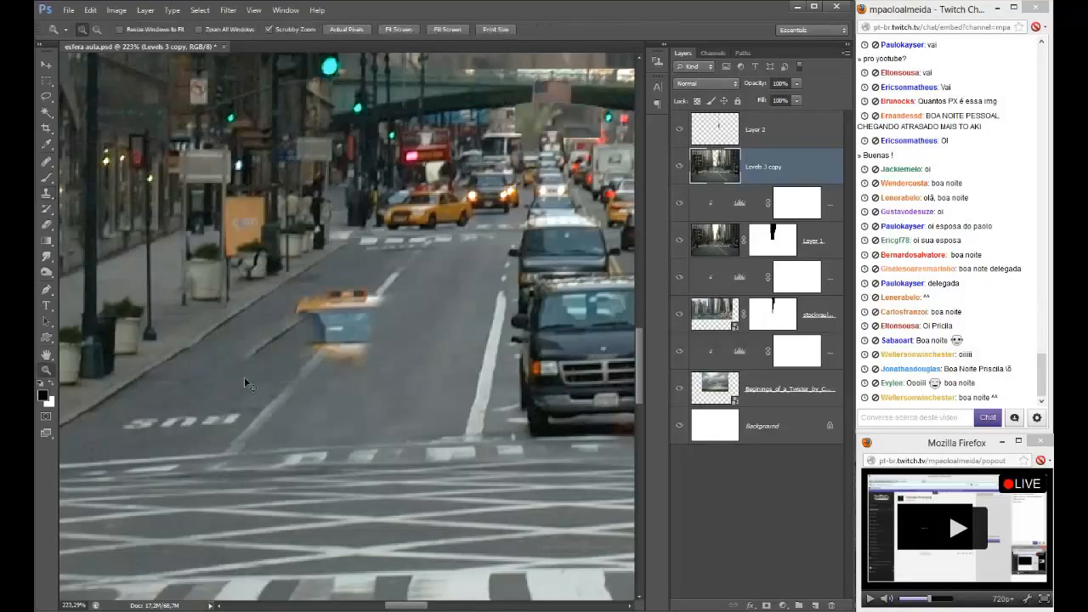
key("ctrl+z")
key("s")
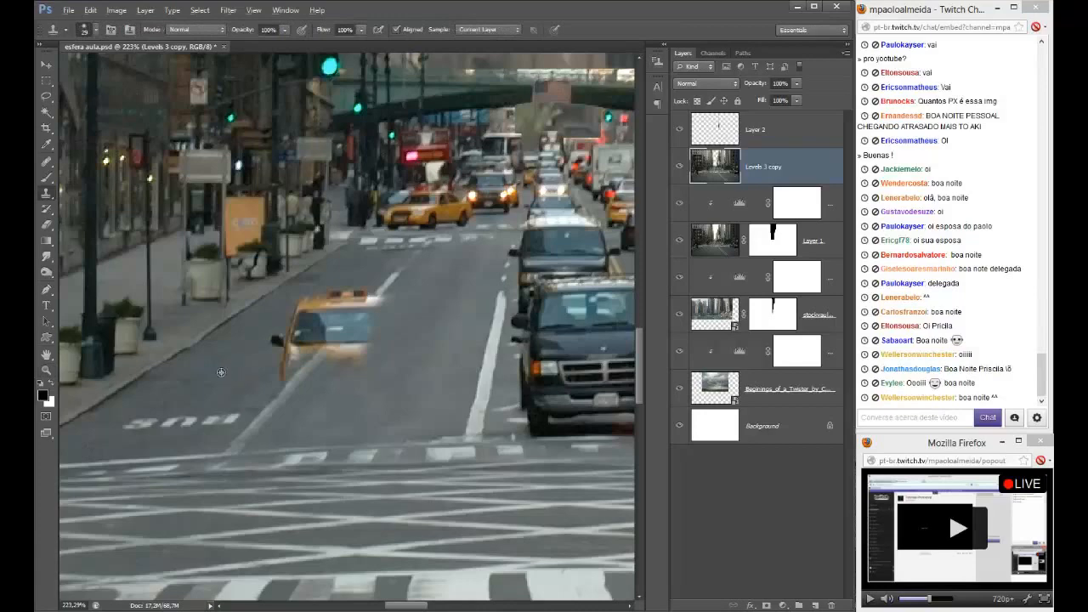
- Clone asphalt over the taxi's left side, mirror and roof, reducing the brush to 23 px for the last strokes
left_click(220, 372, "alt")
mouse_move(274, 342)
left_mouse_down()
mouse_move(300, 301)
mouse_move(273, 340)
mouse_move(279, 364)
mouse_move(270, 374)
mouse_move(331, 305)
left_mouse_up()
left_click(229, 370, "alt")
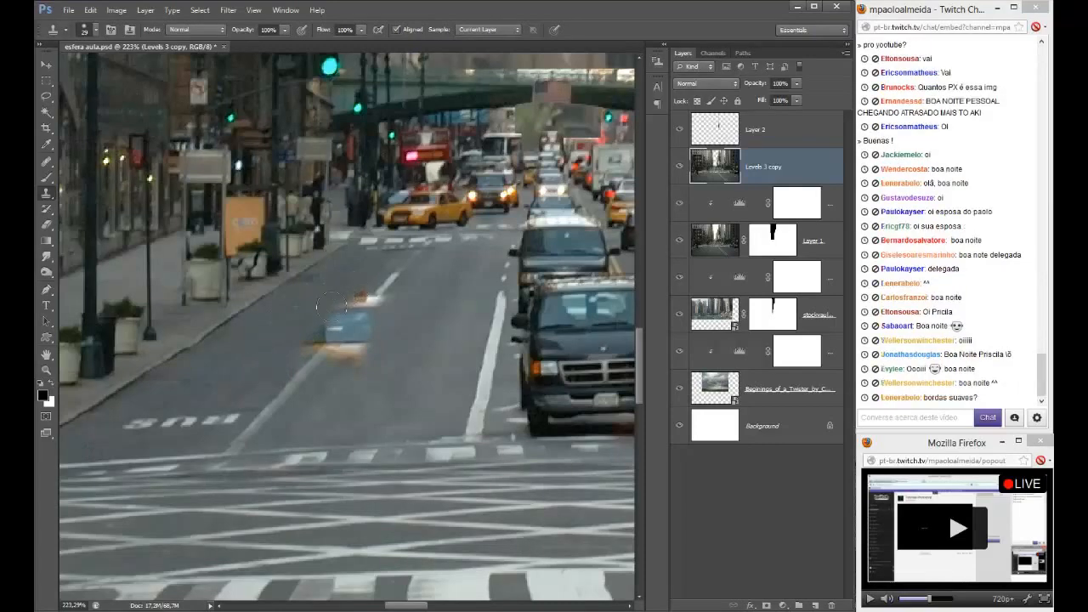
right_click(286, 346, "alt")
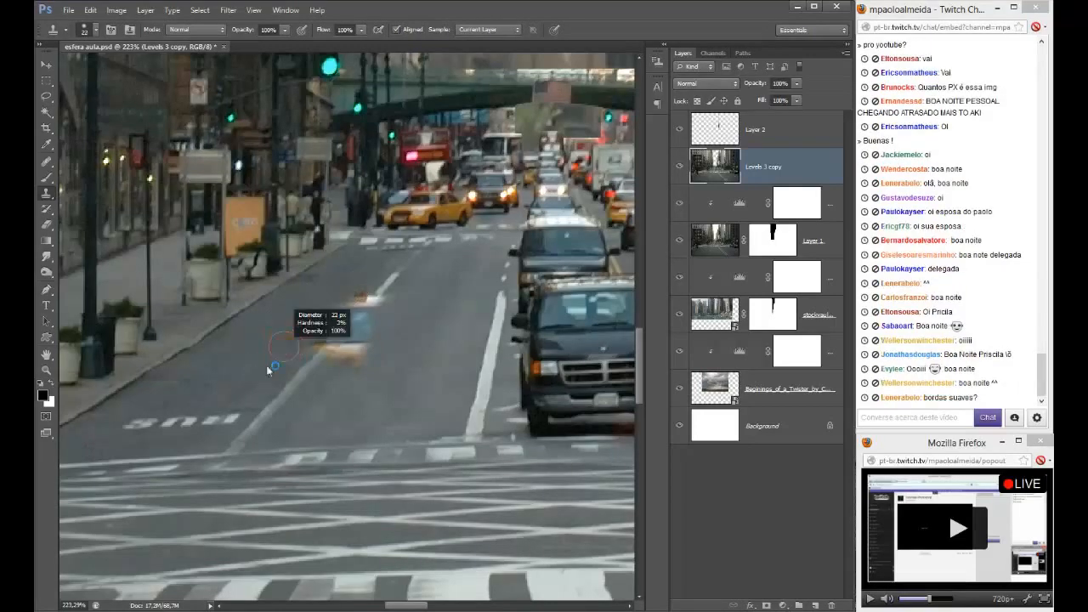
mouse_move(315, 347)
left_mouse_down()
mouse_move(338, 303)
mouse_move(351, 300)
mouse_move(330, 321)
mouse_move(364, 308)
left_mouse_up()
- Enlarge the clone brush to 32 px and clone asphalt over the remains of the taxi's windshield and hood
right_click(321, 323, "alt")
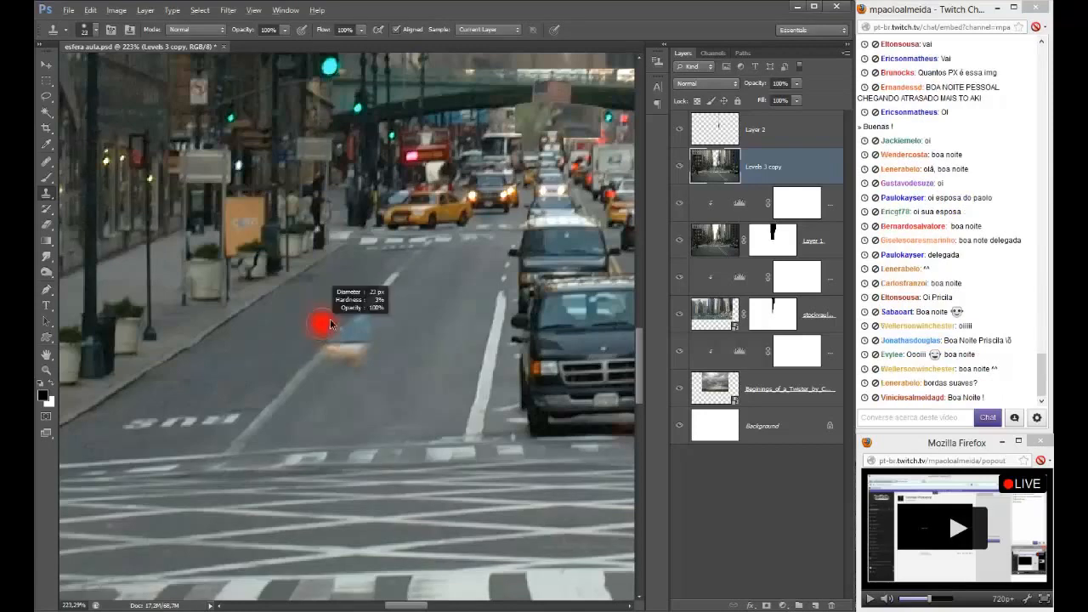
left_click(414, 358, "alt")
mouse_move(363, 358)
left_mouse_down()
mouse_move(329, 362)
mouse_move(354, 333)
mouse_move(294, 347)
left_mouse_up()
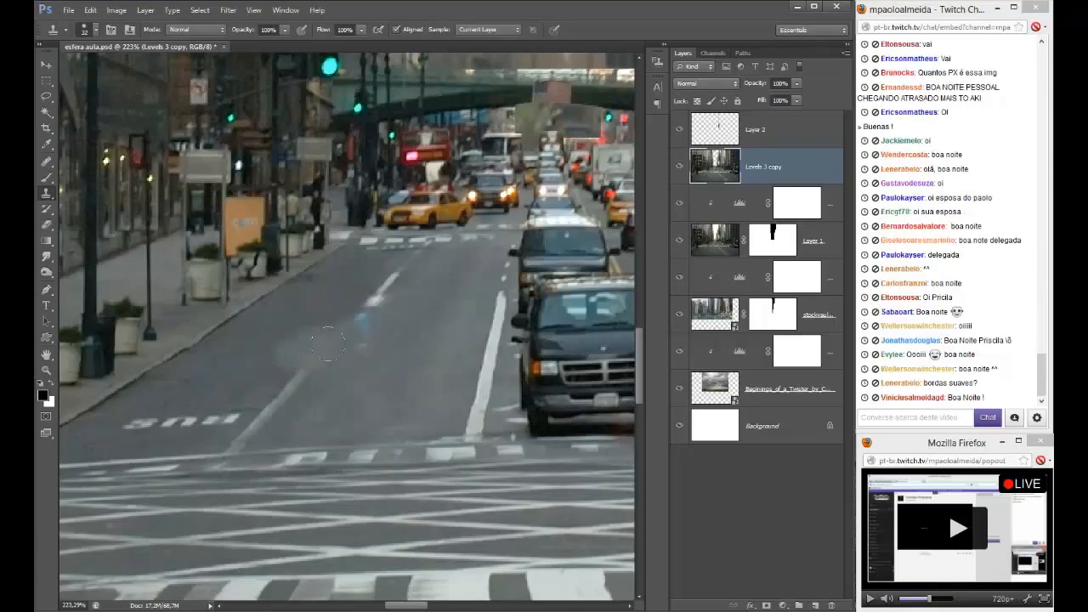
- Clone asphalt over the leftover orange and blue taxi patches and the short lane dash, smoothing the cleared lane
key("z")
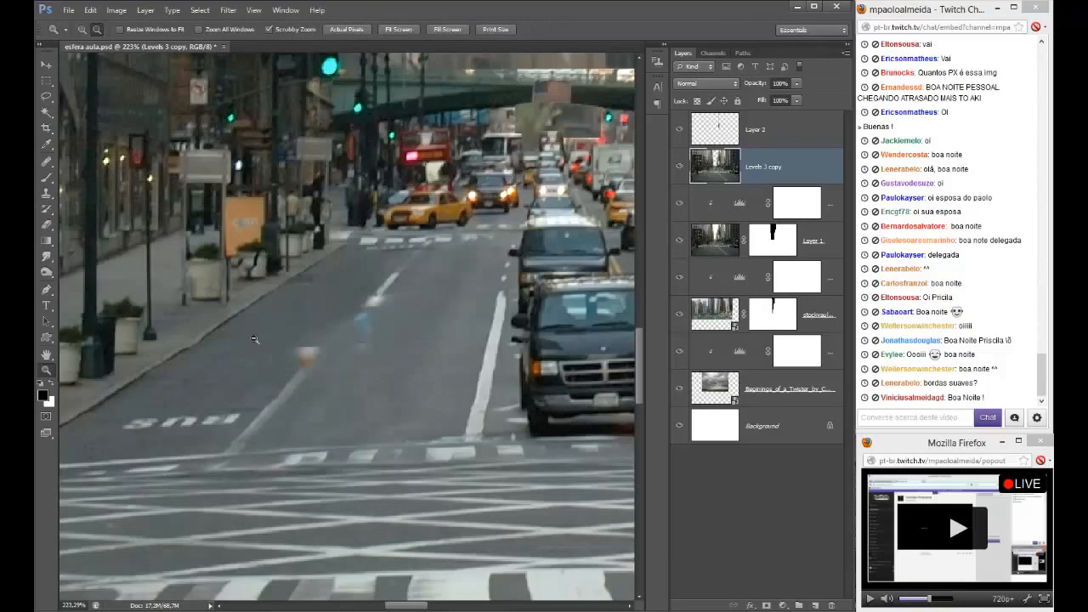
left_click(286, 349)
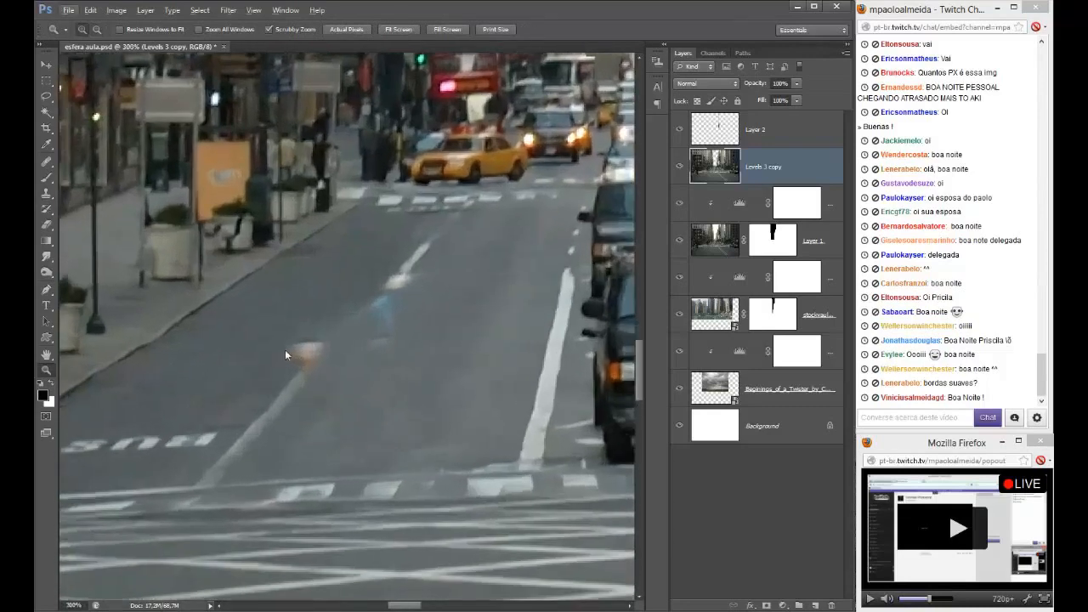
key("alt+s")
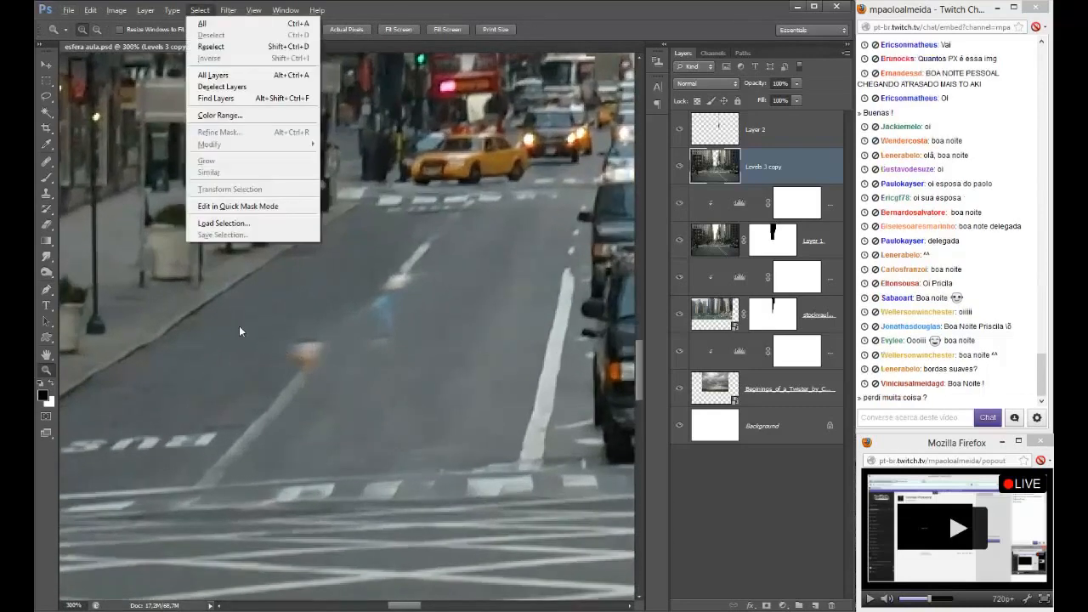
key("Escape")
key("s")
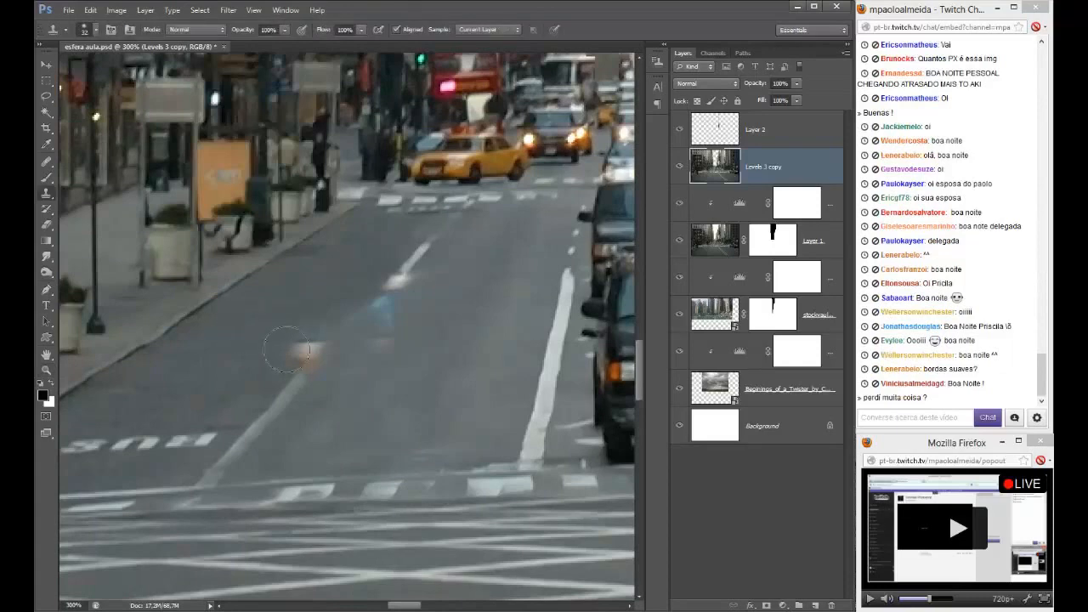
mouse_move(286, 348)
left_mouse_down()
mouse_move(322, 357)
mouse_move(374, 323)
mouse_move(391, 332)
left_mouse_up()
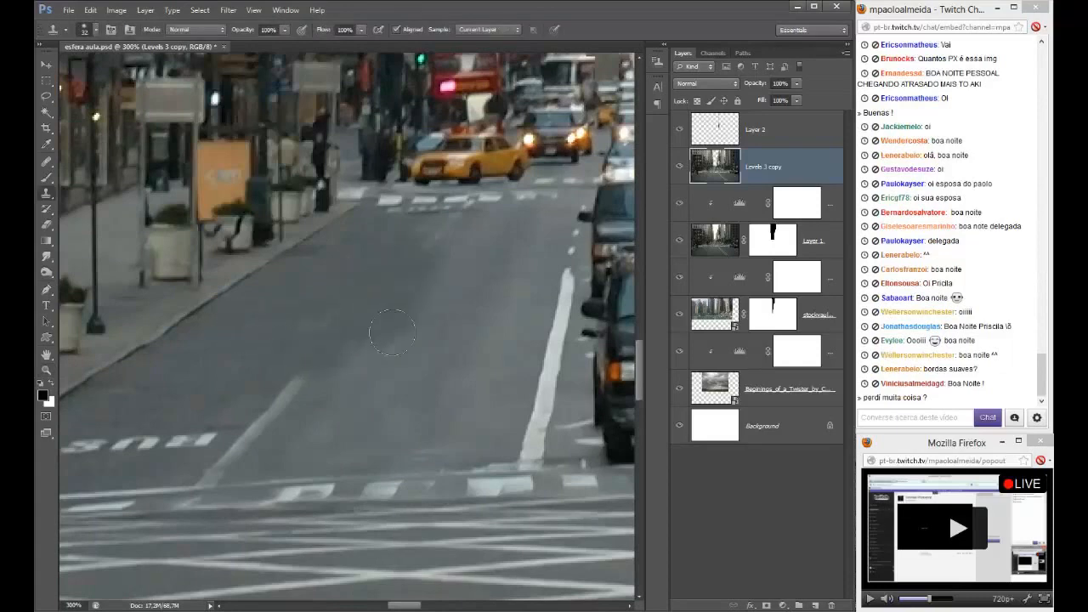
left_click(391, 331)
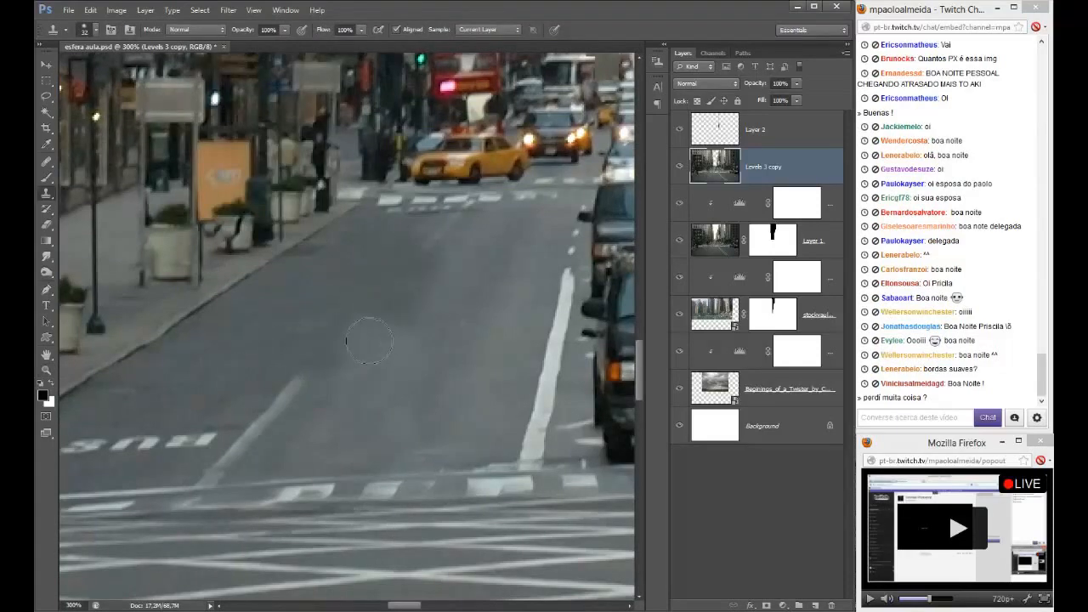
left_click_drag(383, 328, 412, 314)
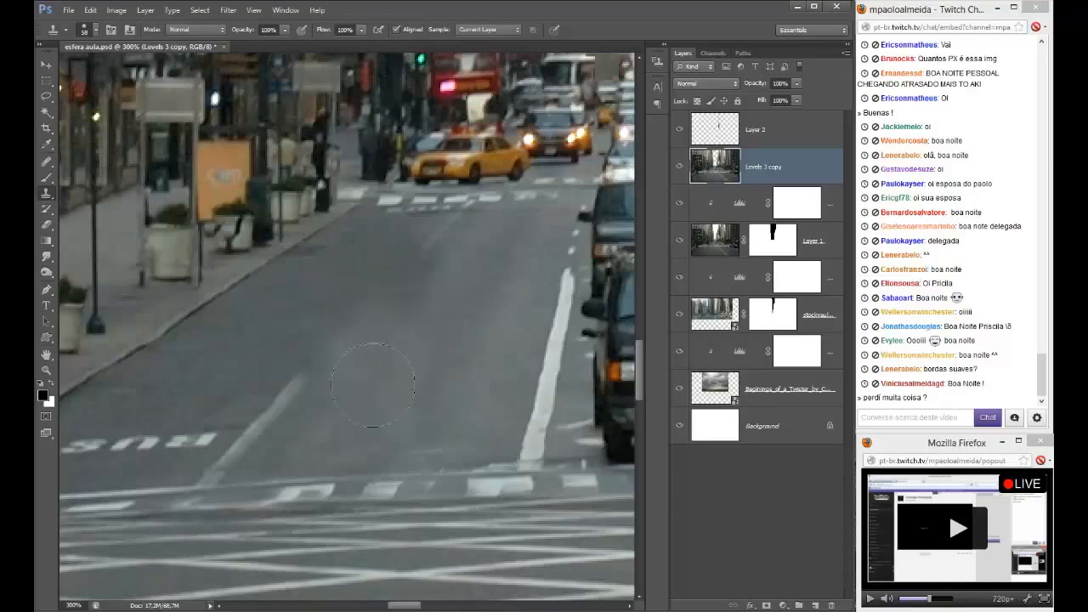
- Lasso a large patch of clean foreground asphalt below the crosswalk, between the lane dashes and yellow lines, and copy it to a new layer
scroll(397, 291, "down", 3)
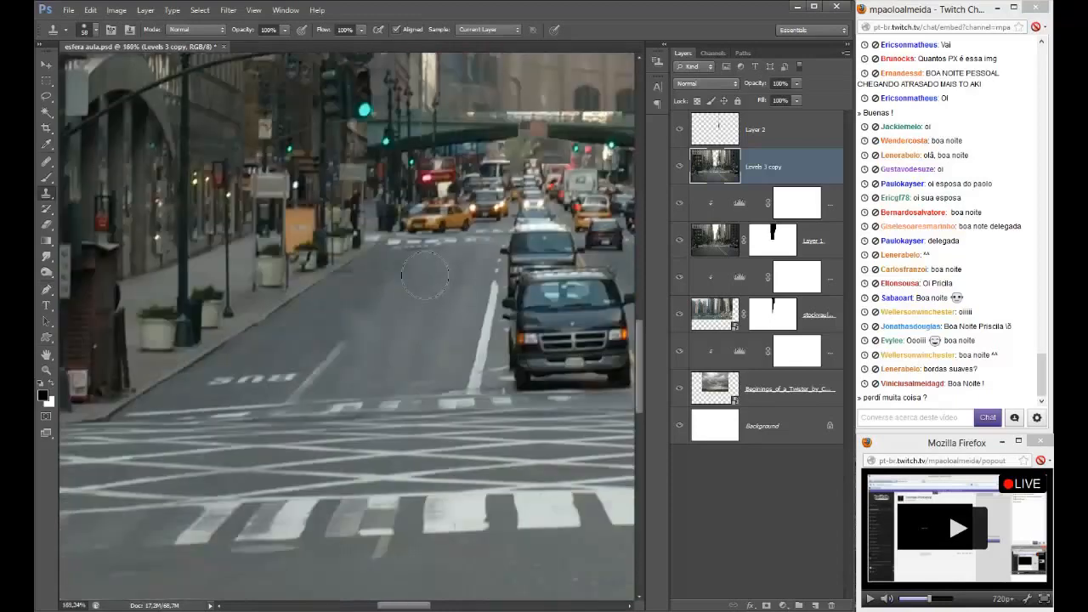
scroll(382, 315, "down", 5)
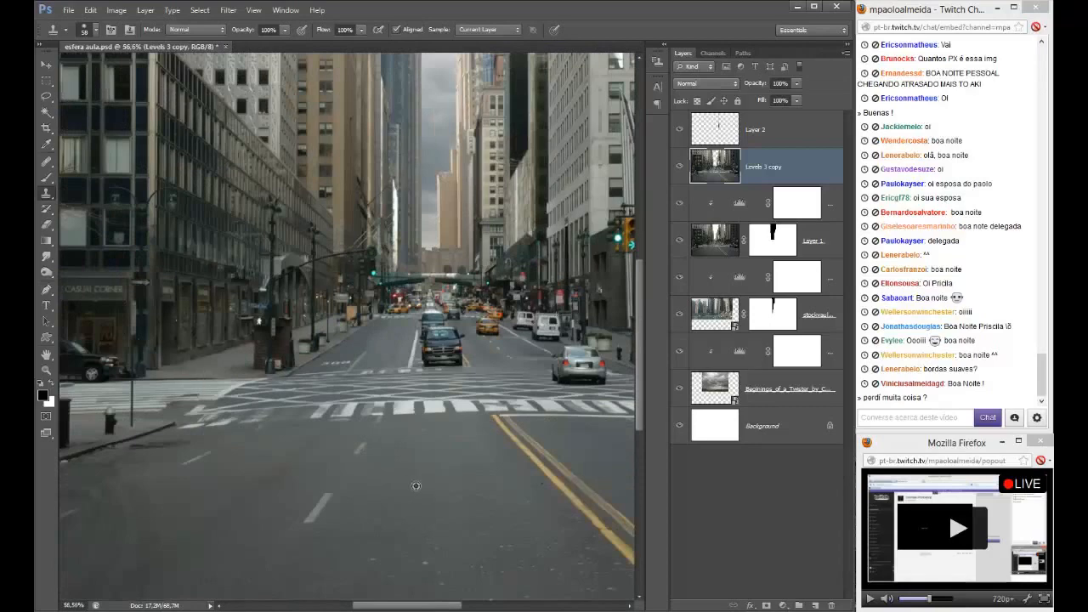
scroll(411, 481, "up", 2)
left_click(46, 99)
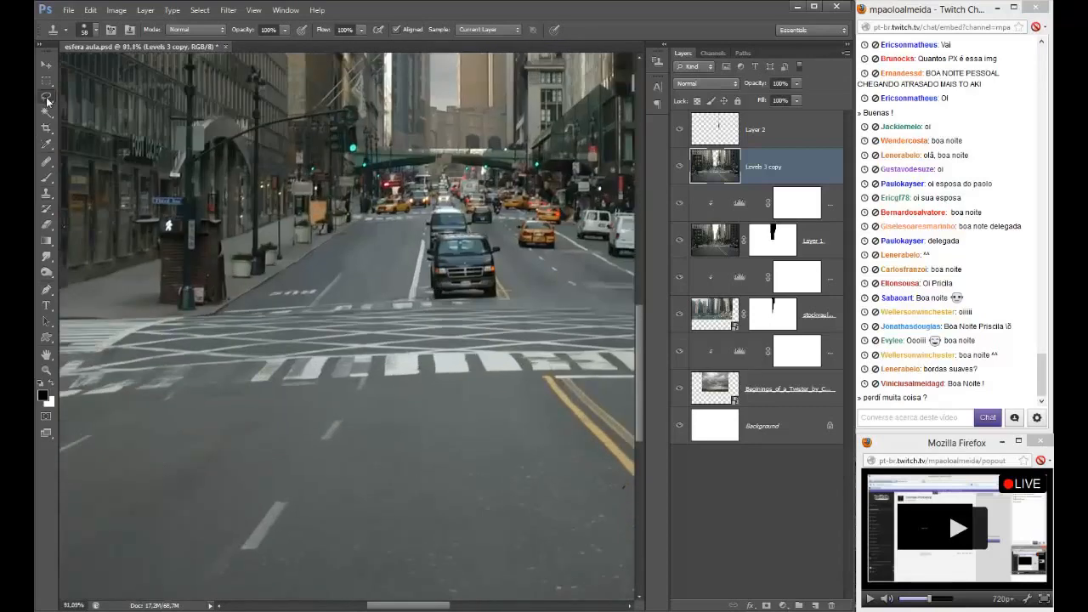
mouse_move(332, 314)
left_mouse_down()
mouse_move(380, 508)
mouse_move(492, 303)
mouse_move(488, 292)
mouse_move(333, 293)
left_mouse_up()
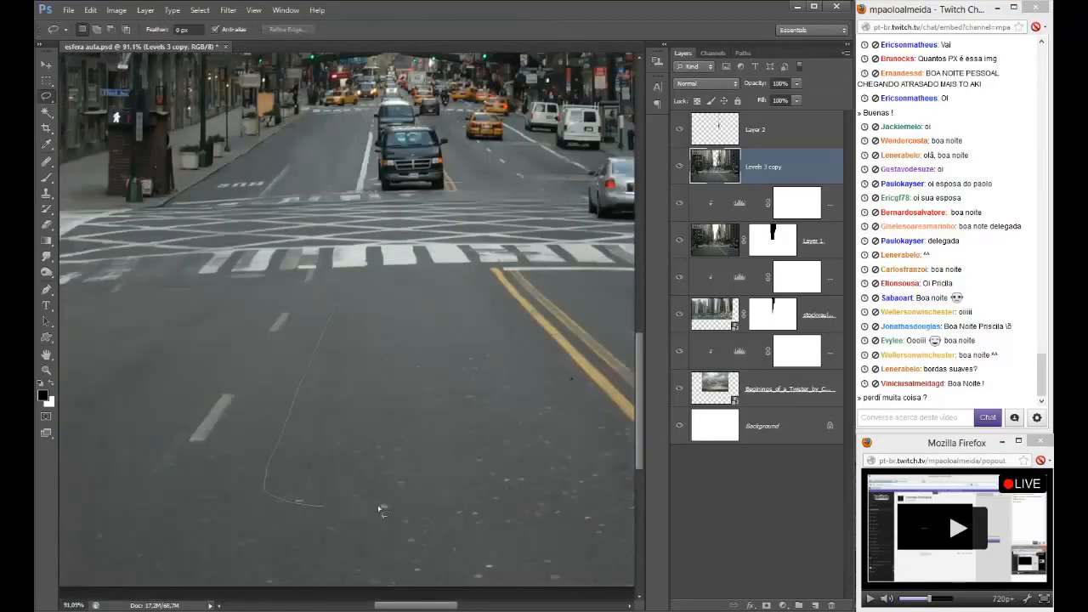
key("v")
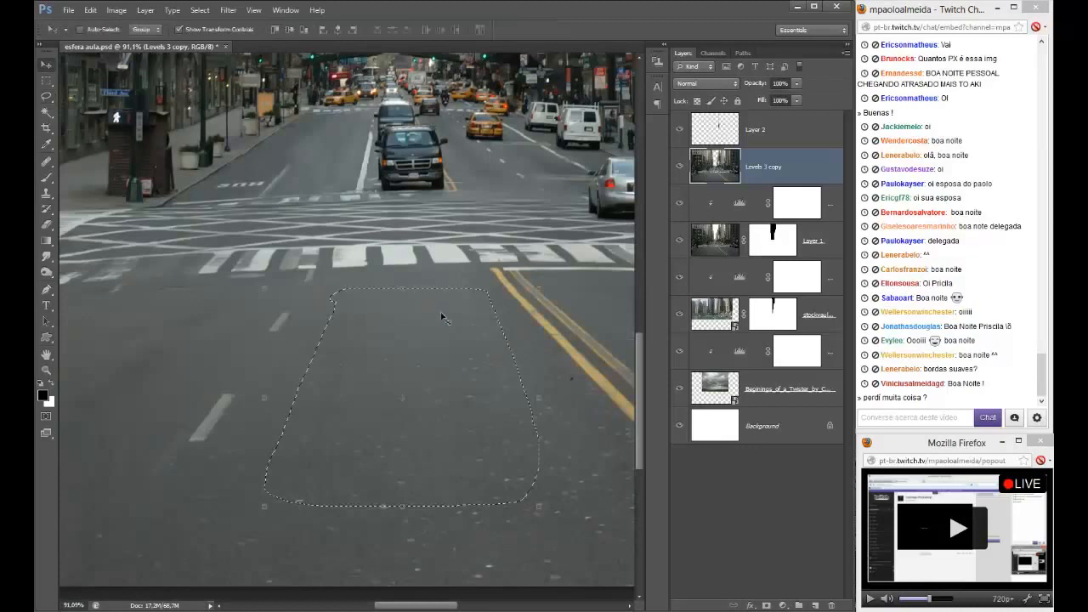
key("ctrl+j")
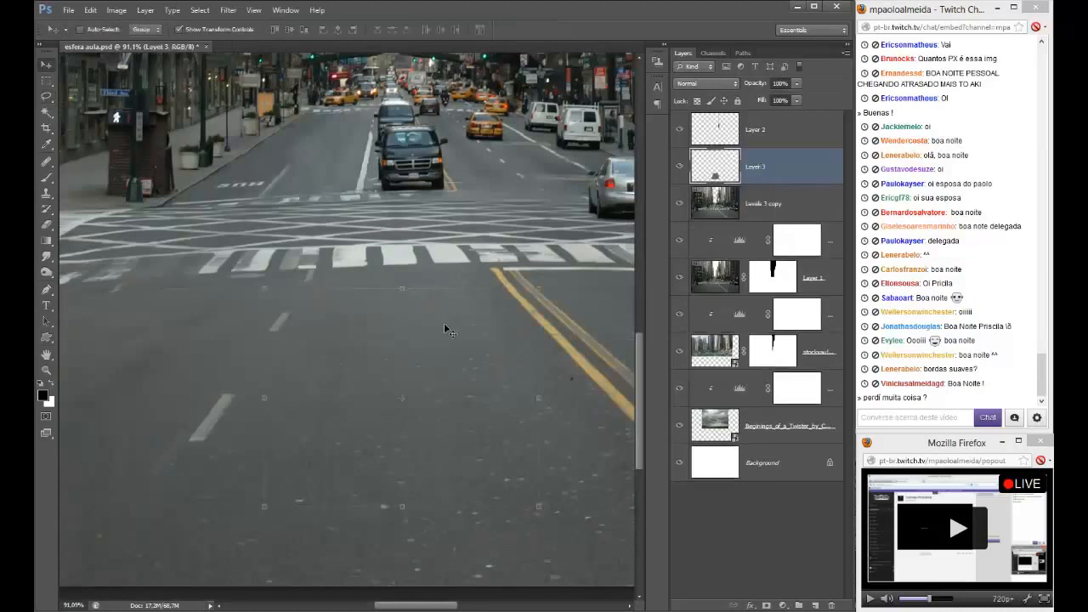
- Move the asphalt patch over the cleared lane, scale it to about 32% by 56% and rotate it about 27°
left_click_drag(444, 323, 327, 130)
scroll(330, 136, "up", 3)
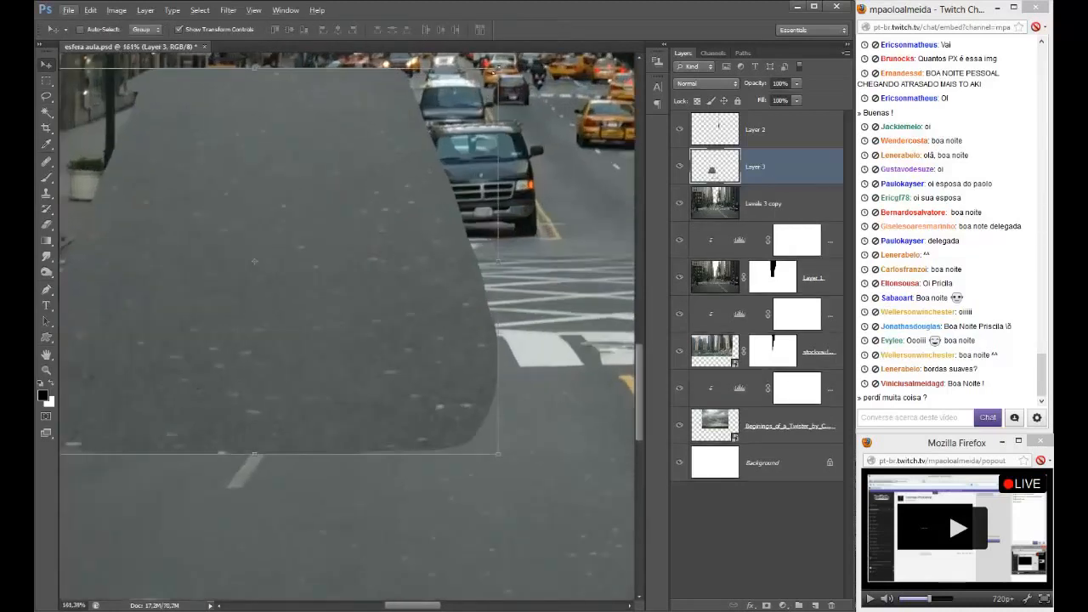
left_click_drag(496, 75, 299, 242)
left_click_drag(138, 324, 318, 170)
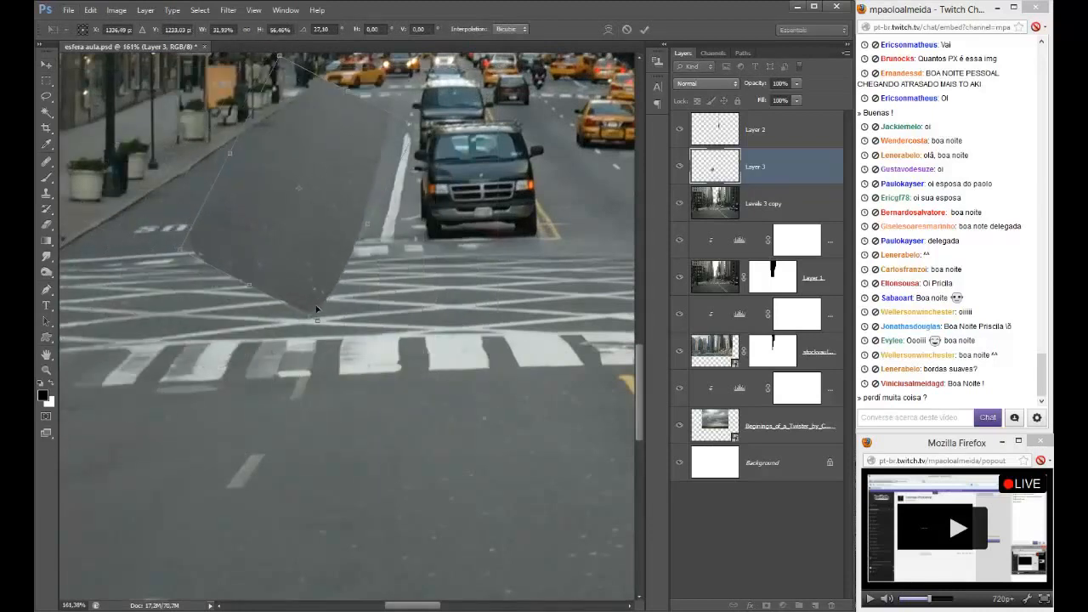
- Distort the asphalt patch's corners to fit the lane's perspective between the curb and the white lane line
right_click(322, 266)
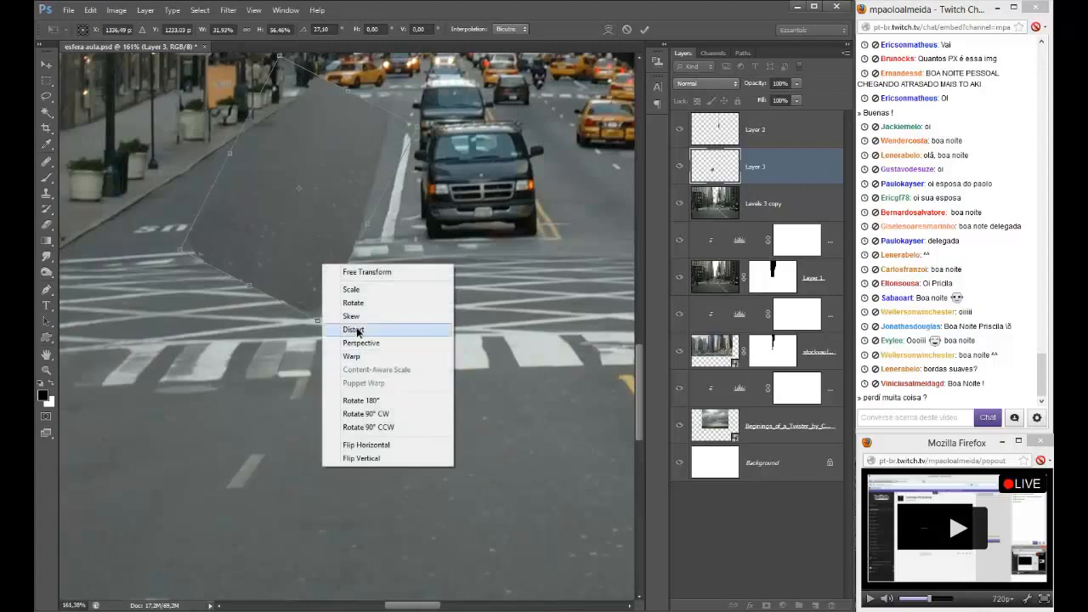
left_click(357, 330)
left_click_drag(317, 320, 357, 239)
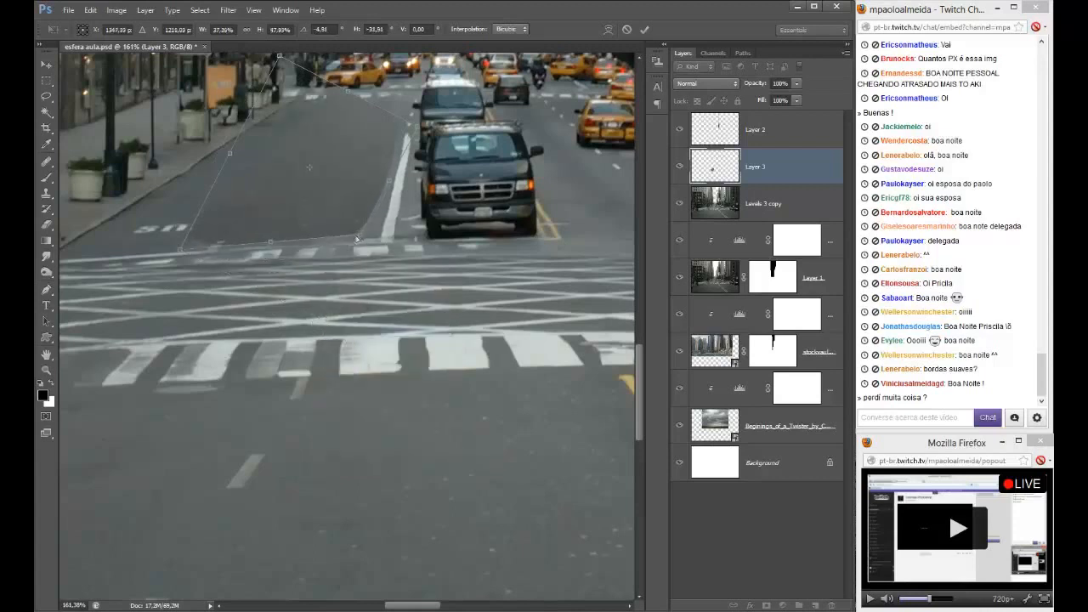
left_click_drag(279, 57, 228, 94)
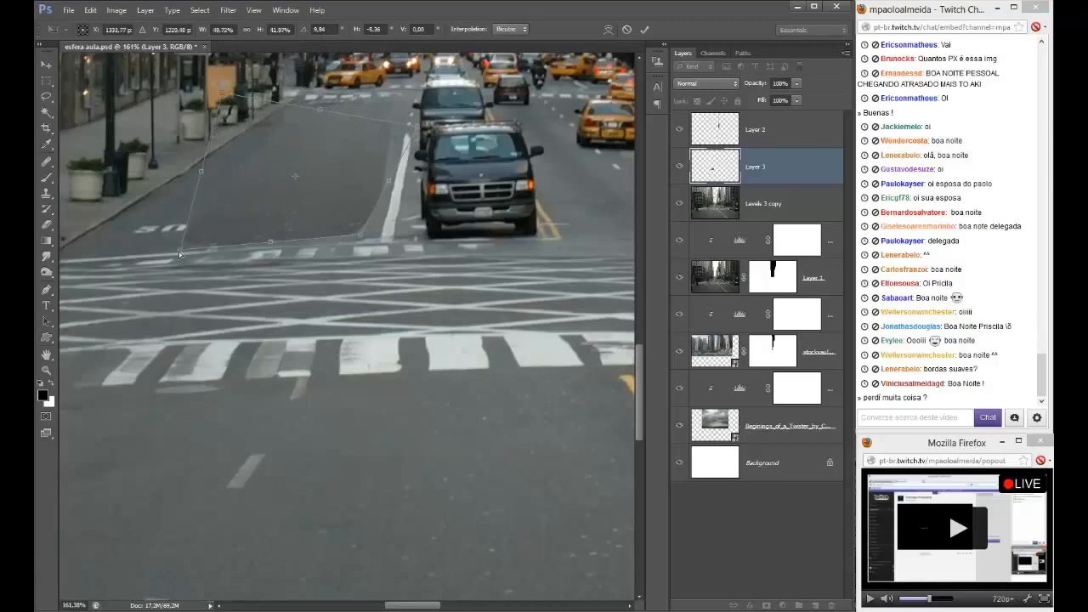
left_click_drag(180, 246, 131, 252)
left_click_drag(423, 131, 442, 120)
key("Return")
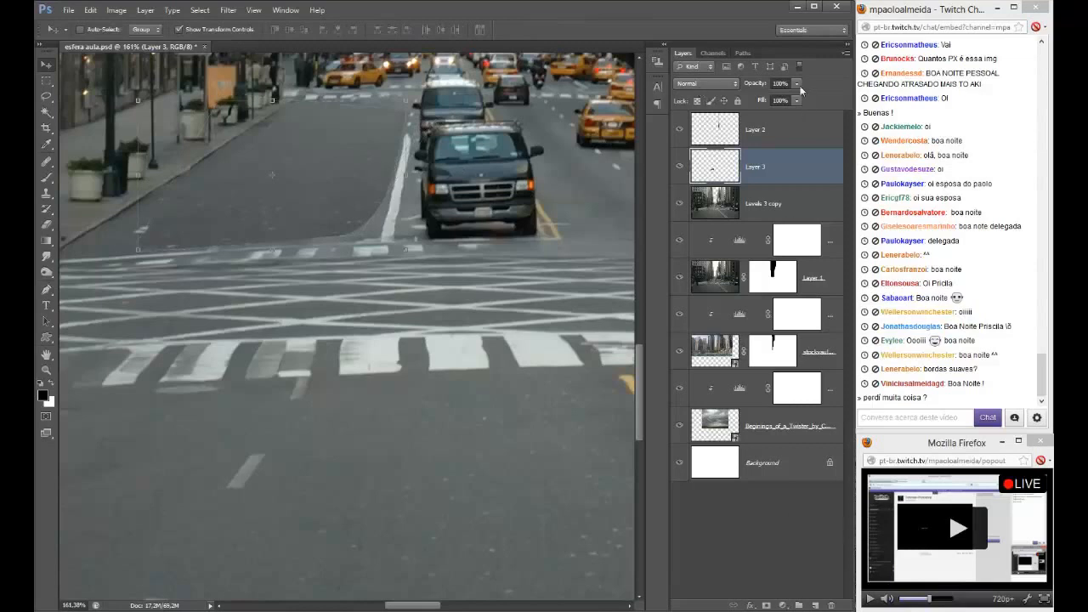
- Lower the asphalt patch layer's opacity to 67% and add a layer mask for brushing
left_click_drag(797, 84, 776, 99)
left_click(766, 605)
key("b")
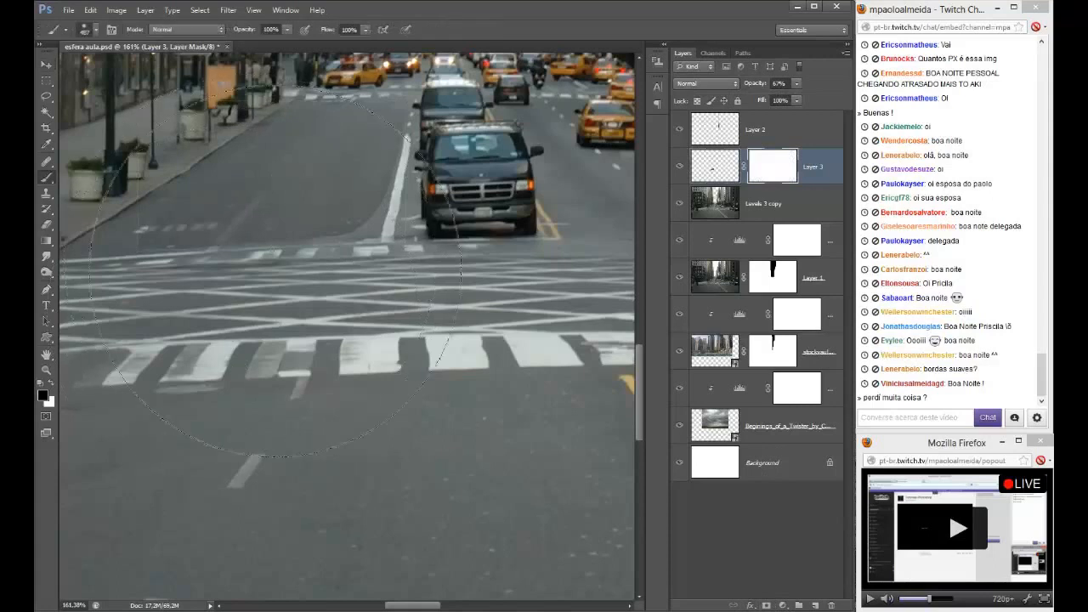
- Brush black on Layer 3's mask around the crosswalk, and delete Layer 3 altogether
left_click_drag(269, 279, 127, 276, "alt")
mouse_move(383, 268)
left_mouse_down()
mouse_move(448, 148)
mouse_move(374, 221)
left_mouse_up()
left_click_drag(191, 109, 239, 60)
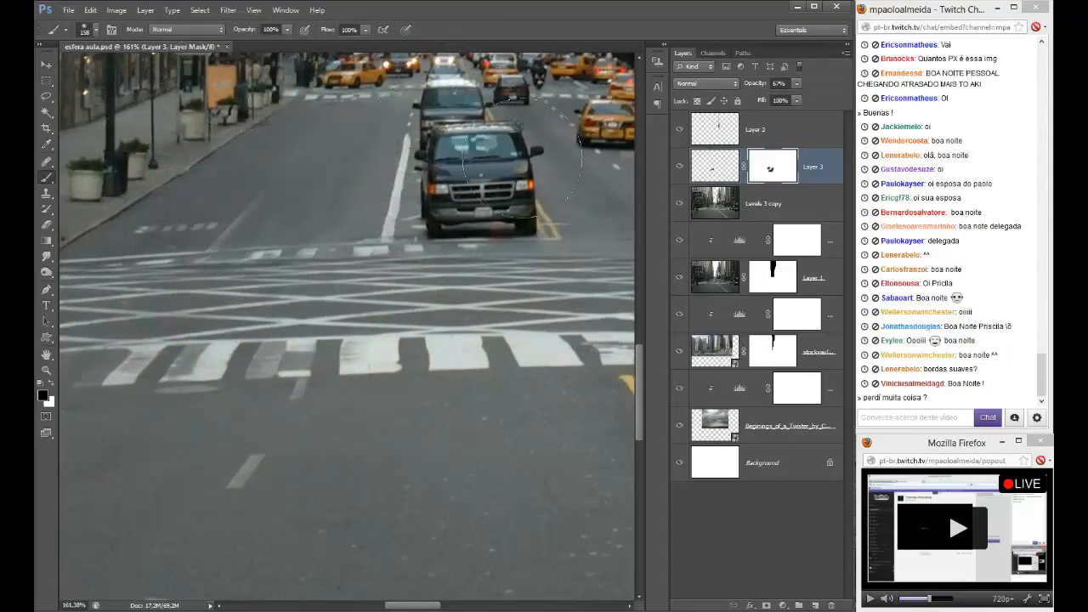
key("Delete")
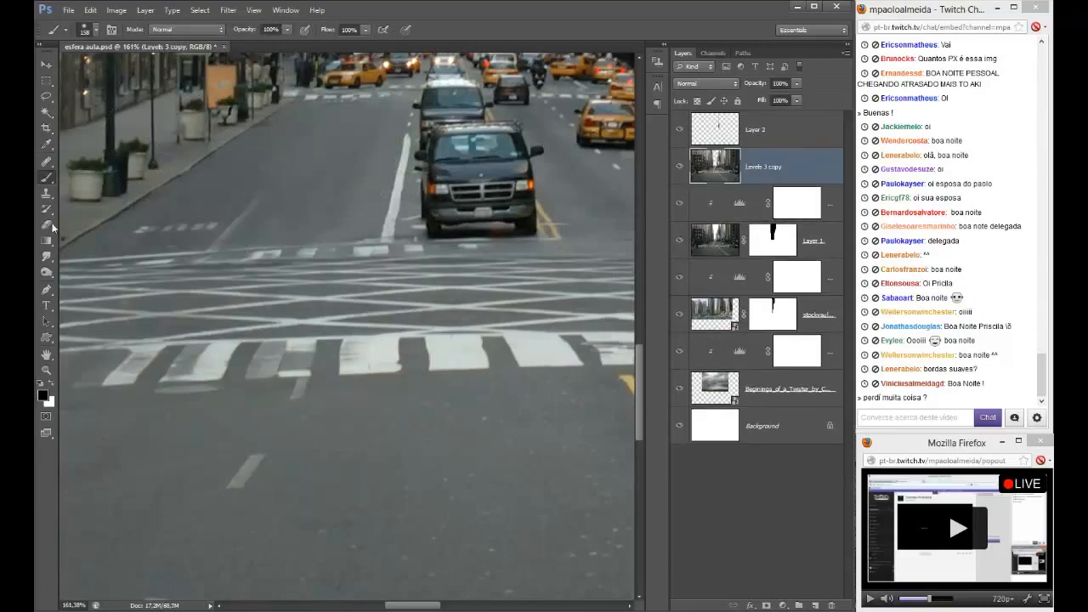
- Set up the Polygonal Lasso at the empty far lane and add a new empty layer above Levels 3 copy
left_click(47, 98)
left_click(74, 107)
scroll(238, 210, "up", 4)
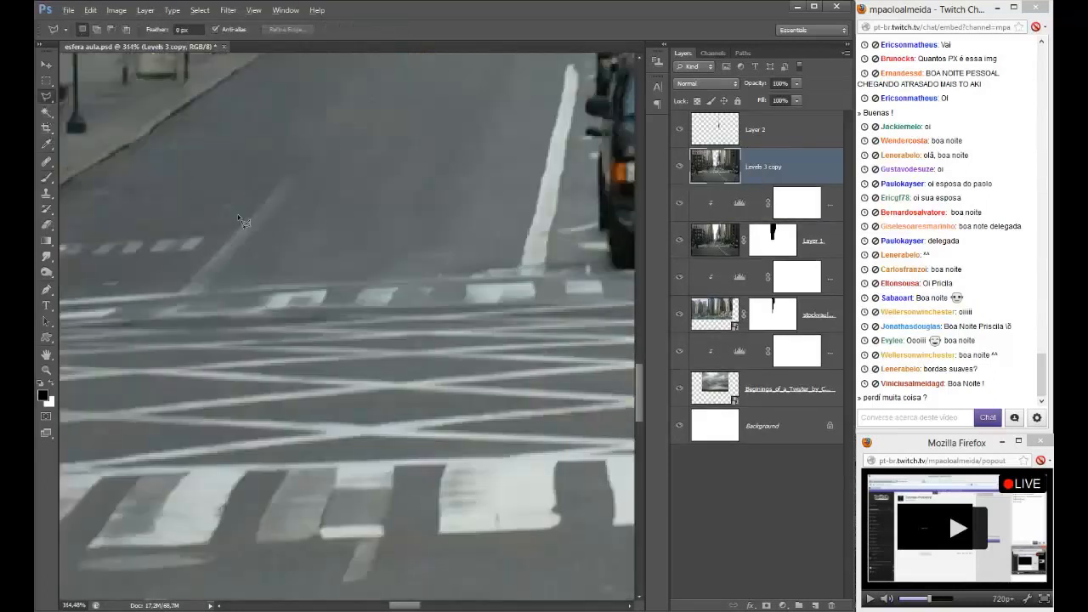
mouse_move(259, 274)
left_mouse_down()
mouse_move(267, 318)
mouse_move(243, 383)
left_mouse_up()
left_click_drag(409, 333, 410, 304)
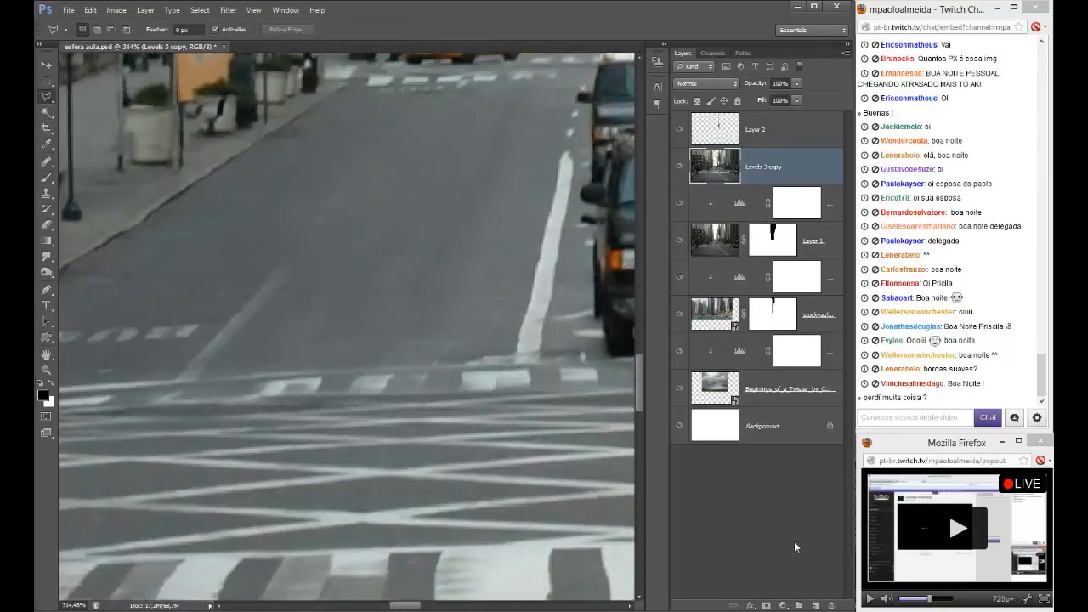
left_click(815, 605)
- Outline a thin diagonal lane stripe along the faded line from the crosswalk to the far taxi and fill it with white
left_click_drag(348, 253, 287, 405)
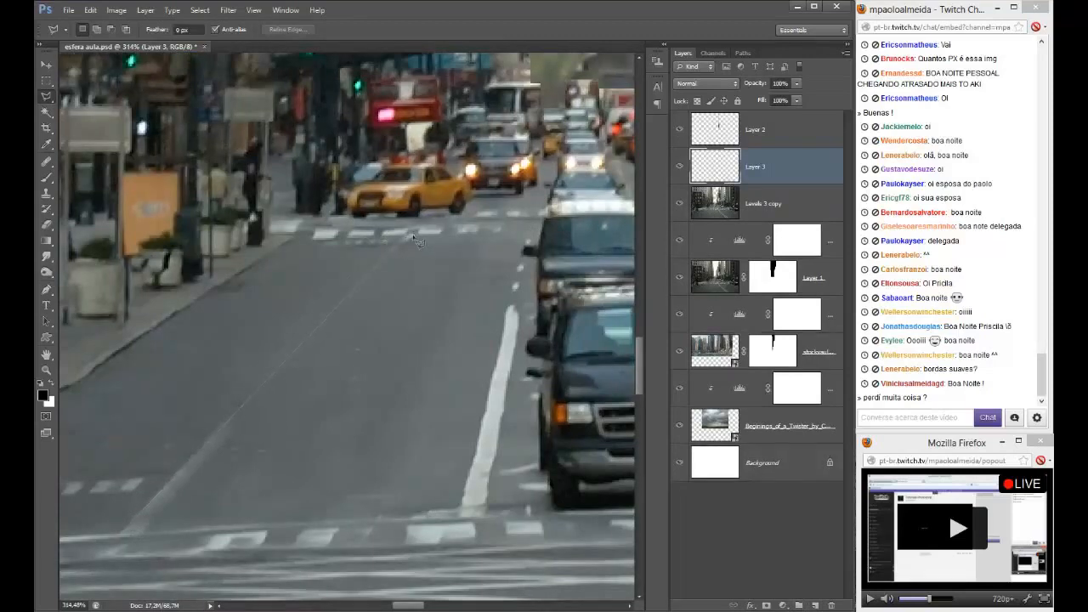
left_click(126, 534)
key("x")
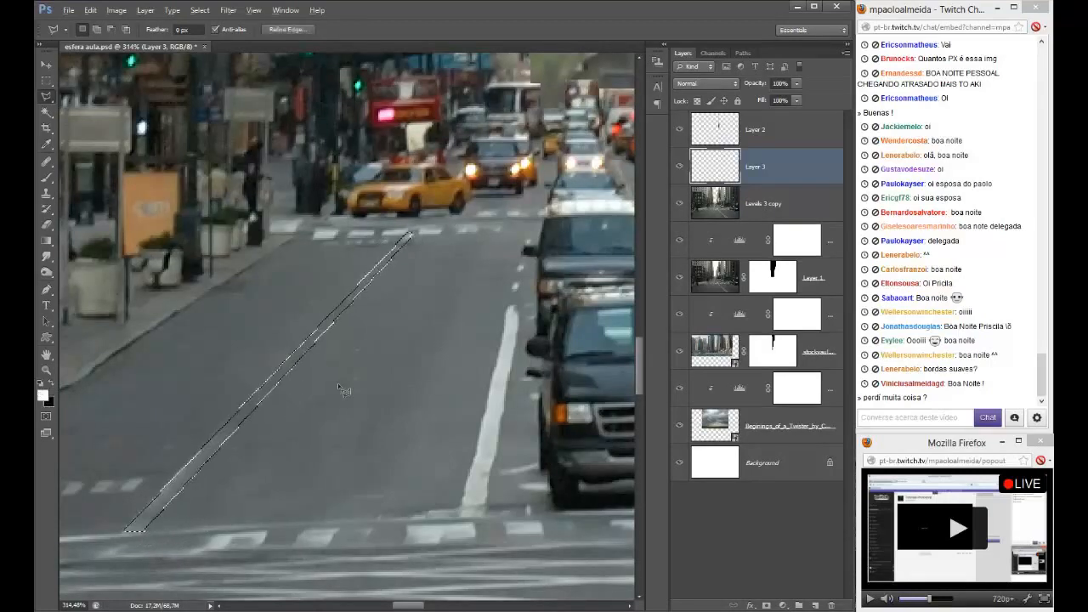
key("alt+BackSpace")
- Lower the lane stripe layer's opacity to 11% and add a layer mask to it
scroll(337, 382, "down", 3)
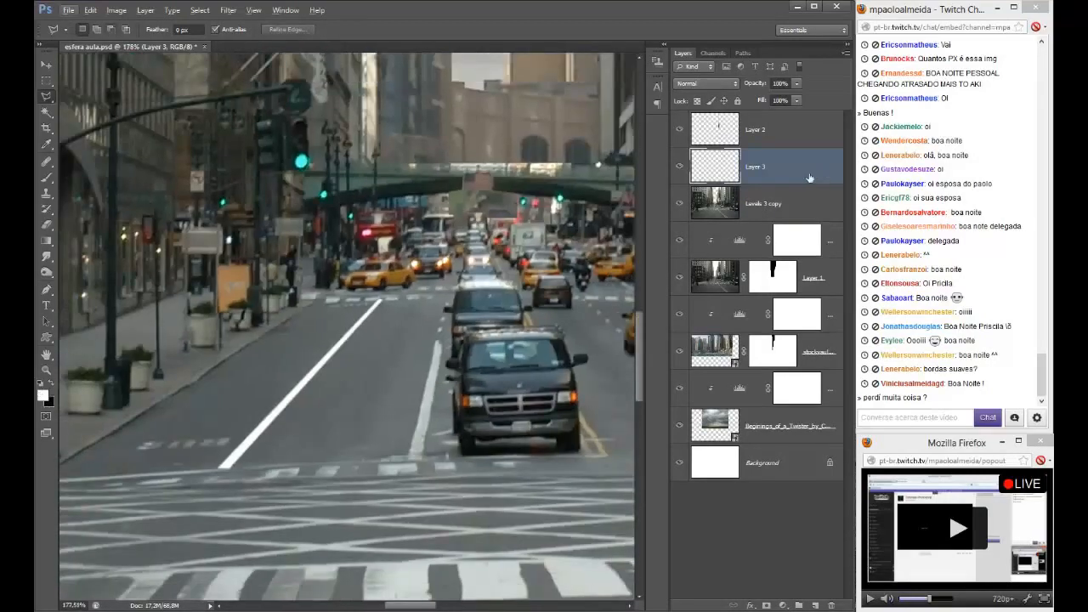
left_click(796, 100)
left_click_drag(749, 102, 742, 93)
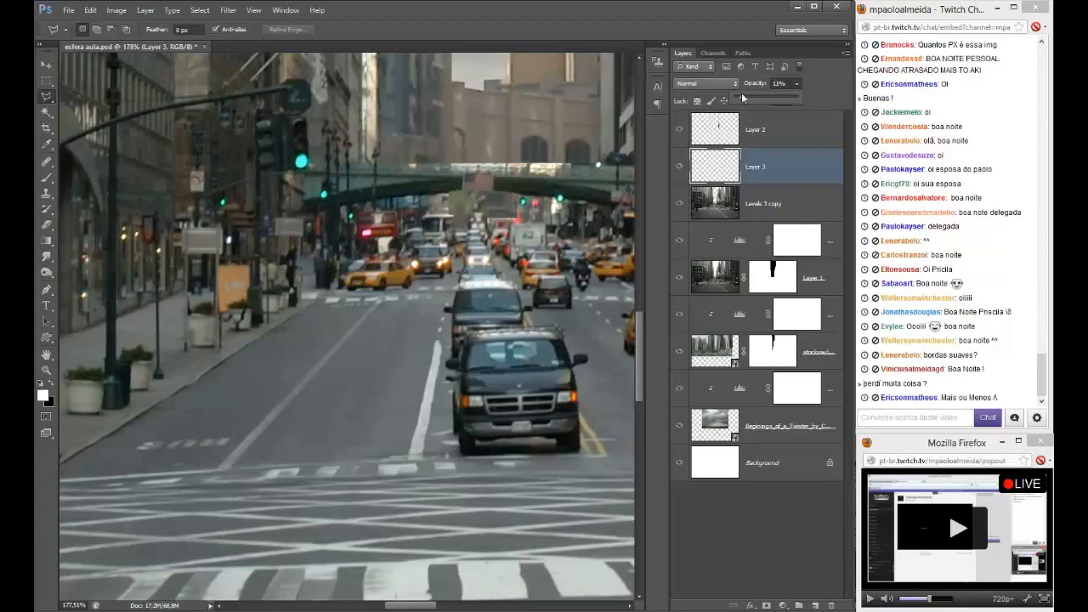
left_click(783, 159)
left_click(767, 605)
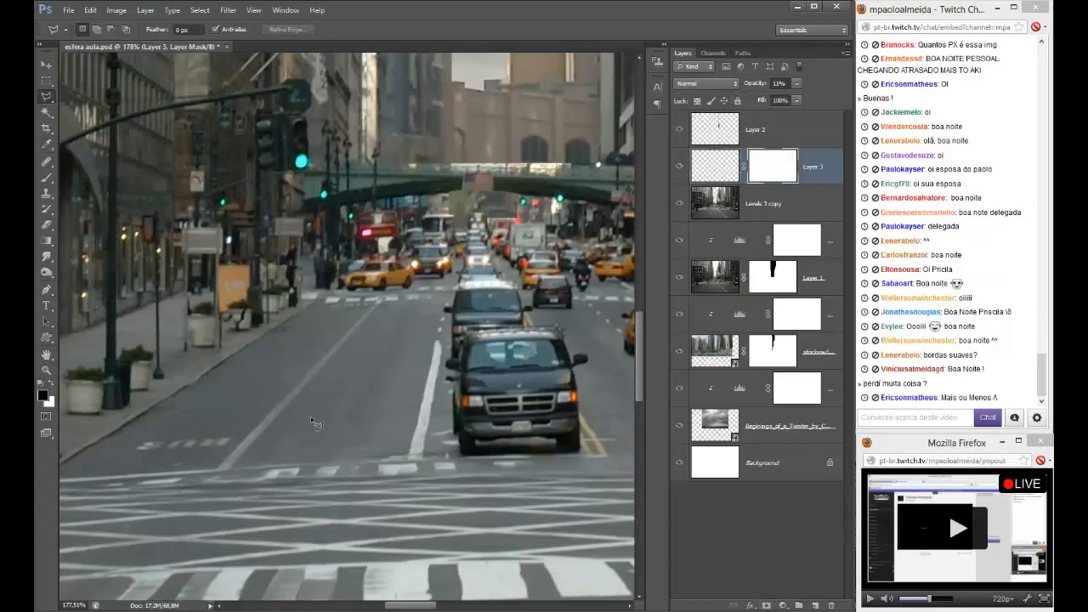
- Choose the textured 1467 px smoke brush tip and shrink it to 164 px for painting on the mask
key("b")
right_click(321, 432)
scroll(600, 461, "down", 3)
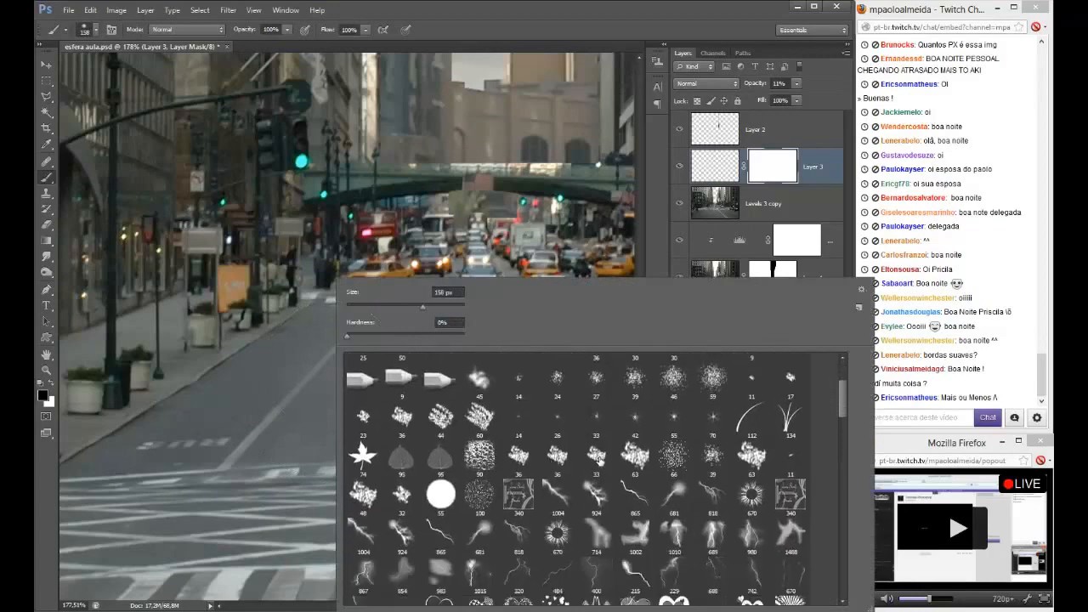
left_click_drag(844, 399, 830, 496)
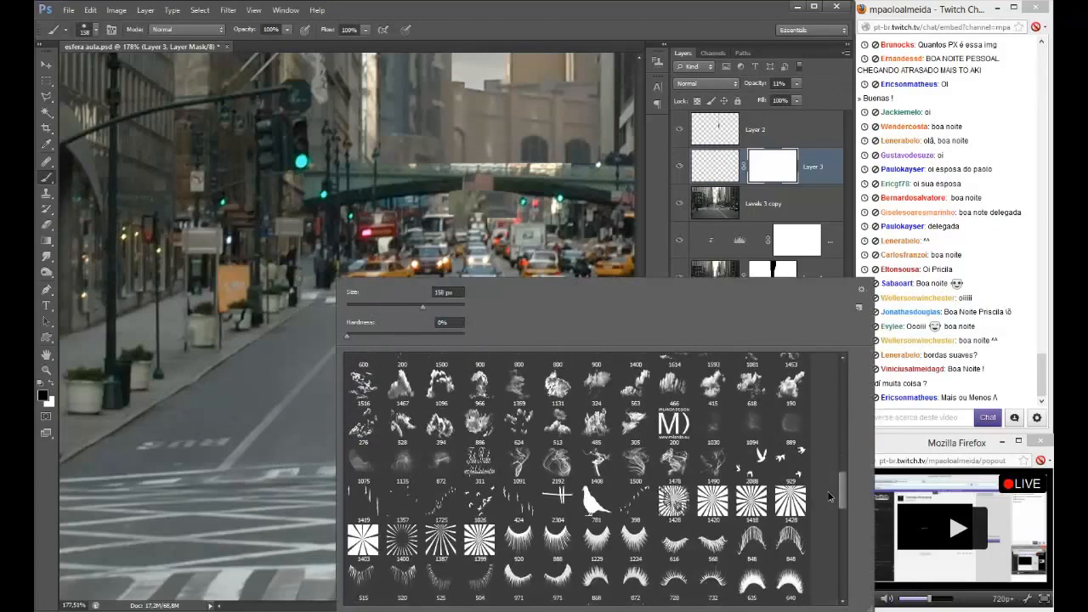
left_click(399, 387)
left_click(464, 11)
right_click(346, 390, "alt")
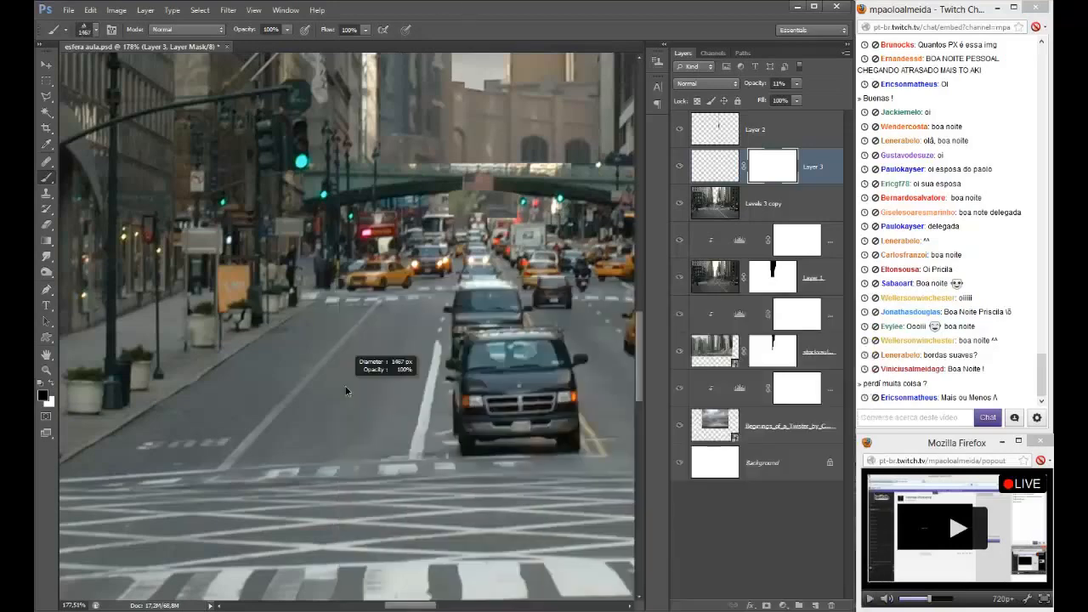
left_click_drag(244, 389, 238, 390)
left_click_drag(356, 405, 85, 401)
mouse_move(377, 402)
left_mouse_down()
mouse_move(171, 363)
mouse_move(271, 399)
mouse_move(300, 423)
left_mouse_up()
- Dab black on Layer 3's mask along the lane stripe to wear it away unevenly
scroll(280, 398, "up", 3)
scroll(284, 402, "up", 1)
left_click(271, 425)
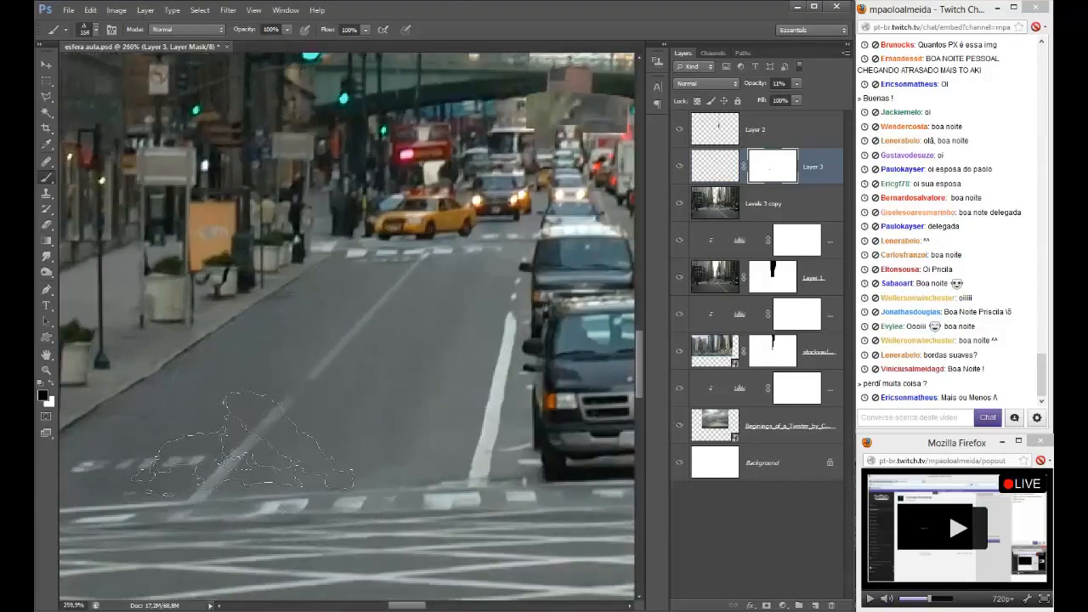
left_click(238, 455)
left_click(194, 489)
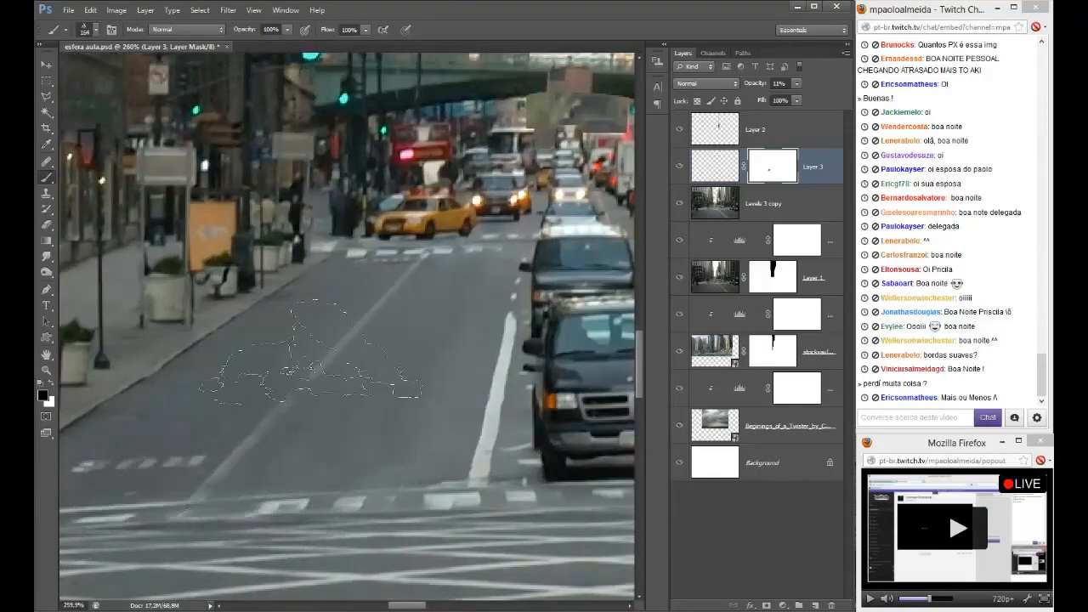
left_click(327, 351)
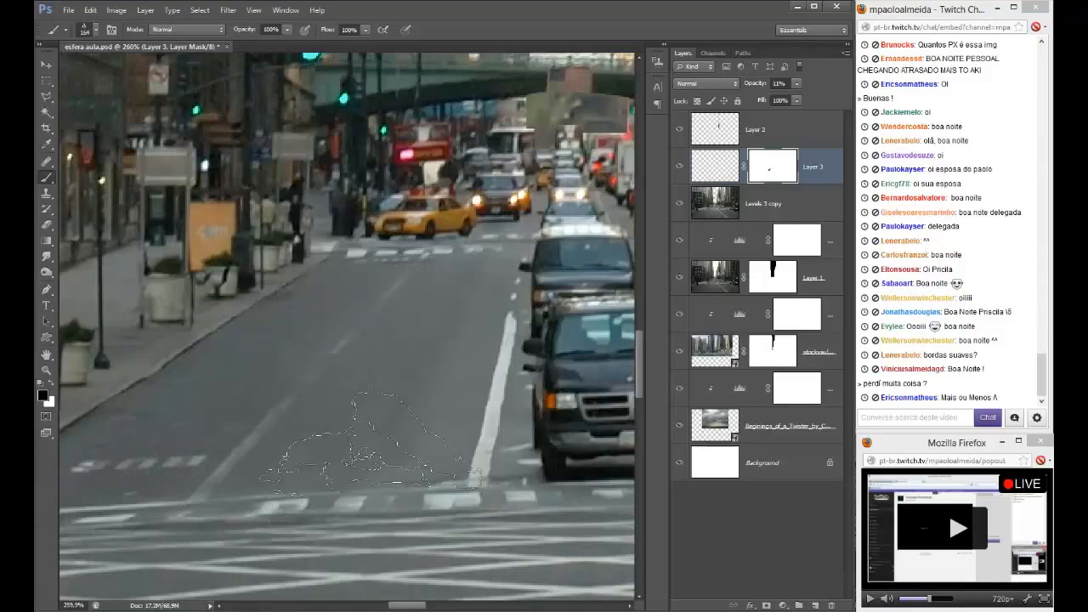
- Raise the worn lane stripe layer's opacity to 22%
scroll(408, 445, "down", 2)
scroll(408, 445, "up", 2)
left_click_drag(795, 82, 795, 98)
left_click(353, 299)
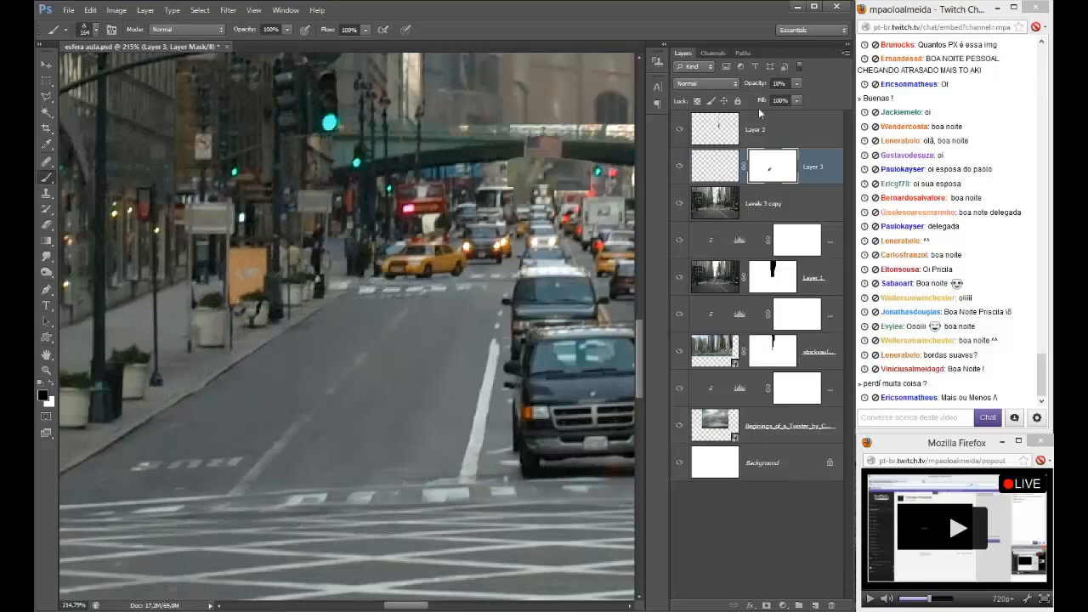
left_click(795, 100)
left_click(609, 27)
- Compare the street with the retouched Levels 3 copy layer hidden and shown
key("ctrl+0")
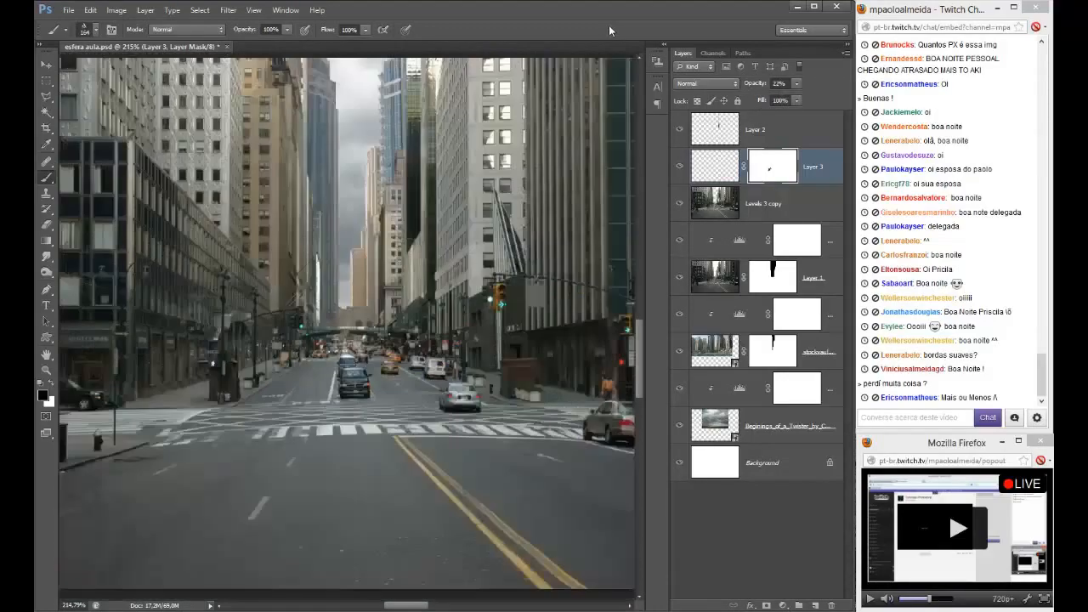
scroll(342, 364, "up", 5)
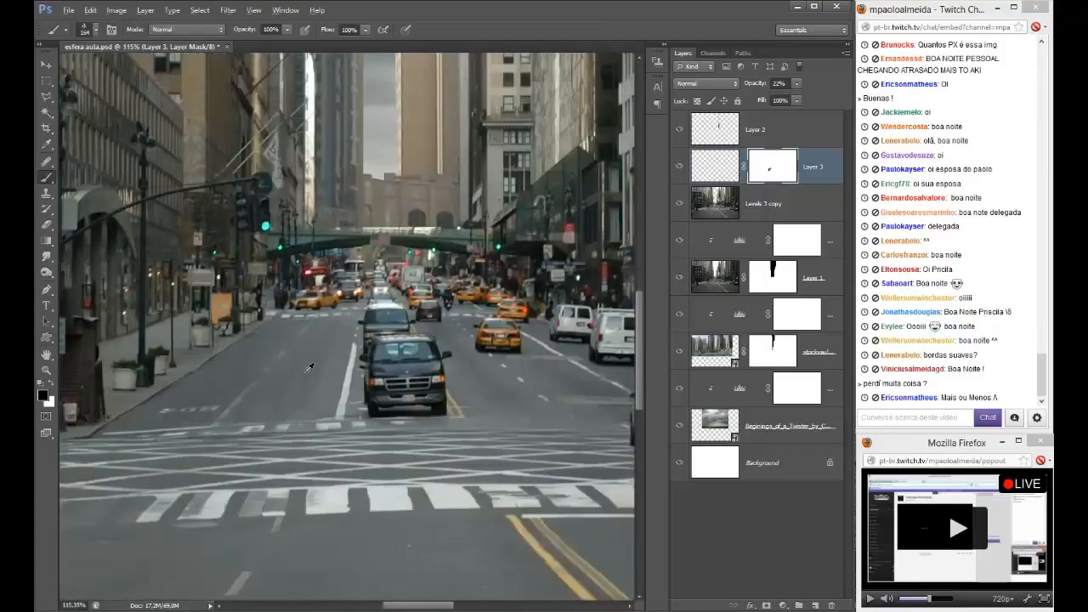
left_click(677, 204)
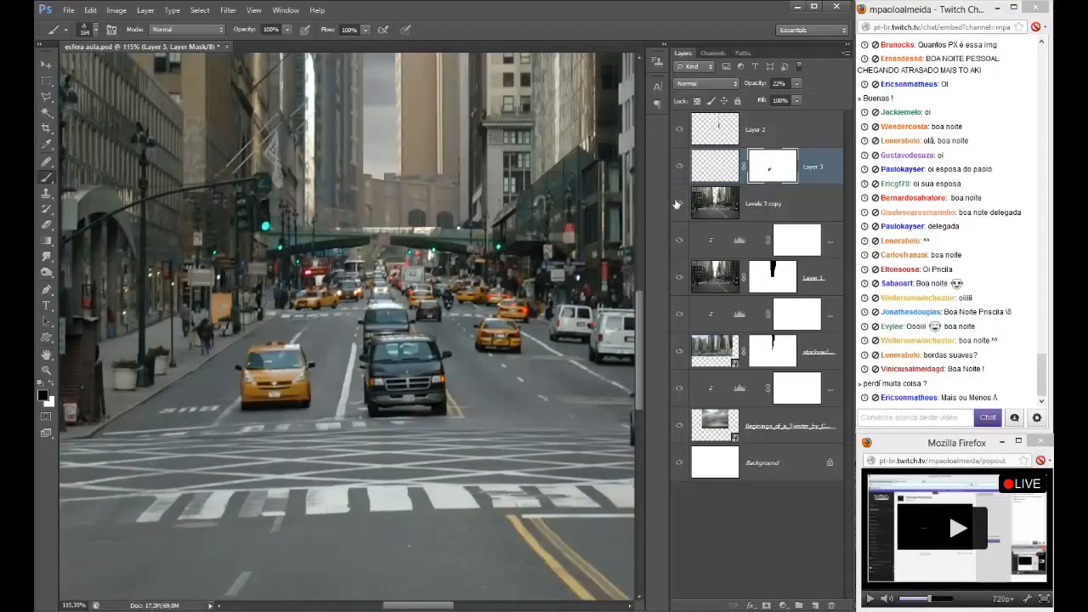
left_click(677, 204)
left_click(678, 204)
left_click(678, 204)
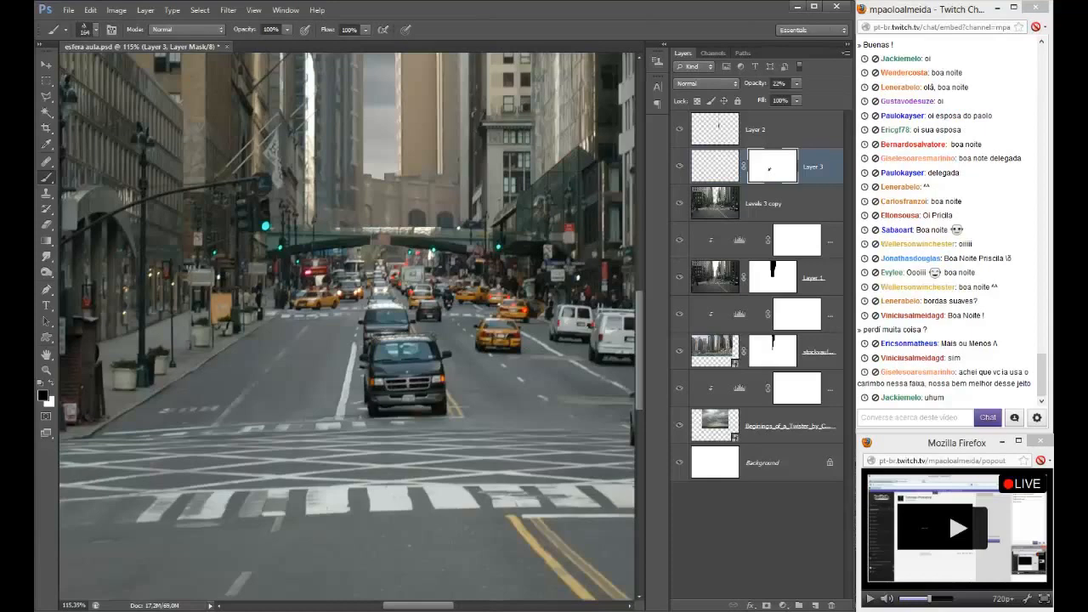
left_click(915, 417)
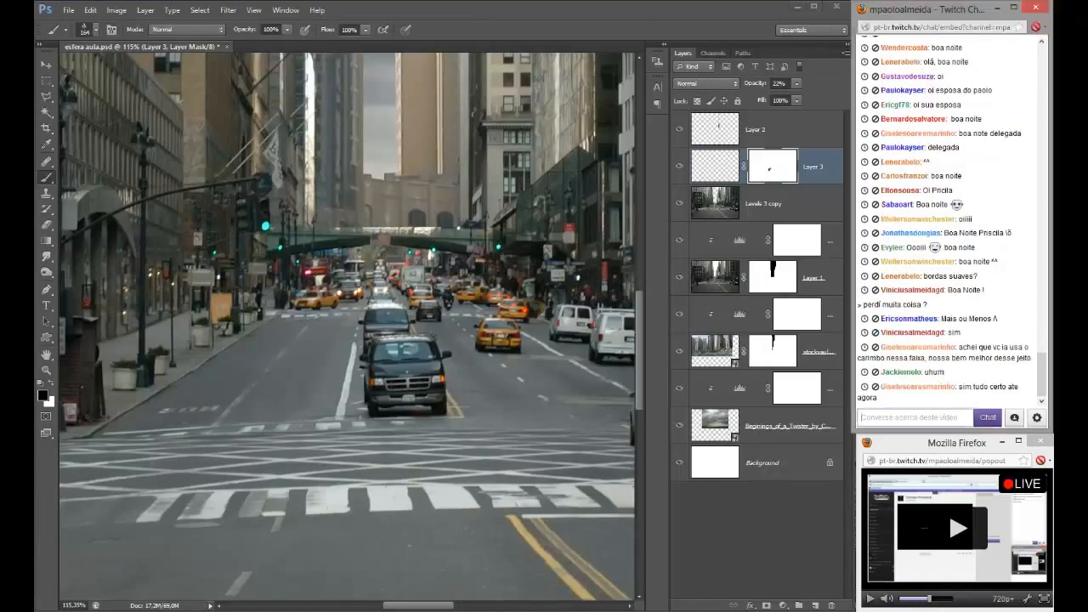
left_click_drag(854, 121, 856, 121)
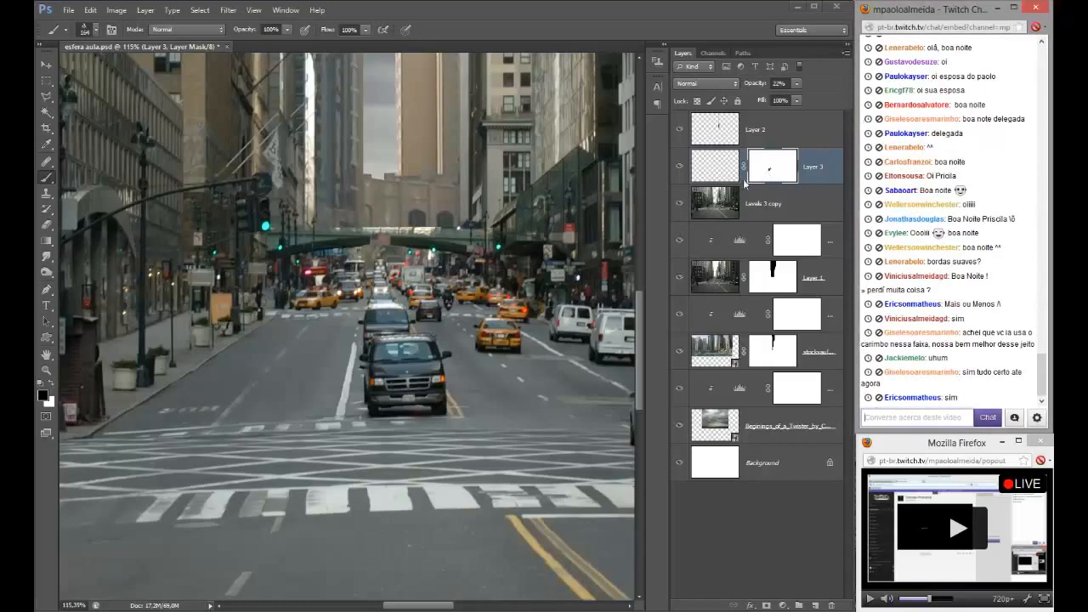
- Switch the brush to a soft round tip and reduce its size to 54 px
scroll(323, 381, "up", 3)
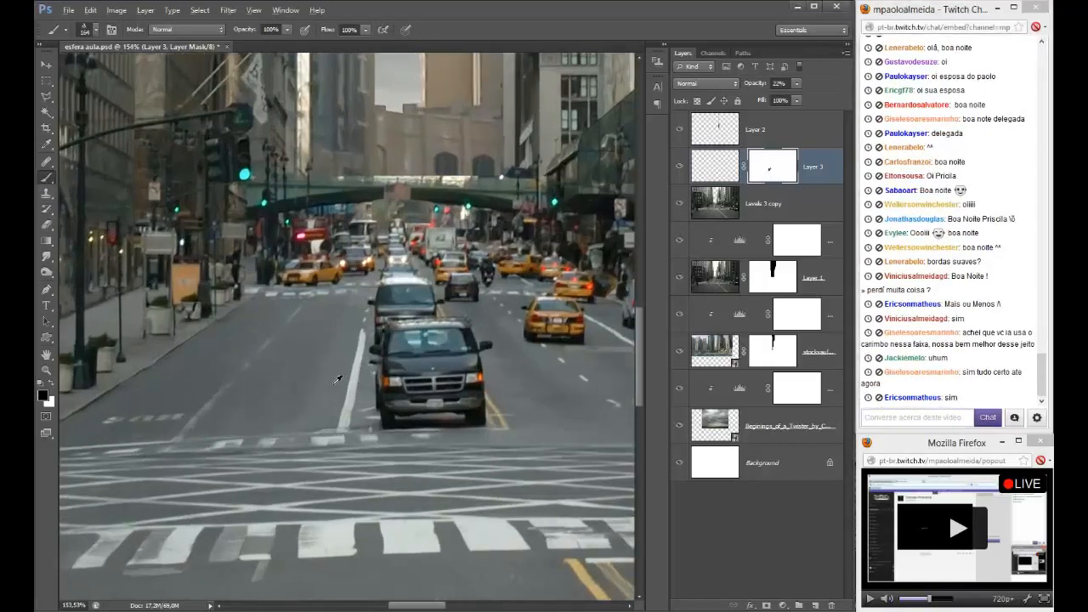
right_click(319, 388)
scroll(513, 415, "up", 10)
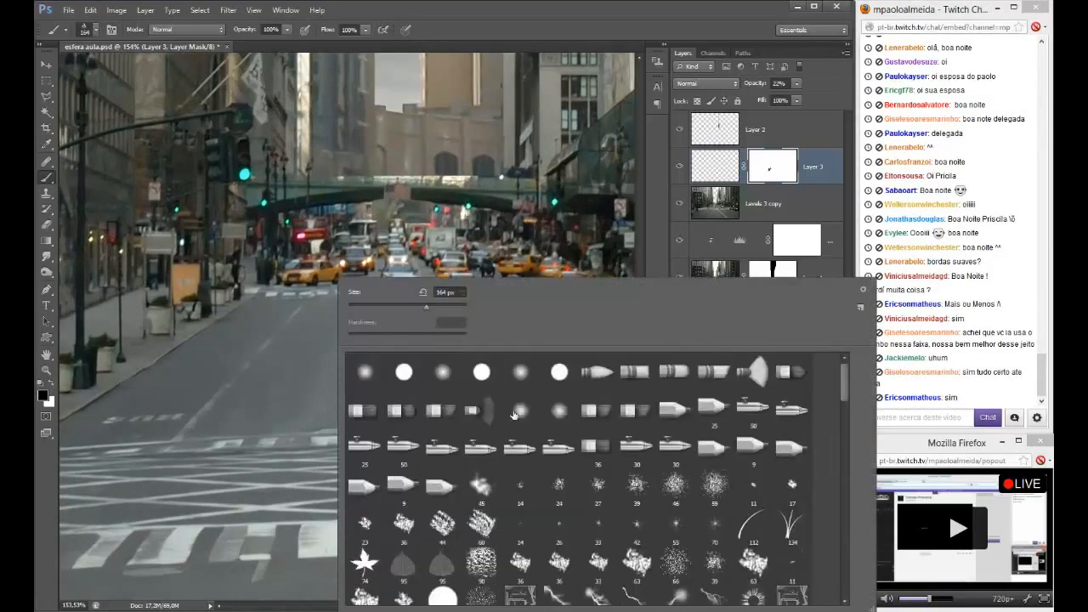
left_click(521, 372)
left_click(539, 10)
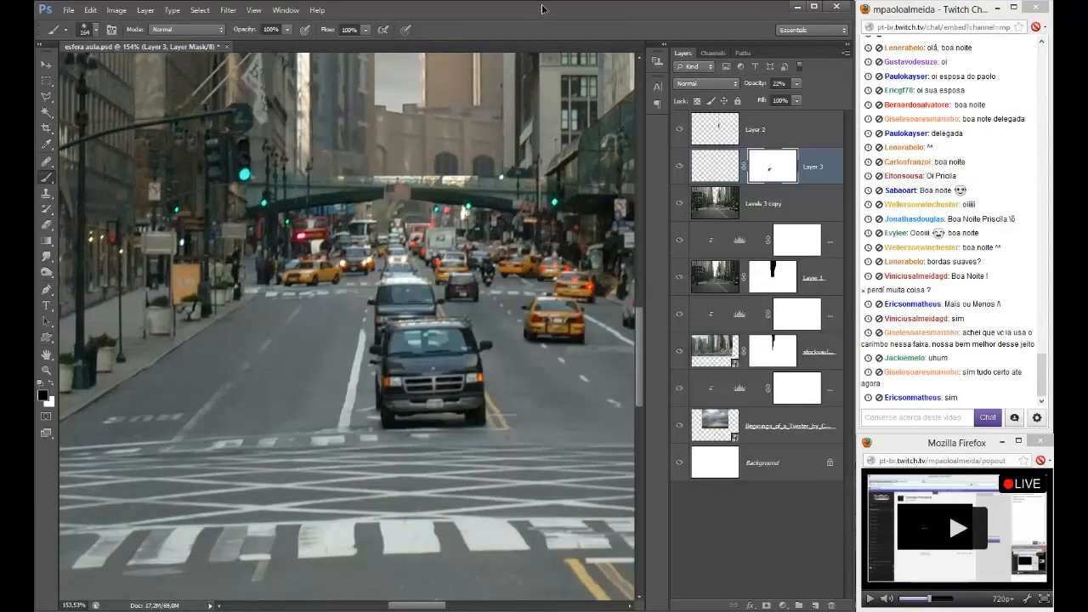
left_click_drag(304, 382, 256, 374)
scroll(272, 372, "down", 3)
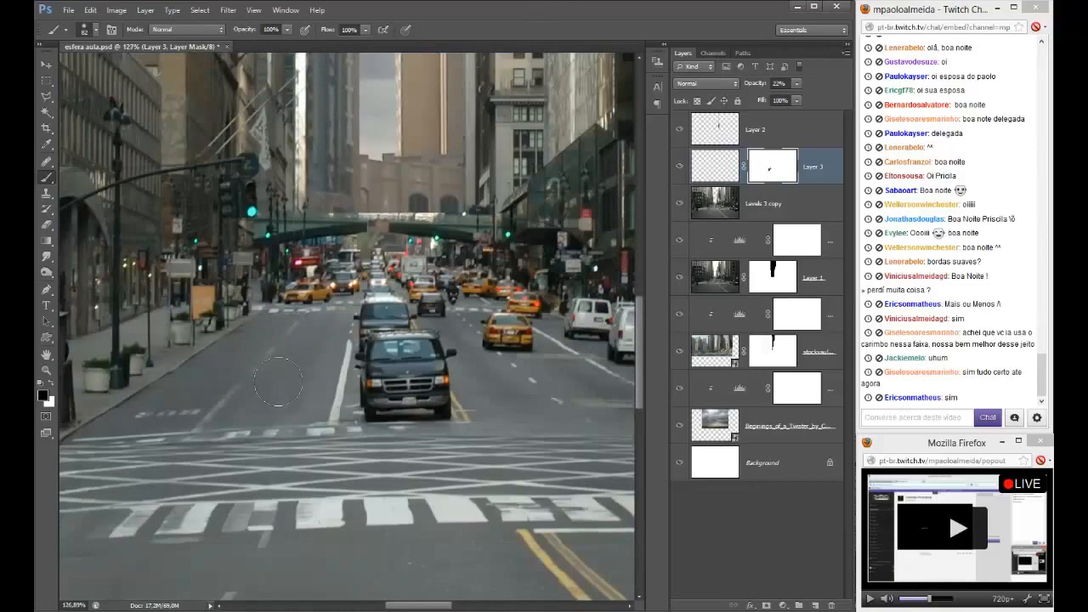
left_click_drag(315, 378, 298, 381)
- Select a four-sided patch of foreground road containing the double yellow line with the Polygonal Lasso
scroll(299, 379, "down", 5)
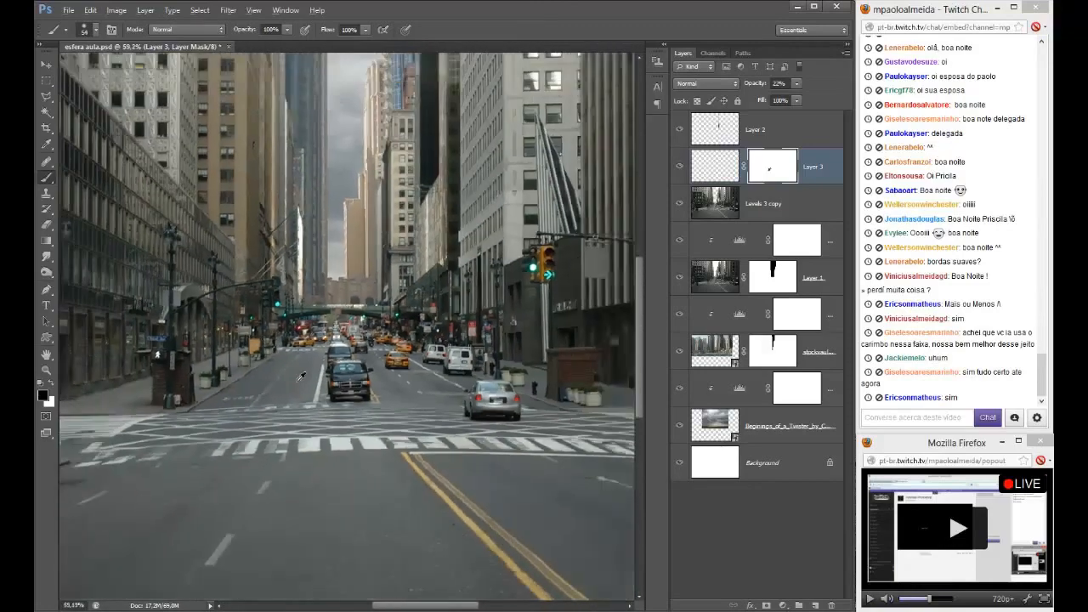
scroll(299, 375, "down", 2)
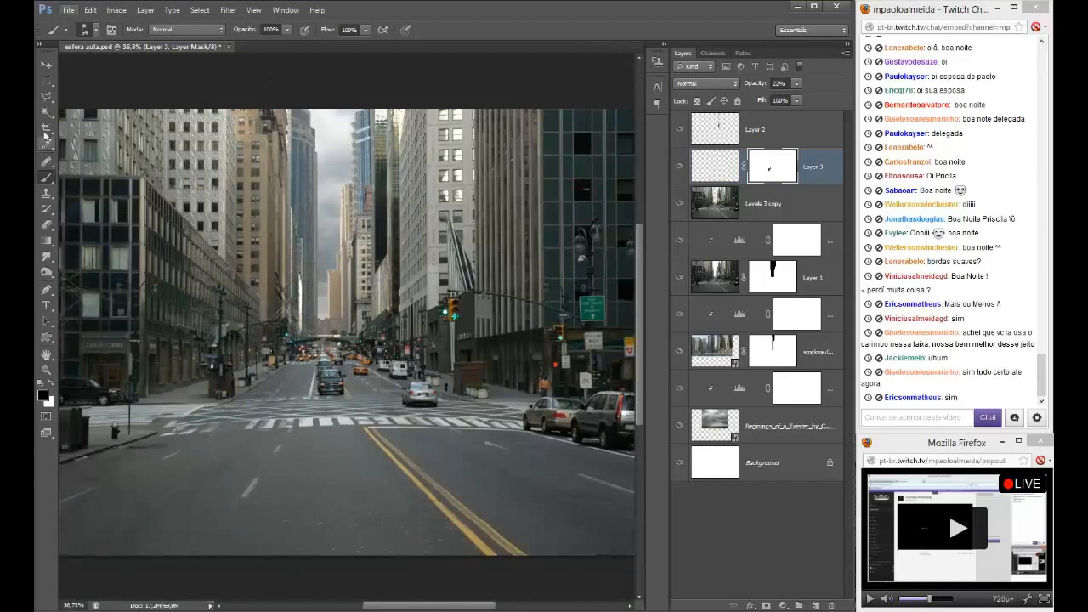
left_click(47, 96)
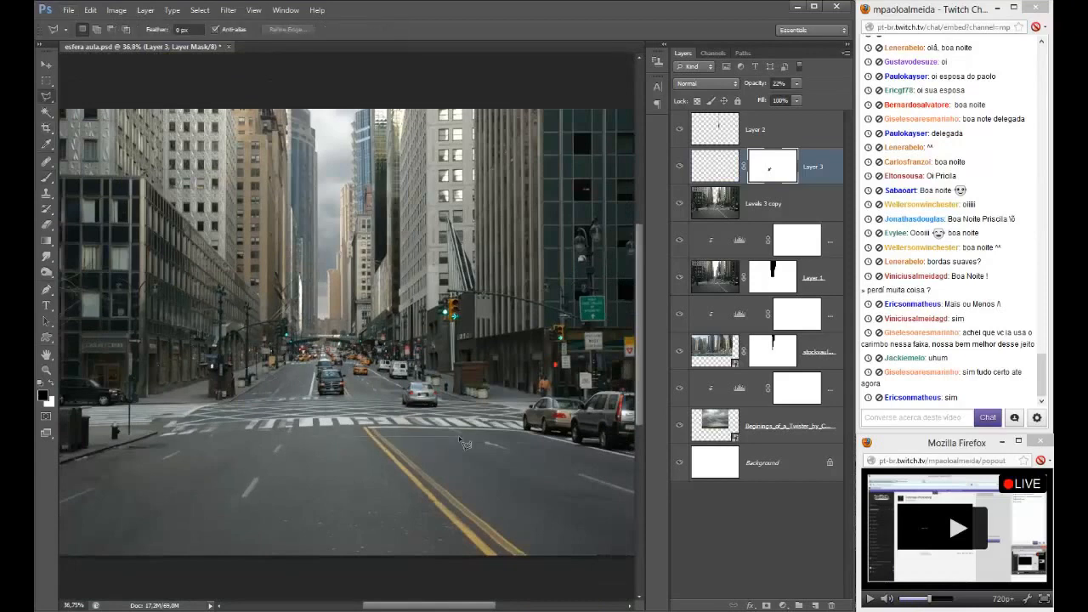
left_click(603, 511)
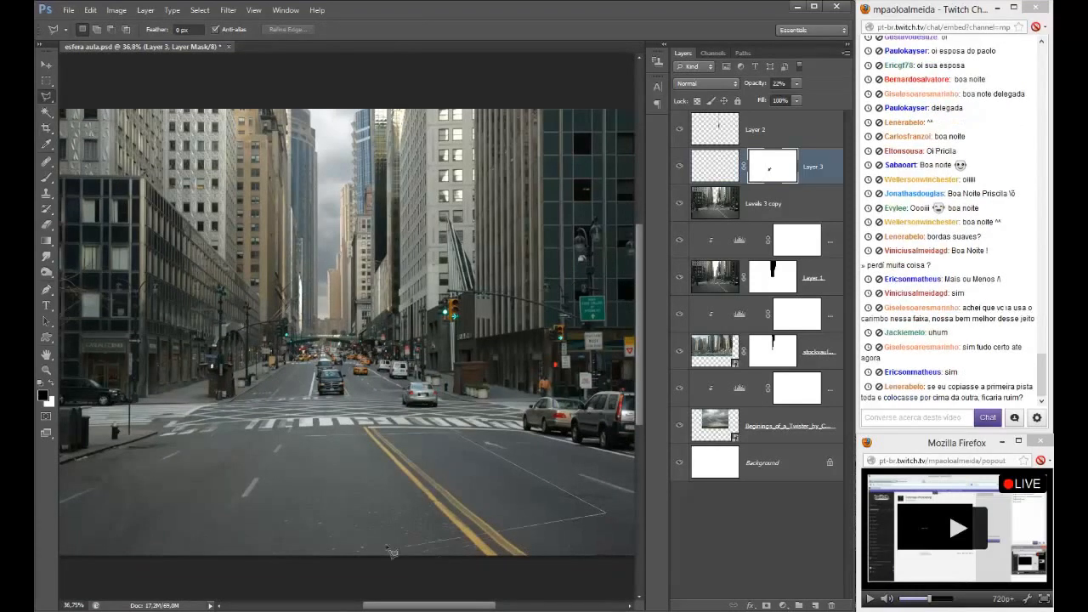
left_click(319, 536)
double_click(303, 436)
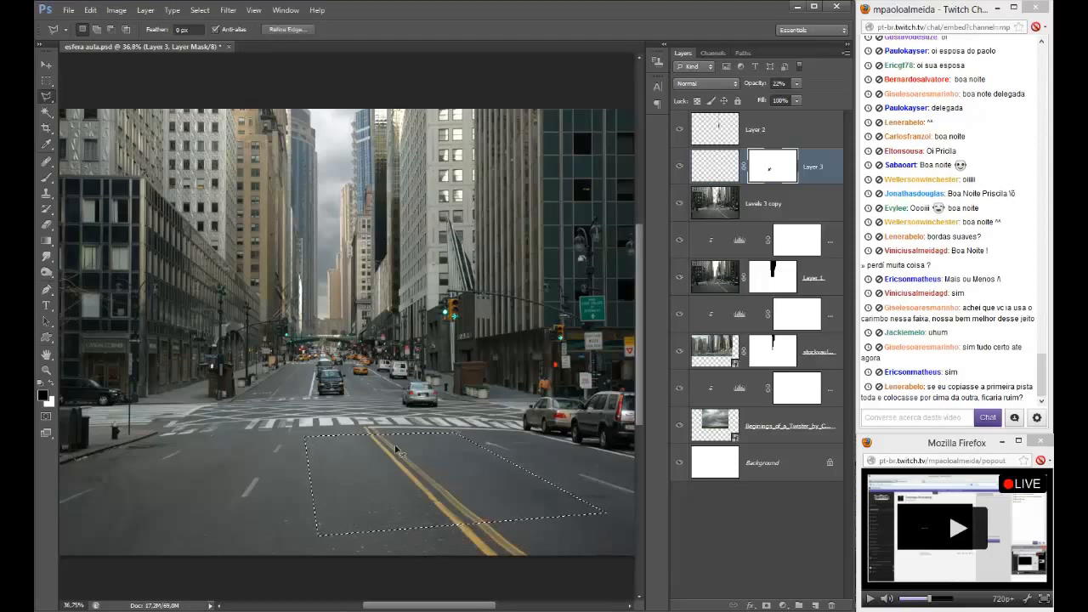
key("ctrl+j")
key("v")
key("ctrl+z")
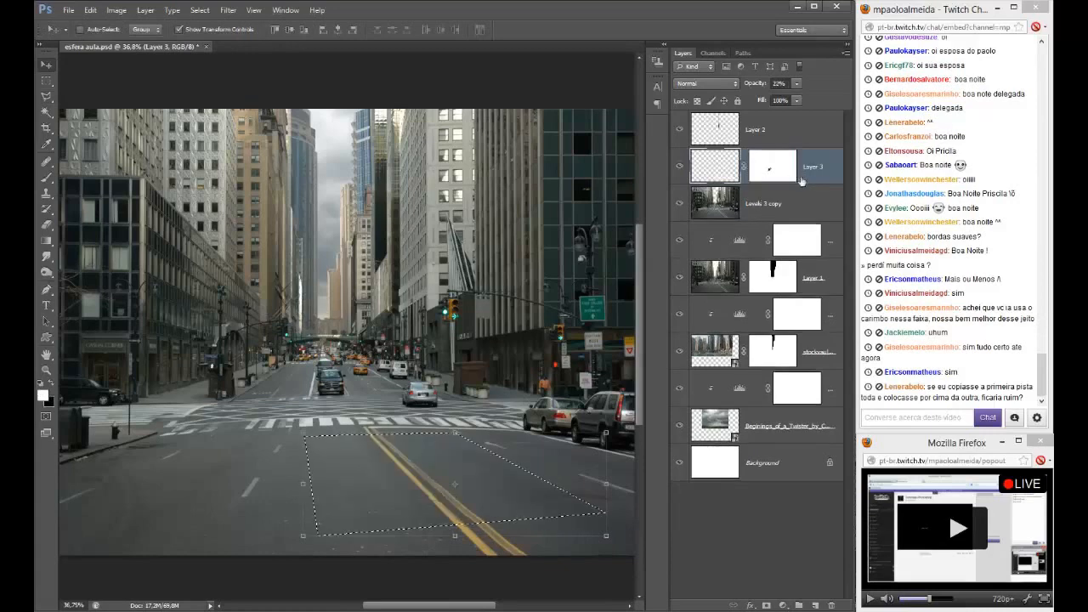
- Copy the selected road patch from Levels 3 copy to a new layer and scale it to about 36% beyond the crosswalk
left_click(777, 210)
key("ctrl+j")
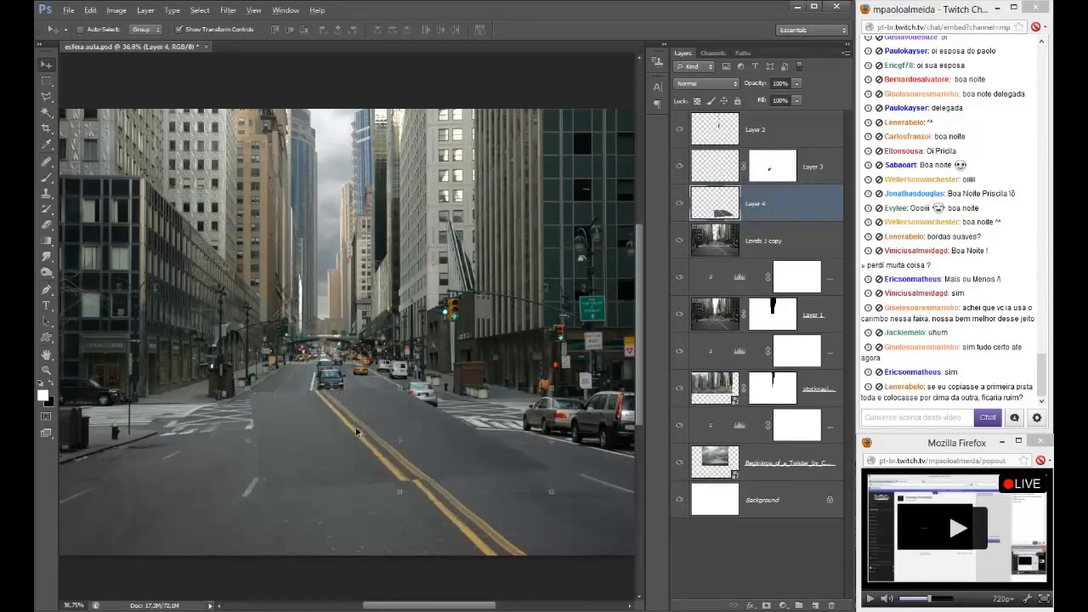
scroll(450, 473, "up", 3)
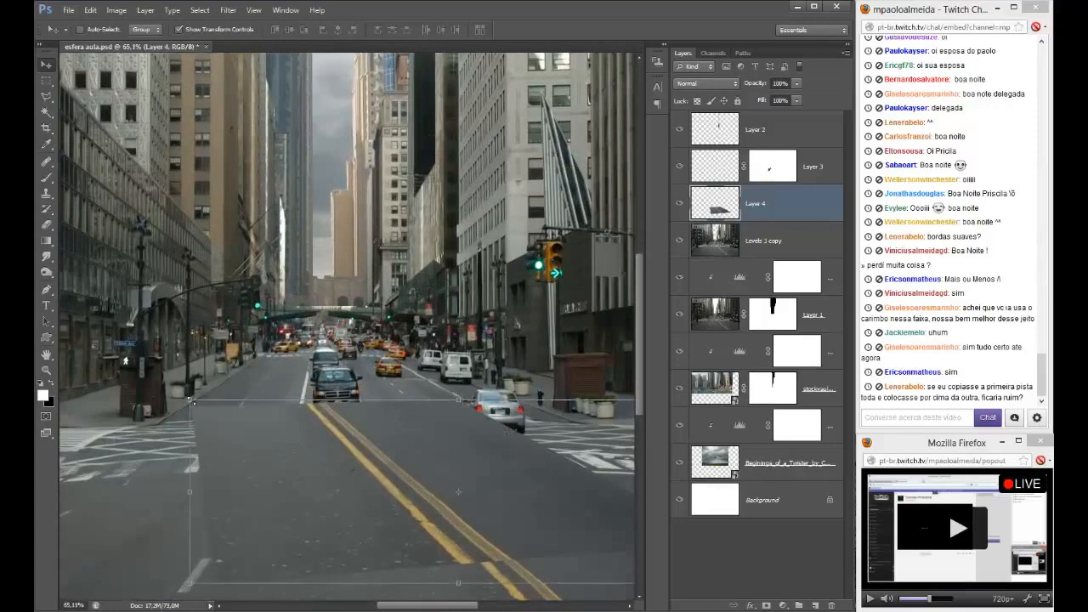
left_click_drag(190, 491, 349, 420)
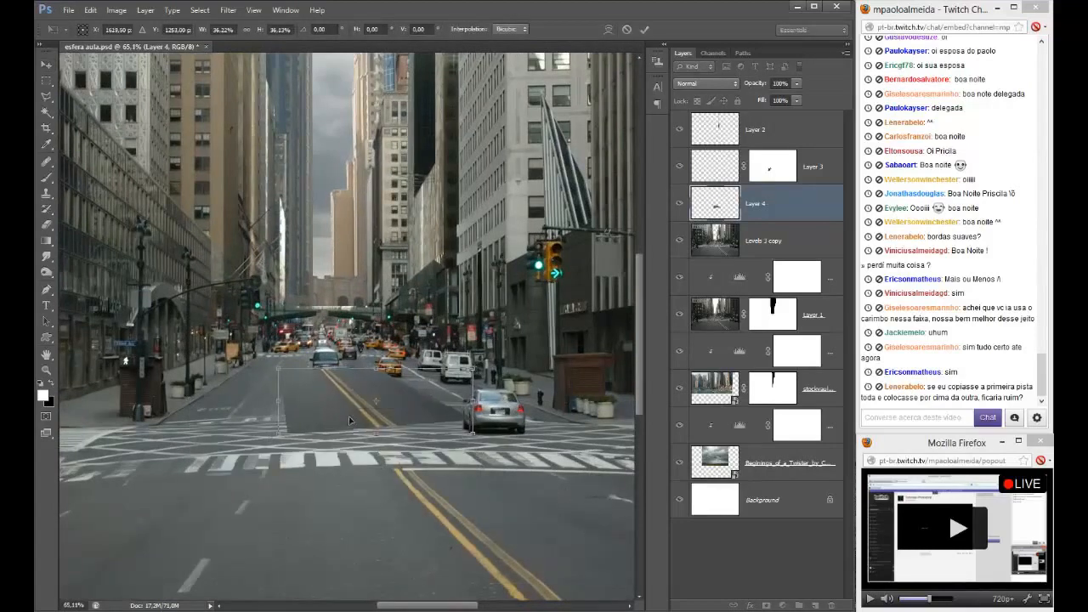
- Skew the copied road patch sideways and move it onto the crosswalk area beside the dark SUV, turning its double yellow line nearly upright
right_click(333, 411)
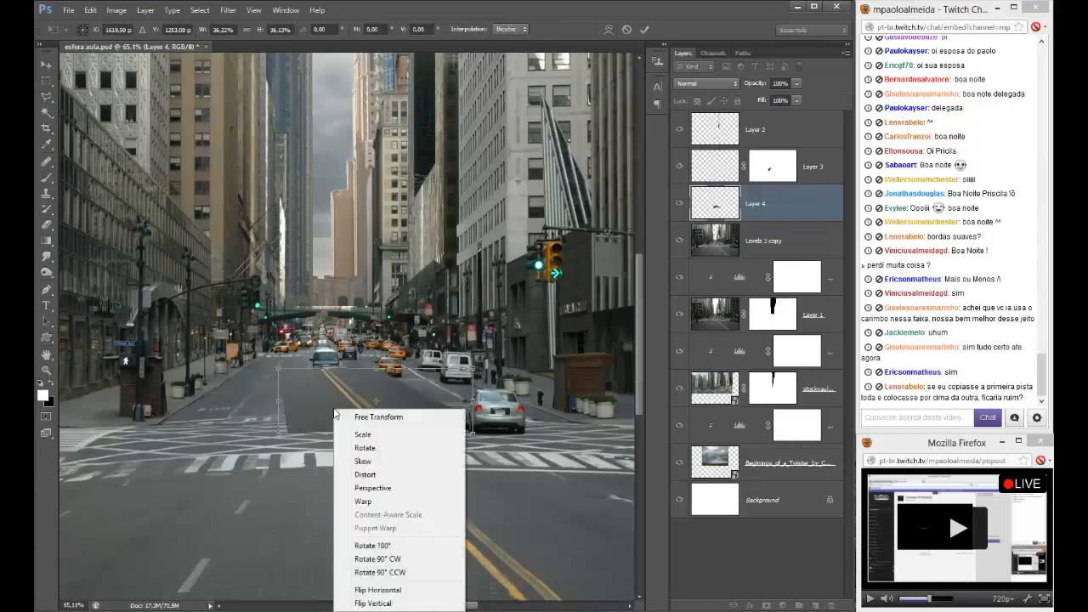
left_click(354, 440)
scroll(374, 400, "up", 3)
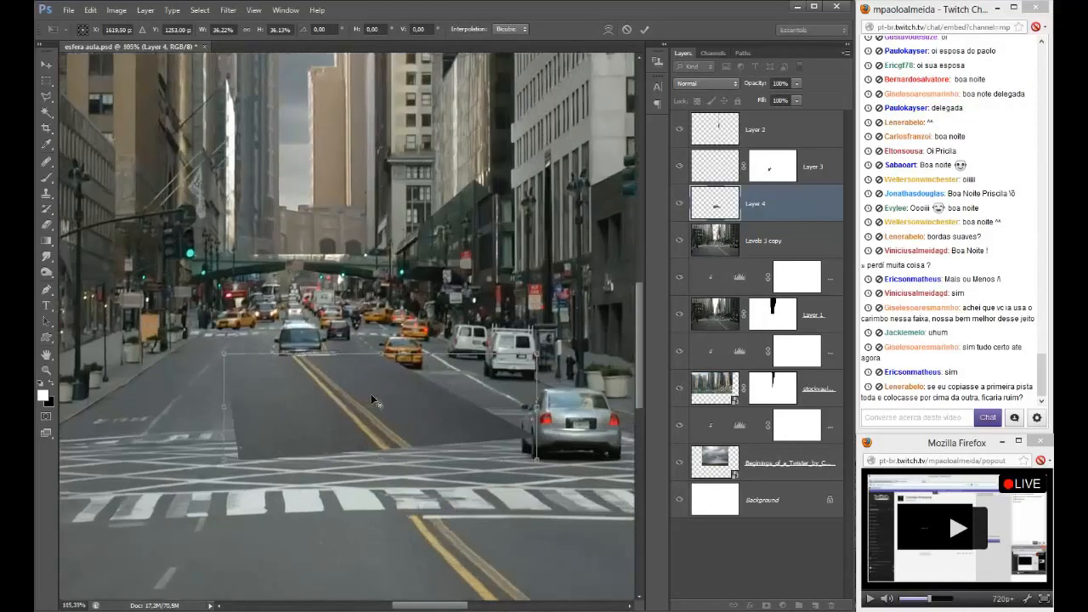
mouse_move(383, 351)
left_mouse_down()
mouse_move(420, 355)
mouse_move(280, 355)
mouse_move(425, 356)
mouse_move(404, 353)
left_mouse_up()
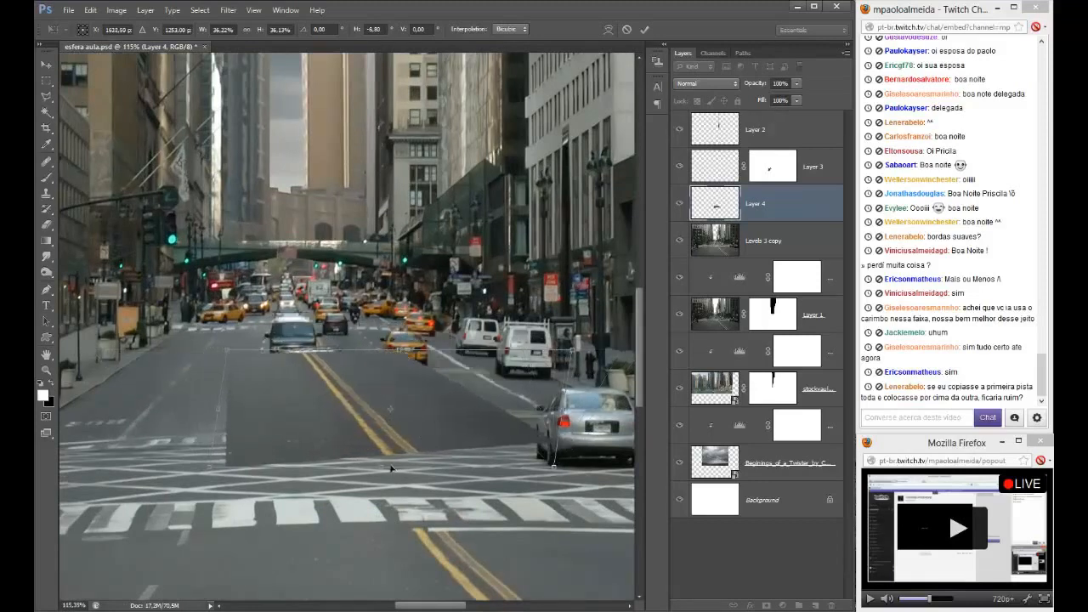
left_click_drag(384, 467, 326, 466)
left_click_drag(393, 425, 300, 493)
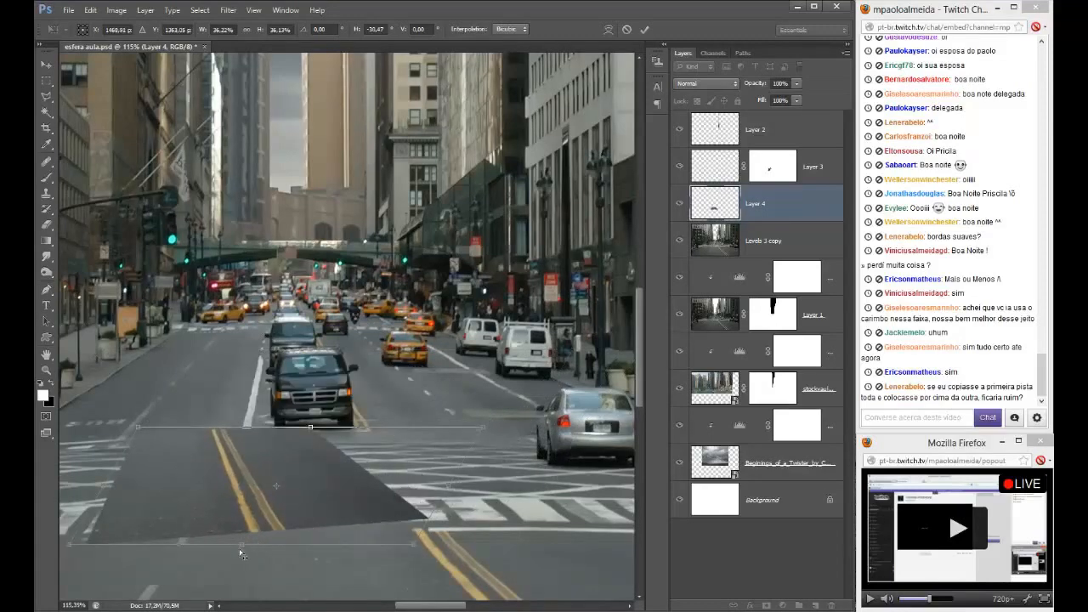
left_click_drag(240, 553, 175, 537)
key("Return")
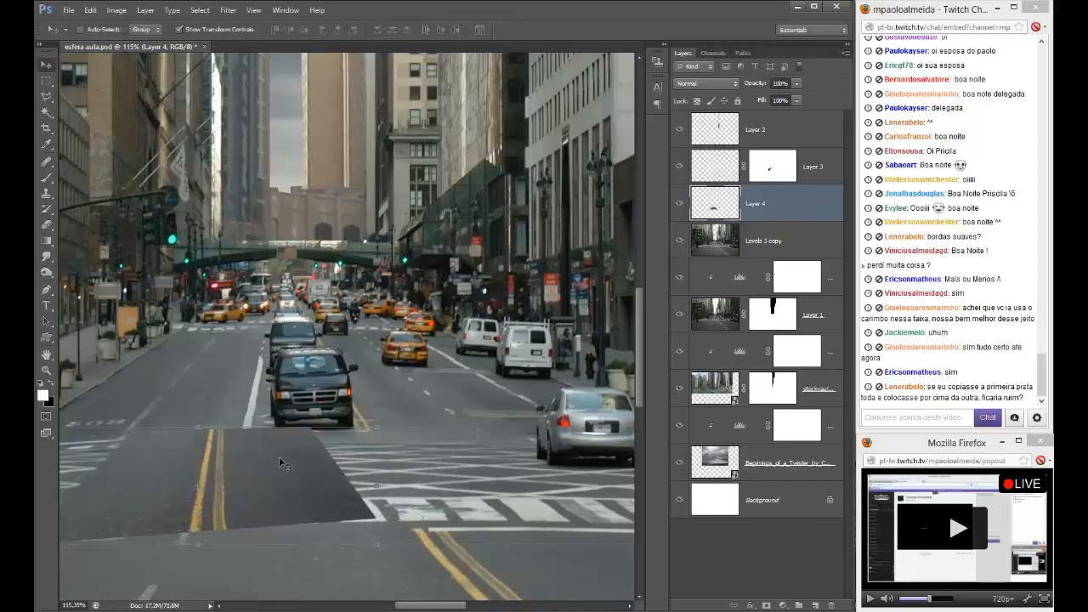
- Stretch the road patch toward the distance and distort its corners so its near edge runs roughly parallel to the crosswalk
key("ctrl+t")
right_click(279, 456)
left_click(270, 482)
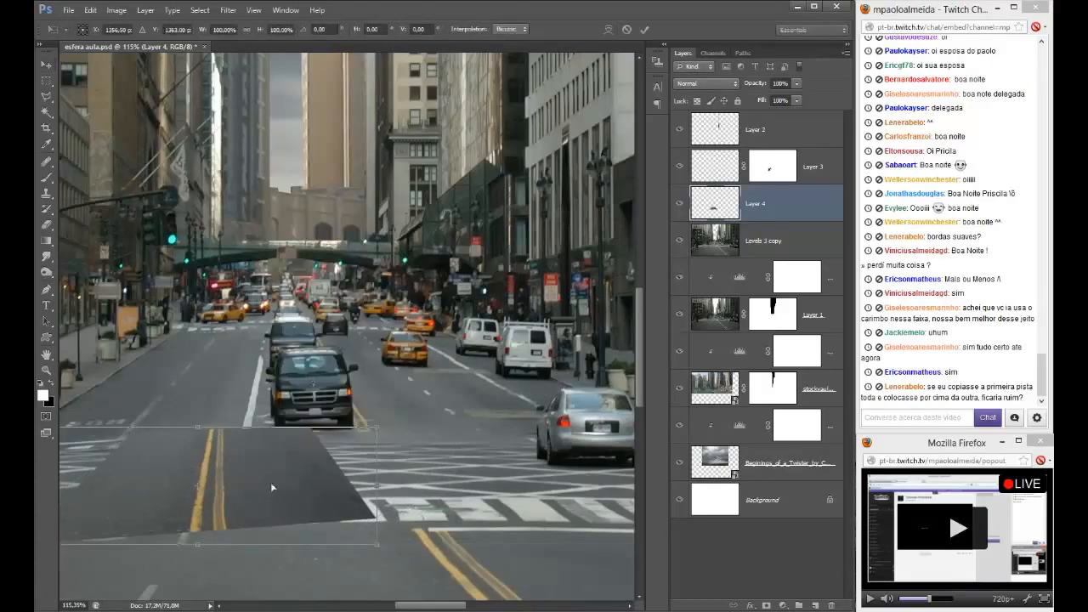
right_click(270, 482)
left_click(304, 345)
left_click_drag(155, 456, 238, 429)
left_click_drag(98, 398, 155, 317)
left_click_drag(459, 401, 418, 321)
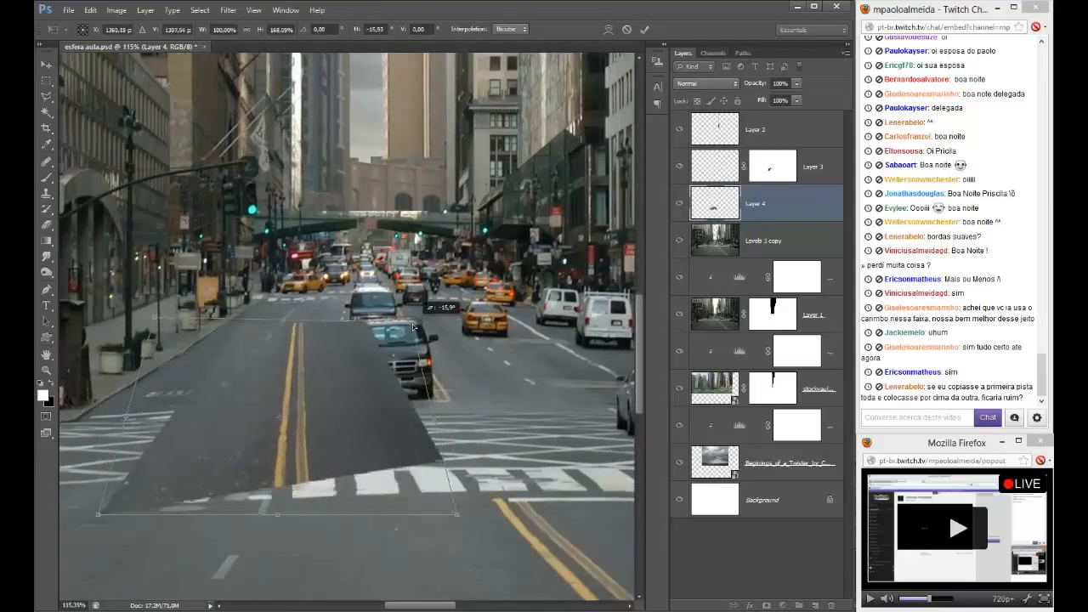
left_click_drag(457, 515, 418, 515)
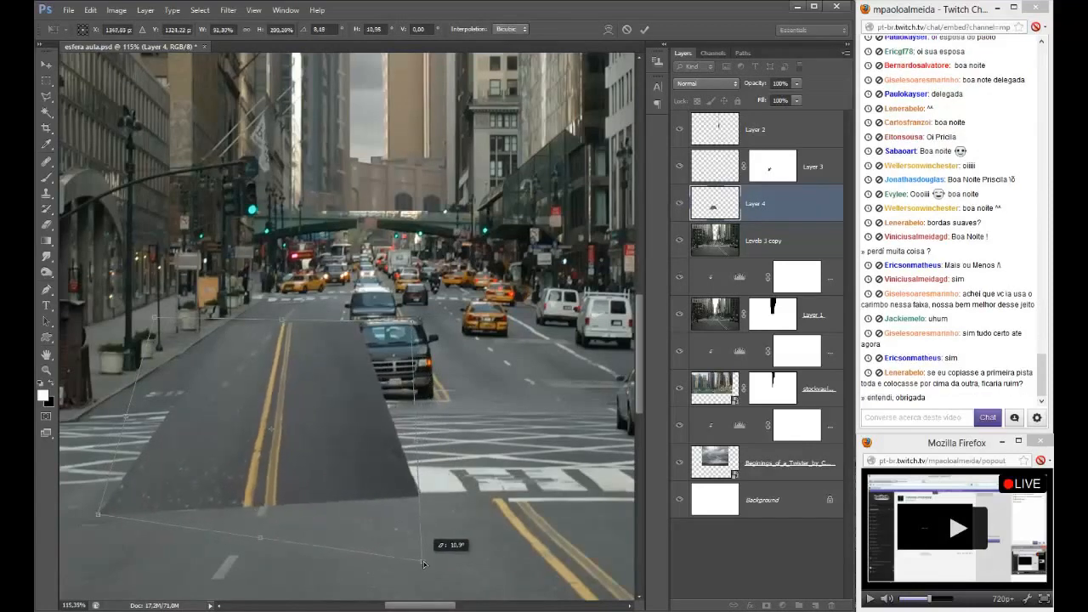
key("Return")
- Scale the road patch to about 62% and place it over the SUV on the road beyond the intersection
left_click_drag(327, 438, 431, 419)
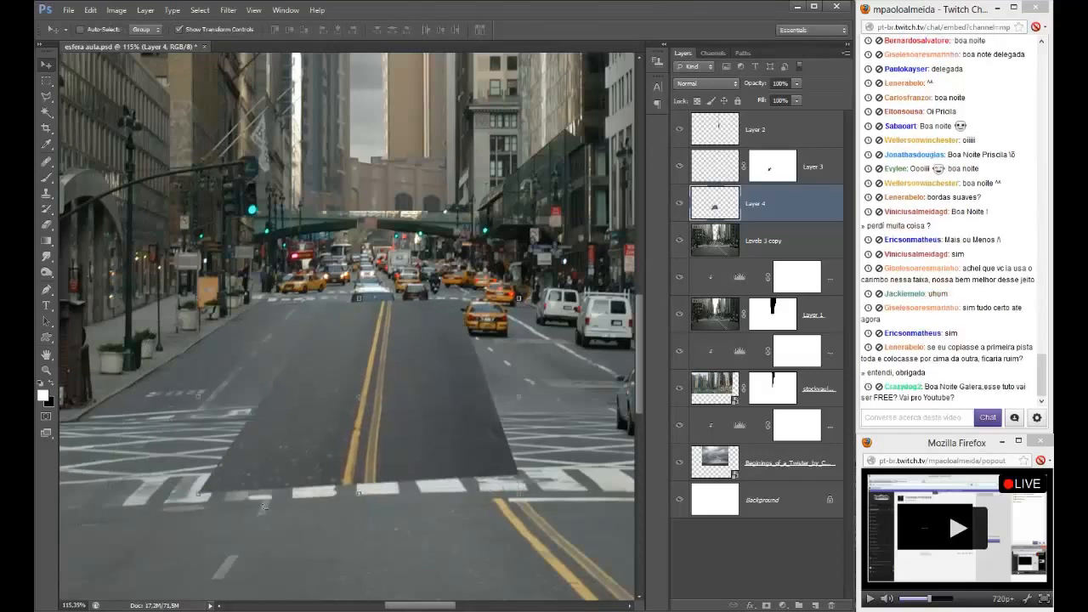
left_click_drag(200, 495, 331, 422)
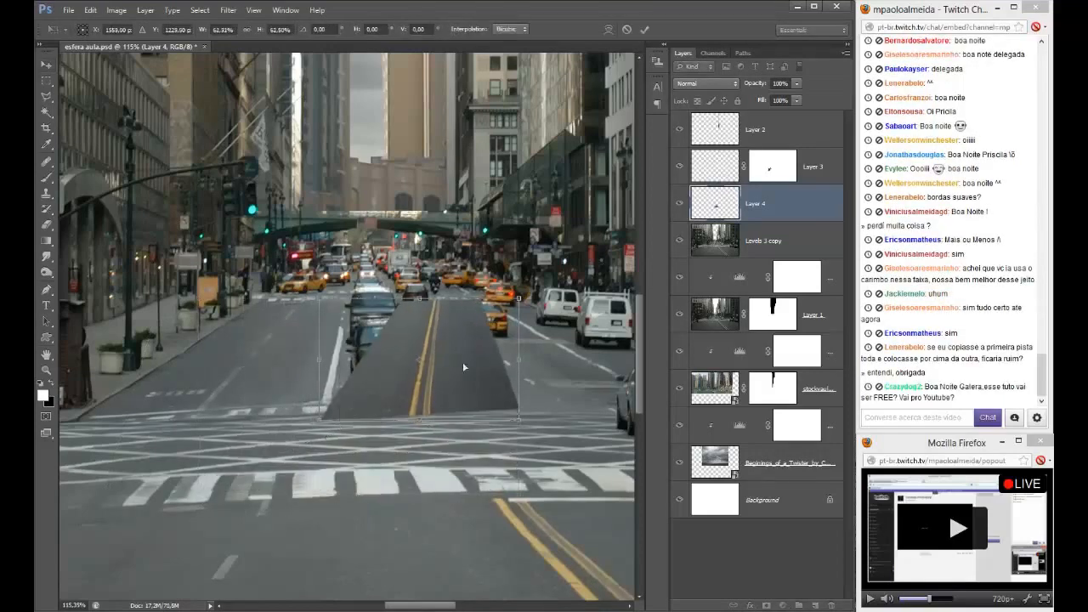
left_click_drag(463, 364, 420, 363)
- Skew the road patch by about 30° so its double yellow line follows the street's perspective
right_click(420, 365)
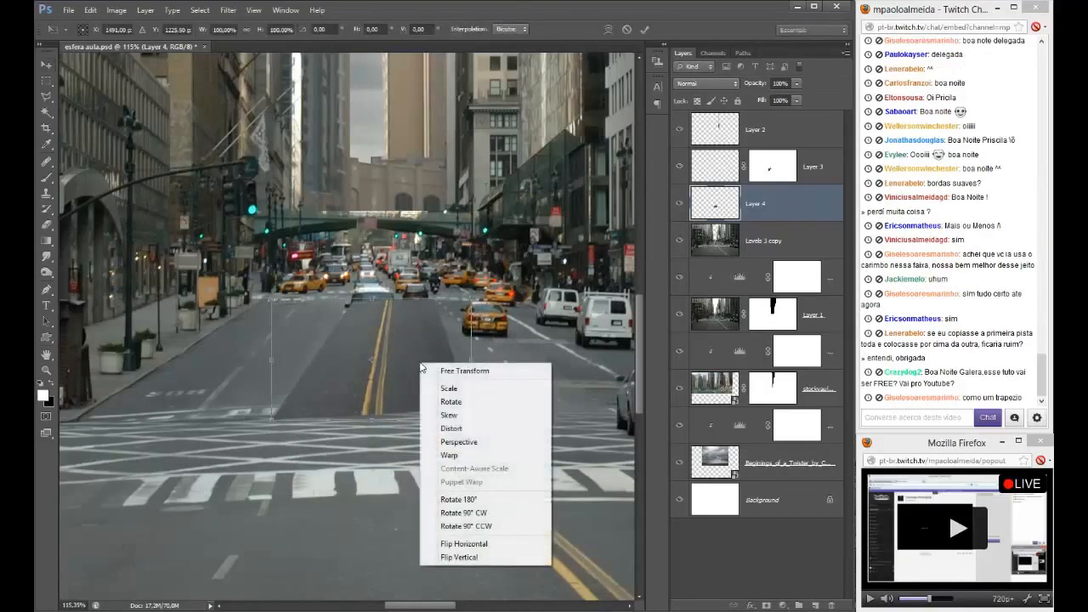
left_click(449, 414)
left_click_drag(370, 423, 437, 414)
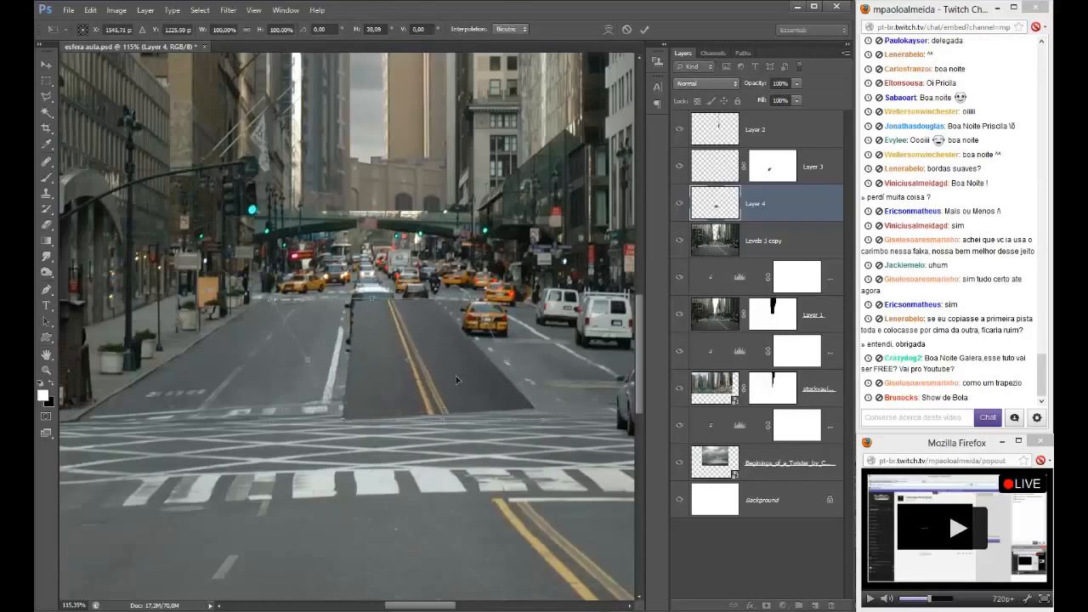
key("Return")
- Nudge the road patch into place and shorten its height so its near edge stops at the far side of the intersection
left_click_drag(455, 376, 480, 381)
key("ctrl+t")
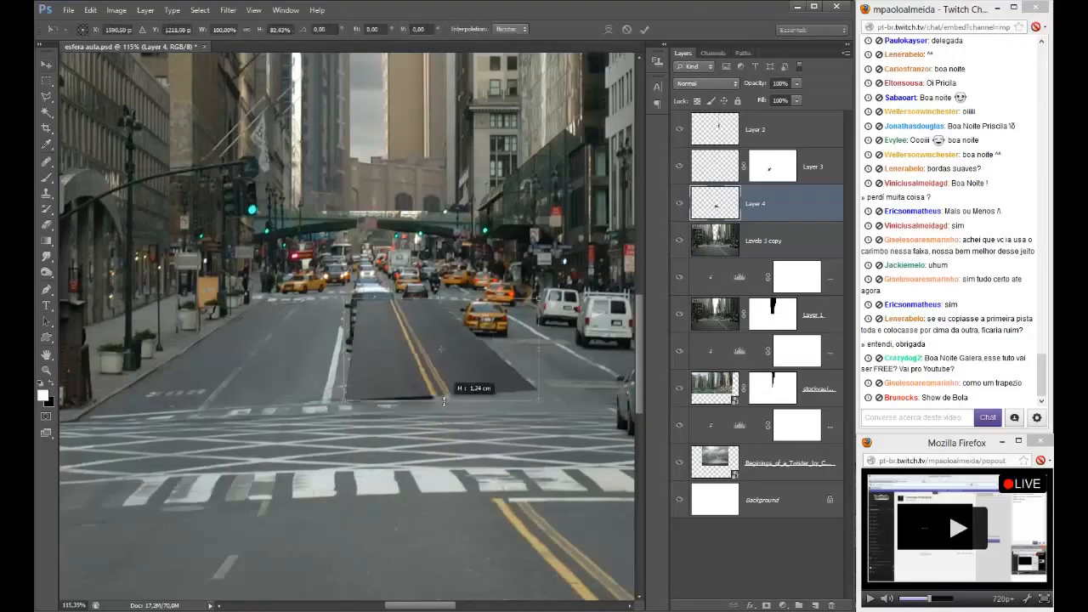
mouse_move(441, 419)
left_mouse_down()
mouse_move(443, 396)
mouse_move(446, 407)
left_mouse_up()
key("Return")
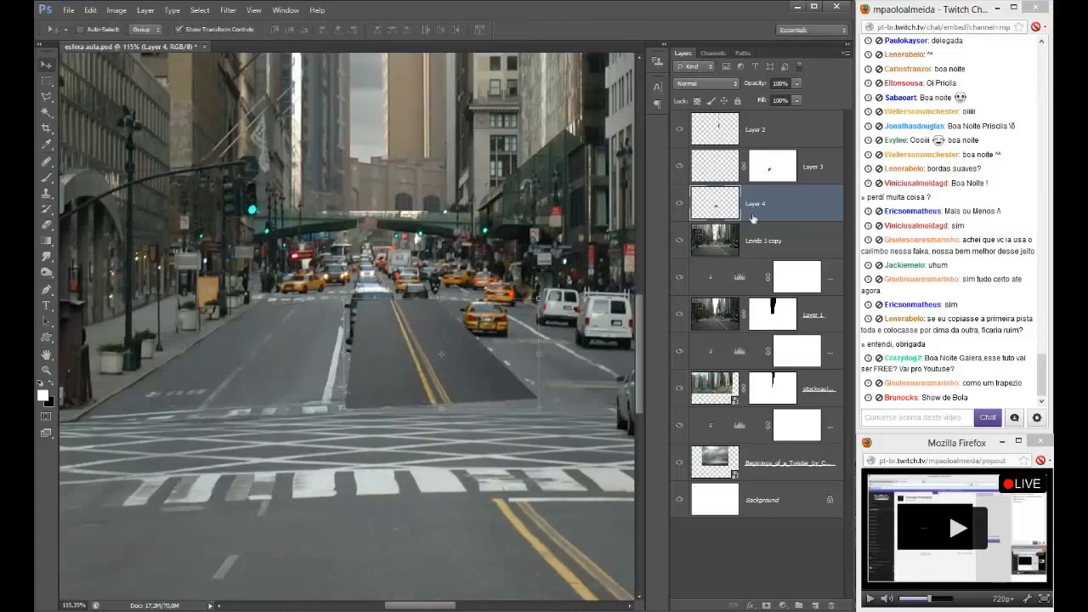
- Brighten the road patch with a Levels midtone value of 1.41 and merge it into the Levels 3 copy layer
key("ctrl+l")
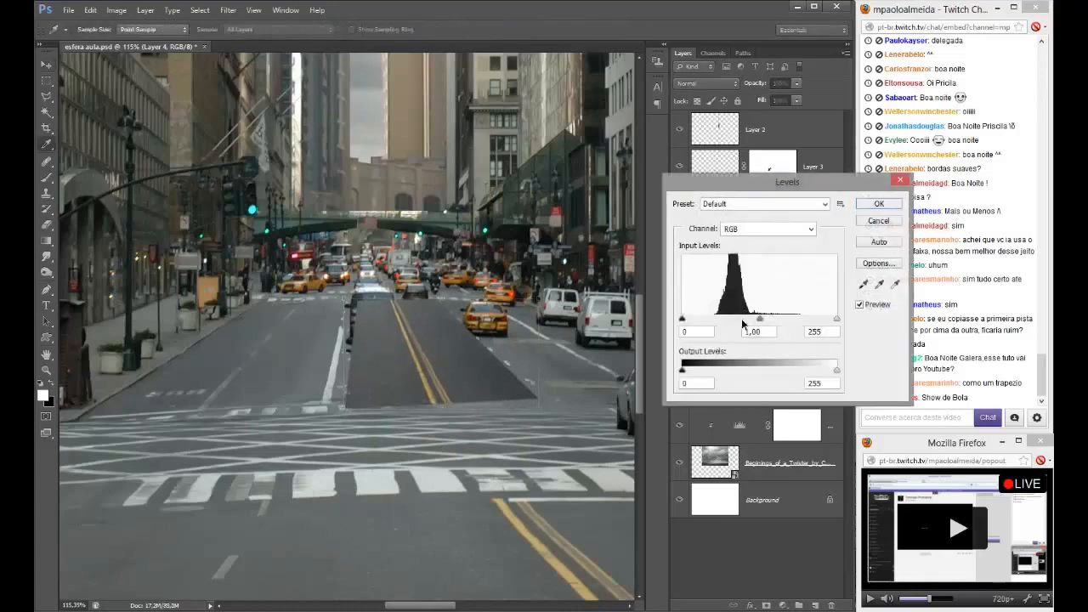
left_click_drag(742, 324, 737, 321)
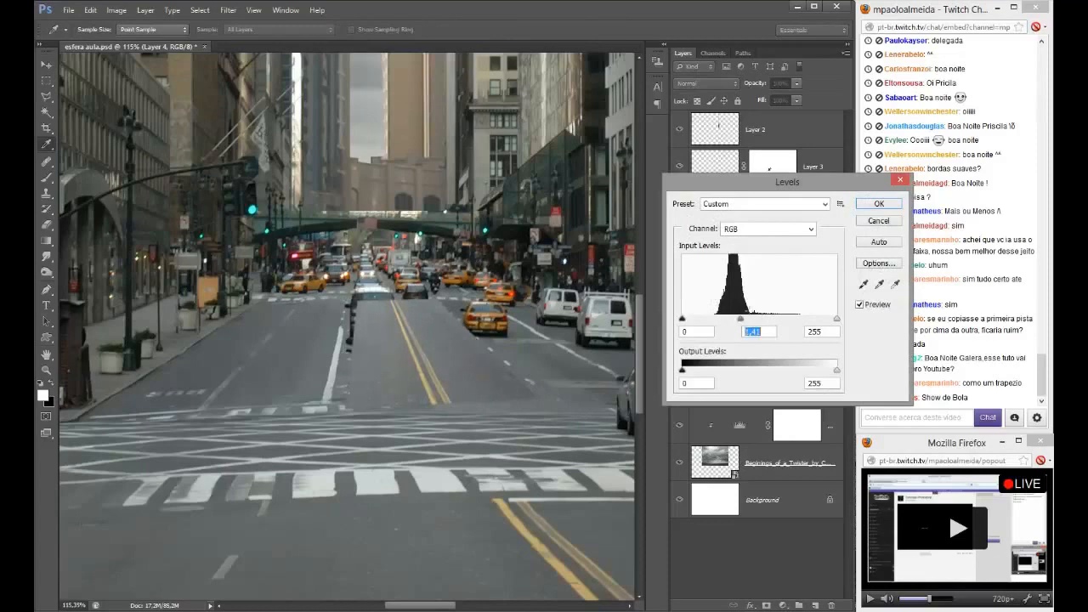
left_click(881, 205)
key("Delete")
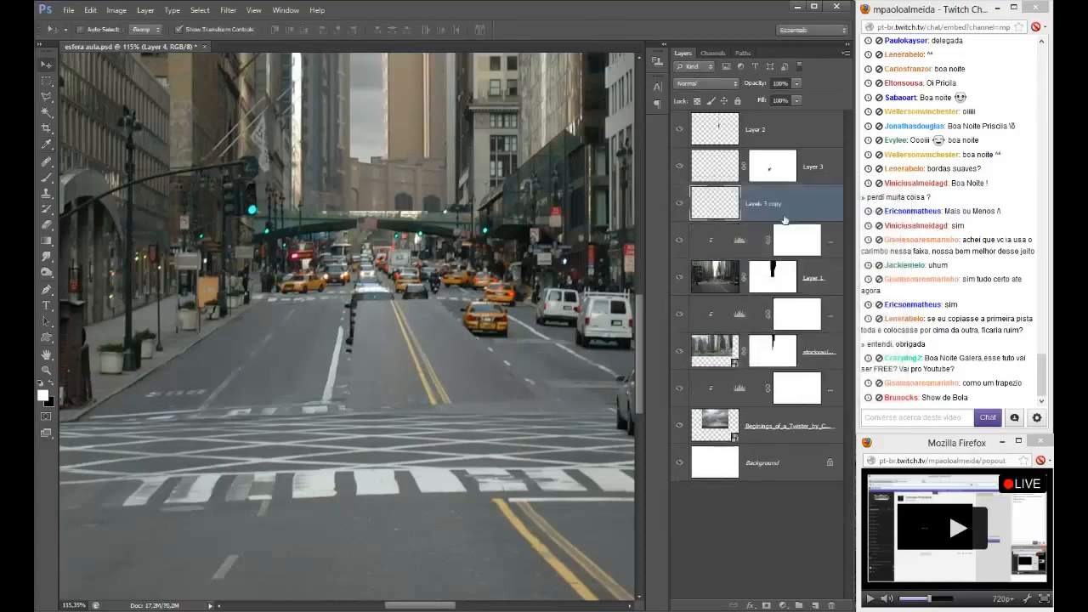
- Clone the far crosswalk's dashed markings along the road patch's near edge with a 35 px Clone Stamp to hide the seam
scroll(363, 368, "up", 2)
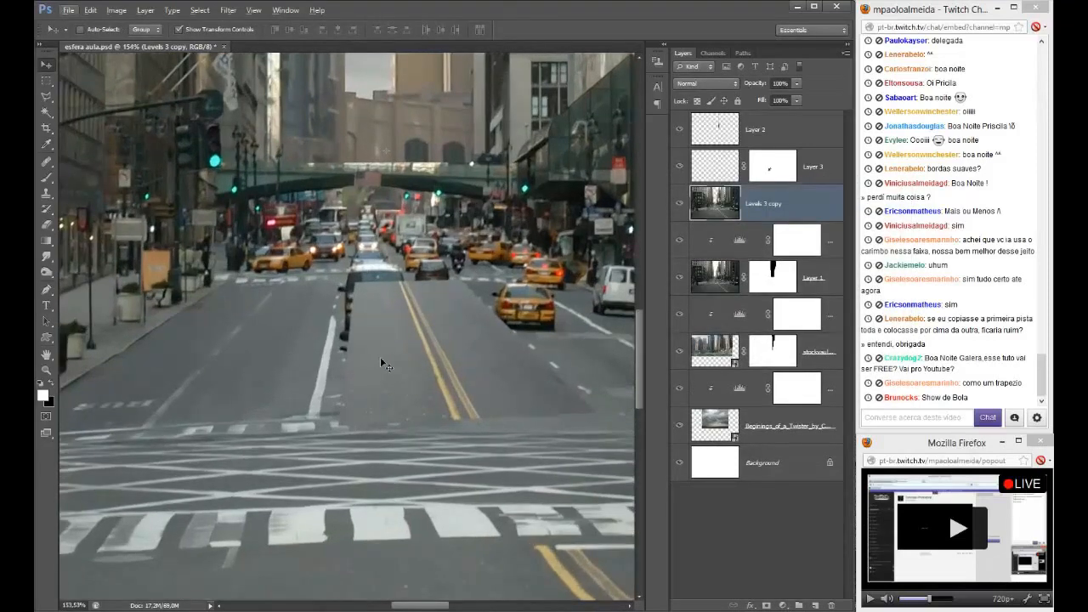
key("s")
key("alt+s")
key("Escape")
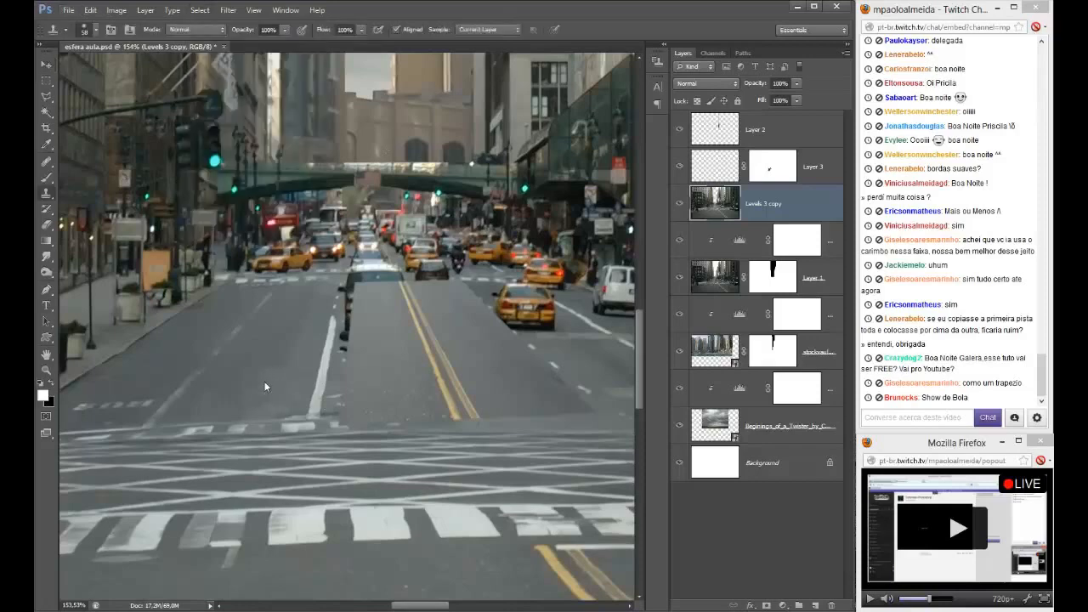
right_click(259, 423, "alt")
mouse_move(346, 419)
left_mouse_down()
mouse_move(449, 432)
mouse_move(431, 434)
mouse_move(419, 427)
mouse_move(583, 417)
left_mouse_up()
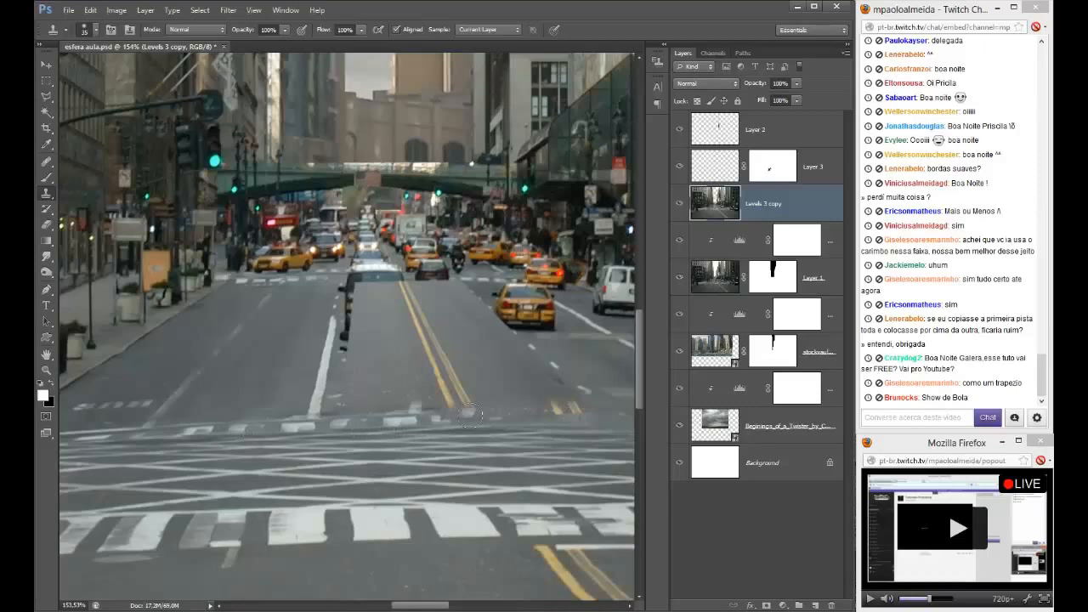
mouse_move(446, 419)
left_mouse_down()
mouse_move(510, 428)
mouse_move(605, 415)
left_mouse_up()
- Clone asphalt over the dark vehicle remnants beside the patch and extend the white lane line farther up the road
key("ctrl+0")
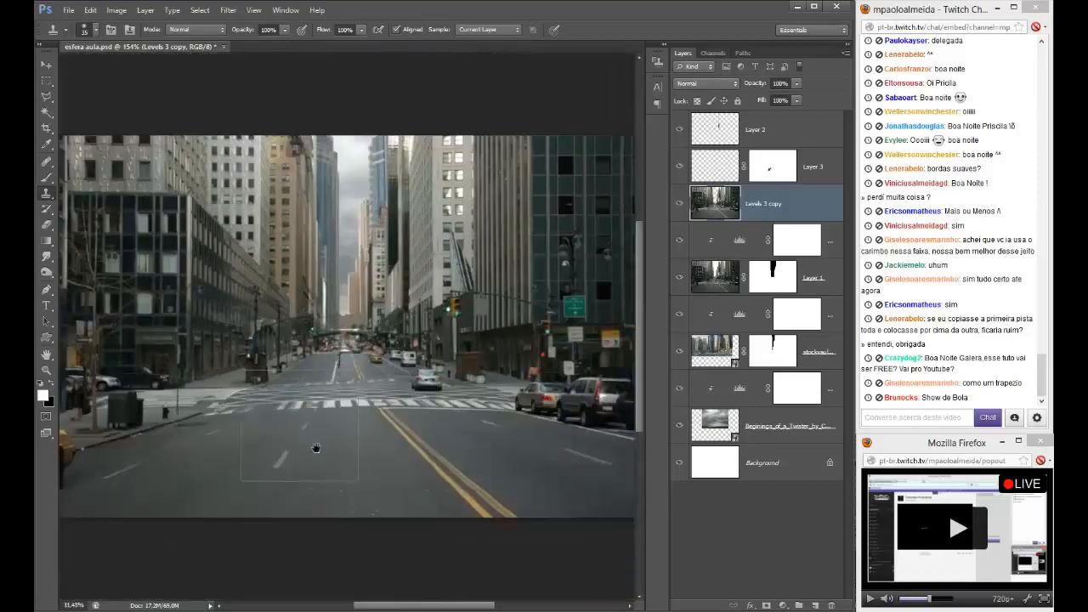
left_click(361, 401, "ctrl")
scroll(361, 401, "up", 3)
left_click_drag(325, 250, 410, 551)
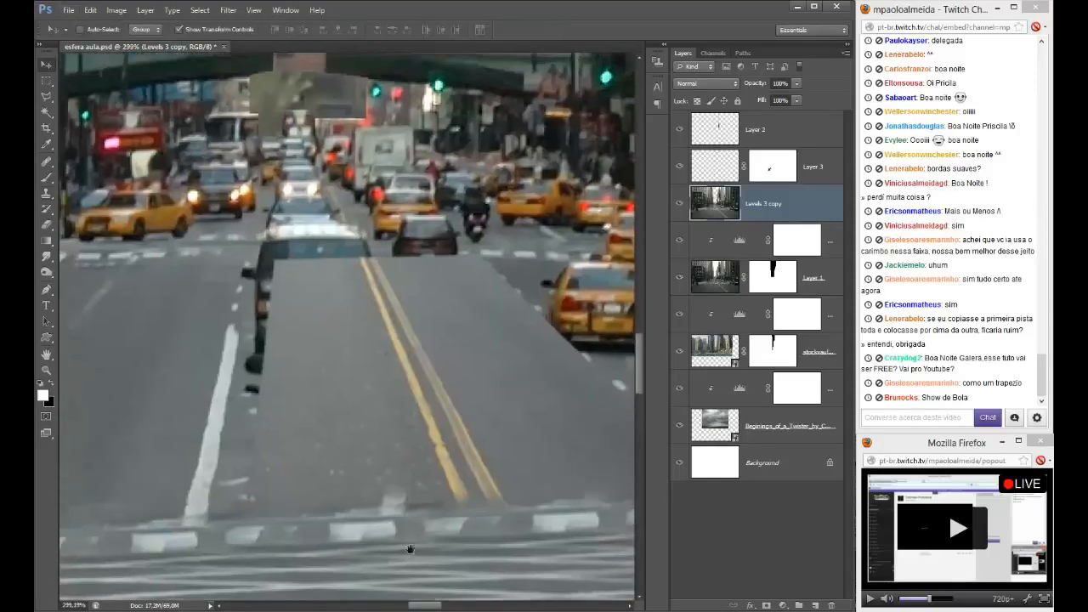
key("s")
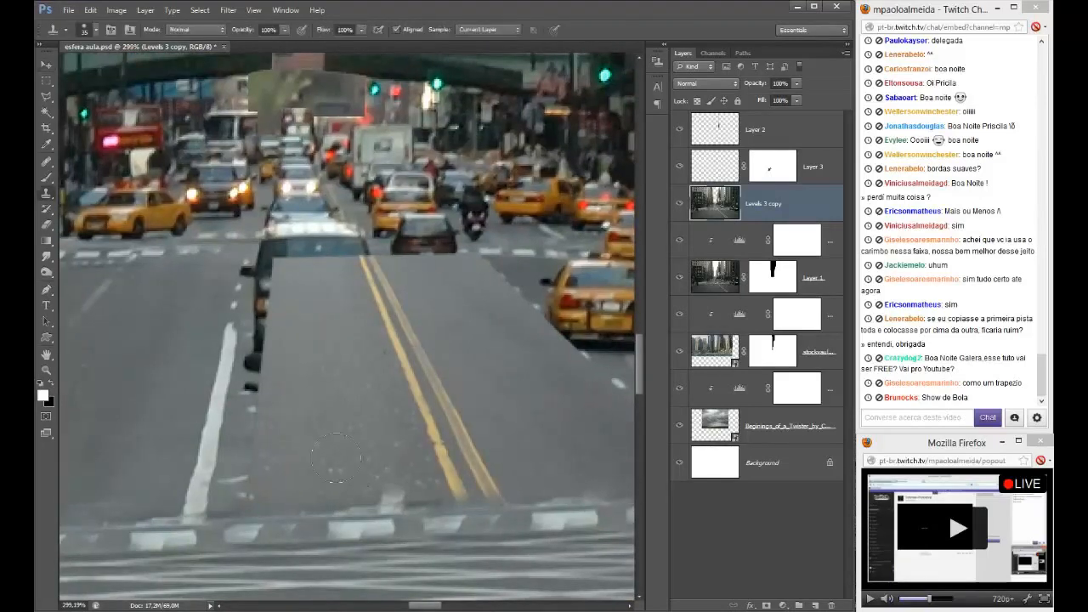
mouse_move(262, 350)
left_mouse_down()
mouse_move(269, 270)
mouse_move(274, 281)
left_mouse_up()
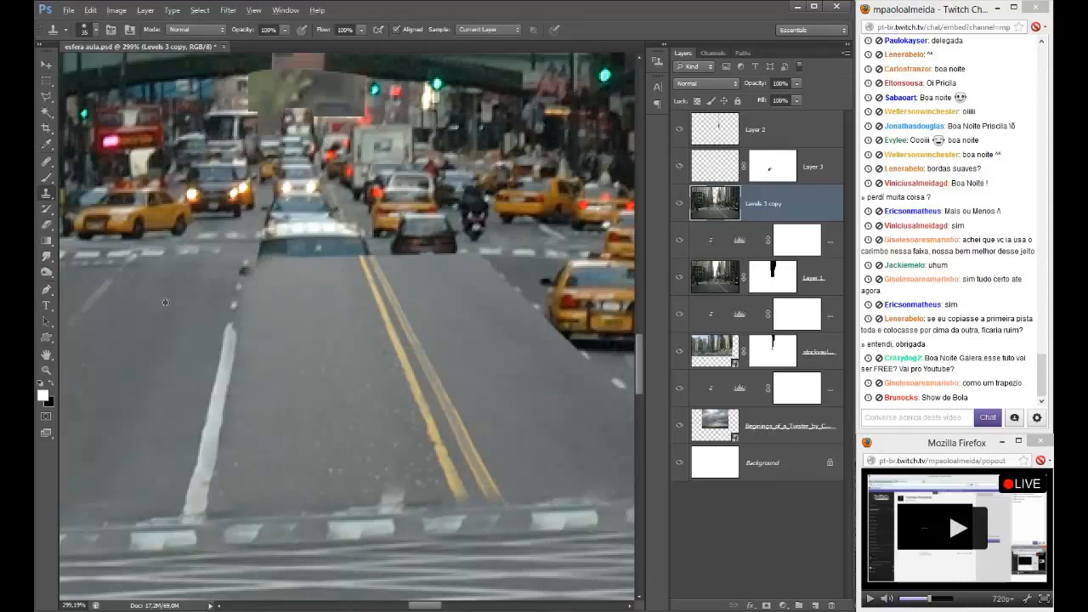
left_click(225, 366, "alt")
left_click(235, 318)
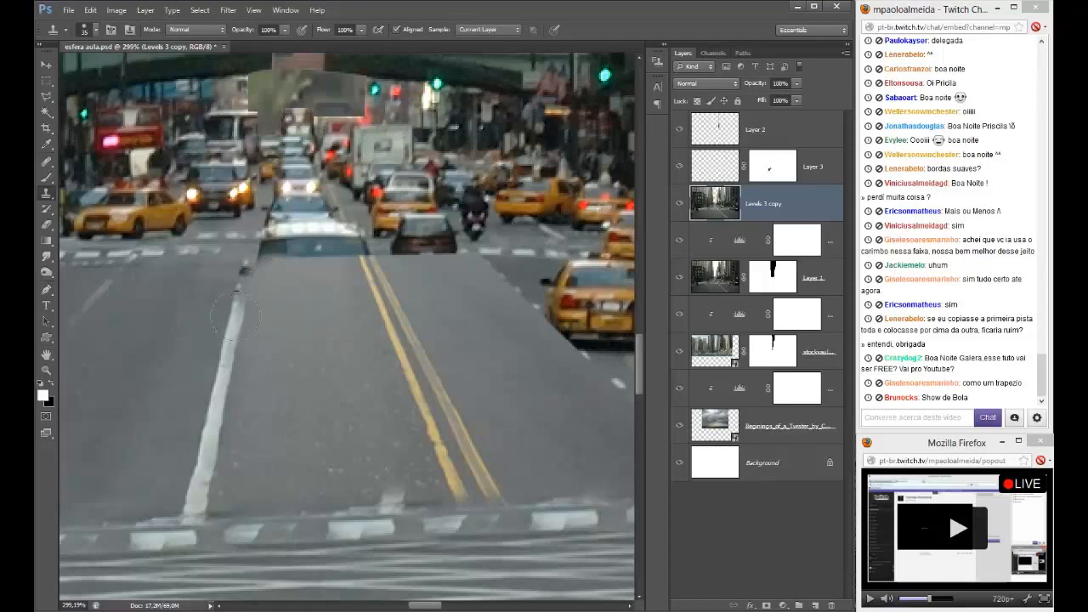
- Reduce the Clone Stamp to 24 px and paint asphalt over the lower part of the nearest yellow taxi
scroll(323, 382, "down", 3)
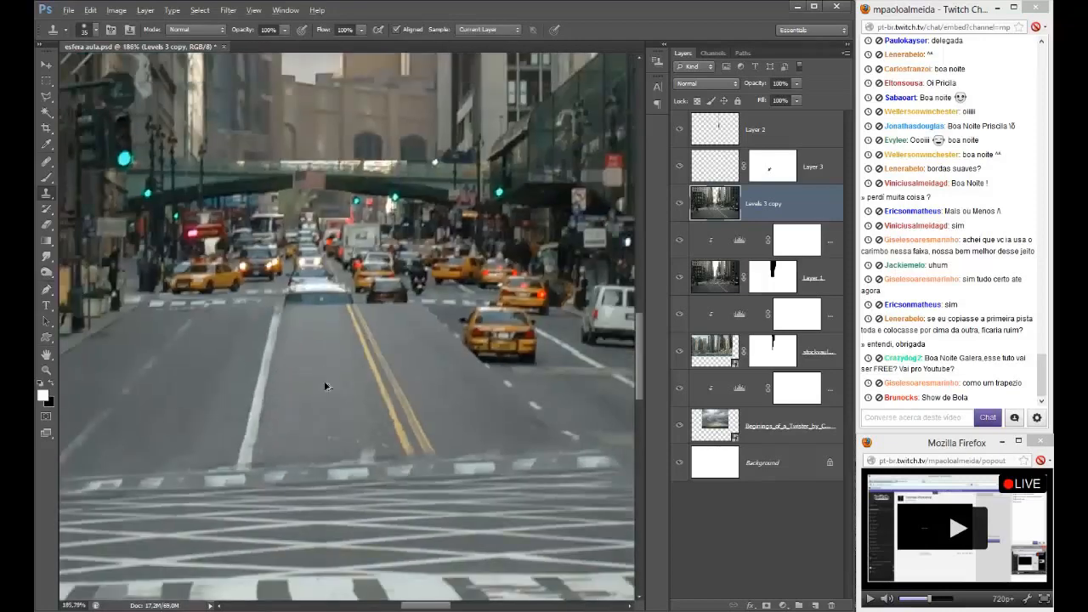
scroll(323, 382, "up", 2)
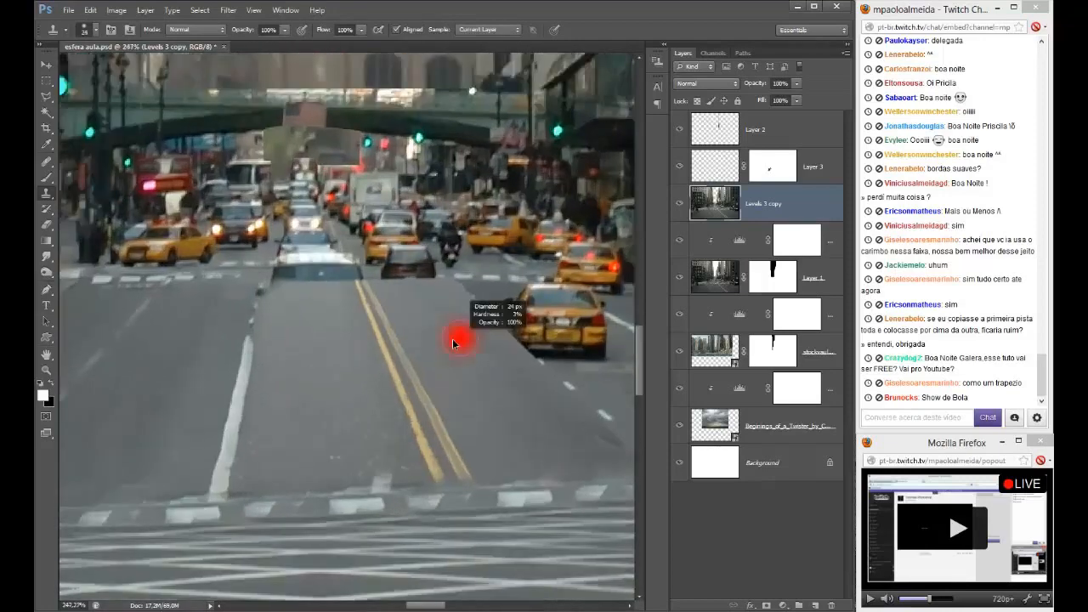
left_click_drag(463, 343, 180, 345)
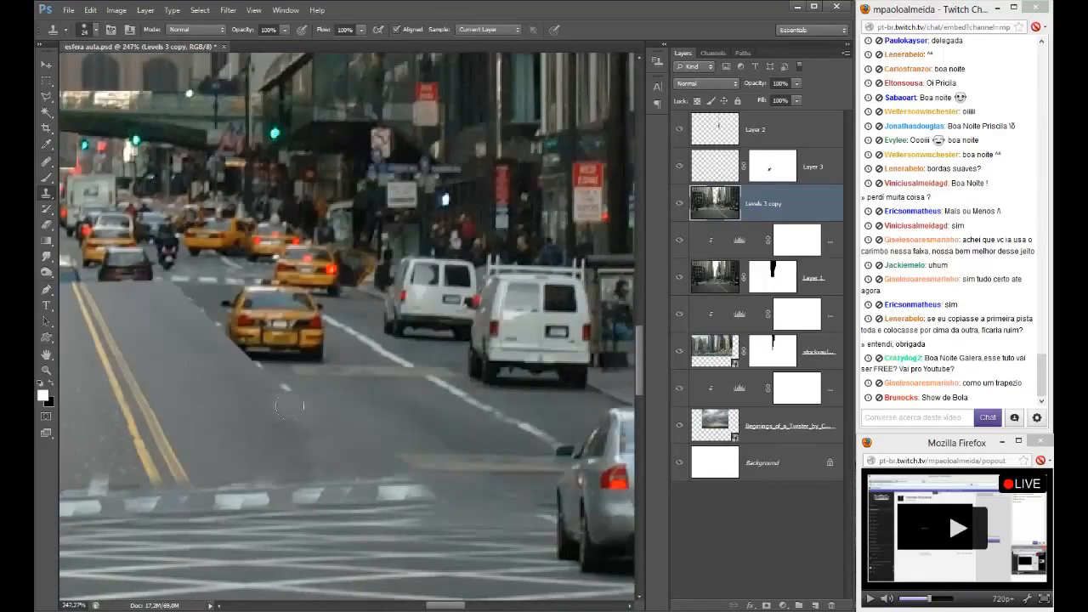
mouse_move(266, 384)
left_mouse_down()
mouse_move(260, 348)
mouse_move(234, 366)
mouse_move(186, 348)
mouse_move(263, 345)
mouse_move(234, 330)
mouse_move(255, 339)
mouse_move(226, 320)
left_mouse_up()
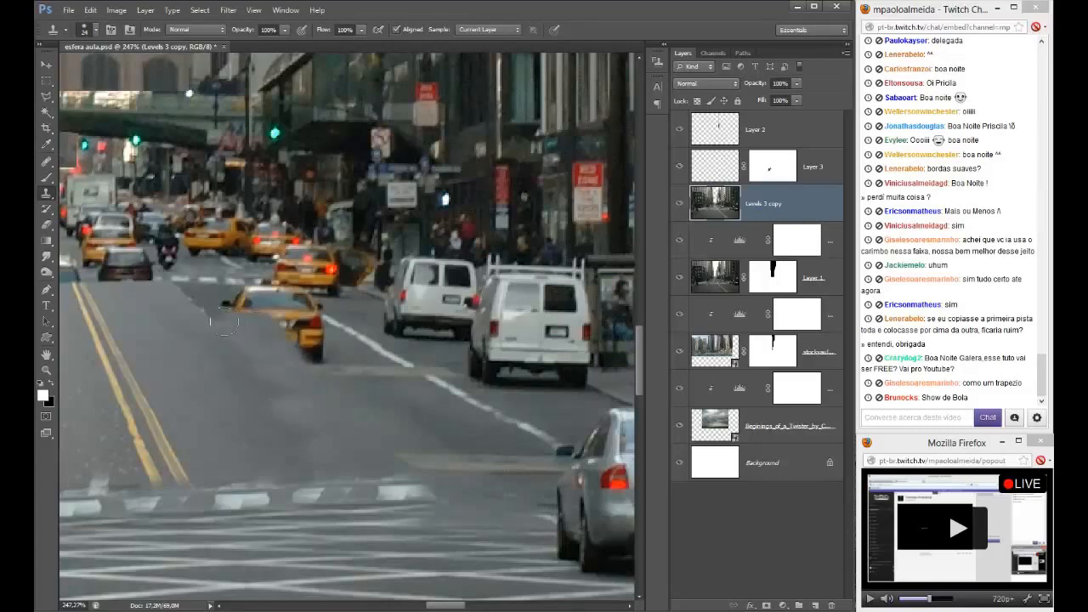
- Enlarge the Clone Stamp to 44 px and clone asphalt over the rest of the nearest yellow taxi and the surrounding lane
right_click(228, 332, "alt")
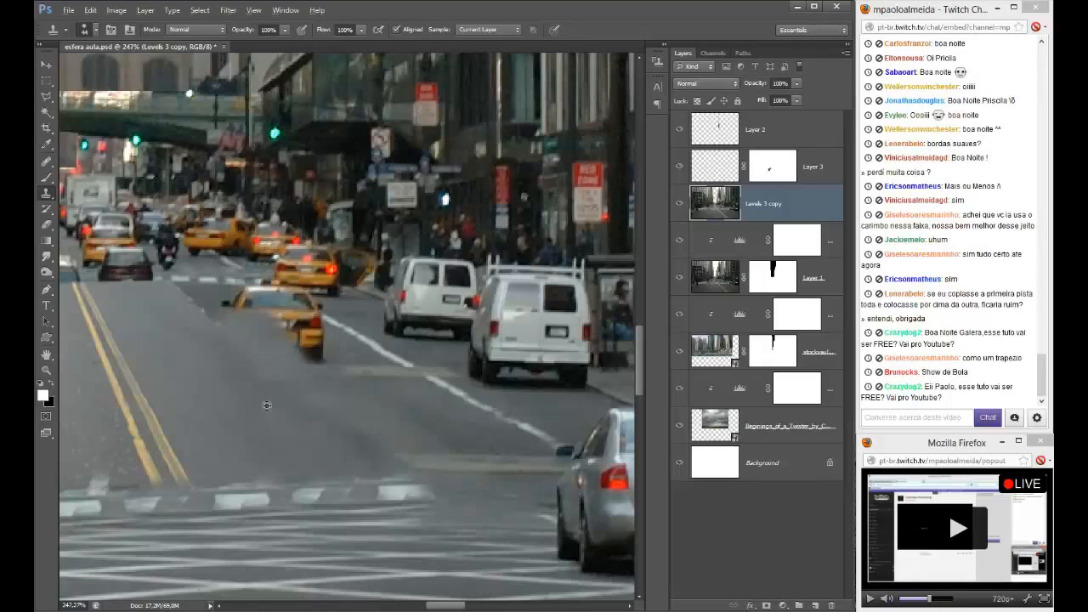
left_click(301, 352)
left_click_drag(301, 352, 231, 303)
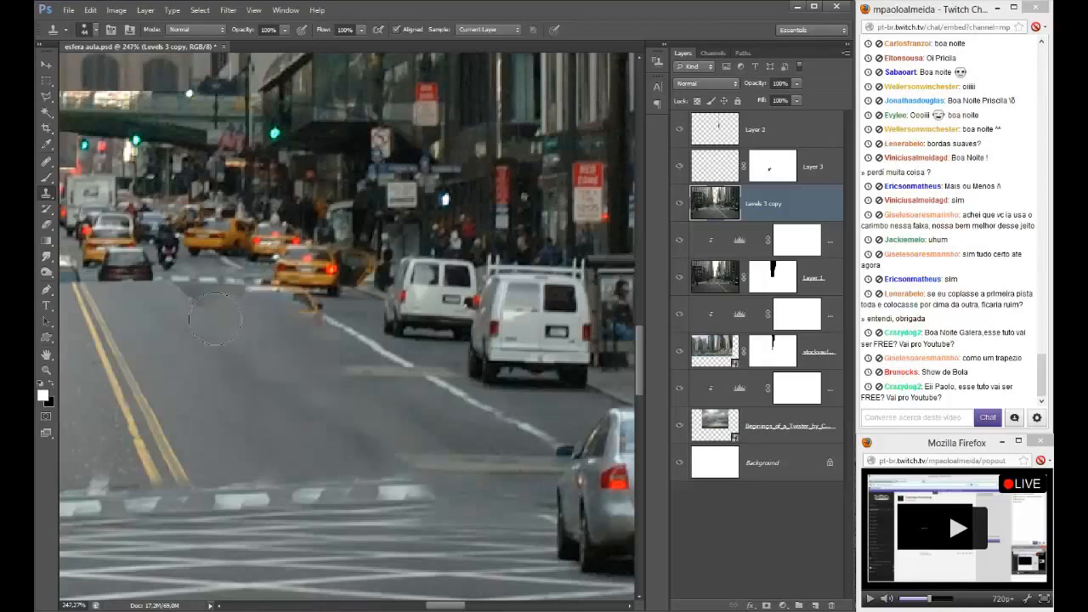
right_click(215, 321, "alt")
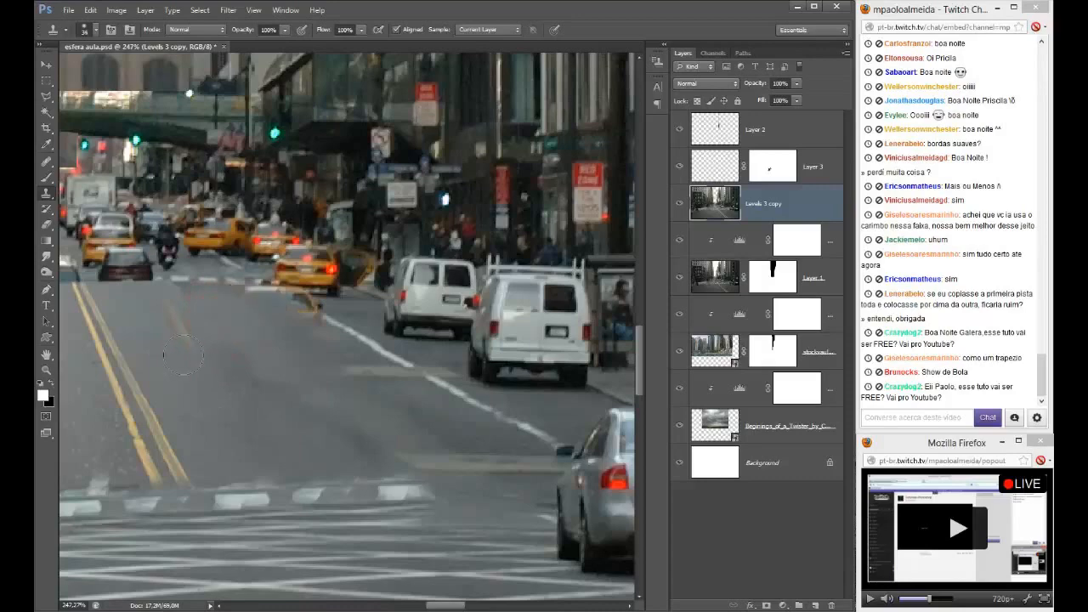
scroll(226, 357, "down", 2)
mouse_move(228, 364)
left_mouse_down()
mouse_move(369, 481)
mouse_move(394, 464)
mouse_move(379, 439)
mouse_move(358, 440)
left_mouse_up()
scroll(371, 481, "up", 5)
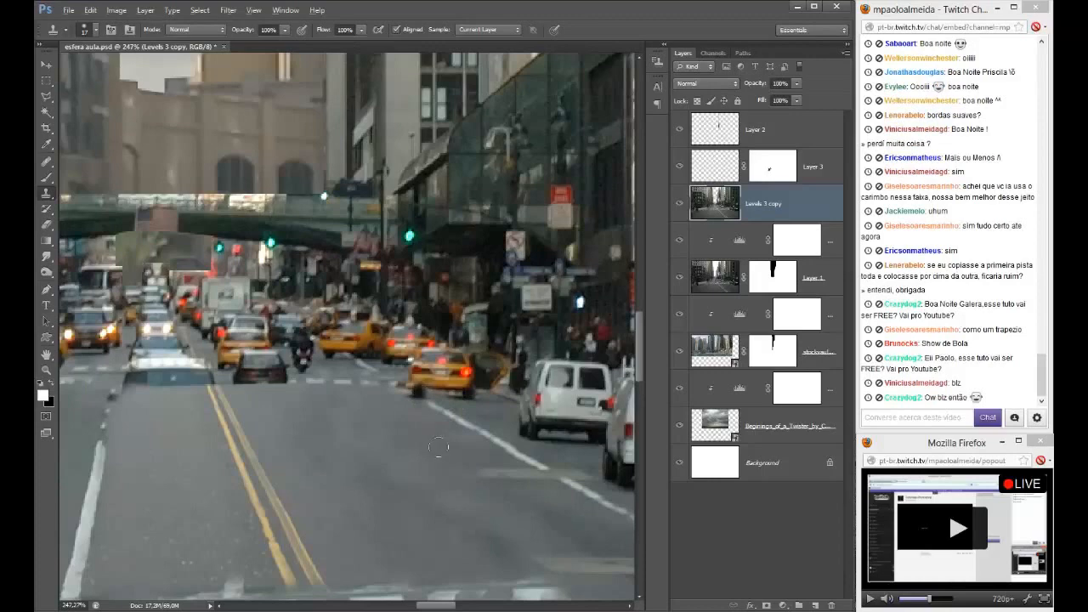
- Undo the last clone stroke and extend the white lane line up to the next taxi with a smaller Clone Stamp
key("ctrl+z")
right_click(437, 419, "alt")
scroll(433, 404, "down", 5)
scroll(439, 424, "up", 7)
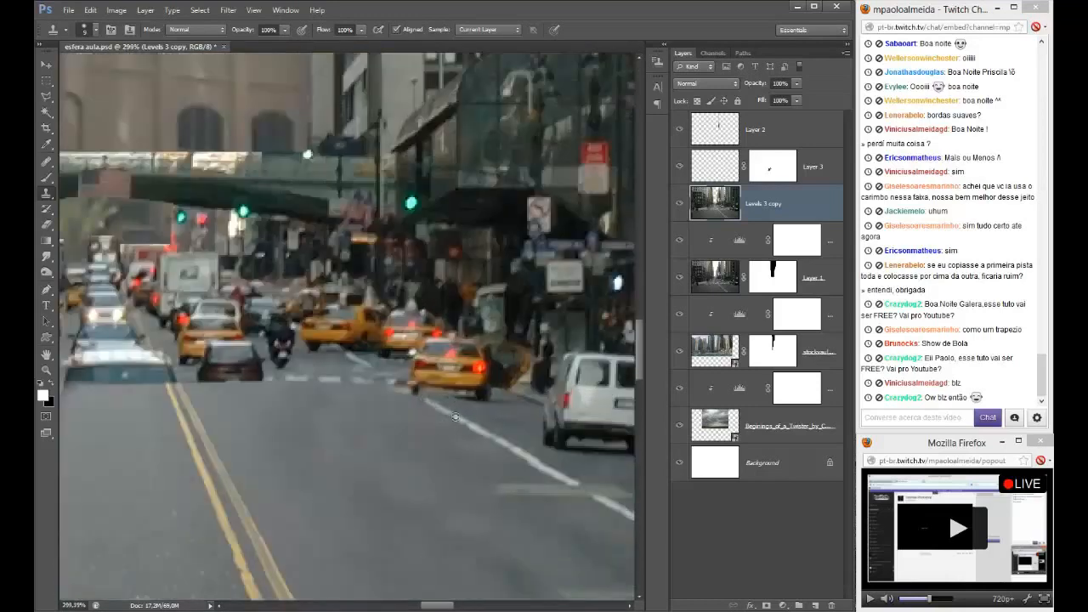
left_click_drag(422, 399, 392, 383)
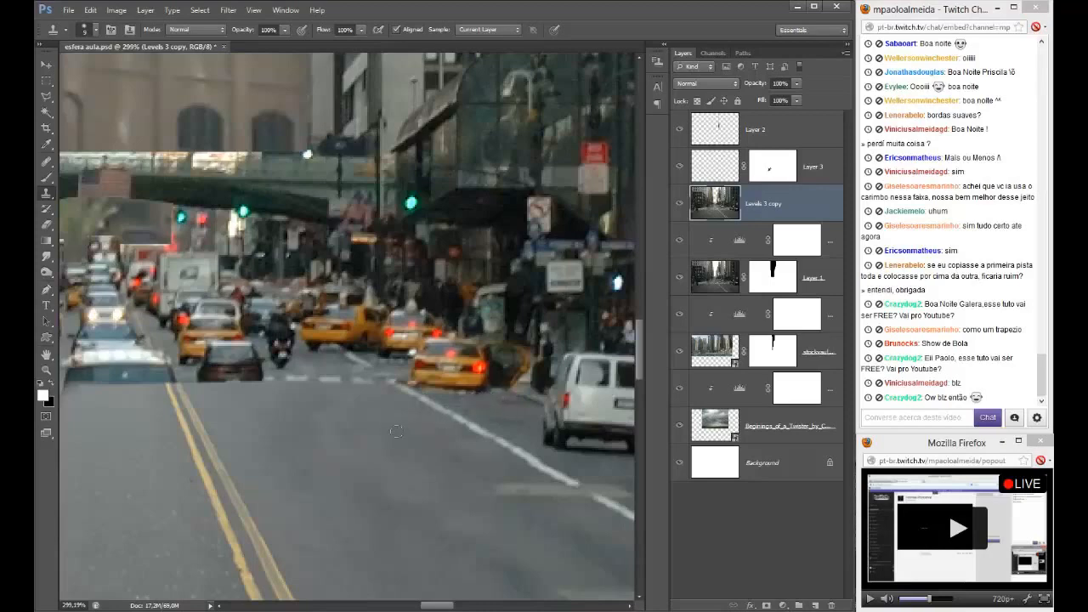
- Lighten the rebuilt asphalt around the double yellow line with the Dodge tool on Midtones at 14% exposure
scroll(389, 443, "down", 5)
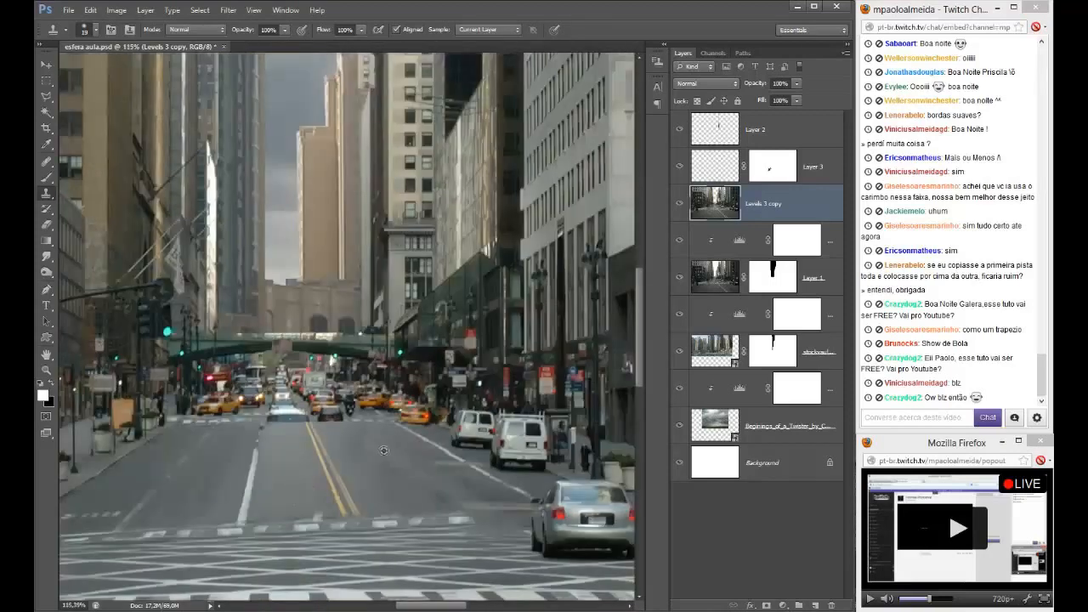
scroll(383, 450, "up", 1)
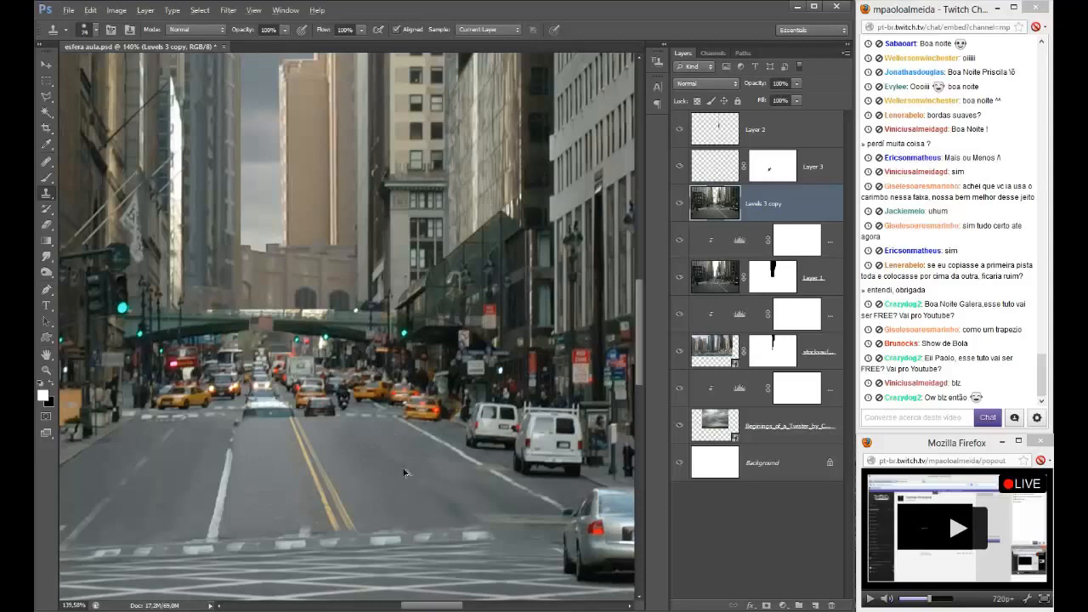
left_click(47, 272)
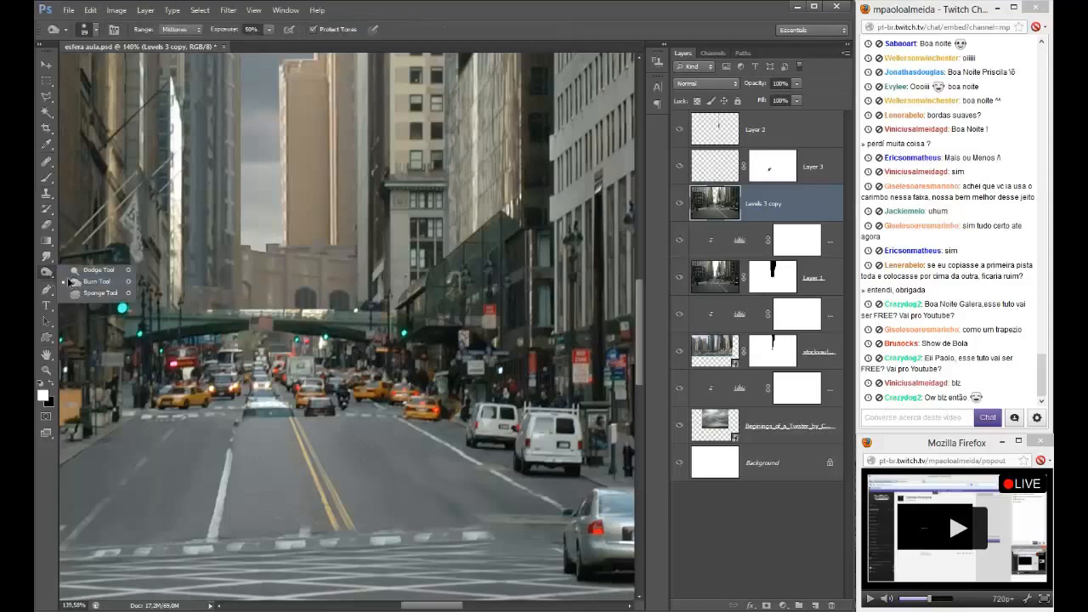
left_click(92, 270)
mouse_move(349, 478)
left_mouse_down()
mouse_move(248, 481)
mouse_move(292, 470)
left_mouse_up()
key("ctrl+z")
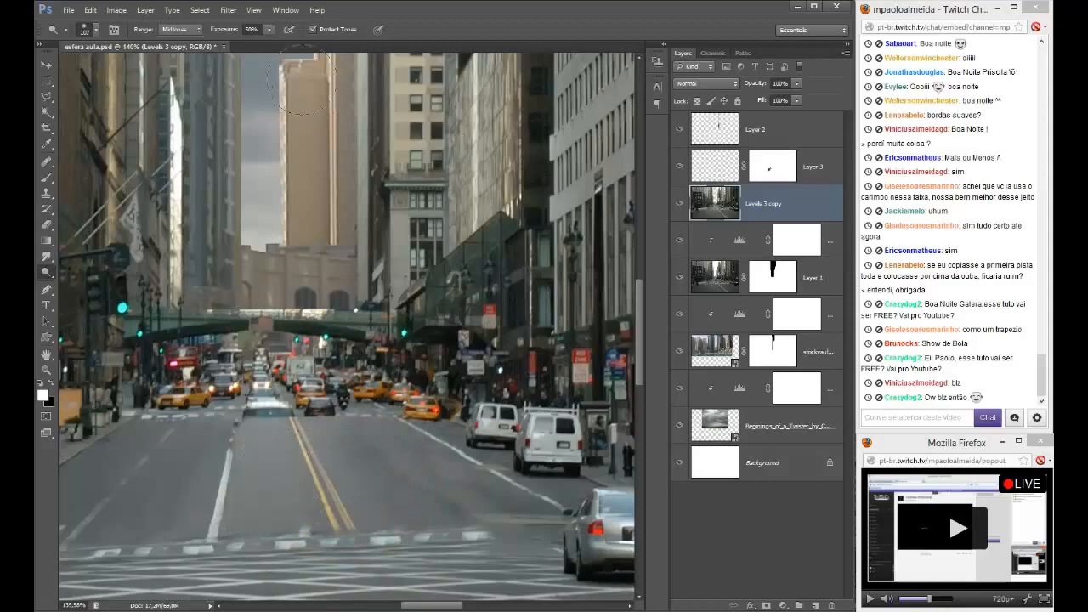
left_click(270, 29)
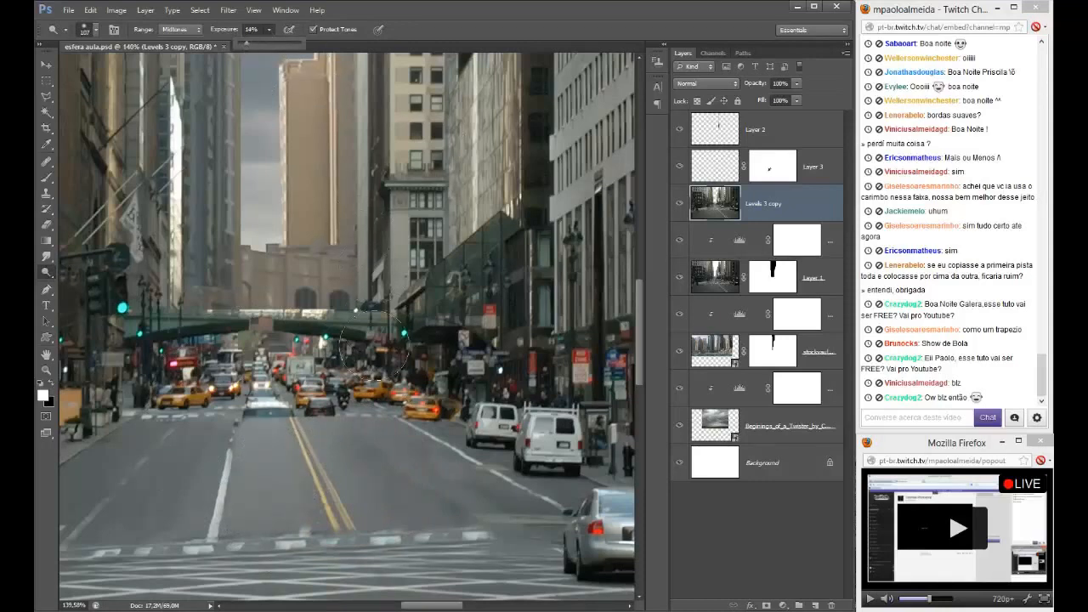
left_click(308, 510)
left_click_drag(260, 465, 447, 497)
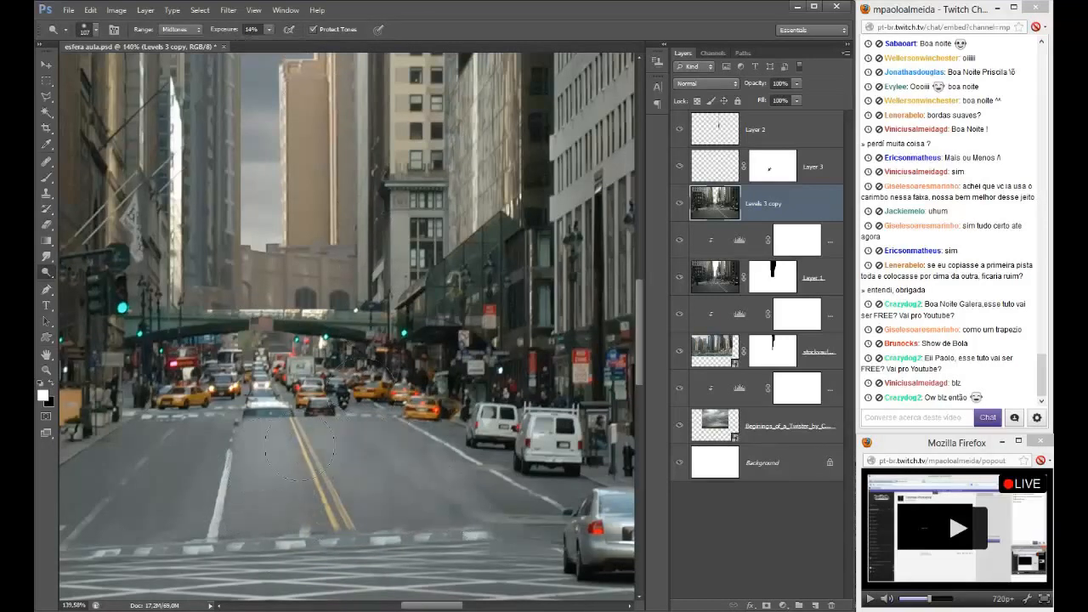
- Dodge the asphalt beside the yellow line and in the far-side lane, undoing strokes that lighten it unevenly
mouse_move(300, 446)
left_mouse_down()
mouse_move(223, 482)
mouse_move(284, 510)
left_mouse_up()
scroll(350, 494, "down", 4)
key("ctrl+z")
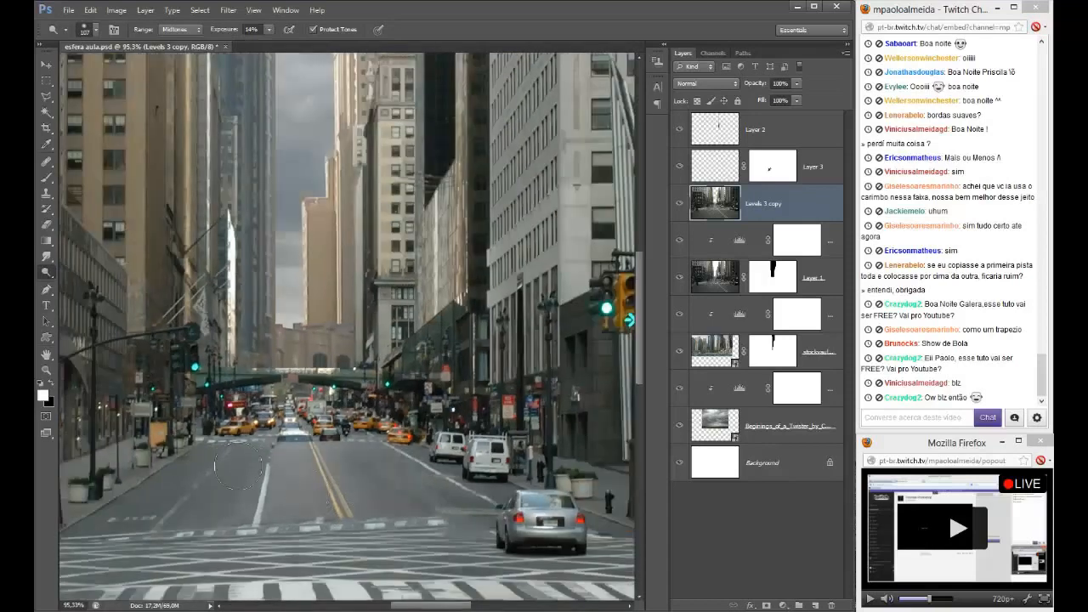
mouse_move(196, 504)
left_mouse_down()
mouse_move(136, 508)
mouse_move(242, 475)
mouse_move(213, 491)
left_mouse_up()
key("ctrl+z")
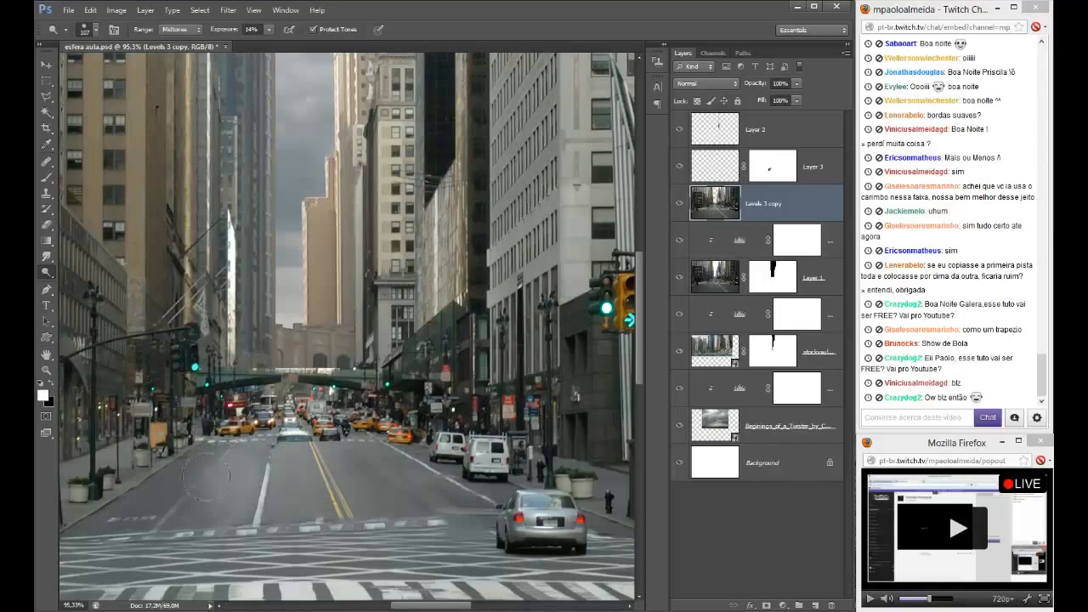
left_click(166, 497)
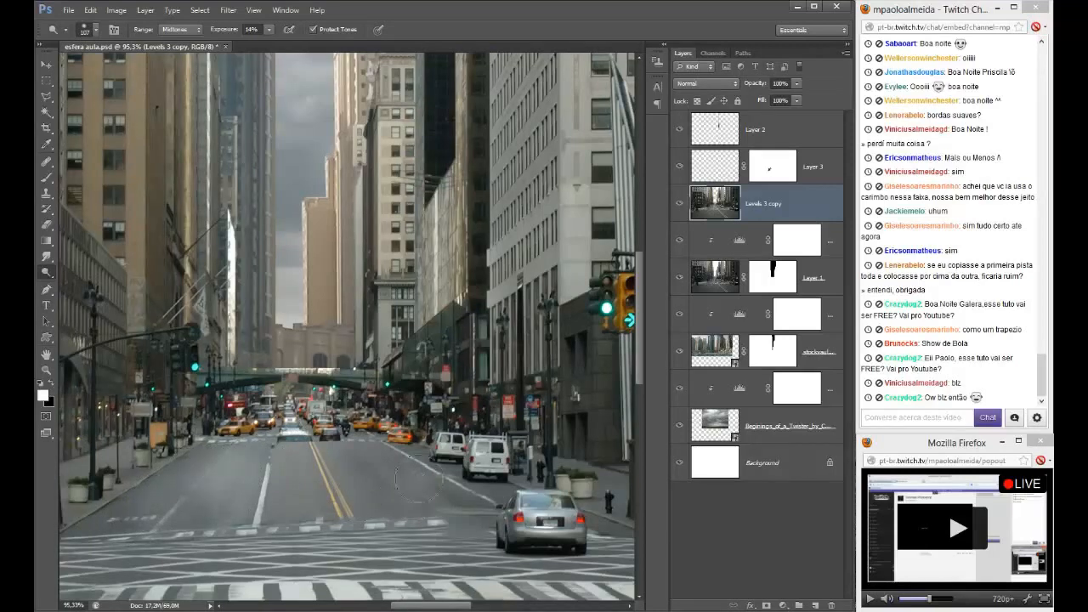
- Compare the retouched street with the original by hiding and showing the Levels 3 copy layer
scroll(330, 521, "down", 3)
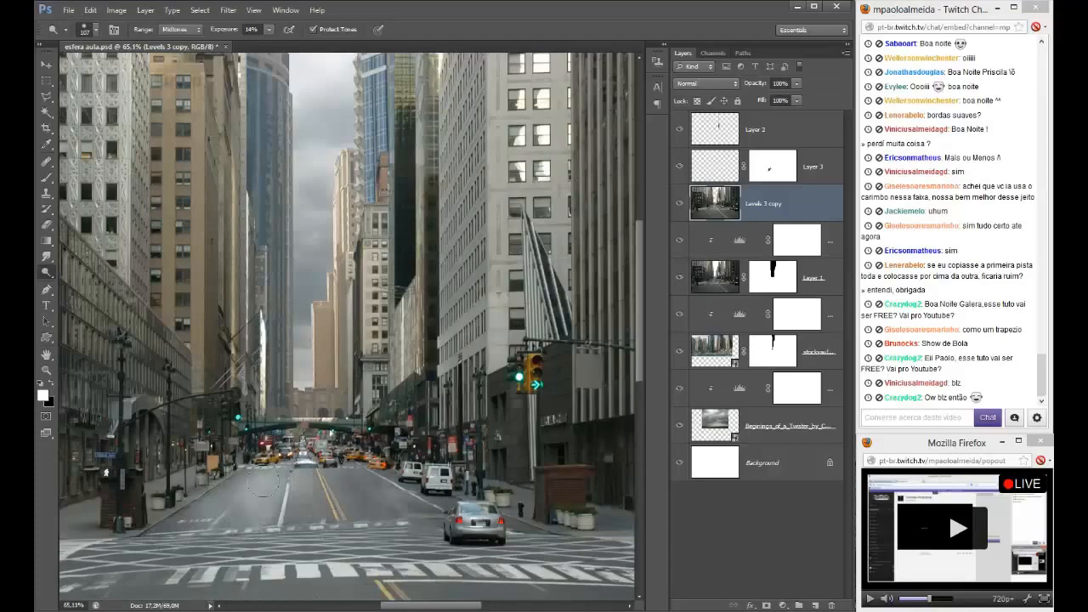
scroll(353, 492, "up", 5)
scroll(352, 492, "down", 4)
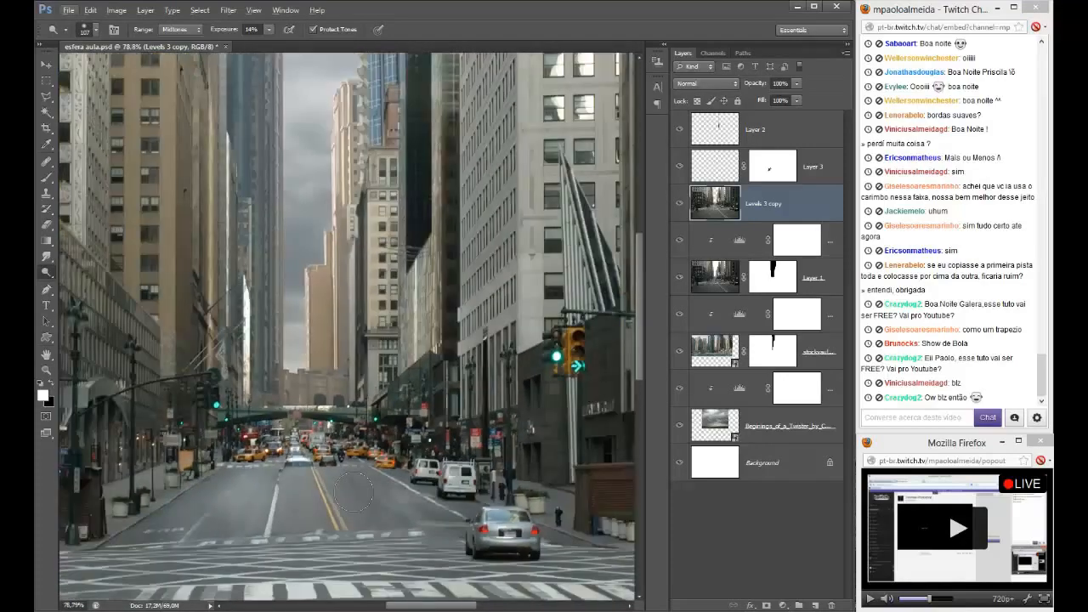
scroll(353, 491, "down", 2)
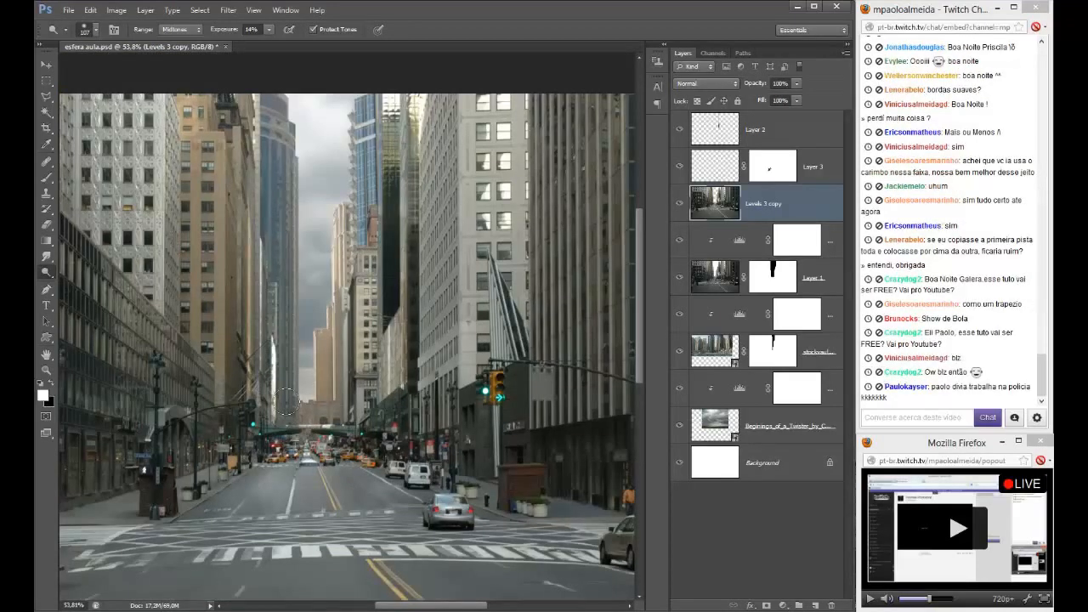
scroll(286, 399, "down", 2)
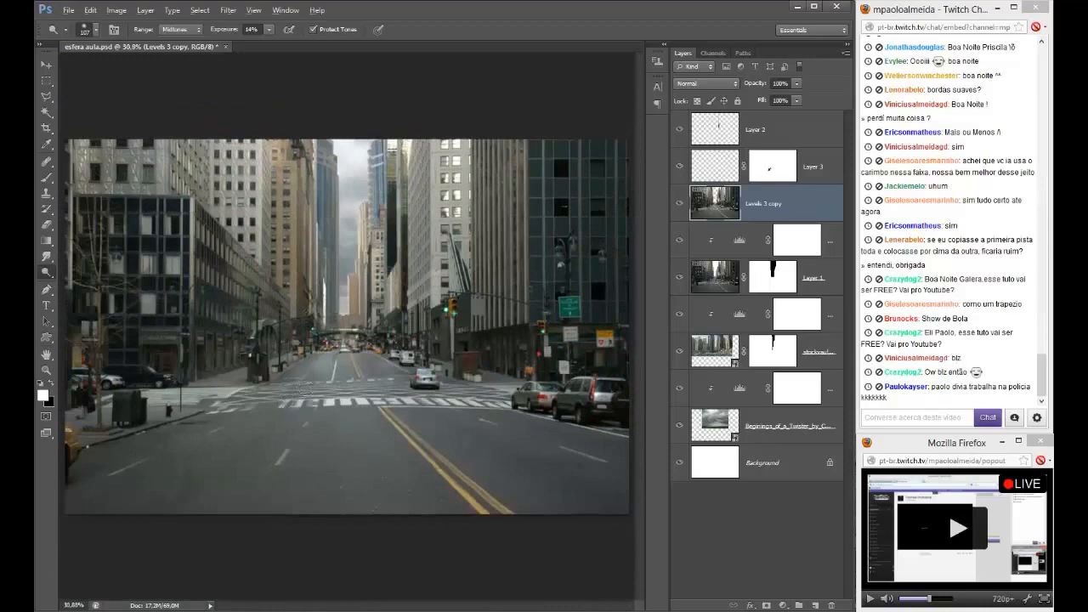
scroll(301, 387, "up", 2)
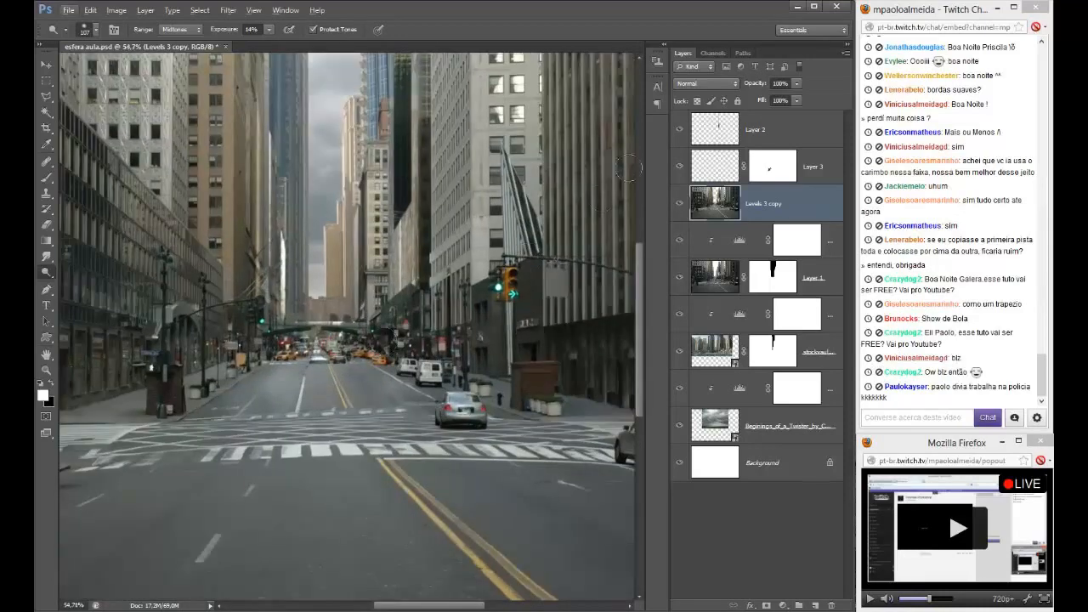
left_click(677, 203)
left_click(677, 203)
left_click(677, 203)
left_click(677, 204)
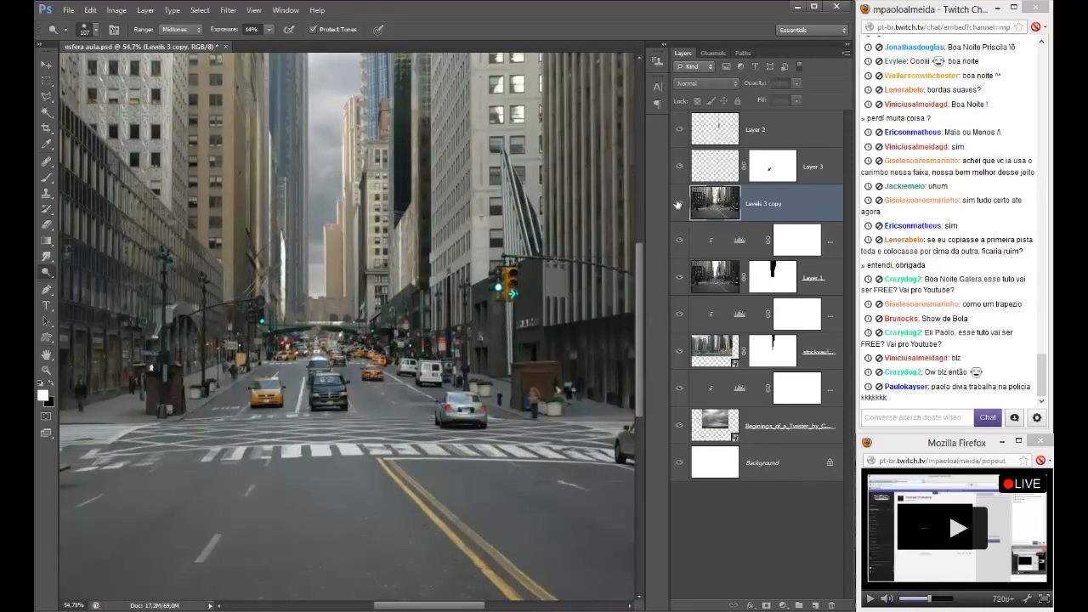
left_click(677, 204)
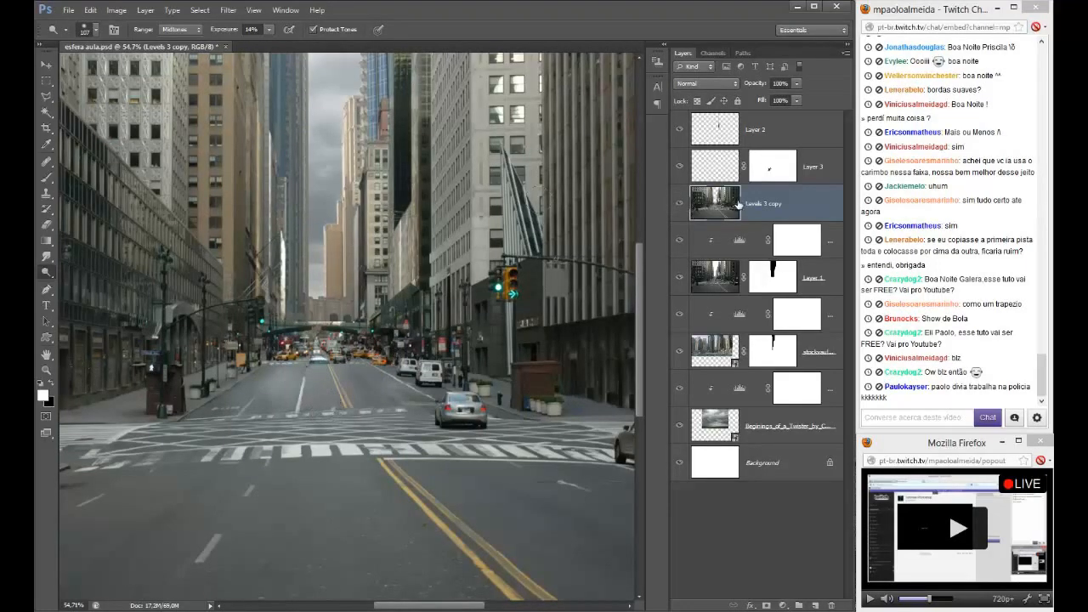
- Merge Layer 3 with the Levels 3 copy layer and choose the Elliptical Marquee tool
left_click(817, 178, "ctrl")
key("ctrl+e")
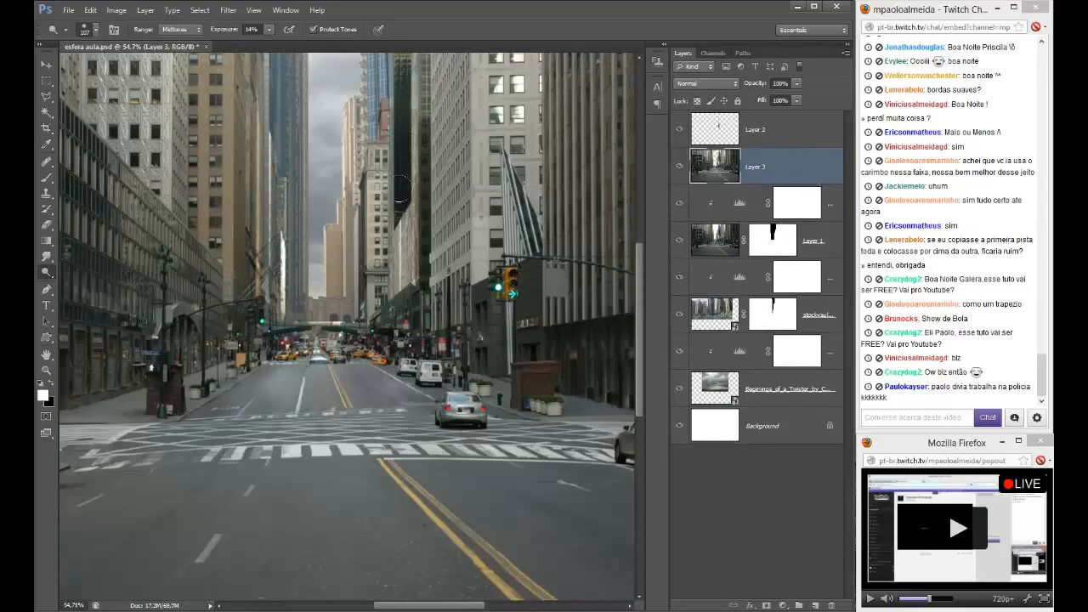
left_click(47, 81)
left_click(112, 100)
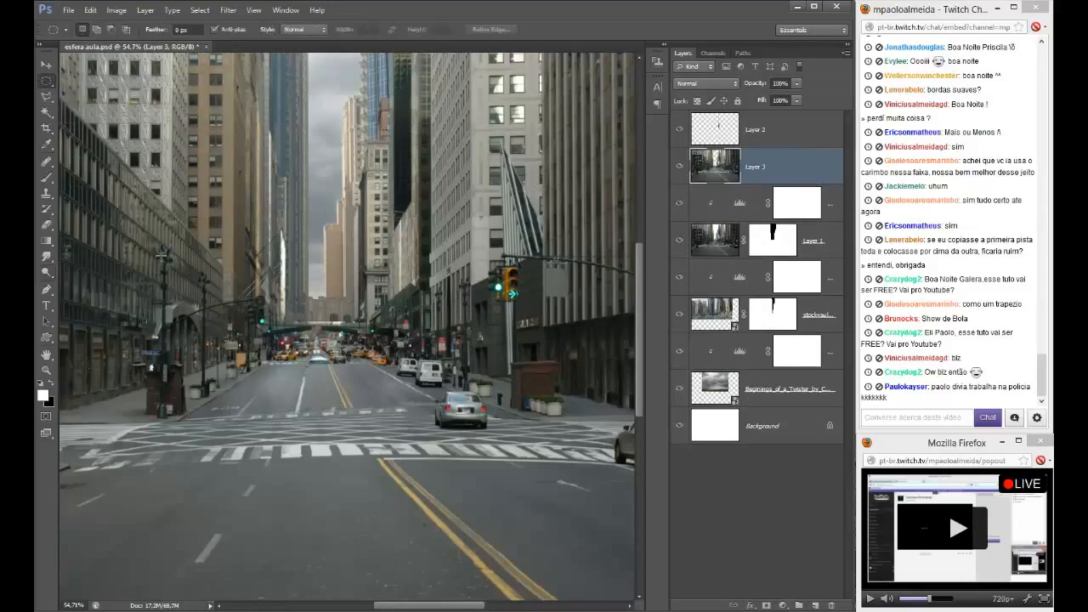
- Switch to Firefox, read a notified post in the Tutoriais Photoshop Facebook group, and return to Photoshop
left_click(100, 579)
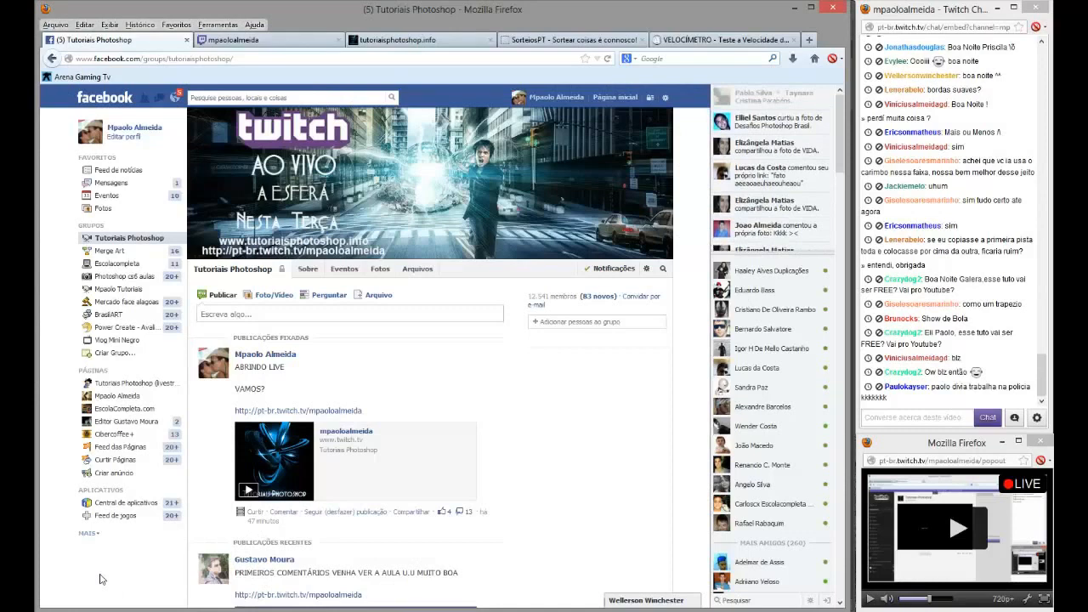
left_click(176, 100)
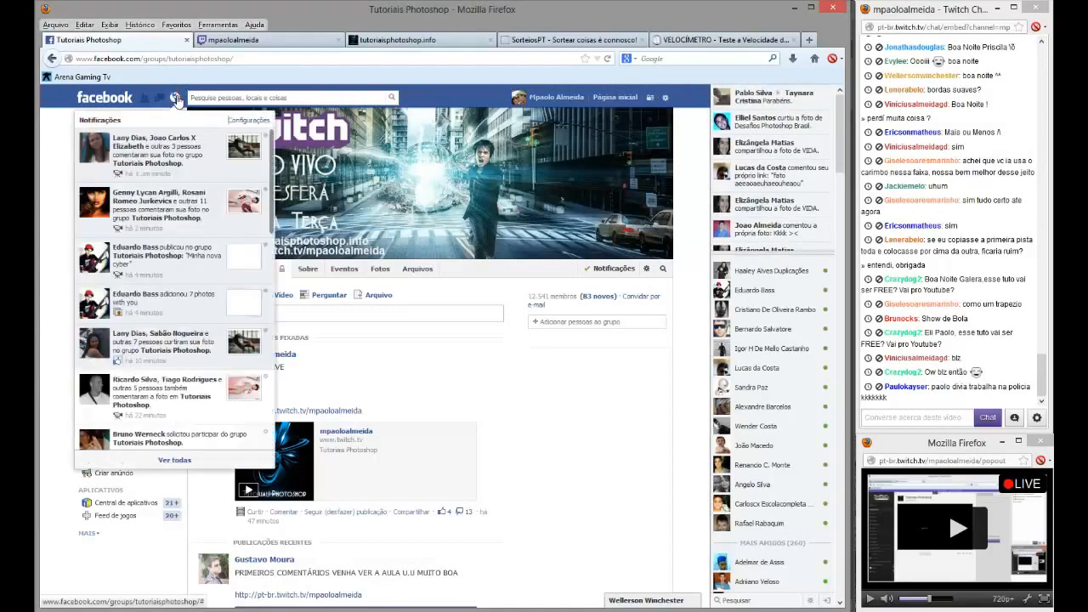
left_click(153, 223)
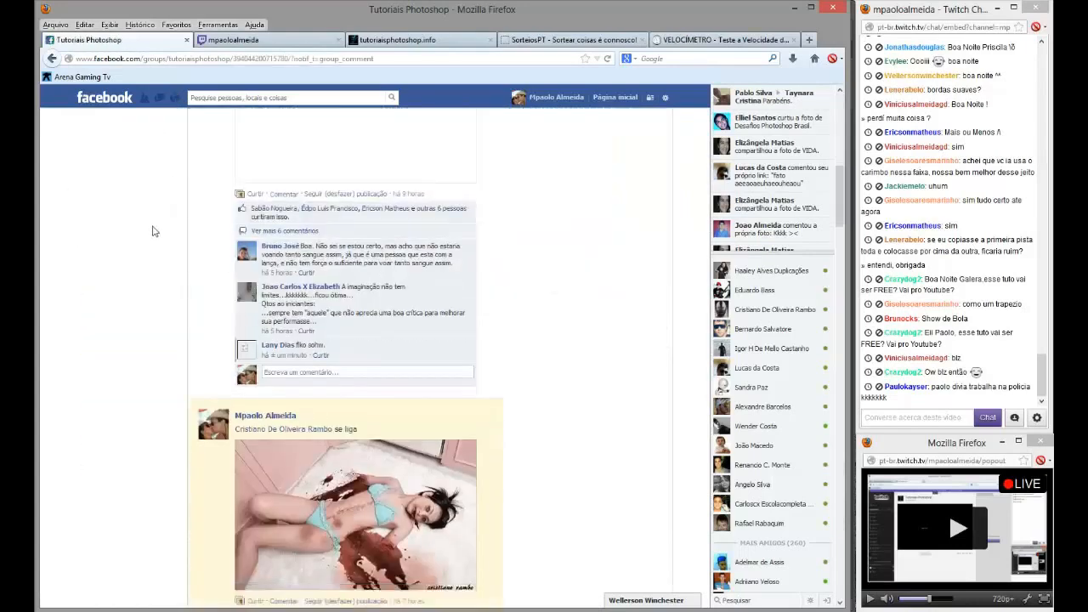
scroll(305, 330, "down", 10)
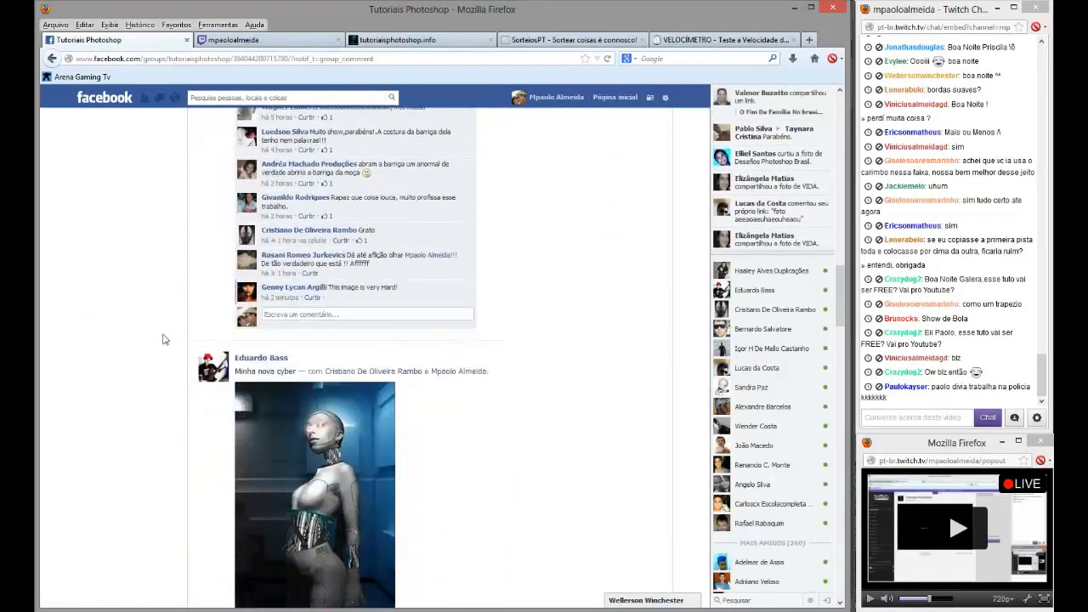
scroll(165, 339, "up", 7)
key("alt+Left")
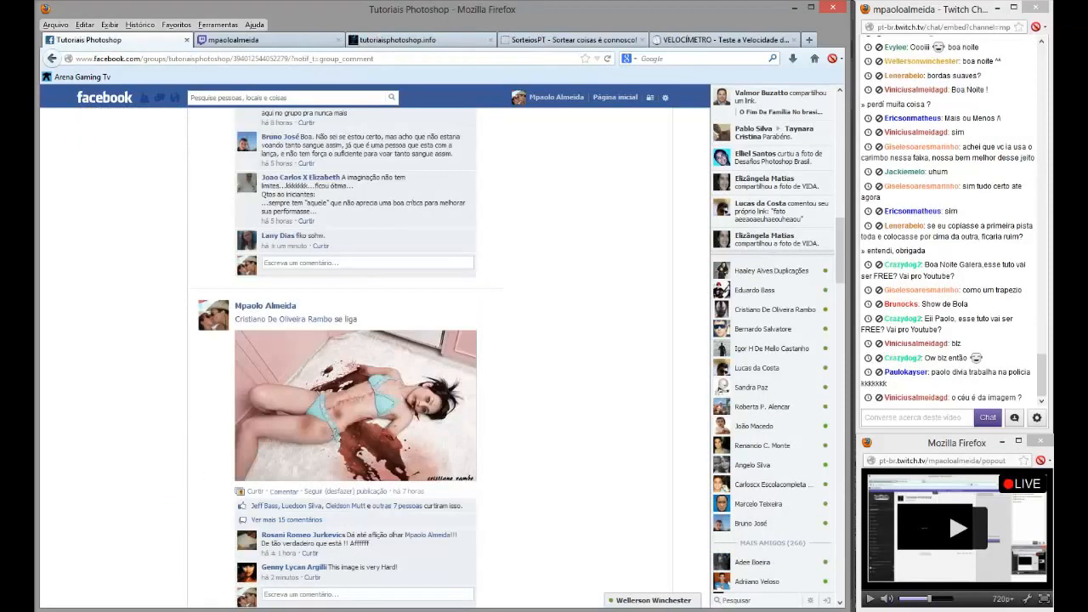
key("alt+Tab")
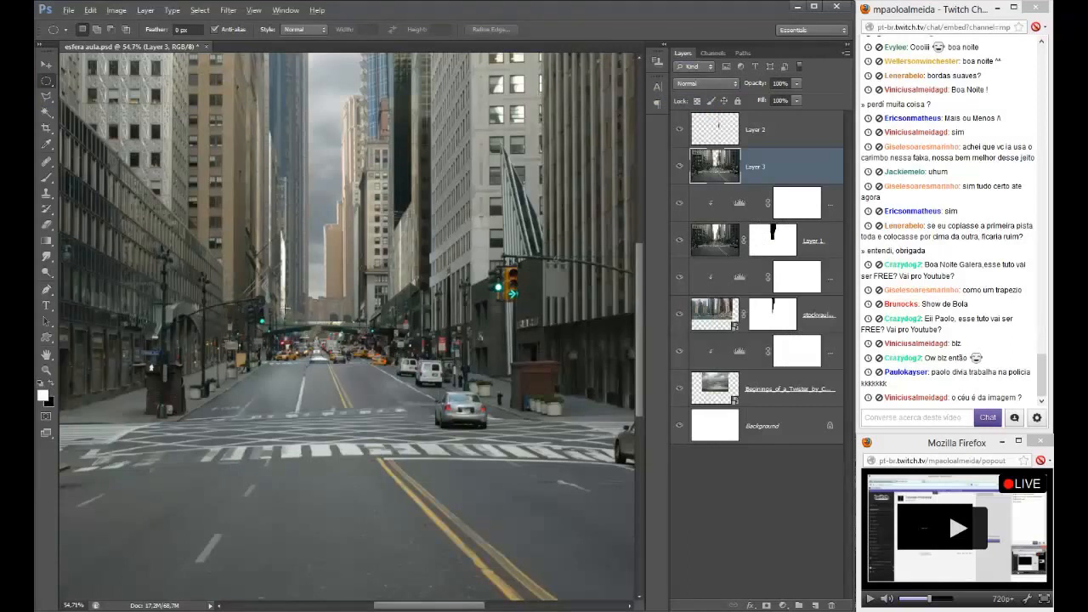
- Try copying a circular area around the street's vanishing point to a new layer and moving it, and undo the copy
left_click_drag(325, 331, 364, 351)
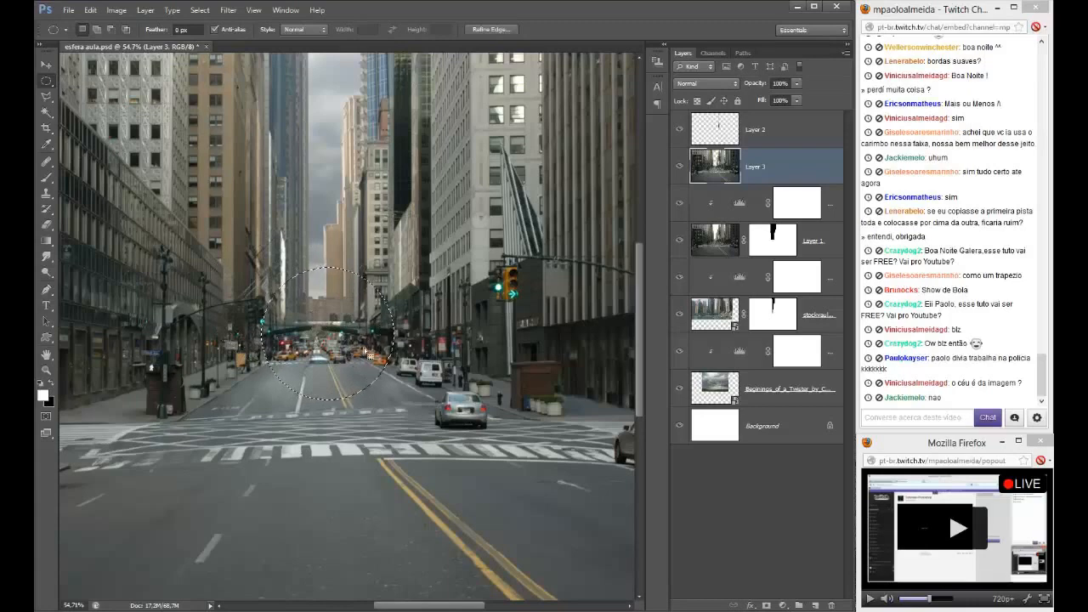
key("ctrl+j")
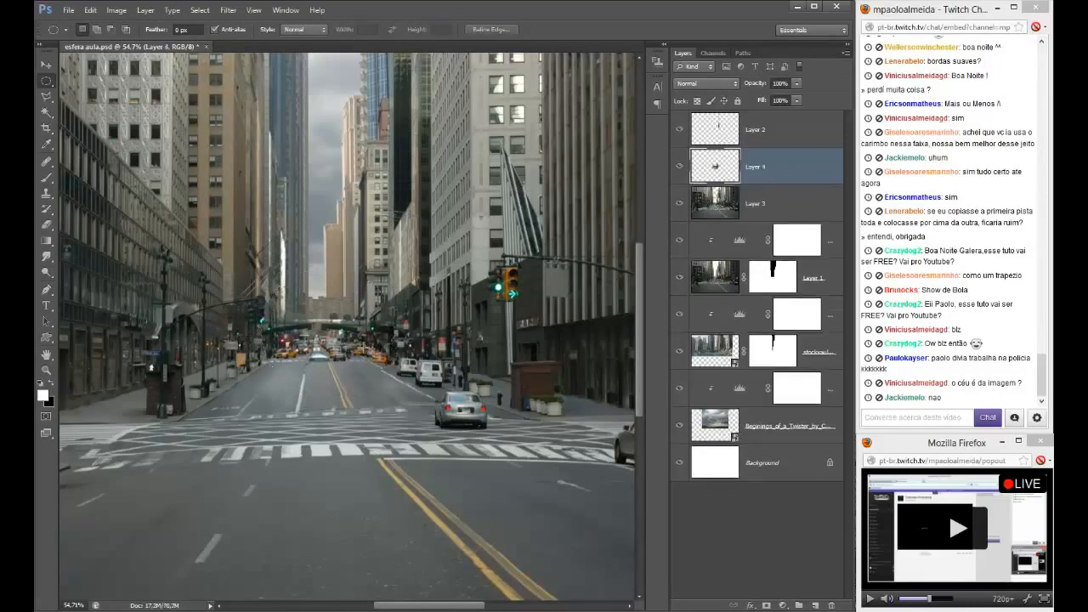
left_click(46, 65)
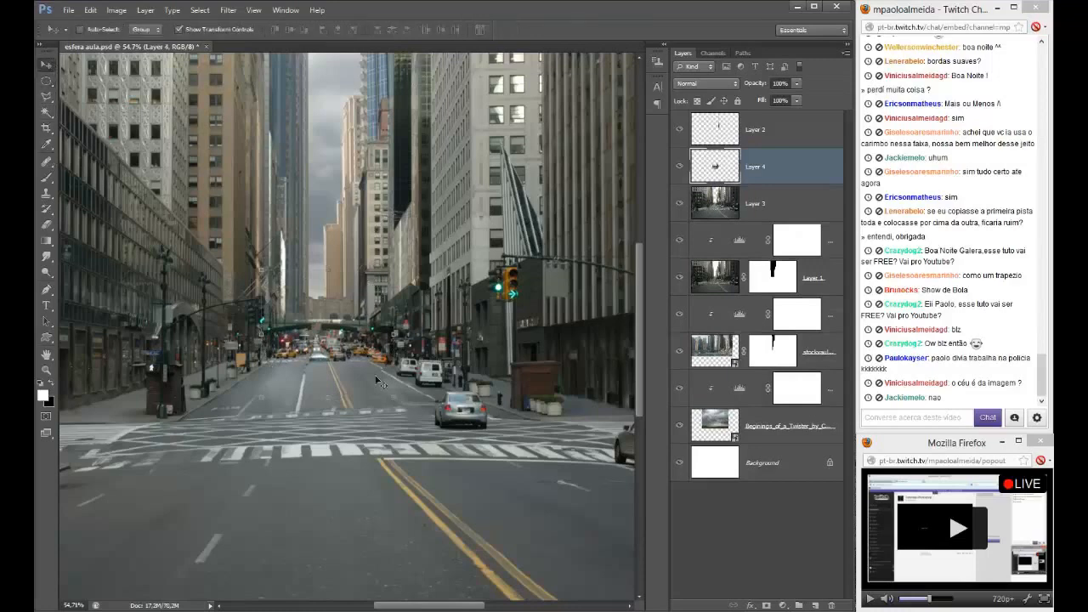
left_click_drag(381, 383, 314, 337)
key("ctrl+alt+z")
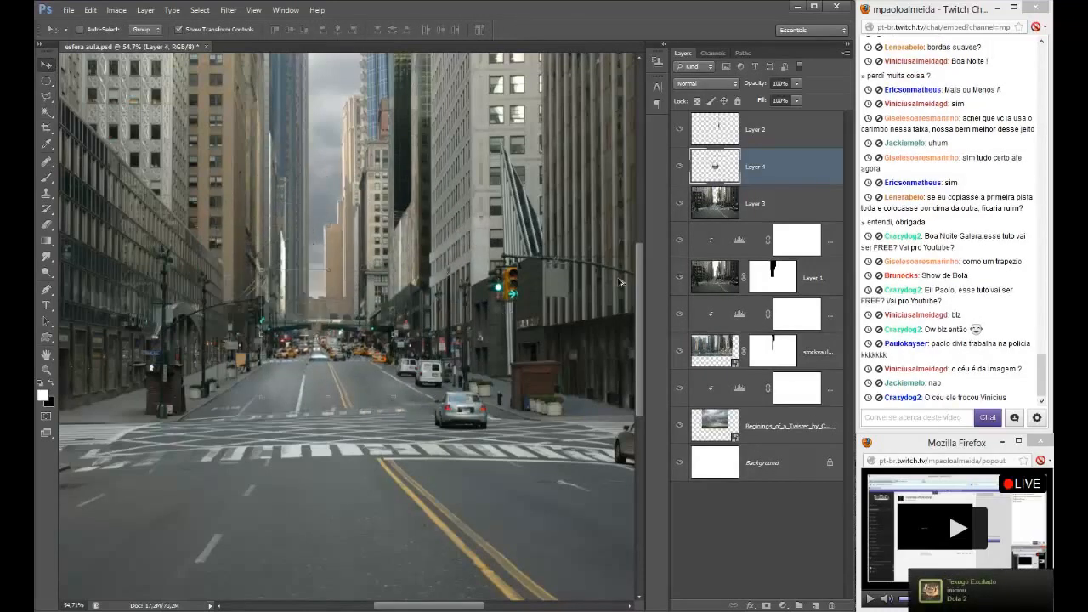
key("ctrl+alt+z")
key("ctrl+d")
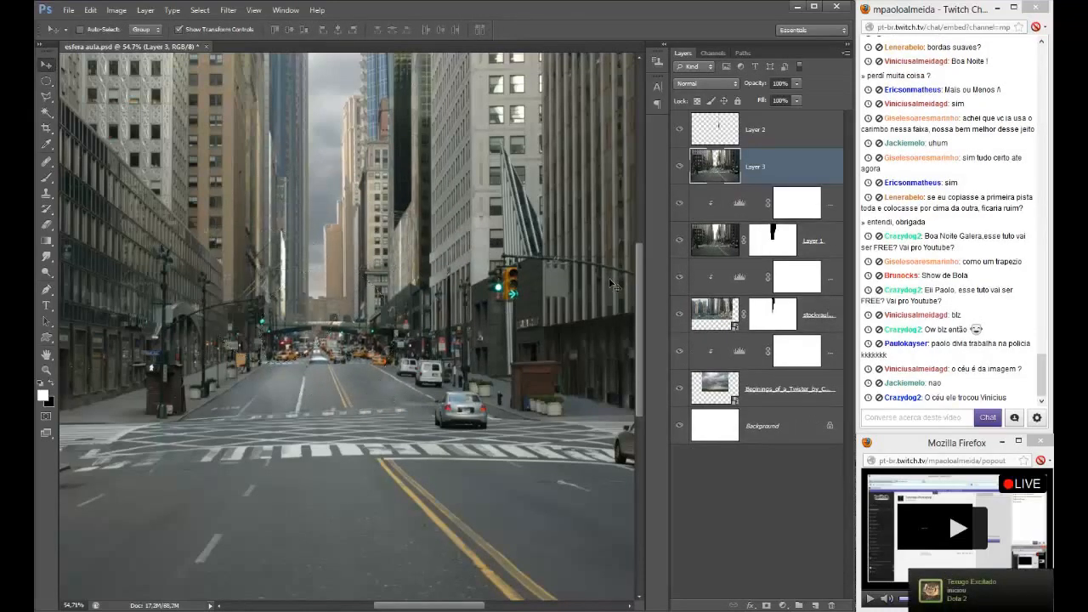
- Stamp all visible layers into a new top layer, and hide the source layers above Background in a group
left_click(733, 134)
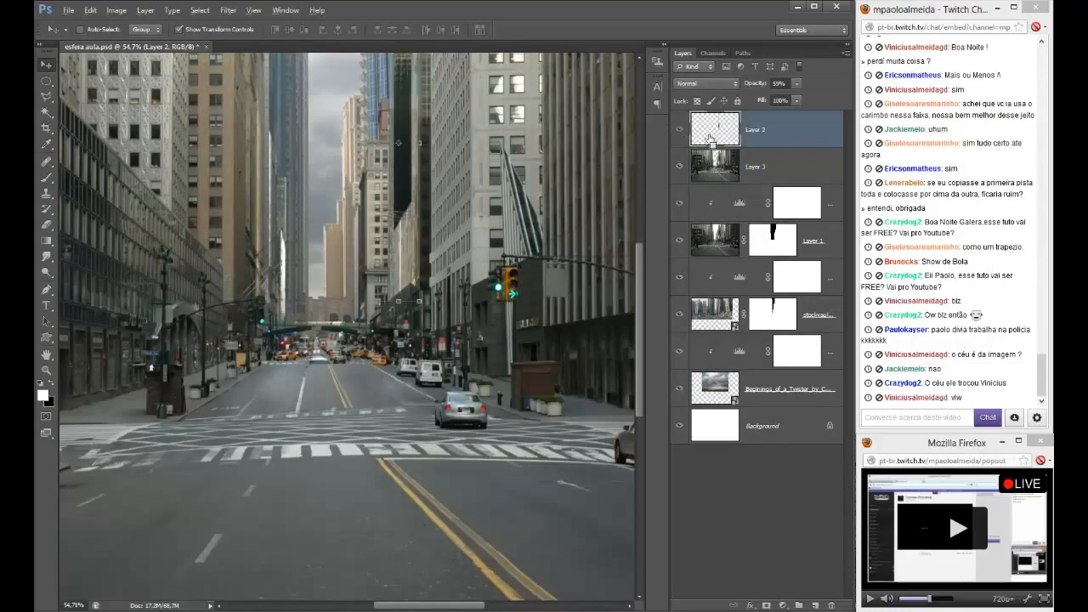
key("ctrl+alt+shift+e")
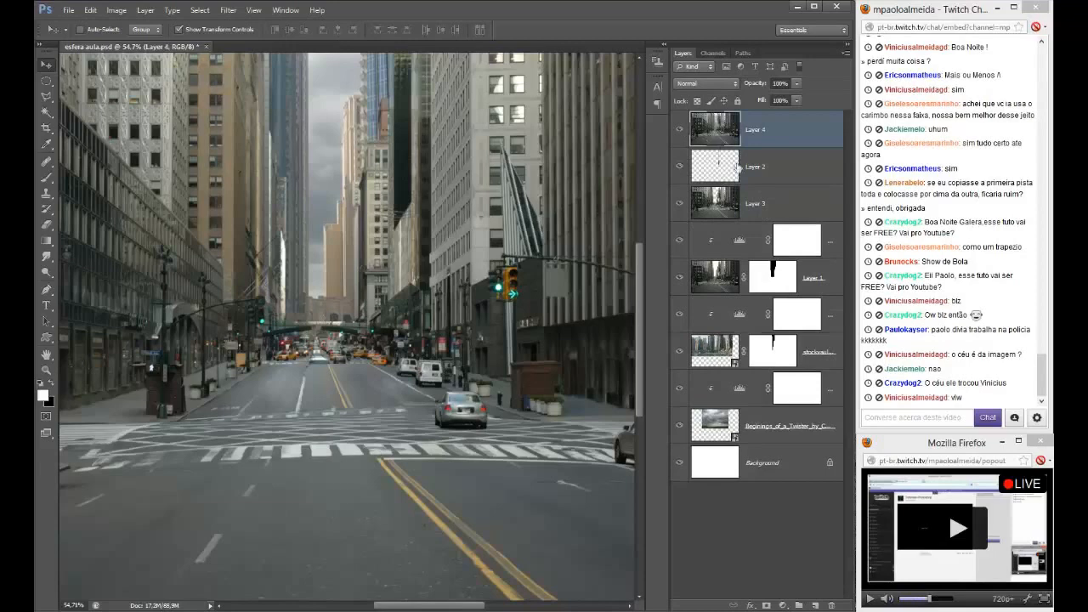
left_click(759, 178)
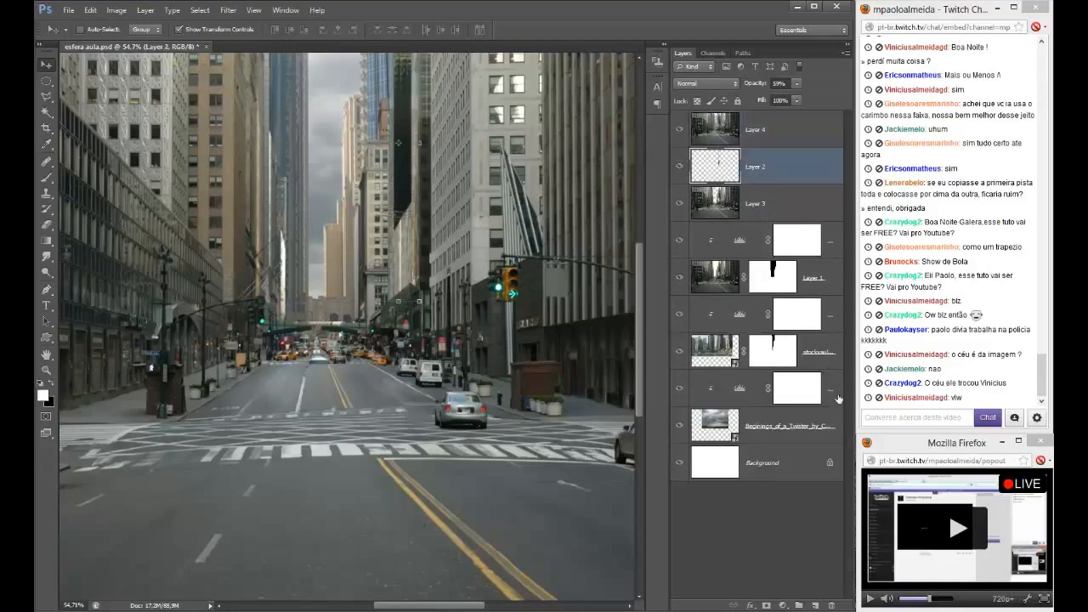
left_click(823, 425, "shift")
key("ctrl+g")
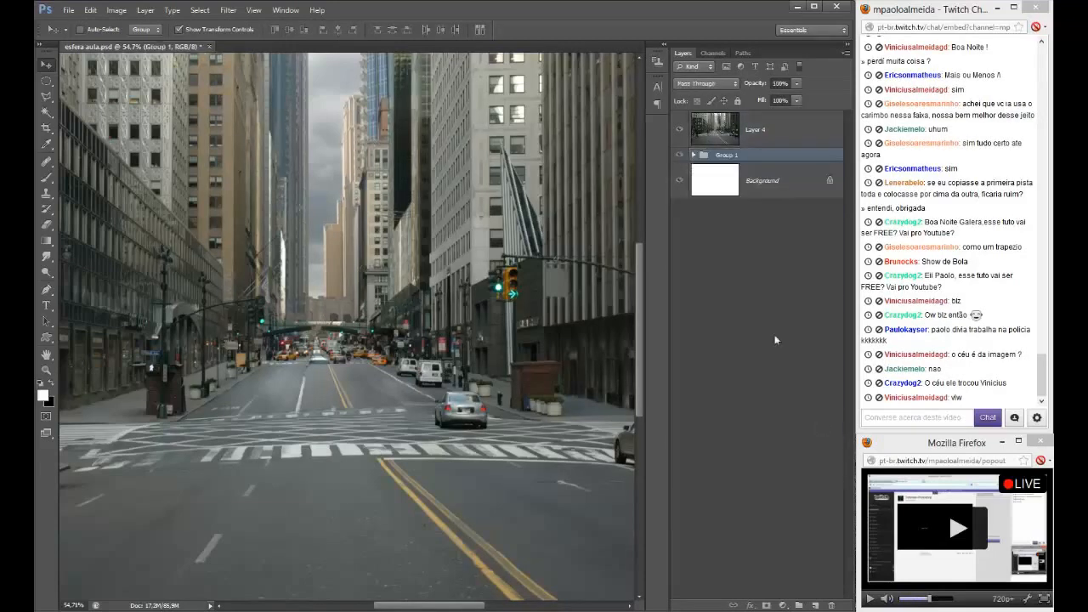
left_click(679, 155)
left_click(769, 146)
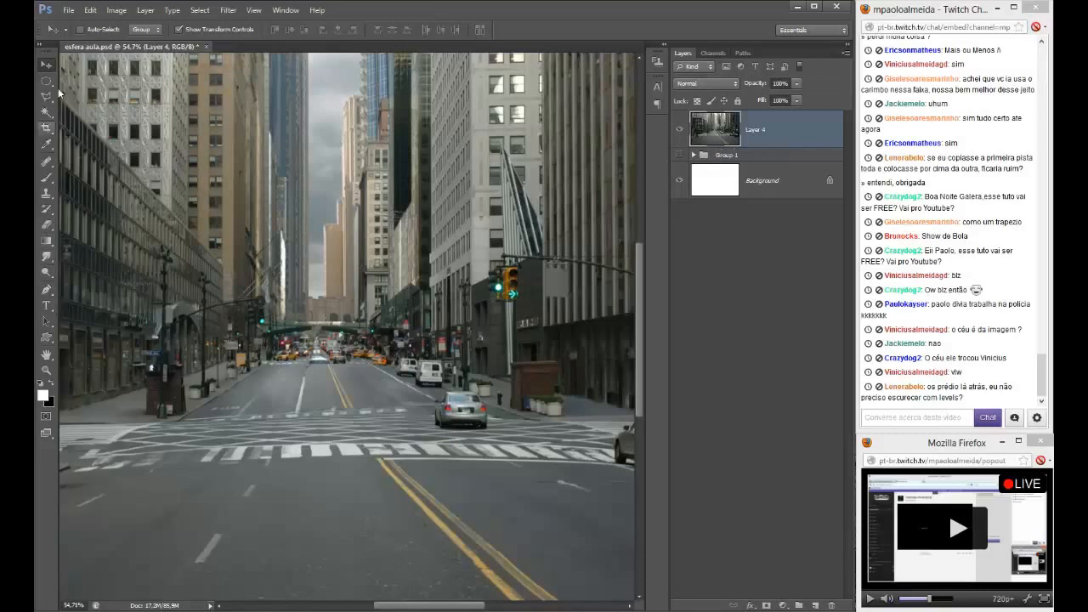
- Copy a circular area around the street's vanishing point from Layer 4 to a new layer
left_click_drag(51, 82, 96, 90)
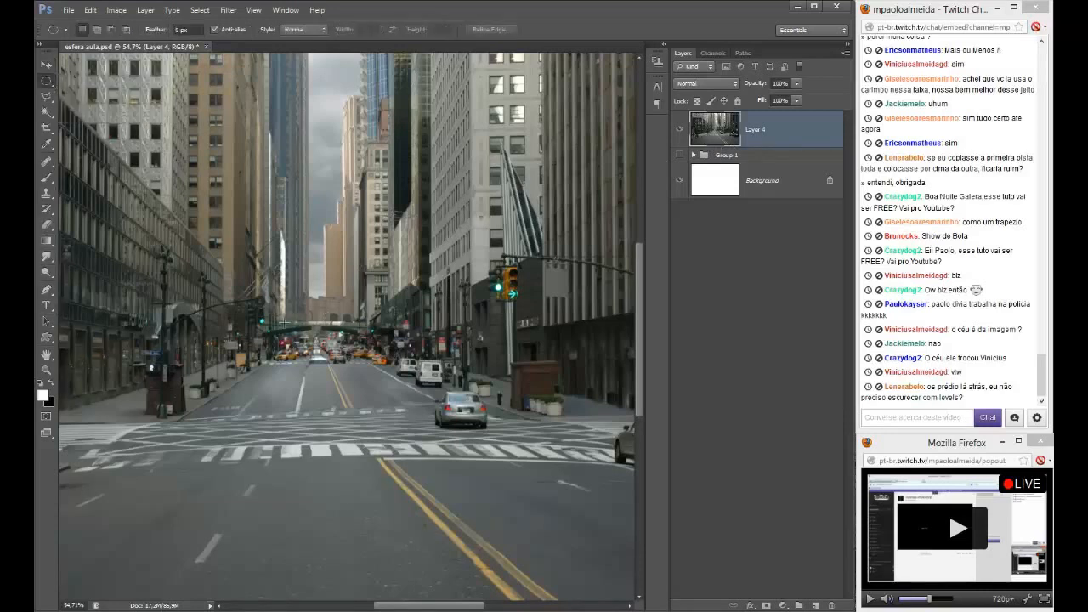
left_click_drag(278, 286, 438, 433)
left_click_drag(395, 399, 451, 250)
key("ctrl+j")
key("v")
left_click_drag(529, 281, 574, 450)
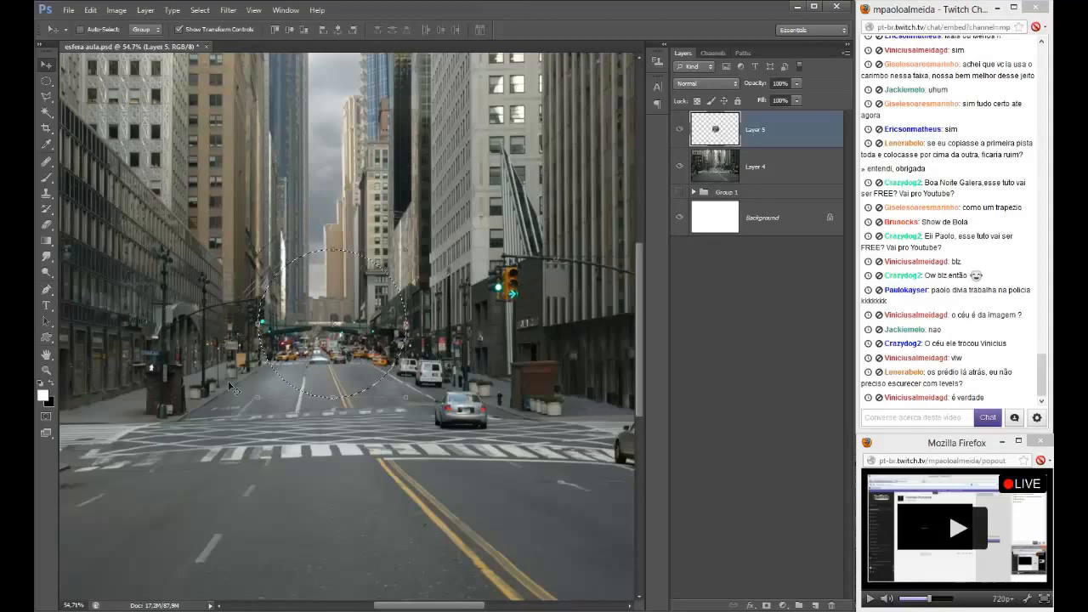
- Apply the Spherize filter in Normal mode twice to the circular street copy
scroll(347, 300, "up", 3)
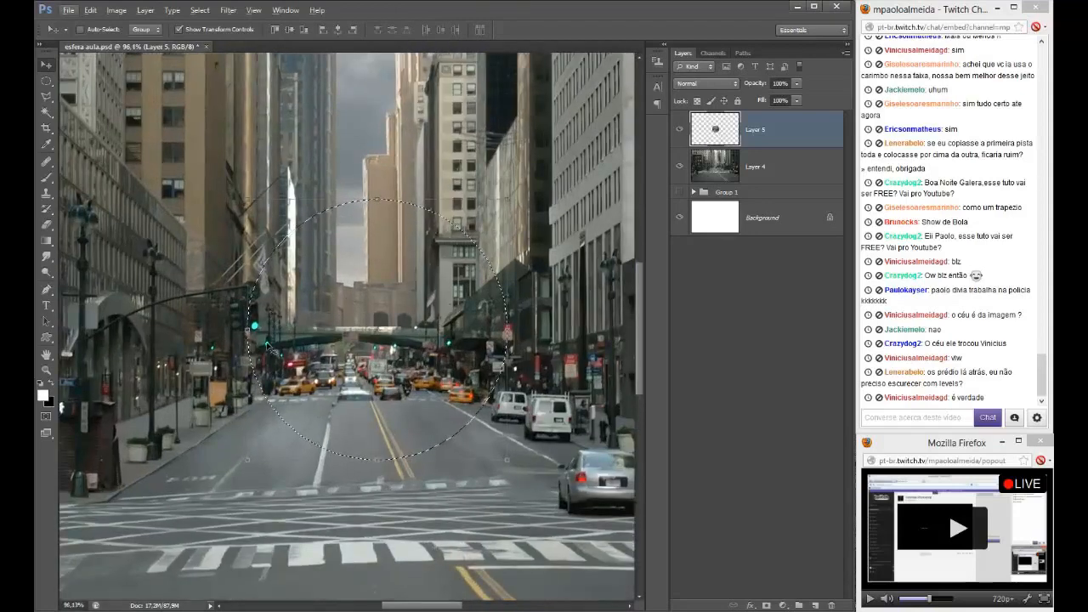
left_click(227, 10)
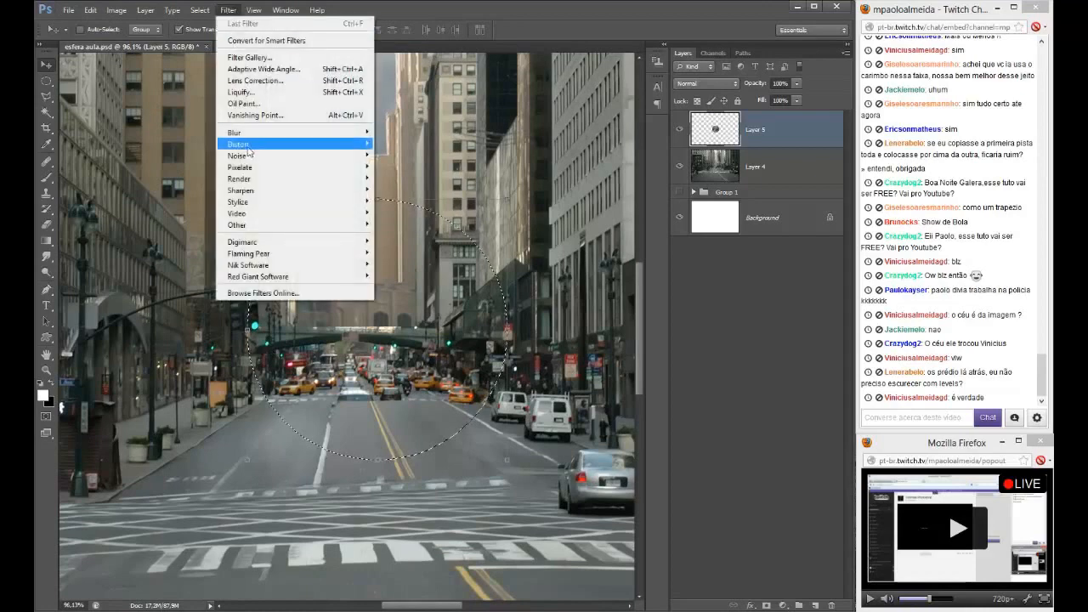
mouse_move(246, 145)
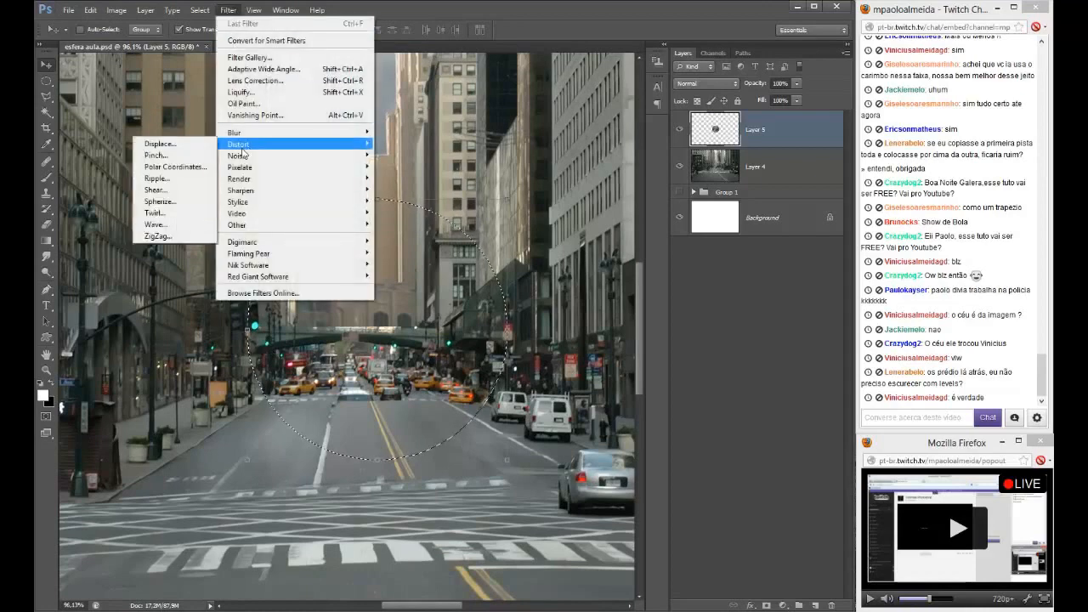
left_click(180, 204)
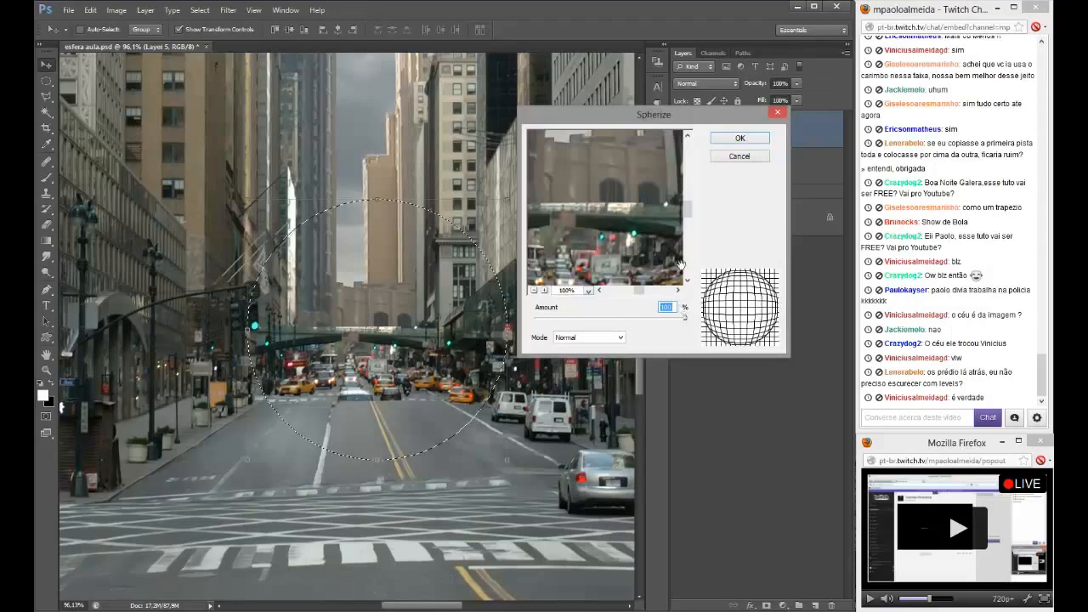
left_click(733, 140)
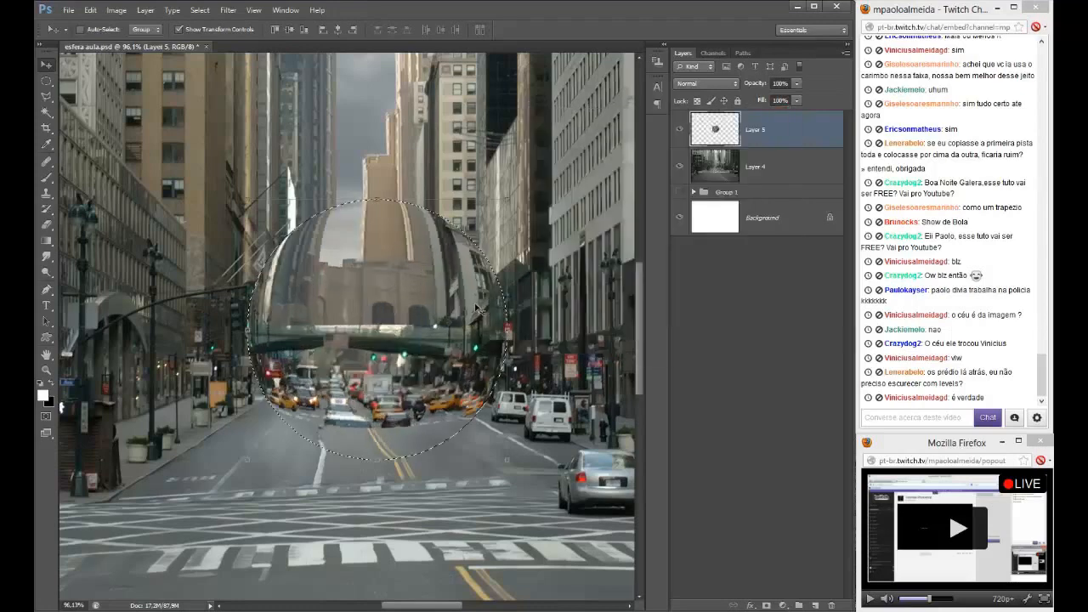
left_click_drag(478, 311, 265, 380)
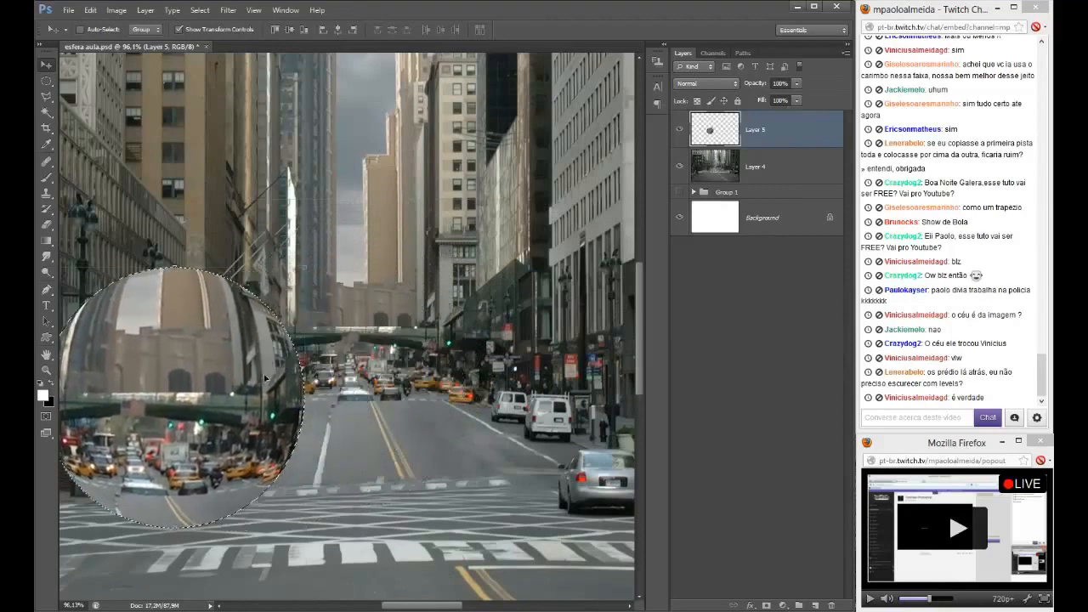
key("ctrl+z")
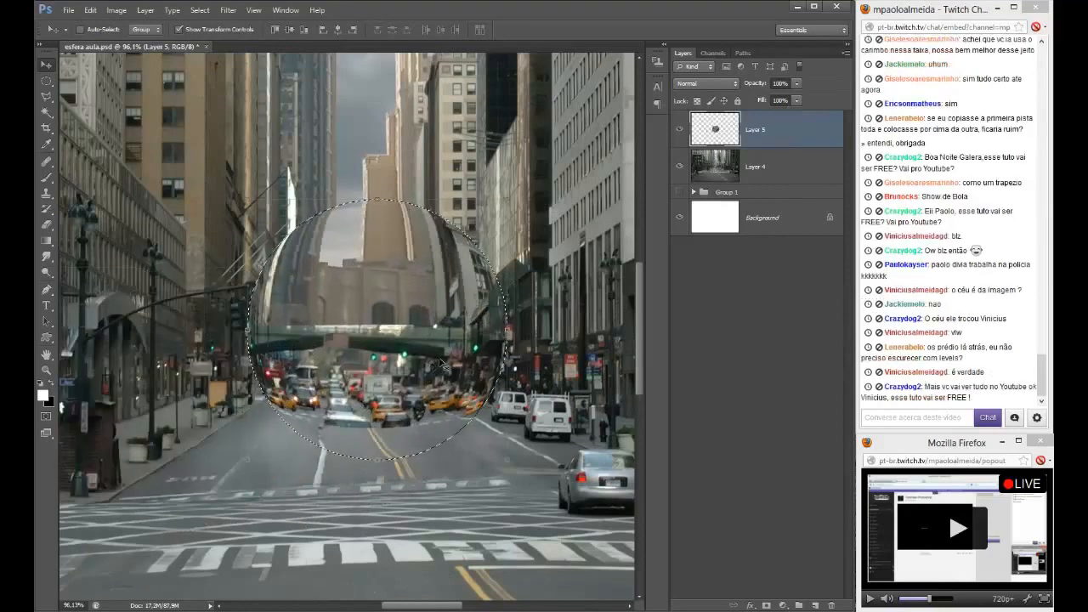
key("ctrl+f")
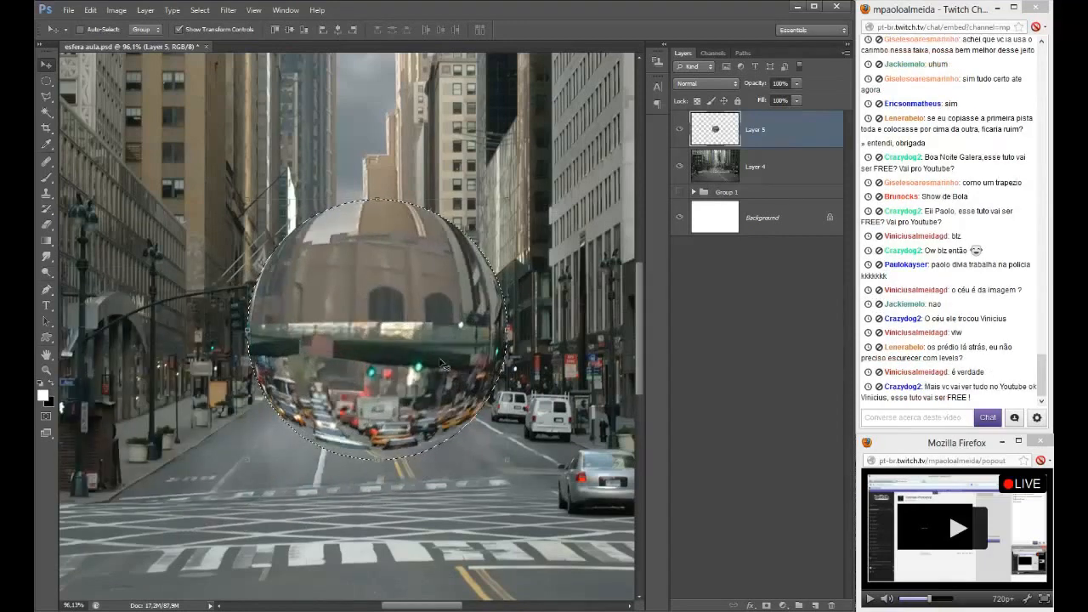
- Switch to Firefox, send the Twitch channel link to the contact in the open Facebook chat, and return to Photoshop
key("alt+Tab")
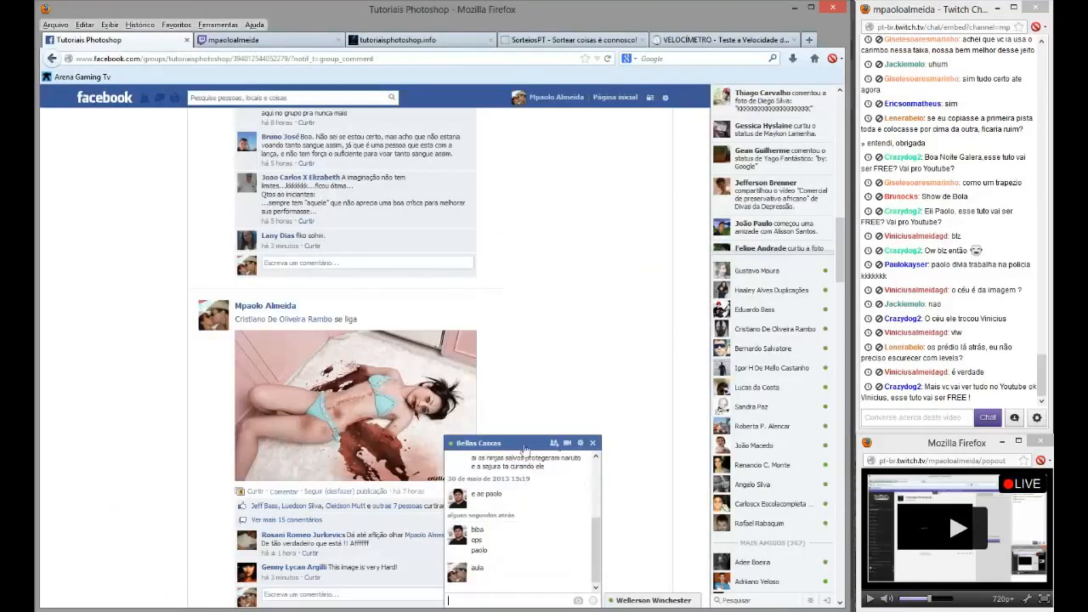
left_click(266, 42)
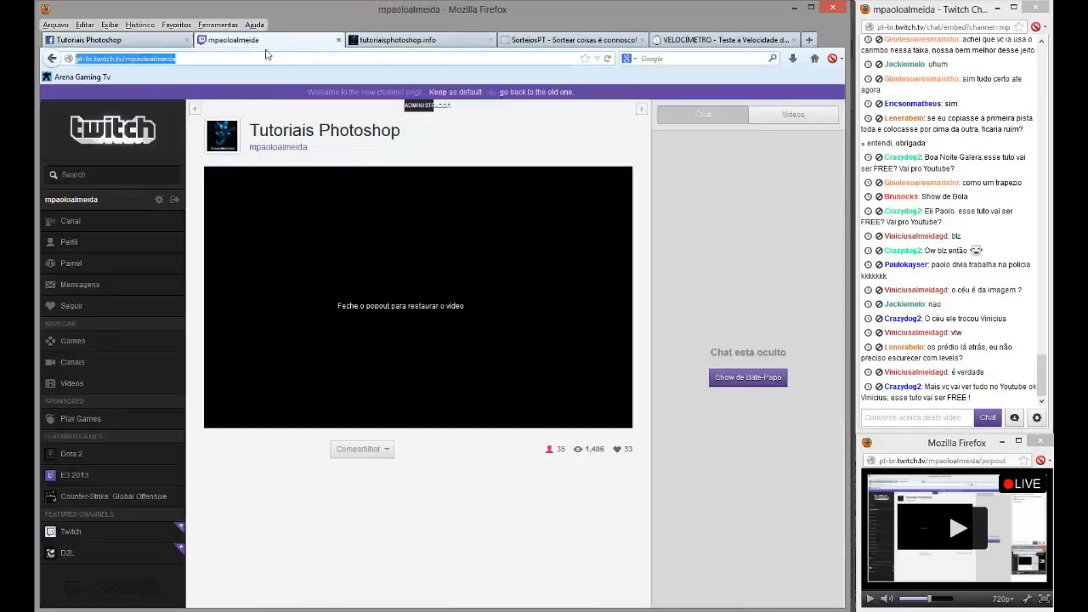
left_click(141, 43)
left_click(485, 595)
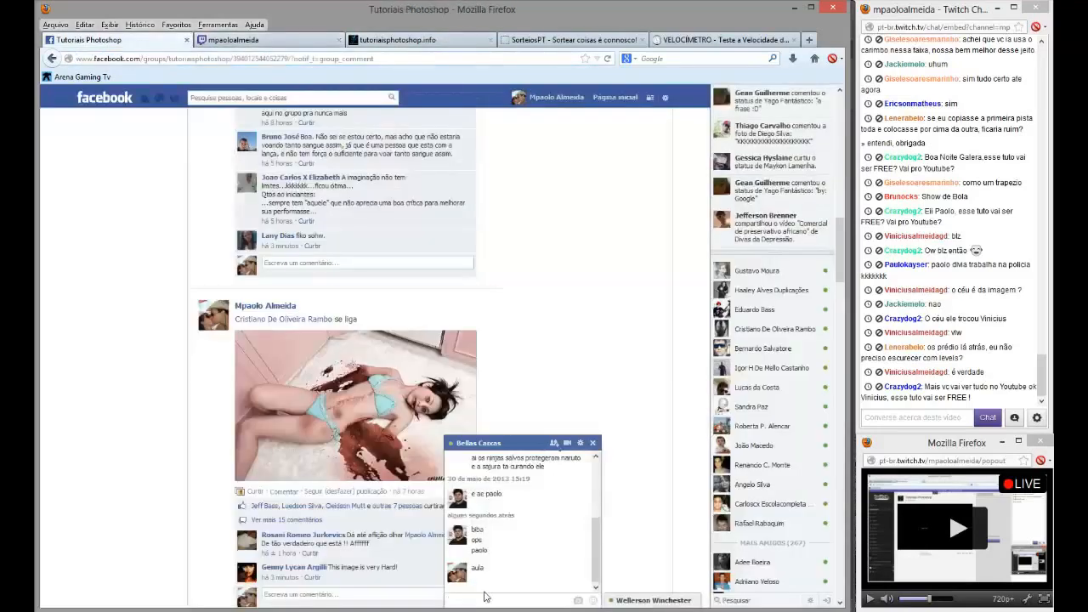
type("http://pt-br.twitch.tv/mpaoloalmeida")
key("Return")
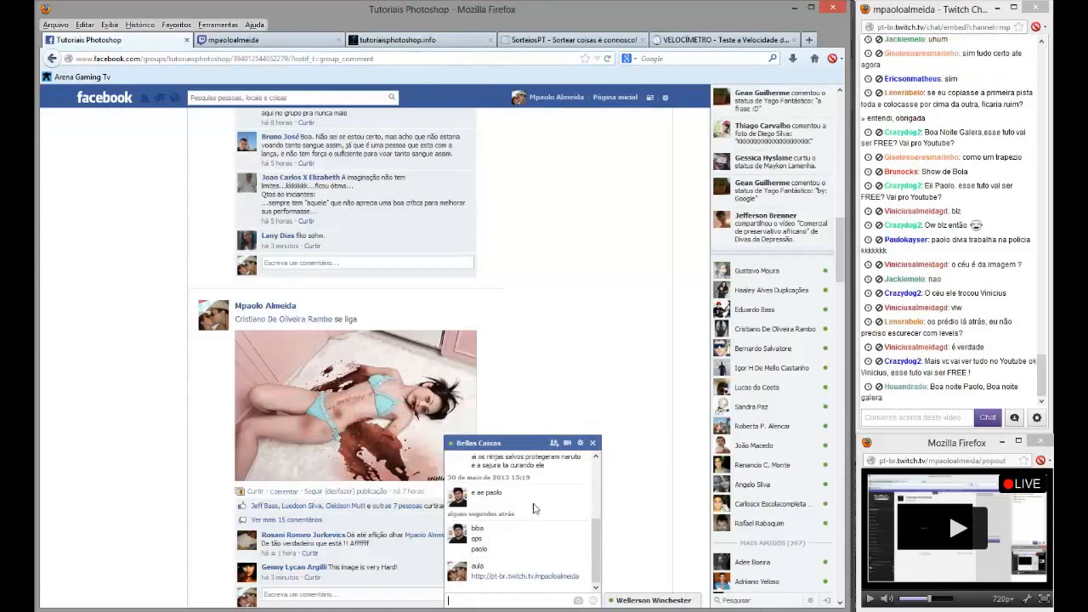
left_click(523, 444)
key("alt+Tab")
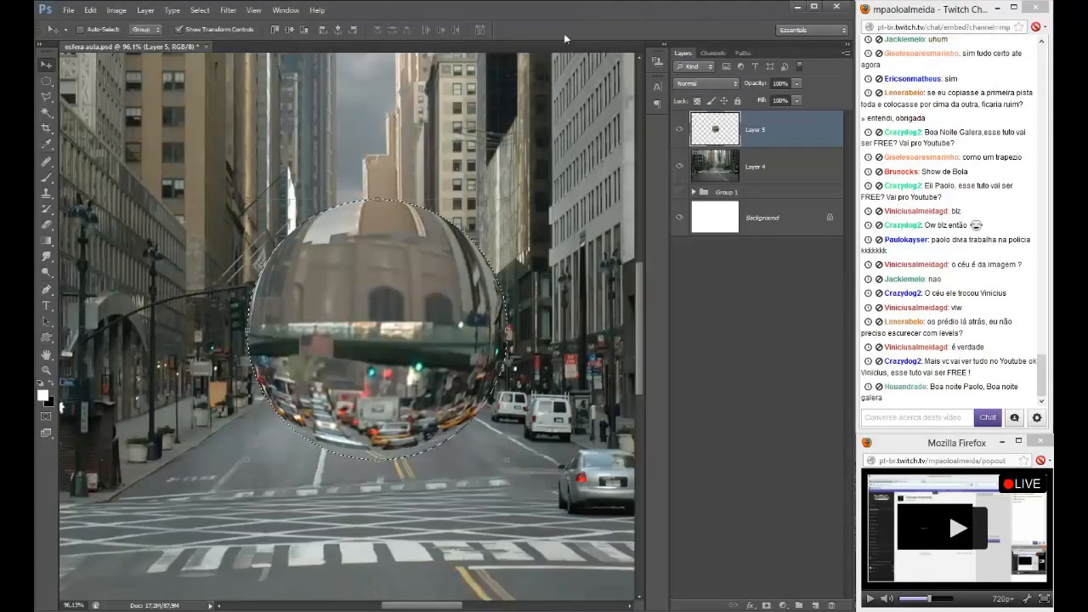
scroll(386, 295, "down", 4)
left_click_drag(411, 355, 279, 465)
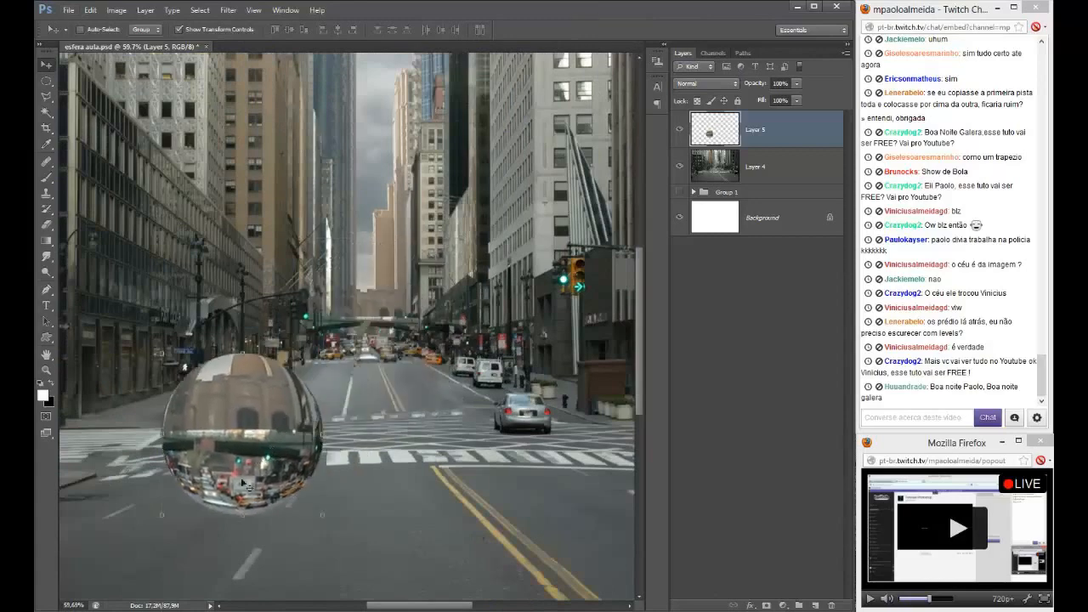
key("ctrl+z")
- Flip the sphere layer vertically and adjust its position slightly at the end of the street
scroll(418, 367, "up", 2)
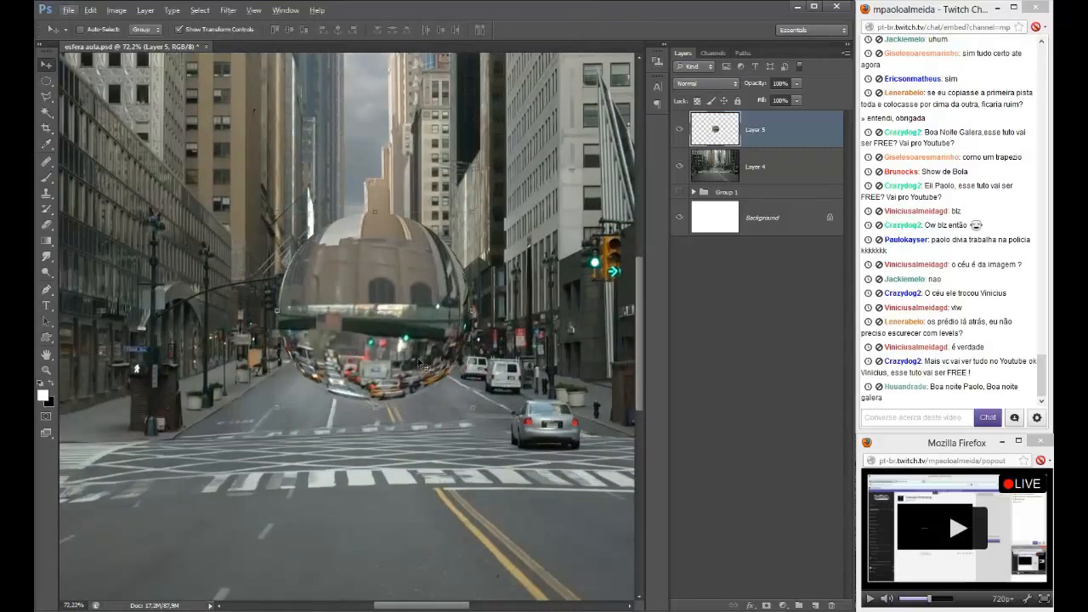
key("ctrl+t")
right_click(419, 358)
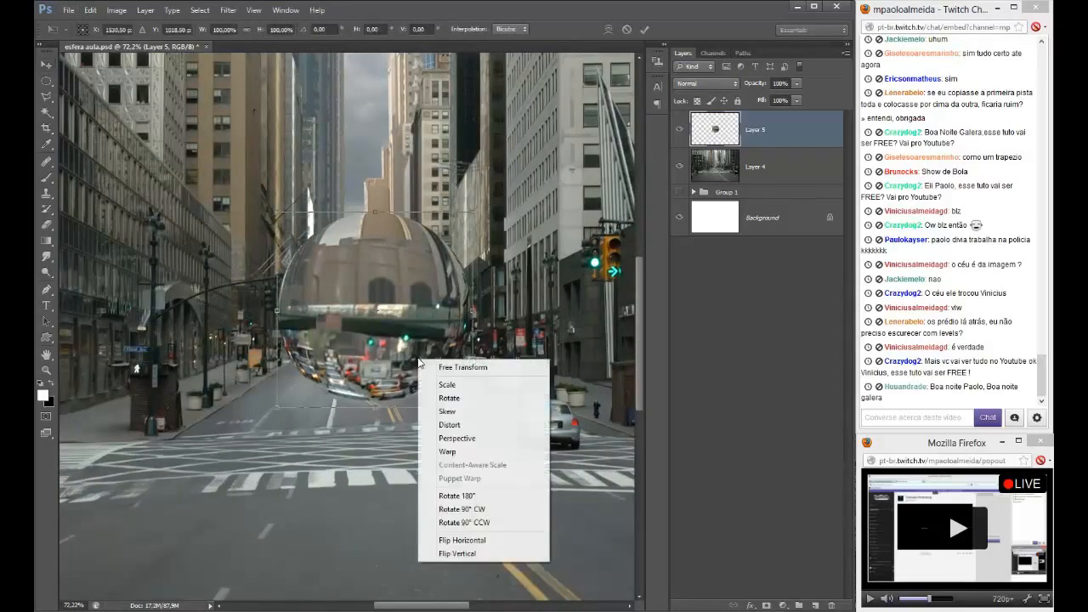
left_click(450, 554)
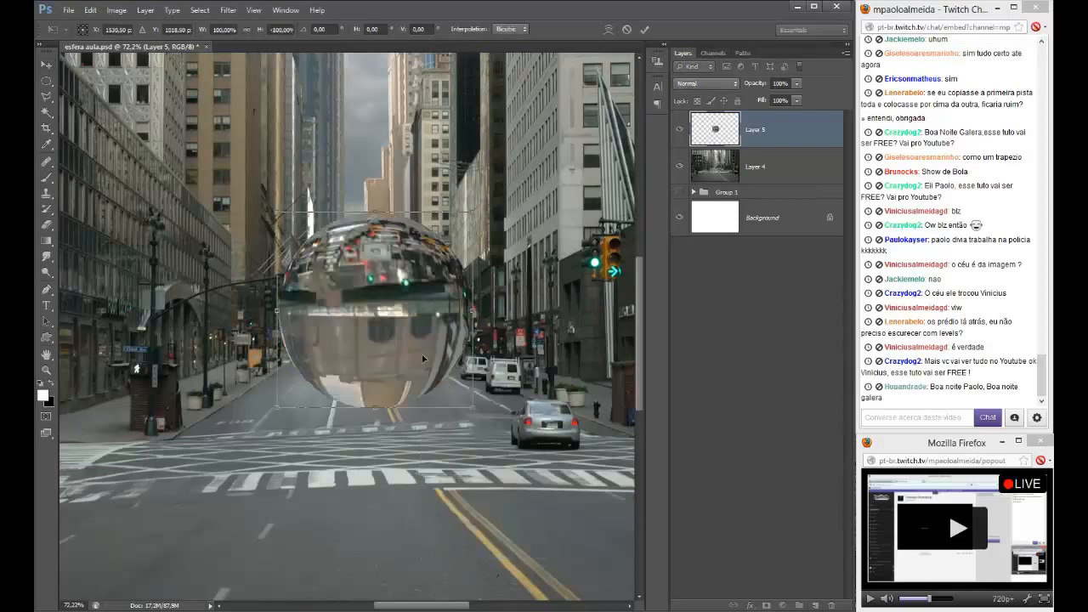
key("Return")
left_click_drag(422, 354, 433, 352)
scroll(403, 306, "down", 1)
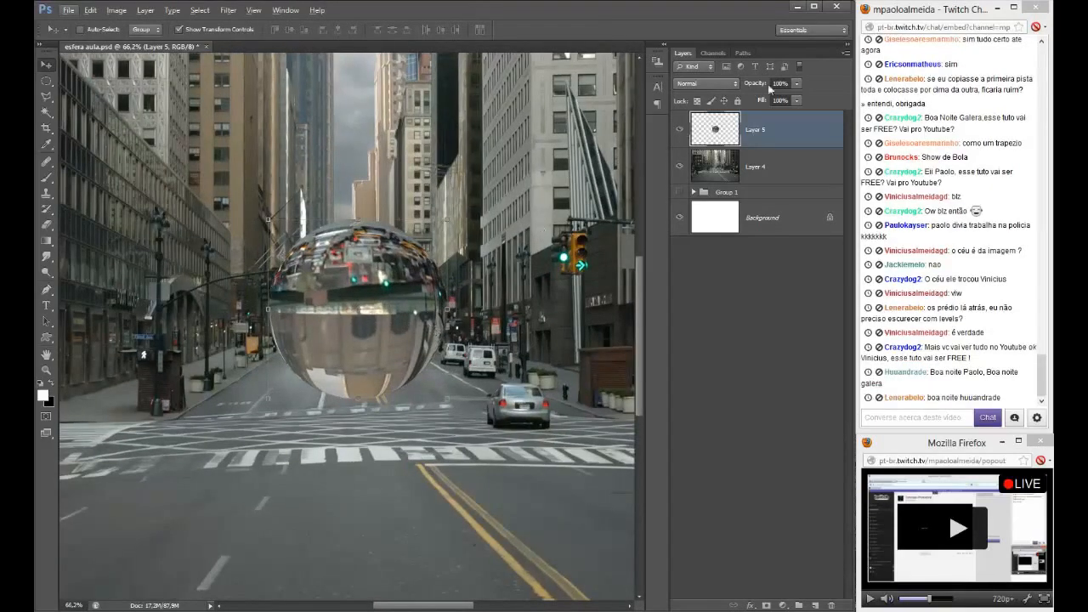
- Lower the sphere layer's opacity to about 70%
left_click(796, 83)
left_click_drag(784, 100, 781, 100)
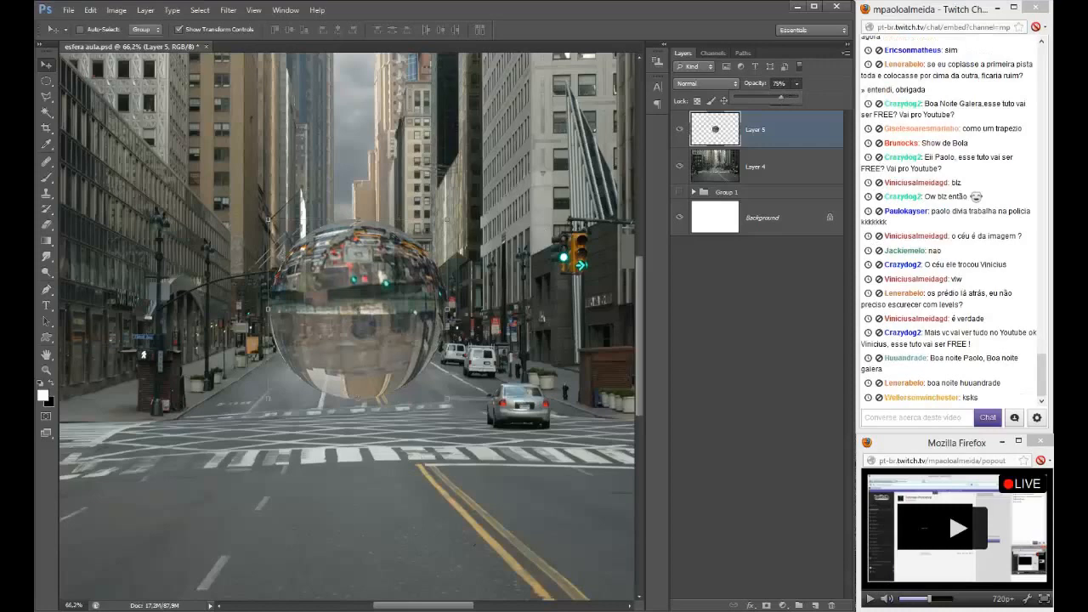
key("Return")
type("70")
key("Return")
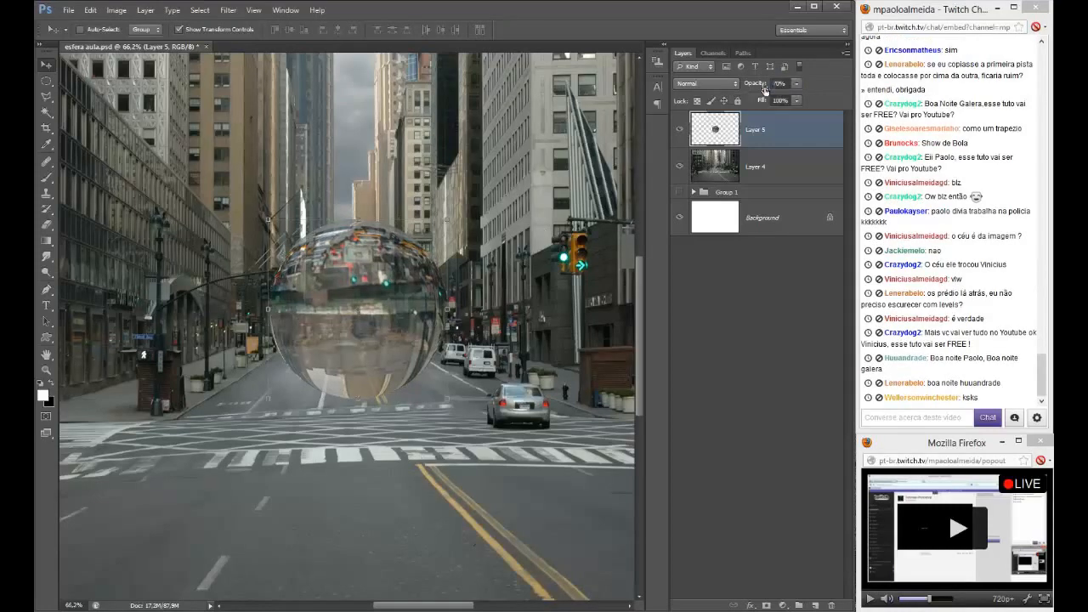
- Copy a rectangular strip of Layer 4 beside the sphere, from the vans down to the crosswalk, to a new layer and shift it left
left_click(781, 167)
scroll(336, 382, "down", 5)
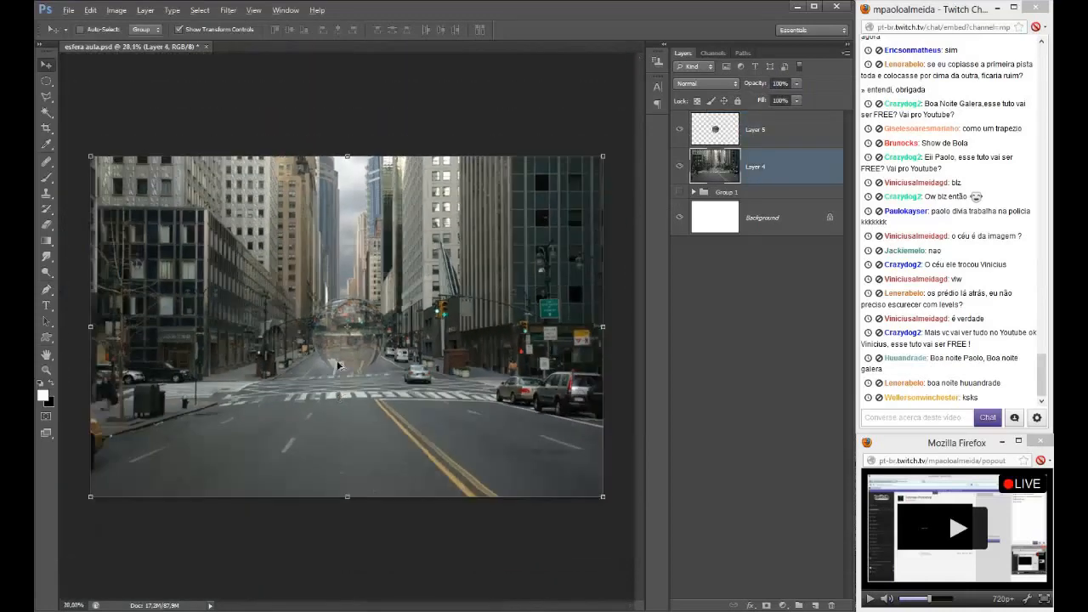
scroll(338, 365, "up", 5)
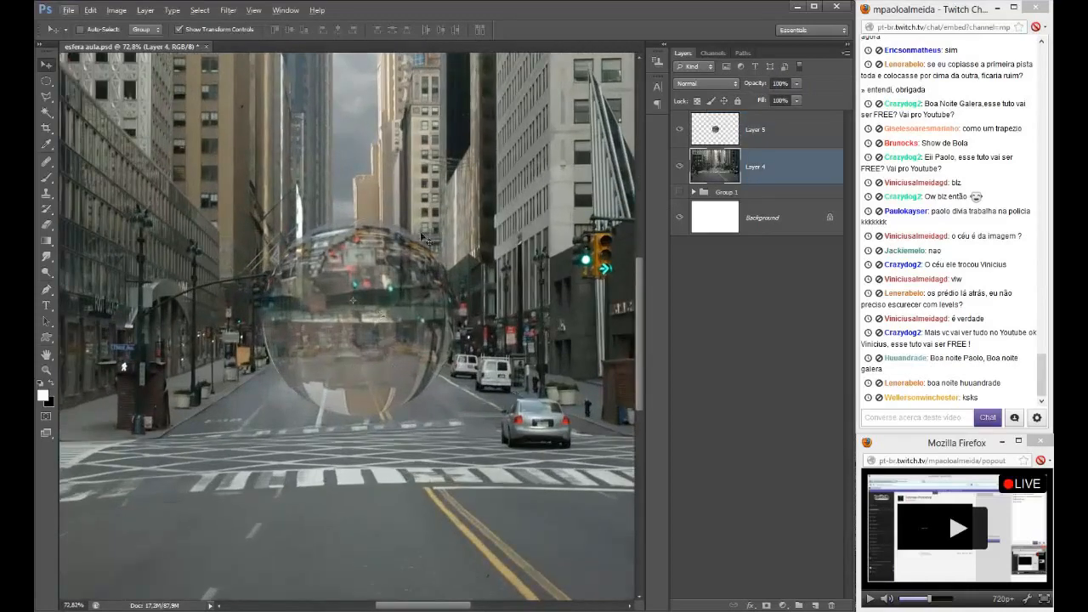
left_click(49, 82)
left_click(115, 78)
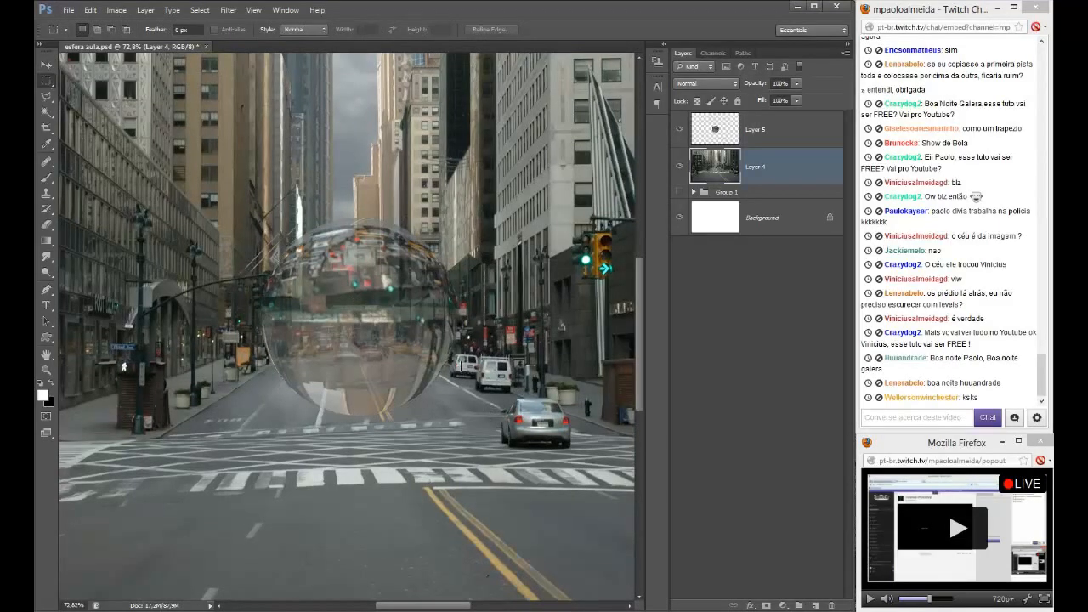
left_click_drag(455, 365, 524, 487)
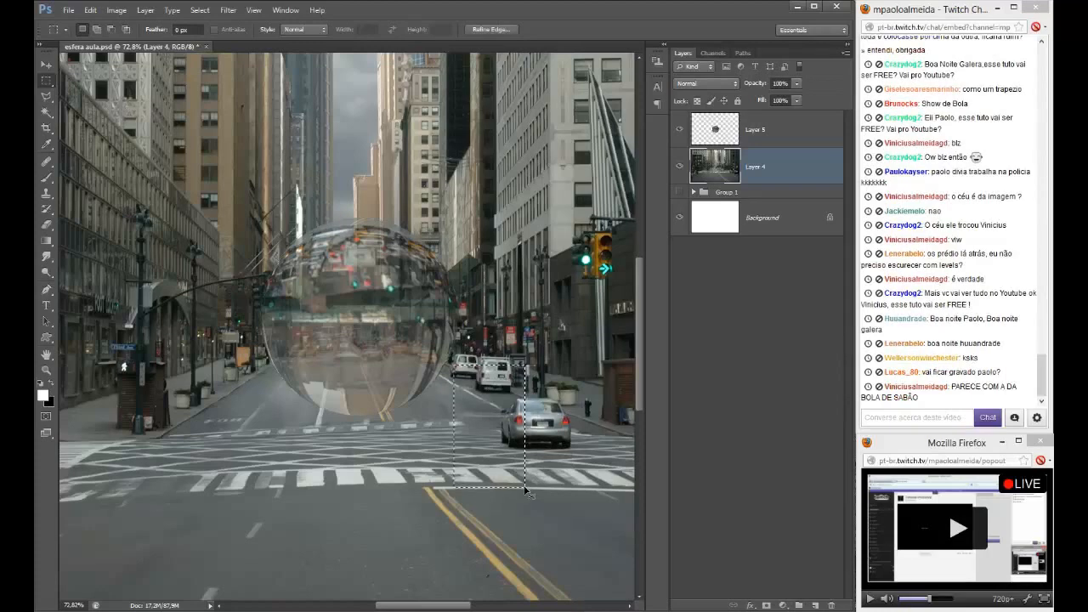
key("ctrl+j")
key("v")
left_click_drag(495, 468, 464, 467)
- Flip the copied street strip horizontally and vertically
key("ctrl+t")
right_click(464, 466)
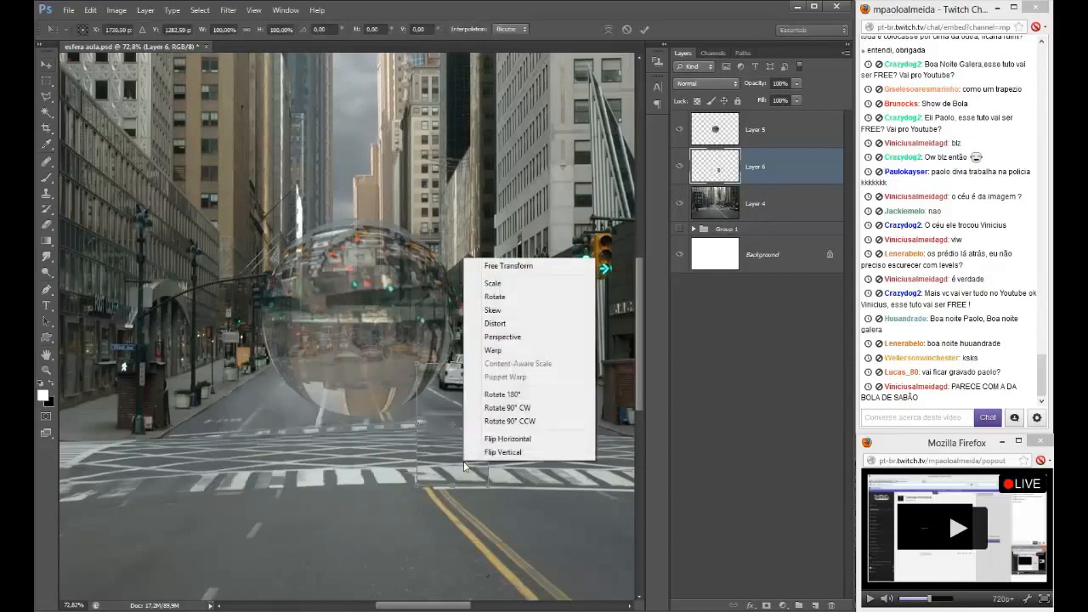
left_click(489, 438)
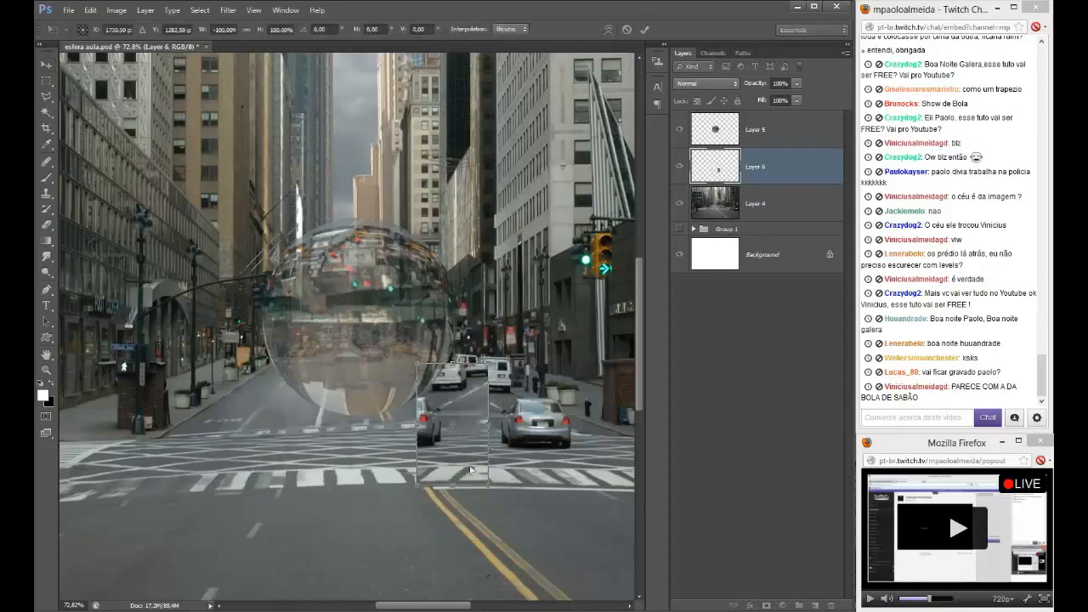
right_click(470, 468)
left_click(503, 458)
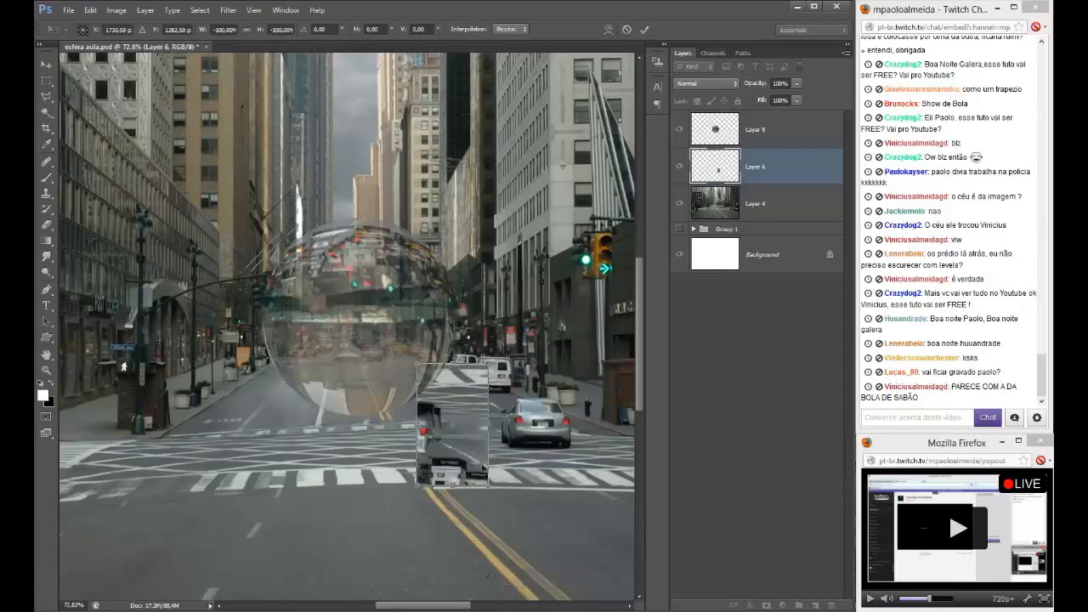
- Move the flipped street strip over the sphere's right side and place its layer above the sphere layer
left_click_drag(472, 467, 456, 397)
key("Return")
left_click_drag(802, 170, 810, 126)
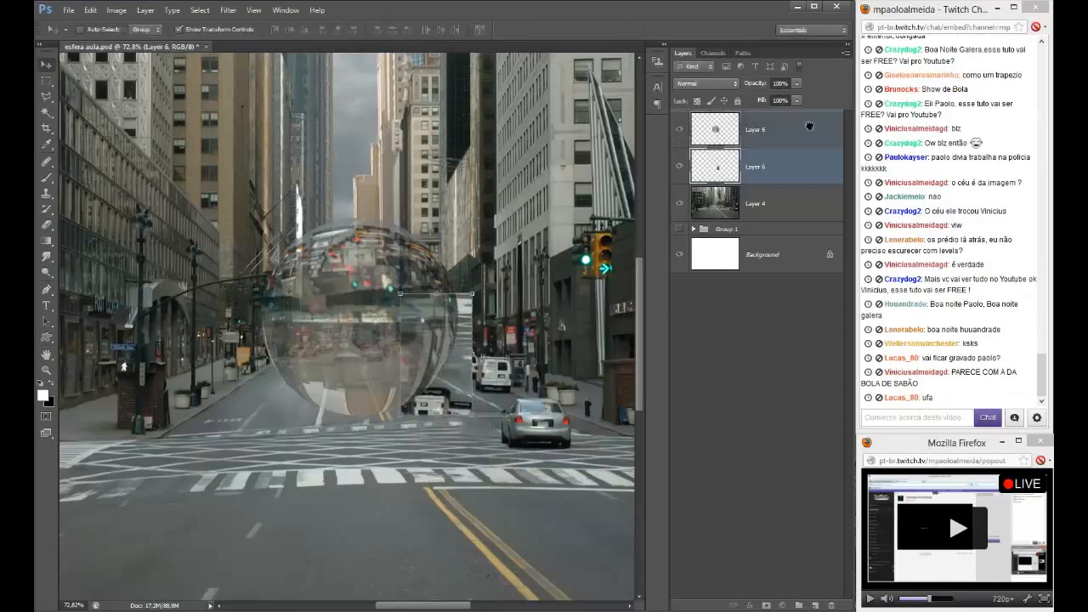
left_click_drag(448, 397, 441, 398)
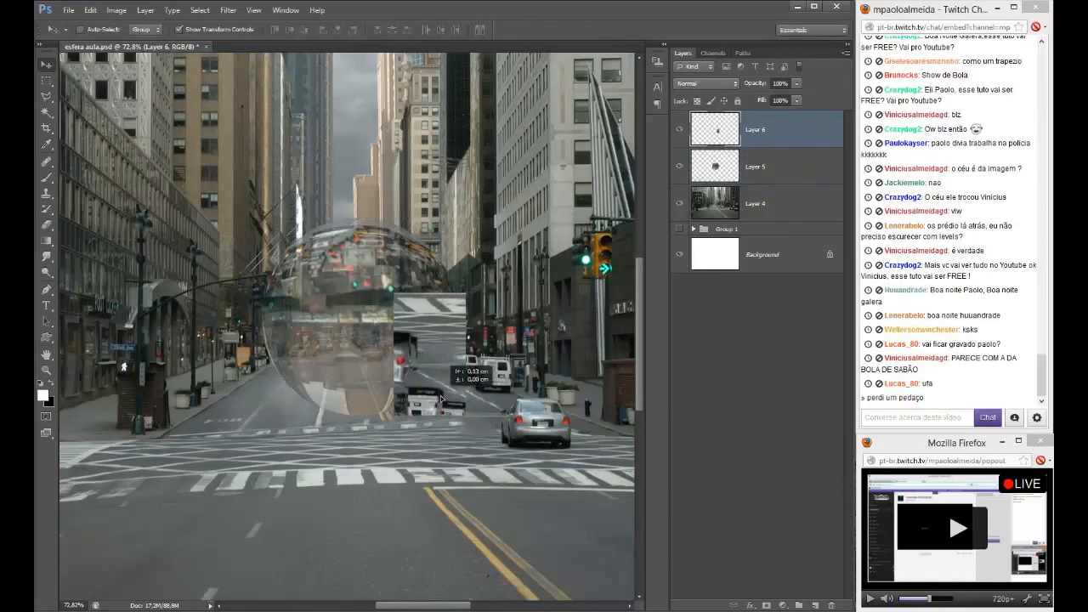
key("ctrl+t")
right_click(442, 403)
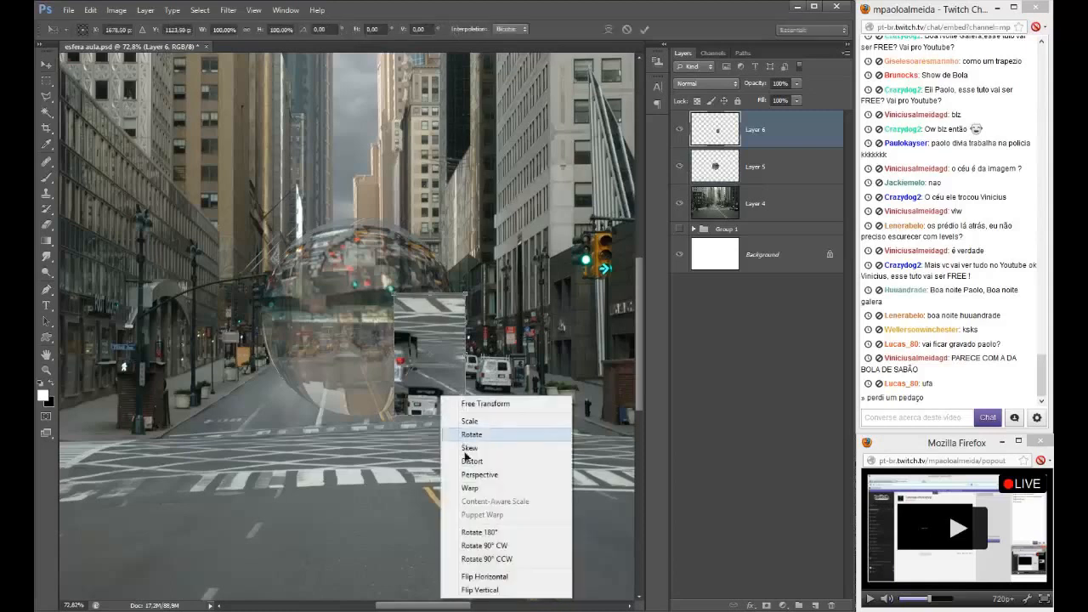
left_click(478, 486)
left_click_drag(389, 419, 366, 417)
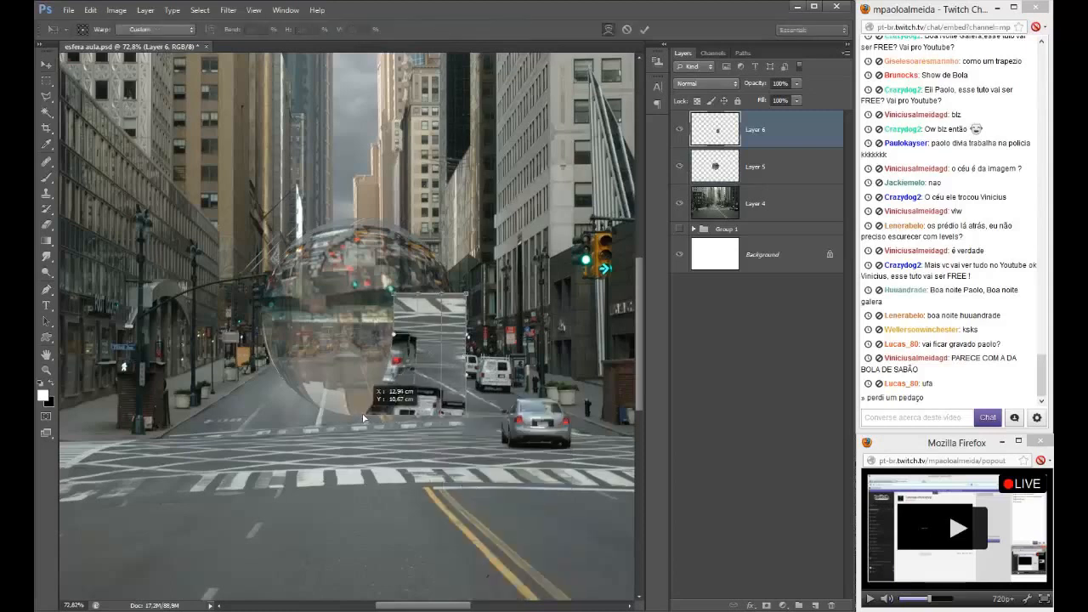
left_click_drag(394, 295, 392, 287)
left_click_drag(466, 294, 453, 283)
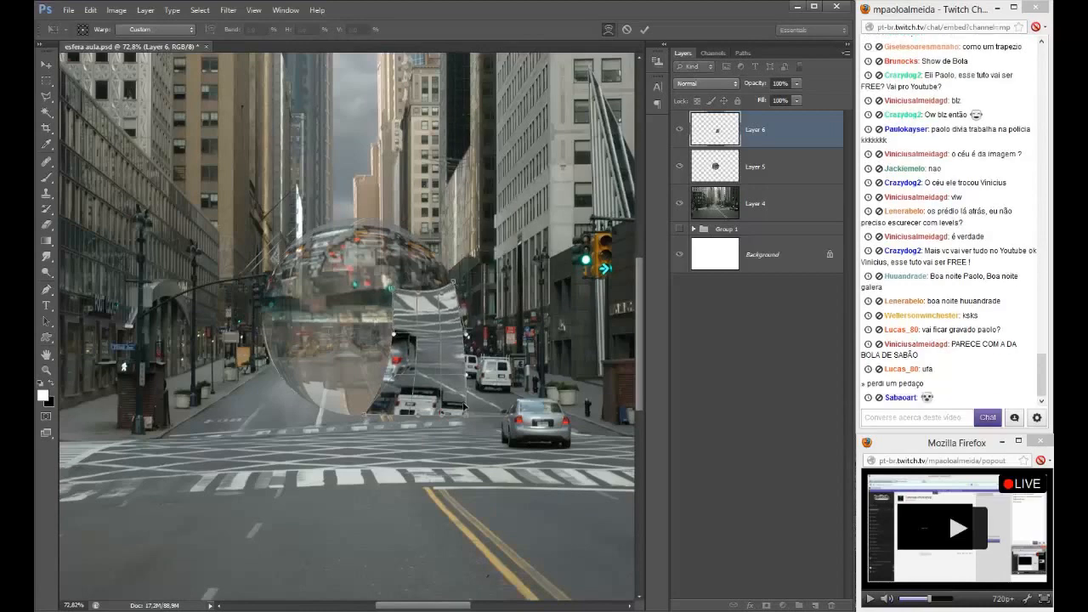
key("Escape")
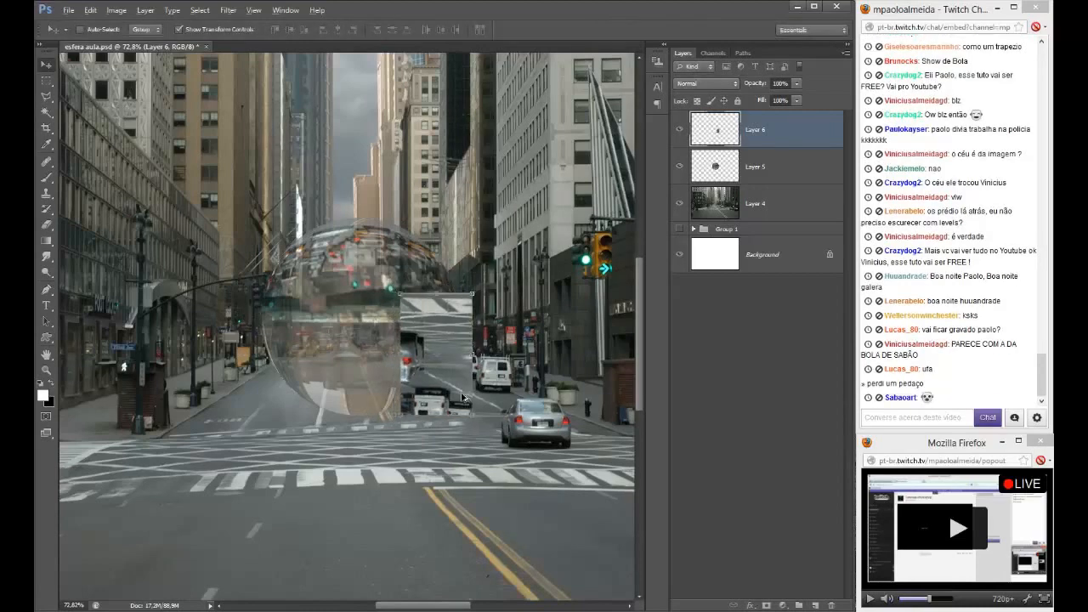
- Return the street strip to its unflipped state below the sphere layer, and flip it horizontally only
key("ctrl+bracketleft")
left_click_drag(456, 440, 446, 414)
key("ctrl+t")
right_click(446, 414)
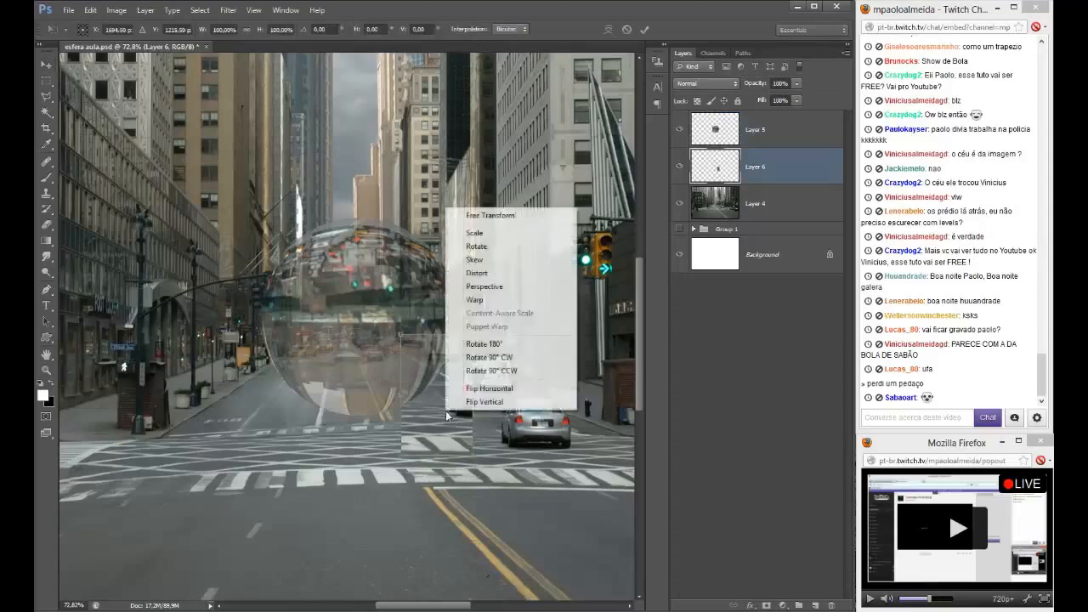
right_click(449, 403)
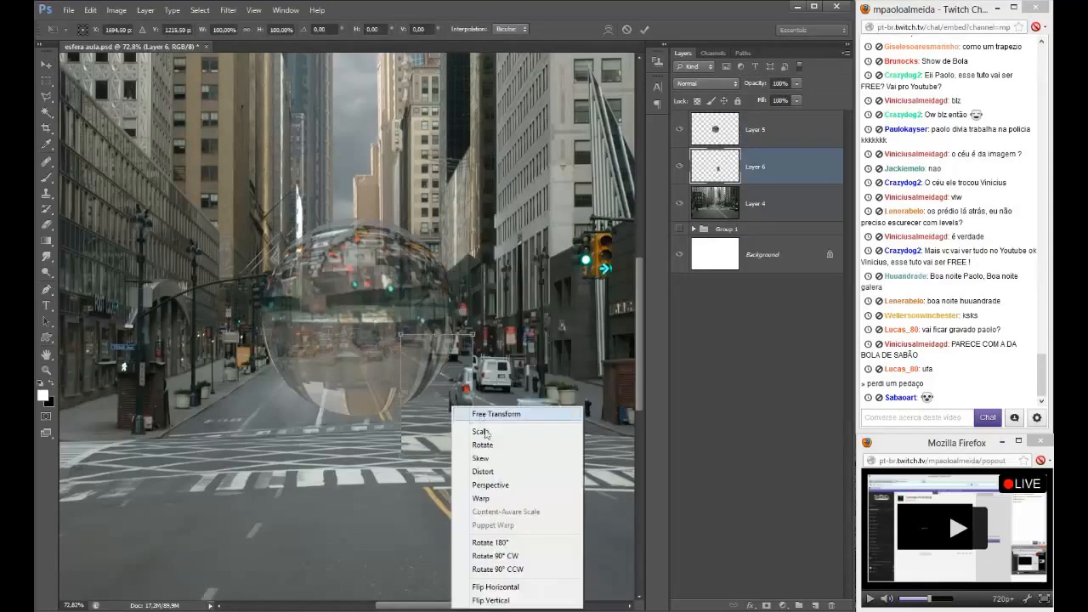
left_click(486, 586)
left_click_drag(444, 414, 437, 382)
key("Return")
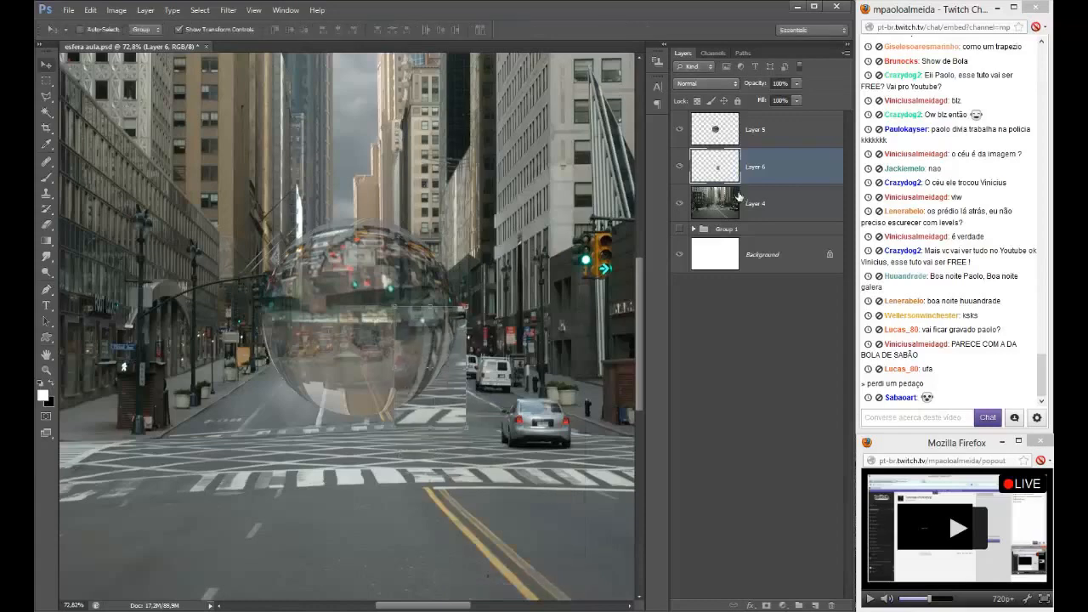
- Place the mirrored street strip's layer above the sphere layer and shift the strip onto the sphere's right side
left_click(797, 113, "ctrl")
left_click_drag(797, 113, 796, 113)
left_click_drag(444, 382, 429, 369)
- Warp the mirrored street strip so its cars and crosswalk curve along the sphere's lower right edge
key("ctrl+t")
right_click(429, 369)
left_click(459, 459)
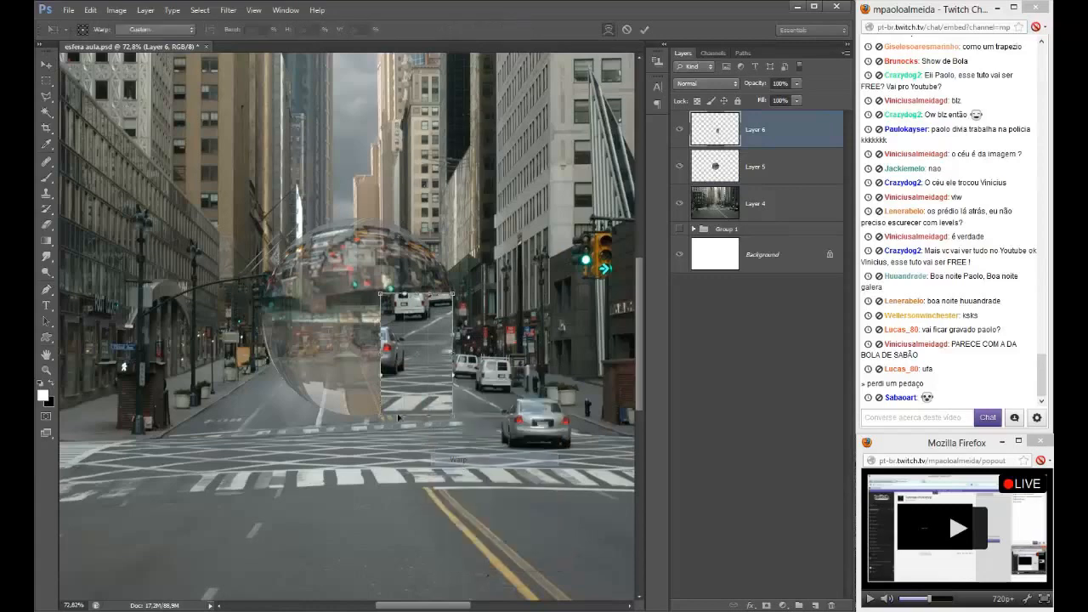
left_click_drag(383, 417, 343, 414)
left_click_drag(428, 354, 445, 345)
left_click_drag(378, 347, 389, 355)
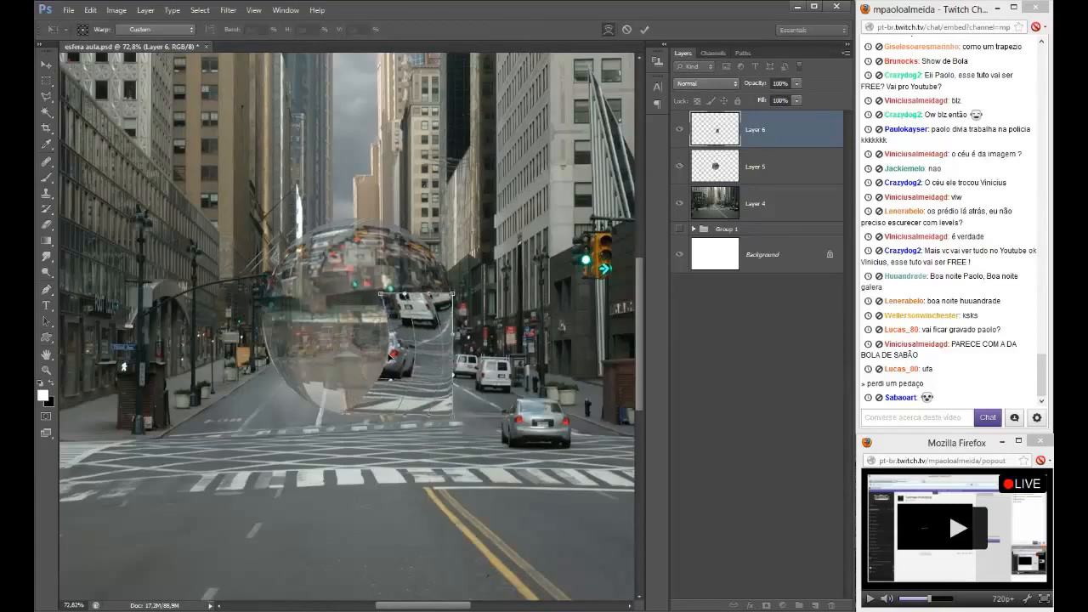
left_click_drag(382, 294, 456, 316)
left_click_drag(432, 423, 440, 379)
left_click_drag(445, 315, 419, 329)
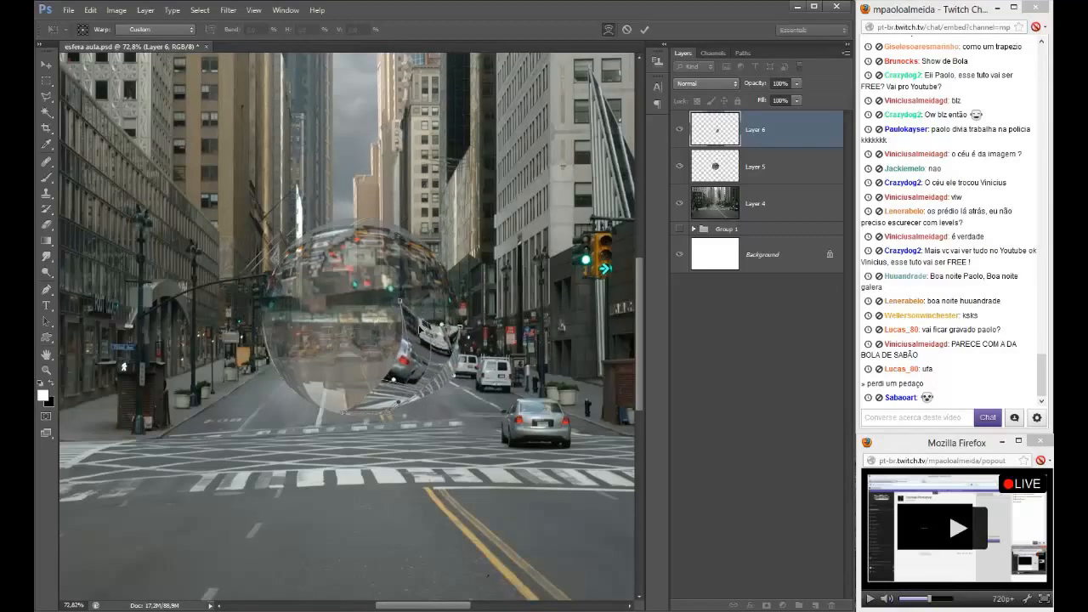
key("Return")
- Add a layer mask to the warped street strip and brush black over its inner edge to blend it into the sphere
left_click(765, 604)
key("b")
key("x")
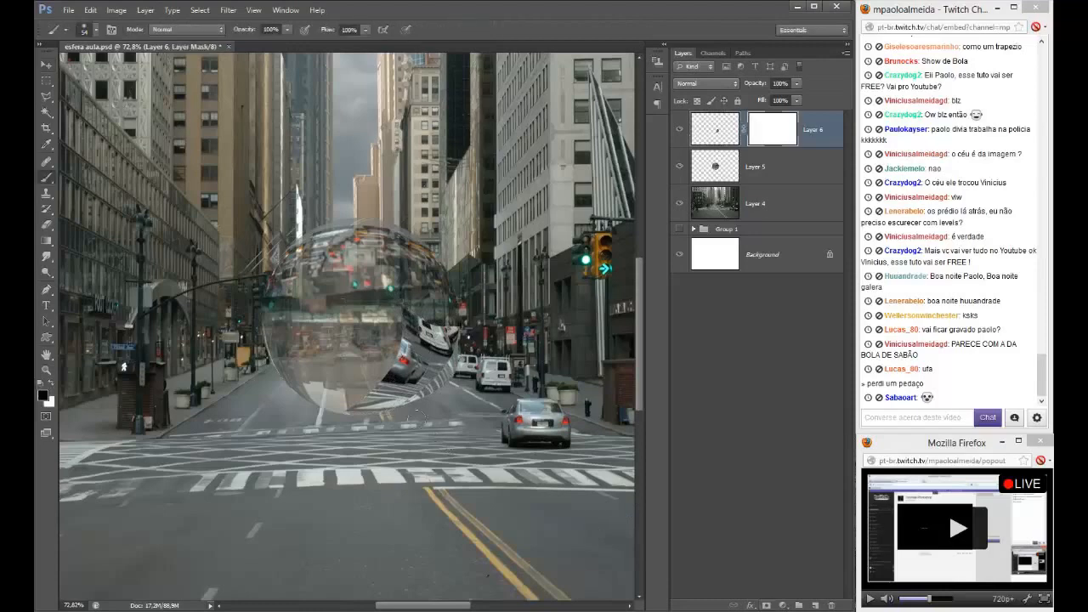
right_click(363, 406, "alt")
mouse_move(357, 399)
left_mouse_down()
mouse_move(393, 328)
mouse_move(330, 399)
mouse_move(429, 392)
mouse_move(476, 344)
mouse_move(418, 274)
mouse_move(435, 321)
left_mouse_up()
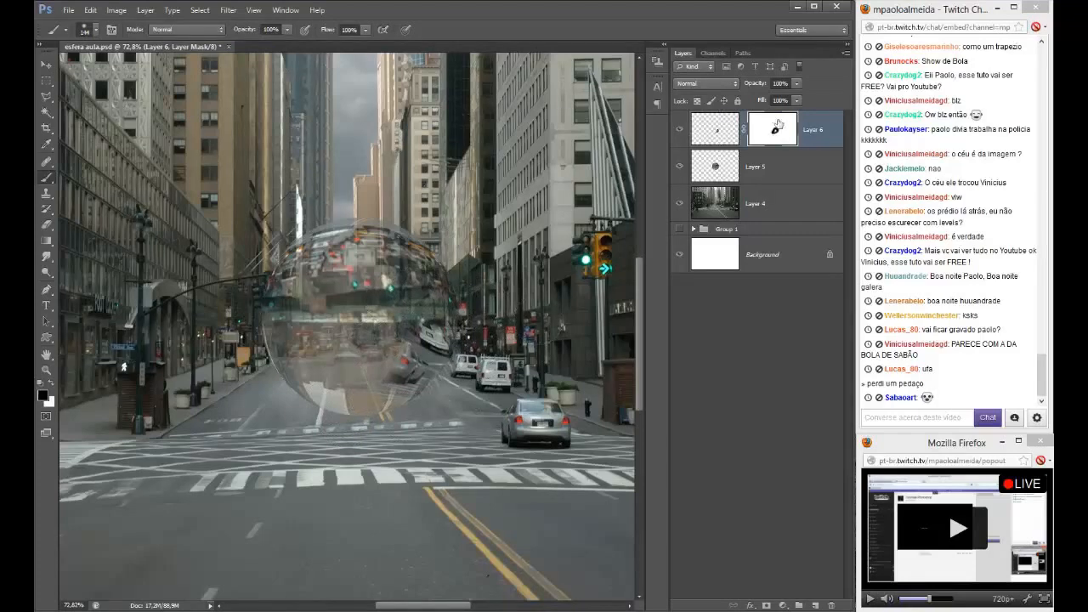
- Clip the masked street strip to the sphere layer and lower its opacity to 65%
left_click(781, 147, "alt")
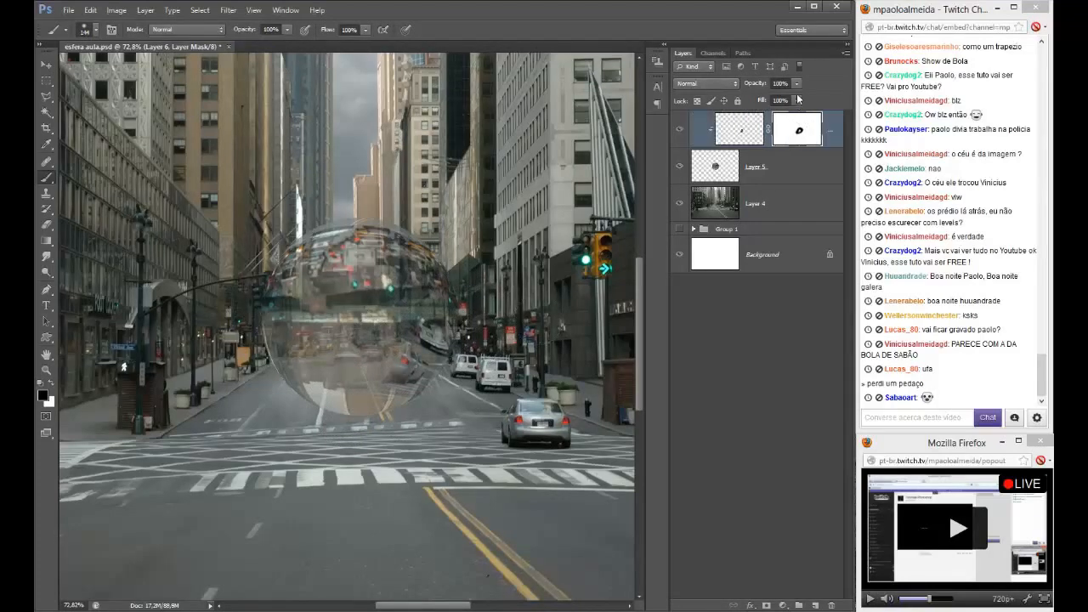
left_click(798, 84)
left_click_drag(776, 96, 773, 98)
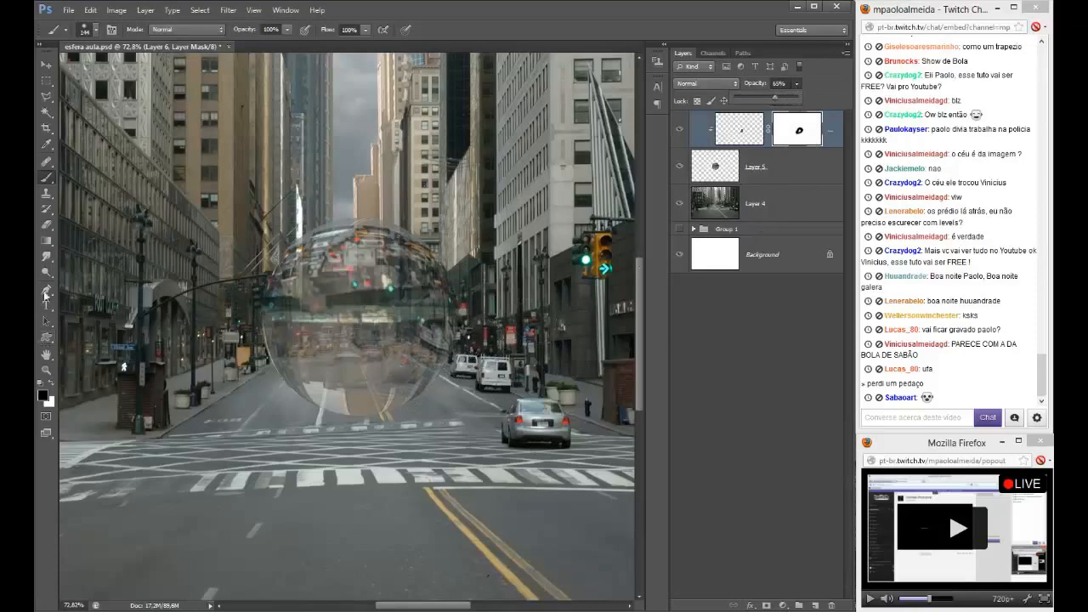
- Select a tall rectangle around the traffic light and part of the brick kiosk on the street's right side
left_click(46, 80)
left_click_drag(535, 209, 396, 300)
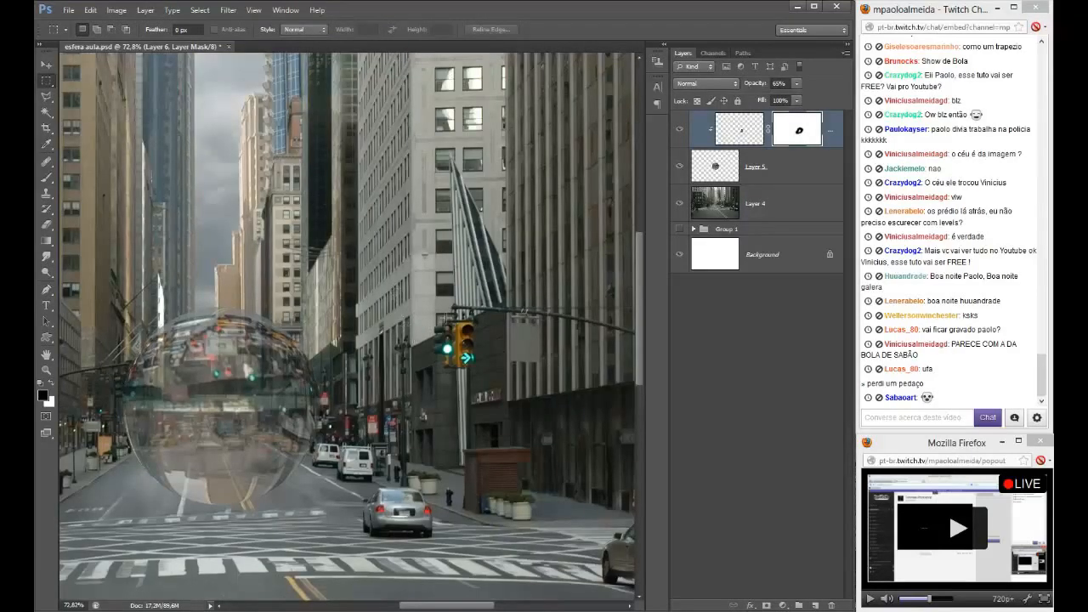
left_click_drag(435, 295, 508, 524)
key("ctrl+shift+alt+n")
key("x")
key("alt+BackSpace")
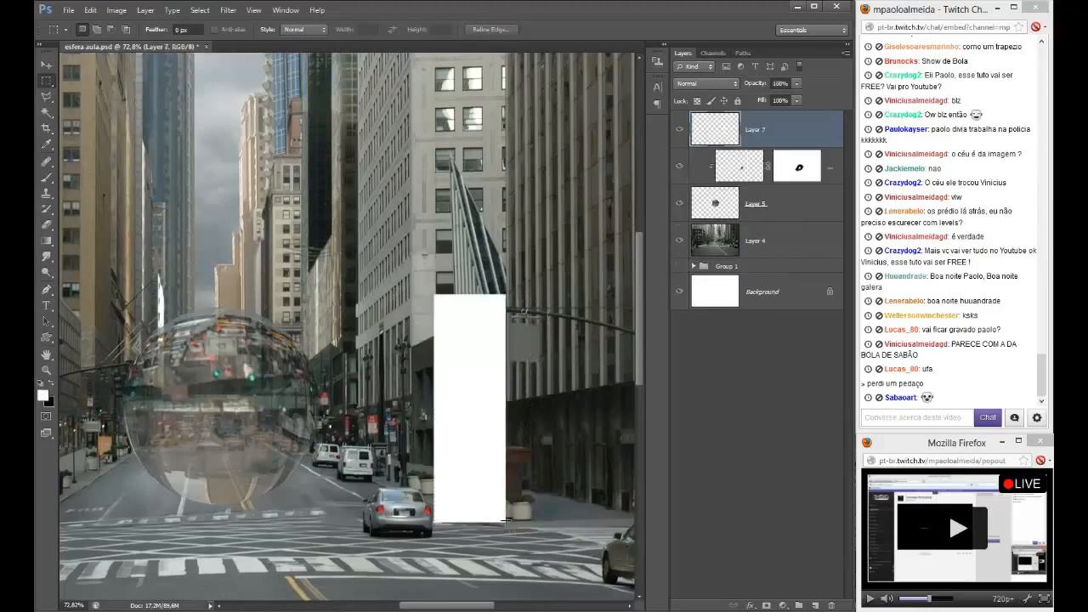
key("ctrl+alt+z")
key("ctrl+alt+z")
- Copy the selected traffic-light area of Layer 4 to a new layer and place it at the top of the layer stack
left_click(777, 161)
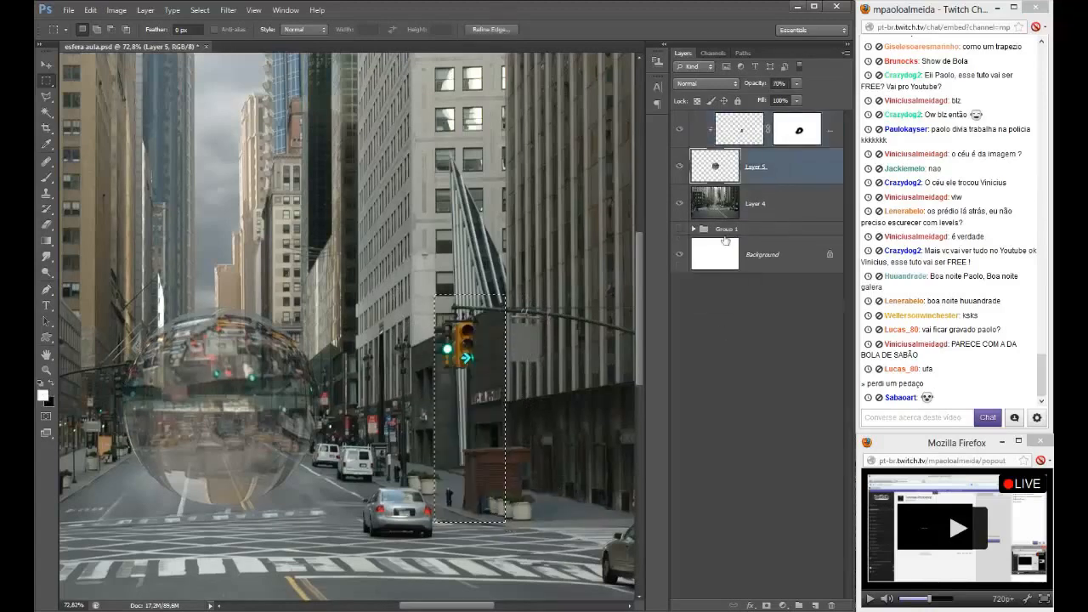
key("ctrl+c")
key("Return")
left_click(787, 219)
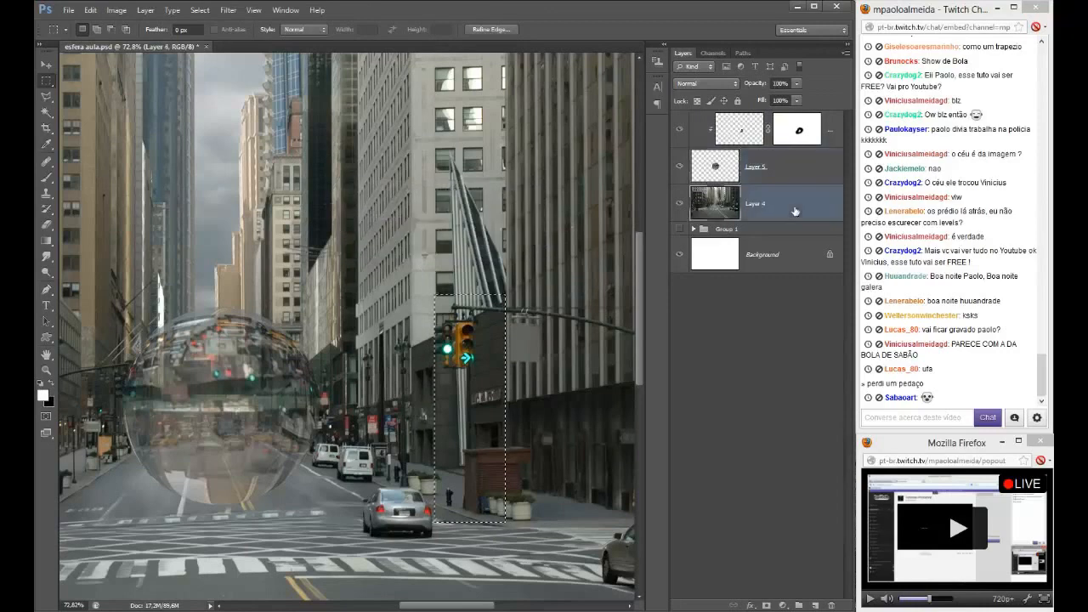
key("ctrl+j")
key("v")
left_click_drag(795, 208, 808, 124)
- Flip the traffic-light strip horizontally and fit it over the sphere's right half, scaled to about 110% width and 78% height
key("alt")
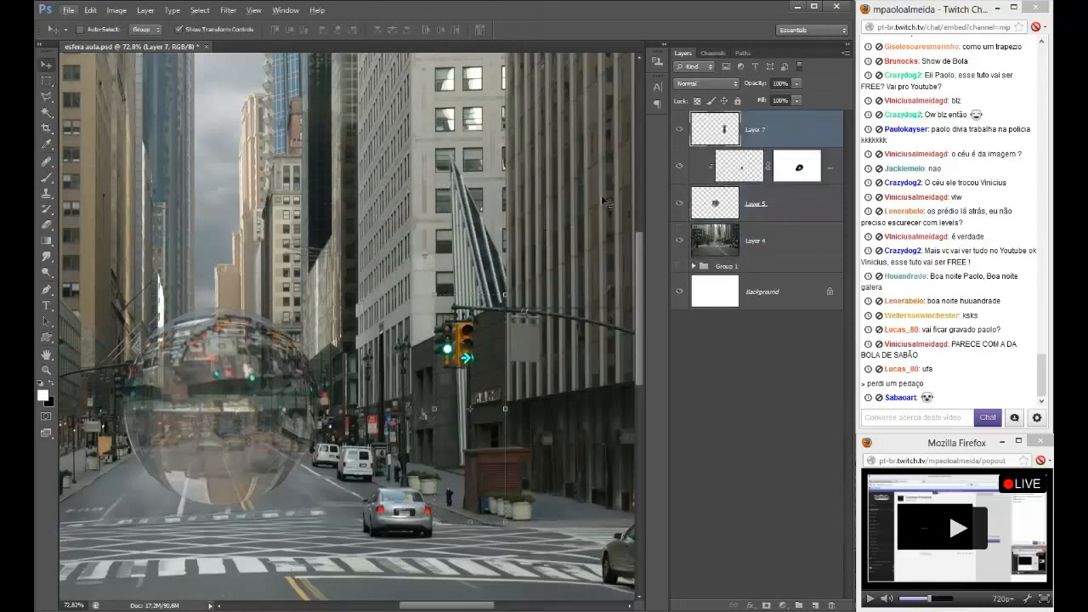
right_click(474, 360)
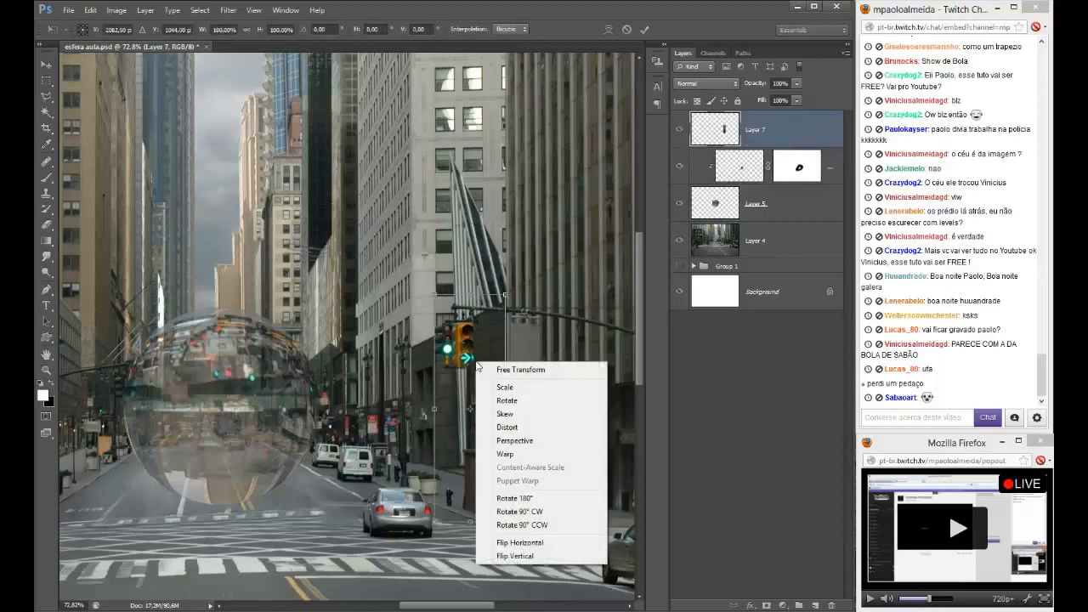
left_click(523, 544)
left_click_drag(482, 490, 290, 514)
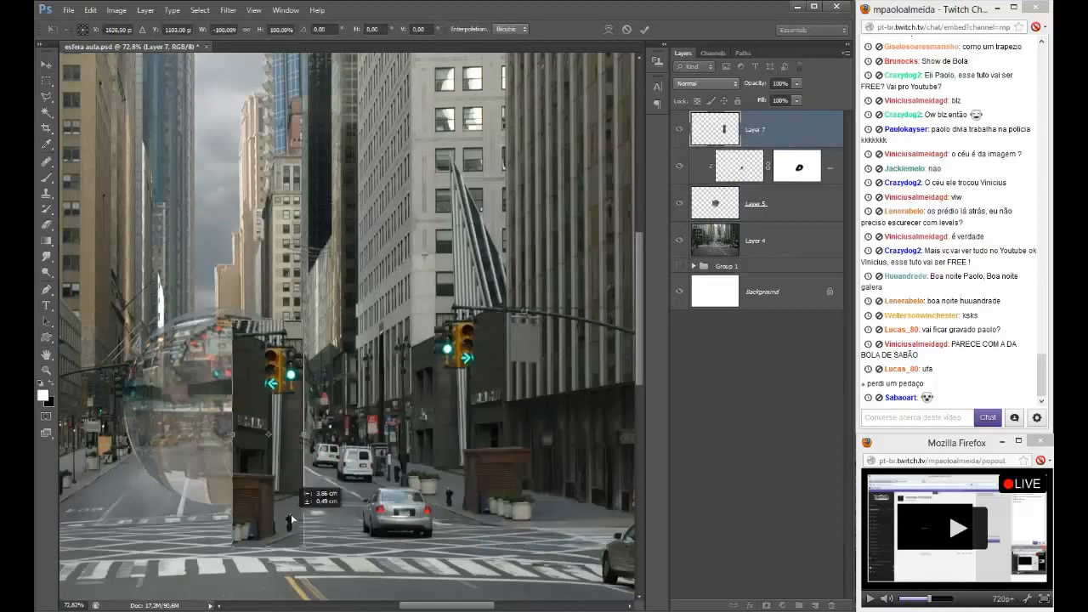
left_click_drag(315, 324, 322, 368)
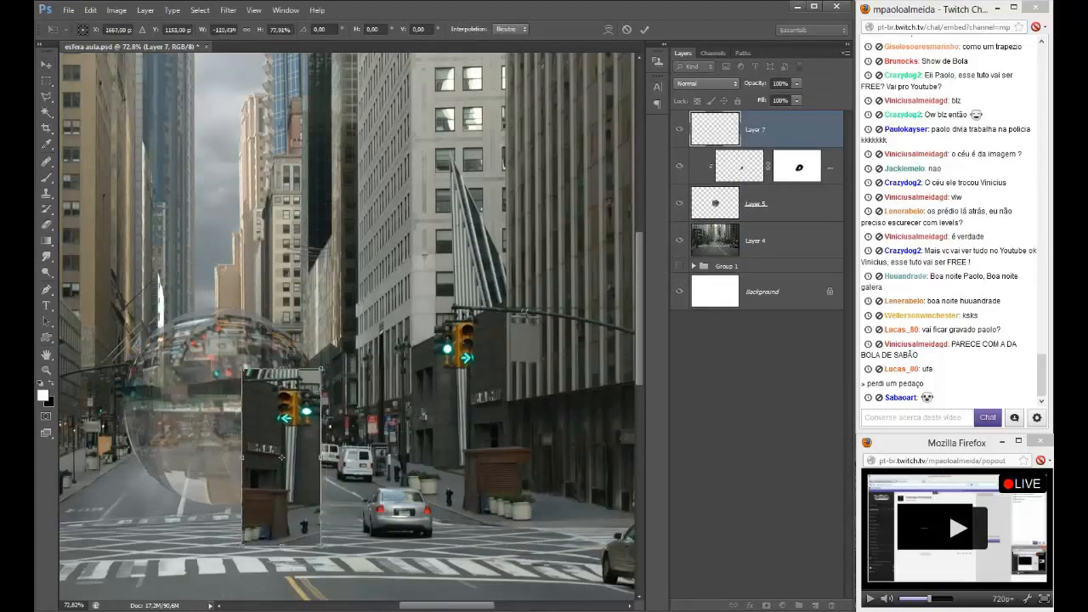
left_click_drag(301, 414, 297, 380)
- Warp the traffic-light strip to follow the sphere's right contour and clip it to the sphere layer
right_click(297, 393)
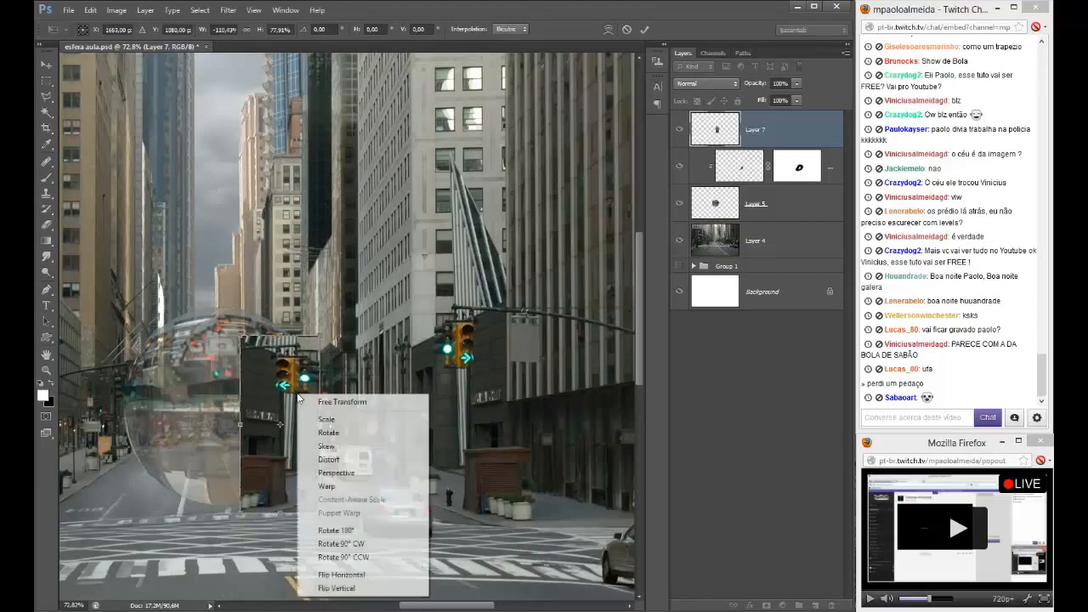
left_click(332, 486)
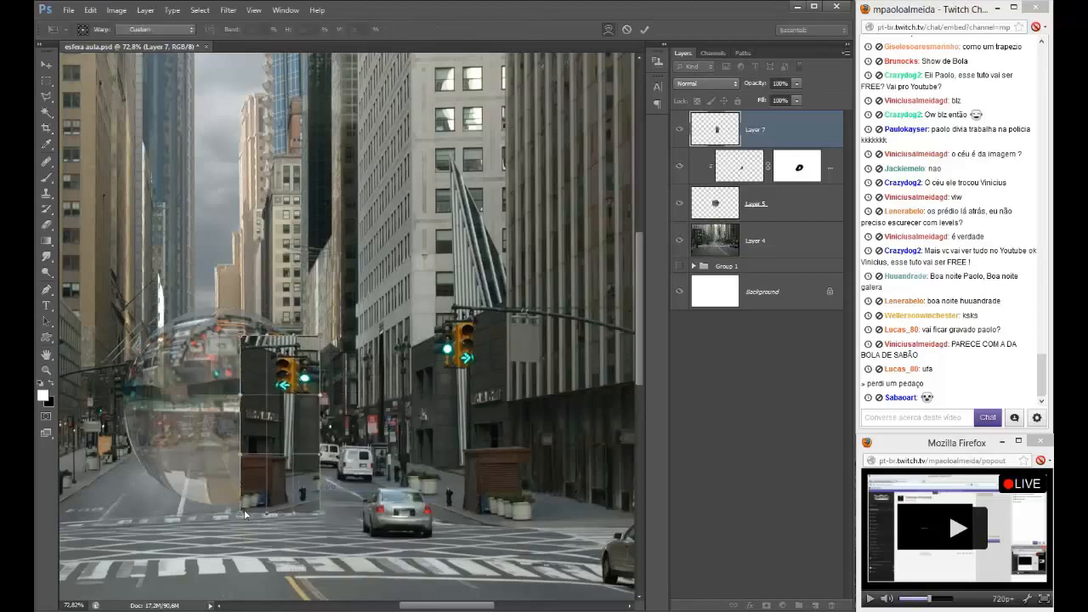
left_click_drag(242, 514, 206, 494)
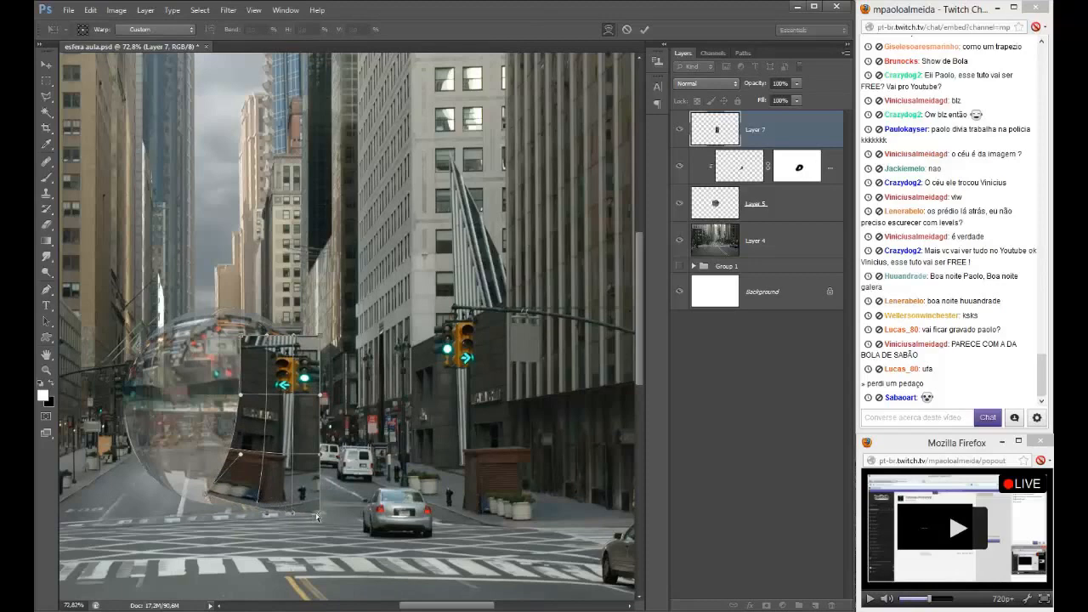
mouse_move(316, 515)
left_mouse_down()
mouse_move(279, 511)
mouse_move(307, 499)
left_mouse_up()
left_click_drag(251, 348, 223, 364)
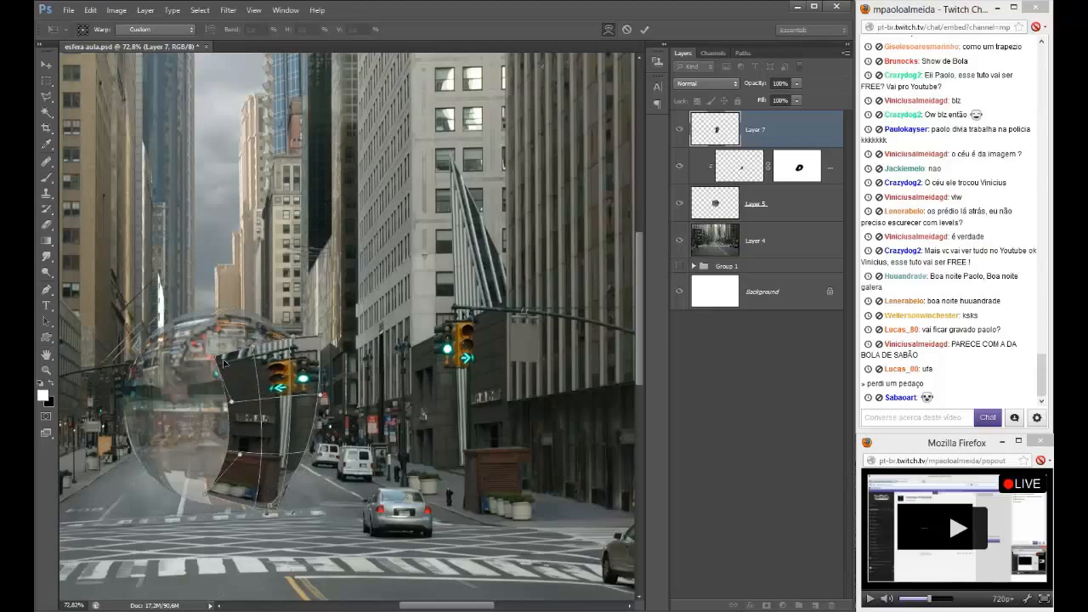
left_click_drag(323, 356, 293, 328)
left_click_drag(293, 414, 304, 415)
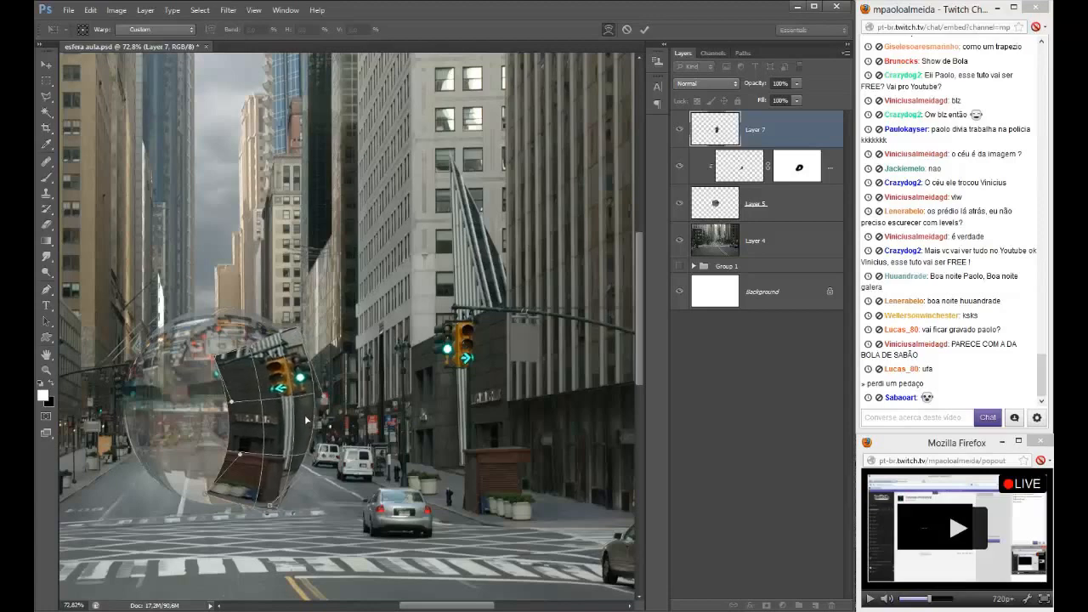
key("Return")
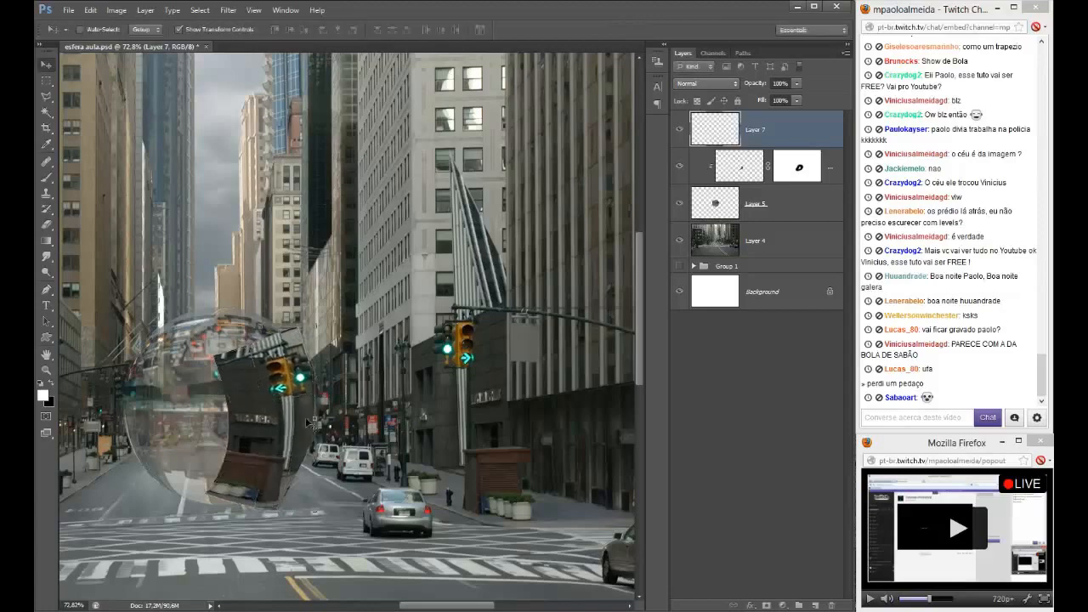
left_click(750, 142, "alt")
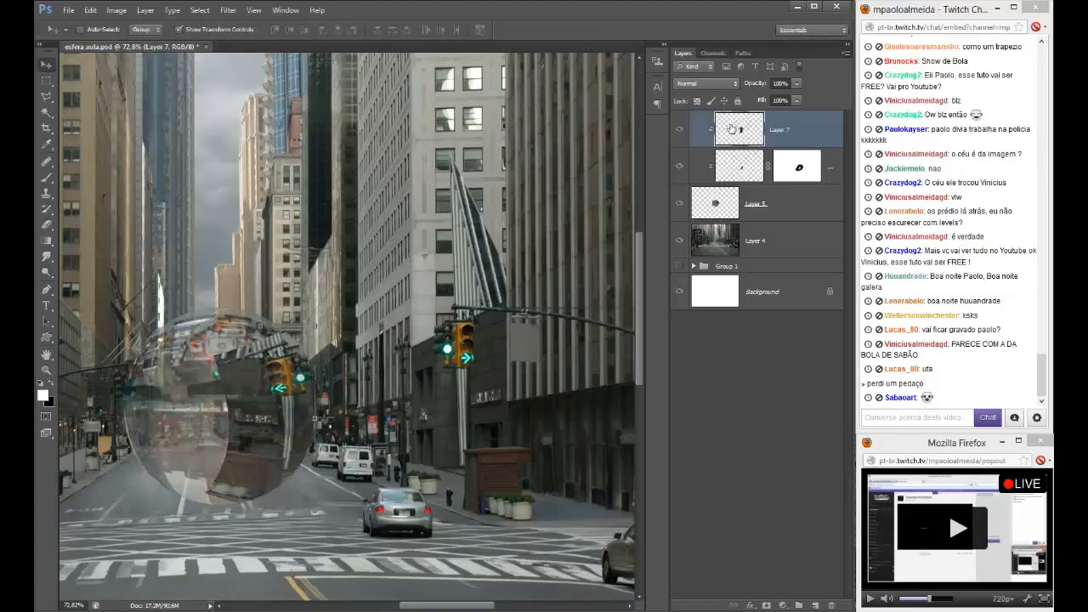
- Mask the traffic-light strip's inner edge with a soft black brush and lower the layer's opacity to 57%
left_click(765, 605)
key("b")
key("x")
mouse_move(238, 357)
left_mouse_down()
mouse_move(238, 408)
mouse_move(196, 471)
mouse_move(214, 453)
left_mouse_up()
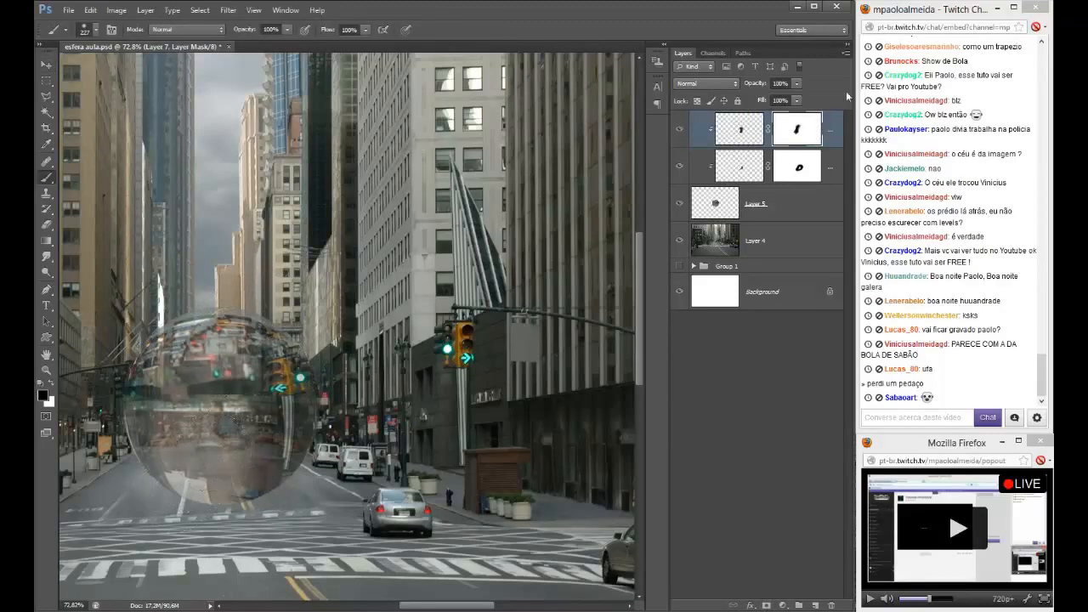
left_click_drag(797, 83, 772, 99)
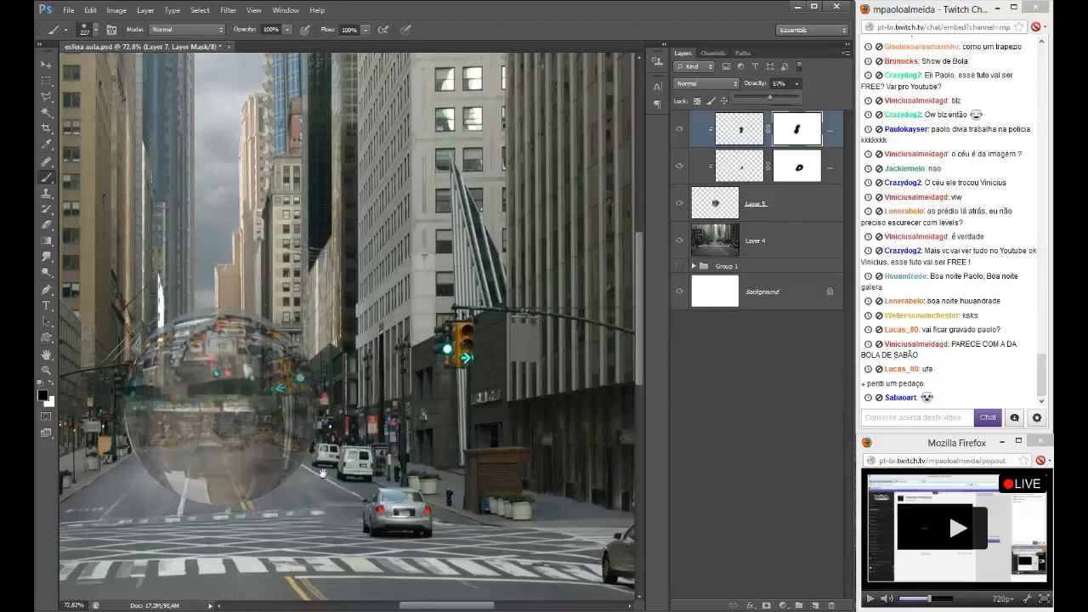
- Copy a rectangular strip of Layer 4 covering the crosswalk and road below the sphere to a new layer
scroll(323, 472, "down", 3)
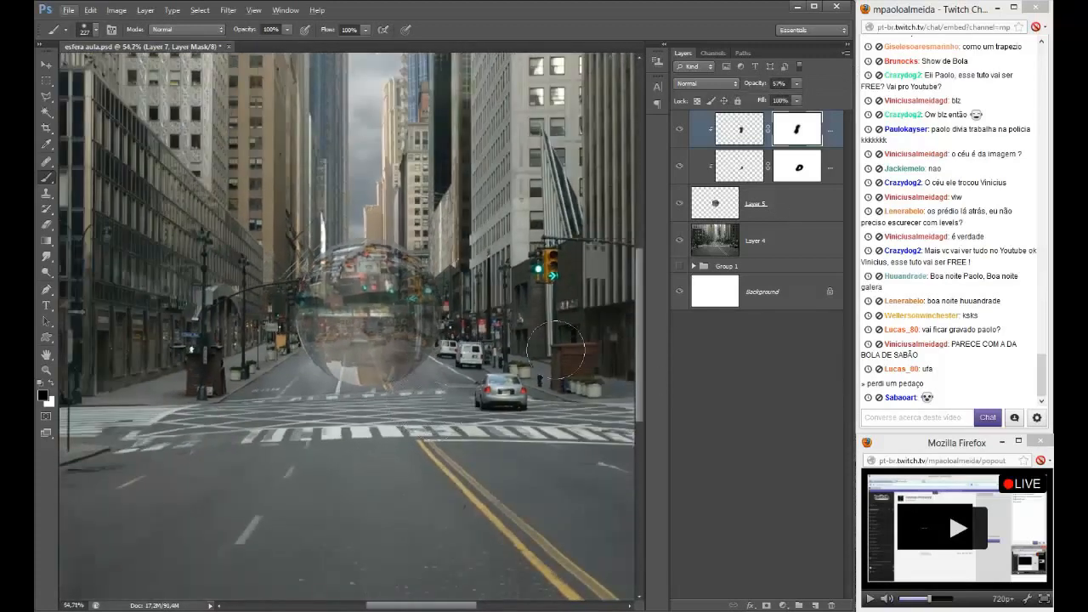
left_click(772, 241)
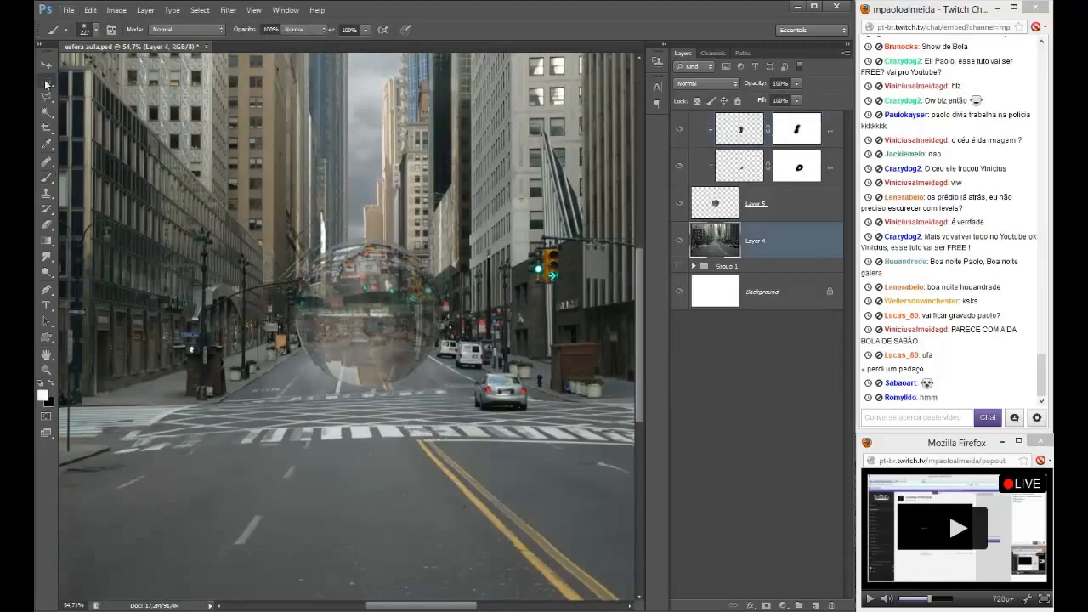
left_click(47, 83)
left_click_drag(326, 412, 424, 393)
key("ctrl+j")
- Flip the copied crosswalk strip vertically over the sphere's lower part and place its layer at the top of the stack
key("v")
key("ctrl+t")
right_click(449, 408)
left_click(491, 585)
key("Return")
left_click_drag(805, 230, 808, 124)
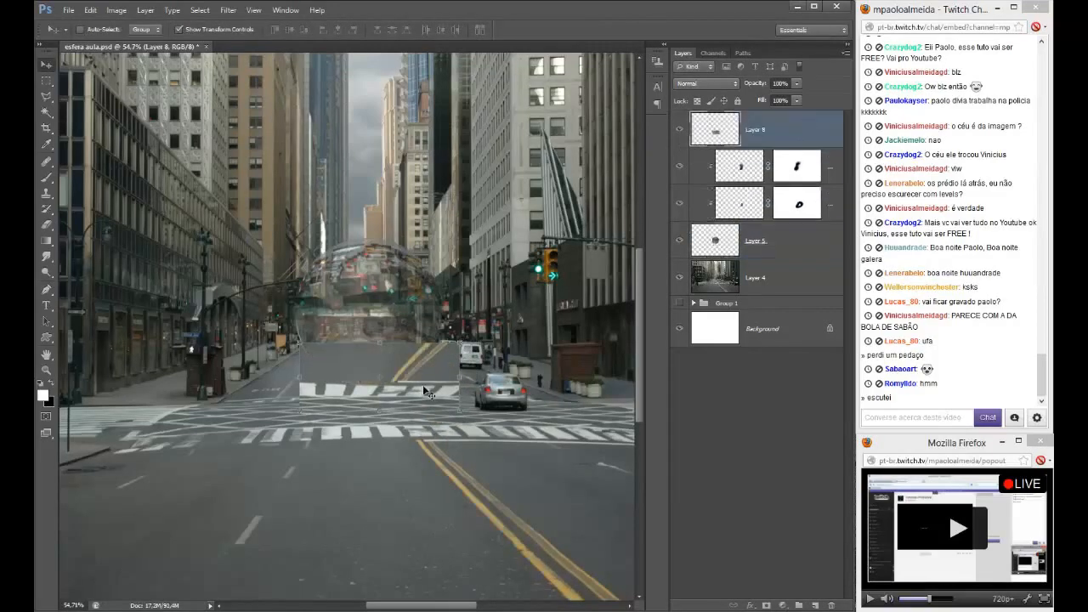
- Scale the flipped crosswalk strip down to the sphere's width and warp it to follow the sphere's lower contour
key("ctrl+t")
left_click_drag(461, 340, 423, 358)
right_click(422, 357)
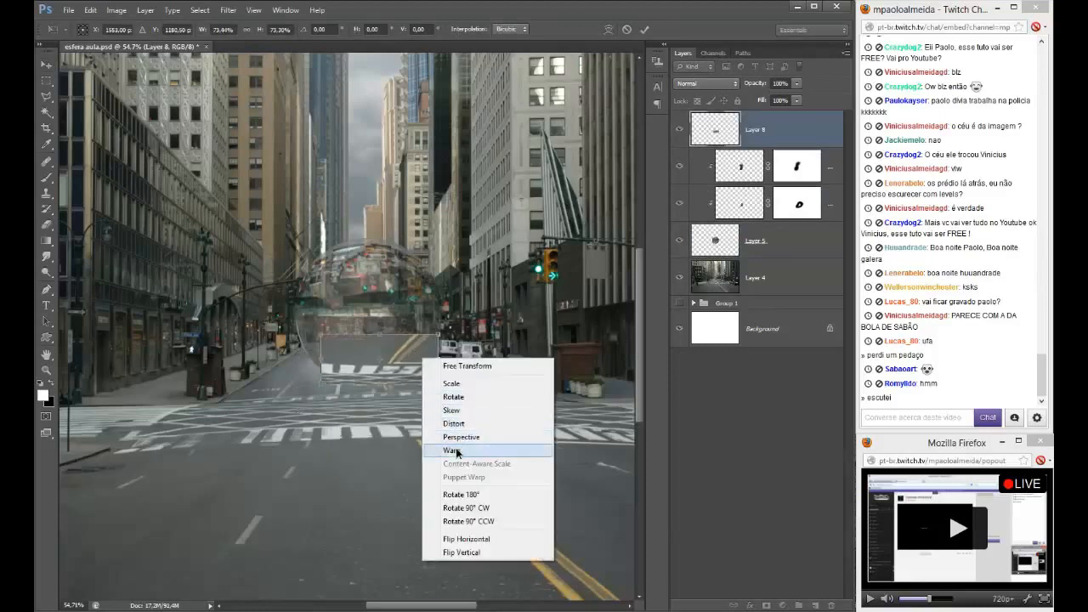
left_click(451, 450)
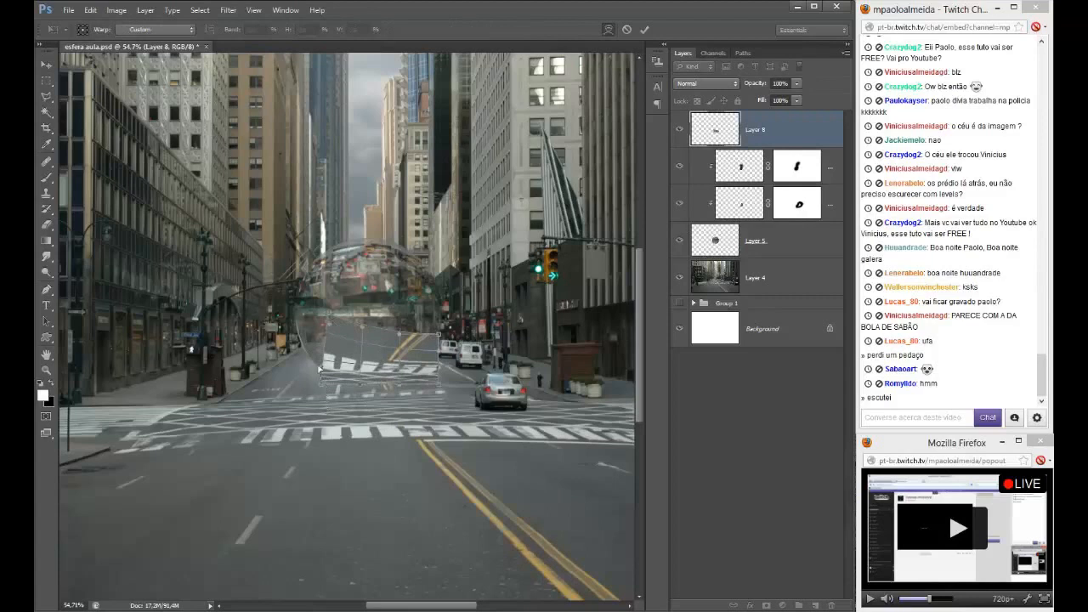
left_click_drag(320, 368, 356, 391)
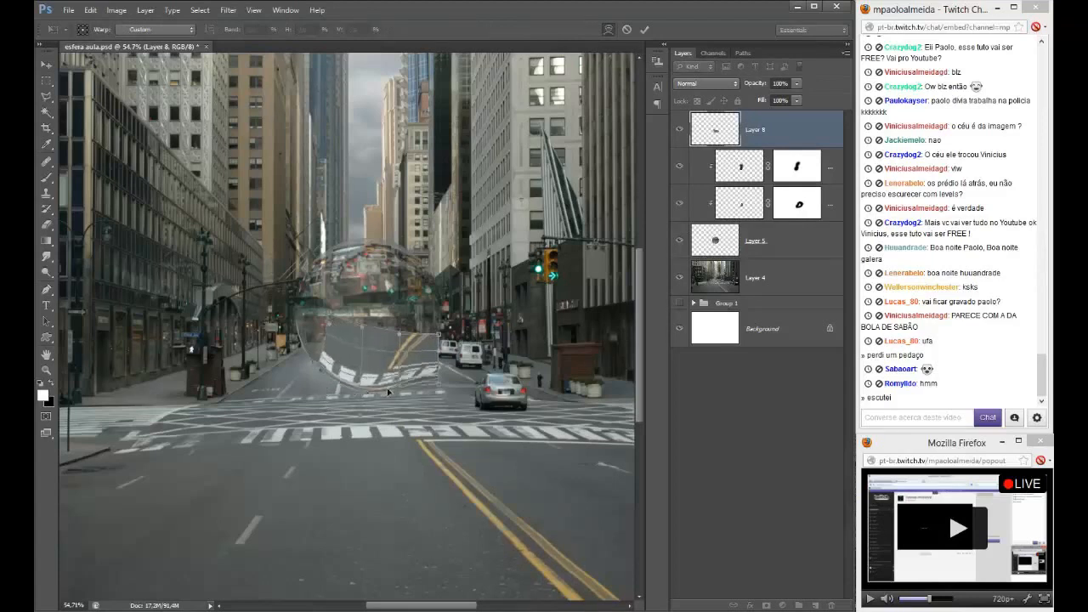
left_click_drag(445, 379, 419, 315)
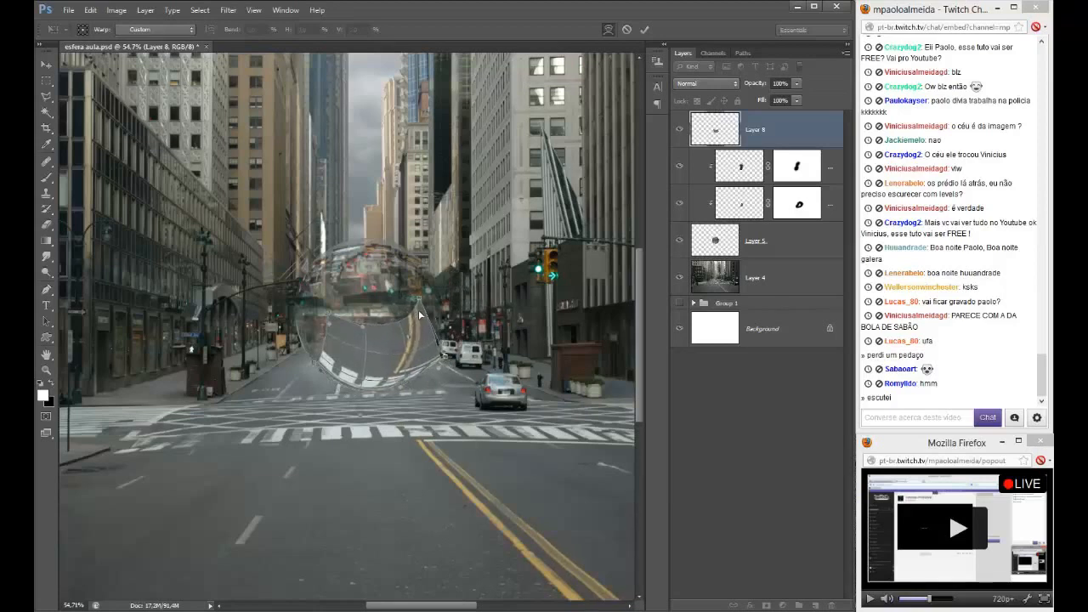
key("Return")
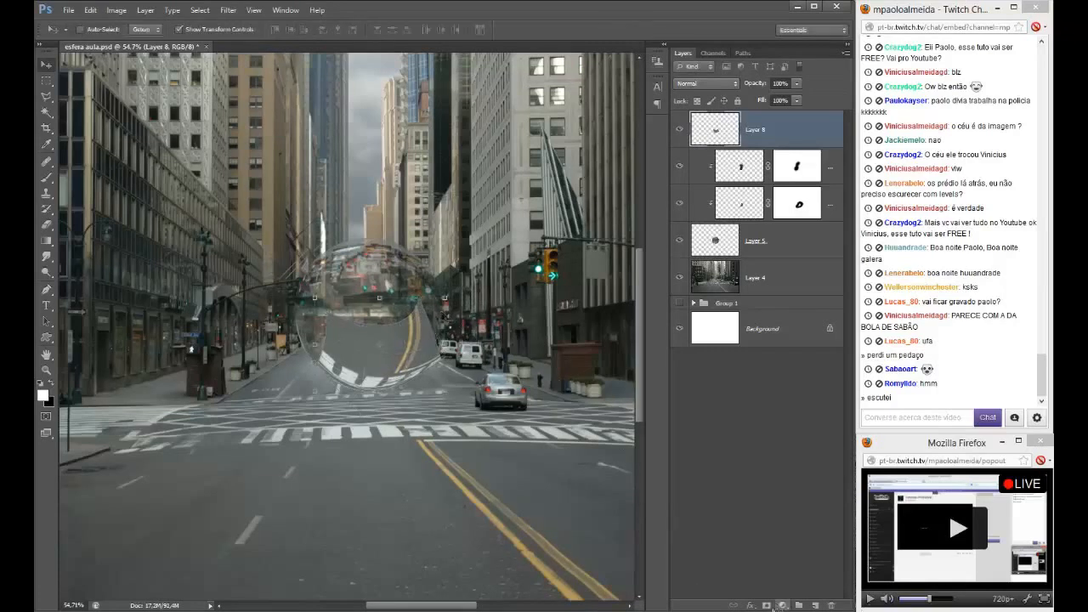
- Add a mask to the crosswalk strip and fade its upper and inner areas with a soft black brush
left_click(765, 605)
key("b")
key("x")
mouse_move(300, 330)
left_mouse_down()
mouse_move(313, 319)
mouse_move(343, 335)
left_mouse_up()
right_click(354, 288, "alt")
left_click_drag(415, 291, 427, 340)
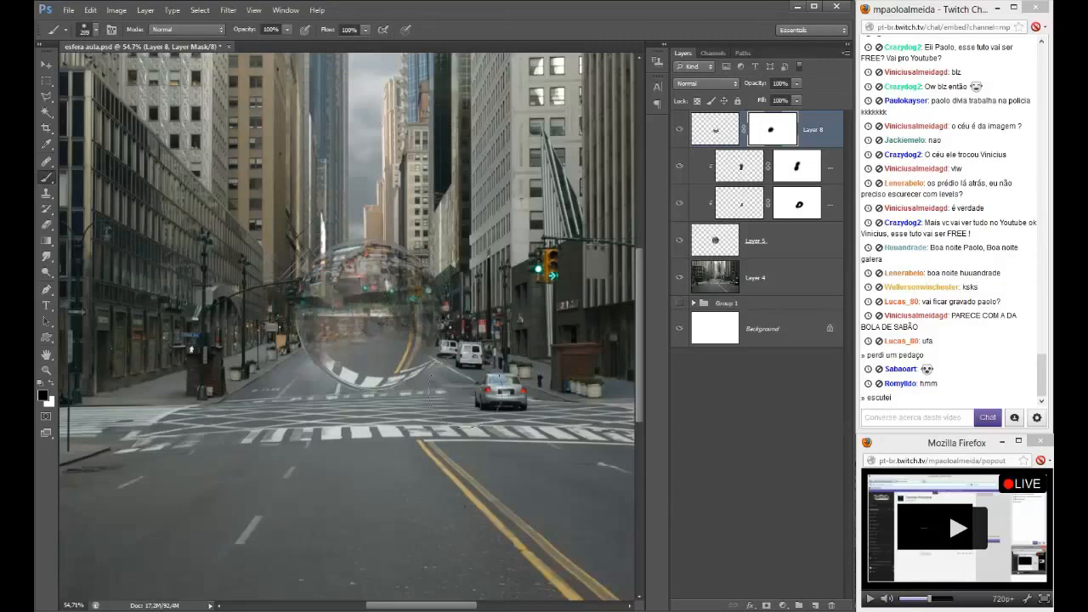
- Clip the crosswalk strip to the sphere layer and lower its opacity to 62%
left_click(775, 148, "alt")
left_click(796, 83)
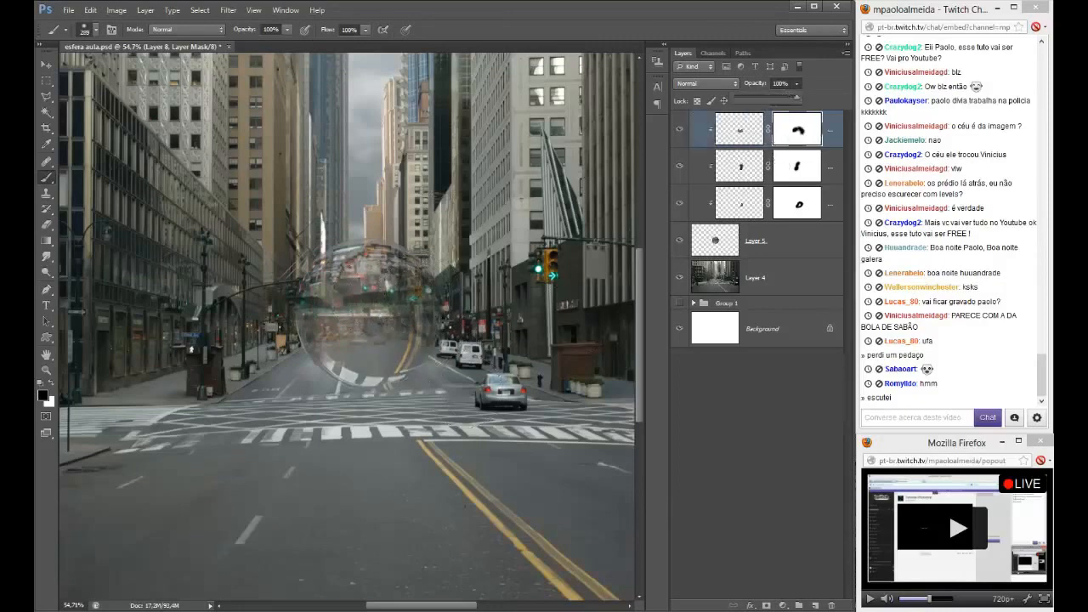
left_click_drag(764, 95, 772, 96)
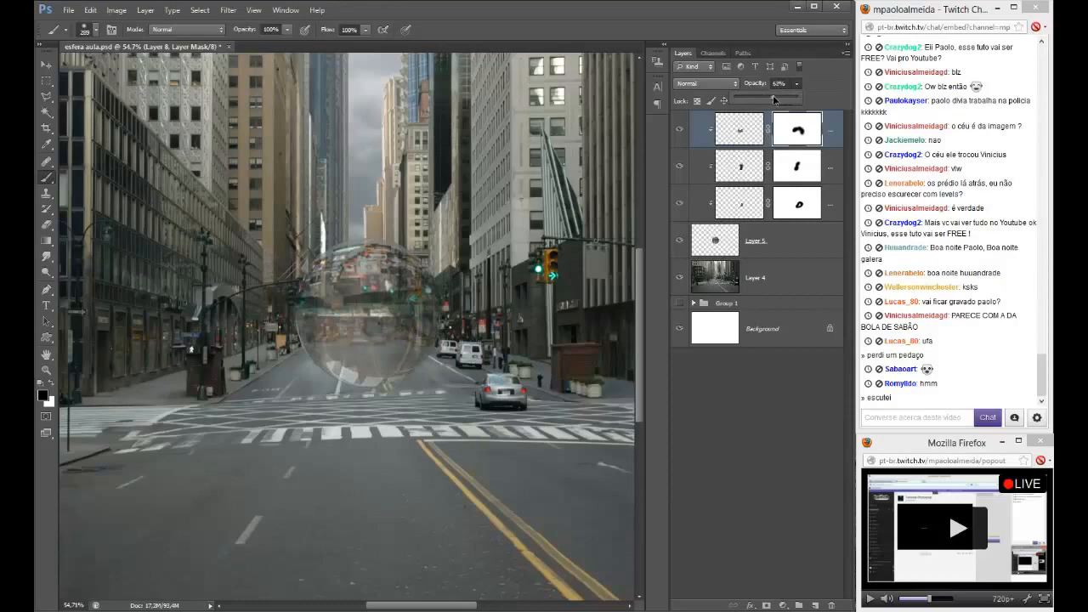
scroll(395, 377, "down", 3)
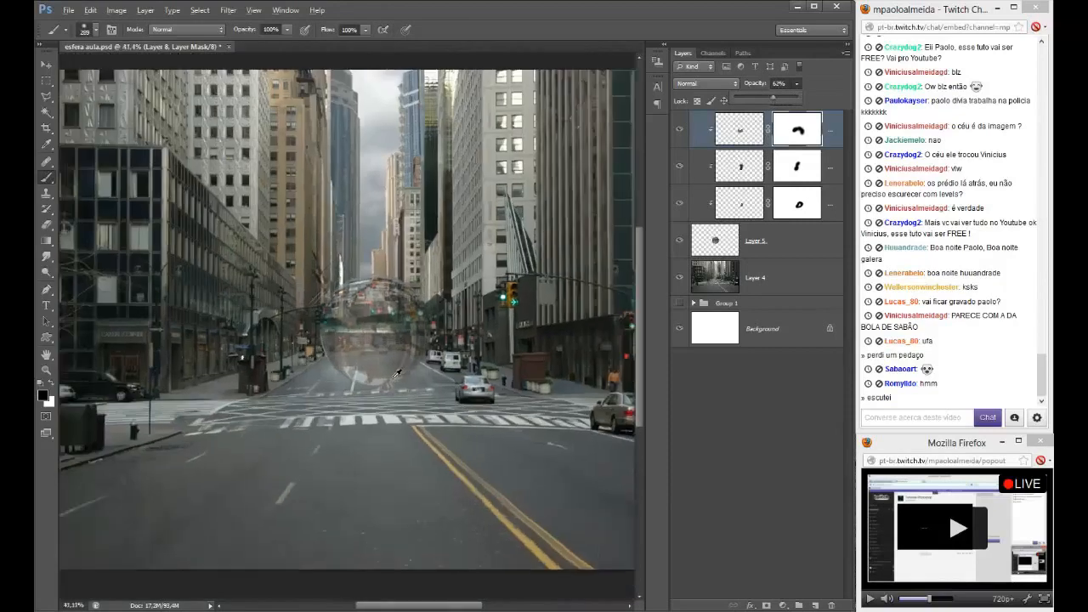
scroll(395, 378, "up", 2)
- Copy a narrow strip of Layer 4 around the dark kiosk beside the sphere to a new layer at the top of the stack
left_click(796, 267)
key("m")
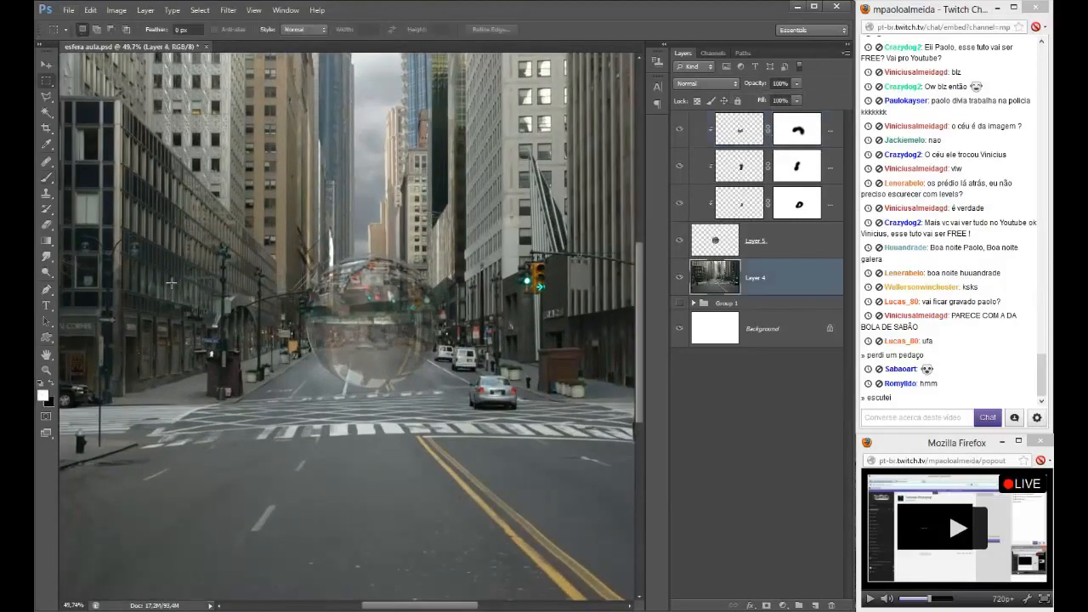
left_click_drag(141, 272, 227, 400)
left_click_drag(221, 314, 242, 399)
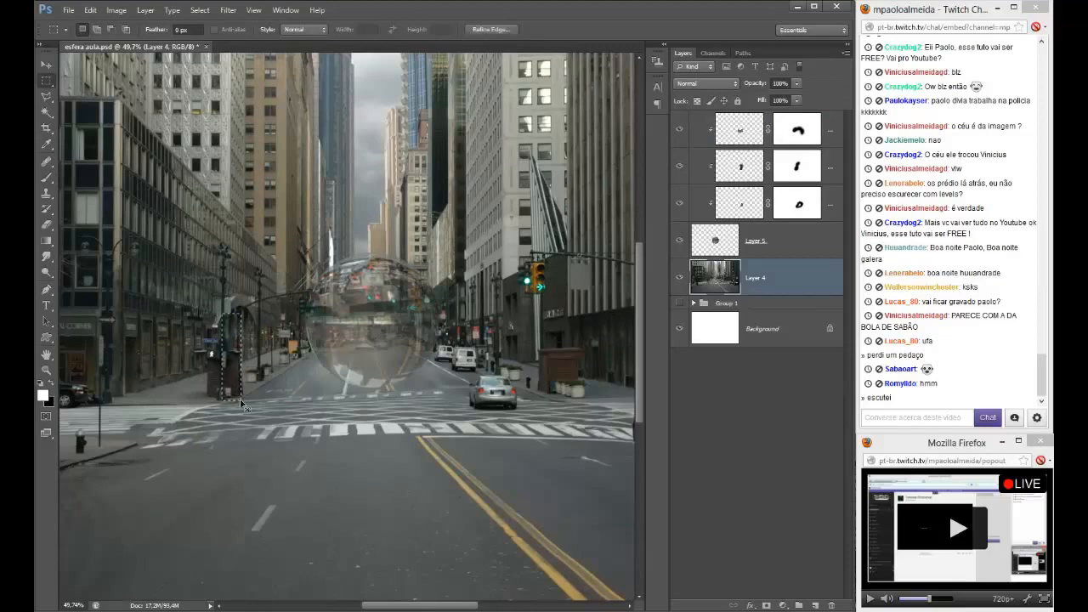
key("ctrl+j")
key("v")
left_click_drag(800, 270, 800, 108)
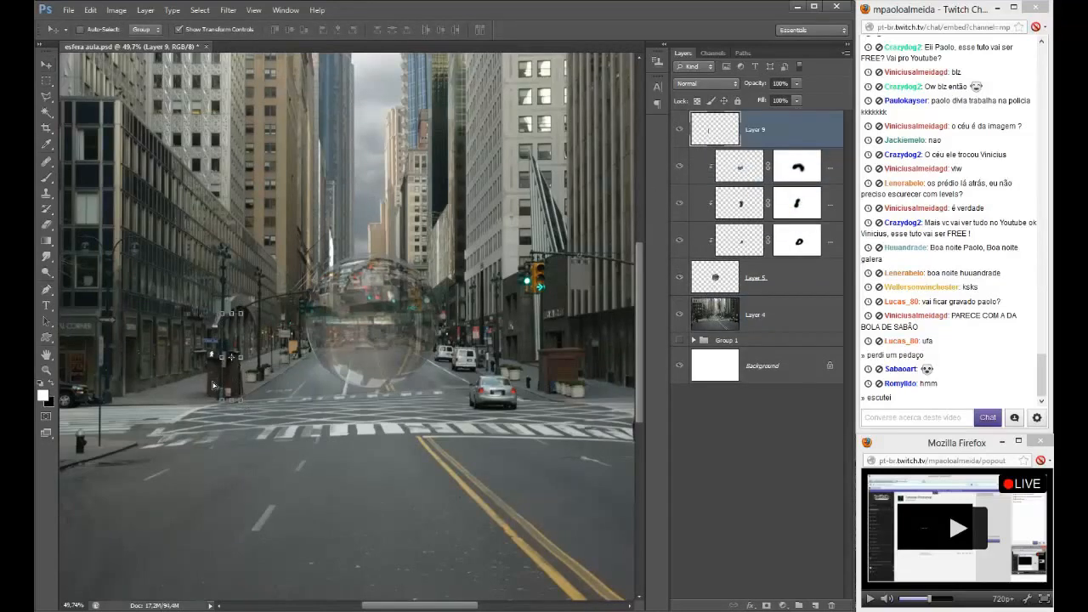
- Flip the kiosk strip horizontally and move it onto the sphere's left edge
key("ctrl+t")
right_click(224, 375)
left_click(281, 555)
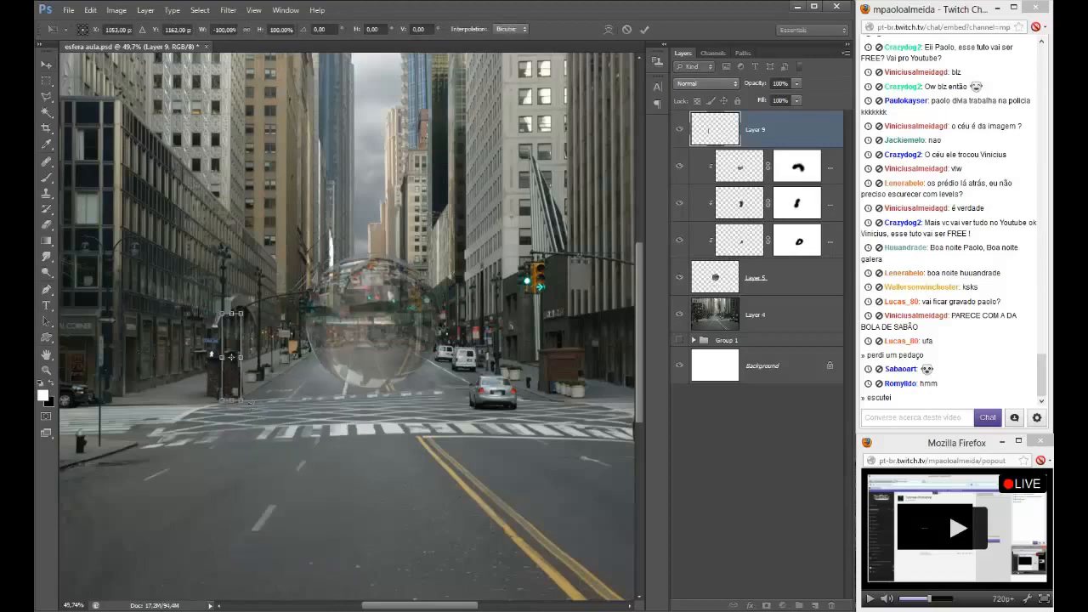
left_click_drag(234, 389, 318, 369)
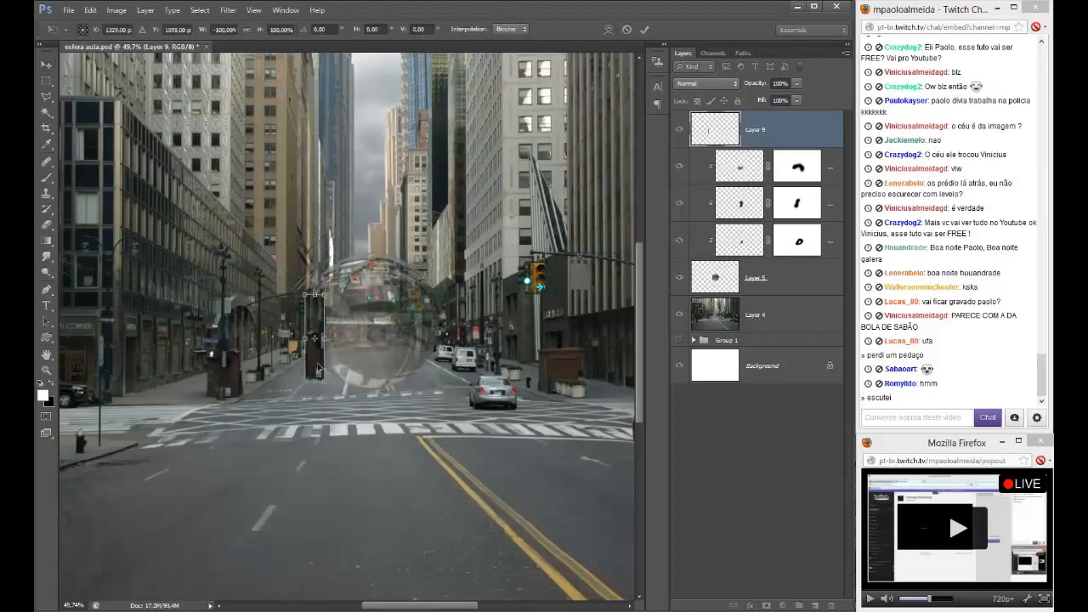
- Warp the kiosk strip to curve along the sphere's left contour and clip it to the sphere layer
right_click(320, 377)
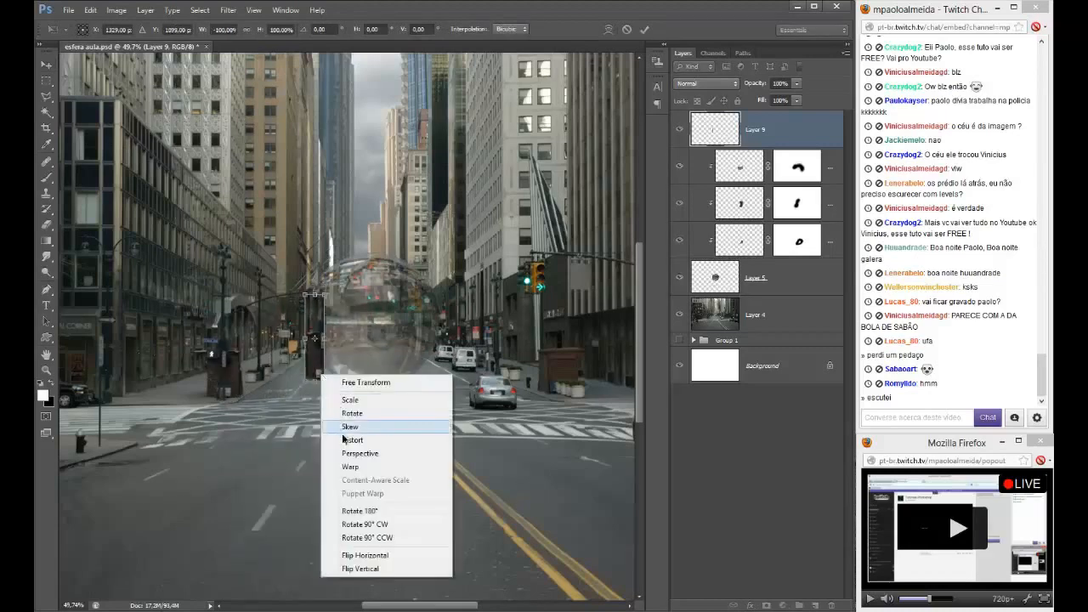
left_click(331, 467)
mouse_move(323, 390)
left_mouse_down()
mouse_move(359, 382)
mouse_move(307, 384)
mouse_move(339, 400)
mouse_move(289, 393)
mouse_move(340, 383)
left_mouse_up()
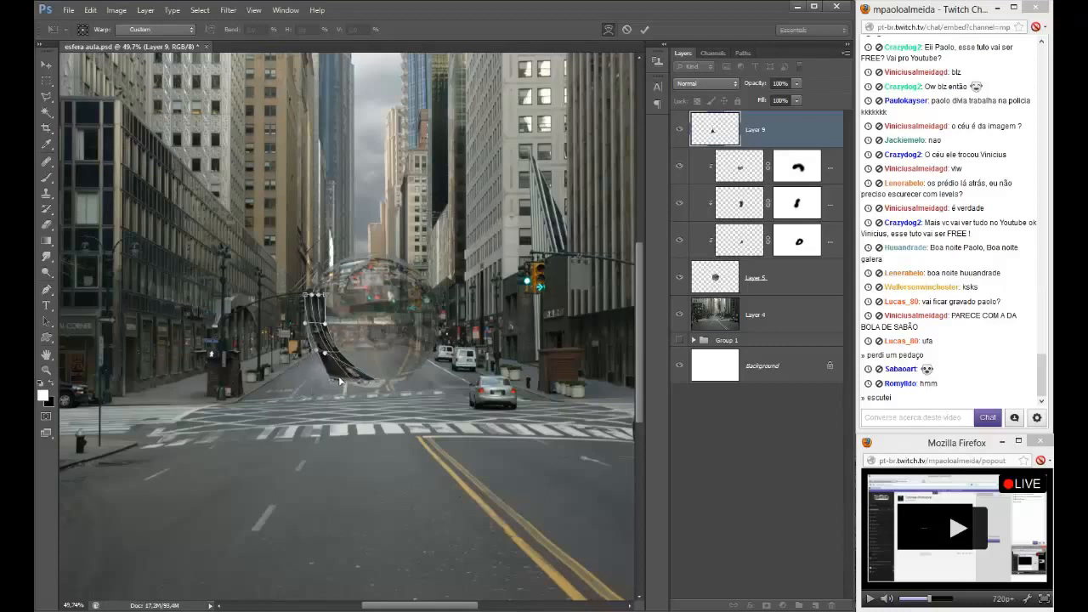
left_click_drag(317, 347, 308, 349)
left_click_drag(310, 299, 359, 277)
key("Return")
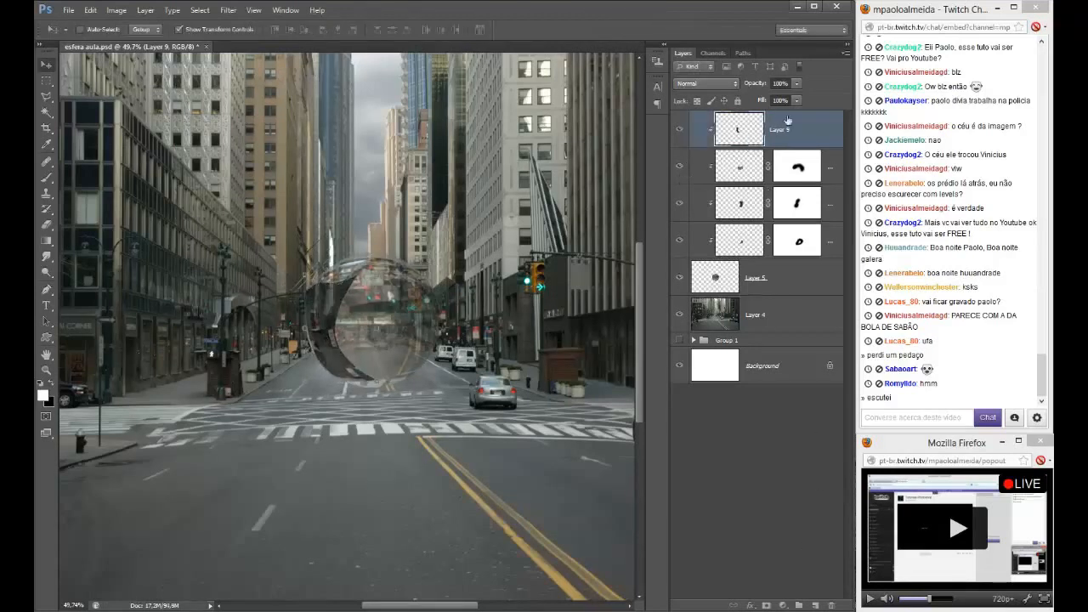
- Mask the kiosk strip's inner edge with a soft black brush and lower the layer's opacity to 52%
left_click(765, 605)
key("b")
mouse_move(377, 314)
left_mouse_down()
mouse_move(355, 267)
mouse_move(380, 337)
mouse_move(344, 374)
left_mouse_up()
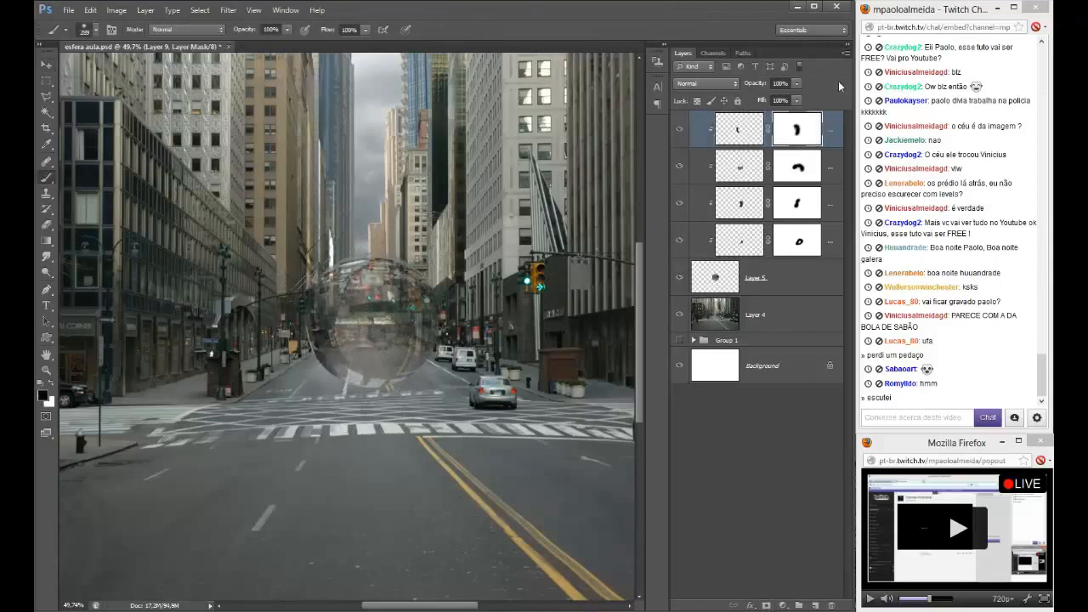
left_click(796, 83)
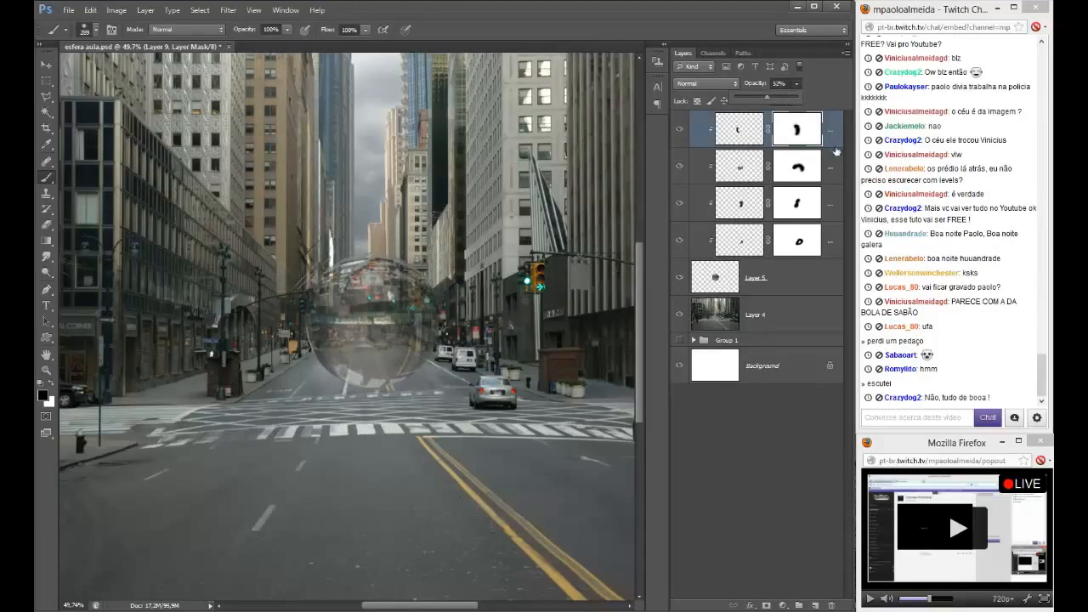
left_click(678, 278)
left_click(678, 280)
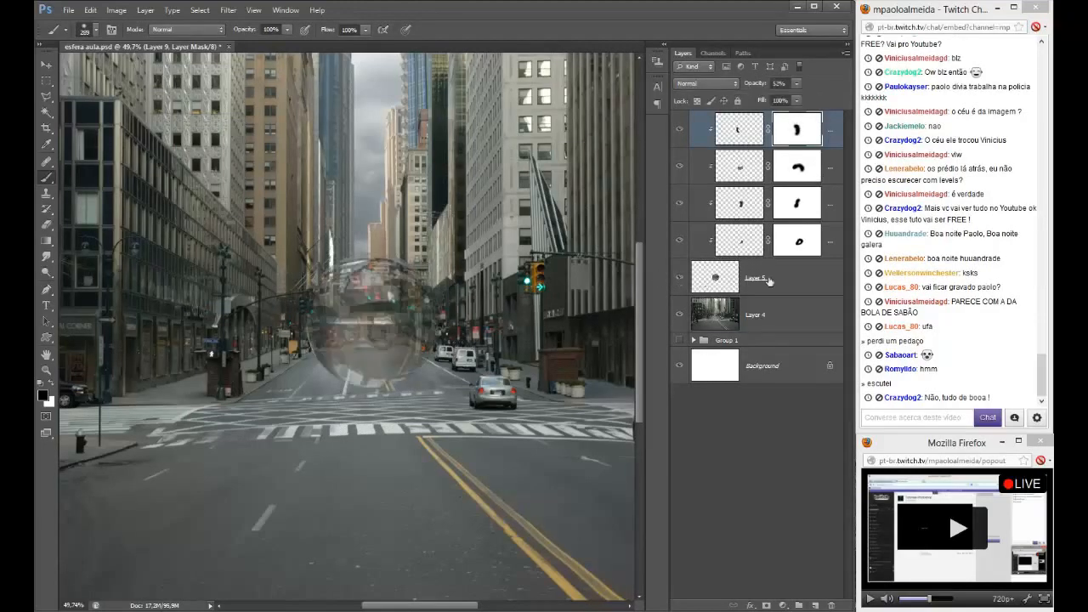
left_click(837, 124)
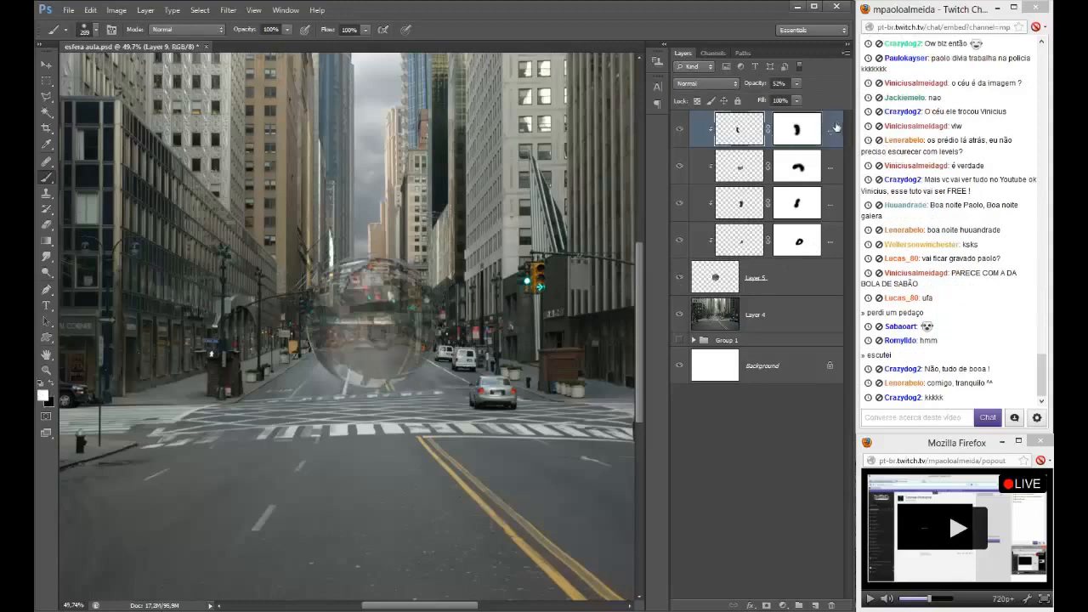
left_click(789, 278, "shift")
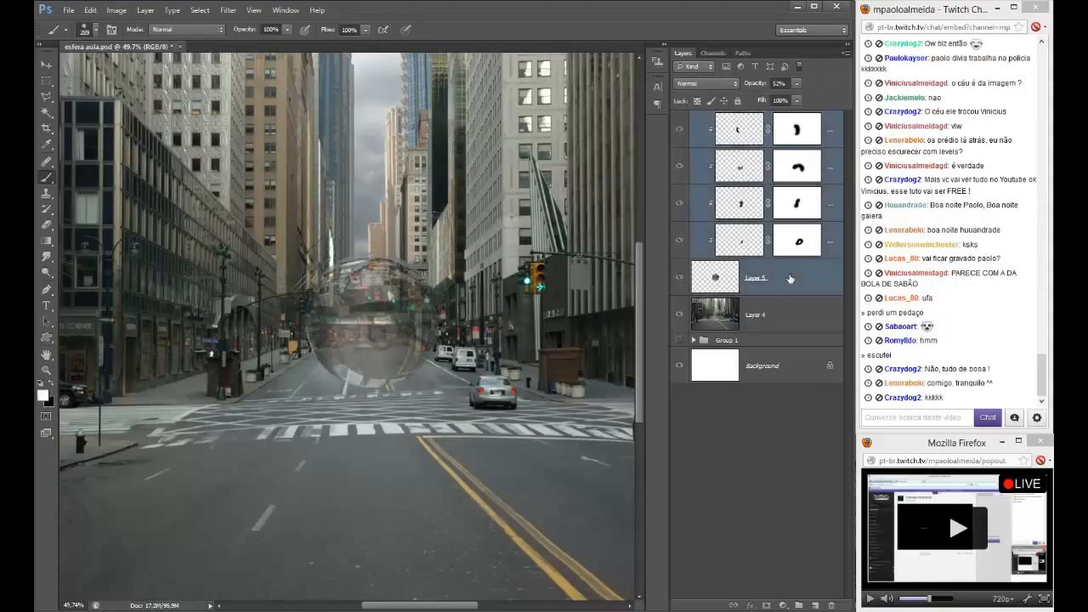
key("ctrl+g")
key("ctrl+z")
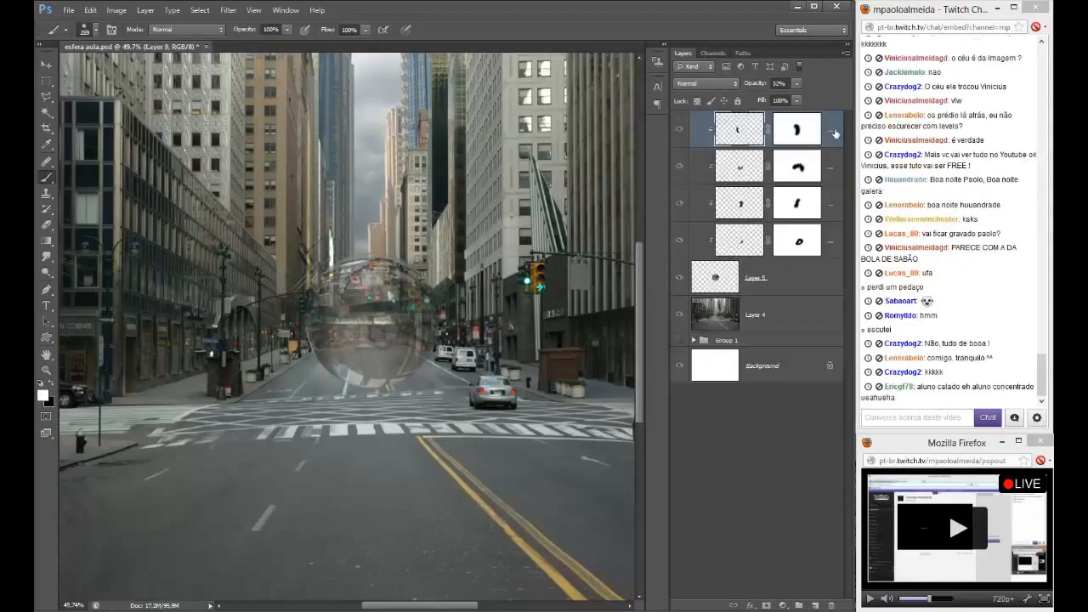
left_click(785, 274, "shift")
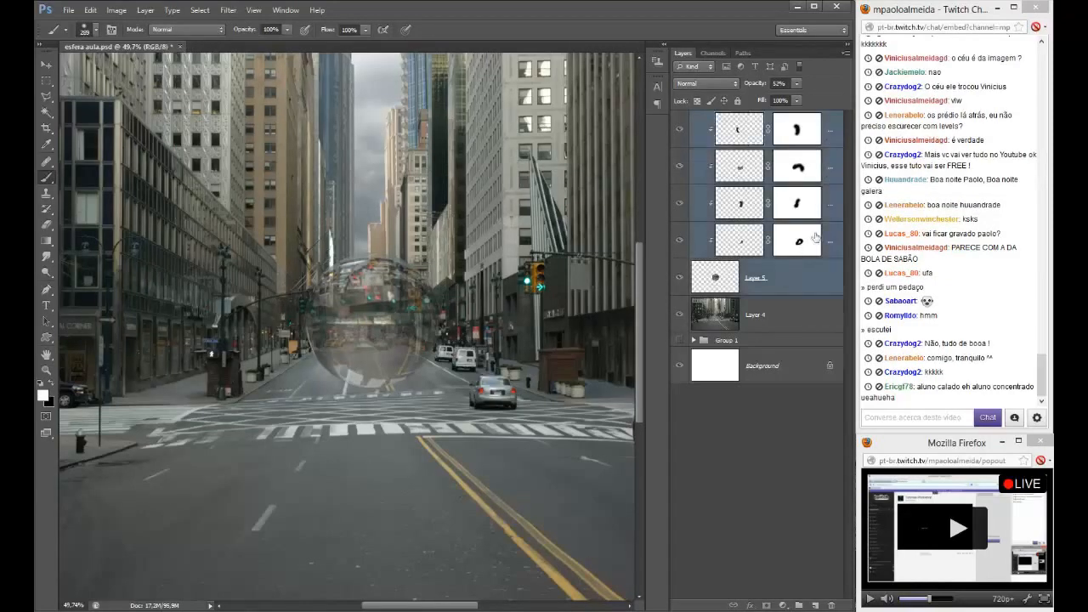
- Group the sphere layer with its four clipped reflection layers and name the group "esfera"
left_click(834, 124)
left_click(832, 170, "ctrl")
left_click(831, 204, "ctrl")
left_click(828, 238, "ctrl")
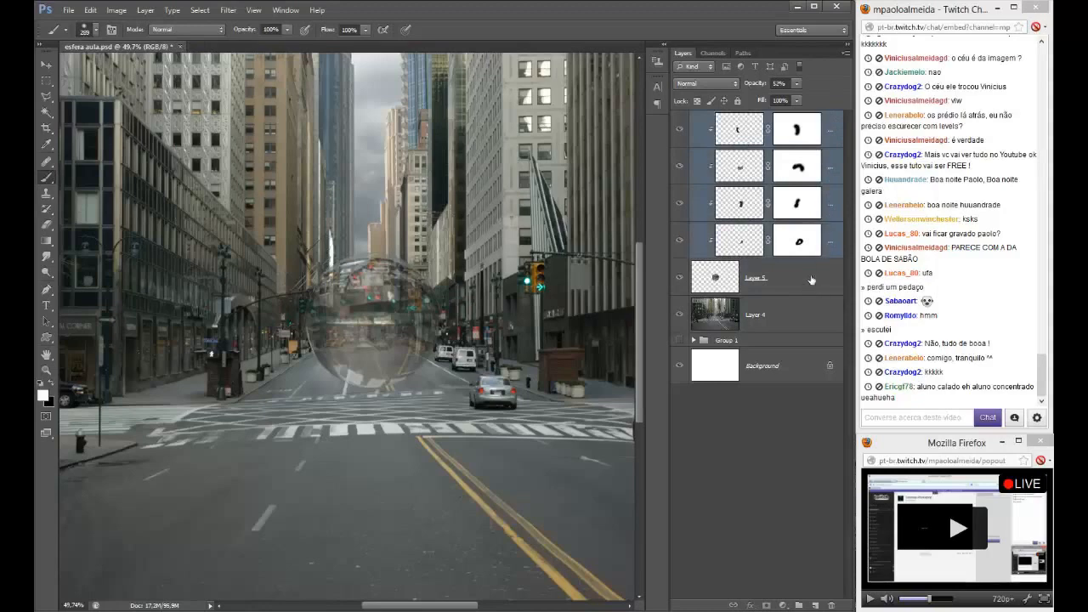
left_click(816, 277, "ctrl")
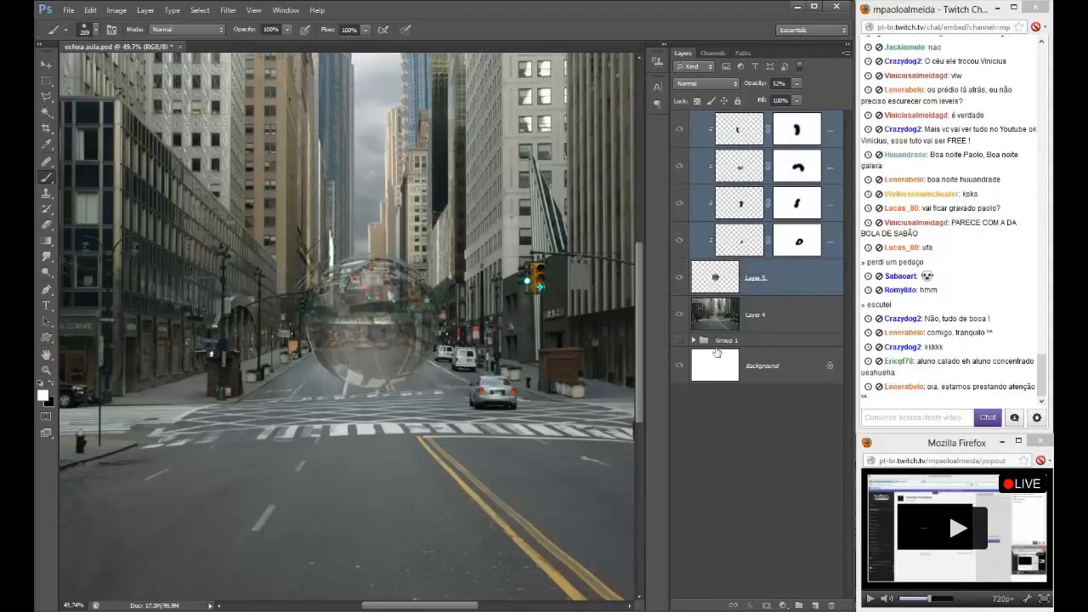
key("ctrl+g")
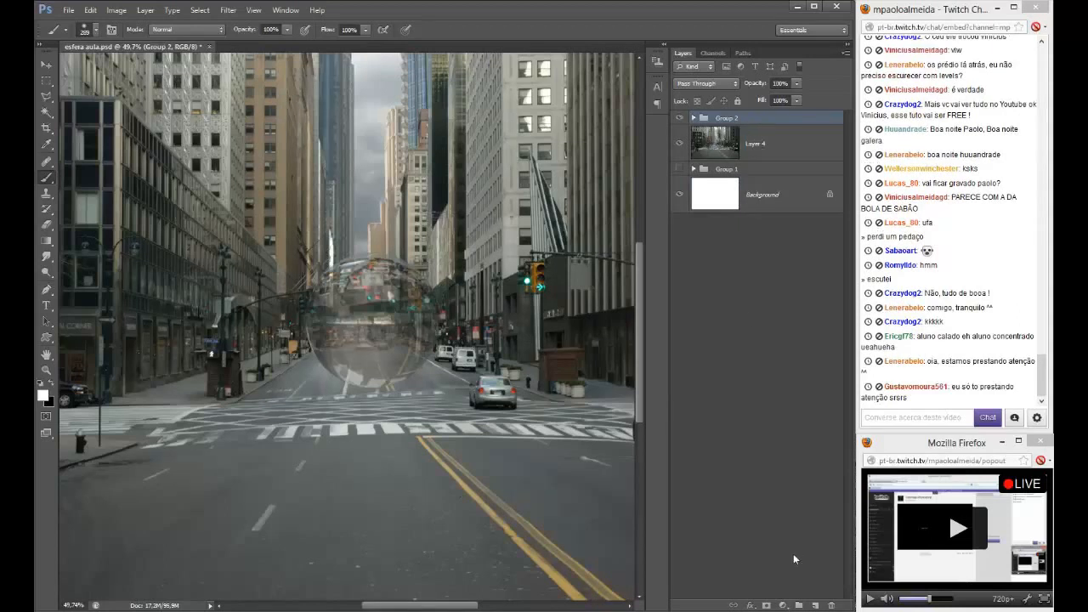
double_click(719, 118)
type("es")
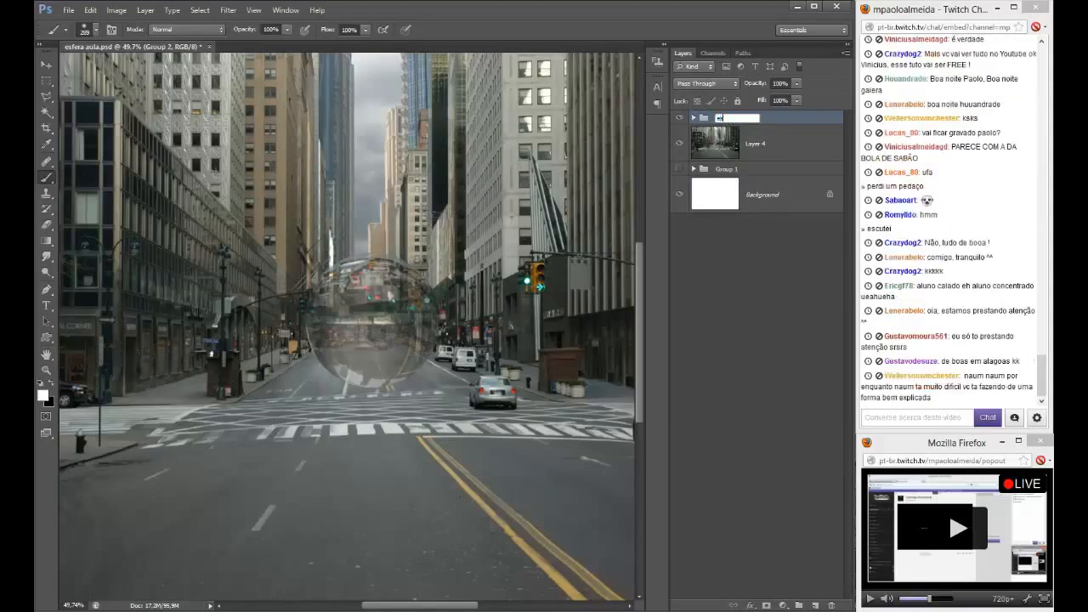
type("fera")
key("Return")
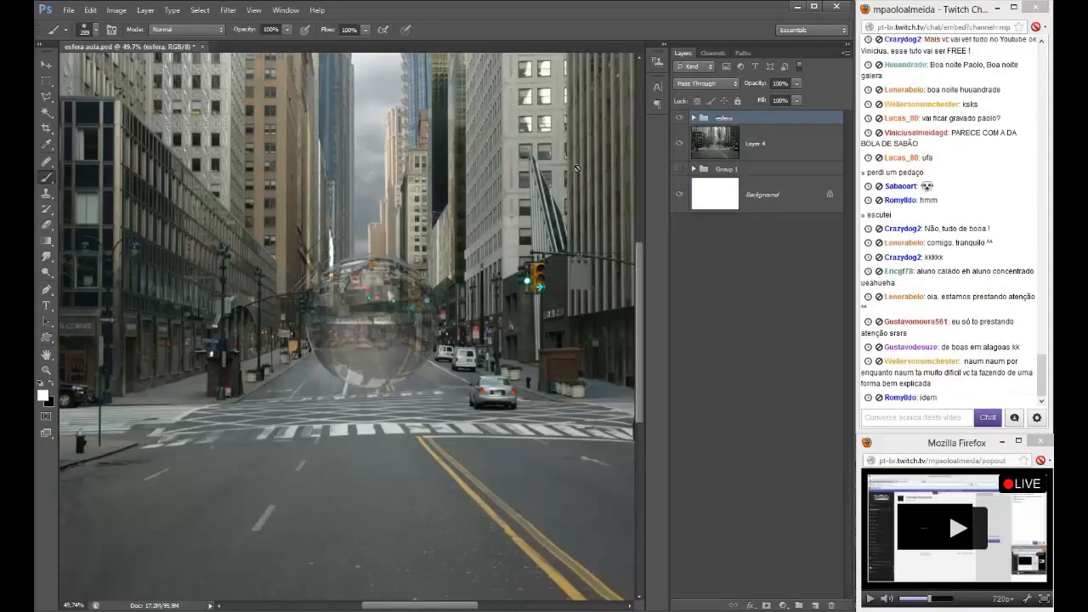
- Check the Facebook notifications in Firefox and return to Photoshop
key("alt+Tab")
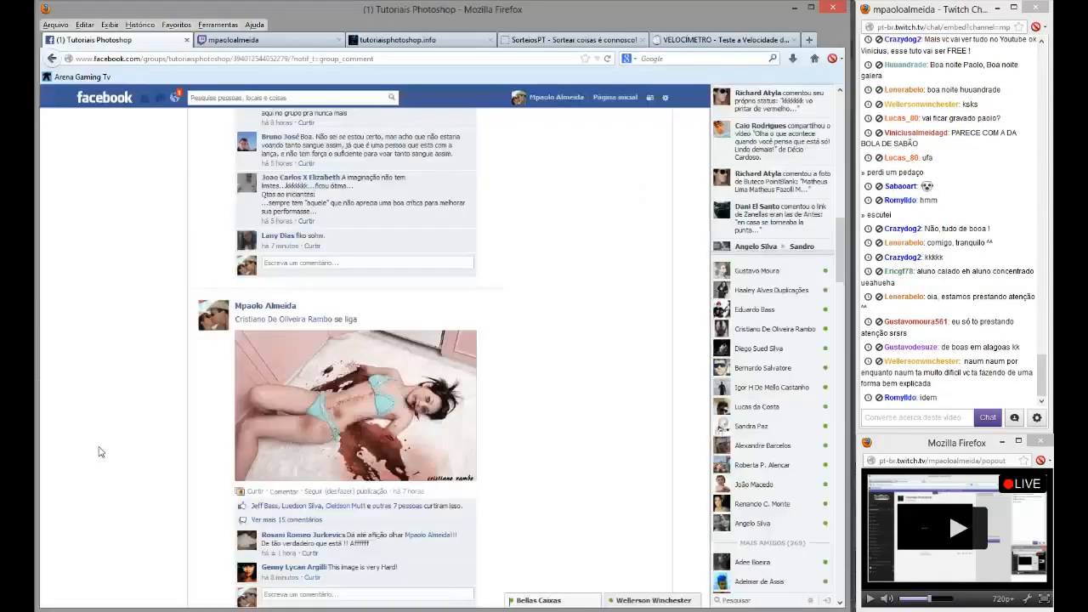
left_click(174, 97)
left_click(176, 98)
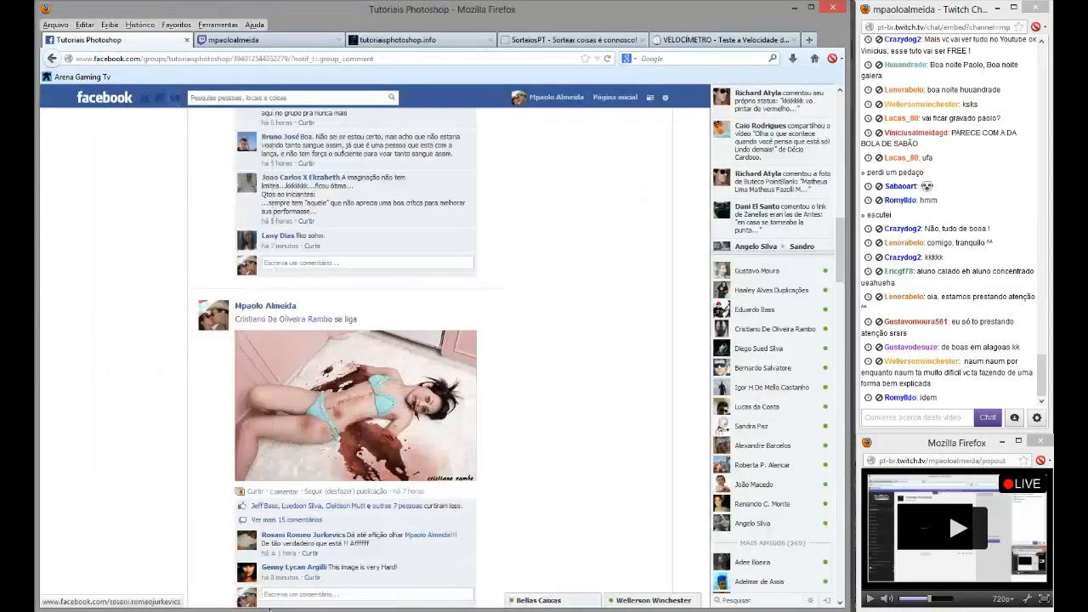
key("alt+Tab")
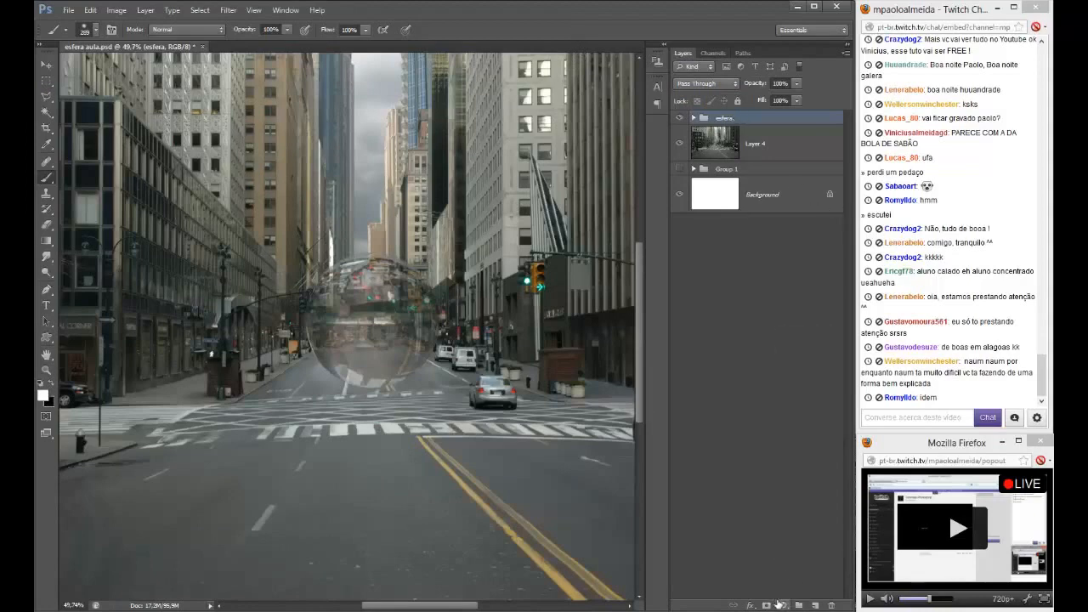
- Add a Curves adjustment clipped to the esfera group and shape an S-curve that darkens shadows and brightens highlights
left_click(782, 604)
left_click(799, 414)
left_click(786, 147, "alt")
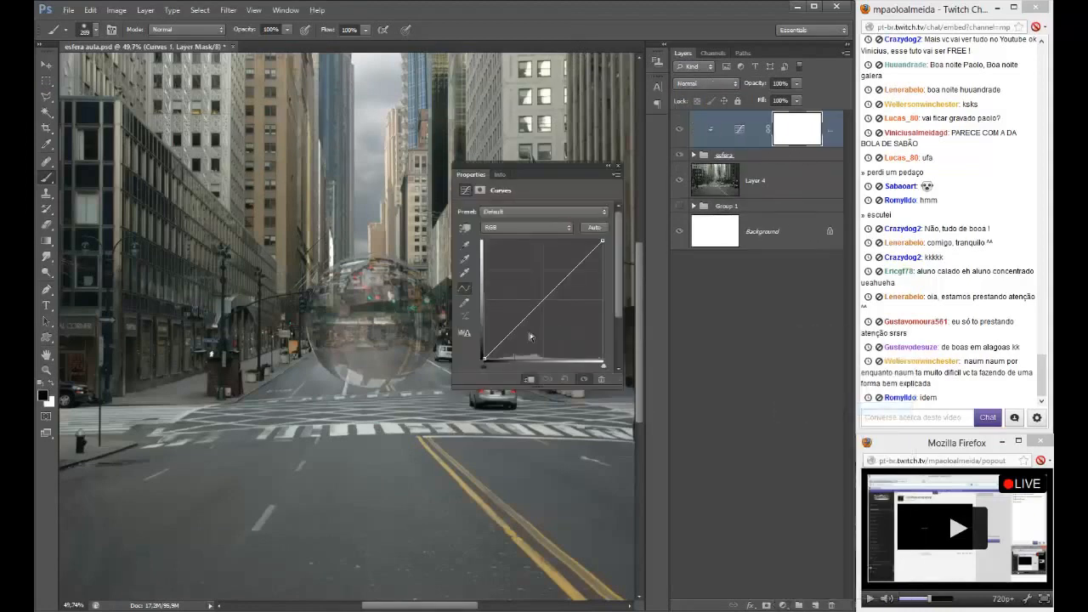
left_click_drag(514, 332, 512, 335)
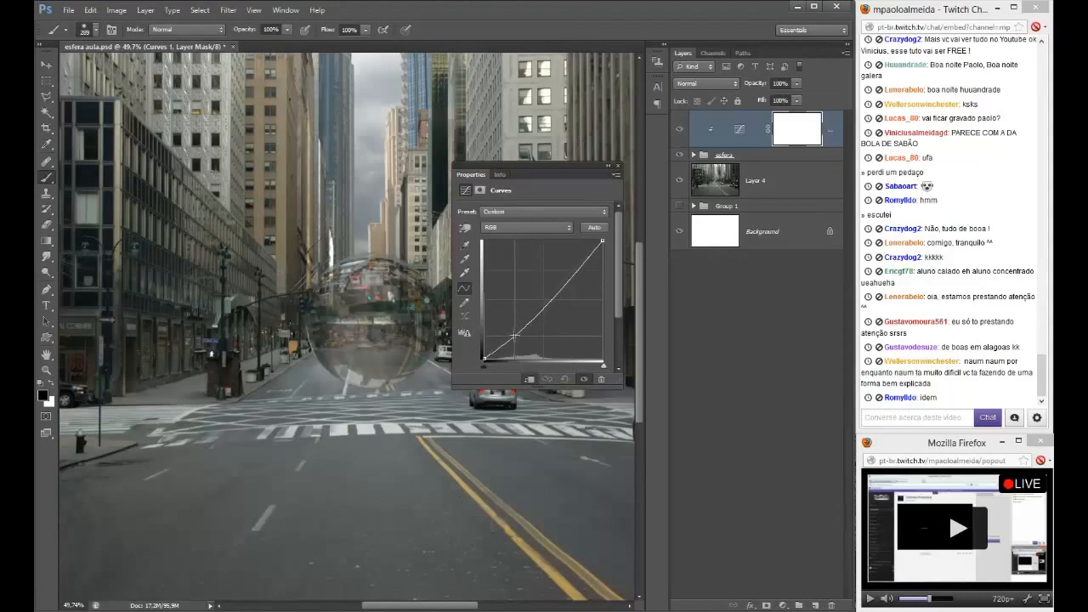
mouse_move(554, 289)
left_mouse_down()
mouse_move(543, 255)
mouse_move(553, 272)
mouse_move(538, 293)
left_mouse_up()
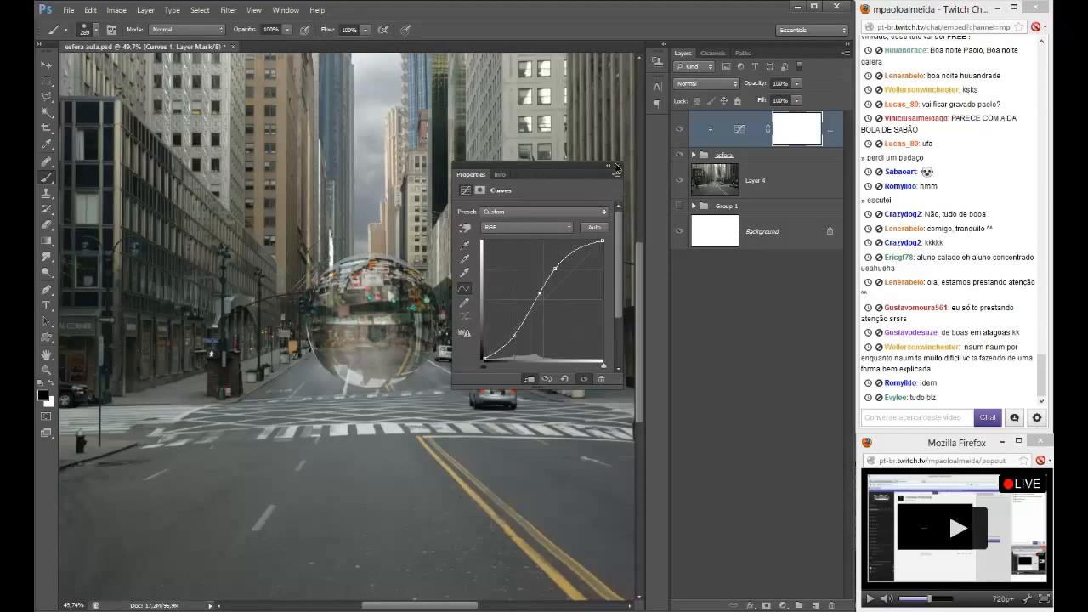
- Close the Curves settings and compare the sphere with the adjustment hidden and shown
left_click(617, 167)
left_click(680, 130)
left_click(680, 130)
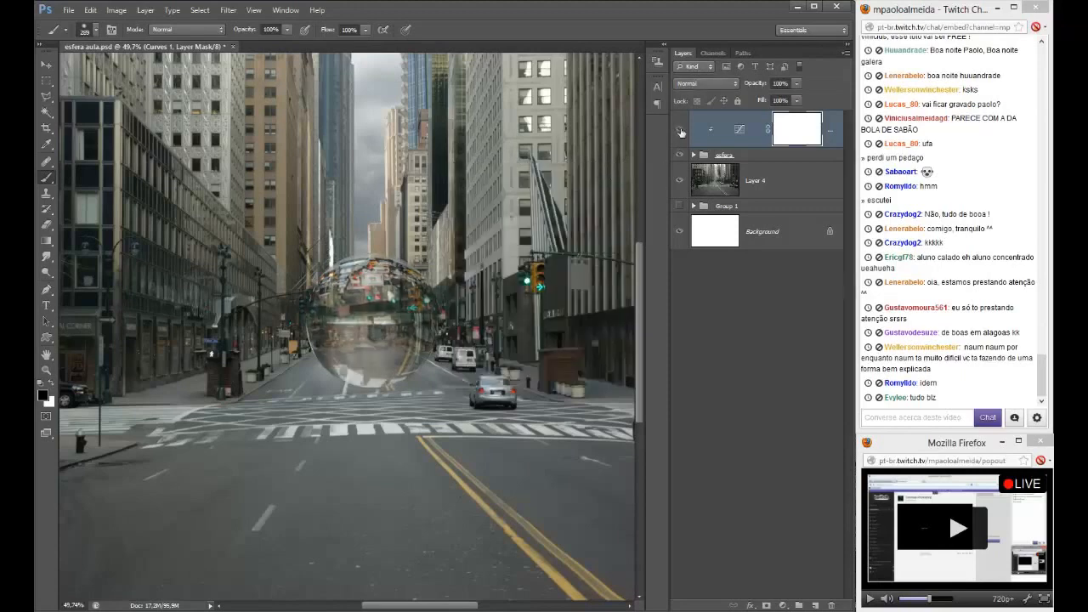
scroll(542, 258, "down", 5)
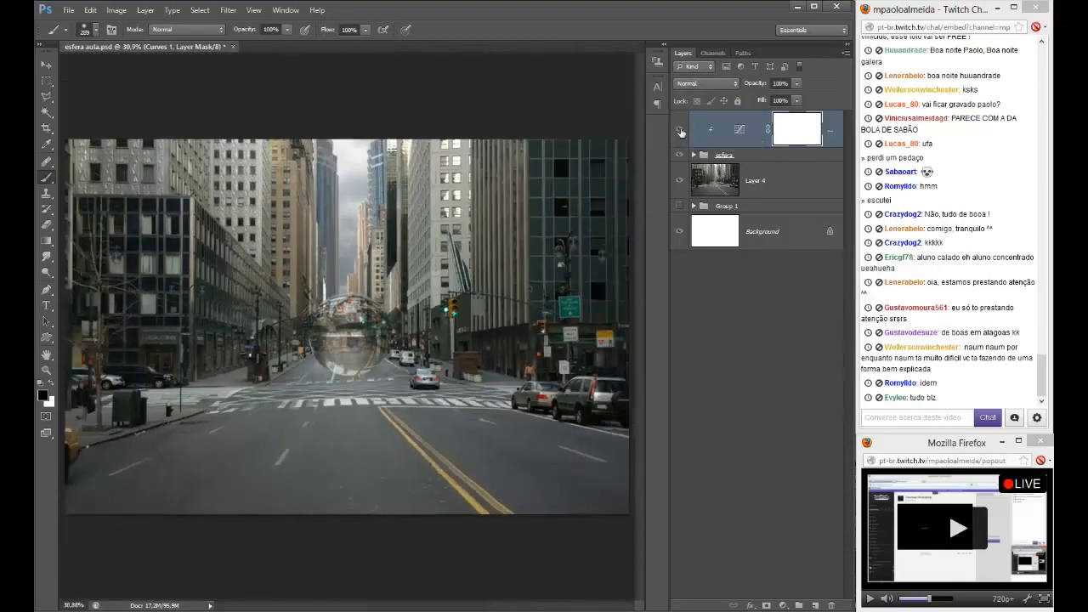
scroll(541, 258, "up", 2)
- Add a Levels adjustment clipped to the street photo on Layer 4 and raise its midtones to 1.31
left_click(750, 184)
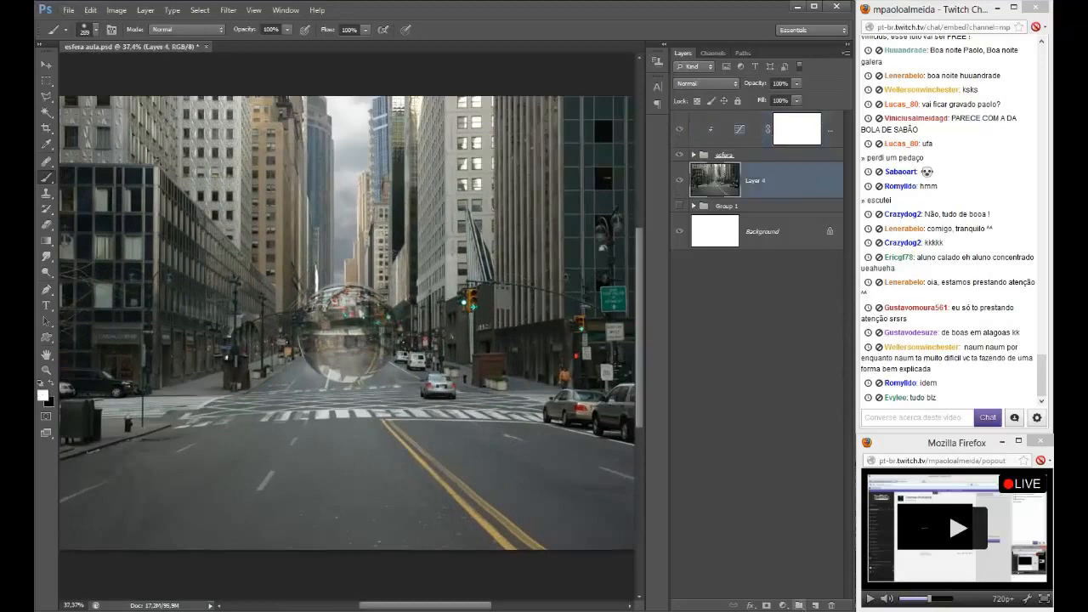
left_click(783, 605)
left_click(803, 406)
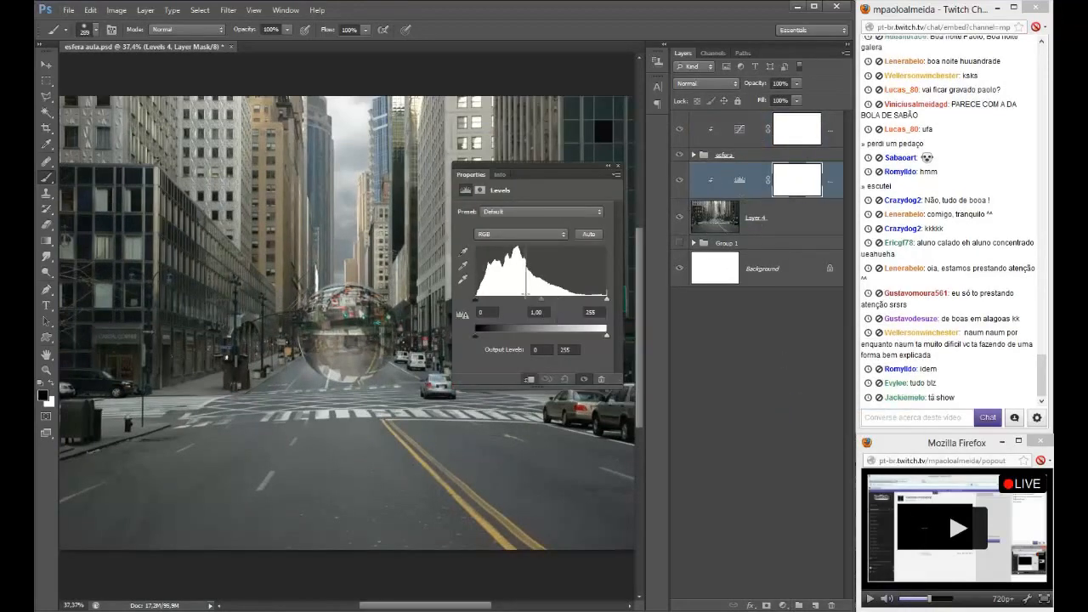
left_click_drag(541, 298, 528, 299)
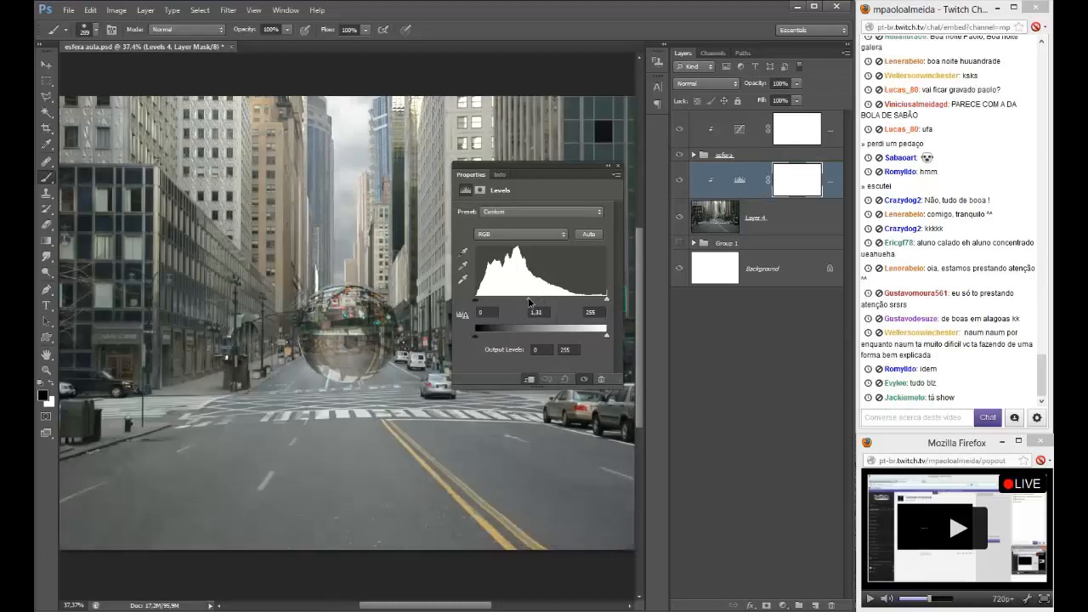
left_click(617, 166)
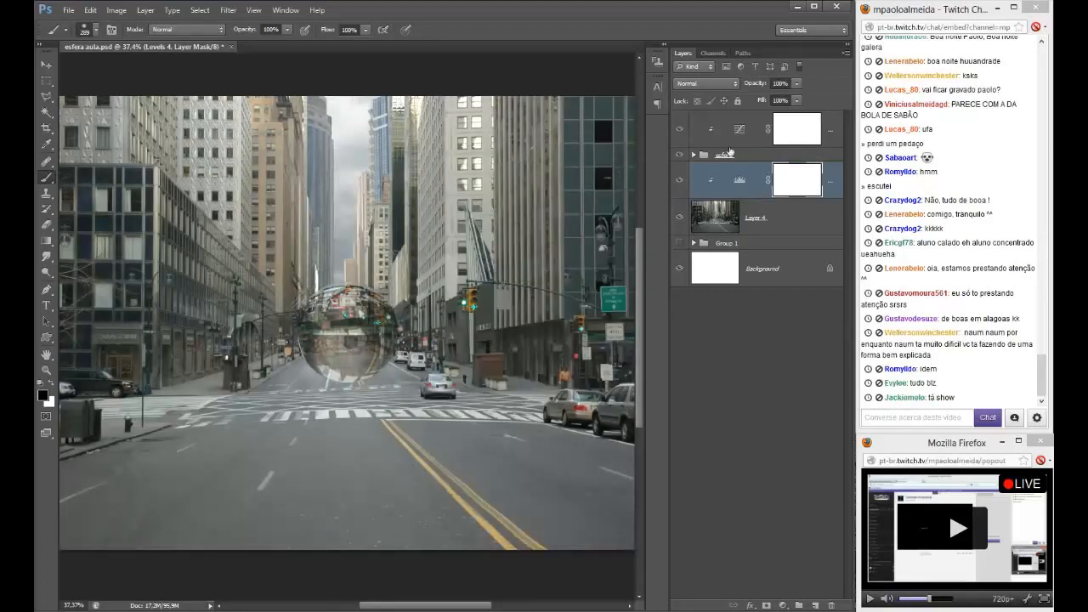
- Add a Levels adjustment above the sphere's Curves, clipped to the esfera group, with midtones raised to about 1.16
left_click(744, 133)
left_click(785, 605)
left_click(783, 604)
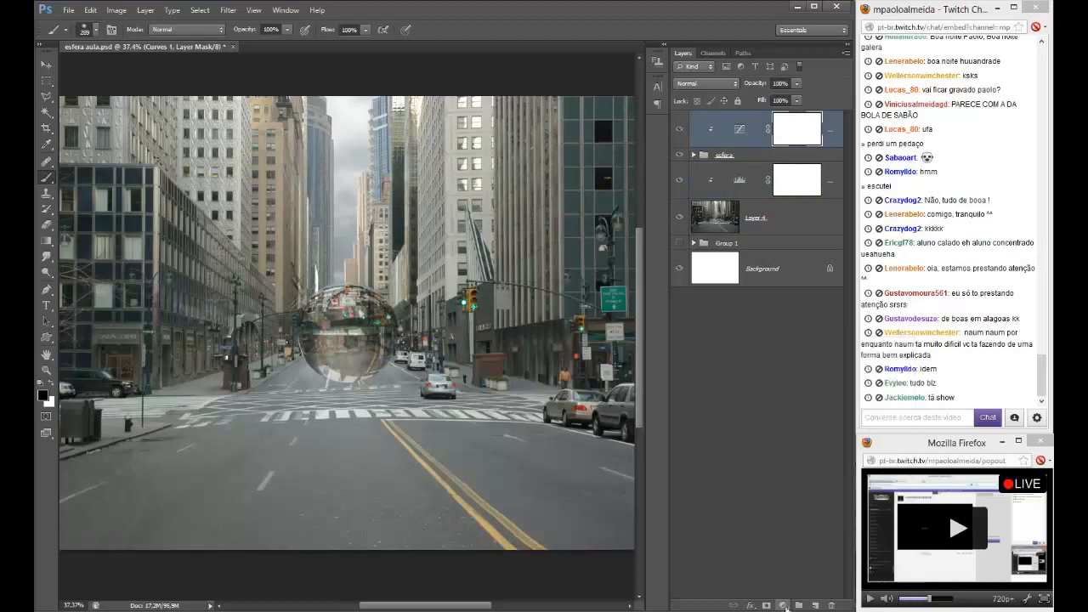
left_click(782, 603)
left_click(804, 405)
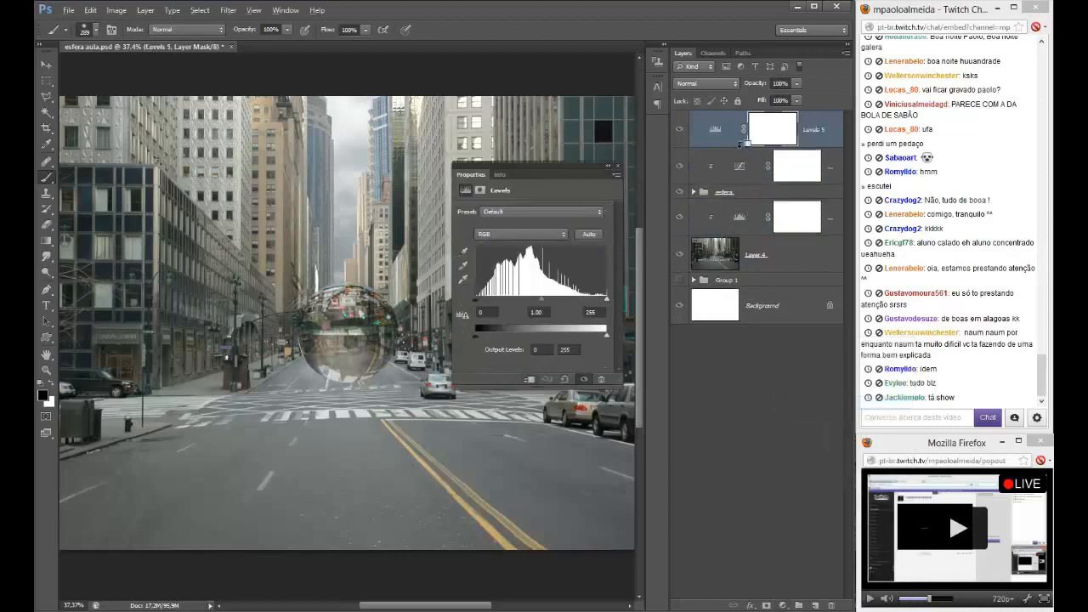
left_click_drag(540, 300, 535, 304)
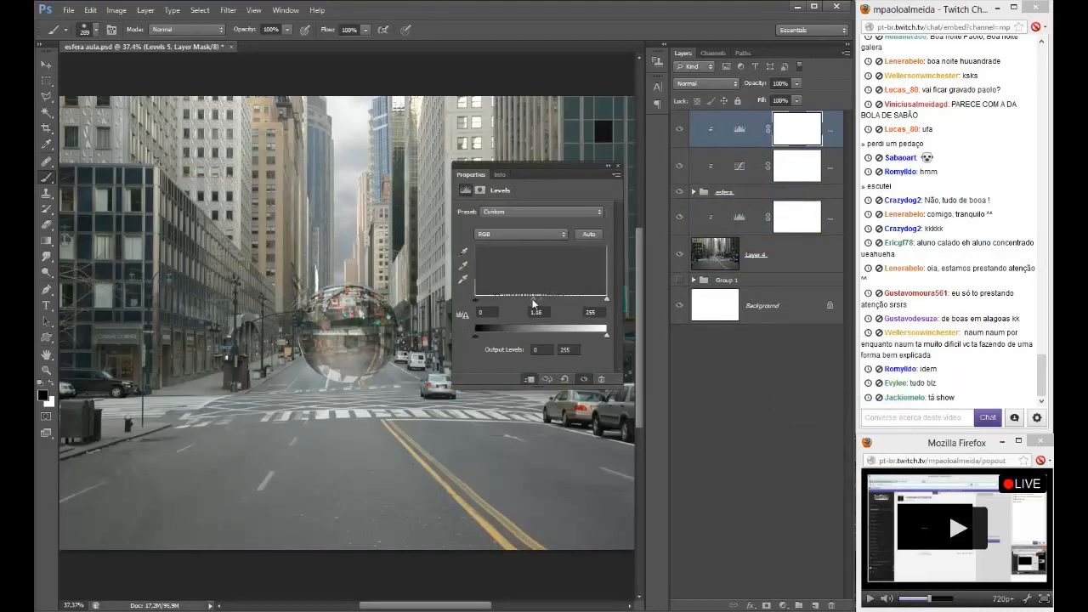
left_click(618, 165)
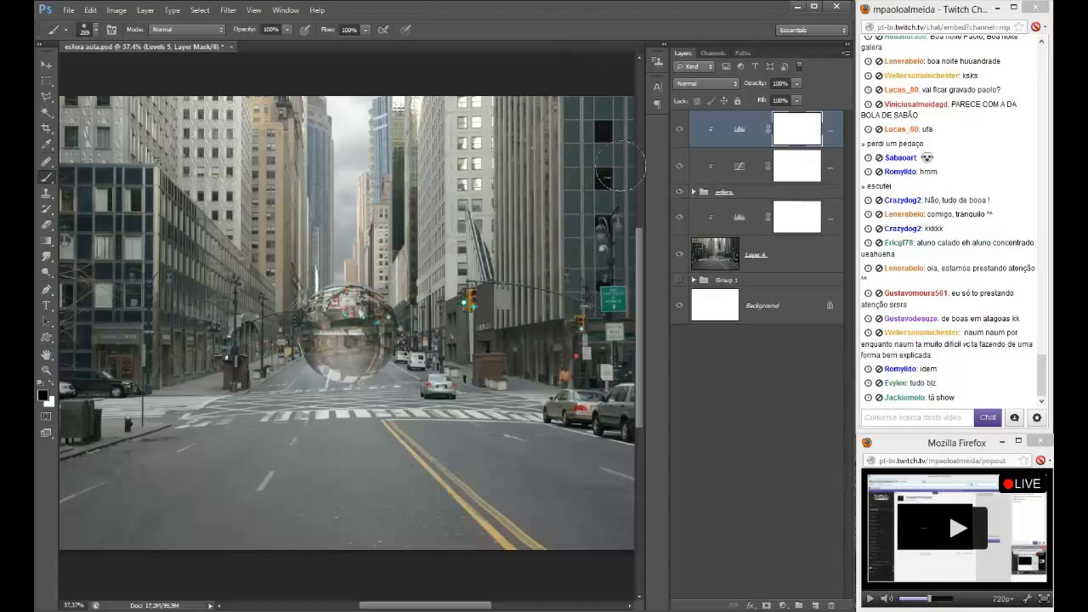
key("ctrl+z")
key("ctrl+z")
- Switch to File Explorer, go up to the imagens folder and search it for "bri"
scroll(277, 395, "up", 4)
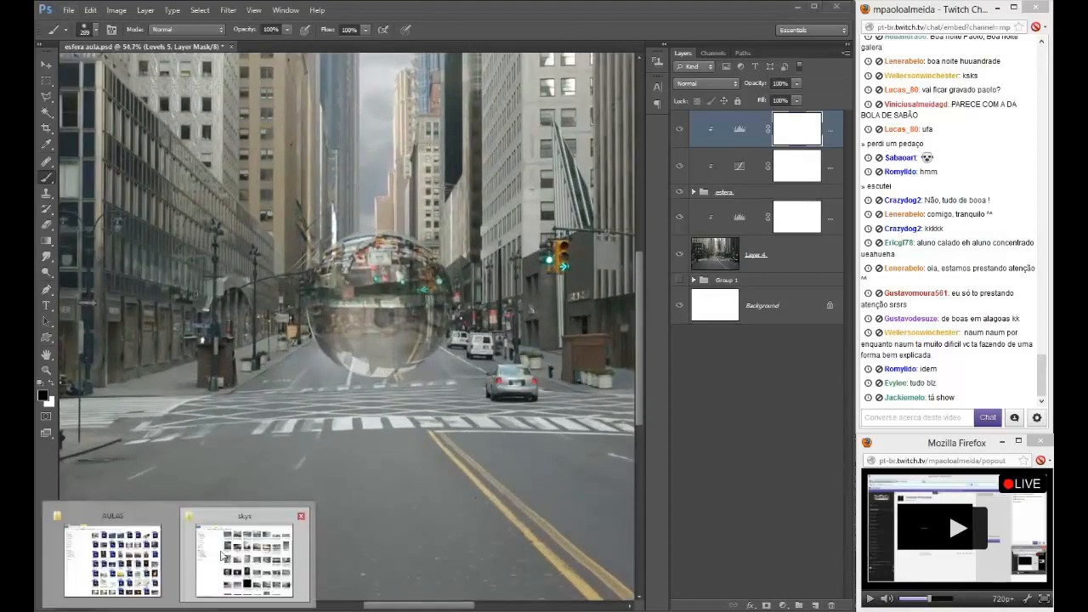
left_click(222, 556)
left_click(292, 44)
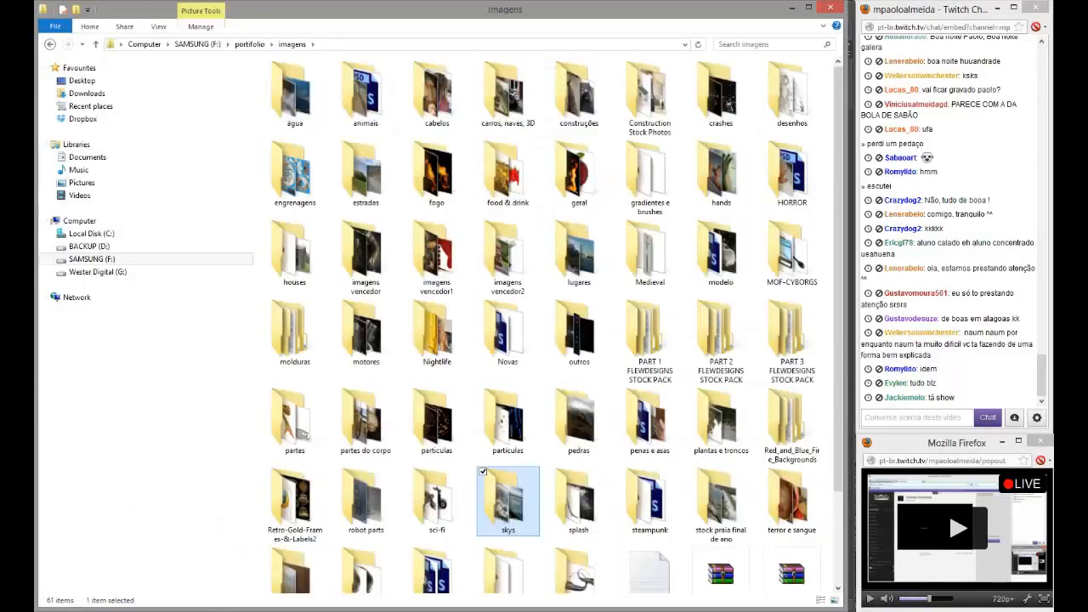
left_click(717, 45)
type("bri")
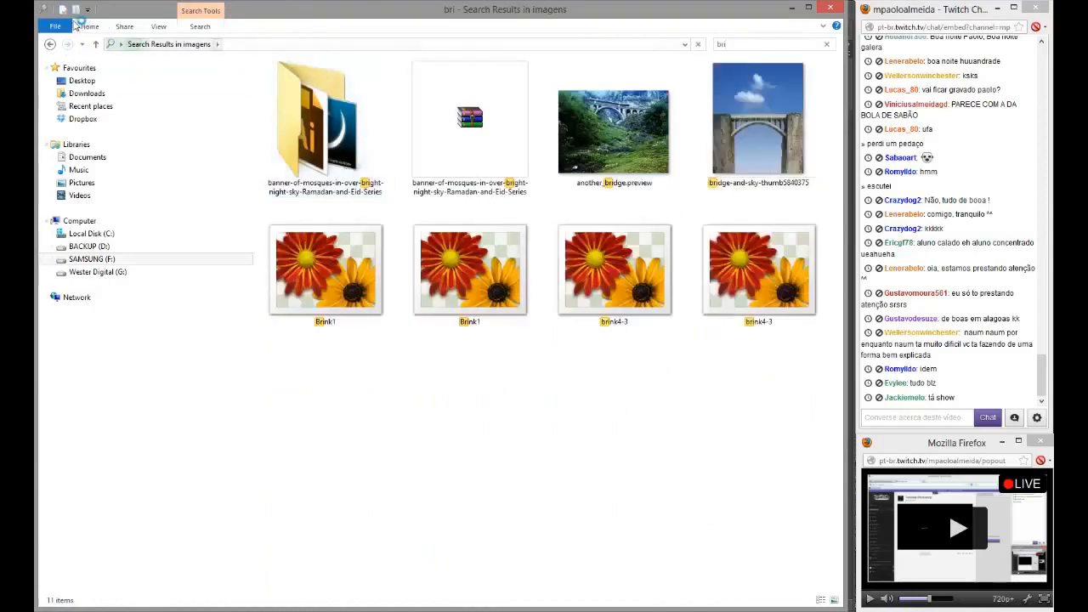
left_click(51, 46)
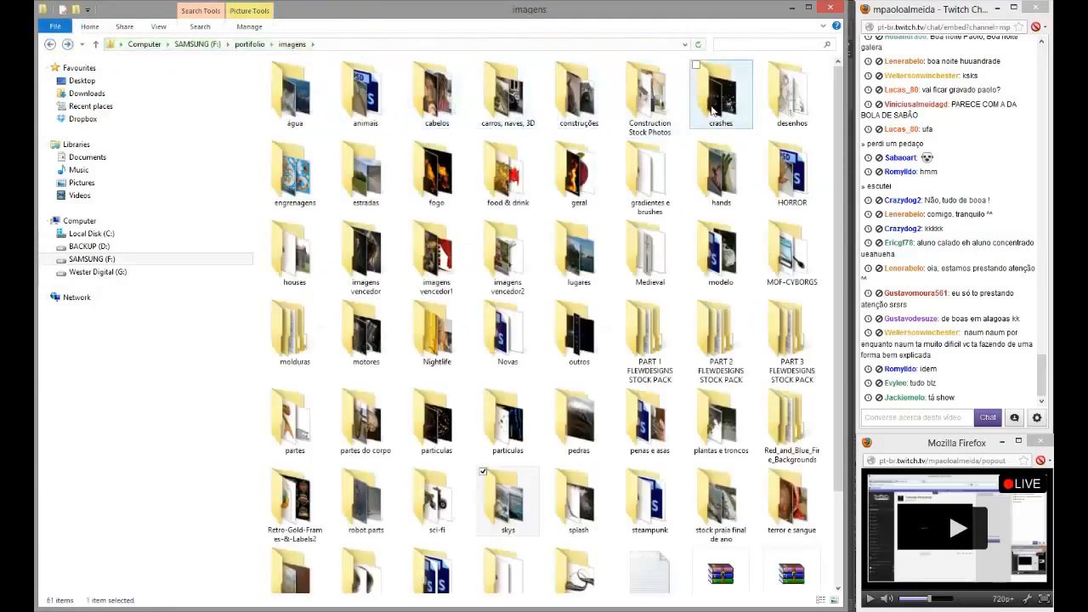
- Open the MAIN_BRICK.psd rubble image from the BRICKS subfolder of construções in Photoshop
double_click(578, 95)
left_click(295, 115)
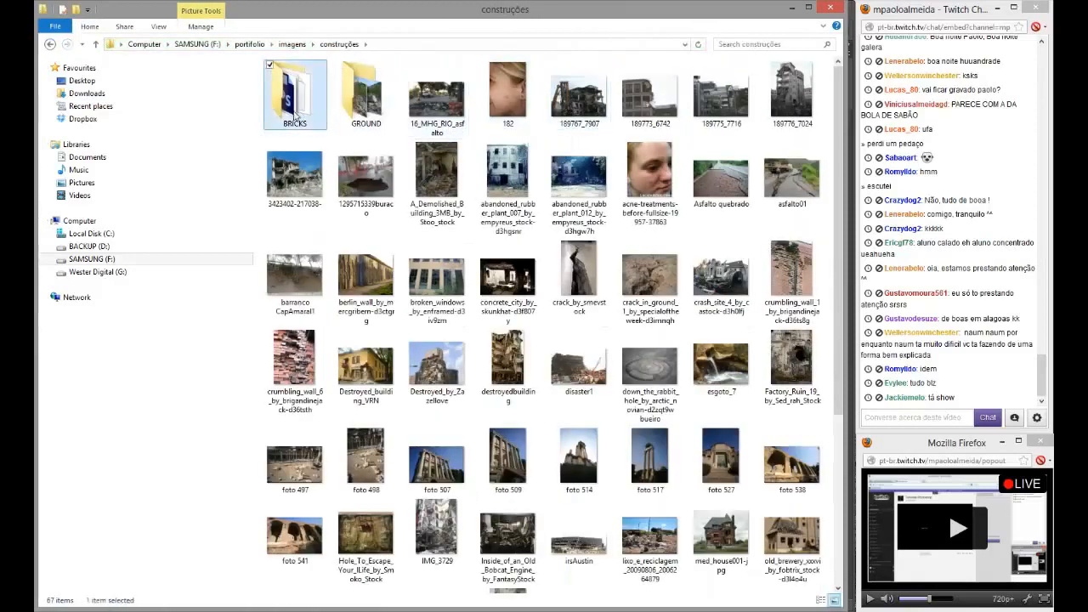
double_click(295, 110)
double_click(359, 85)
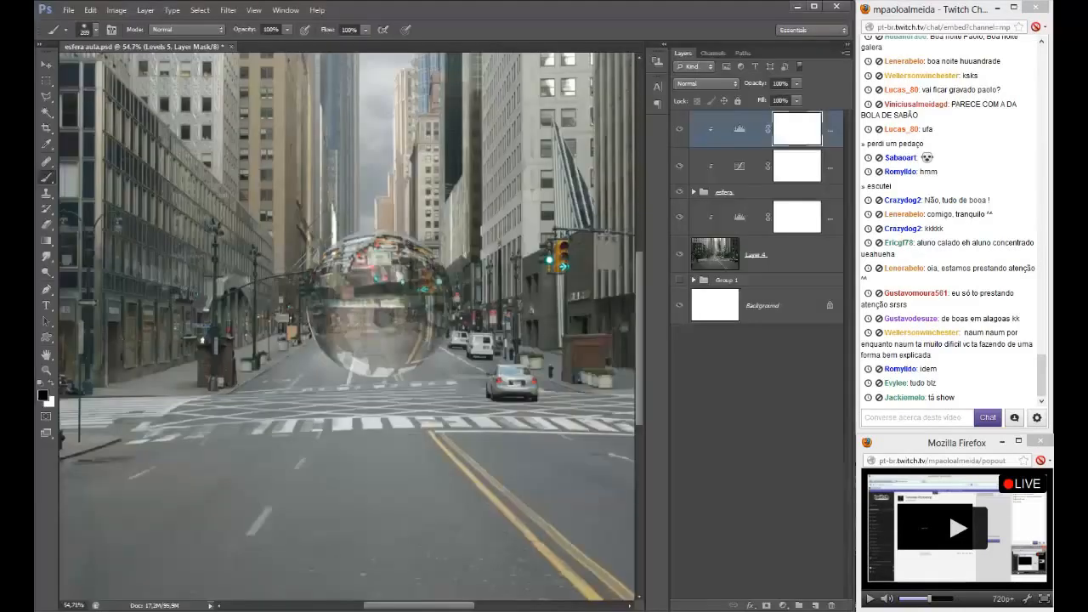
- Switch to Firefox, send the ":D" reply in the open Facebook chat and return to Photoshop
left_click(95, 607)
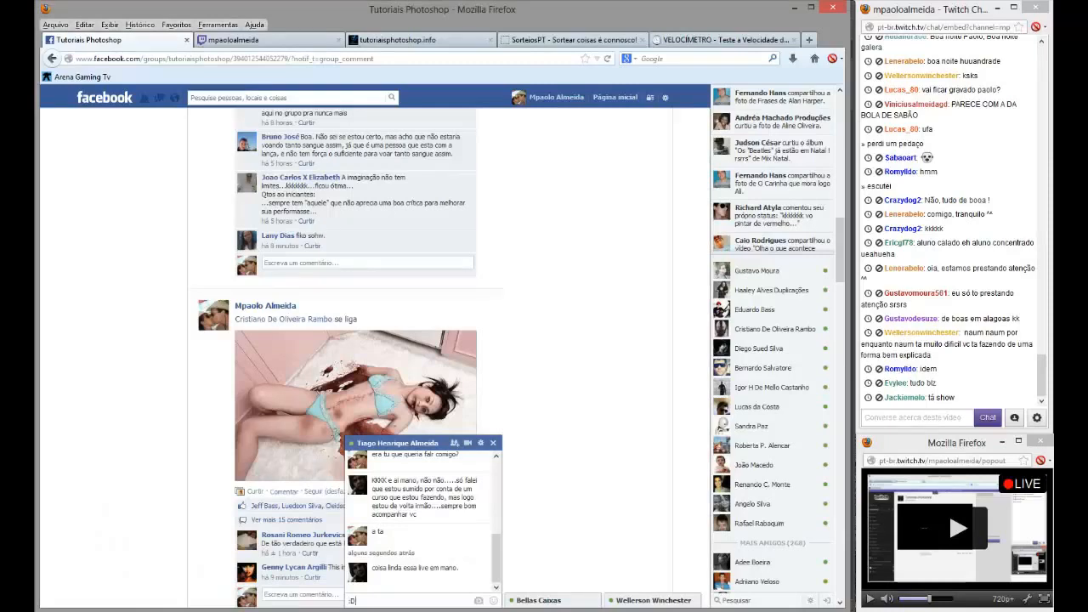
key("Return")
key("alt+Tab")
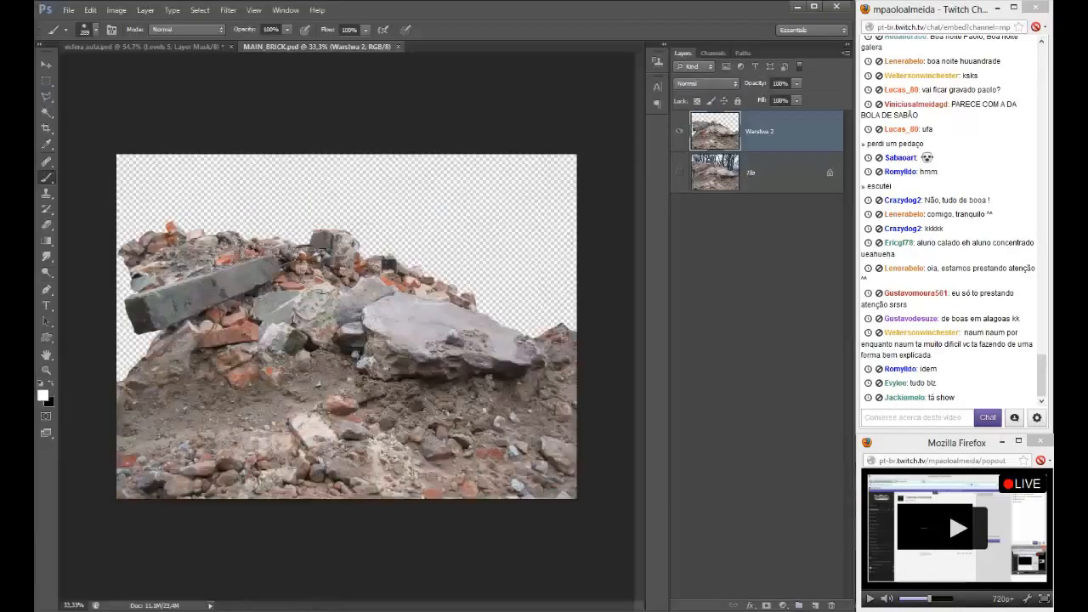
- Copy the rubble layer from MAIN_BRICK.psd into esfera aula.psd and release it from the clipping mask
key("v")
left_click_drag(431, 304, 278, 332)
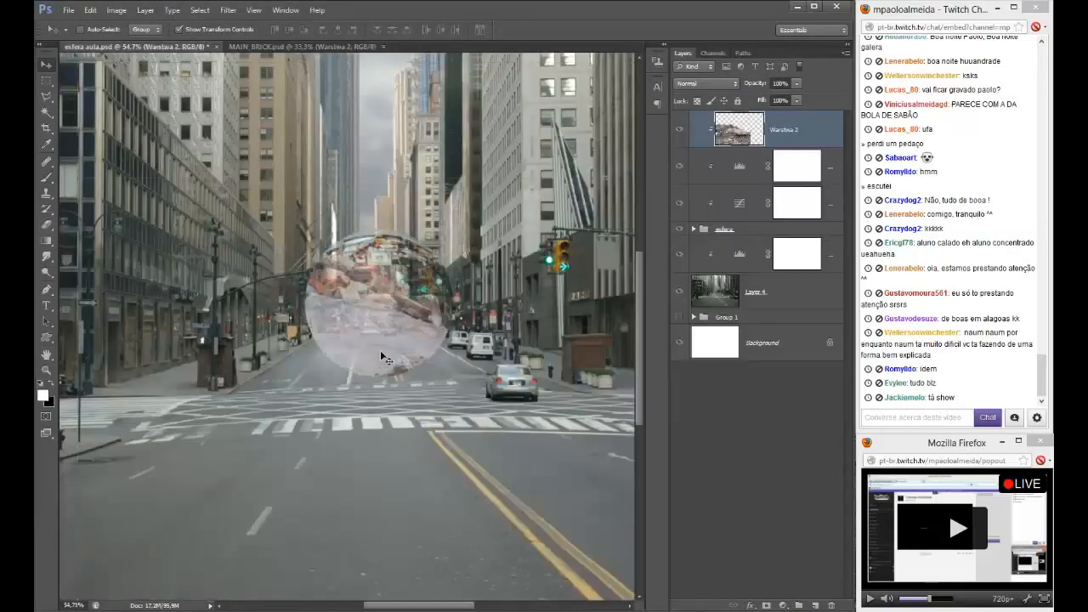
key("z")
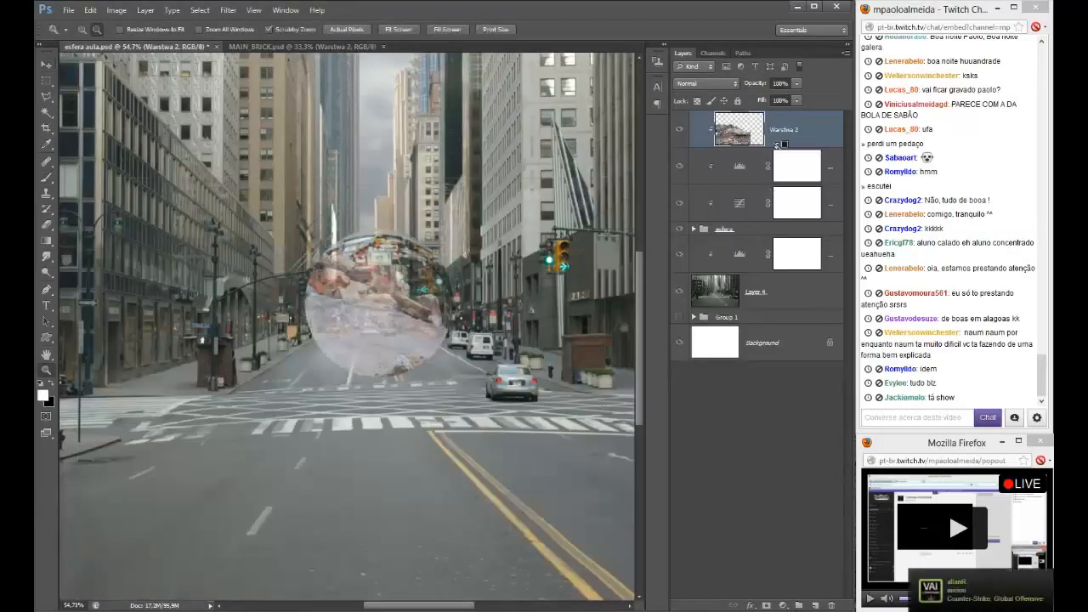
left_click(779, 145, "alt")
- Scale the rubble layer to about 26.5%, tilt it clockwise and shrink it further against the sphere's lower-left base
left_click_drag(427, 402, 340, 402)
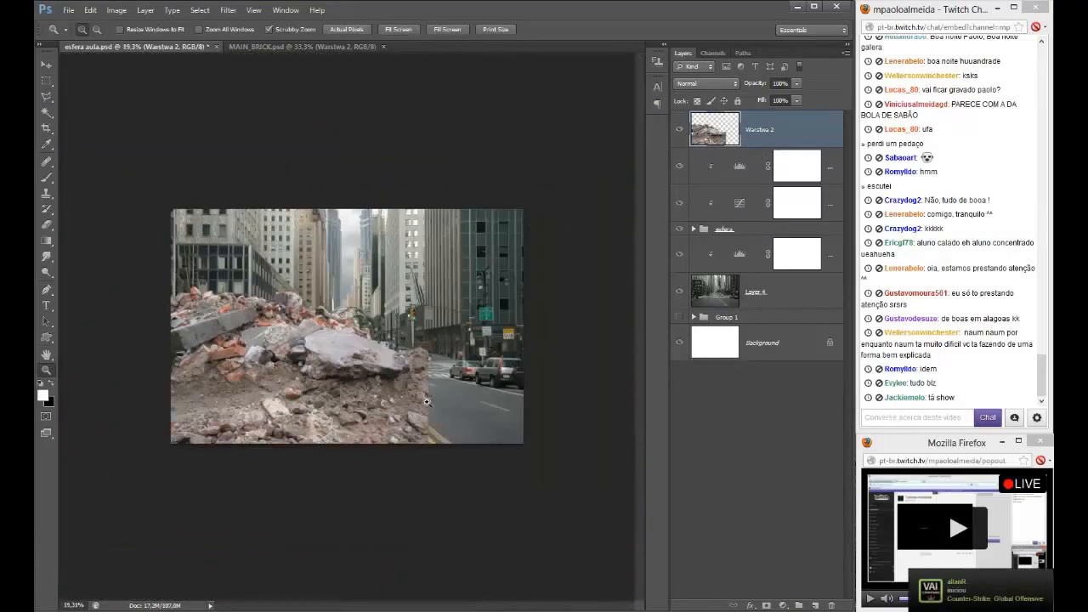
key("v")
left_click_drag(428, 287, 341, 368)
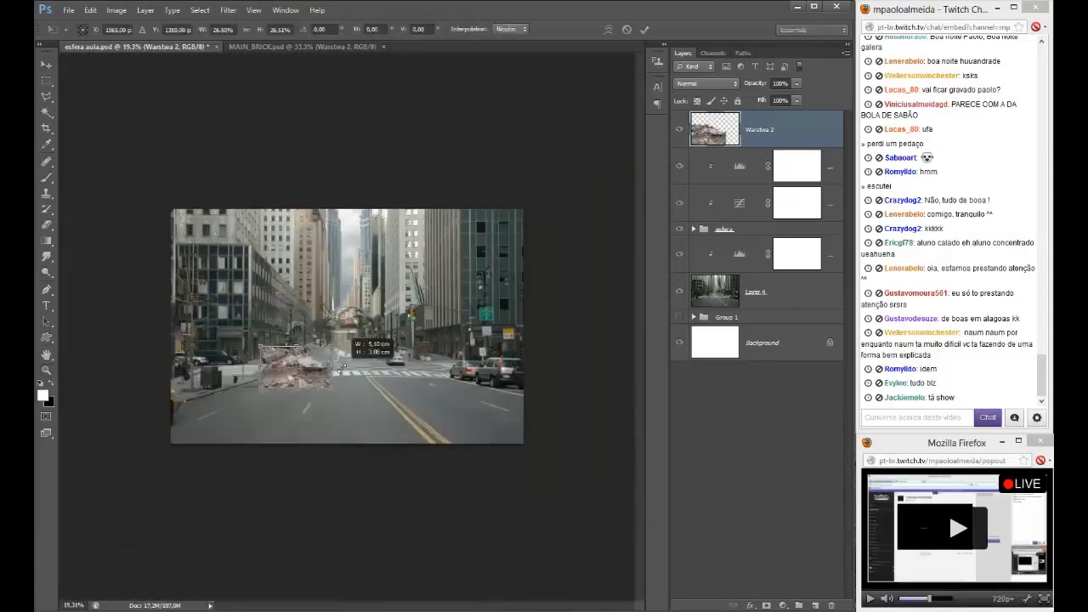
scroll(340, 365, "up", 4)
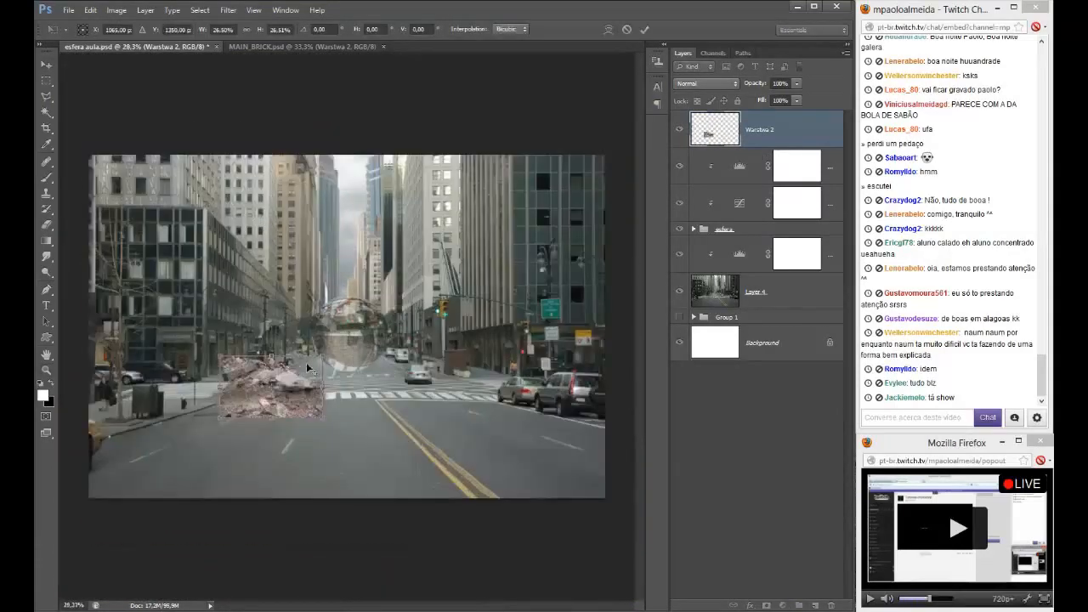
left_click_drag(330, 356, 342, 401)
key("Return")
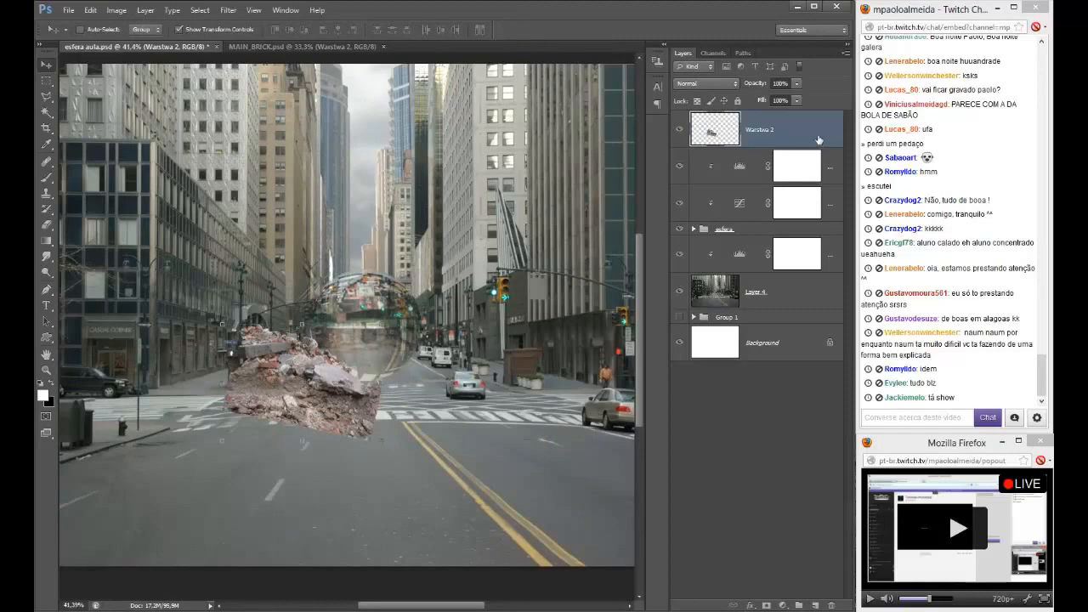
left_click_drag(386, 329, 330, 374)
key("Return")
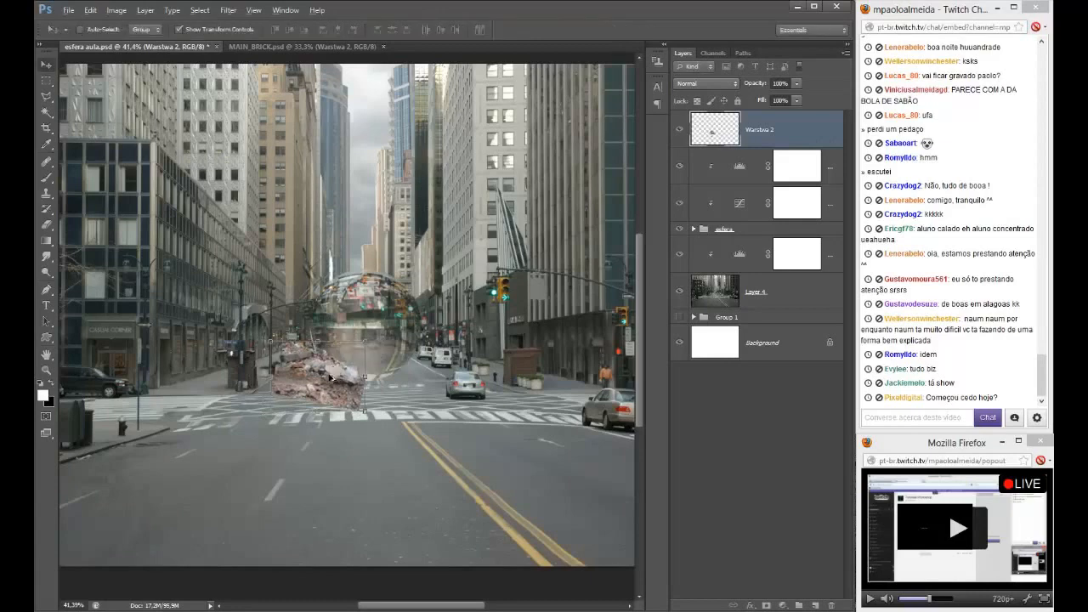
- Add a layer mask to the rubble layer, then scale the rubble down slightly and flatten it at the sphere's base
scroll(330, 374, "up", 2)
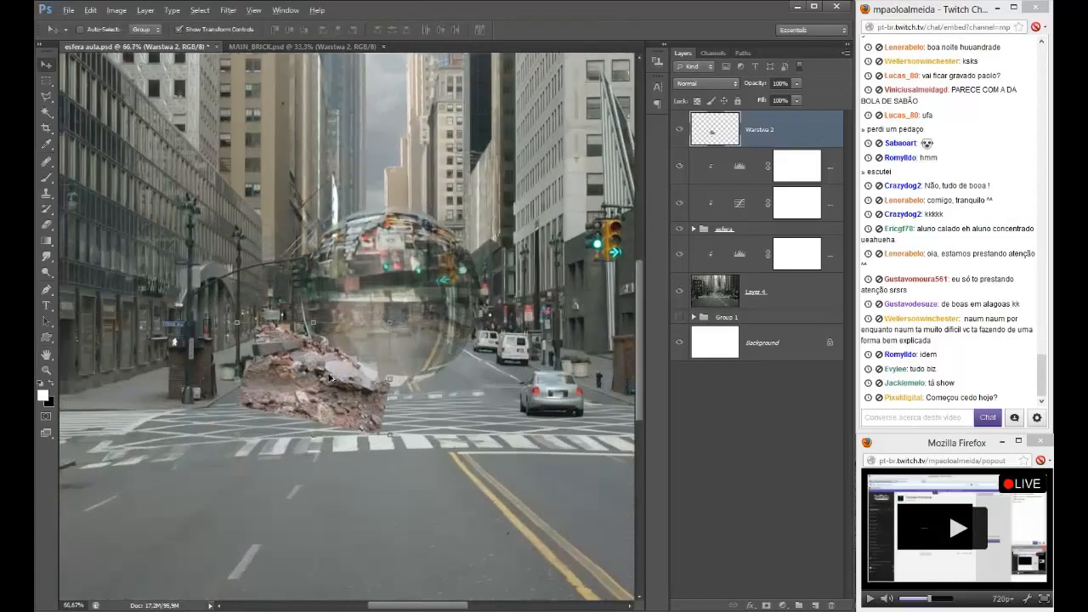
left_click(768, 606)
key("p")
scroll(250, 384, "up", 2)
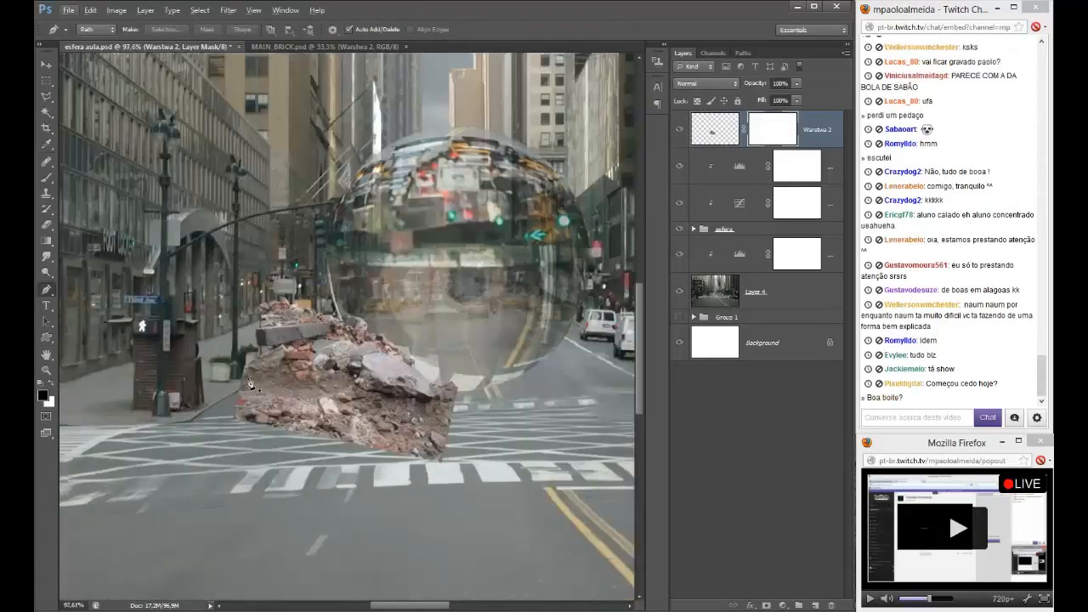
left_click(728, 140)
key("ctrl+t")
left_click_drag(233, 298, 267, 339)
left_click_drag(372, 410, 372, 389)
key("Return")
- Outline the rubble's lower dirt area with a Pen path, convert it to a selection and hide it on the layer mask
left_click(781, 129)
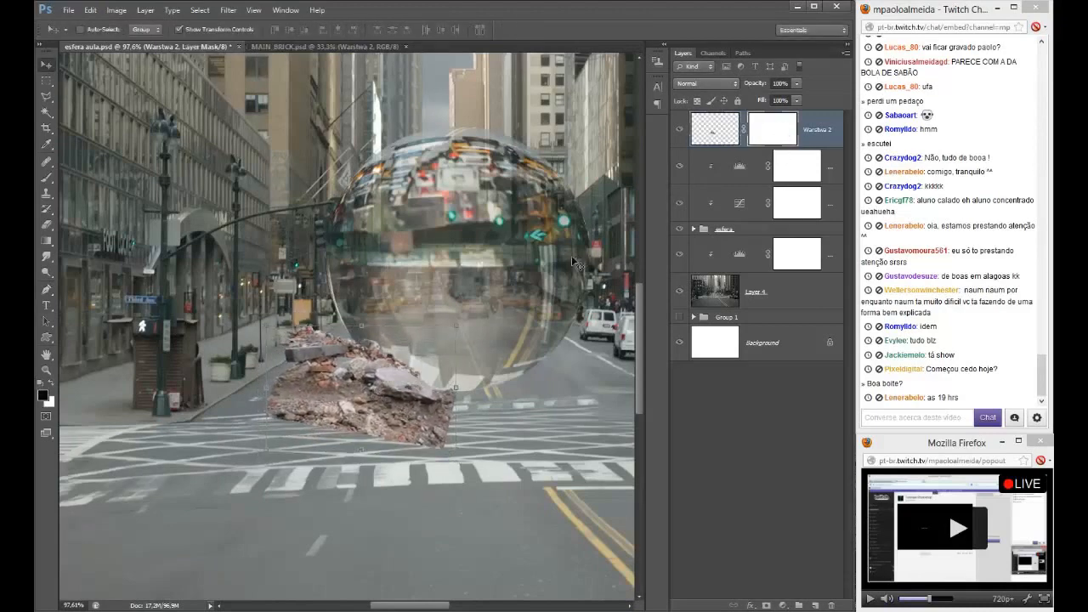
key("p")
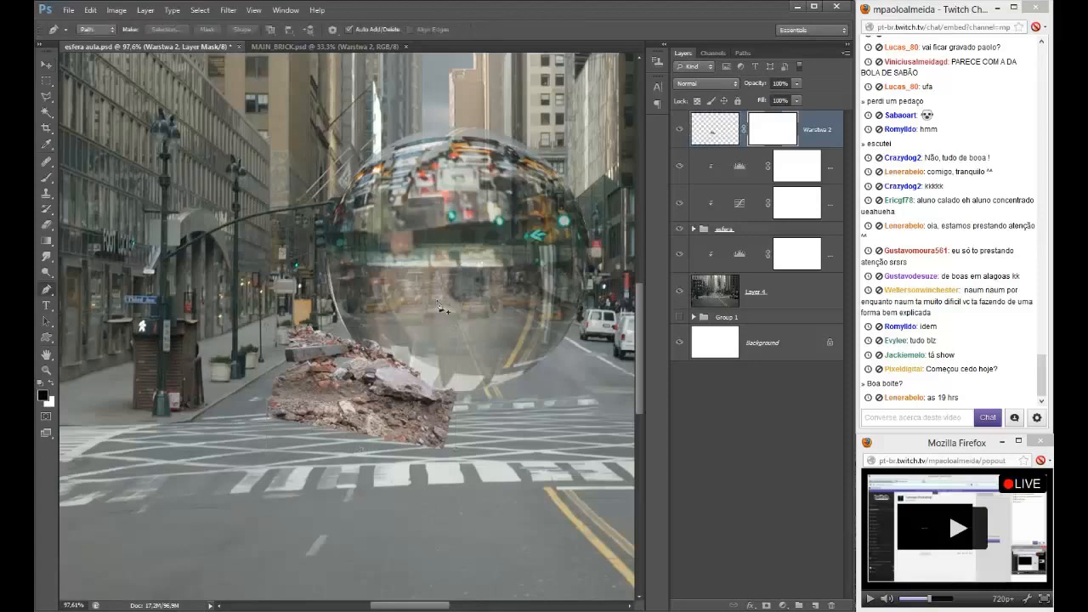
left_click(278, 387)
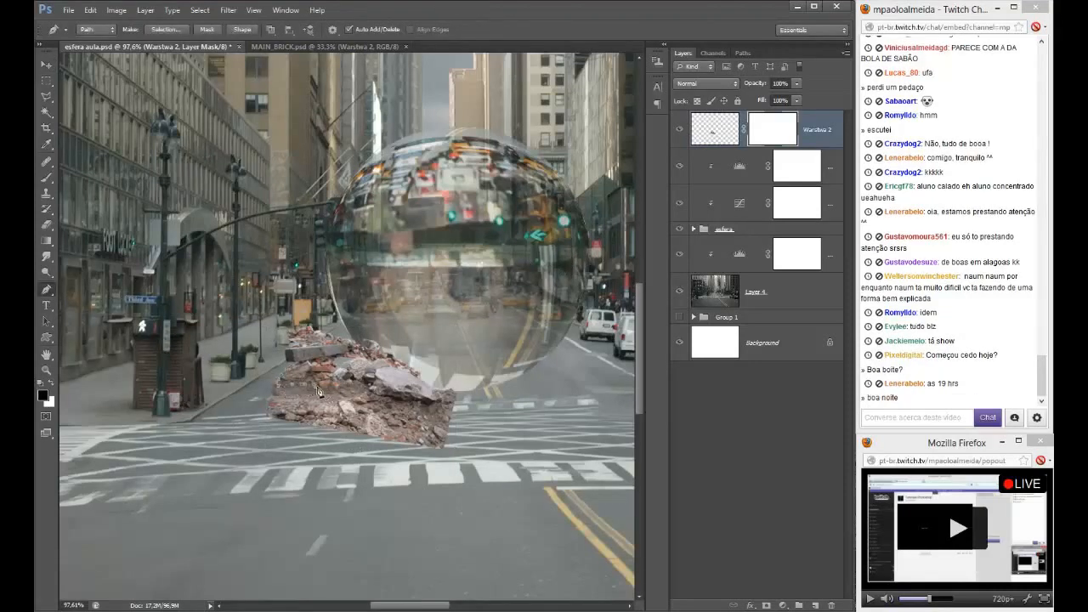
left_click(456, 374)
left_click(501, 385)
left_click(486, 519)
left_click(326, 481)
left_click(235, 434)
right_click(290, 371)
left_click(349, 171)
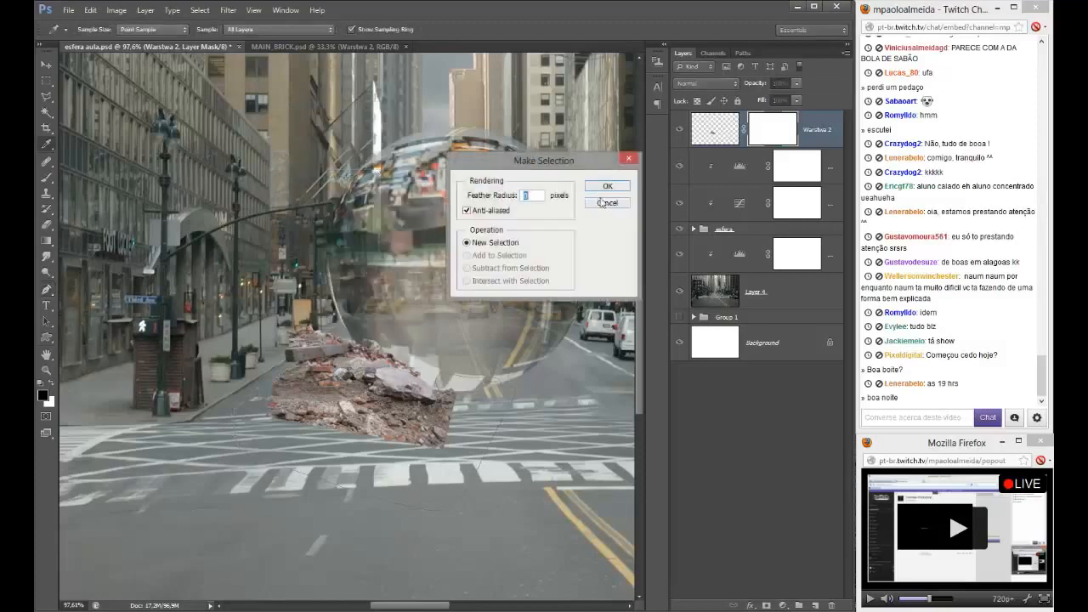
left_click(602, 189)
key("ctrl+d")
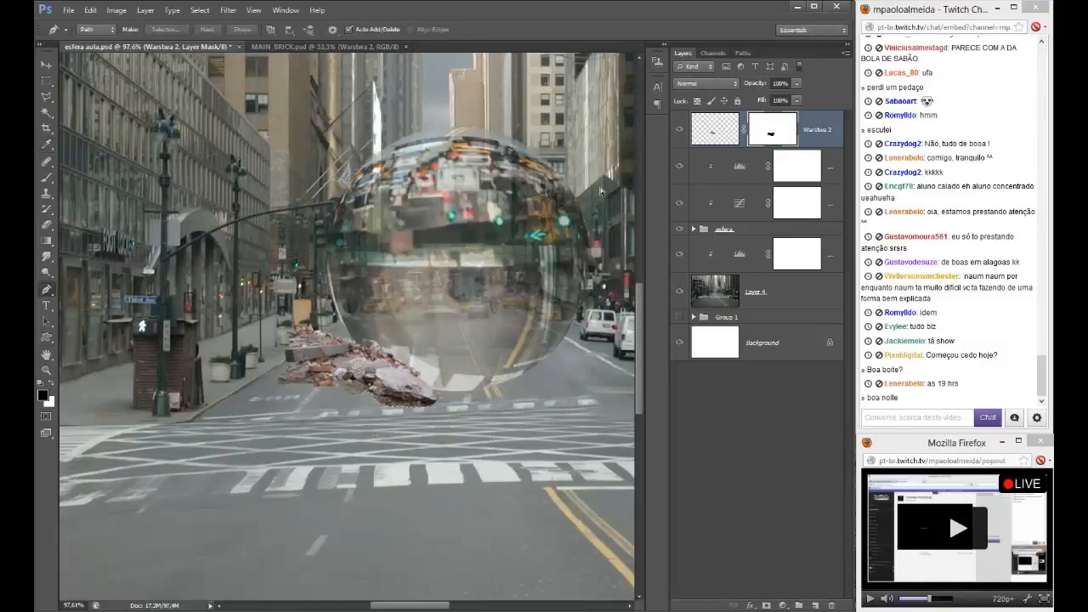
- Duplicate the rubble layer, flip the copy horizontally and place it against the sphere's lower-right base, meeting the original pile
key("ctrl+0")
left_click_drag(370, 297, 316, 414)
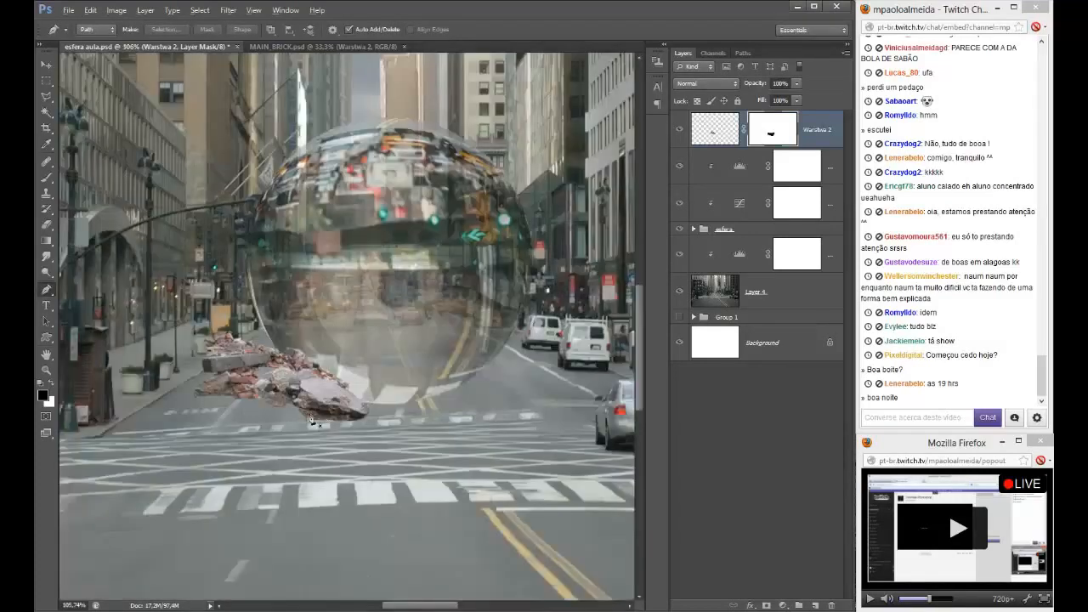
scroll(301, 410, "up", 5)
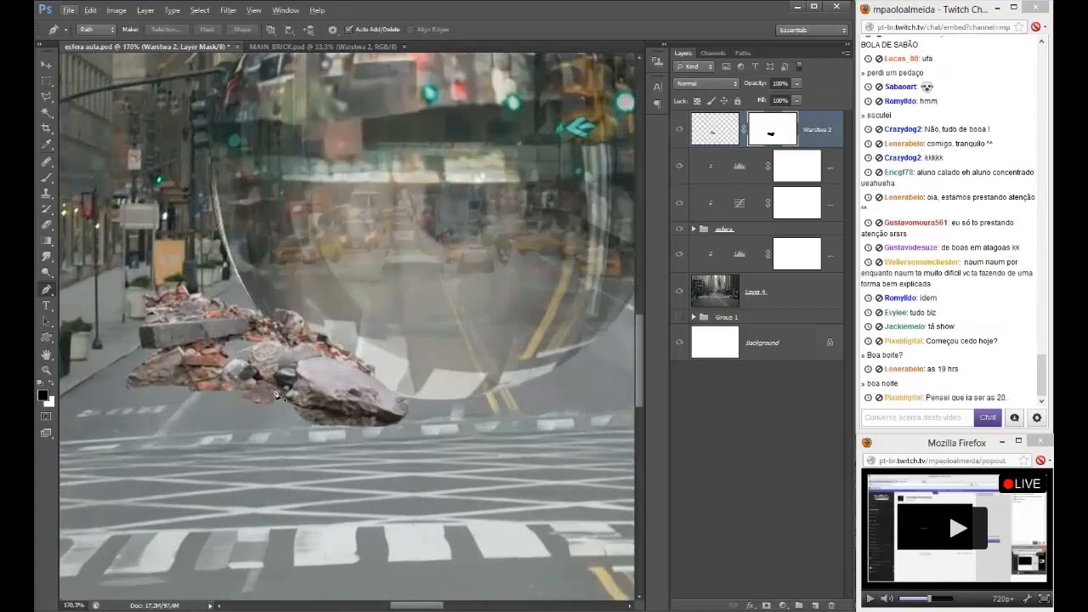
key("ctrl+j")
key("ctrl+t")
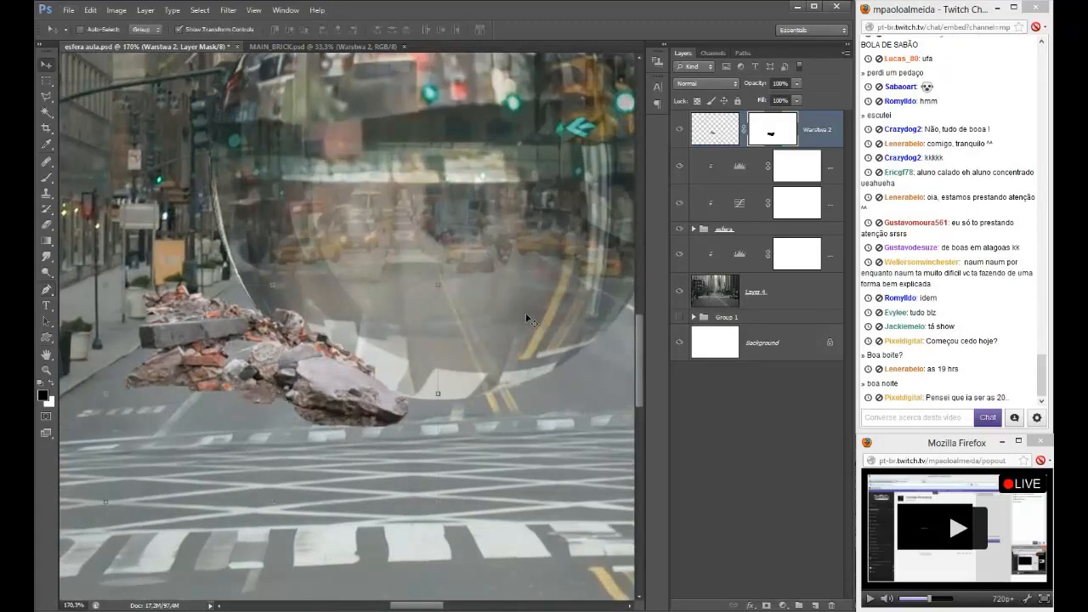
right_click(332, 380)
left_click(372, 559)
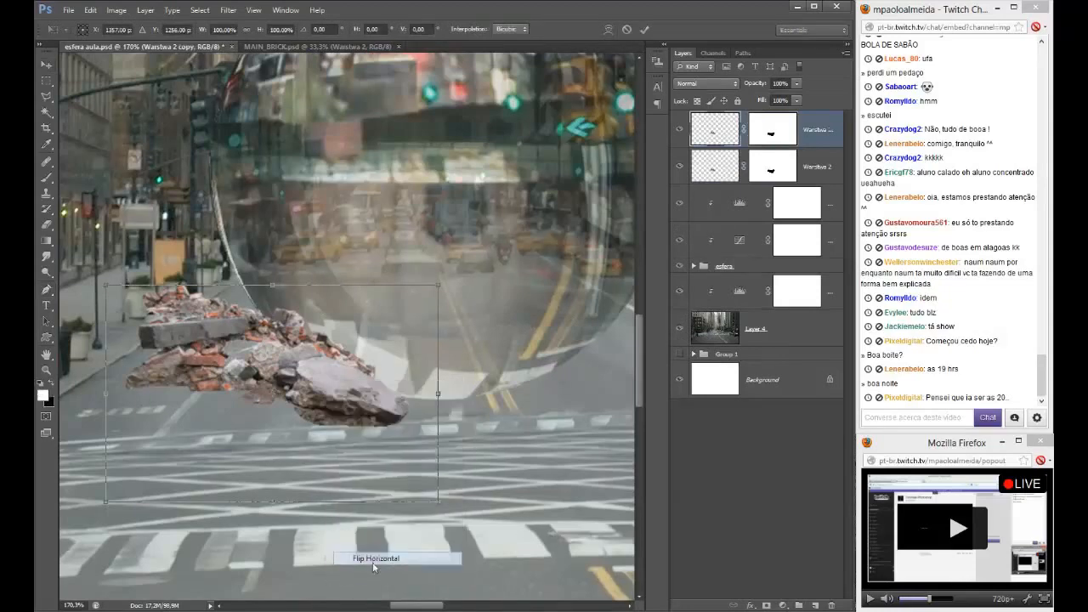
left_click_drag(362, 409, 637, 408)
left_click_drag(544, 429, 327, 472)
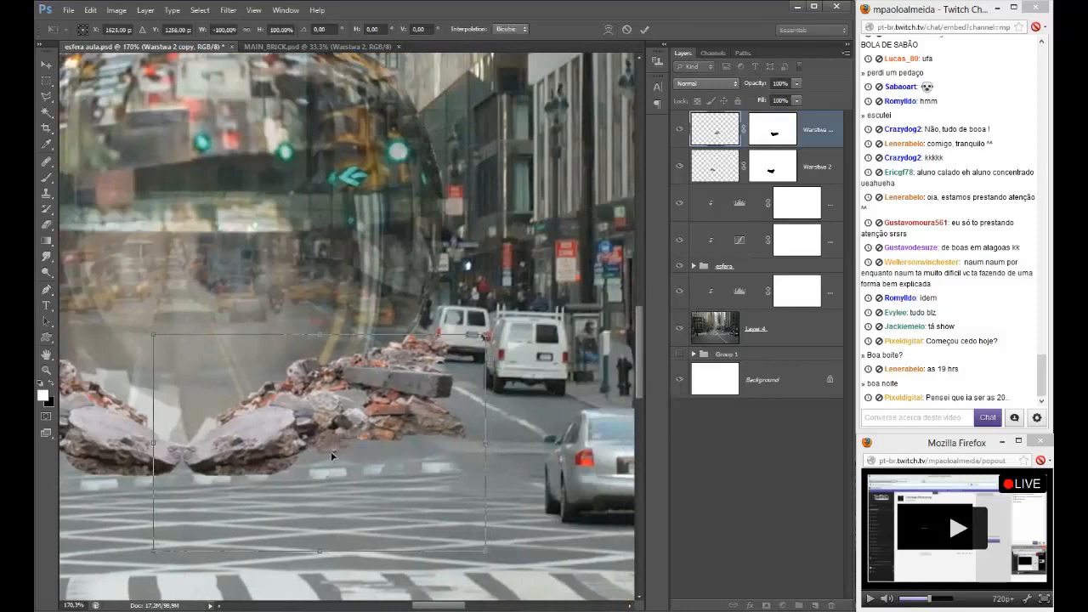
key("Return")
- Cover the large smooth slab on the flipped rubble copy with broken-brick texture using the Clone Stamp
key("s")
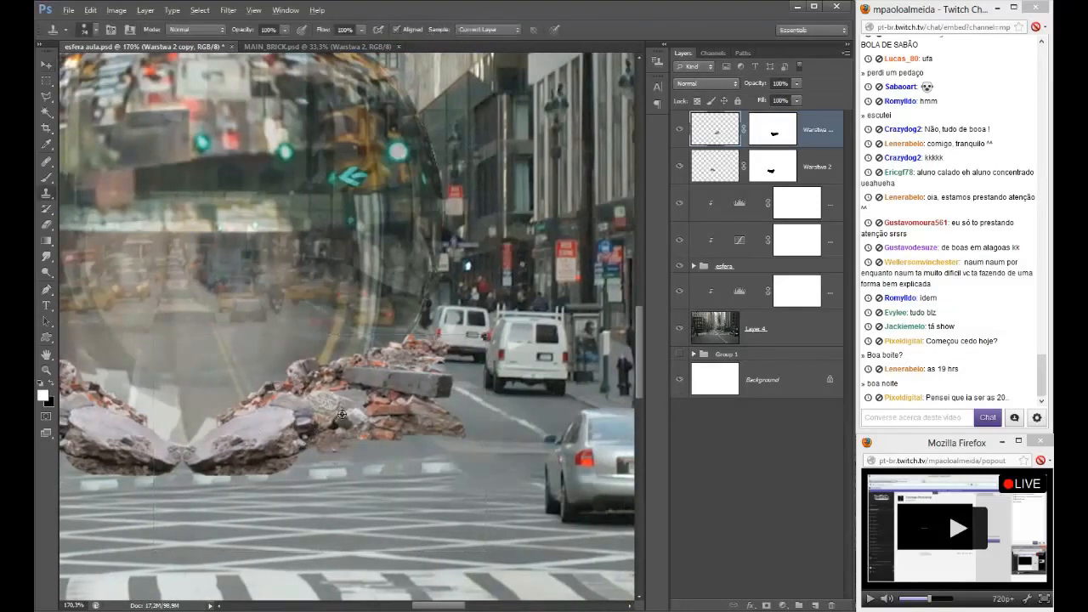
right_click(344, 413, "alt")
left_click(336, 410, "alt")
mouse_move(291, 411)
left_mouse_down()
mouse_move(260, 418)
mouse_move(253, 446)
mouse_move(205, 446)
mouse_move(257, 419)
mouse_move(262, 434)
mouse_move(274, 413)
mouse_move(255, 432)
left_mouse_up()
left_click(276, 441, "alt")
left_click(401, 408, "alt")
left_click(259, 453, "alt")
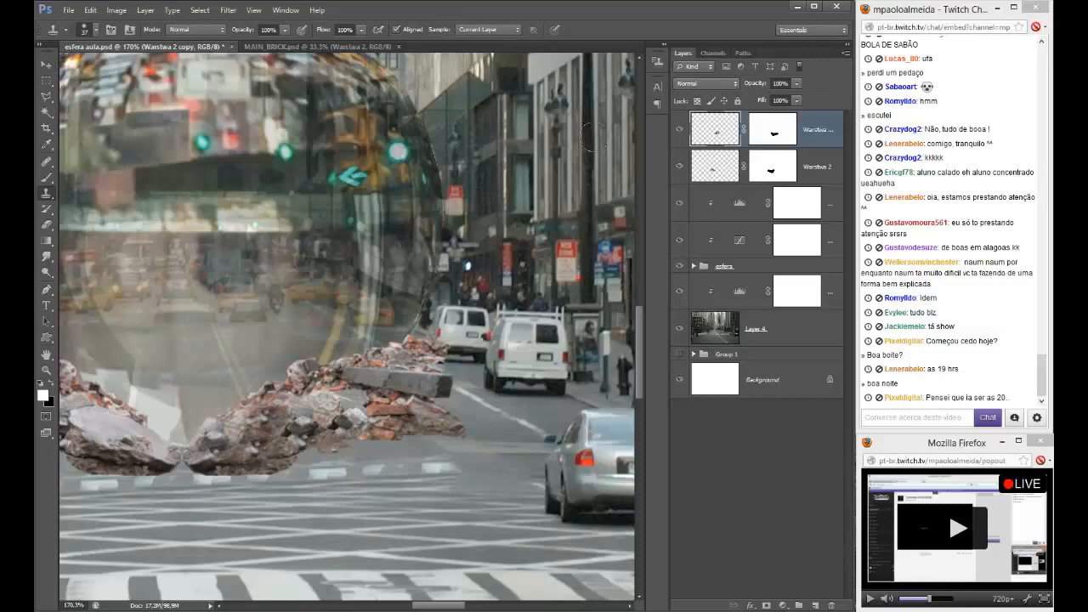
- Show the Clone Source settings and clone part of the long grey block onto the middle of the flipped rubble
left_click(130, 30)
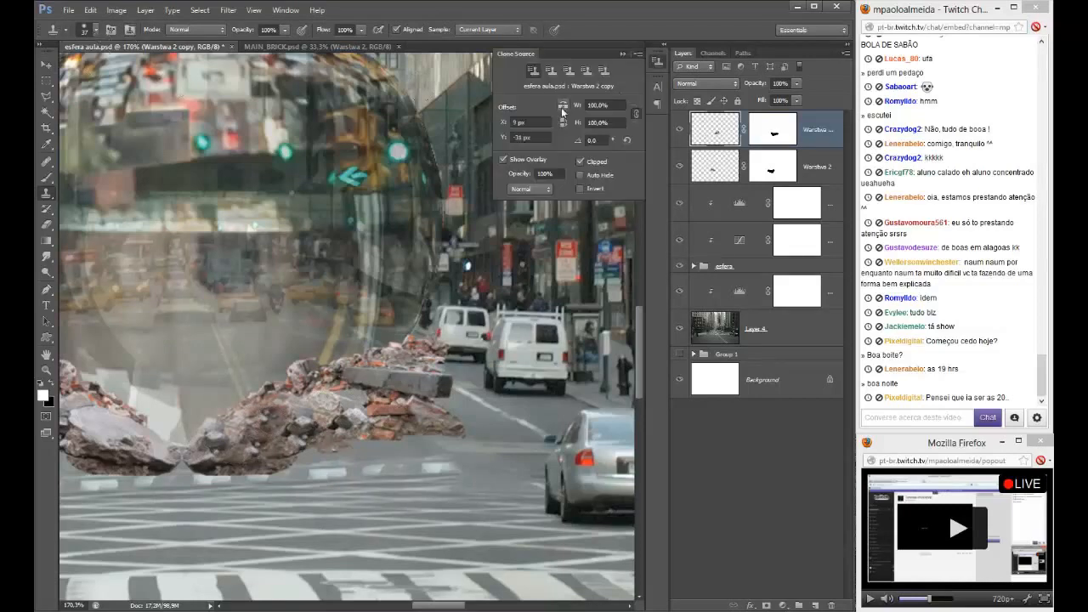
left_click(385, 387, "alt")
left_click(273, 418)
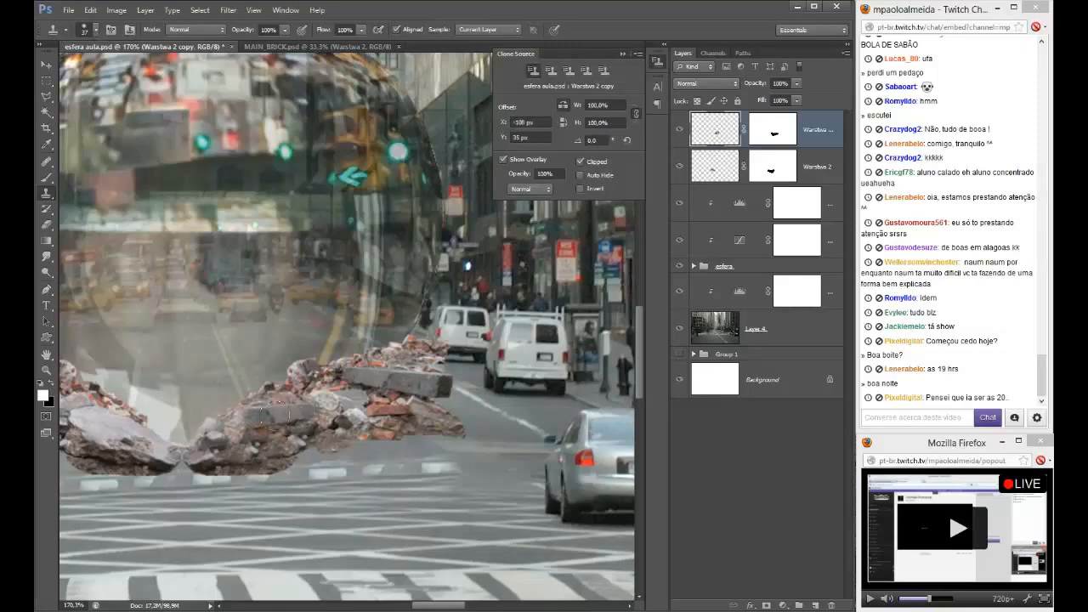
- Paint black on the flipped rubble's layer mask to hide the outer edge of its right end
scroll(343, 449, "down", 2)
scroll(343, 449, "down", 1)
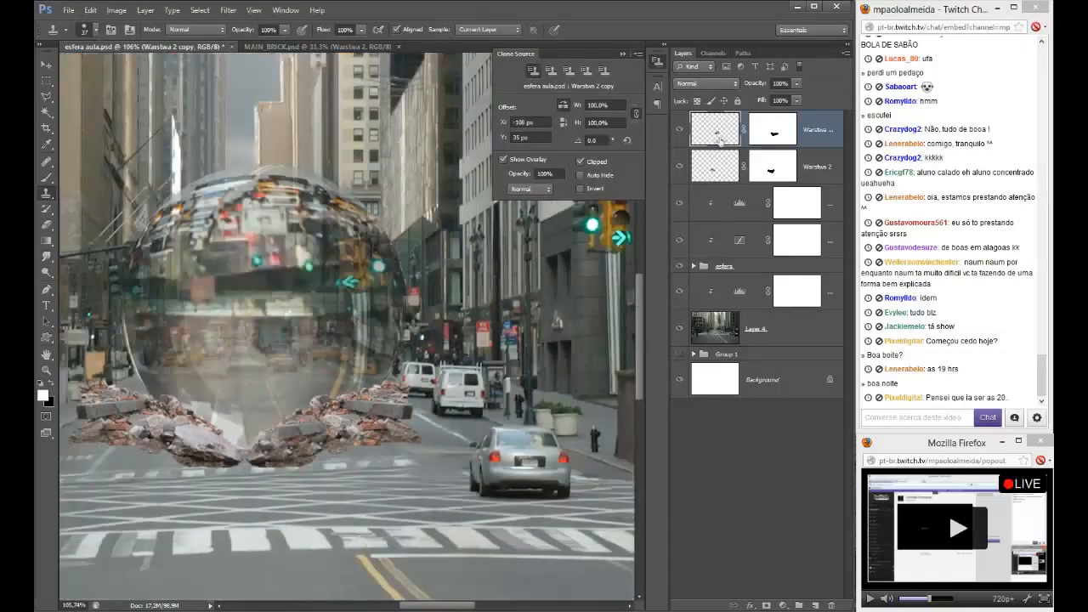
left_click(768, 138)
key("b")
mouse_move(402, 412)
left_mouse_down()
mouse_move(349, 421)
mouse_move(303, 575)
mouse_move(319, 534)
left_mouse_up()
left_click_drag(413, 444, 415, 483)
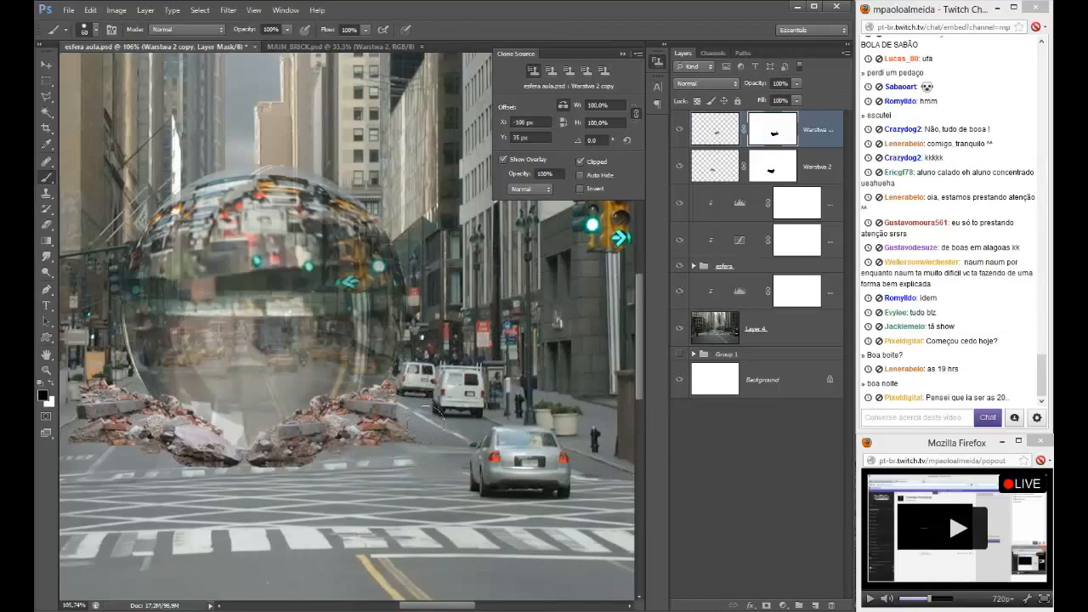
scroll(415, 458, "down", 3)
scroll(277, 472, "up", 3)
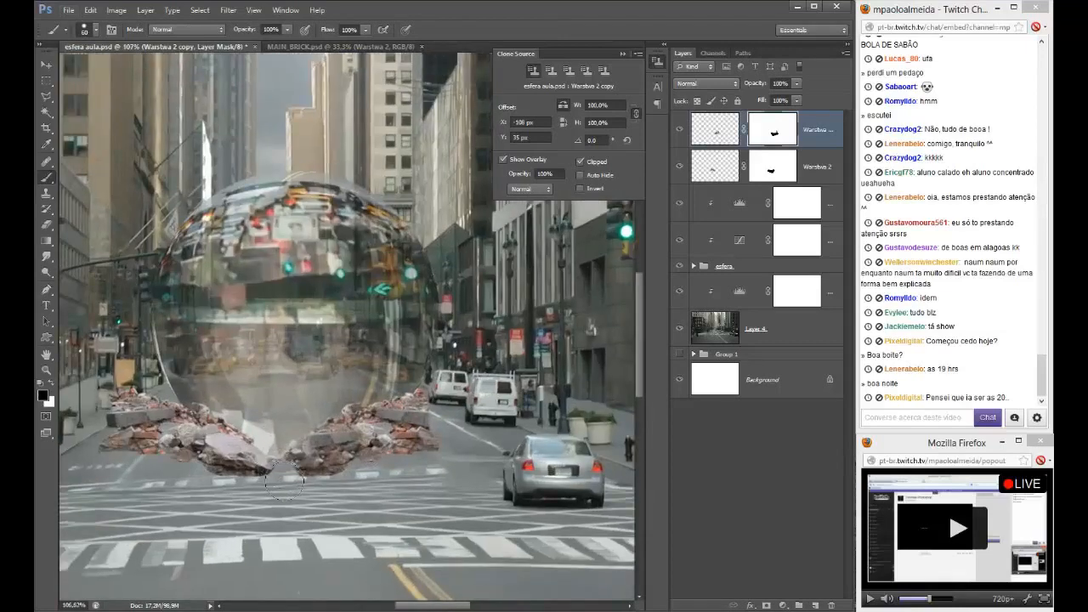
- Paint white on the flipped rubble's mask to reveal debris where the two piles meet, and trim its lower edge with black
key("x")
left_click_drag(299, 483, 284, 464)
key("x")
left_click_drag(301, 502, 321, 504)
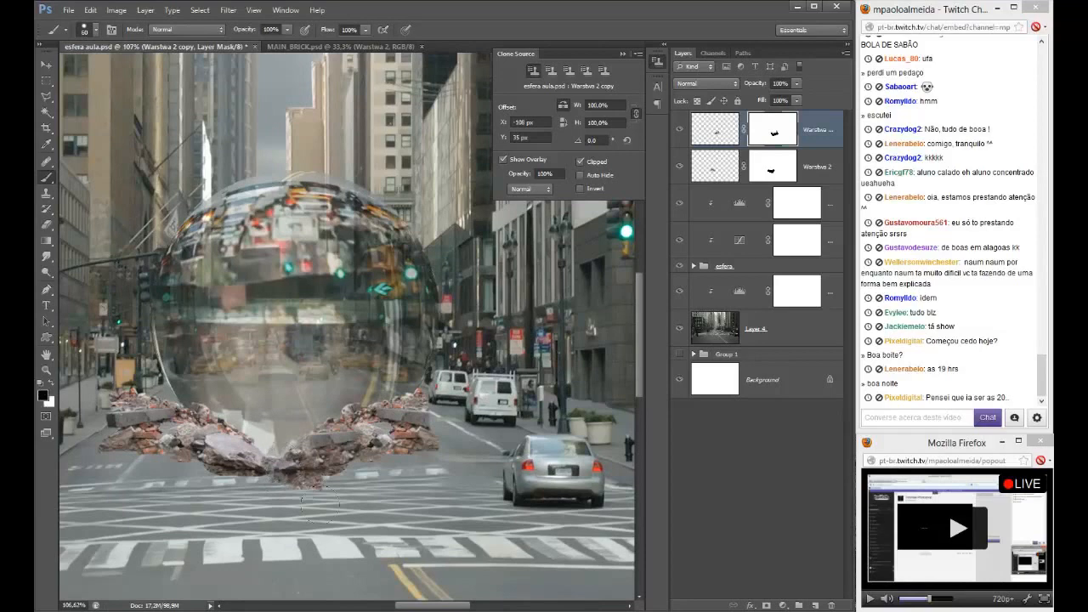
scroll(331, 501, "down", 2)
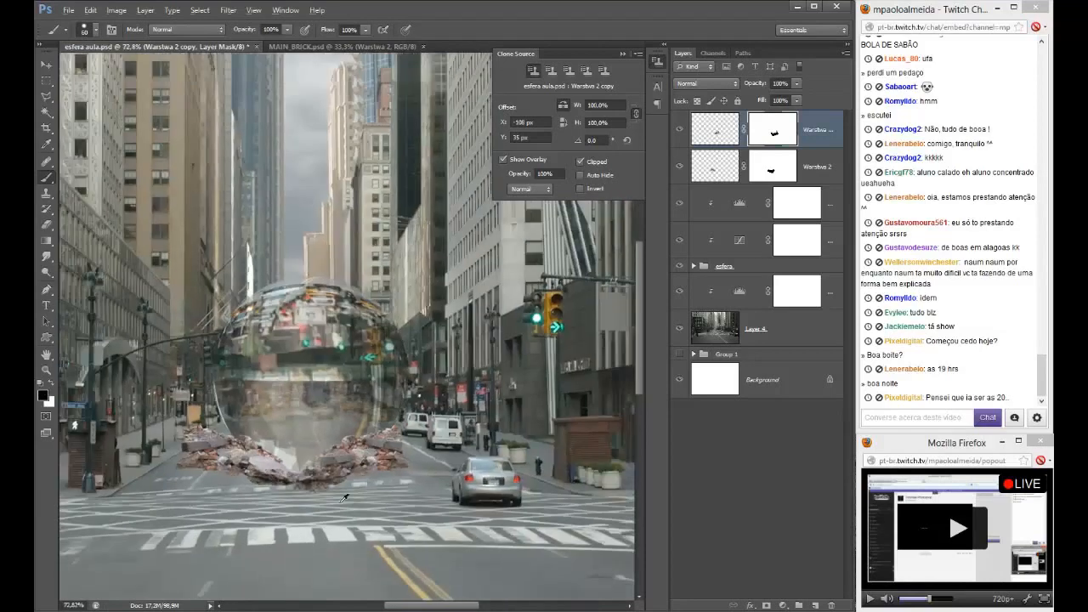
scroll(345, 497, "up", 2)
key("x")
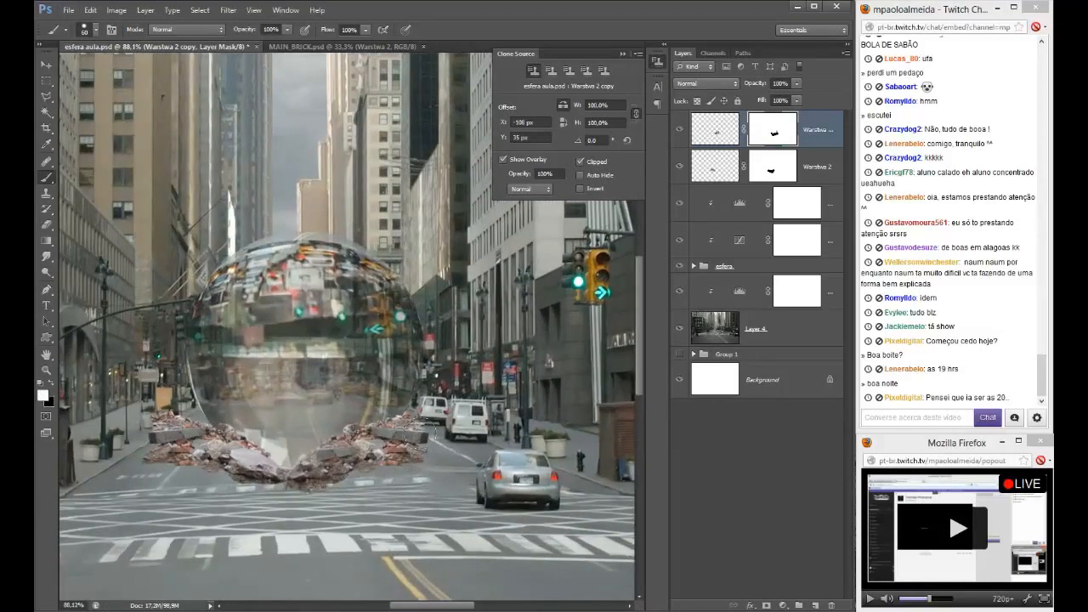
- Select both rubble layers and move them slightly right to centre them under the sphere
scroll(434, 476, "down", 2)
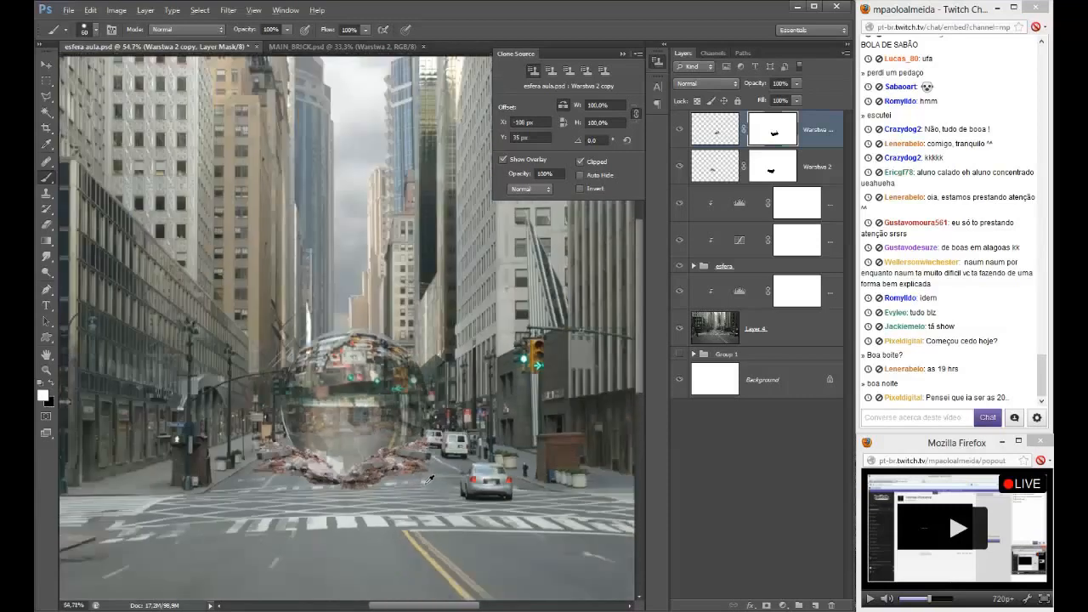
left_click(816, 170, "shift")
key("v")
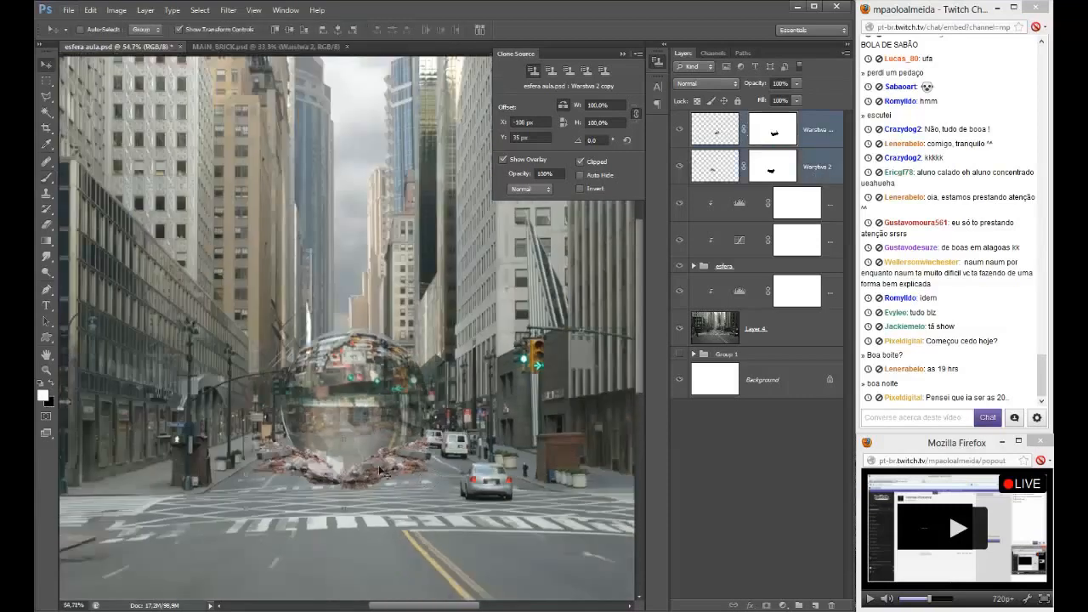
left_click_drag(382, 472, 392, 472)
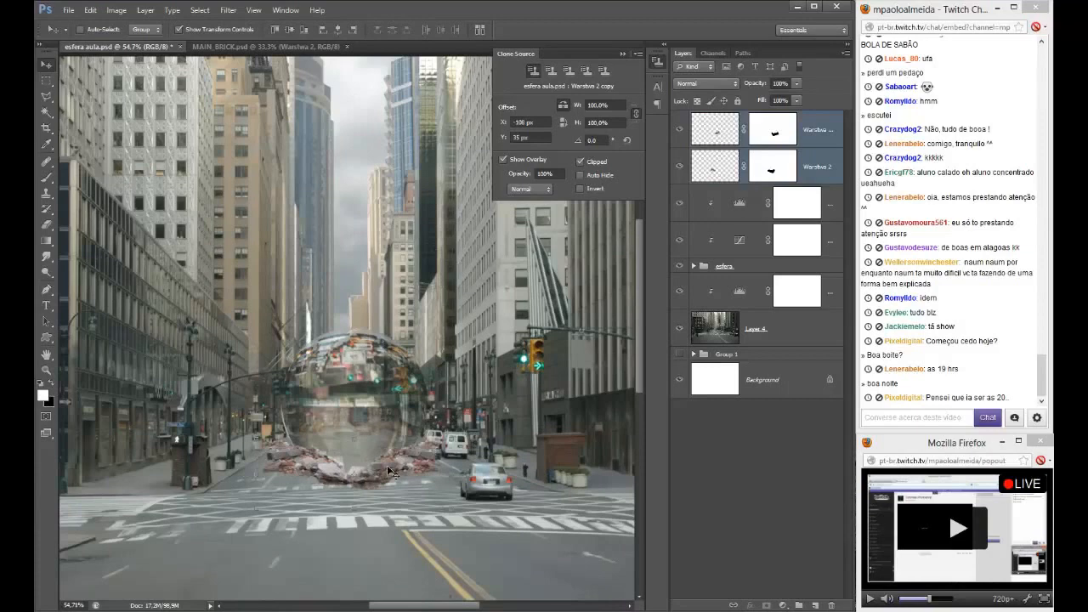
- Group the two rubble layers and name the group cratera
scroll(386, 465, "up", 3)
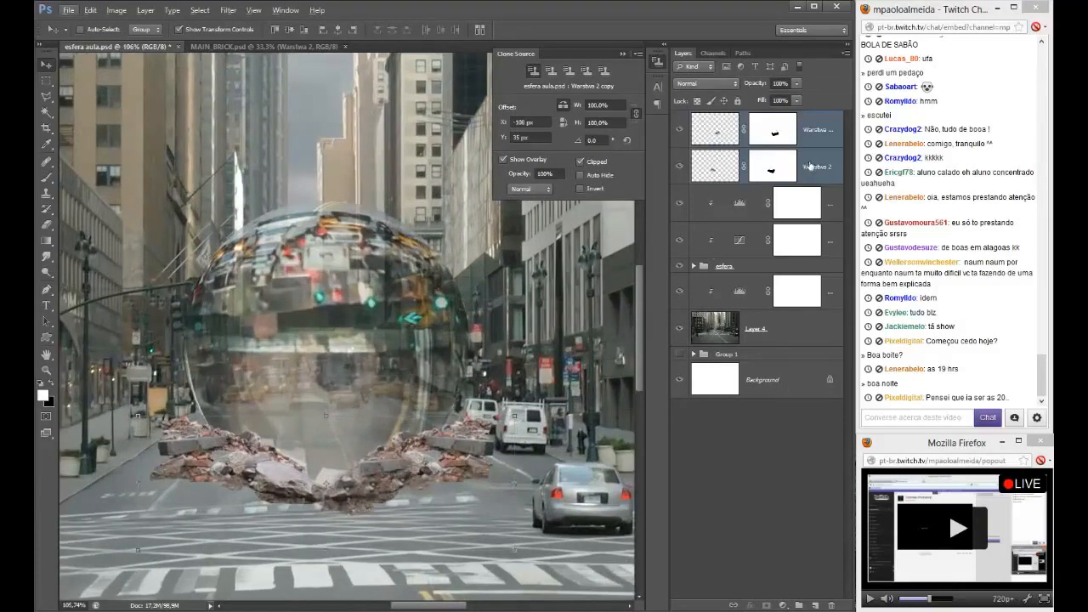
key("ctrl+g")
double_click(726, 119)
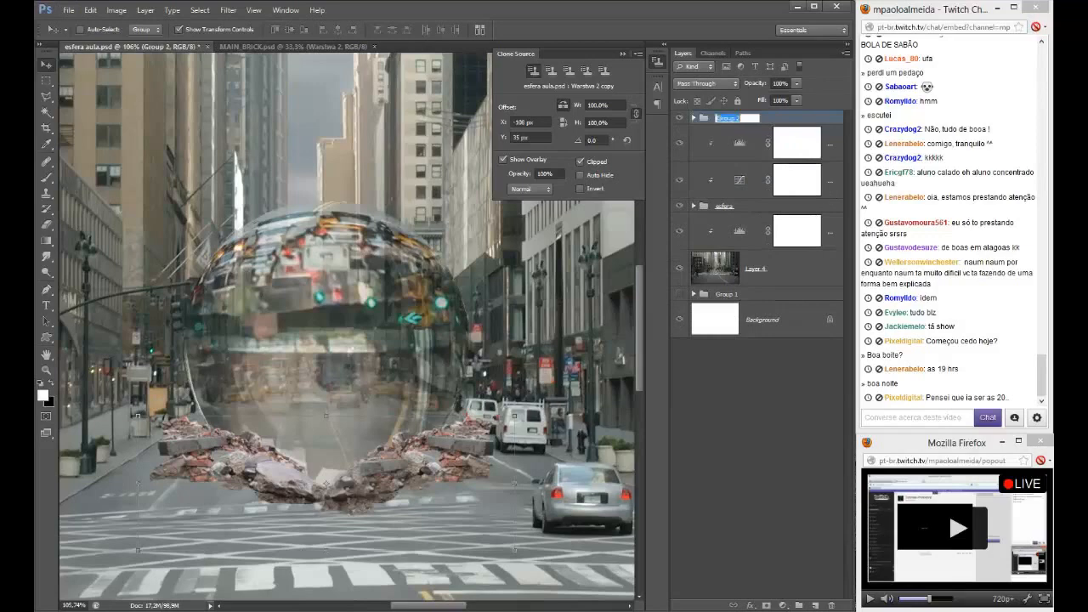
type("cratera")
key("Return")
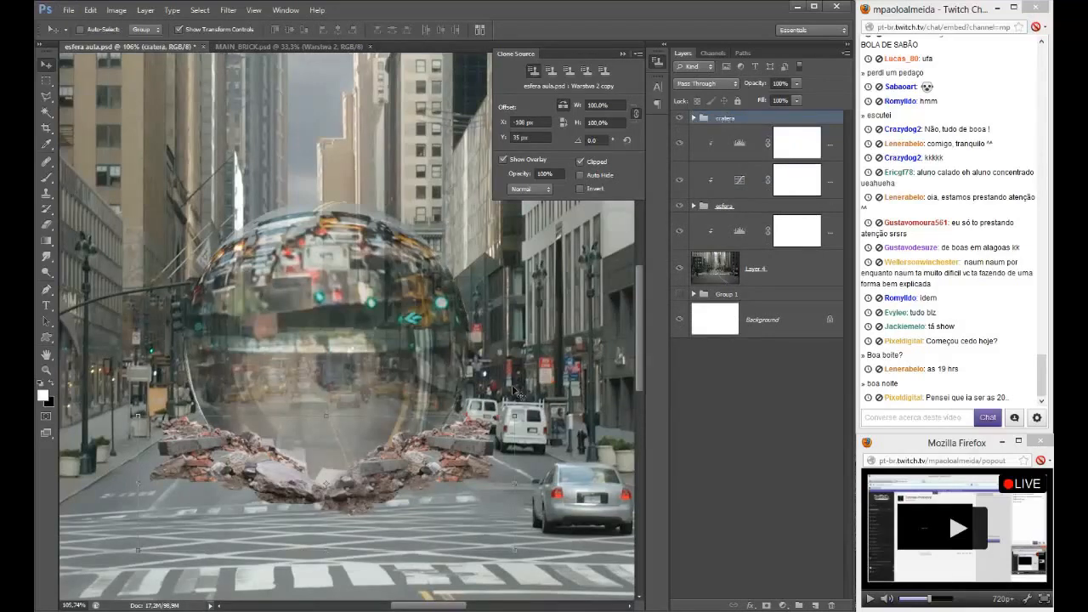
- Scale the cratera group up slightly in width around the sphere's base
left_click_drag(514, 417, 531, 405)
left_click_drag(486, 452, 474, 459)
key("Return")
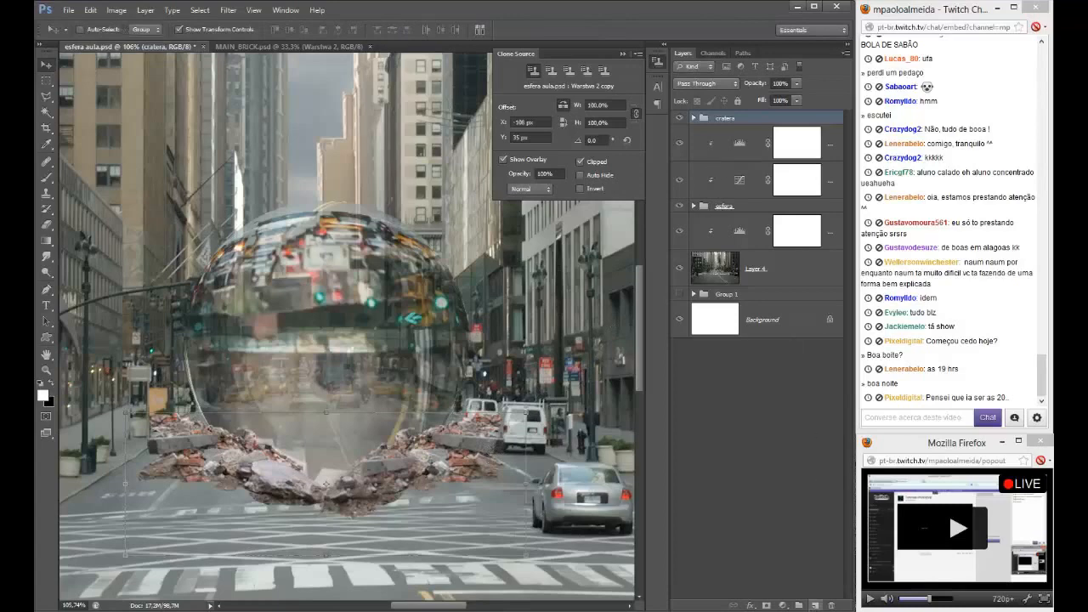
- Add a Color Balance adjustment clipped to the cratera group and shift its tones toward cyan and blue
left_click(782, 605)
left_click(812, 469)
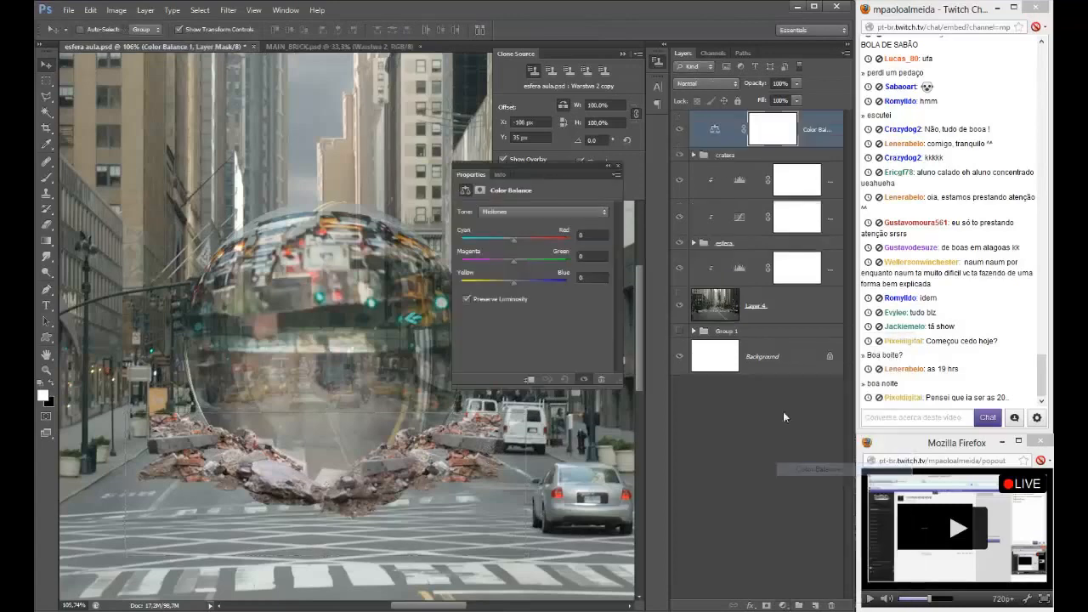
left_click(740, 145, "alt")
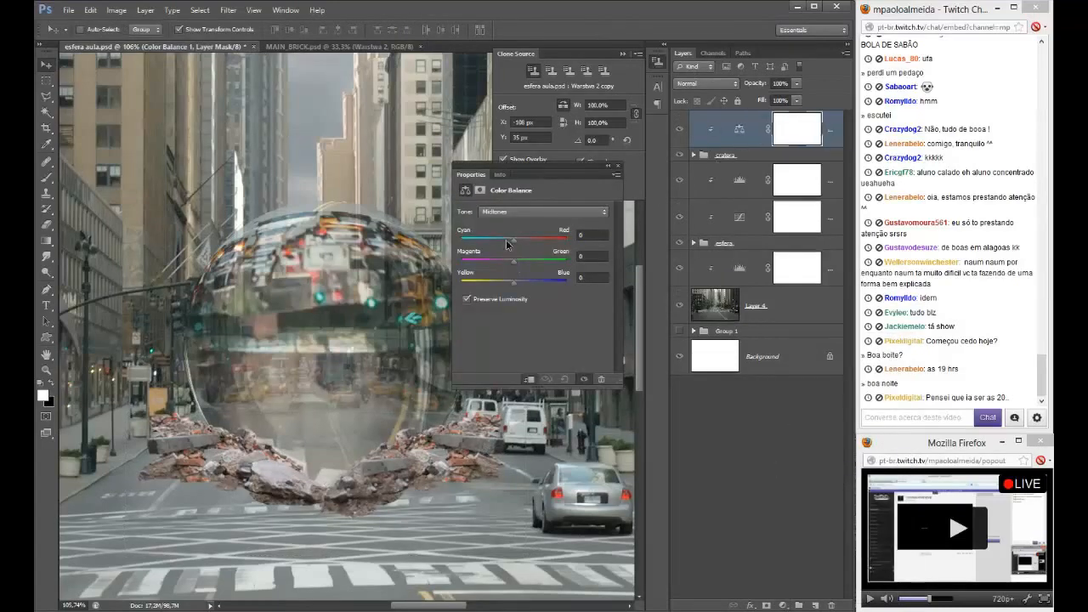
left_click_drag(507, 245, 497, 245)
mouse_move(516, 289)
left_mouse_down()
mouse_move(531, 289)
mouse_move(520, 287)
left_mouse_up()
- Set the Color Balance highlights to +6 red and +14 blue, and shift another tonal range slightly toward cyan
left_click(518, 214)
left_click(501, 244)
left_click_drag(516, 242, 514, 243)
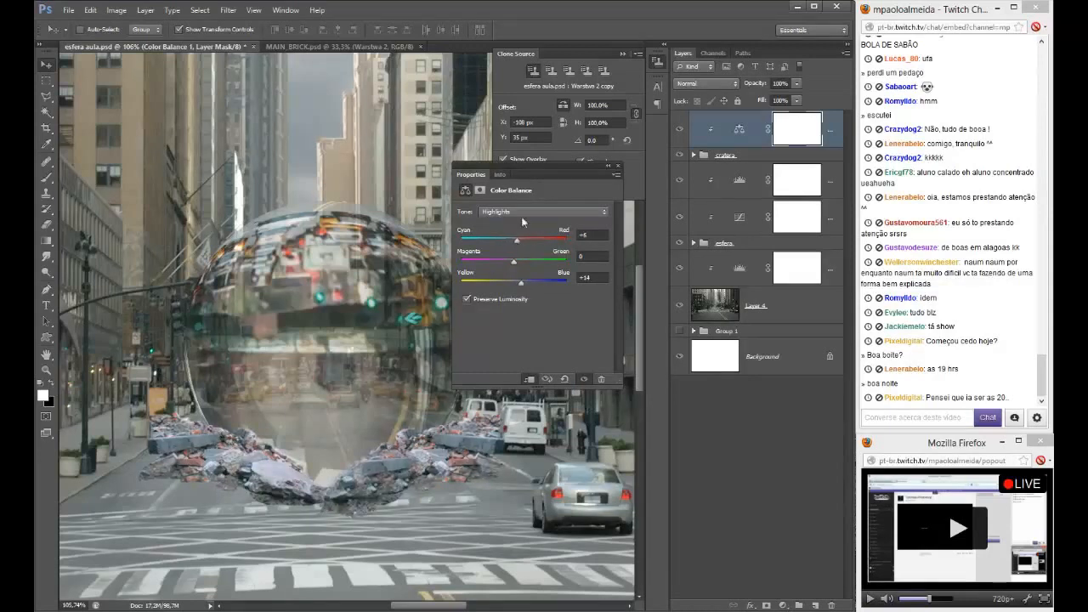
left_click(521, 212)
left_click(522, 221)
left_click_drag(512, 242, 507, 244)
left_click(618, 166)
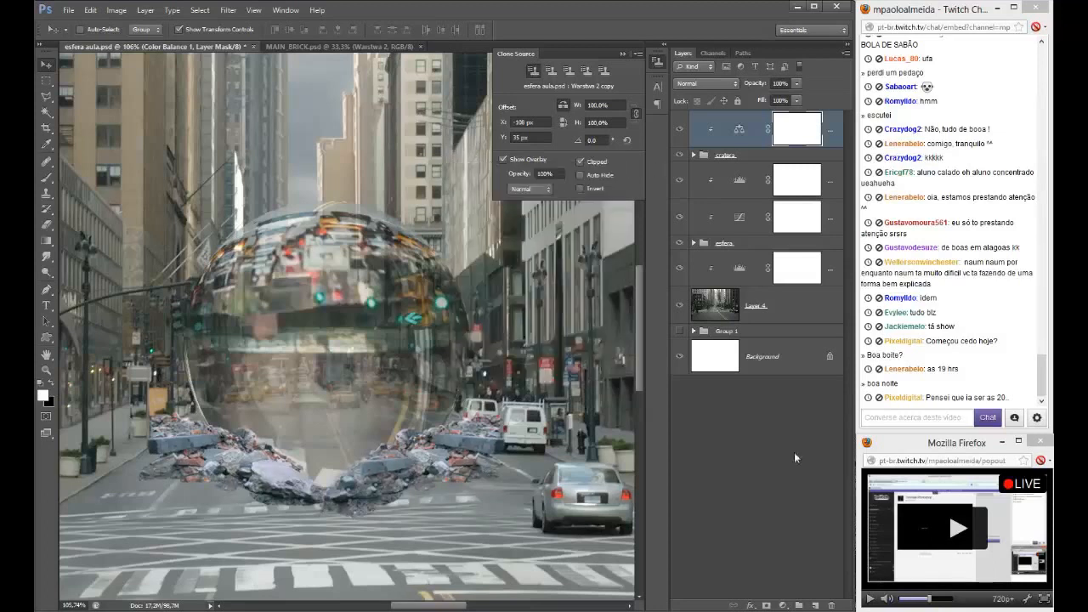
left_click(814, 605)
key("ctrl+z")
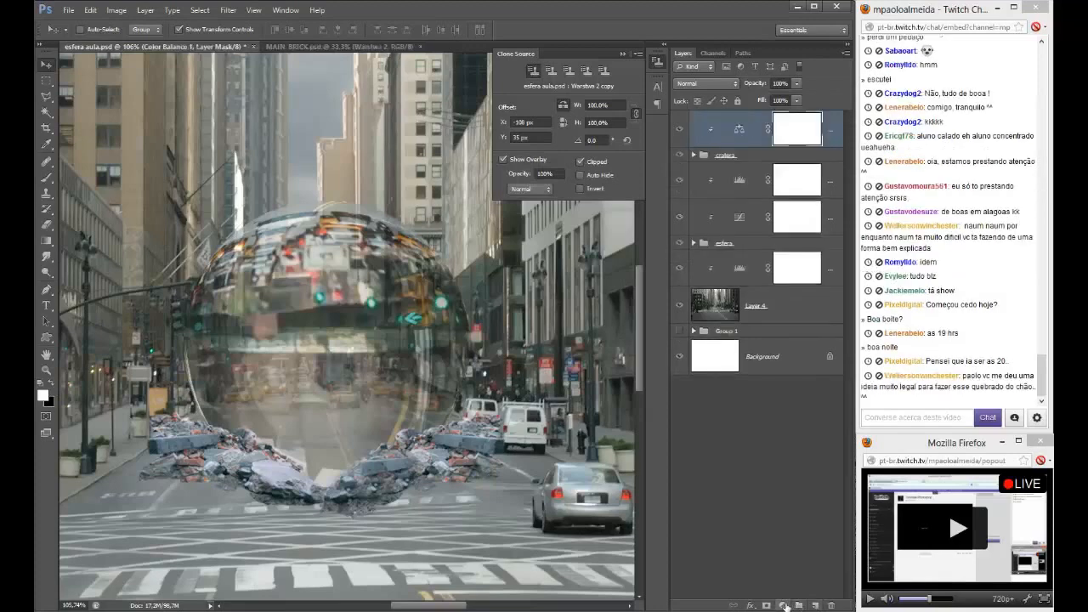
left_click(782, 605)
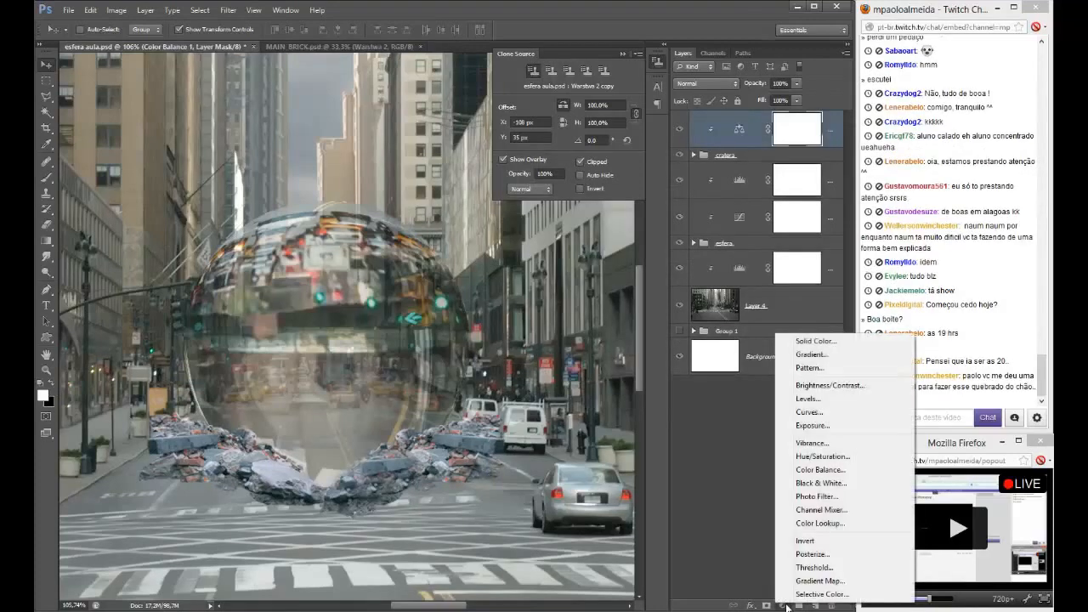
left_click(805, 343)
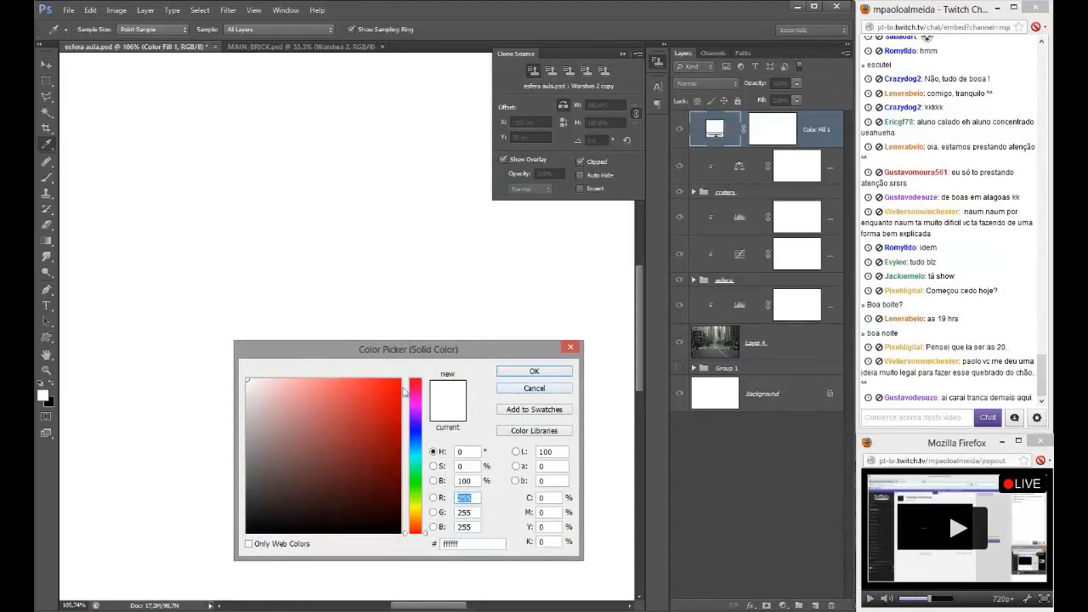
left_click(624, 51)
left_click(532, 390)
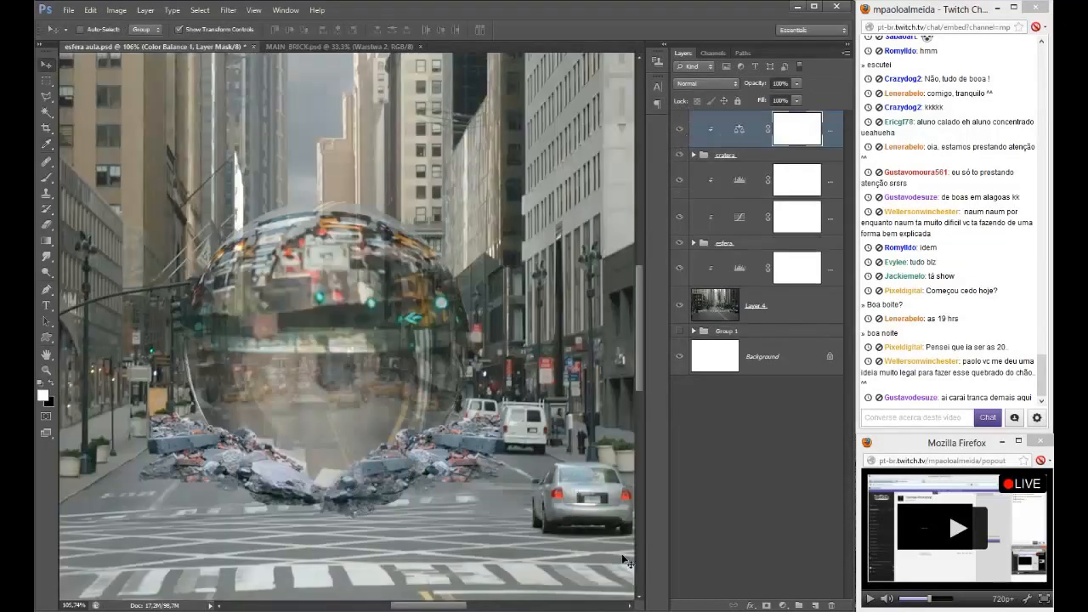
key("i")
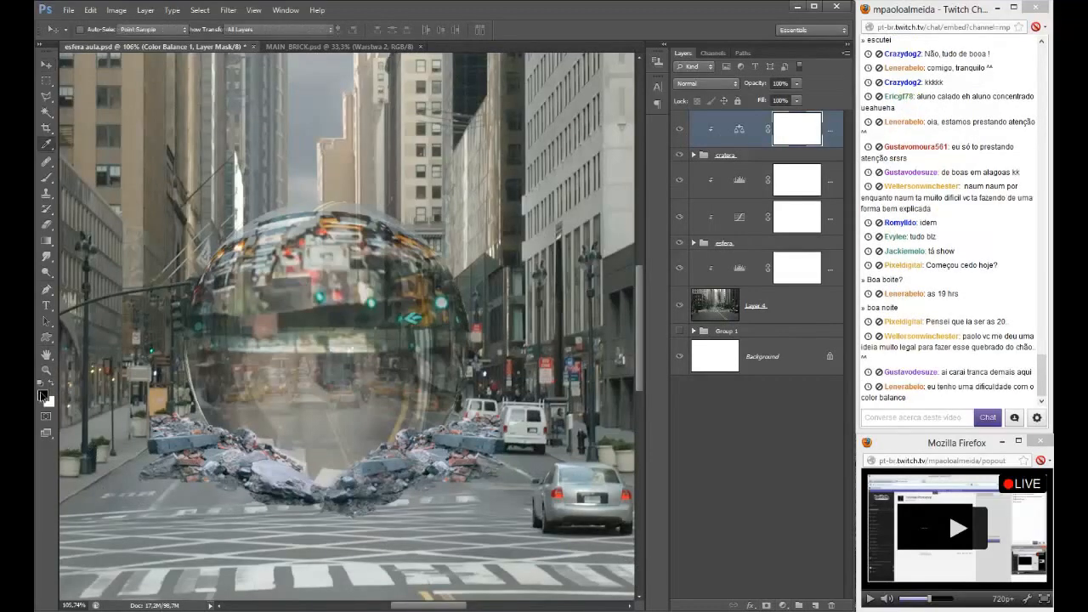
left_click(42, 394)
left_click(247, 379)
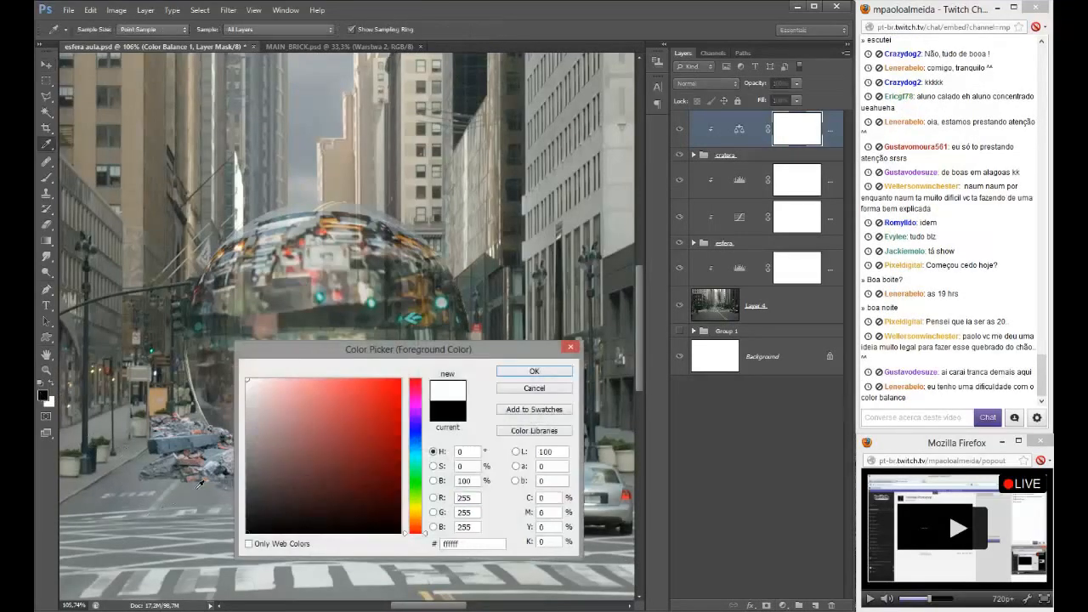
left_click(523, 390)
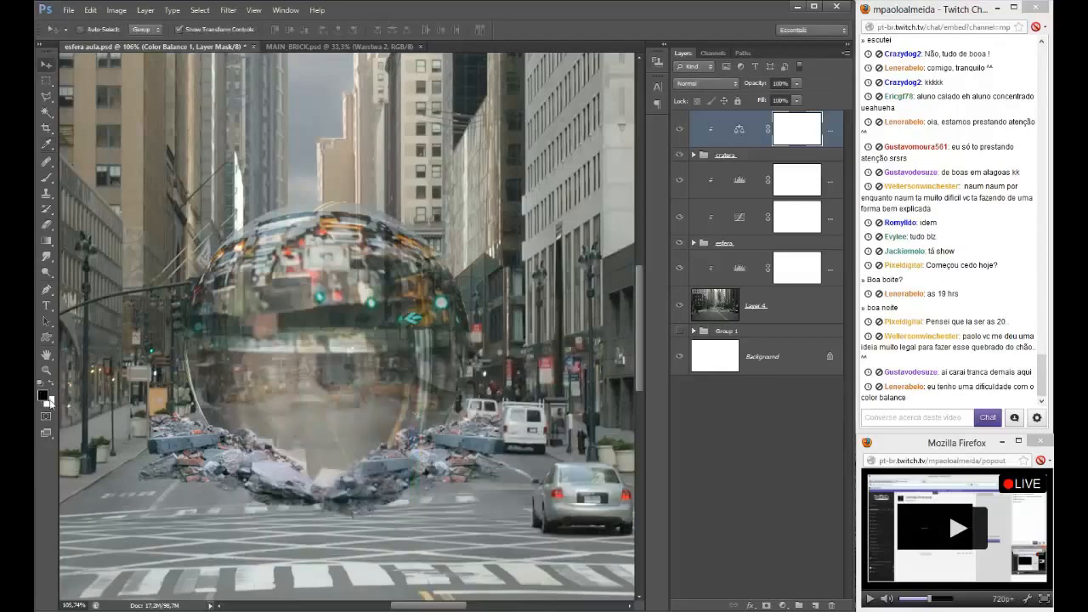
- Set the foreground colour to the mid grey #8d8d8d
left_click(44, 396)
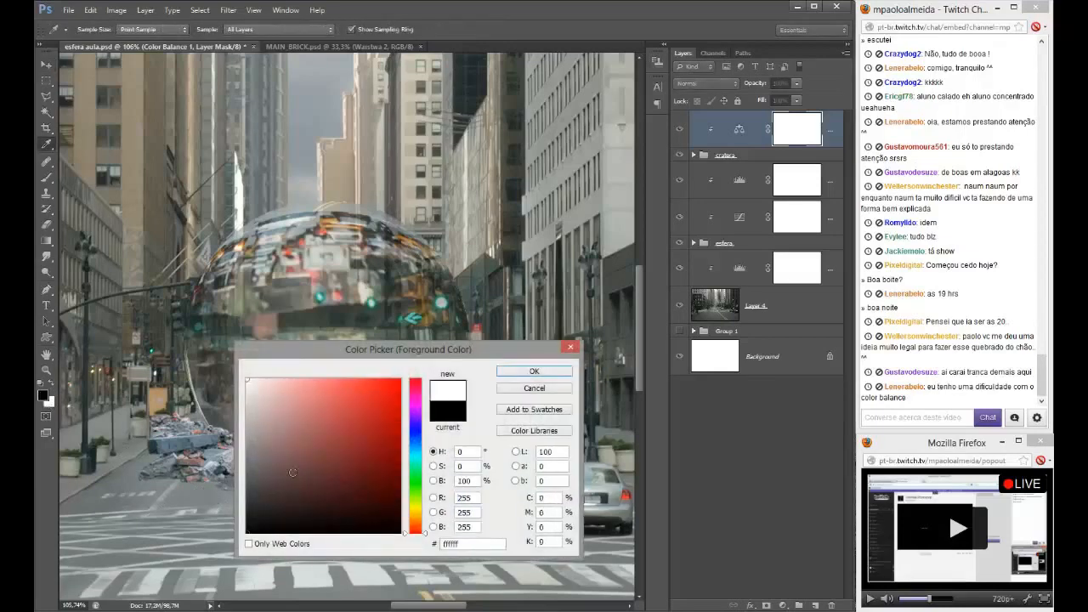
left_click_drag(293, 473, 245, 445)
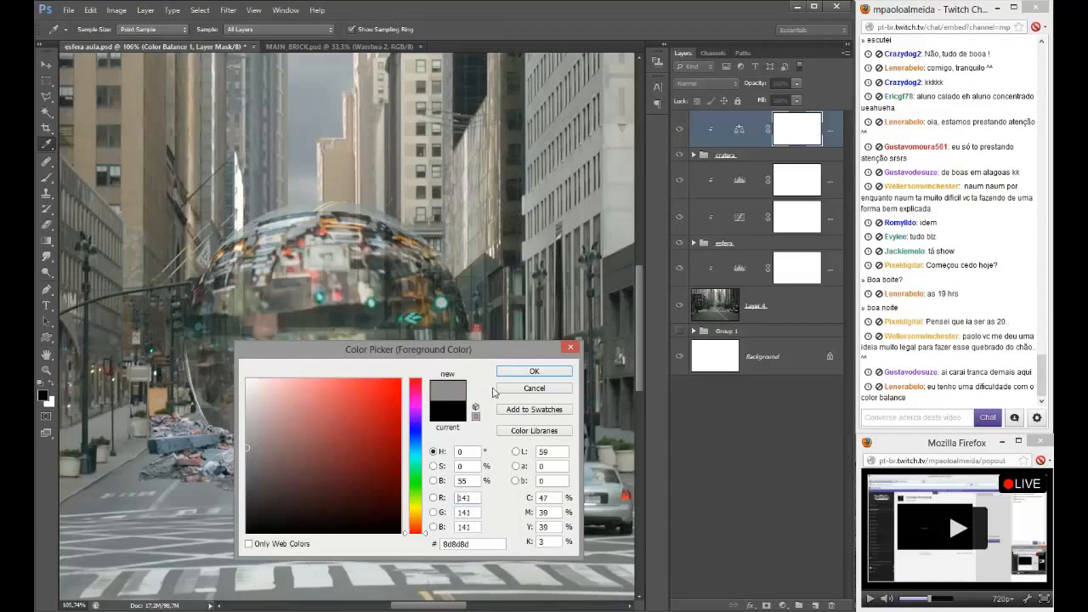
left_click(533, 372)
- Add a Solid Color fill layer in grey #898989 above the Color Balance layer and clip it to the cratera group
left_click(782, 606)
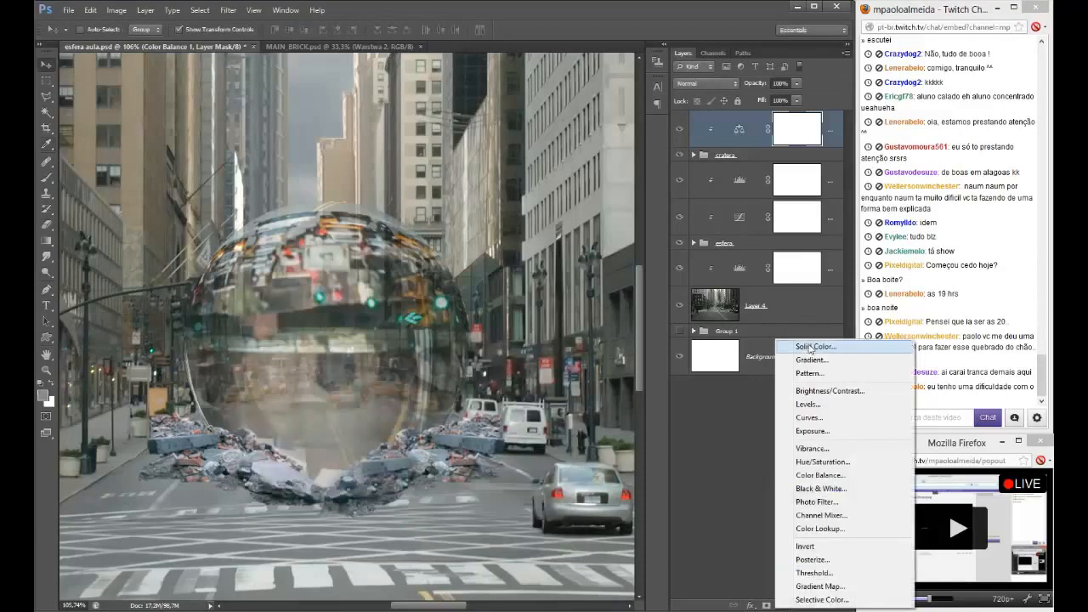
left_click(809, 349)
left_click_drag(308, 456, 252, 437)
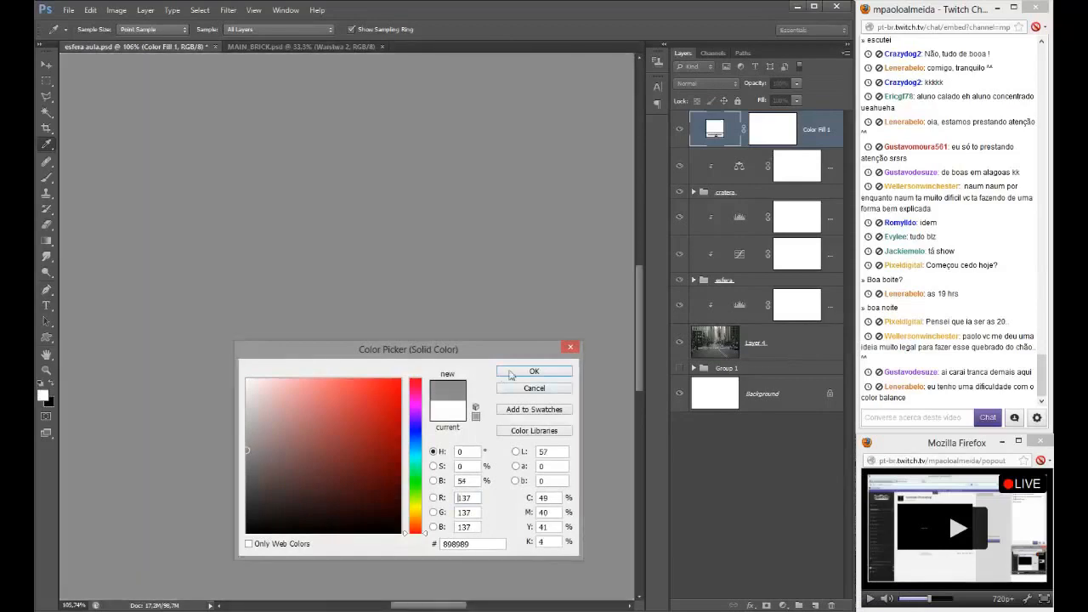
left_click(534, 371)
left_click(732, 143, "alt")
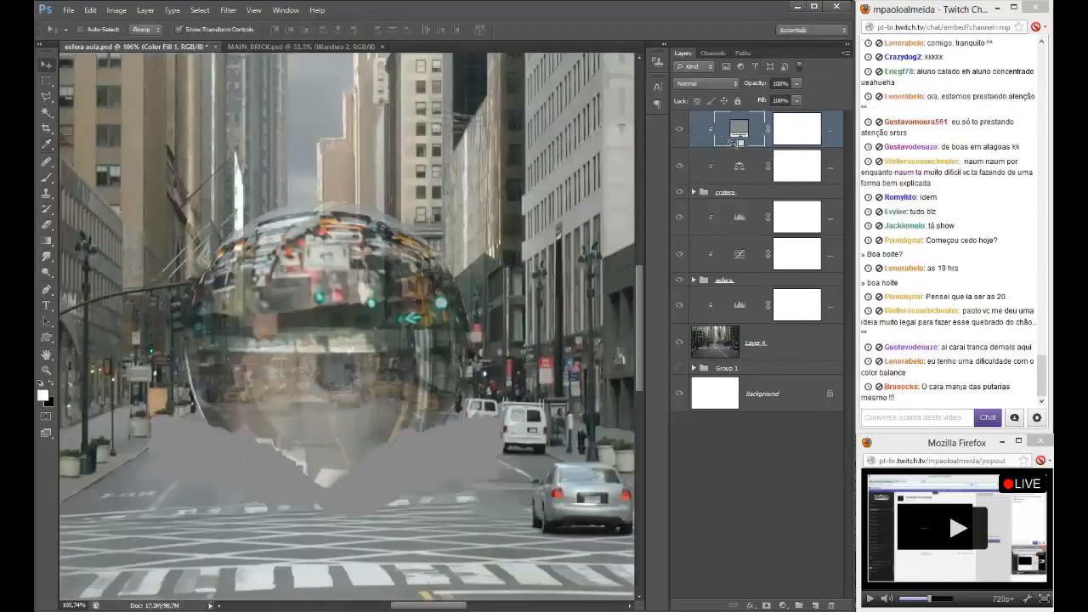
- Try several blend modes on the clipped grey fill layer and settle on Multiply
scroll(581, 272, "down", 2)
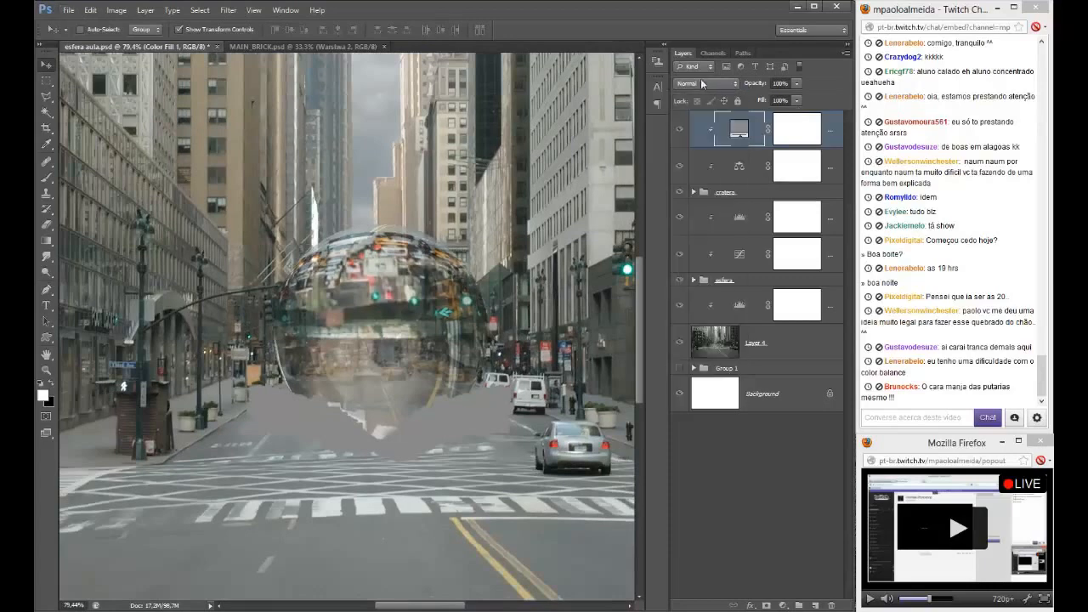
scroll(702, 83, "down", 3)
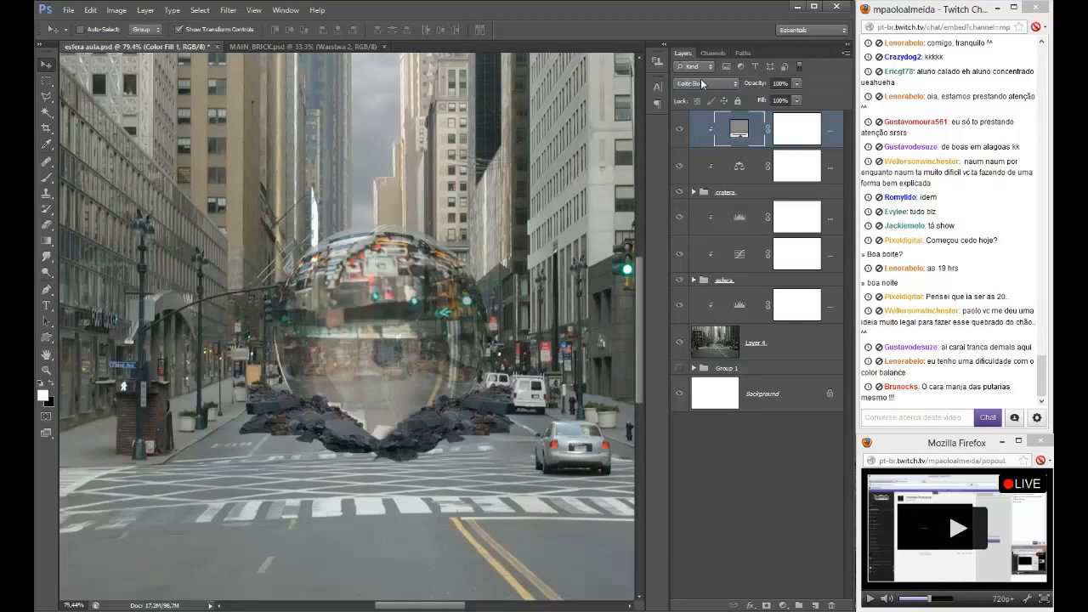
scroll(702, 82, "down", 4)
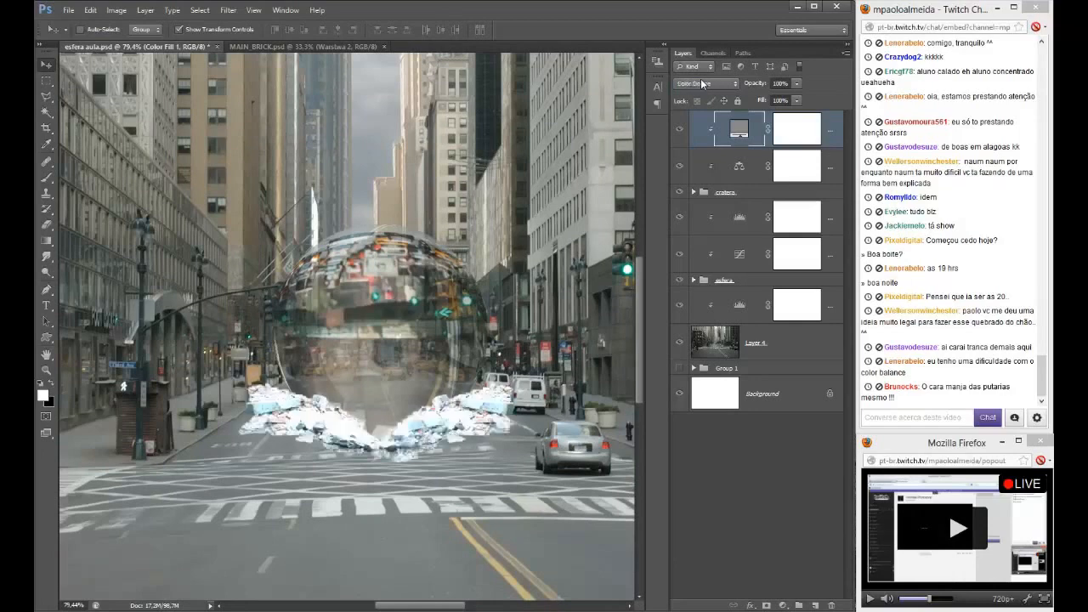
scroll(702, 82, "down", 3)
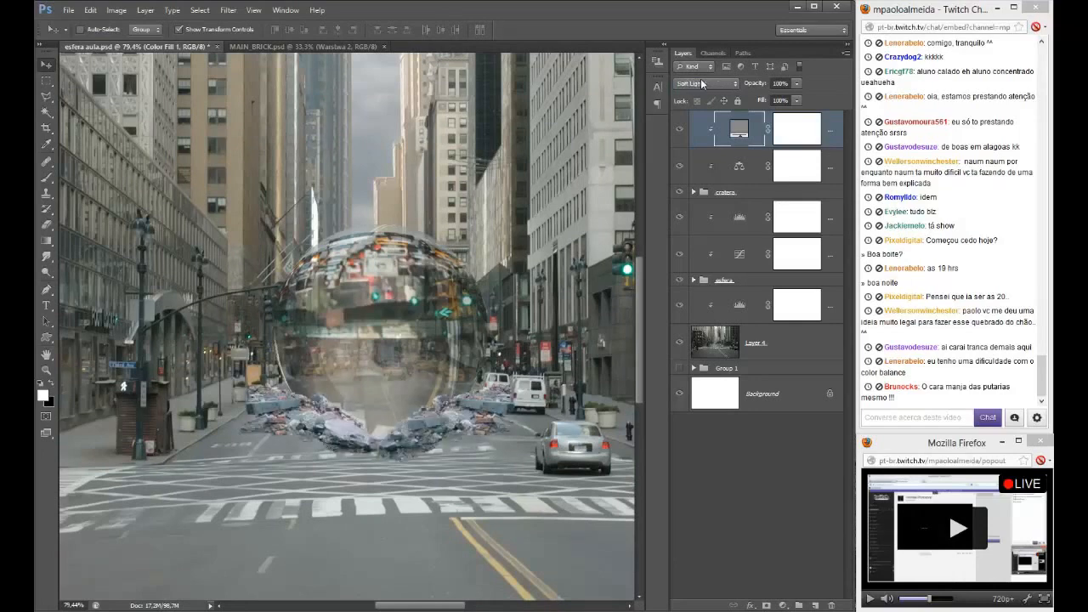
scroll(702, 82, "up", 7)
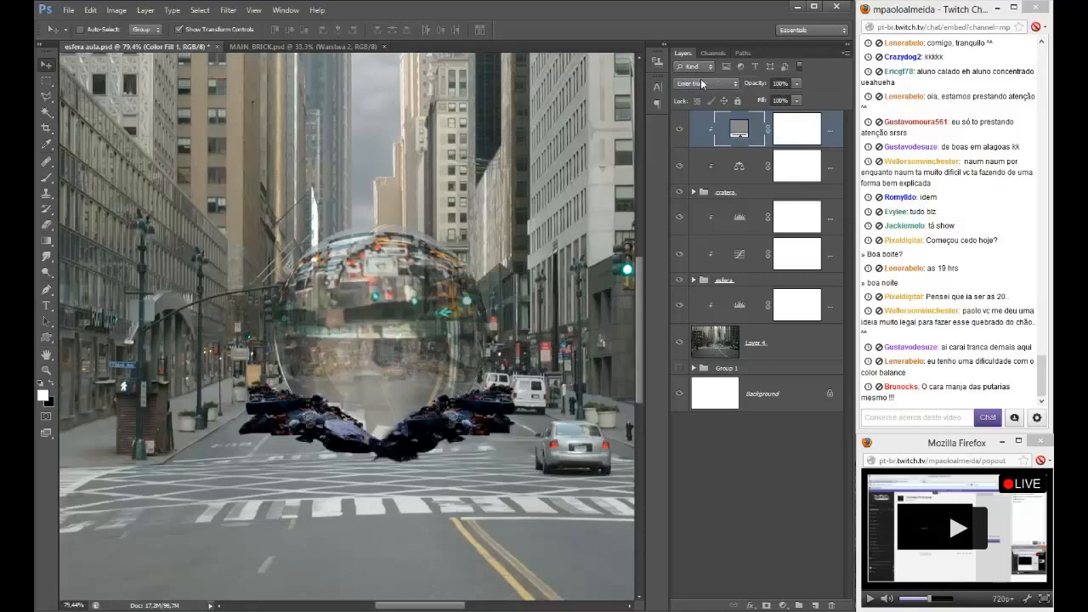
- Paint grey with the Brush on the colour fill layer's mask along the rubble to lighten the darkening there
left_click(803, 128)
key("b")
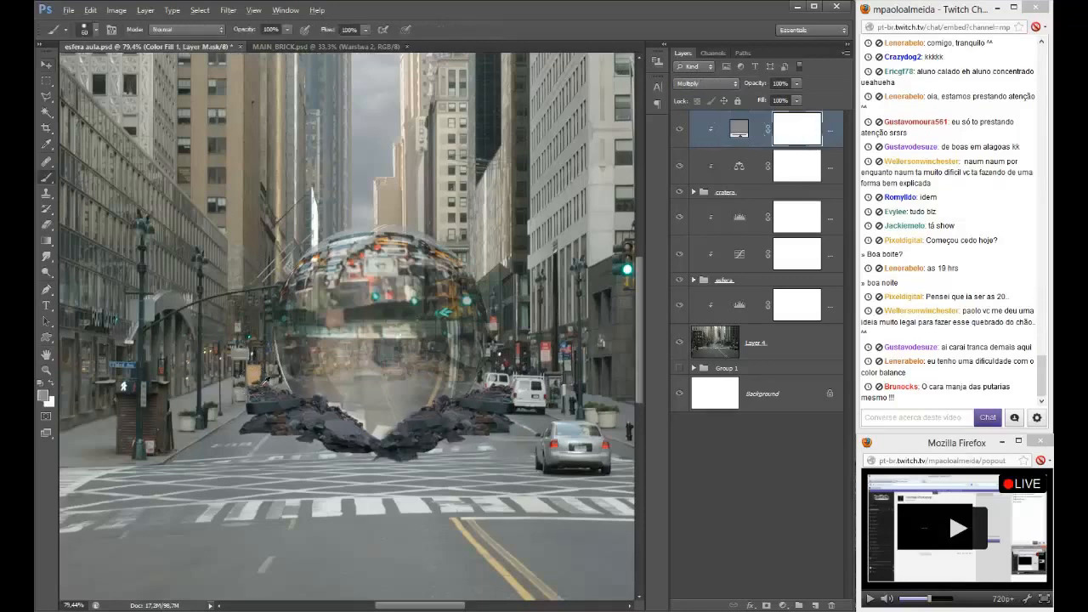
scroll(264, 381, "up", 8)
mouse_move(299, 445)
left_mouse_down()
mouse_move(292, 242)
mouse_move(287, 445)
mouse_move(311, 444)
mouse_move(302, 473)
mouse_move(383, 511)
mouse_move(385, 495)
mouse_move(410, 514)
mouse_move(402, 506)
mouse_move(532, 542)
mouse_move(543, 543)
mouse_move(427, 518)
mouse_move(452, 498)
mouse_move(567, 469)
left_mouse_up()
right_click(281, 481, "alt")
left_click_drag(563, 472, 401, 472)
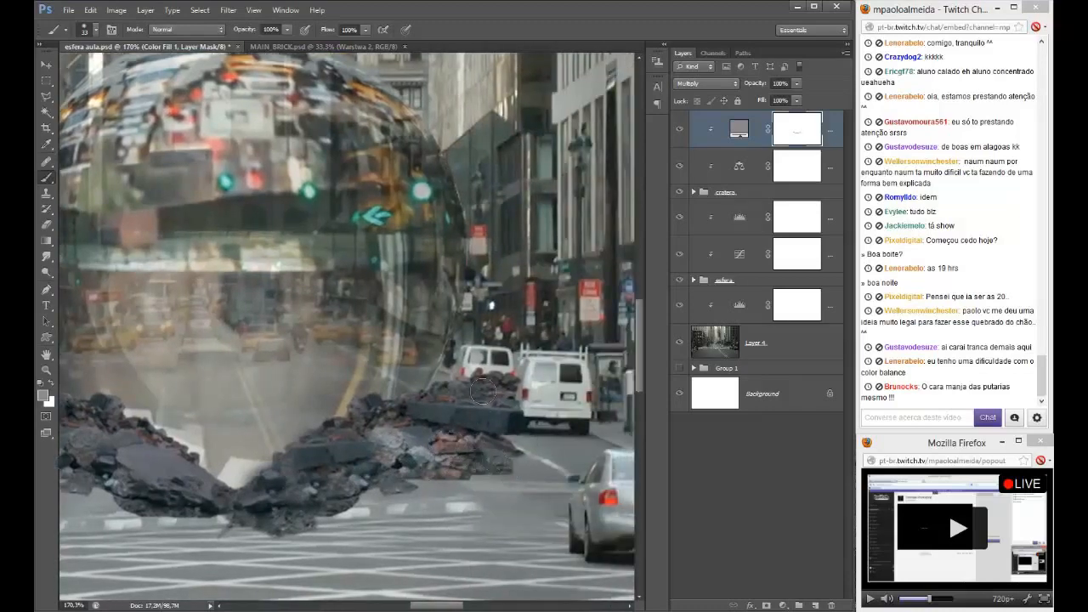
mouse_move(481, 389)
left_mouse_down()
mouse_move(423, 385)
mouse_move(273, 432)
mouse_move(253, 476)
mouse_move(387, 509)
left_mouse_up()
mouse_move(319, 482)
left_mouse_down()
mouse_move(243, 440)
mouse_move(210, 450)
mouse_move(211, 440)
mouse_move(123, 438)
mouse_move(92, 410)
mouse_move(170, 411)
left_mouse_up()
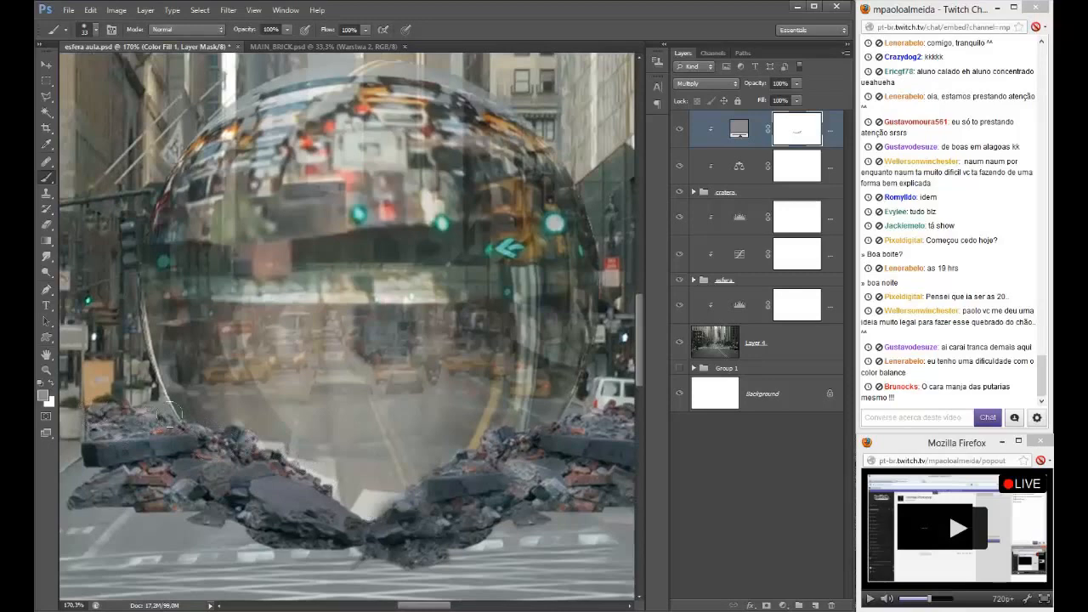
scroll(172, 412, "down", 3)
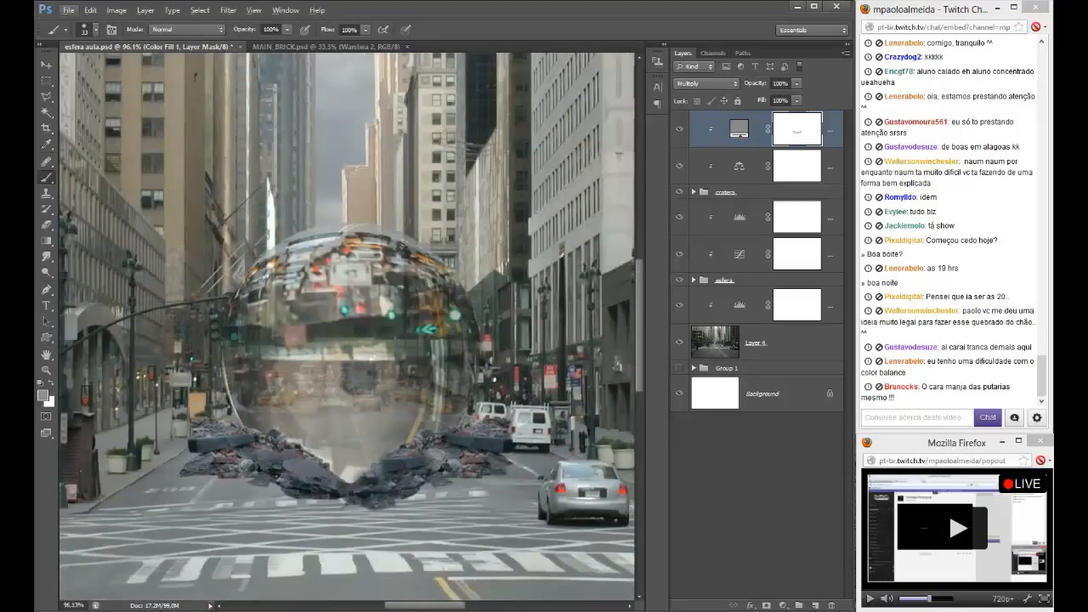
- Paint grey on the Color Balance mask along the rubble to weaken the tint, and compare the rubble with that adjustment hidden
left_click(797, 166)
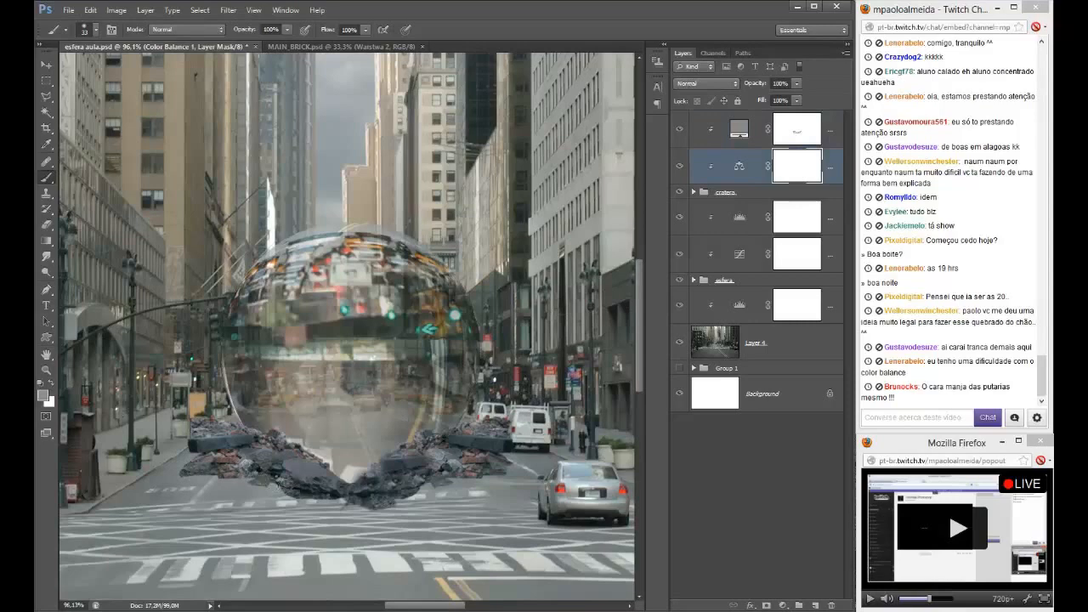
scroll(327, 491, "up", 3)
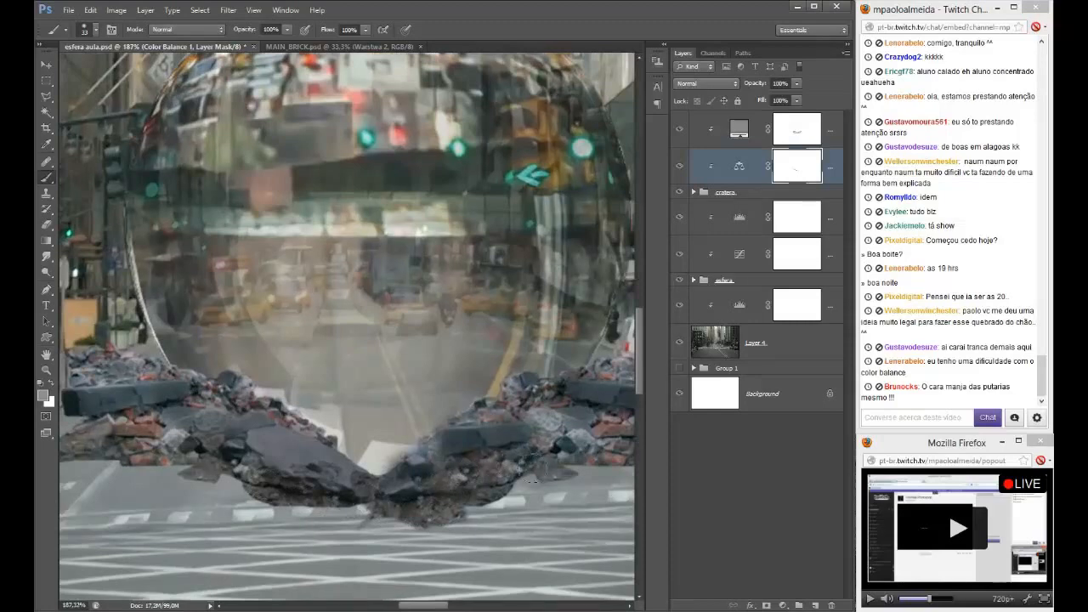
left_click_drag(500, 459, 405, 463)
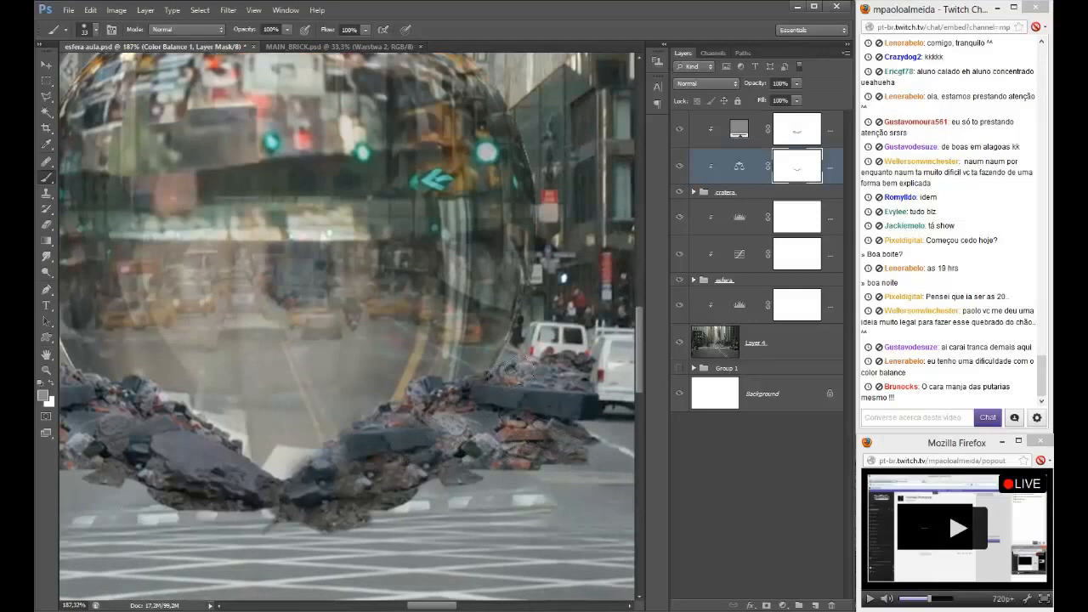
left_click_drag(299, 462, 508, 532)
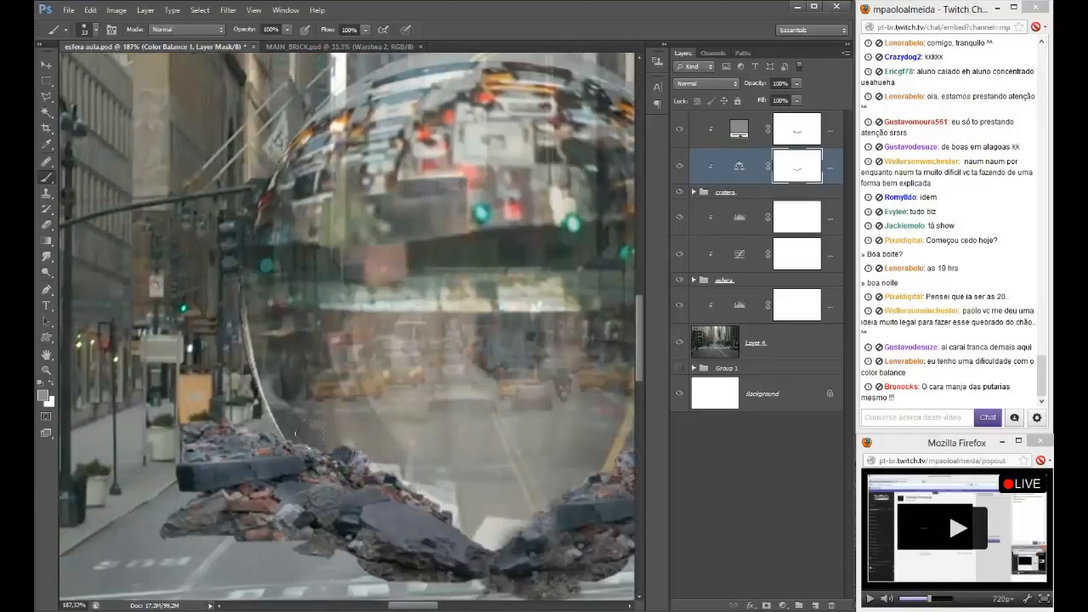
scroll(459, 535, "down", 3)
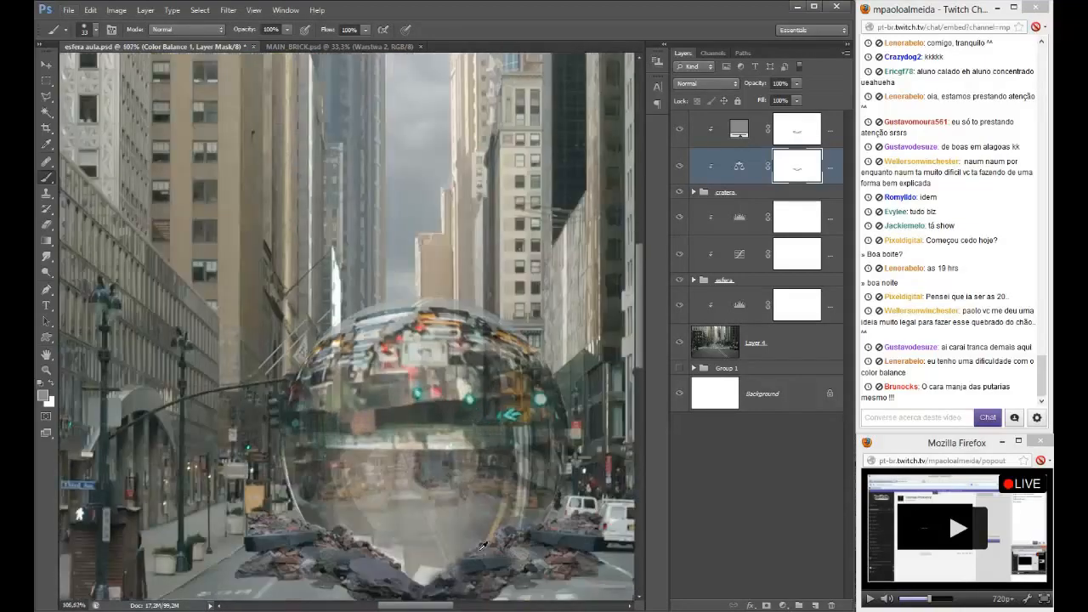
scroll(483, 546, "up", 1)
left_click_drag(422, 495, 377, 295)
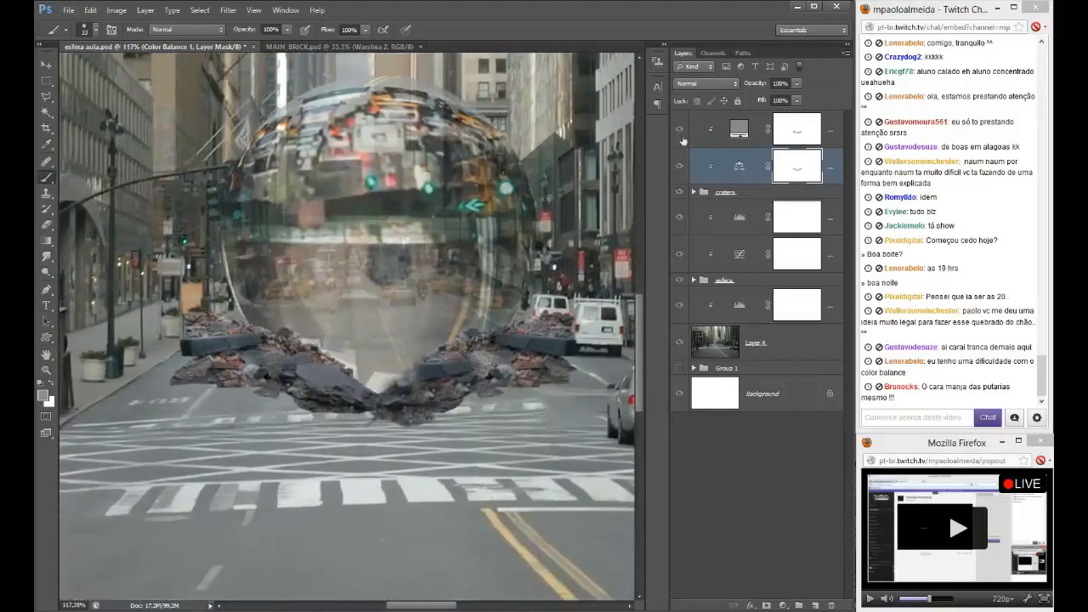
left_click(679, 166)
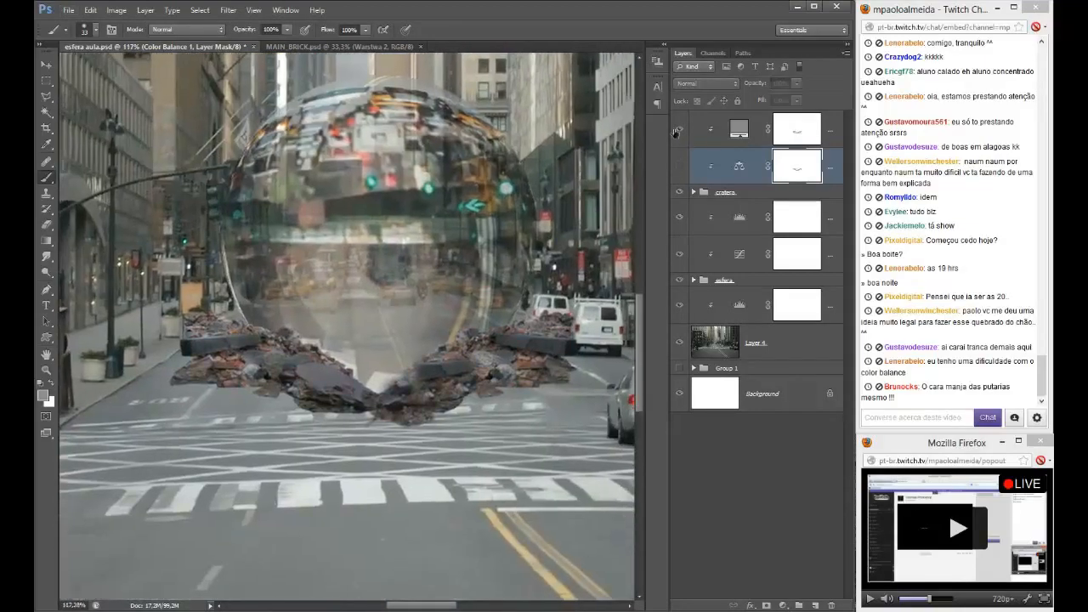
left_click(680, 165)
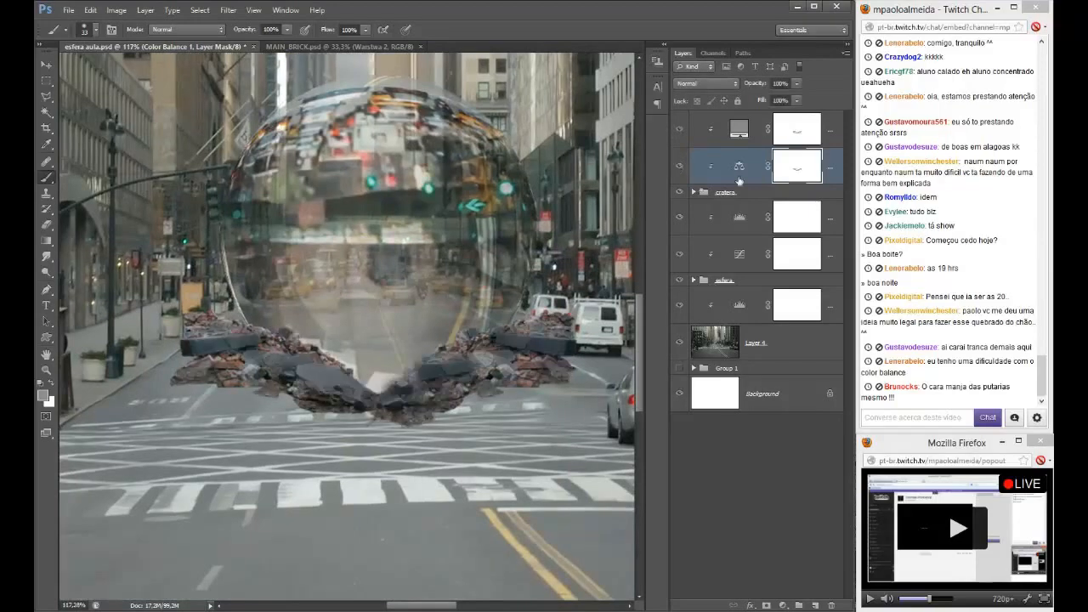
- Add a Levels adjustment clipped above the grey fill, with the white input at 199 and the midtones darkened
left_click(739, 128)
left_click(780, 605)
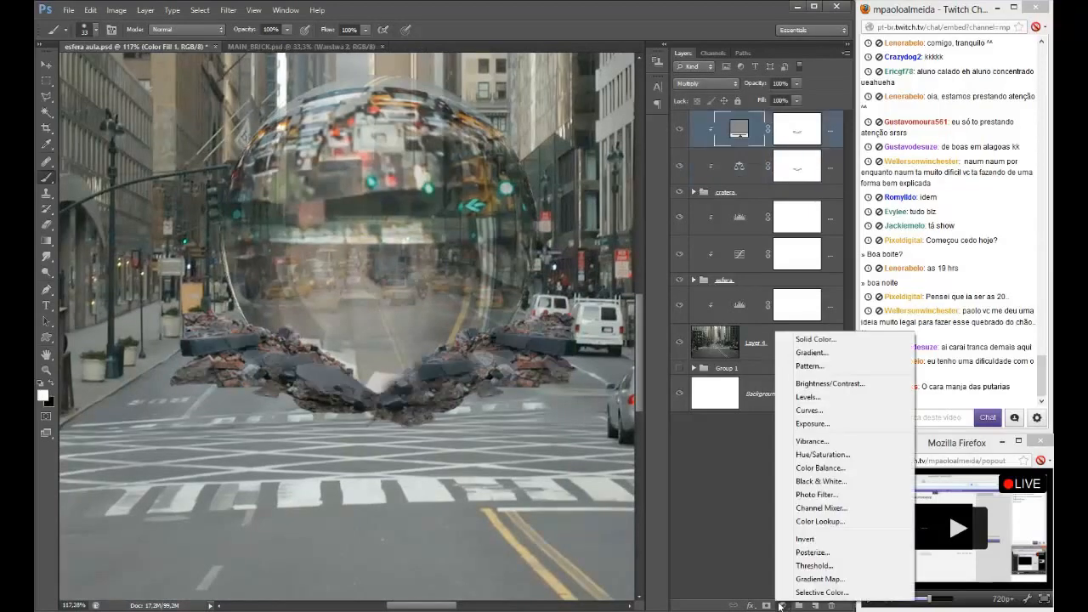
left_click(807, 397)
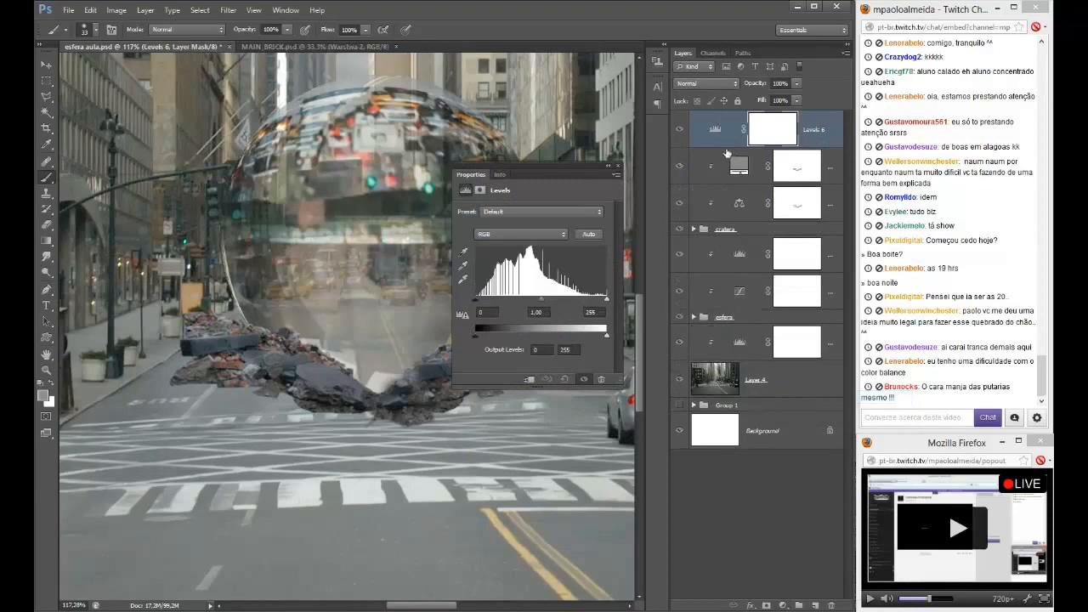
right_click(813, 130)
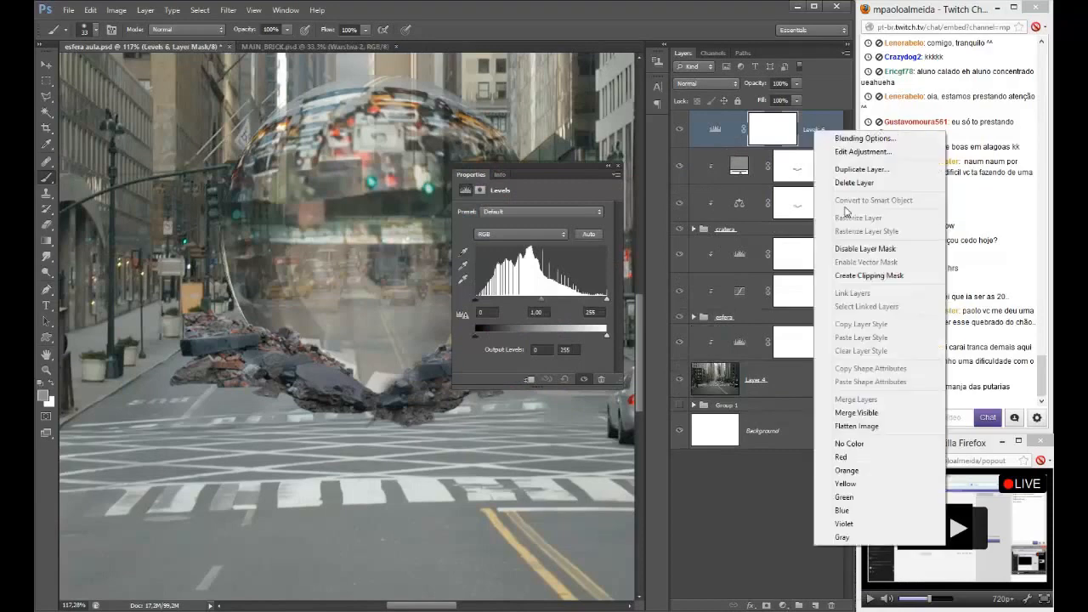
left_click(850, 277)
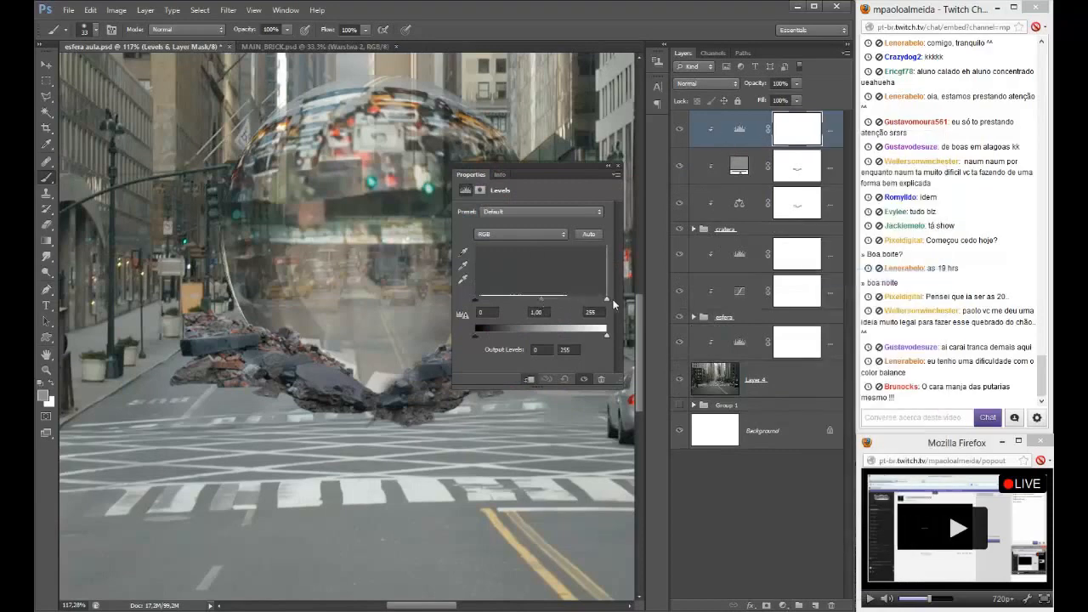
left_click_drag(607, 301, 536, 305)
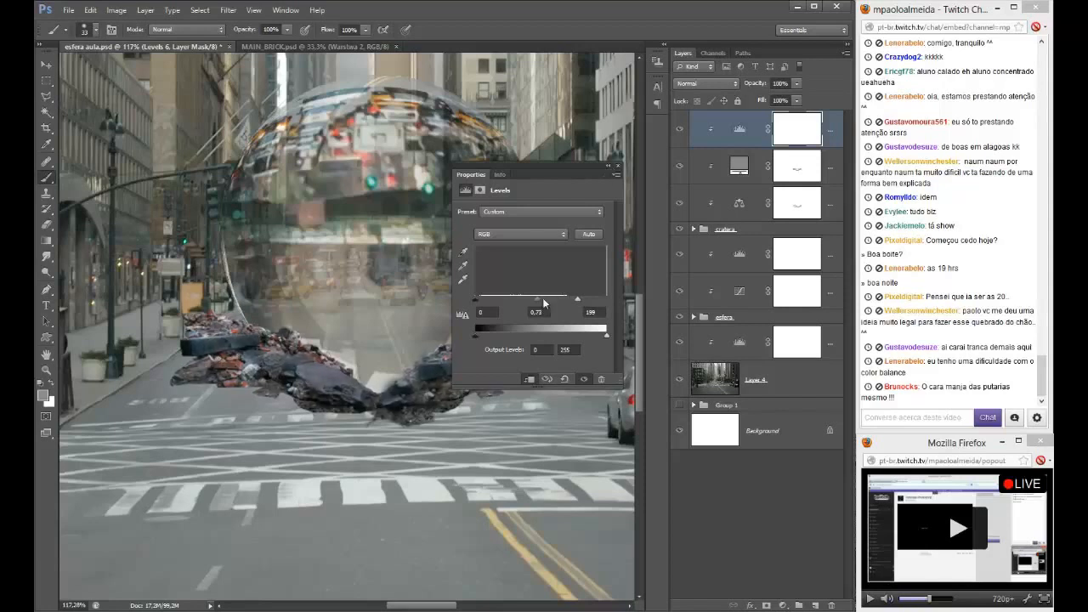
left_click_drag(538, 305, 535, 305)
left_click(616, 167)
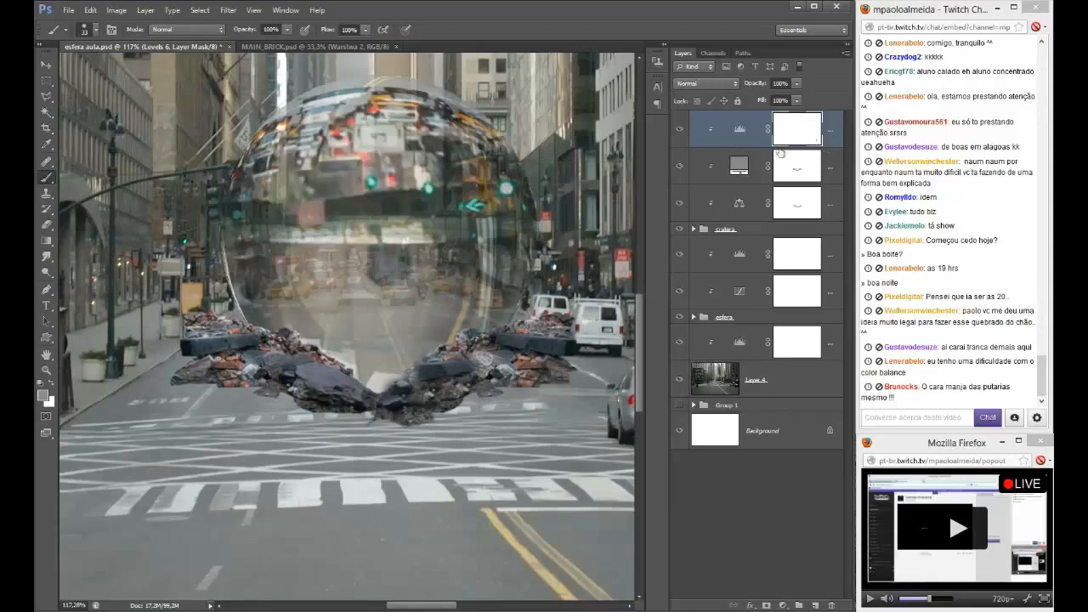
- Paint black with a larger brush on the Levels mask and the Color Balance mask over parts of the rubble
key("bracketright")
key("d")
key("x")
left_click(791, 198)
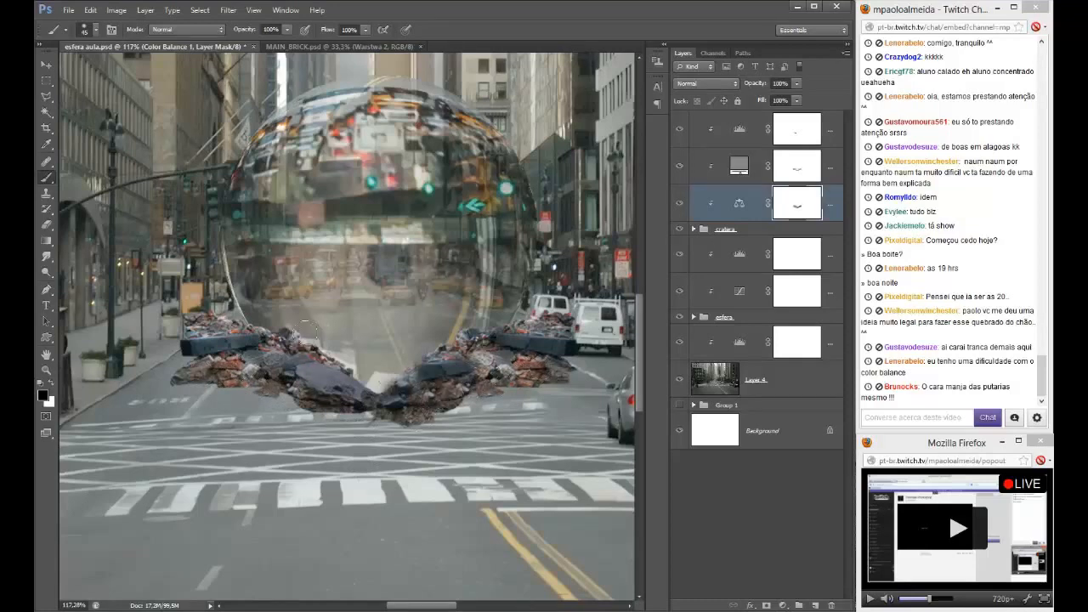
scroll(207, 318, "down", 2)
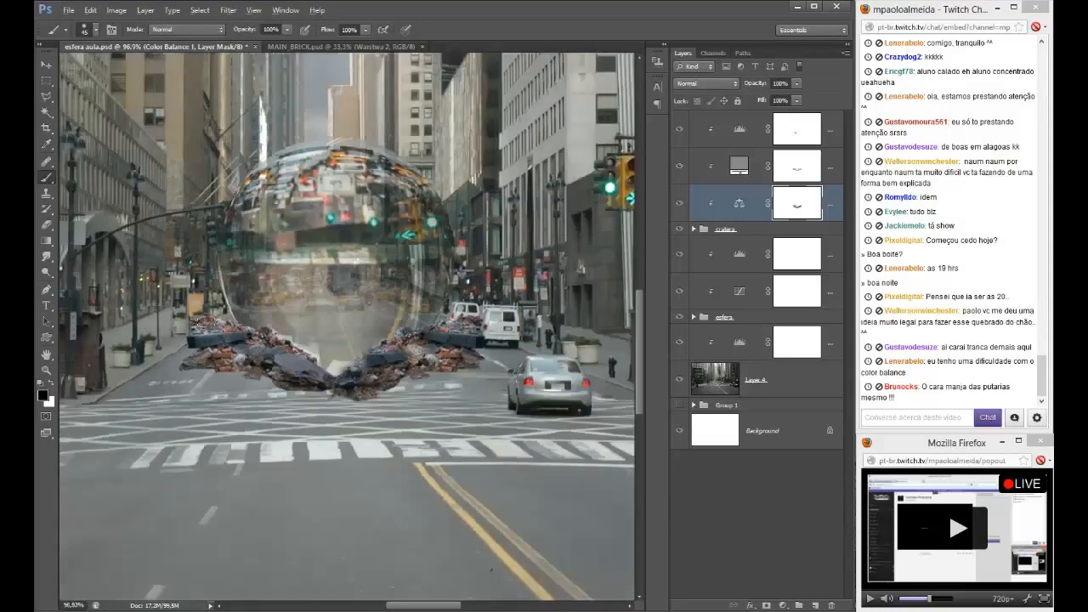
scroll(206, 319, "up", 2)
scroll(208, 317, "down", 2)
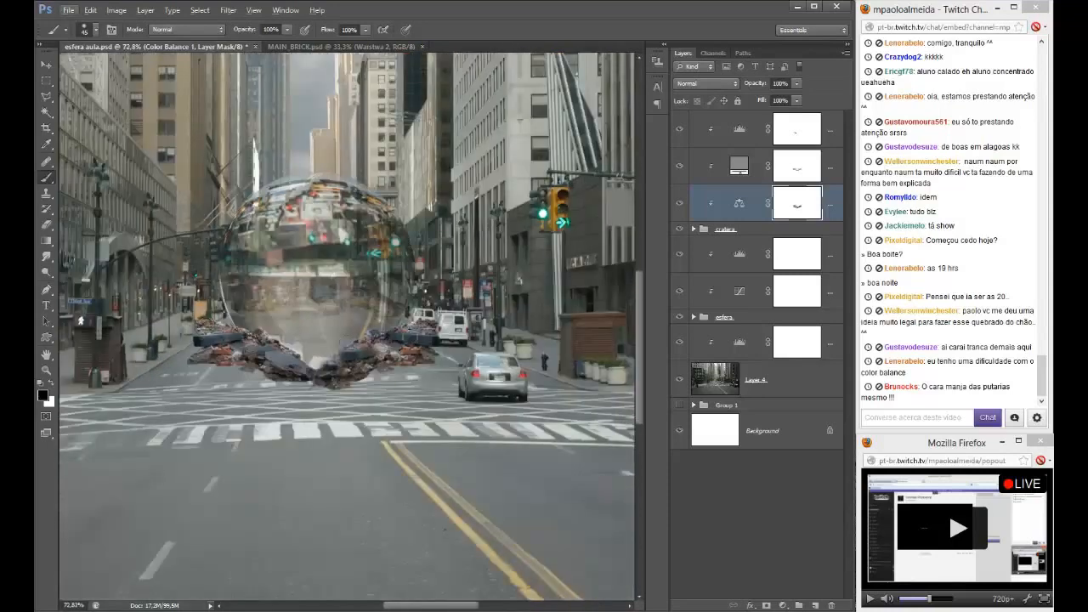
- Copy the Warstwa 2 rubble layer from MAIN_BRICK.psd into the street composite, directly beneath the esfera group
left_click(747, 234)
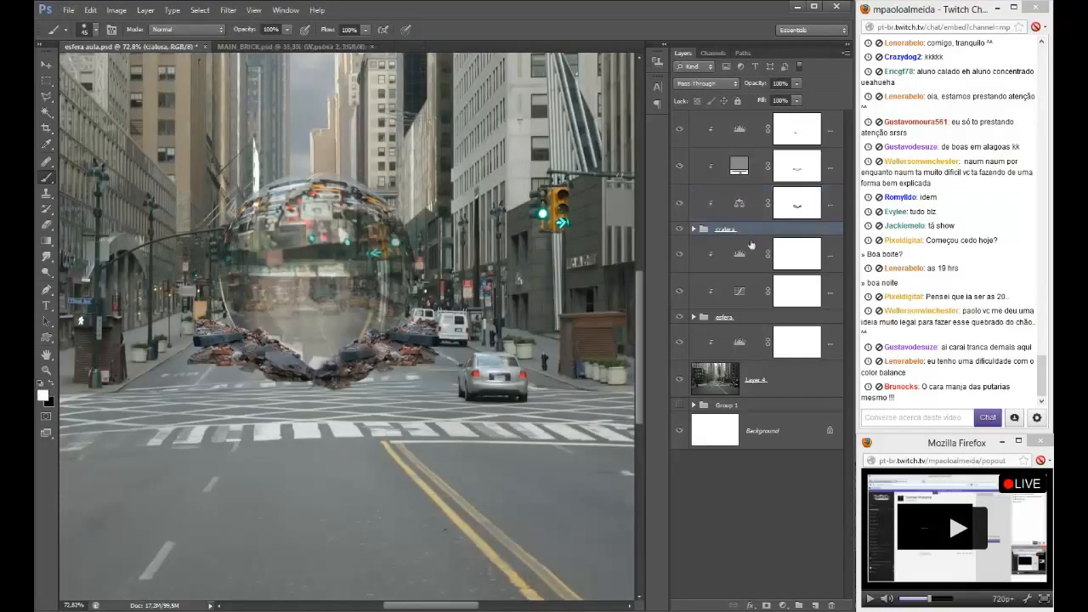
left_click(831, 340)
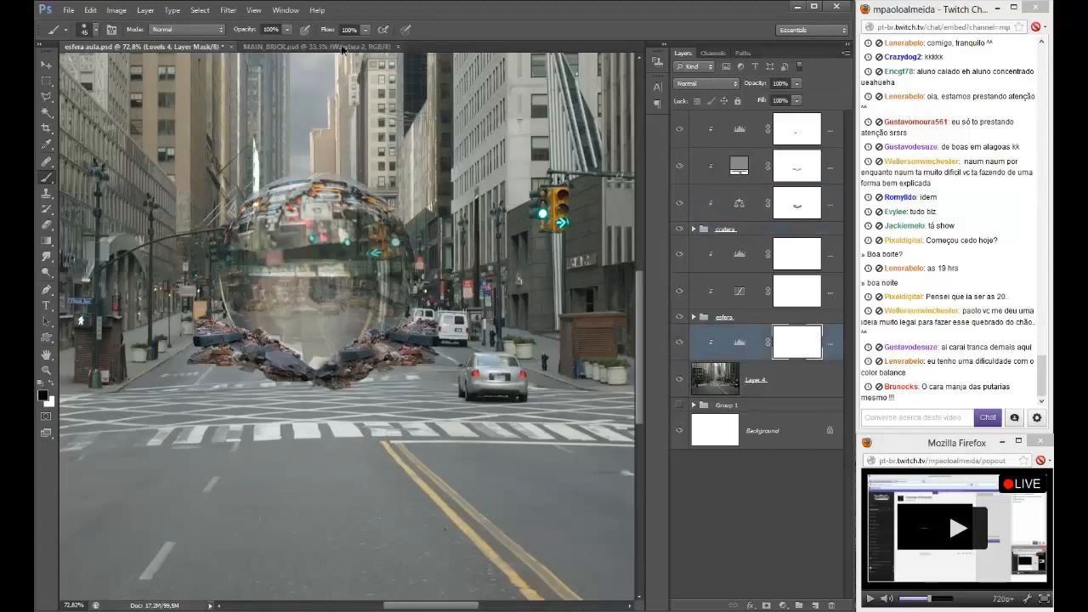
left_click(340, 47)
key("v")
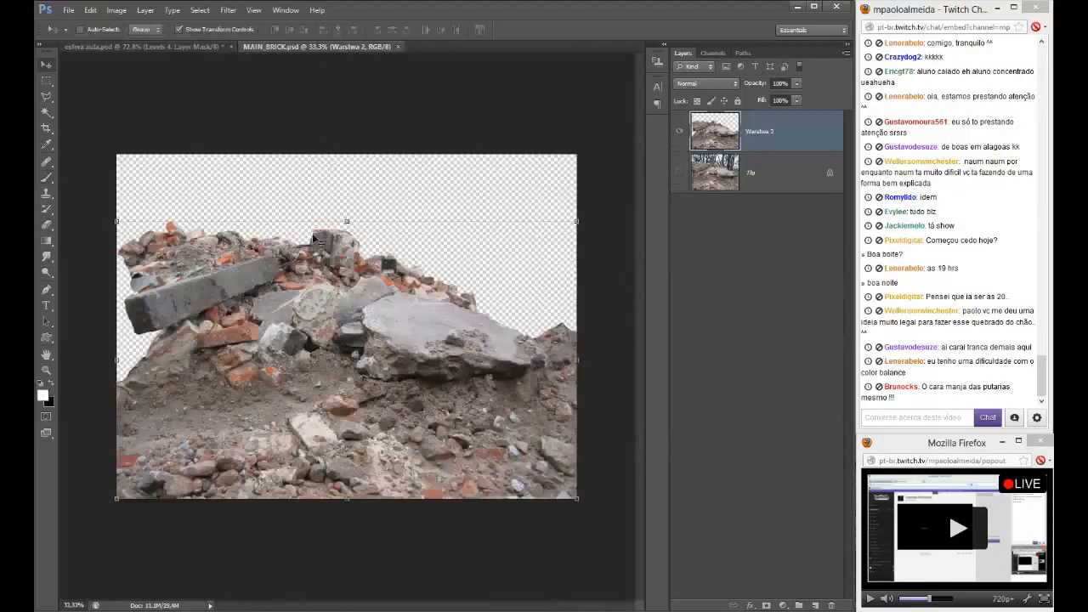
left_click_drag(312, 240, 366, 353)
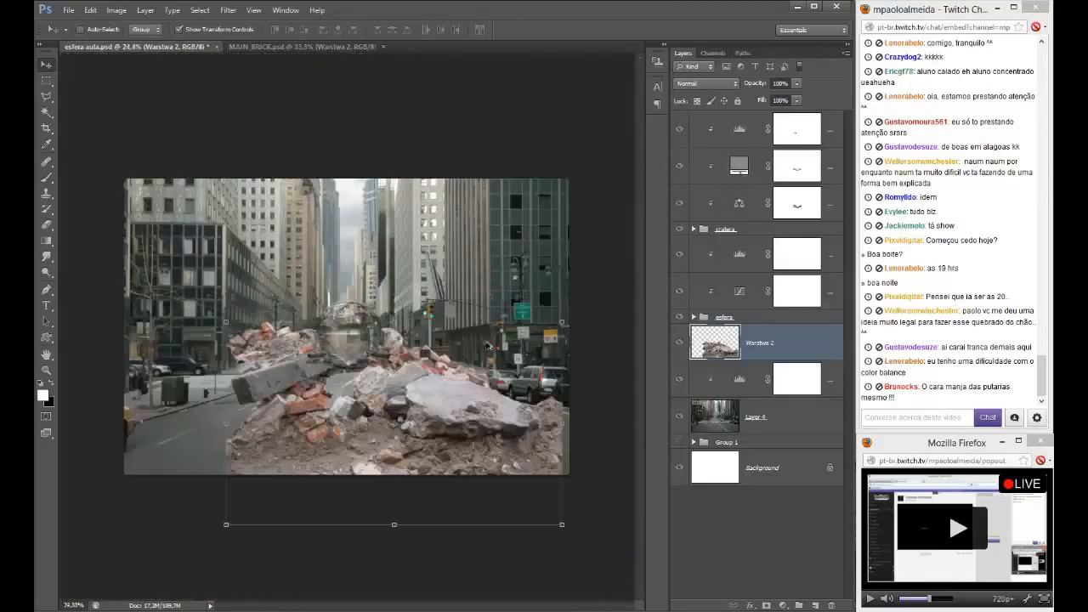
- Scale the Warstwa 2 rubble down to roughly the sphere's width, positioned behind its base
left_click_drag(561, 324, 365, 358)
key("Return")
scroll(359, 357, "up", 10)
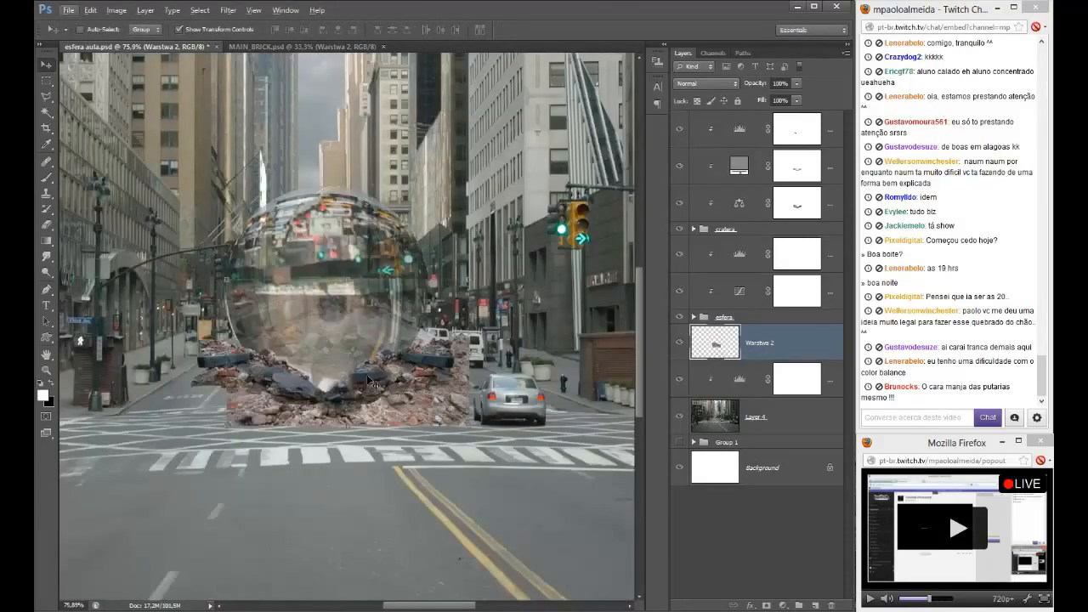
- Distort and warp the Warstwa 2 rubble into a flatter pile that stays within the sphere's outline behind the crater
key("ctrl+t")
right_click(367, 379)
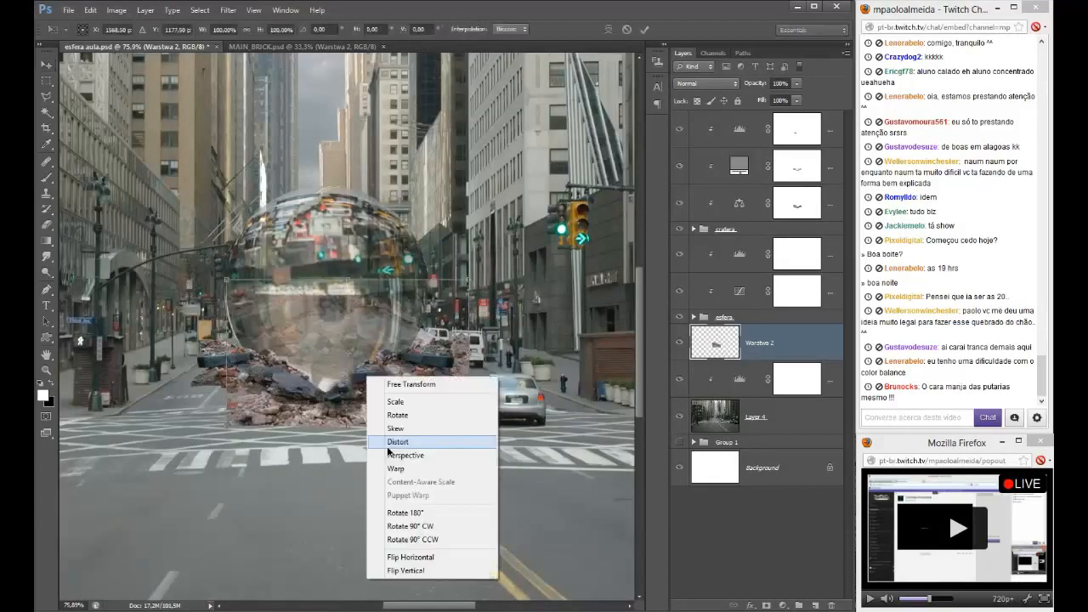
left_click(397, 442)
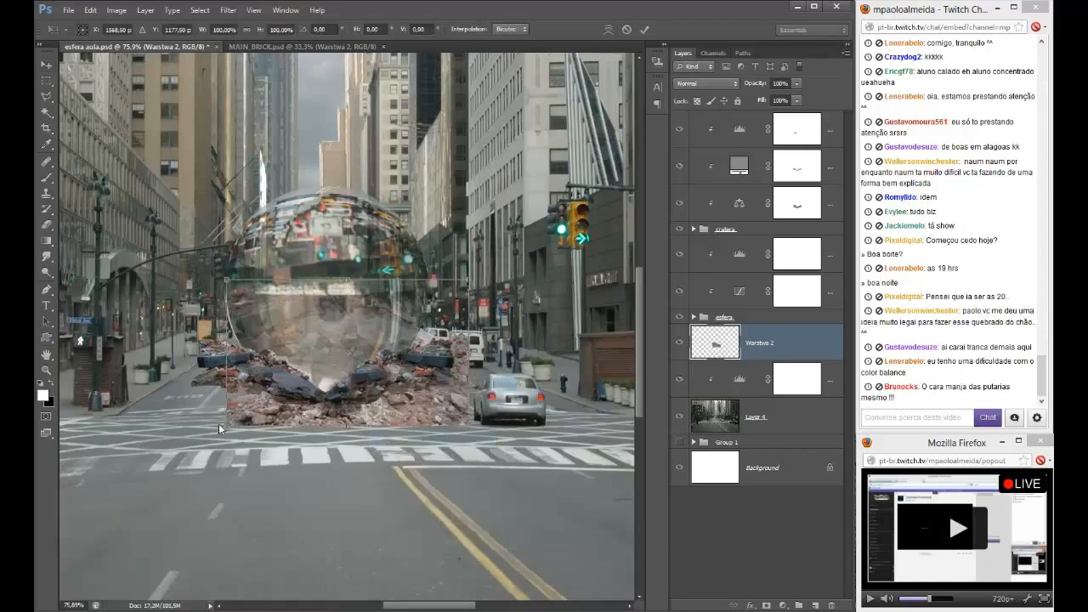
left_click_drag(221, 429, 192, 372)
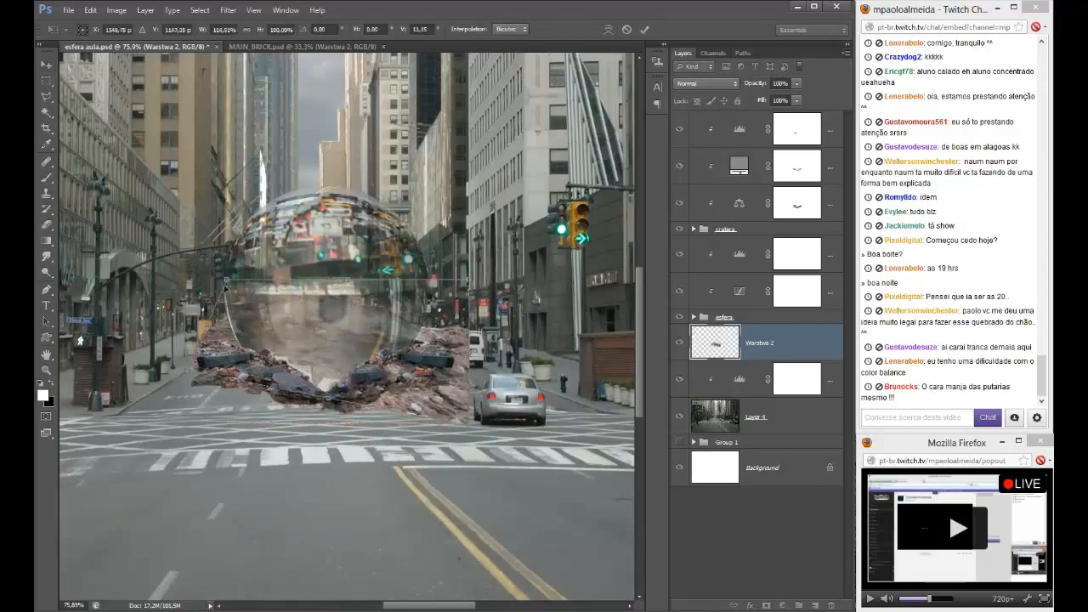
left_click_drag(226, 279, 266, 302)
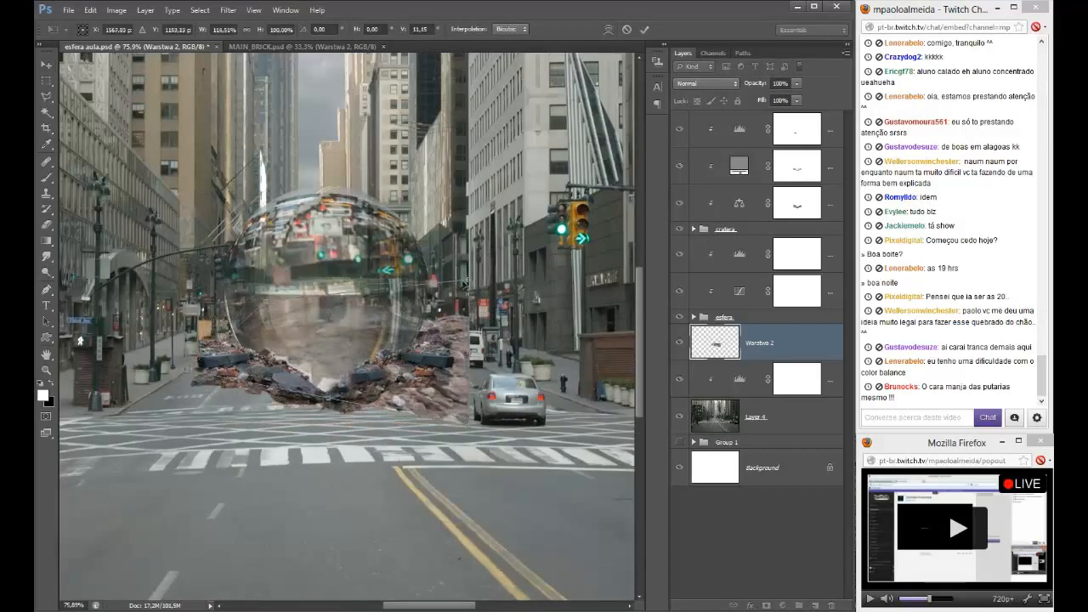
left_click_drag(465, 286, 453, 352)
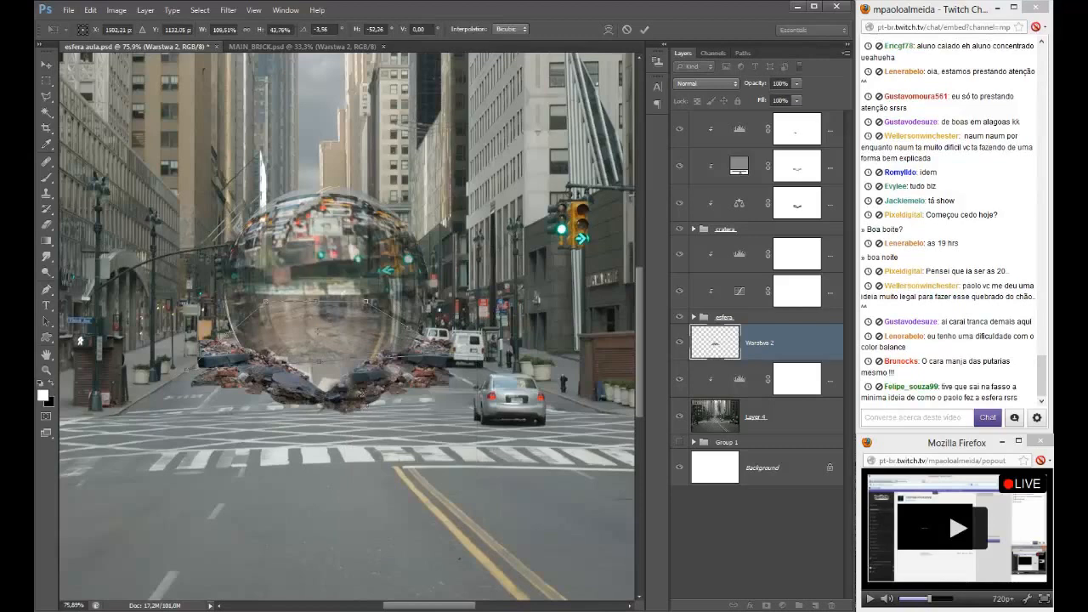
right_click(337, 341)
left_click(353, 440)
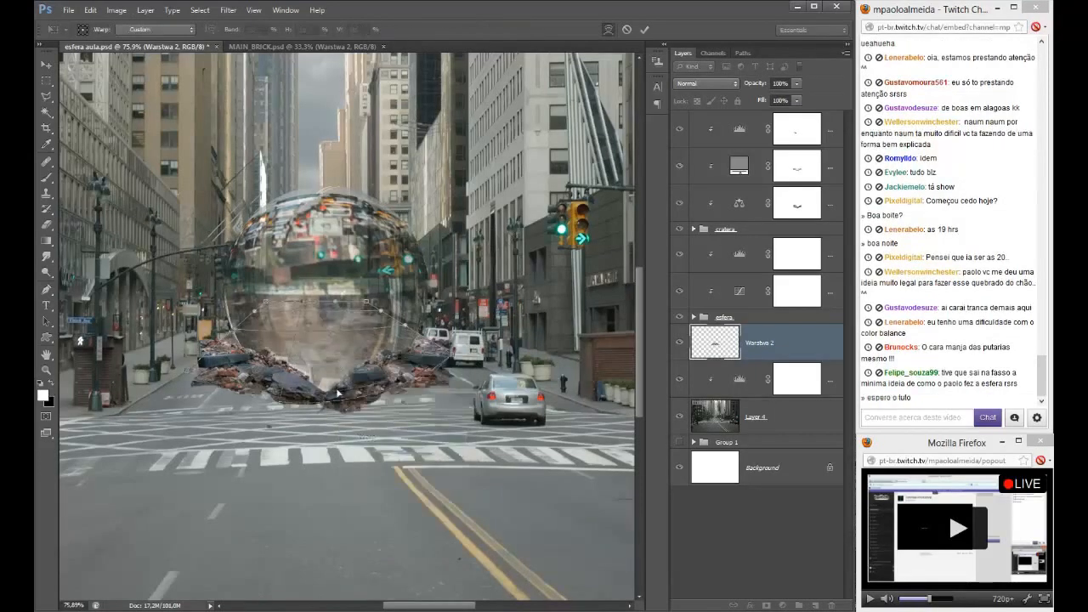
key("Return")
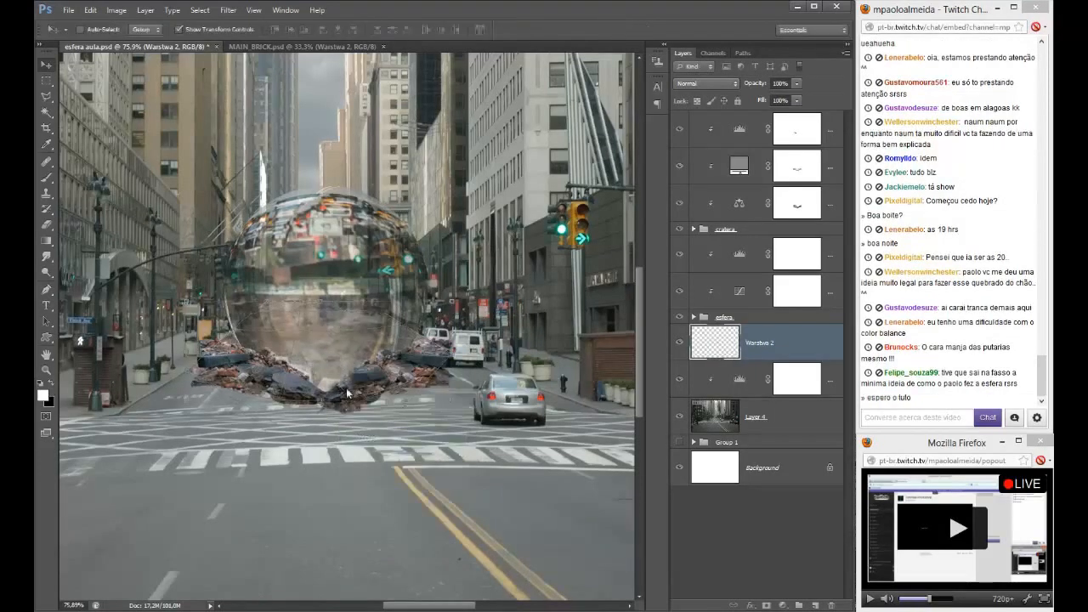
- Add a layer mask to Warstwa 2 and paint black on it along the rubble's lower edge
left_click(766, 605)
key("x")
key("b")
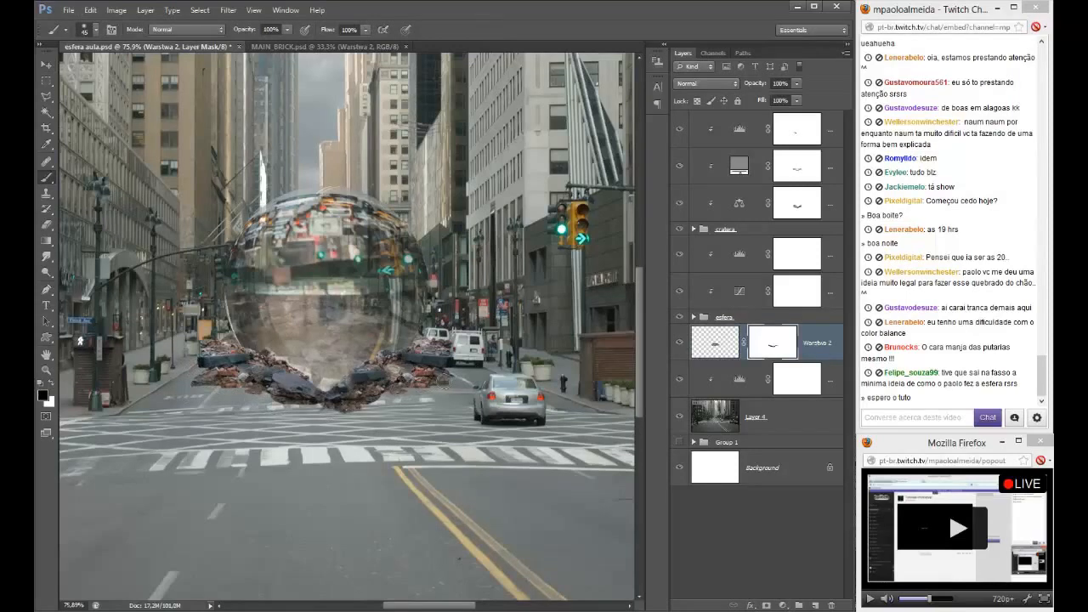
left_click(963, 383)
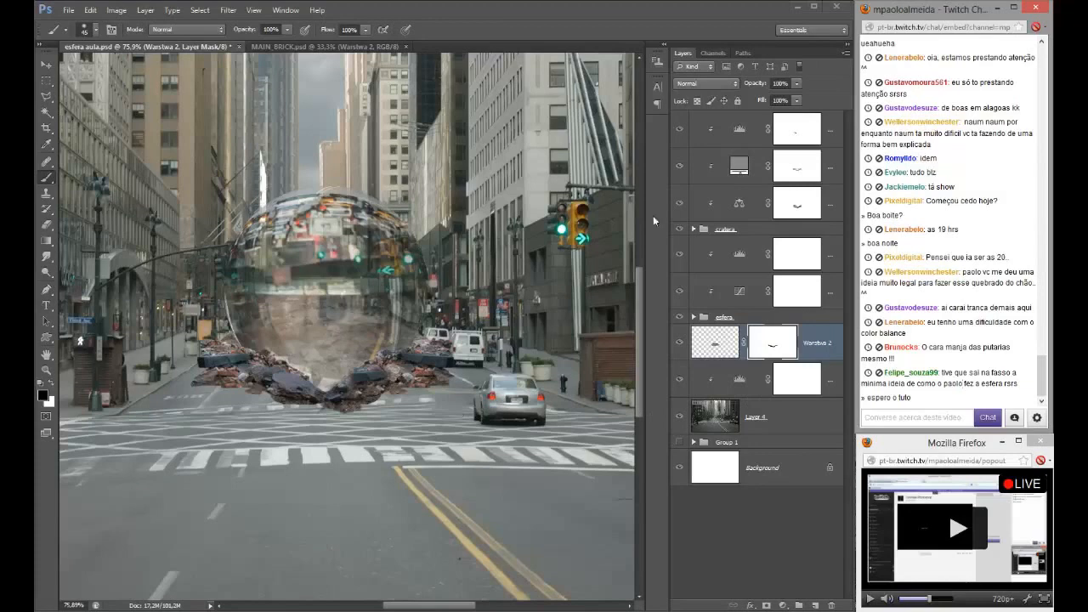
- Add a new clipped layer above the topmost Levels adjustment and compare the composite with the cratera group hidden
left_click(830, 134)
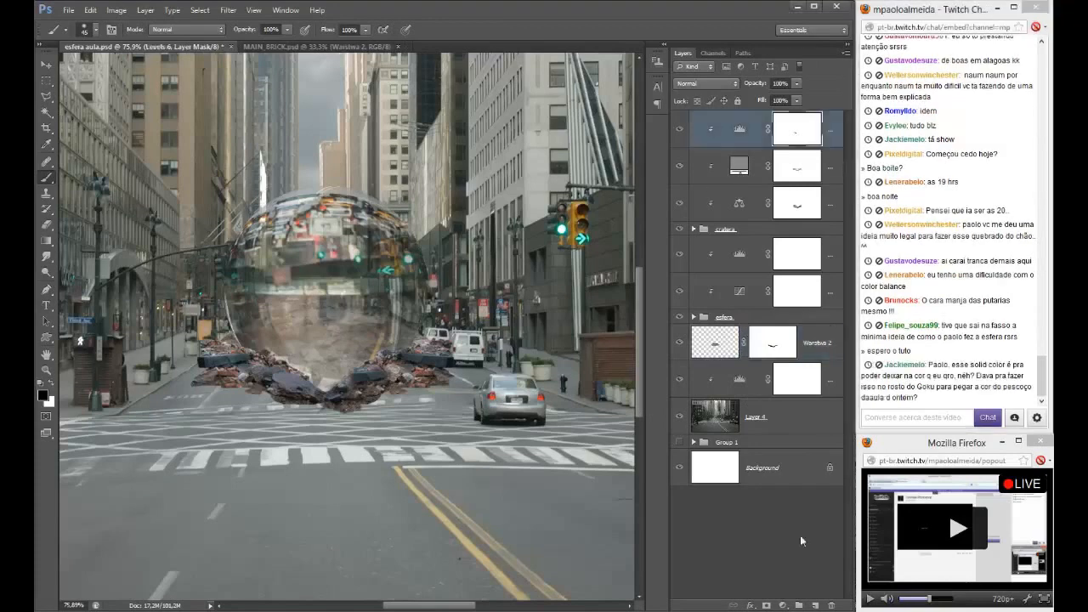
left_click(814, 605)
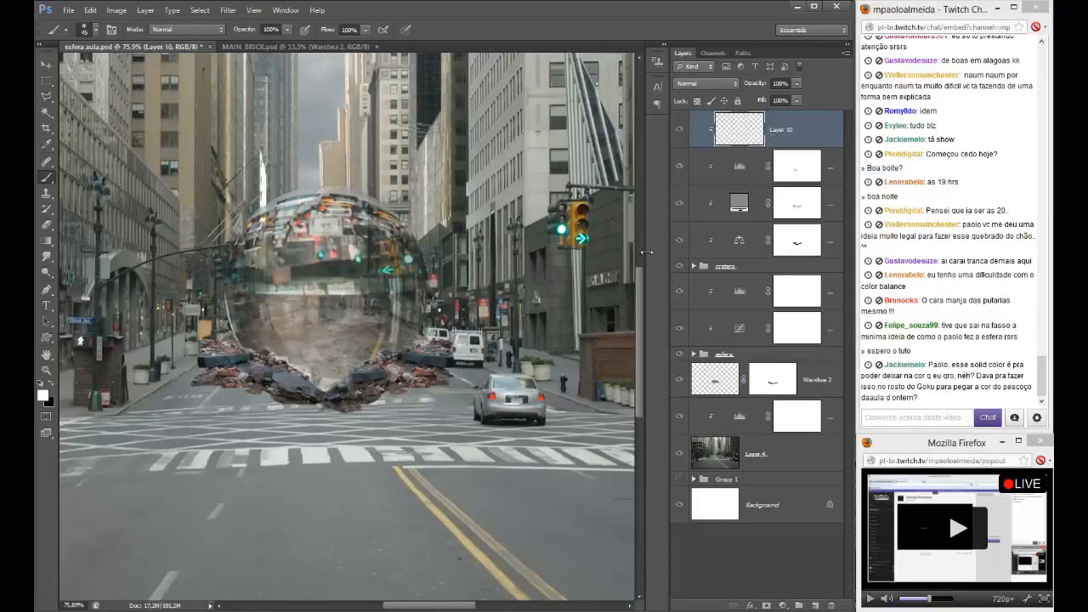
left_click(679, 265)
left_click(679, 266)
- Paint black shading on the new clipped layer beneath the central slab of the crater rubble
scroll(368, 368, "up", 6)
right_click(298, 445, "alt")
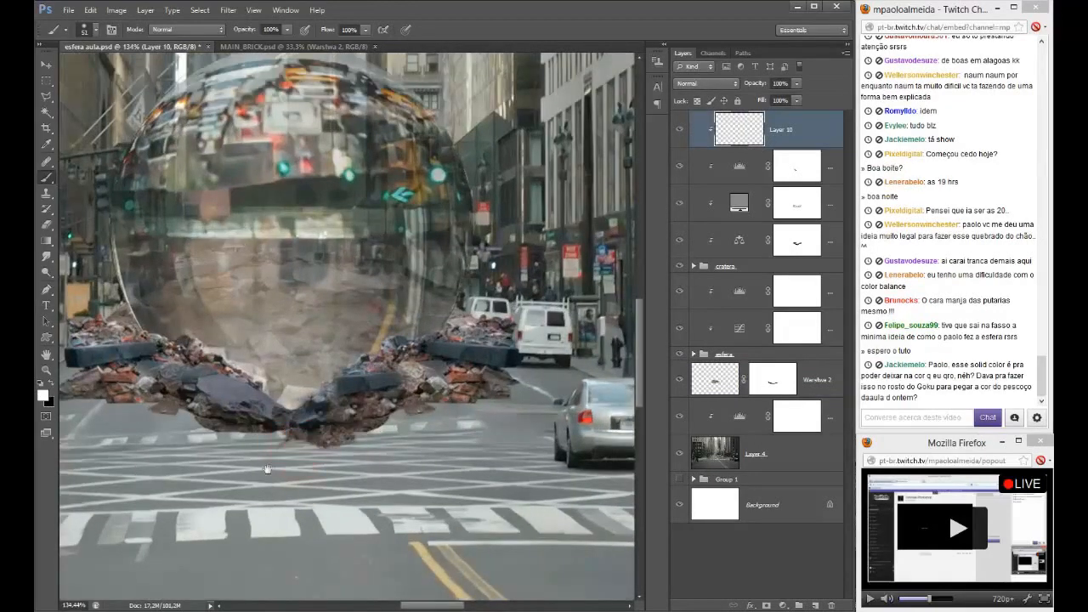
mouse_move(267, 469)
left_mouse_down()
mouse_move(387, 442)
mouse_move(344, 457)
mouse_move(368, 454)
mouse_move(291, 443)
left_mouse_up()
key("ctrl+z")
key("x")
key("ctrl+z")
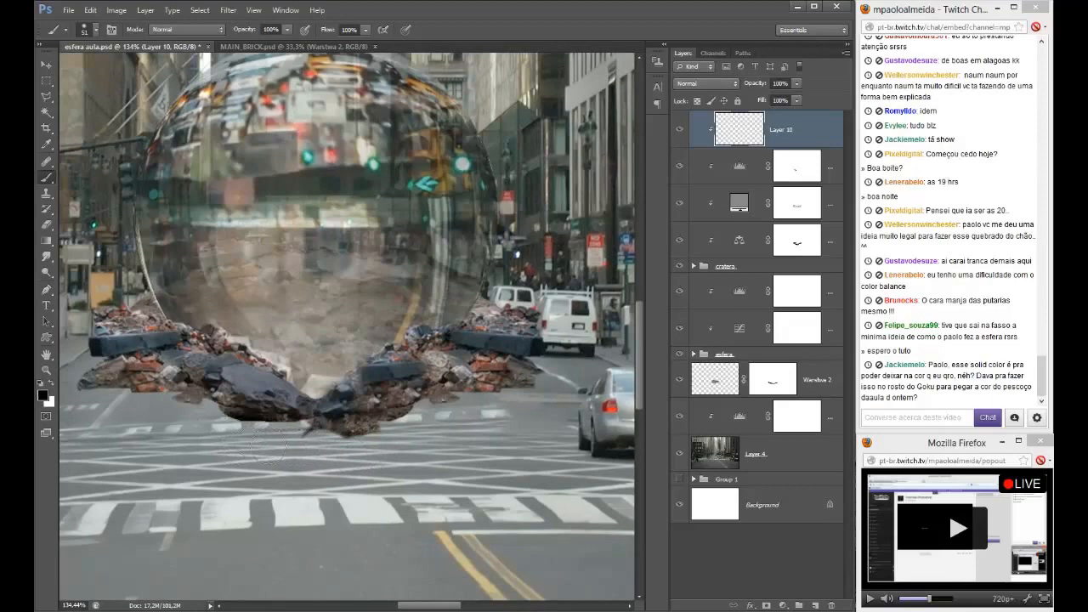
left_click_drag(194, 451, 292, 468)
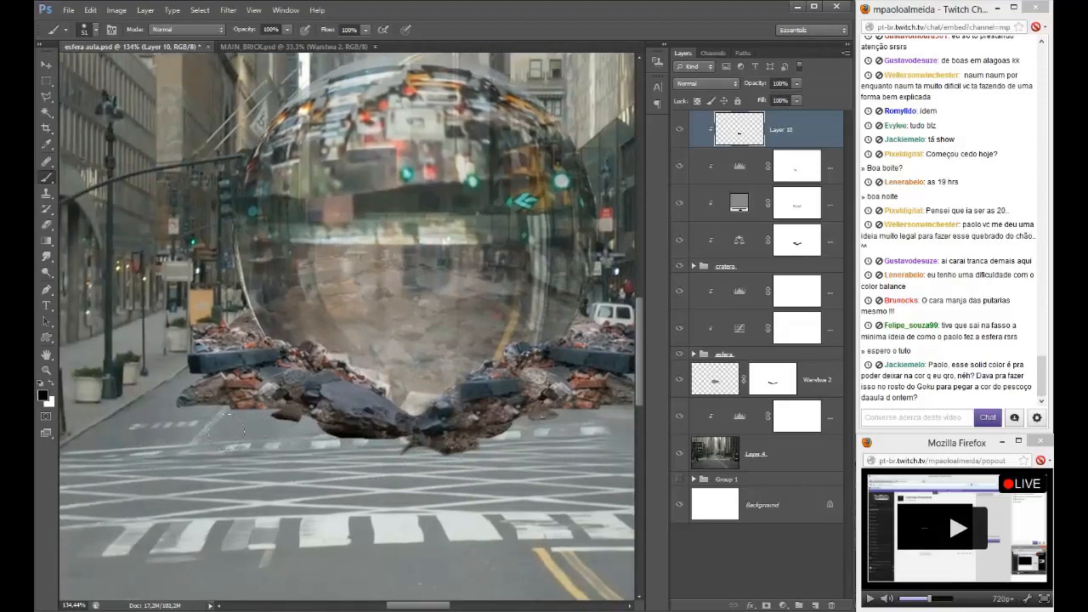
- Extend the black shading with a larger brush along the underside of the whole rubble ring
mouse_move(253, 424)
left_mouse_down()
mouse_move(230, 428)
mouse_move(290, 463)
mouse_move(331, 453)
mouse_move(224, 451)
left_mouse_up()
right_click(218, 431, "alt")
left_click(256, 437)
left_click(332, 432)
mouse_move(332, 431)
left_mouse_down()
mouse_move(383, 447)
mouse_move(368, 450)
mouse_move(360, 442)
mouse_move(409, 423)
mouse_move(470, 417)
left_mouse_up()
key("ctrl+z")
left_click_drag(287, 461, 440, 480)
left_click_drag(260, 435, 202, 428)
scroll(348, 451, "down", 5)
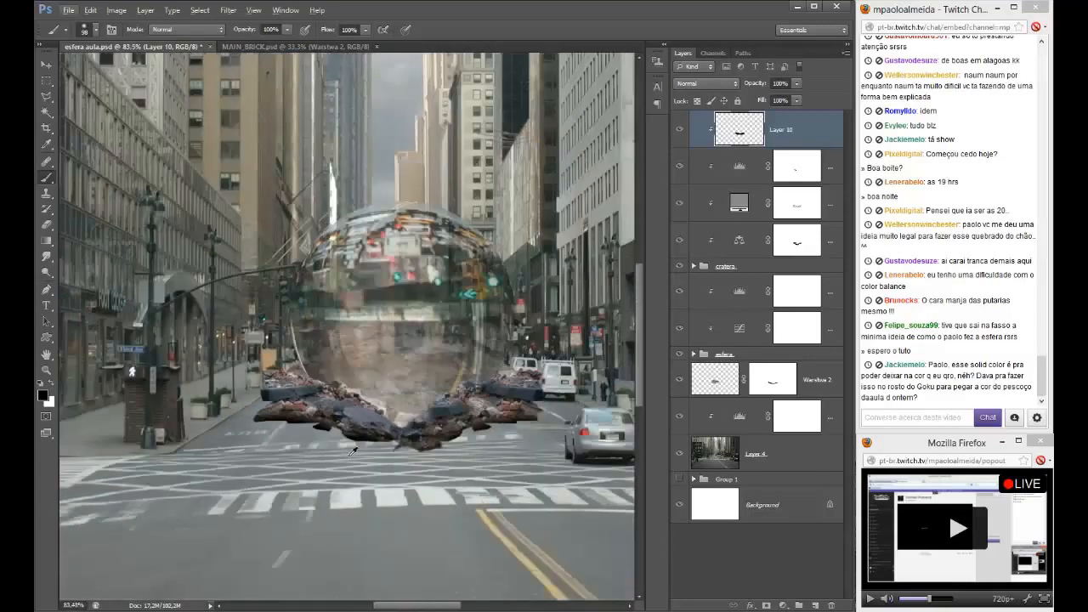
scroll(349, 427, "up", 4)
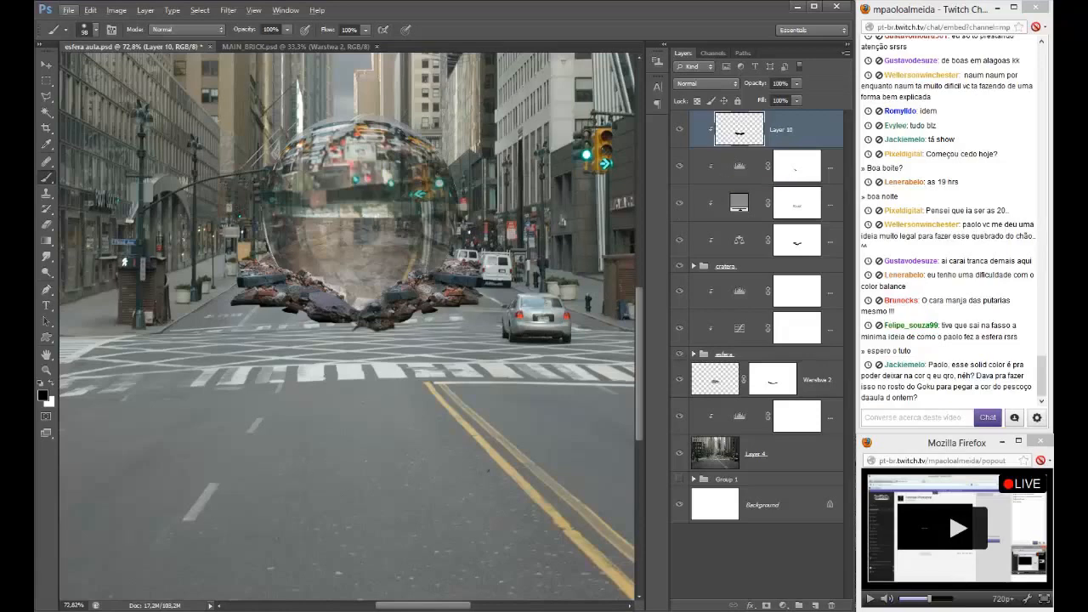
- Switch to Firefox to read the unread Facebook chat message, and return to Photoshop
key("alt+Tab")
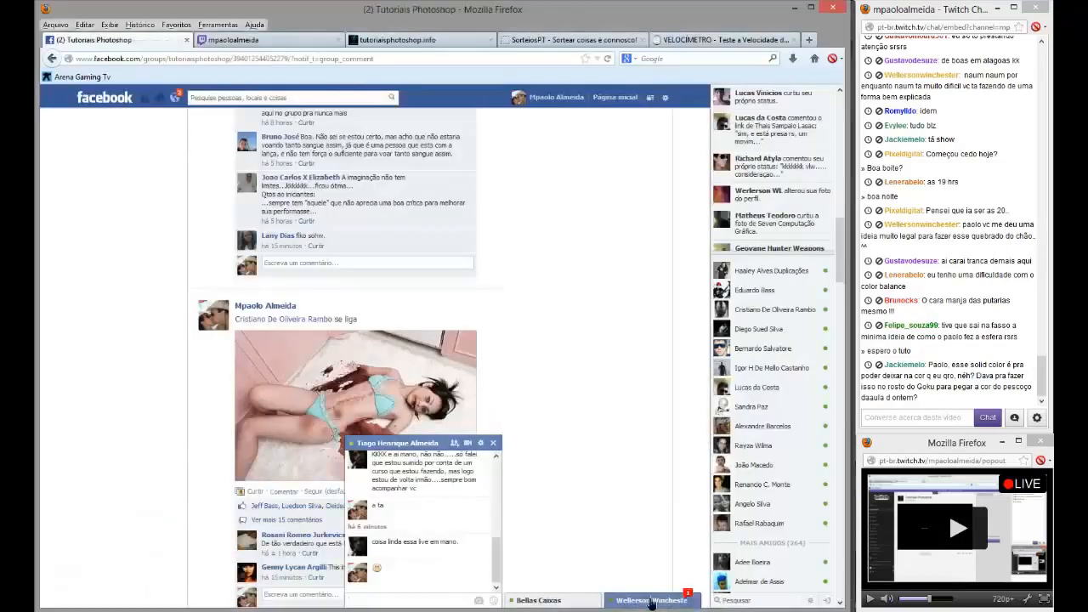
left_click(651, 600)
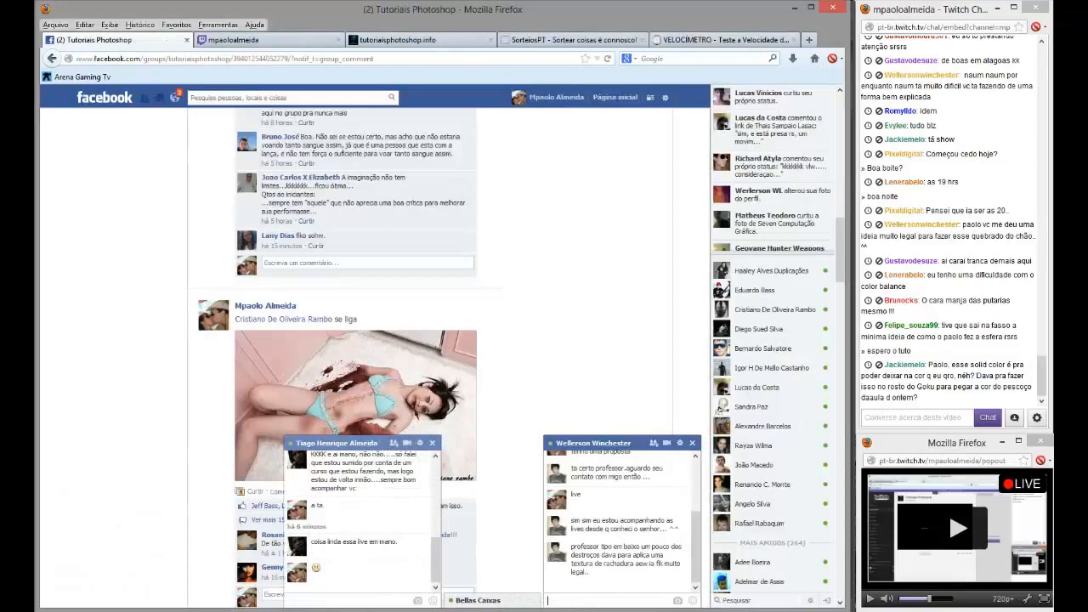
left_click(641, 447)
left_click(618, 600)
key("alt+Tab")
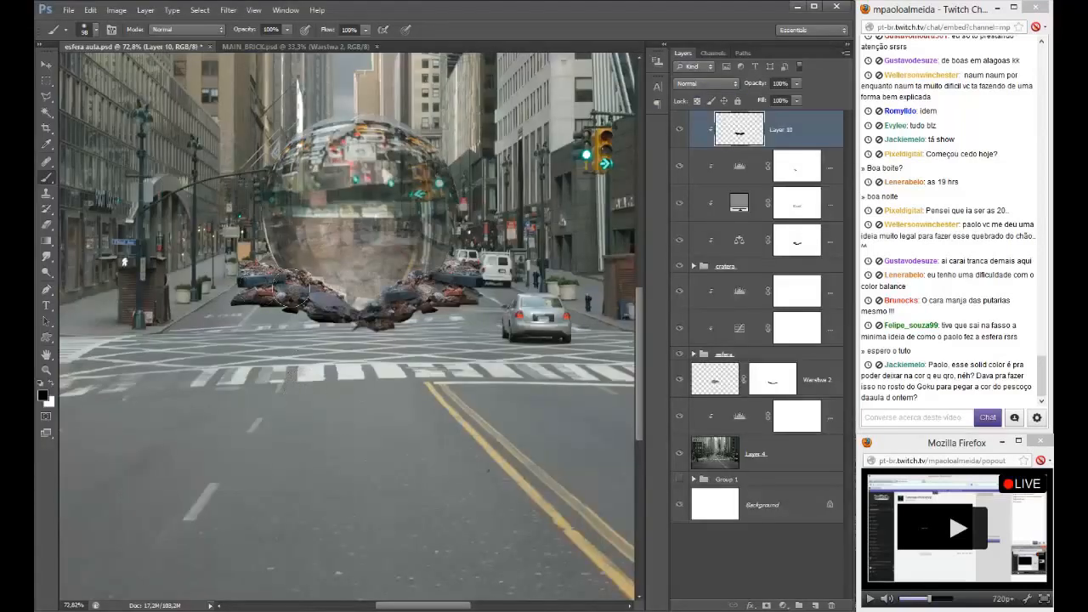
- Close MAIN_BRICK.psd and fit the whole street composite in view
left_click(291, 45)
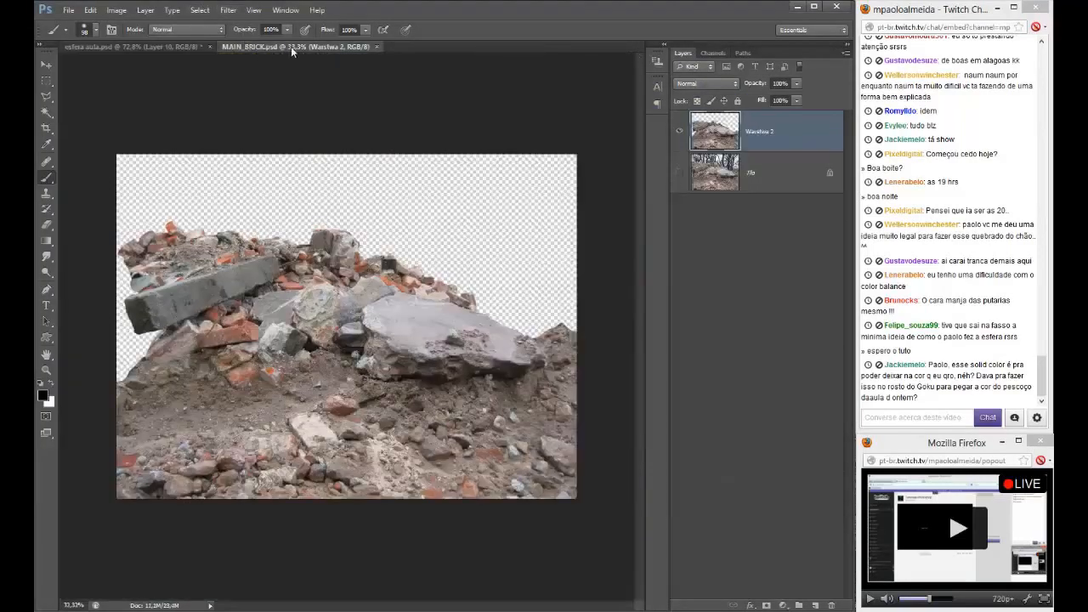
left_click(376, 47)
key("ctrl+0")
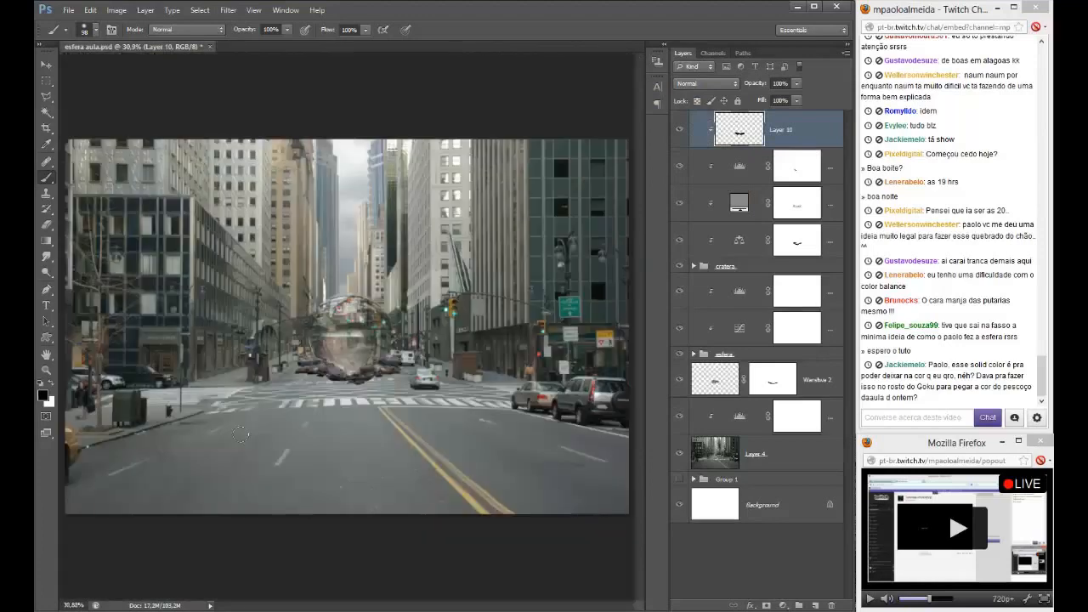
mouse_move(97, 609)
left_click(99, 571)
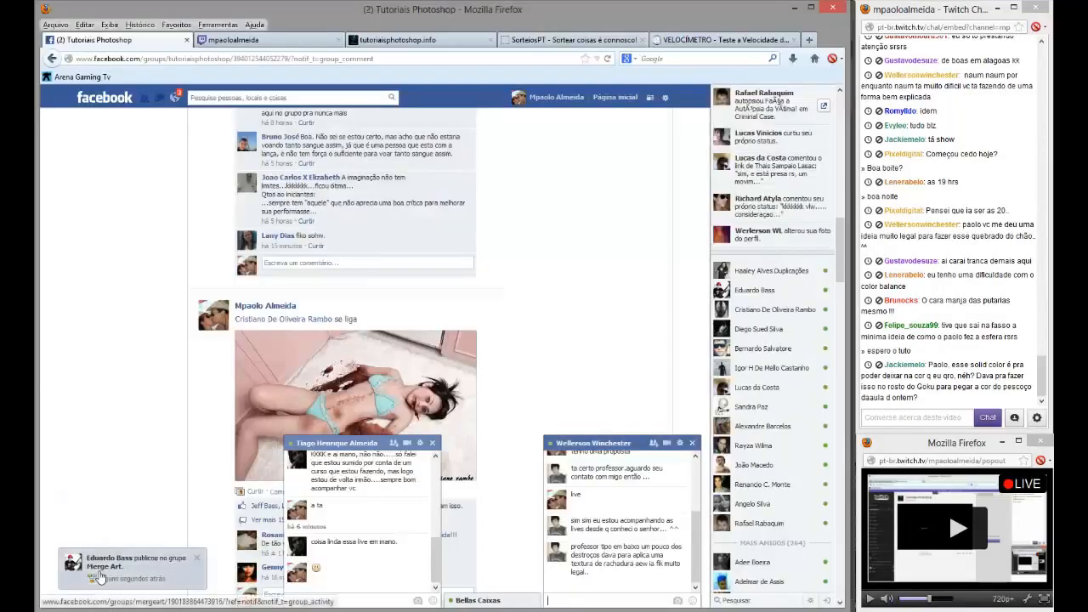
mouse_move(178, 608)
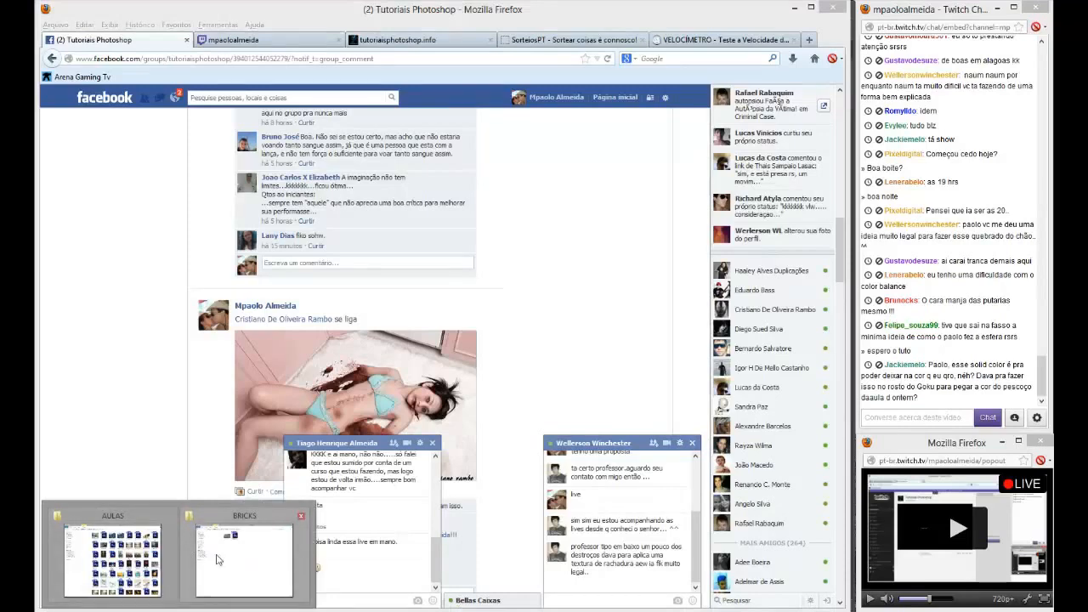
left_click(216, 558)
left_click_drag(365, 178, 492, 56)
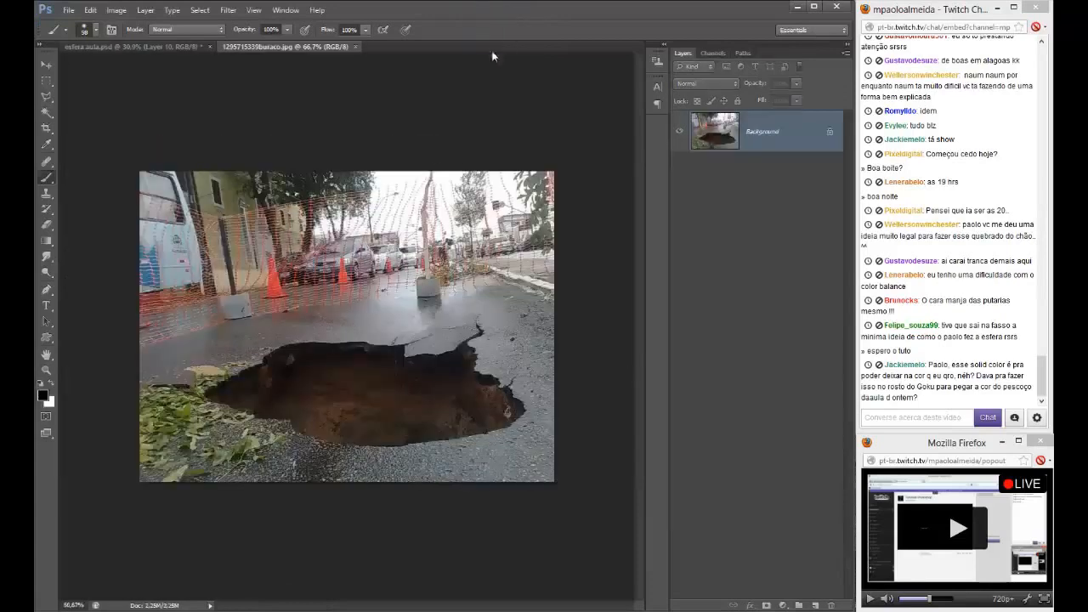
scroll(374, 340, "up", 2)
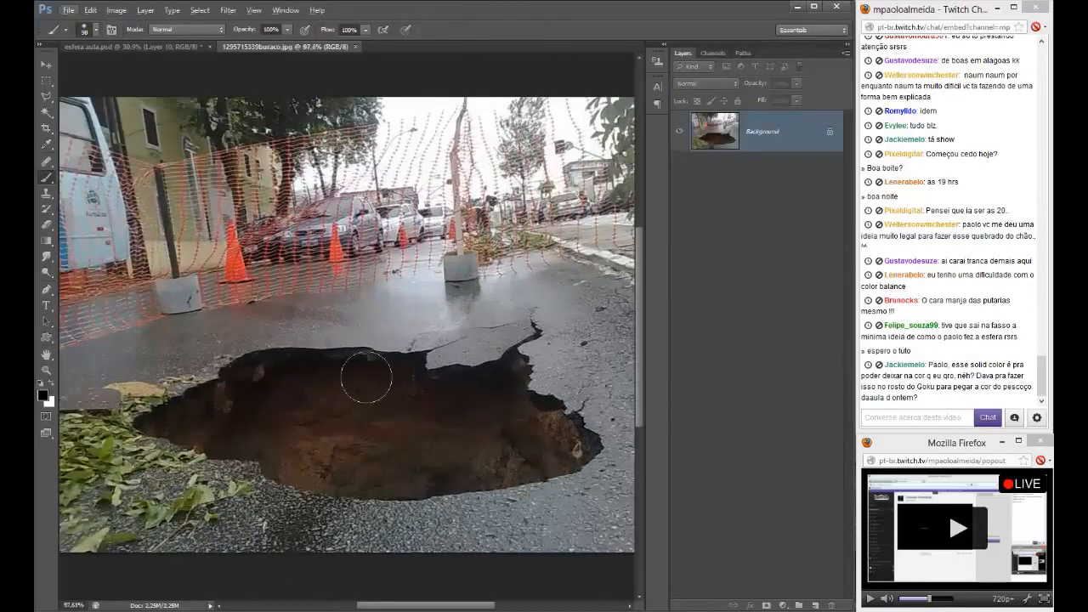
scroll(366, 376, "down", 1)
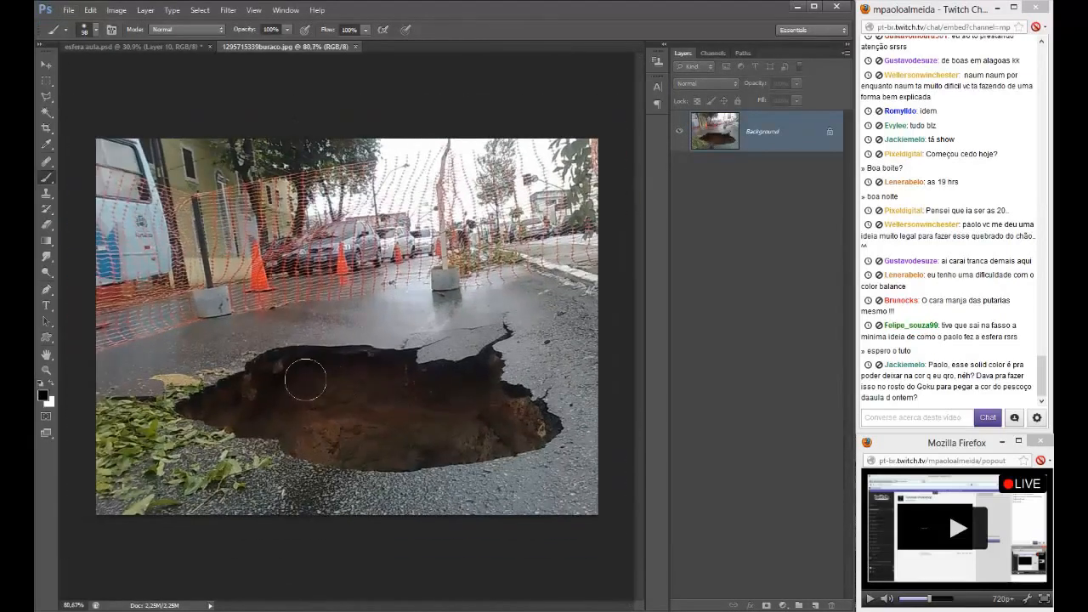
key("ctrl+w")
- Open the asfalto01 picture of cracked asphalt from the construções folder in Photoshop and activate the Lasso tool
mouse_move(222, 569)
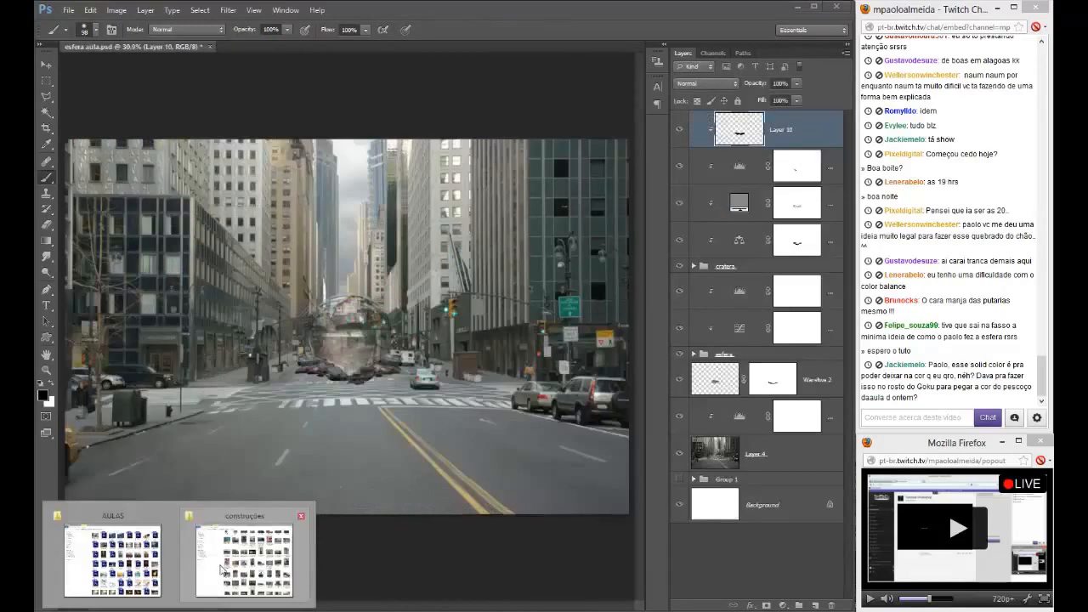
left_click(222, 570)
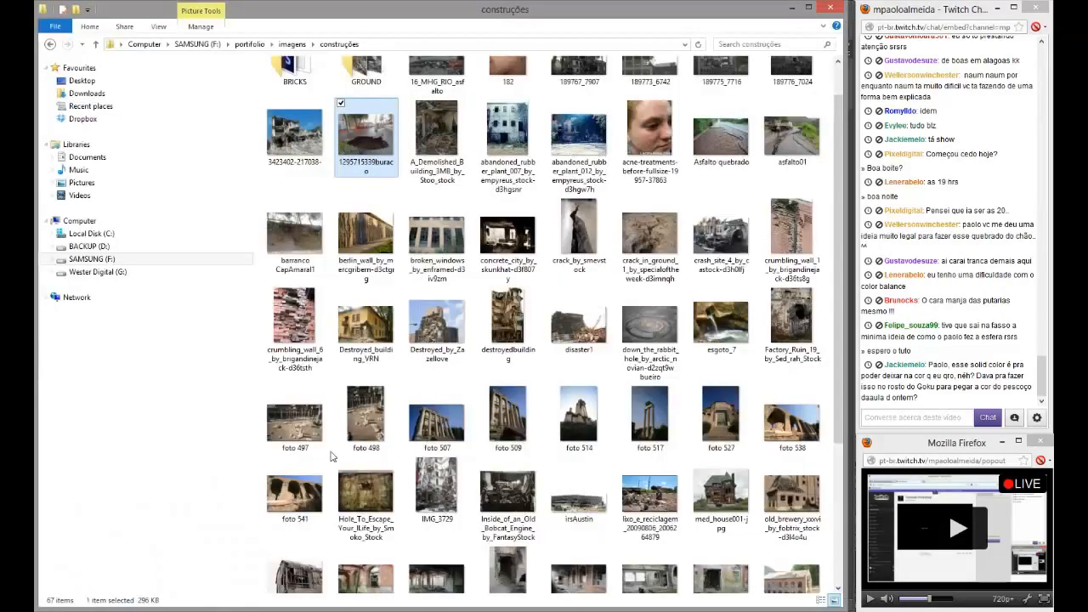
scroll(332, 457, "up", 1)
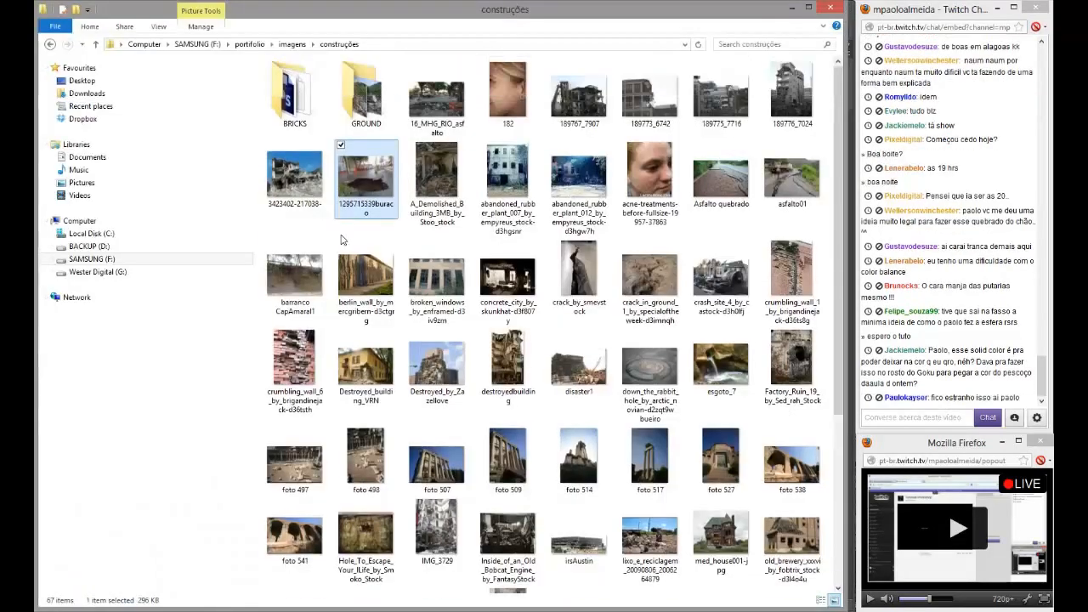
left_click(774, 198)
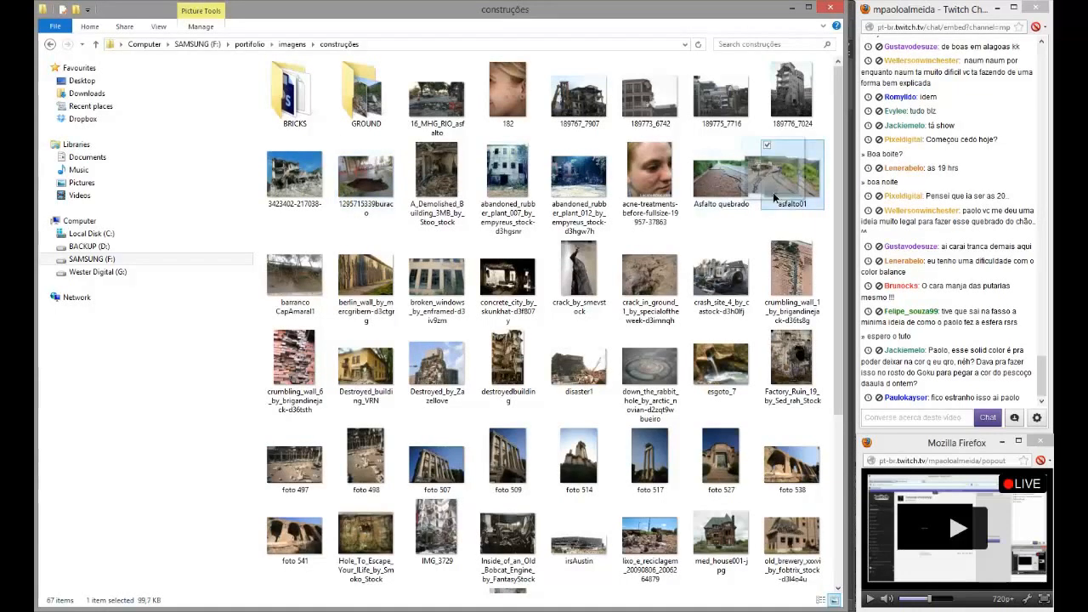
left_click_drag(773, 197, 443, 53)
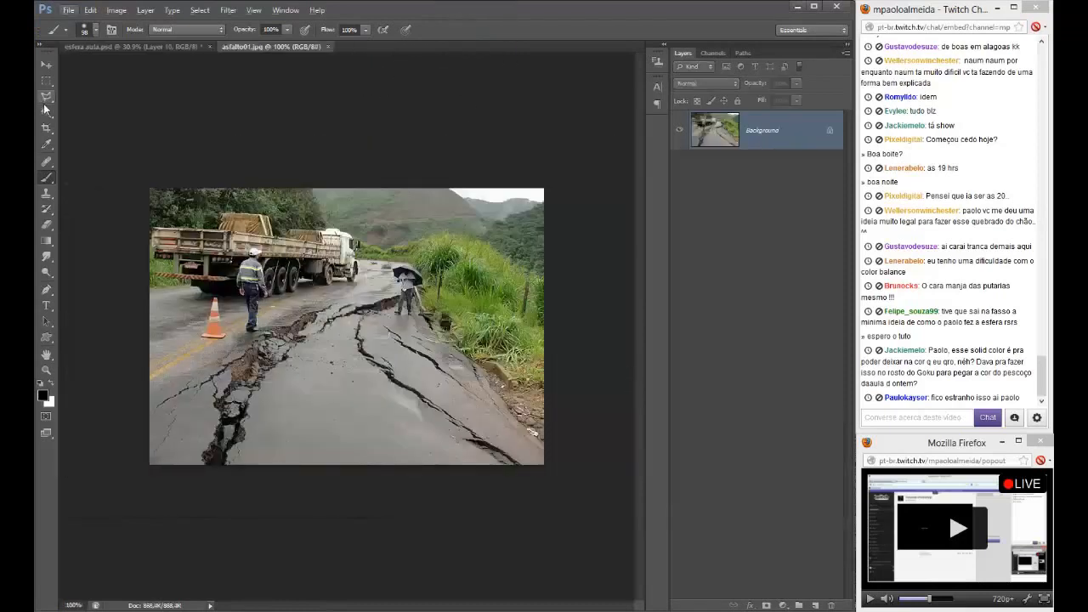
left_click_drag(46, 107, 102, 97)
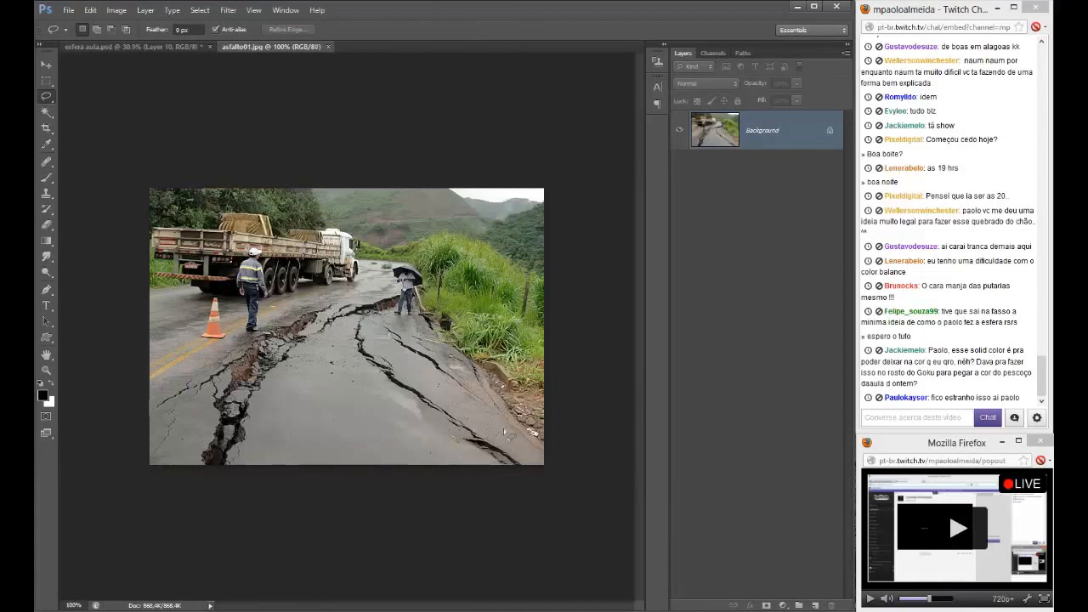
- Outline the cracked part of the road in asfalto01.jpg with the Lasso and move it into the esfera aula.psd street scene
left_click_drag(92, 434, 150, 391)
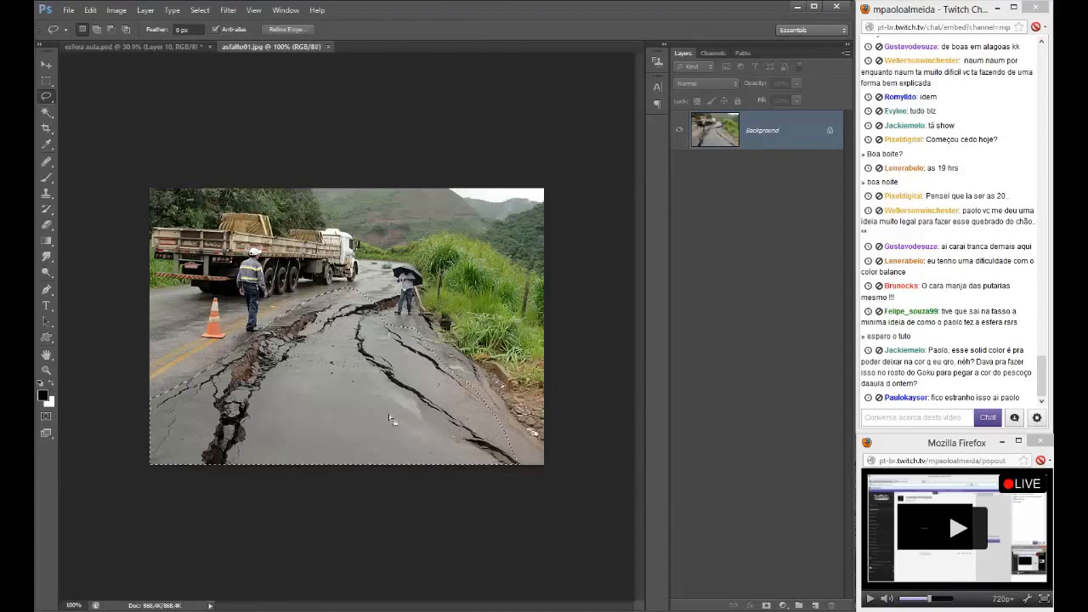
key("v")
mouse_move(388, 340)
left_mouse_down()
mouse_move(210, 171)
mouse_move(187, 51)
mouse_move(440, 397)
mouse_move(374, 413)
left_mouse_up()
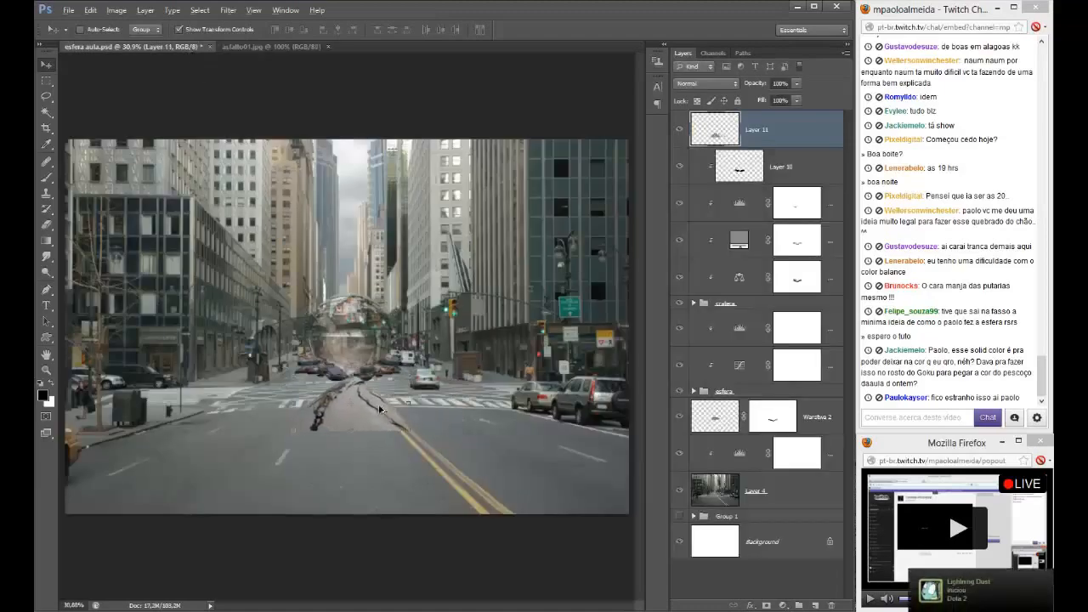
- Squash the cracked asphalt vertically onto the crosswalk beneath the sphere and set its blend mode to Hard Light
scroll(374, 413, "up", 3)
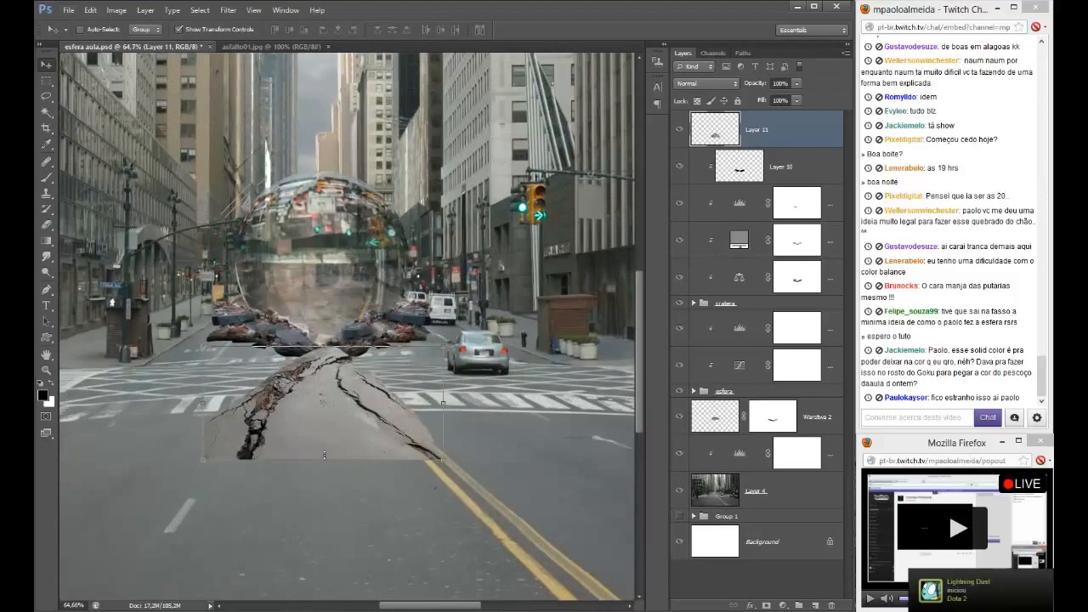
left_click_drag(322, 462, 357, 385)
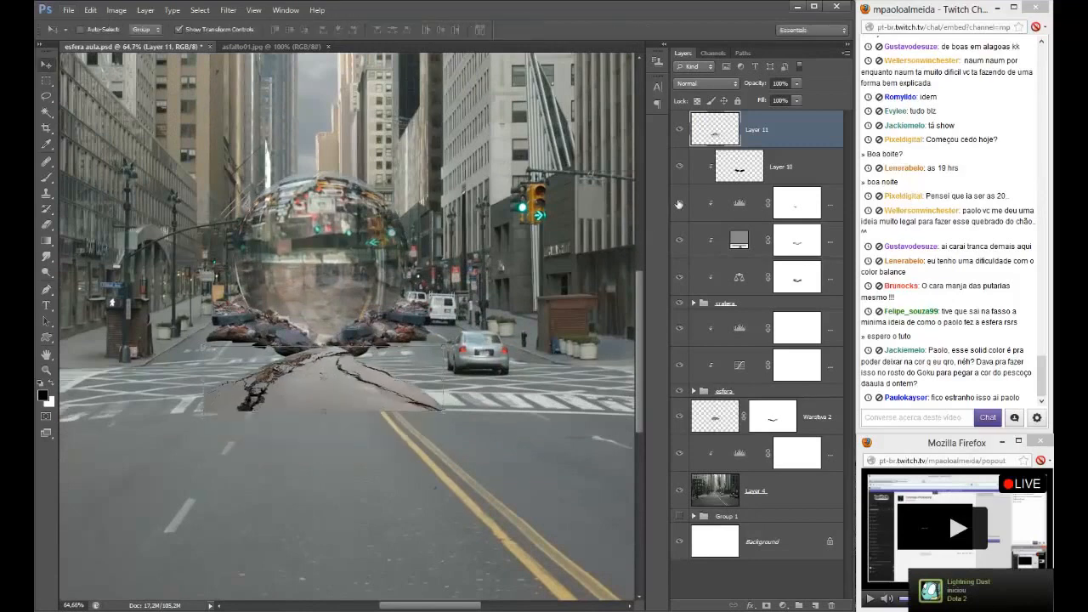
scroll(694, 80, "down", 7)
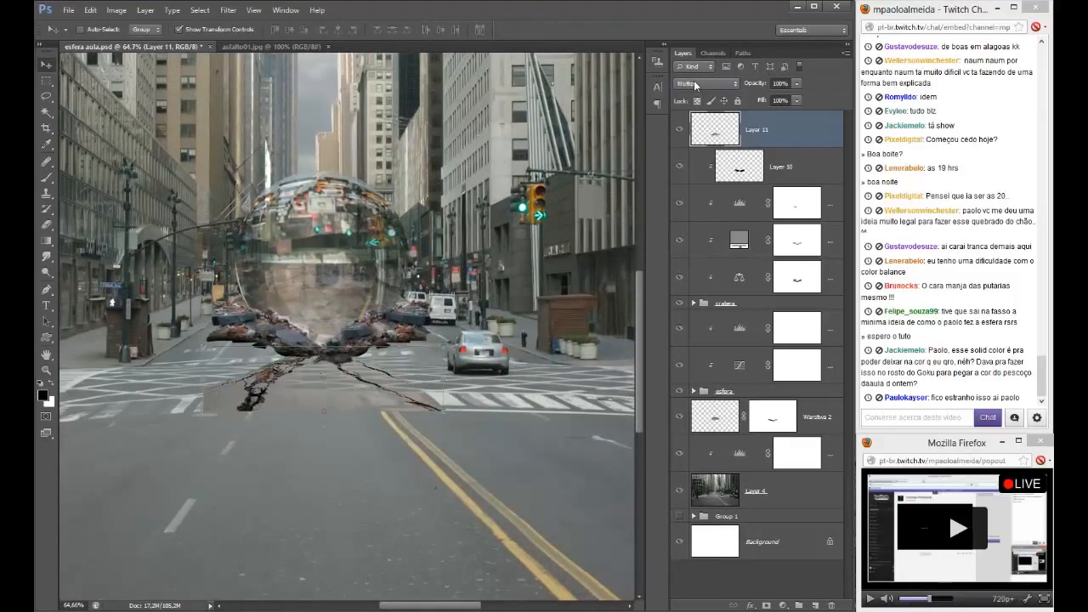
scroll(693, 80, "down", 5)
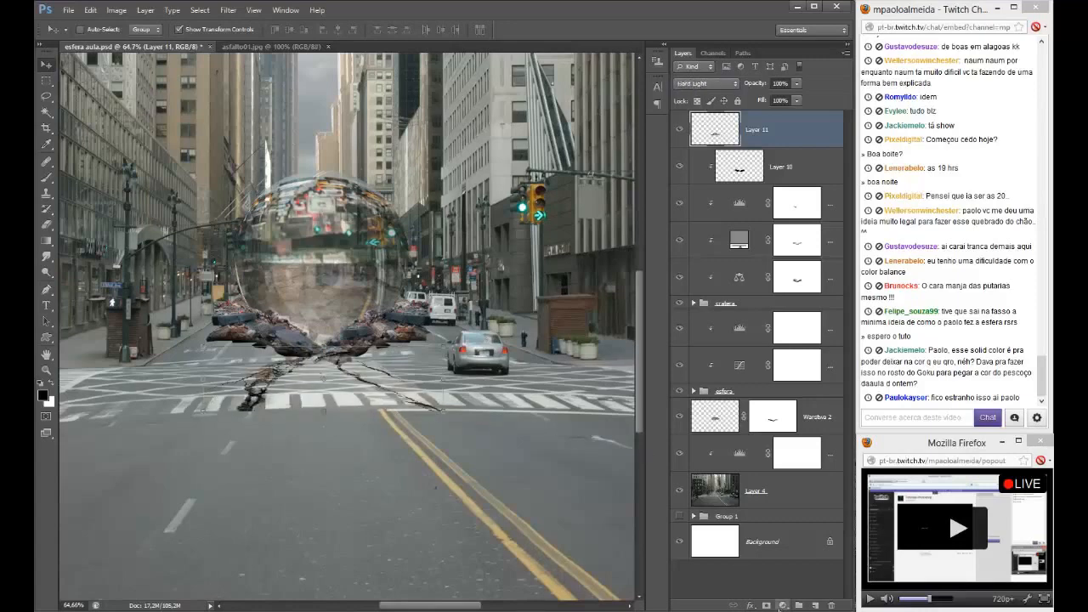
- Add a layer mask to Layer 11 and paint black around the cracks to hide the asphalt edges
left_click(784, 606)
key("b")
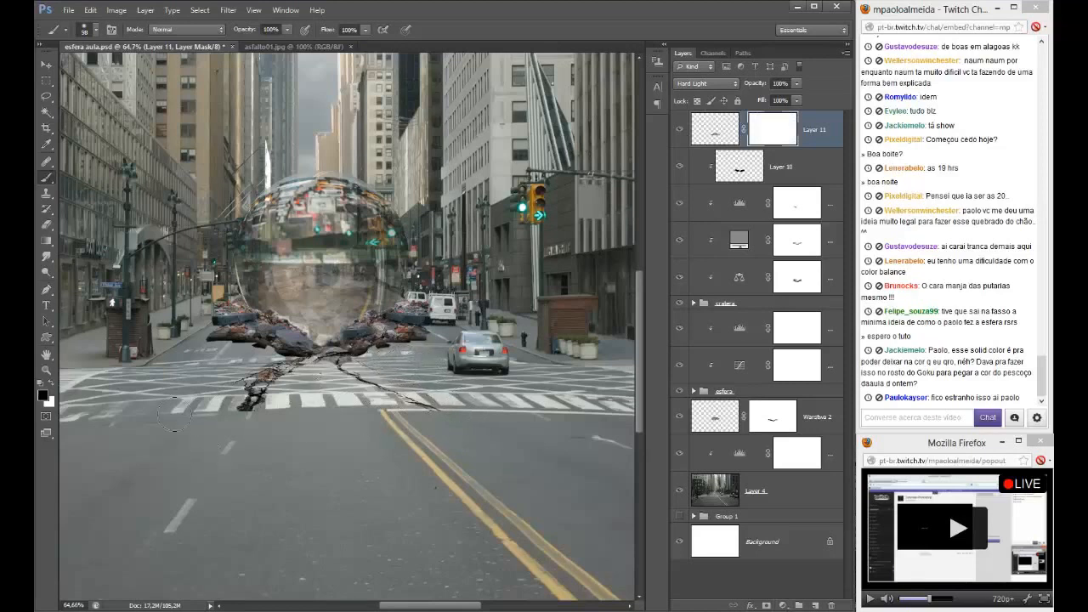
left_click_drag(186, 434, 333, 383)
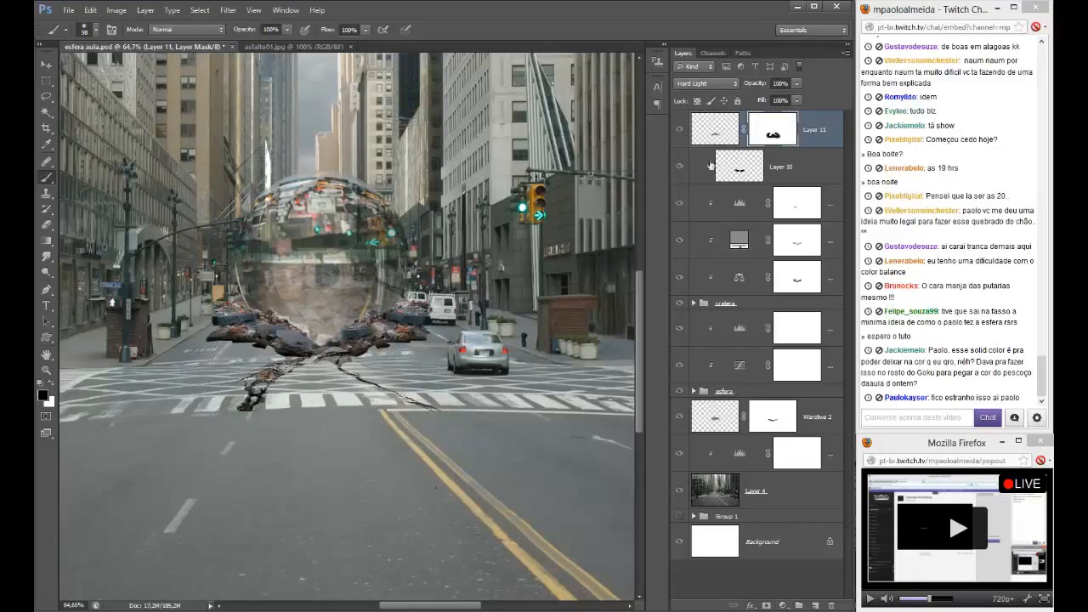
- Split the white Blend If slider for This Layer on Layer 11 to 11 / 255
double_click(827, 117)
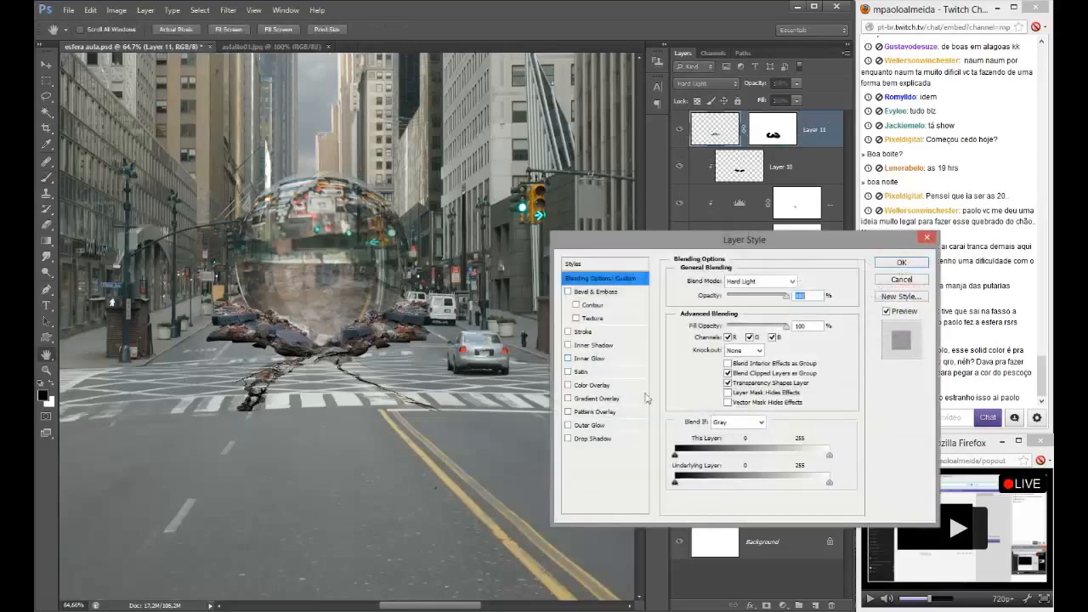
left_click_drag(827, 455, 685, 465)
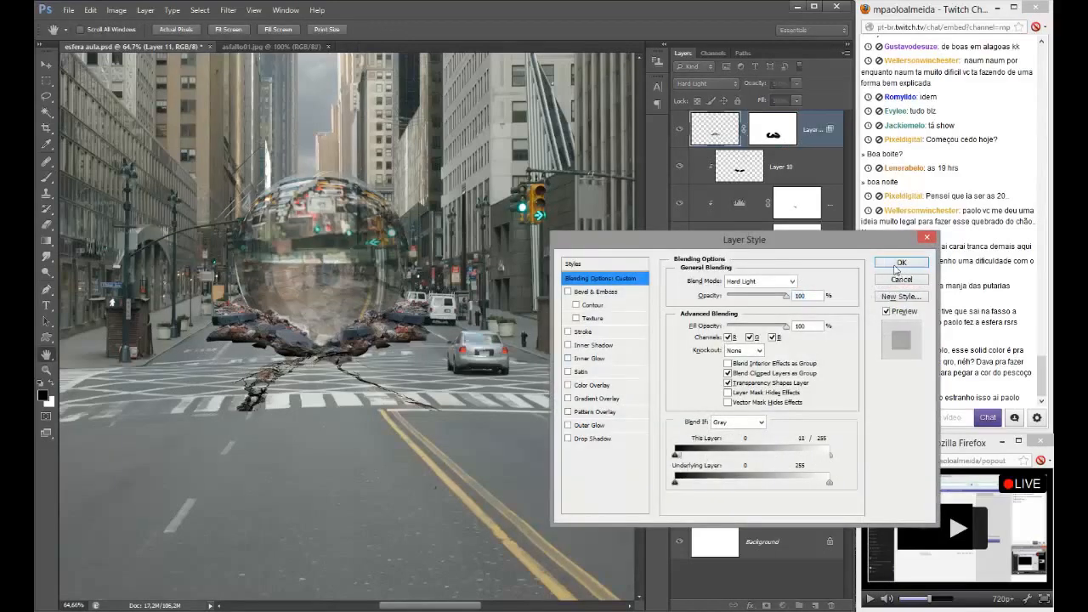
left_click(895, 267)
- Lower Layer 10's opacity to about 57% and make Layer 11 the active layer again
scroll(895, 269, "down", 1)
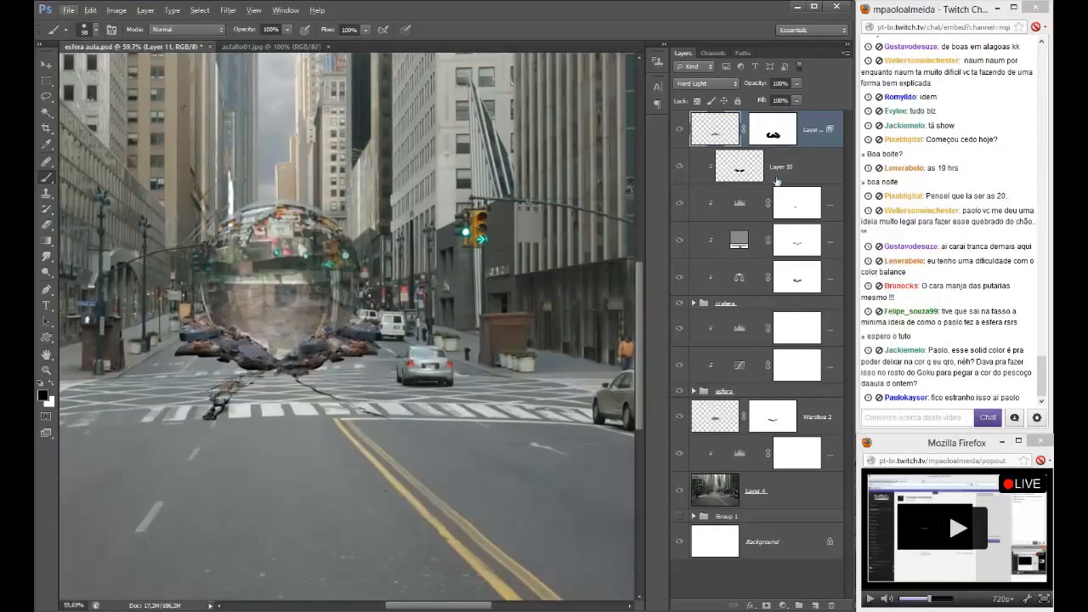
left_click(776, 176)
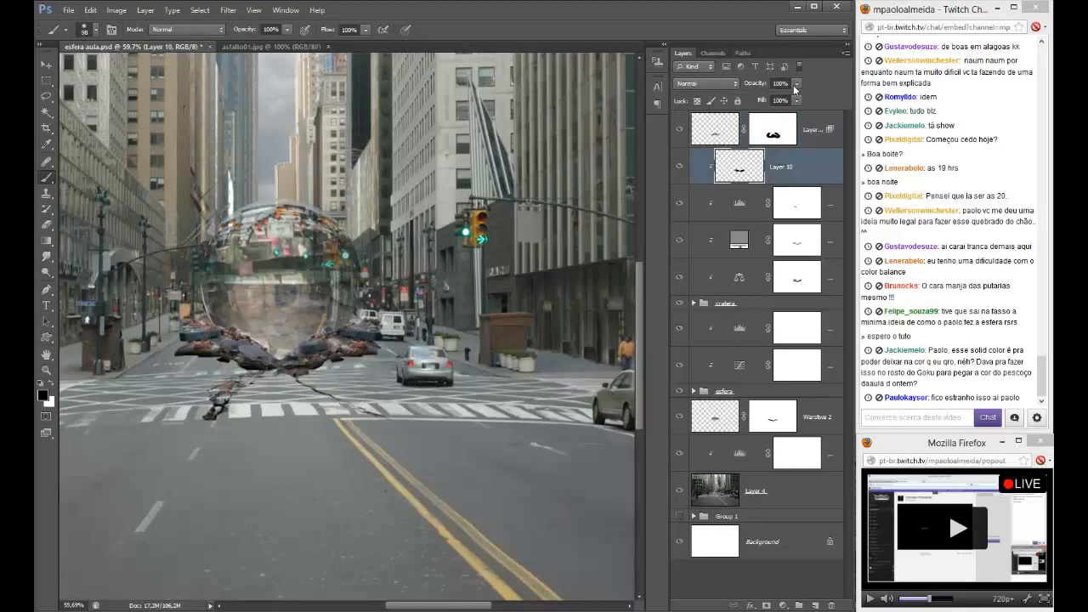
left_click_drag(794, 85, 771, 100)
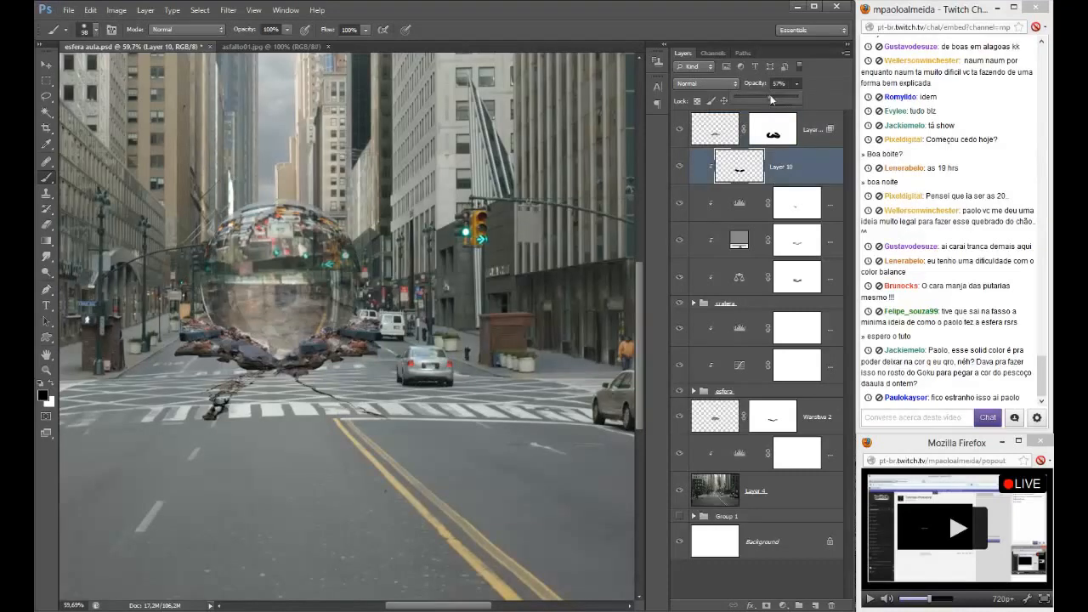
left_click(809, 134)
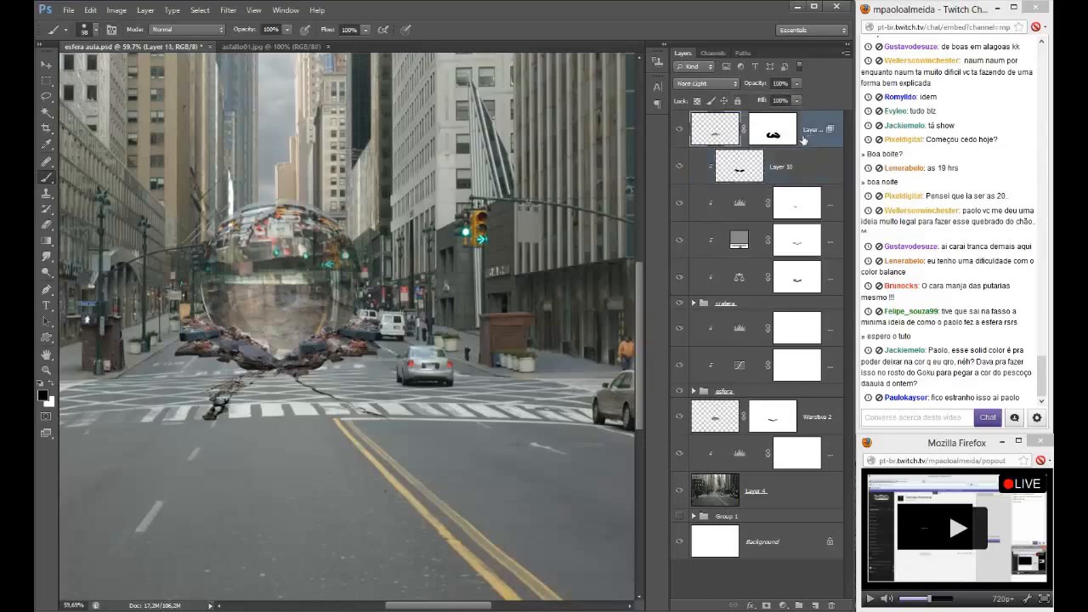
key("ctrl+0")
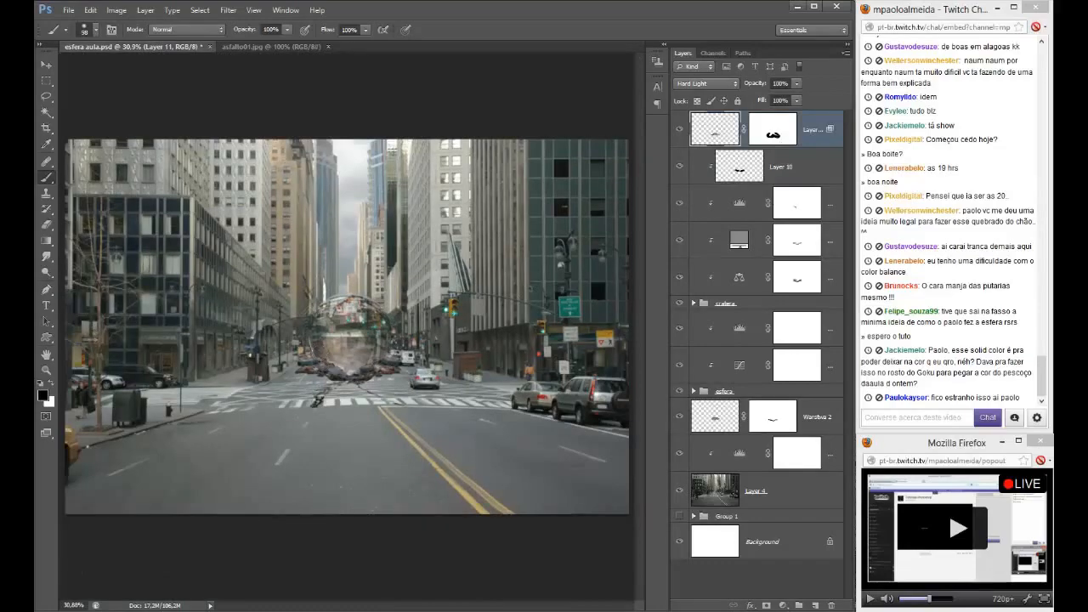
- Switch to File Explorer and search the imagens folder for glass
left_click(113, 557)
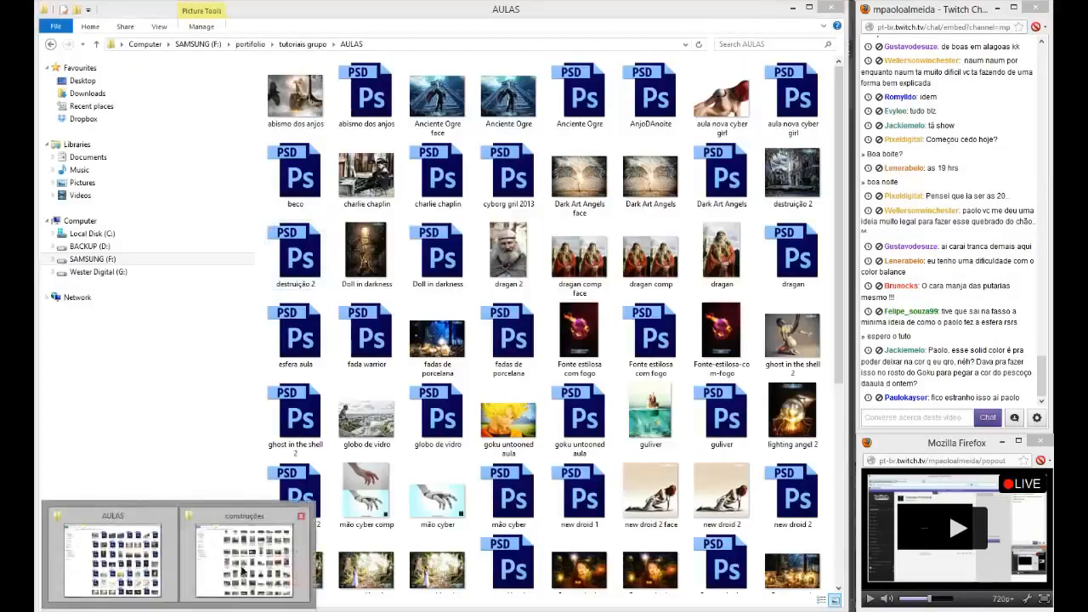
left_click(242, 571)
left_click(293, 43)
left_click(765, 43)
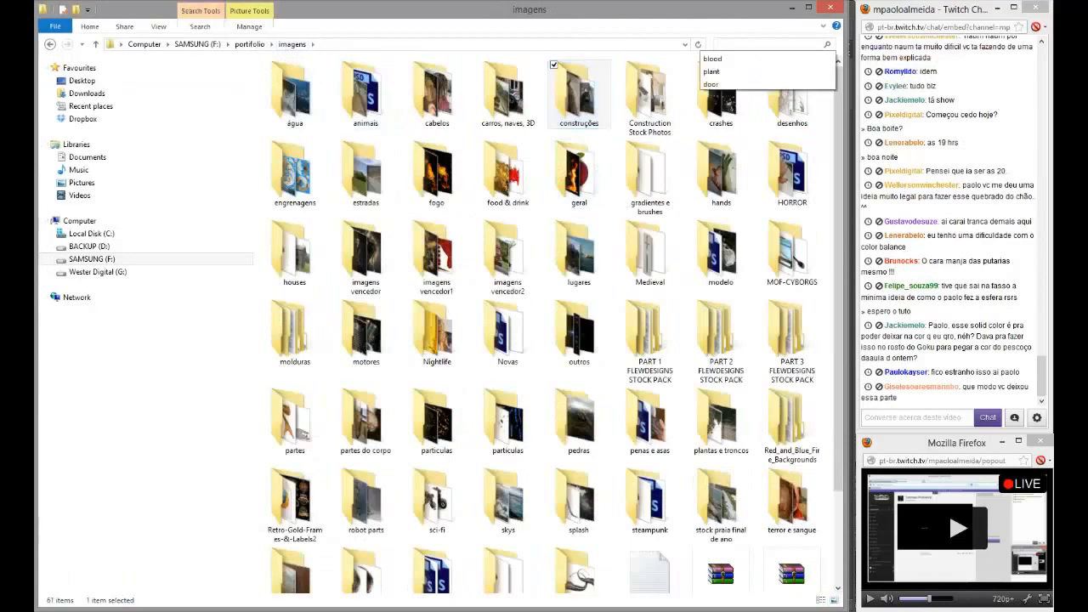
type("g")
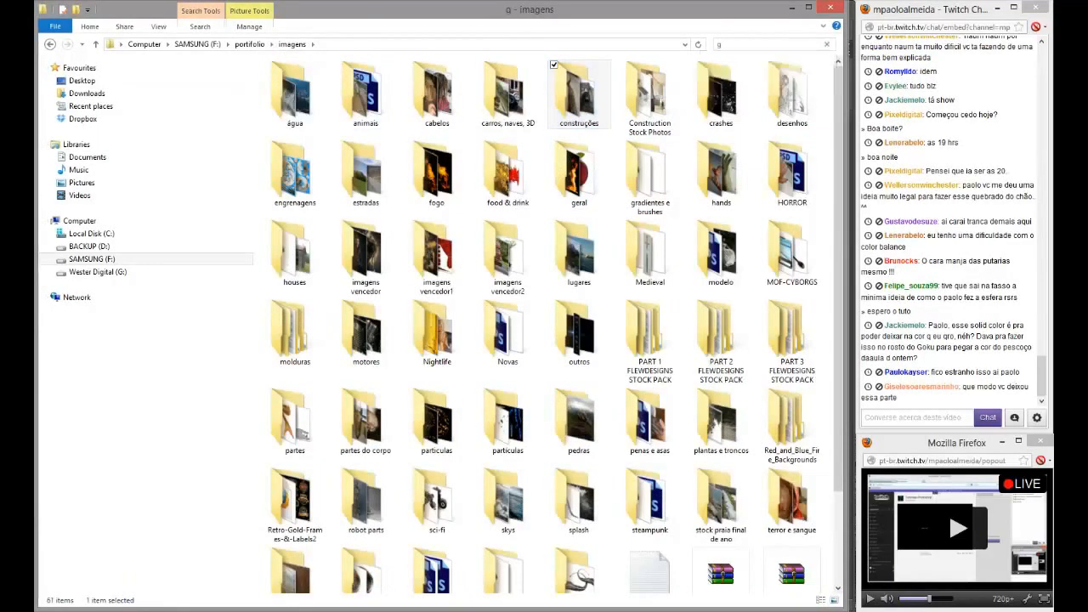
type("lass")
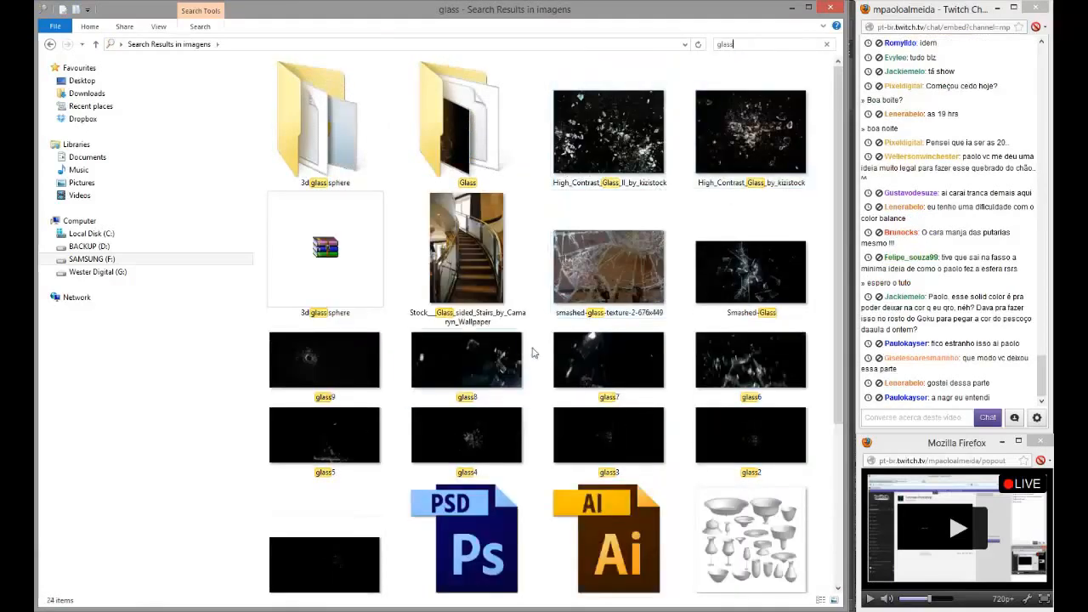
- Preview the glass6 and High_Contrast_Glass_by_kizistock images to judge their shards
double_click(712, 363)
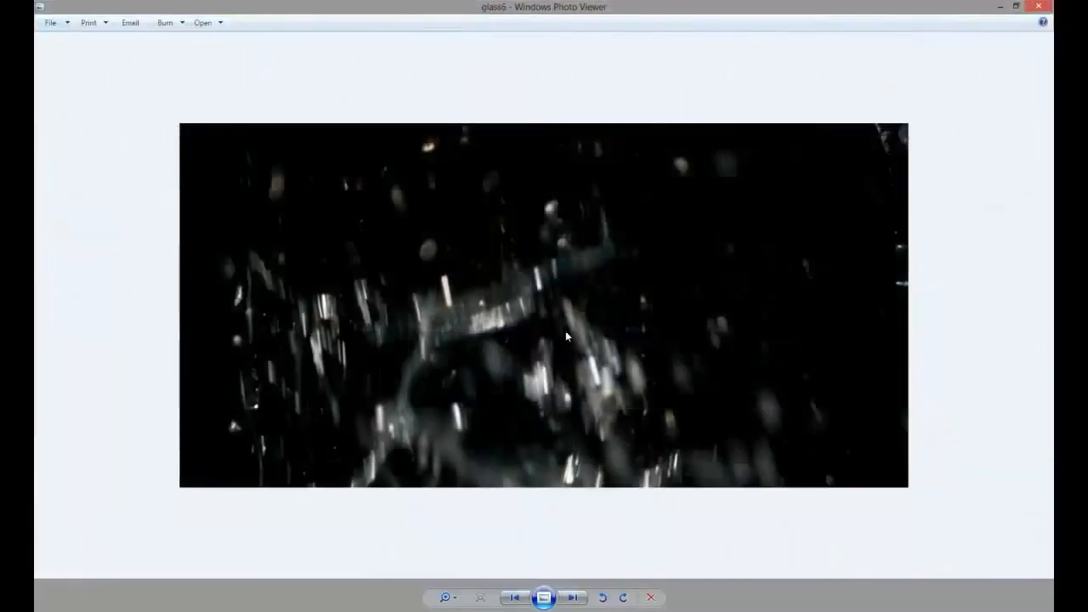
left_click(1038, 6)
double_click(725, 136)
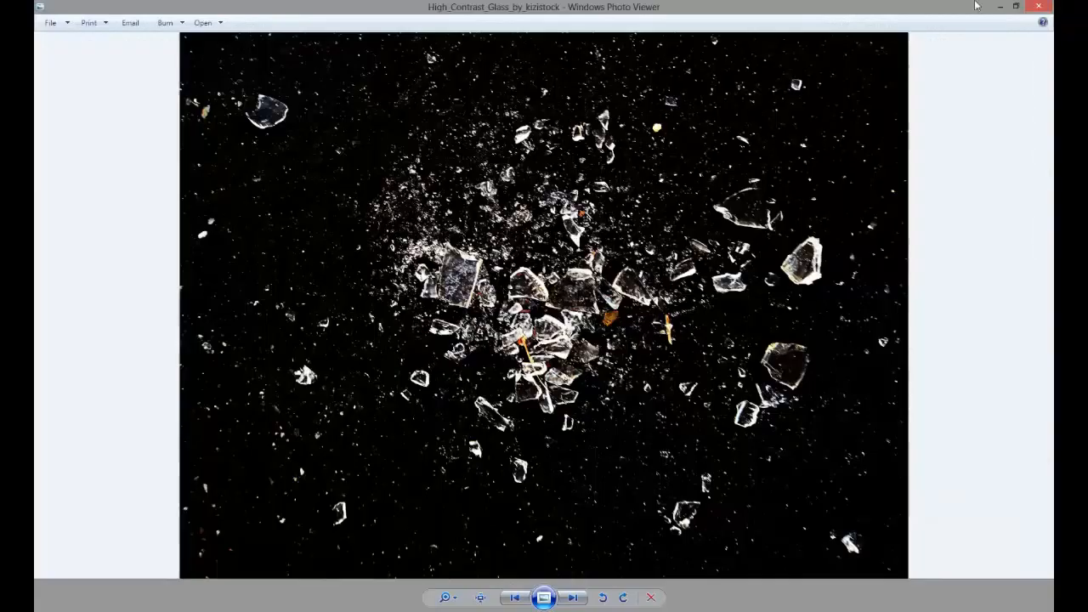
left_click(1038, 6)
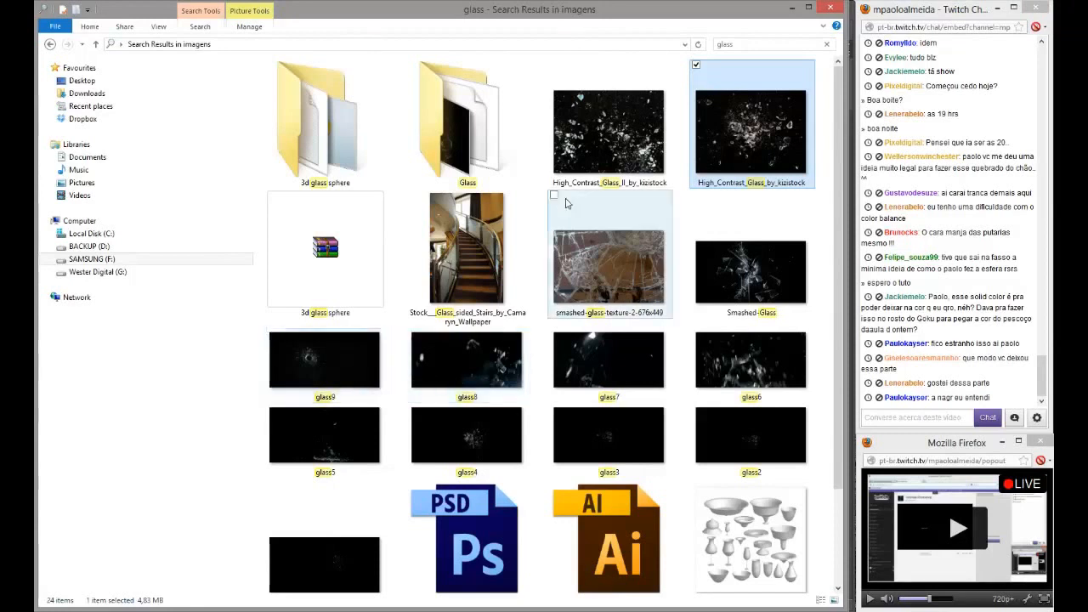
- Open High_Contrast_Glass_II_by_kizistock in Photoshop and duplicate its Blue channel as Blue copy
left_click_drag(609, 136, 254, 521)
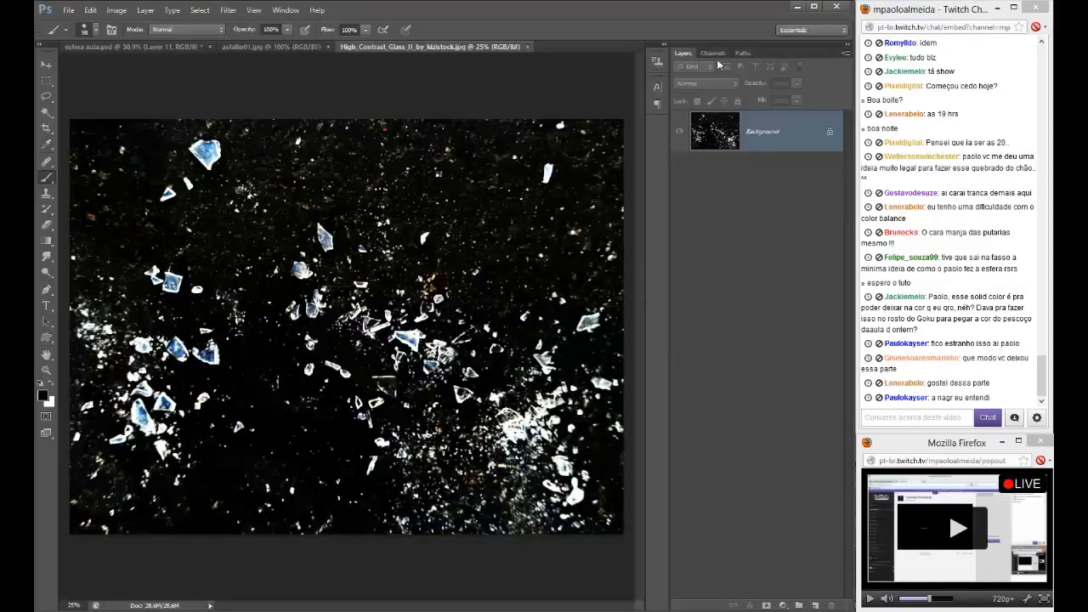
left_click(712, 53)
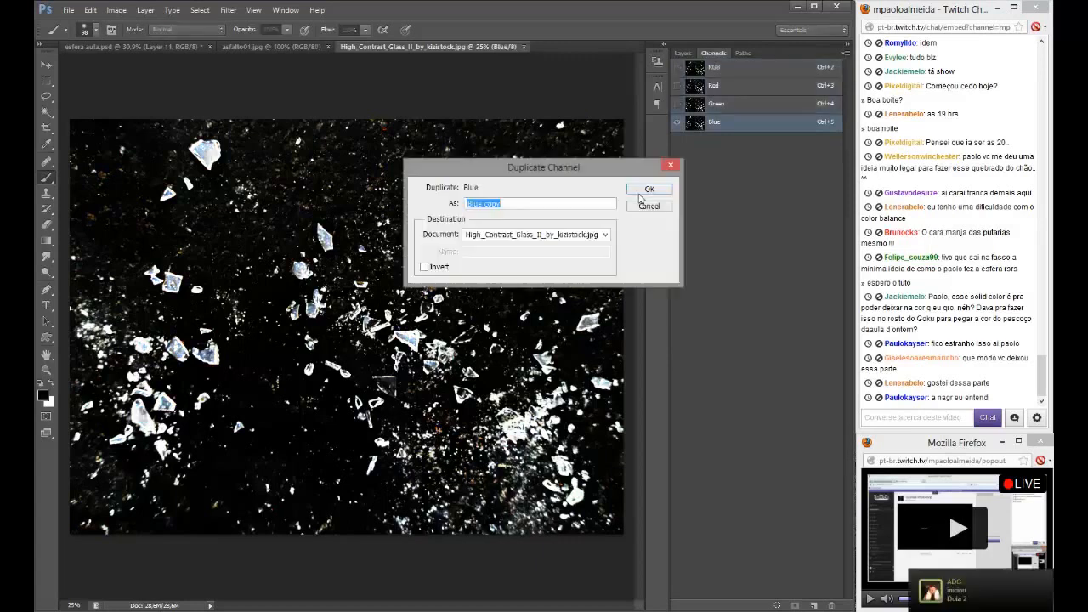
left_click(646, 190)
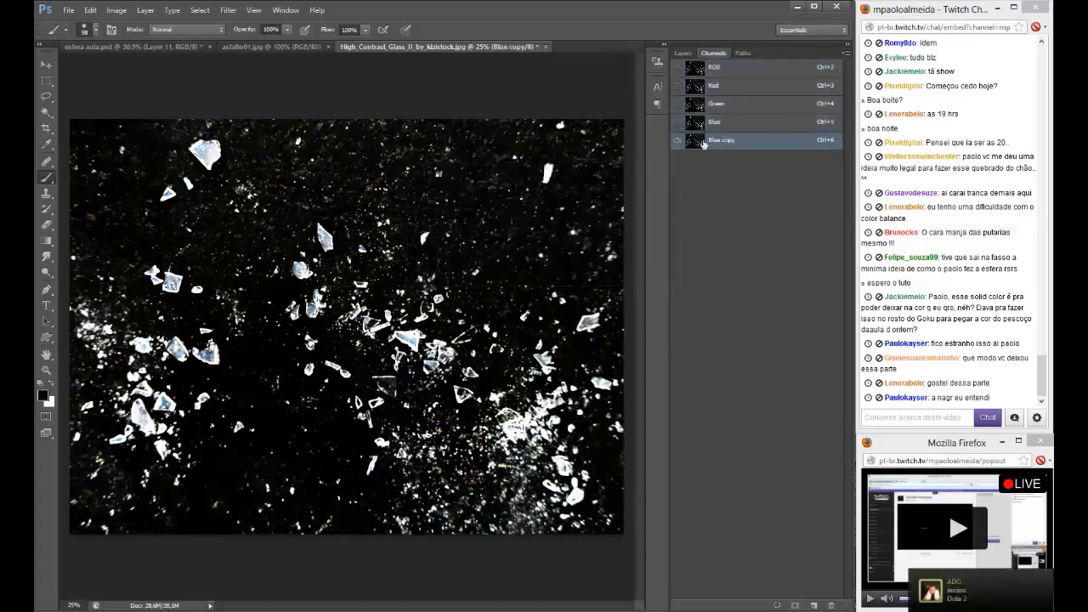
left_click(704, 144)
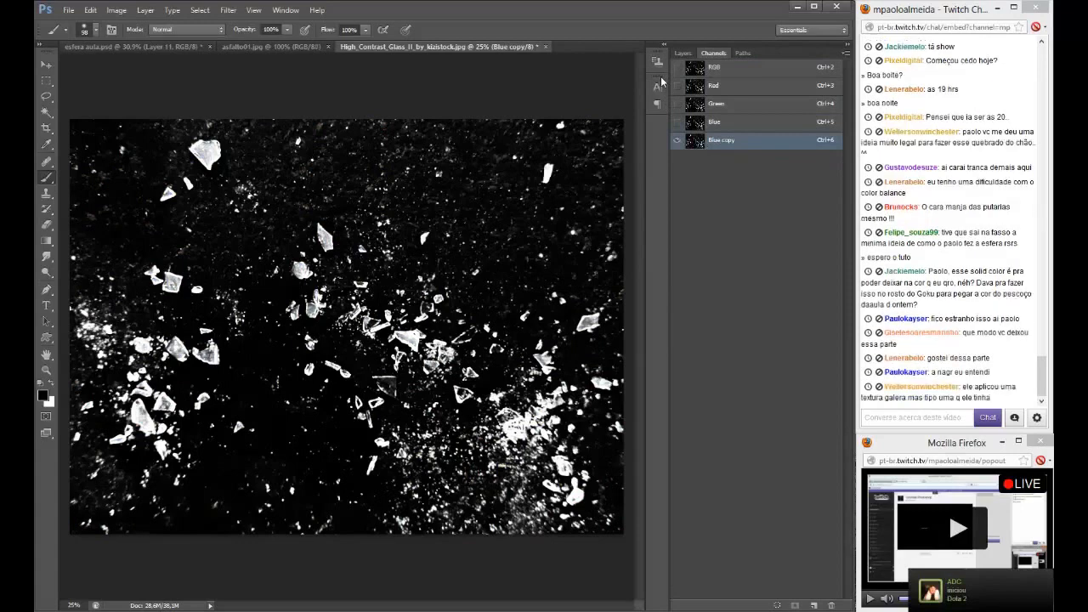
- Apply Levels to the Blue copy channel, darkening the shadows so only the bright glass shards stand out
key("ctrl+l")
mouse_move(837, 319)
left_mouse_down()
mouse_move(791, 330)
mouse_move(836, 327)
left_mouse_up()
left_click_drag(683, 319, 768, 323)
key("Return")
key("b")
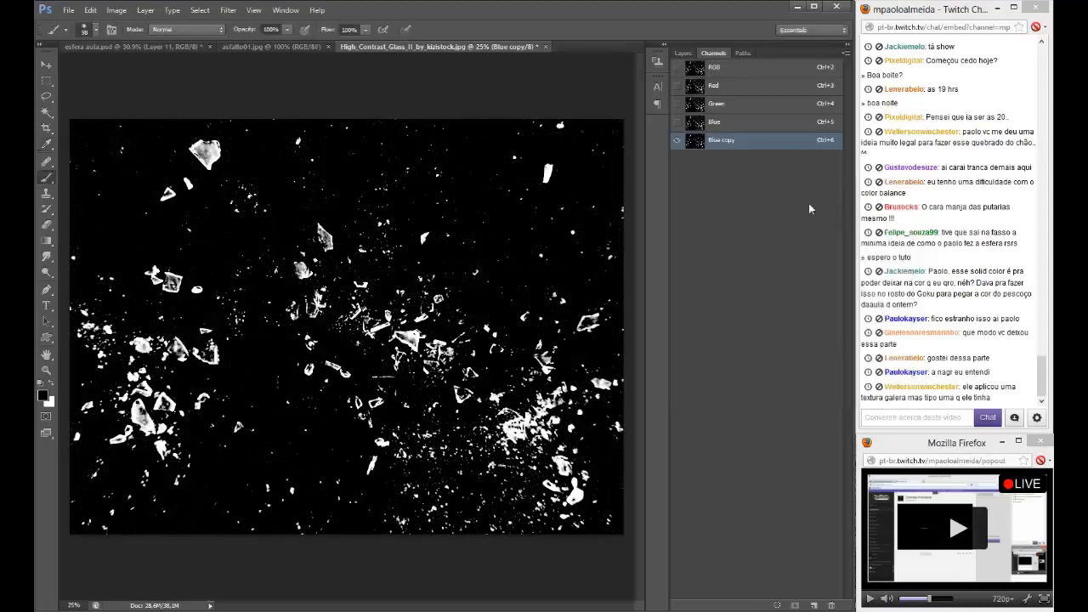
- With the Blue copy channel loaded as a selection, copy the glass shards to a new layer and hide the Background
left_click(736, 76)
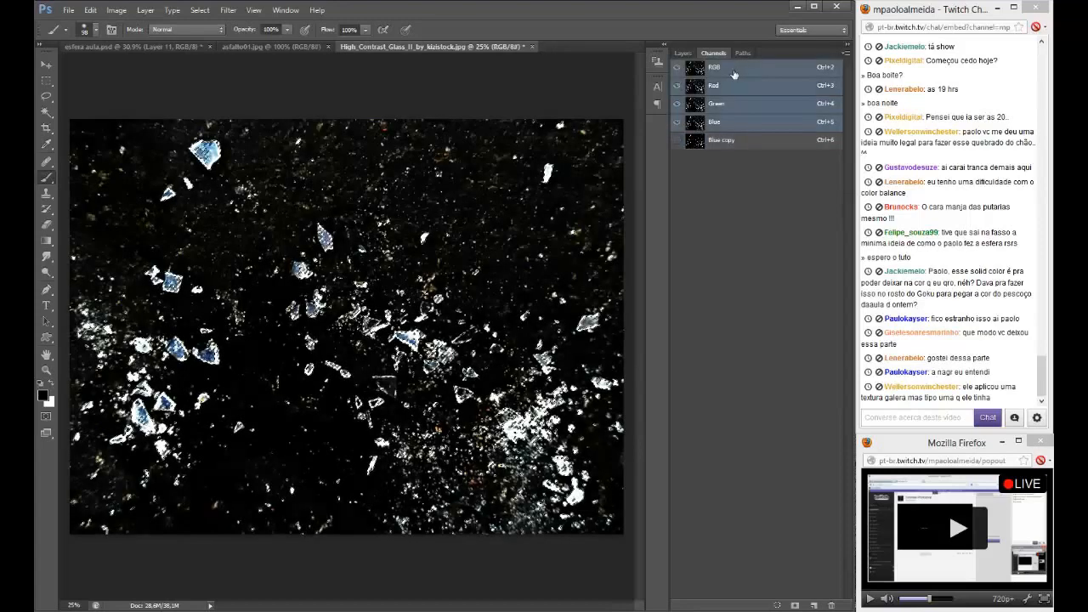
left_click(682, 54)
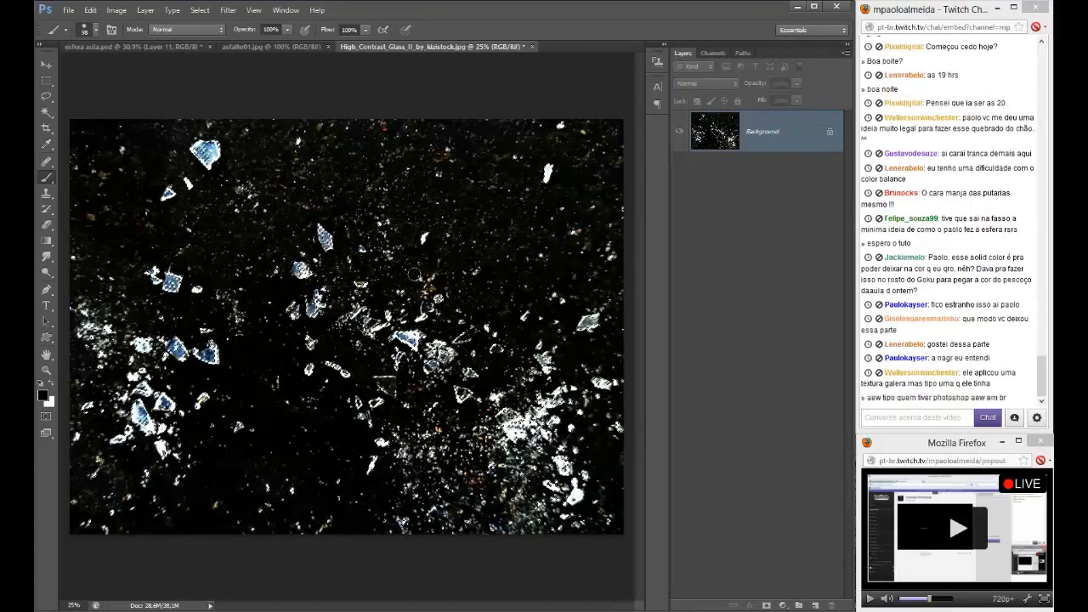
key("ctrl+j")
left_click(679, 172)
- Move the isolated glass shards layer into esfera aula.psd and scale it down to a small cluster
key("v")
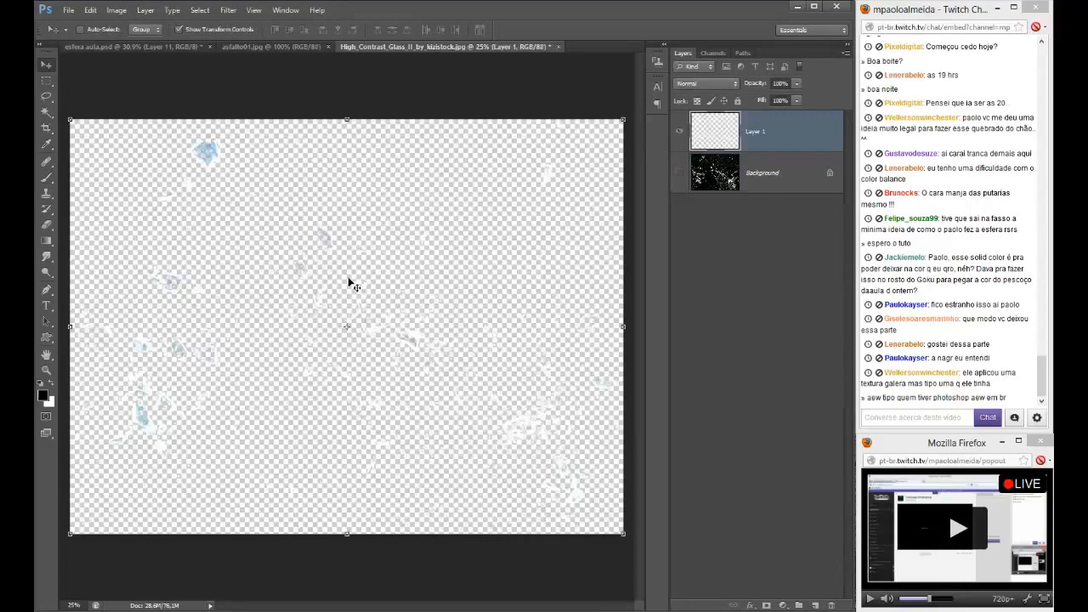
left_click_drag(352, 284, 314, 355)
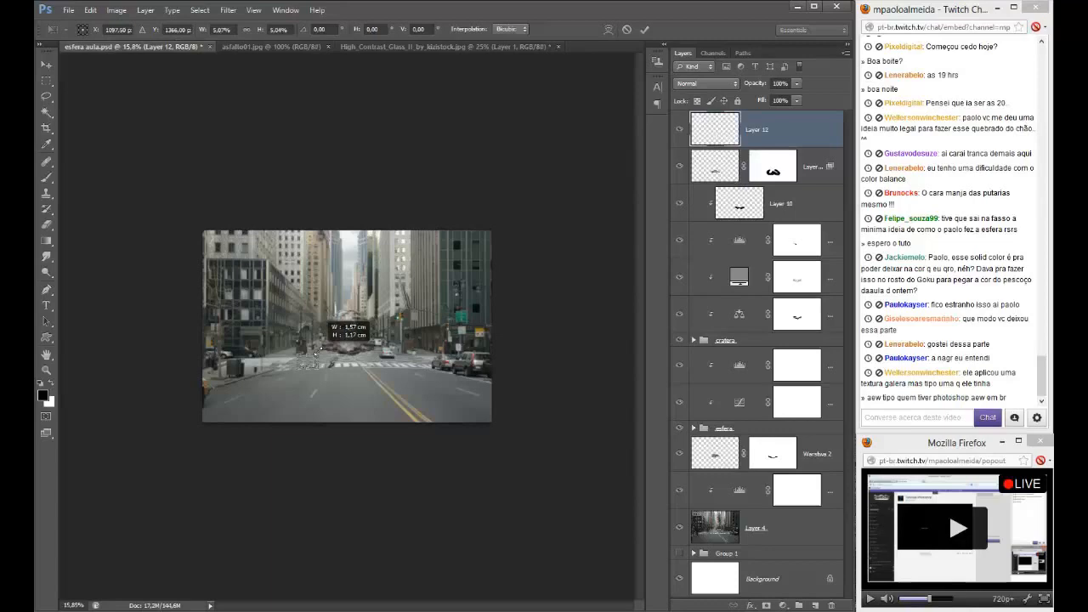
left_click_drag(315, 354, 320, 350)
key("Return")
- Position the glass shards against the building facade on the street's left side and scale them to about 41%
scroll(324, 332, "up", 5)
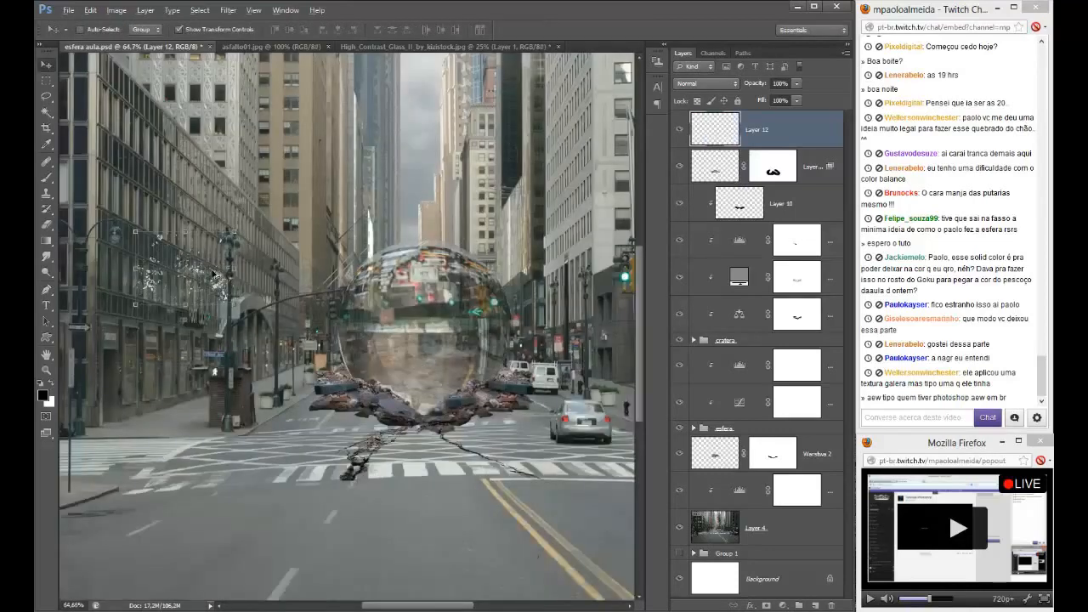
scroll(211, 270, "up", 1)
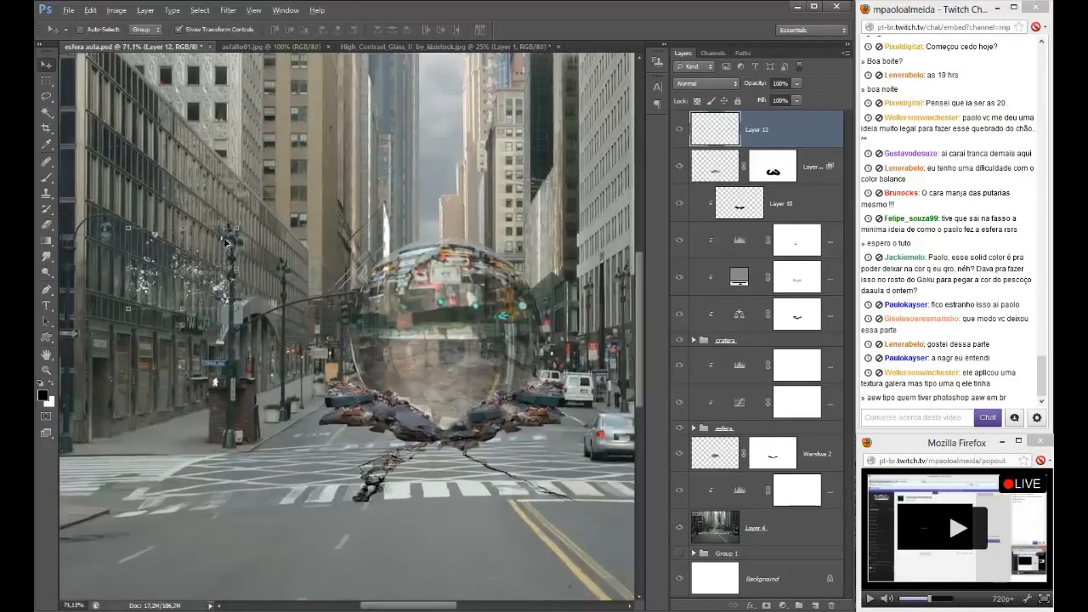
key("ctrl+t")
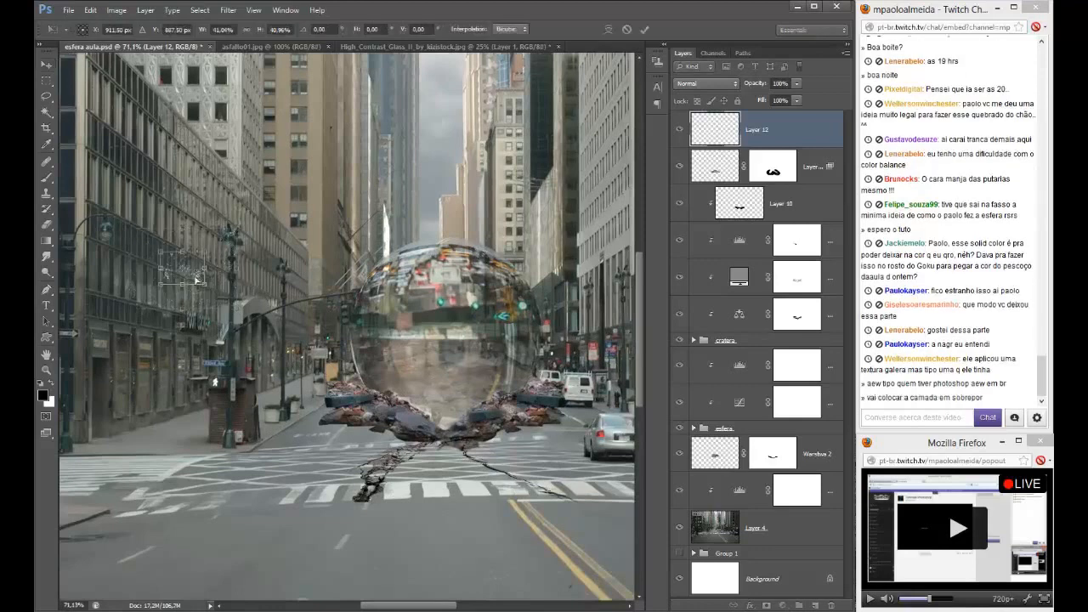
key("Return")
- Make four duplicates of the Layer 12 glass shards, transforming and spreading them across the building facade
left_click_drag(200, 280, 166, 261)
key("ctrl+t")
key("Return")
key("ctrl+t")
key("Return")
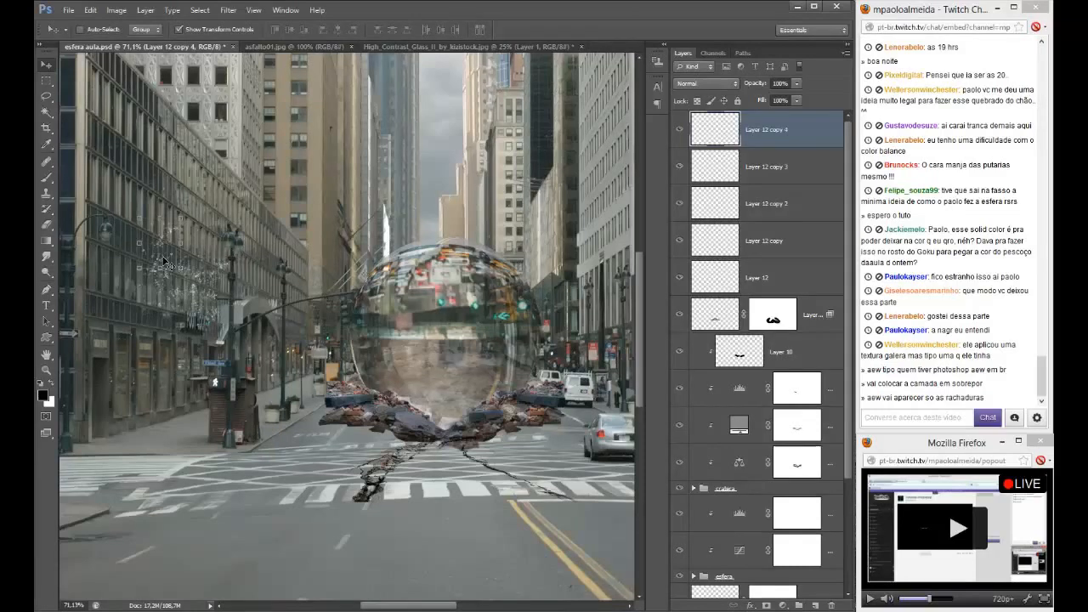
- Add three more duplicates of the Layer 12 glass shards to the left building's facade, moving and transforming them
left_click_drag(177, 257, 138, 262)
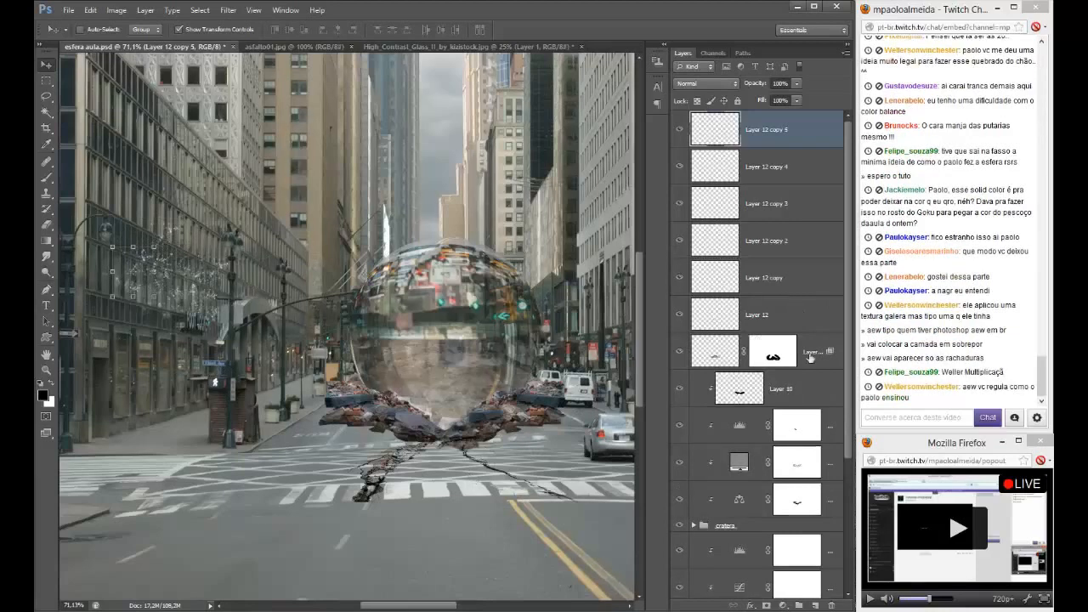
left_click(810, 357)
left_click(140, 293, "ctrl")
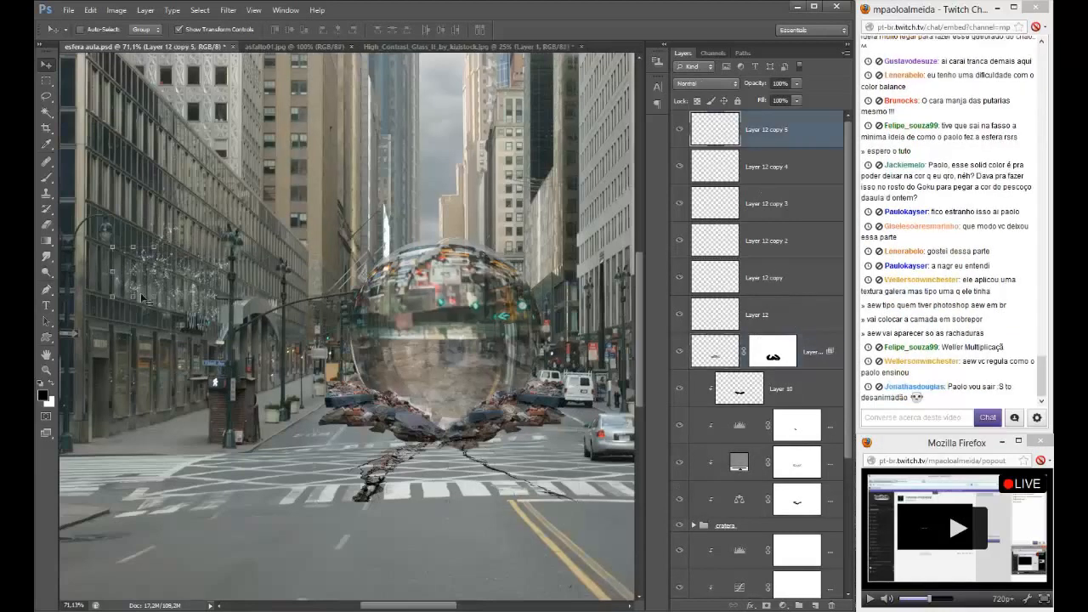
left_click_drag(139, 293, 128, 269)
key("Return")
key("ctrl+t")
key("Return")
- Duplicate the shards three more times higher on the left facade, rotating one copy about -57°
key("ctrl+j")
key("ctrl+t")
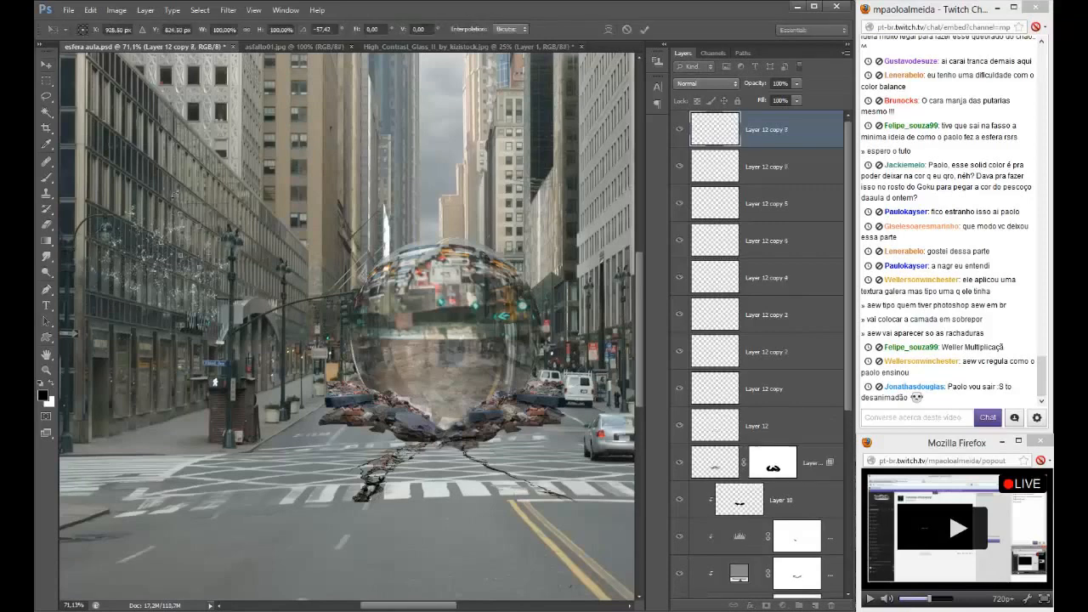
left_click_drag(177, 206, 156, 223)
key("Return")
key("ctrl+j")
key("ctrl+j")
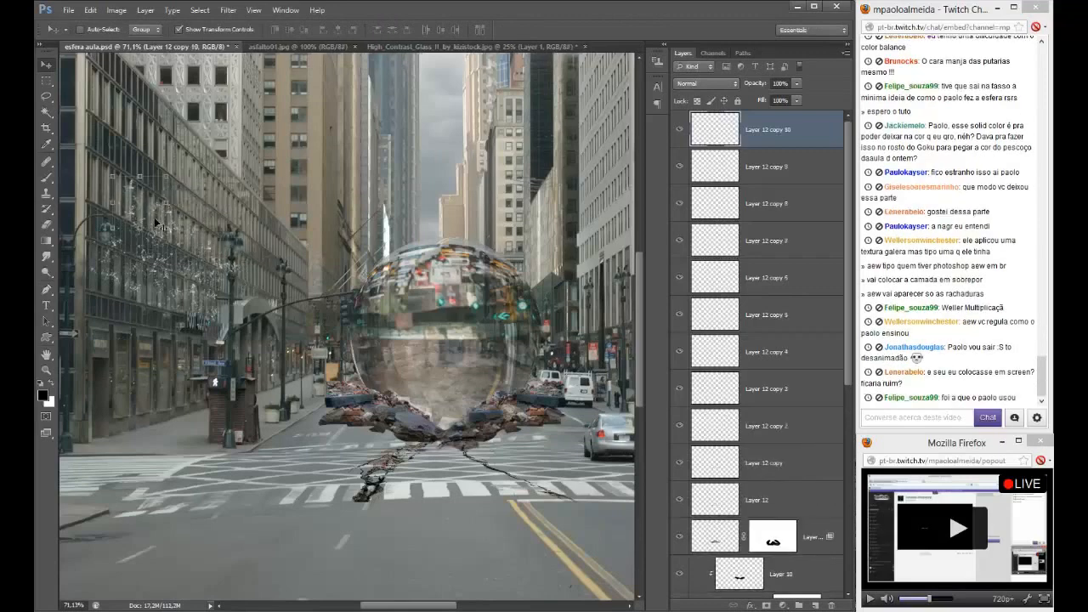
- Open the glass4 image from the file search results for "glass" as a new Photoshop document
left_click(163, 609)
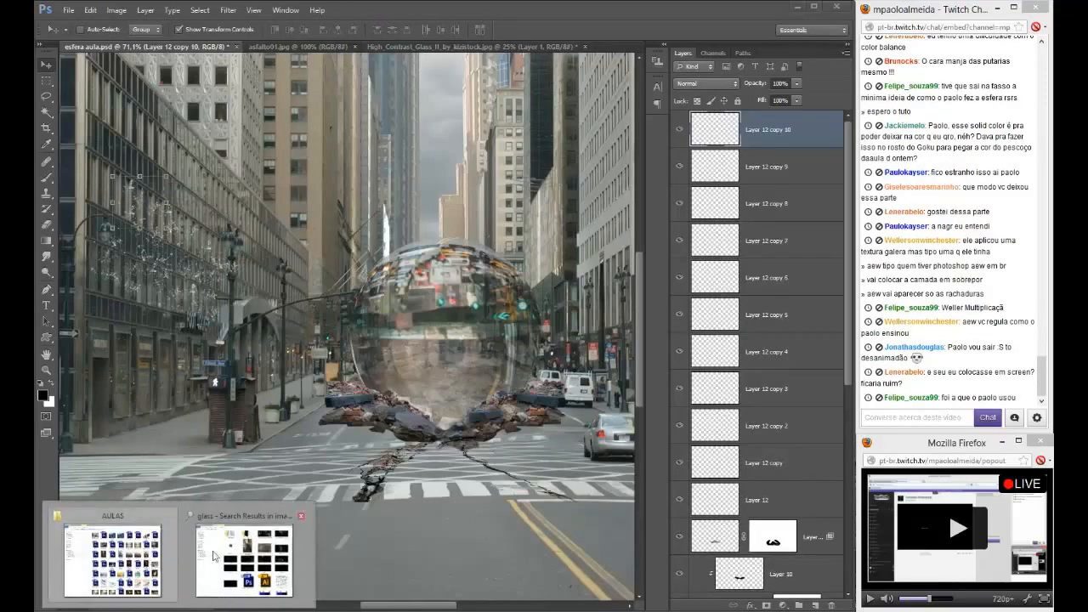
left_click(214, 555)
left_click(517, 404)
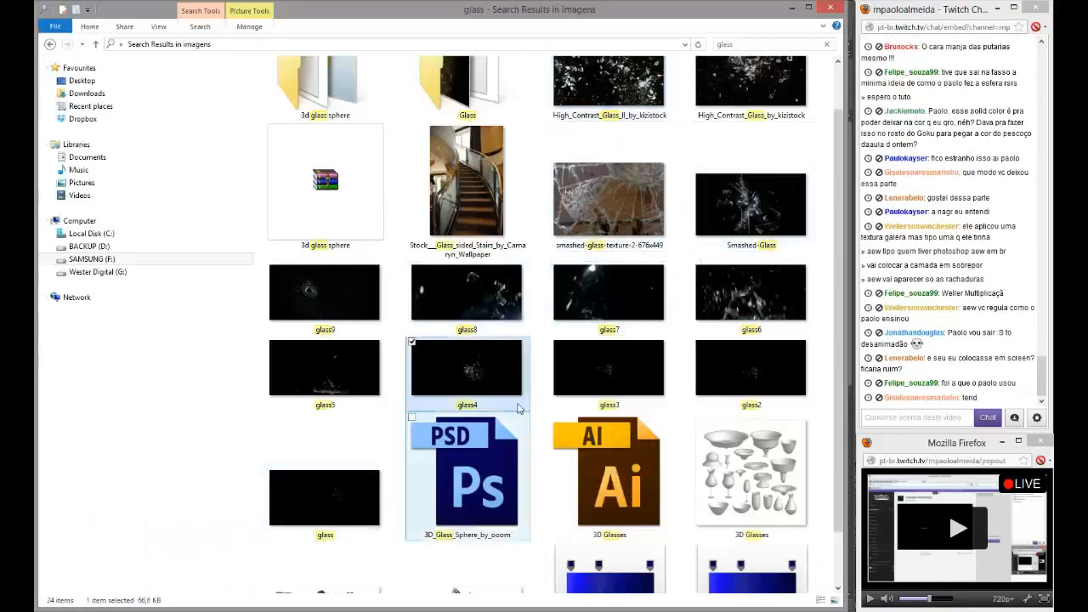
left_click_drag(518, 409, 618, 47)
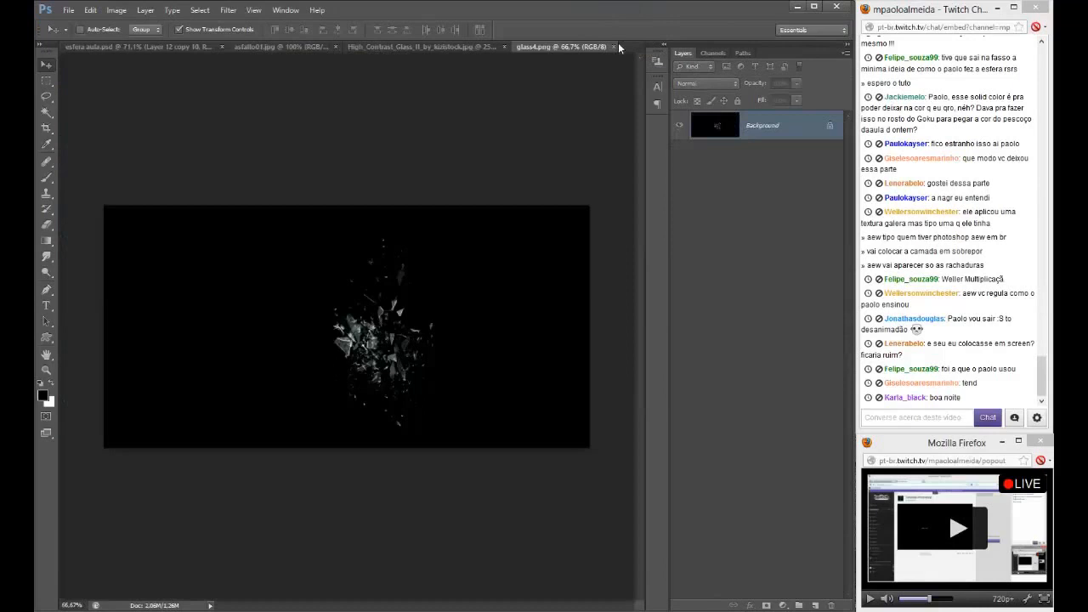
- Duplicate the Blue channel of glass4.png and display only the Blue copy channel
left_click(713, 53)
right_click(726, 109)
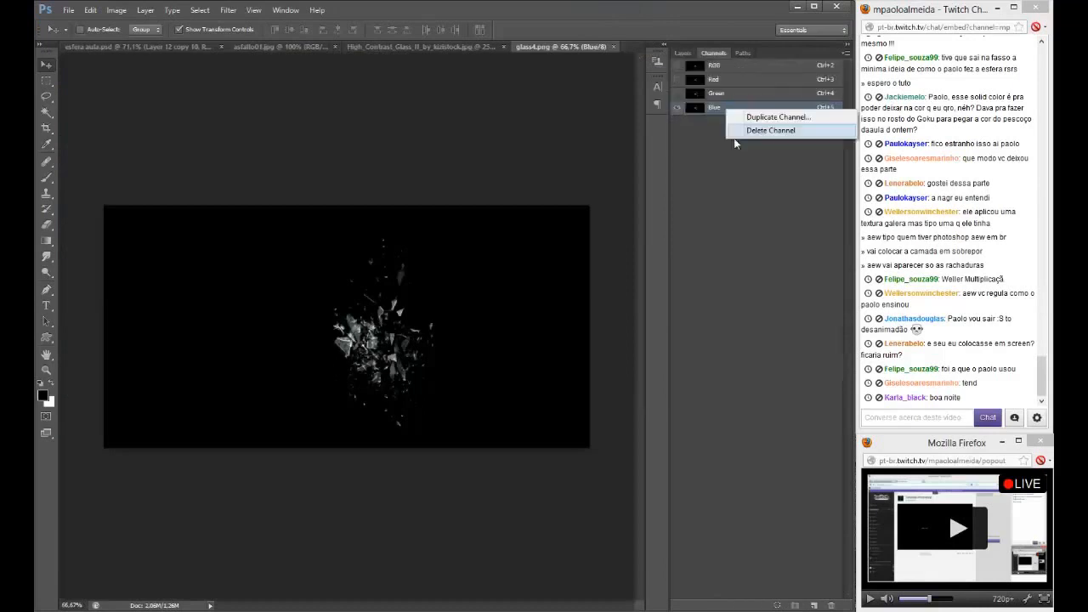
left_click(733, 118)
left_click(646, 188)
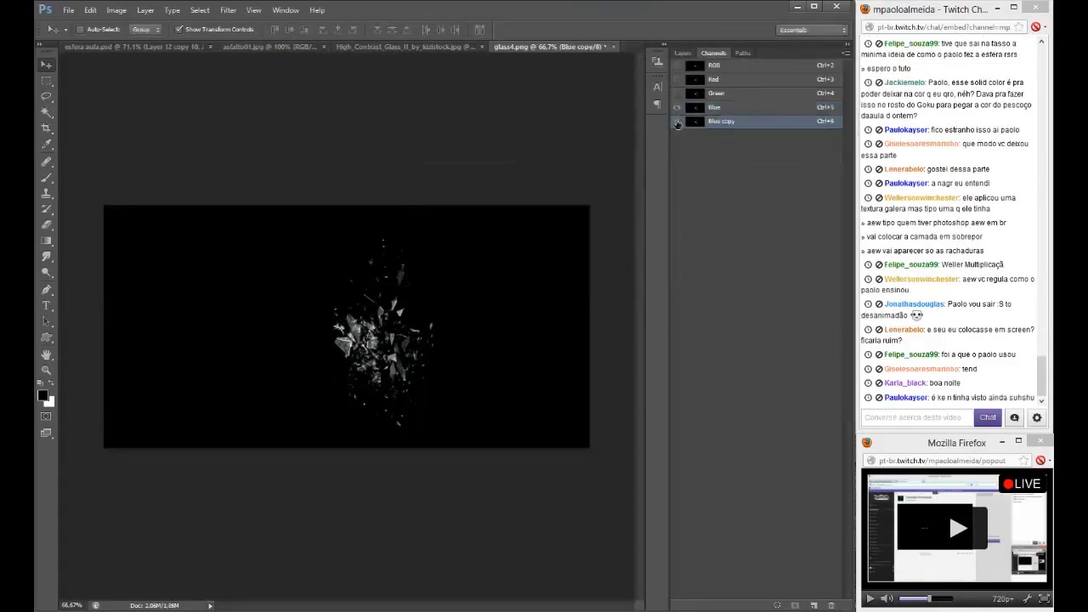
left_click(677, 121)
- Increase the Blue copy channel's contrast with Levels, raising the black input to 29 and lowering the white input
key("ctrl+l")
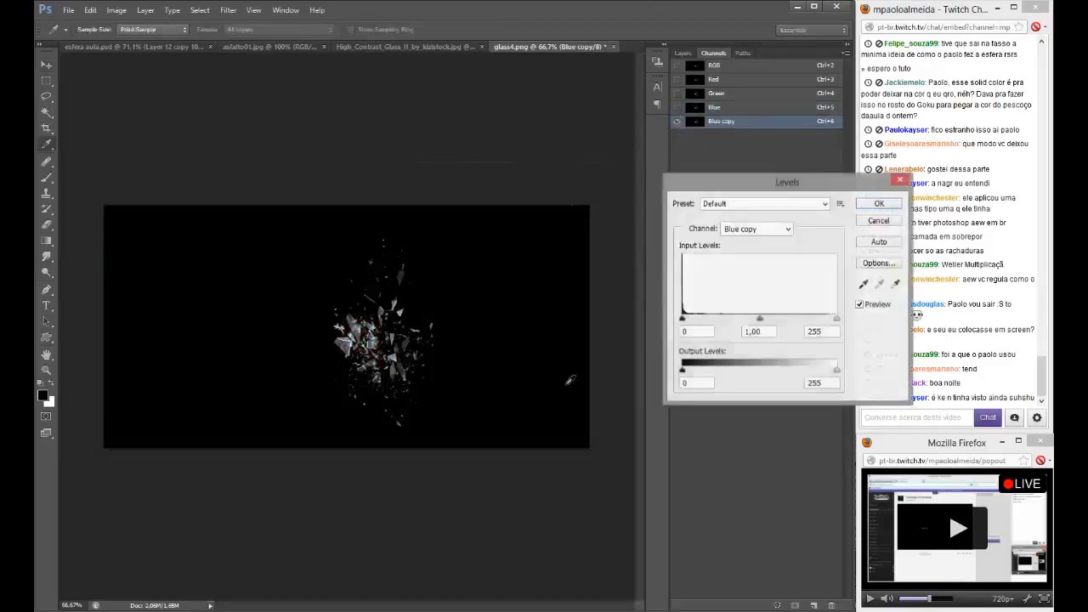
left_click_drag(682, 318, 699, 318)
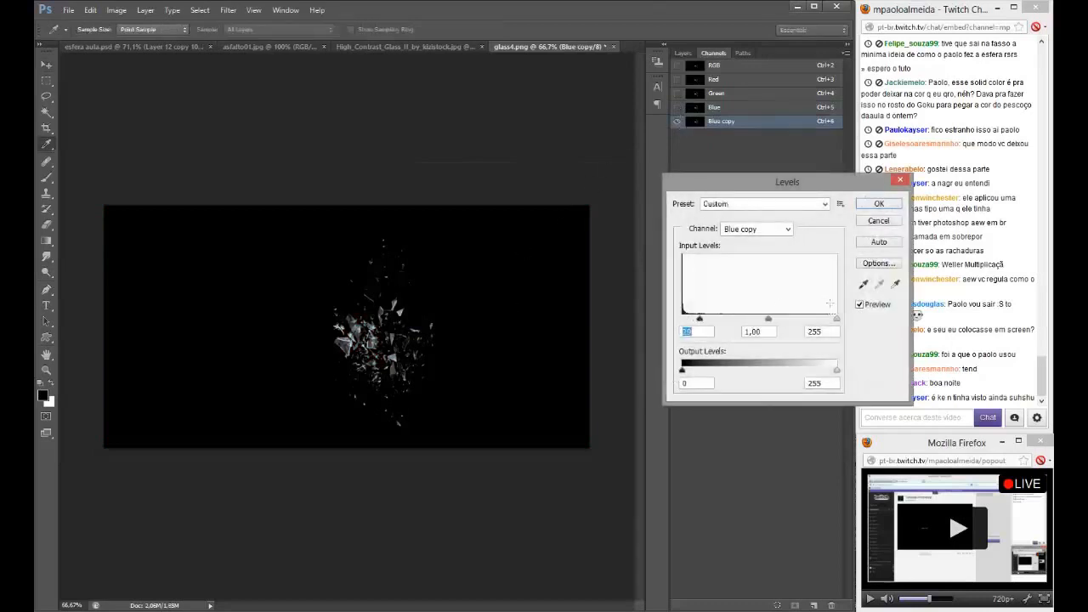
left_click_drag(836, 319, 783, 318)
left_click(879, 204)
key("v")
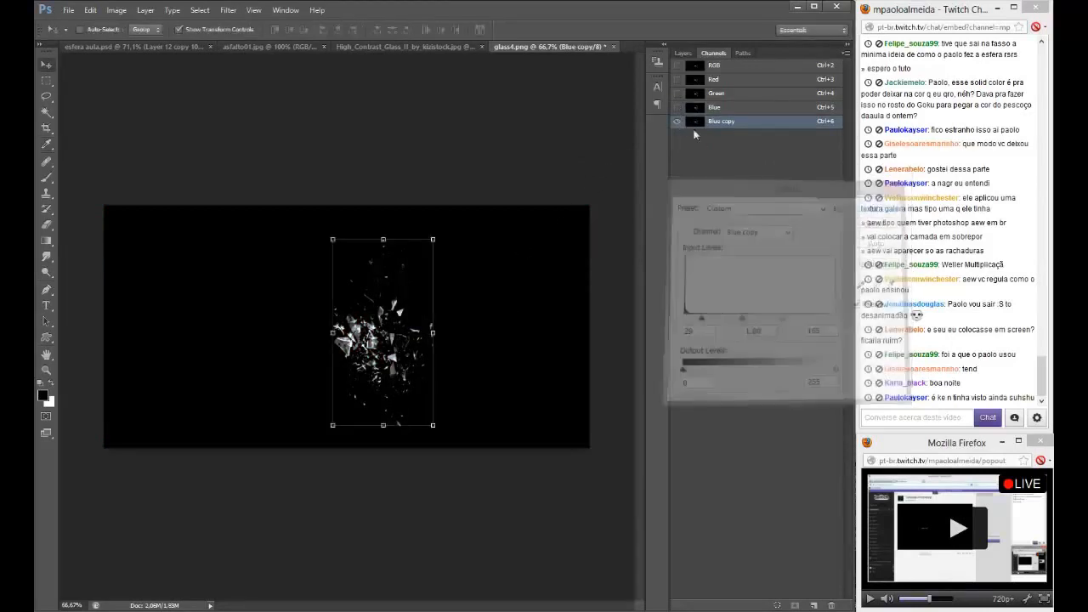
- Load the channel as a selection, copy the glass4.png shards to a new layer and hide the Background
left_click(693, 65)
left_click(683, 53)
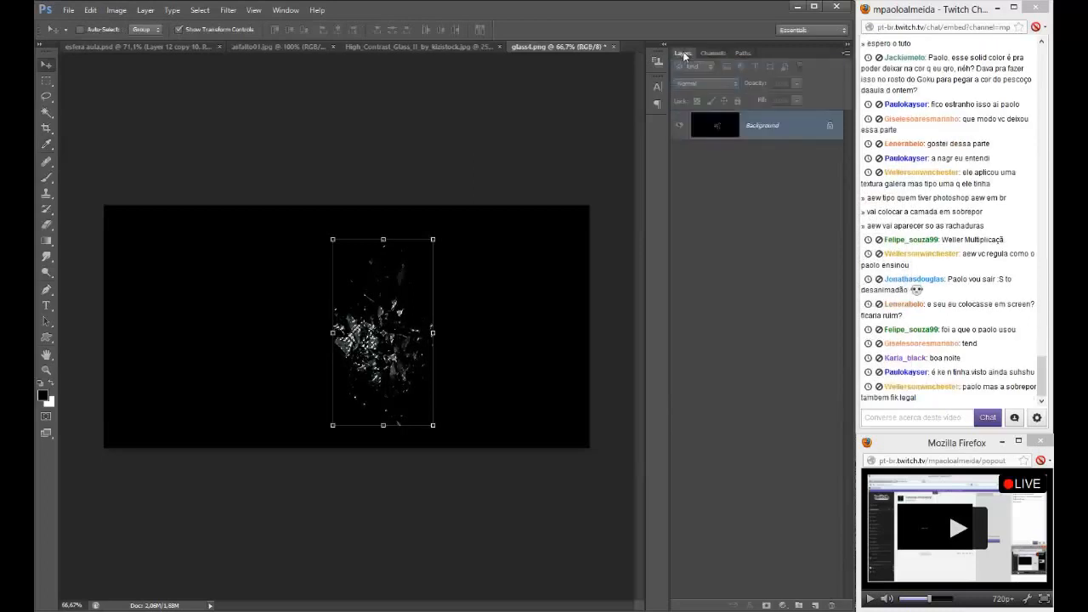
key("ctrl+j")
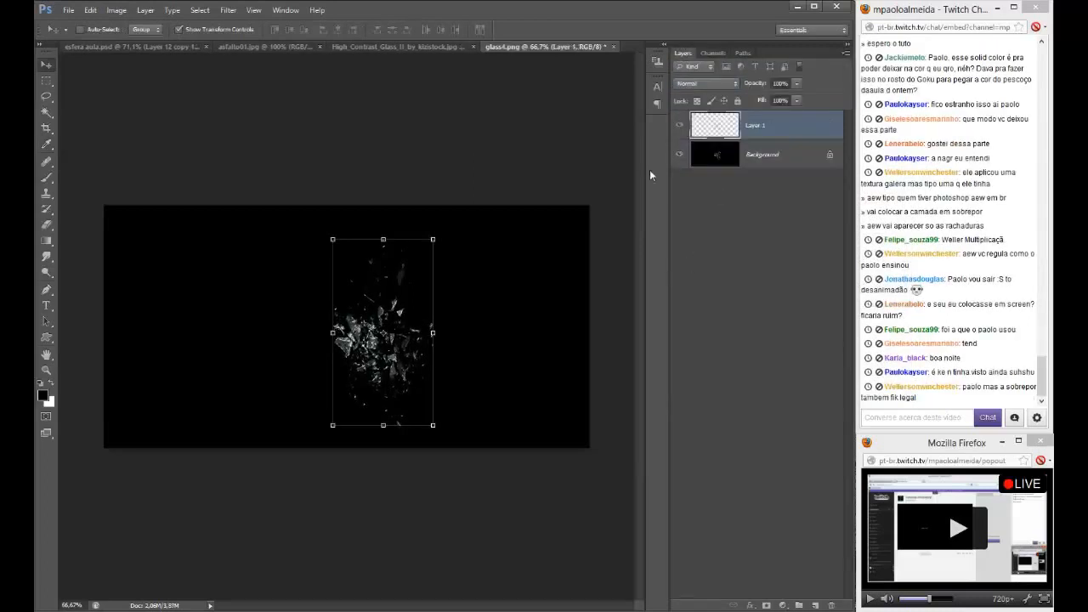
left_click(679, 154)
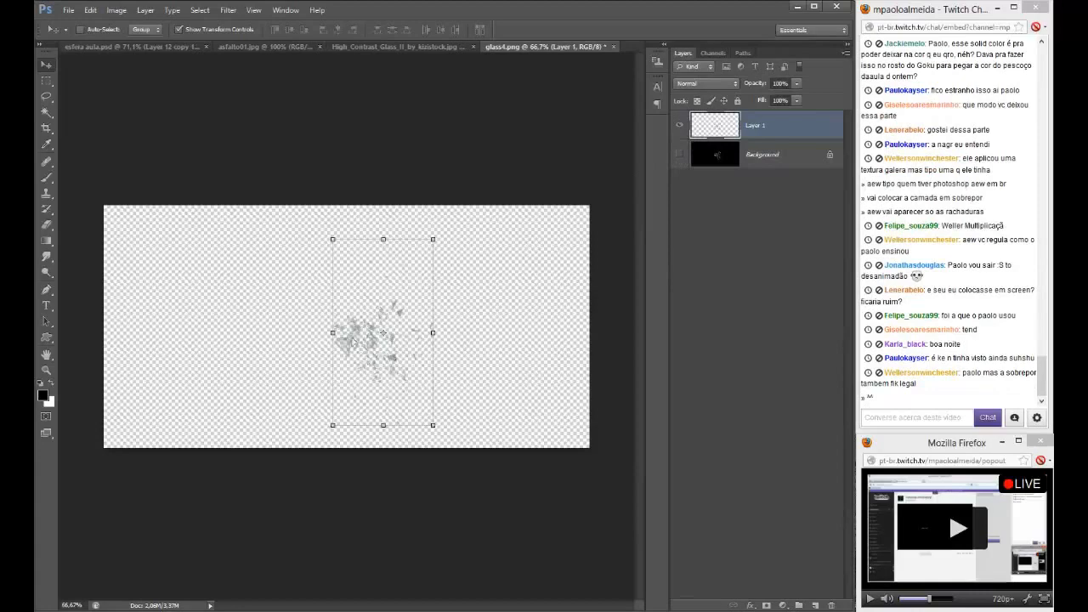
- Move the isolated shards into esfera aula.psd, scale them to about 46% on the left facade and duplicate them
left_click_drag(382, 336, 214, 247)
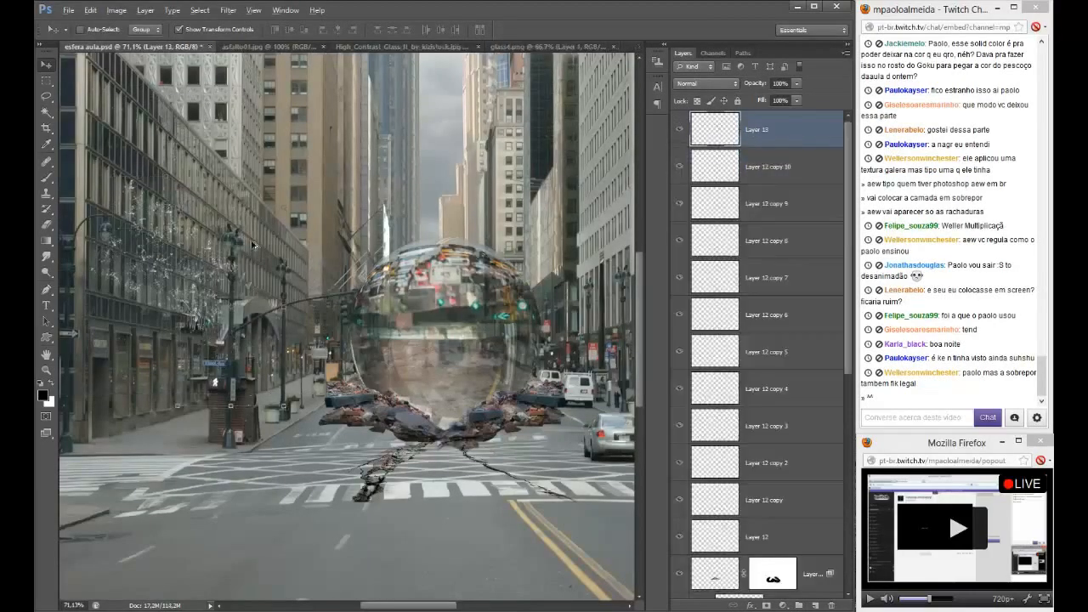
left_click_drag(285, 212, 253, 263)
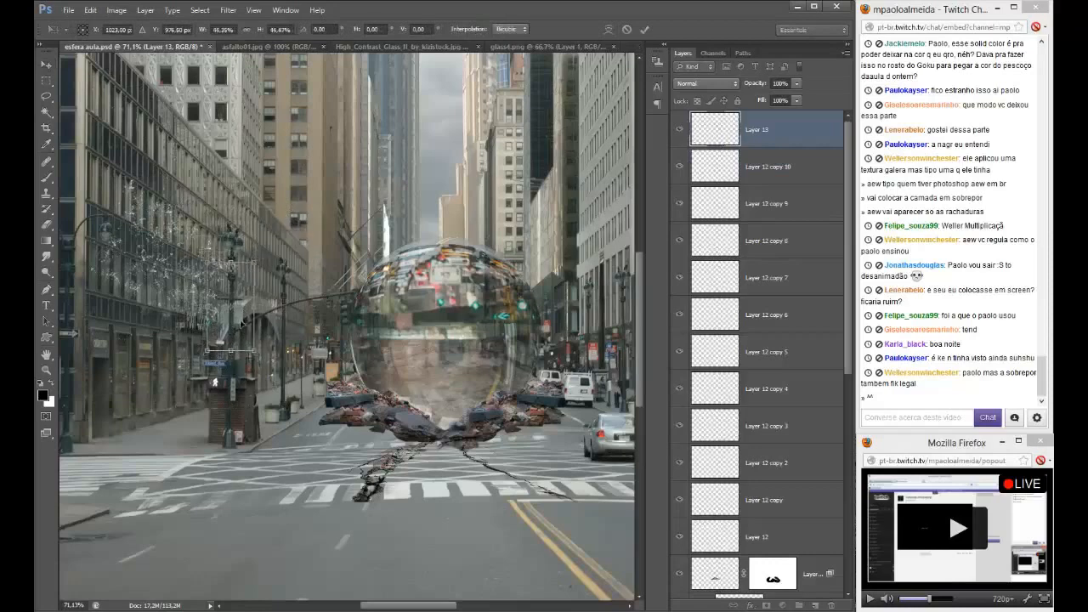
left_click_drag(241, 323, 210, 245)
key("Return")
key("ctrl+j")
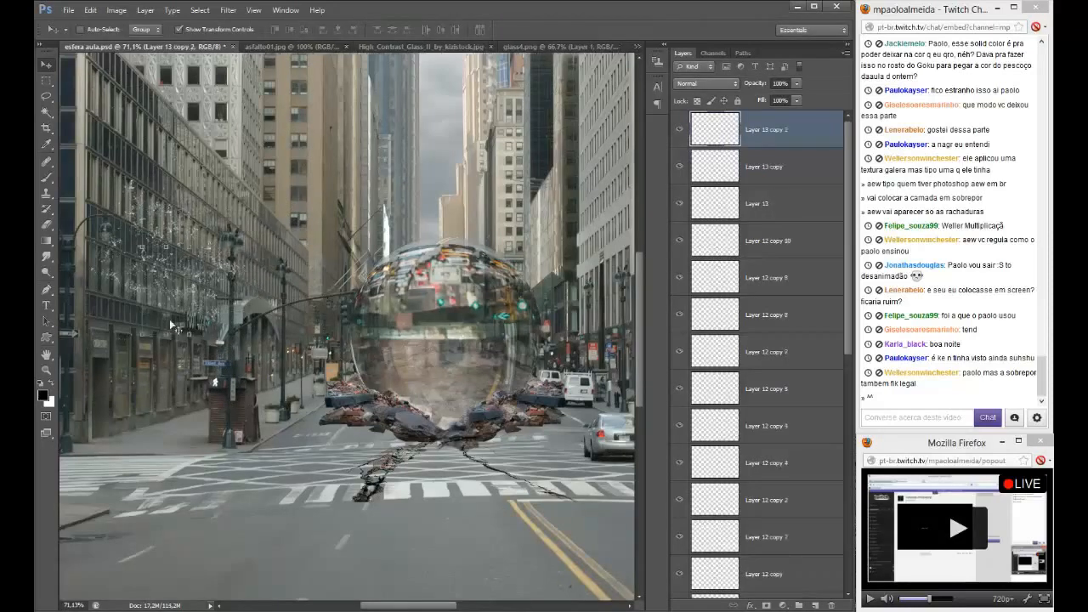
- Place two duplicates of the Layer 13 shards along the buildings on the street's right side, beyond the sphere
left_click_drag(170, 320, 477, 443)
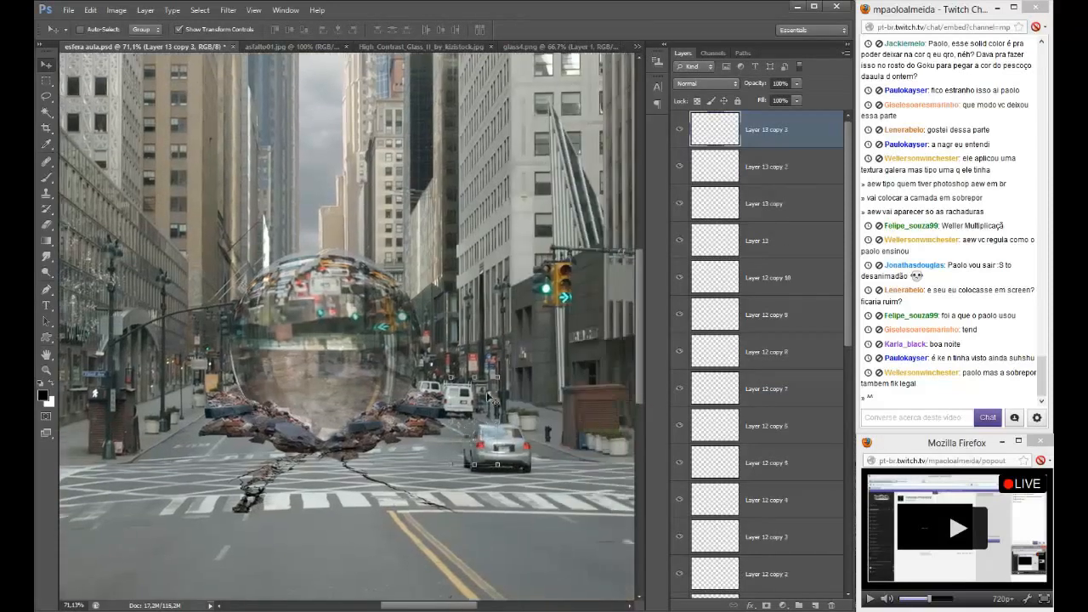
left_click_drag(493, 384, 488, 390)
key("Return")
mouse_move(479, 456)
left_mouse_down()
mouse_move(488, 442)
mouse_move(479, 460)
mouse_move(459, 453)
left_mouse_up()
key("Return")
- Duplicate one of the Layer 12 shard layers and move the copy onto the right building's facade
left_click_drag(770, 360, 594, 261)
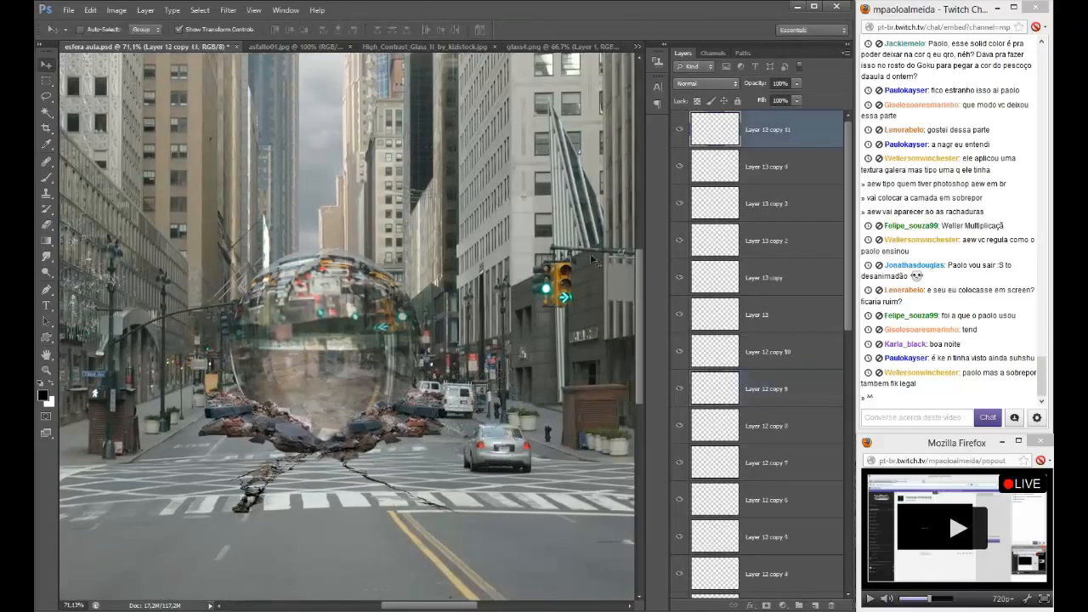
left_click_drag(72, 256, 566, 320)
left_click_drag(580, 366, 245, 388)
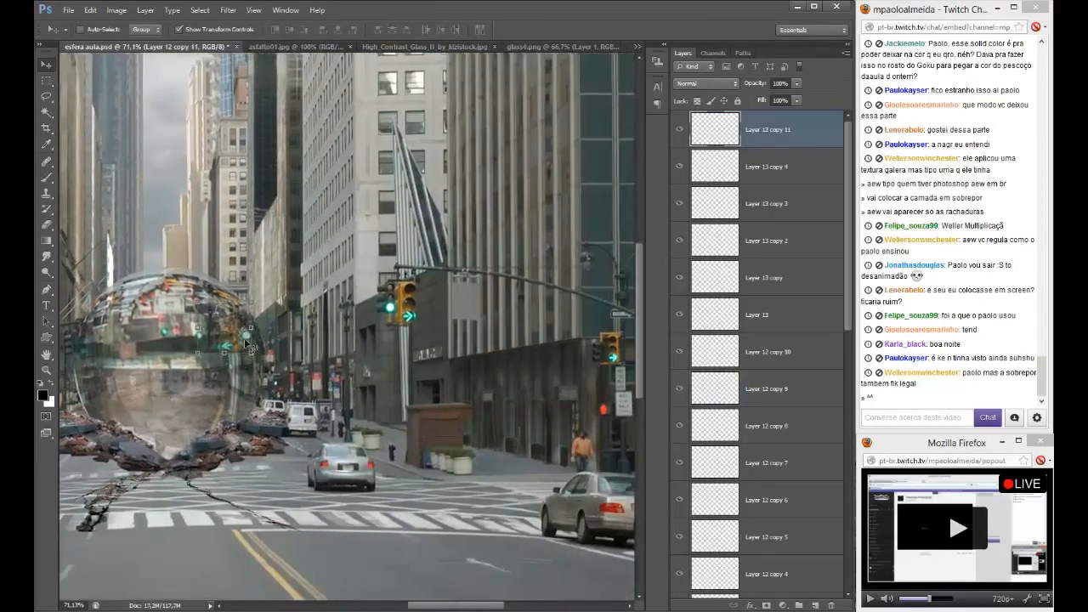
left_click_drag(247, 346, 479, 353)
- Transform the shards on the right building and add three more copies around them, rotated to vary the pattern
key("ctrl+t")
left_click_drag(495, 304, 433, 284)
key("Return")
left_click_drag(479, 325, 513, 244)
left_click_drag(506, 282, 431, 274)
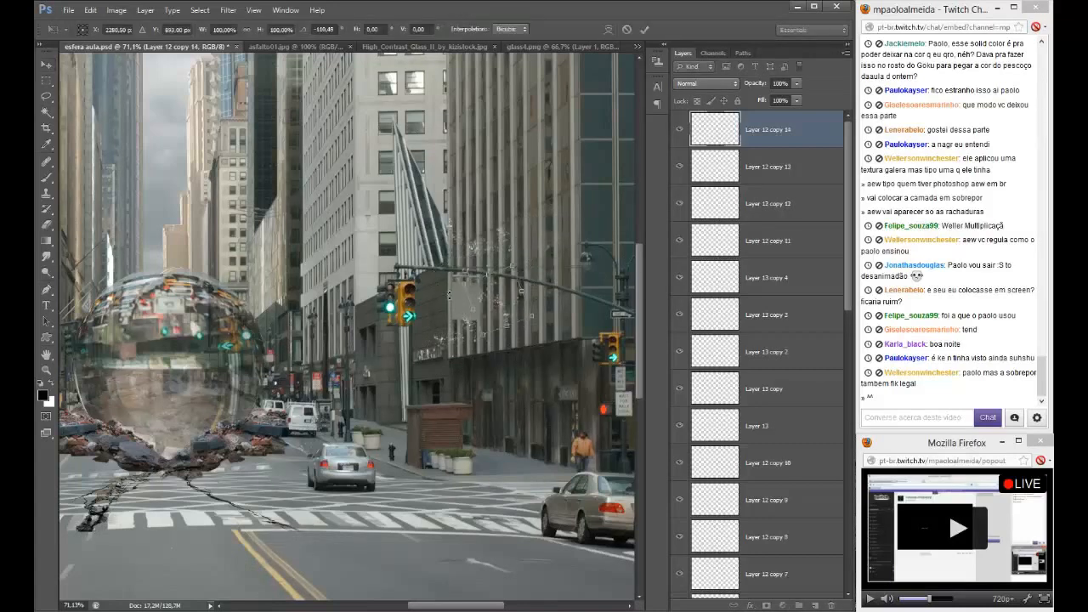
key("Return")
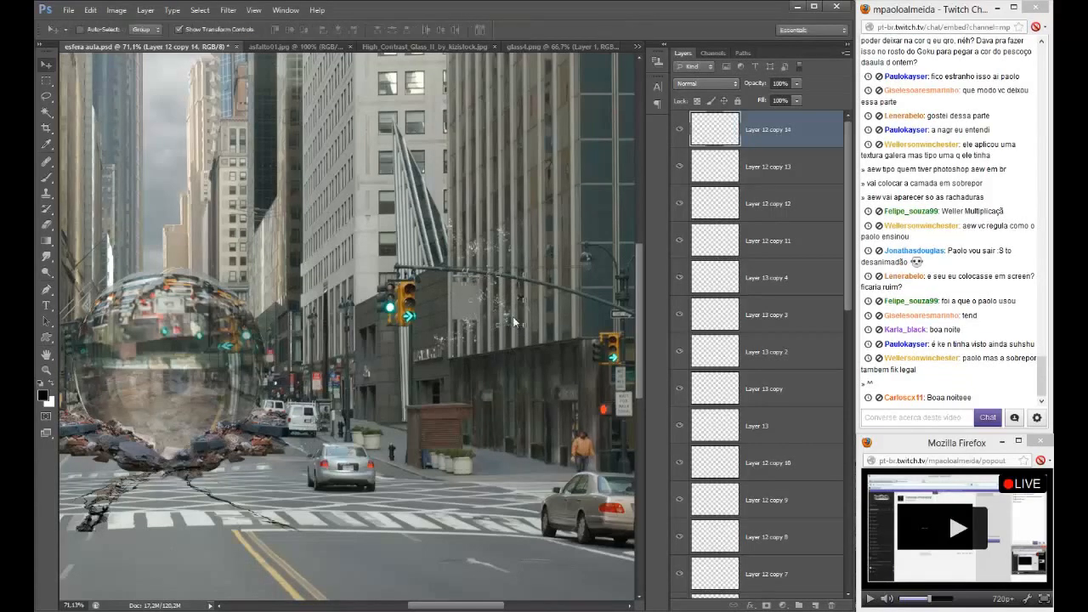
- Spread five further Layer 12 shard duplicates over the right building's facade, transforming them individually
left_click_drag(513, 316, 491, 242)
key("ctrl+j")
key("ctrl+t")
key("Return")
key("ctrl+t")
key("Return")
left_click_drag(493, 243, 551, 325, "alt")
key("ctrl+t")
key("Return")
- Bring the glass4.png shards layer into esfera aula.psd again, scaled to about 49% on the right building's facade
left_click(531, 45)
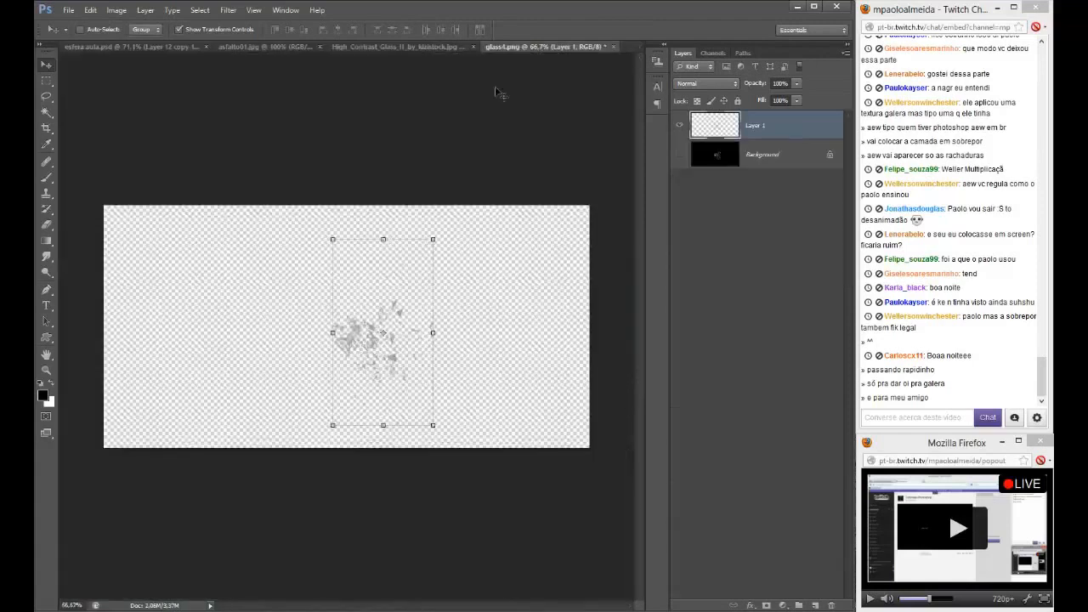
left_click(146, 48)
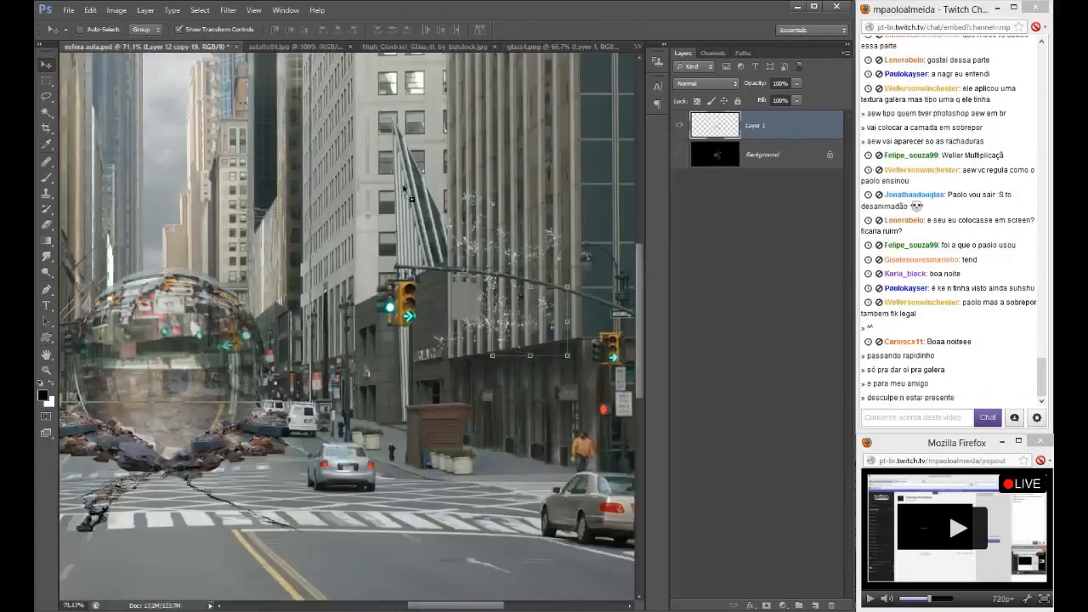
key("ctrl+t")
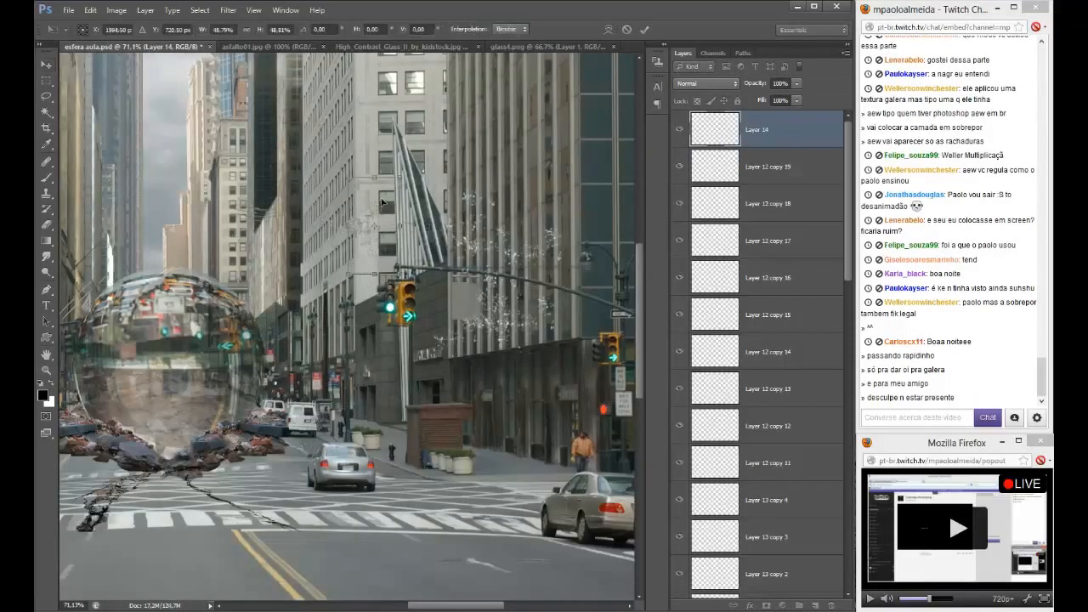
left_click_drag(381, 204, 498, 180)
key("Return")
- Make two duplicates of the Layer 14 shards and arrange them on the upper part of the right building's shard area
key("ctrl+j")
key("ctrl+t")
key("Return")
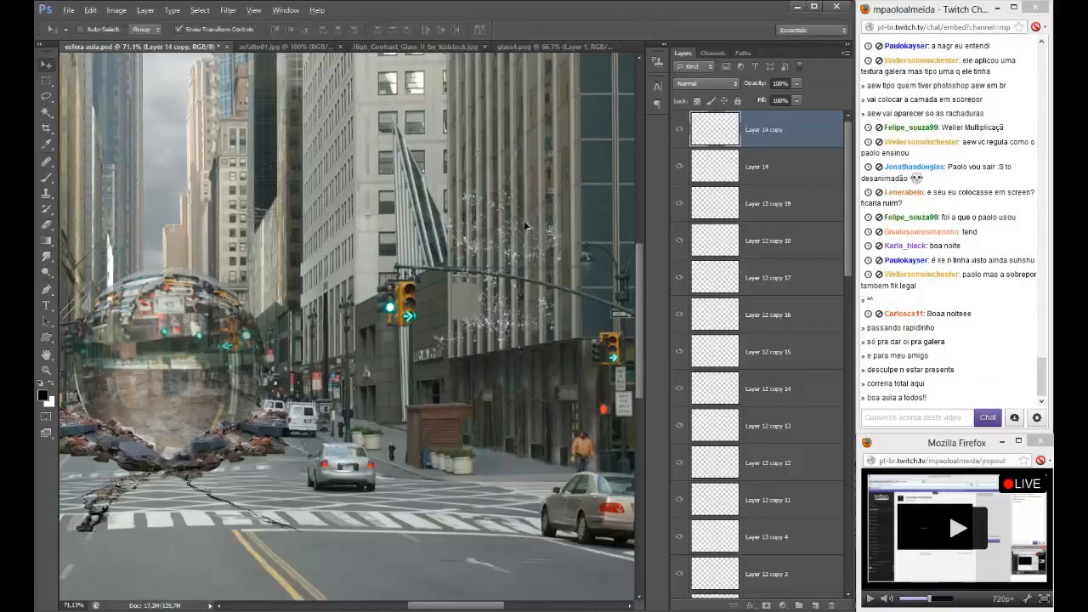
left_click_drag(525, 218, 486, 200)
key("ctrl+j")
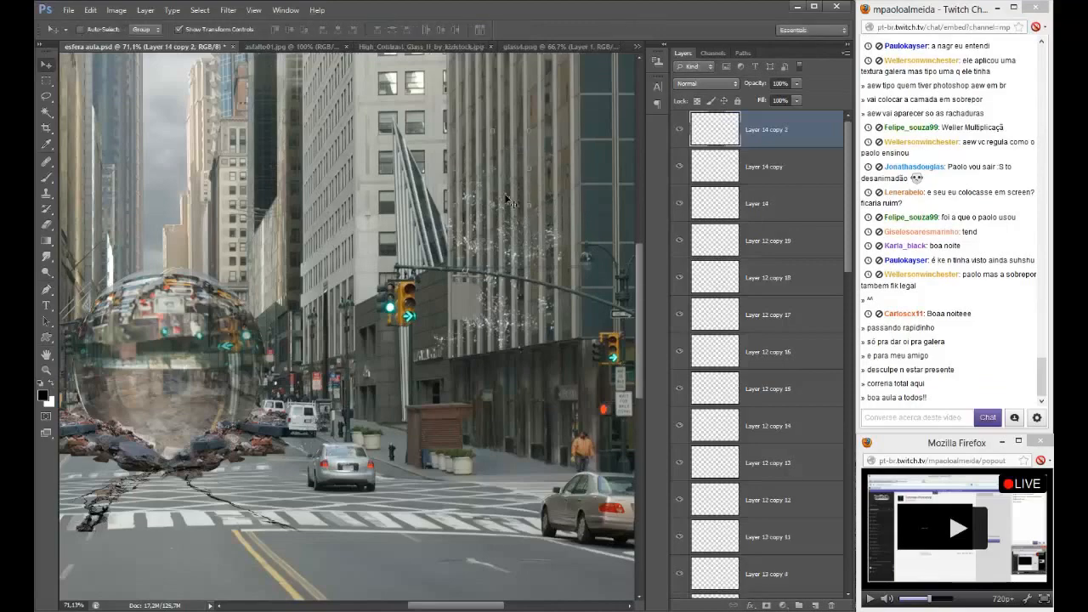
- Duplicate the Layer 14 shards repeatedly and scatter the copies across the left building's facade
key("ctrl+0")
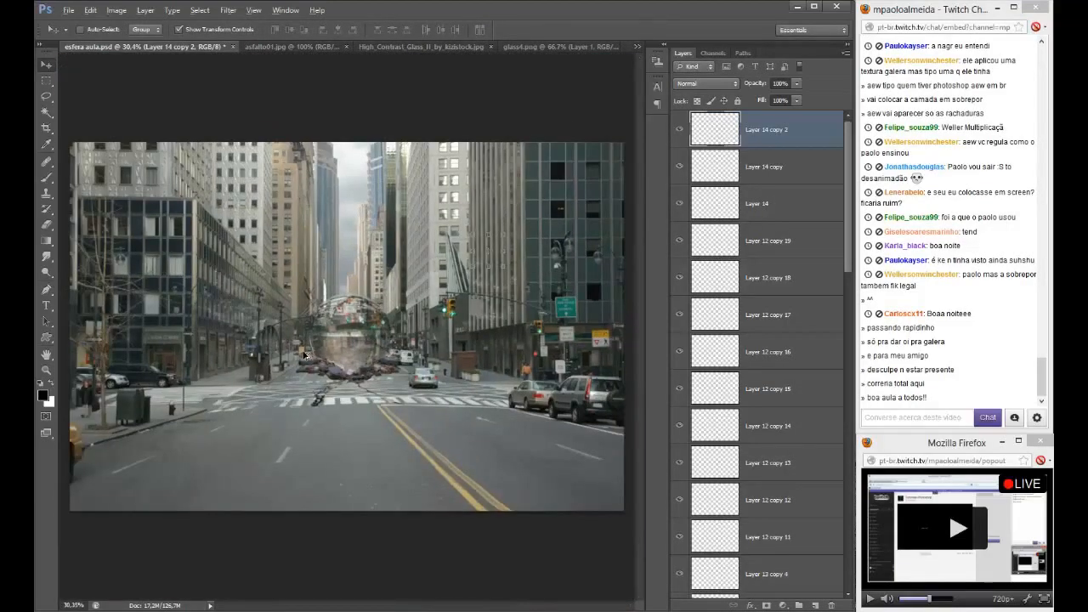
scroll(305, 356, "up", 2)
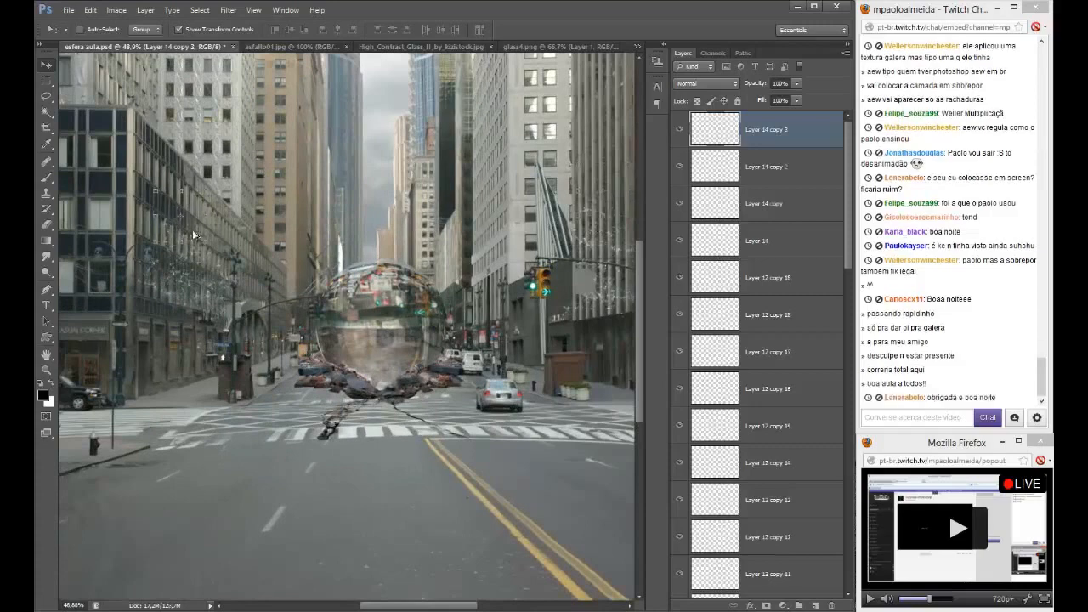
left_click_drag(166, 241, 234, 254)
left_click_drag(233, 253, 173, 230)
- Group all glass shard layers from the topmost copy down to Layer 12 and name the group vidros
scroll(780, 221, "down", 4)
scroll(780, 266, "down", 10)
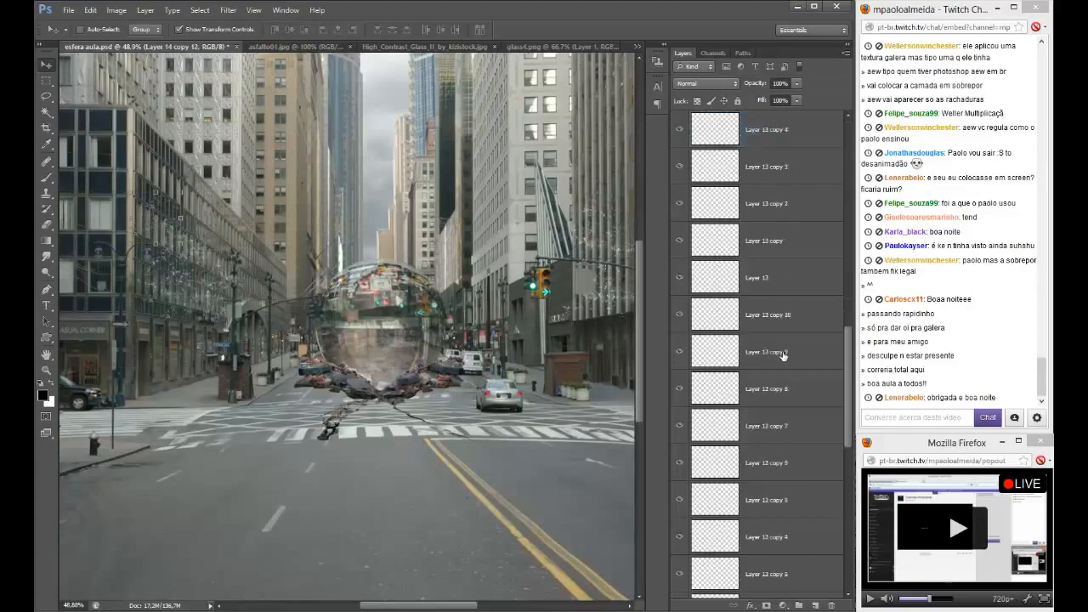
left_click(805, 283, "shift")
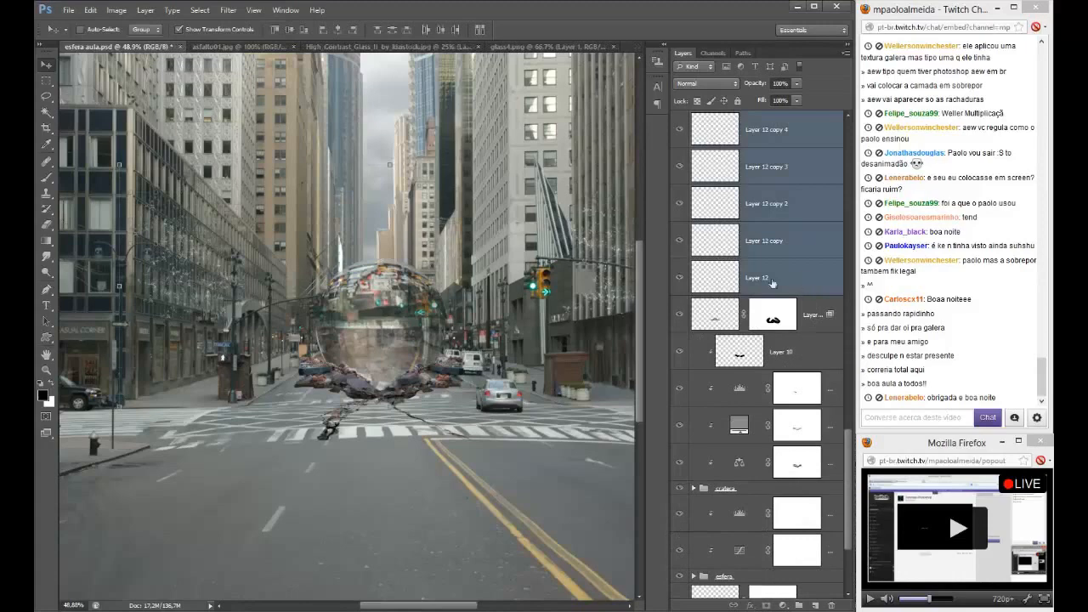
key("ctrl+g")
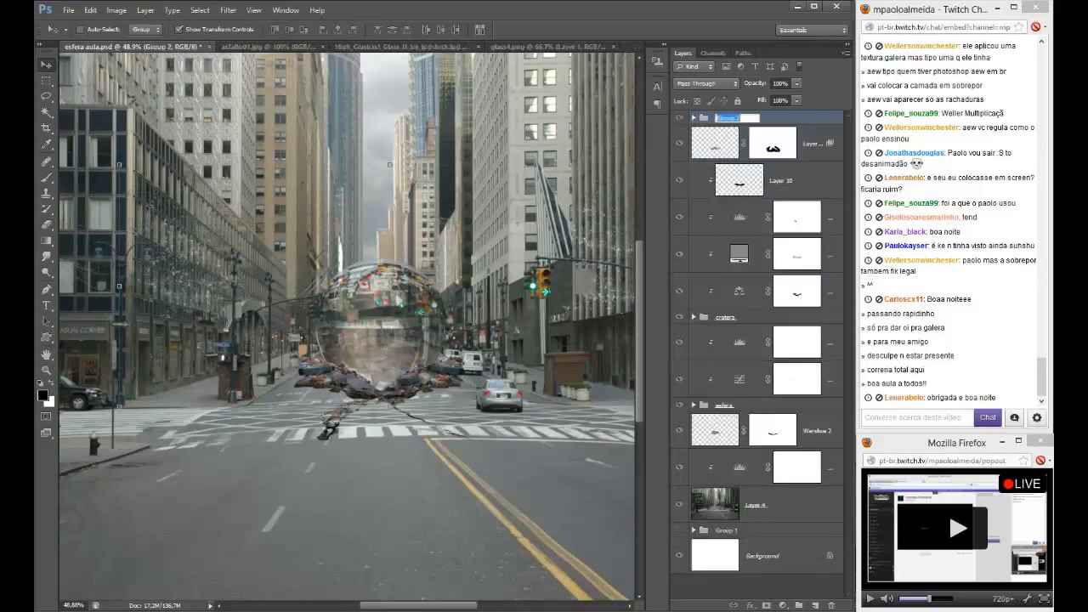
type("vidros")
key("Return")
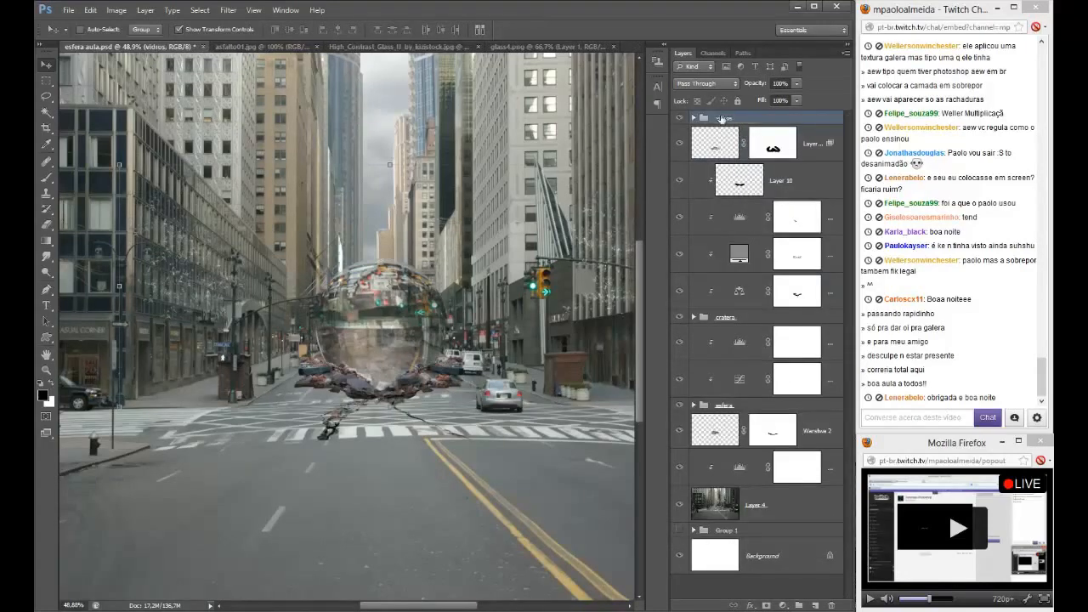
- Add a Curves adjustment clipped to the vidros group, brightening the highlights and slightly darkening the shadows of the glass shards
left_click(782, 605)
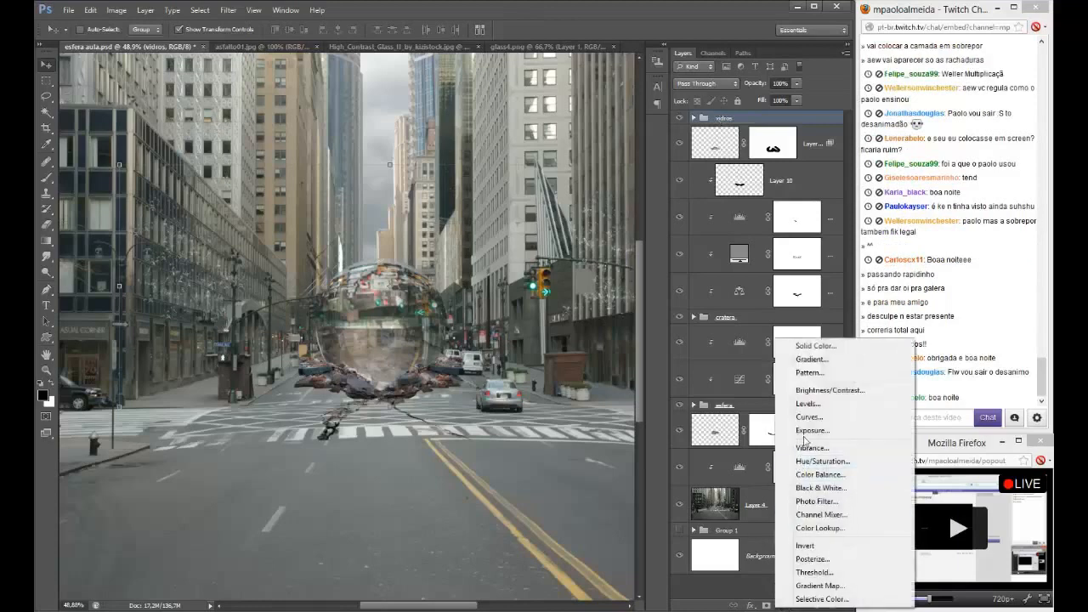
left_click(808, 416)
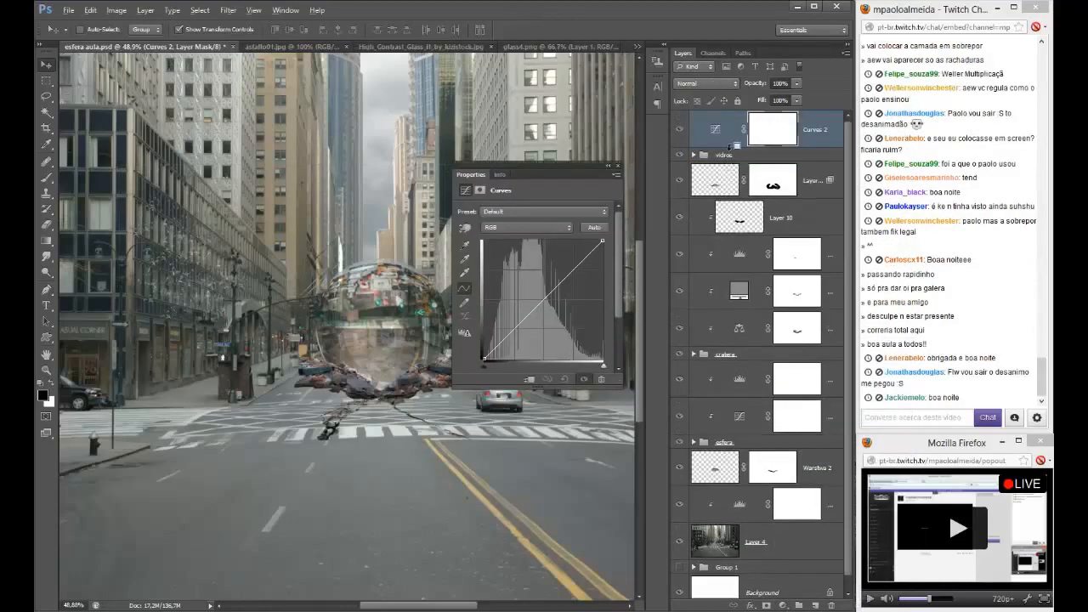
left_click(729, 146, "alt")
left_click_drag(575, 269, 572, 260)
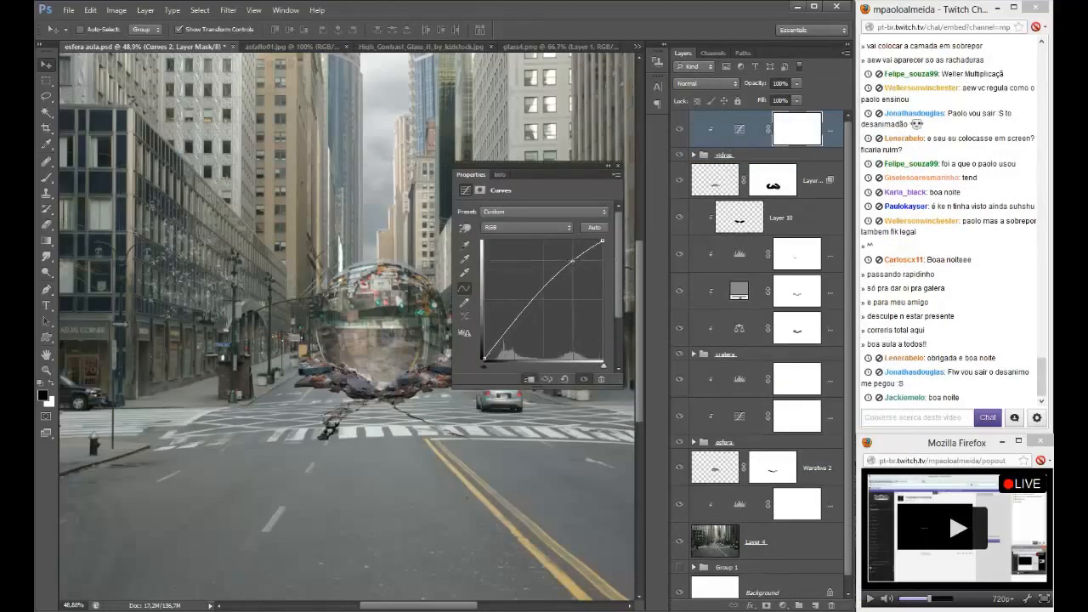
left_click_drag(510, 323, 514, 326)
left_click(618, 169)
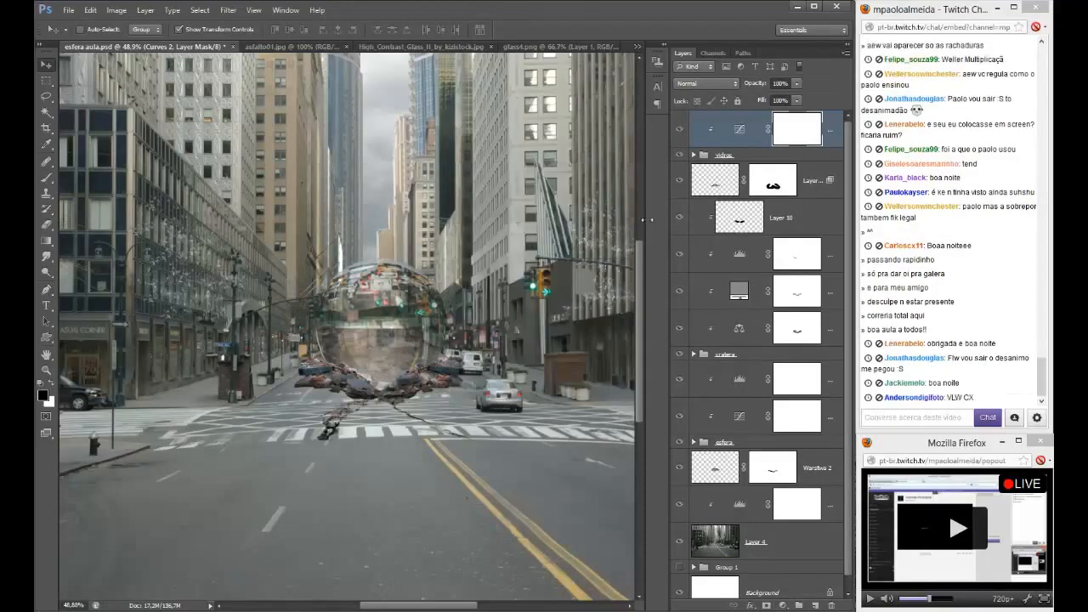
key("ctrl+0")
scroll(252, 357, "up", 5)
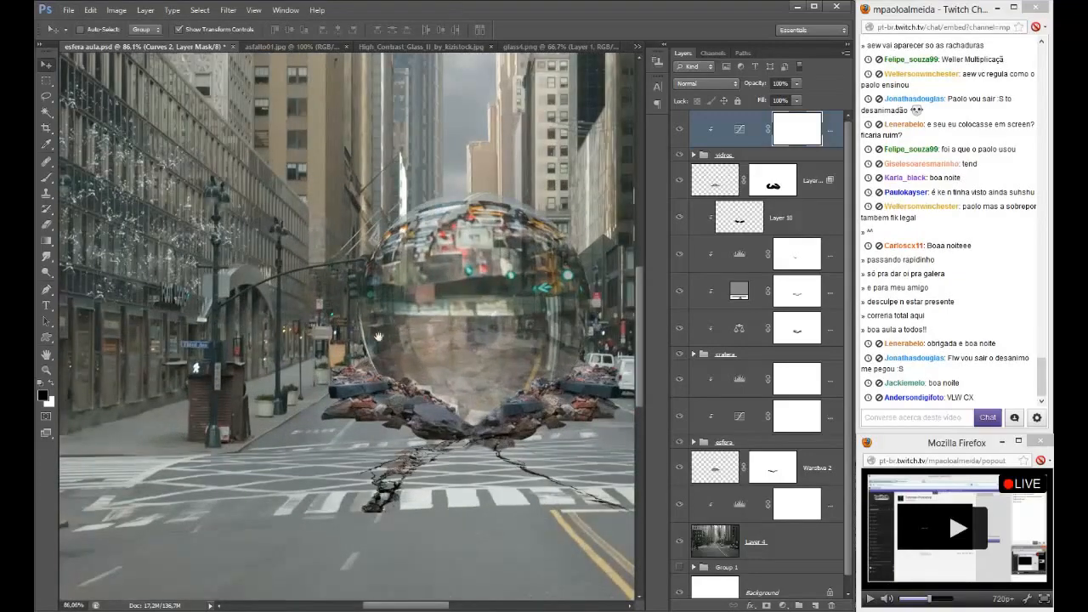
left_click_drag(379, 336, 230, 291)
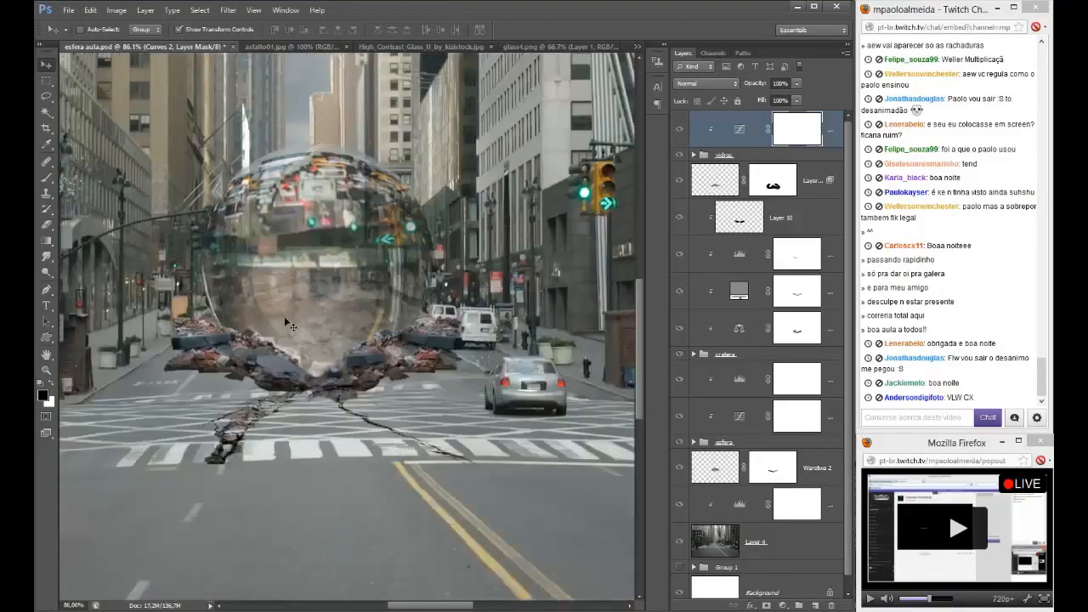
scroll(288, 317, "down", 5)
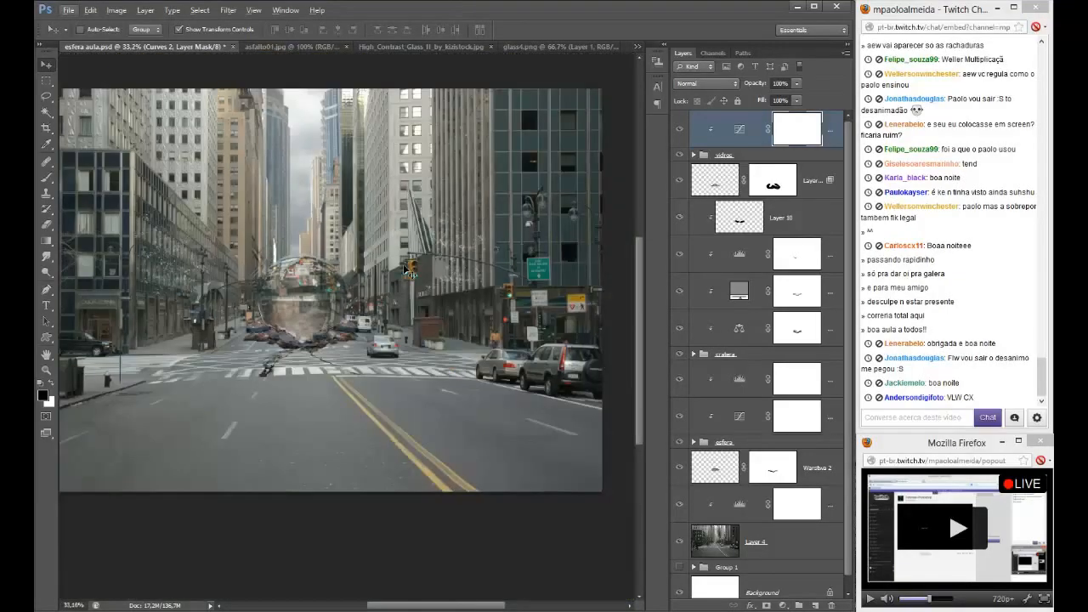
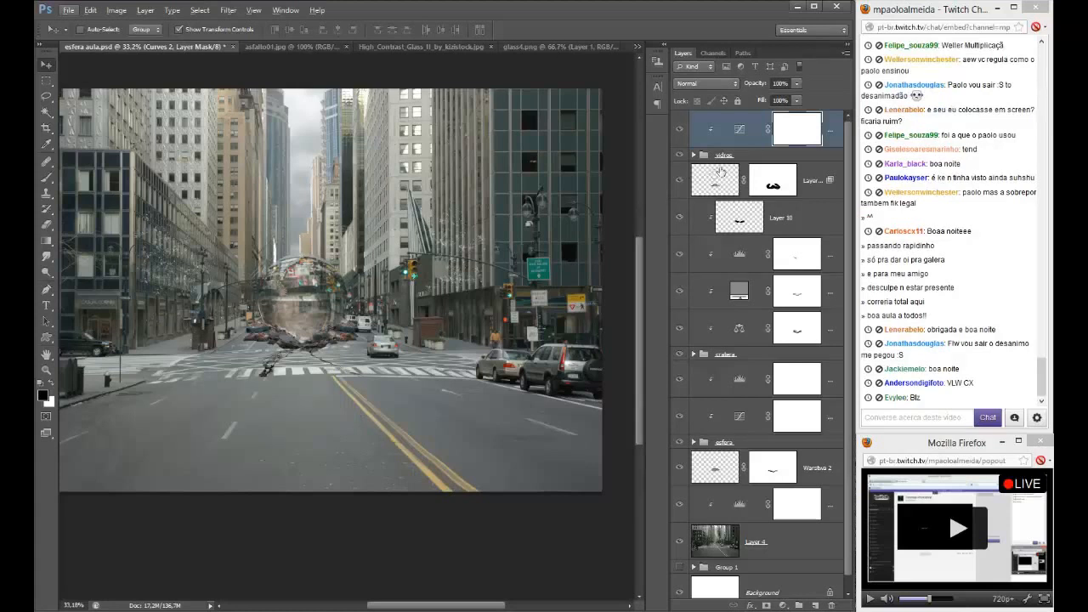
- Brighten the Levels adjustment above the Layer 4 street photo by setting its white input level to 236
scroll(738, 363, "down", 1)
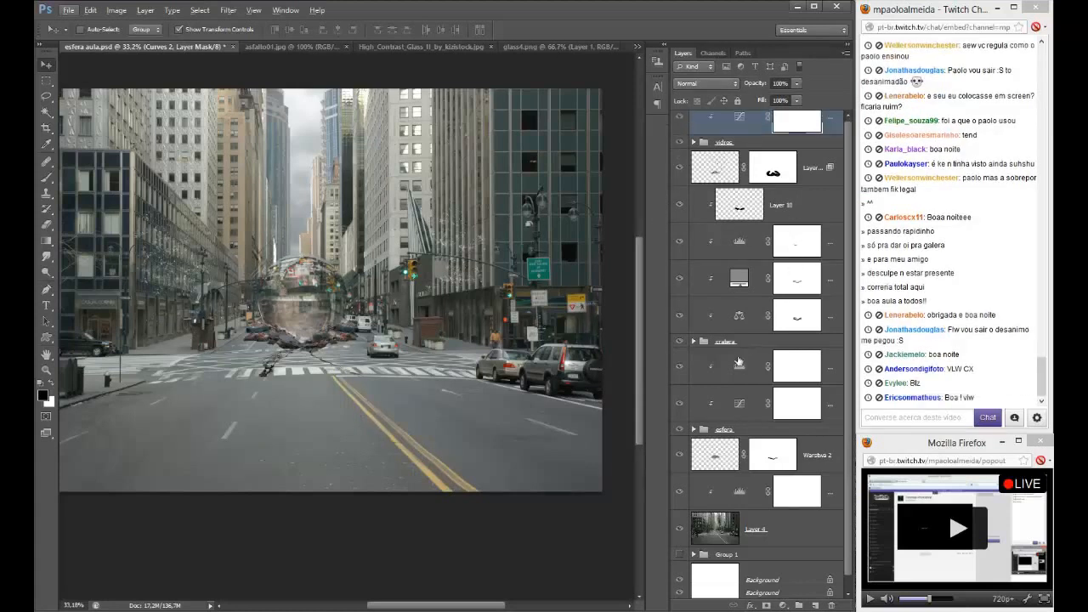
double_click(738, 493)
left_click_drag(603, 304, 598, 301)
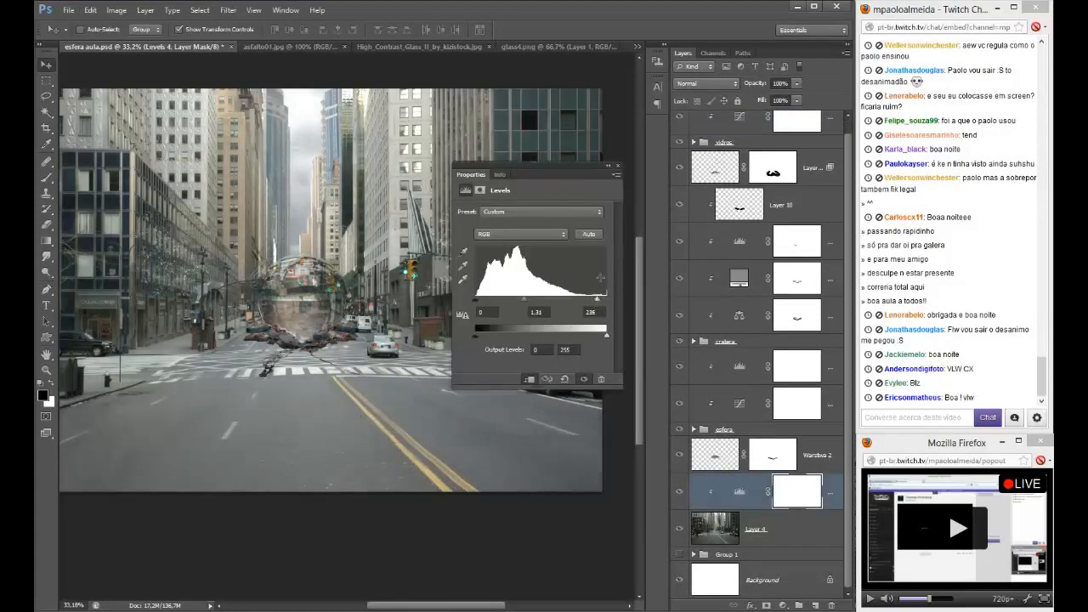
left_click(618, 165)
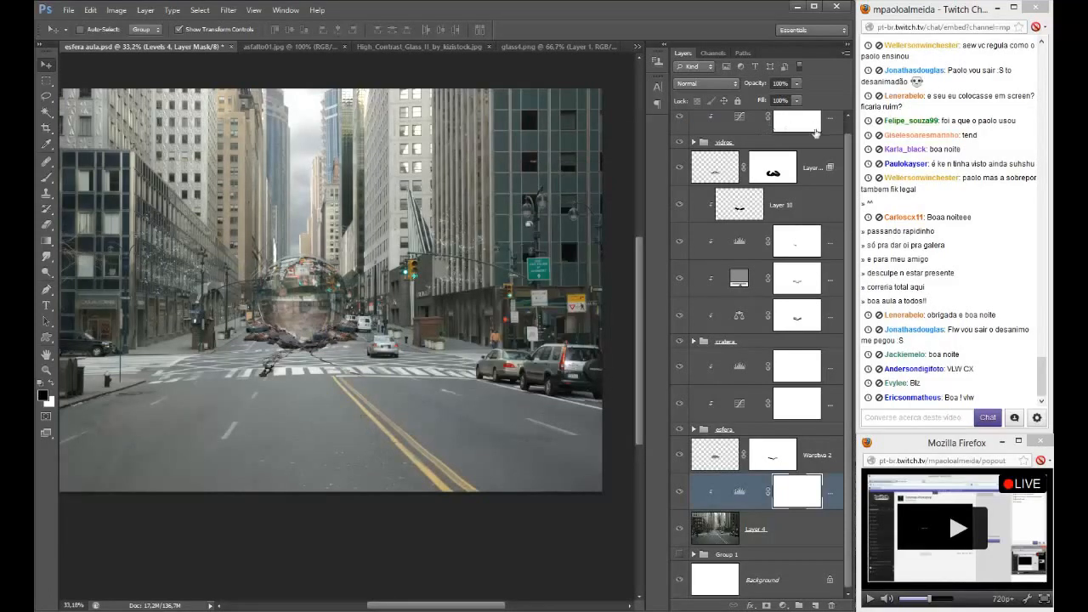
- Select the topmost Curves layer, then open the run_2013 stock PSD of the running man from the modelo\novas image folder
scroll(814, 132, "up", 1)
left_click(829, 132)
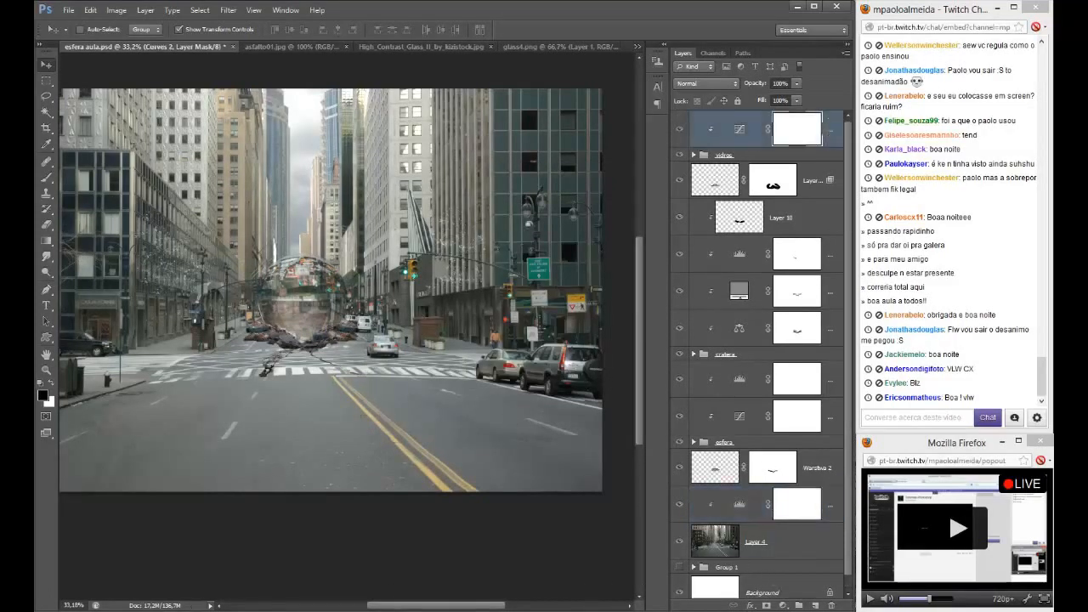
left_click(178, 610)
left_click(214, 560)
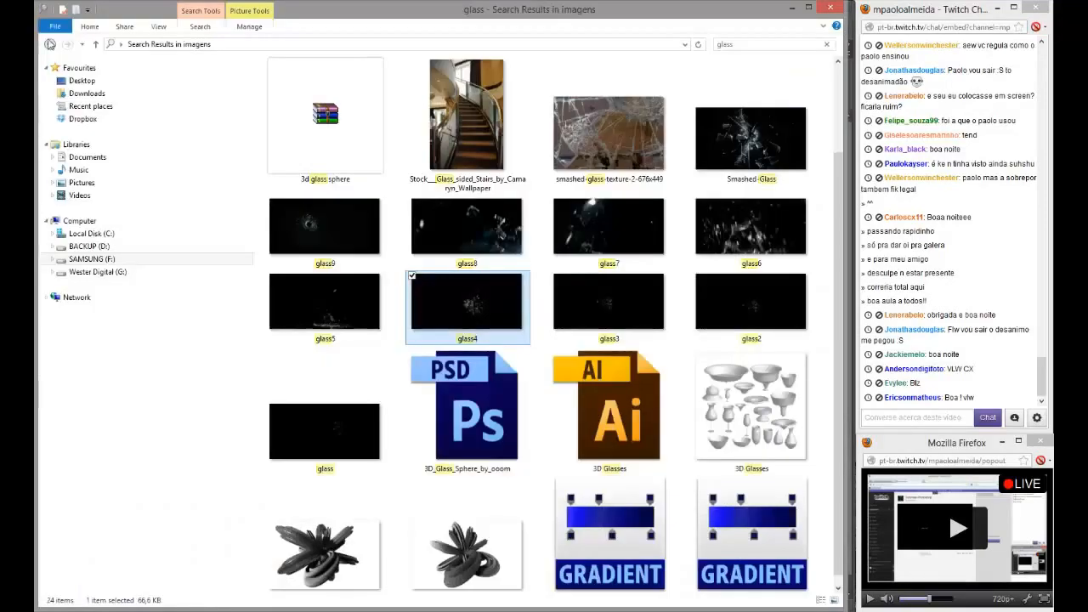
left_click(50, 44)
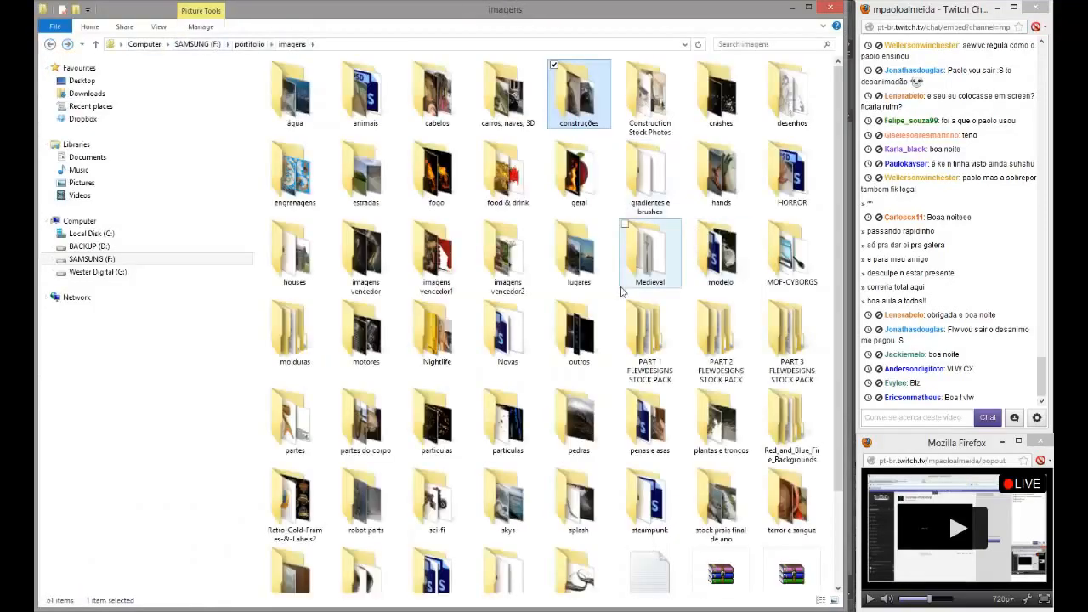
double_click(719, 255)
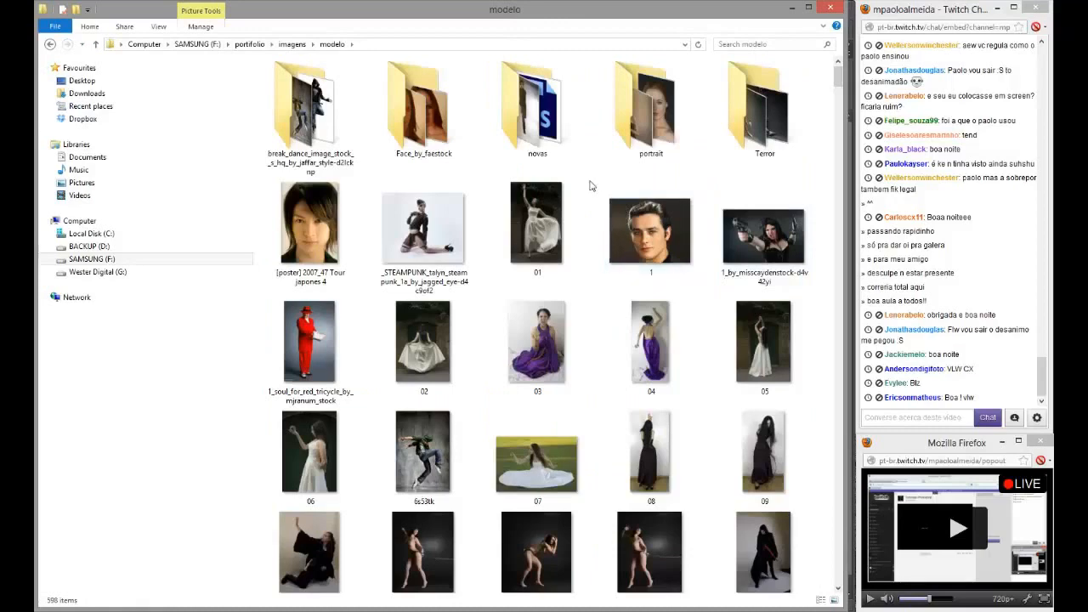
left_click(557, 134)
double_click(557, 134)
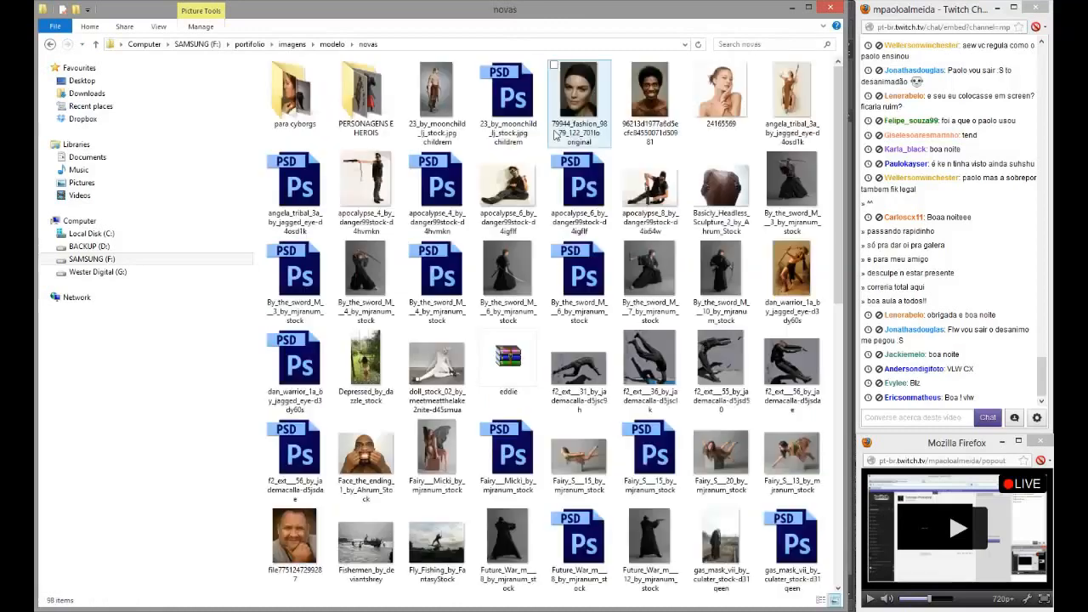
scroll(480, 274, "down", 6)
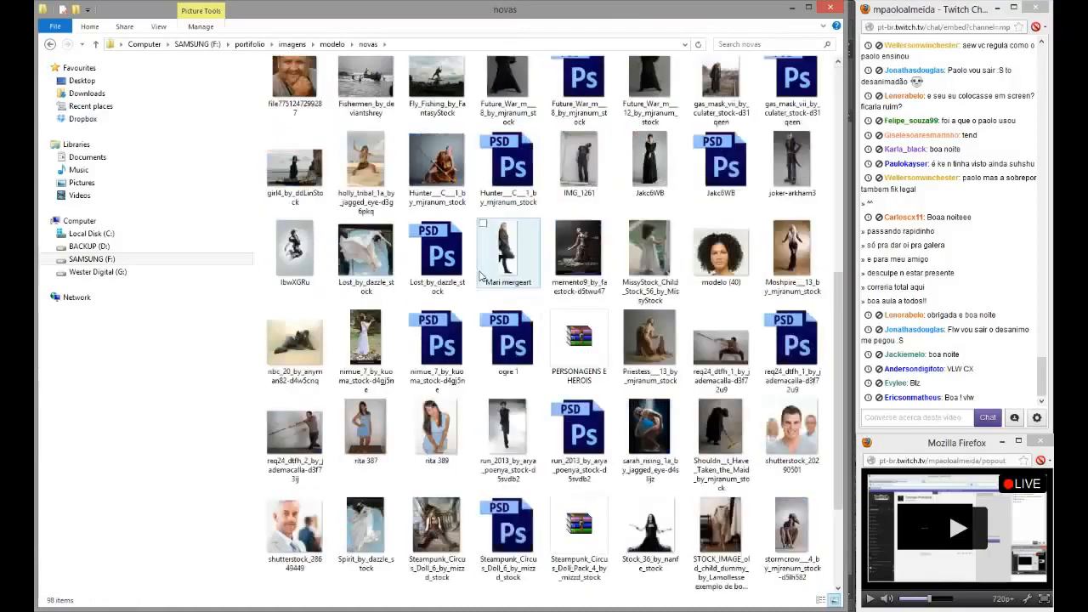
key("alt+Tab")
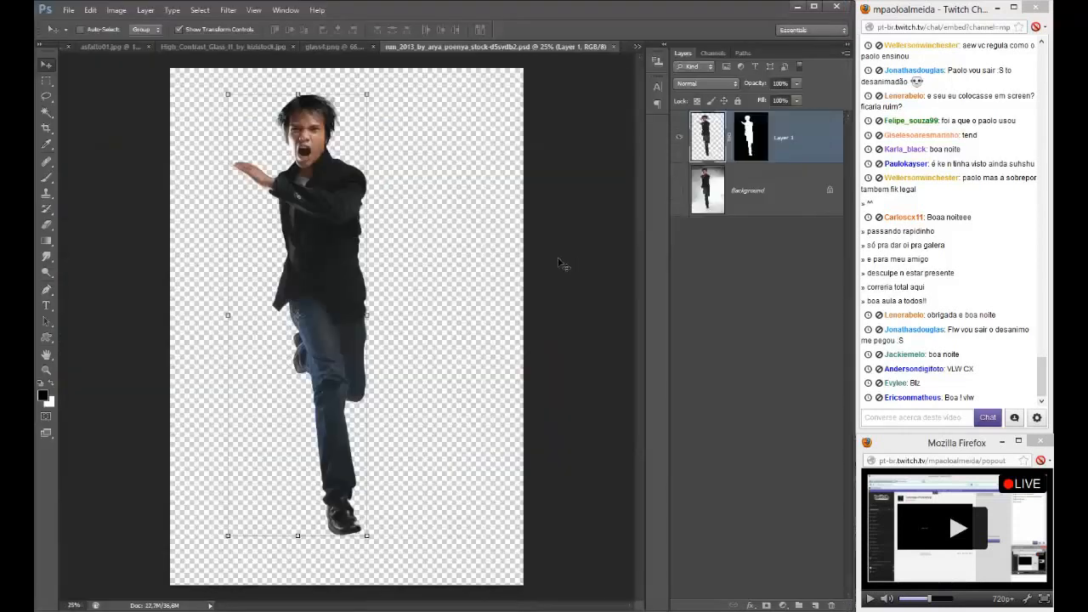
- Bring the masked running man into esfera aula.psd, release its clipping, and scale and place him large in the right foreground
left_click_drag(366, 158, 364, 323)
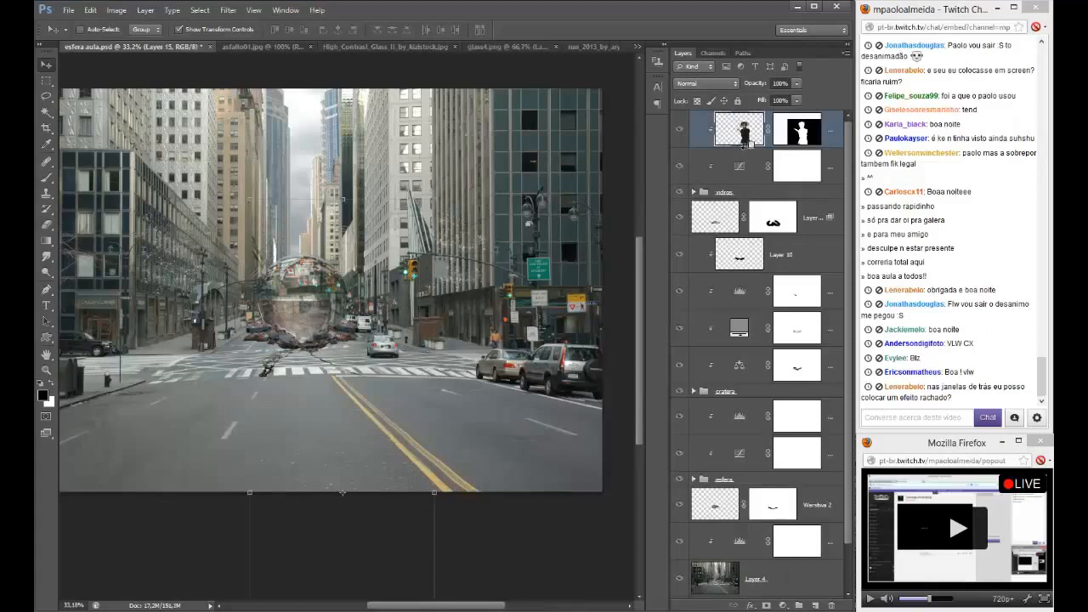
left_click_drag(438, 199, 420, 245)
left_click_drag(375, 321, 444, 263)
key("Return")
left_click_drag(491, 143, 522, 151)
left_click_drag(436, 278, 457, 282)
key("Return")
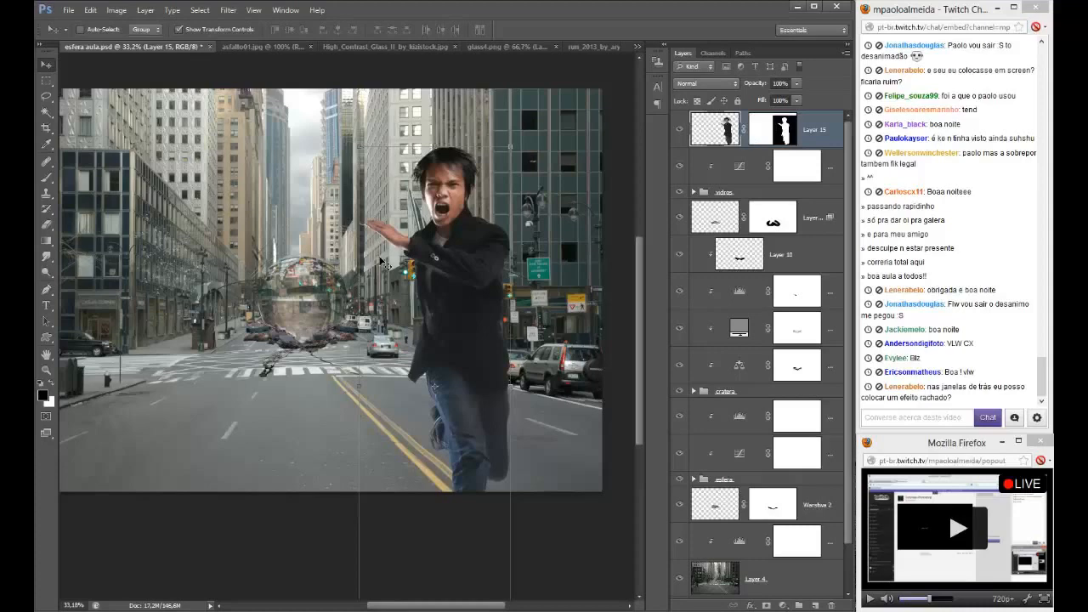
- Clean up the cutout around the man's fingertips on Layer 15's mask with a 15 px brush
scroll(383, 264, "up", 3)
scroll(383, 245, "up", 3)
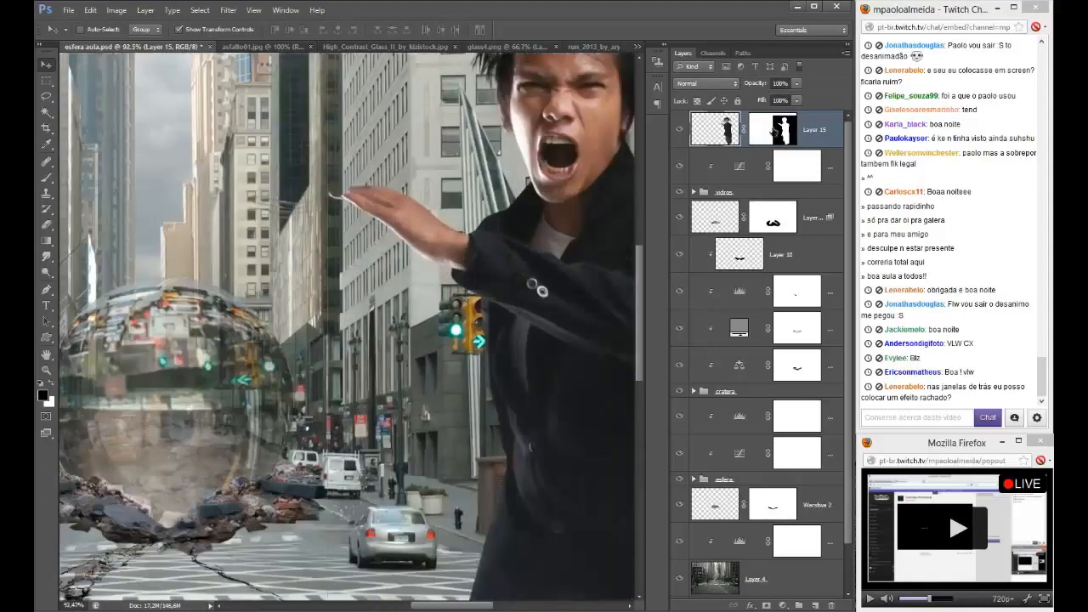
left_click(776, 128)
key("b")
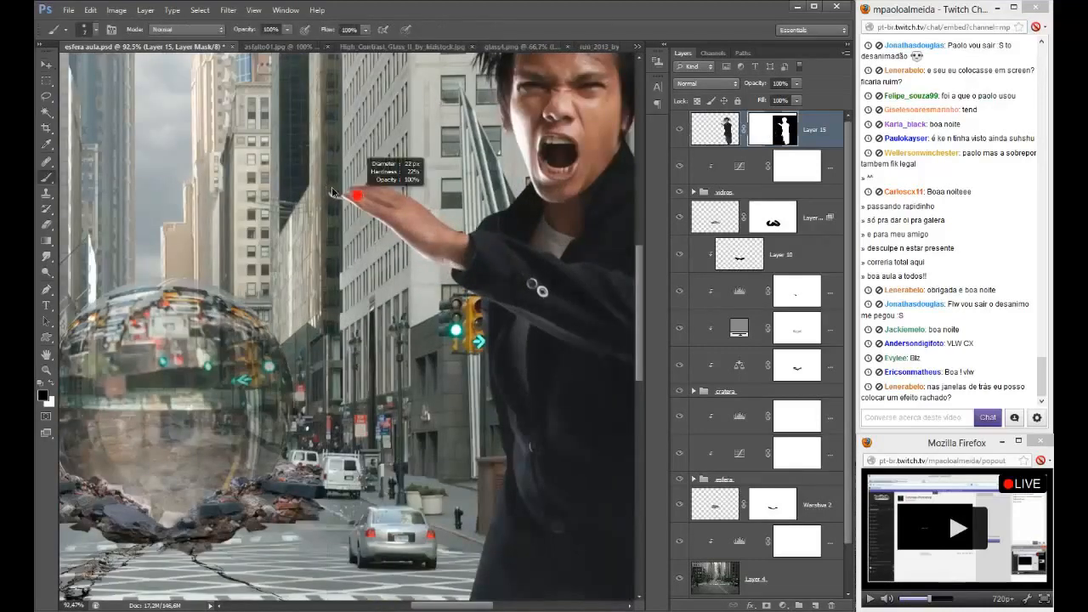
key("x")
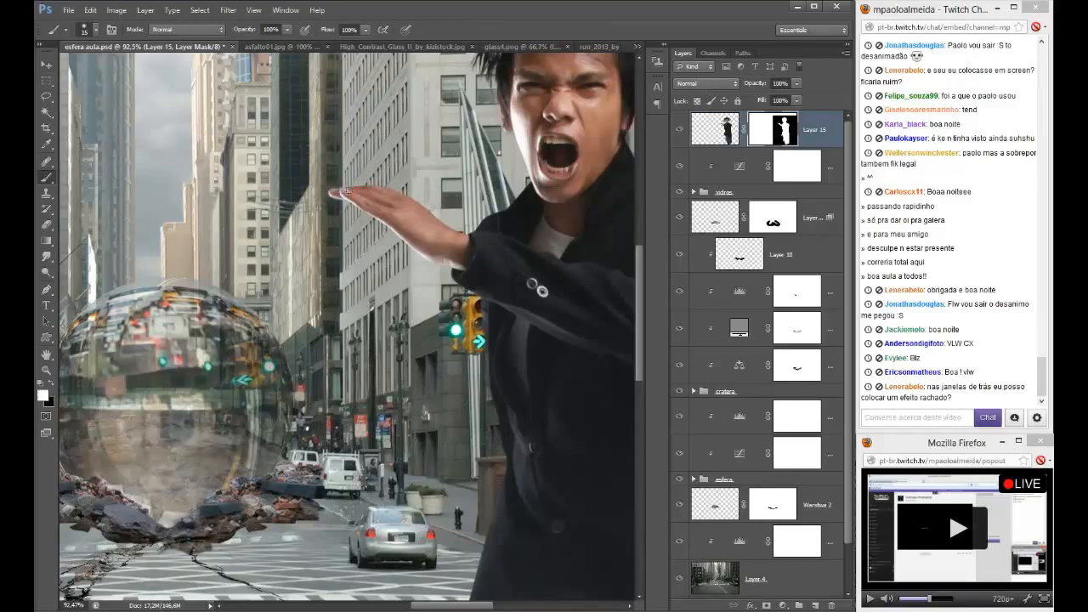
key("x")
- Examine the running man's cutout edges around the face, hand, coat and jeans, and his fit in the whole scene
scroll(405, 209, "down", 10)
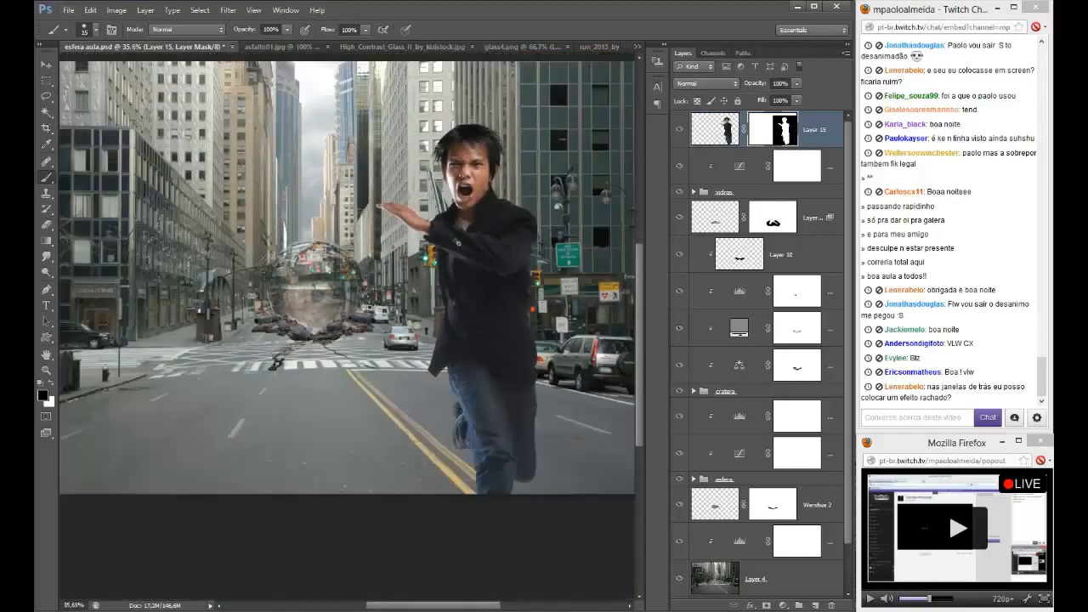
scroll(457, 243, "down", 2)
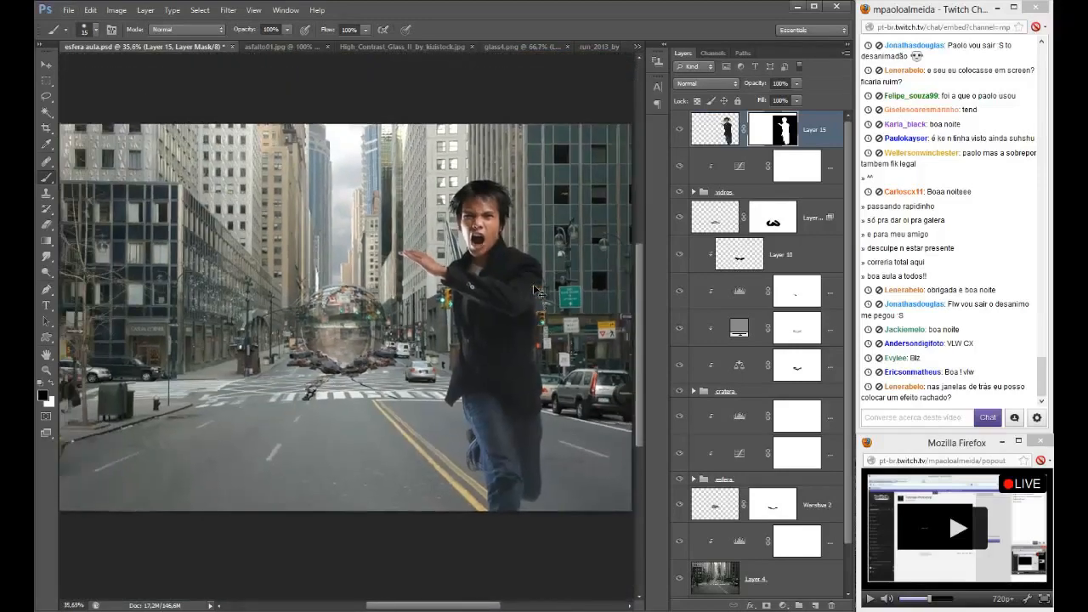
scroll(500, 253, "up", 5)
scroll(500, 253, "up", 3)
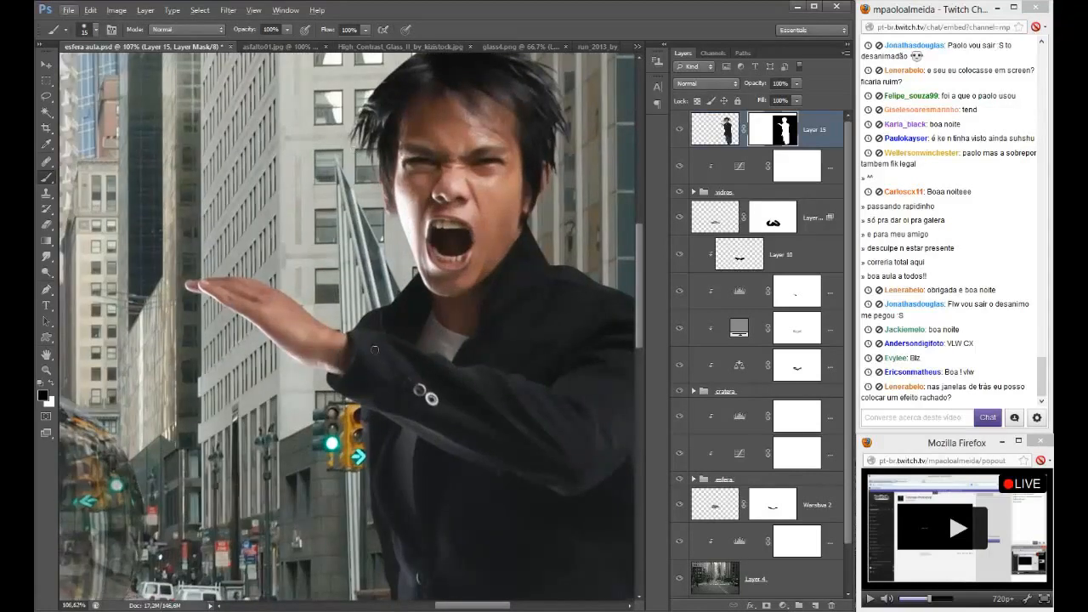
scroll(339, 261, "down", 5)
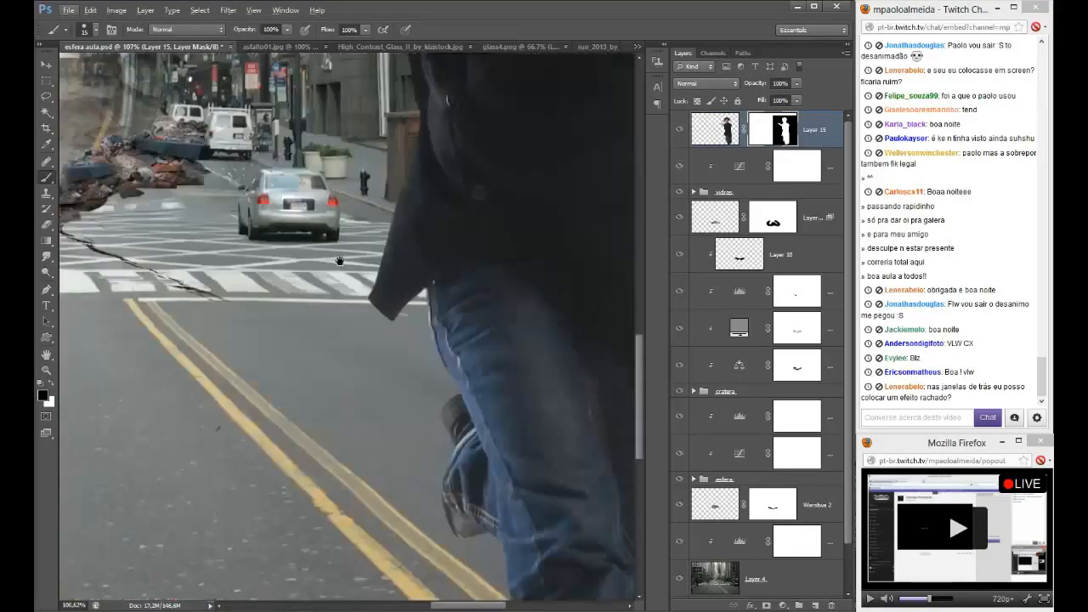
left_click_drag(340, 261, 236, 369)
left_click_drag(291, 212, 297, 376)
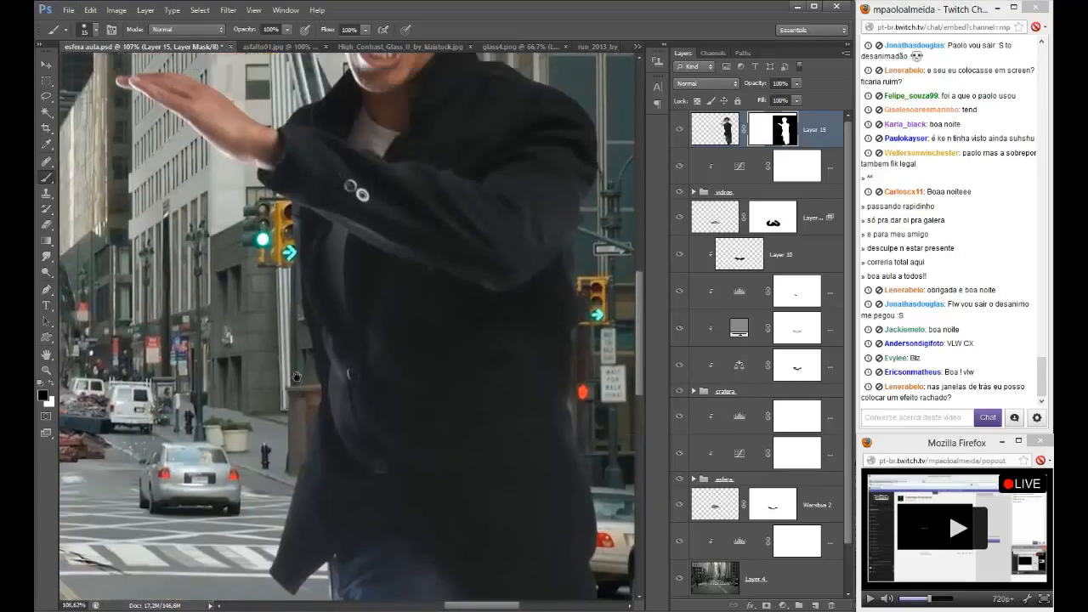
scroll(299, 374, "down", 4)
scroll(301, 373, "down", 3)
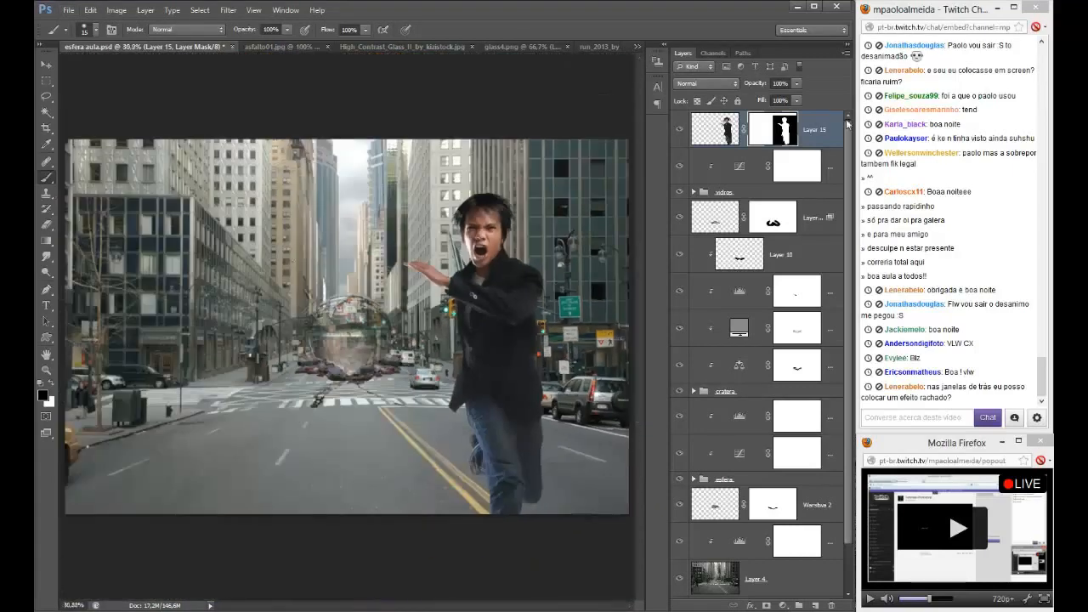
- Add a Levels adjustment clipped to the running man's layer and brighten his highlights with the white input level at about 236
left_click(781, 605)
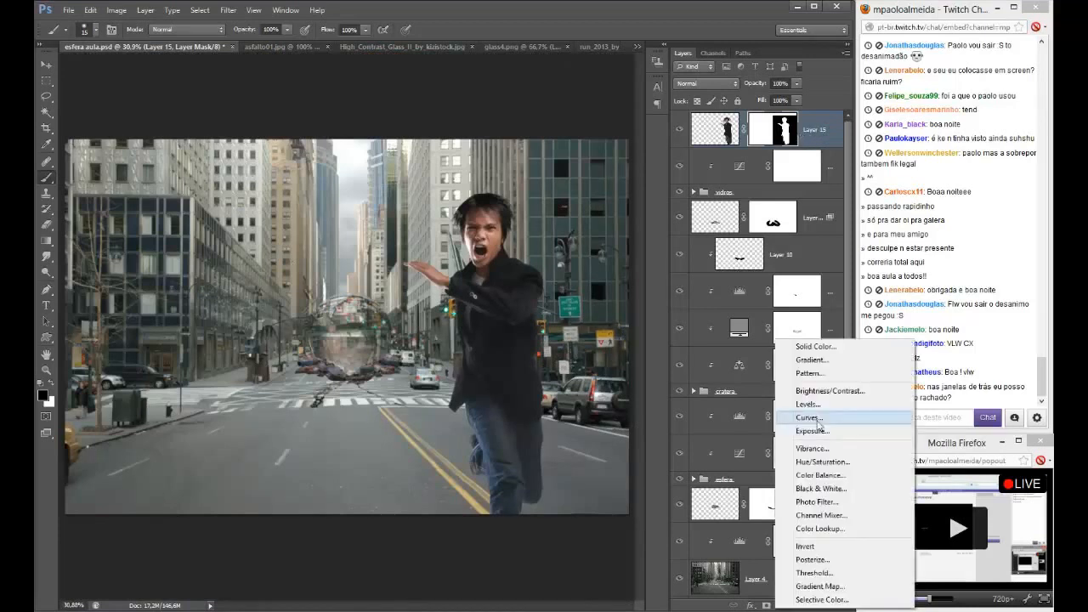
left_click(808, 404)
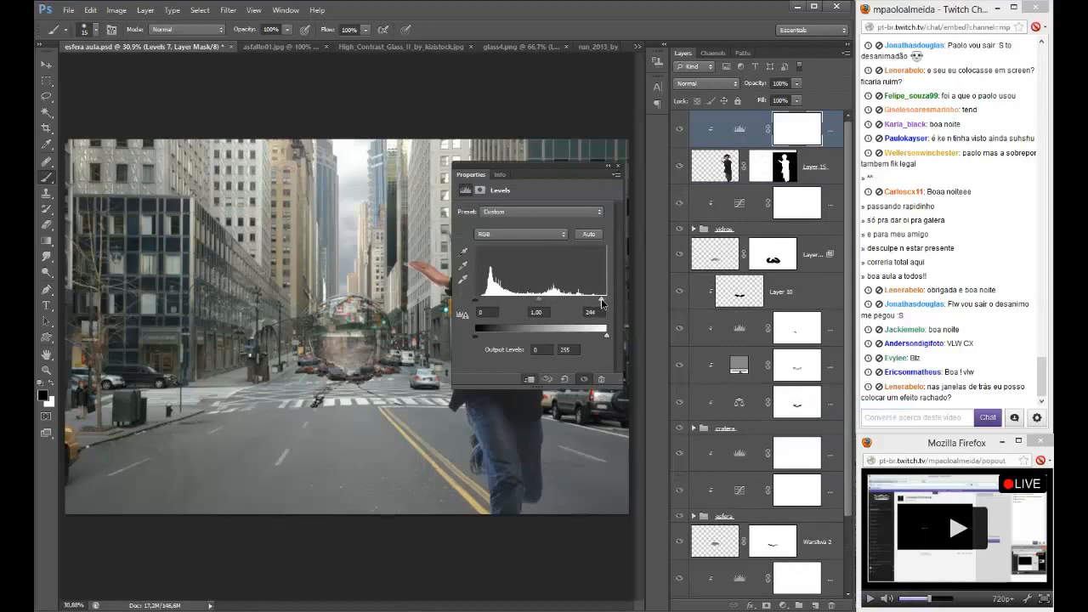
left_click(619, 167)
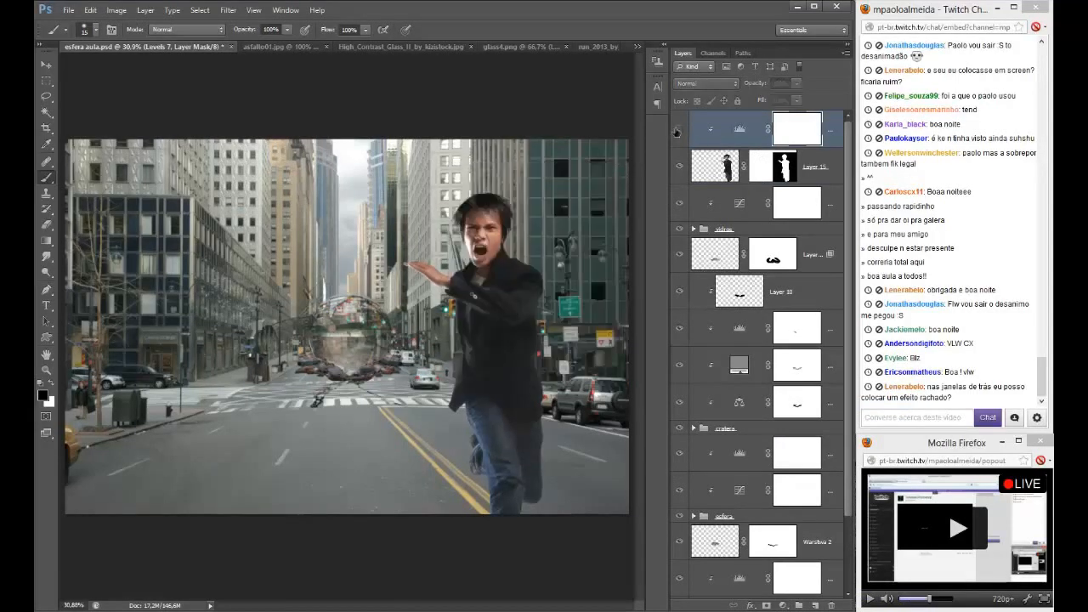
double_click(739, 130)
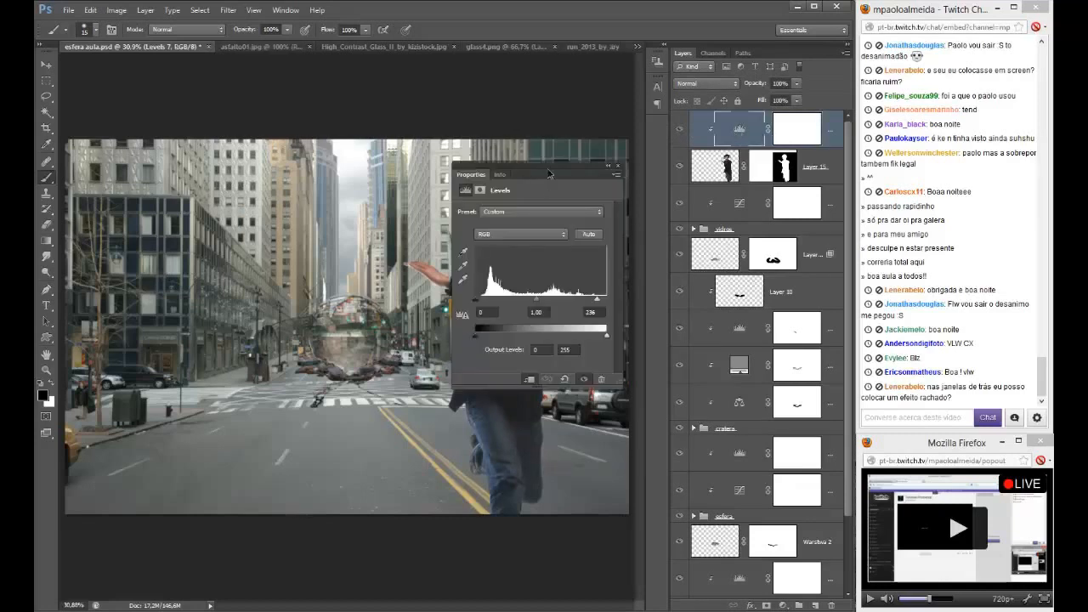
left_click_drag(548, 174, 238, 186)
left_click_drag(287, 309, 286, 316)
left_click(308, 178)
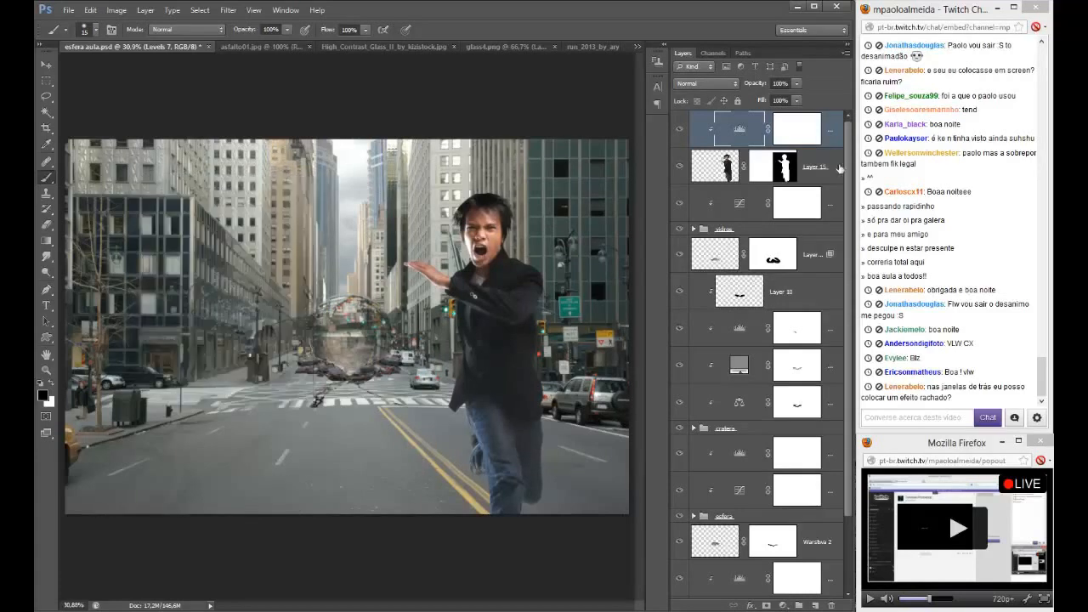
left_click(835, 167)
left_click(837, 136)
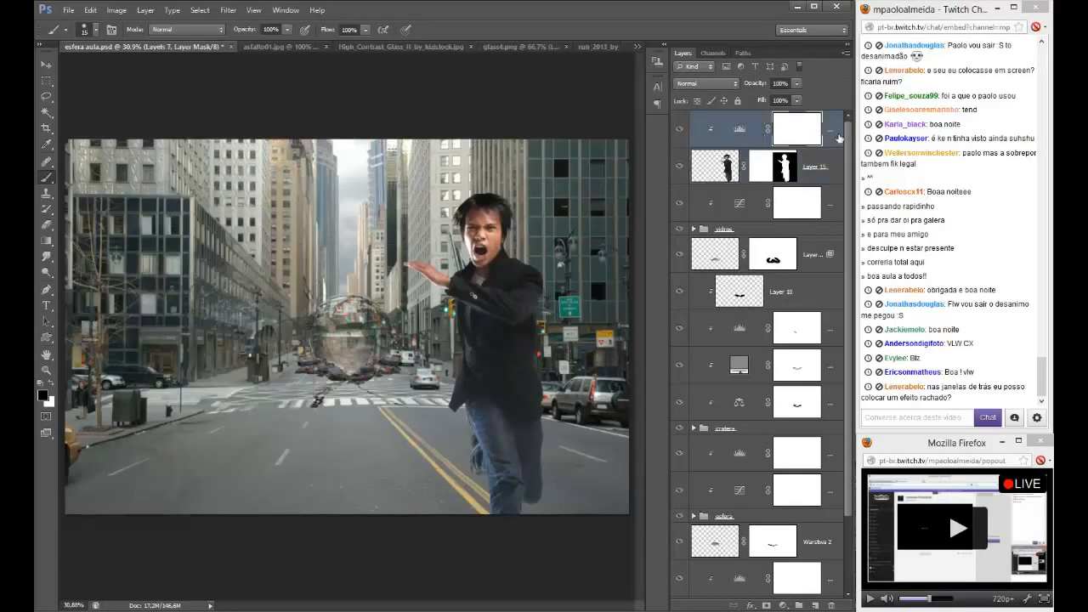
- Add a Curves adjustment clipped to the running man and shape an S-curve that darkens his shadows and slightly lifts his highlights
left_click(782, 605)
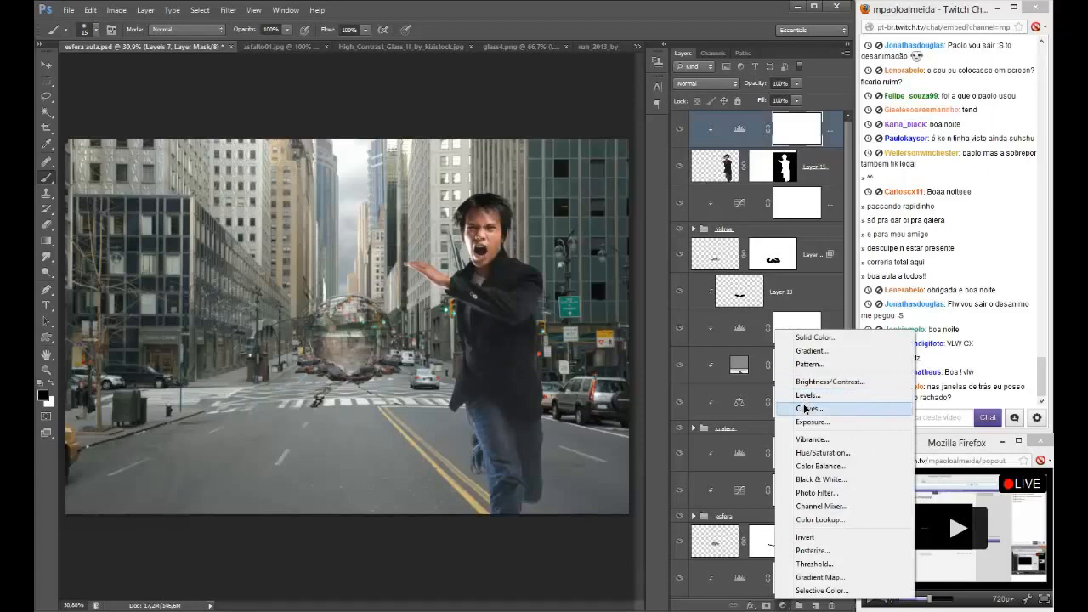
left_click(806, 409)
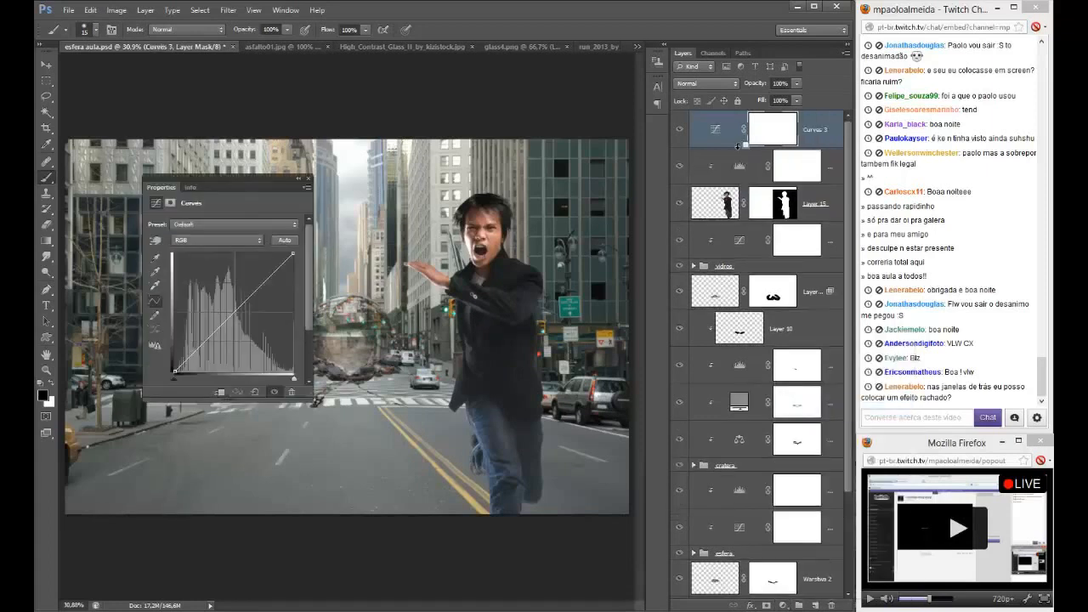
left_click_drag(217, 330, 212, 352)
mouse_move(261, 293)
left_mouse_down()
mouse_move(260, 272)
mouse_move(263, 287)
left_mouse_up()
left_click(307, 180)
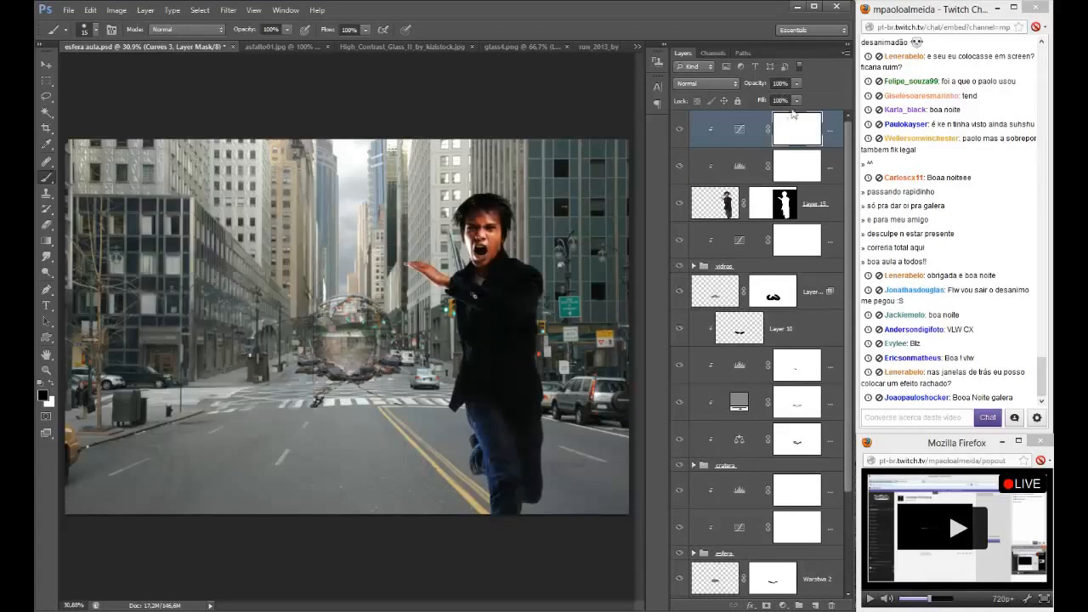
- Paint black on the clipped Curves mask over parts of the man's figure and lower the adjustment's opacity to 64%
mouse_move(444, 376)
left_mouse_down()
mouse_move(503, 364)
mouse_move(421, 271)
mouse_move(481, 204)
mouse_move(514, 259)
mouse_move(531, 247)
mouse_move(544, 399)
mouse_move(585, 475)
left_mouse_up()
left_click(796, 84)
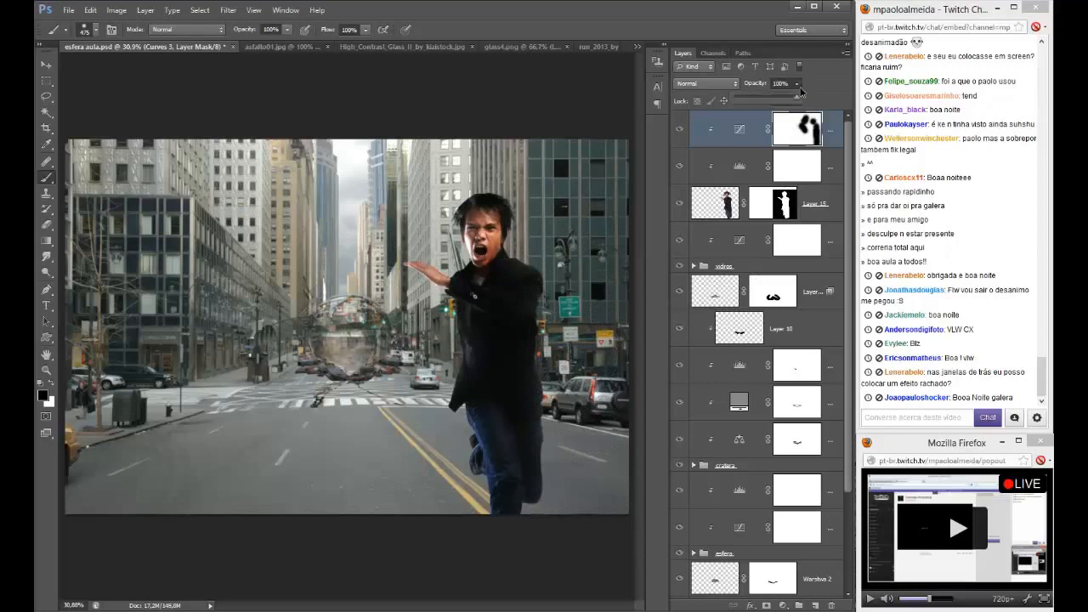
left_click_drag(801, 97, 777, 97)
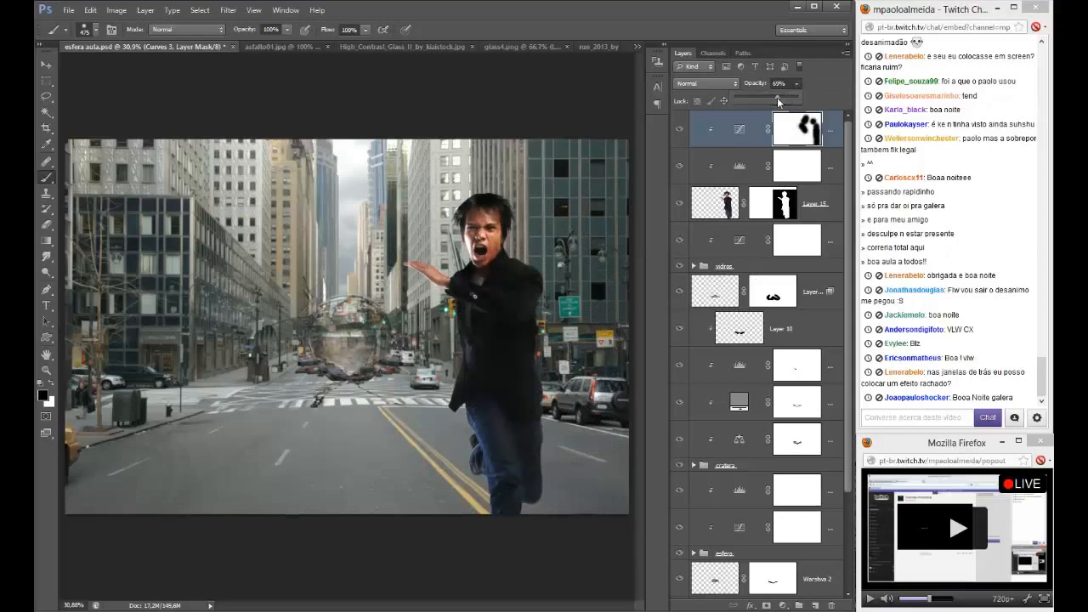
left_click_drag(774, 97, 772, 97)
- Add a Hue/Saturation adjustment clipped to the running man and slightly reduce his saturation
left_click(782, 605)
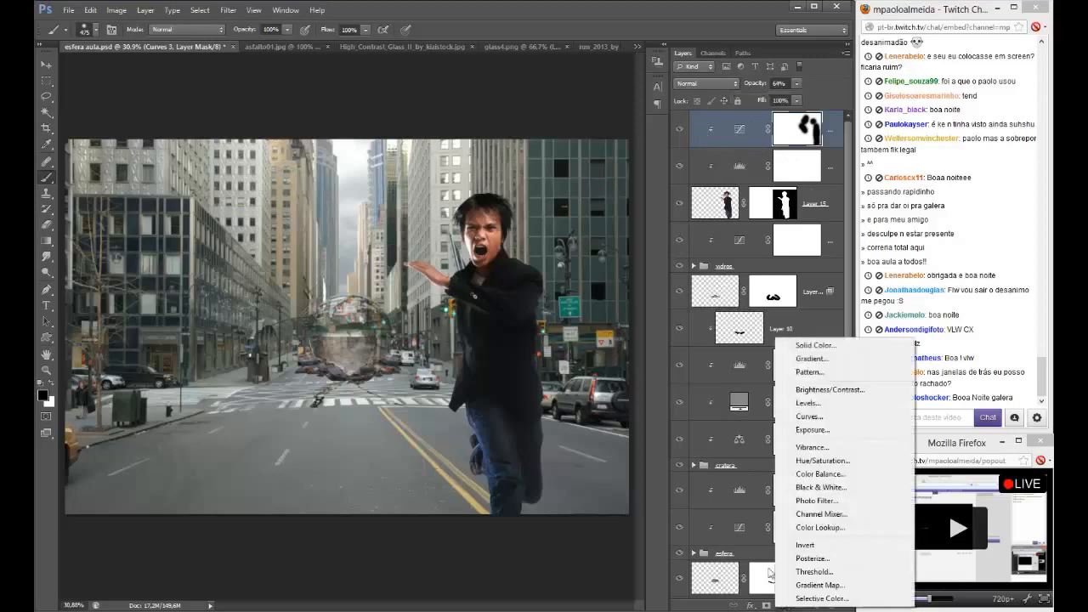
left_click(821, 461)
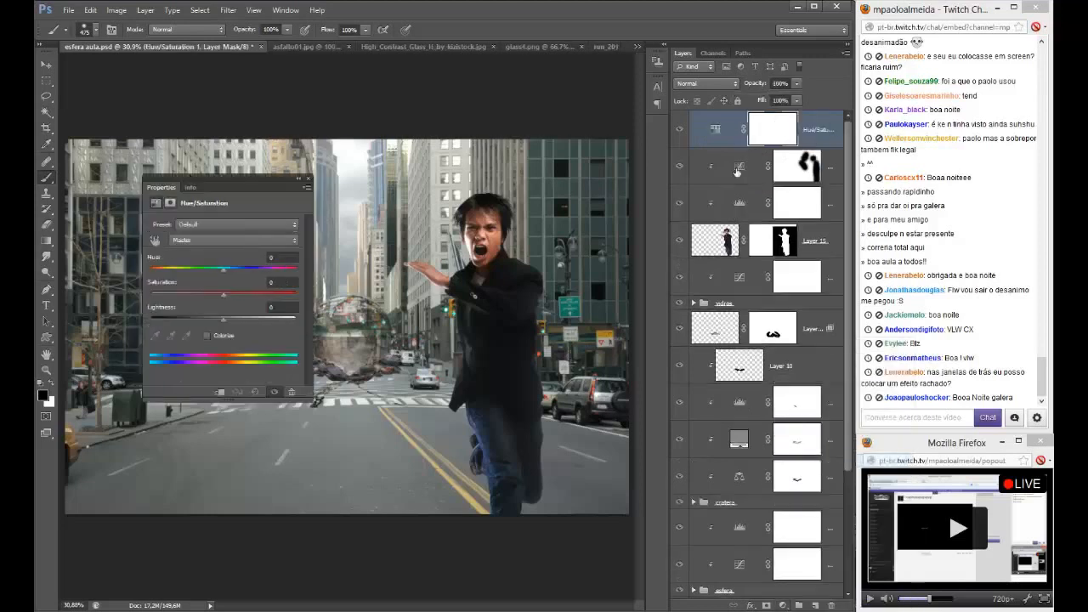
left_click(729, 146, "alt")
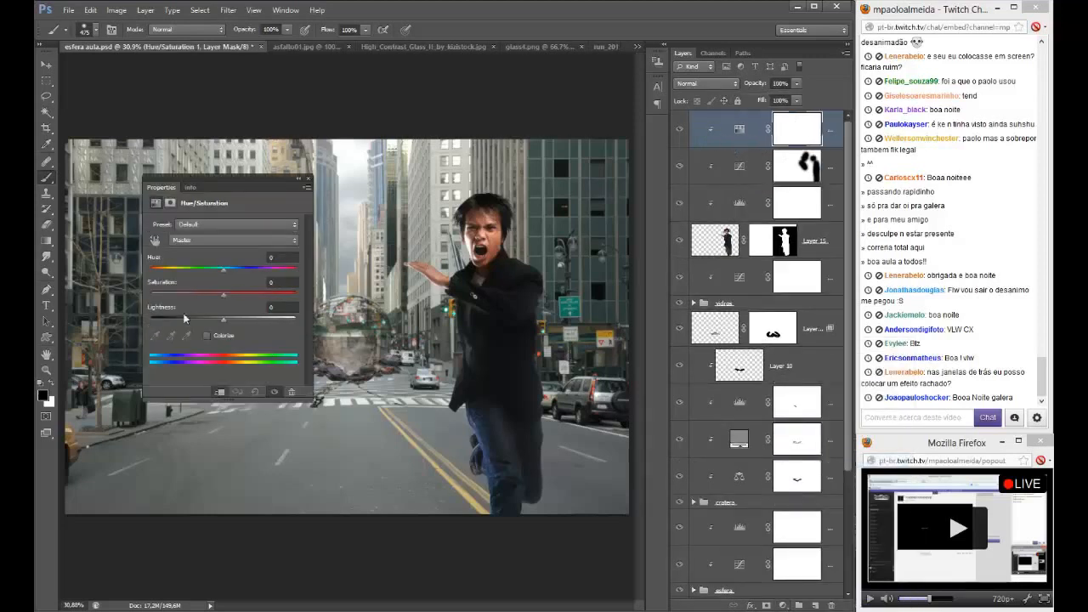
left_click_drag(221, 295, 208, 297)
left_click(308, 181)
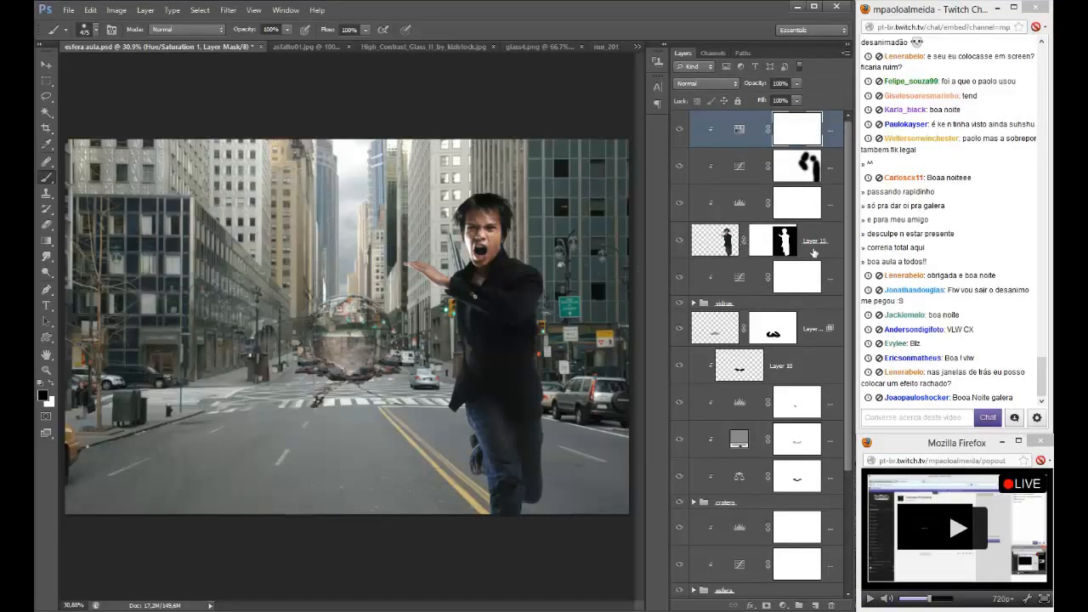
- Add an unclipped Hue/Saturation adjustment beneath the running man's layer and lower the street scene's saturation to about -31
left_click(826, 289)
left_click(782, 605)
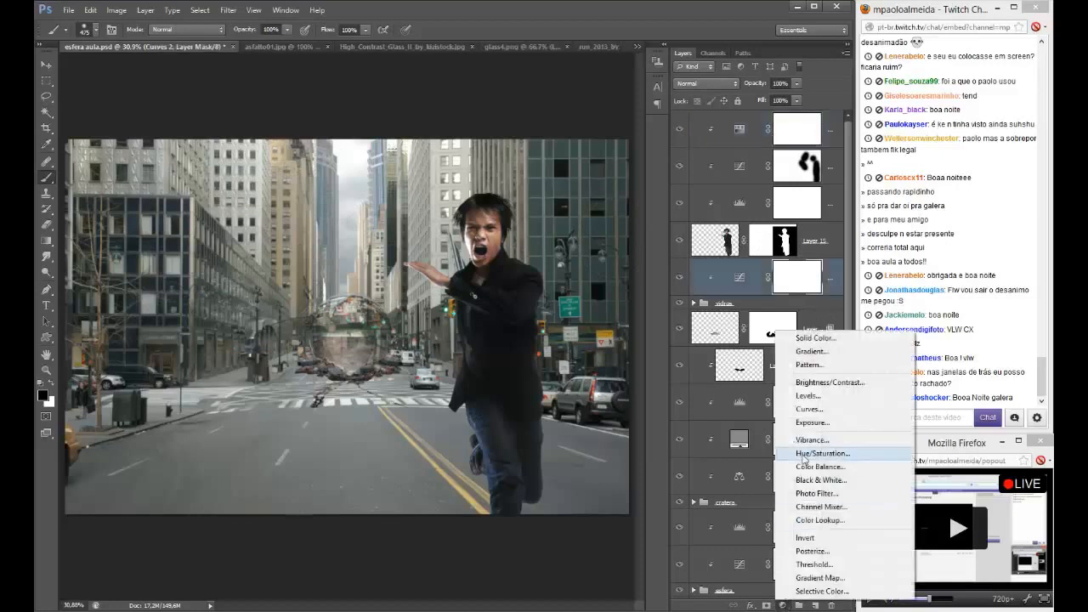
left_click(803, 453)
left_click_drag(221, 299, 204, 298)
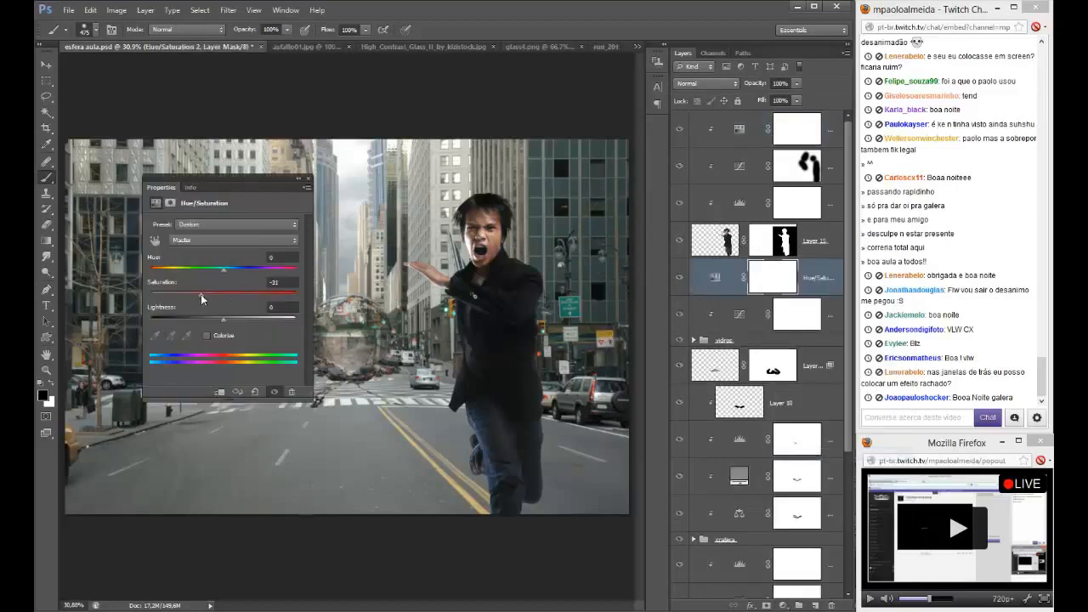
left_click(307, 179)
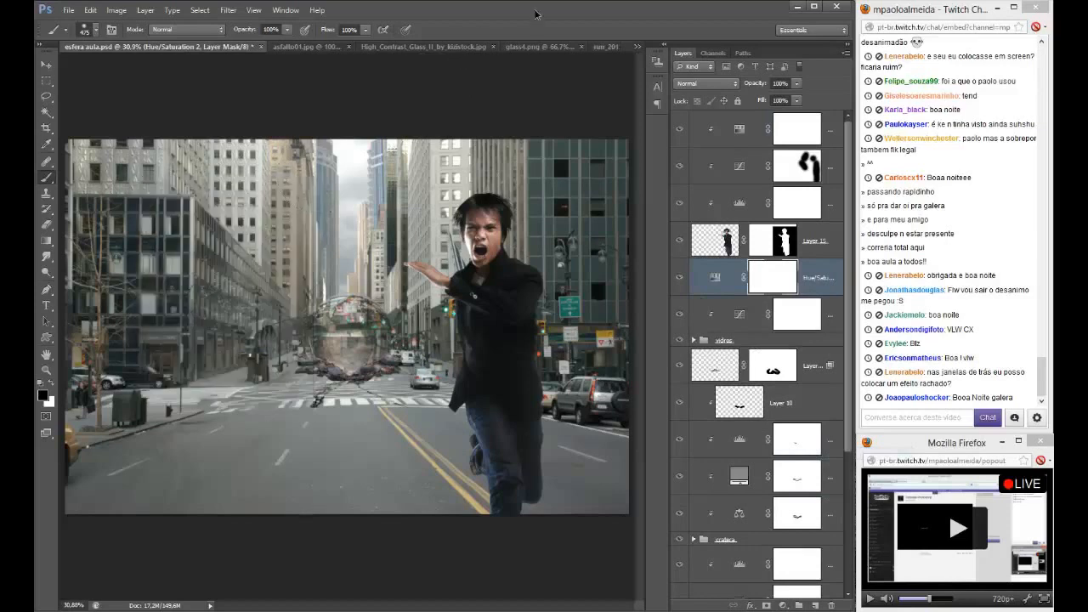
- Hide the running man's layer, create a new layer at the top of the stack and put it in a group named raios
left_click(679, 242)
left_click(829, 132)
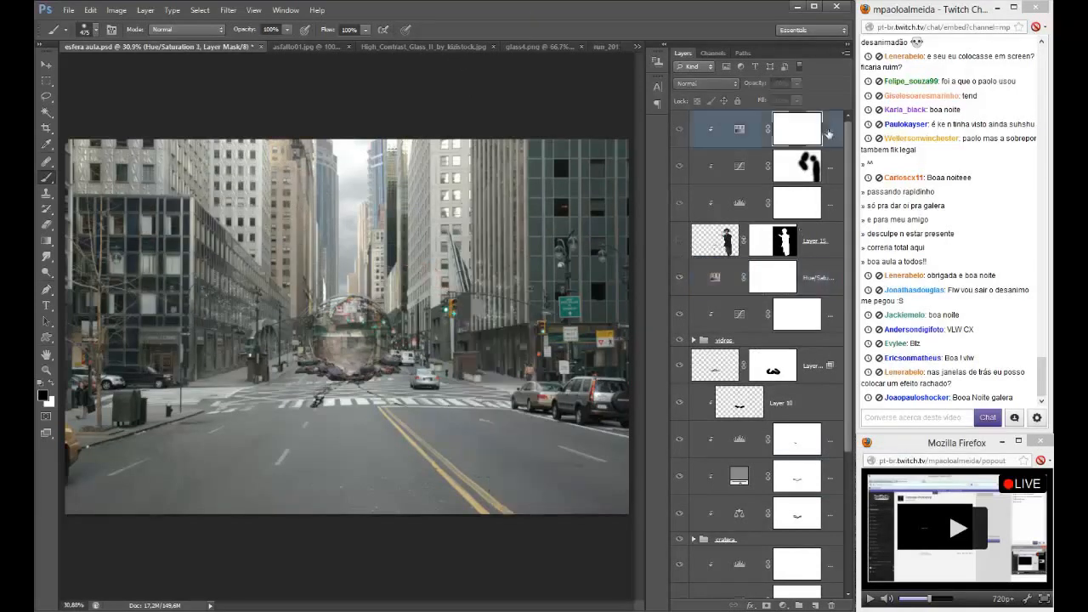
left_click(814, 605)
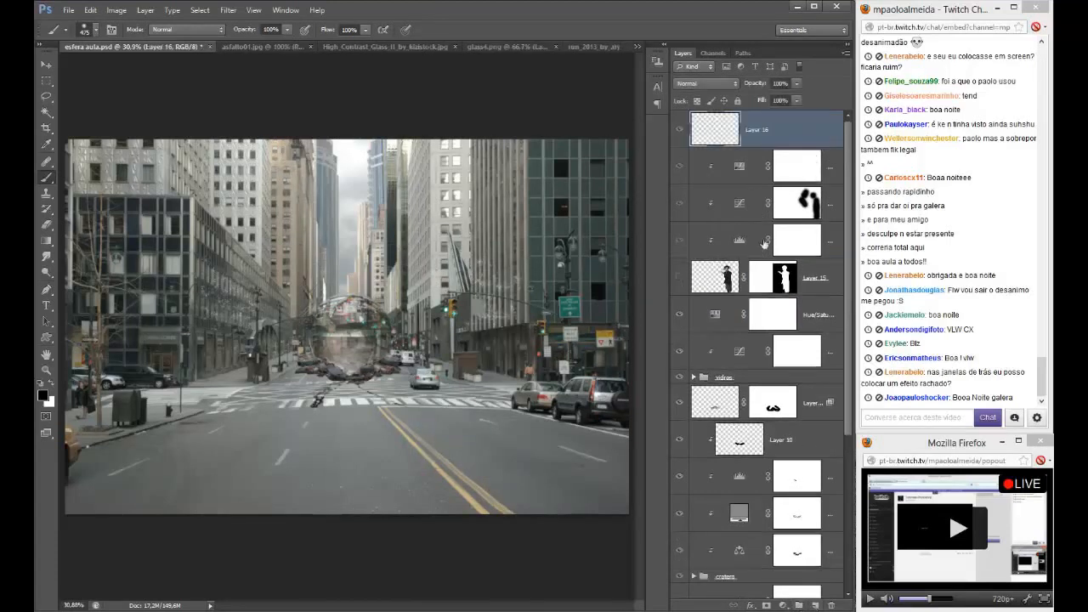
key("ctrl+g")
double_click(722, 120)
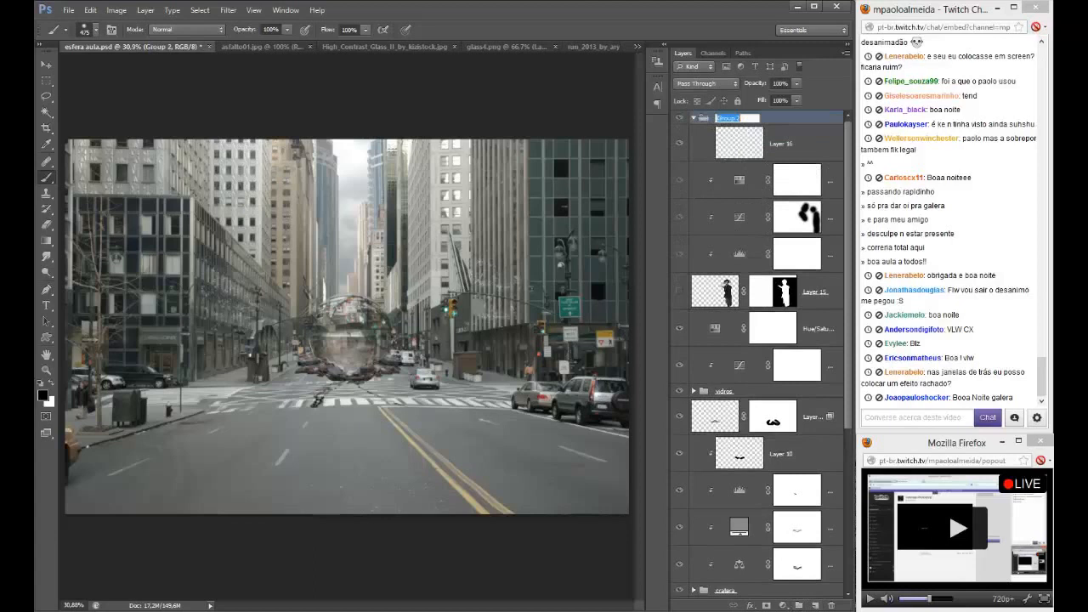
type("re")
type("ios")
key("Return")
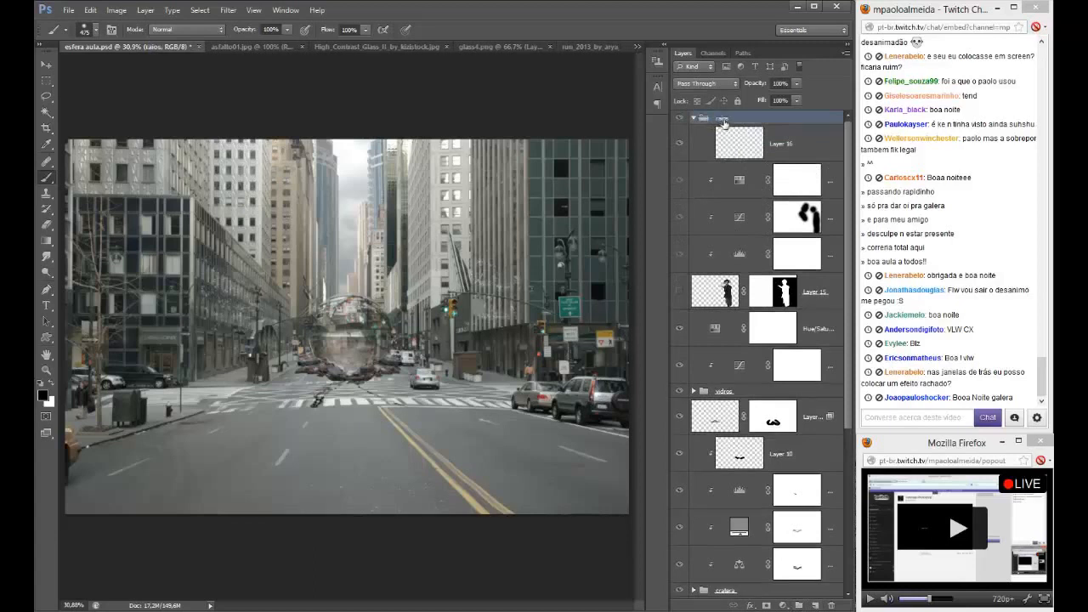
- Stamp a white lightning bolt beside the sphere on Layer 16 with the 865 px lightning brush reduced to about 399 px
left_click(738, 142)
right_click(357, 270)
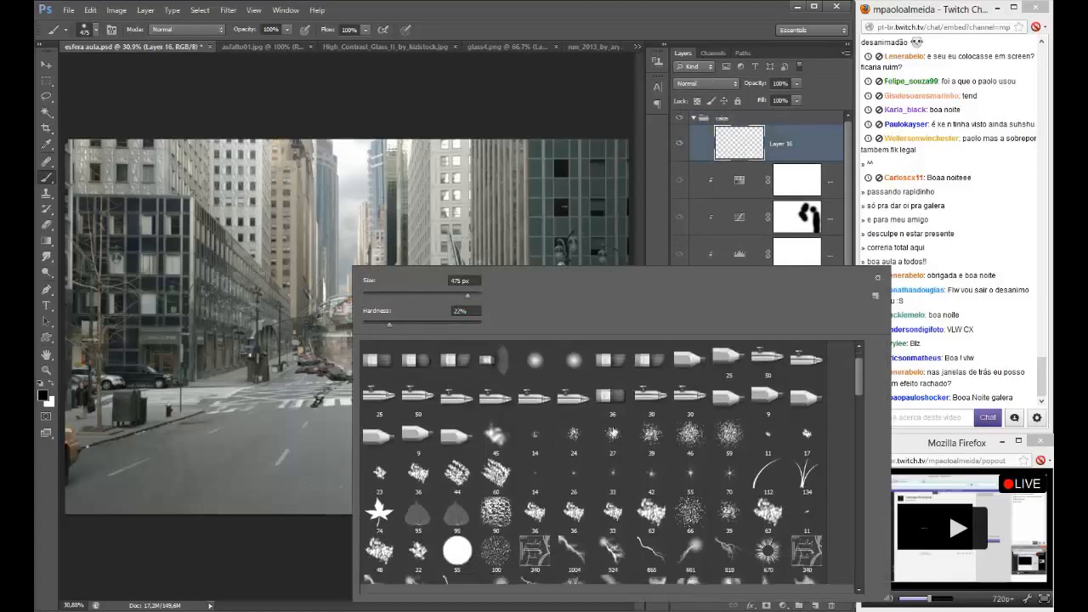
scroll(612, 432, "down", 2)
mouse_move(854, 385)
left_mouse_down()
mouse_move(860, 461)
mouse_move(865, 407)
left_mouse_up()
left_click(657, 401)
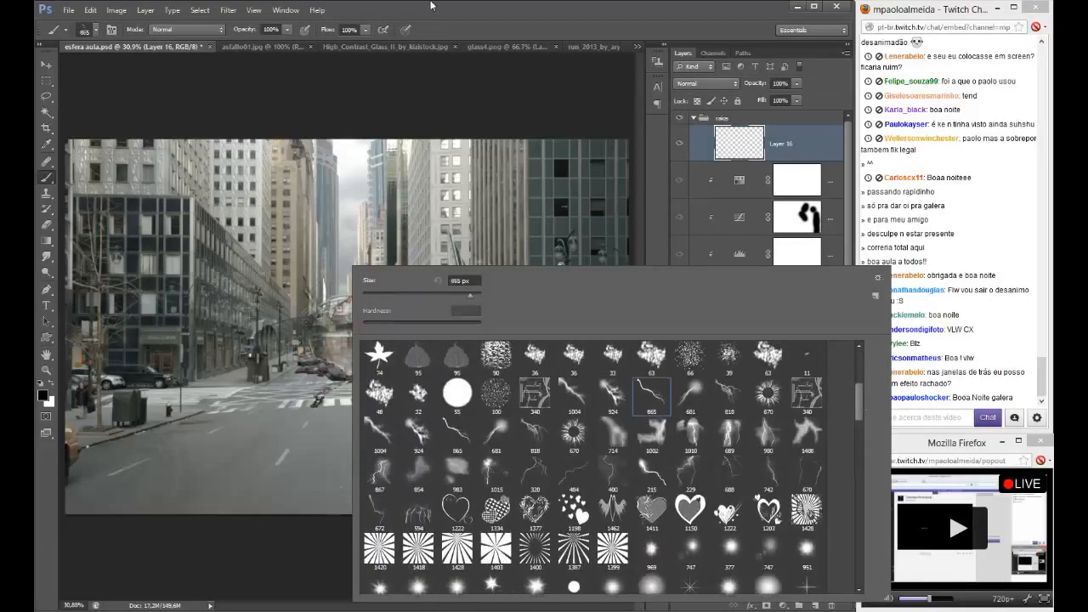
left_click(454, 29)
scroll(404, 336, "up", 5)
key("x")
right_click(399, 335, "alt")
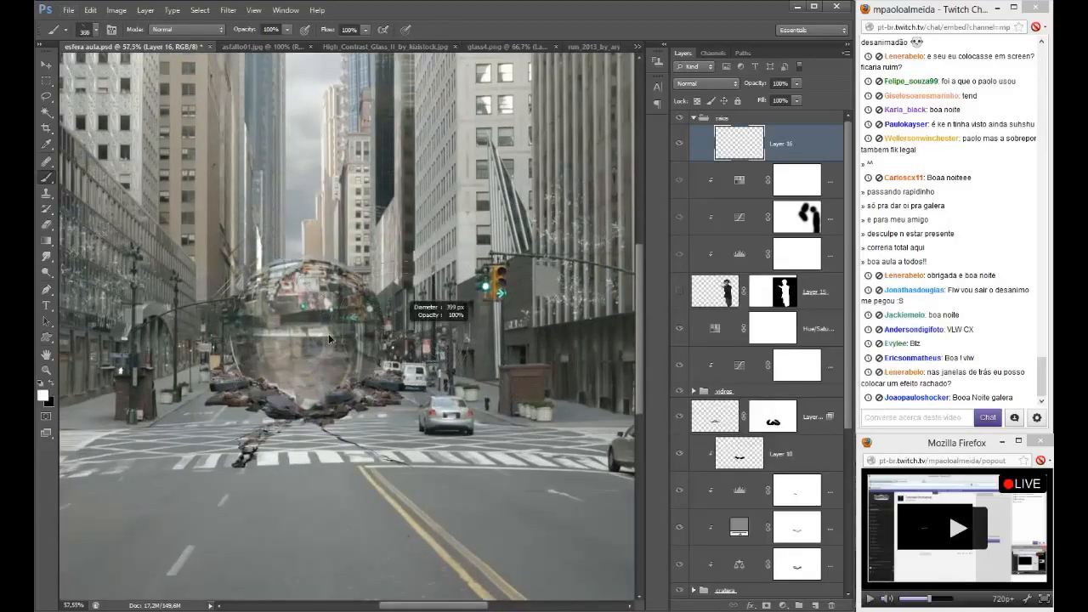
left_click(405, 334)
- Rotate, enlarge and move the bolt on Layer 16 so it runs from the sphere's upper right edge up past the traffic light
key("ctrl+t")
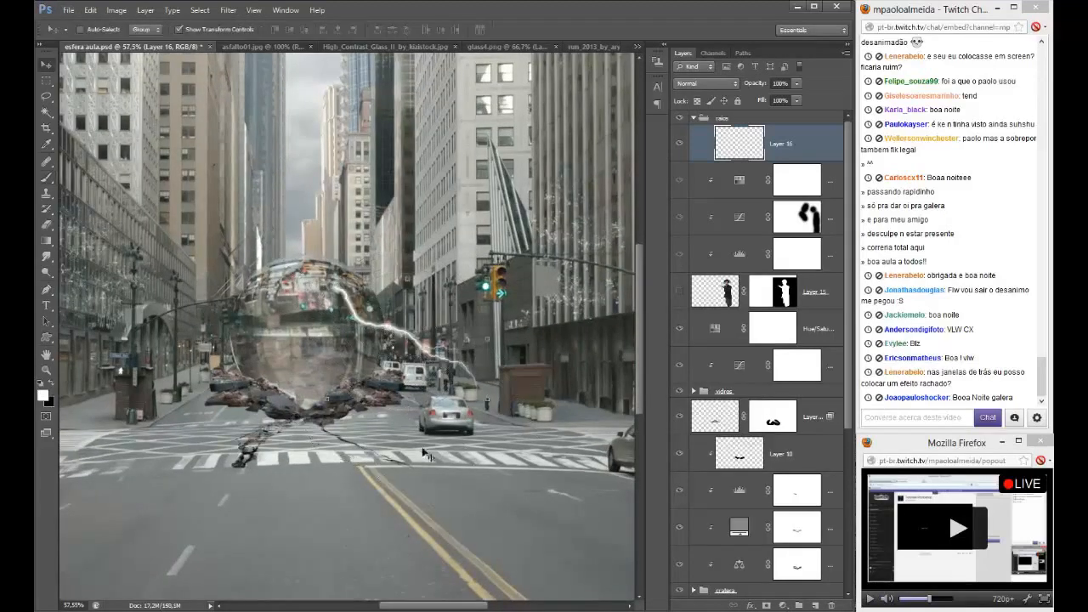
left_click_drag(503, 273, 401, 216)
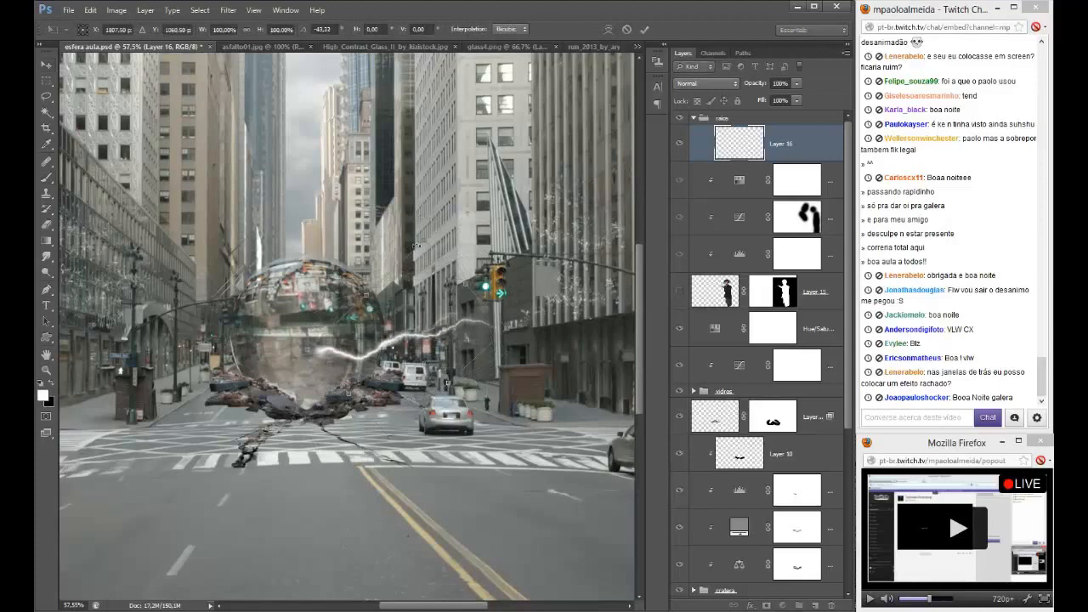
left_click_drag(404, 347, 430, 325)
left_click_drag(468, 185, 475, 146)
left_click_drag(619, 264, 595, 222)
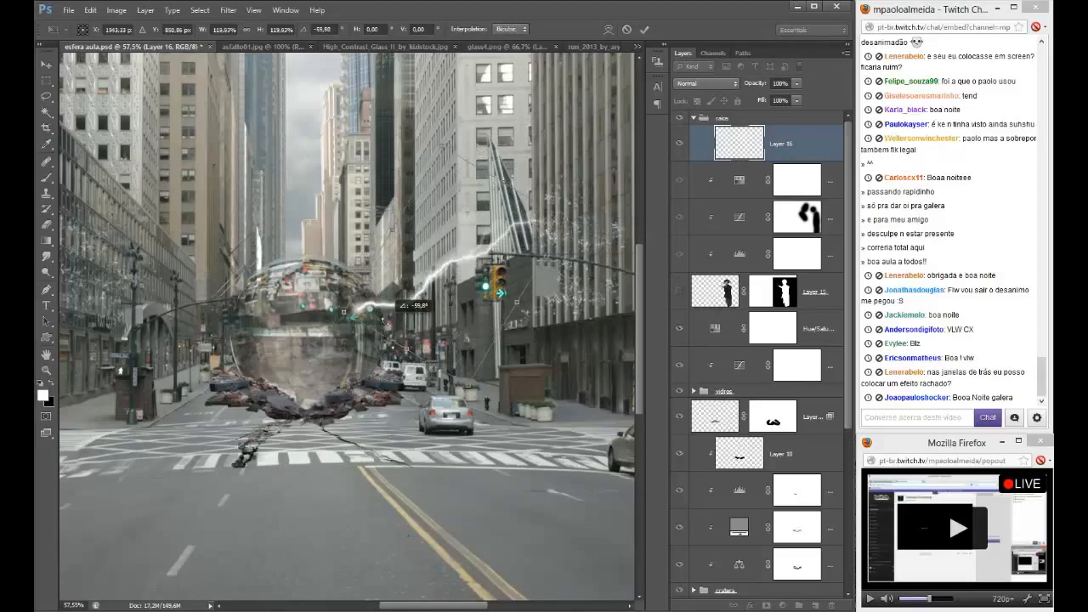
left_click_drag(379, 321, 391, 316)
key("Return")
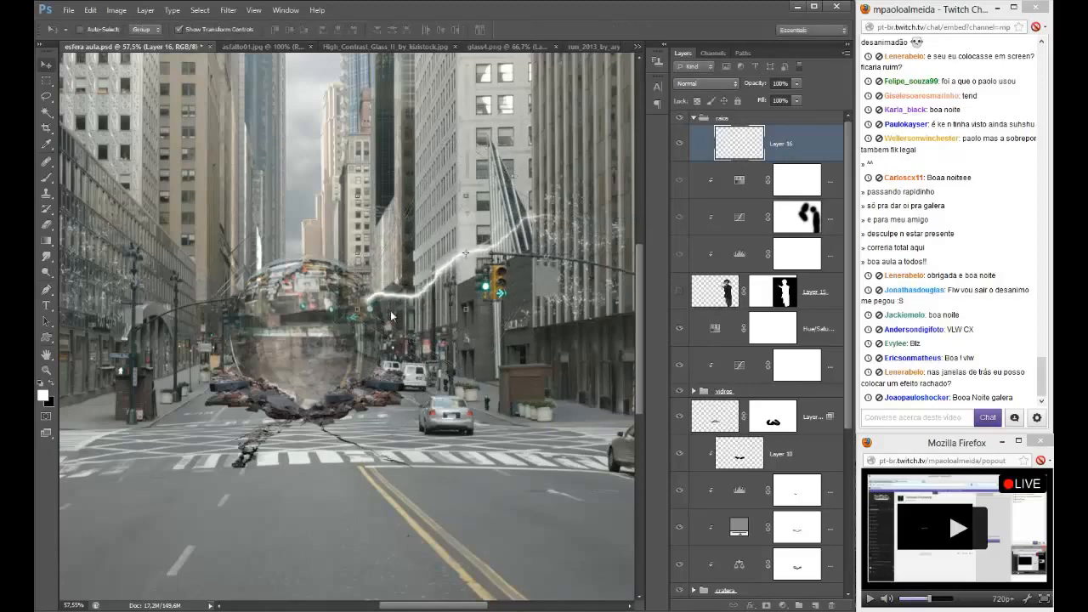
- Stamp a branching white lightning bolt over the sphere's left side on a new layer with the 229 px lightning brush enlarged to about 519 px
scroll(391, 316, "down", 2)
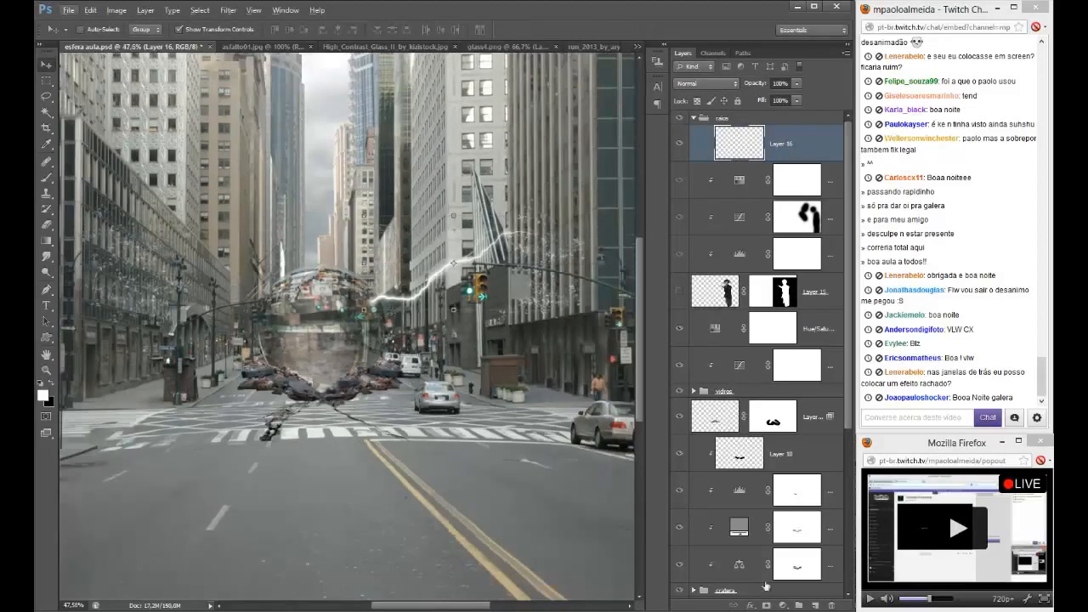
left_click(814, 605)
key("b")
right_click(312, 236)
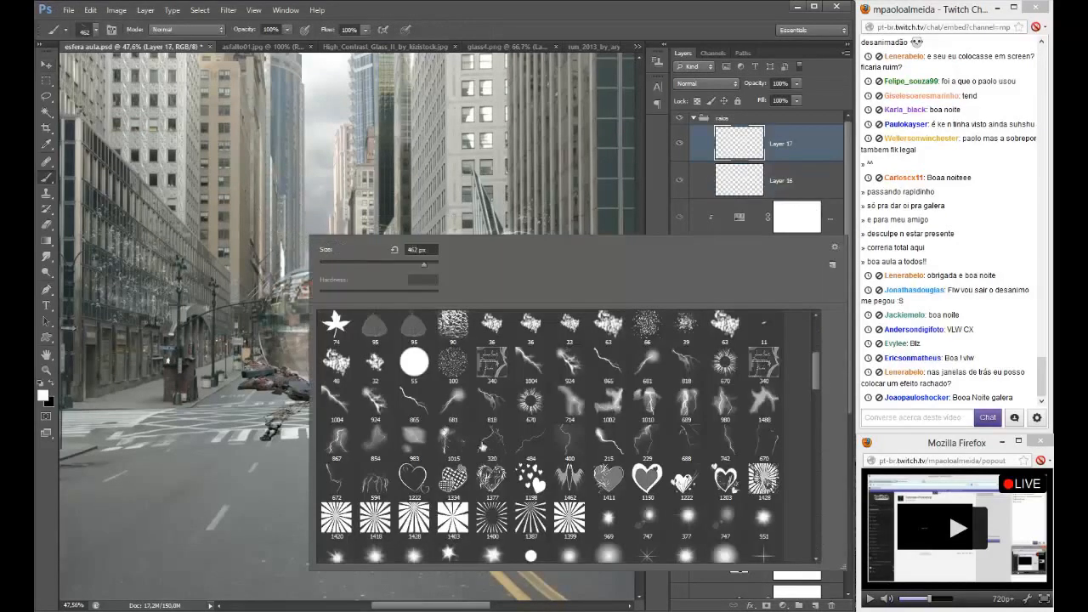
left_click(643, 443)
key("Return")
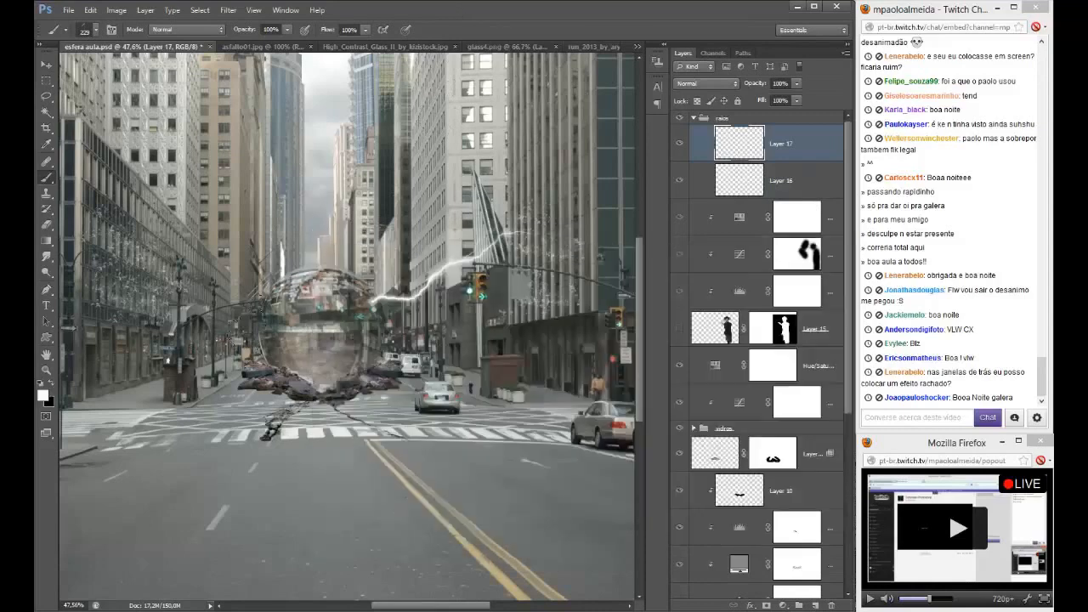
left_click(242, 339)
left_click(254, 363)
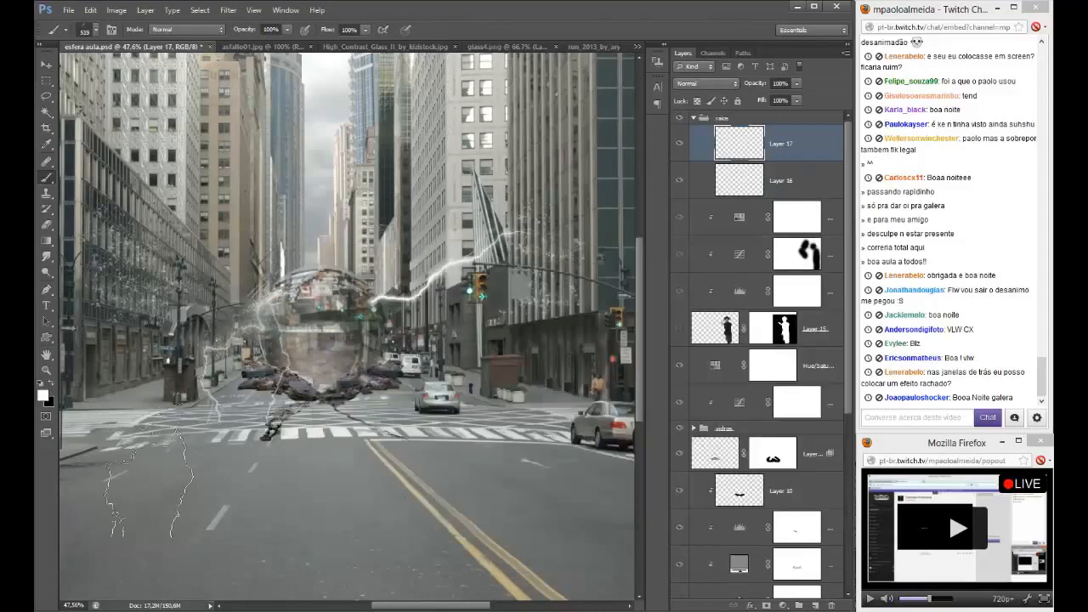
- Rotate and move the branching bolt so it spreads from the sphere's upper left edge across the left-hand buildings
key("v")
left_click_drag(344, 281, 371, 447)
left_click_drag(274, 392, 225, 313)
key("Return")
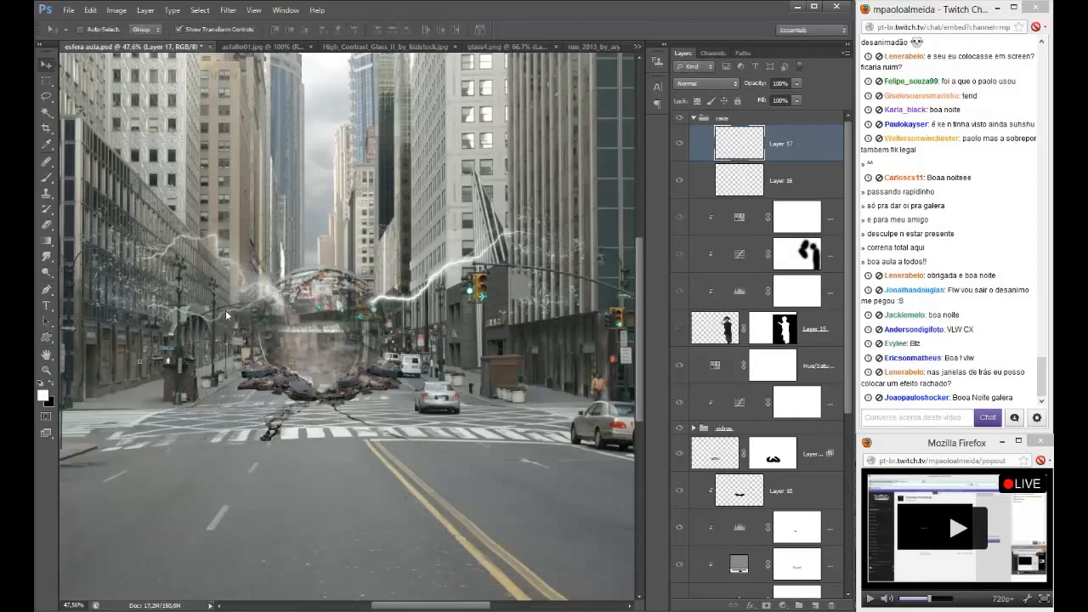
key("e")
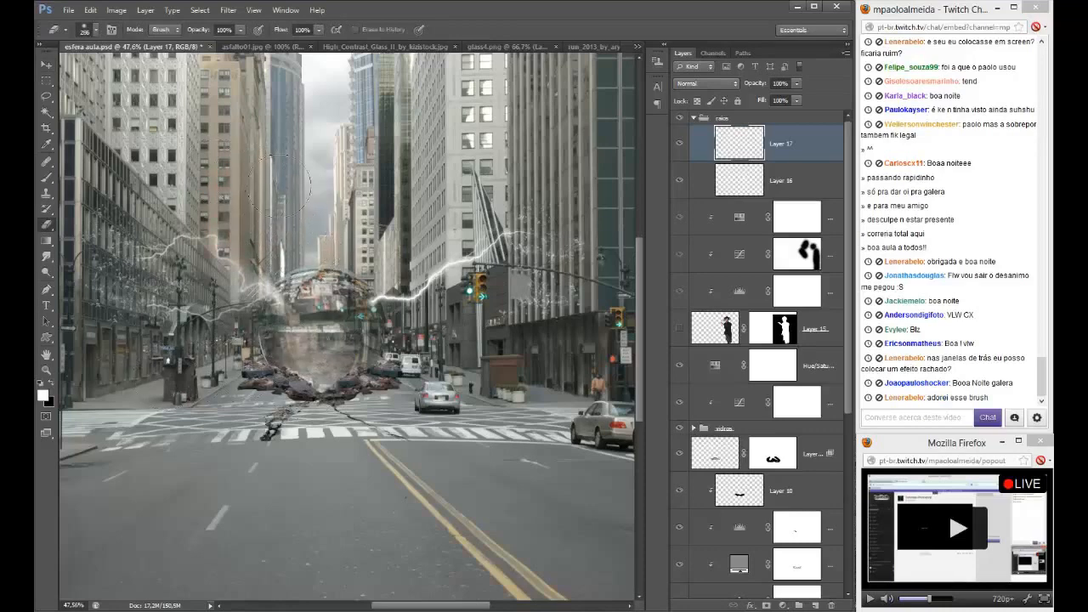
- Stamp a white bolt over the sphere's lower right on a new layer with the 1004 px lightning brush, reduced in size
left_click(813, 605)
key("b")
right_click(270, 341)
scroll(476, 476, "down", 3)
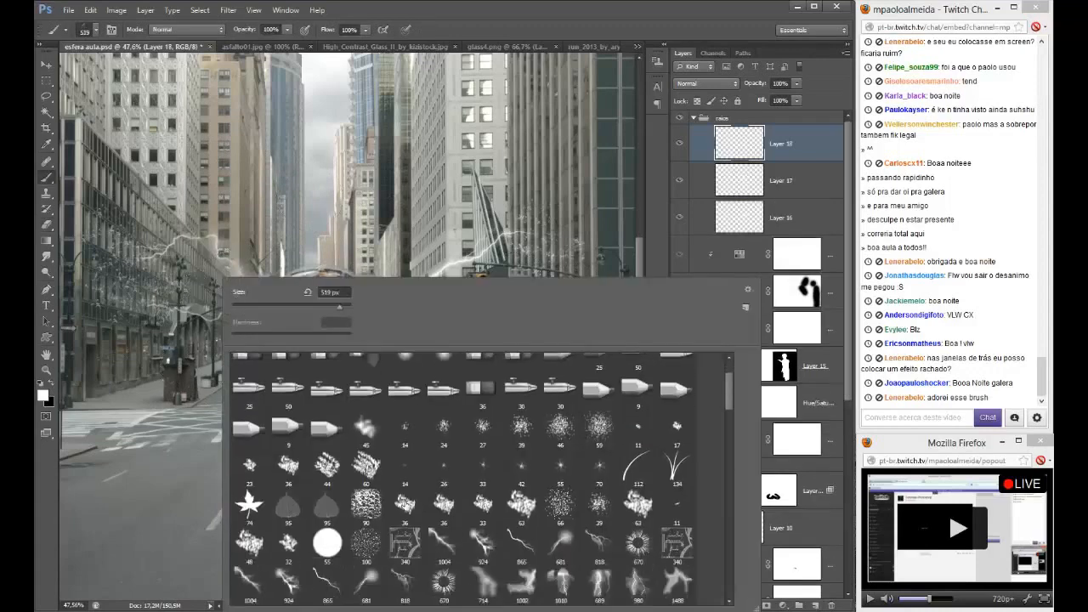
scroll(401, 503, "down", 4)
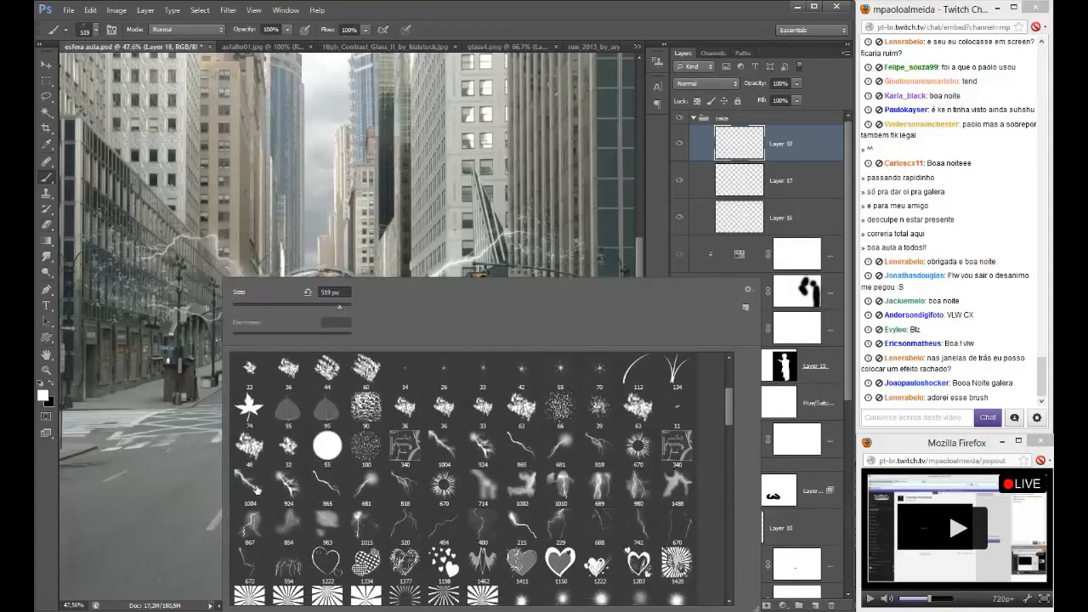
left_click(257, 490)
left_click(480, 7)
left_click_drag(403, 368, 326, 366)
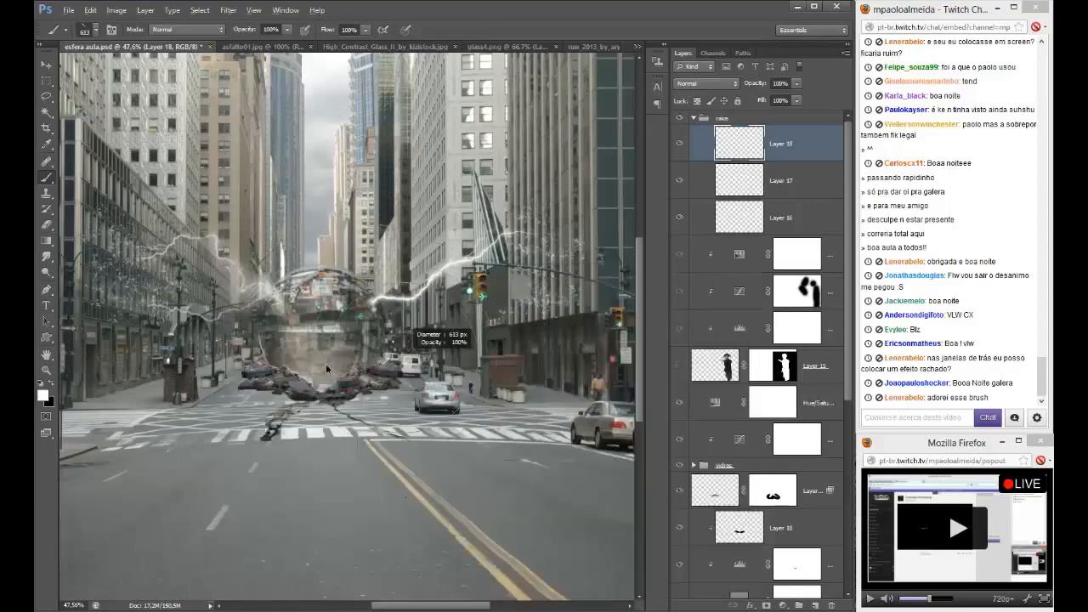
left_click(326, 363)
key("ctrl+z")
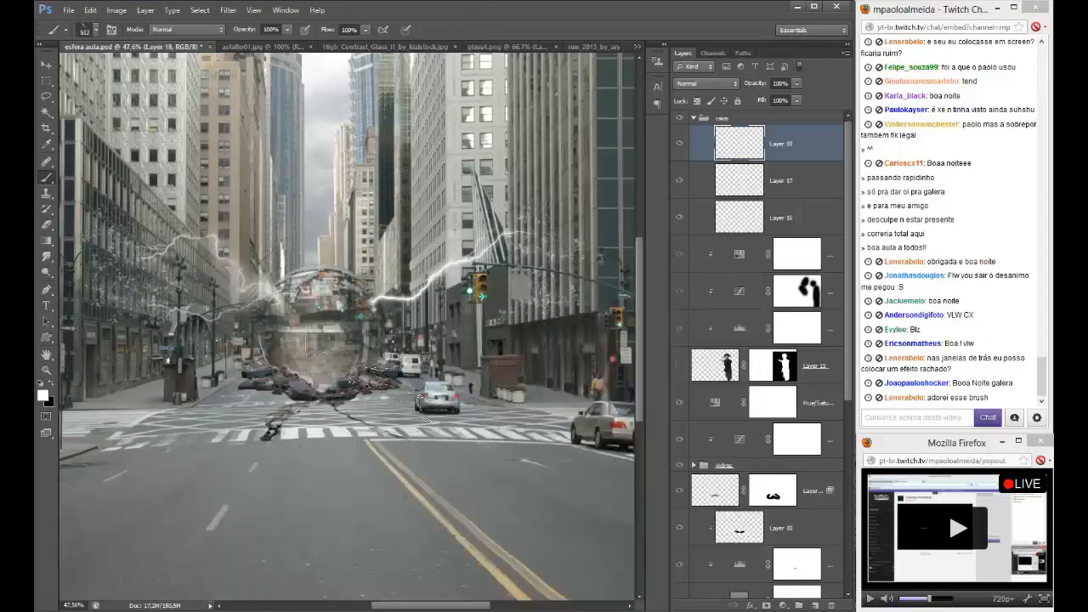
key("bracketleft")
left_click(357, 370)
- Rotate and move the bolt on Layer 18 to the sphere's lower left, and erase its inner end over the sphere
key("v")
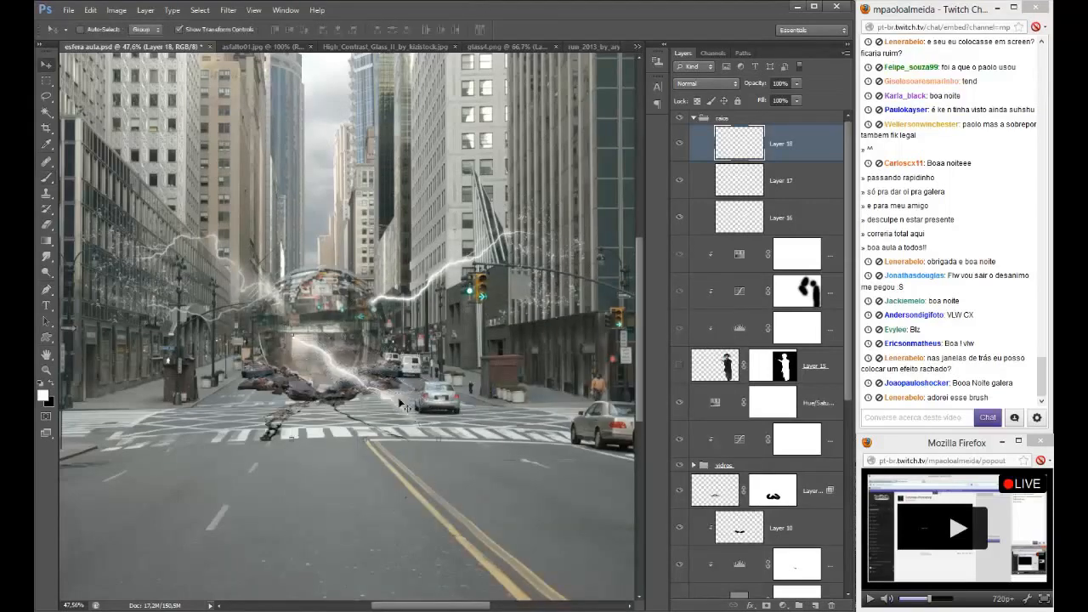
left_click_drag(448, 449, 227, 468)
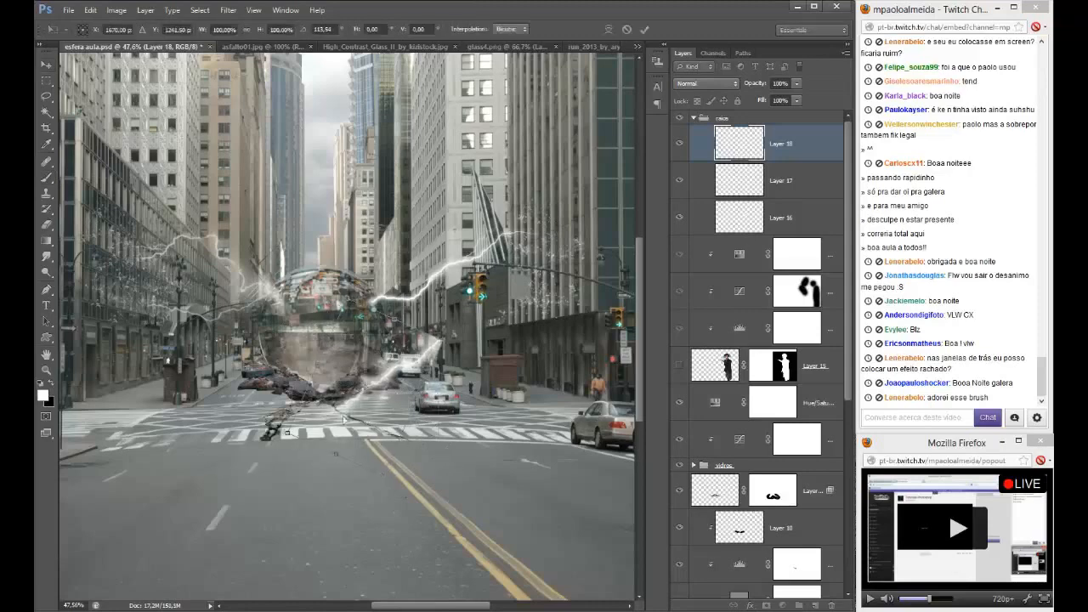
left_click_drag(400, 419, 253, 401)
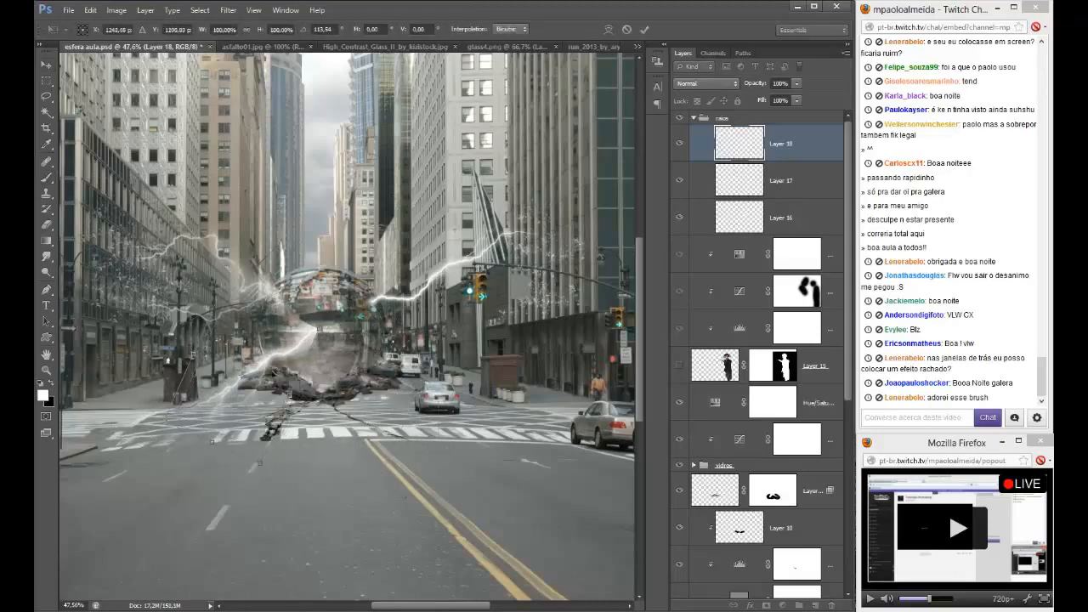
key("Return")
key("e")
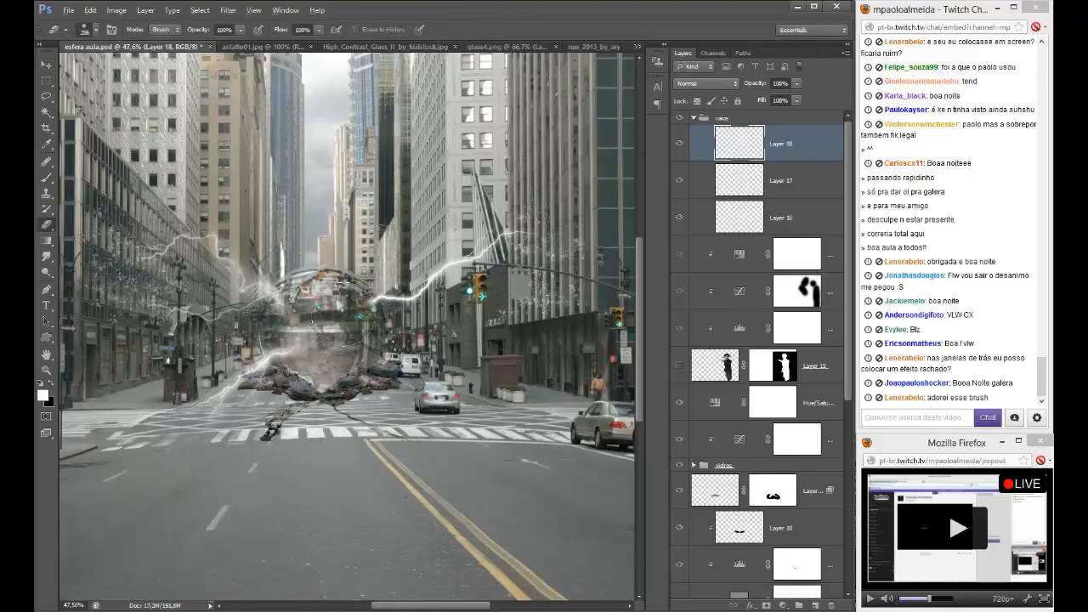
scroll(337, 304, "up", 2)
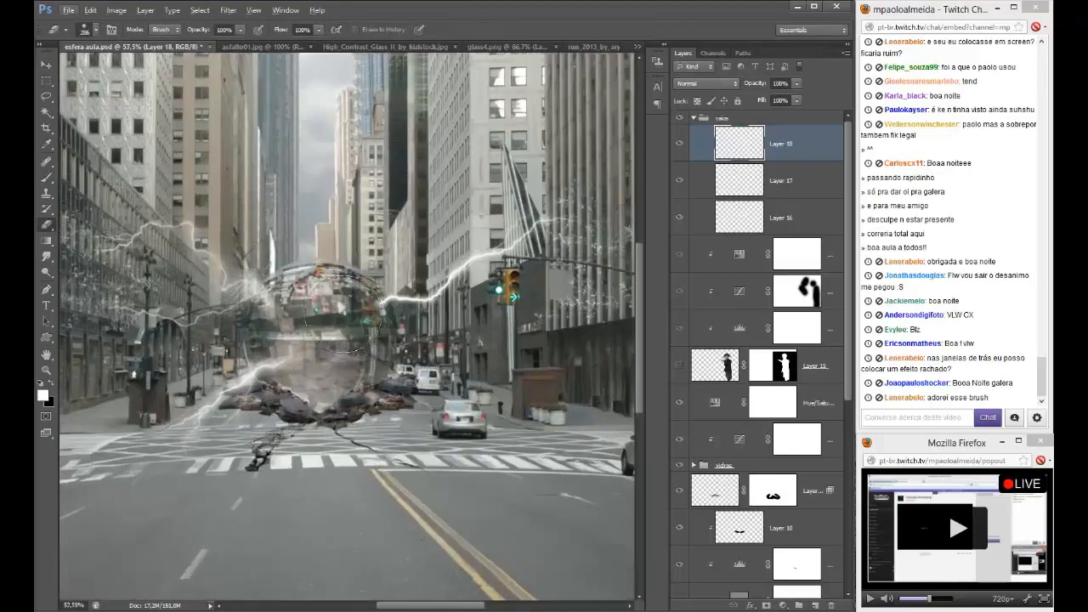
scroll(344, 310, "down", 6)
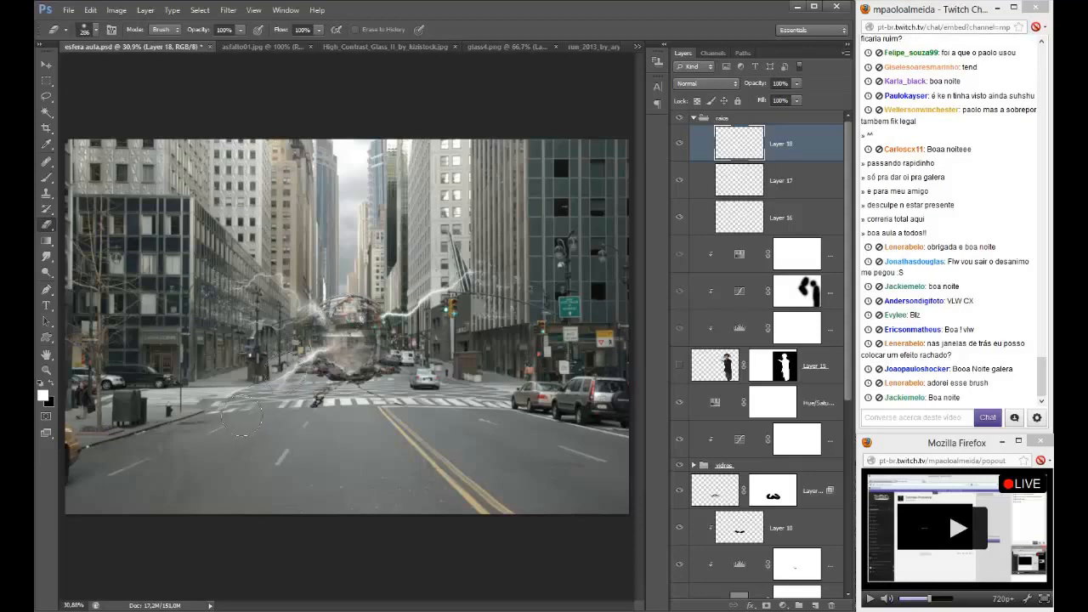
- Switch to Firefox, close the open chat windows, check the Facebook group notification and the Twitch channel page, and return to Photoshop
left_click(408, 544)
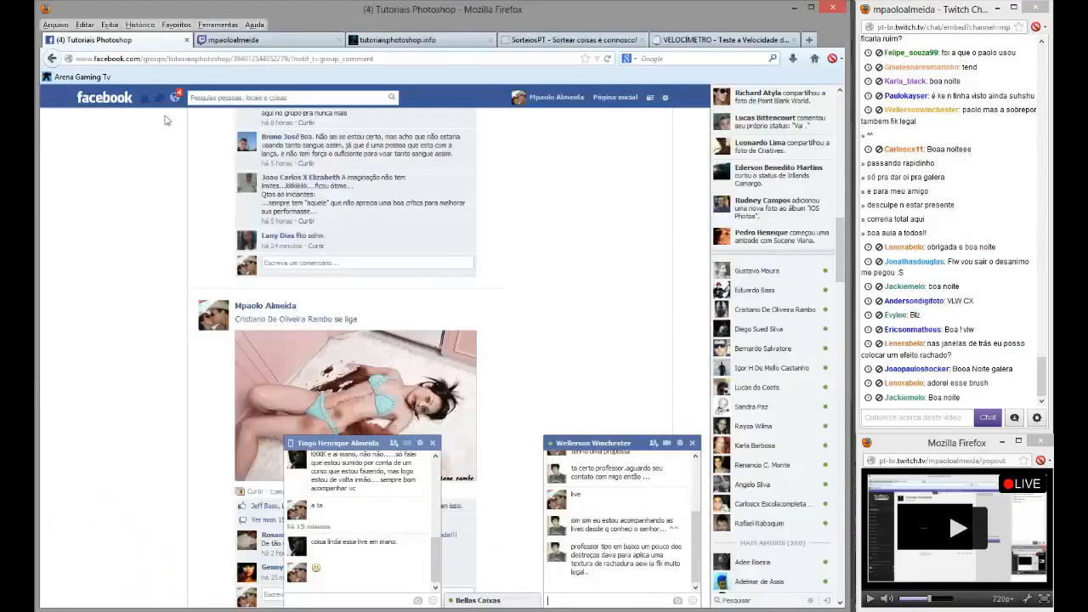
left_click(431, 442)
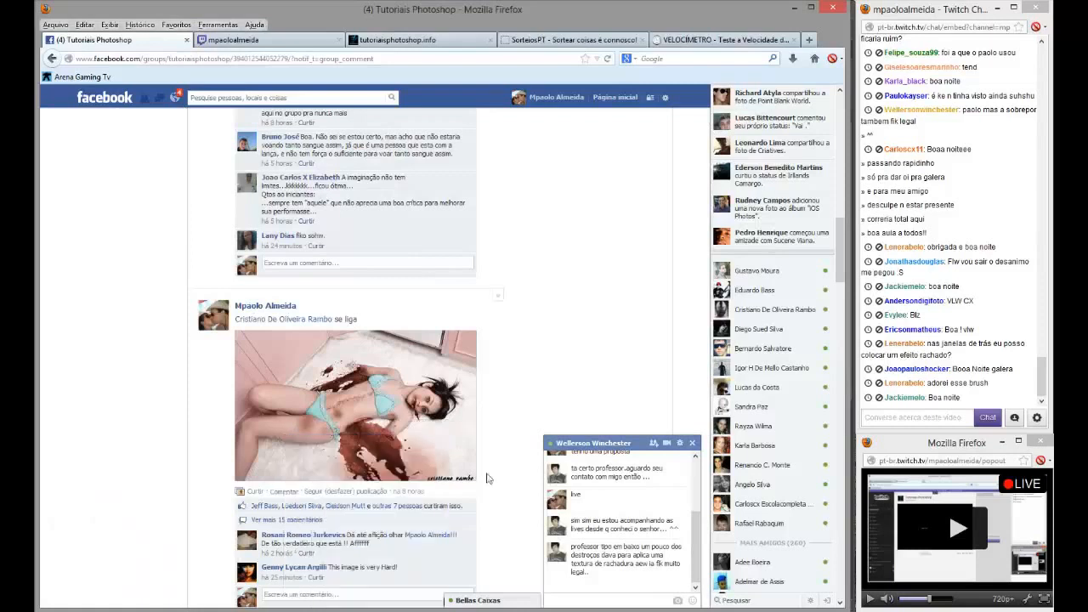
left_click(692, 442)
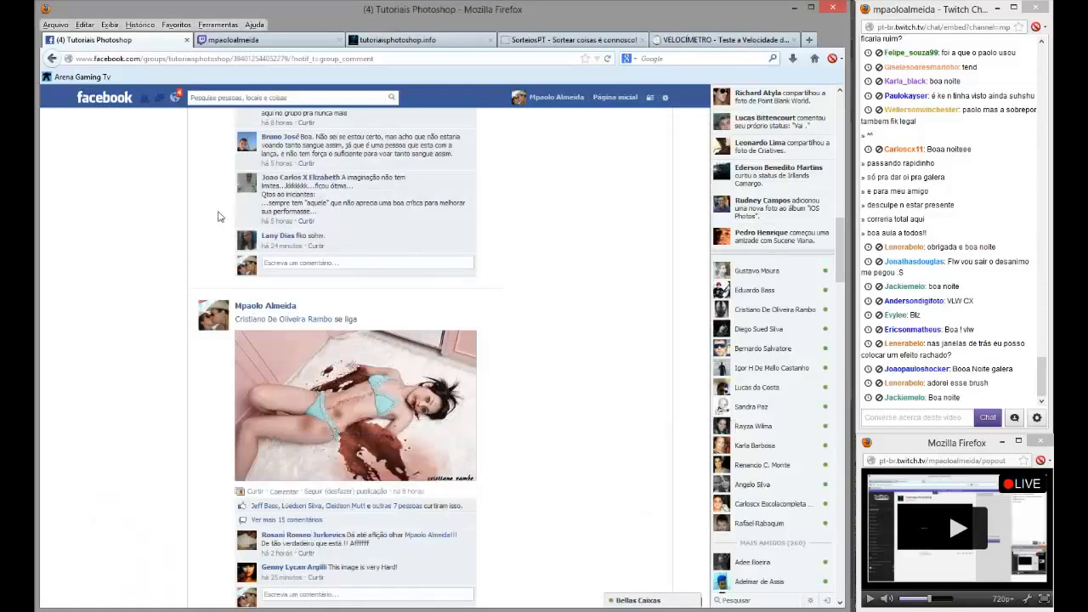
left_click(174, 99)
left_click(150, 144)
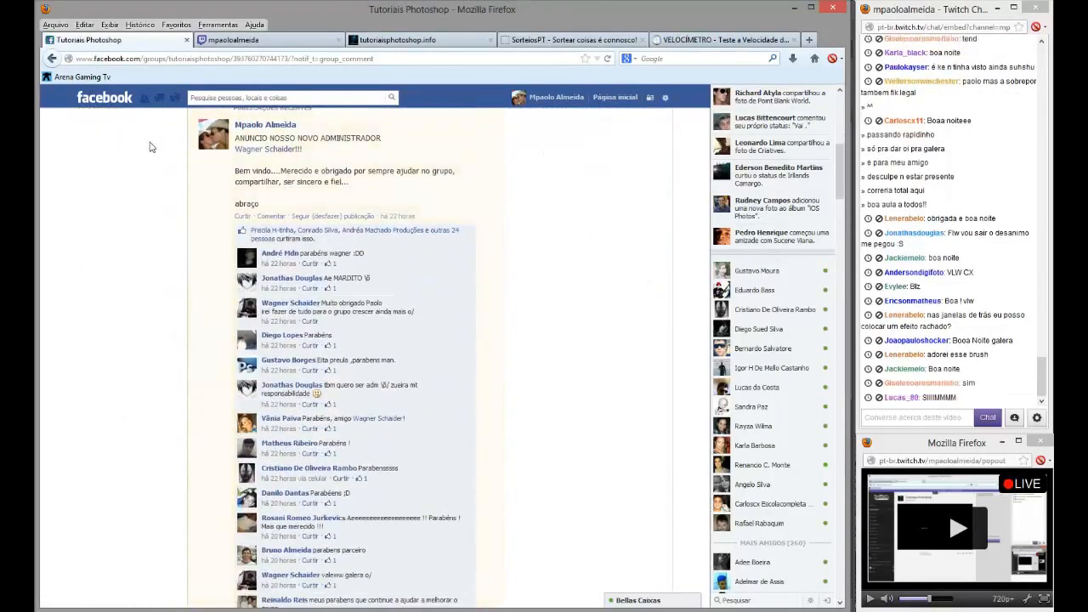
left_click(238, 41)
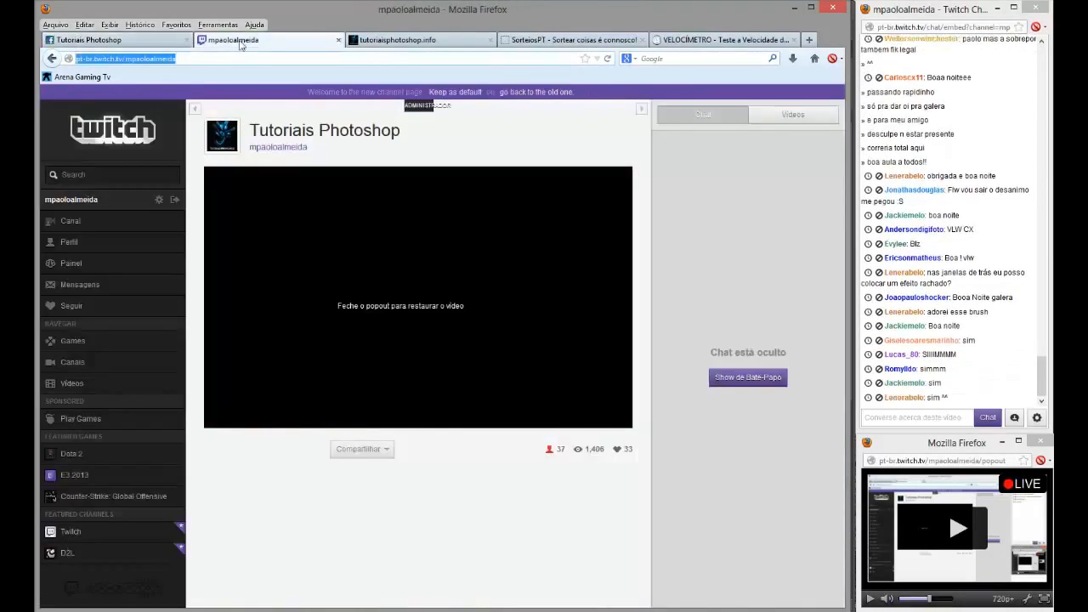
left_click(319, 609)
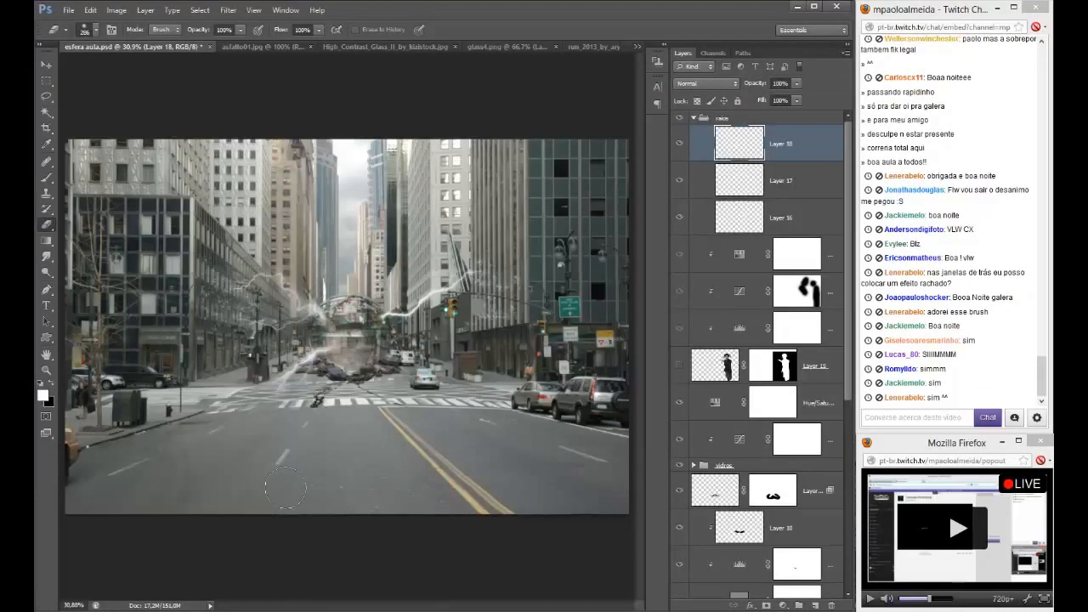
- Switch to File Explorer, open the "carros, naves, 3D" folder inside imagens, and look through it for a wrecked car photo
mouse_move(178, 605)
left_click(229, 553)
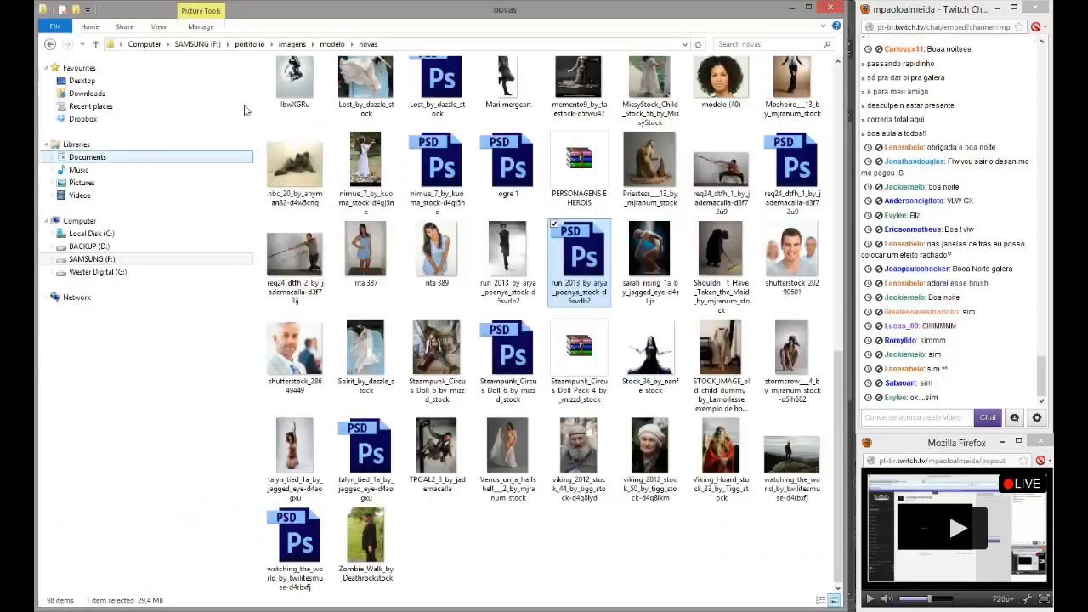
left_click(298, 44)
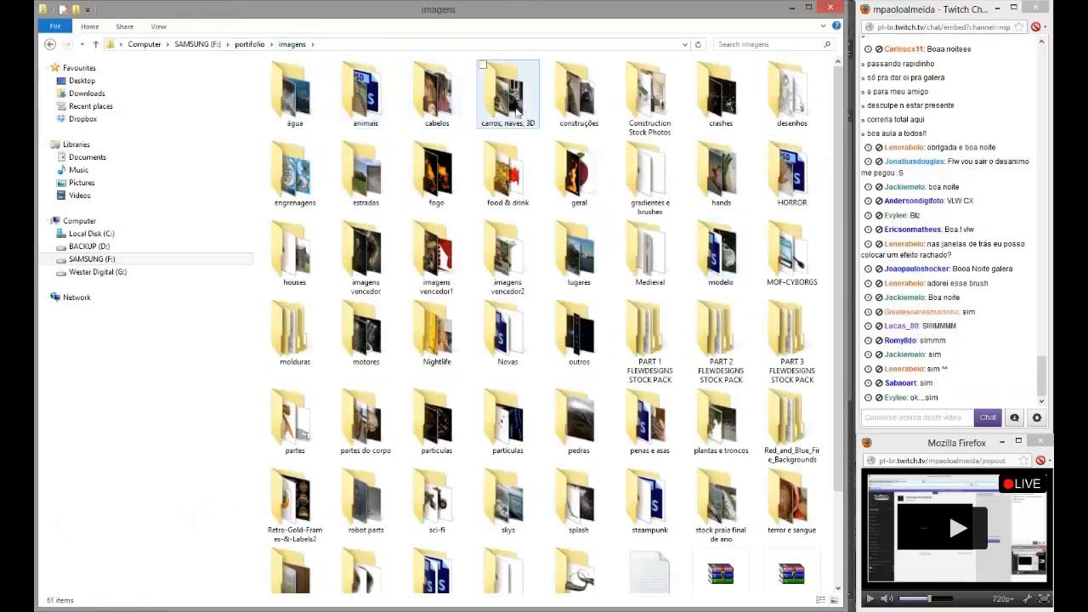
double_click(508, 89)
scroll(510, 281, "down", 2)
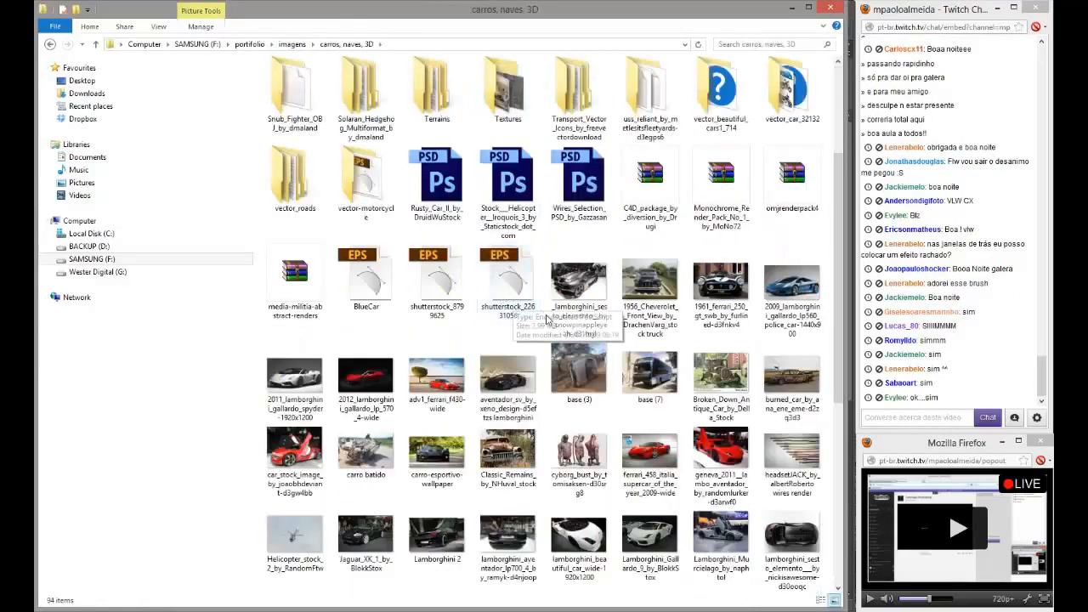
scroll(554, 316, "down", 3)
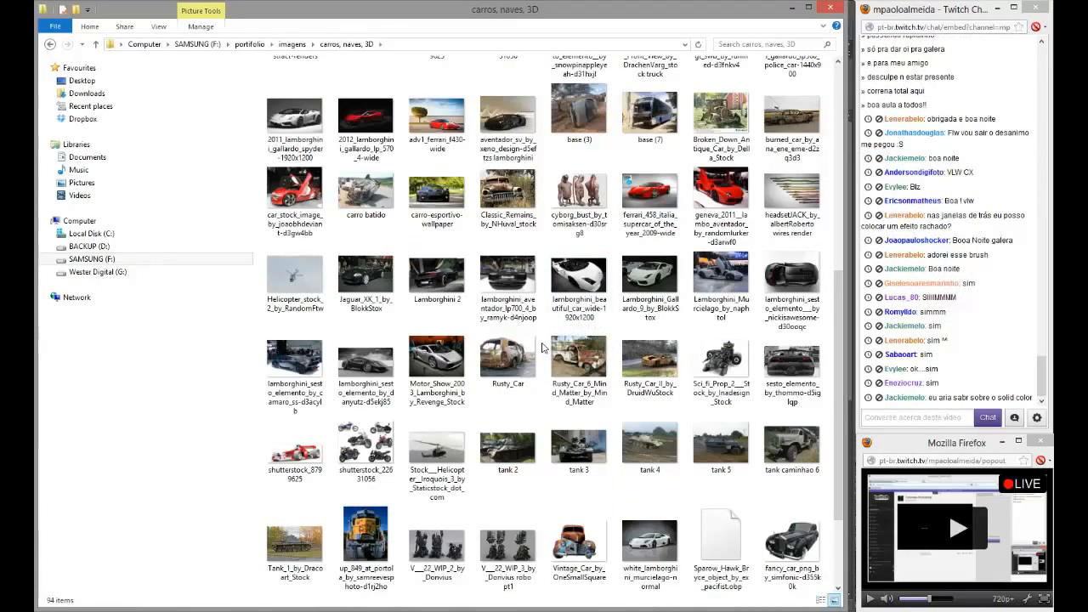
scroll(541, 348, "down", 1)
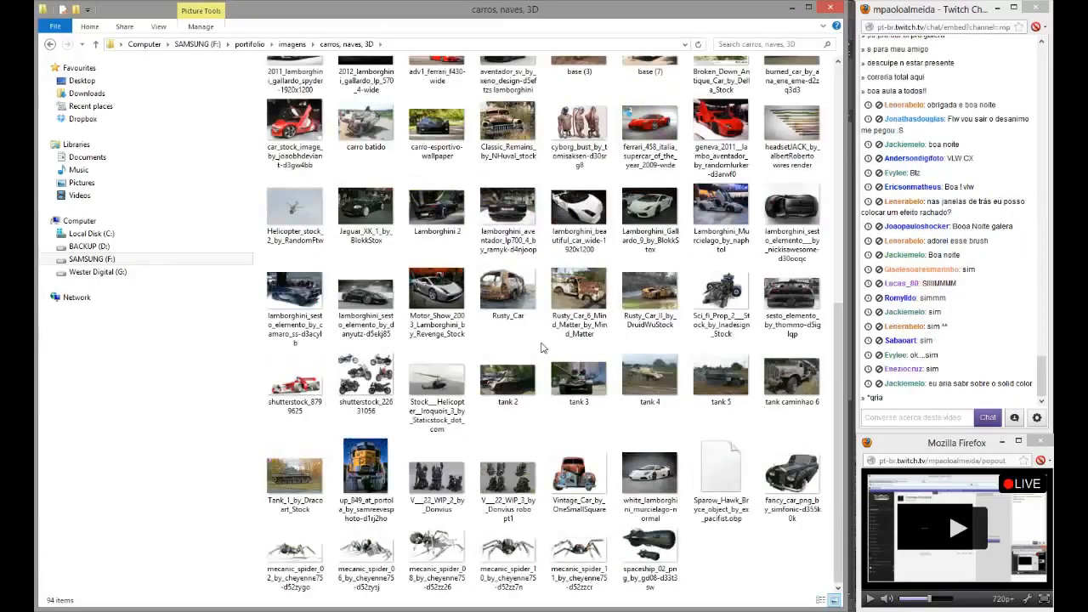
scroll(541, 347, "up", 3)
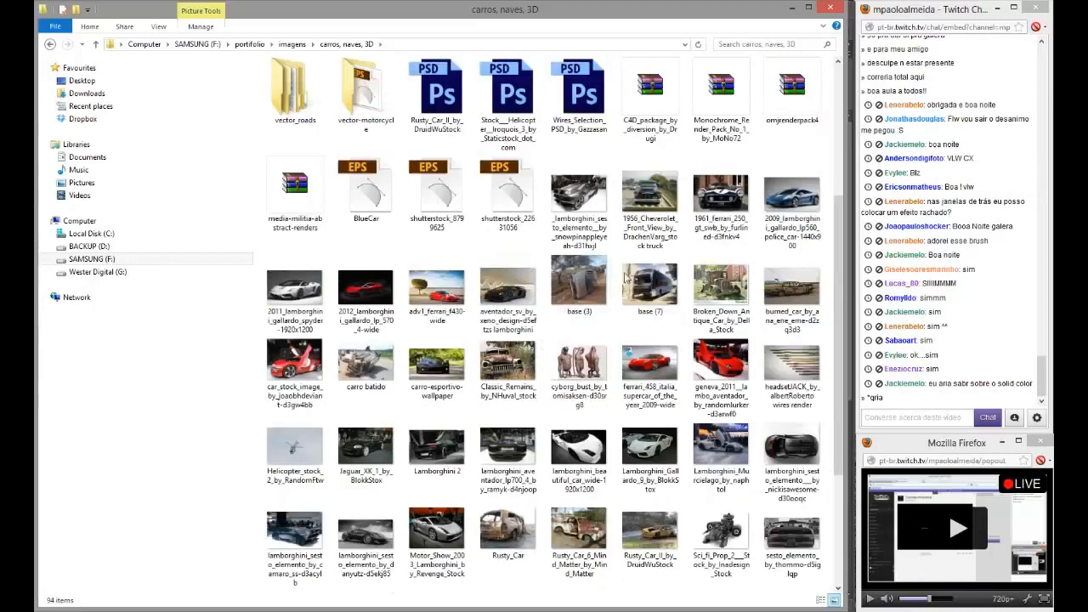
- Compare the "base (3)" and "carro batido" photos and preview "carro batido" at full size
left_click(572, 291)
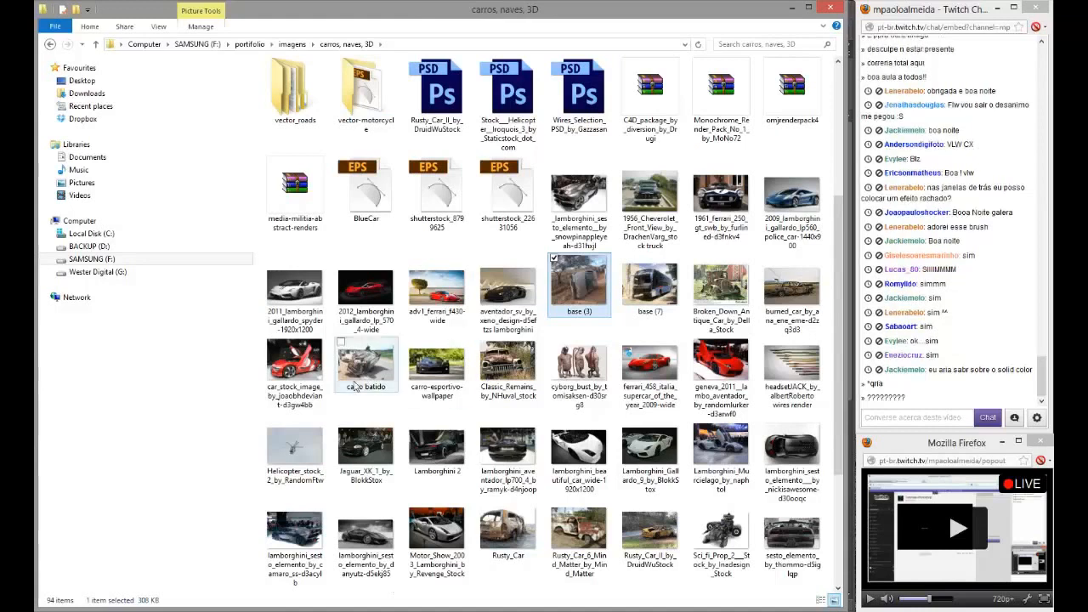
left_click(357, 385)
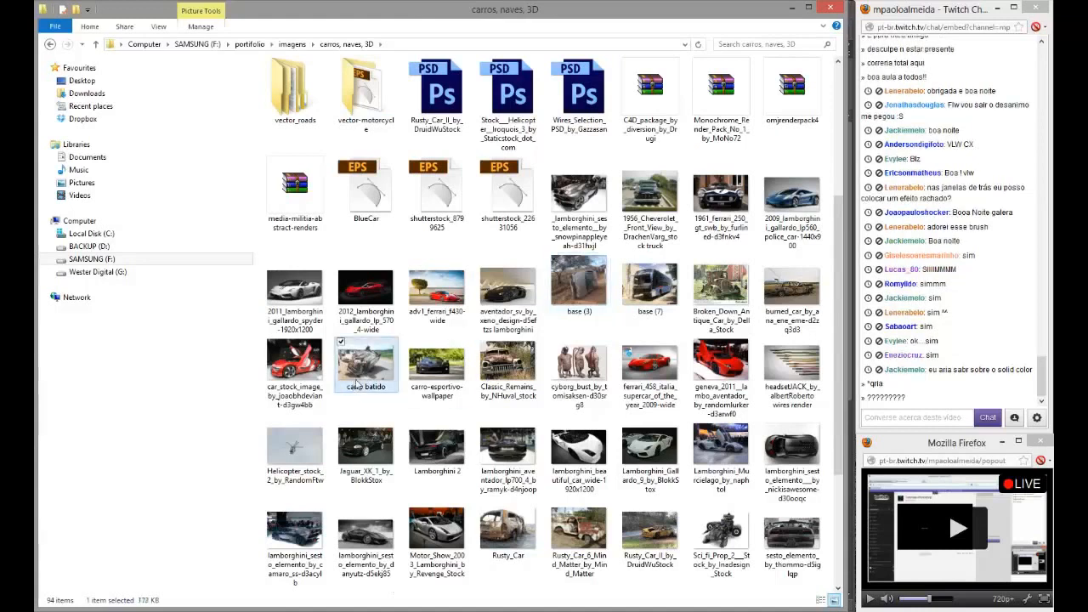
scroll(357, 384, "up", 3)
scroll(357, 384, "down", 3)
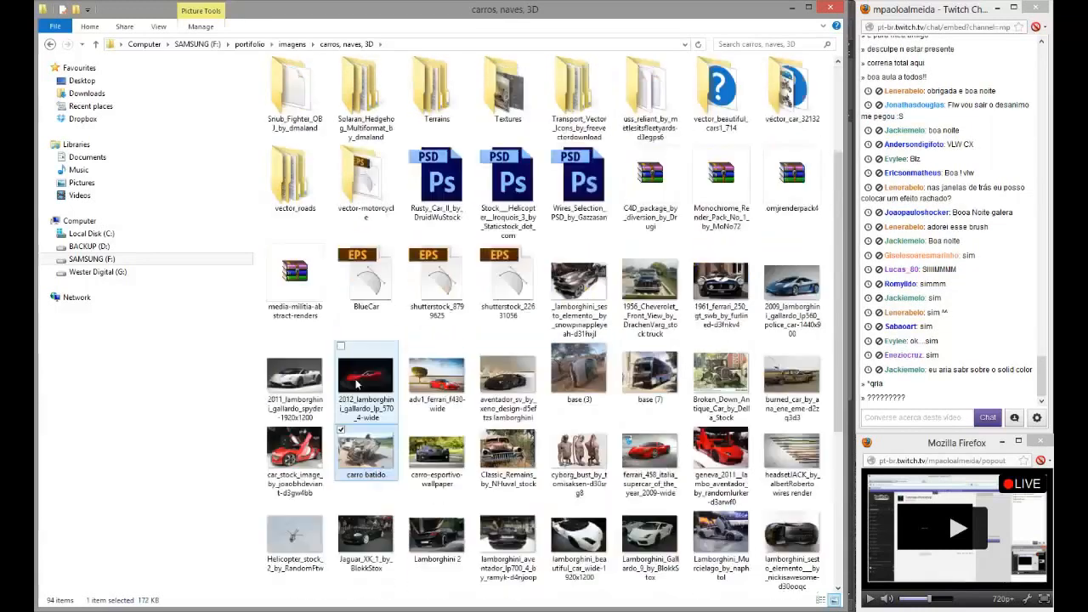
double_click(373, 455)
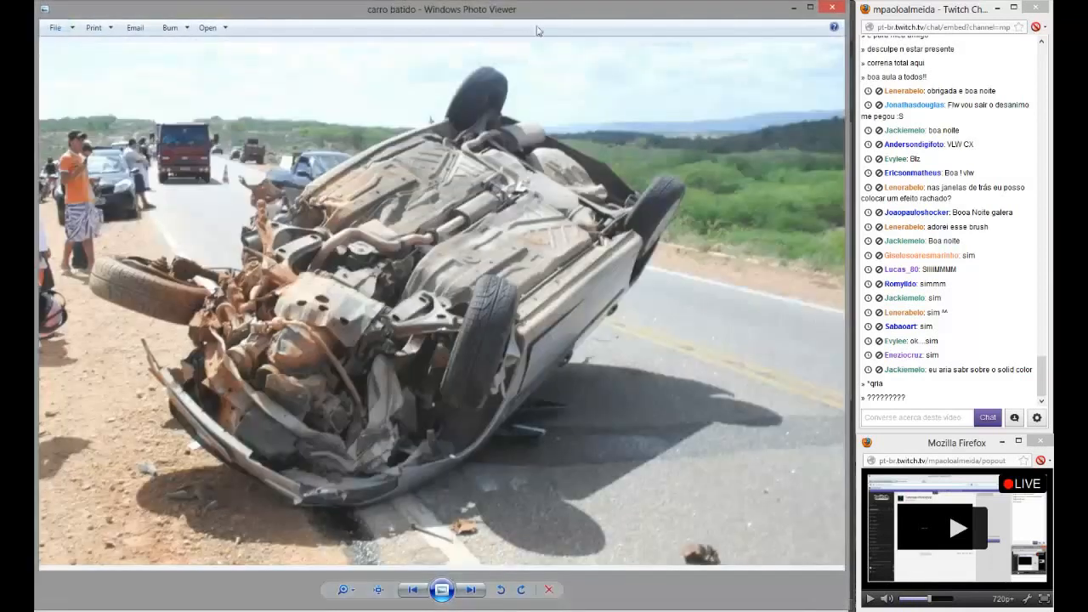
left_click(831, 8)
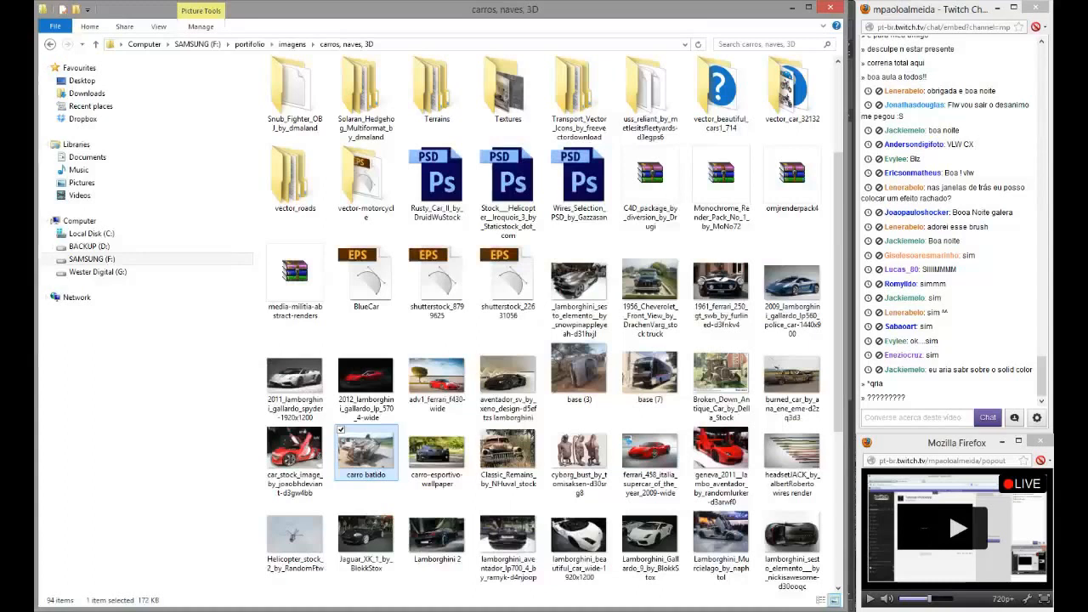
- Open "carro batido" in Photoshop and close the run_2013 running man document
left_click(178, 610)
left_click_drag(369, 448, 616, 19)
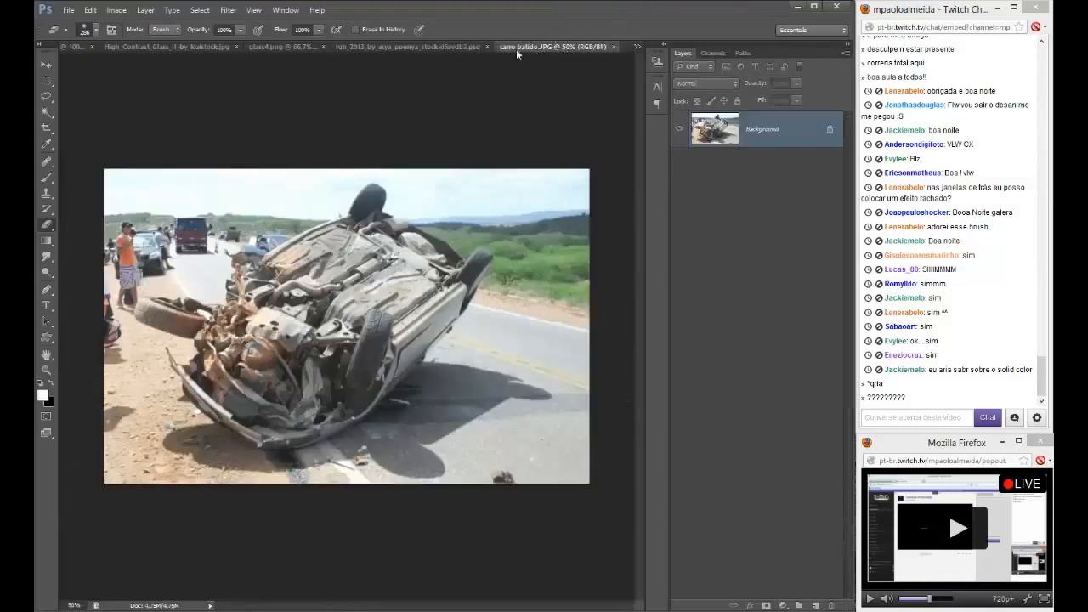
left_click(450, 44)
left_click(595, 46)
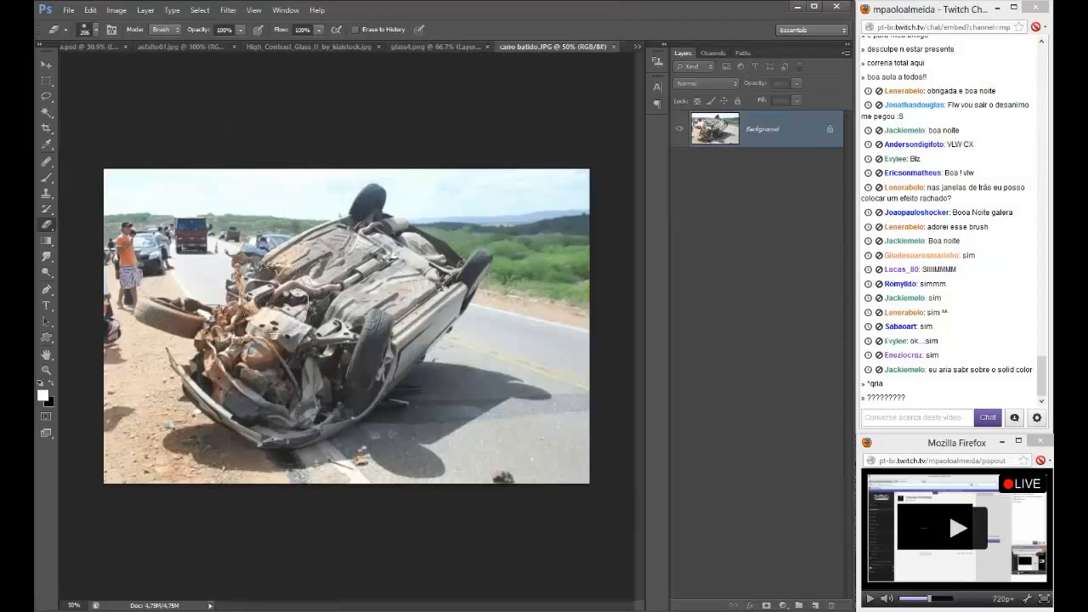
- Trace the overturned car's outline with the Pen tool and convert the path into a selection
key("p")
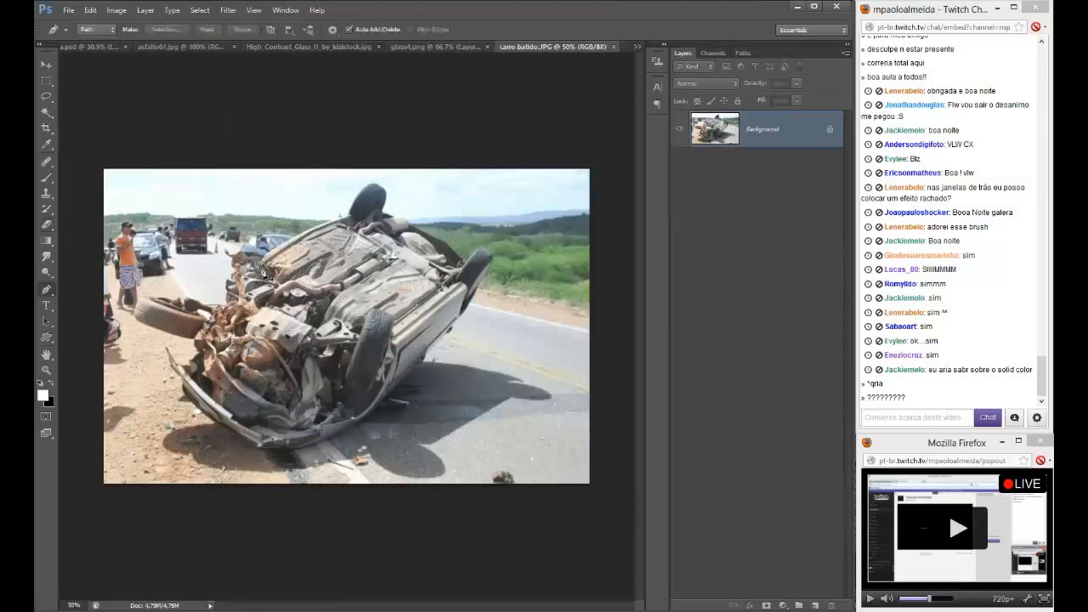
left_click(254, 272)
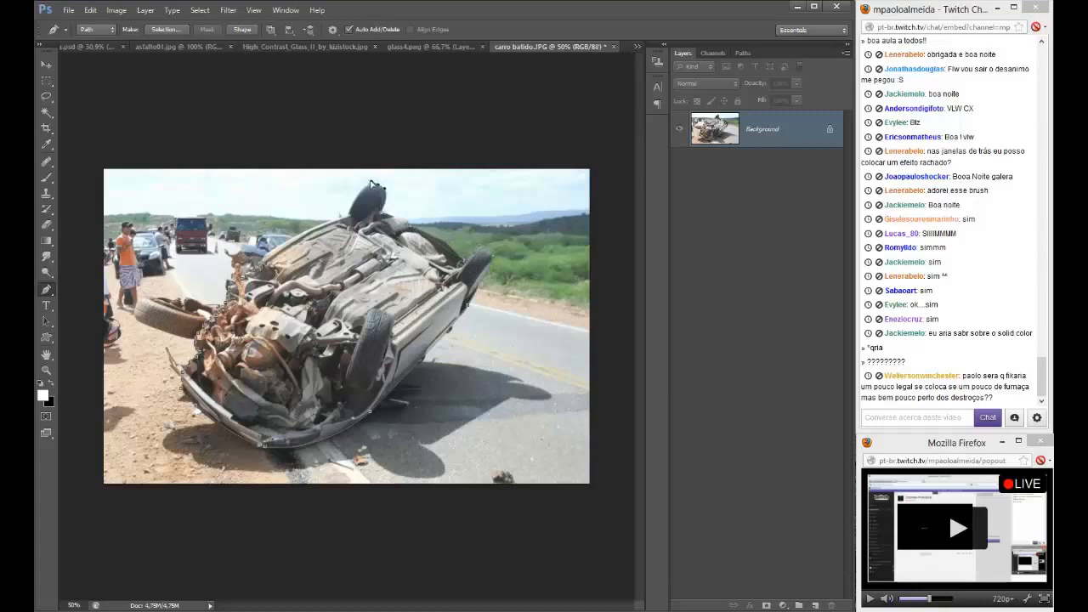
left_click_drag(349, 213, 347, 227)
left_click(350, 214, "alt")
right_click(248, 294)
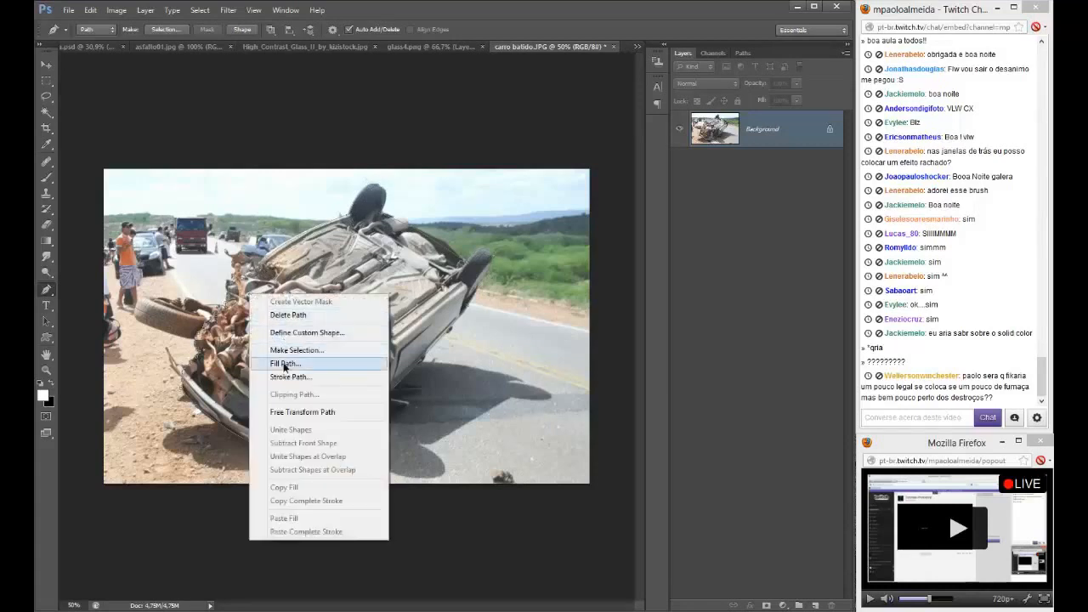
left_click(292, 351)
left_click(599, 186)
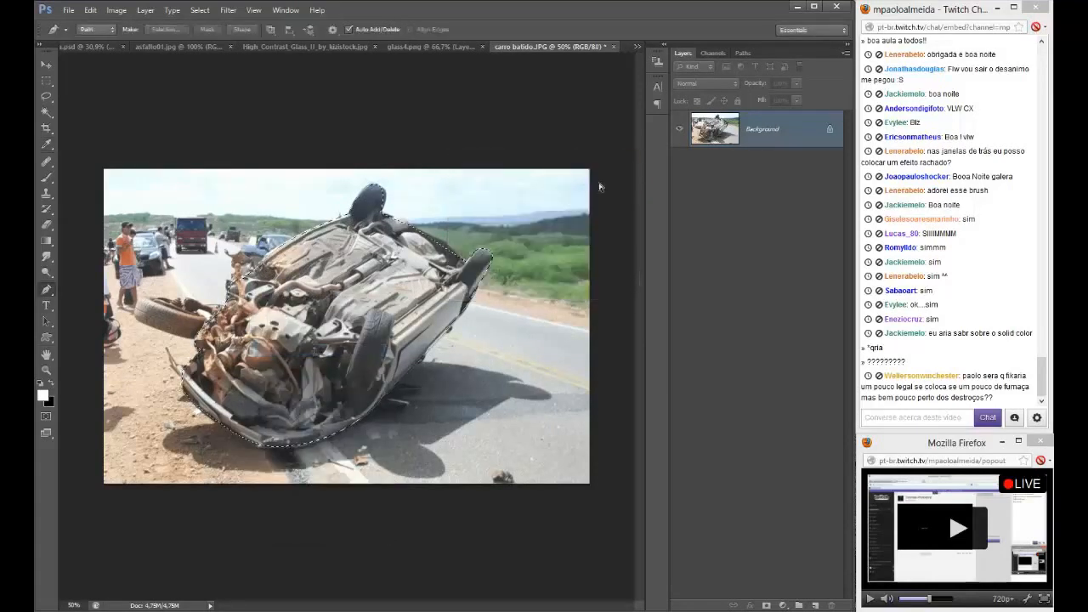
- Copy the selected car onto its own layer and bring it into esfera aula.psd above the lightning layers
key("ctrl+j")
key("v")
left_click_drag(285, 155, 325, 289)
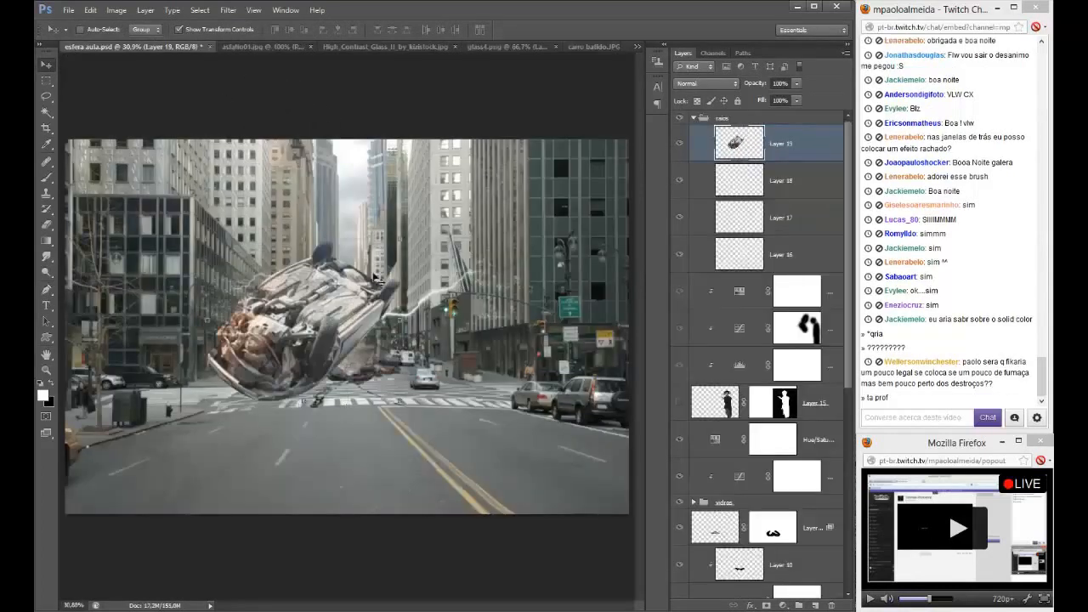
- Shrink and rotate the wrecked car so it hovers in the air above the sphere's upper left, by the left-hand buildings
key("ctrl+t")
left_click_drag(398, 238, 302, 288)
key("Return")
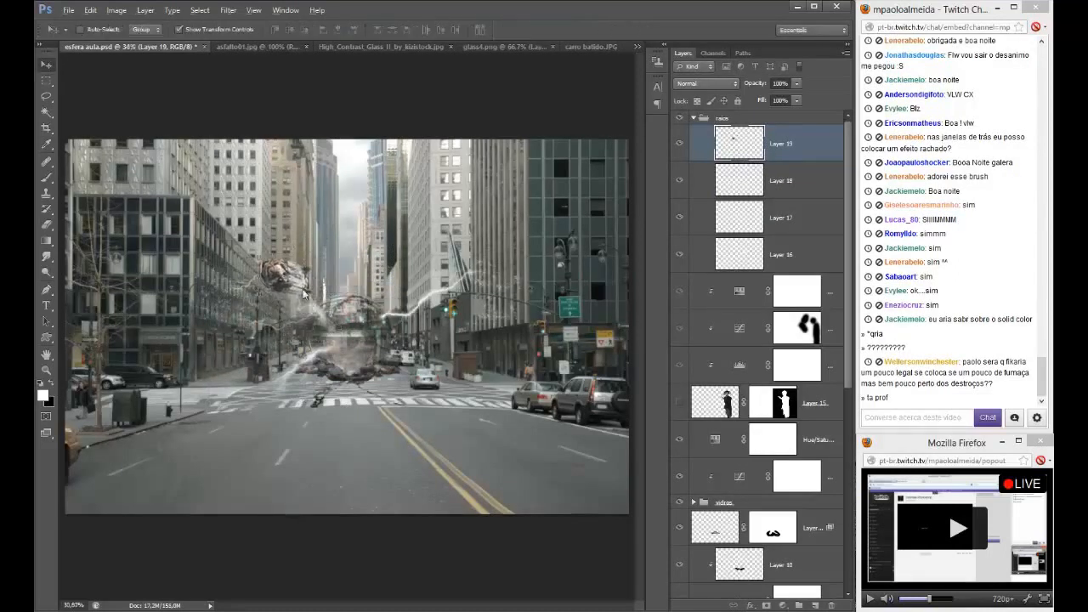
scroll(301, 284, "up", 5)
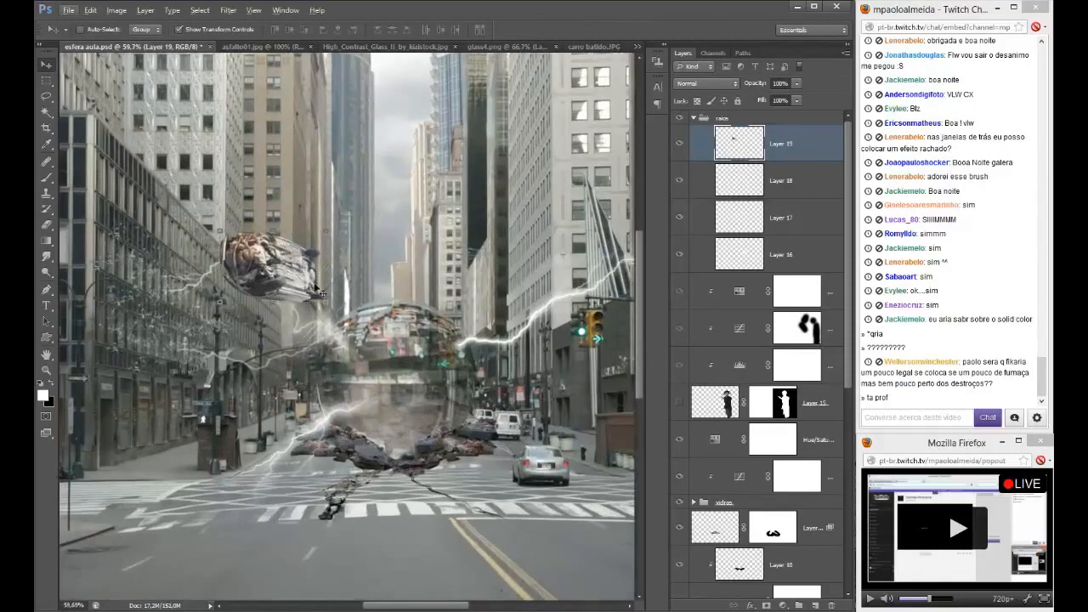
key("ctrl+t")
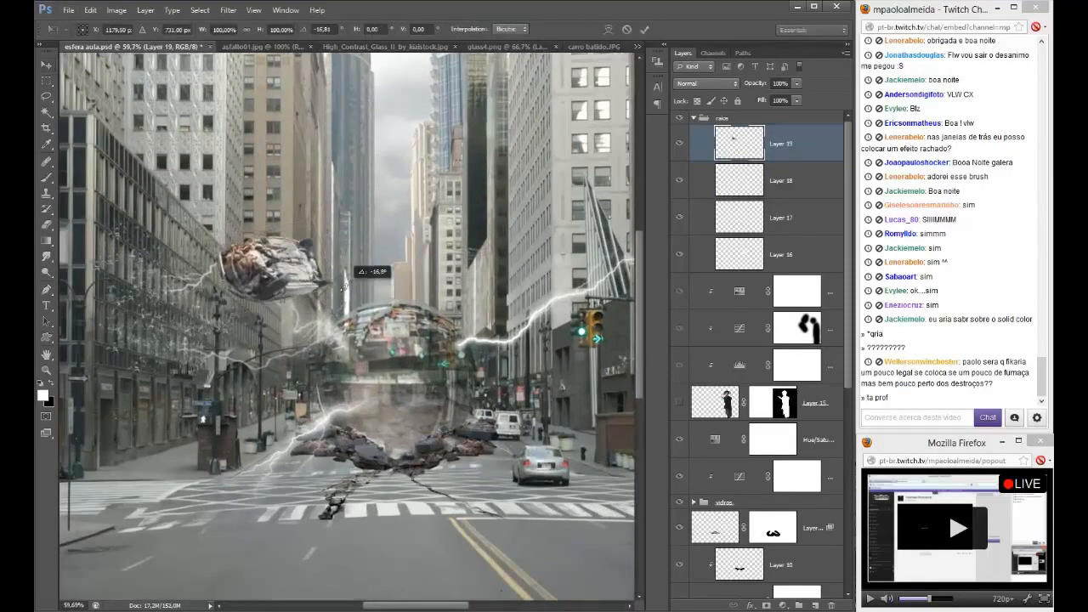
mouse_move(332, 281)
left_mouse_down()
mouse_move(294, 333)
mouse_move(318, 292)
left_mouse_up()
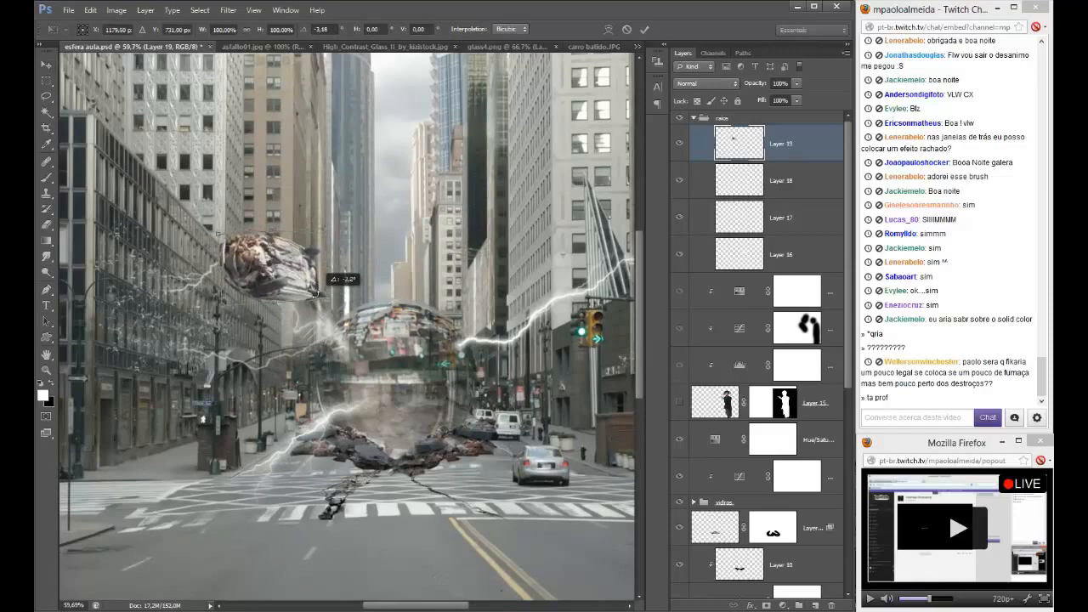
key("Return")
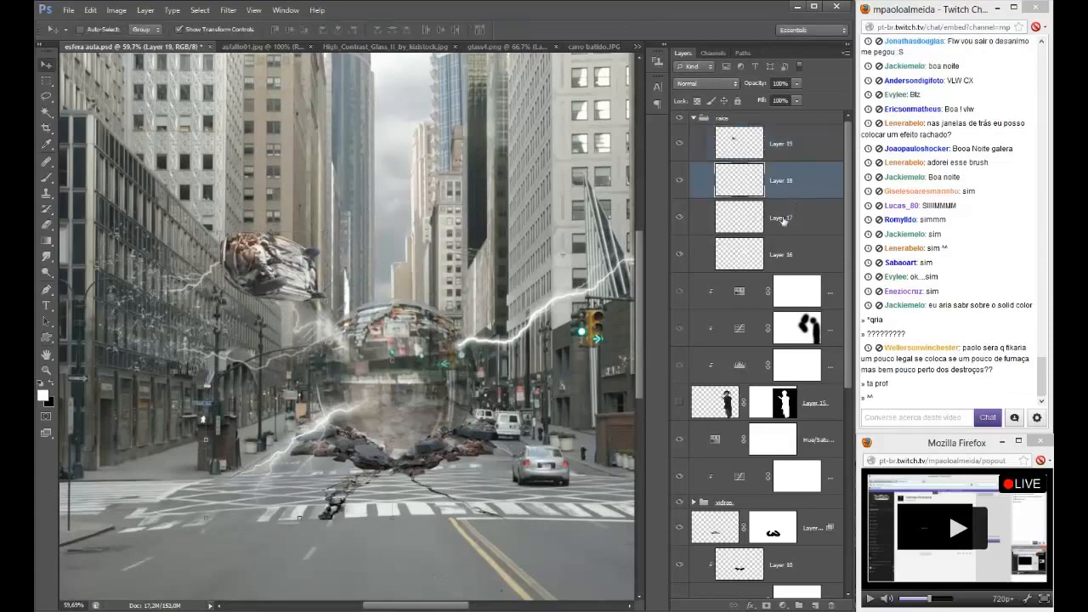
- Intensify the left-hand lightning bolt by duplicating Layer 17 and merging the duplicate with the original
left_click(804, 230)
left_click(680, 217)
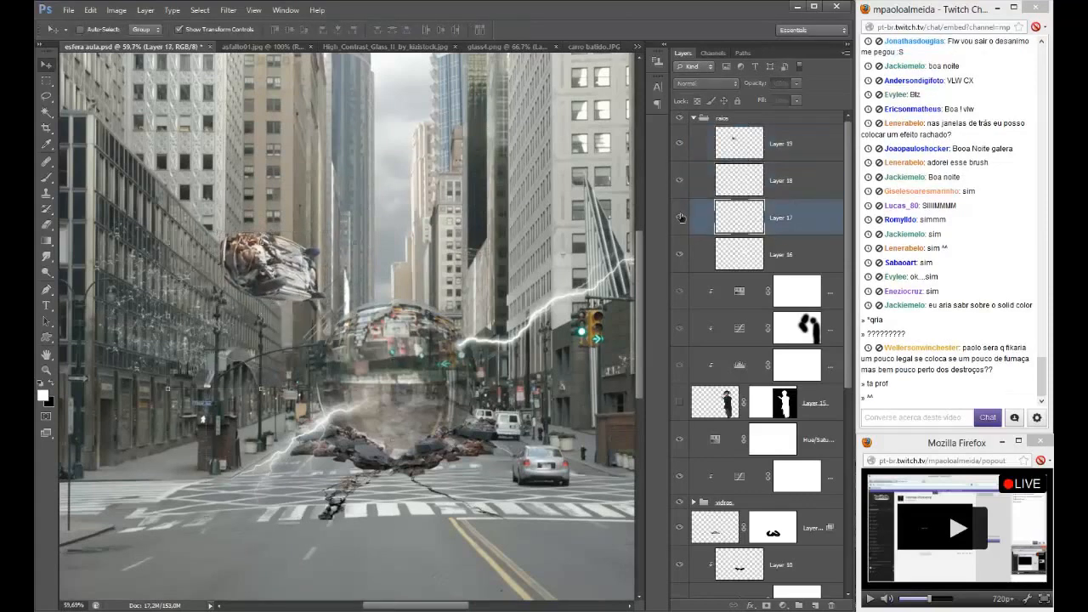
left_click(680, 218)
key("ctrl+j")
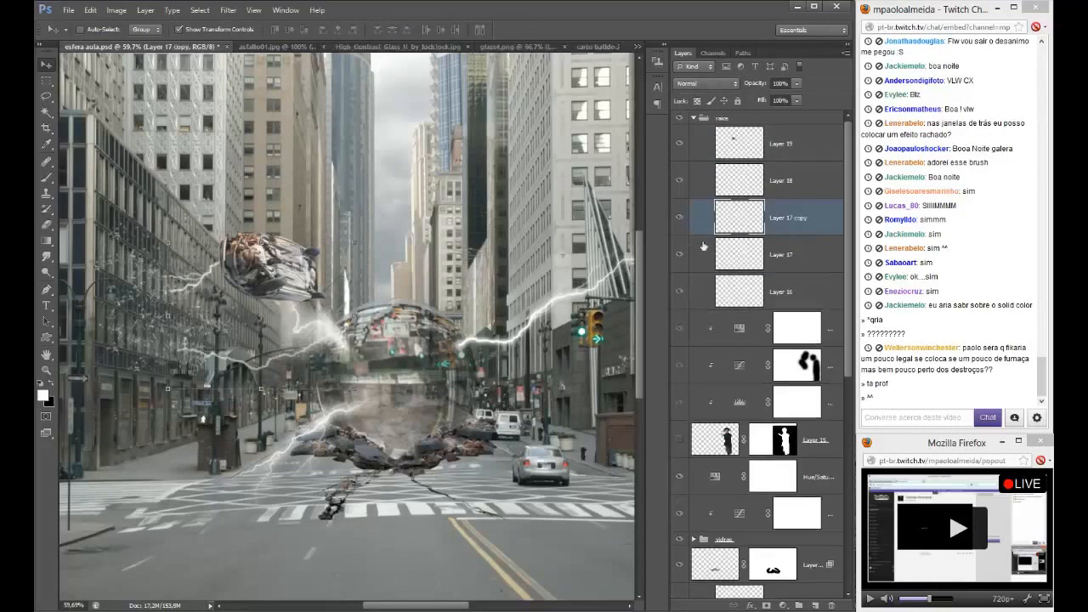
left_click(809, 257, "shift")
key("ctrl+e")
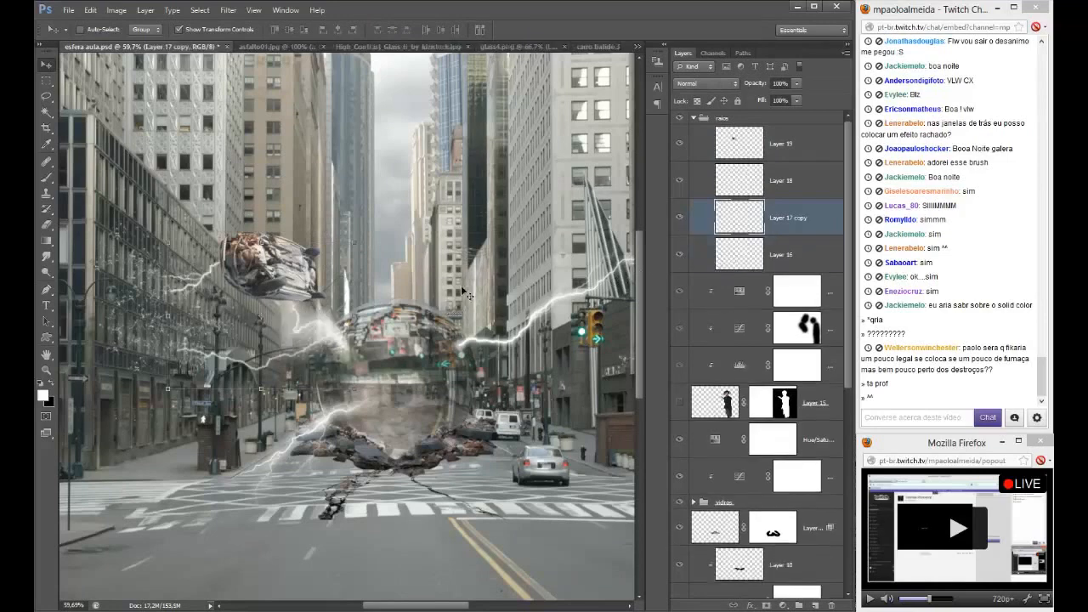
- Darken the wrecked car with a clipped Exposure adjustment: exposure -0.81, offset -0.0607 and gamma correction 0.83
left_click(781, 146)
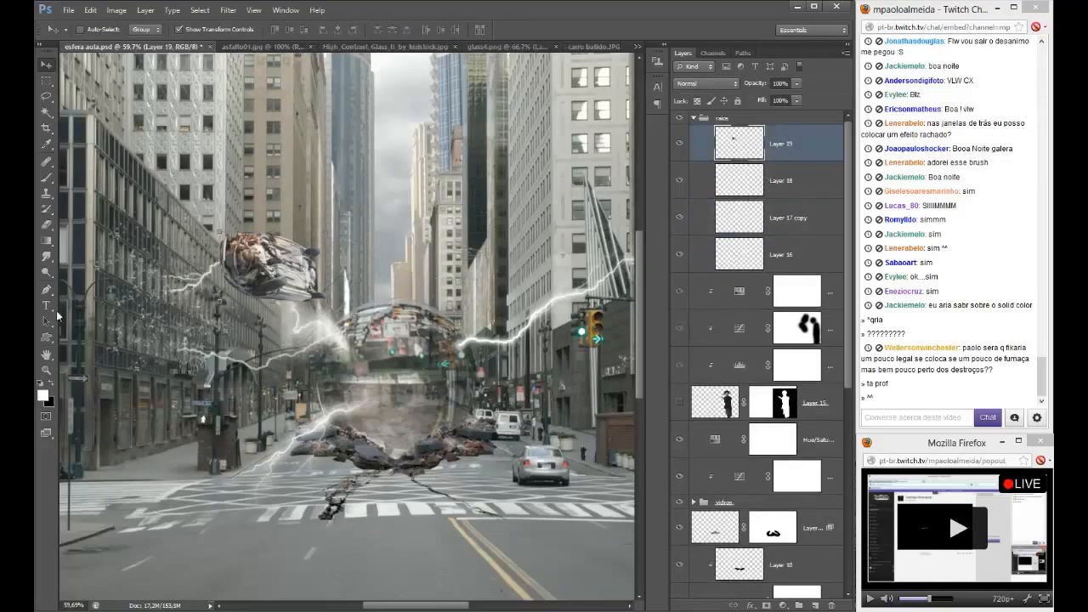
key("b")
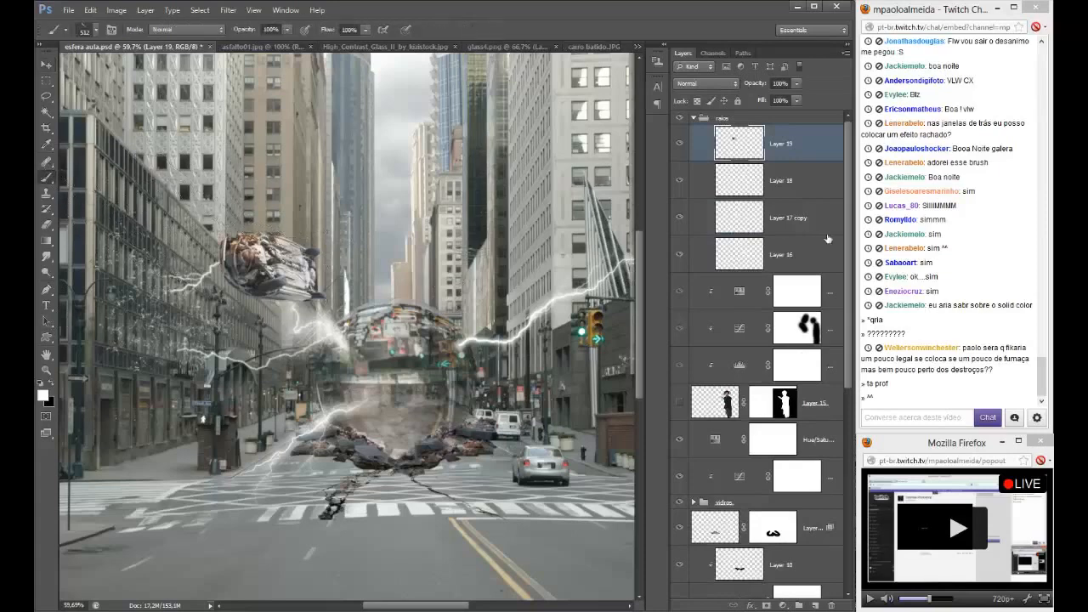
key("v")
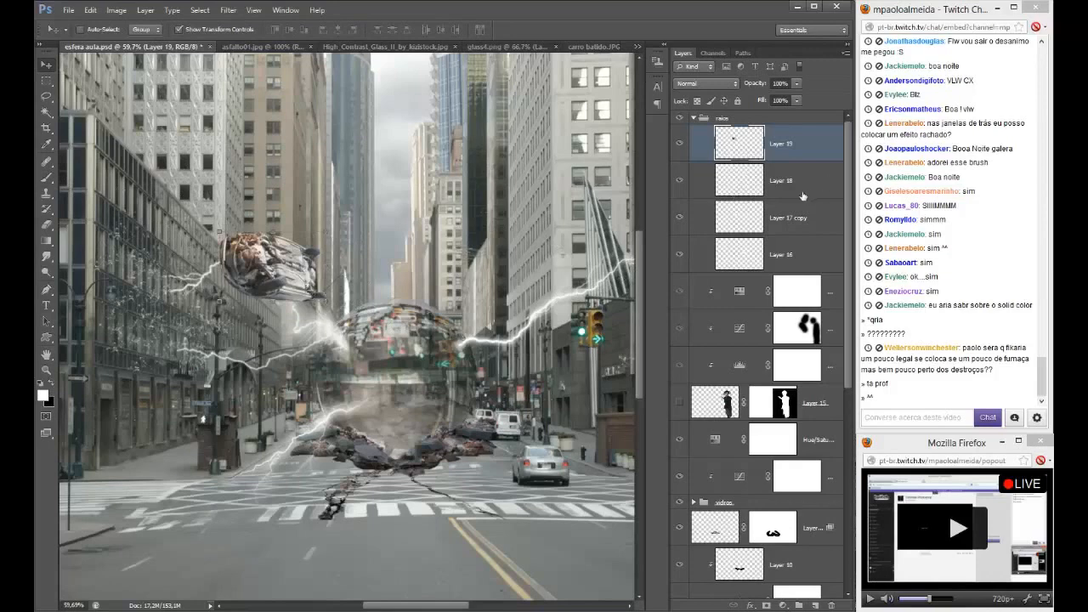
left_click(782, 606)
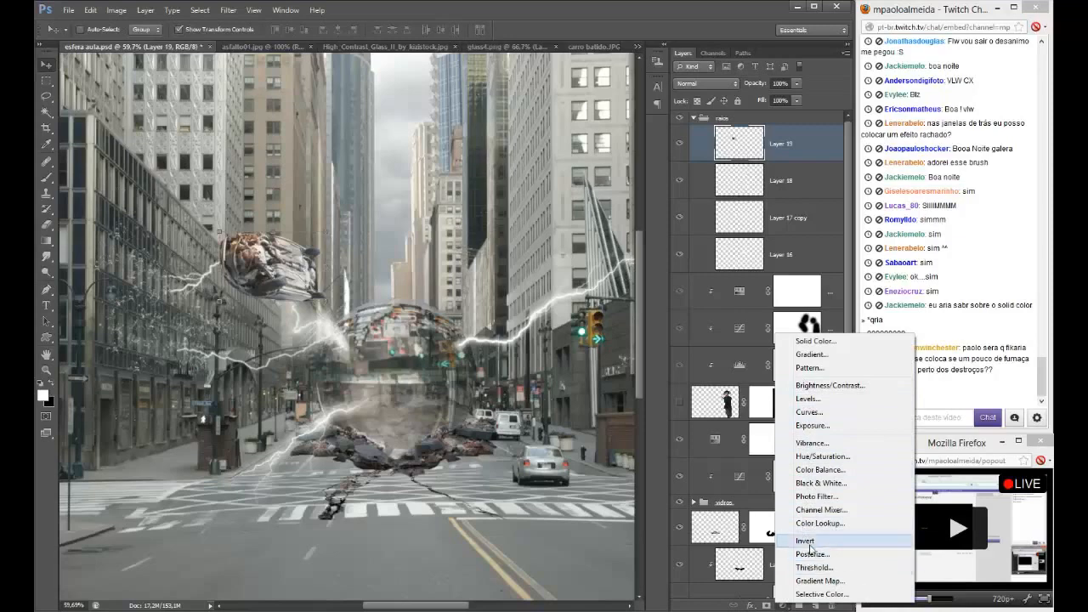
left_click(812, 425)
left_click(770, 162, "alt")
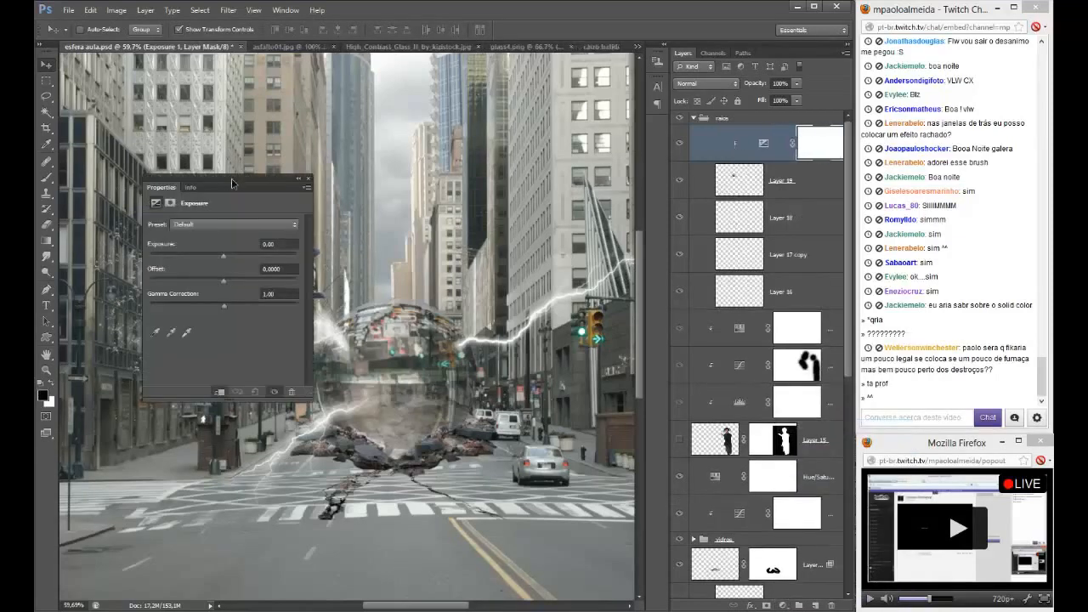
left_click_drag(232, 184, 515, 150)
left_click_drag(506, 245, 498, 223)
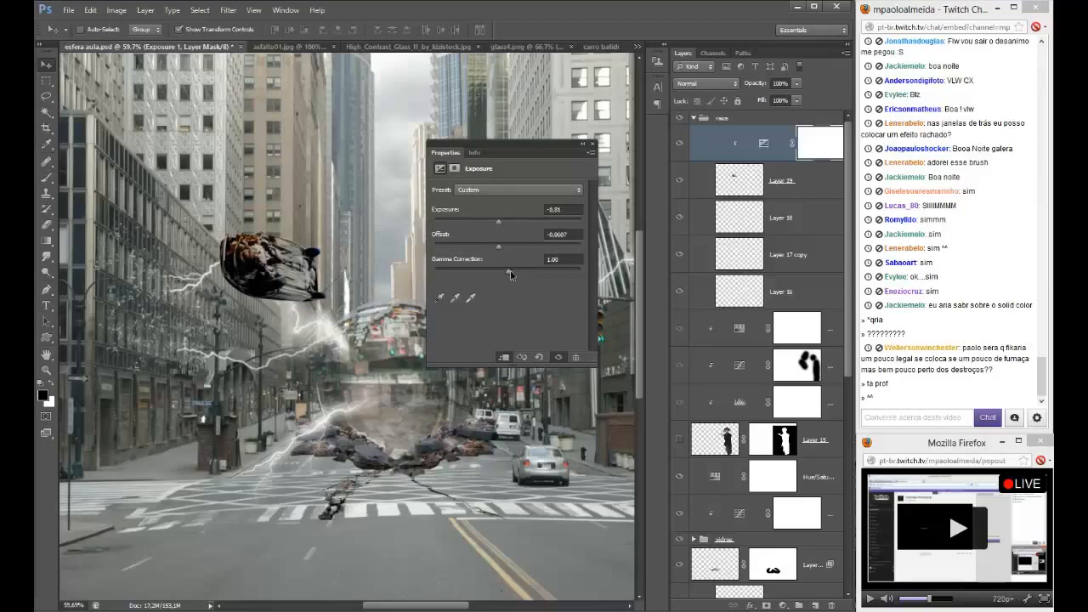
mouse_move(510, 270)
left_mouse_down()
mouse_move(497, 272)
mouse_move(517, 270)
left_mouse_up()
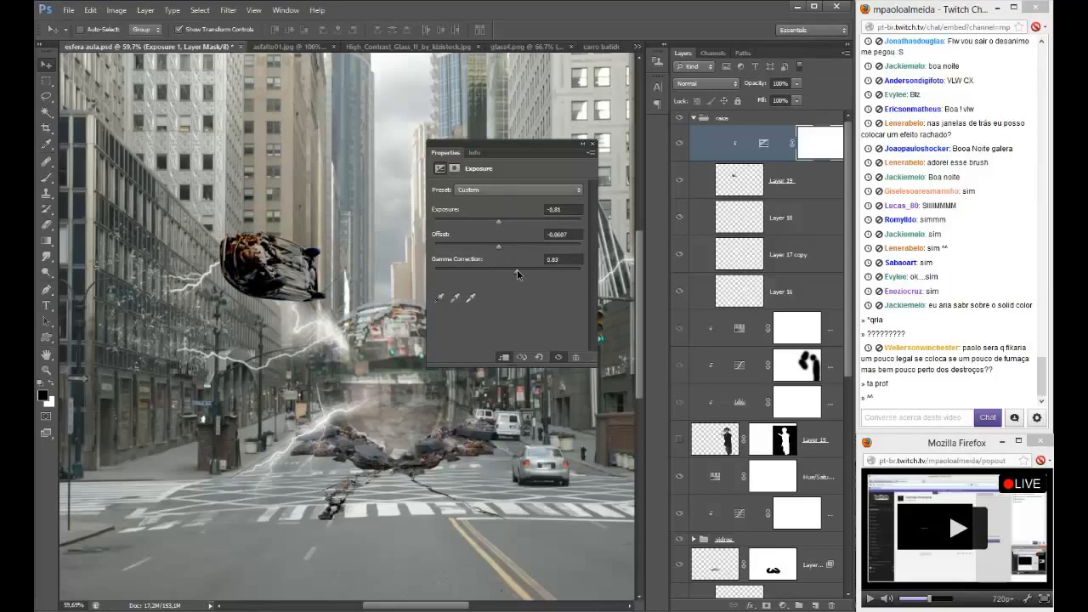
left_click(591, 144)
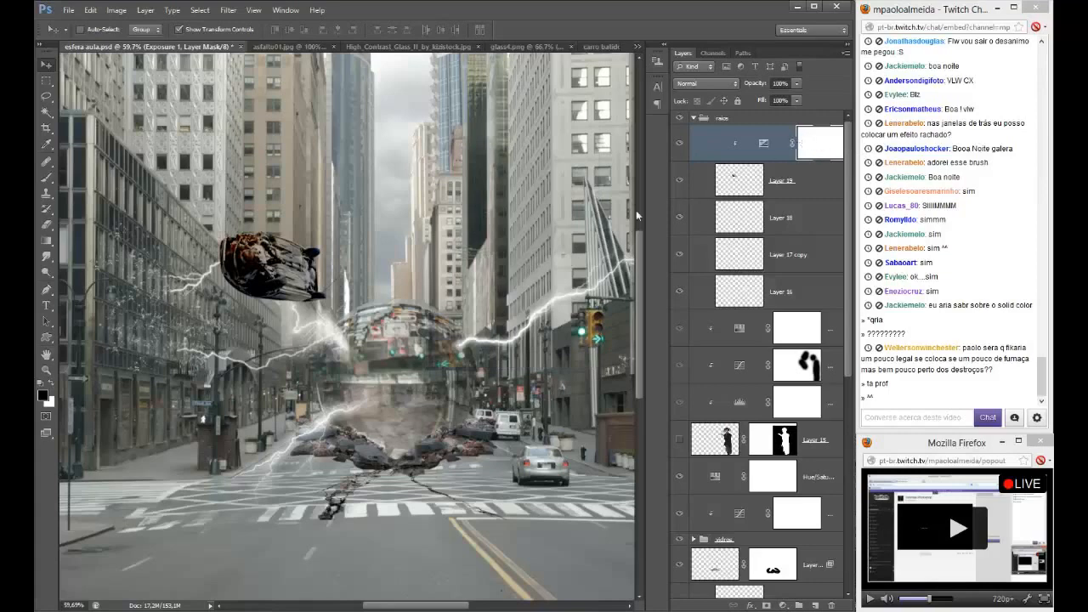
- Paint black with a soft round brush on the Exposure mask over the car's left part and compare with the adjustment hidden
key("b")
scroll(340, 294, "up", 1)
right_click(335, 289)
left_click(518, 373)
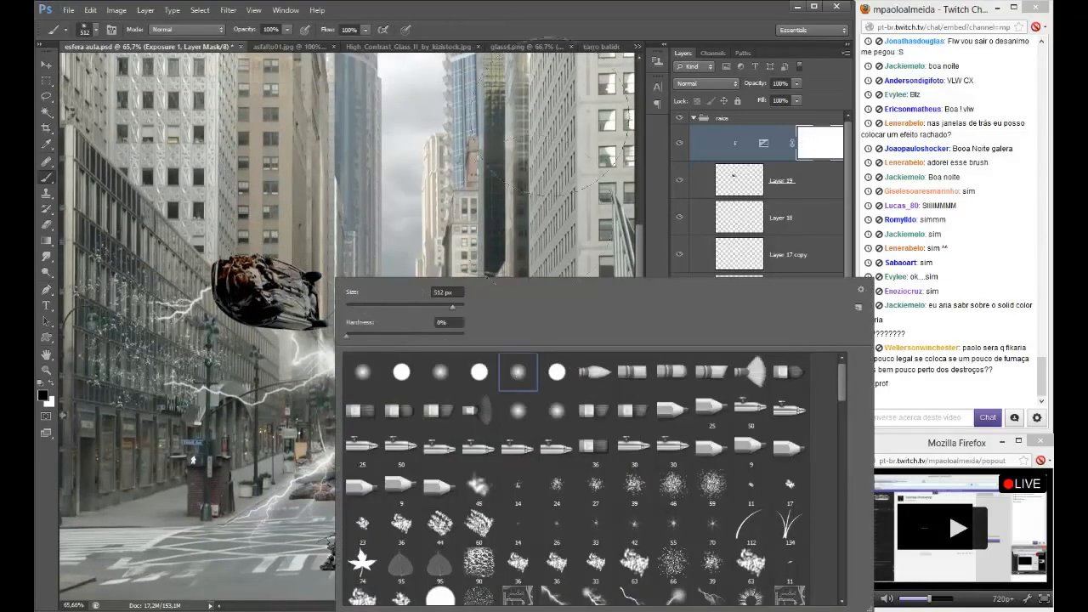
right_click(428, 221, "alt")
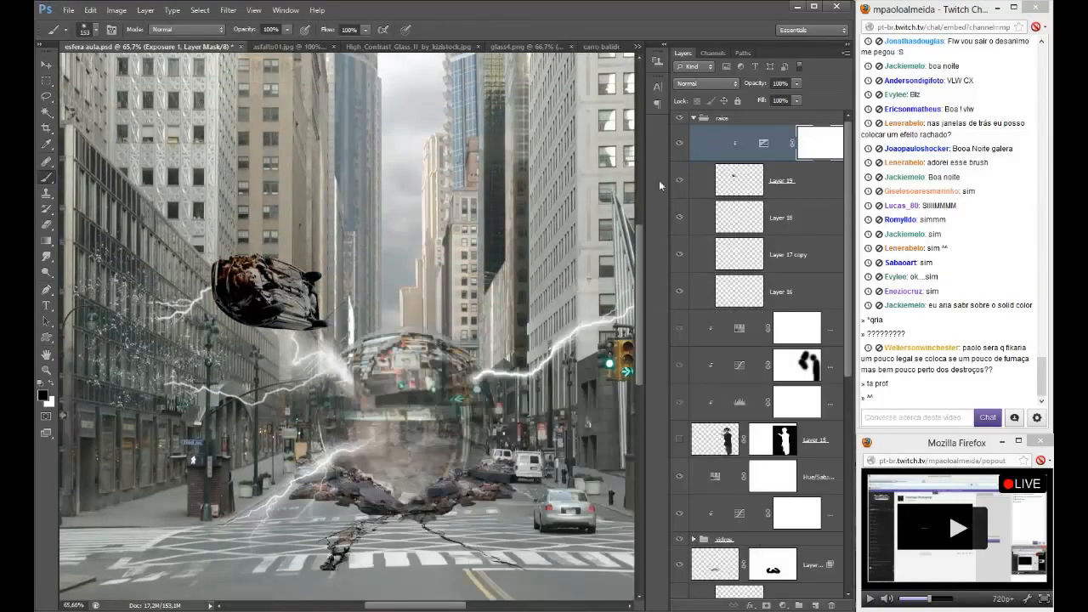
mouse_move(243, 309)
left_mouse_down()
mouse_move(257, 309)
mouse_move(230, 273)
left_mouse_up()
left_click_drag(234, 230, 243, 231)
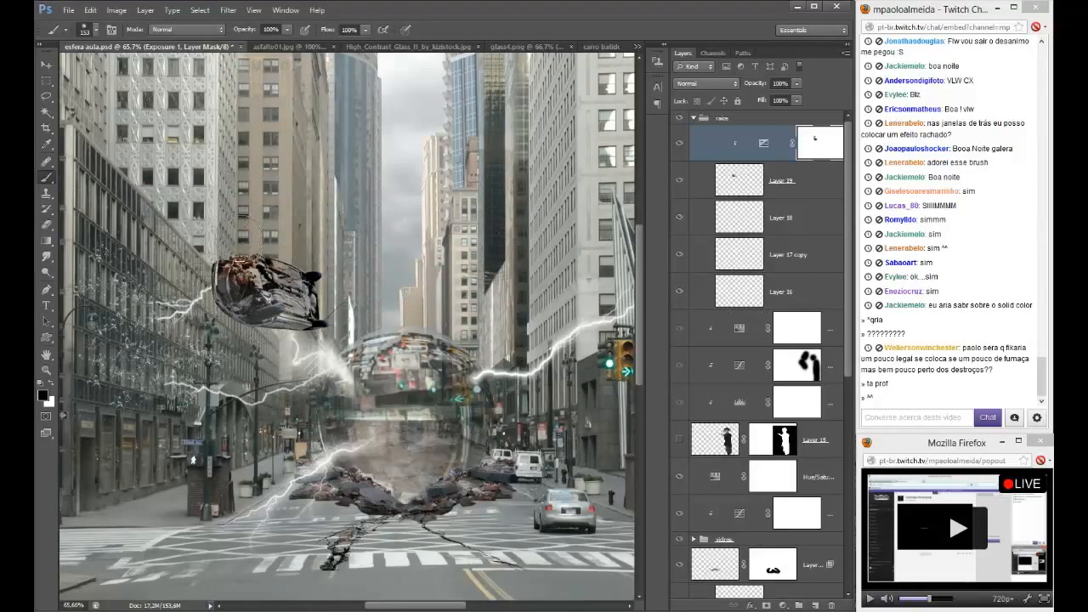
left_click(684, 146)
left_click(685, 145)
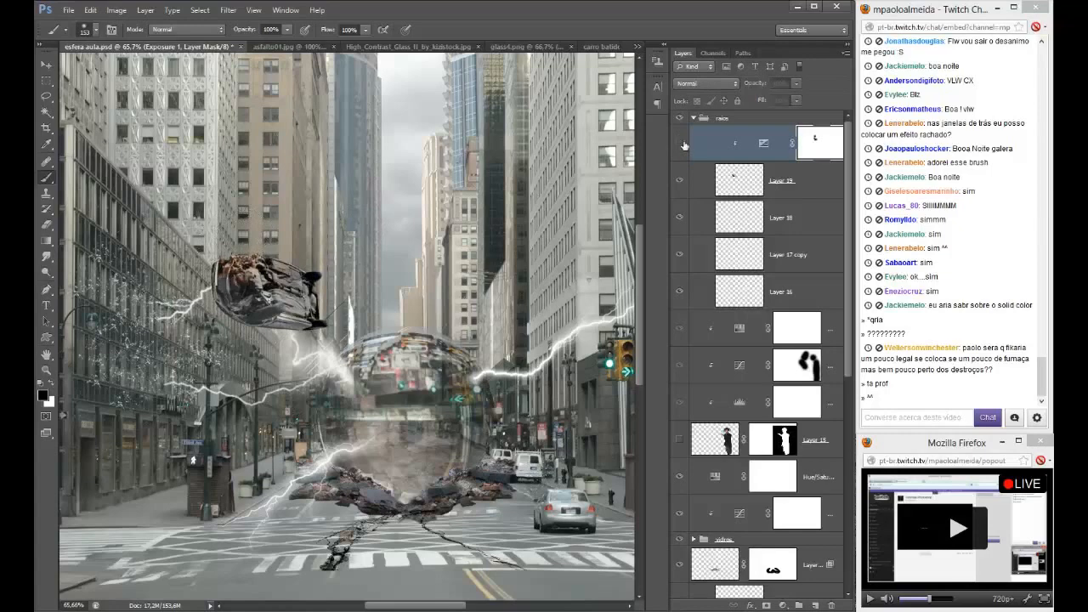
left_click(684, 145)
left_click(684, 146)
- Add a Levels adjustment clipped to the wrecked car and slightly brighten its midtones
key("x")
scroll(259, 294, "up", 3)
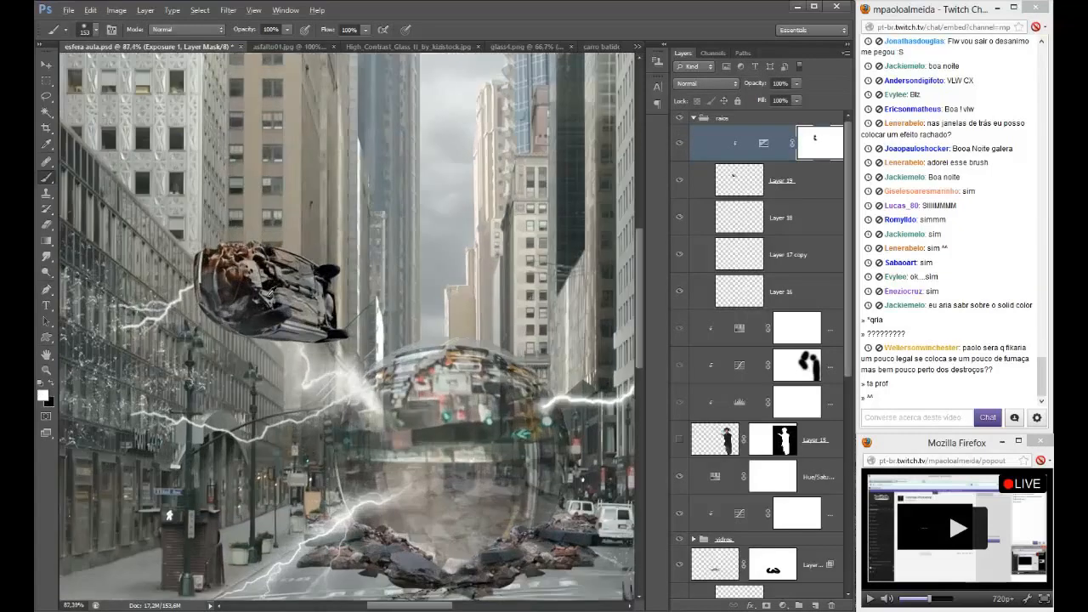
left_click(780, 605)
left_click(799, 399)
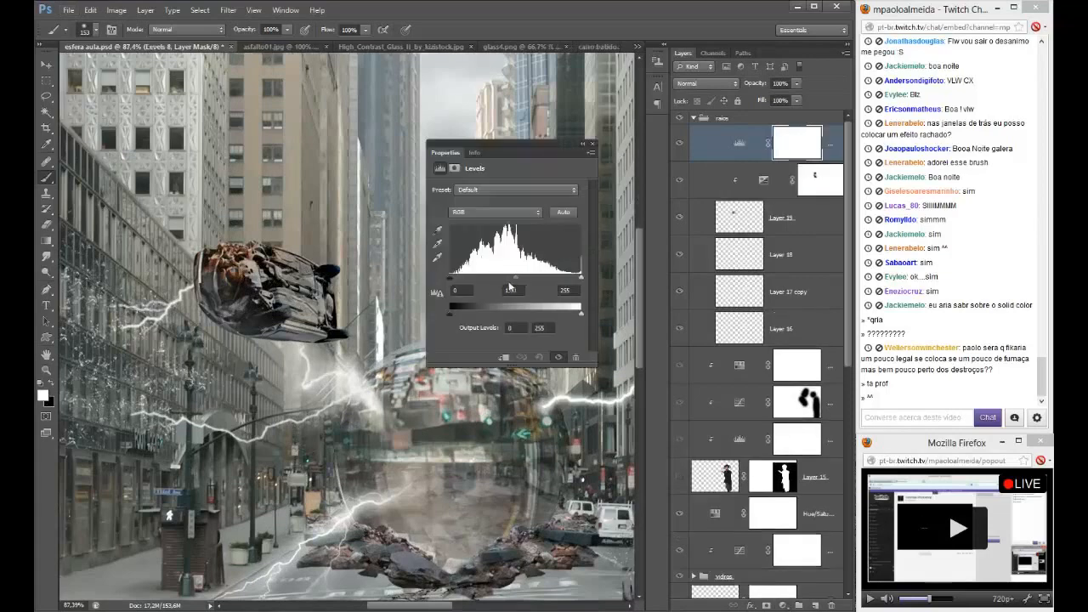
left_click_drag(513, 277, 507, 280)
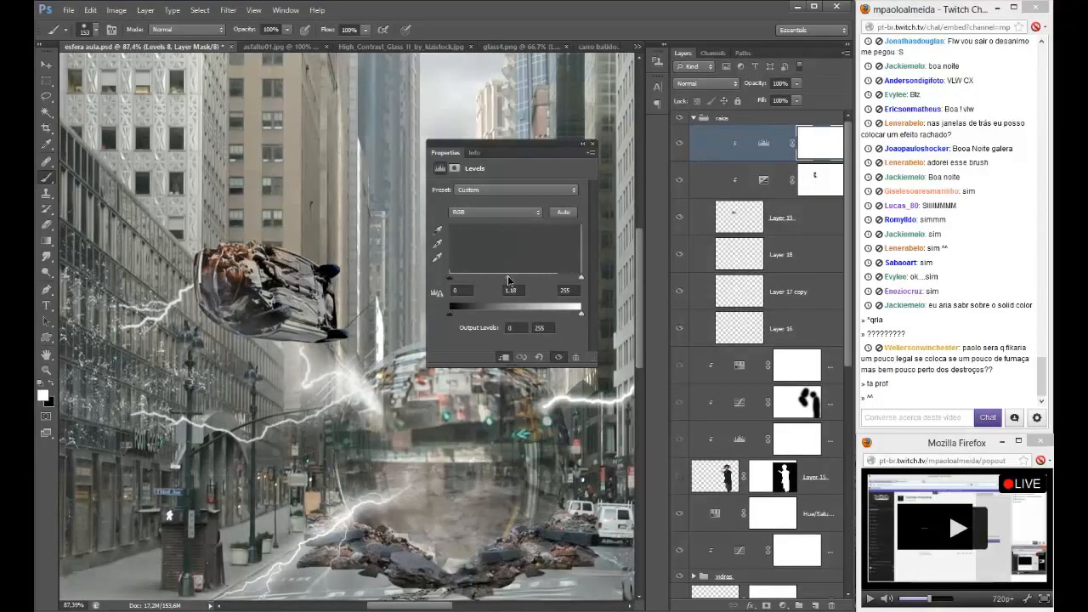
left_click(592, 143)
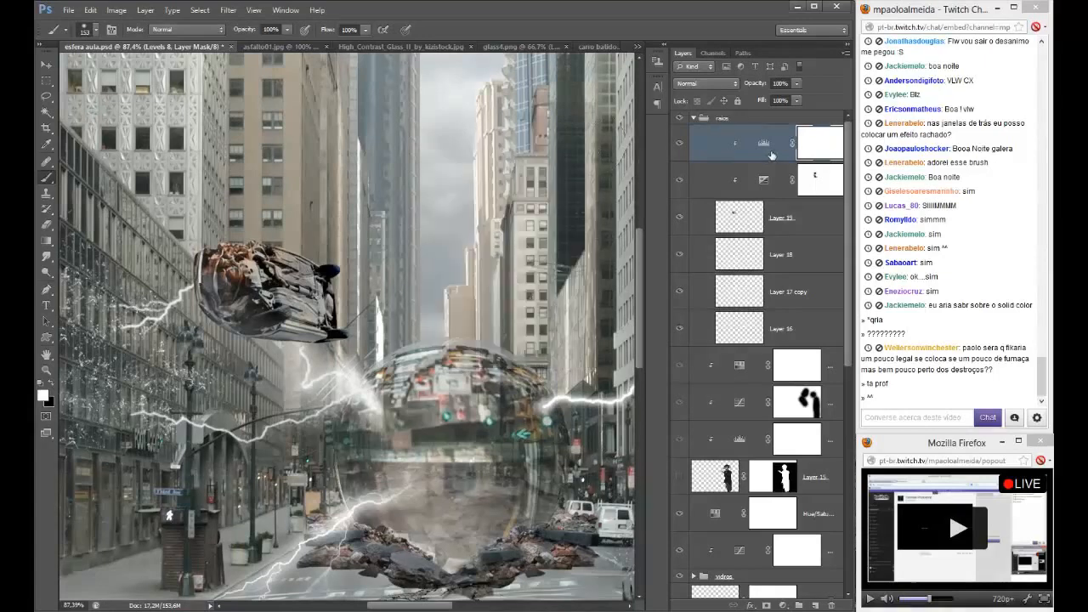
- Clone the car's lower wheel onto its upper edge with the Clone Stamp on Layer 19
left_click(778, 222)
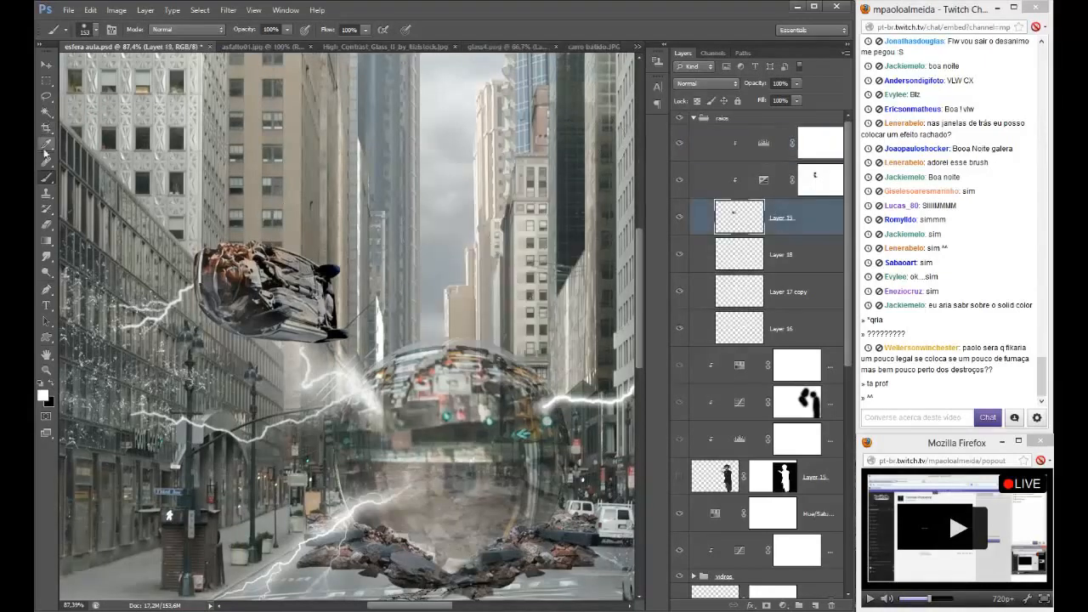
left_click(47, 194)
scroll(264, 323, "up", 3)
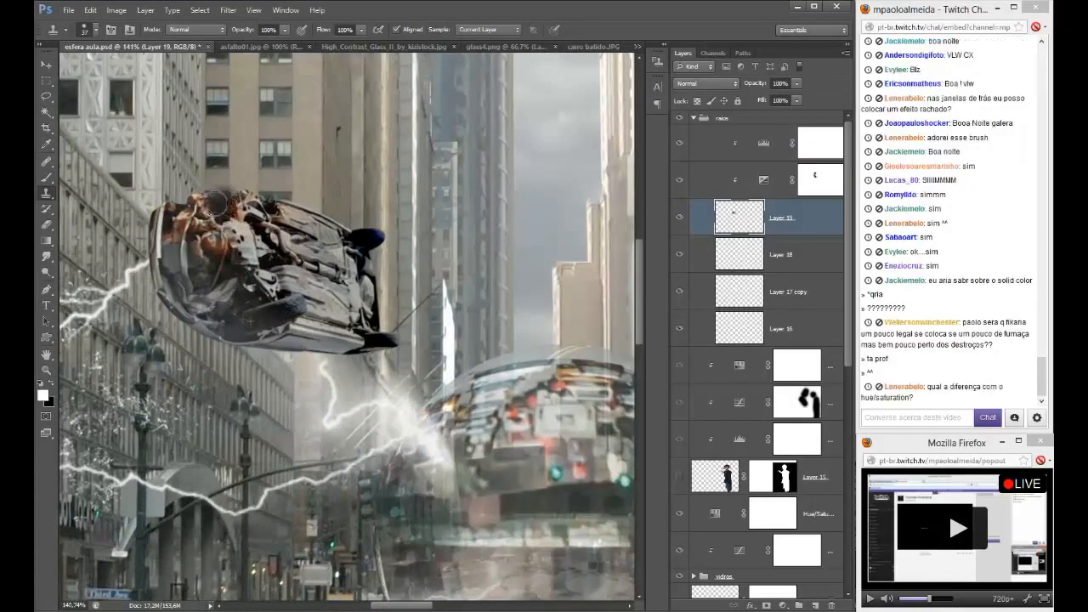
mouse_move(216, 202)
left_mouse_down()
mouse_move(265, 172)
mouse_move(304, 191)
left_mouse_up()
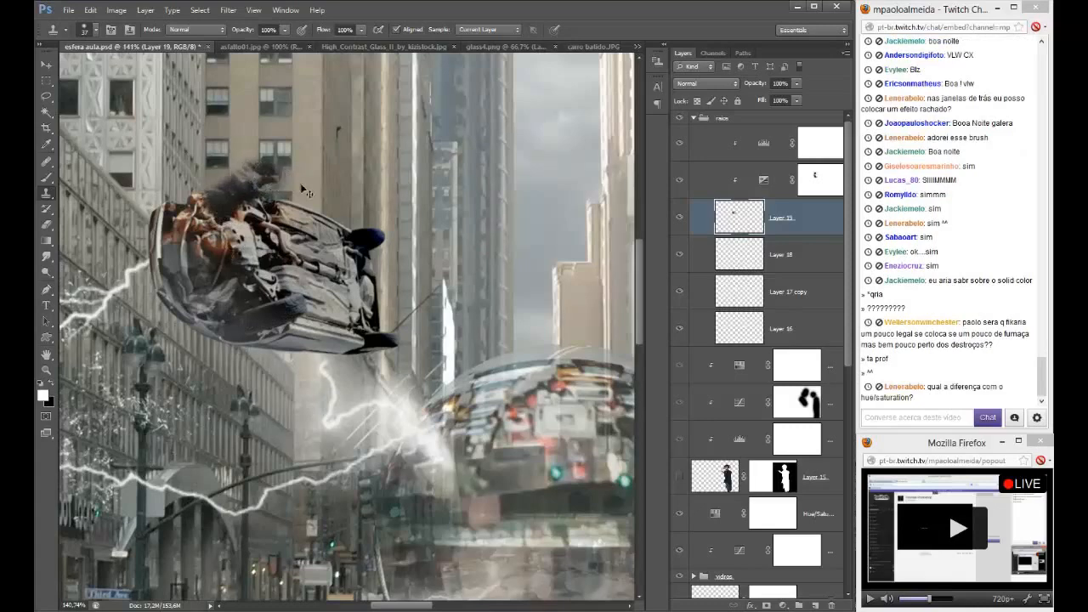
key("ctrl+z")
right_click(262, 260, "alt")
left_click(131, 29)
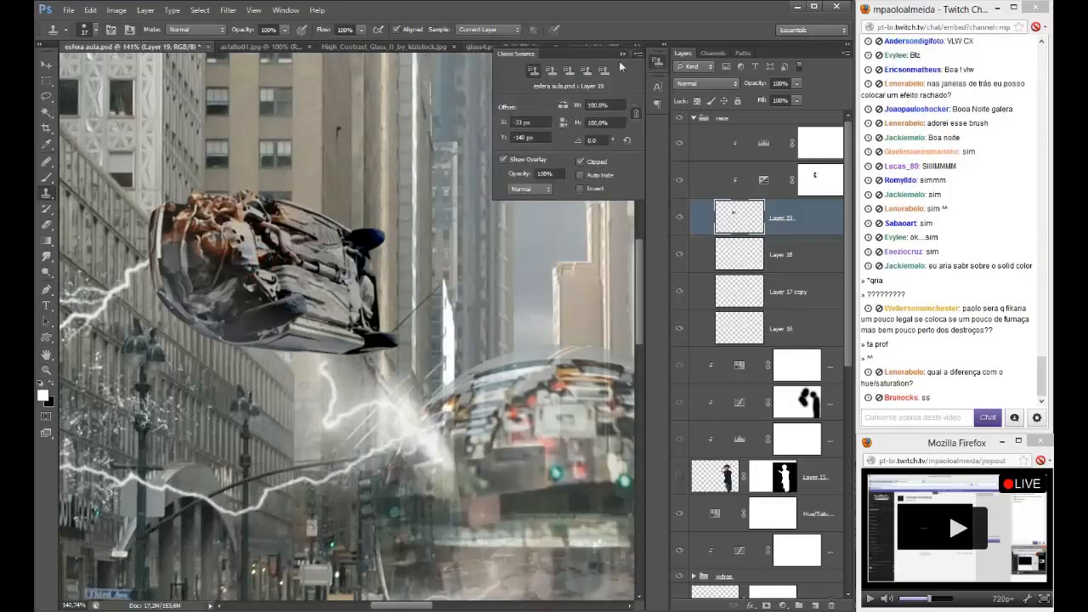
left_click(621, 54)
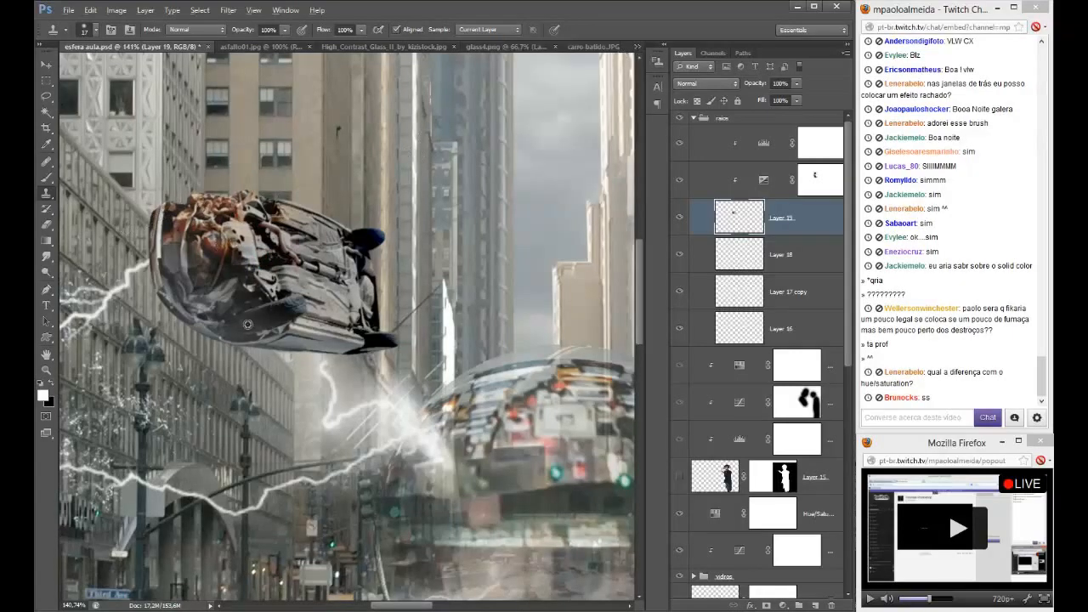
mouse_move(215, 194)
left_mouse_down()
mouse_move(247, 176)
mouse_move(262, 183)
mouse_move(218, 187)
left_mouse_up()
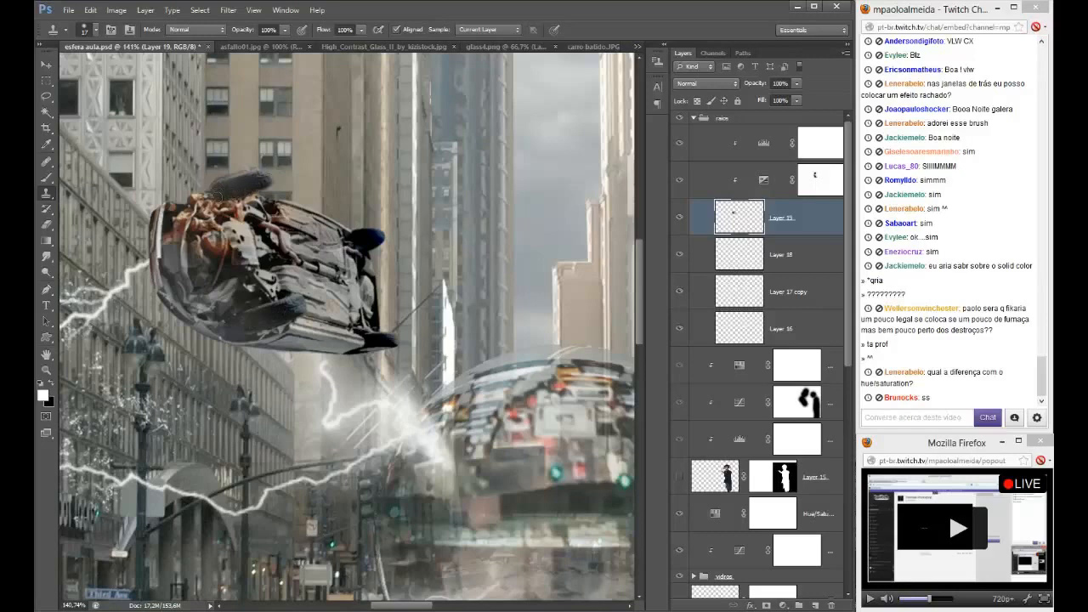
- Outline the stray pixels around the cloned wheel with the Pen tool, convert the path to a selection and delete them
key("p")
left_click(213, 196)
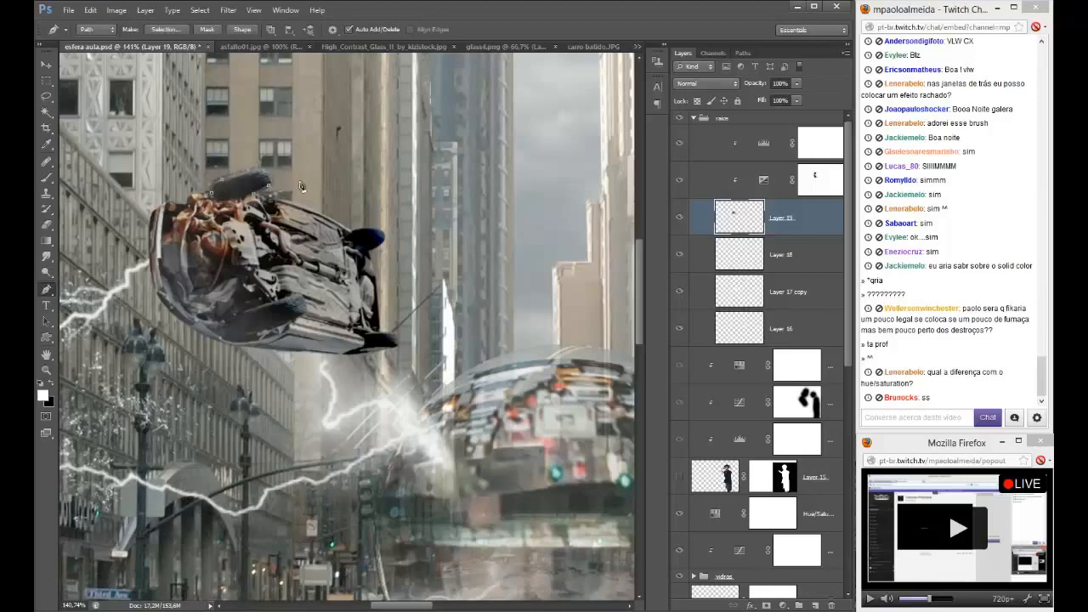
right_click(213, 196)
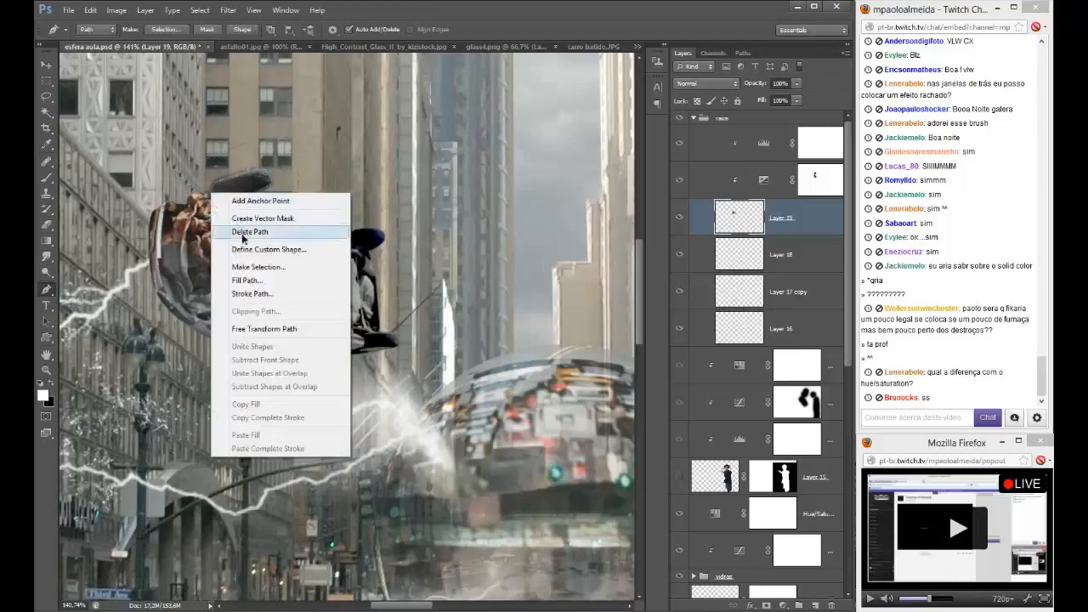
left_click(255, 262)
left_click(608, 189)
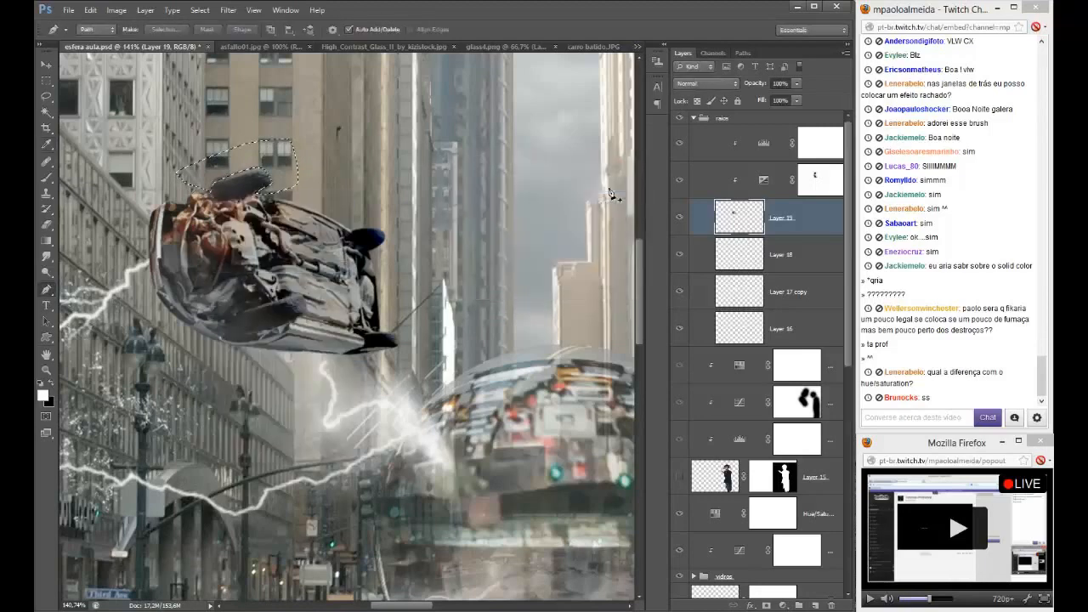
- Trace the excess at the cloned wheel's right end with the Pen tool and remove it through a selection
key("ctrl+0")
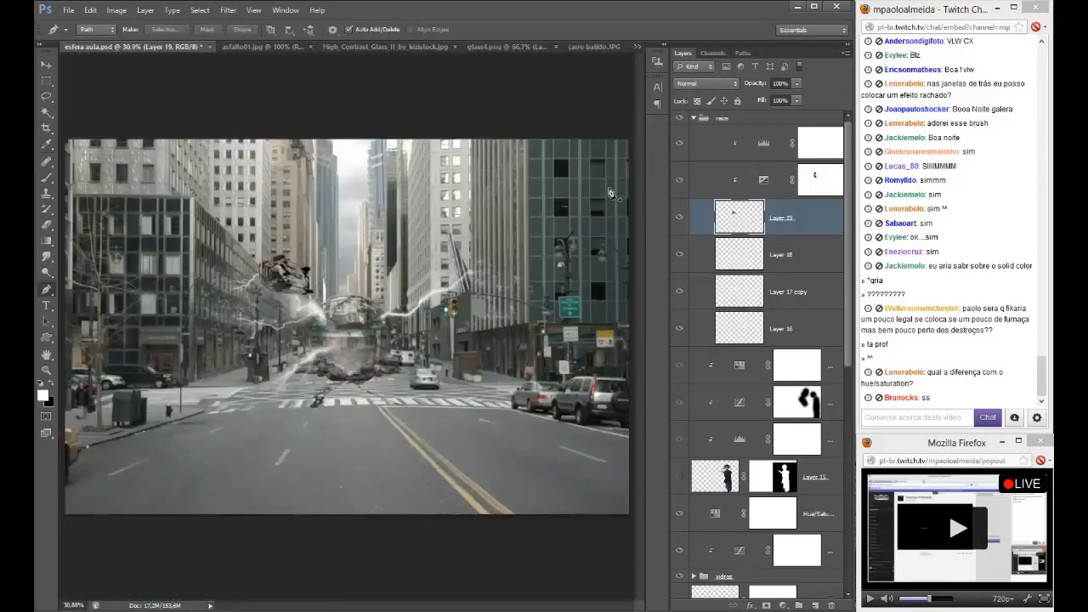
scroll(357, 266, "up", 3)
scroll(242, 274, "up", 5)
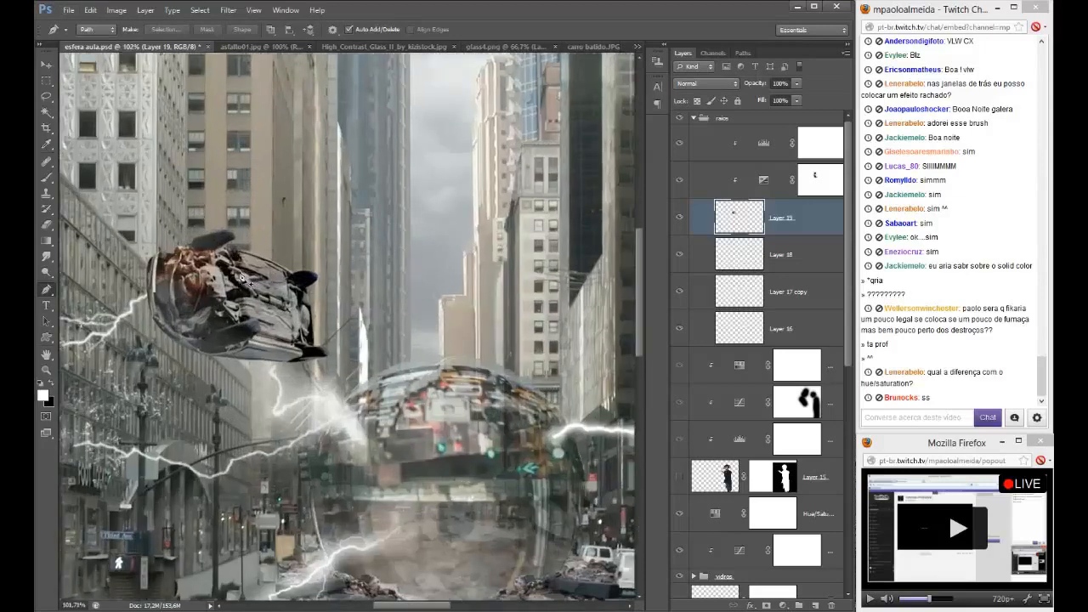
left_click(228, 230)
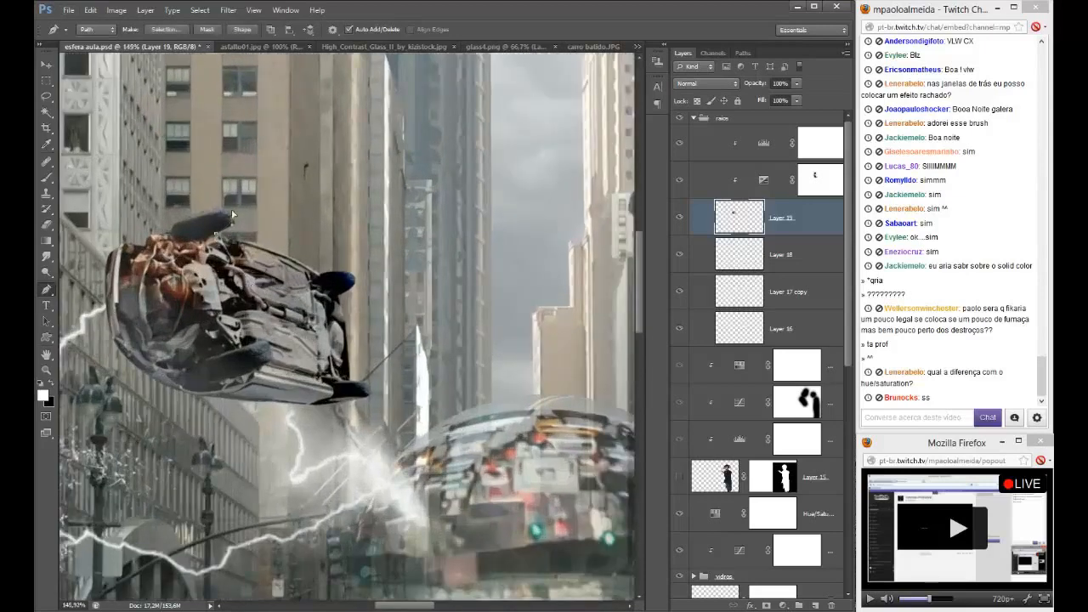
left_click(241, 233)
right_click(219, 238)
left_click(249, 308)
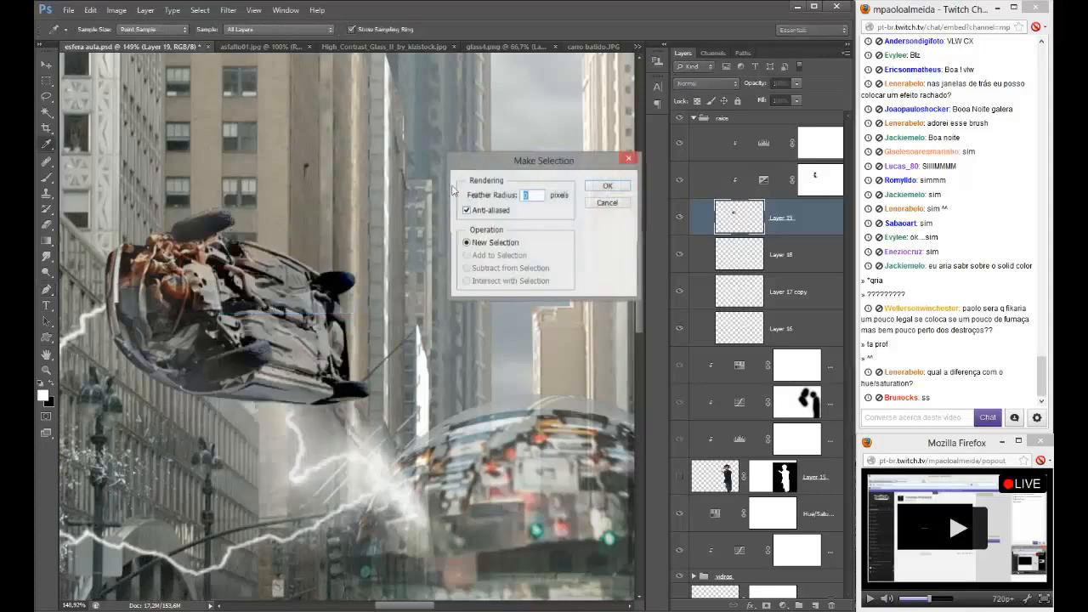
left_click(599, 187)
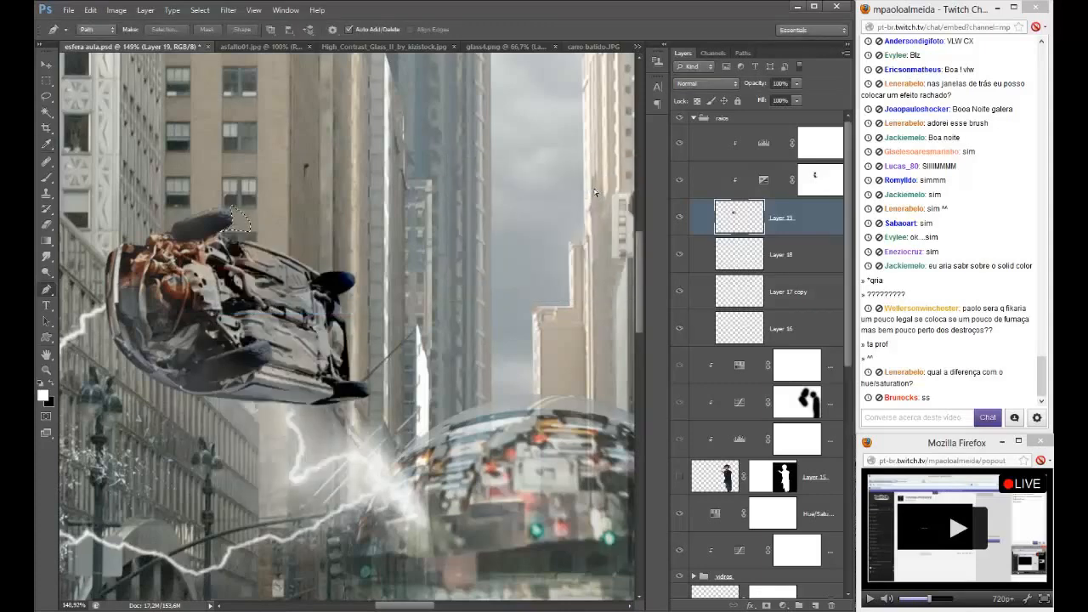
- Group the wrecked car layer with its clipped adjustments above the raios group and name the new group "carro voando"
key("ctrl+0")
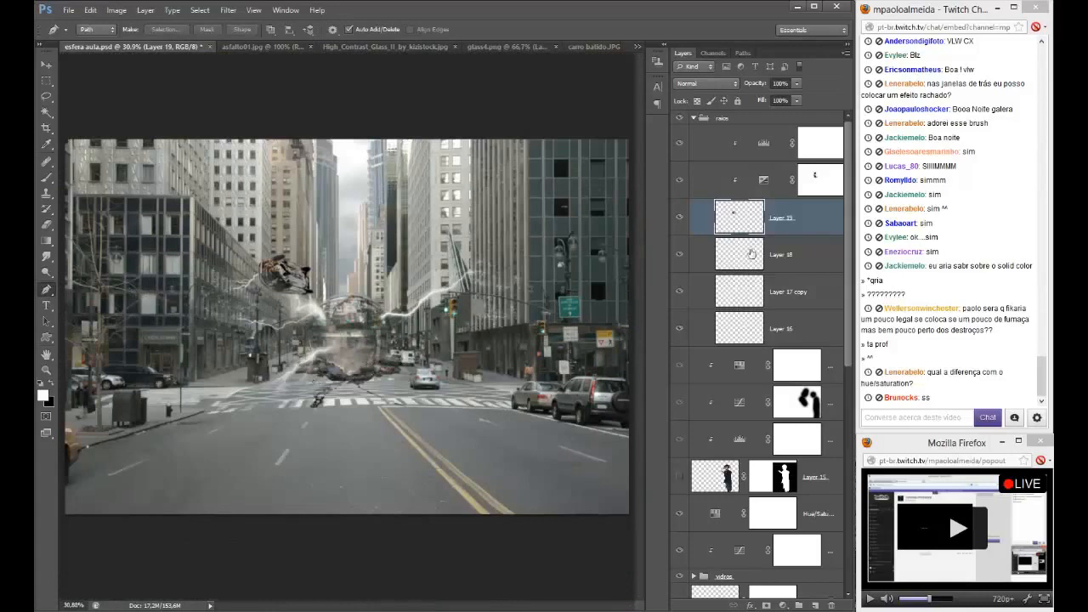
left_click(713, 162, "shift")
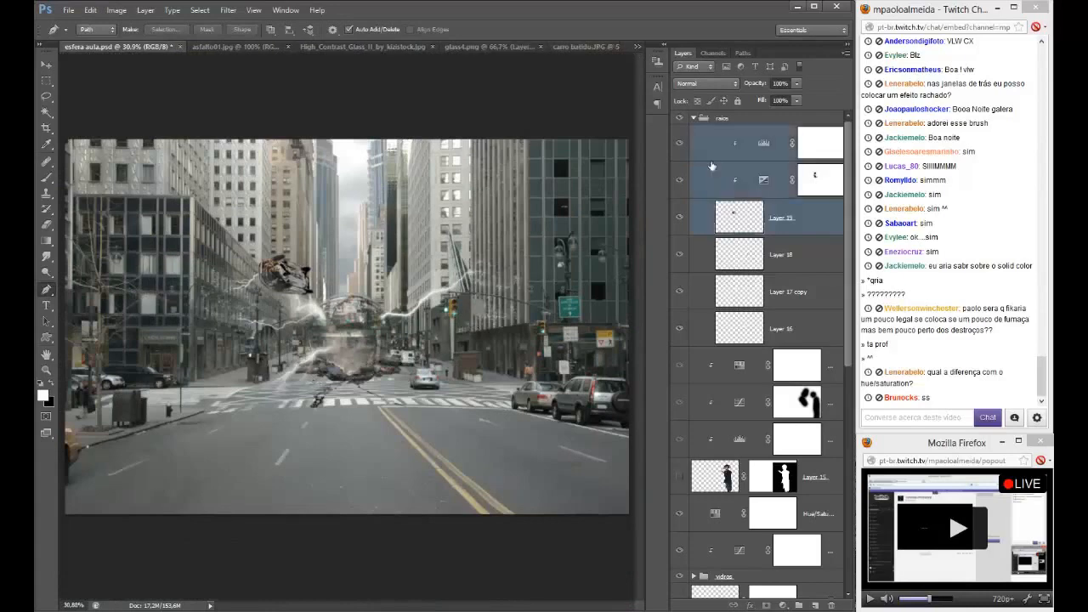
left_click_drag(712, 166, 723, 110)
key("ctrl+g")
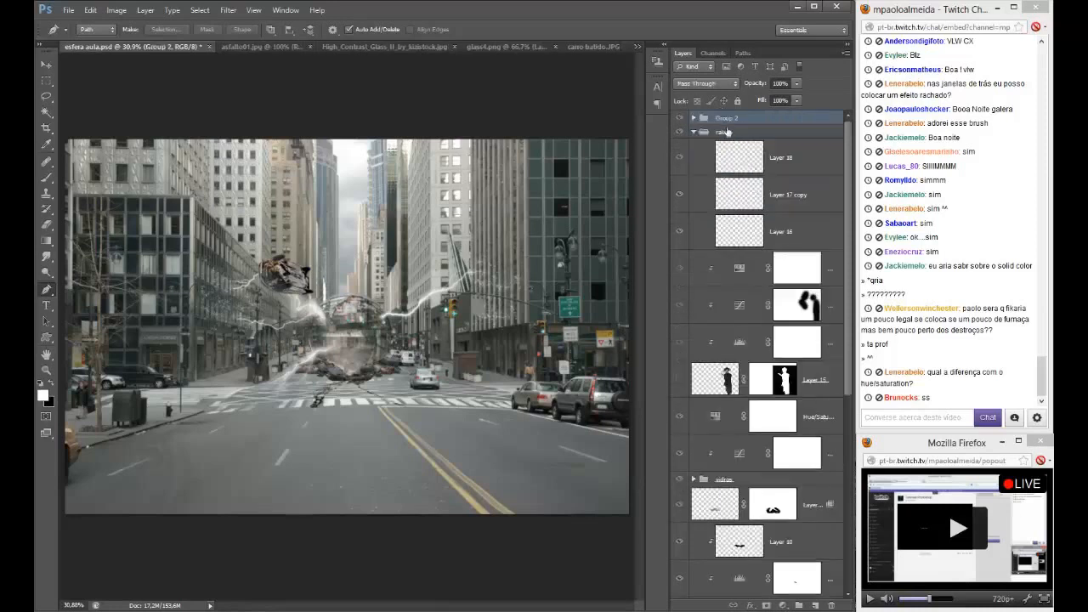
double_click(727, 120)
type("carro voando")
key("Return")
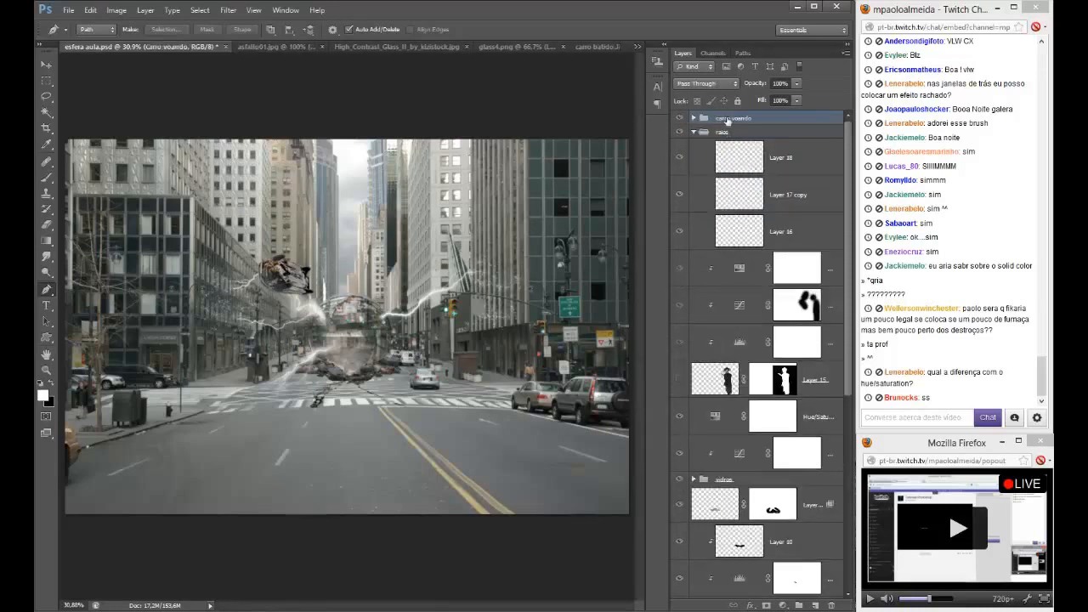
- Add a new layer above the carro voando group and put it in its own group named "raios 2"
left_click(789, 173)
key("b")
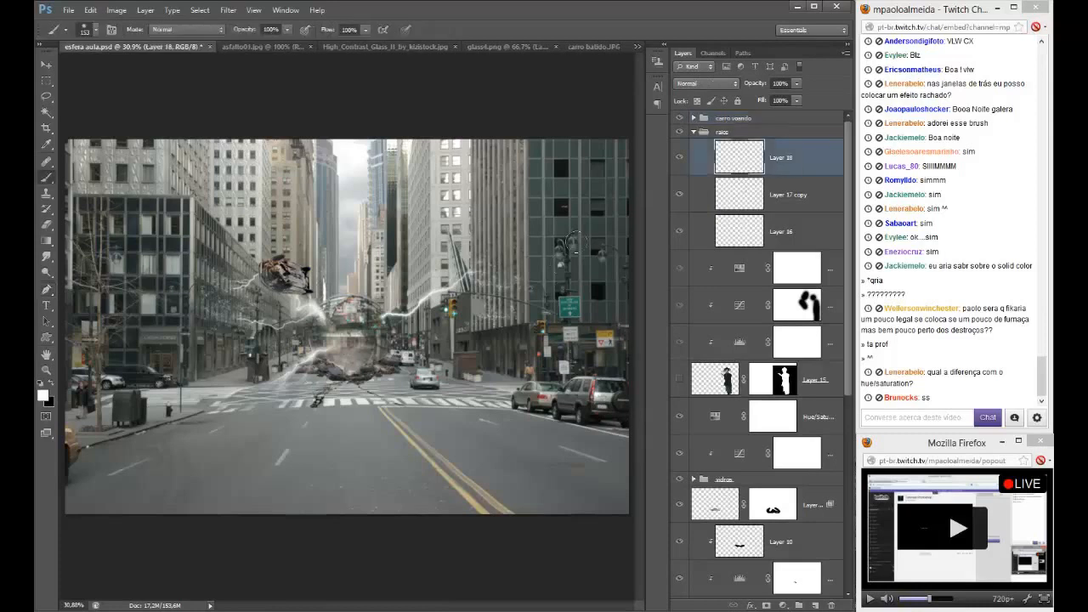
left_click(795, 119)
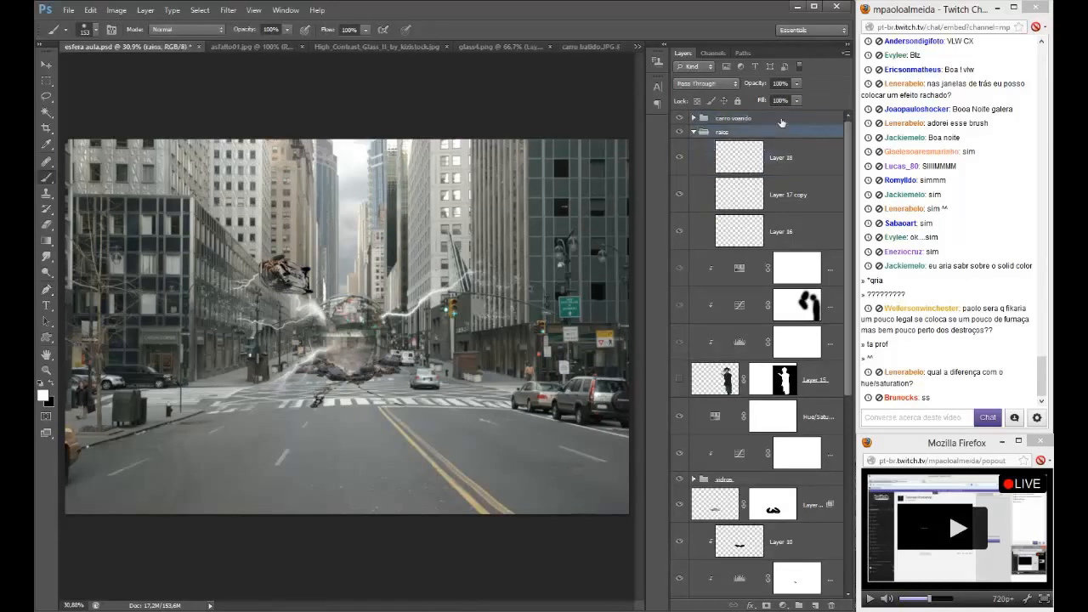
key("ctrl+shift+alt+n")
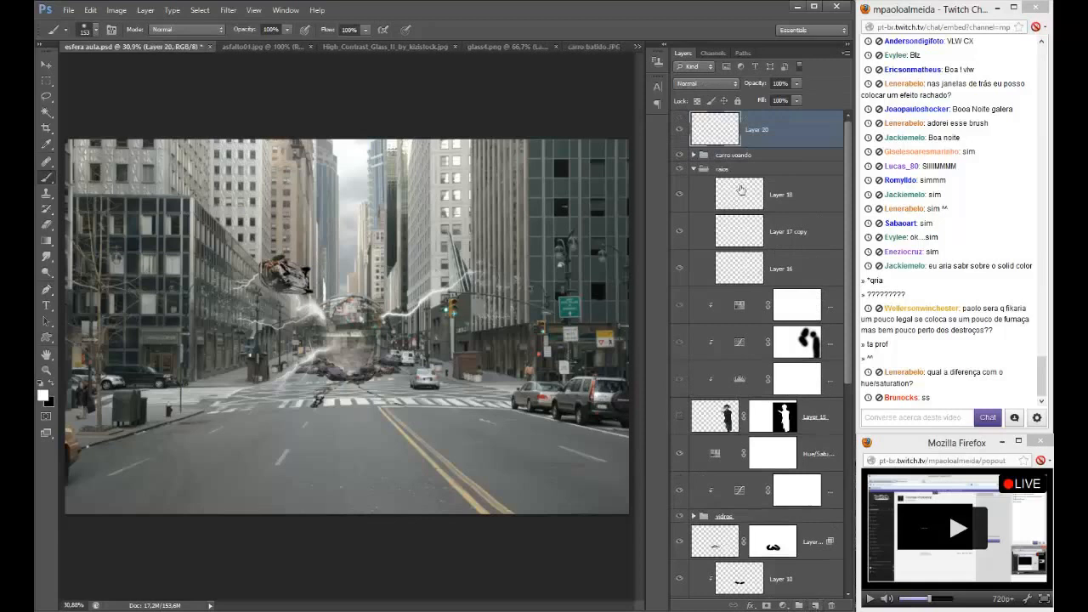
key("ctrl+g")
double_click(722, 117)
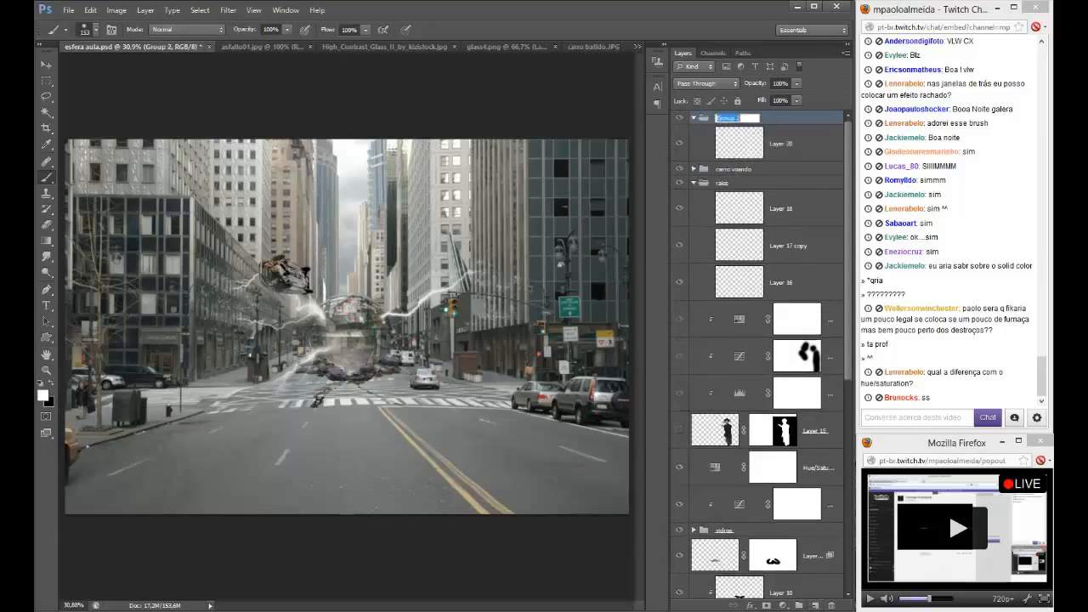
type("raios 2")
key("Return")
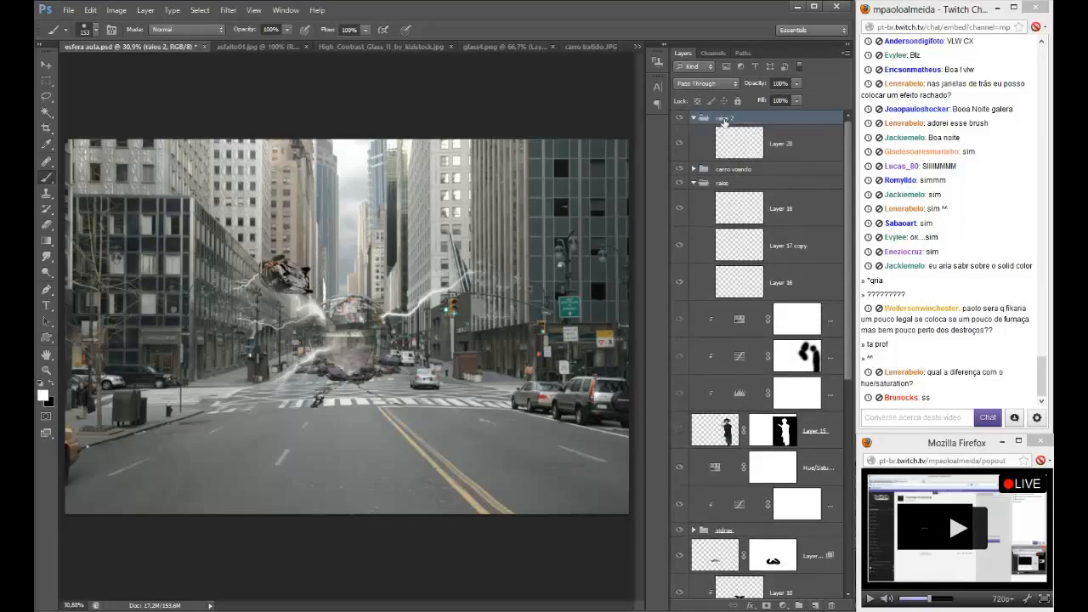
- Stamp a white lightning bolt on Layer 20 between the car and the sphere, using the 1004 px lightning brush reduced to about 720 px
left_click(772, 150)
right_click(343, 265)
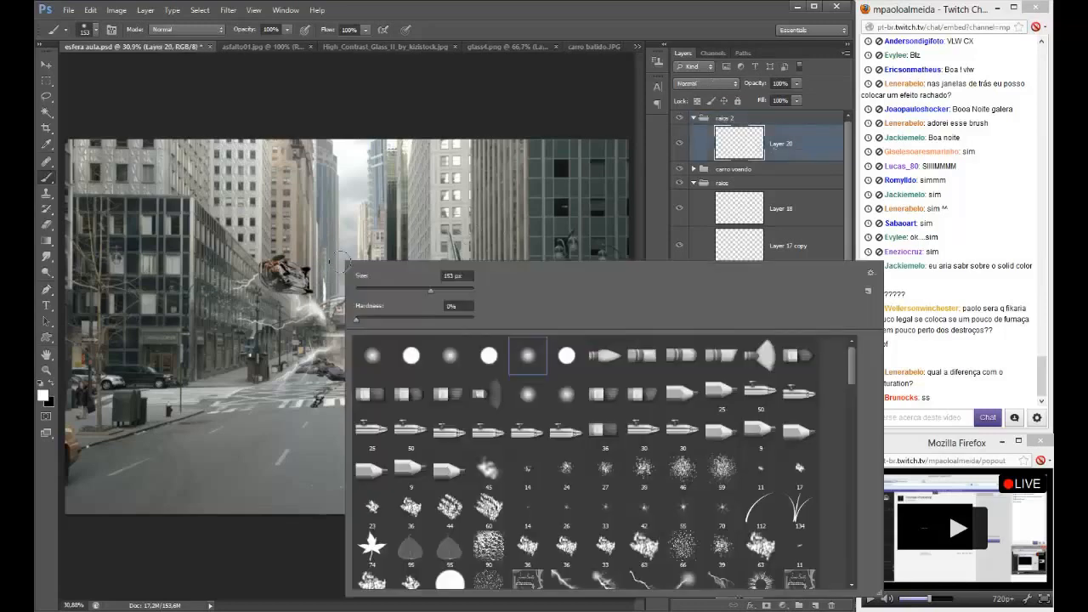
scroll(600, 476, "down", 4)
left_click(566, 420)
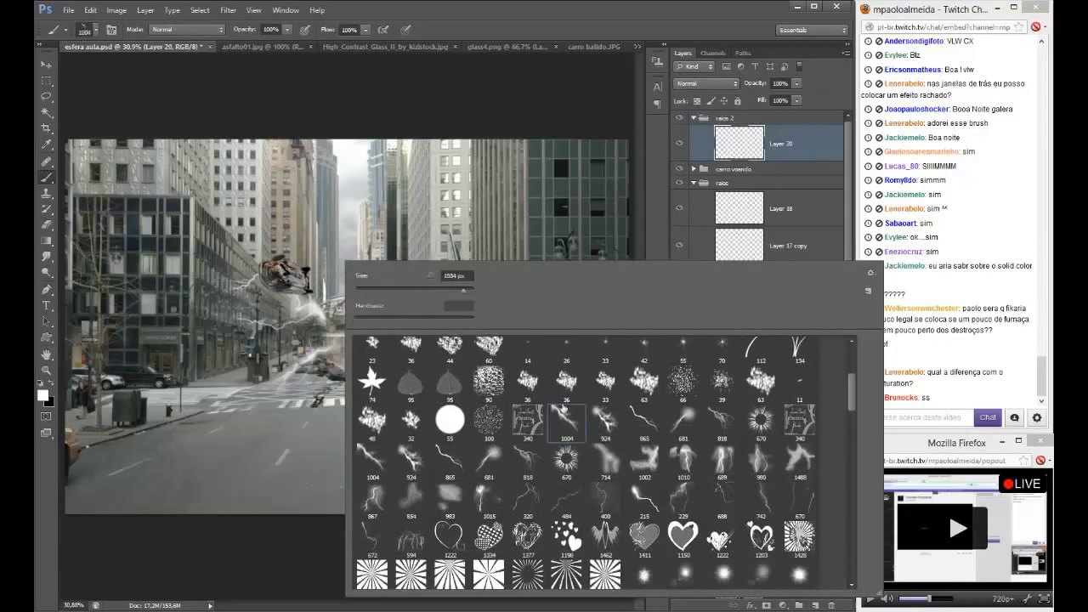
key("Return")
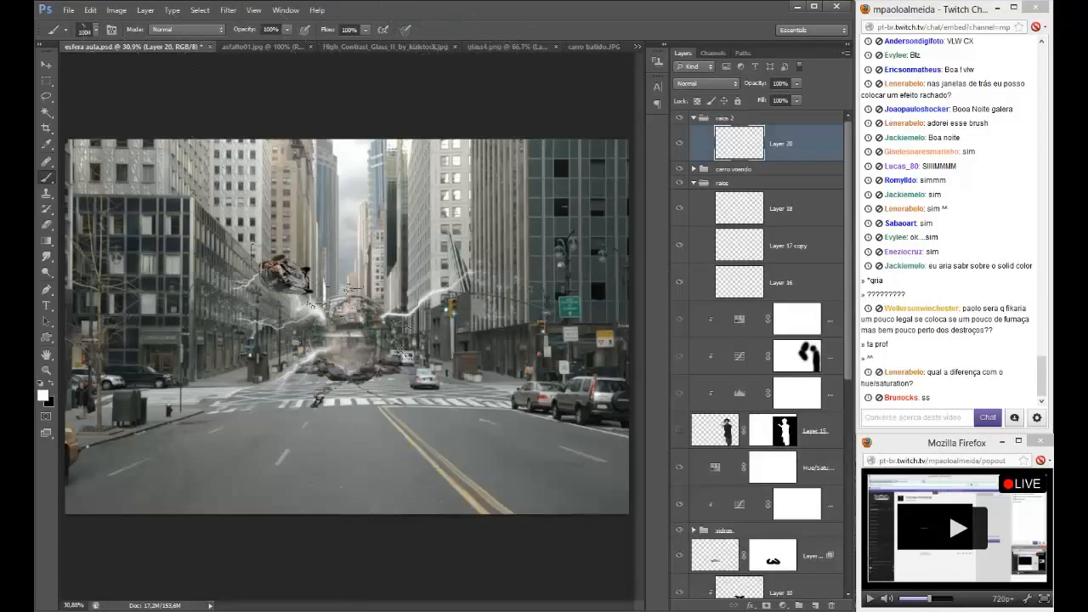
left_click(387, 337)
key("ctrl+z")
scroll(322, 266, "up", 4)
right_click(322, 267, "alt")
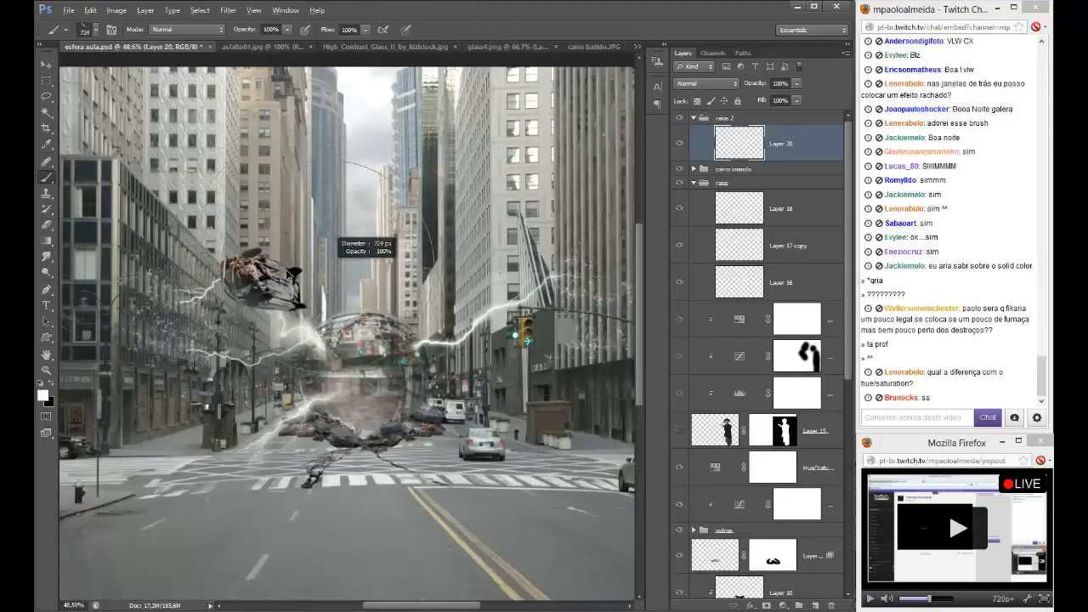
left_click(322, 266)
- Rotate, shrink and move the Layer 20 bolt so it links the sphere's upper edge with the flying car
key("v")
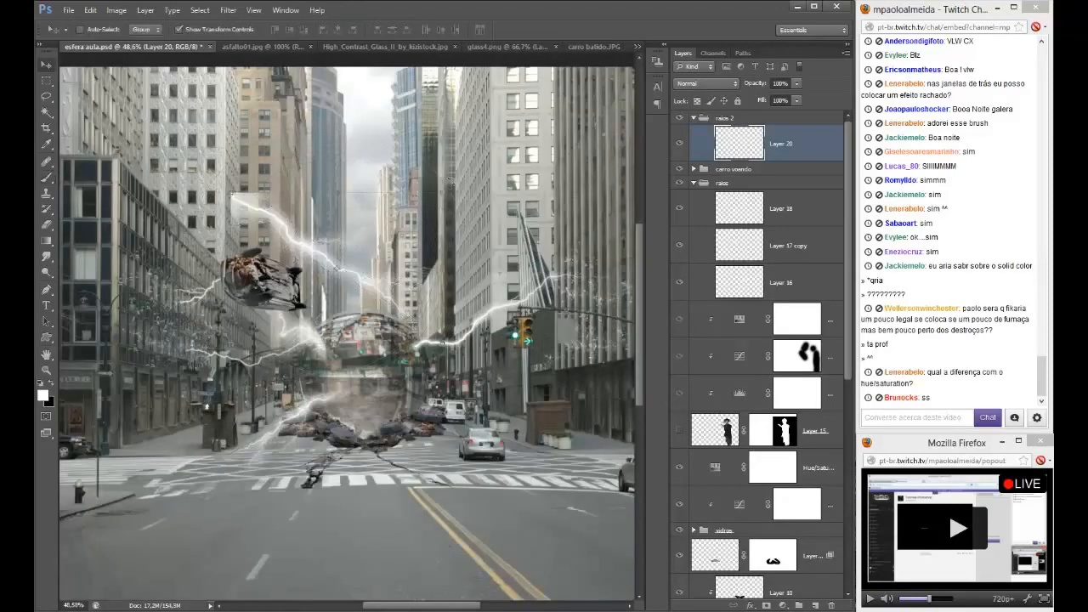
left_click_drag(451, 180, 233, 369)
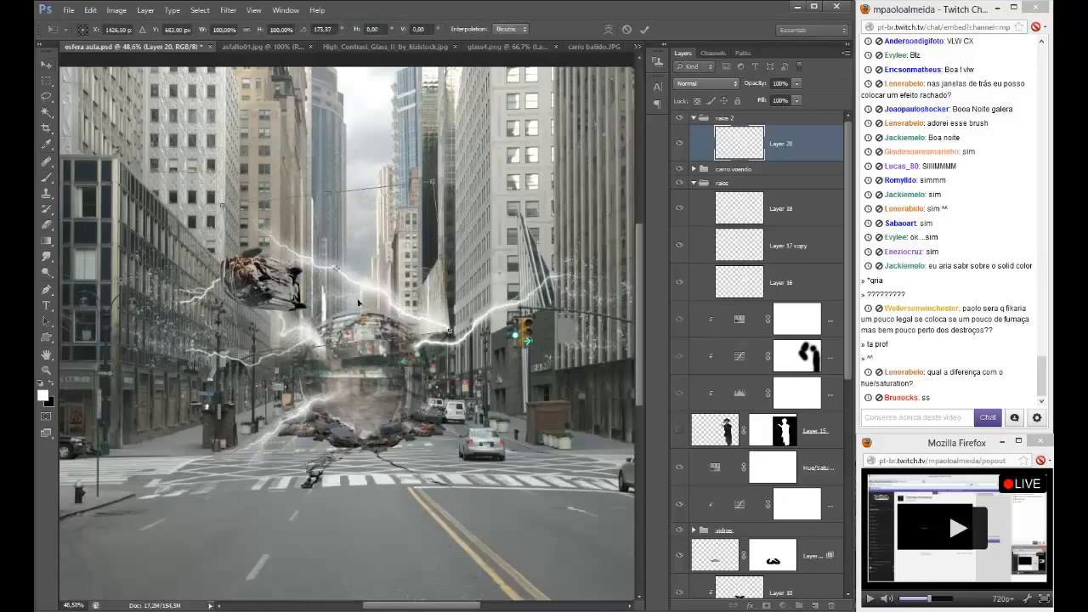
left_click_drag(357, 302, 312, 290)
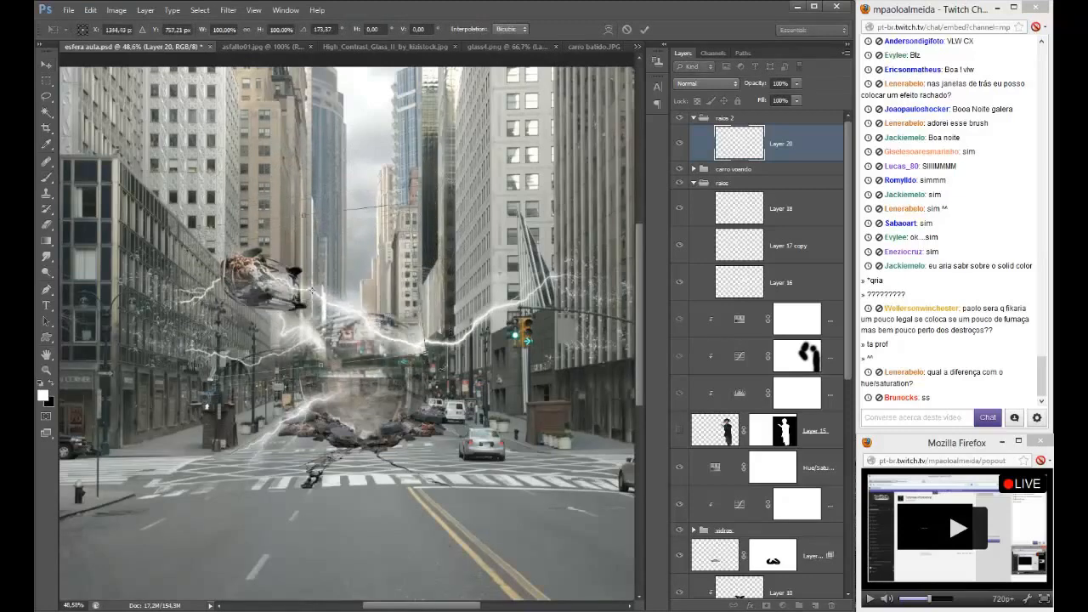
left_click_drag(443, 368, 325, 316)
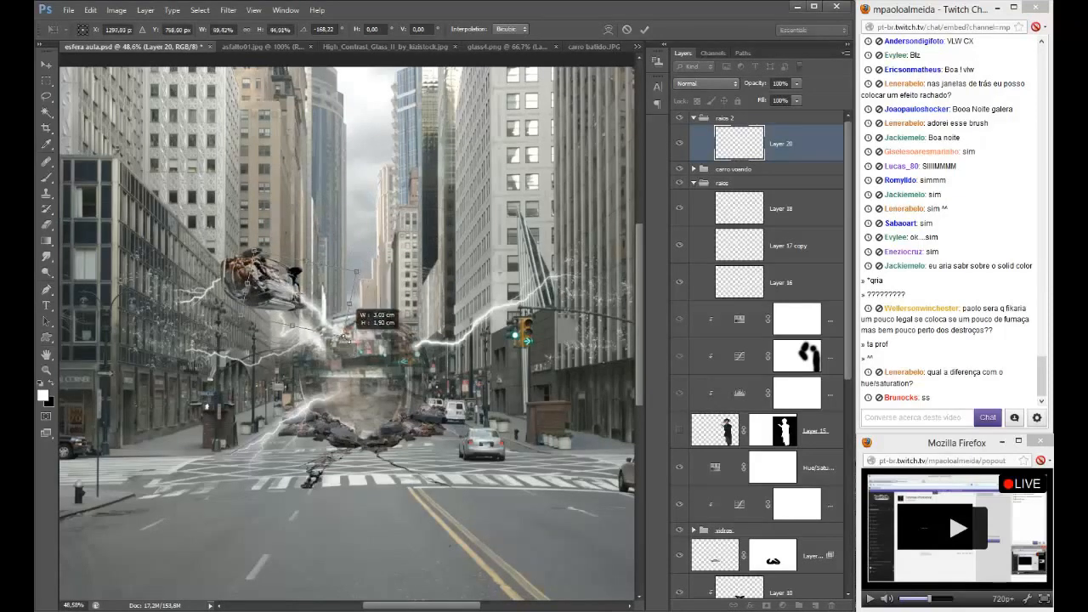
key("Return")
scroll(324, 315, "up", 1)
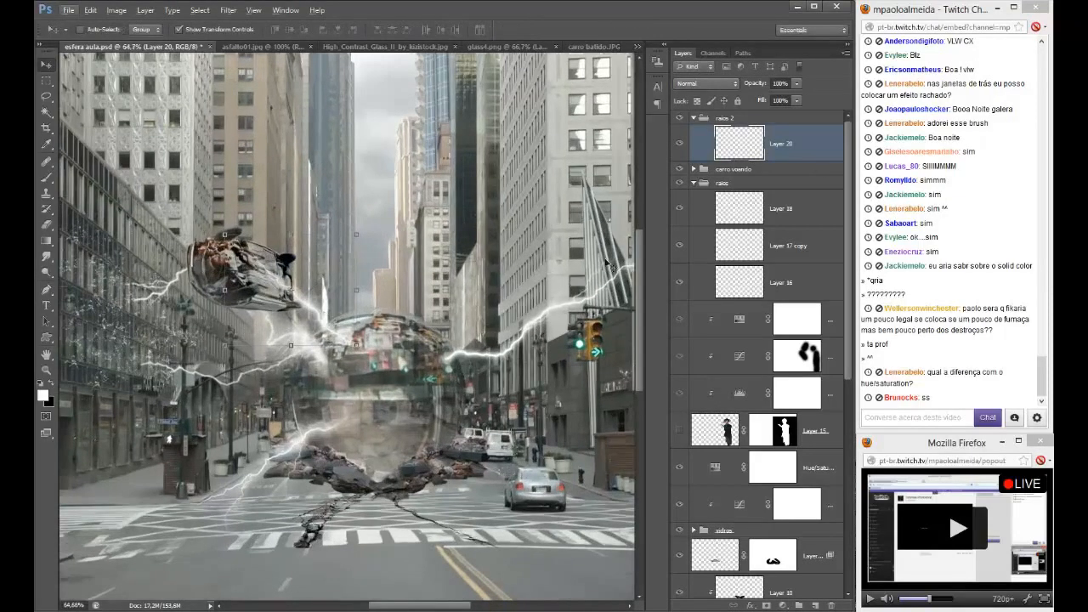
- Add a new layer above Layer 18 and stamp a bolt over the sphere with the branching 818 px lightning brush at 413 px
left_click(788, 209)
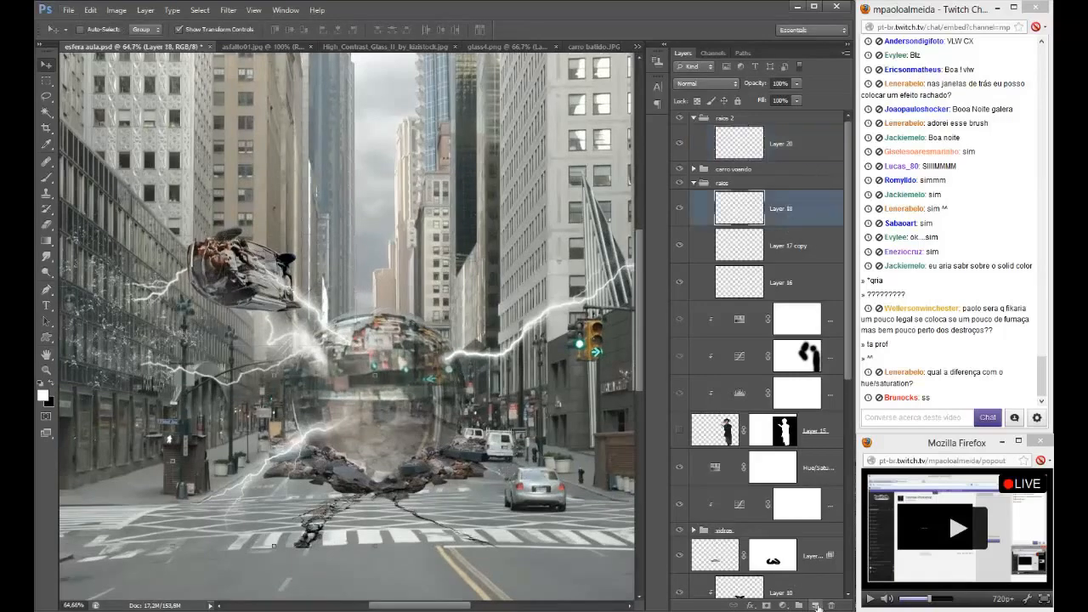
left_click(816, 605)
key("b")
right_click(415, 279)
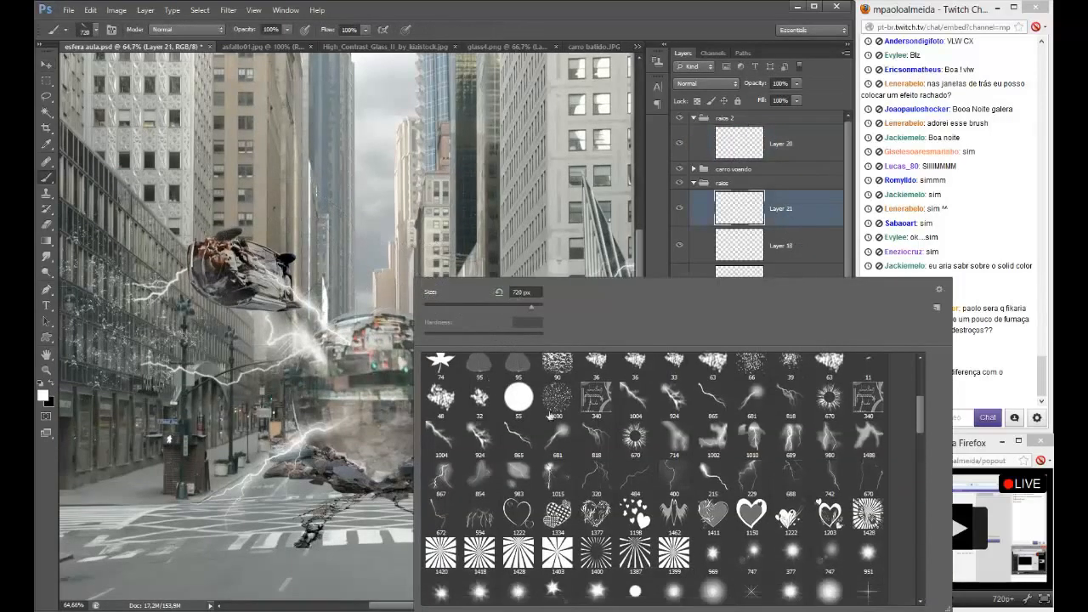
left_click(595, 438)
left_click(493, 20)
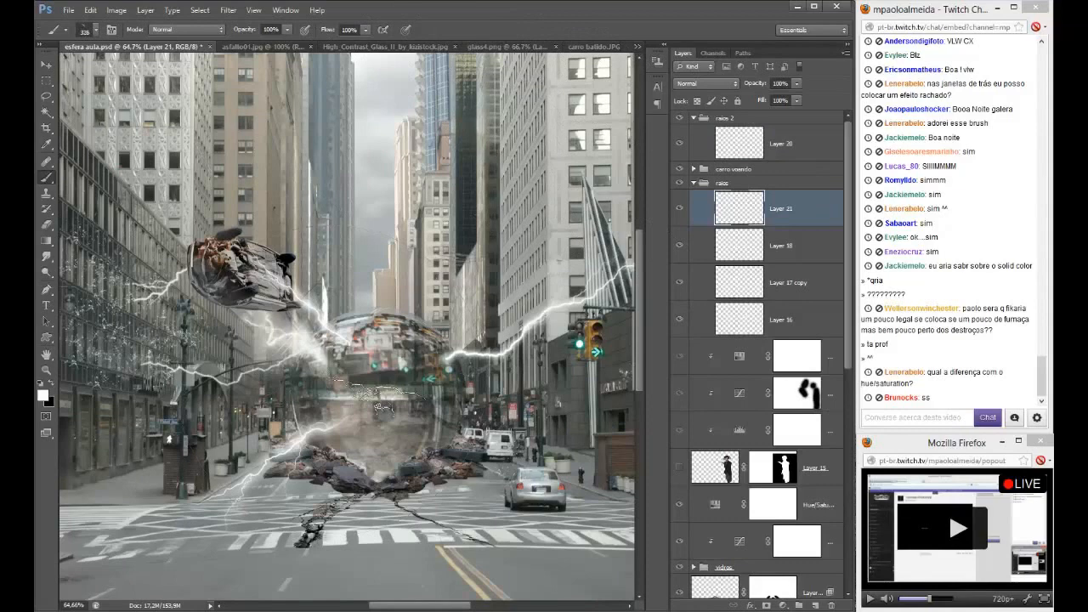
- Rotate the Layer 21 bolt by about 174° and move it toward the flying car
key("v")
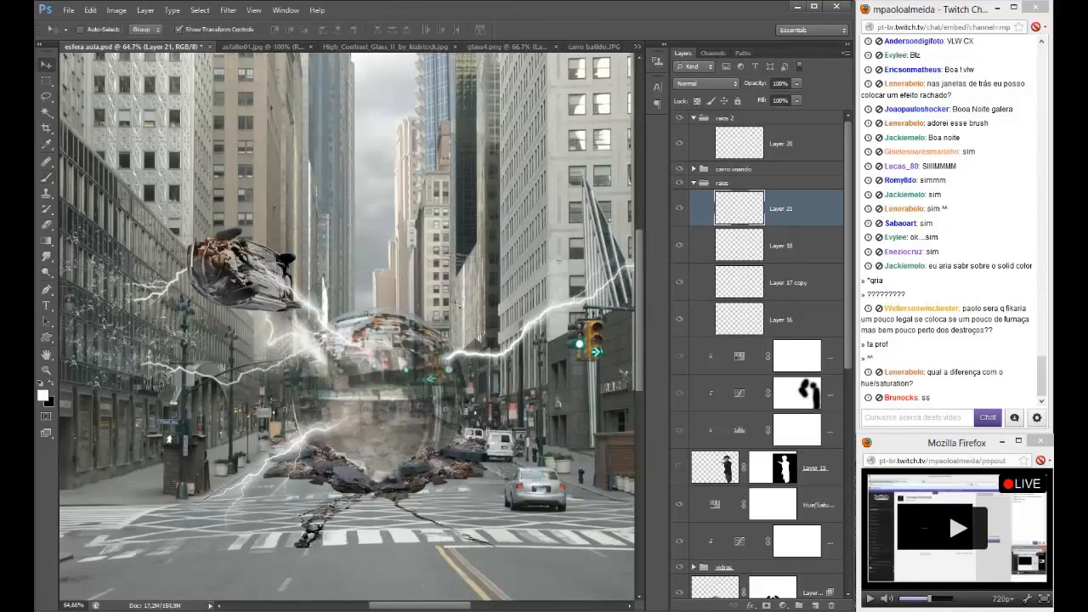
left_click_drag(456, 304, 289, 427)
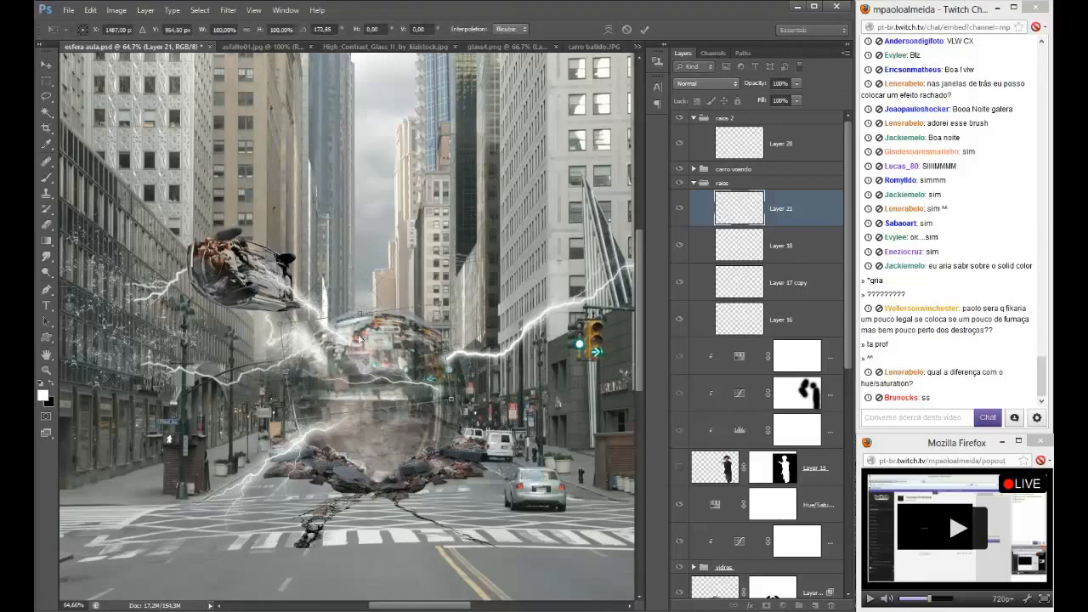
left_click_drag(359, 338, 319, 345)
key("Return")
- Move Layer 21 to the top of the raios 2 group, then enlarge and tilt its bolt about 14° between car and sphere
left_click_drag(792, 144, 803, 142)
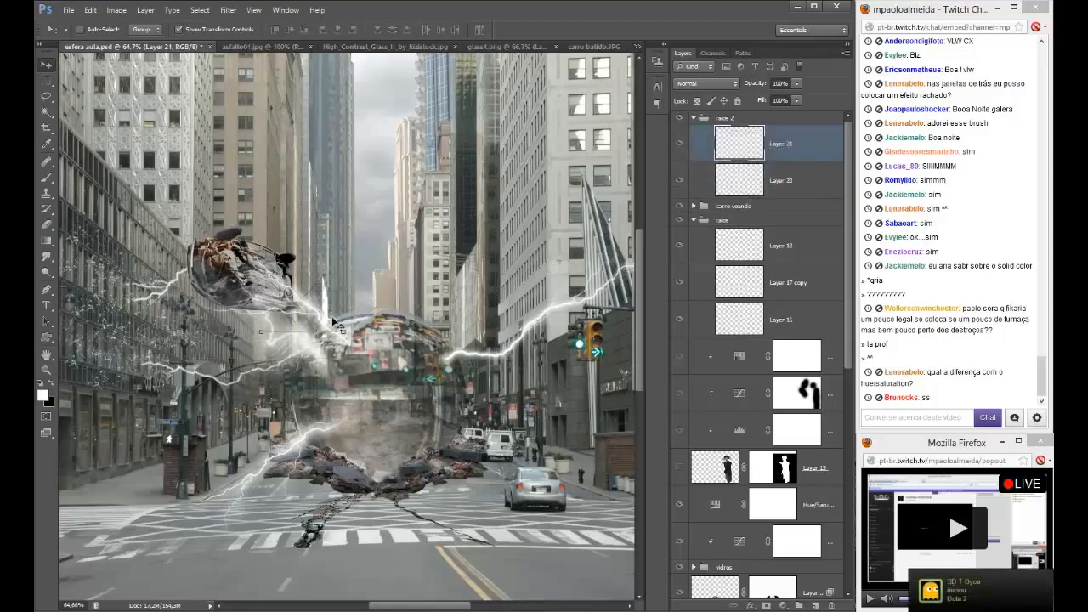
mouse_move(345, 333)
left_mouse_down()
mouse_move(382, 379)
mouse_move(380, 394)
mouse_move(366, 404)
mouse_move(330, 348)
left_mouse_up()
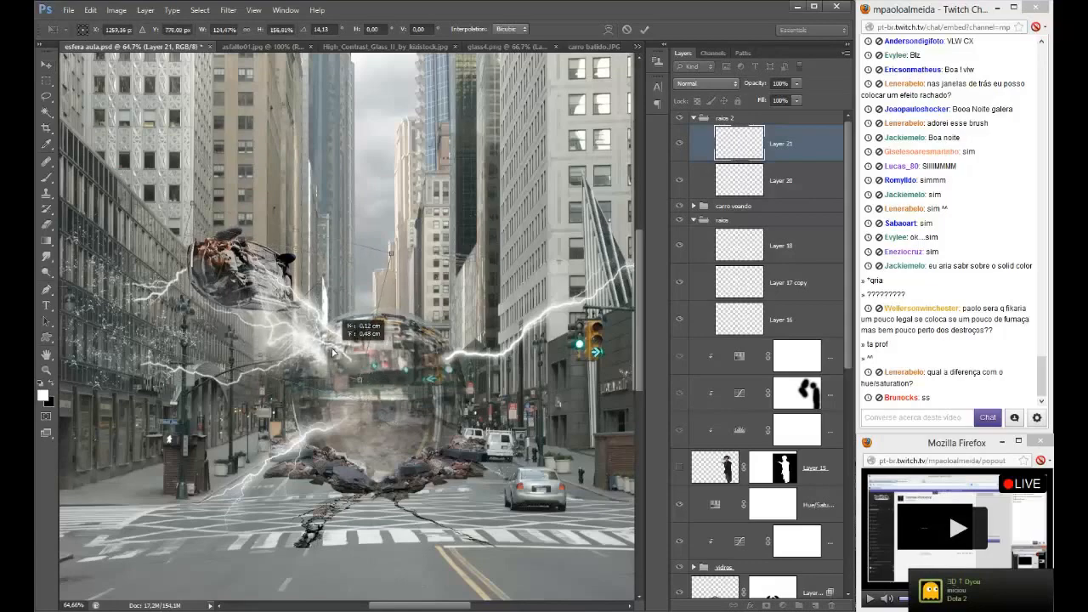
key("Return")
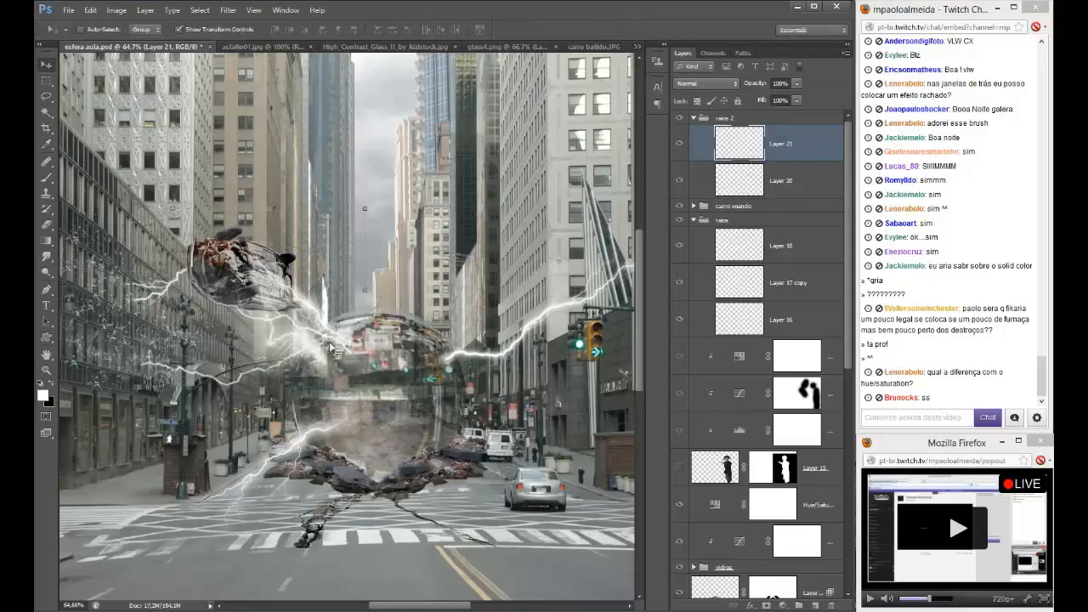
scroll(329, 349, "down", 3)
scroll(307, 343, "up", 4)
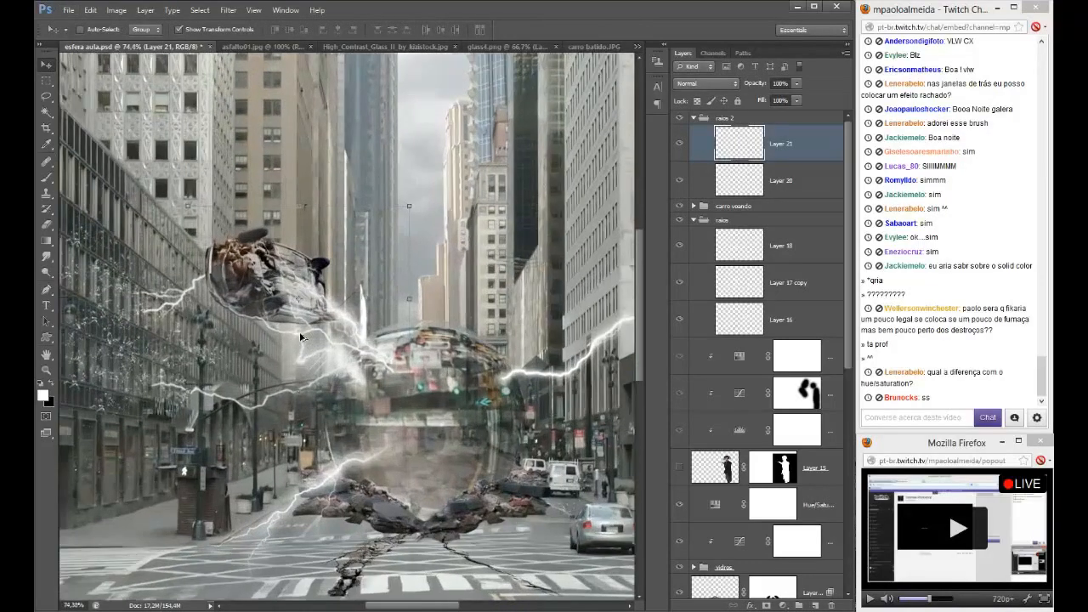
- Add a new layer in the raios 2 group and stamp a thin branching lightning bolt above the sphere
left_click(814, 605)
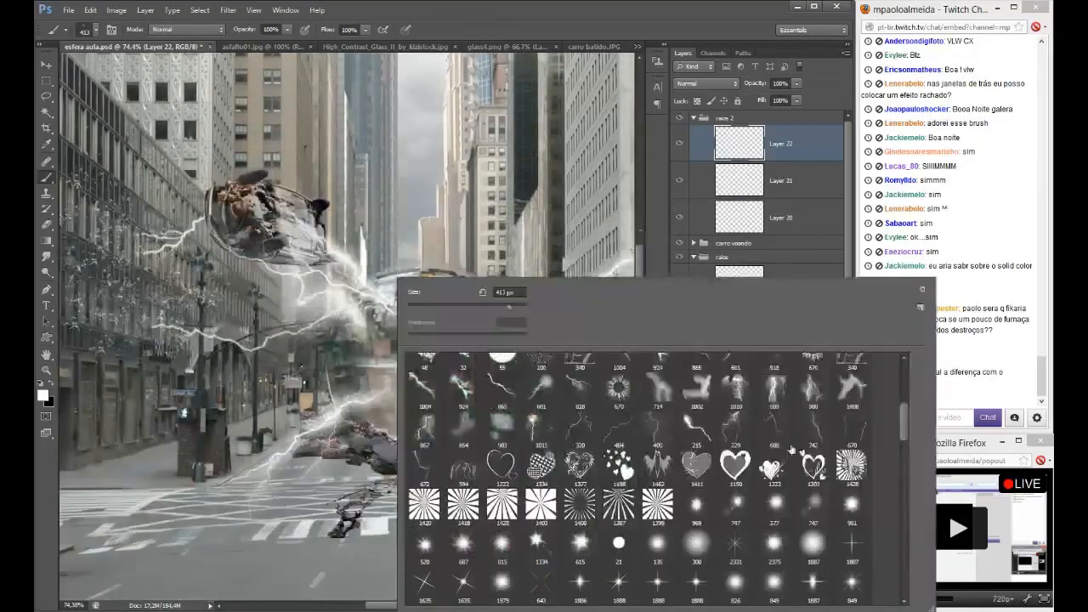
double_click(848, 433)
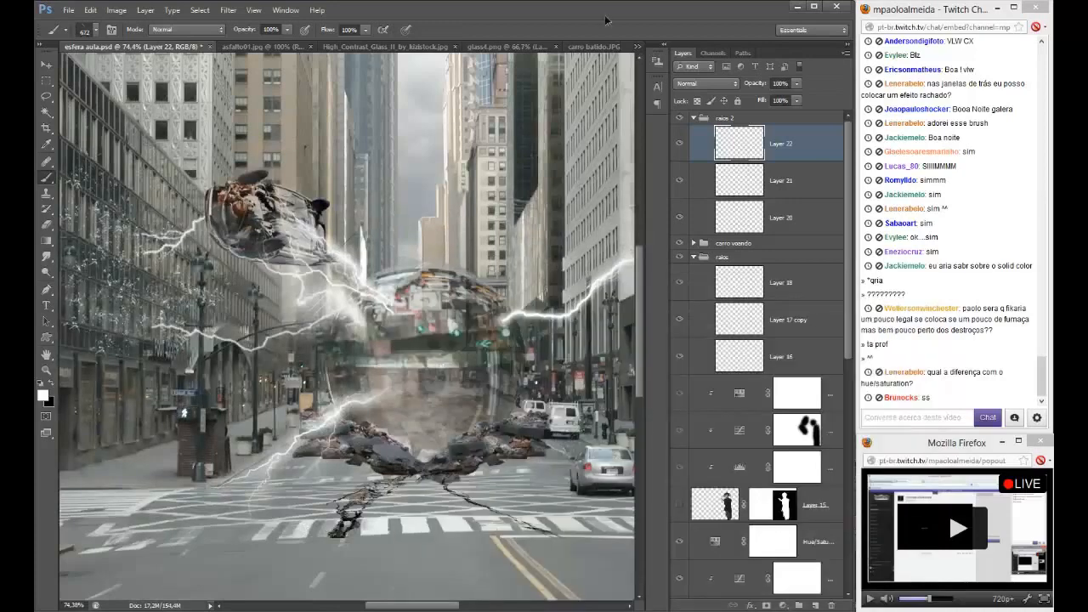
left_click(430, 264)
- Rotate the Layer 22 bolt by about 150° and place it across the car toward the sphere's upper edge
key("v")
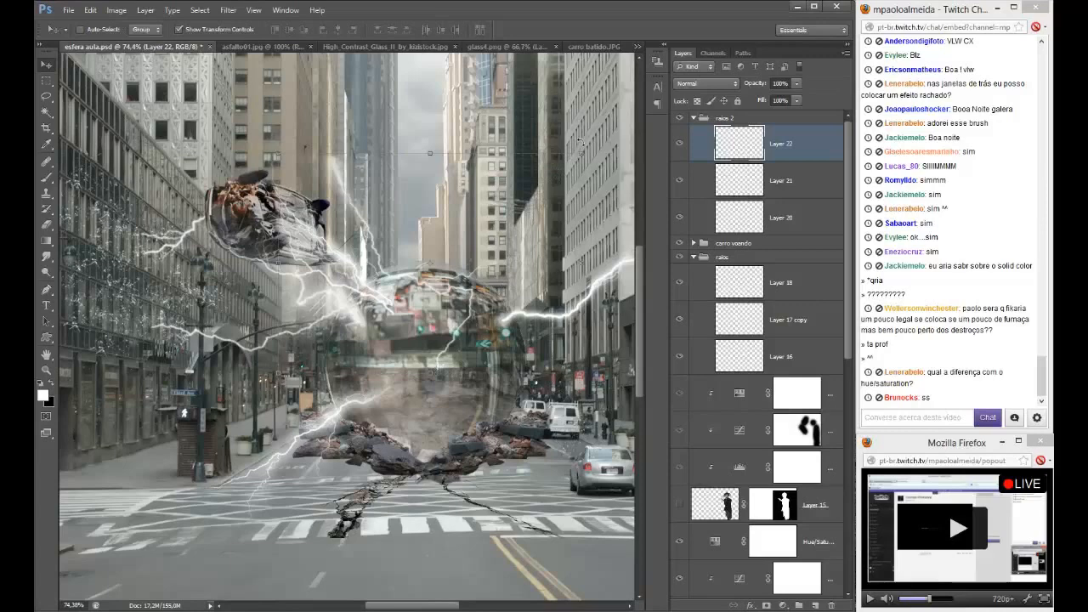
left_click_drag(578, 141, 351, 280)
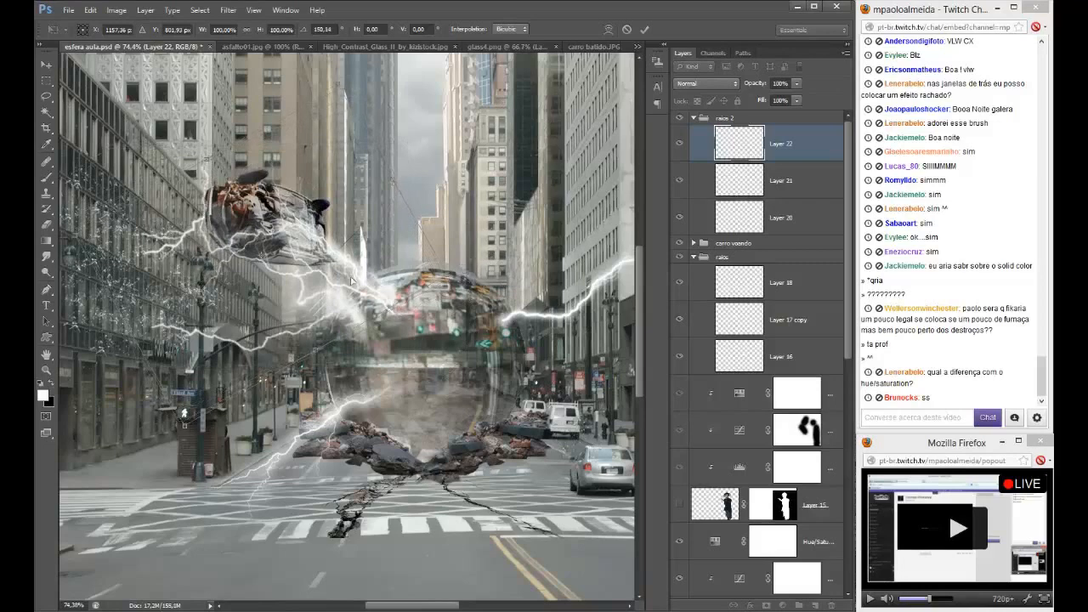
key("Return")
key("ctrl+0")
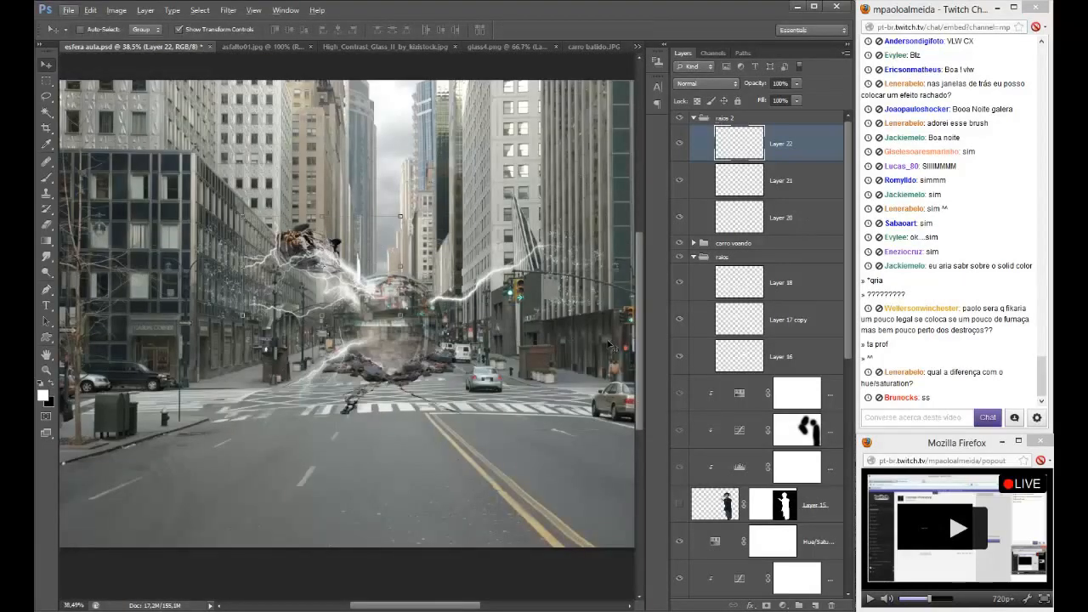
- Add a new layer at the top of the raios group and stamp a 792 px lightning bolt from the sphere toward the ground
left_click(694, 120)
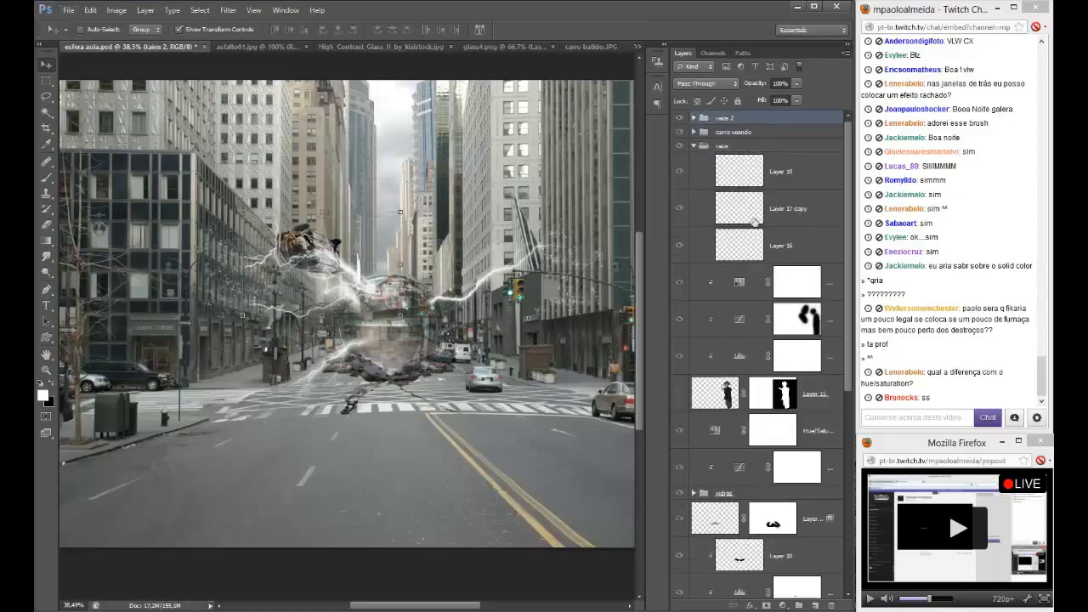
left_click(779, 174)
left_click(815, 605)
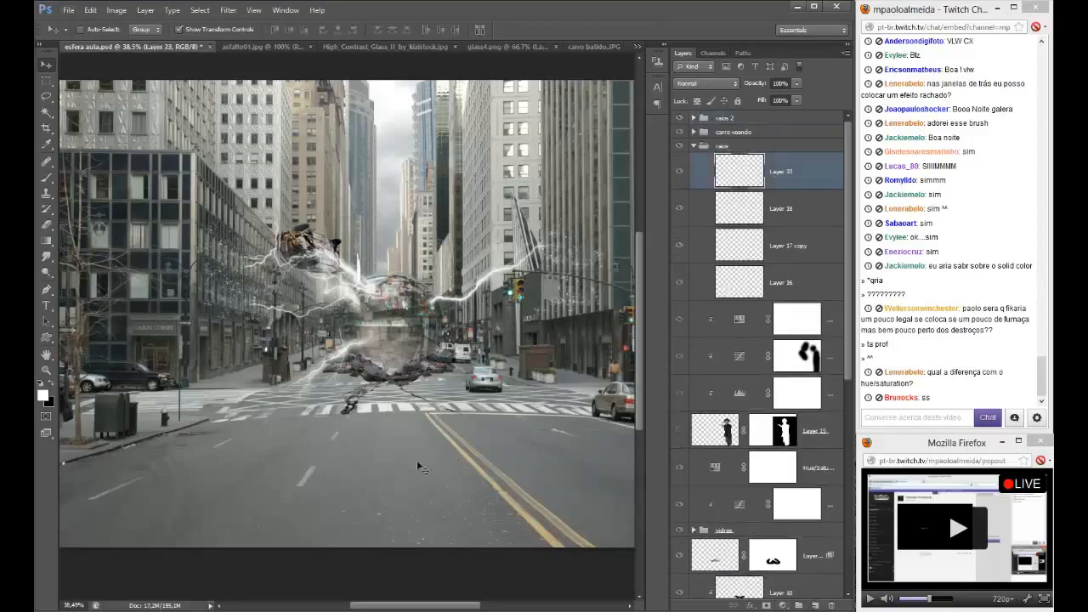
key("b")
right_click(350, 412)
key("Return")
right_click(464, 372, "alt")
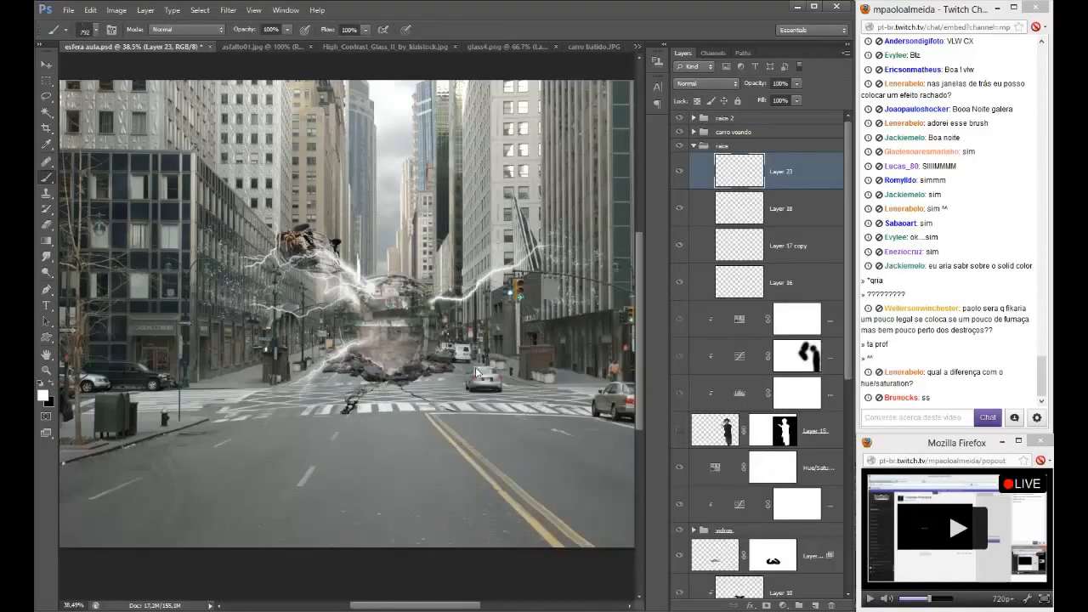
left_click(422, 364)
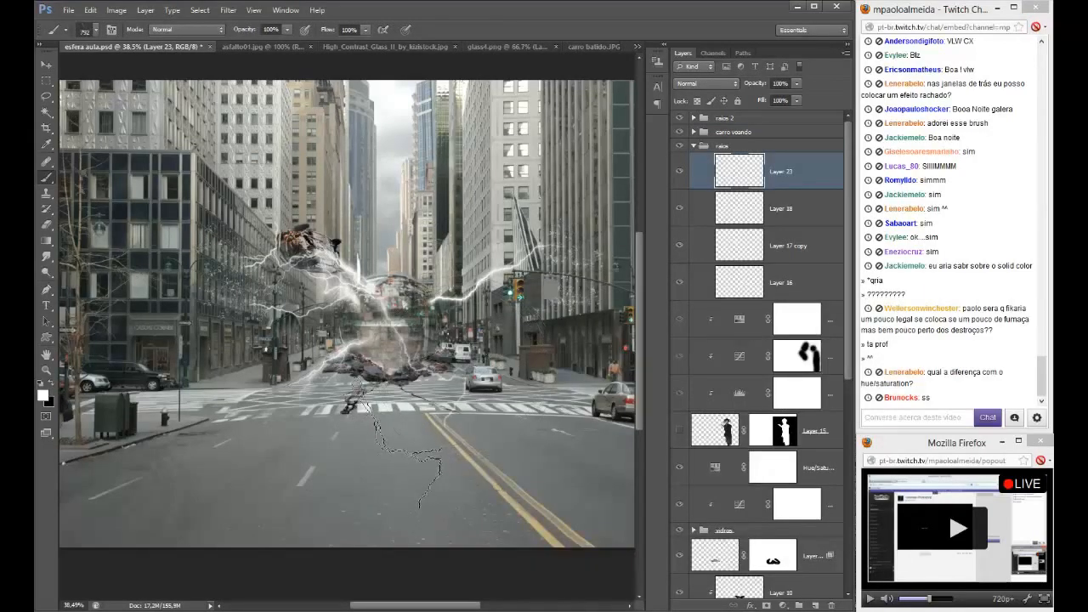
- Add another new layer in the raios group and stamp a different branching lightning bolt below the sphere with a 567 px brush
right_click(420, 392)
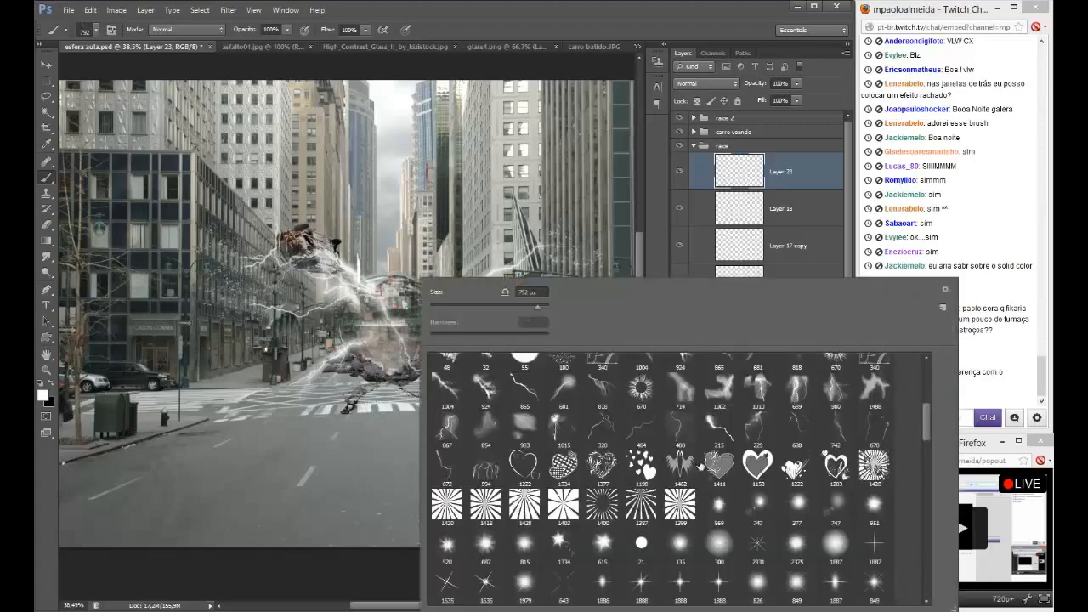
left_click(761, 430)
left_click(546, 11)
left_click_drag(446, 354, 496, 365)
left_click(815, 605)
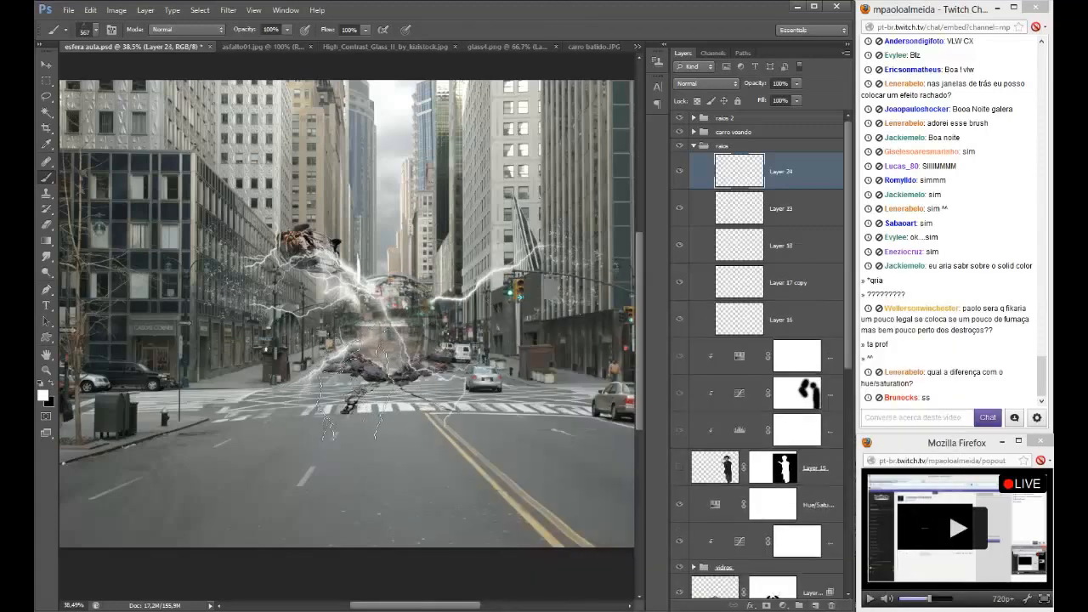
key("v")
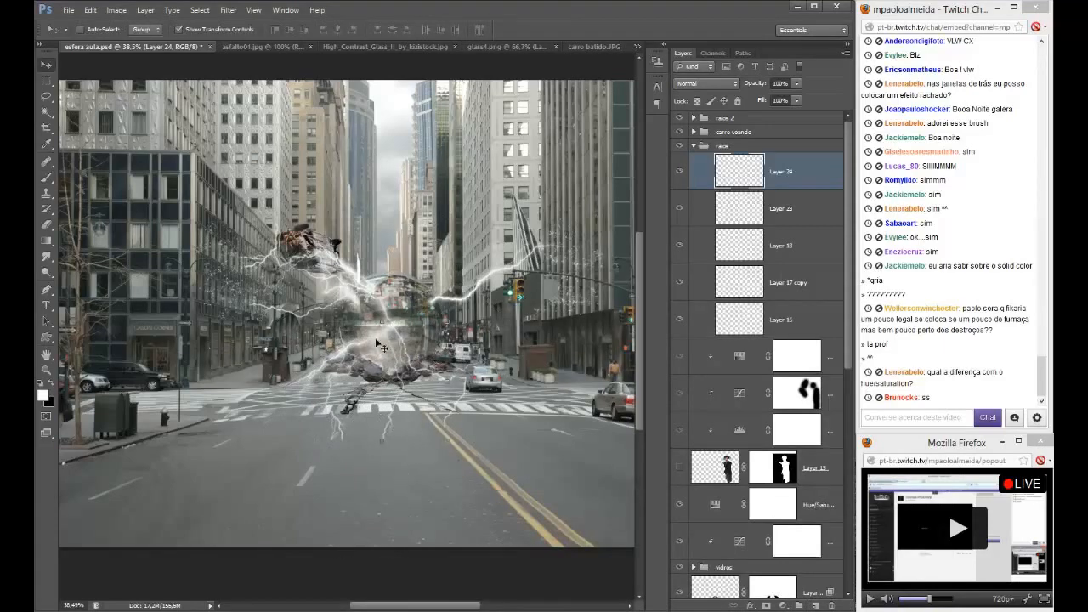
- Rotate the Layer 24 bolt by about 152° and flatten it slightly so it radiates upward from the sphere
key("ctrl+t")
left_click_drag(309, 316, 438, 381)
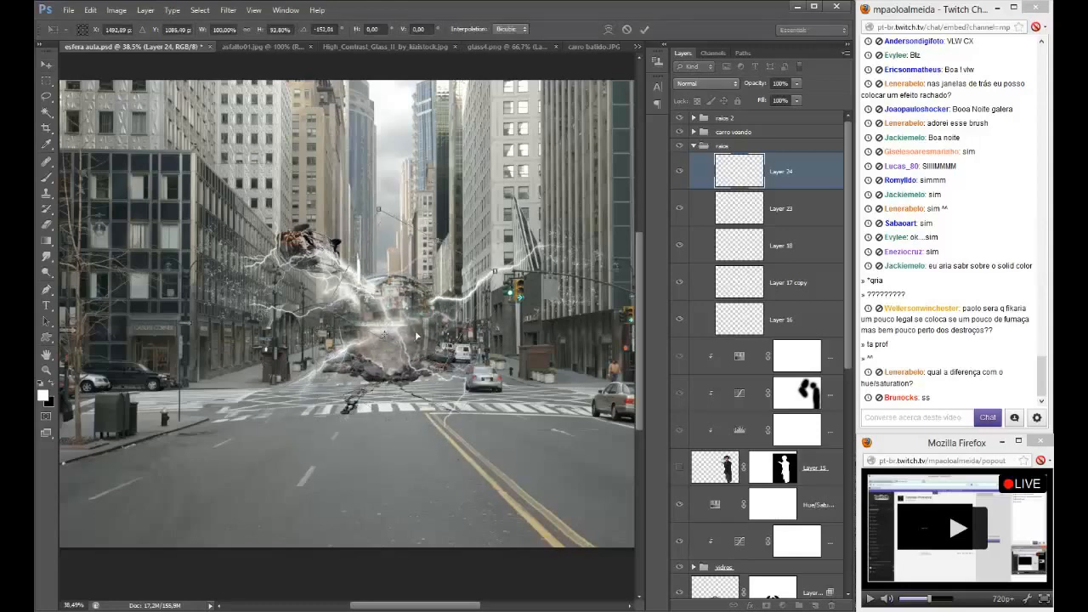
key("Return")
scroll(418, 344, "up", 1)
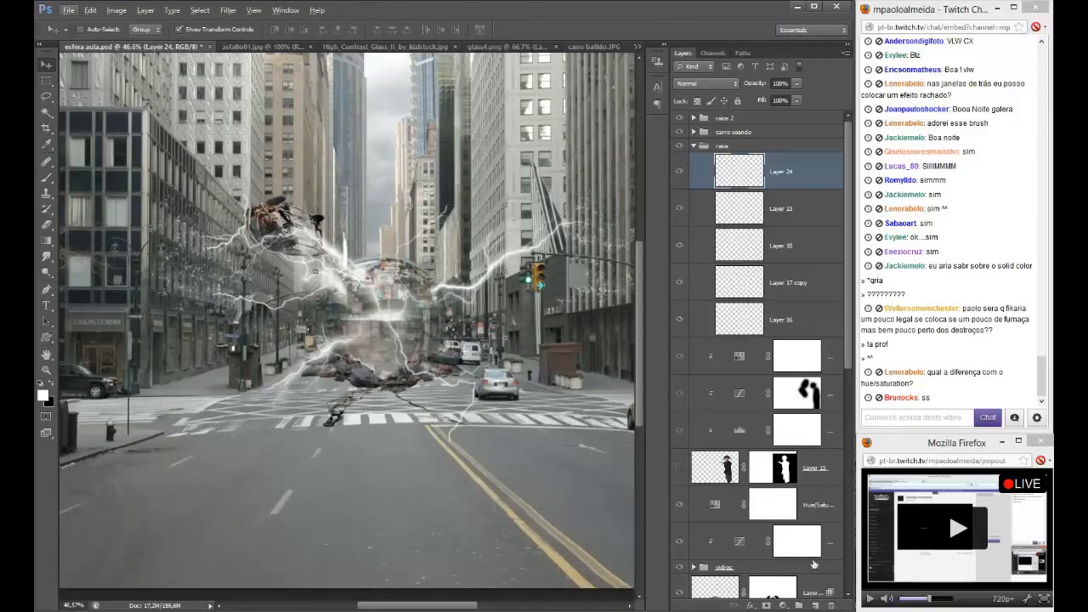
- Add a new layer above Layer 24 and stamp a bright forked bolt over the sphere, reduced from the brush's 924 px size
left_click(814, 604)
right_click(379, 297)
left_click(585, 23)
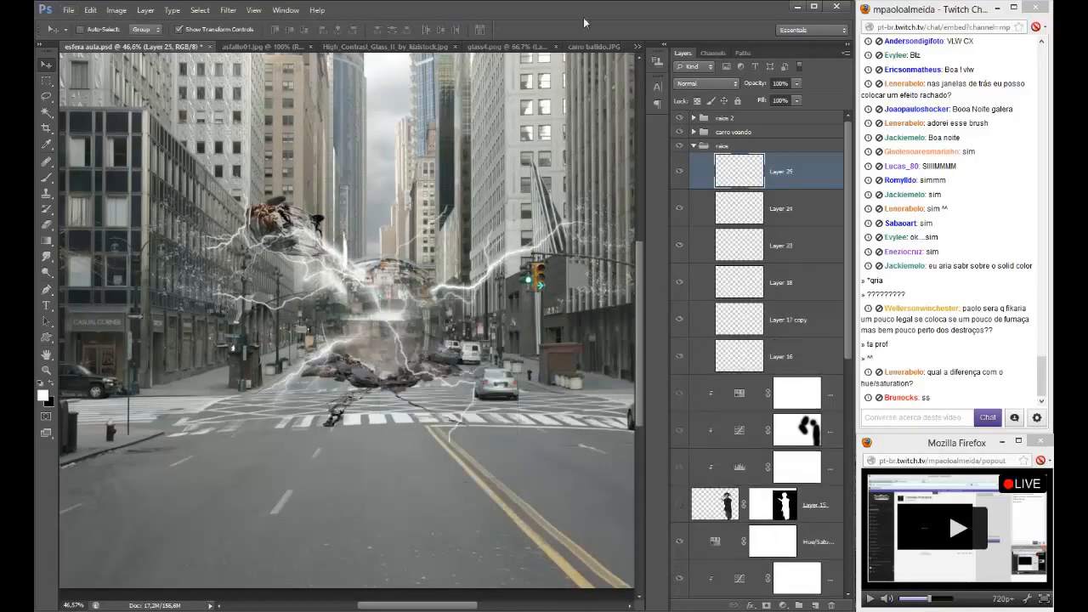
key("b")
right_click(335, 270)
scroll(736, 451, "down", 4)
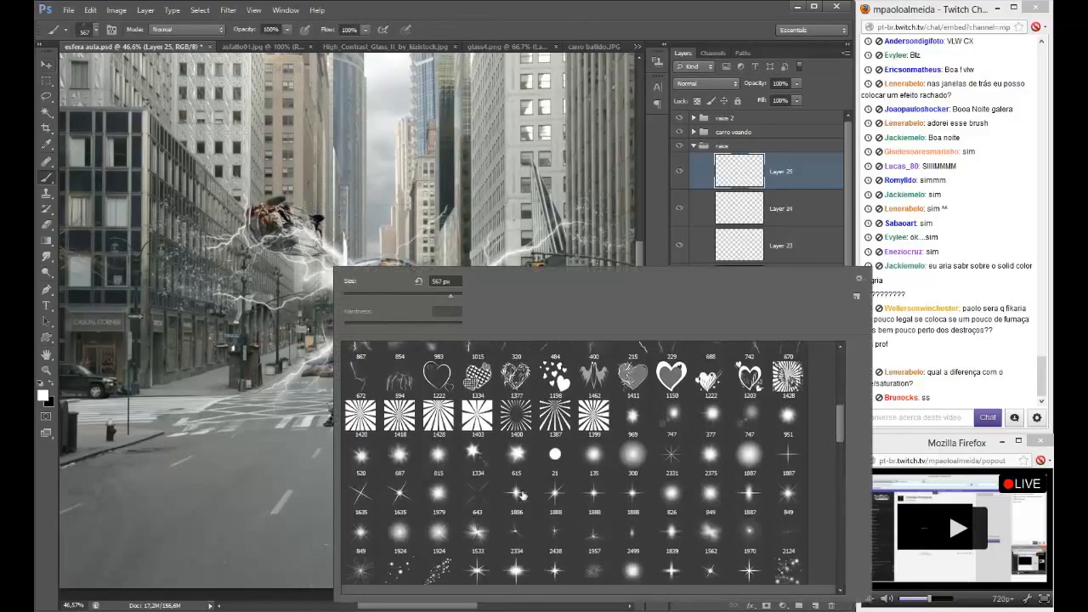
left_click_drag(838, 440, 847, 397)
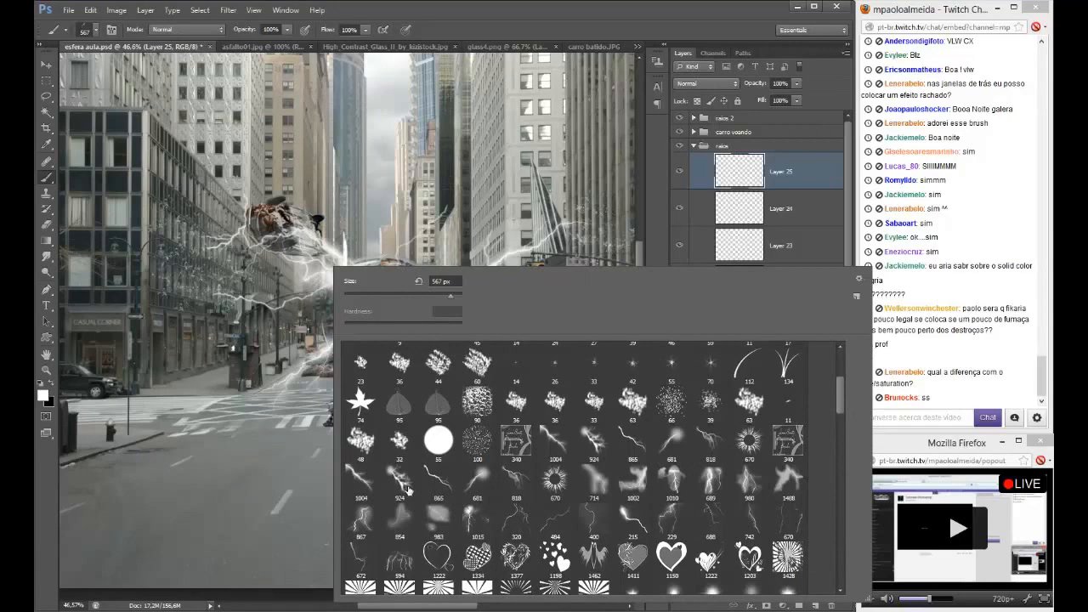
left_click(536, 15)
left_click(423, 360)
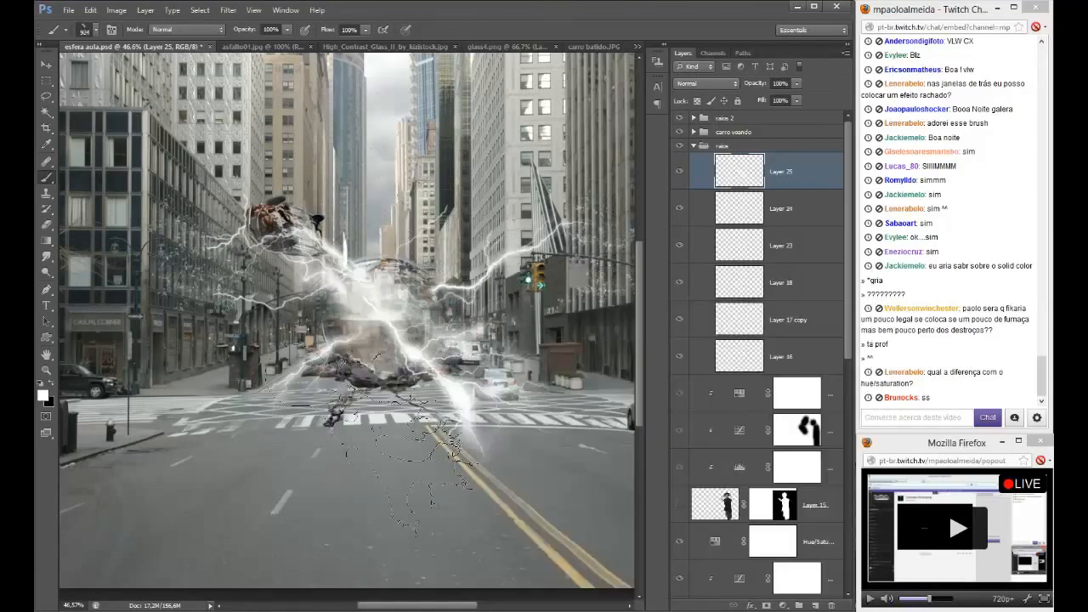
key("ctrl+z")
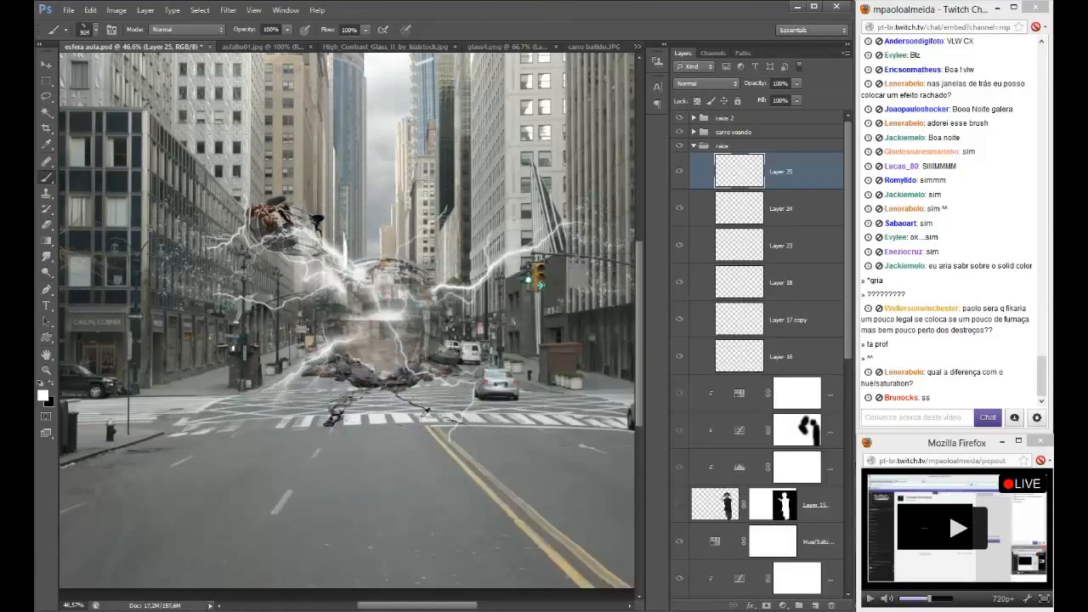
left_click(423, 365)
key("v")
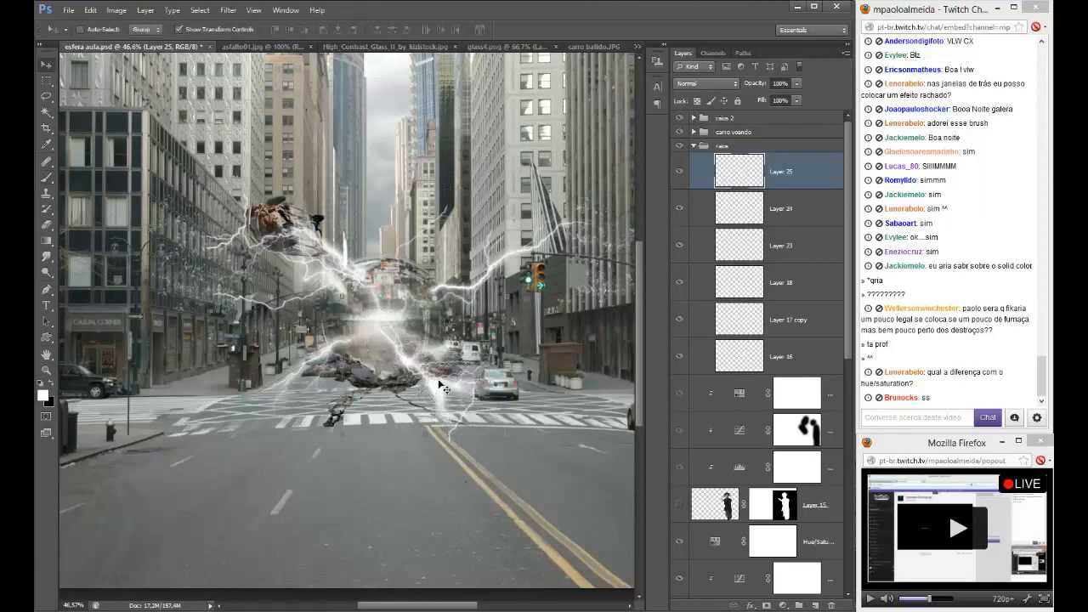
- Rotate the Layer 25 bolt by about 137° so it bursts upward out of the sphere
key("ctrl+t")
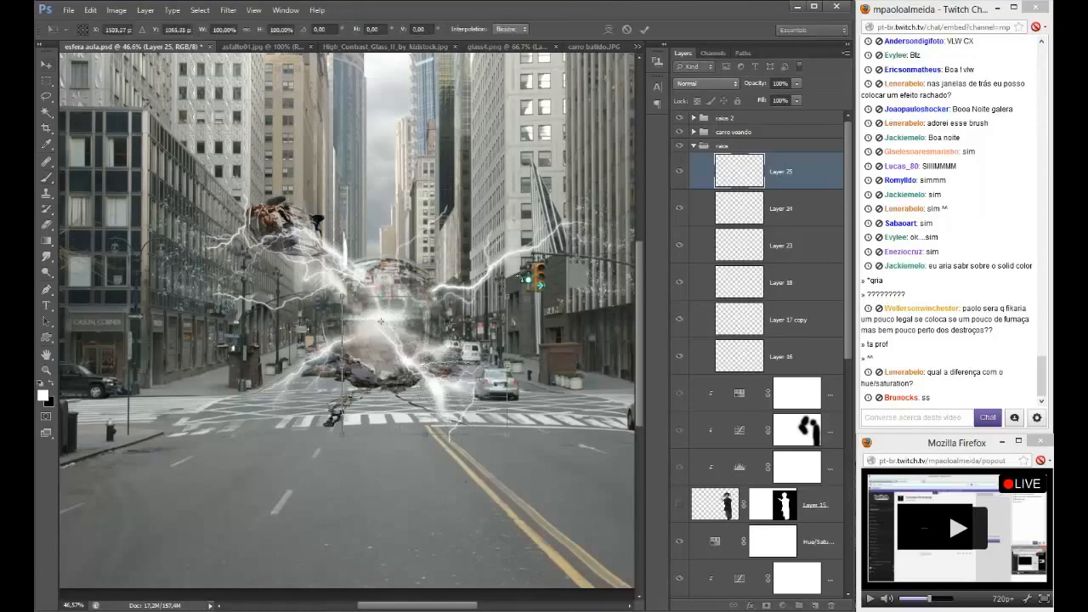
left_click_drag(520, 279, 168, 168)
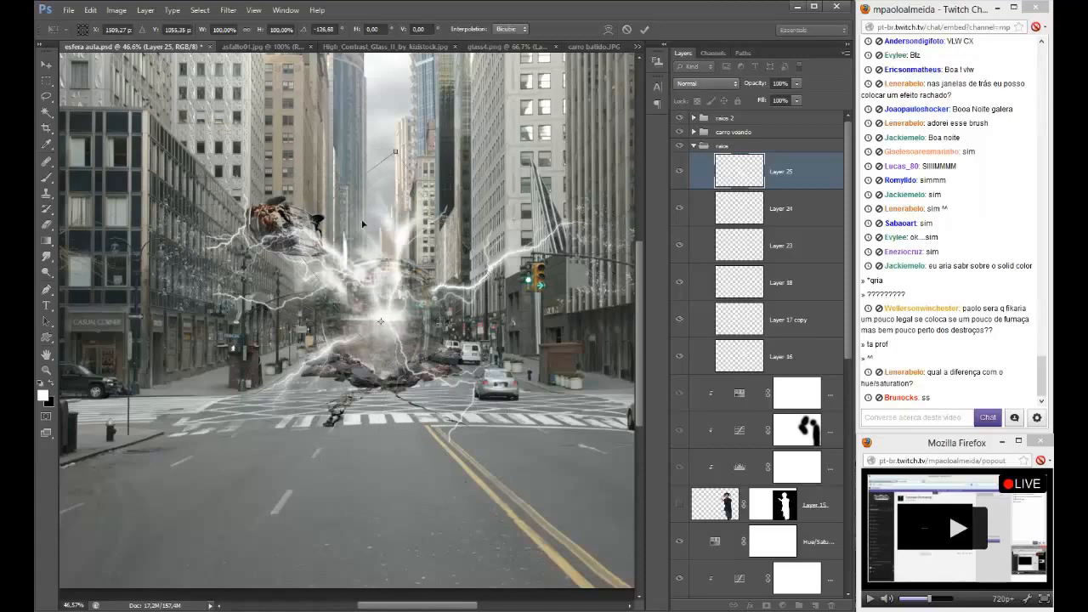
key("Return")
scroll(401, 246, "down", 2)
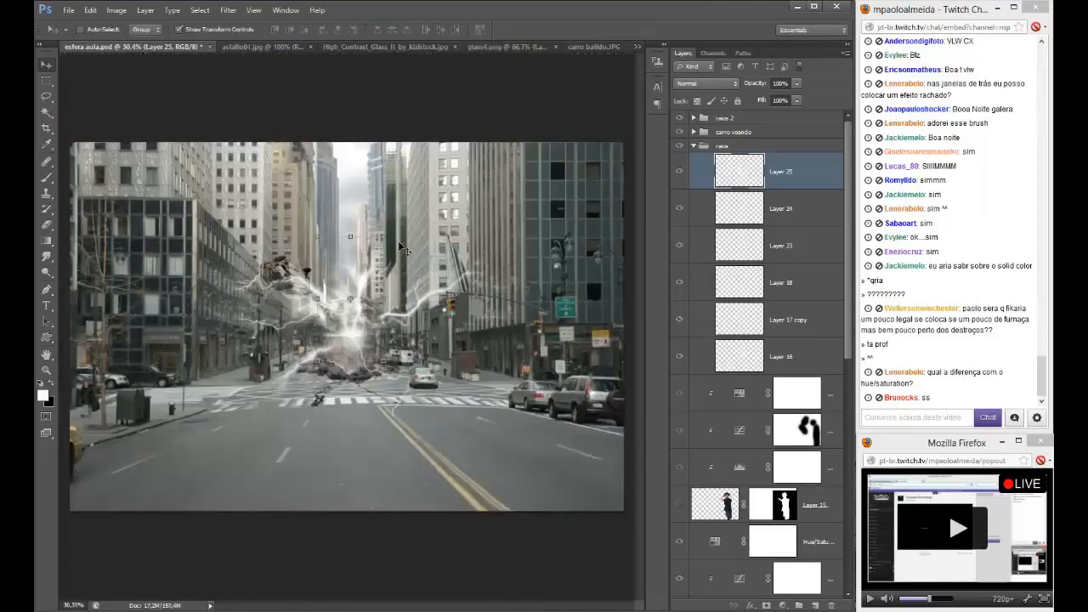
- Show the running man's layer again and add a clipped Overlay layer at the top of the carro voando group
left_click(695, 147)
left_click(677, 281)
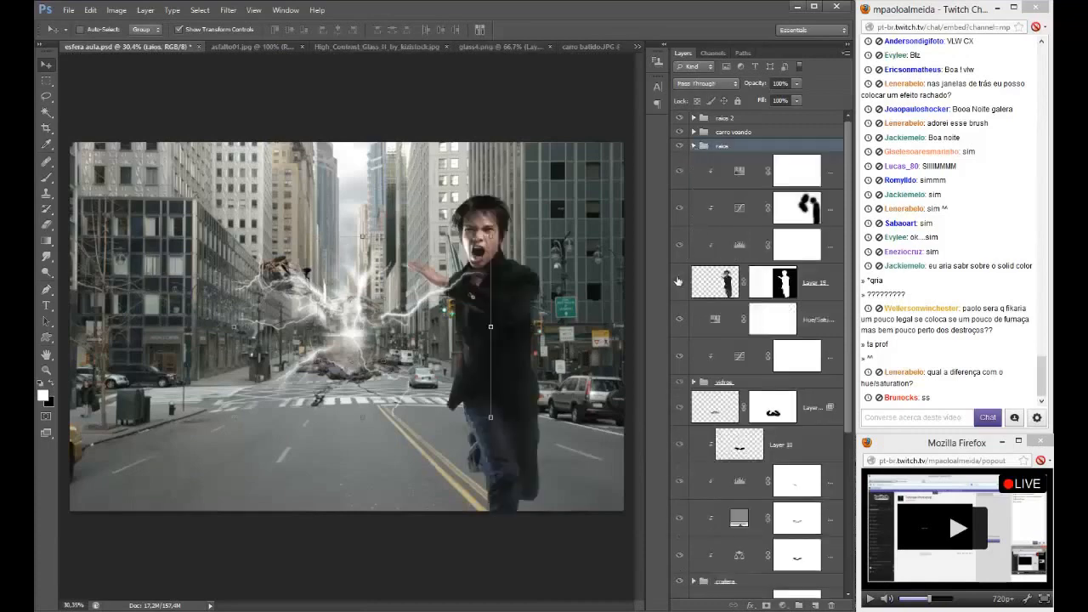
left_click(694, 133)
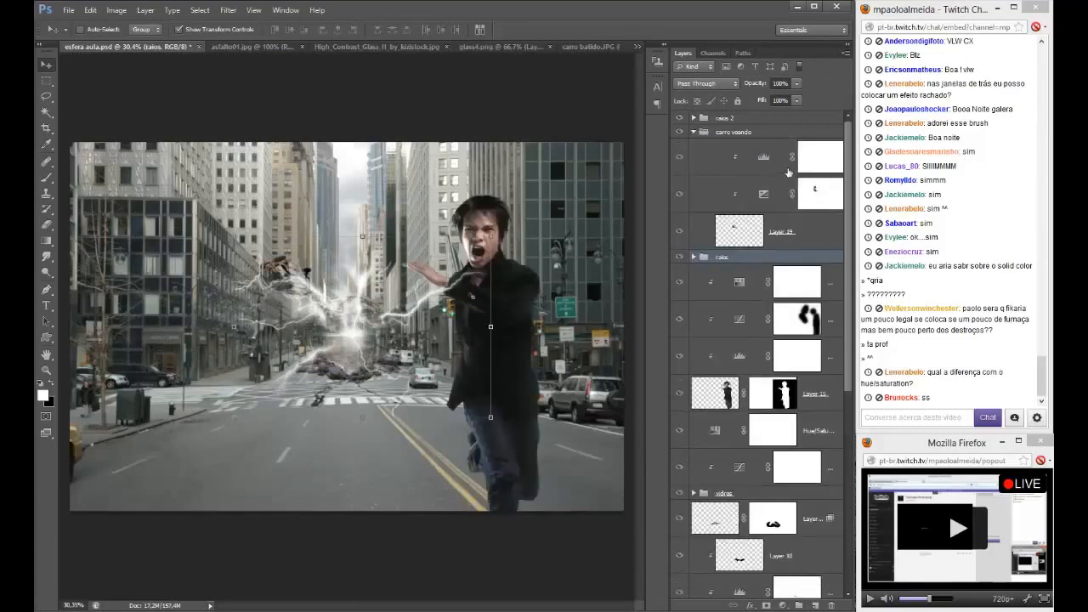
left_click(715, 156)
left_click(814, 605)
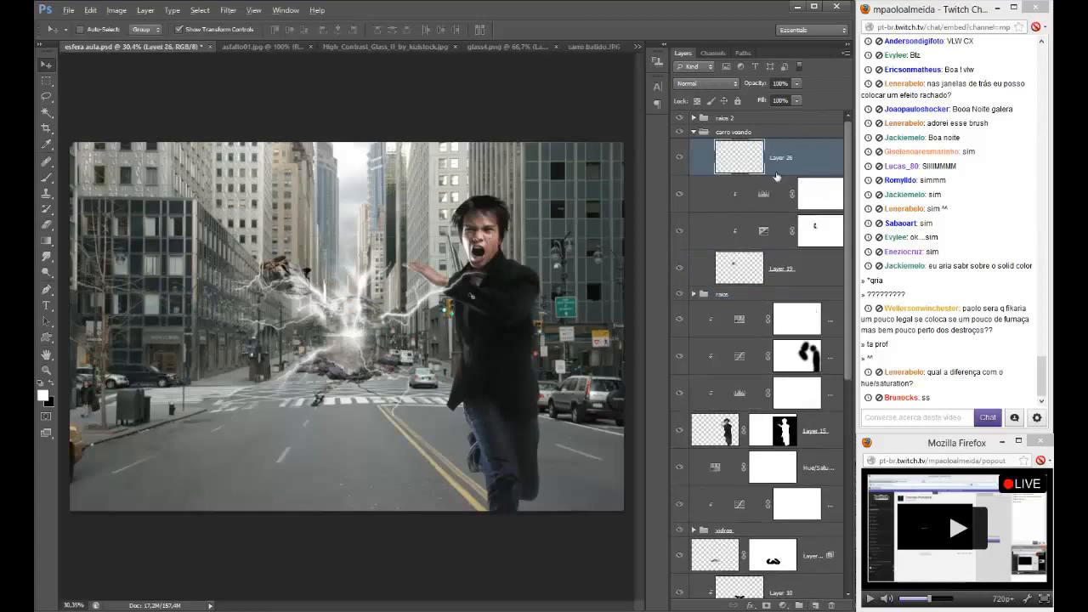
left_click(776, 176, "alt")
left_click(705, 83)
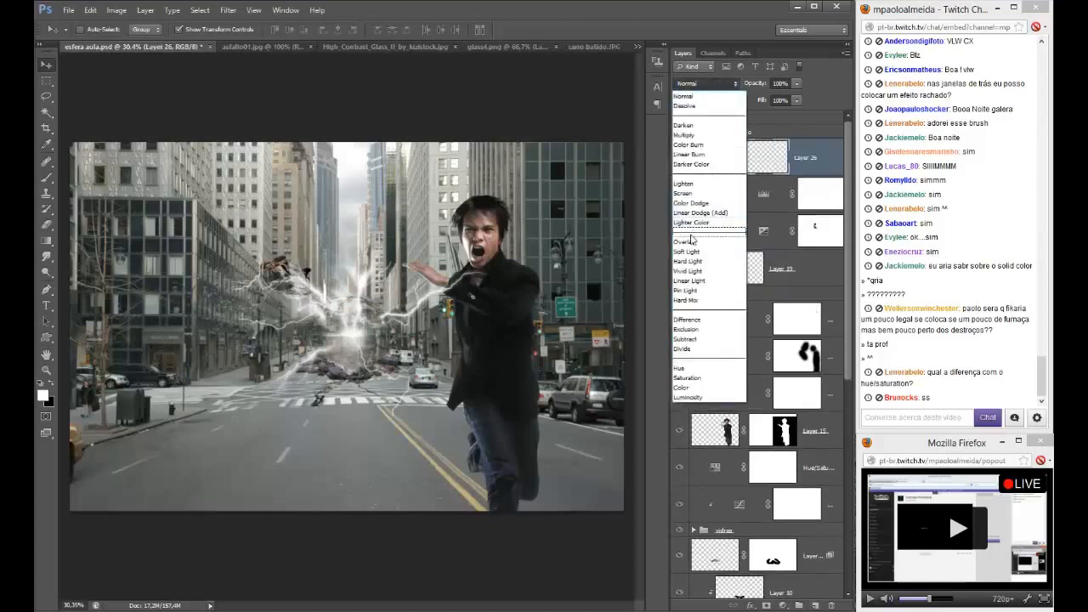
left_click(691, 240)
- Paint white highlights on the flying car's sphere-facing side on Layer 26 with a round brush of about 161 px
right_click(429, 270)
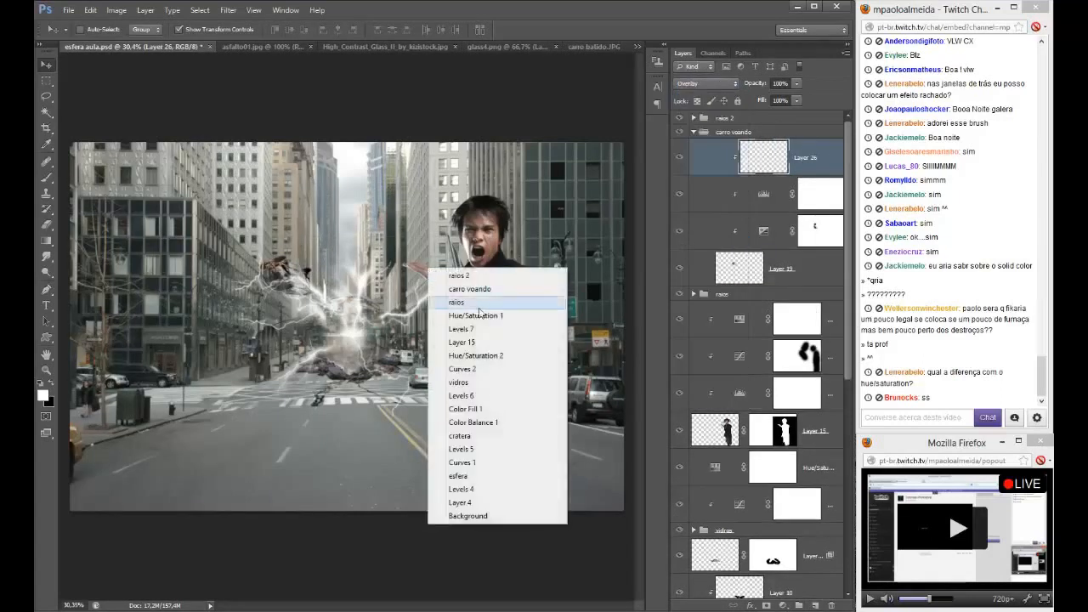
left_click(515, 22)
key("b")
right_click(371, 238)
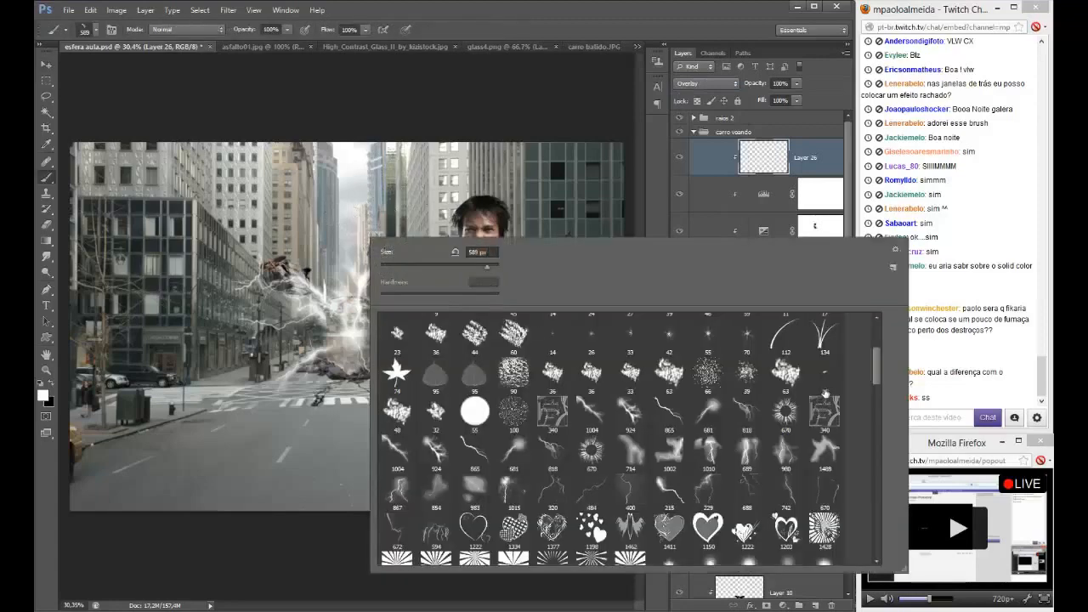
left_click_drag(875, 366, 871, 299)
left_click(563, 325)
left_click(552, 42)
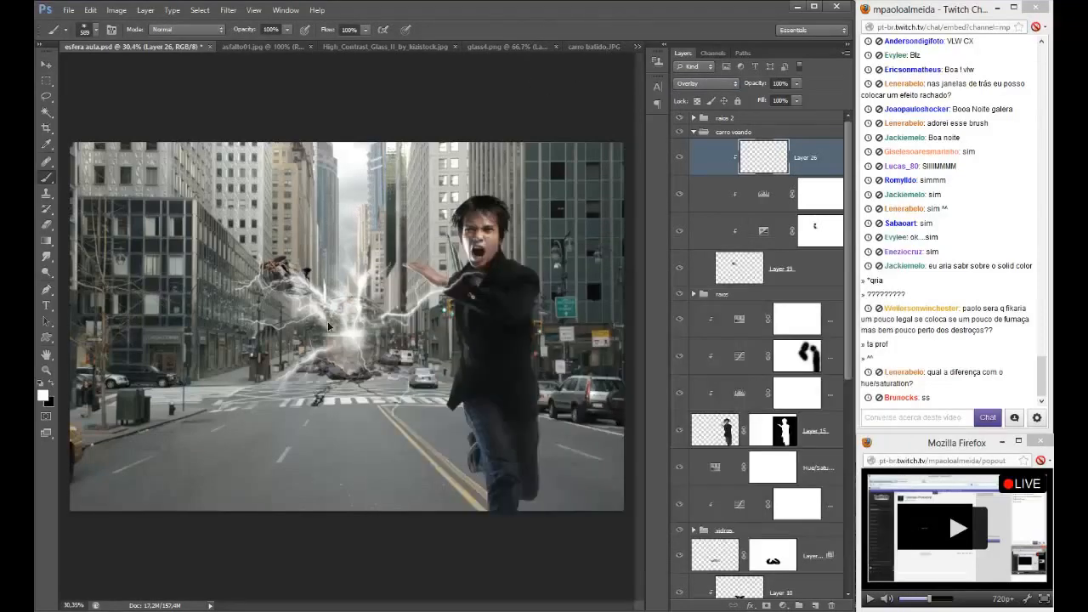
left_click_drag(327, 320, 288, 320, "alt")
scroll(287, 308, "up", 5, "alt")
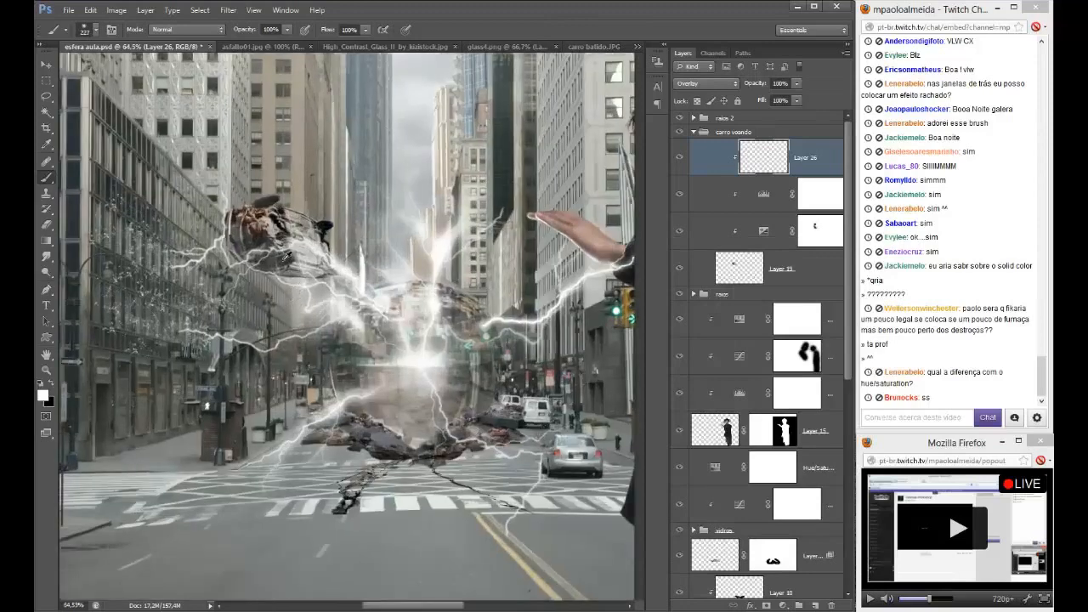
scroll(283, 259, "up", 5, "alt")
mouse_move(310, 277)
left_mouse_down("alt")
mouse_move(282, 271)
mouse_move(315, 265)
mouse_move(316, 217)
mouse_move(313, 237)
left_mouse_up("alt")
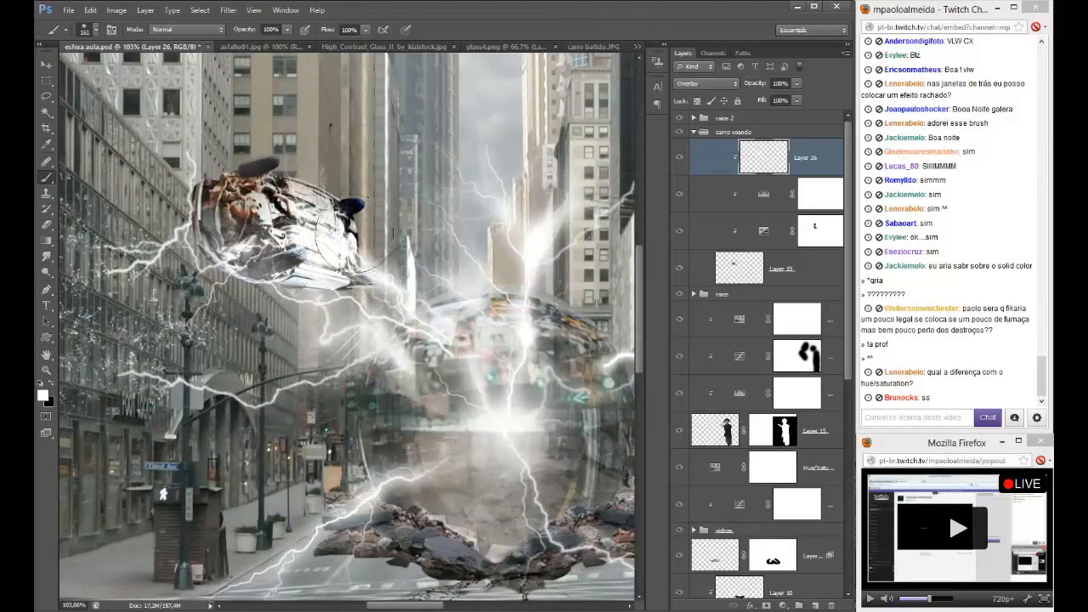
scroll(448, 364, "down", 8, "alt")
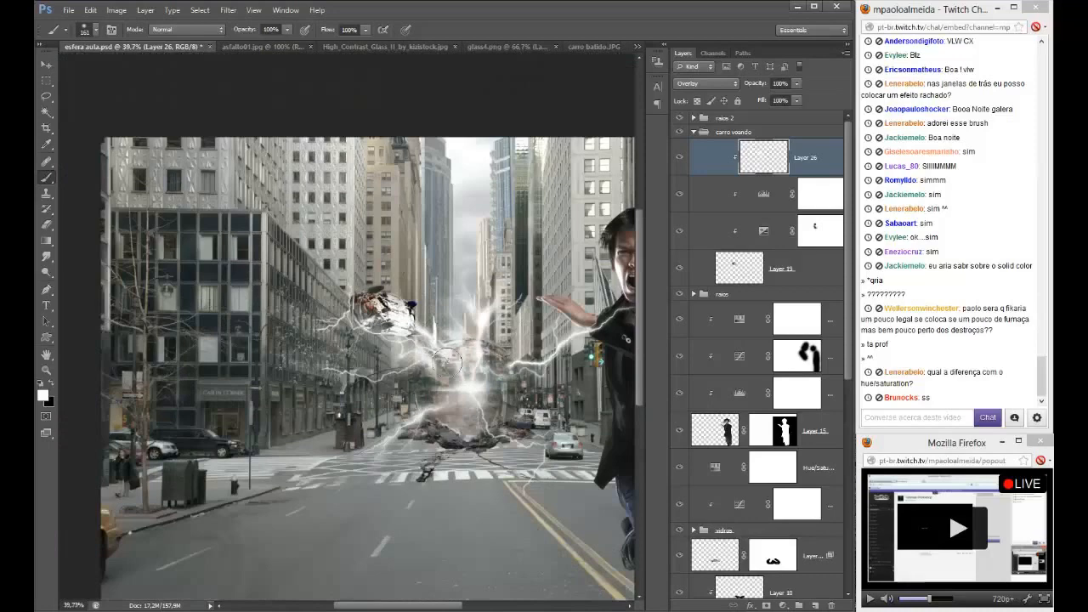
scroll(448, 364, "down", 2, "alt")
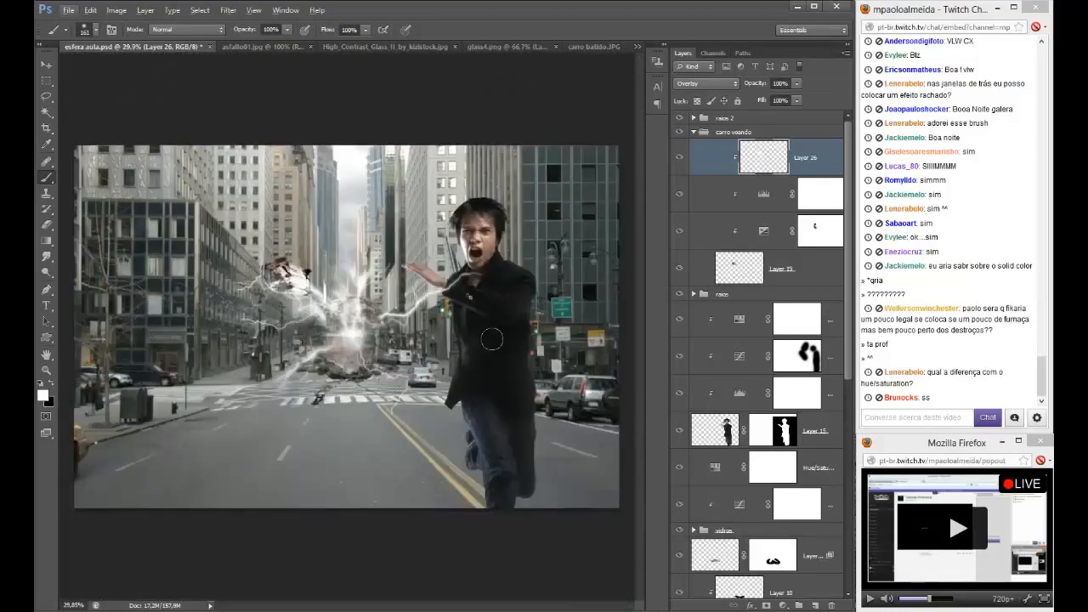
- Move the running man's Layer 15 and its three clipped adjustments above all groups and group them as "rapaz"
left_click(818, 430)
left_click(833, 347, "shift")
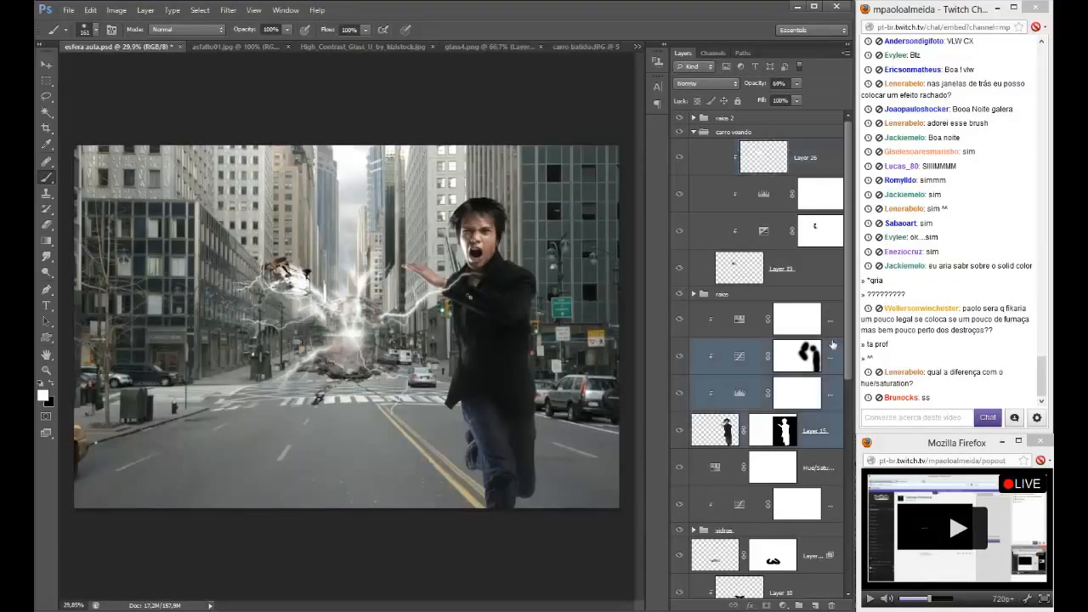
left_click(831, 322, "shift")
left_click_drag(832, 321, 808, 114)
key("ctrl+g")
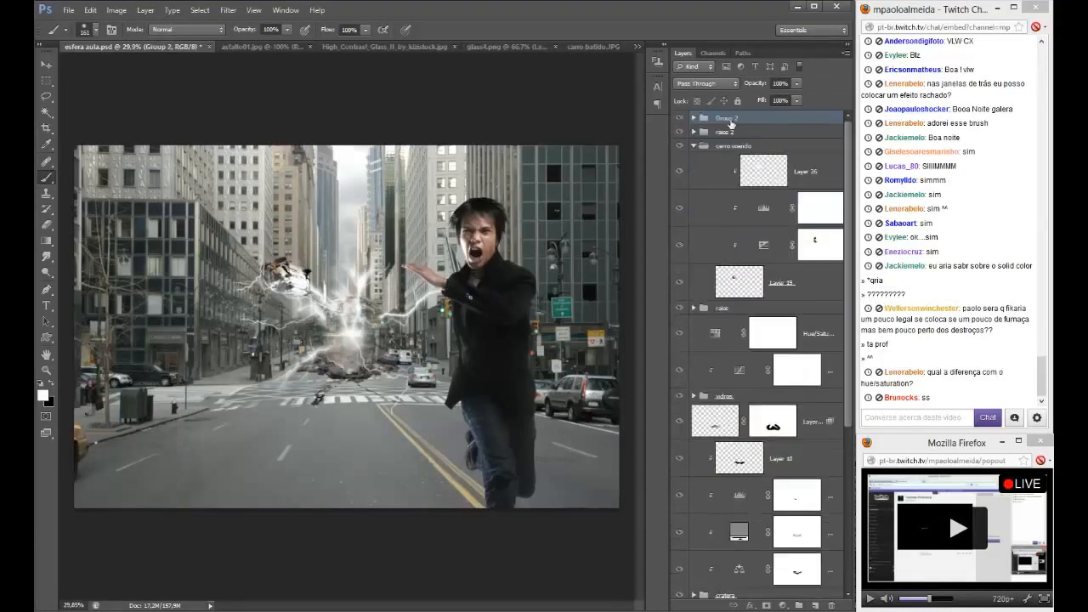
double_click(729, 119)
type("rapaz")
key("Return")
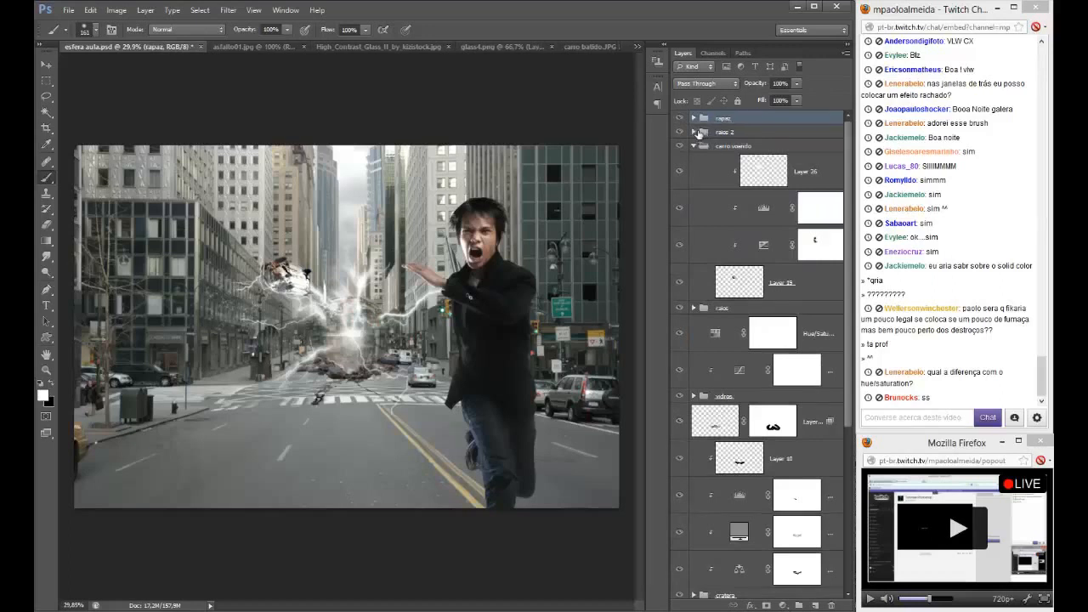
- Add an empty Overlay layer clipped to the rapaz group
left_click(693, 118)
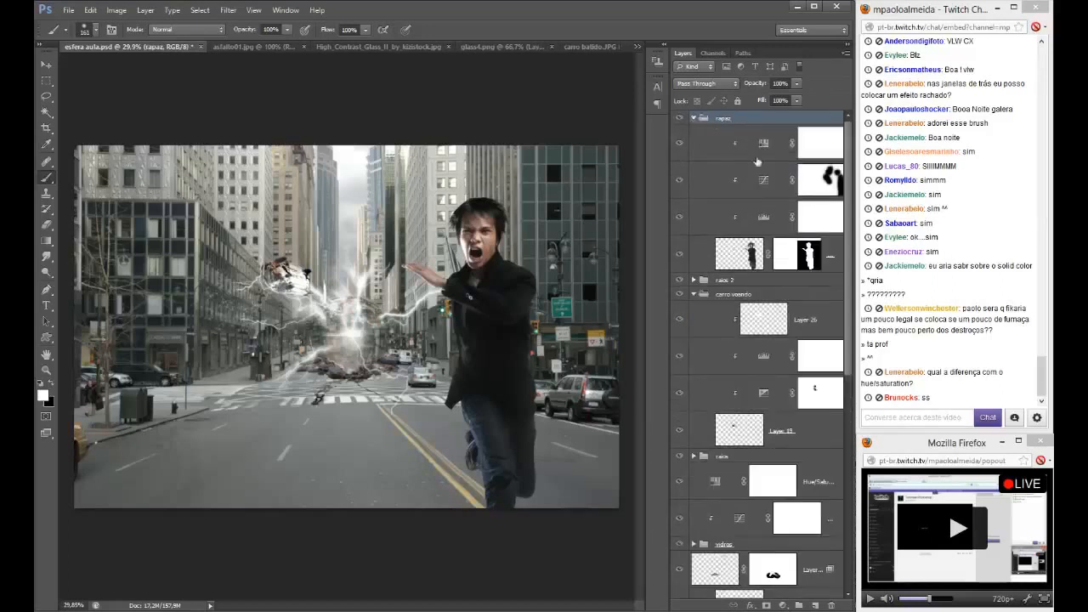
left_click(815, 605)
left_click_drag(782, 145, 801, 122)
left_click(778, 144, "alt")
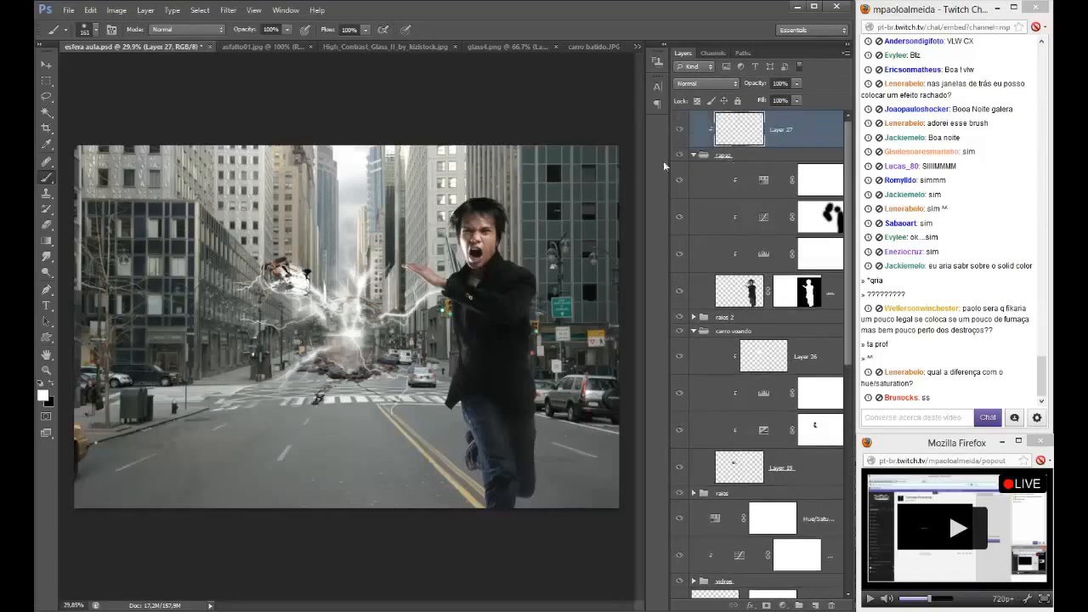
left_click(705, 83)
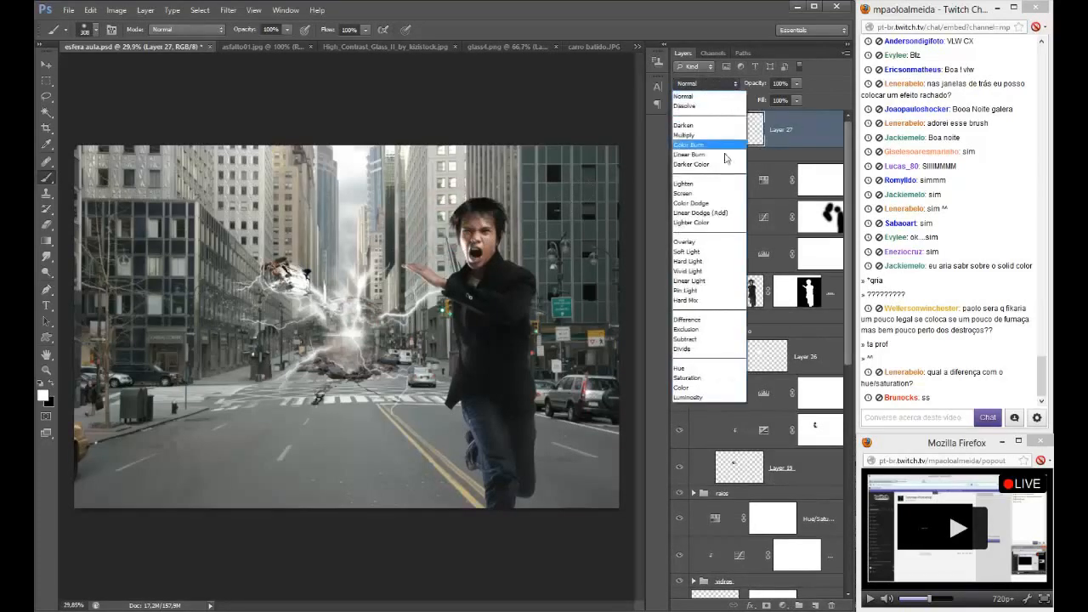
left_click(693, 243)
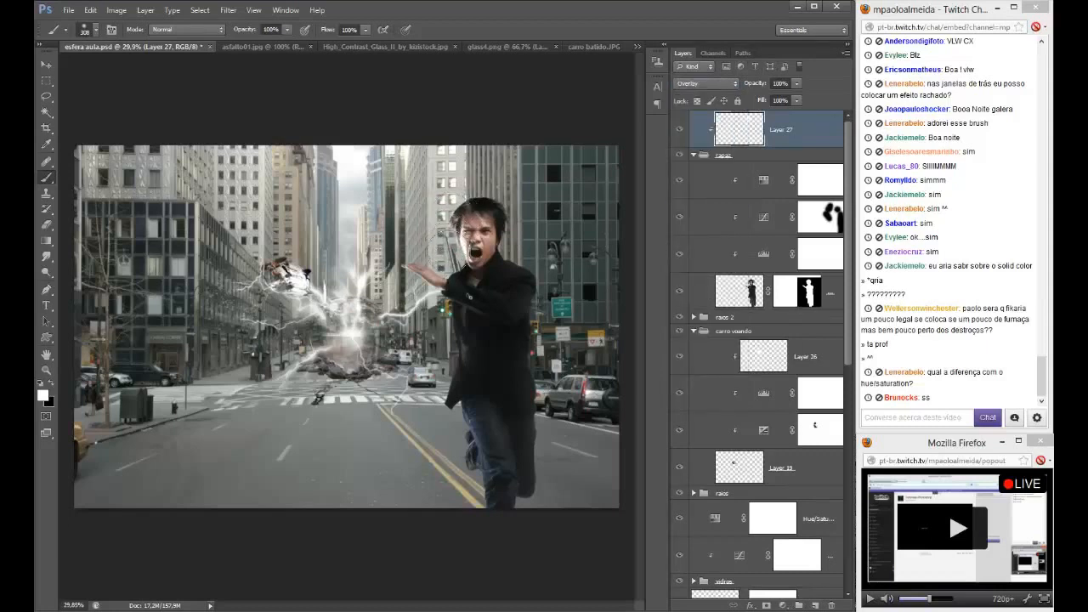
- Paint white highlights down the running man's sphere-facing side on Layer 27 with a soft brush of about 308 px
mouse_move(455, 308)
left_mouse_down()
mouse_move(448, 399)
mouse_move(472, 459)
mouse_move(476, 438)
mouse_move(459, 459)
mouse_move(427, 406)
left_mouse_up()
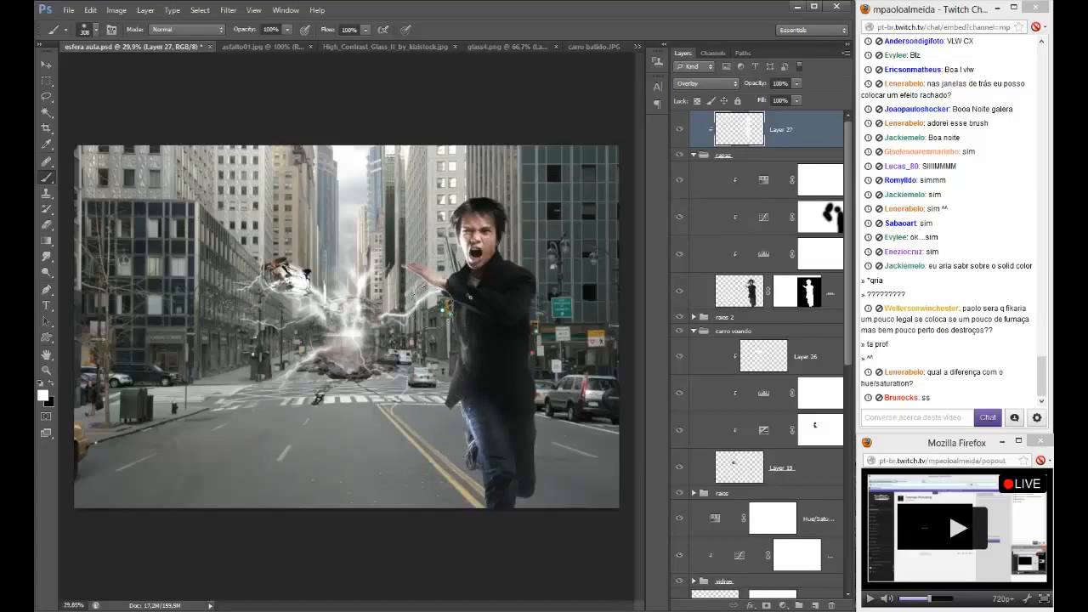
scroll(429, 316, "up", 5)
scroll(429, 316, "down", 3)
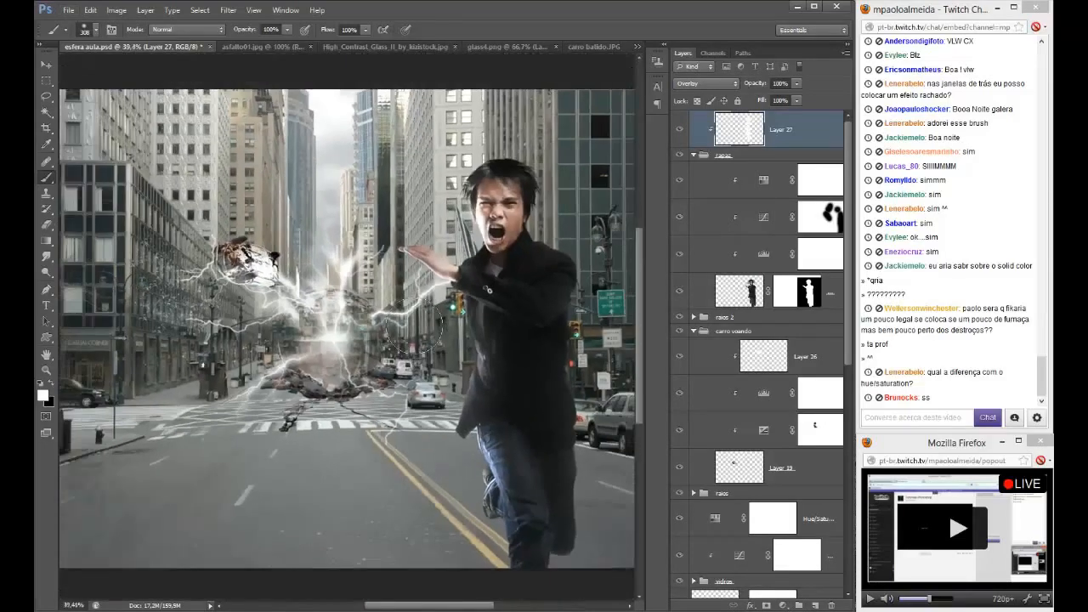
scroll(481, 293, "down", 1)
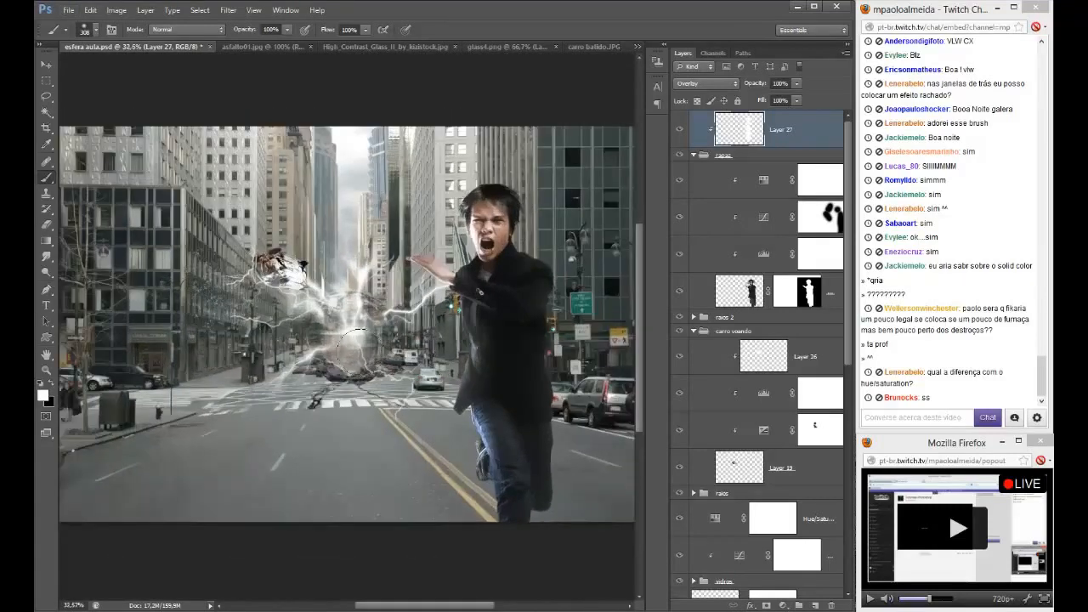
- Add an empty layer directly above Warstva 2, beneath the esfera group, and set its blending to Overlay
scroll(778, 536, "down", 5)
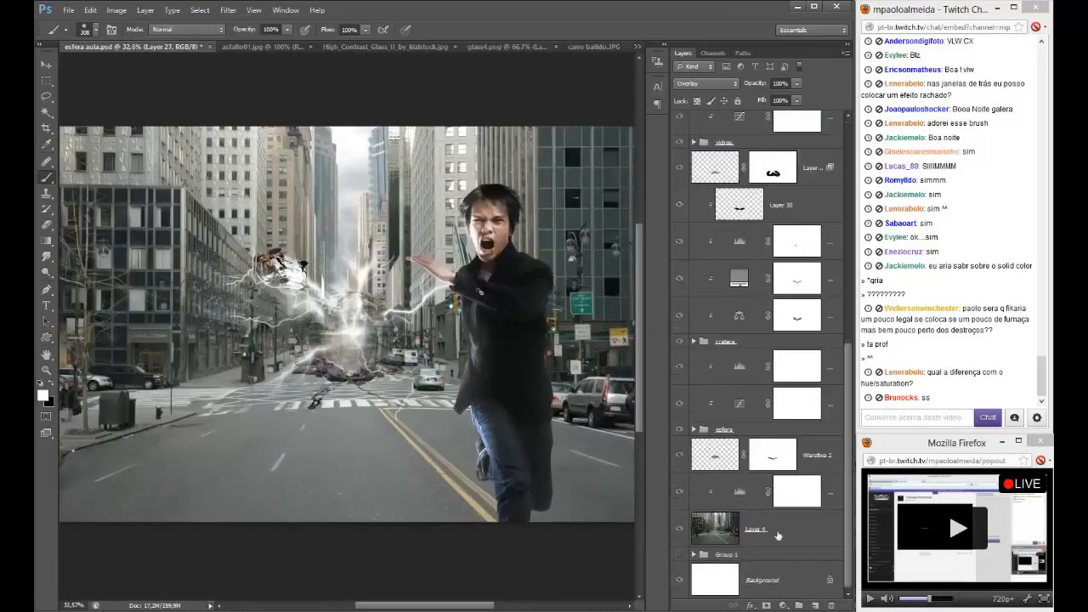
left_click(825, 457)
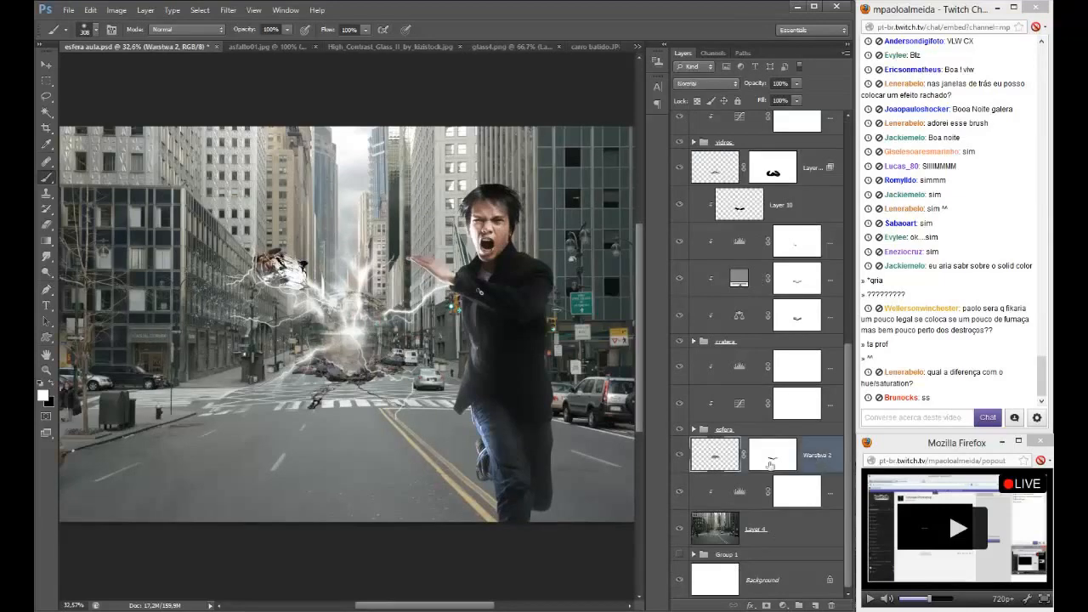
left_click(816, 604)
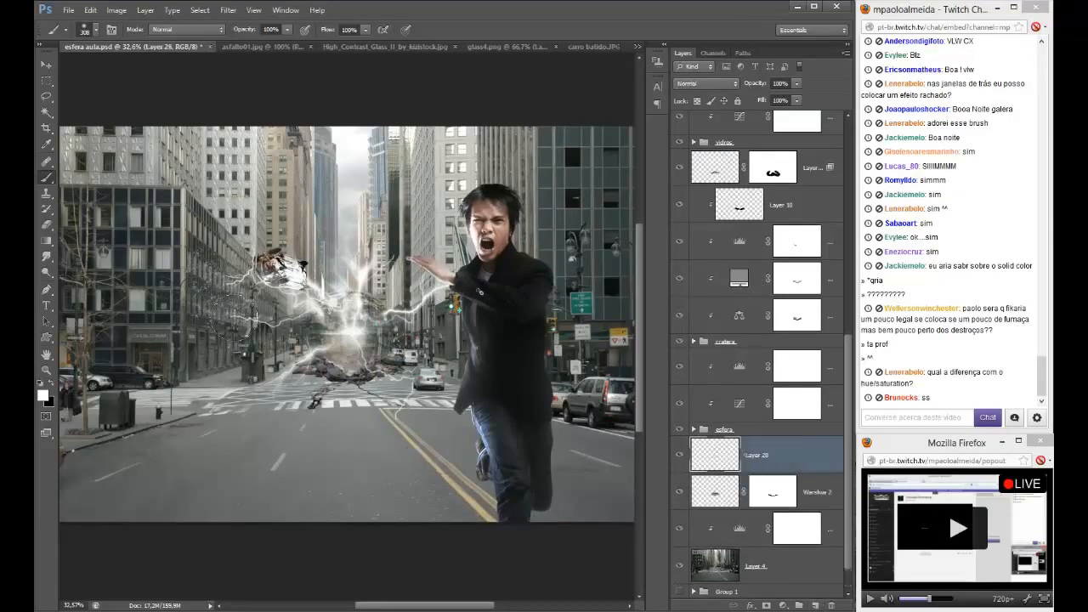
left_click(705, 83)
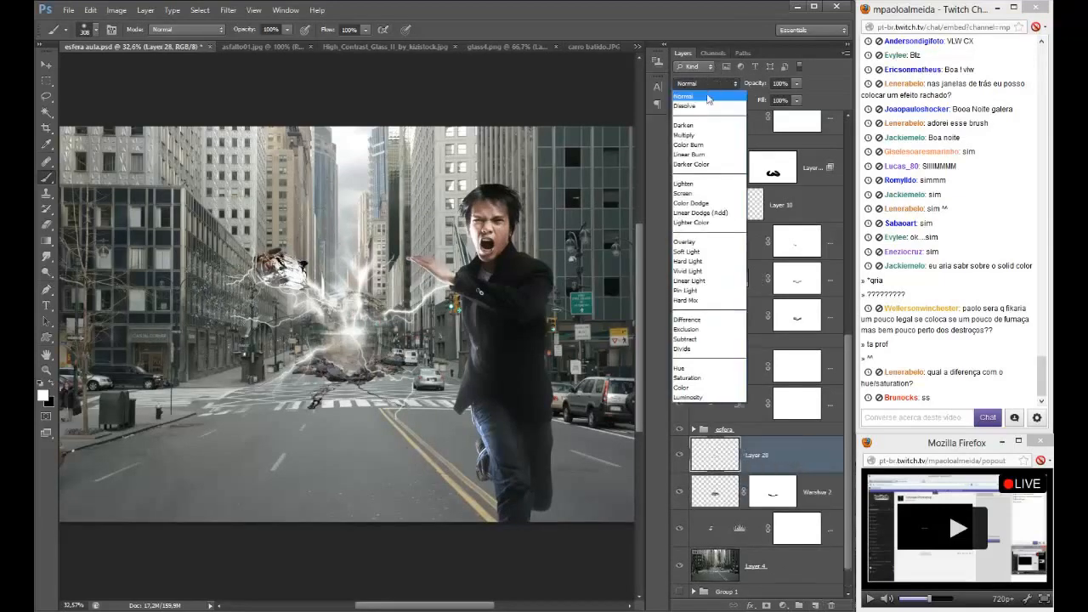
left_click(684, 241)
- Paint white light over the buildings and street around the sphere on Layer 28
left_click(227, 286)
left_click(234, 325)
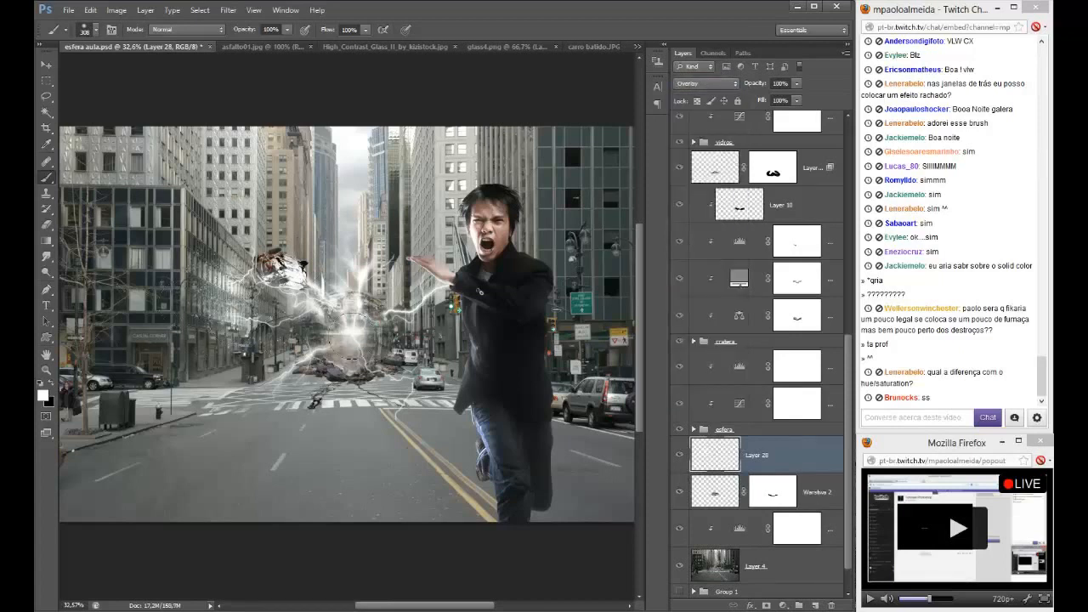
left_click_drag(395, 342, 315, 346)
- Hide the rapaz group and dab white light around the crater on Layer 28 with a soft brush of about 259 px
scroll(741, 188, "up", 5)
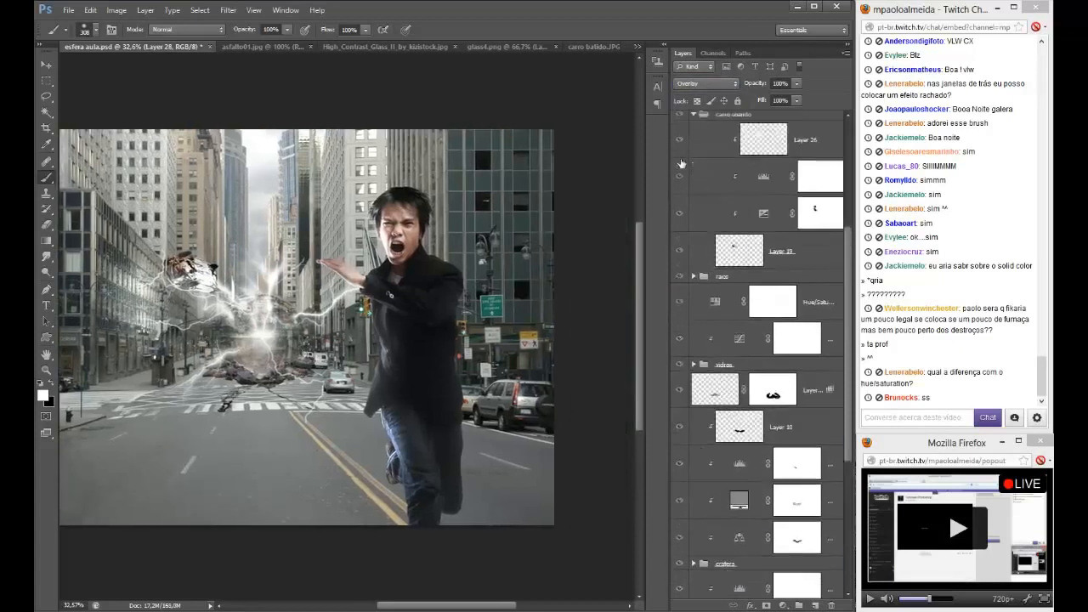
left_click(680, 155)
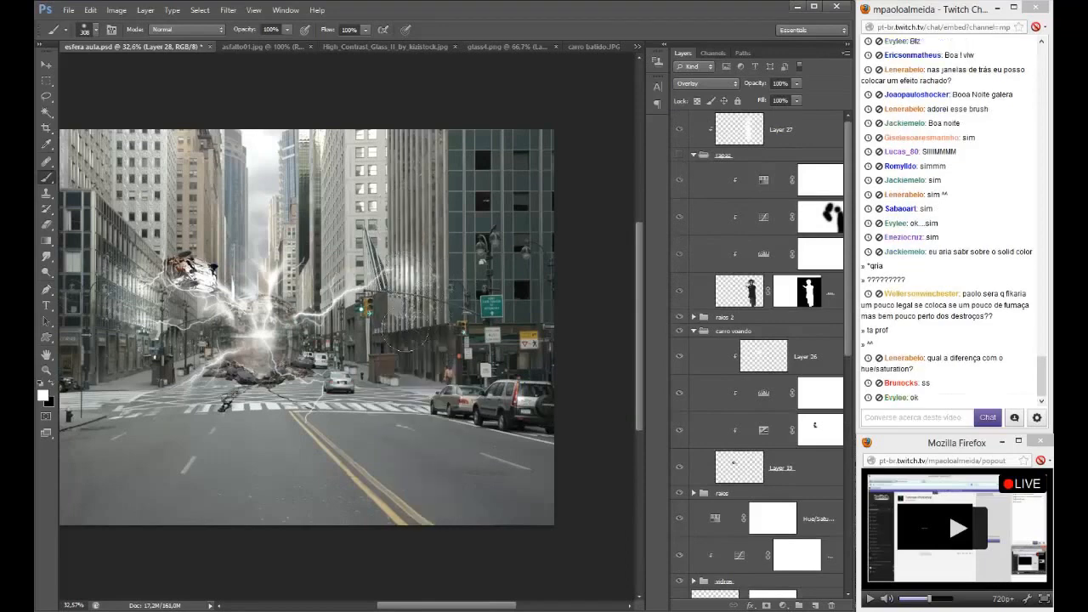
left_click(336, 383)
key("ctrl+z")
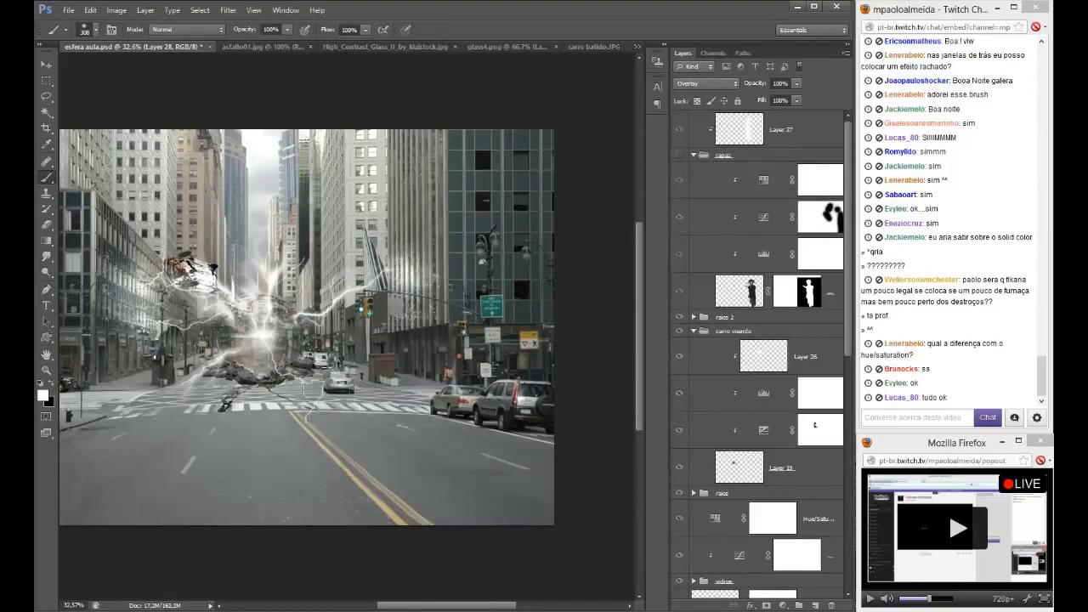
left_click(315, 385)
key("ctrl+z")
right_click(318, 383, "alt")
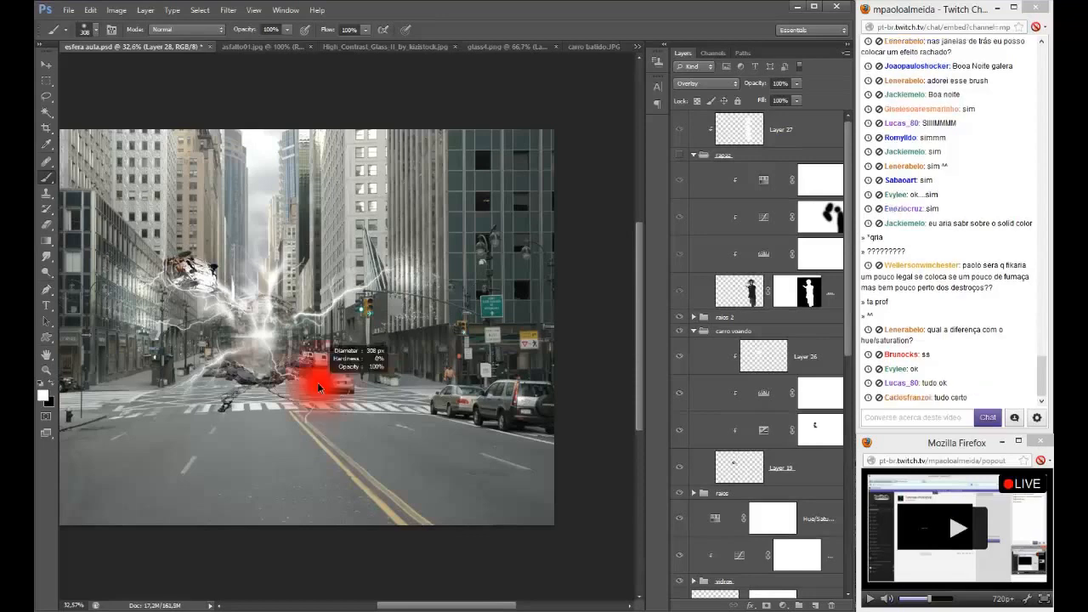
left_click(258, 370)
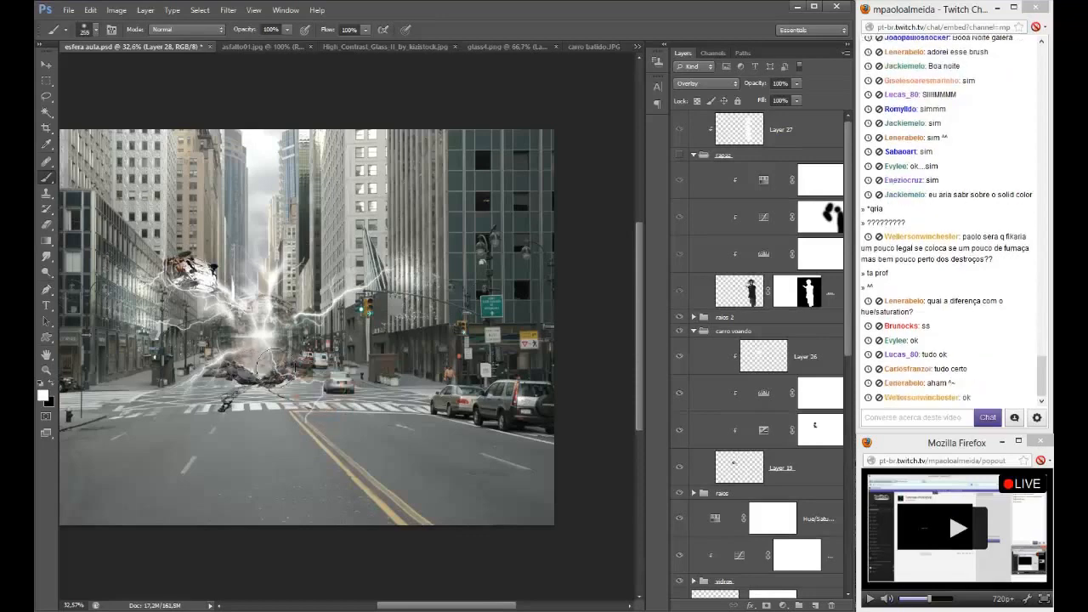
- Identify the crater layers by toggling the masked debris layer, and add an empty layer above Layer 10 clipped to the cratera group
scroll(272, 371, "up", 2)
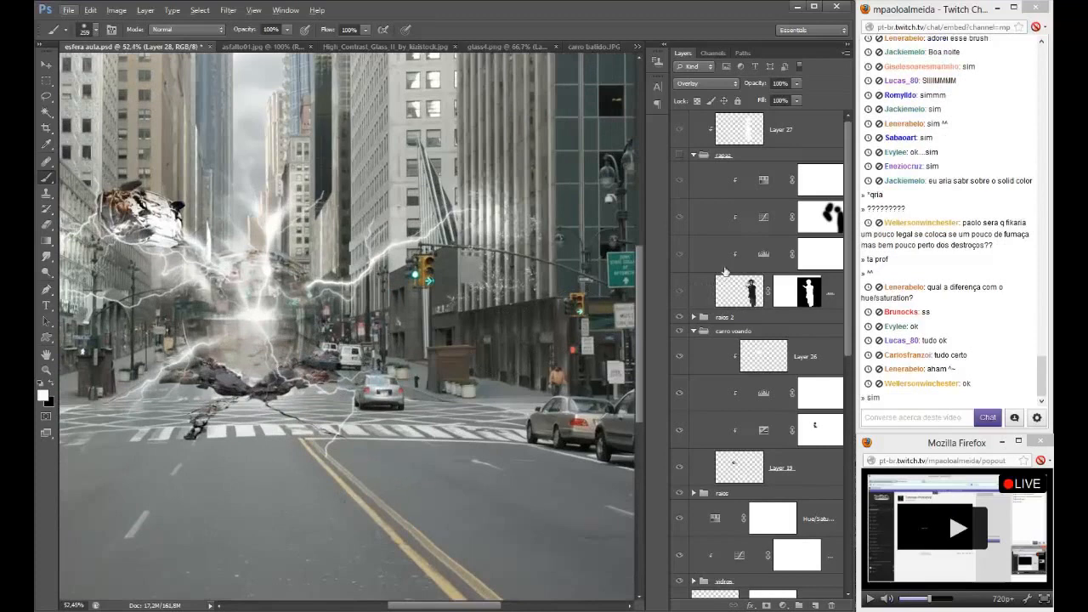
scroll(736, 331, "down", 5)
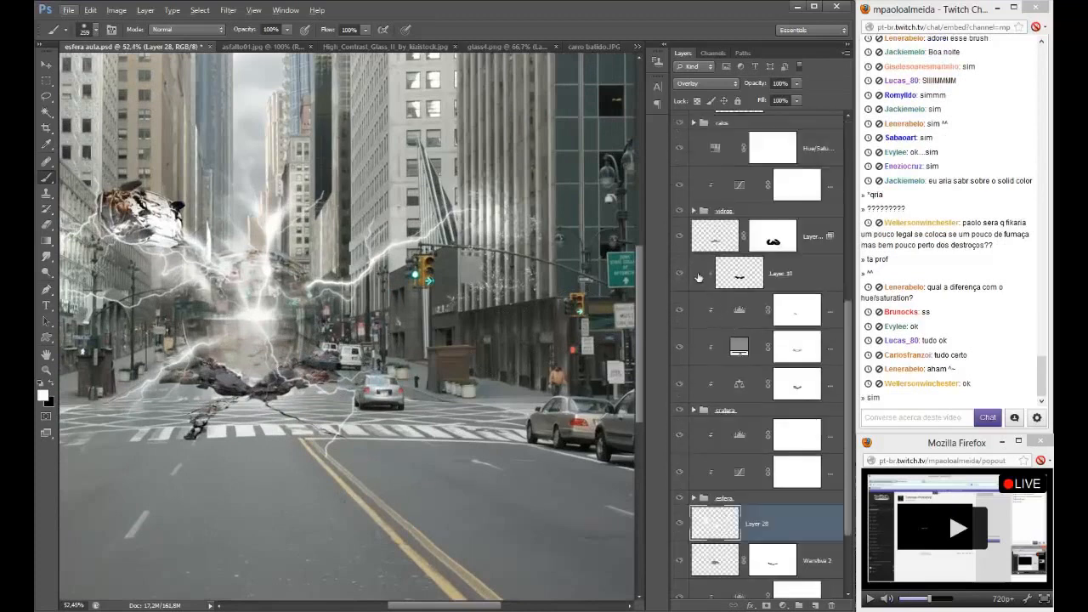
left_click(680, 238)
left_click(679, 238)
scroll(693, 210, "up", 2)
scroll(690, 371, "down", 2)
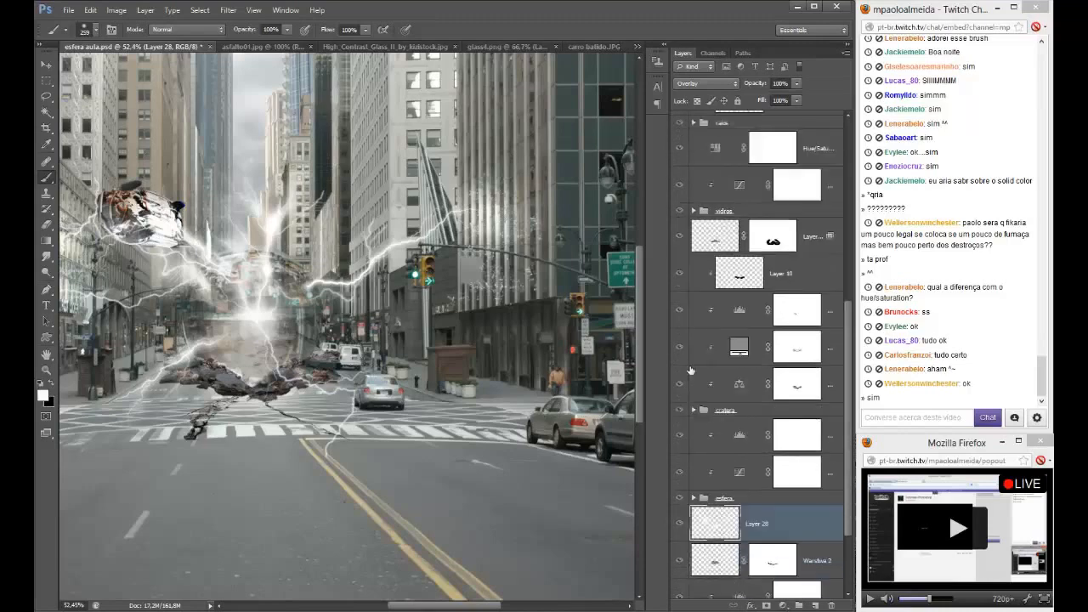
left_click(816, 315)
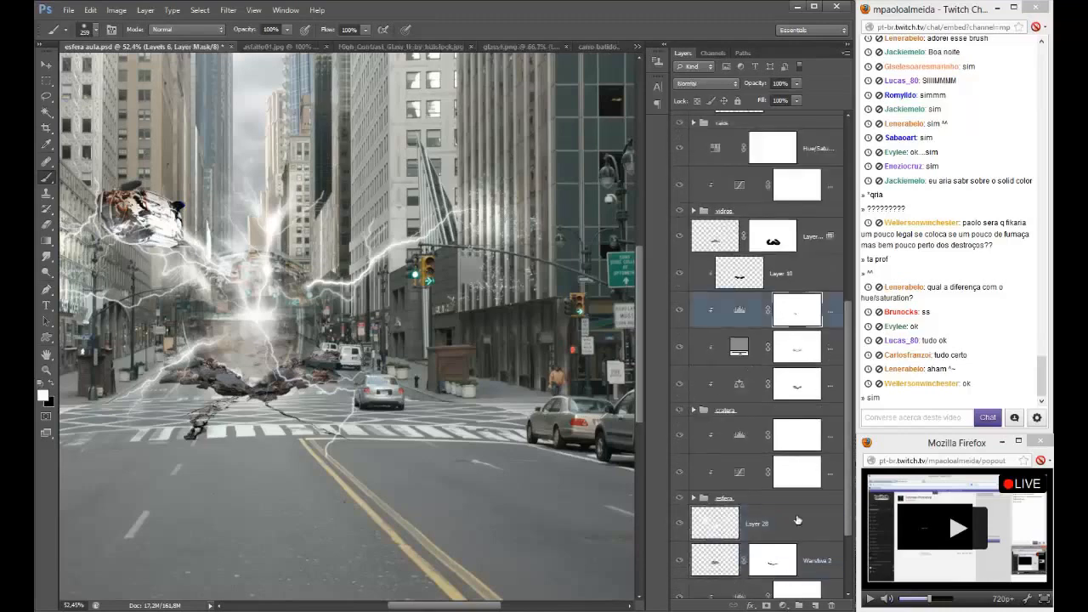
left_click(814, 605)
left_click(774, 325, "alt")
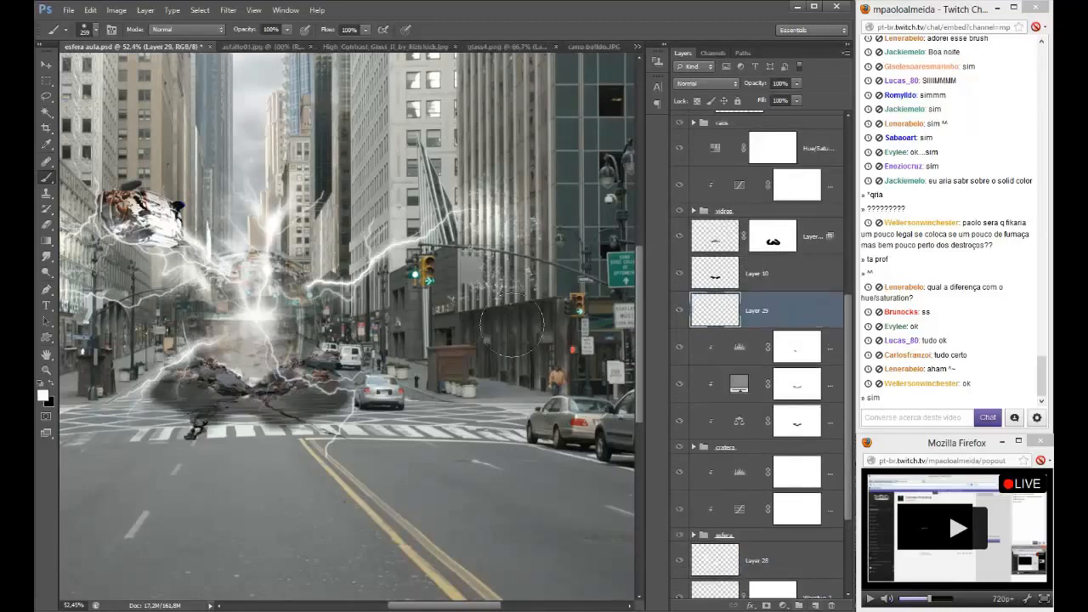
left_click(741, 327, "alt")
left_click_drag(755, 318, 803, 283)
- Set Layer 29 to Overlay and paint white highlights across the crater's broken asphalt
left_click(706, 83)
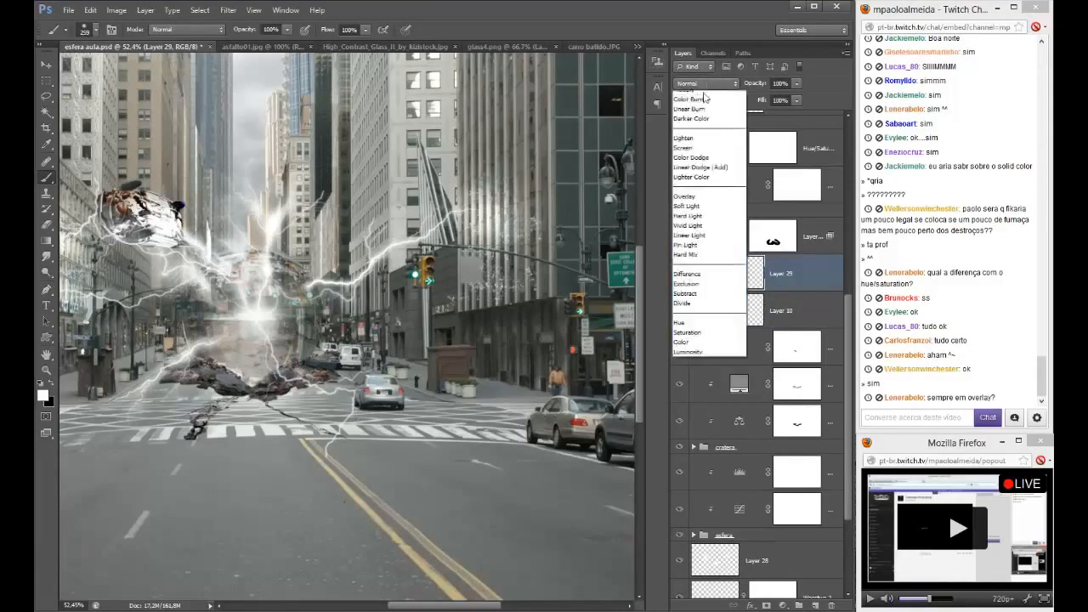
left_click(690, 244)
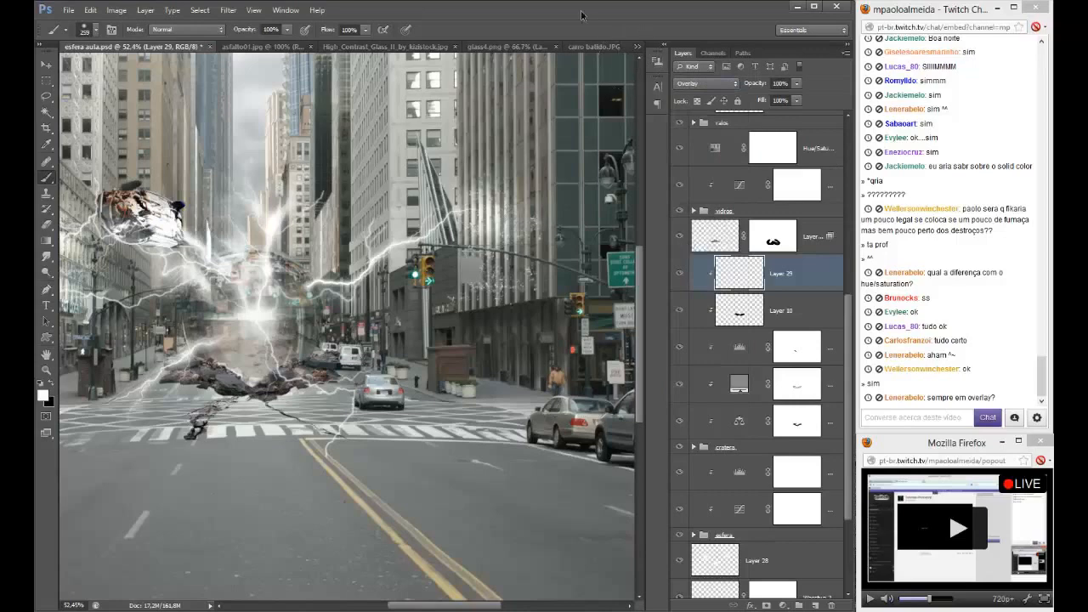
mouse_move(151, 405)
left_mouse_down()
mouse_move(121, 407)
mouse_move(191, 383)
mouse_move(272, 387)
mouse_move(293, 370)
mouse_move(335, 382)
mouse_move(251, 353)
mouse_move(268, 344)
mouse_move(321, 369)
mouse_move(414, 349)
left_mouse_up()
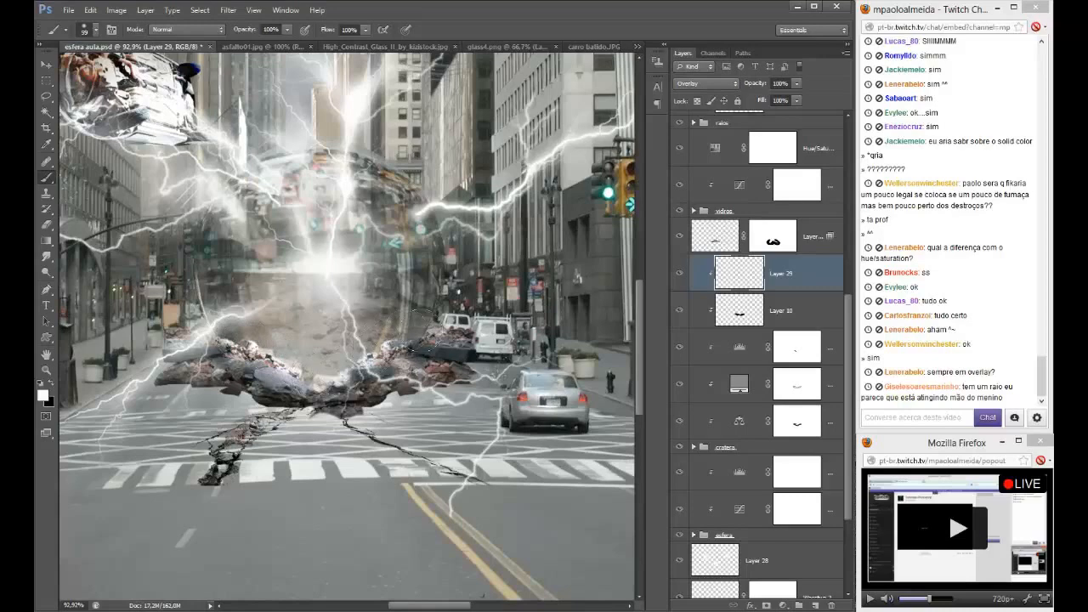
- Show the running man's rapaz group again
scroll(422, 332, "down", 3)
scroll(422, 333, "down", 3)
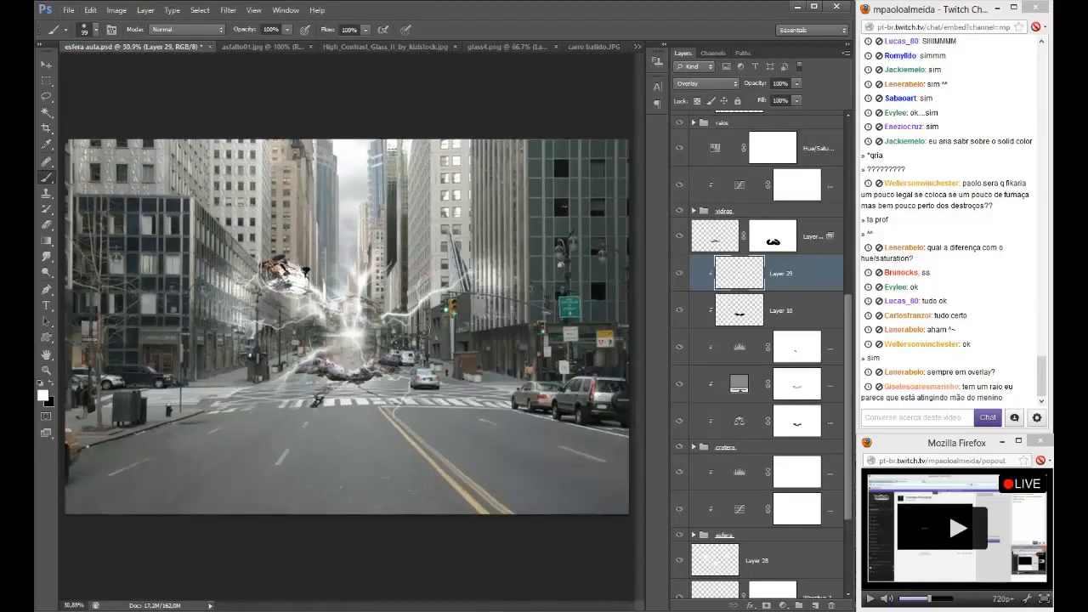
scroll(701, 168, "up", 5)
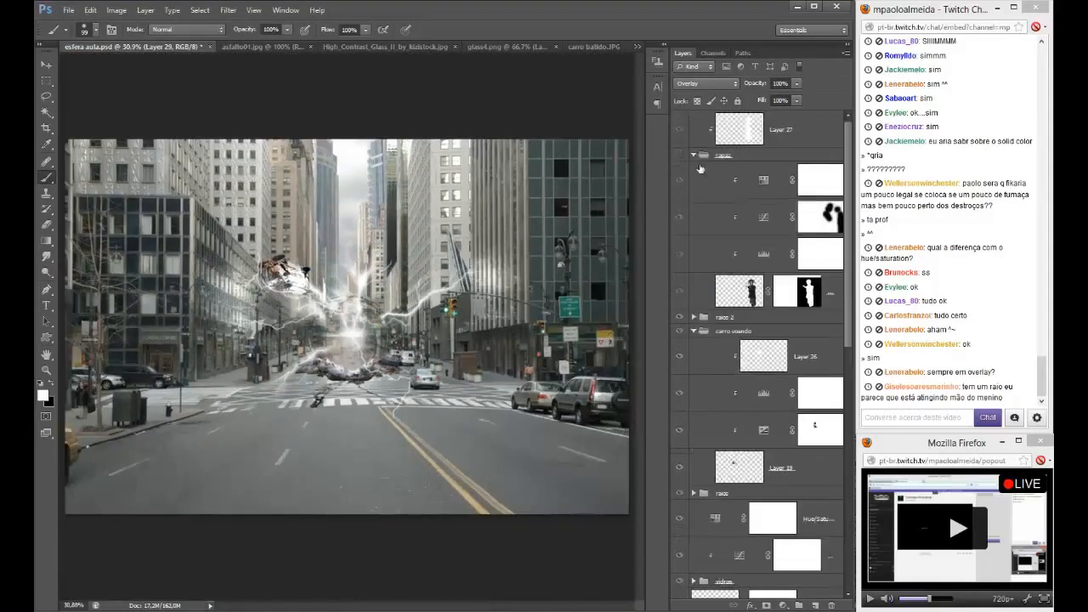
left_click(679, 155)
left_click(798, 129)
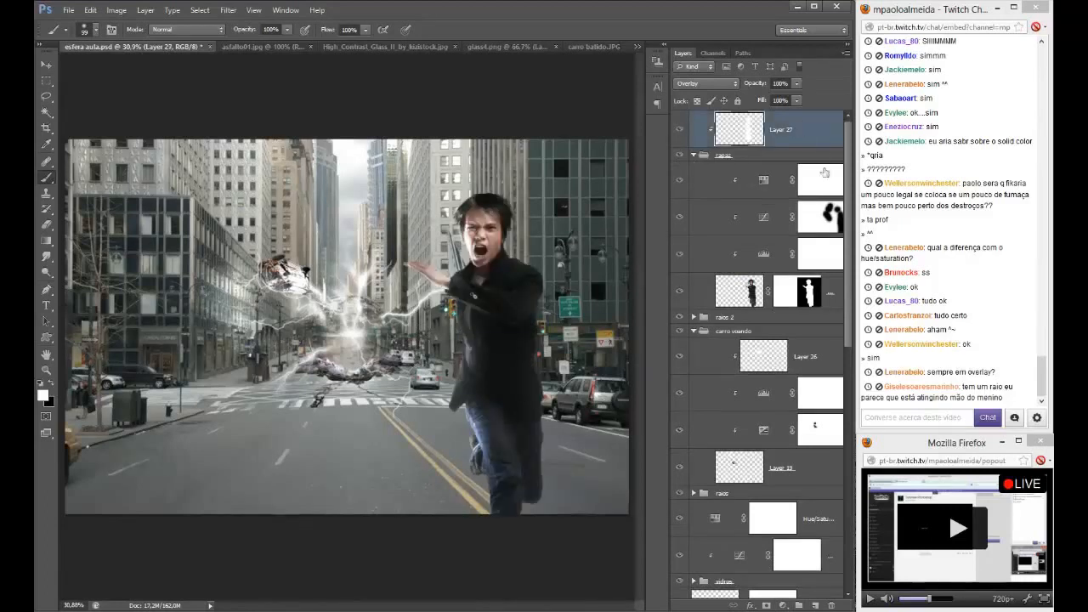
left_click(814, 605)
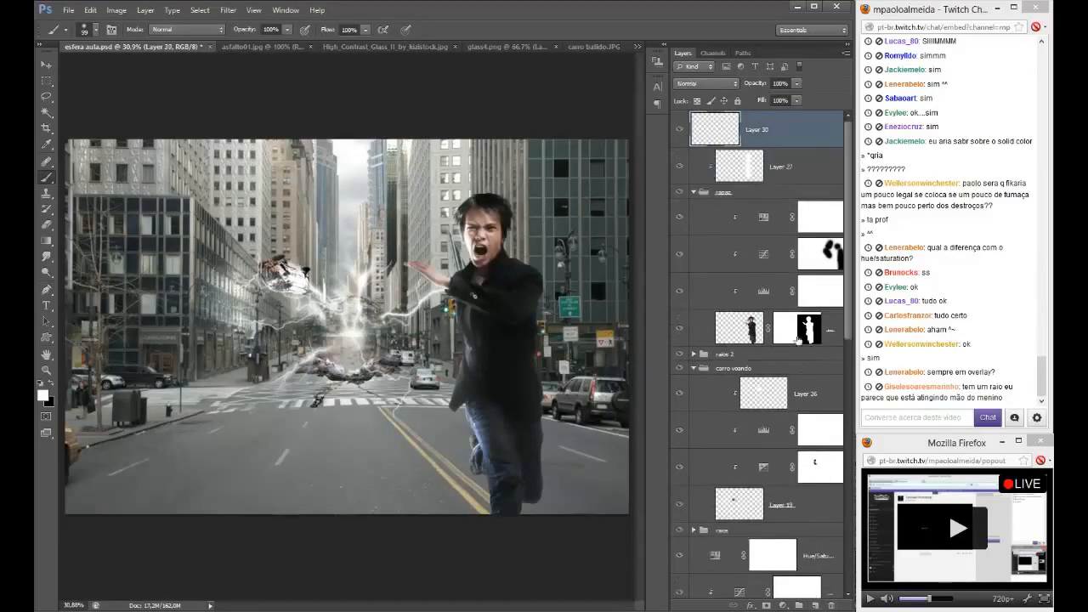
left_click(780, 145, "alt")
right_click(482, 275, "alt")
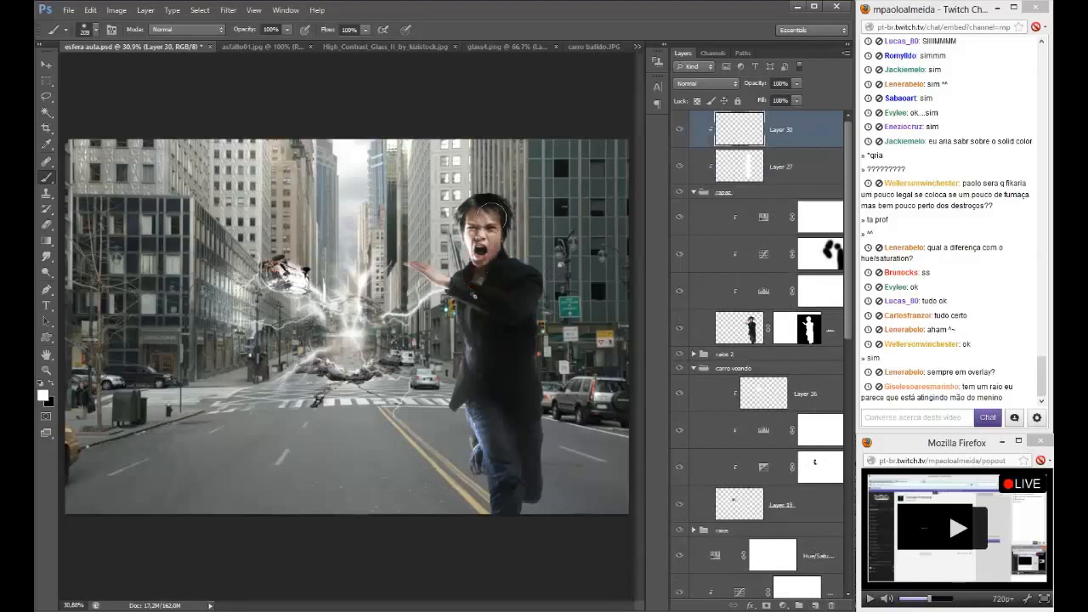
key("ctrl+alt+g")
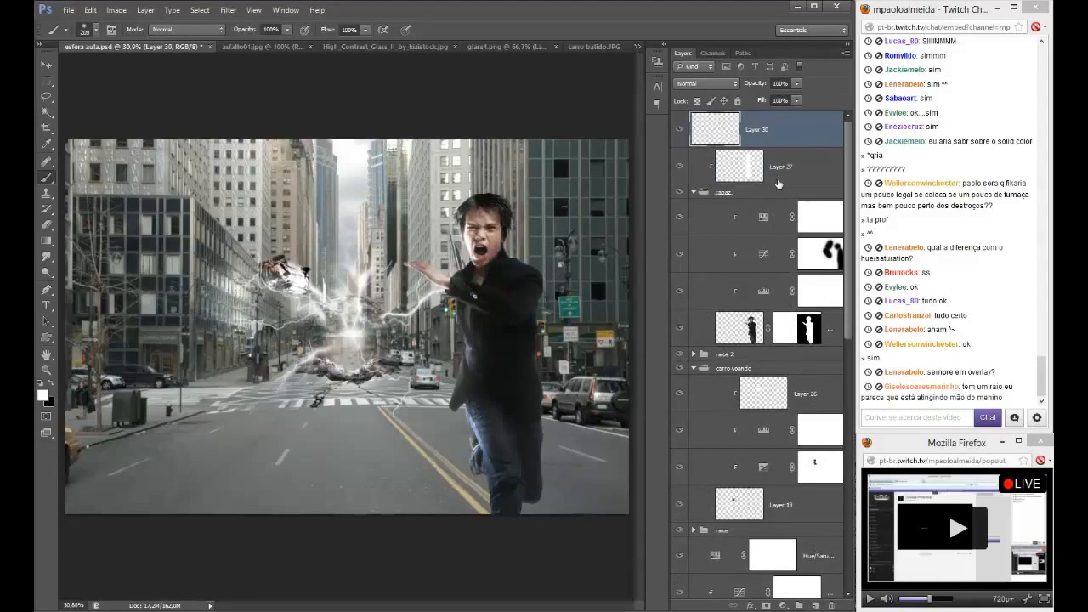
key("ctrl+alt+g")
key("ctrl+alt+g")
key("ctrl+alt+z")
- Duplicate the running man's Layer 15 with its three clipped adjustments above Layer 27 and merge the copies into one layer
scroll(772, 179, "up", 2)
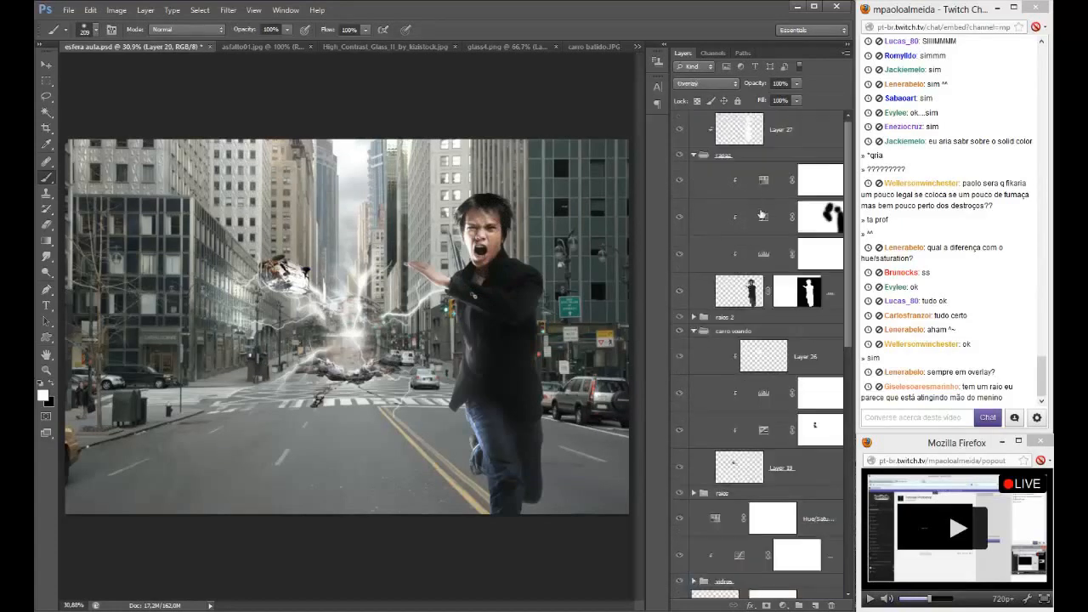
left_click_drag(693, 282, 720, 136)
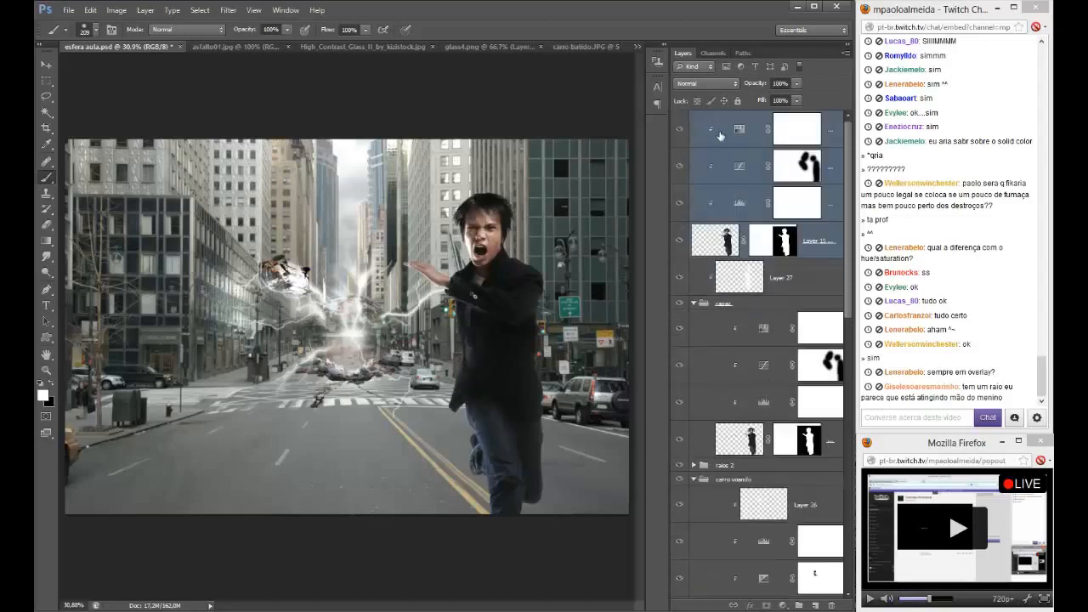
key("ctrl+e")
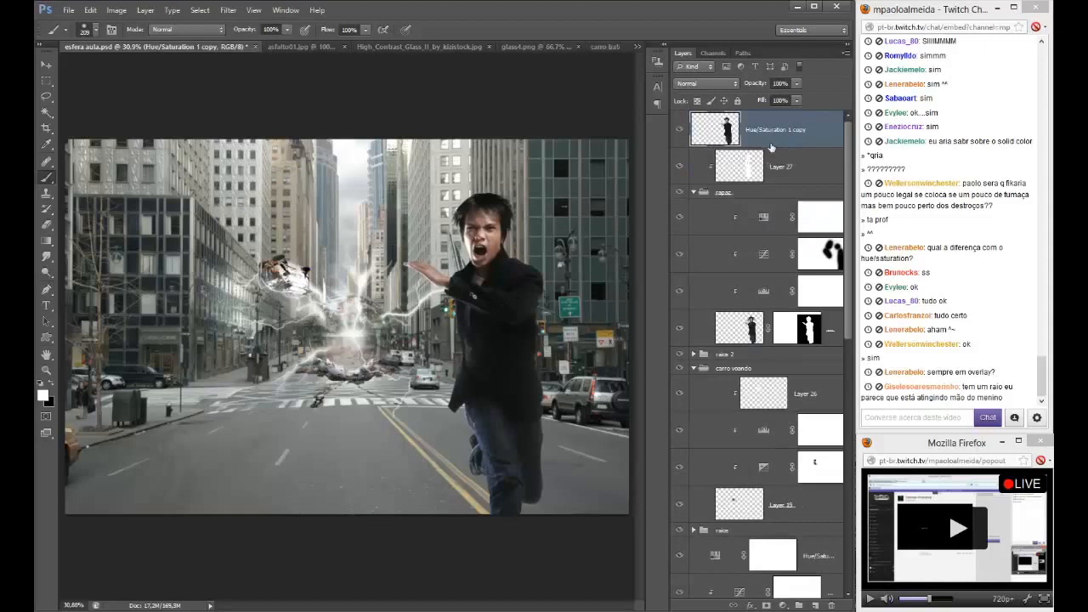
- Set the merged running man copy's Levels midtone input to 0.91 and give the layer a black mask
key("ctrl+l")
left_click_drag(753, 321, 764, 321)
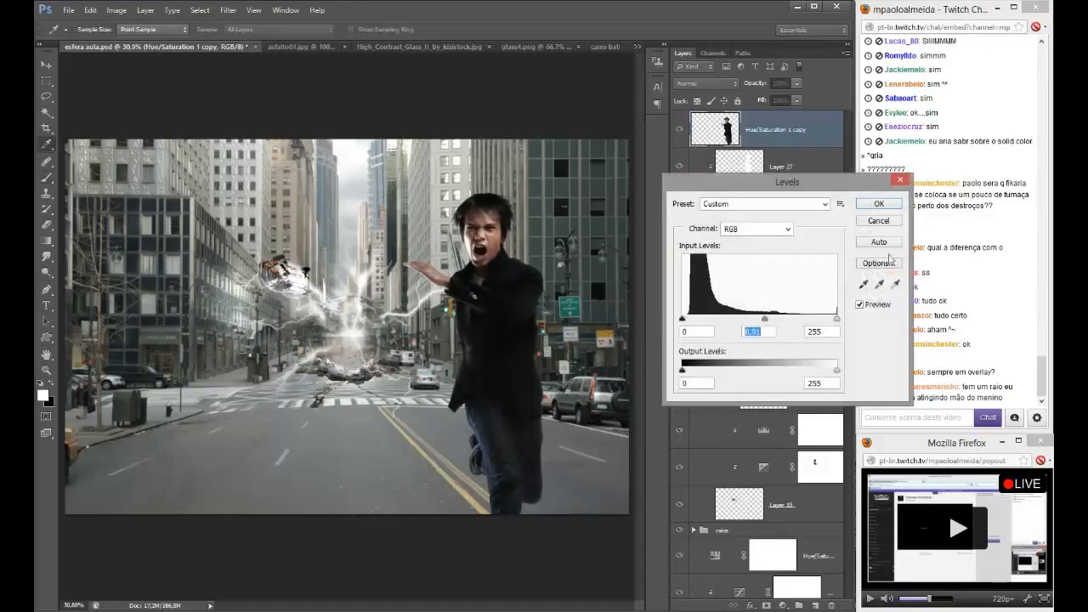
left_click(879, 204)
left_click(767, 605)
key("ctrl+i")
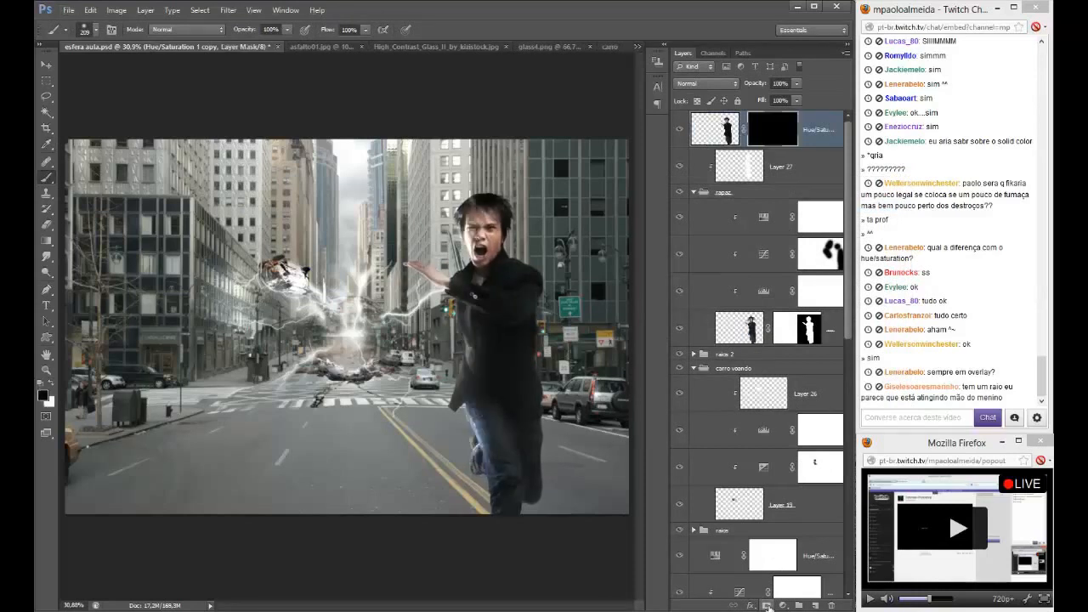
- Paint white on the copy's mask down the man's far side, from shoulder to leg, and compare with the layer hidden
left_click_drag(491, 246, 529, 246)
left_click_drag(512, 290, 522, 485)
left_click(678, 130)
left_click(679, 130)
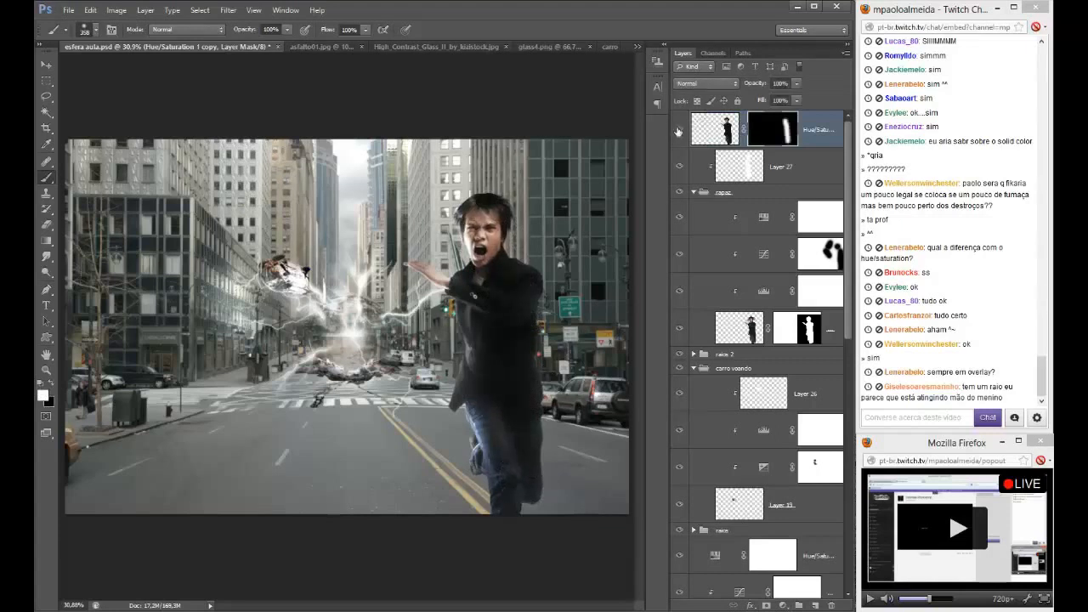
- Compare the image with and without the masked copy of the running man, and delete that copy
left_click(718, 129)
key("v")
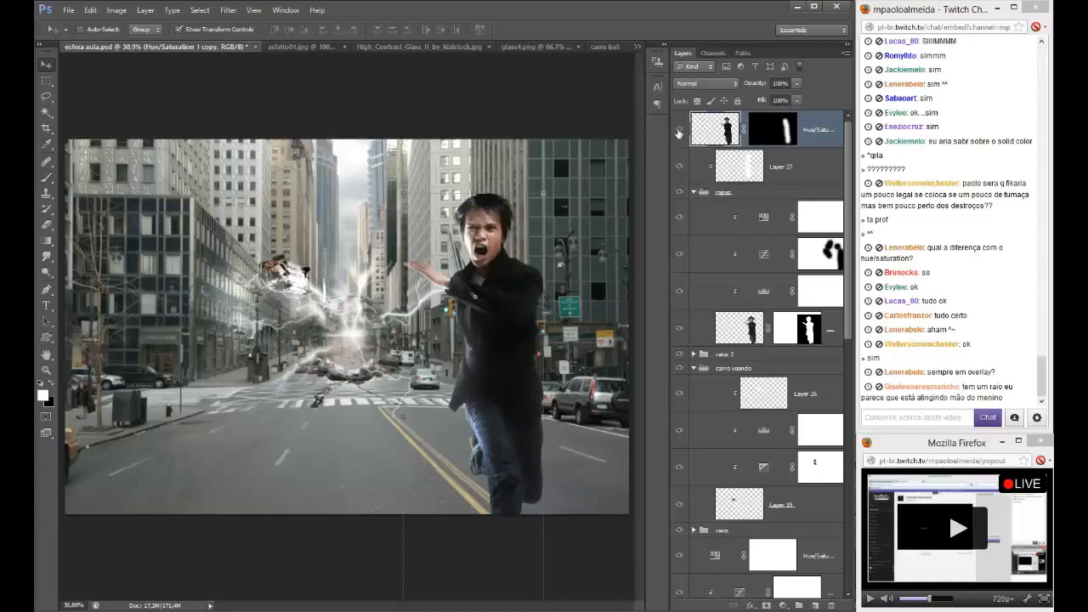
key("ctrl+minus")
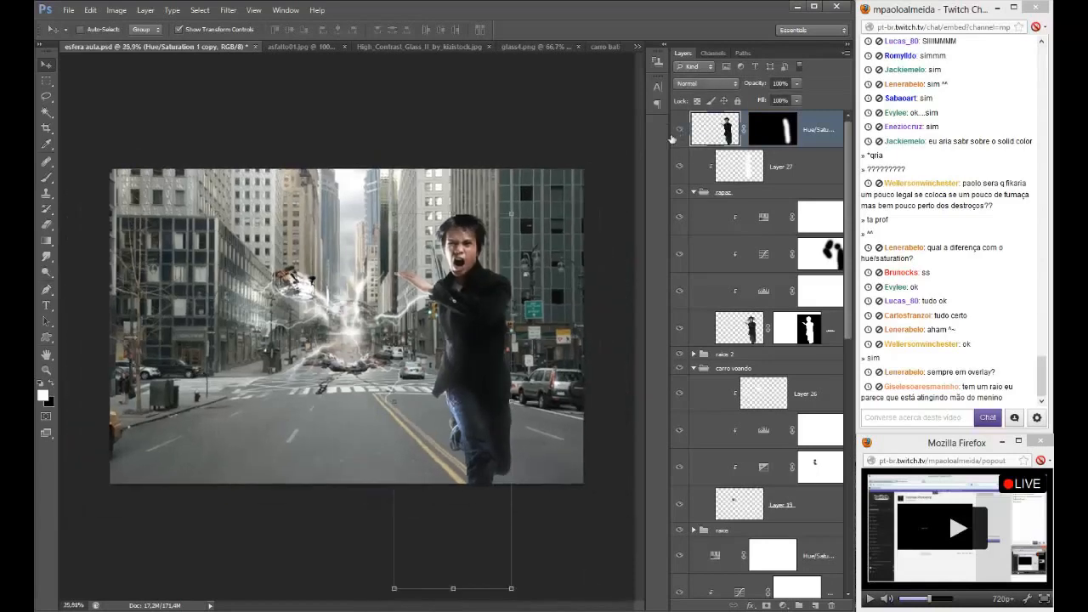
scroll(239, 377, "up", 3)
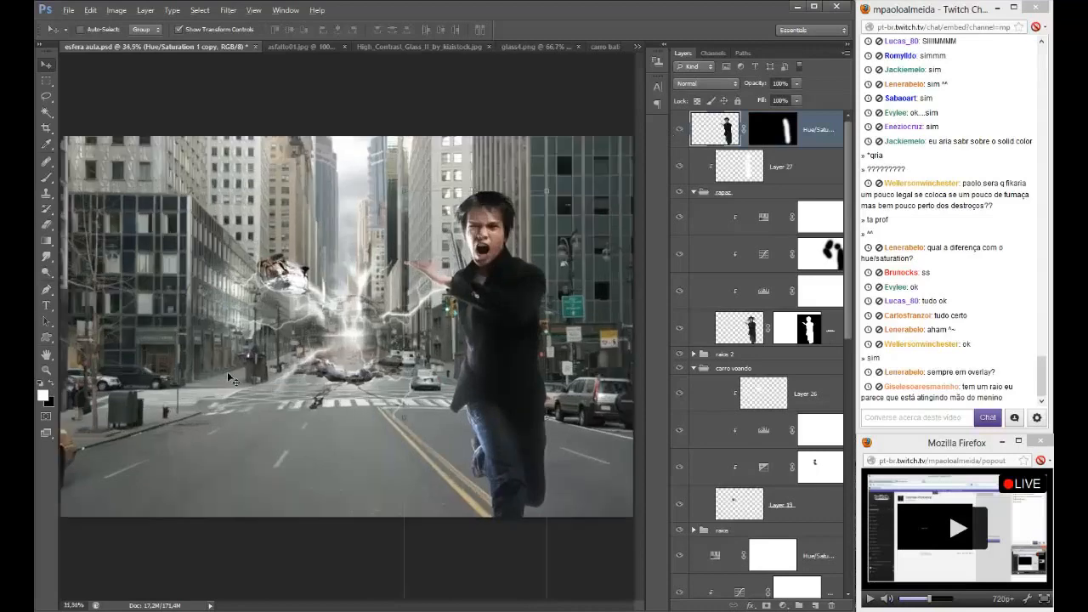
key("alt")
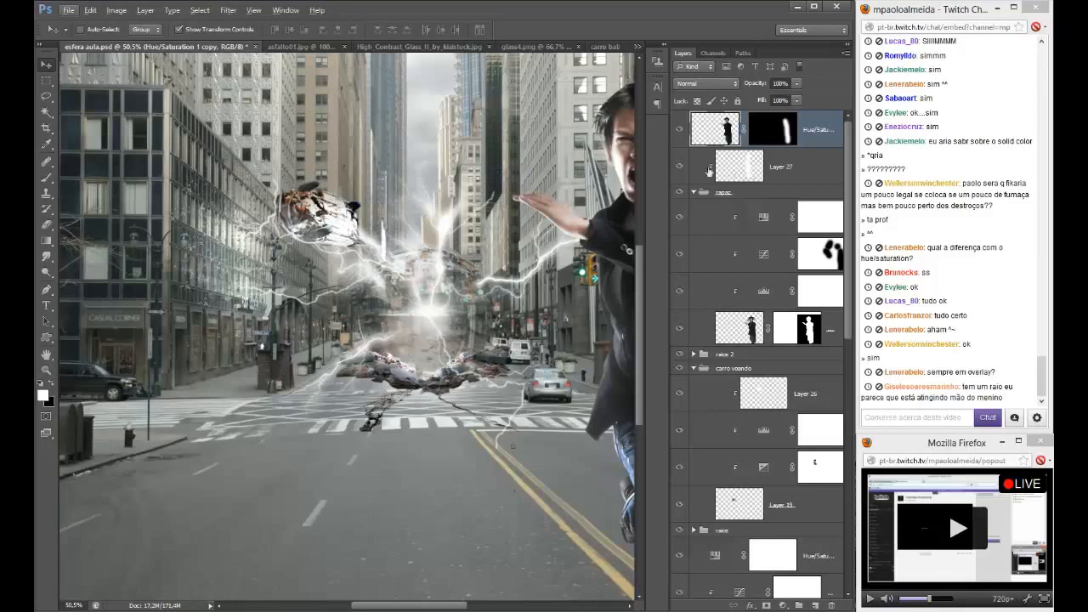
left_click(679, 130)
left_click(679, 130)
key("Delete")
- Move the running man's rapaz group together with Layer 27 left and slightly up over the street
left_click(760, 158)
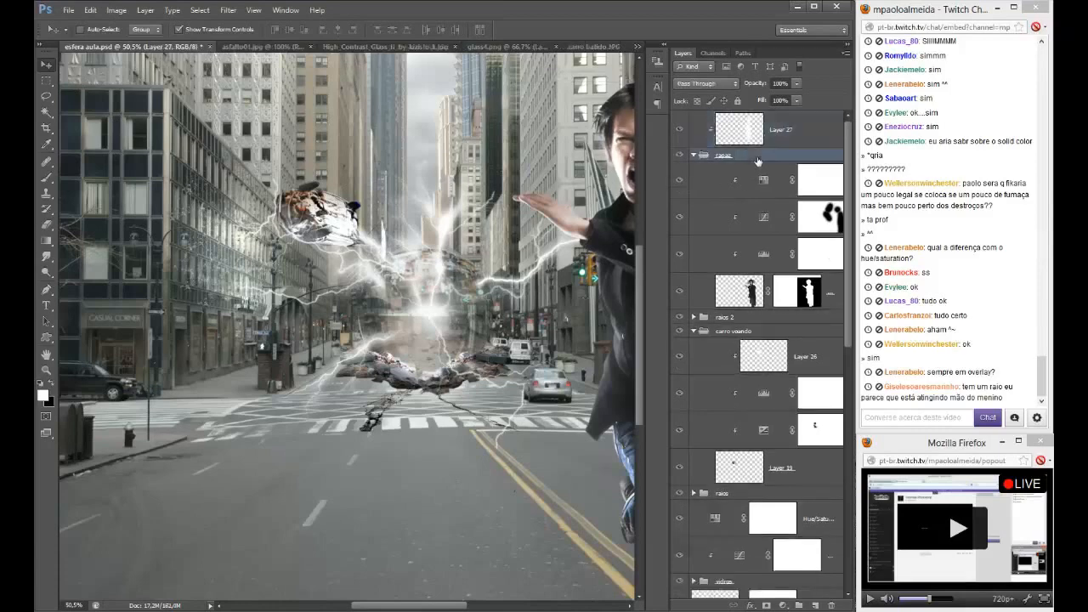
left_click_drag(592, 355, 514, 350)
key("ctrl+z")
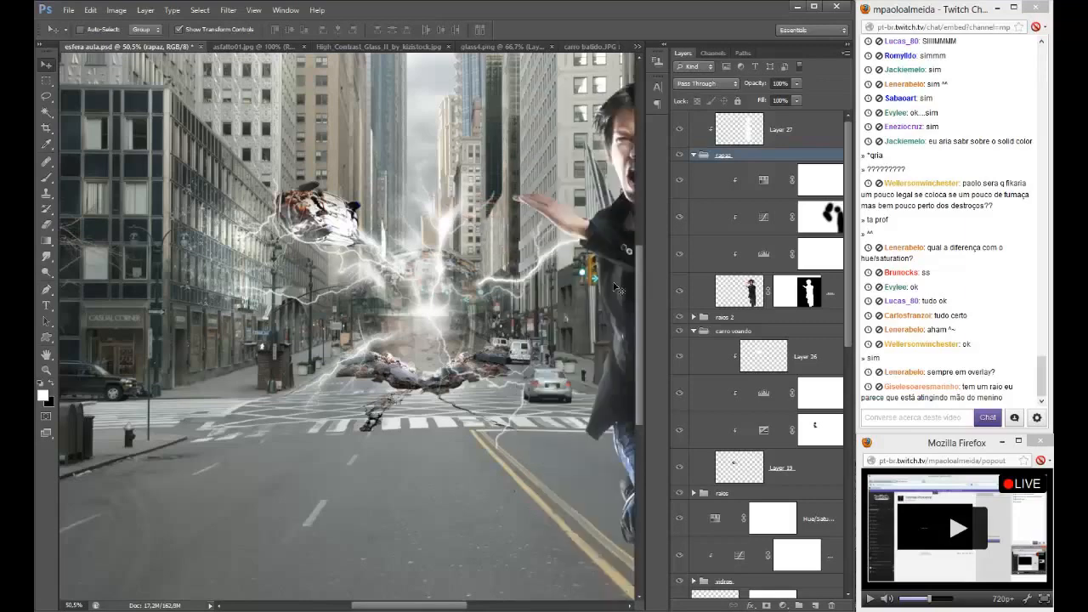
left_click(789, 131, "ctrl")
left_click_drag(608, 306, 527, 311)
scroll(435, 379, "down", 4)
left_click_drag(469, 381, 469, 356)
key("ctrl+plus")
key("ctrl+plus")
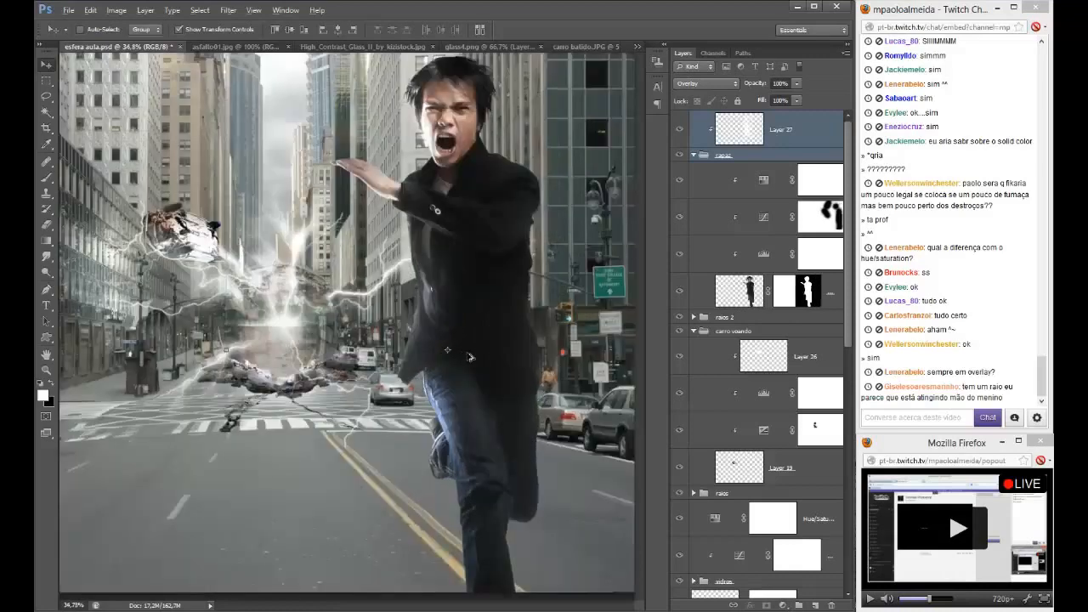
- Hide and reshow the running man's rapaz group to check the Layer 27 highlights without him
scroll(469, 357, "up", 1)
left_click(680, 156)
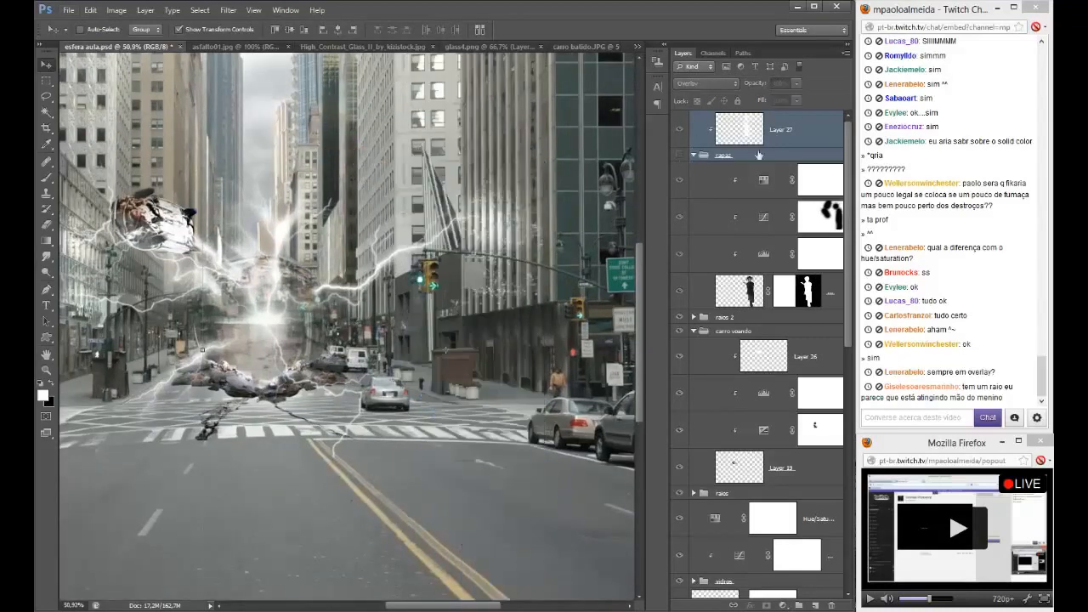
left_click(823, 132)
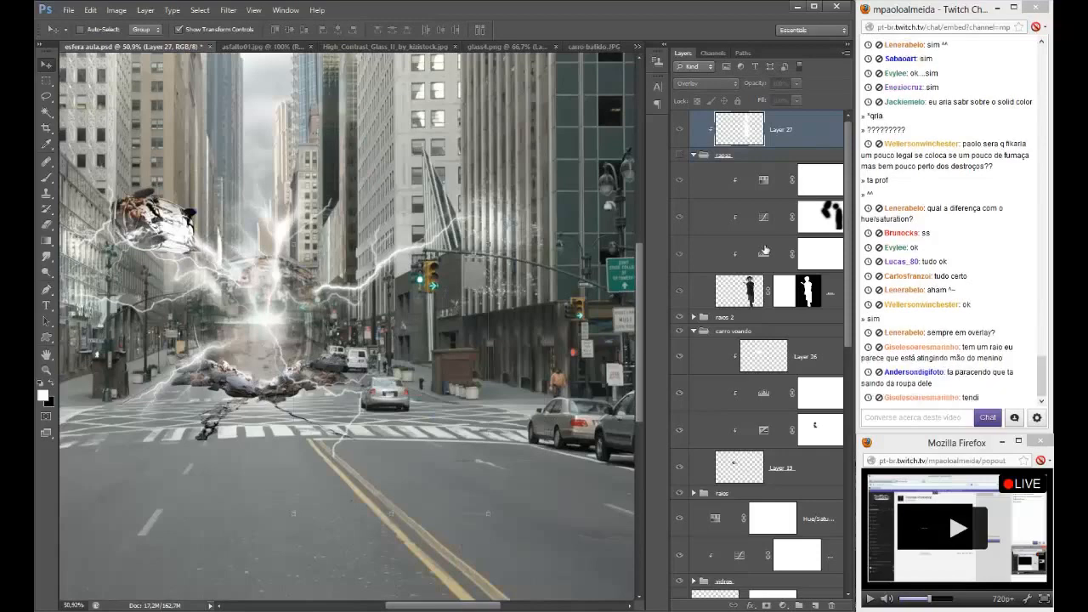
left_click(680, 156)
scroll(404, 415, "down", 3)
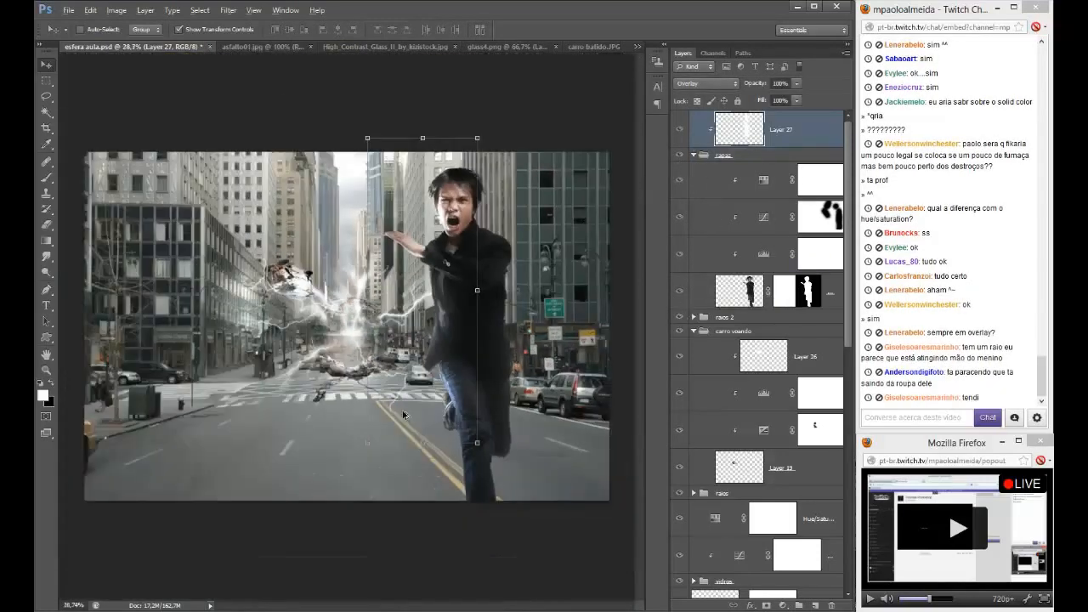
- Move the rapaz group and Layer 27 together to the right and scale the running man down beside the parked cars
key("alt")
left_click_drag(473, 444, 584, 435)
key("ctrl+z")
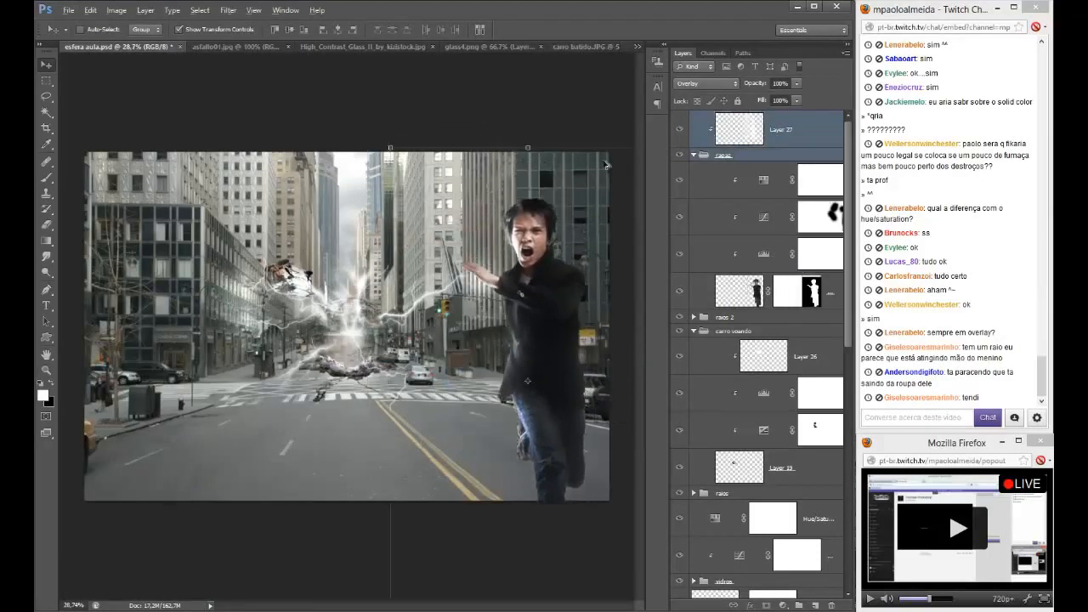
left_click_drag(391, 147, 440, 233)
left_click_drag(568, 398, 523, 383)
key("Return")
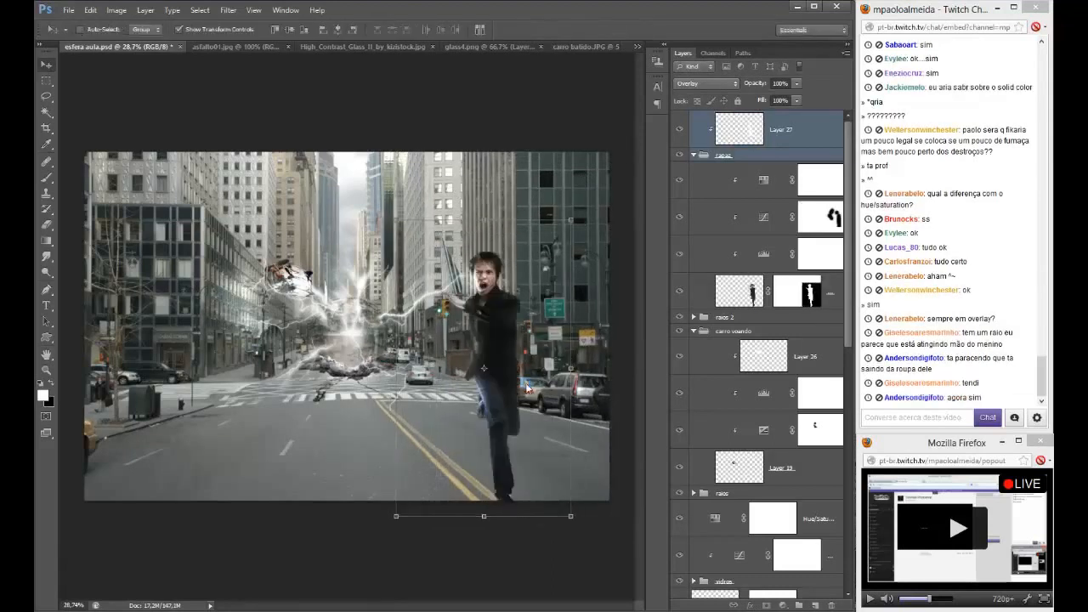
- Flip the running man and his highlights horizontally and place him between the crater and the parked cars
left_click_drag(530, 429, 381, 406)
right_click(381, 406)
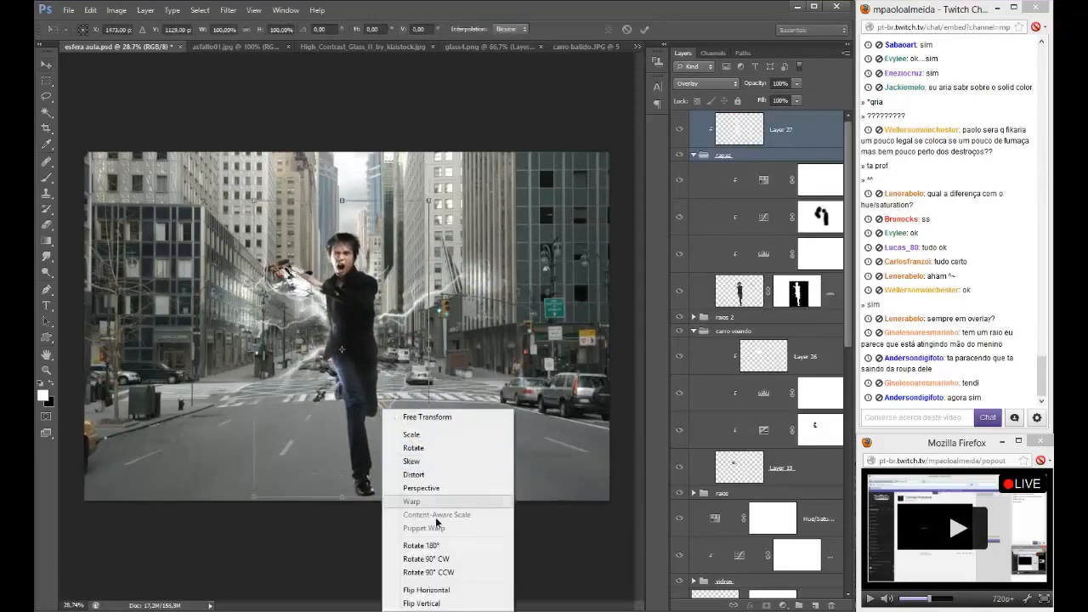
left_click(444, 587)
left_click_drag(369, 455, 461, 451)
key("Return")
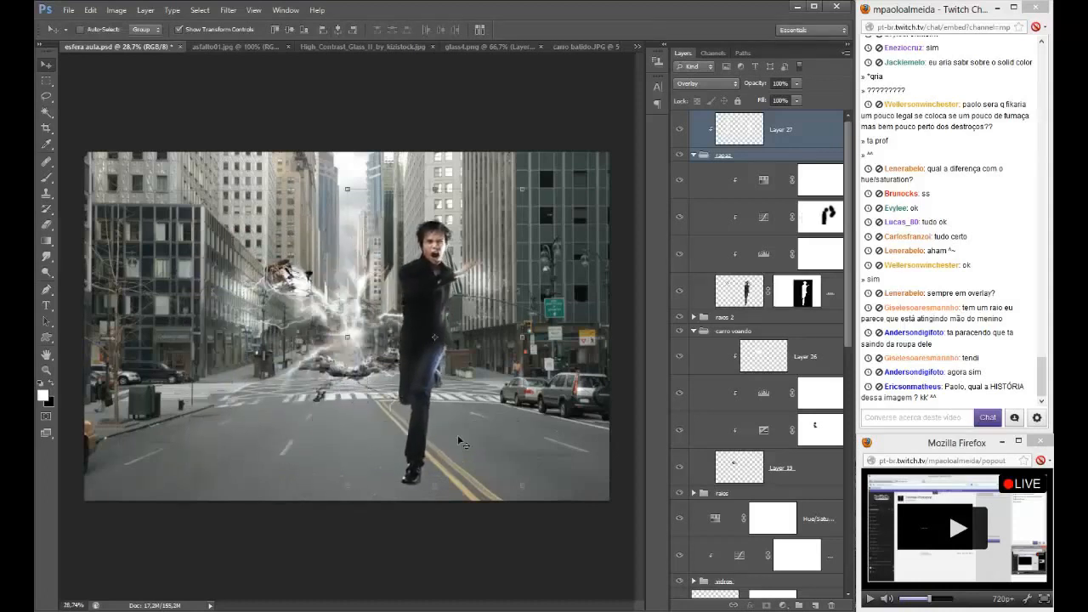
- Flip the running man and his highlights horizontally again and nudge him slightly left toward the crater
key("ctrl+t")
right_click(448, 429)
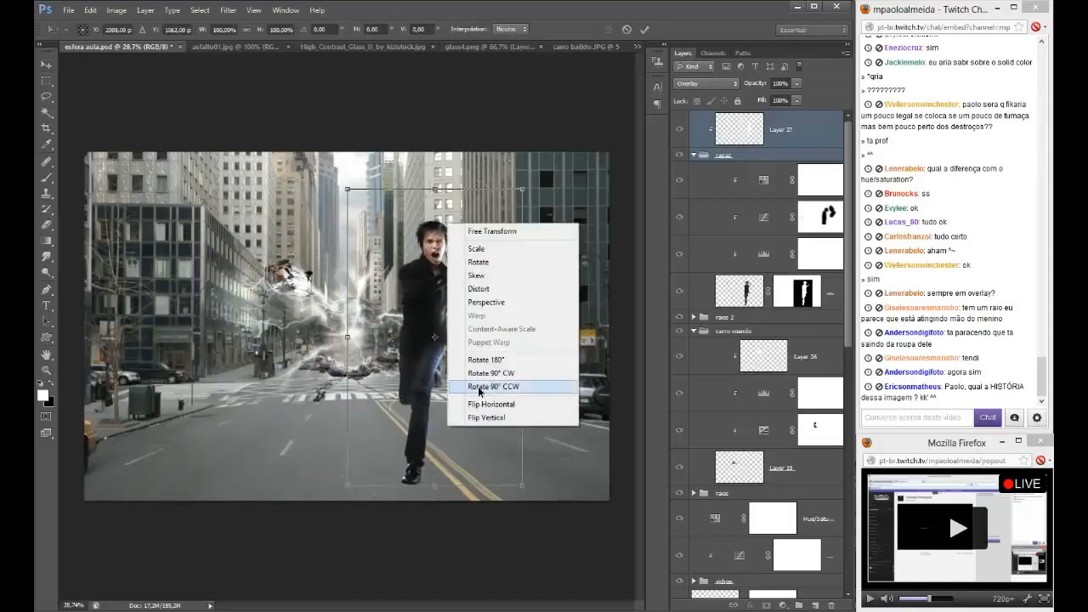
left_click(453, 411)
key("Return")
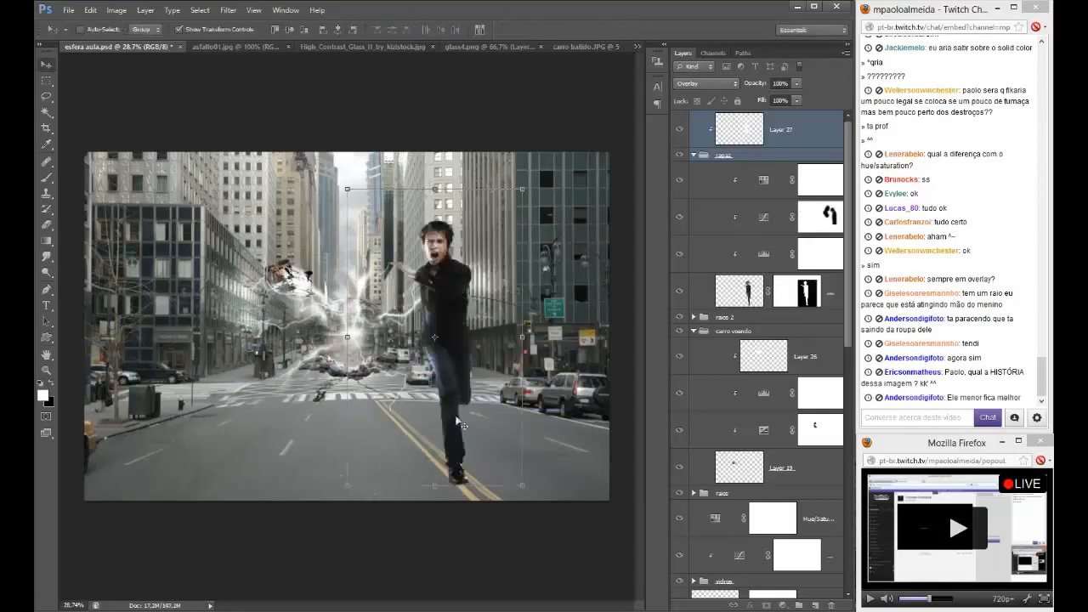
left_click_drag(451, 409, 444, 425)
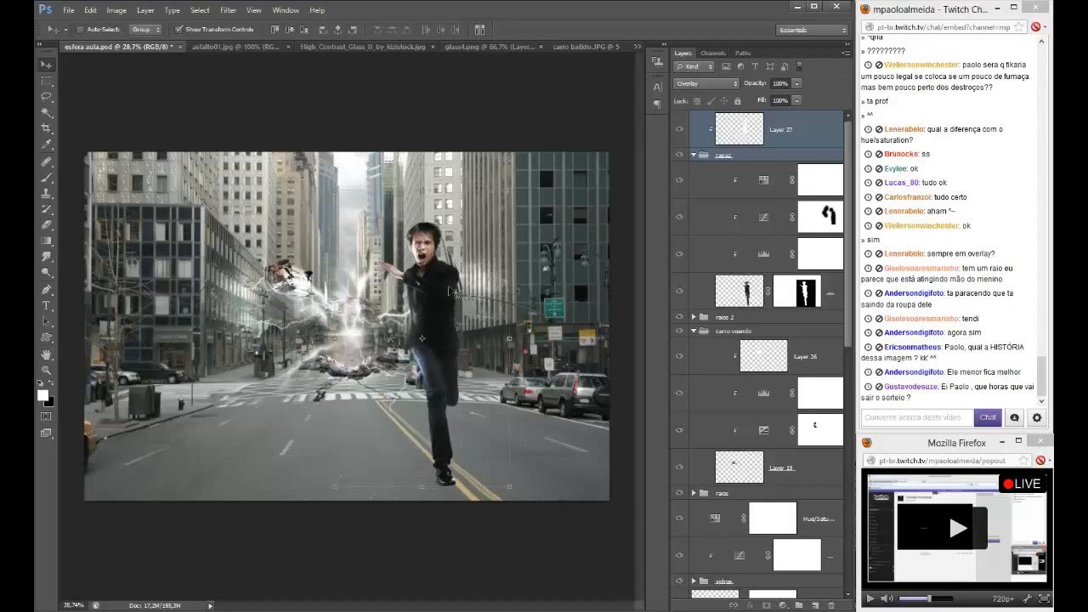
- Scale the running man and his highlights down further and nudge him slightly left on the yellow line
left_click_drag(512, 189, 485, 232)
key("Return")
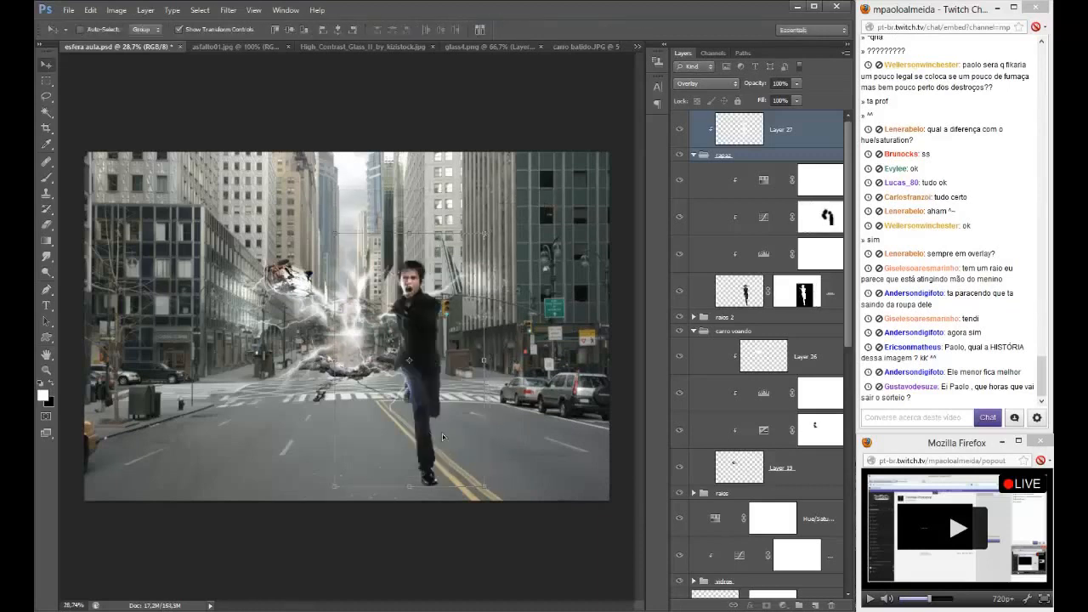
mouse_move(442, 437)
left_mouse_down()
mouse_move(452, 435)
mouse_move(409, 436)
mouse_move(435, 438)
left_mouse_up()
scroll(435, 438, "up", 2)
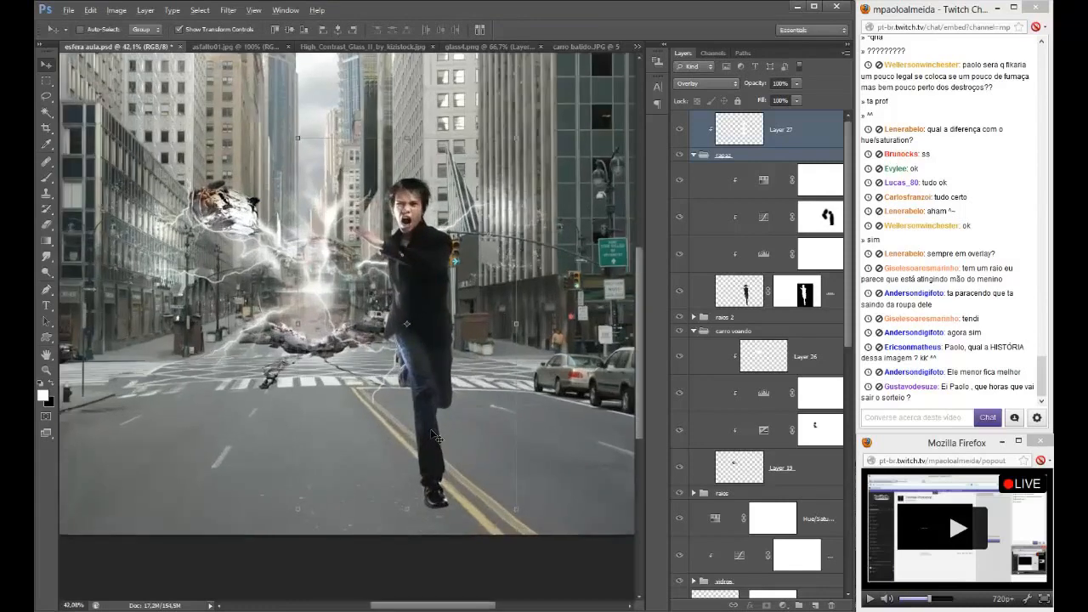
- On a new layer above raios 2, outline a shadow shape below the man's shoe with the Pen tool and convert it to an unfeathered selection
left_click(804, 319)
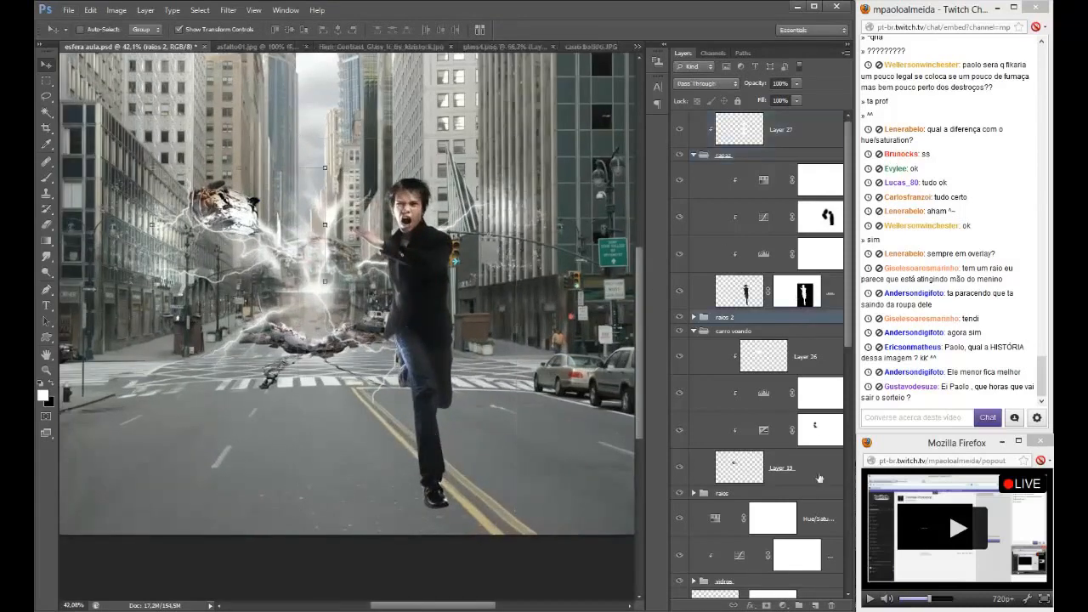
left_click(817, 605)
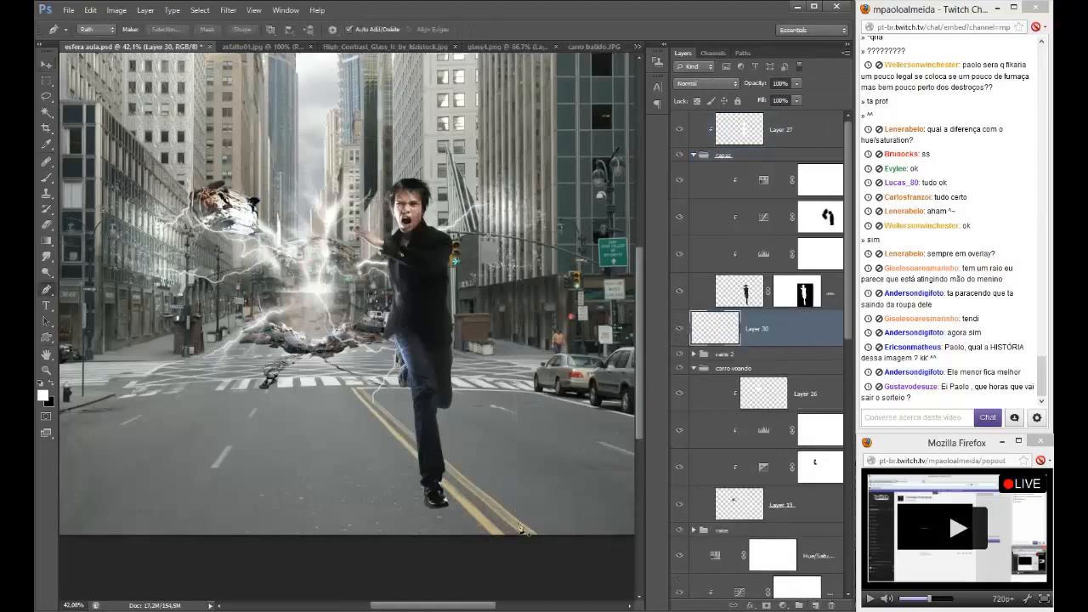
key("p")
left_click(444, 537)
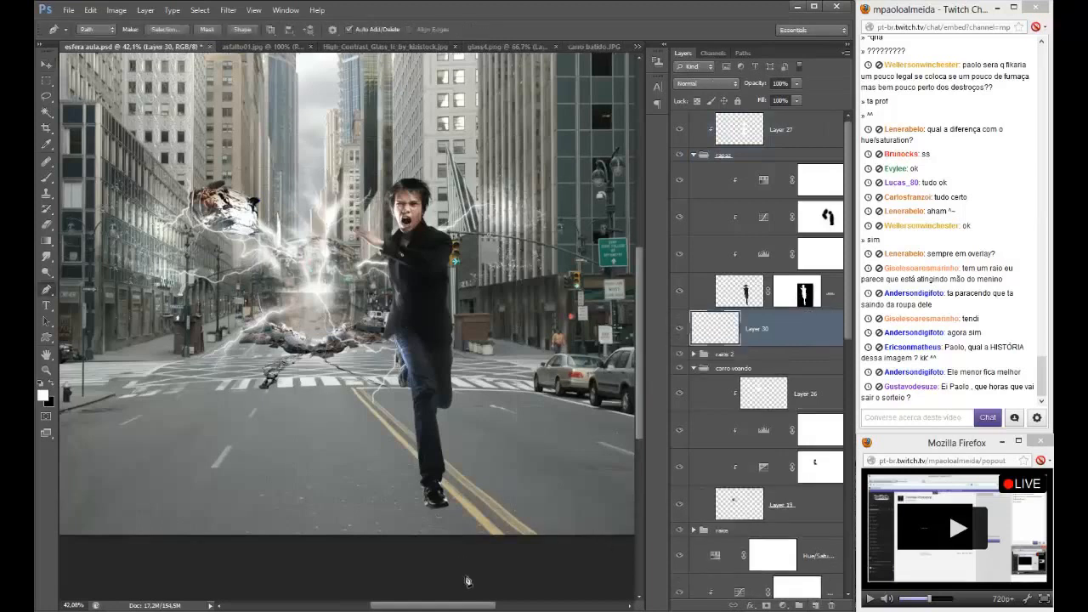
left_click(465, 576)
left_click(531, 555)
key("ctrl+z")
left_click(499, 545)
right_click(425, 503)
left_click(489, 315)
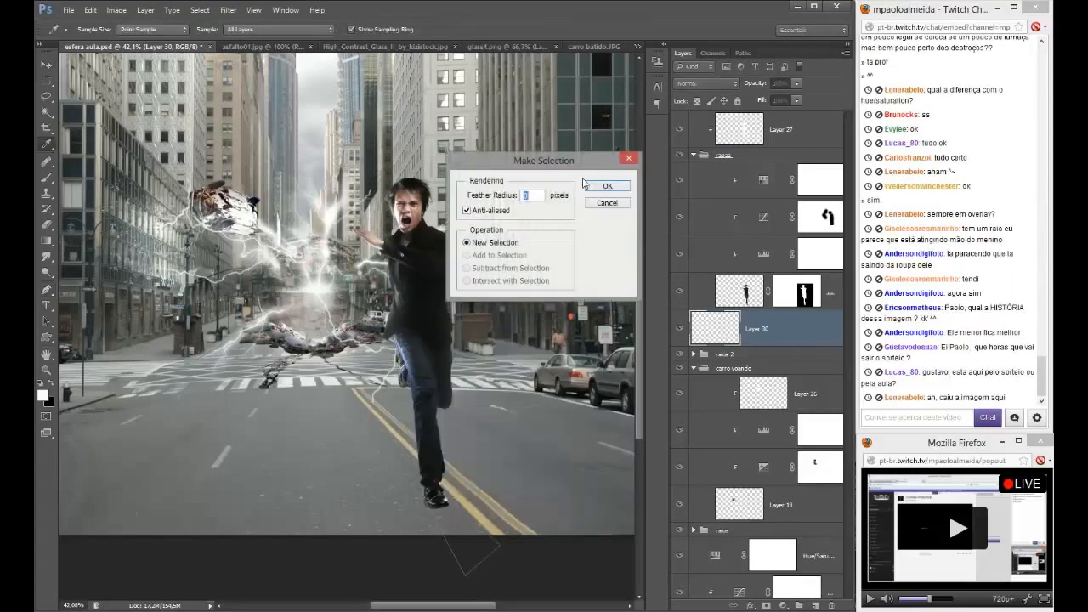
left_click(605, 191)
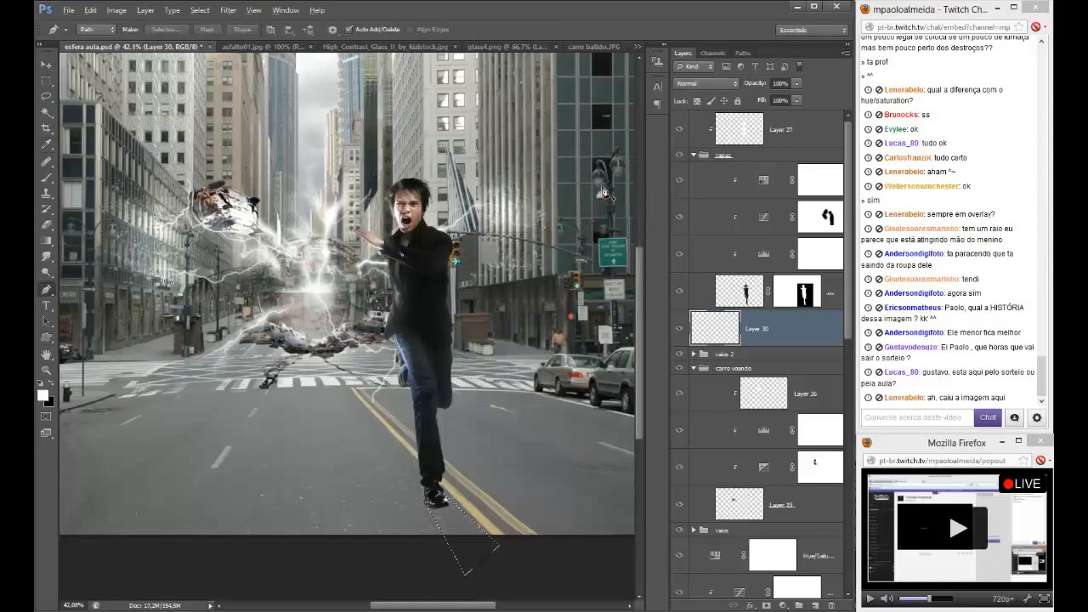
key("alt+BackSpace")
key("ctrl+d")
key("ctrl+alt+z")
key("ctrl+alt+z")
- Fill the shadow selection with black and deselect it
key("x")
key("alt+BackSpace")
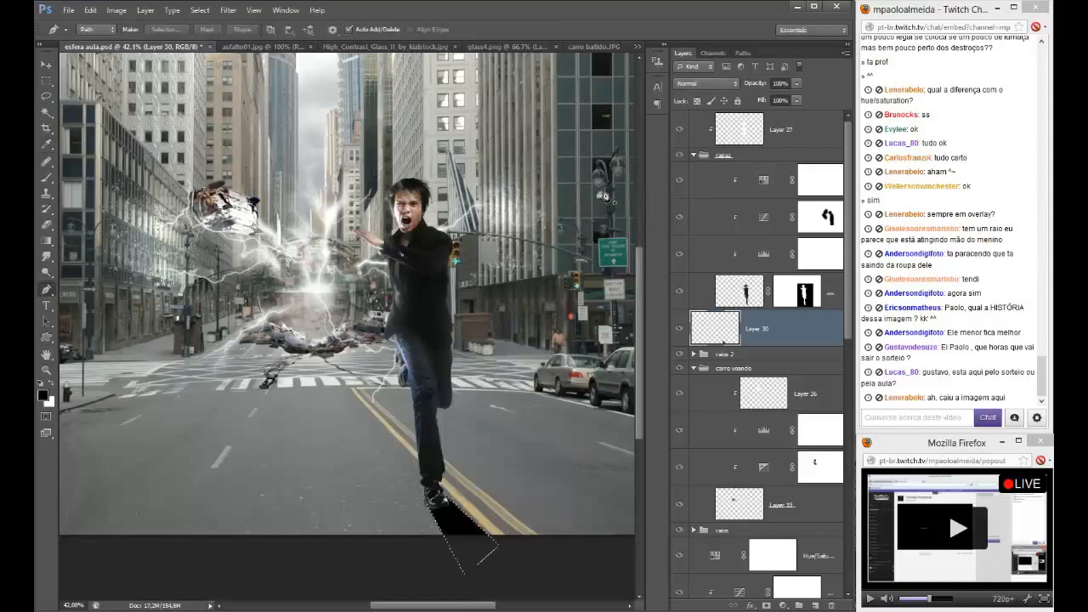
key("ctrl+d")
- Soften the black shadow with a slight Gaussian Blur and set its layer's blend mode to Soft Light
left_click(228, 11)
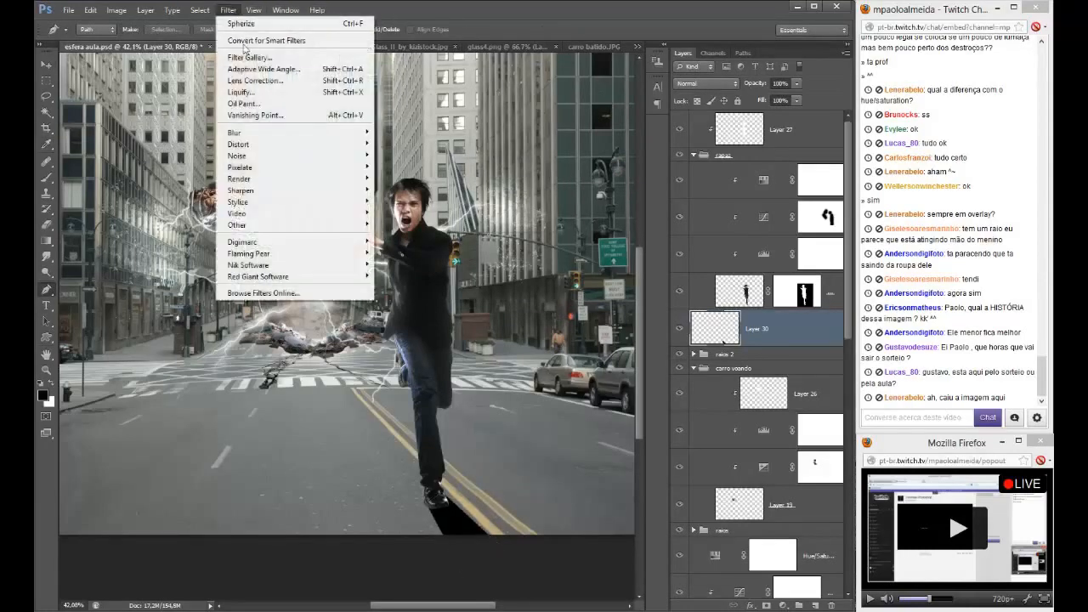
mouse_move(242, 135)
left_click(183, 218)
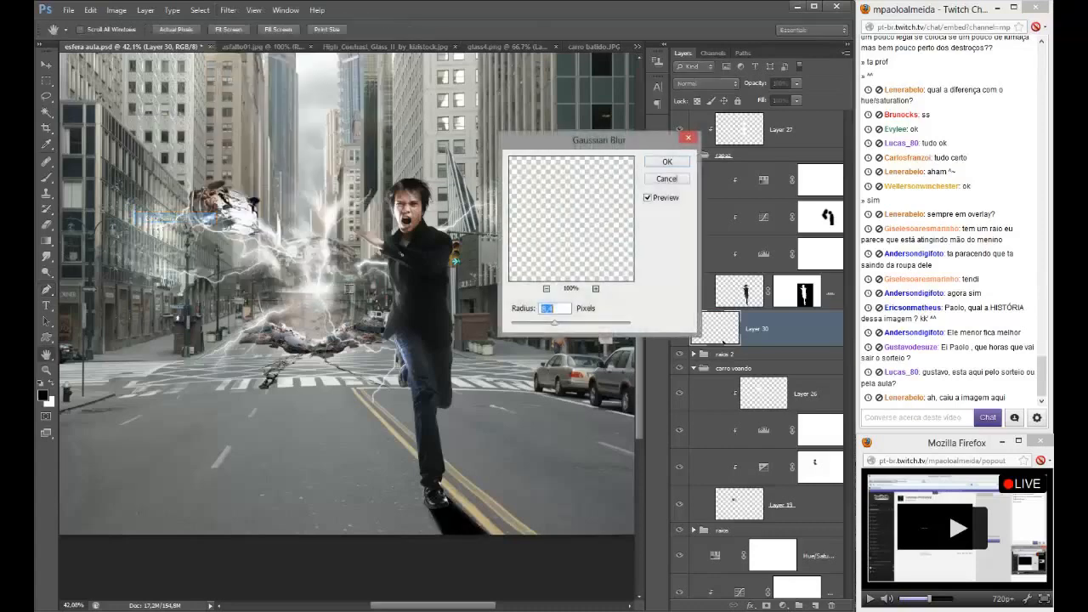
left_click_drag(554, 327, 548, 329)
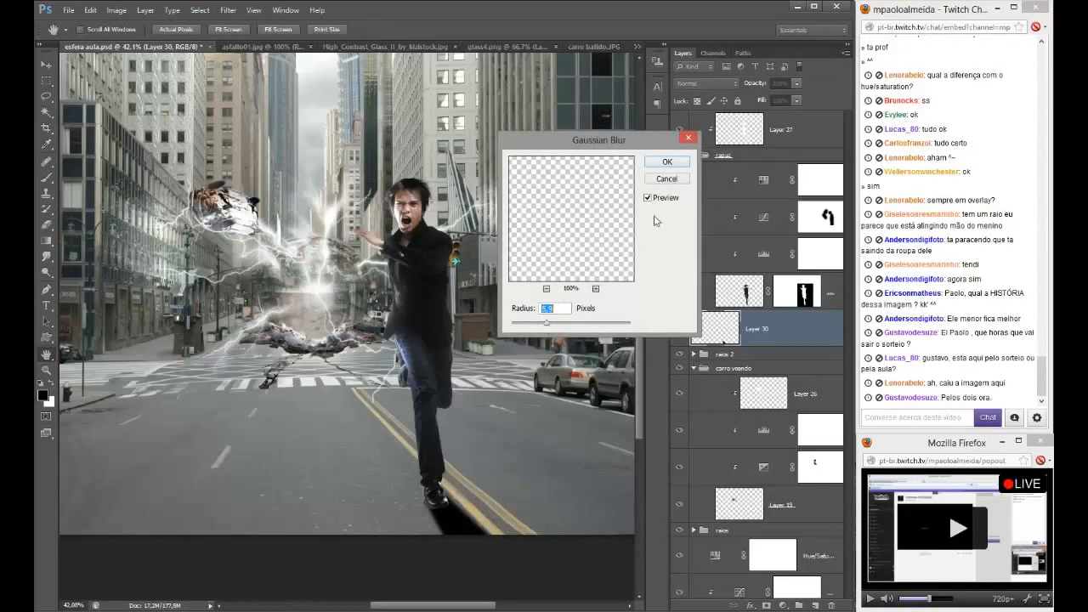
left_click(667, 162)
left_click(706, 83)
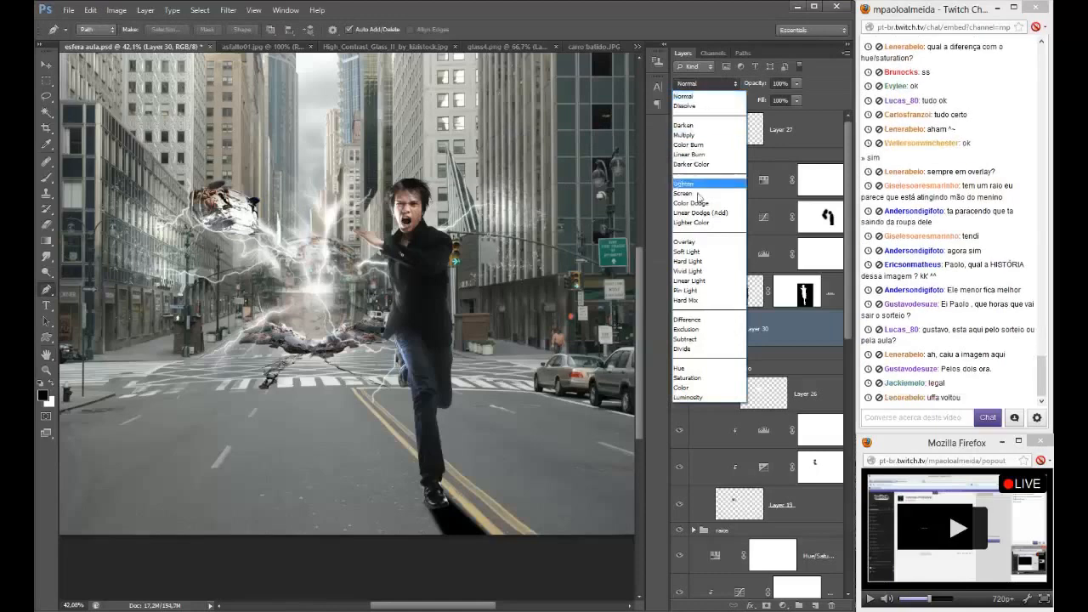
left_click(690, 252)
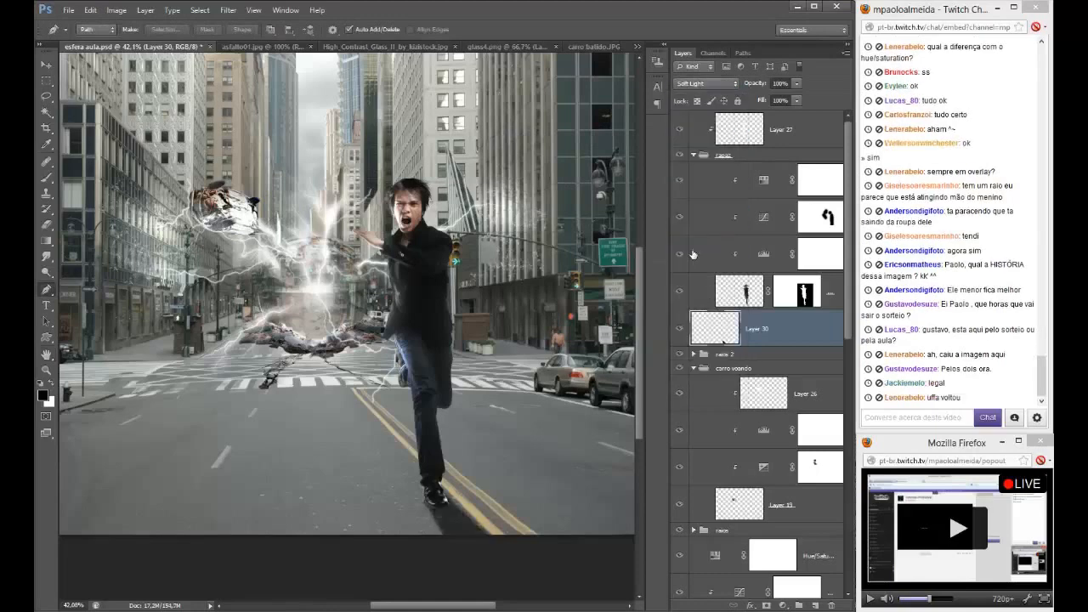
- Add a layer mask to the shadow on Layer 30 and ready the Brush tool with swapped colours
left_click(766, 605)
key("b")
key("x")
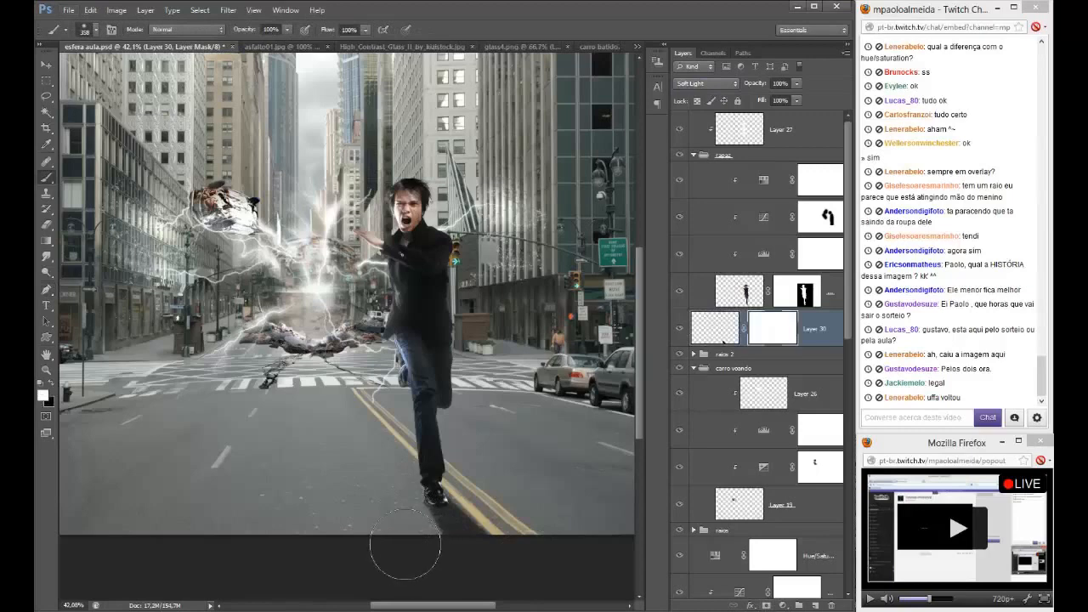
- Paint black on Layer 30's mask to soften the runner's shadow on the asphalt around his foot
key("x")
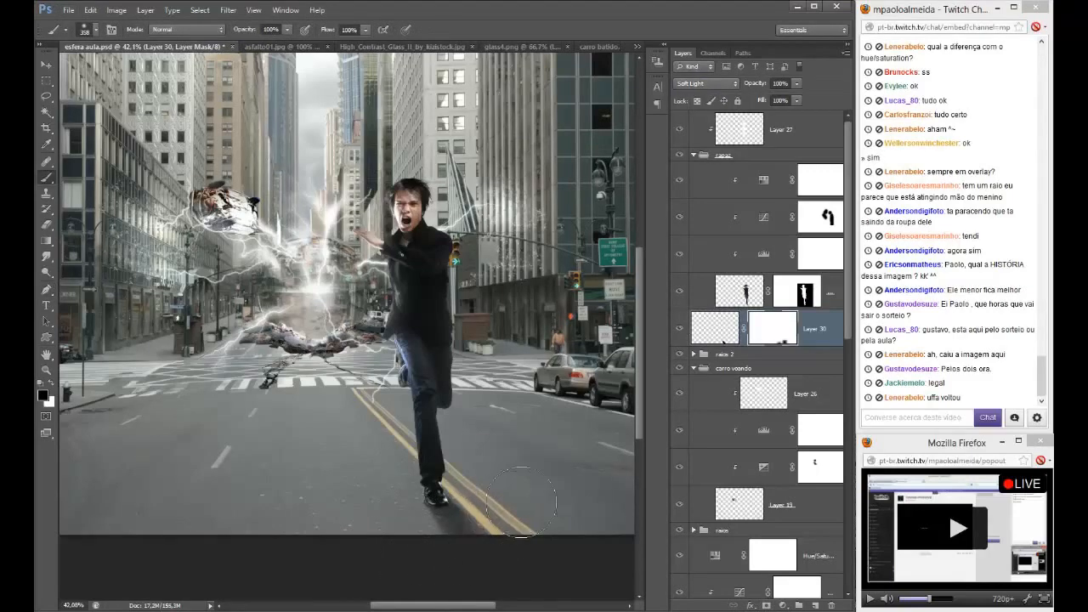
scroll(487, 459, "down", 3)
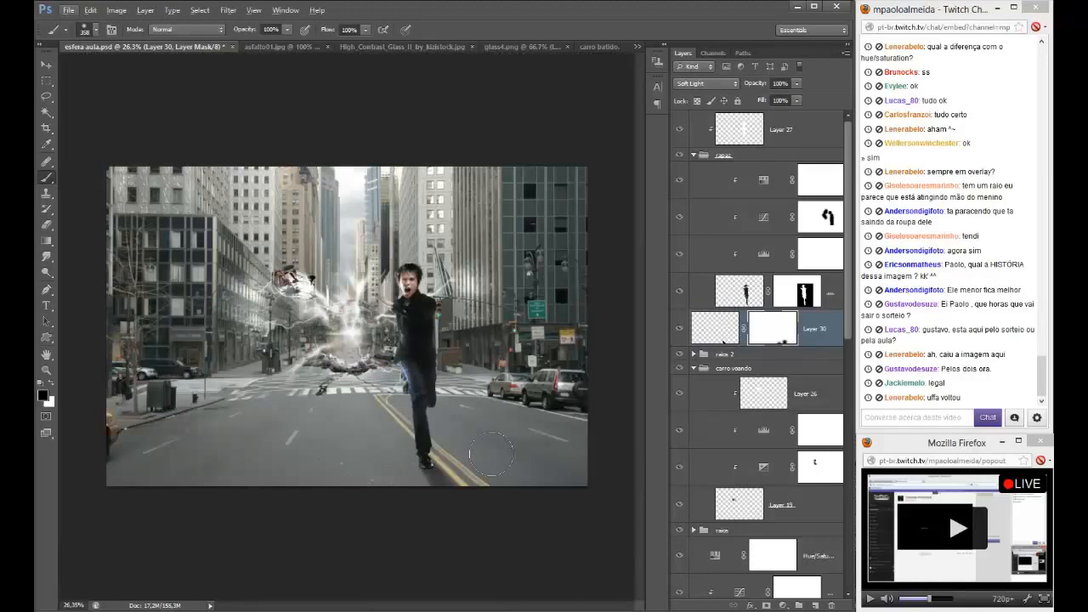
scroll(433, 365, "up", 2)
scroll(438, 363, "down", 1)
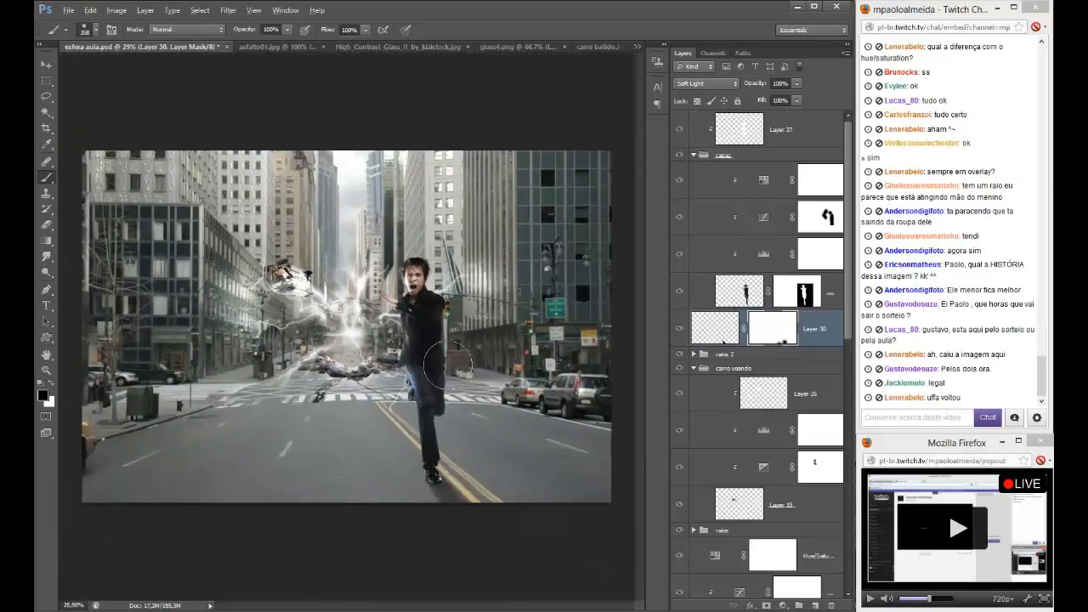
- Create a new layer above Layer 28, put it in a group and name the group "sombras cenário"
scroll(725, 317, "down", 3)
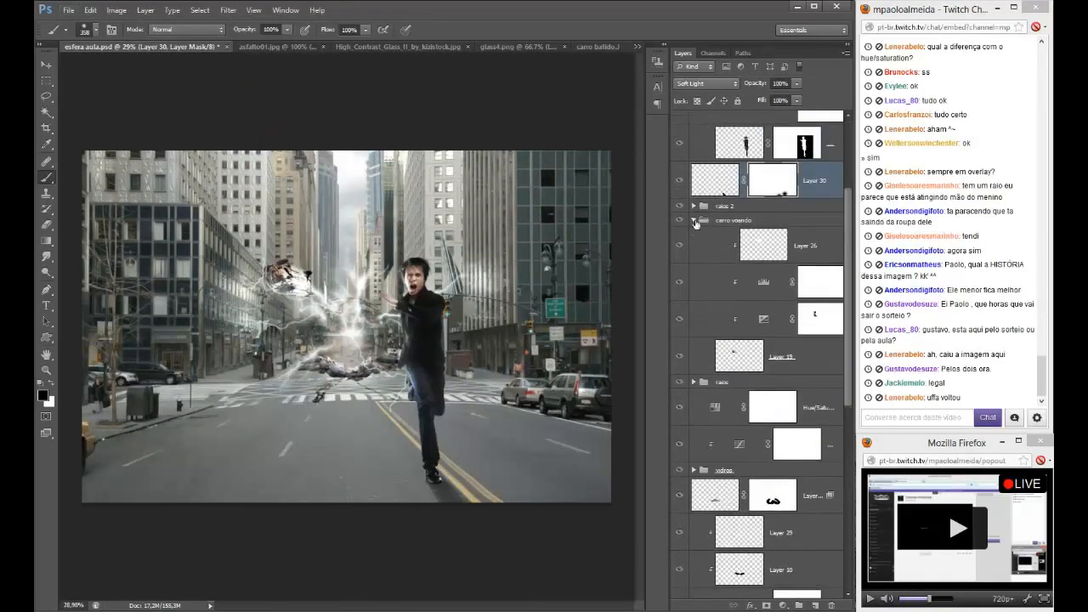
scroll(800, 398, "down", 8)
left_click(789, 419)
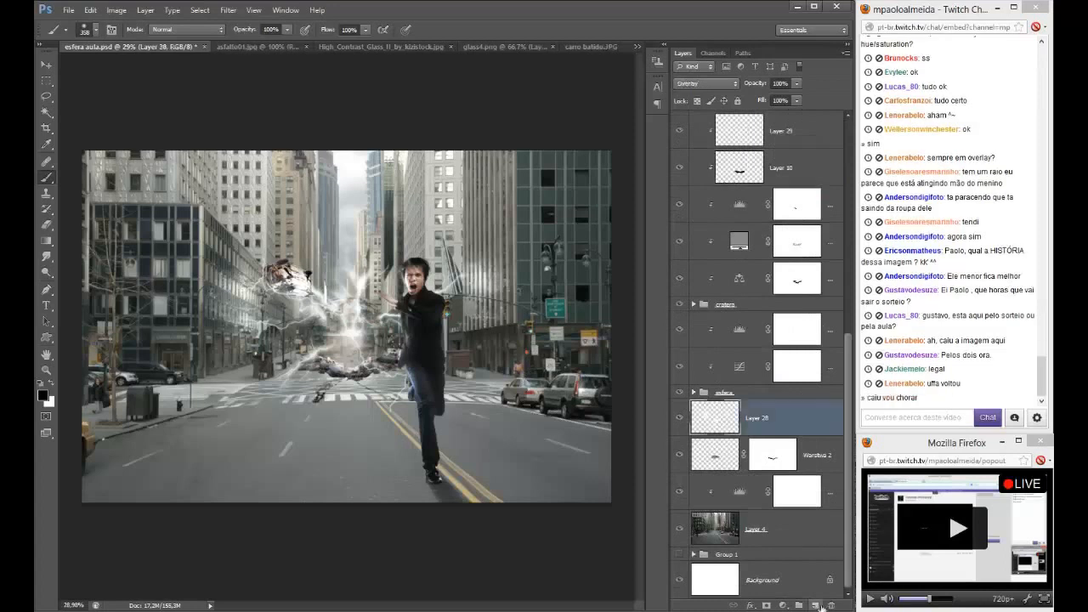
left_click(815, 605)
key("ctrl+g")
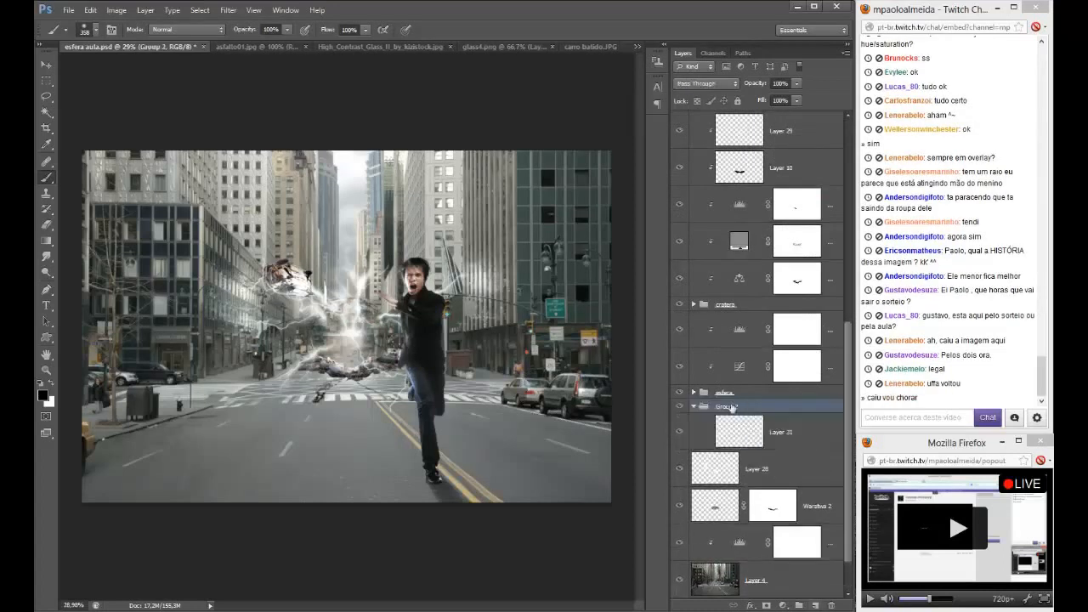
double_click(727, 407)
type("sombras cenário")
key("Return")
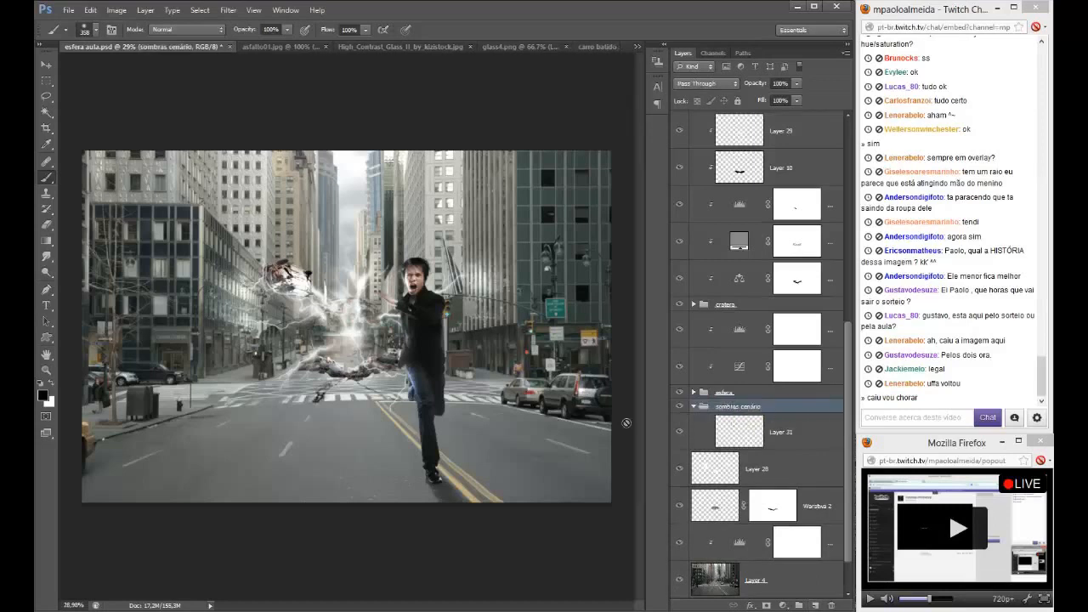
- Trace a Pen path from the crosswalk below the black SUV, around the corner doorway and along the sidewalk to the kiosk
key("p")
scroll(246, 395, "up", 5)
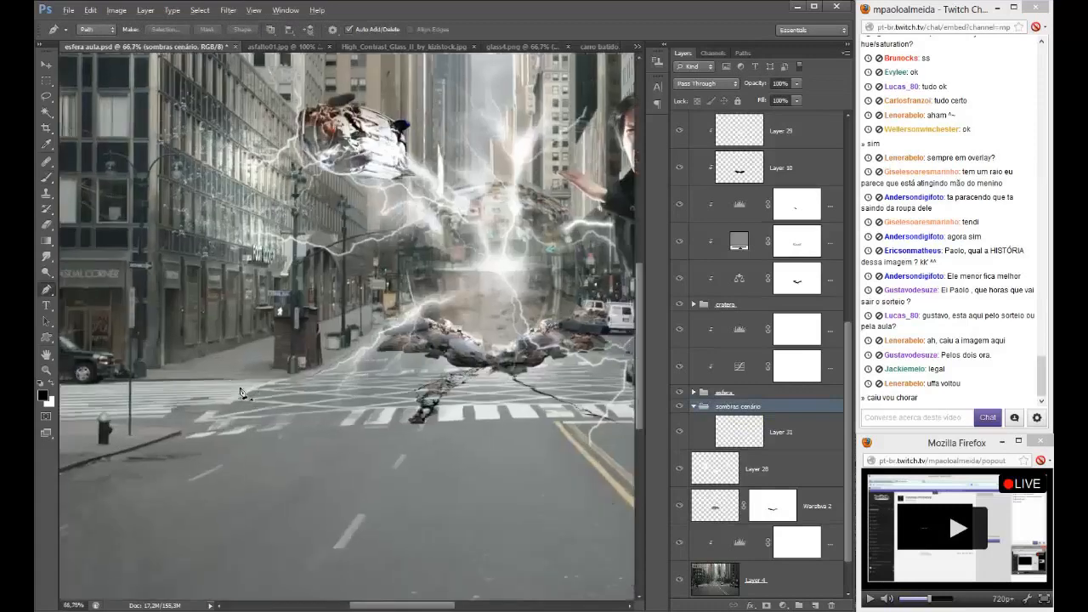
left_click(315, 367)
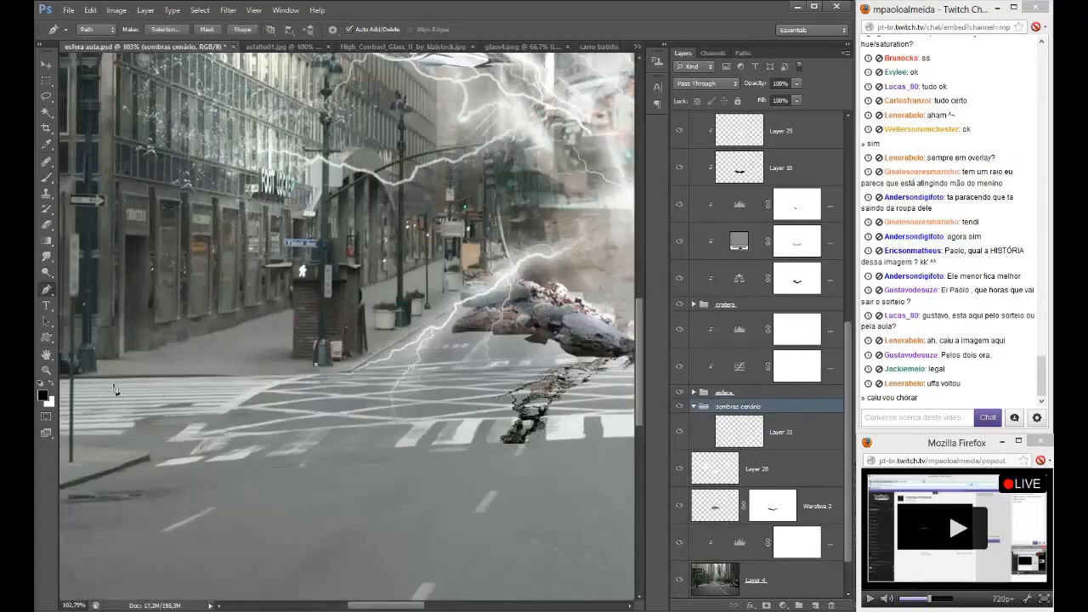
key("ctrl+z")
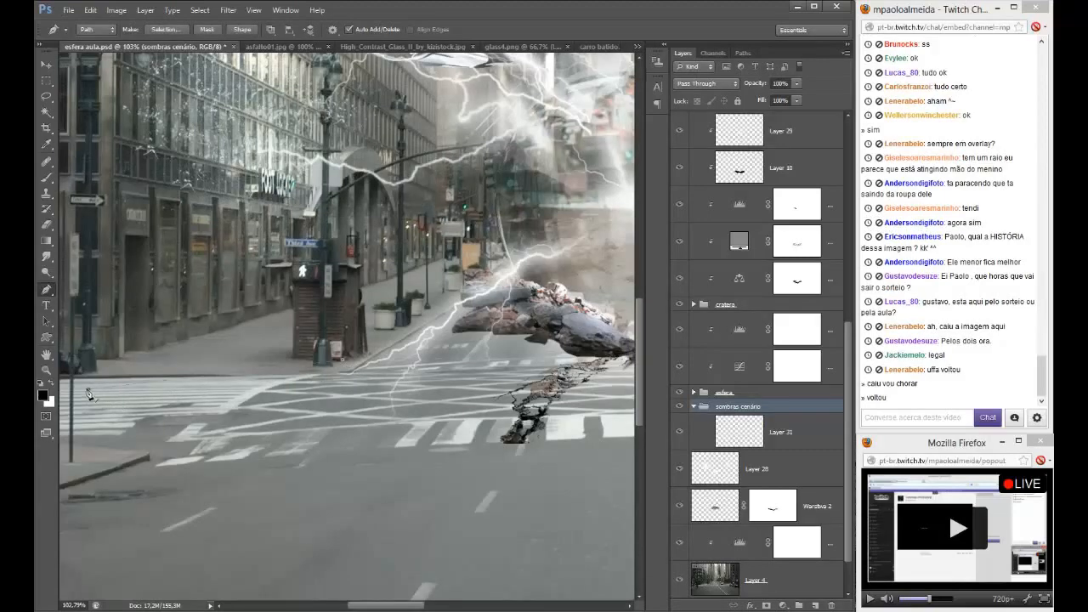
left_click_drag(89, 394, 264, 412)
left_click(161, 409)
left_click(193, 394)
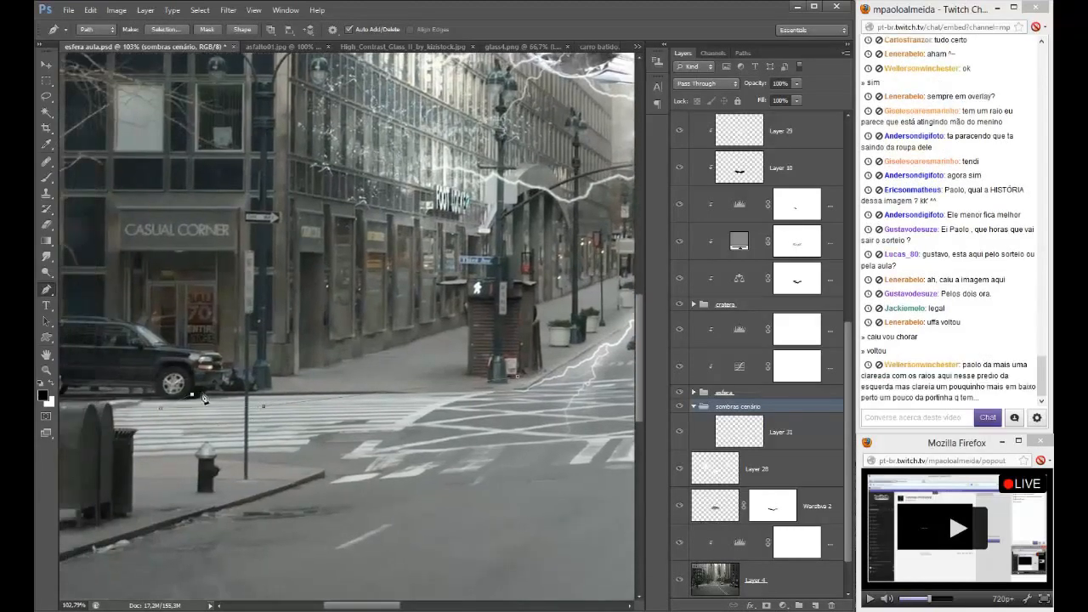
left_click(206, 391)
left_click(239, 389)
left_click(255, 388)
left_click(270, 384)
left_click(272, 376)
left_click(268, 368)
left_click(266, 358)
left_click(266, 226)
left_click(305, 246)
left_click(311, 253)
left_click(316, 258)
left_click(320, 263)
left_click(325, 369)
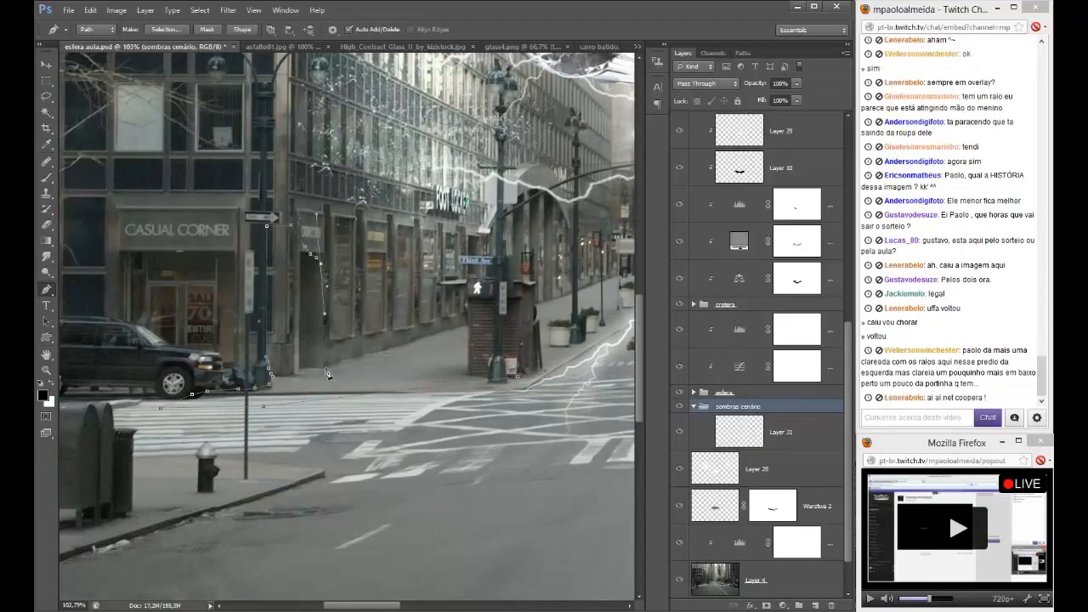
left_click(467, 372)
- Convert the path to an anti-aliased selection, fill it with black on Layer 31 and deselect
right_click(478, 335)
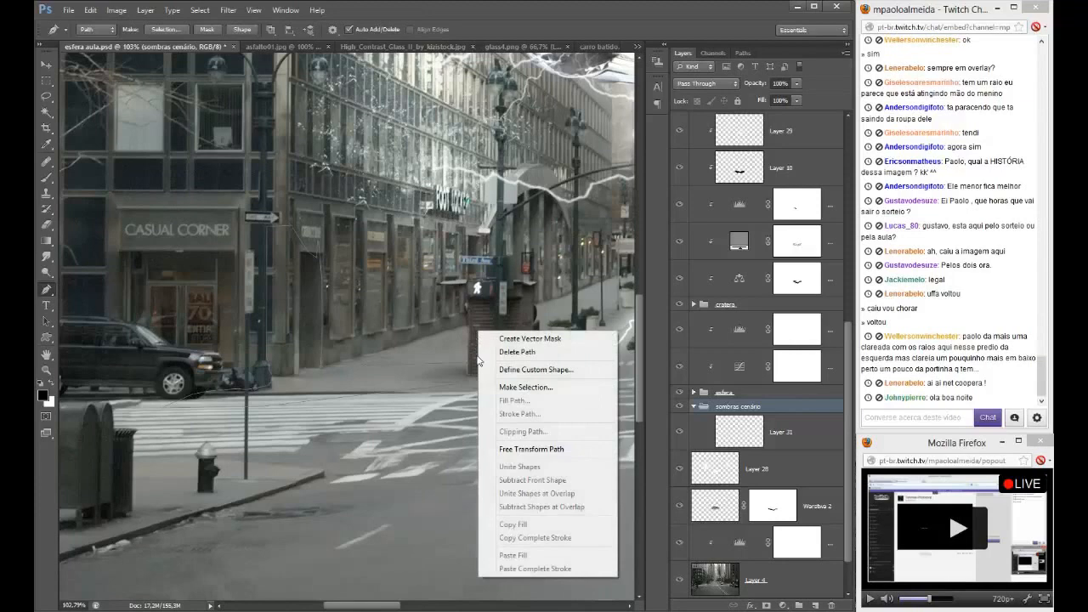
left_click(513, 390)
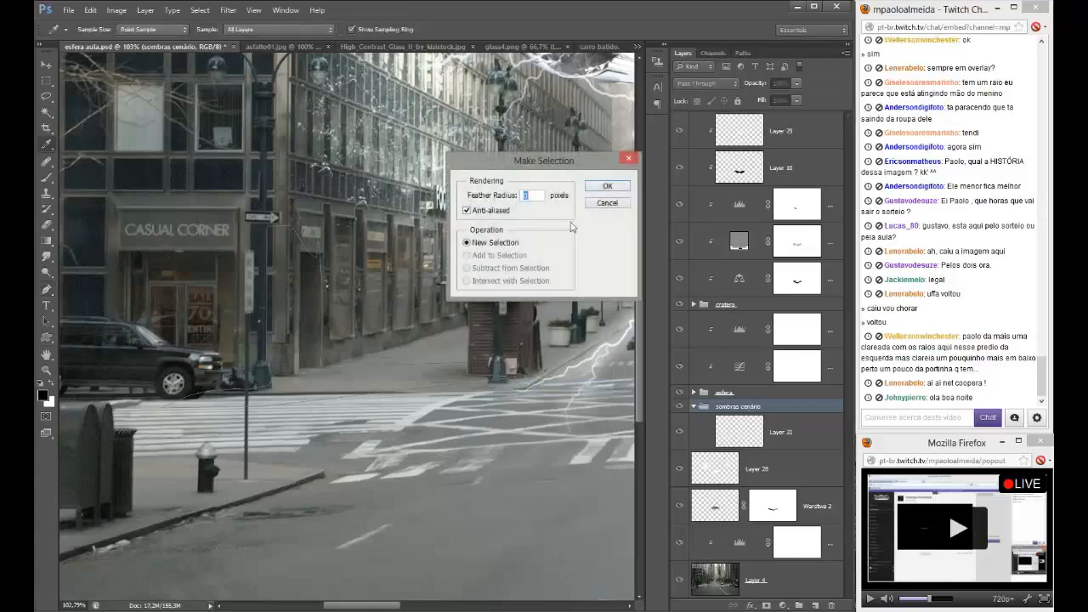
left_click(618, 187)
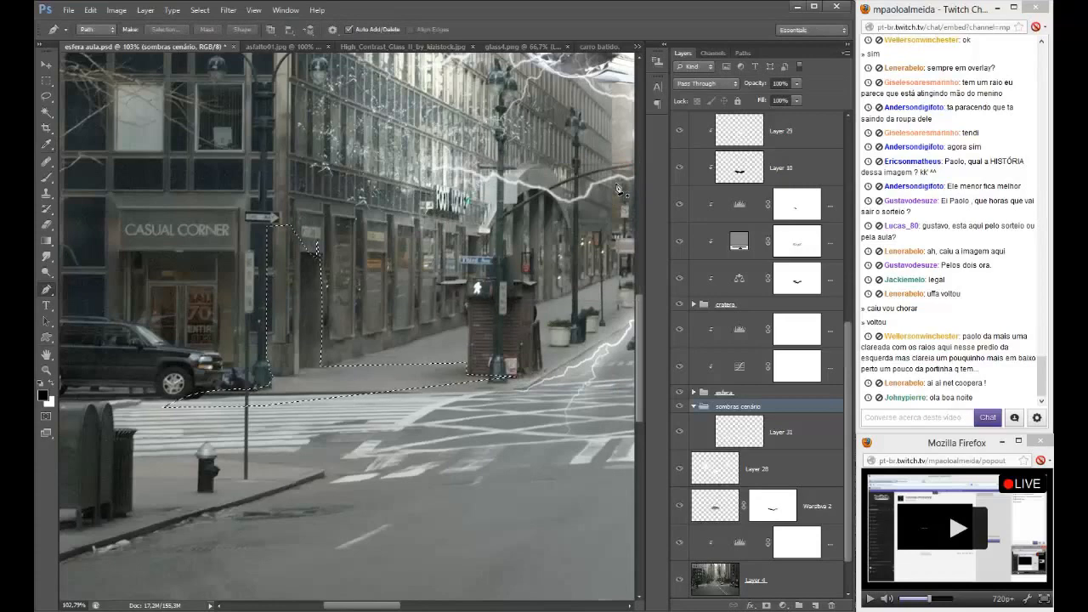
left_click(798, 439)
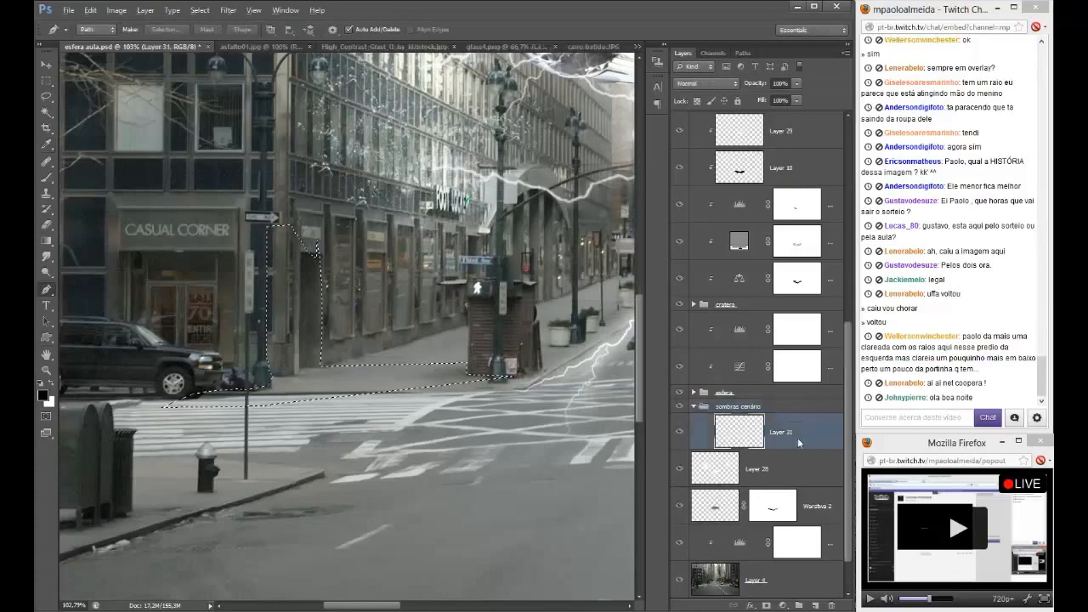
key("alt+BackSpace")
key("ctrl+d")
- Apply a 1.5-pixel Gaussian Blur to the black shape on Layer 31 and set its blend mode to Soft Light
key("ctrl+0")
scroll(204, 382, "up", 5)
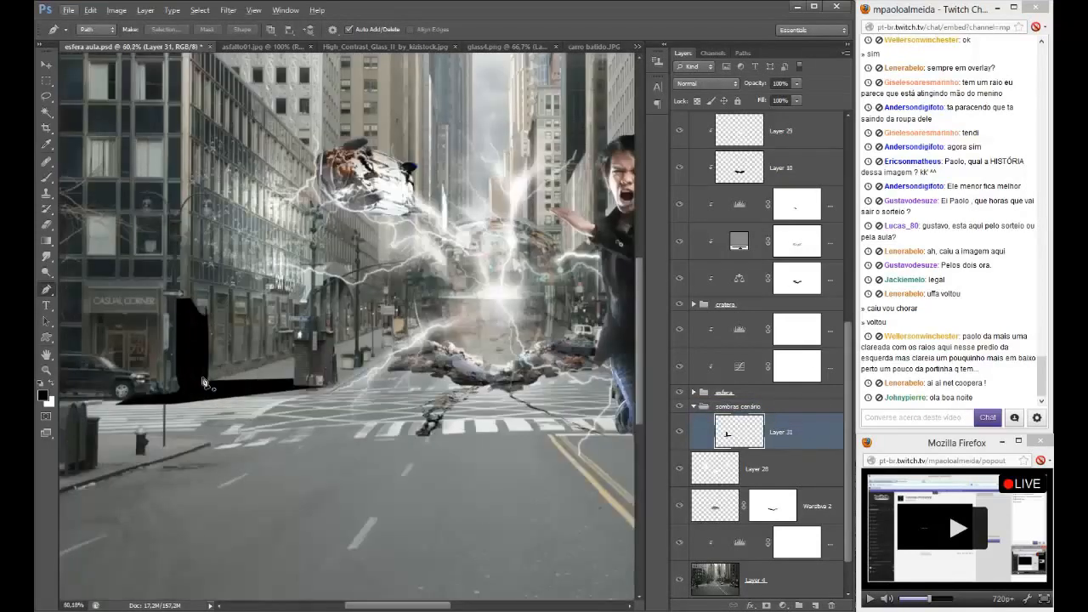
left_click(228, 9)
left_click(178, 219)
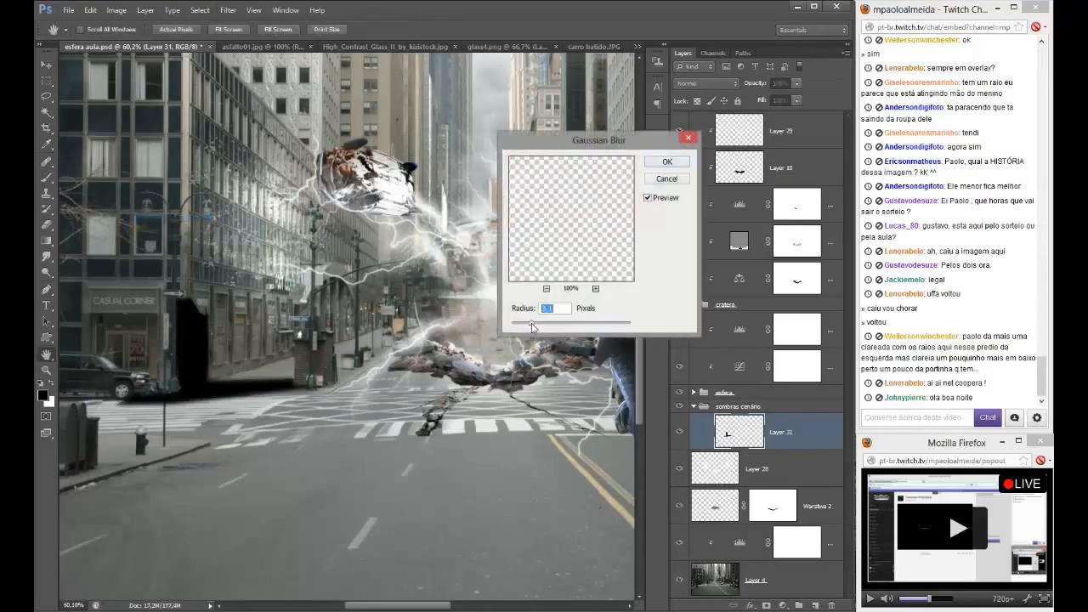
left_click_drag(532, 328, 524, 329)
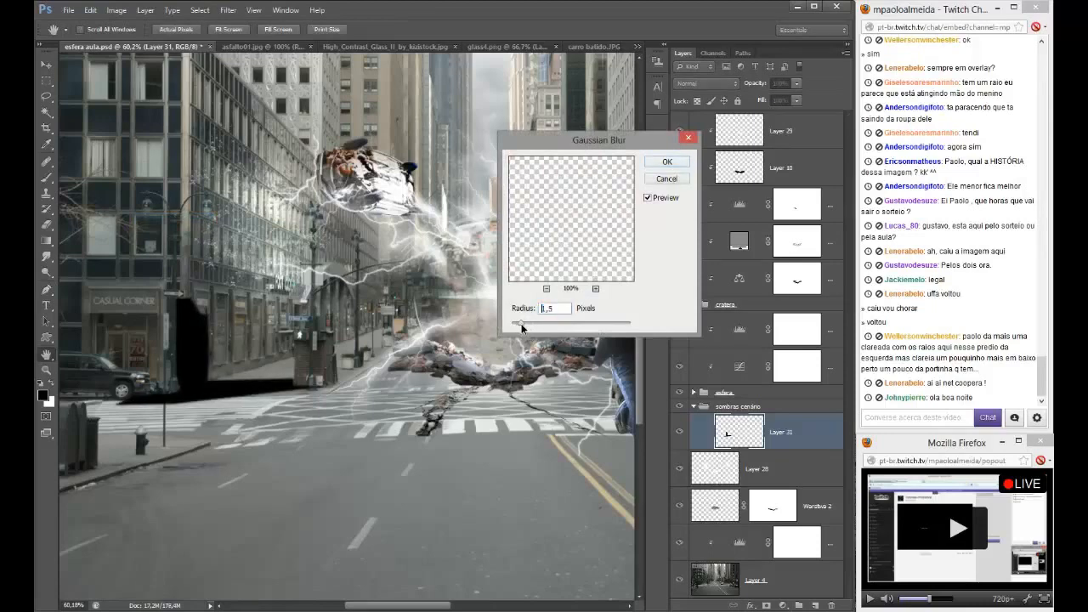
left_click(668, 162)
left_click(705, 83)
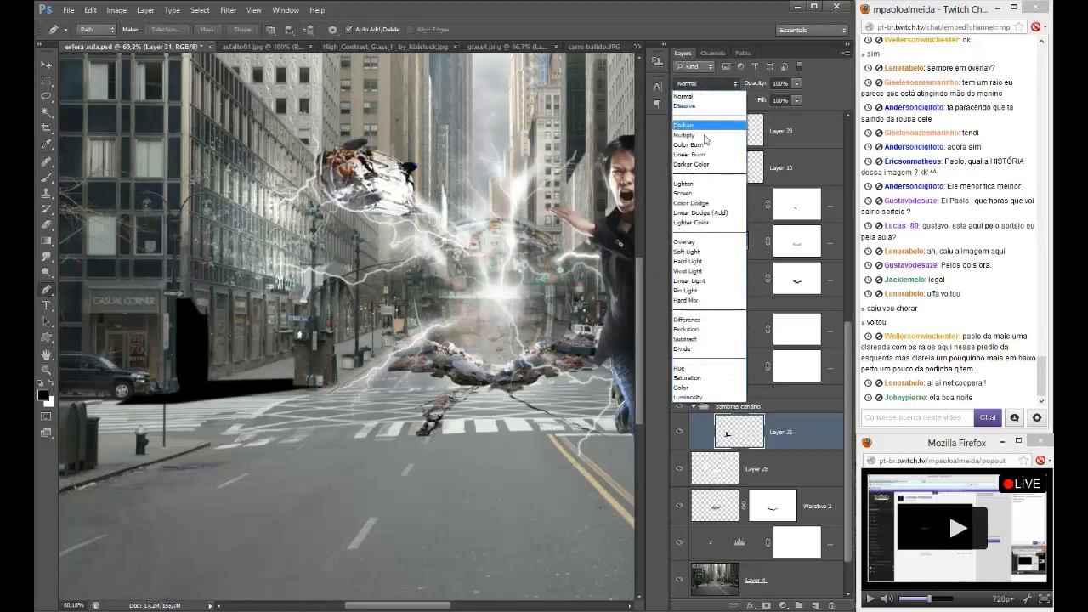
left_click(693, 252)
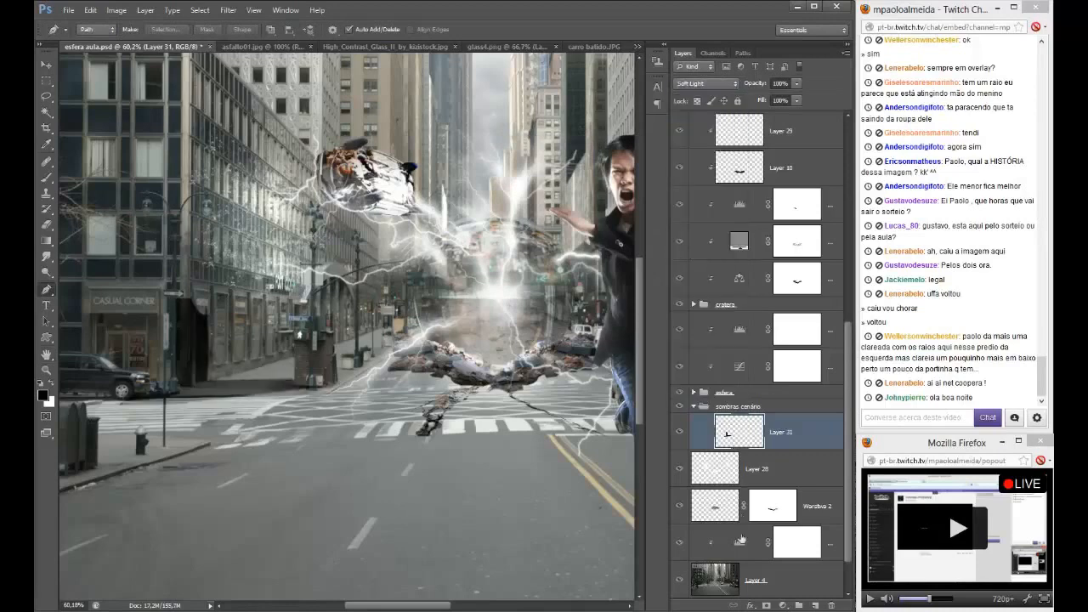
- Add a layer mask to Layer 31 and paint black at the top of the doorway and the SUV end of the shadow
left_click(765, 606)
key("b")
mouse_move(177, 322)
left_mouse_down()
mouse_move(171, 286)
mouse_move(186, 245)
mouse_move(229, 266)
left_mouse_up()
left_click(90, 336)
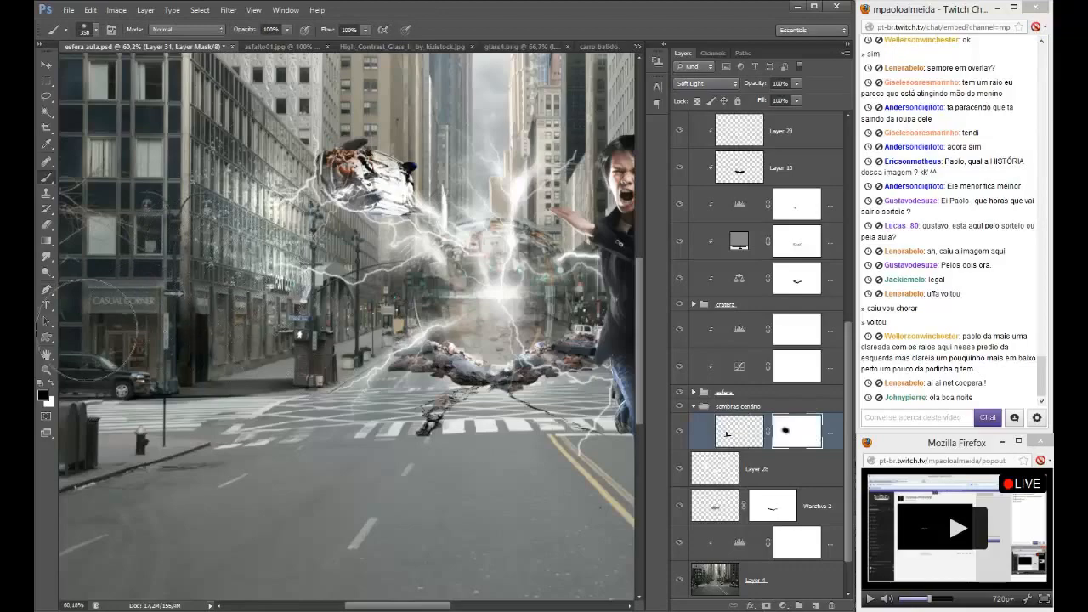
left_click(124, 421)
- Compare the street corner with and without the masked shadow by toggling Layer 31's visibility
scroll(223, 480, "down", 5)
scroll(225, 476, "up", 4)
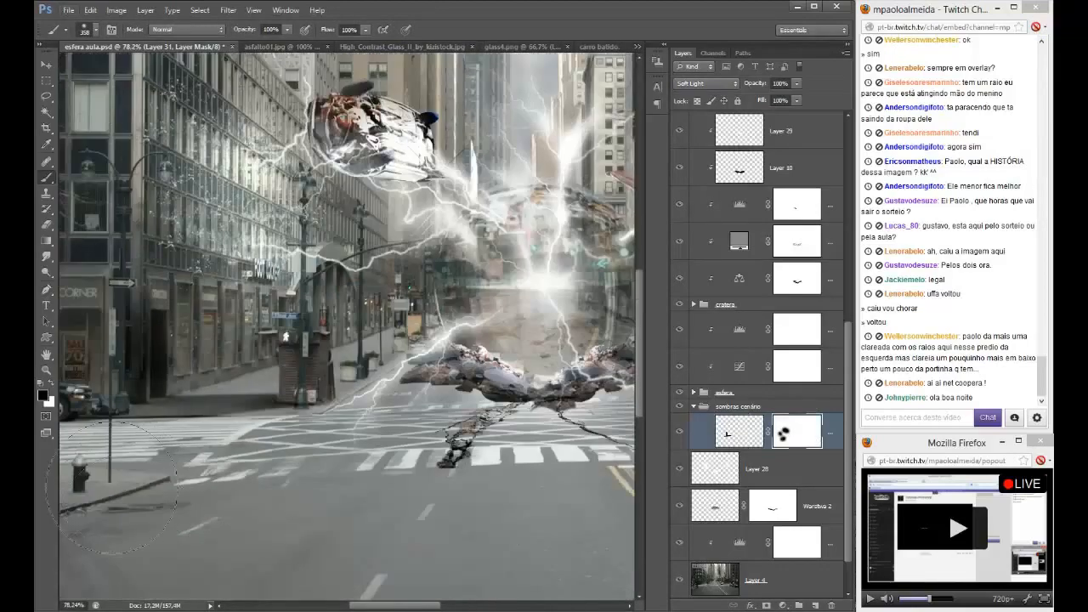
left_click_drag(111, 488, 320, 454)
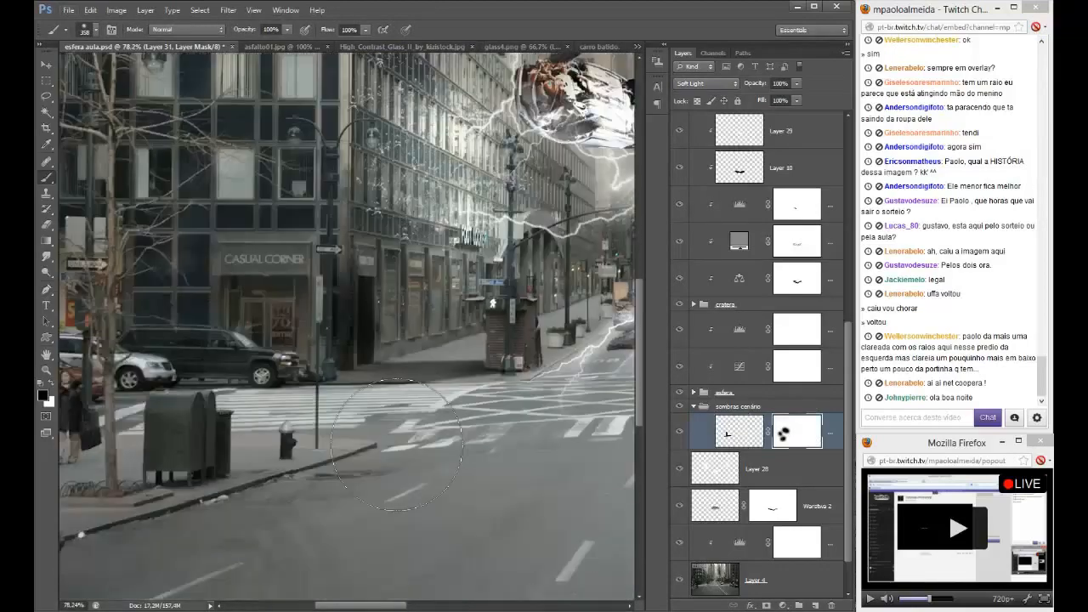
scroll(395, 444, "down", 4)
left_click(679, 431)
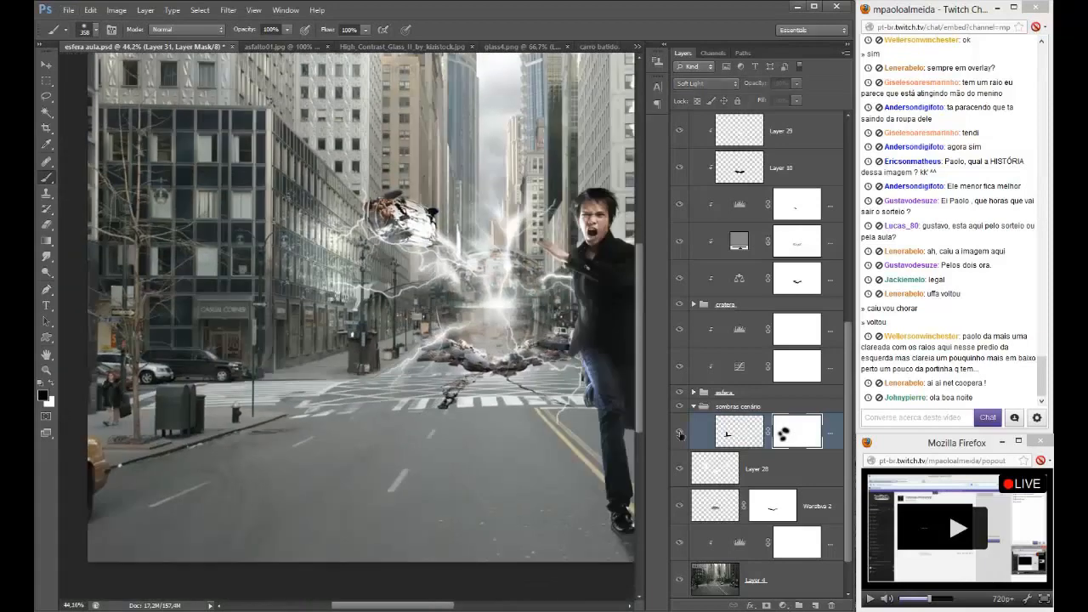
left_click(679, 433)
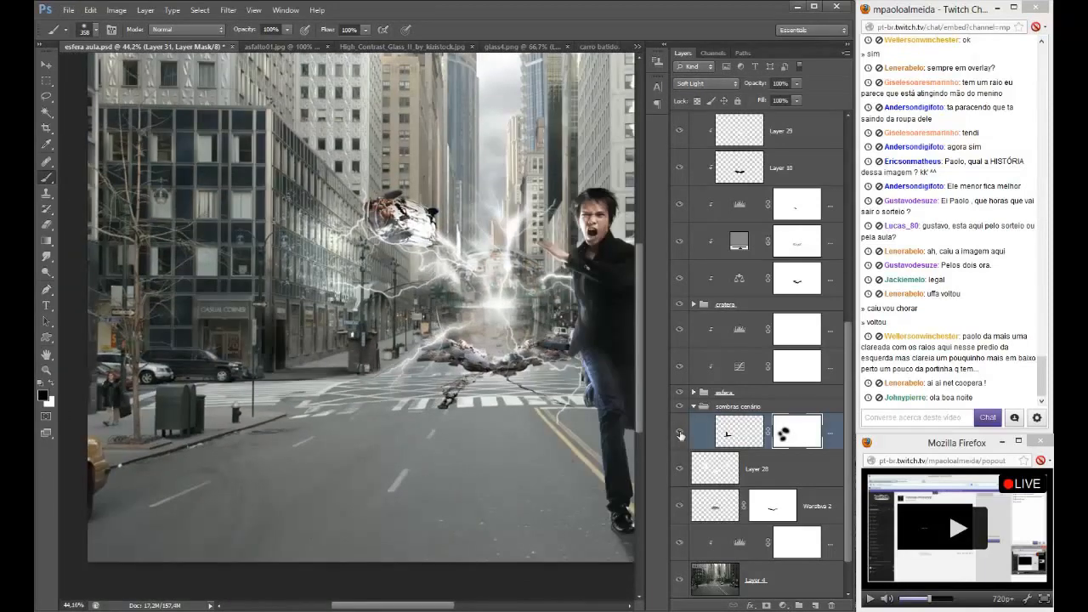
- On a new layer above Layer 31, trace the doorway and sidewalk between the planters and the pedestrian, and fill the shape with black
left_click_drag(617, 334, 382, 339)
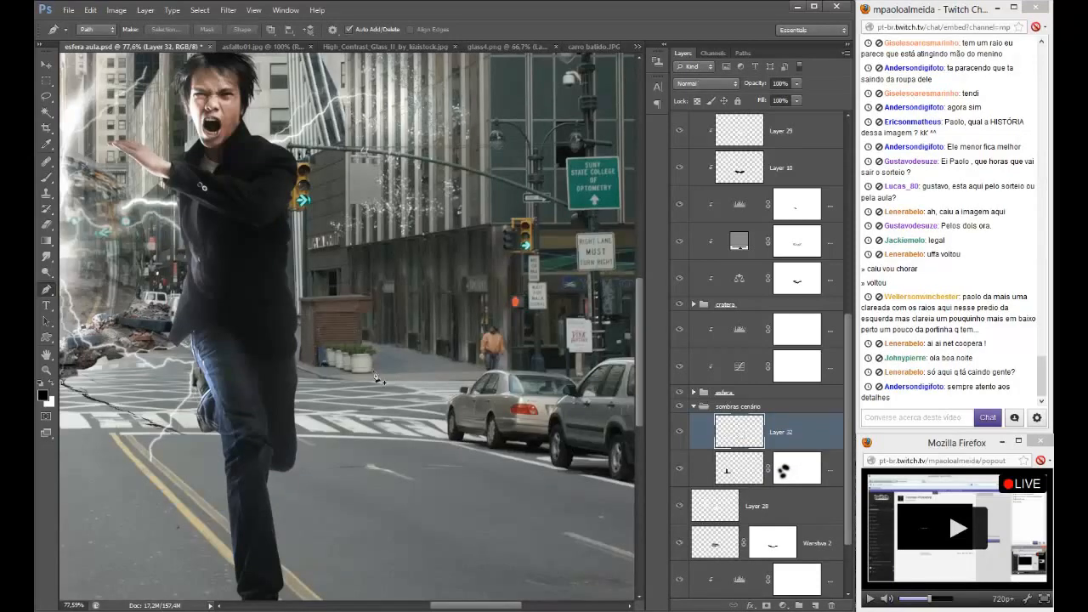
left_click(419, 371)
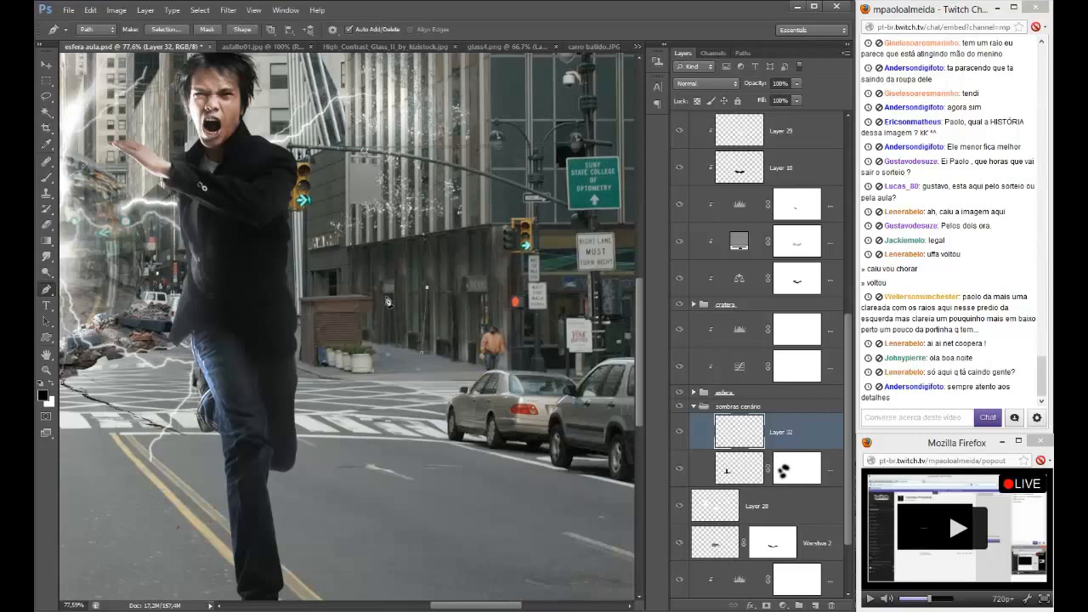
left_click(396, 345)
right_click(379, 378)
left_click(444, 181)
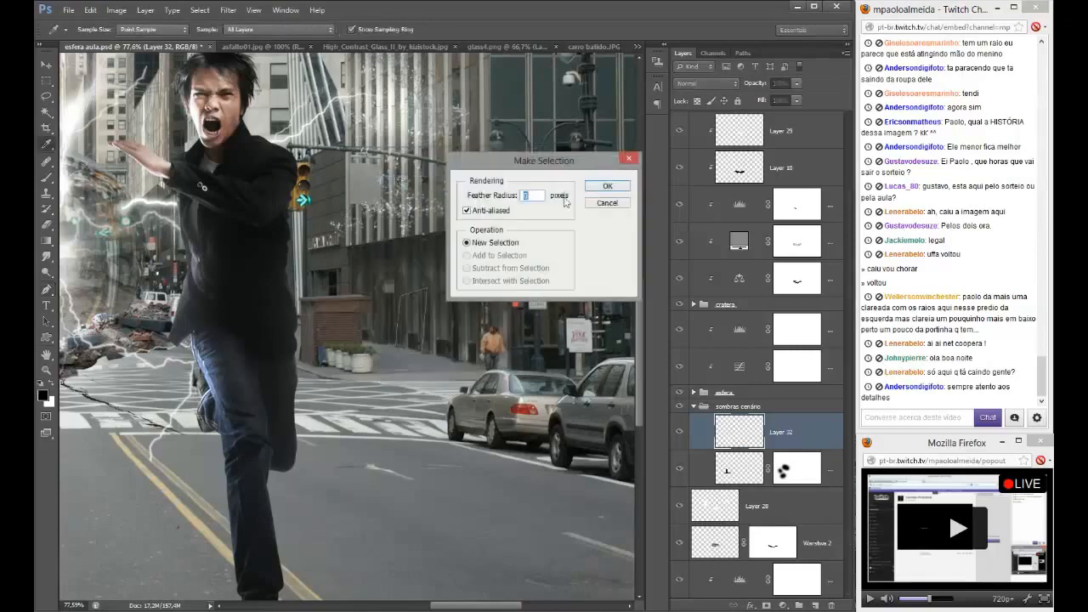
left_click(597, 187)
key("alt+BackSpace")
key("ctrl+d")
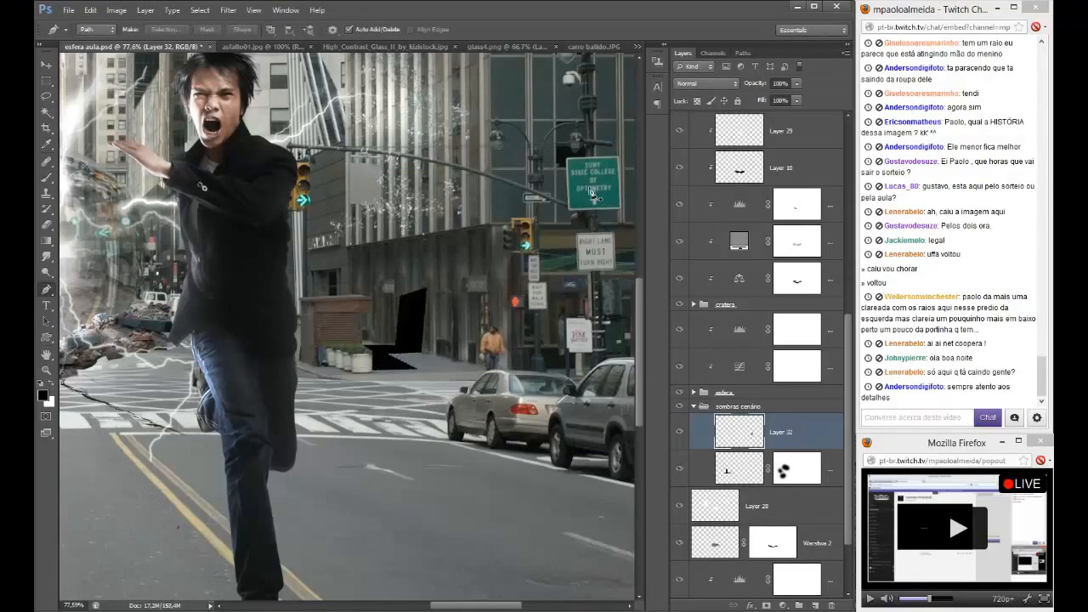
- Set Layer 32's blend mode to Soft Light and apply a Gaussian Blur to its shadow shape
left_click(705, 85)
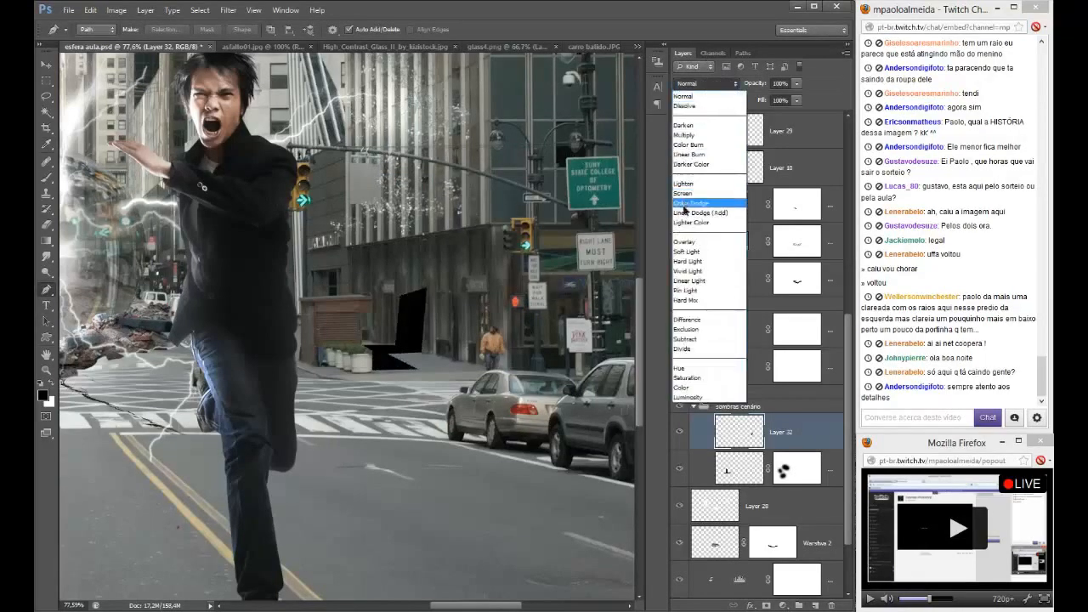
left_click(695, 255)
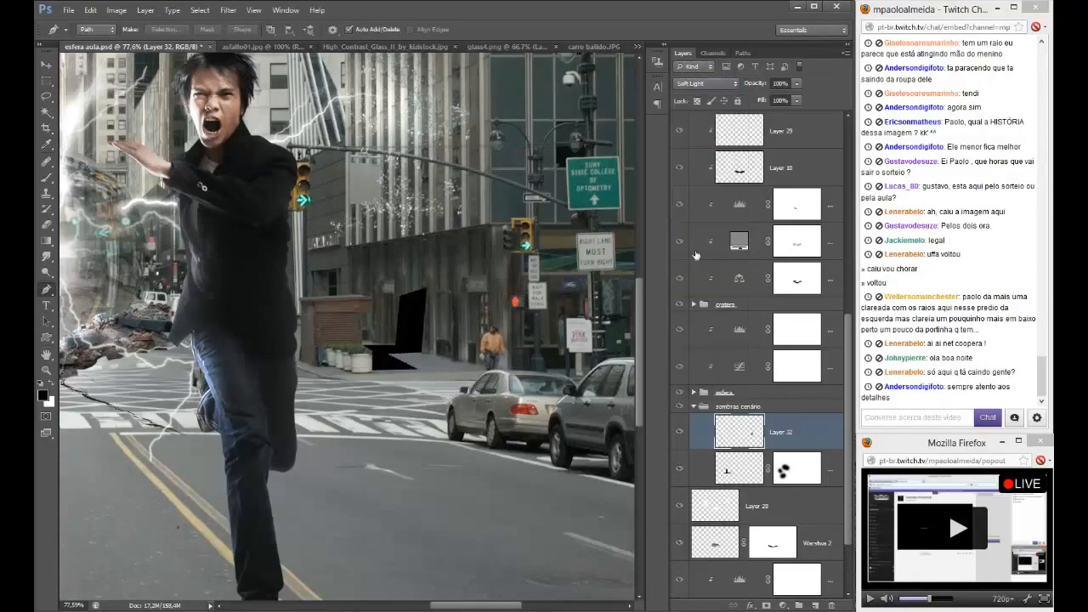
left_click(228, 11)
mouse_move(246, 143)
left_click(192, 217)
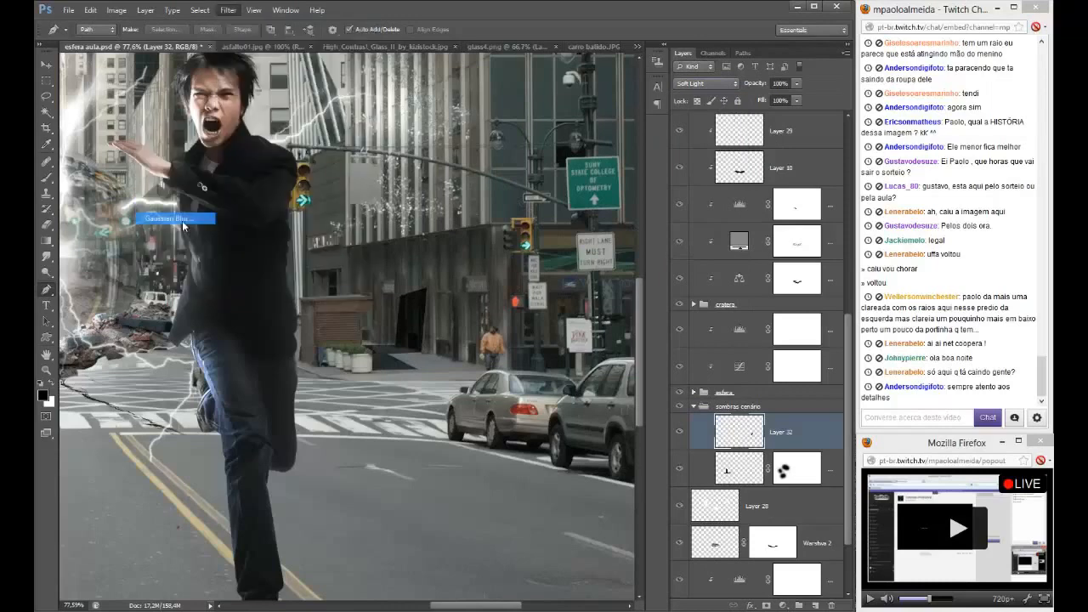
left_click(656, 162)
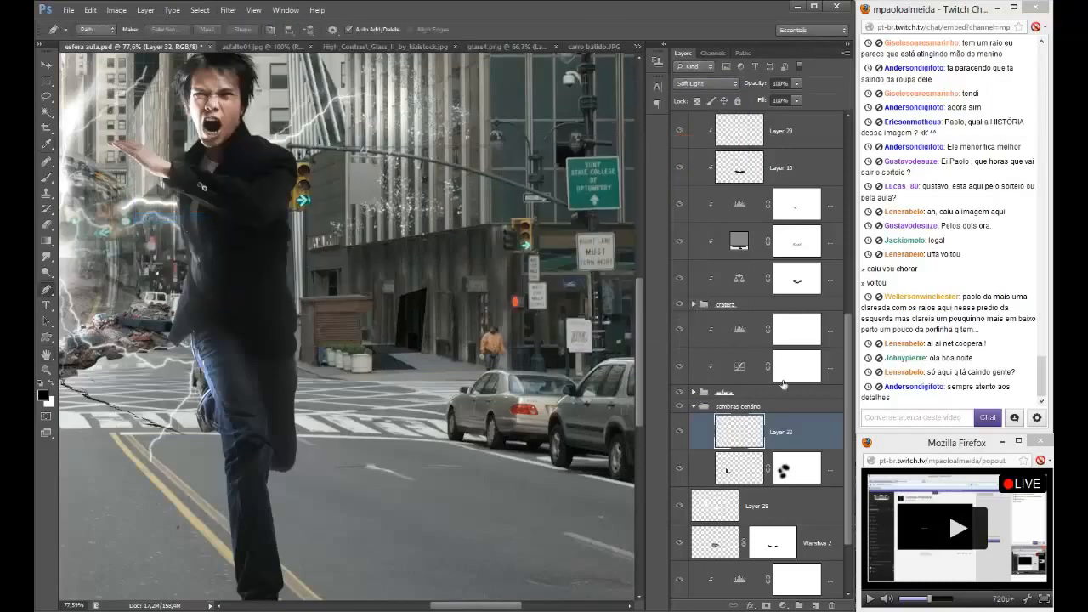
- Add a layer mask to Layer 32 and paint black with a soft brush over the doorway shadow's edges to fade it
left_click(767, 605)
key("b")
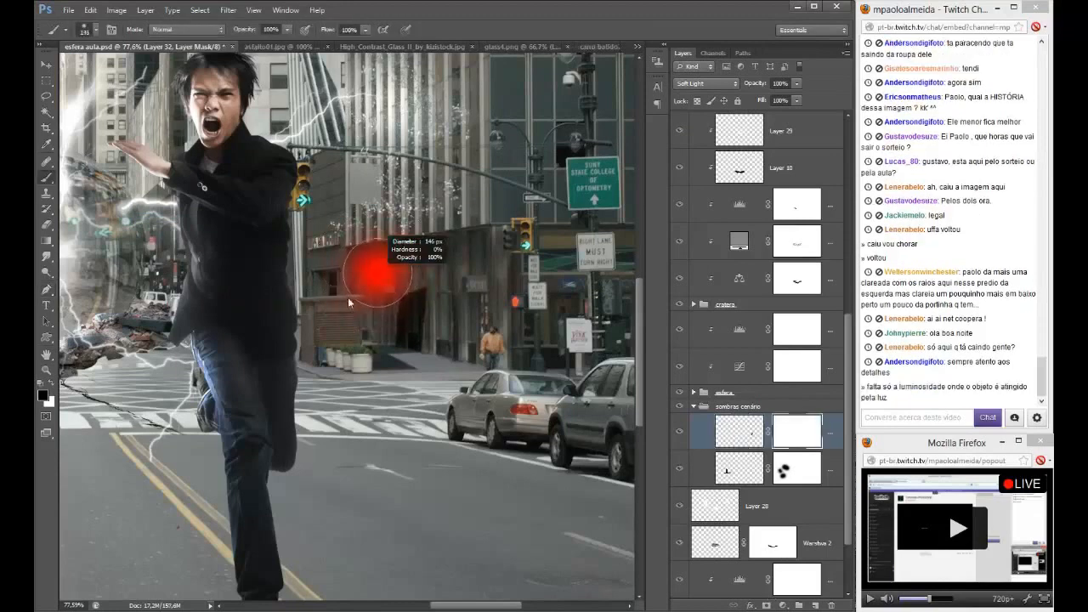
mouse_move(373, 299)
left_mouse_down()
mouse_move(397, 267)
mouse_move(454, 308)
mouse_move(450, 342)
mouse_move(424, 360)
mouse_move(391, 357)
mouse_move(437, 368)
left_mouse_up()
left_click_drag(422, 346, 392, 363)
- Create a new layer above the Hue/Saturation adjustment and name it "ajuste raios ponto"
scroll(435, 367, "down", 3)
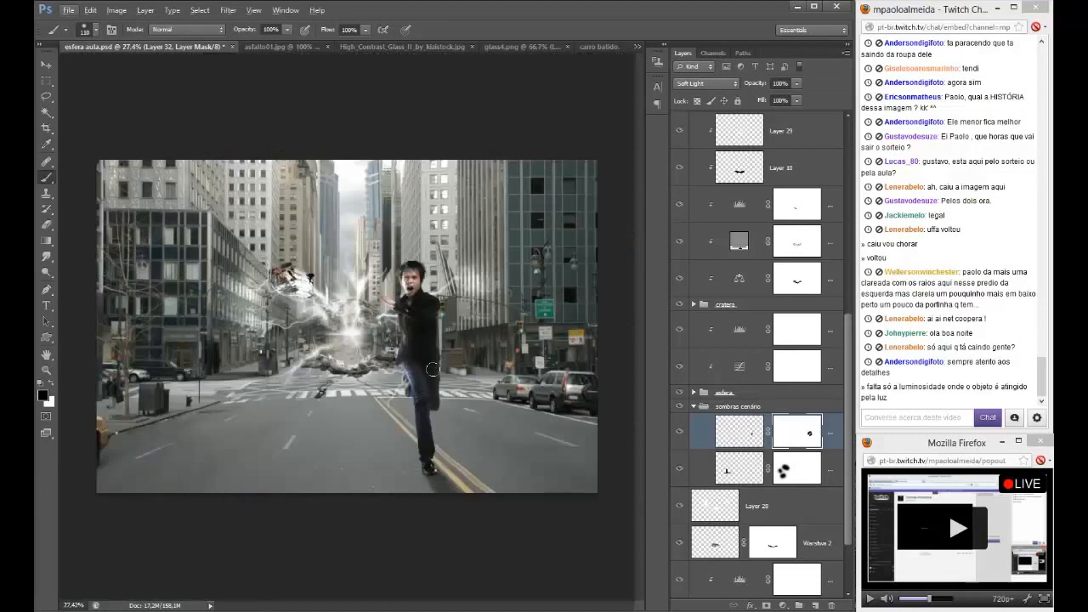
scroll(436, 365, "up", 1)
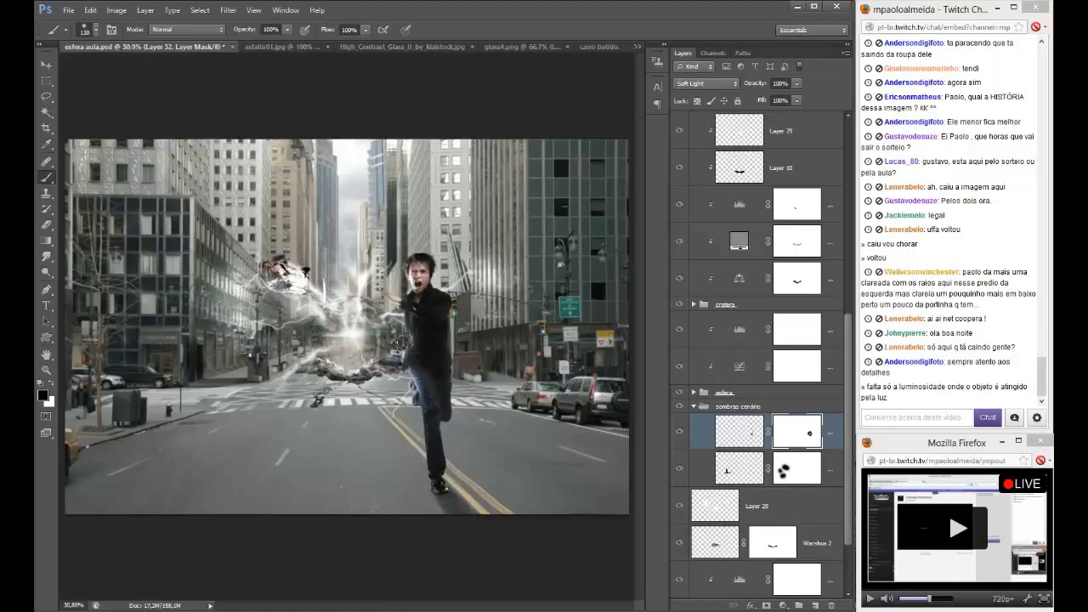
scroll(350, 346, "up", 2)
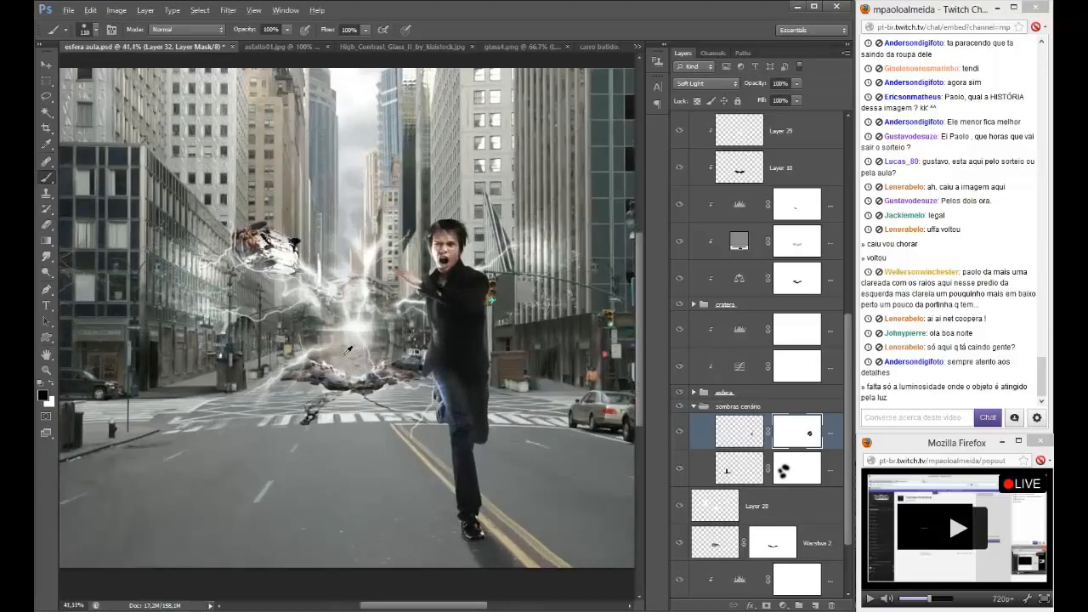
scroll(178, 295, "up", 3)
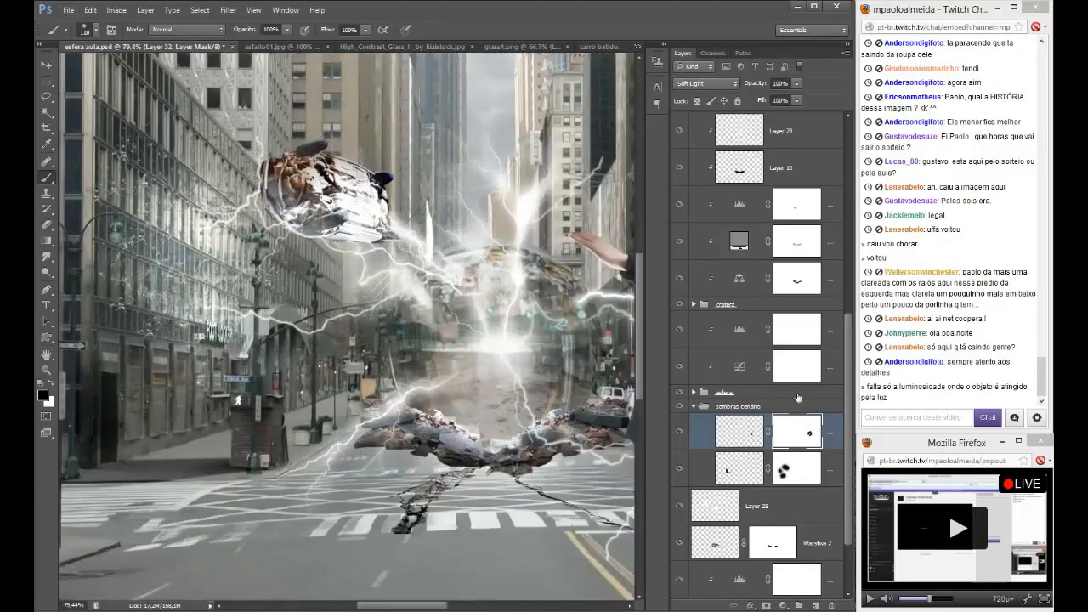
scroll(797, 397, "up", 5)
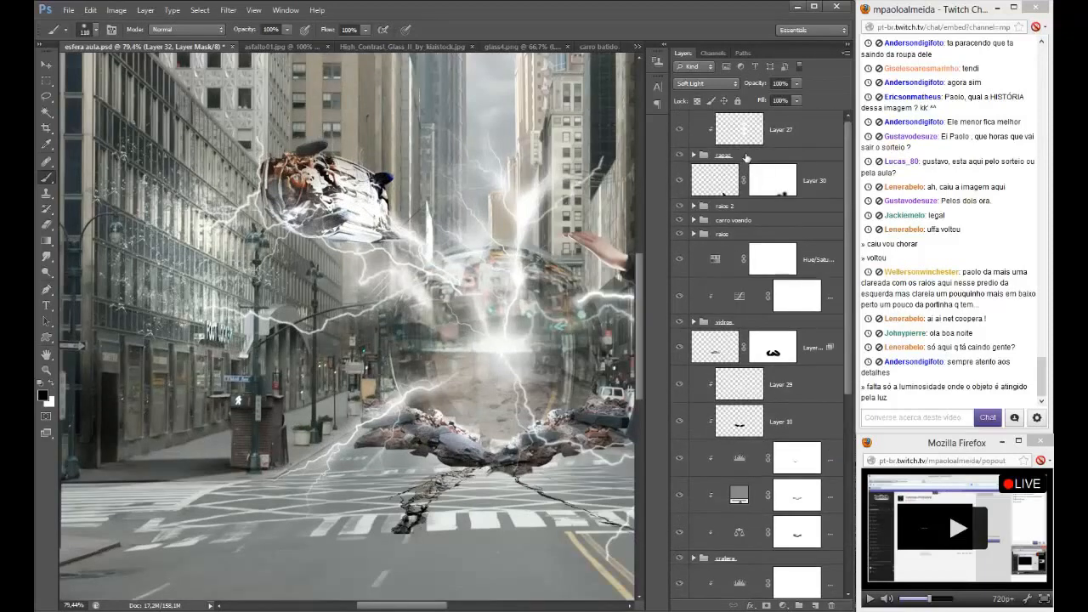
left_click(830, 272)
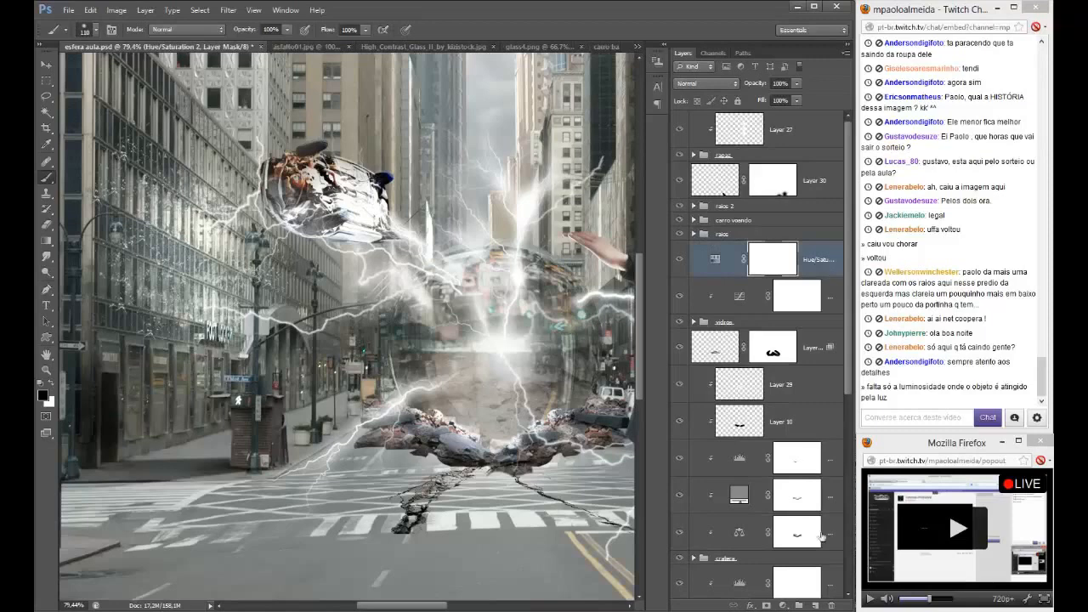
left_click(815, 605)
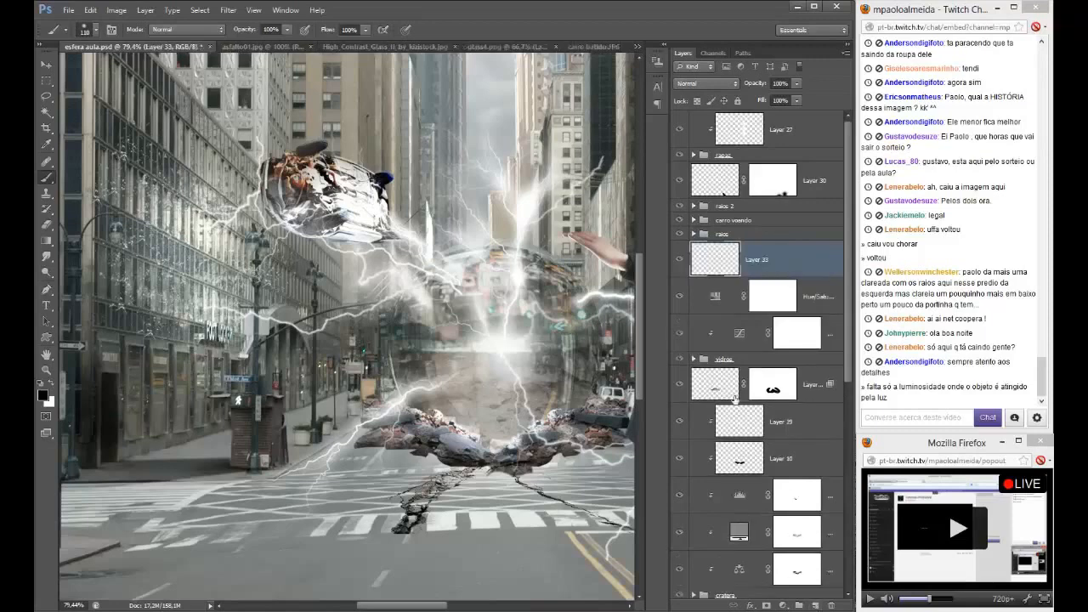
double_click(757, 259)
type("E")
type("juste raios ponto")
key("Return")
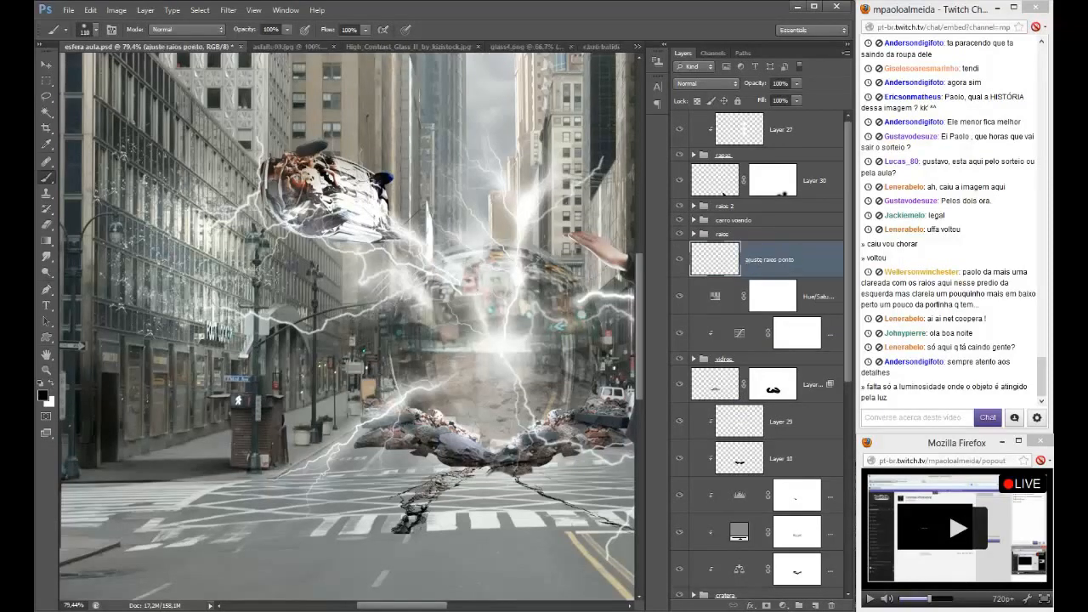
- Paint soft white glow dots where the lightning tips strike the buildings and street on the "ajuste raios ponto" layer
left_click_drag(224, 297, 202, 310)
key("x")
left_click(203, 309)
left_click(203, 310)
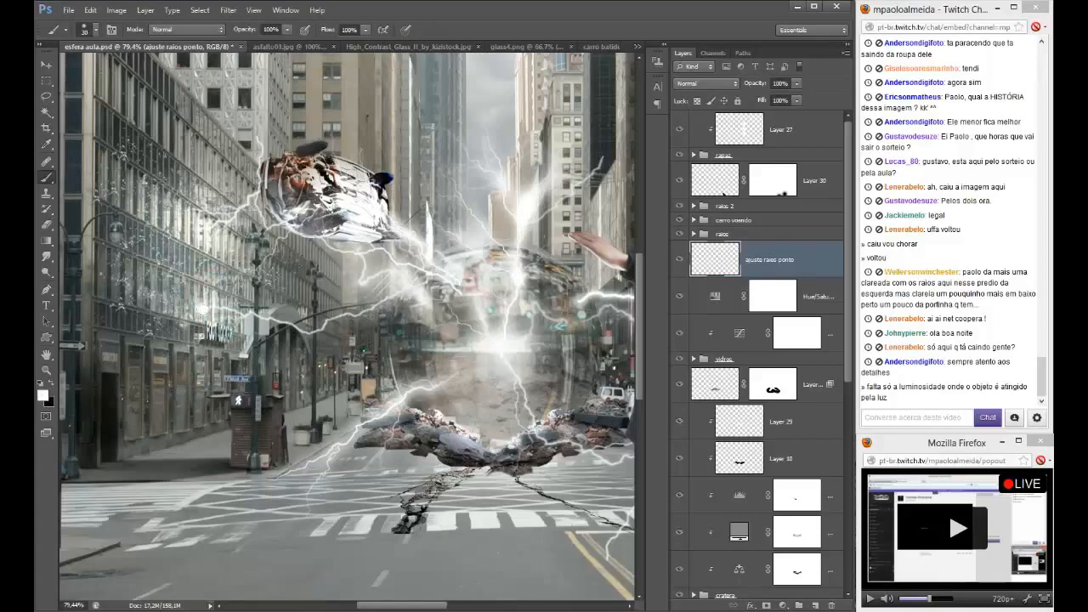
left_click_drag(214, 222, 221, 223)
left_click(213, 226)
left_click_drag(459, 338, 270, 327)
left_click_drag(408, 343, 287, 368)
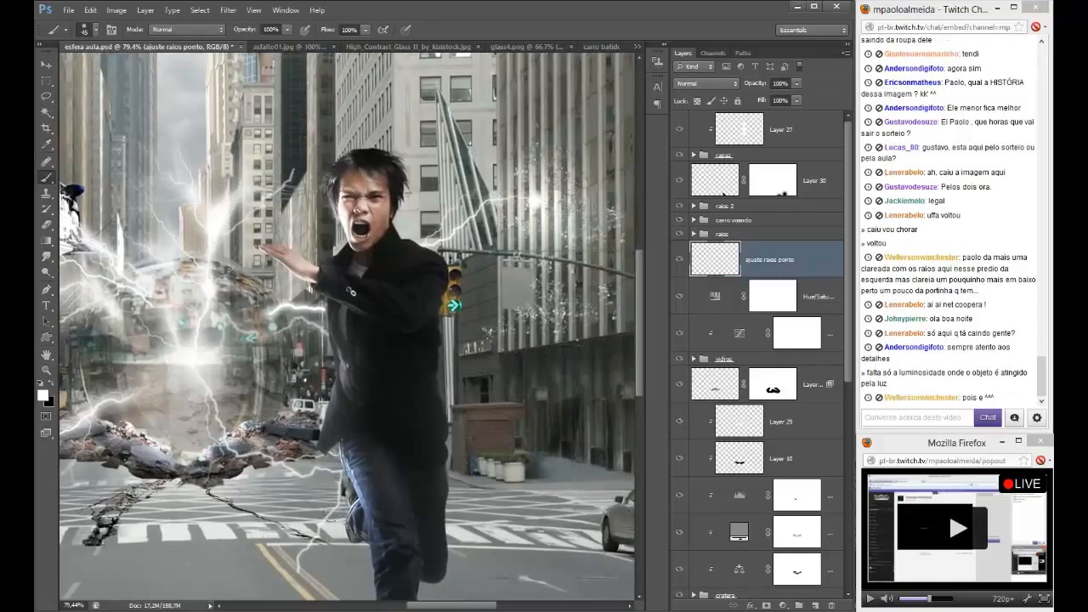
scroll(394, 496, "down", 3)
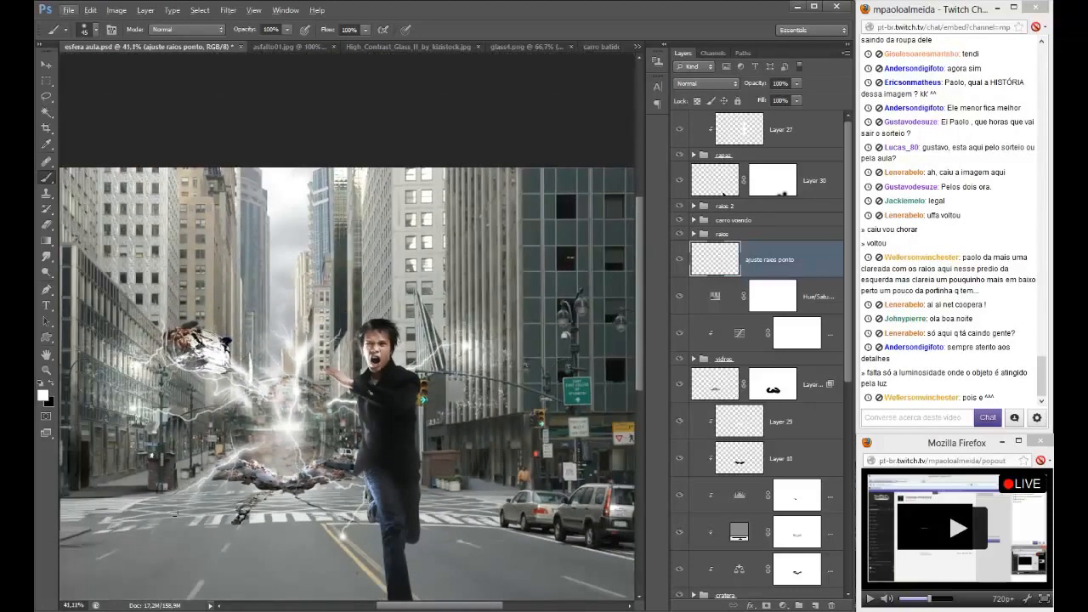
scroll(340, 486, "down", 1)
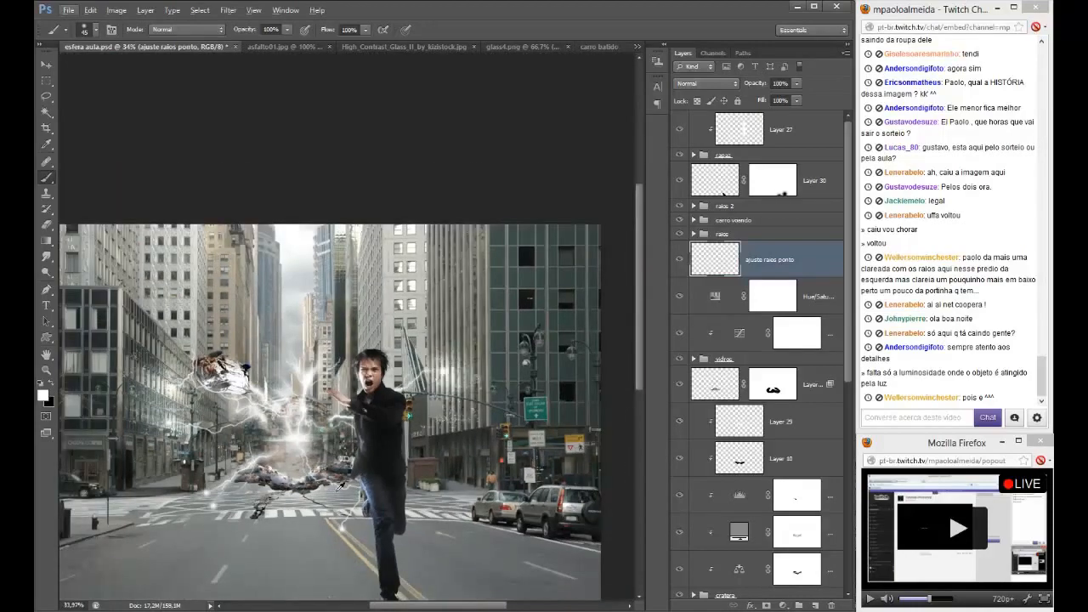
scroll(340, 486, "up", 1)
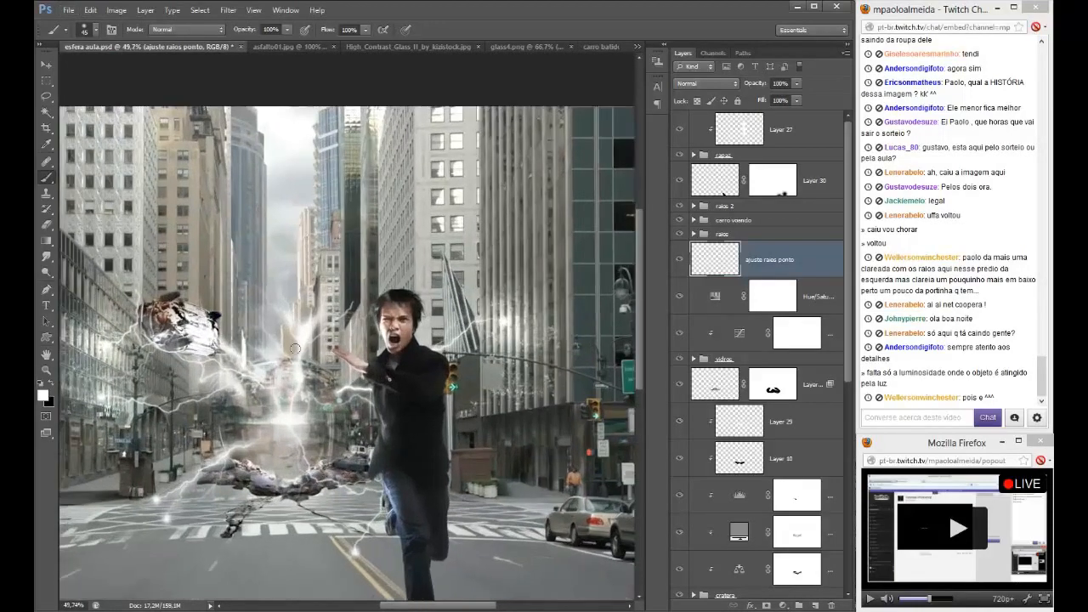
scroll(603, 246, "down", 1)
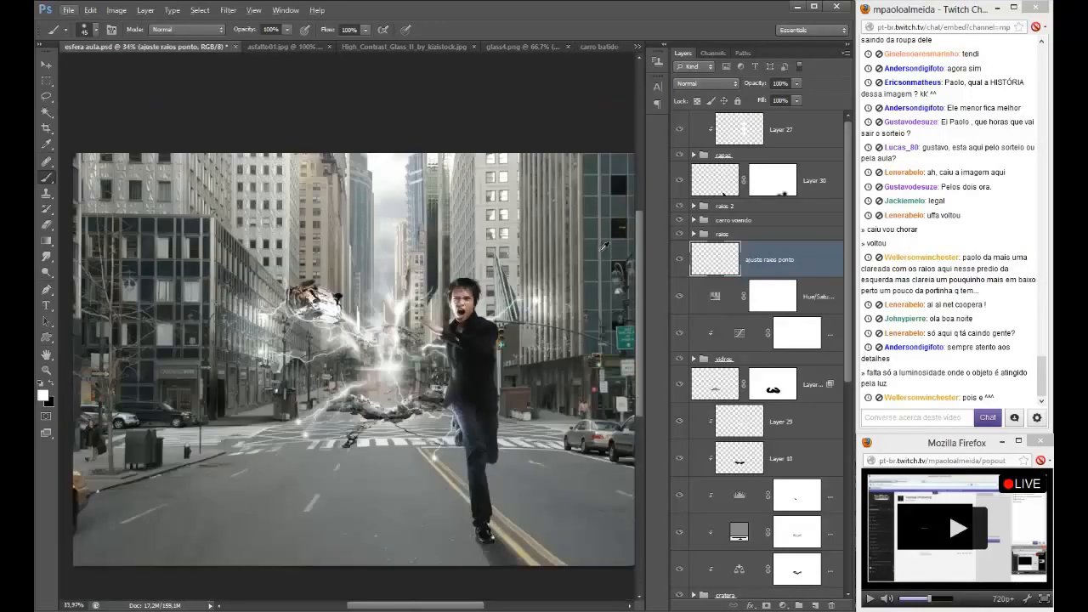
- Add a Color Lookup adjustment at the top of the layer stack using the Moonlight.3DL look
left_click(810, 124)
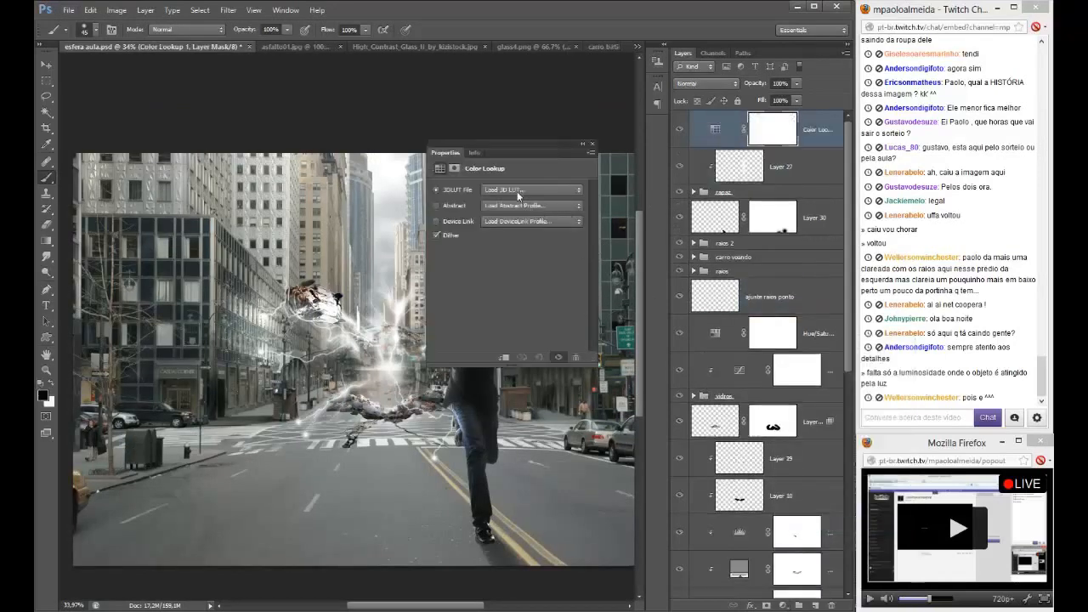
left_click(516, 190)
left_click(504, 401)
left_click(590, 145)
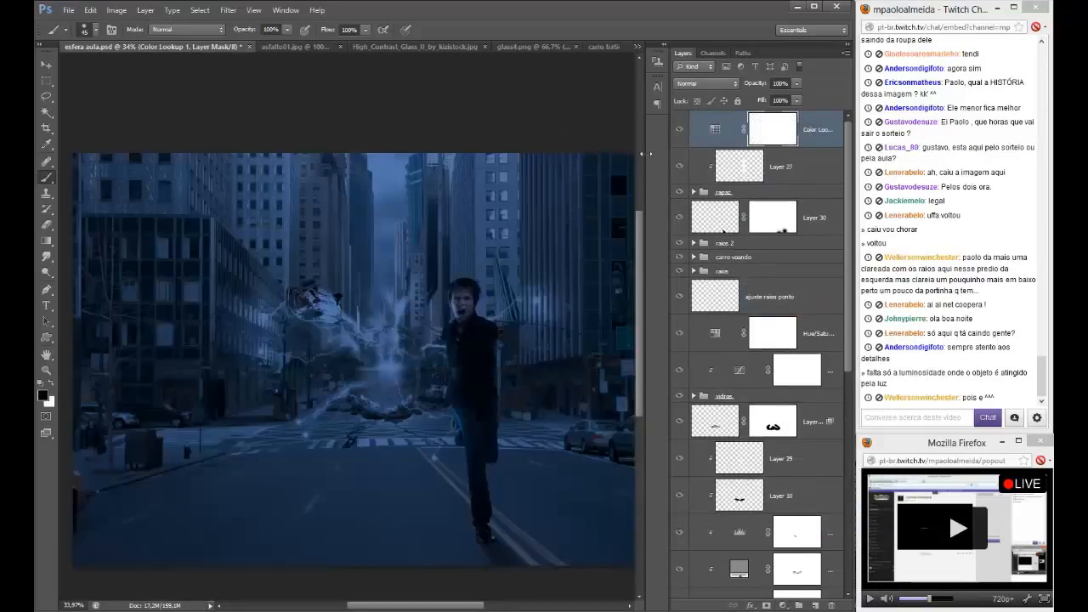
- Duplicate the Moonlight Color Lookup layer and set the copy's 3D LUT to filmstock_50.3dl
key("ctrl+j")
double_click(716, 128)
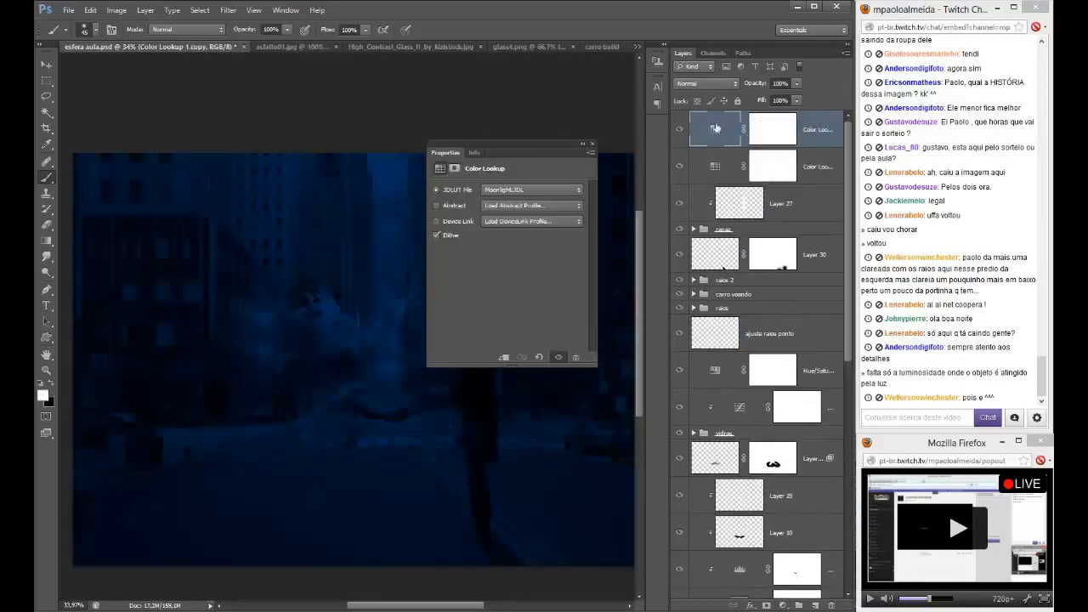
left_click(522, 190)
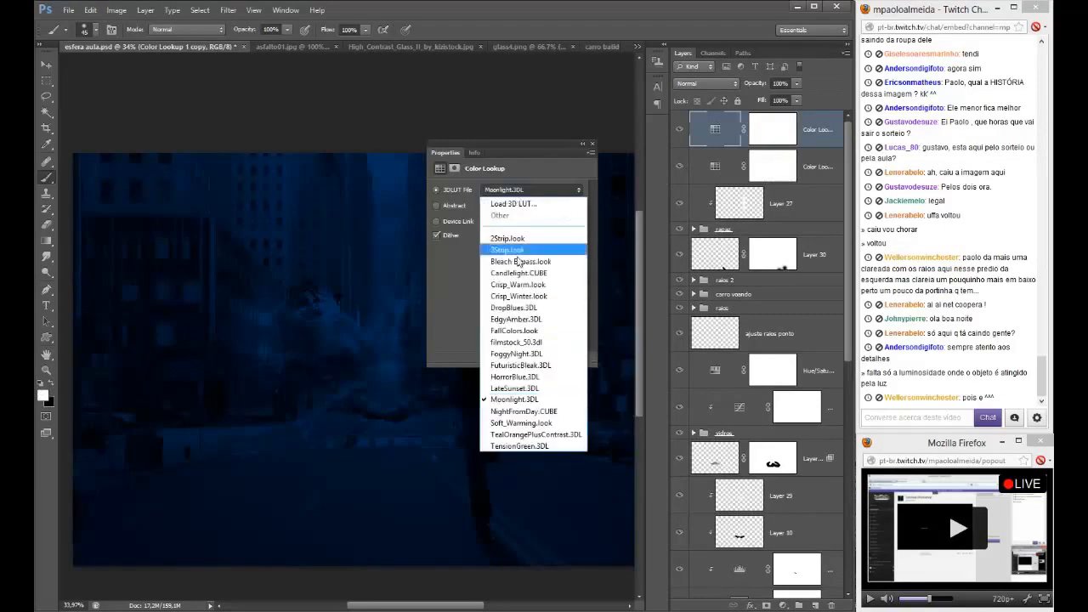
left_click(516, 343)
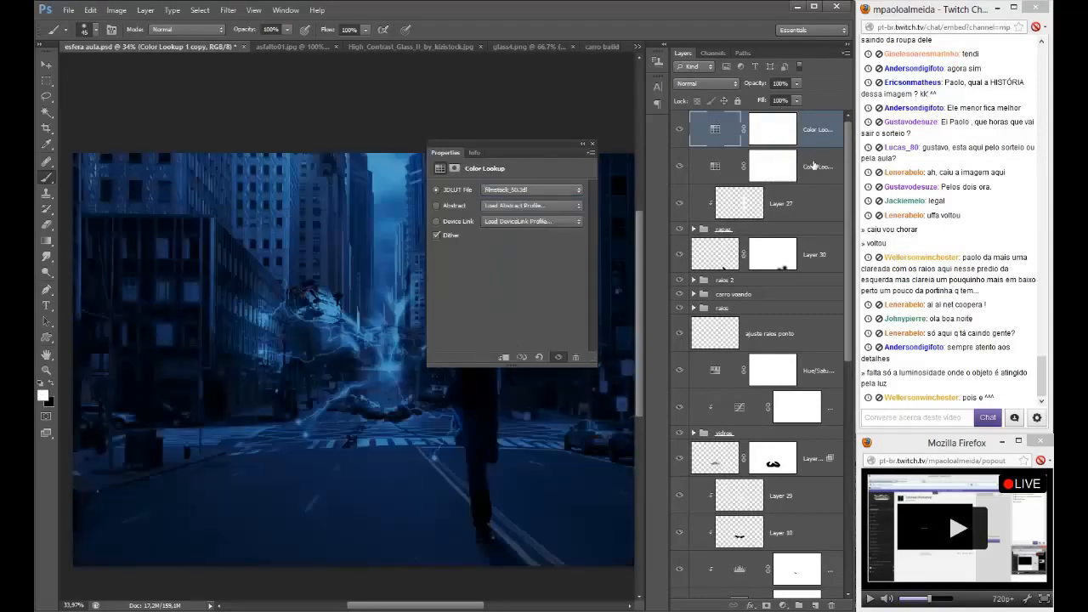
- Group the two Color Lookup layers and name the group "ajuste"
left_click(812, 166, "shift")
key("ctrl+g")
double_click(727, 118)
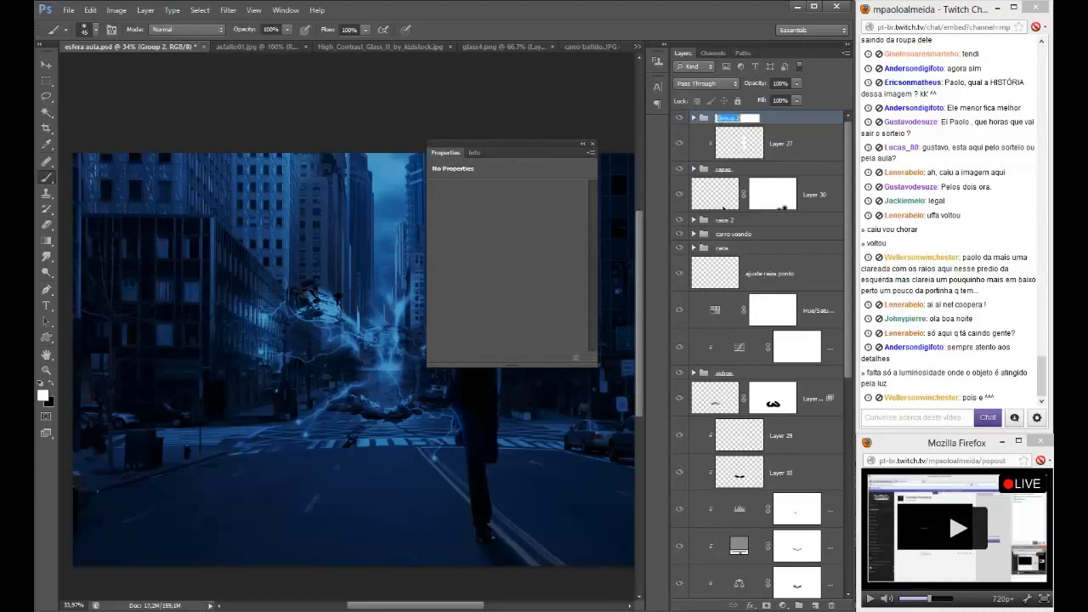
type("ajuste")
key("Return")
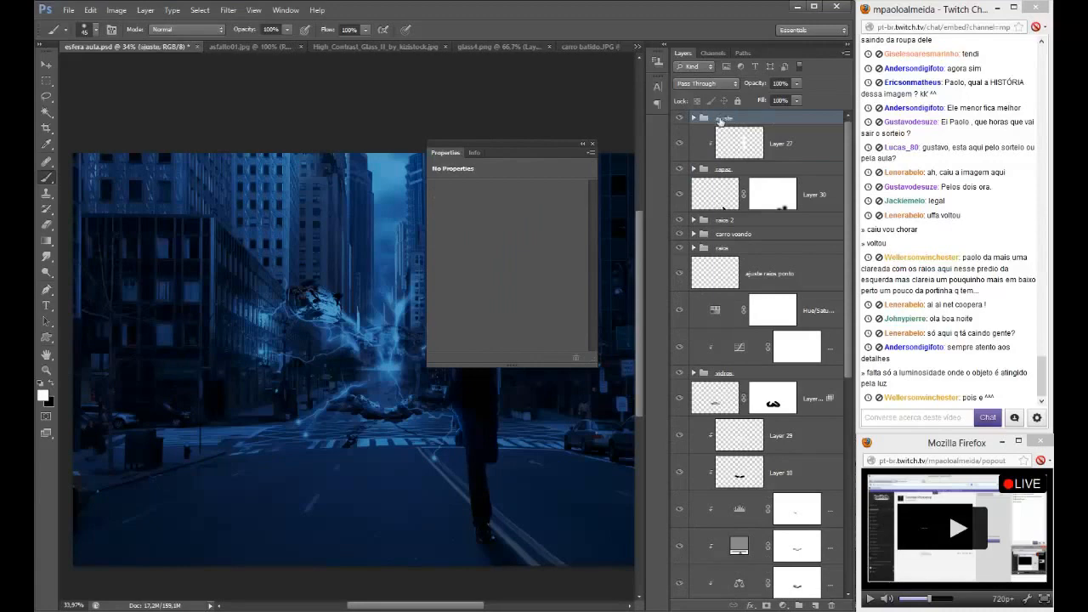
- Lower the "ajuste" group's opacity to 61%
left_click(592, 143)
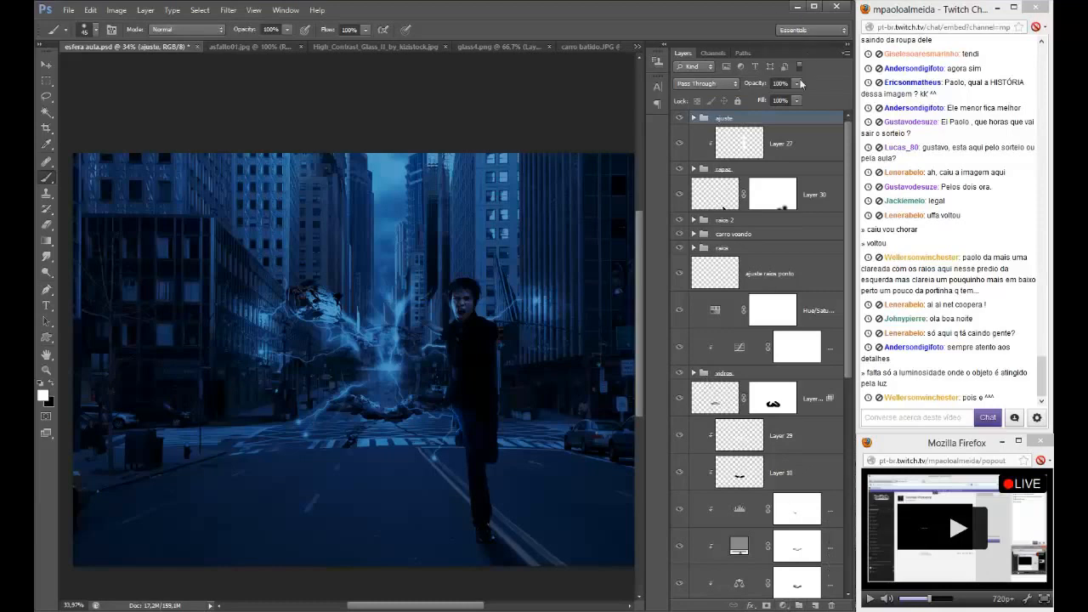
left_click(797, 84)
left_click_drag(799, 99, 771, 97)
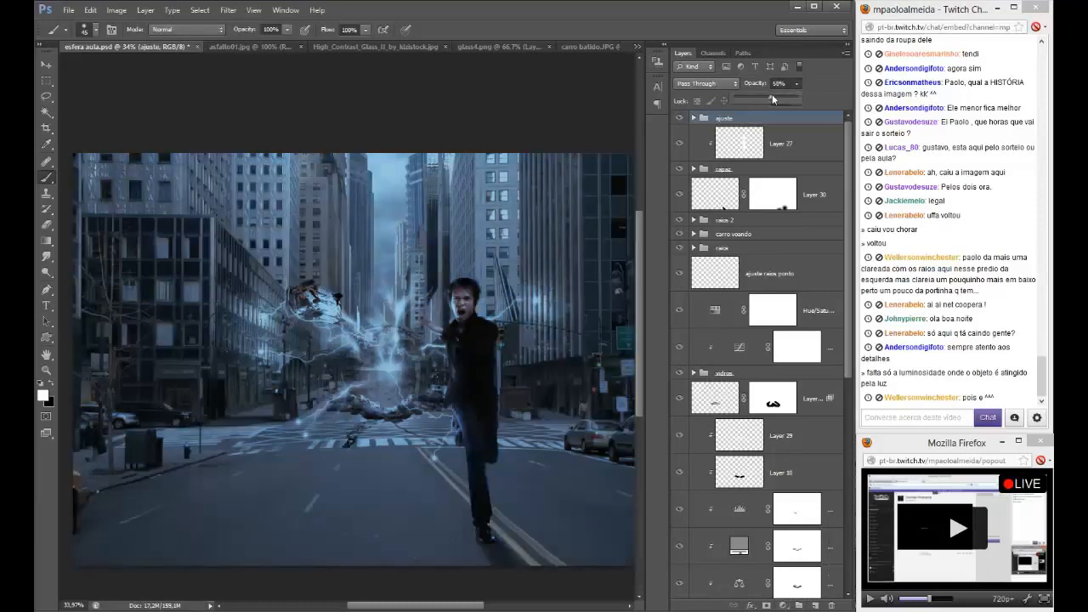
- Mask the "ajuste" group and paint black with a very large soft brush around the energy sphere
left_click(764, 605)
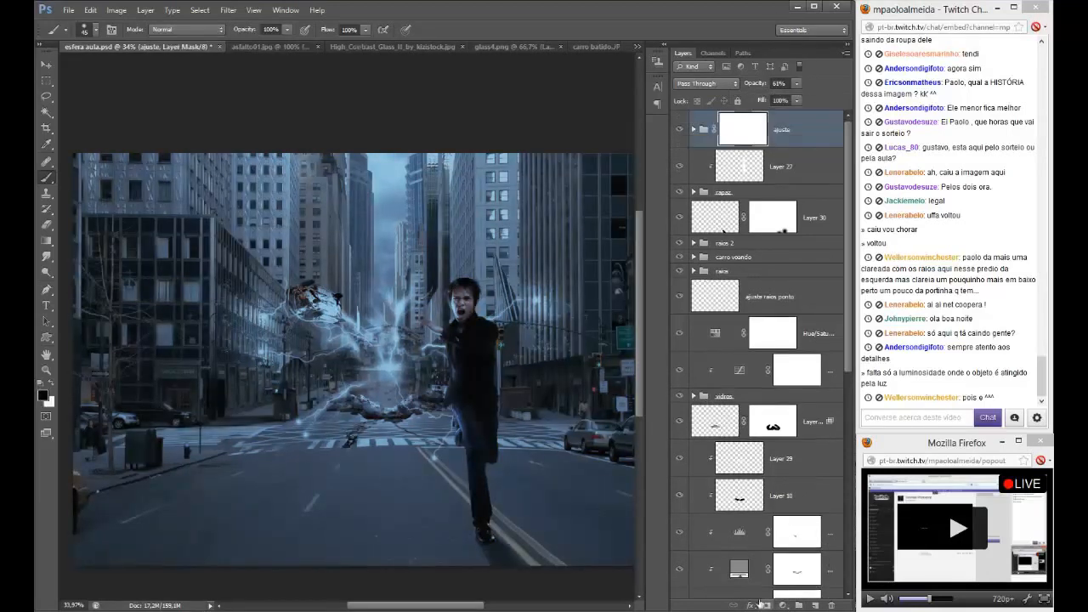
left_click_drag(388, 325, 468, 324, "alt")
left_click_drag(396, 347, 518, 349, "alt")
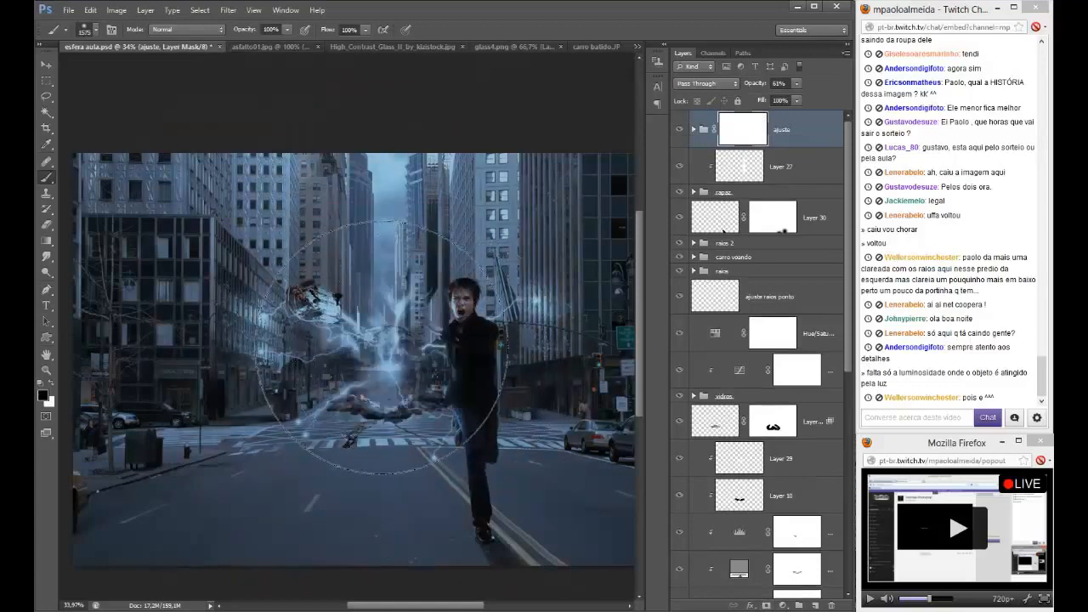
left_click(361, 353)
mouse_move(365, 357)
left_mouse_down("alt")
mouse_move(404, 350)
mouse_move(352, 350)
left_mouse_up("alt")
left_click(374, 346)
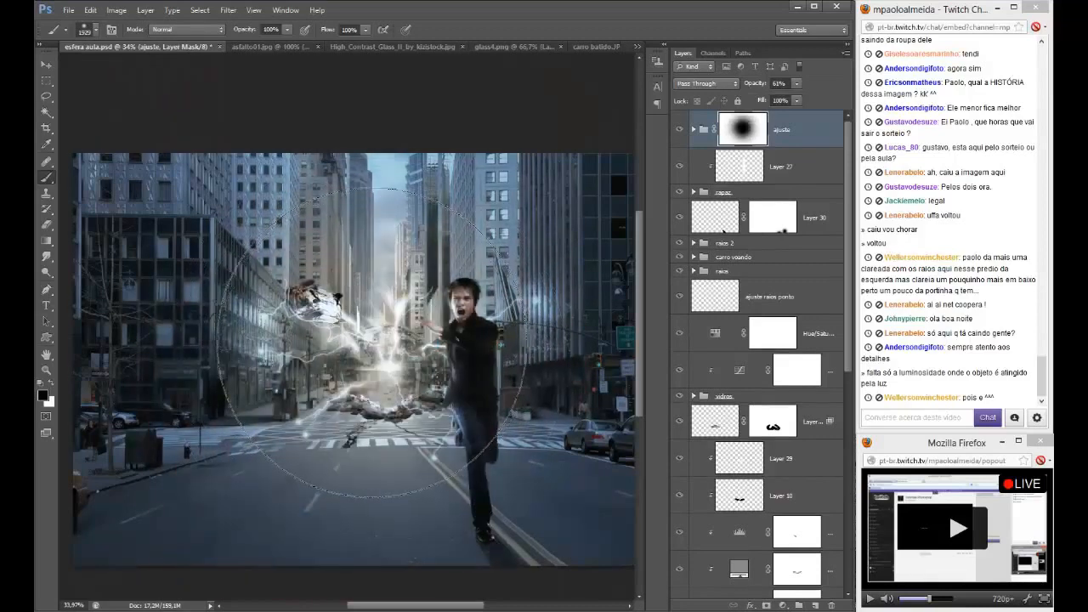
- Delete the masked "ajuste" group of color grading layers
scroll(375, 346, "down", 3, "alt")
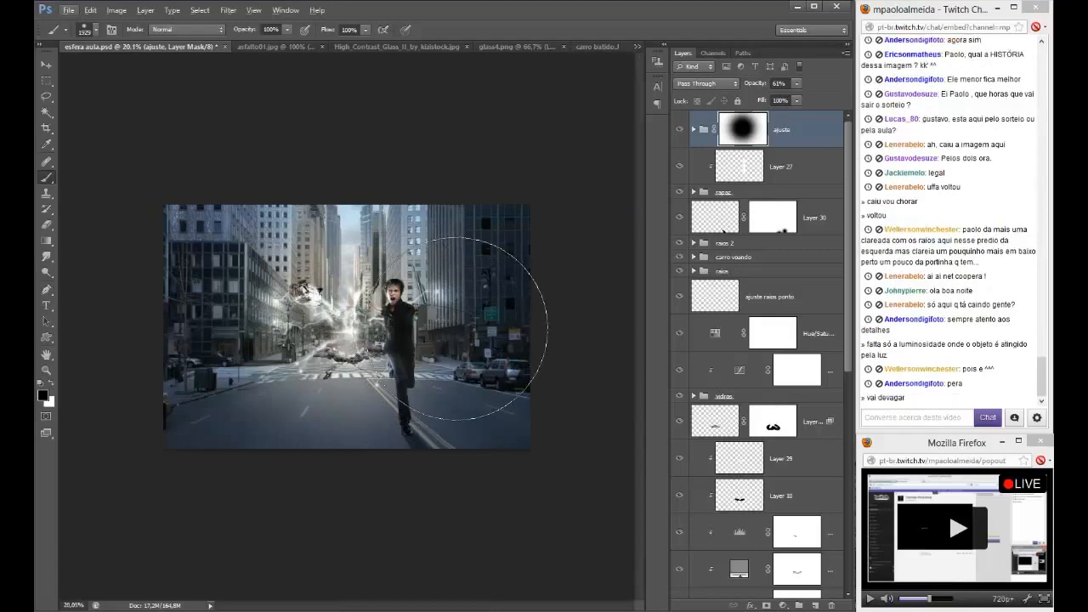
scroll(420, 341, "up", 3, "alt")
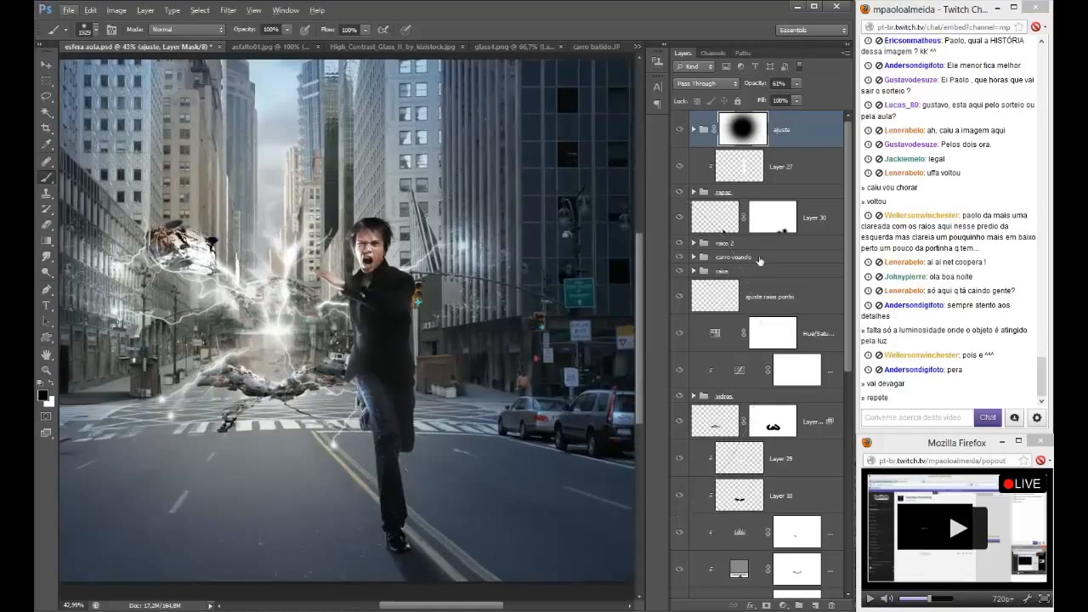
key("Delete")
left_click(782, 605)
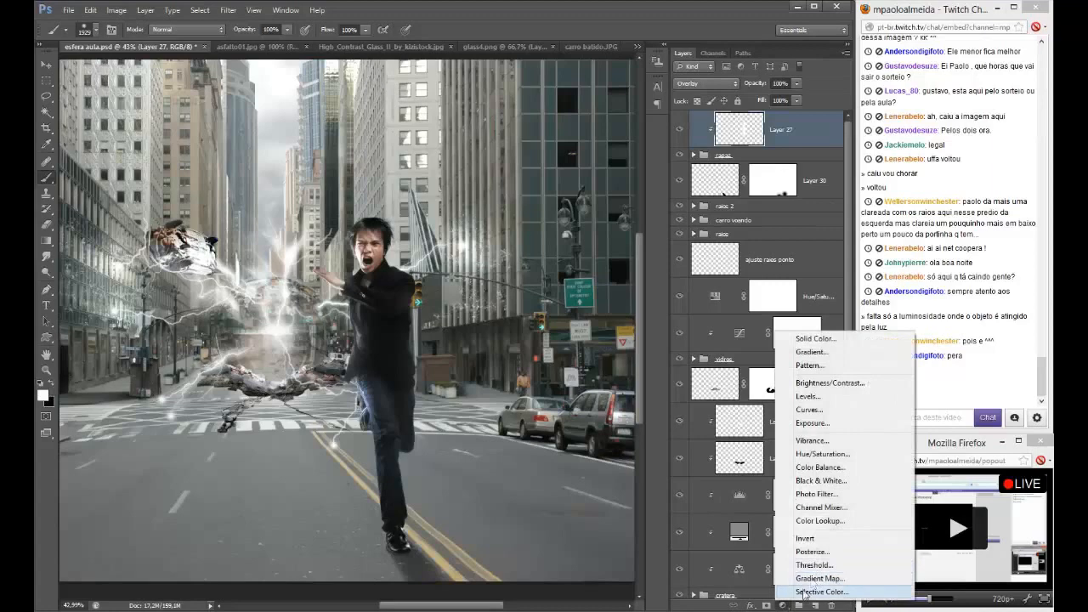
left_click(801, 591)
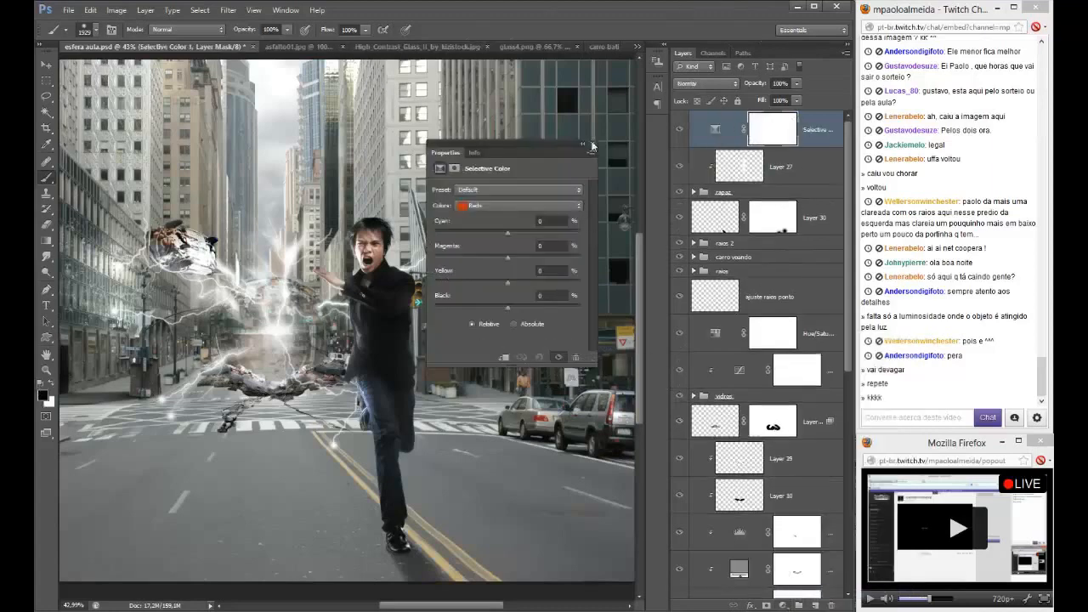
left_click(592, 143)
key("ctrl+z")
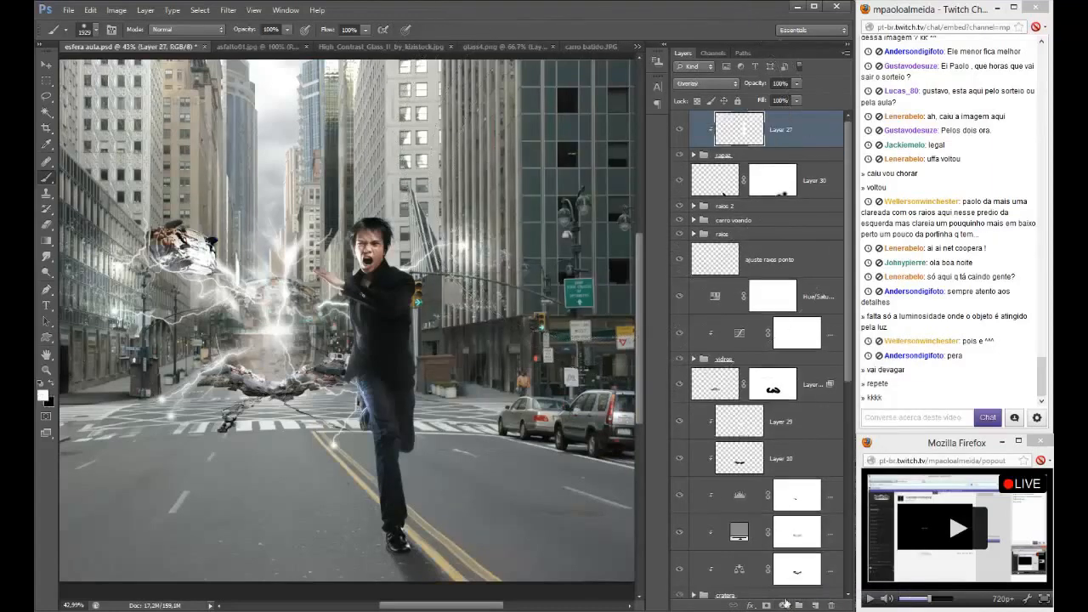
- Add a Color Lookup adjustment layer above Layer 27 and load the Moonlight.3DL look
left_click(782, 605)
left_click(803, 520)
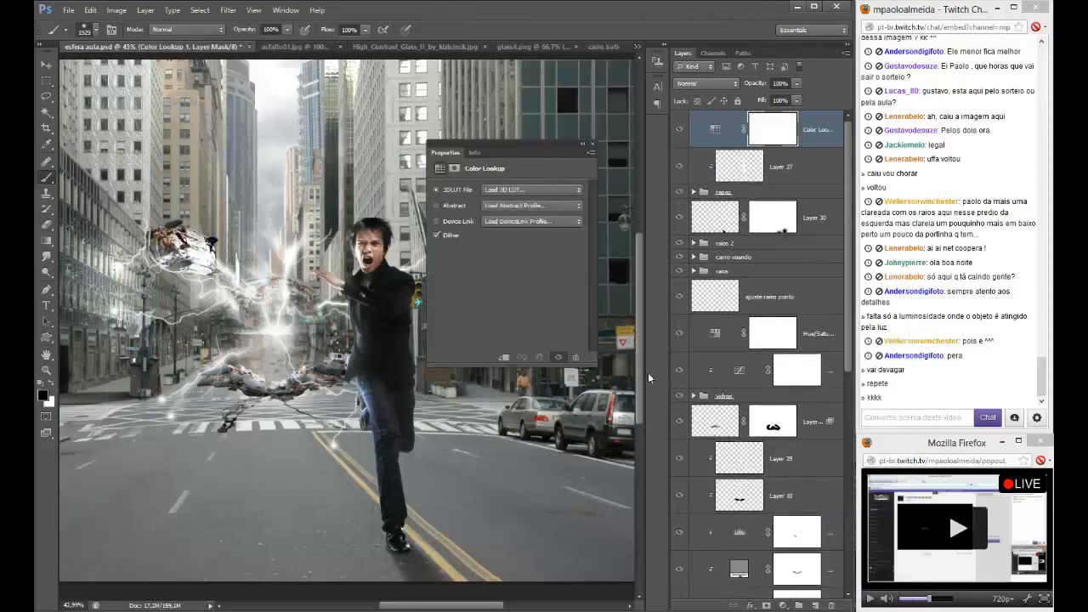
left_click(525, 192)
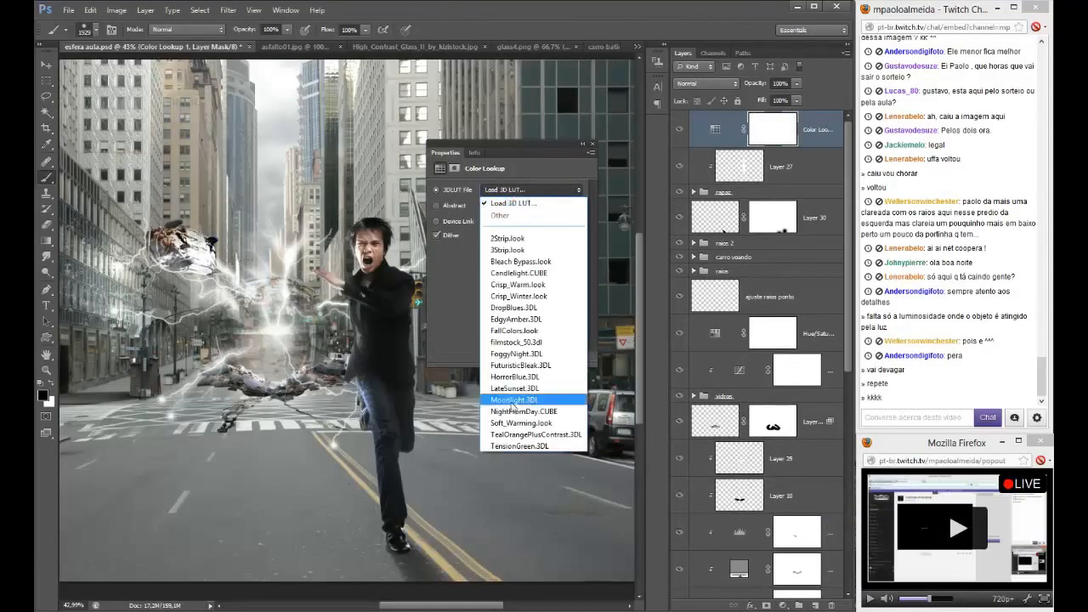
left_click(509, 401)
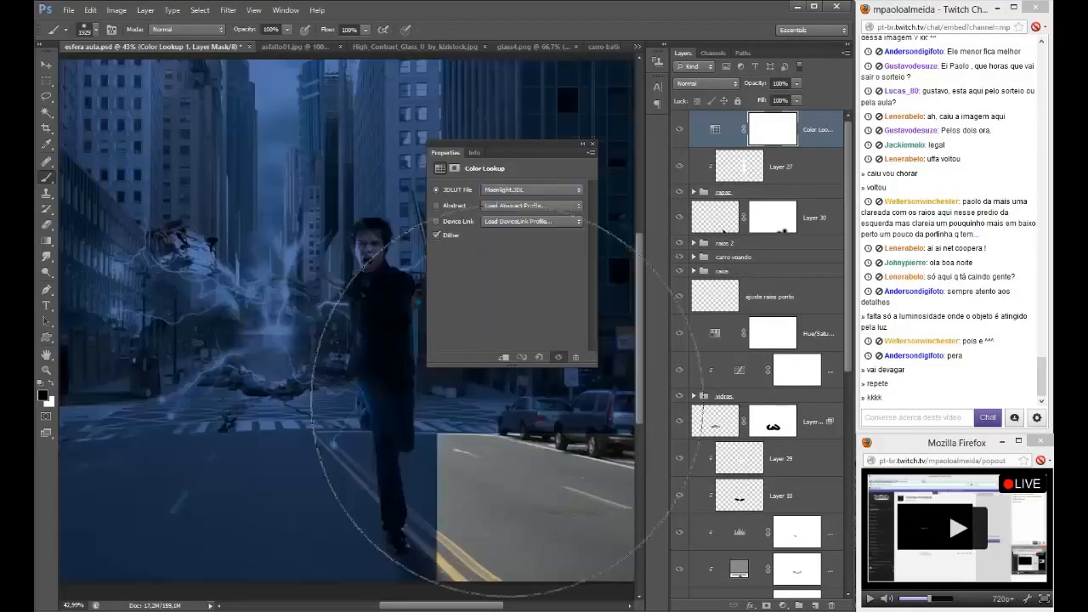
- Duplicate the Moonlight Color Lookup layer and switch the copy to a different 3DLUT look
left_click(592, 146)
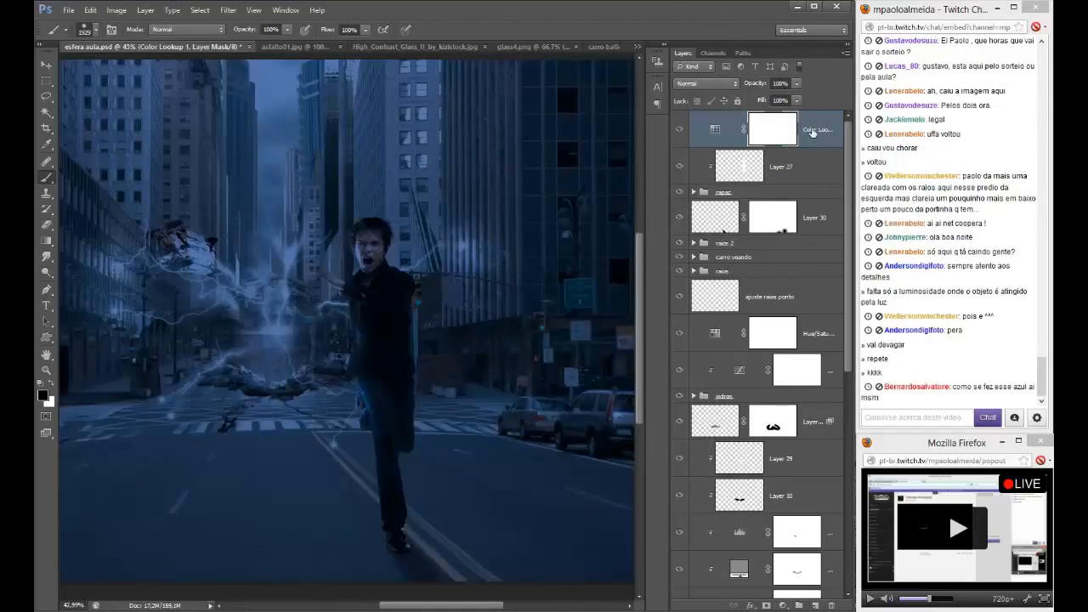
key("ctrl+j")
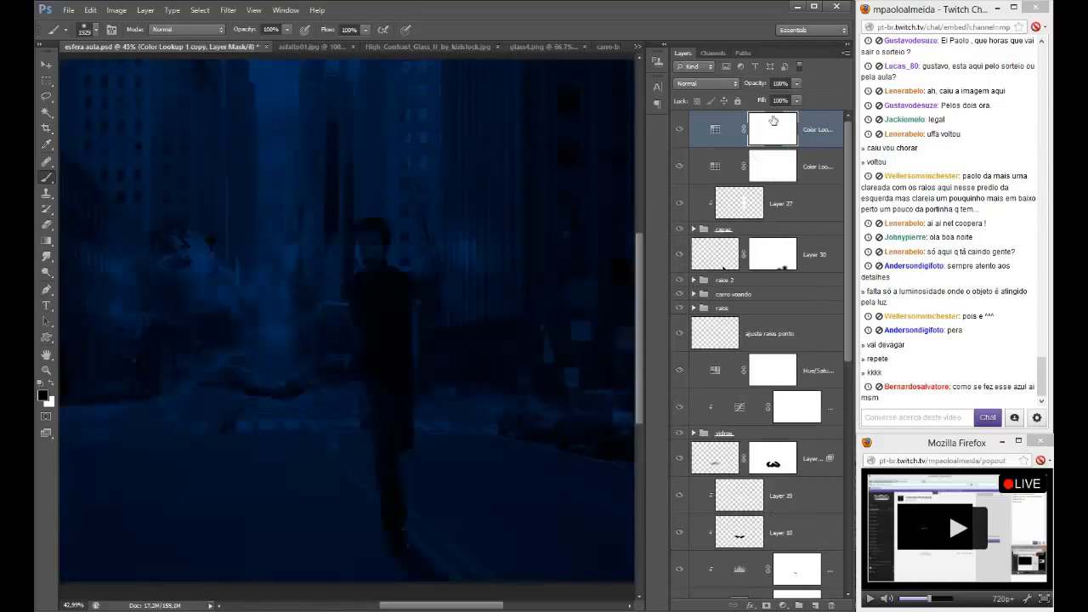
double_click(714, 129)
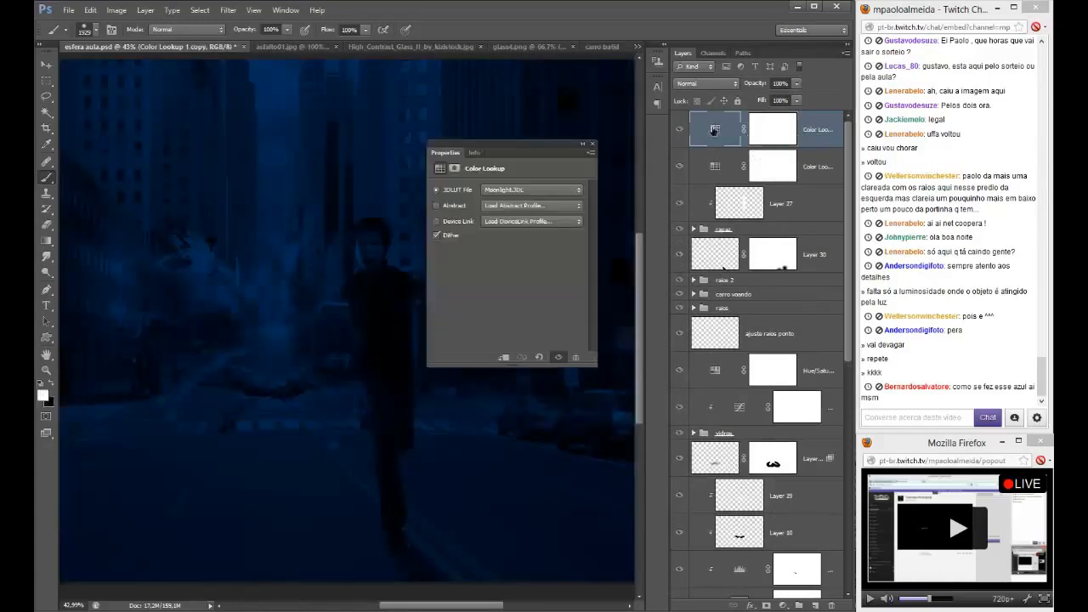
left_click(544, 189)
left_click(515, 342)
left_click(592, 146)
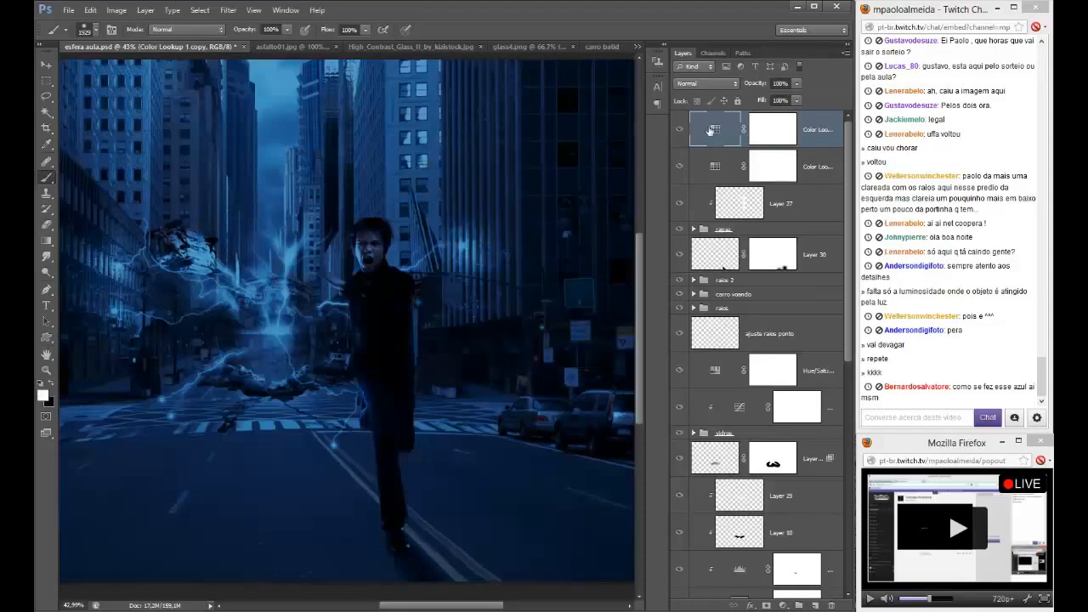
- Check the 3DLUT settings of both Color Lookup layers
left_click(719, 173)
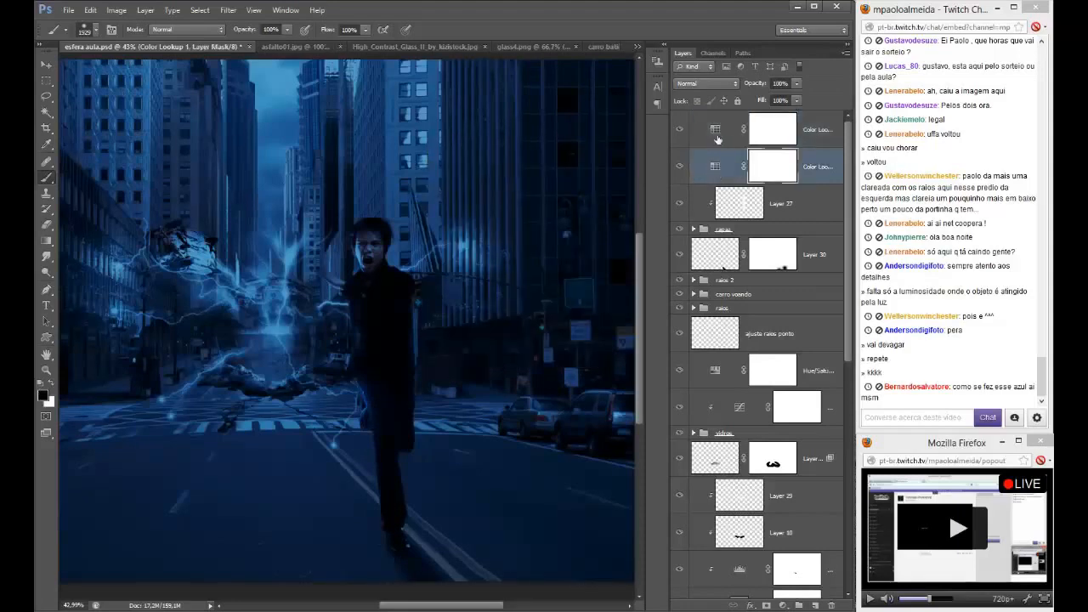
left_click(718, 139)
mouse_move(818, 170)
left_mouse_down()
mouse_move(819, 132)
mouse_move(813, 176)
left_mouse_up()
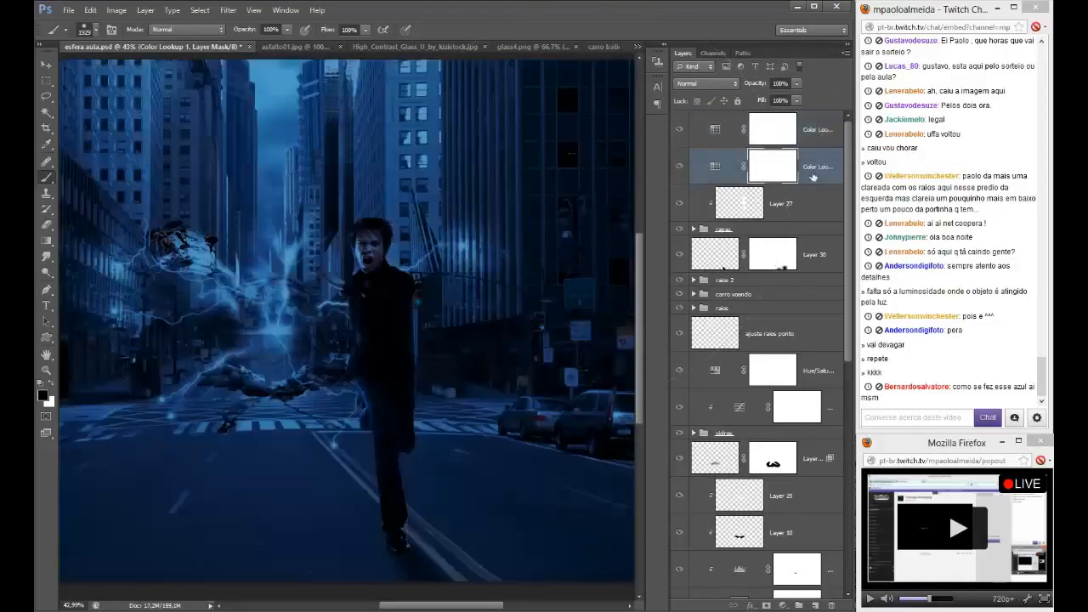
double_click(715, 166)
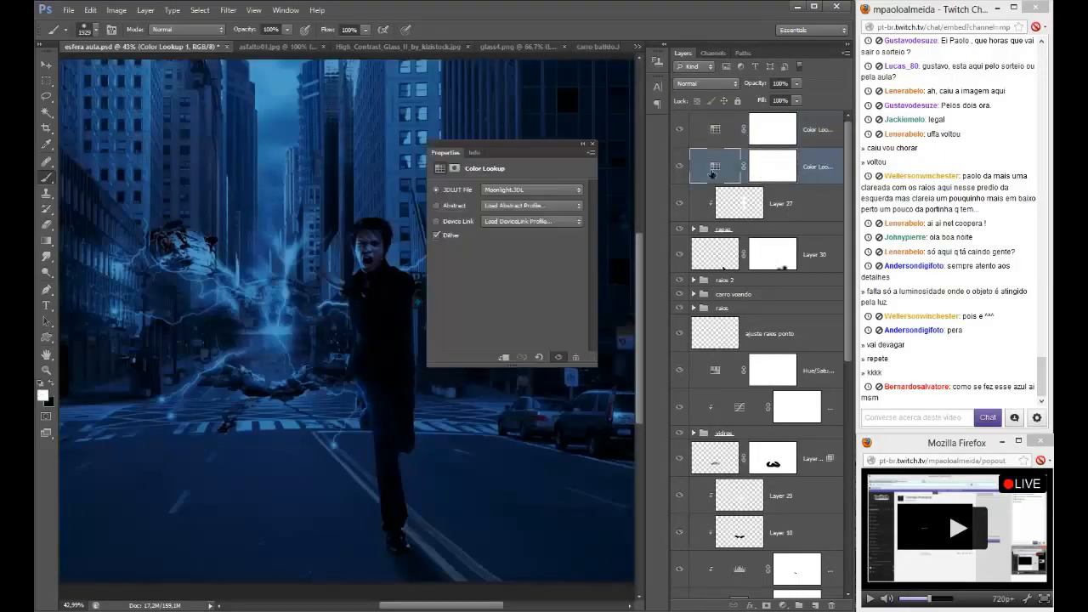
left_click(600, 143)
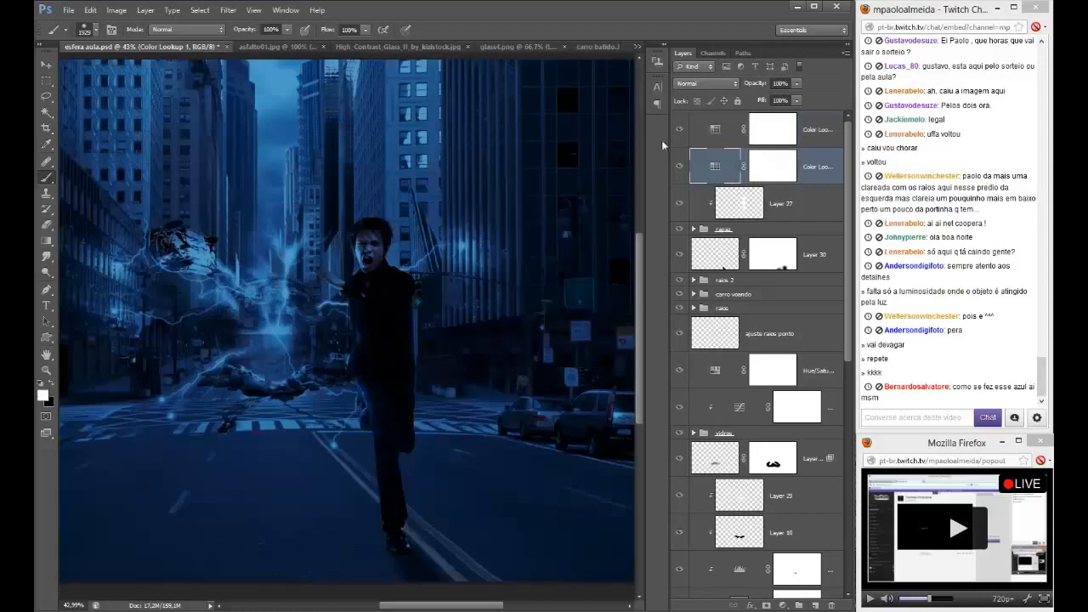
double_click(715, 129)
left_click(592, 146)
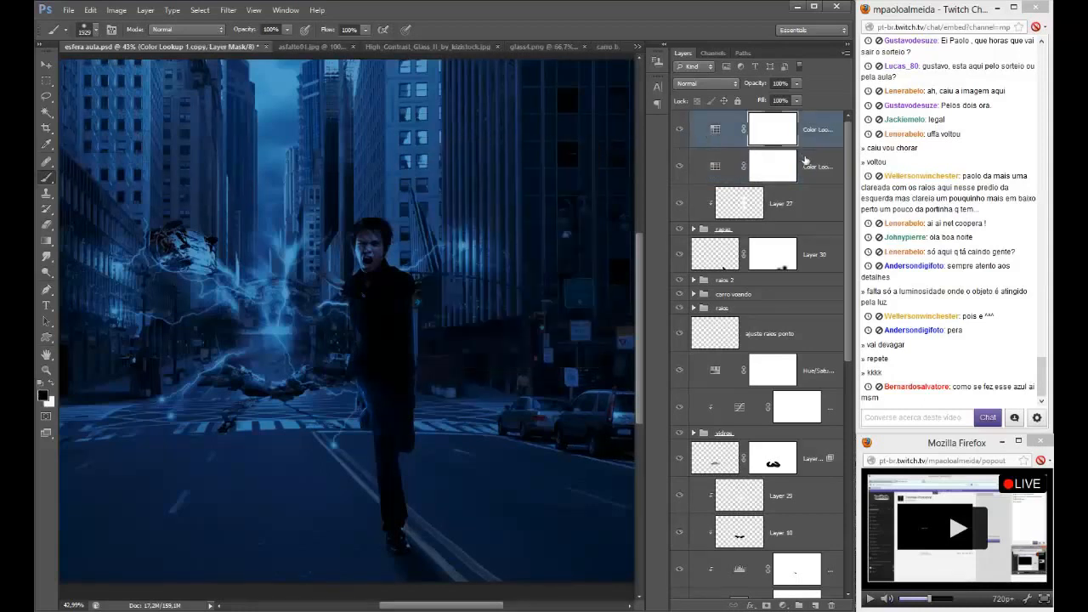
- Group the two Color Lookup layers and name the group "ajuste"
left_click(812, 167, "shift")
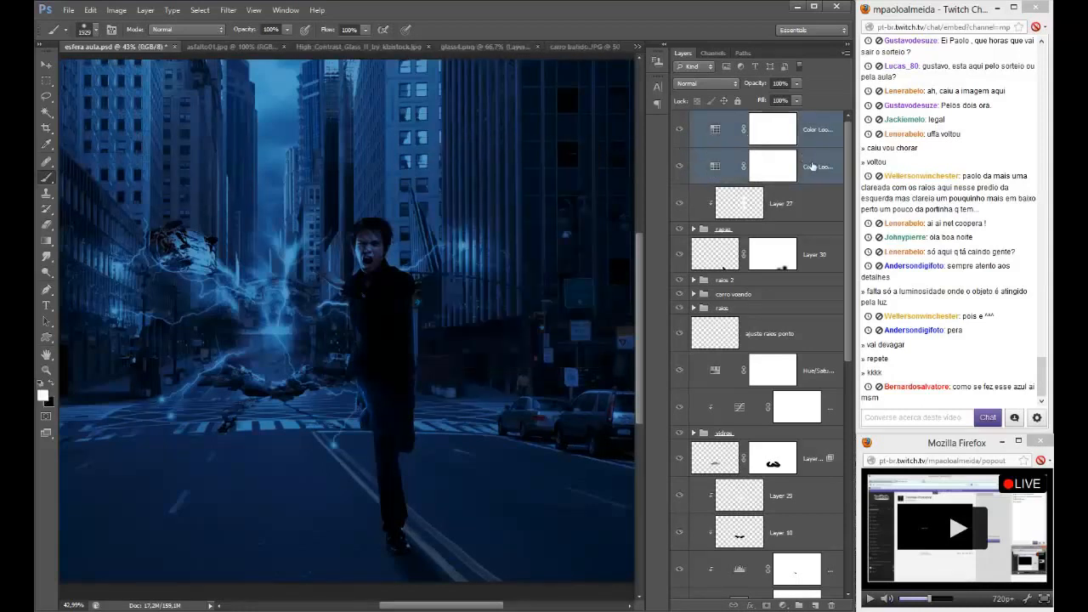
key("ctrl+g")
double_click(727, 118)
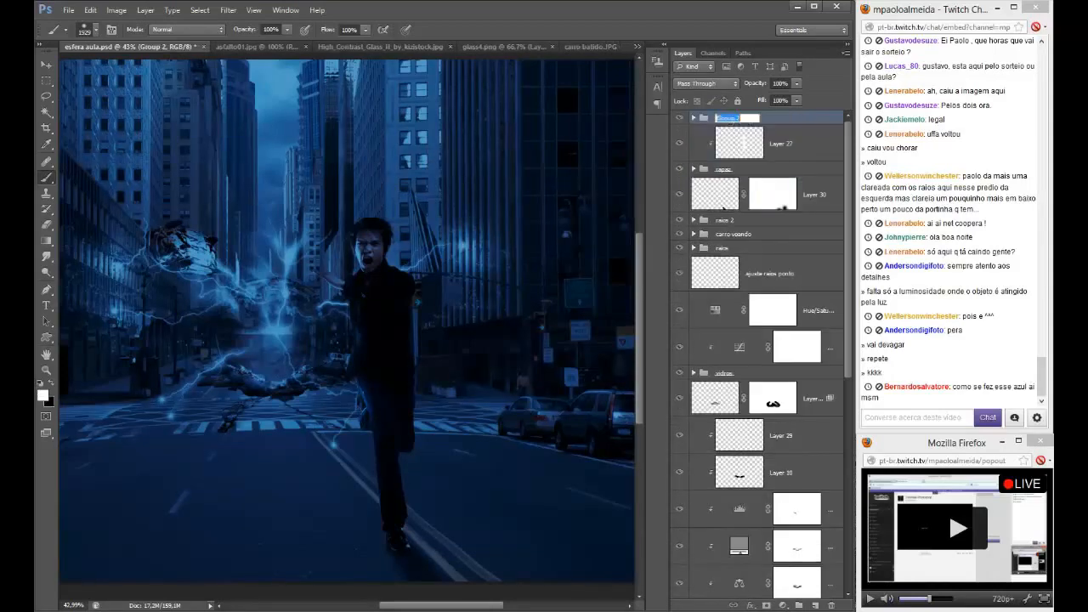
type("ejuste")
key("Return")
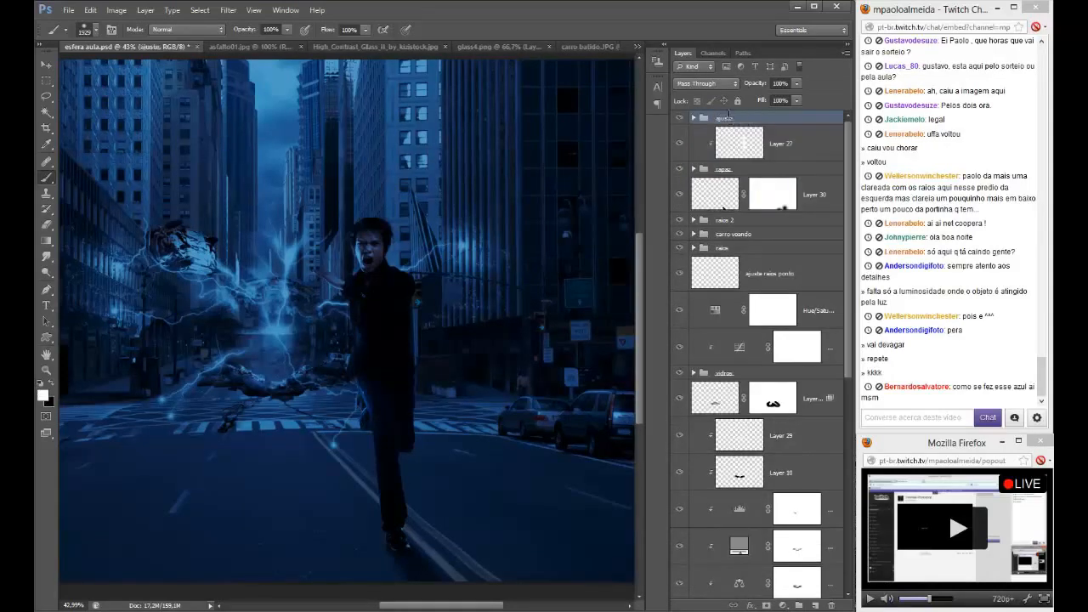
- Lower the new "ajuste" group's opacity to 70%
left_click(797, 84)
left_click(778, 96)
left_click(762, 87)
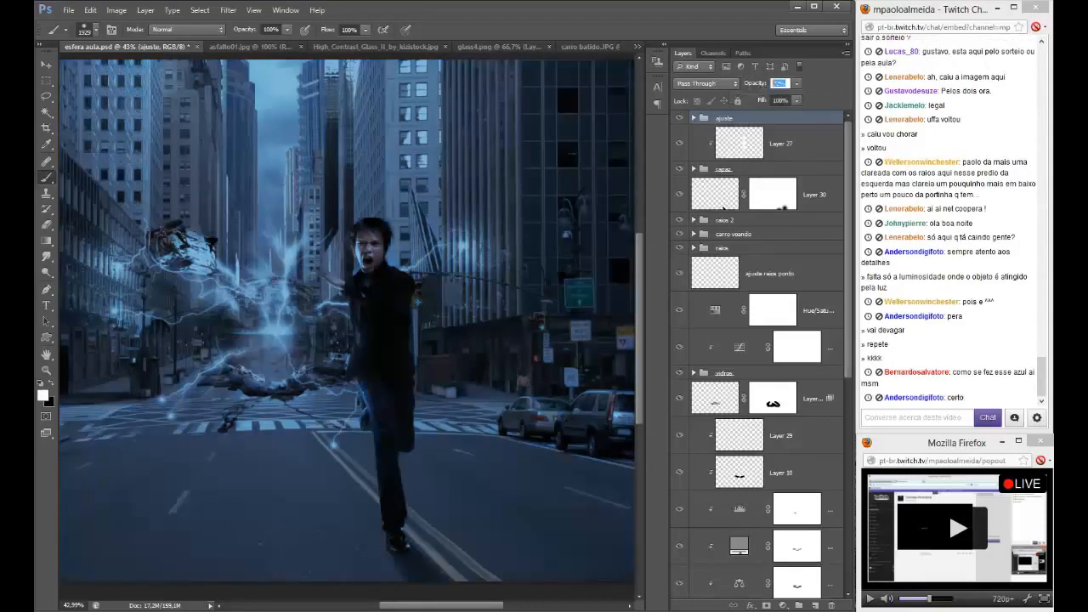
type("70")
key("Return")
- Add a mask to the "ajuste" group and dab black over the energy sphere with a very large soft brush
left_click(766, 605)
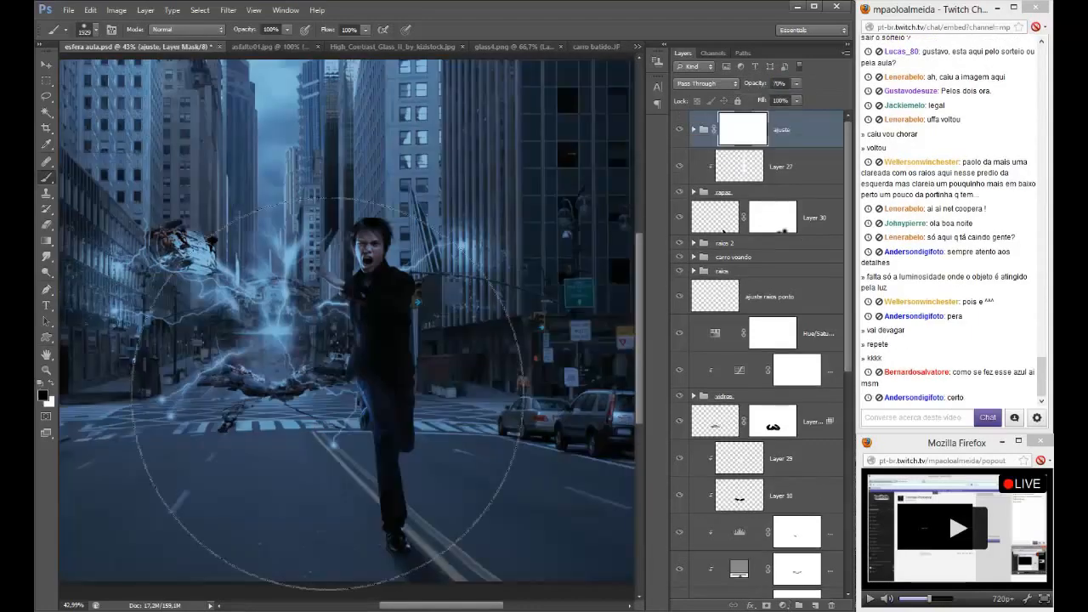
scroll(325, 393, "down", 2)
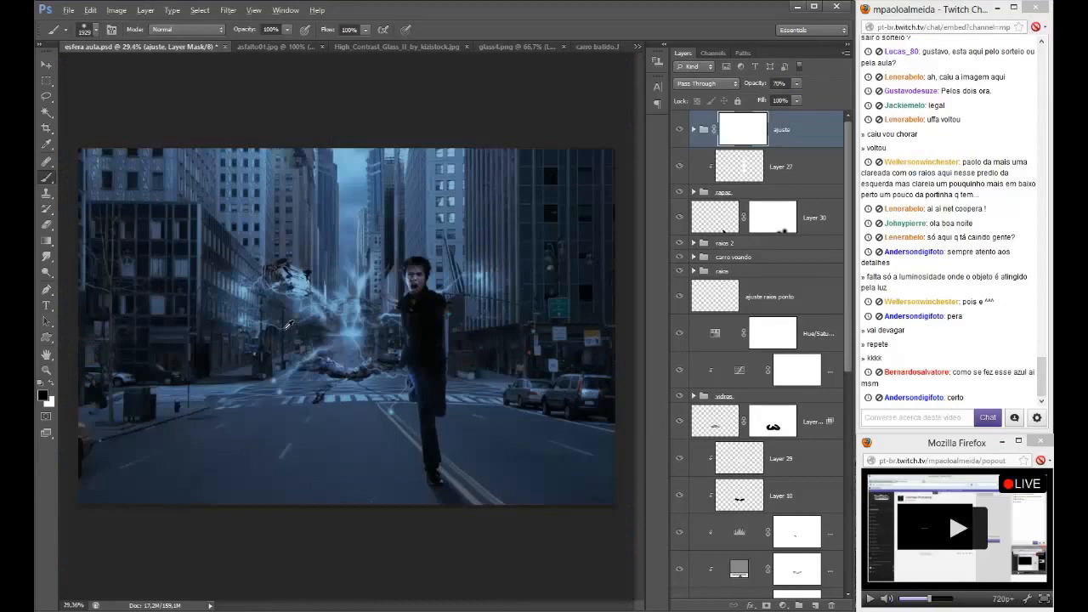
scroll(287, 324, "down", 1)
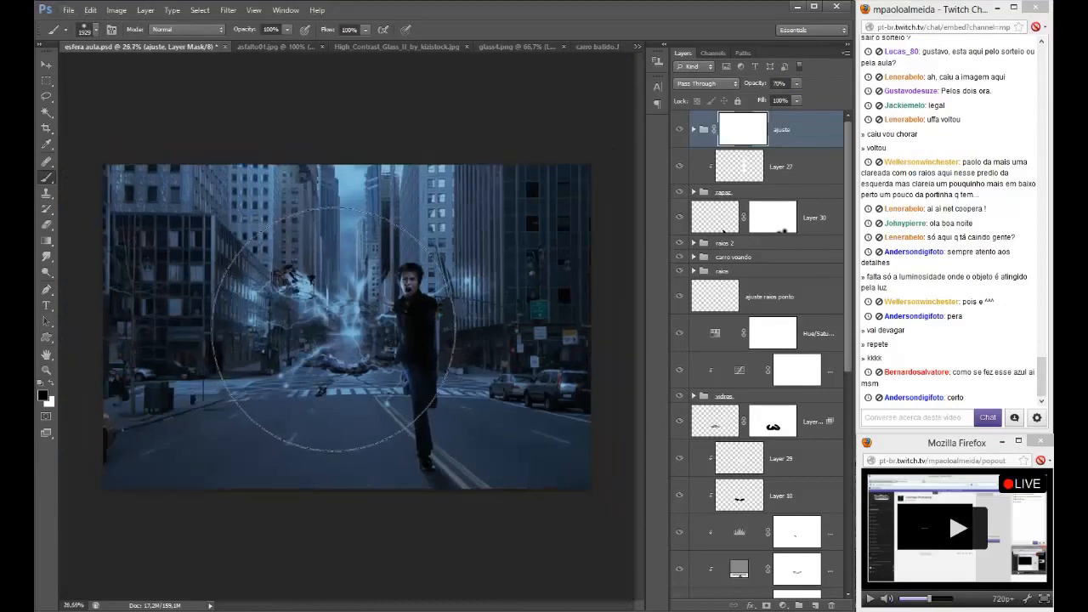
left_click(333, 330)
left_click(333, 330)
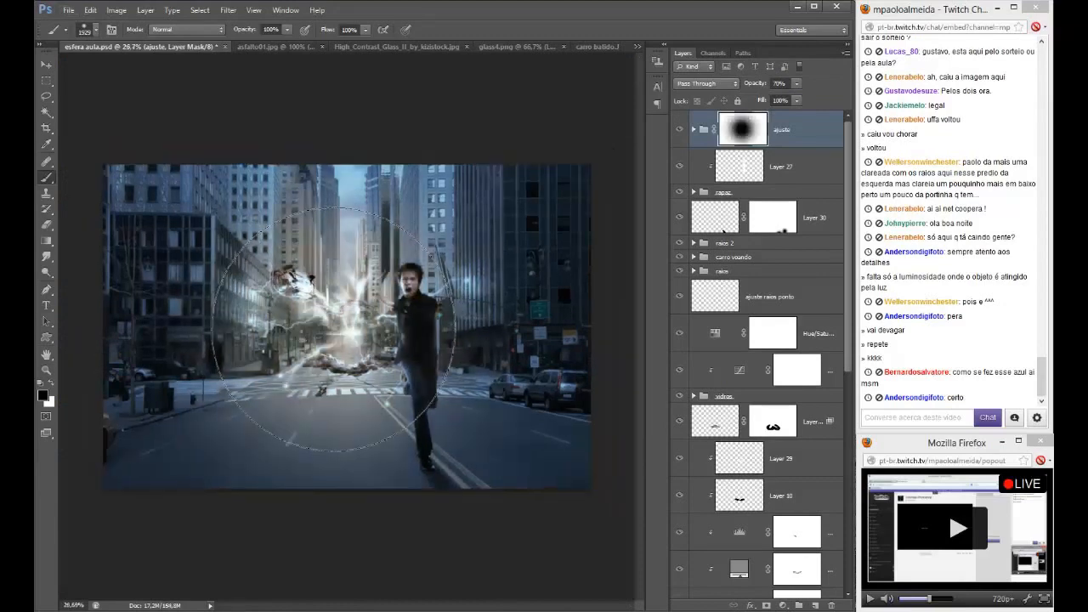
- Clone out the pedestrian in the orange shirt behind the parked cars on Layer 4 with the Clone Stamp
scroll(413, 331, "up", 2)
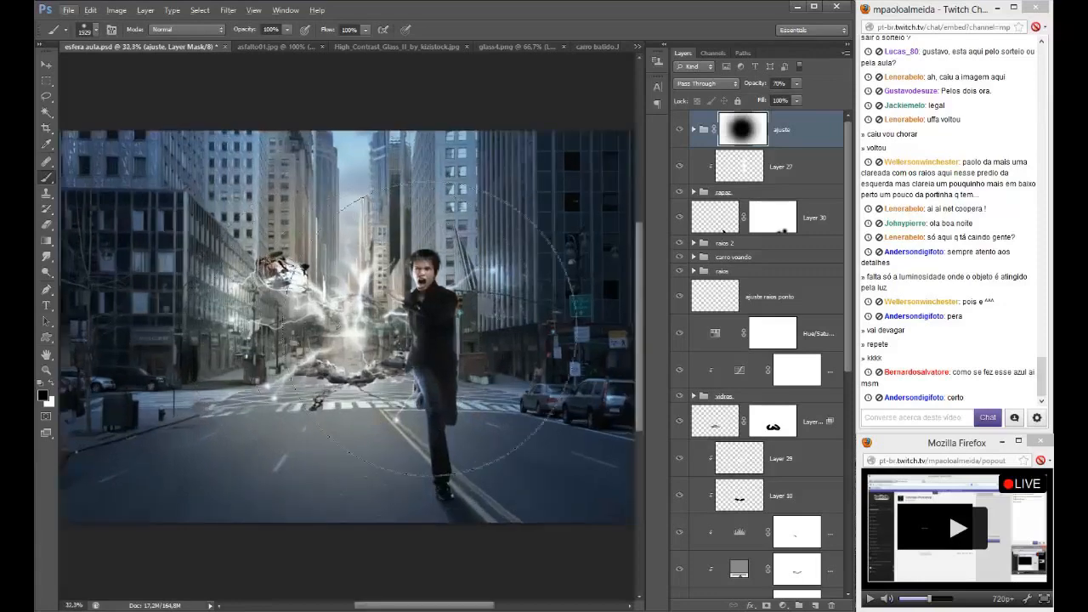
left_click_drag(459, 326, 354, 326)
scroll(531, 391, "up", 8)
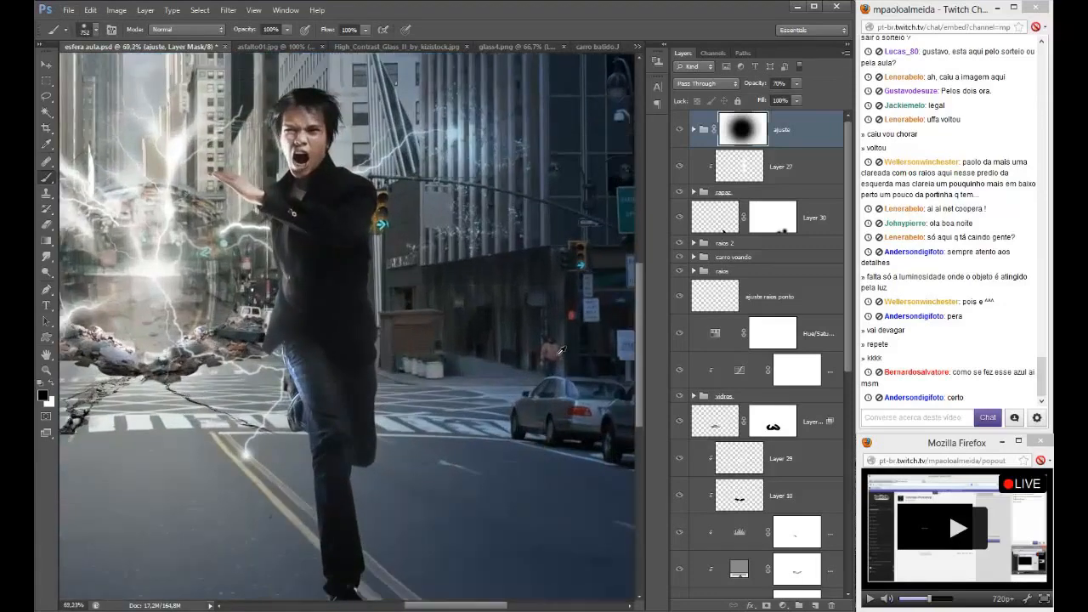
scroll(560, 349, "up", 6)
left_click_drag(561, 350, 263, 339)
scroll(340, 332, "up", 4)
scroll(733, 523, "down", 4)
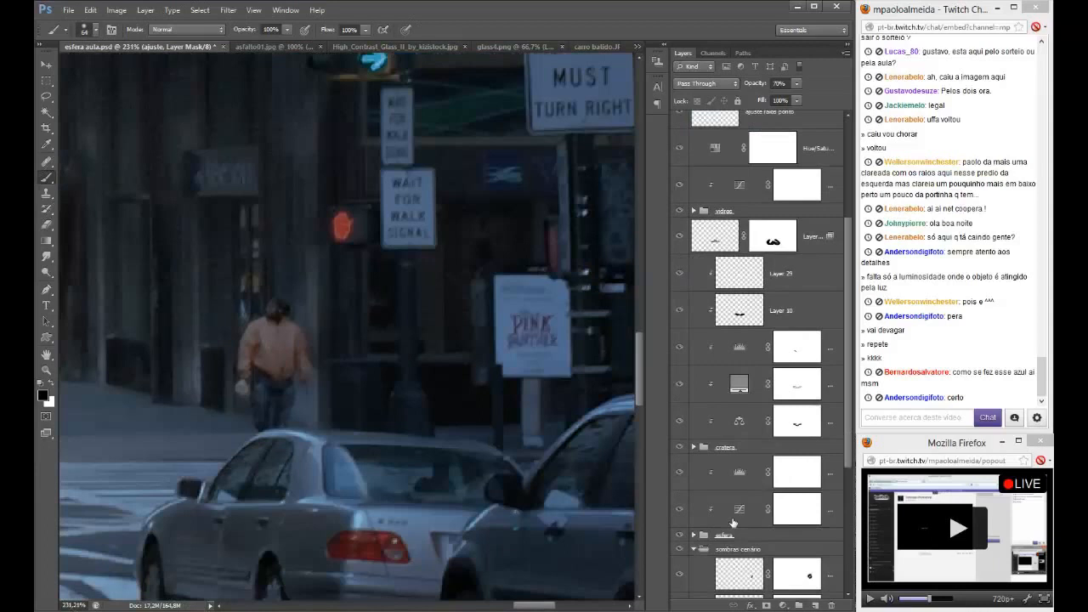
scroll(733, 523, "down", 5)
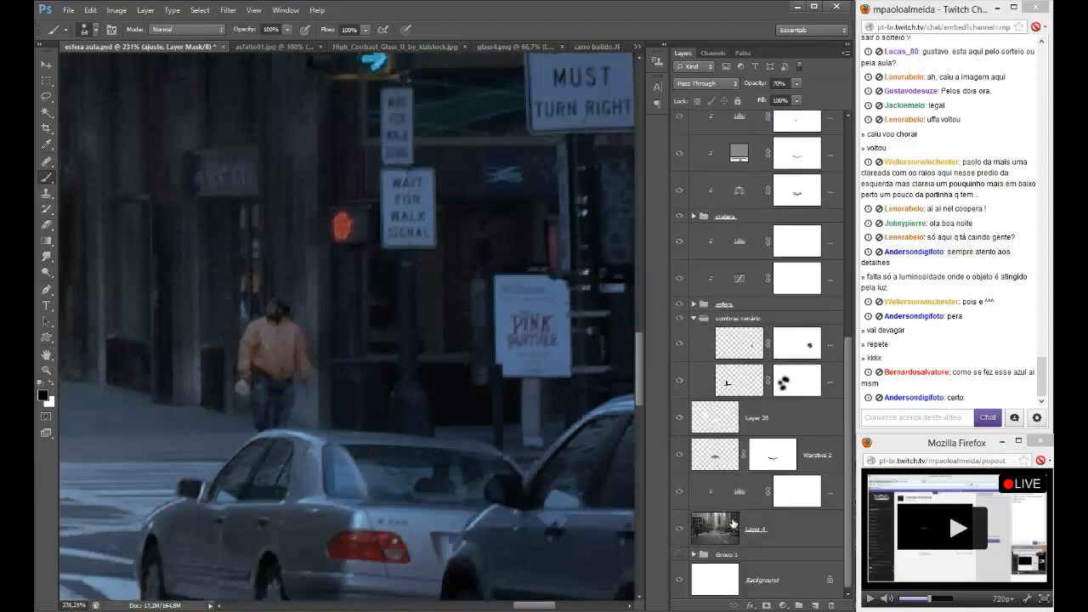
left_click(746, 527)
key("s")
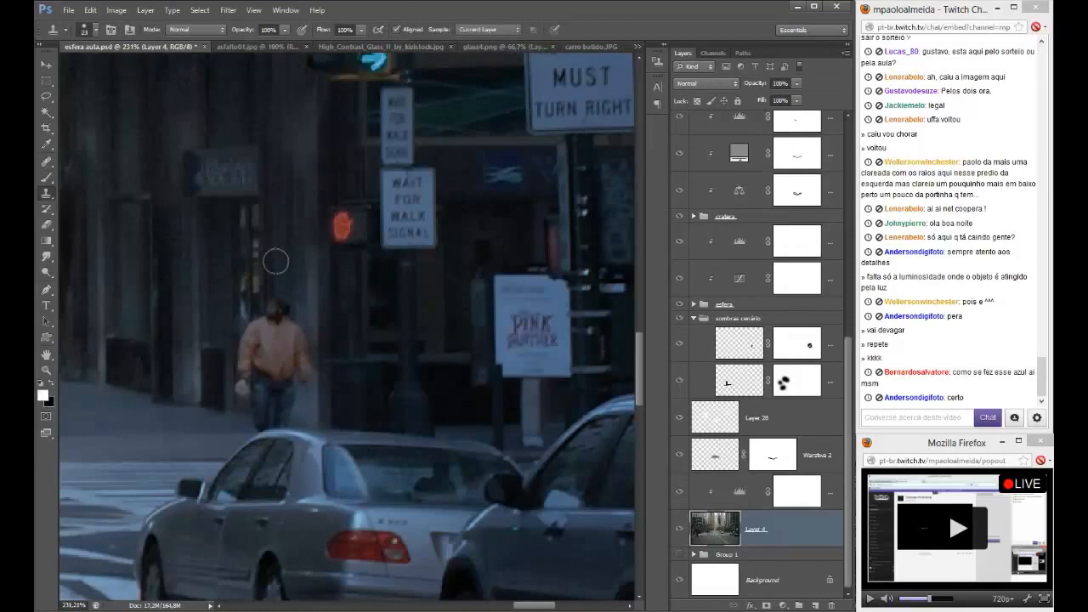
key("x")
mouse_move(275, 290)
left_mouse_down()
mouse_move(272, 321)
mouse_move(288, 321)
mouse_move(265, 323)
mouse_move(293, 324)
mouse_move(299, 362)
mouse_move(281, 345)
mouse_move(247, 342)
mouse_move(250, 362)
mouse_move(273, 344)
mouse_move(294, 369)
mouse_move(272, 393)
left_mouse_up()
mouse_move(270, 328)
left_mouse_down()
mouse_move(267, 393)
mouse_move(245, 403)
mouse_move(238, 386)
mouse_move(295, 378)
left_mouse_up()
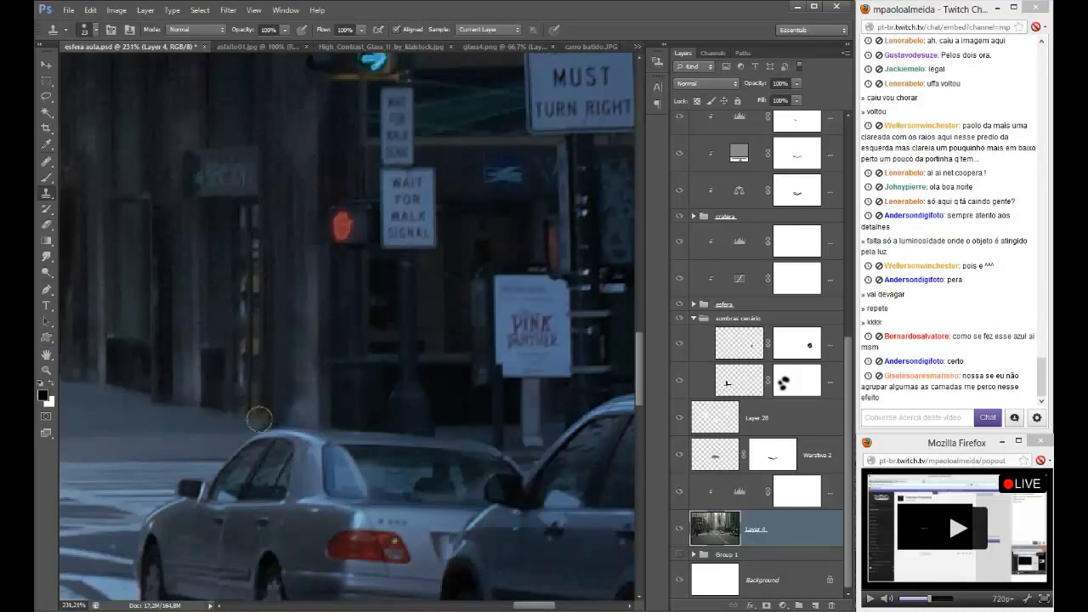
left_click_drag(266, 417, 282, 411)
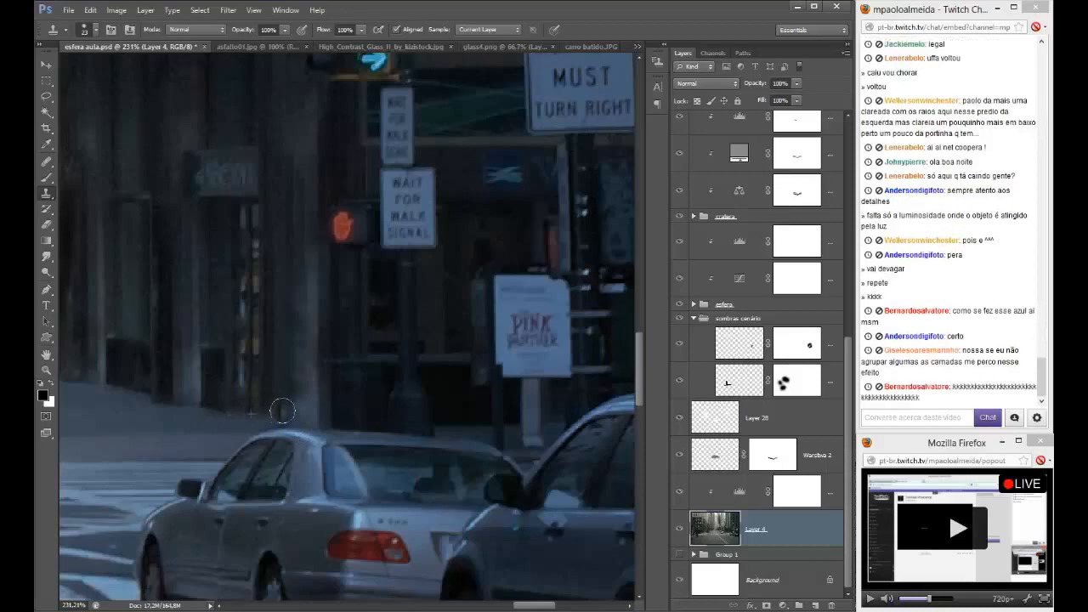
scroll(297, 387, "down", 2)
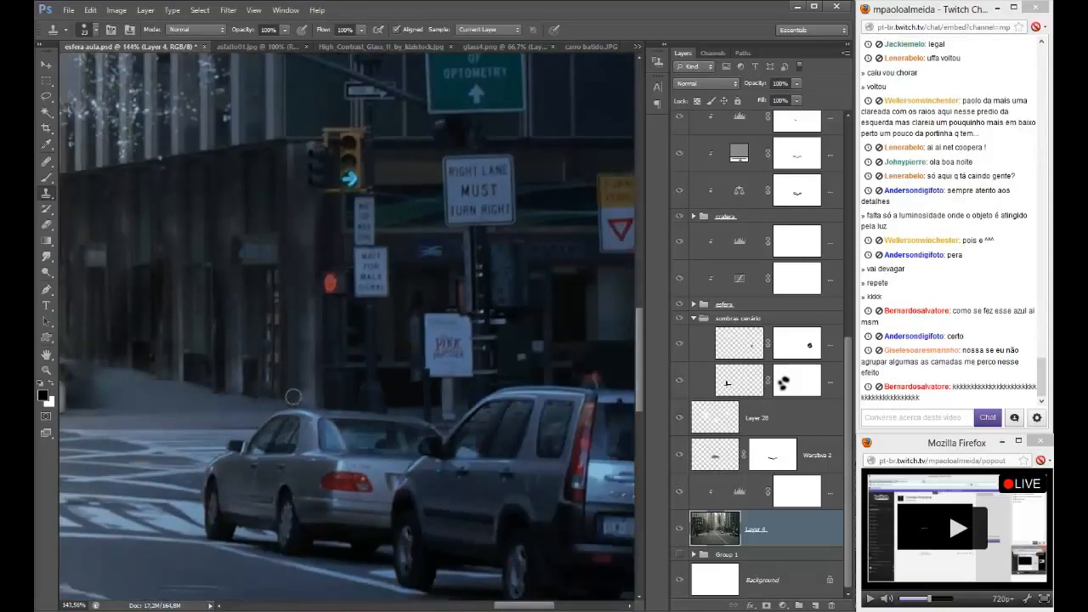
scroll(293, 397, "down", 4)
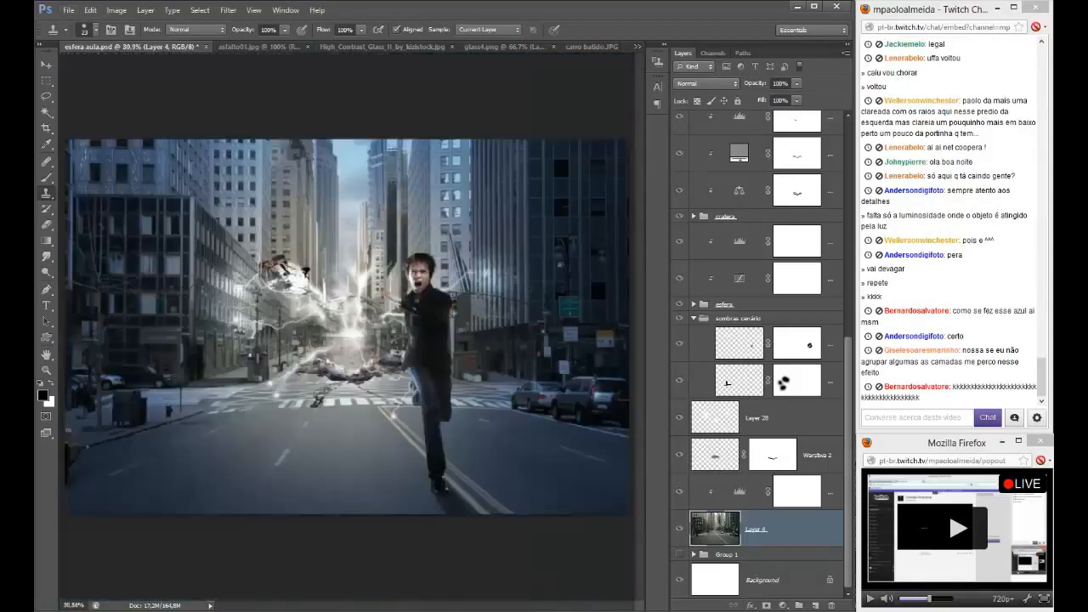
- Paint black with a small soft brush on the "ajuste" group's mask over the silver sedan, touching up the spill below it with white
scroll(803, 164, "up", 10)
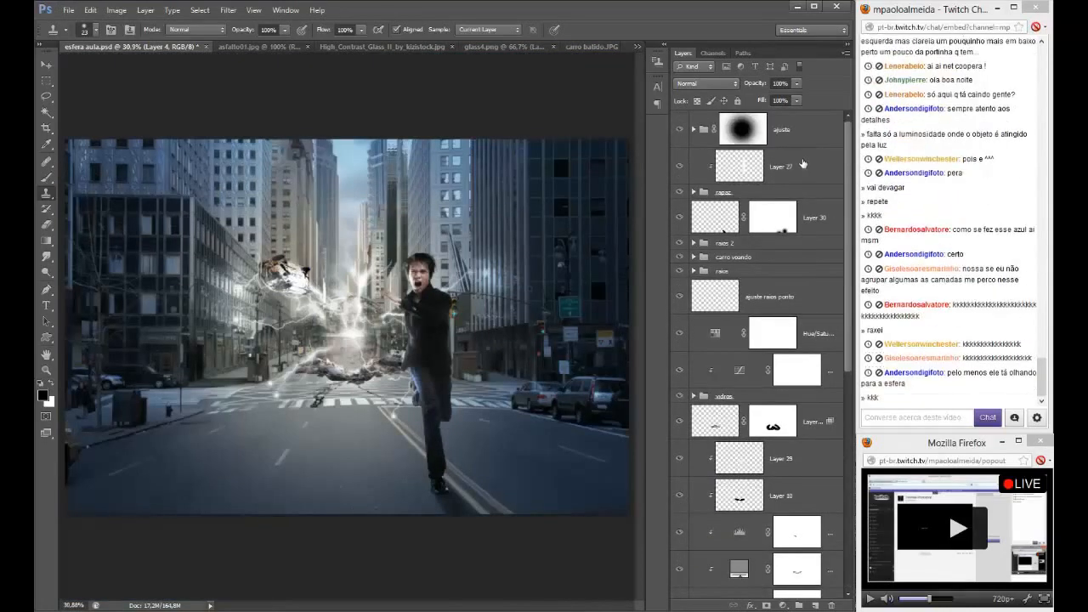
left_click(795, 131)
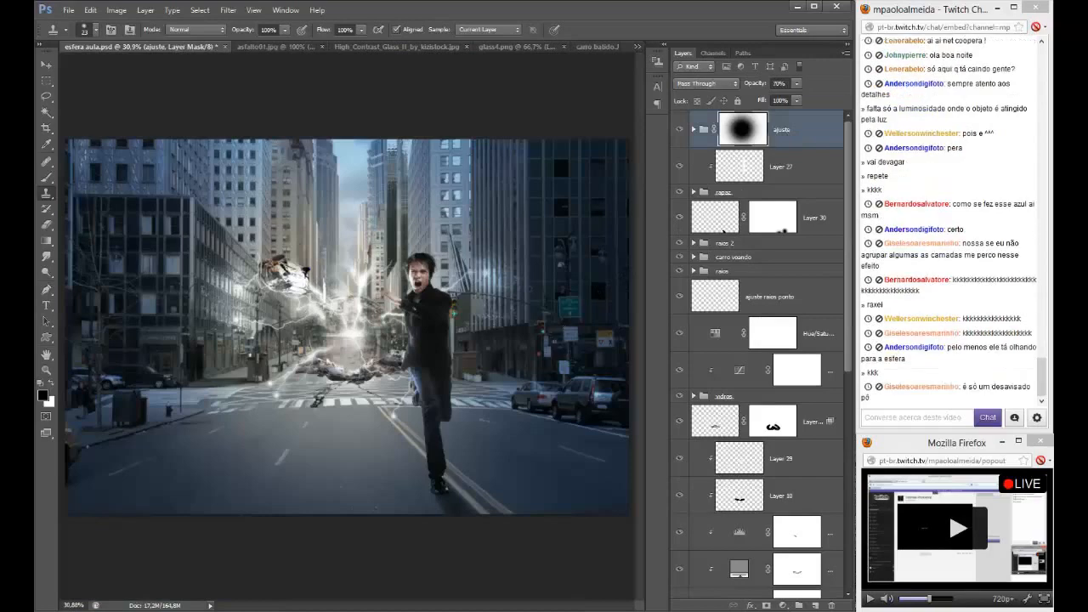
scroll(492, 391, "up", 3)
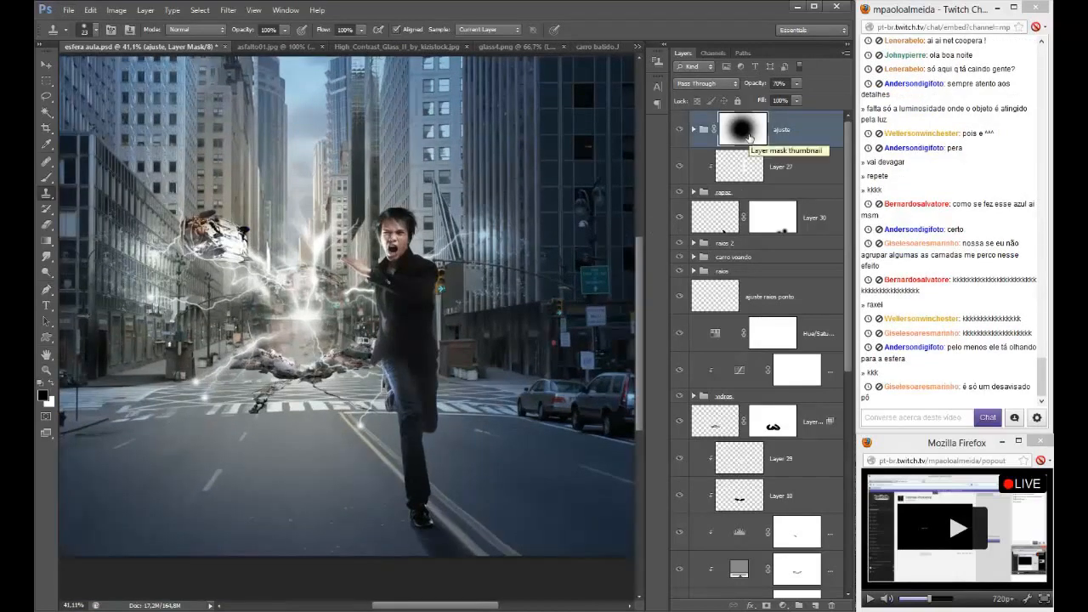
key("b")
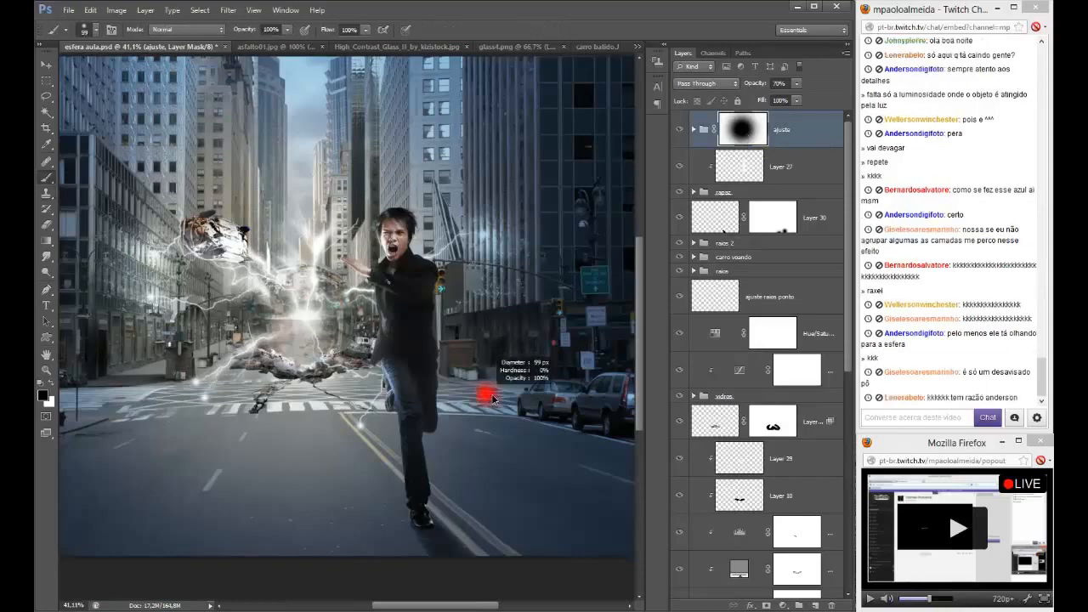
scroll(487, 399, "up", 5)
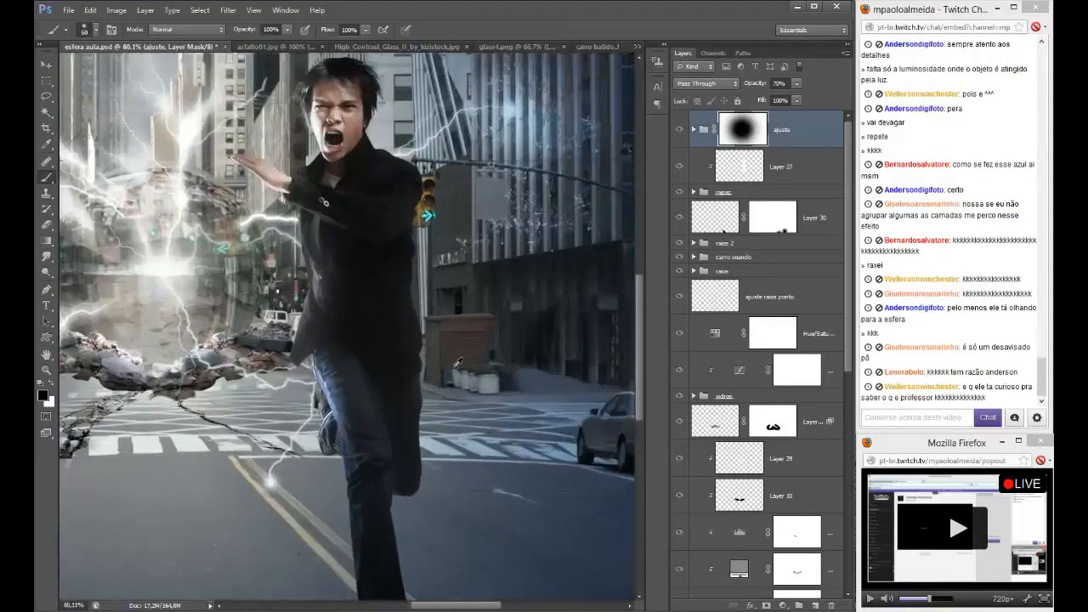
scroll(474, 340, "down", 5)
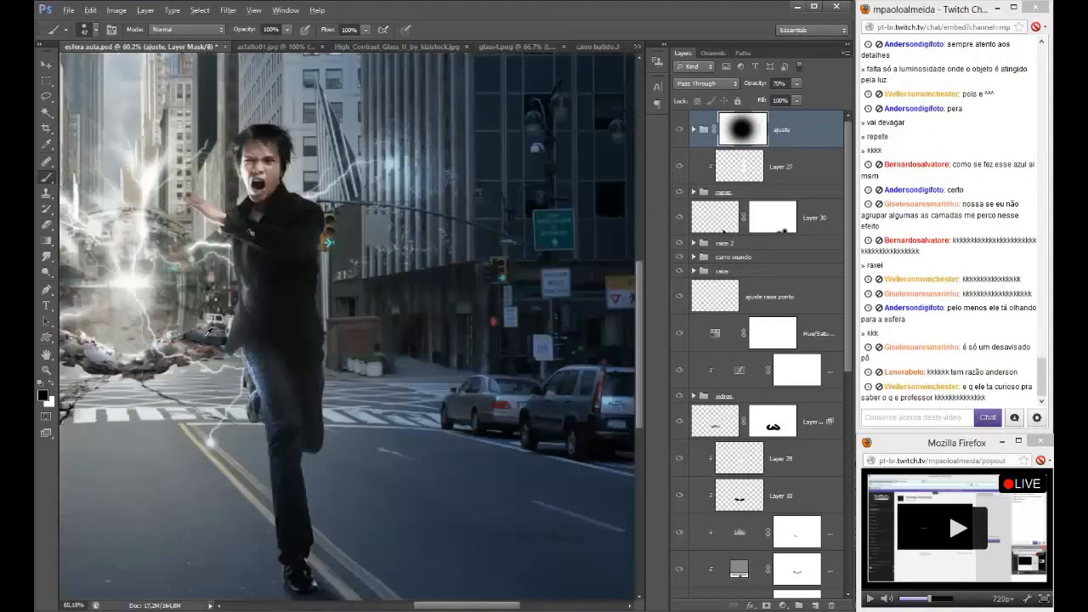
scroll(419, 338, "up", 3)
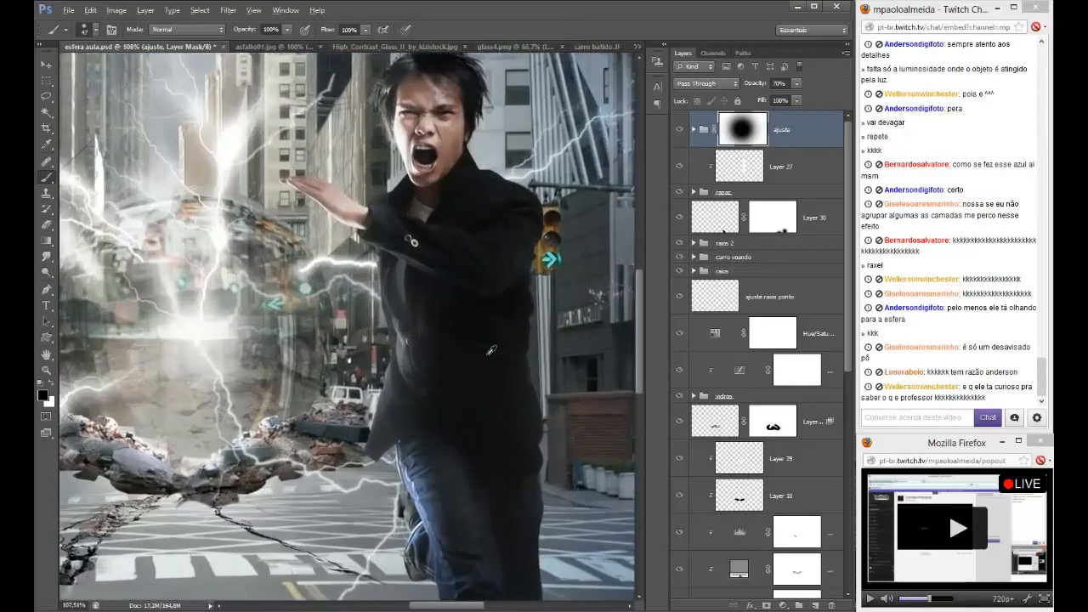
scroll(255, 316, "up", 3)
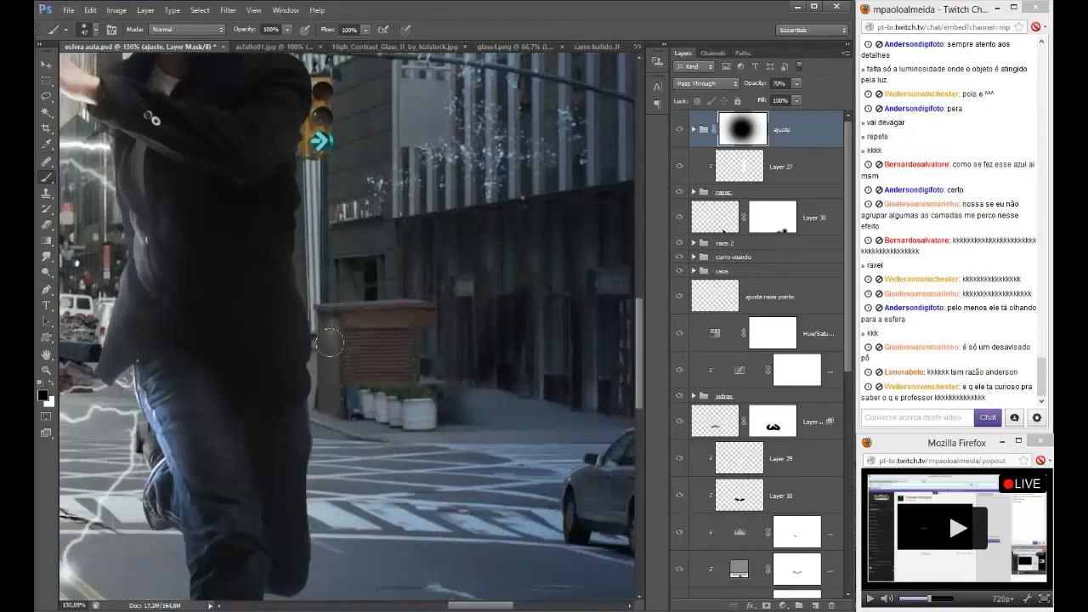
left_click_drag(419, 406, 314, 414)
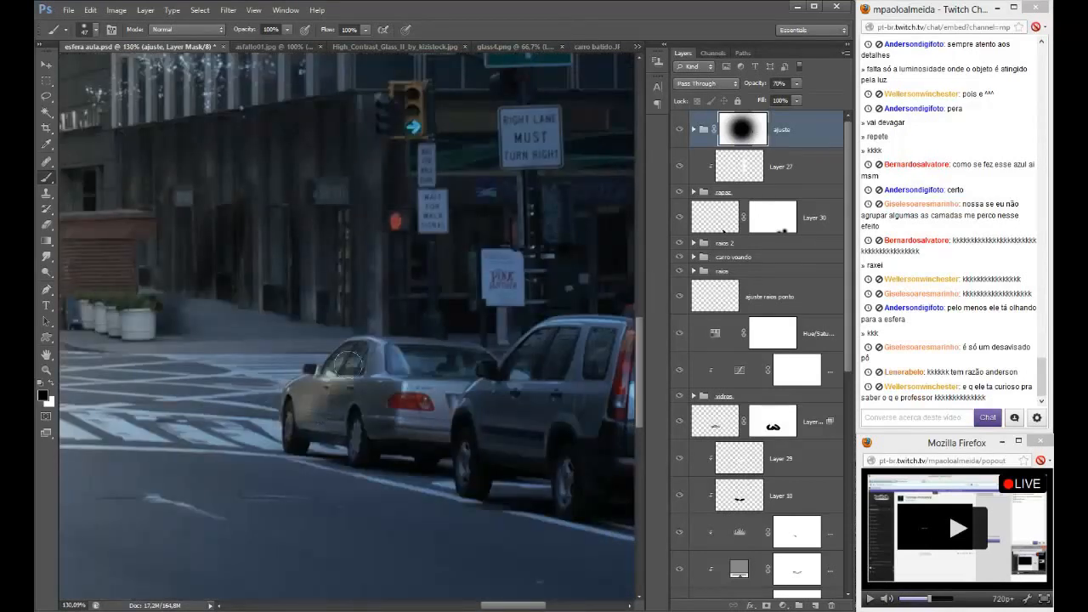
mouse_move(348, 364)
left_mouse_down()
mouse_move(377, 425)
mouse_move(364, 392)
mouse_move(337, 460)
left_mouse_up()
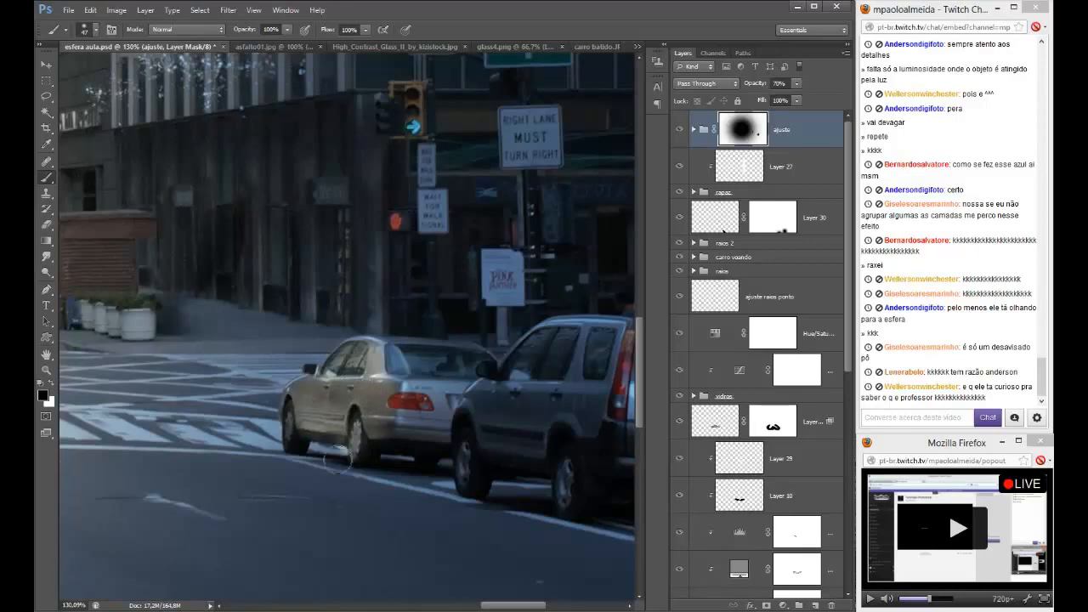
key("x")
left_click(338, 459)
key("x")
- Mask the blue grade off the parked SUV by painting black on the "ajuste" mask with a larger soft brush
left_click_drag(466, 417, 536, 348)
right_click(536, 348, "alt")
left_click_drag(562, 394, 536, 393)
key("x")
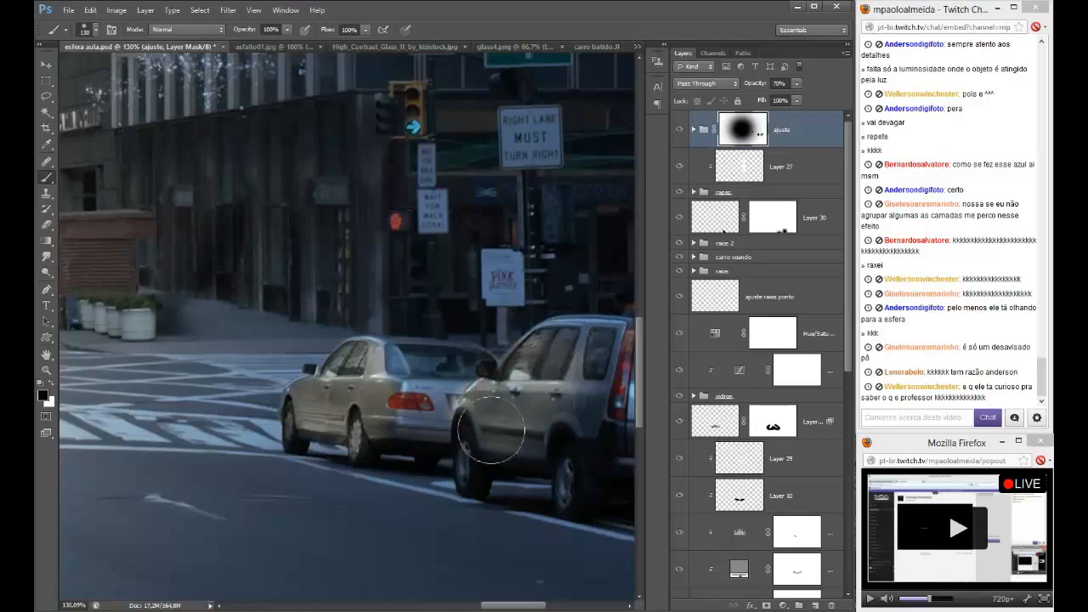
- Paint black on the "ajuste" mask over the mailbox on the sidewalk corner with a small soft brush
scroll(438, 387, "down", 5)
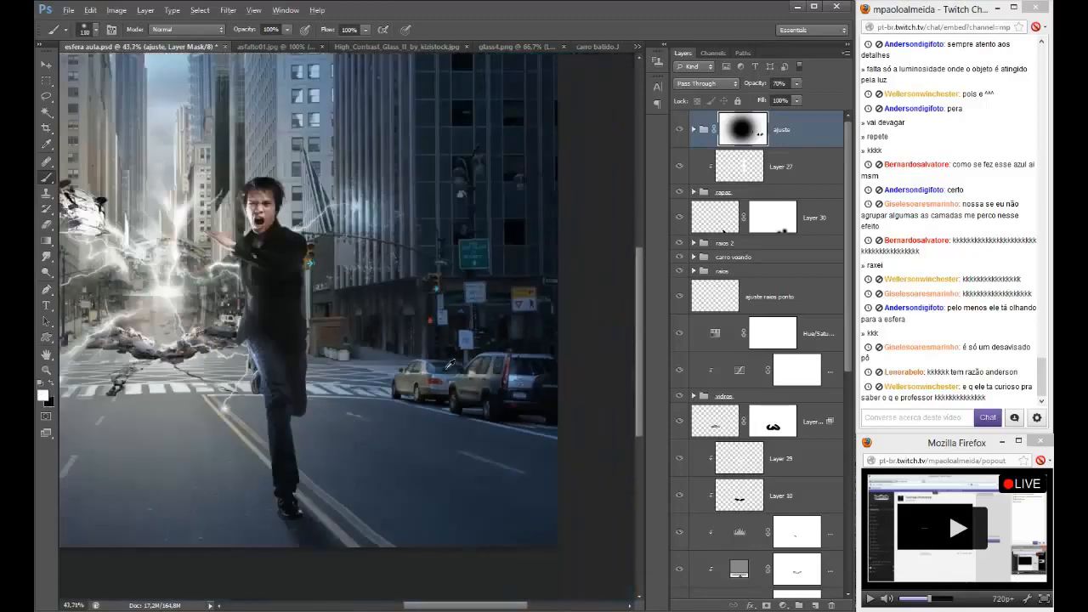
scroll(248, 431, "left", 8)
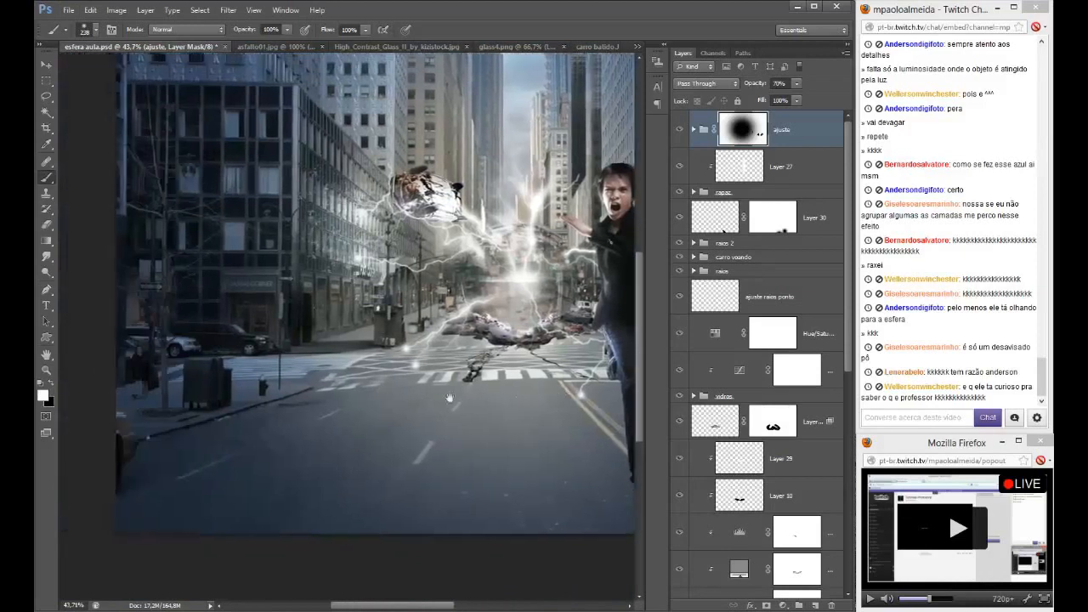
right_click(283, 374, "alt")
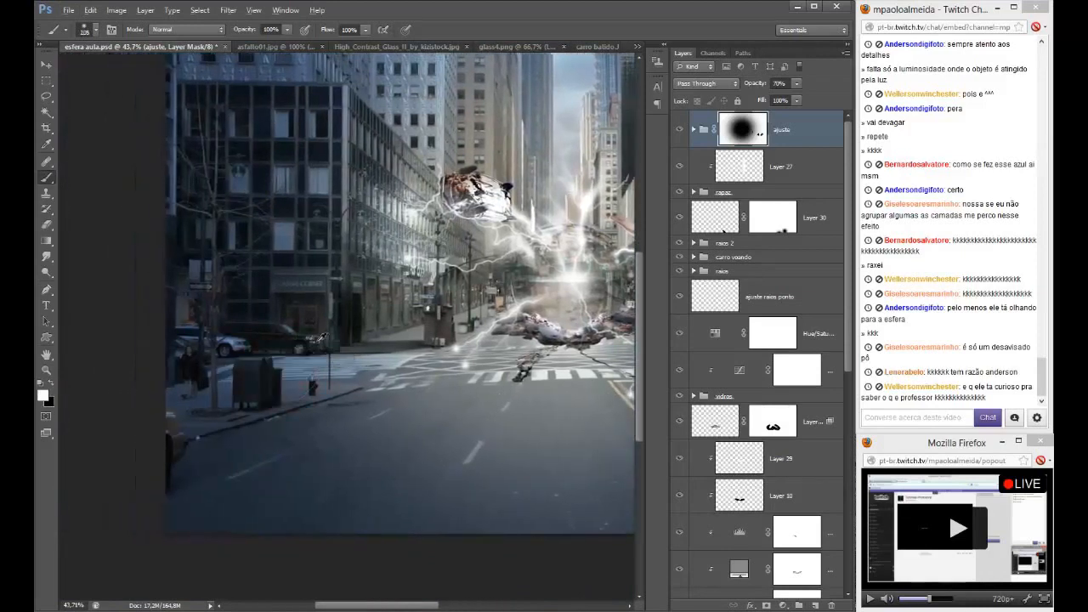
scroll(321, 346, "up", 3)
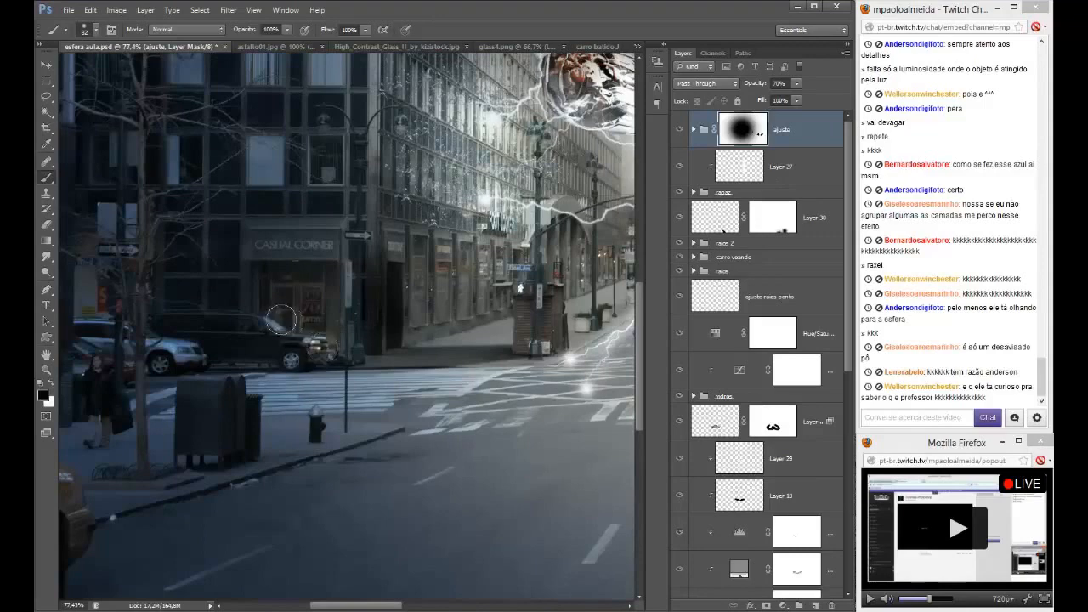
key("x")
right_click(323, 440, "alt")
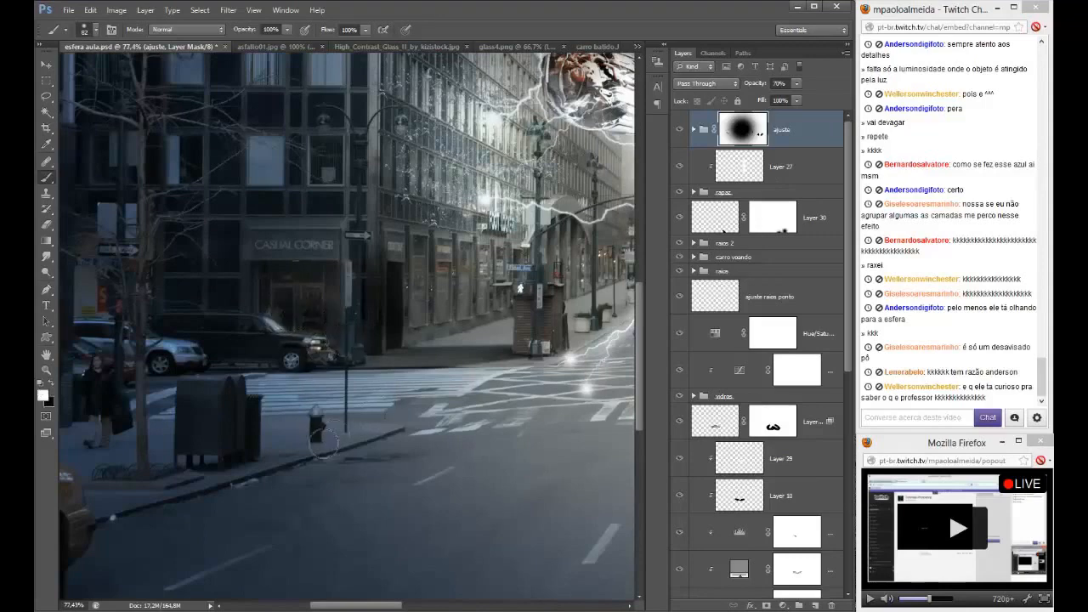
right_click(242, 418, "alt")
key("x")
mouse_move(235, 395)
left_mouse_down()
mouse_move(235, 449)
mouse_move(230, 410)
left_mouse_up()
key("x")
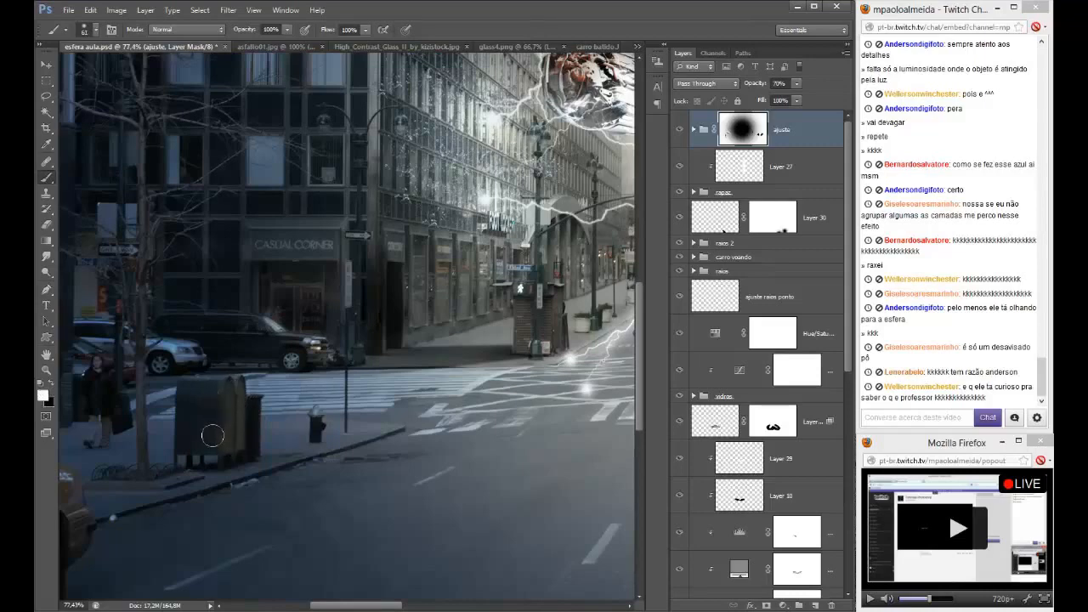
- Crop a thin strip off the left edge of the image
scroll(98, 389, "down", 2)
scroll(98, 389, "down", 2)
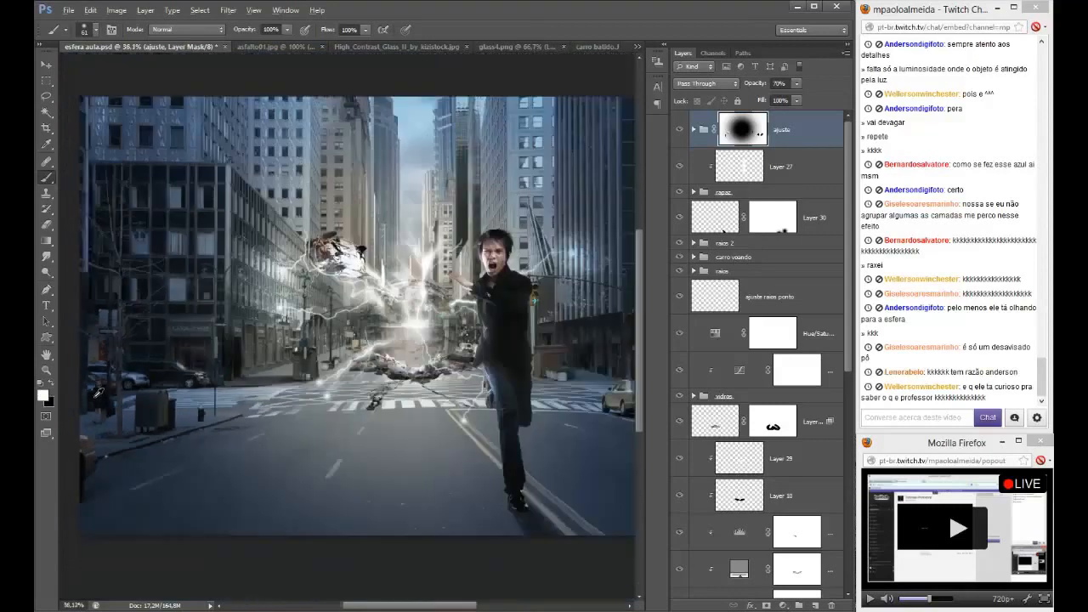
left_click(46, 128)
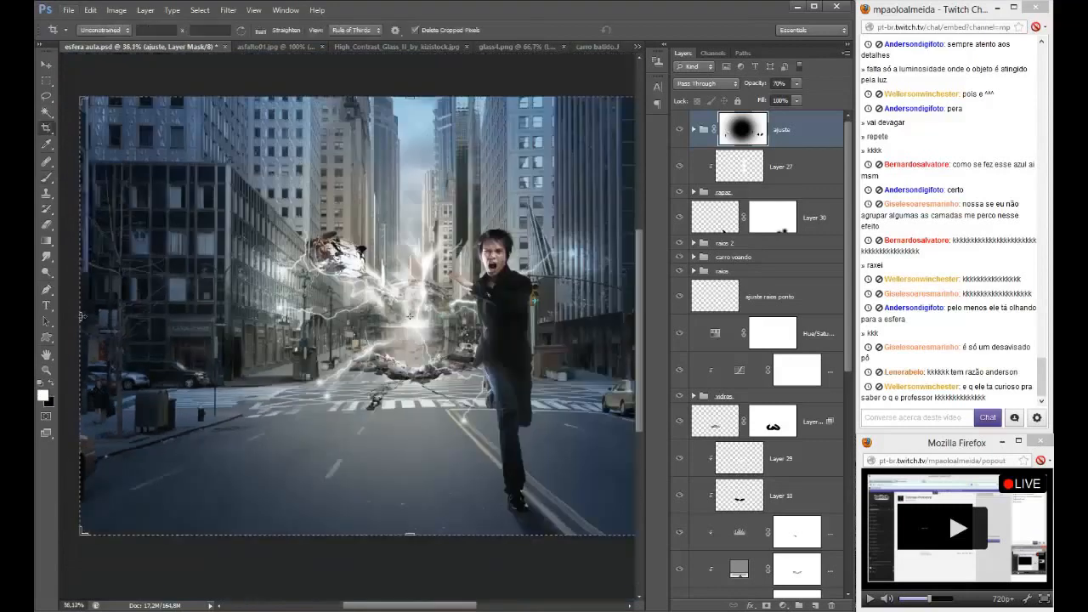
left_click_drag(81, 315, 96, 314)
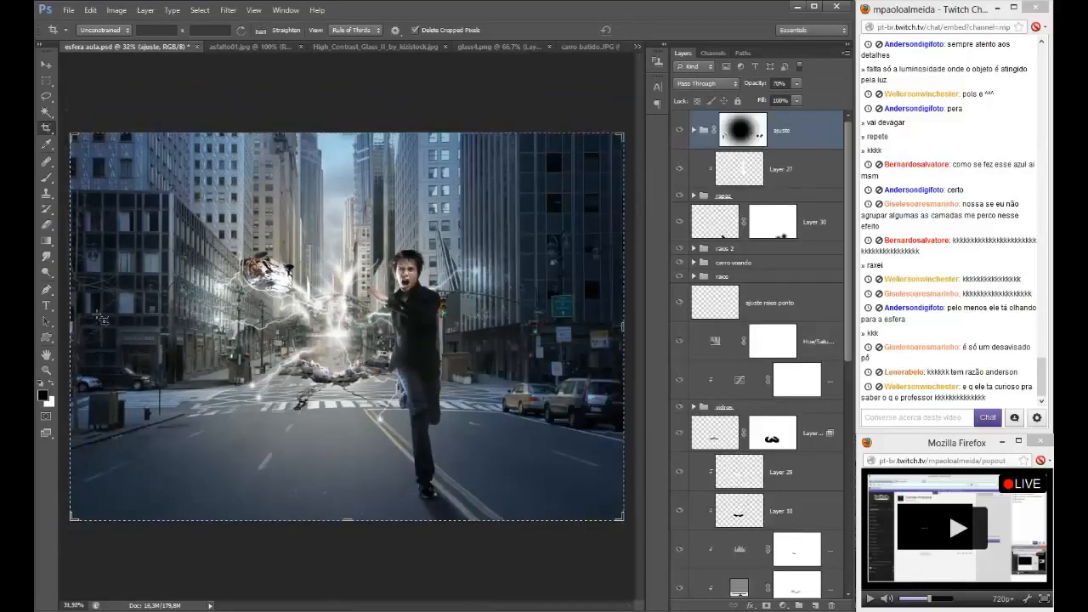
scroll(185, 200, "down", 5)
scroll(185, 201, "up", 4)
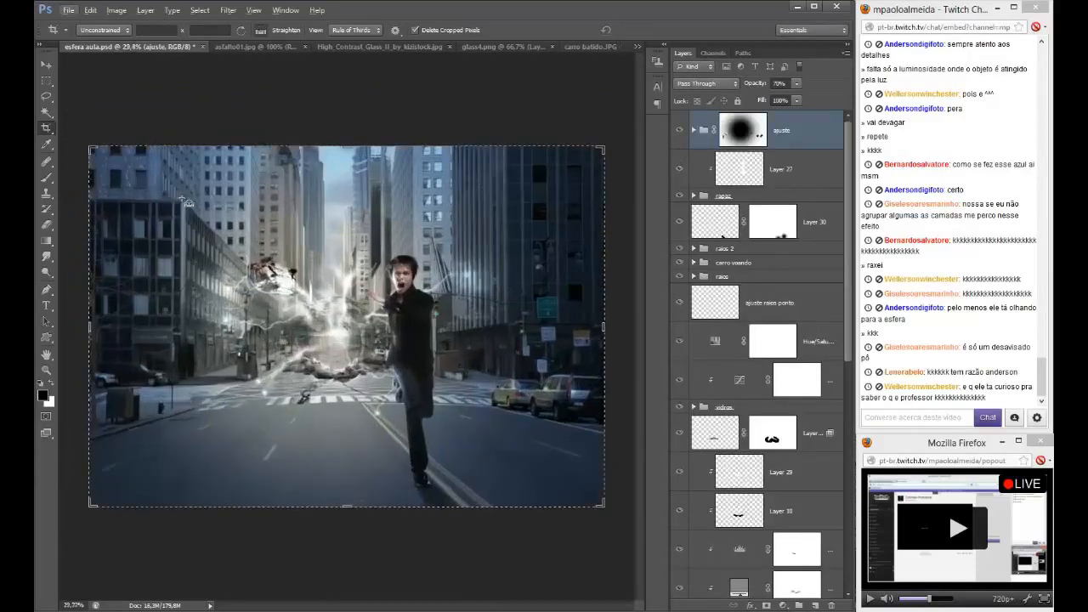
- Expand the "esfera" group and select its topmost clipped layer with the Move tool active
left_click(47, 64)
scroll(399, 373, "up", 2)
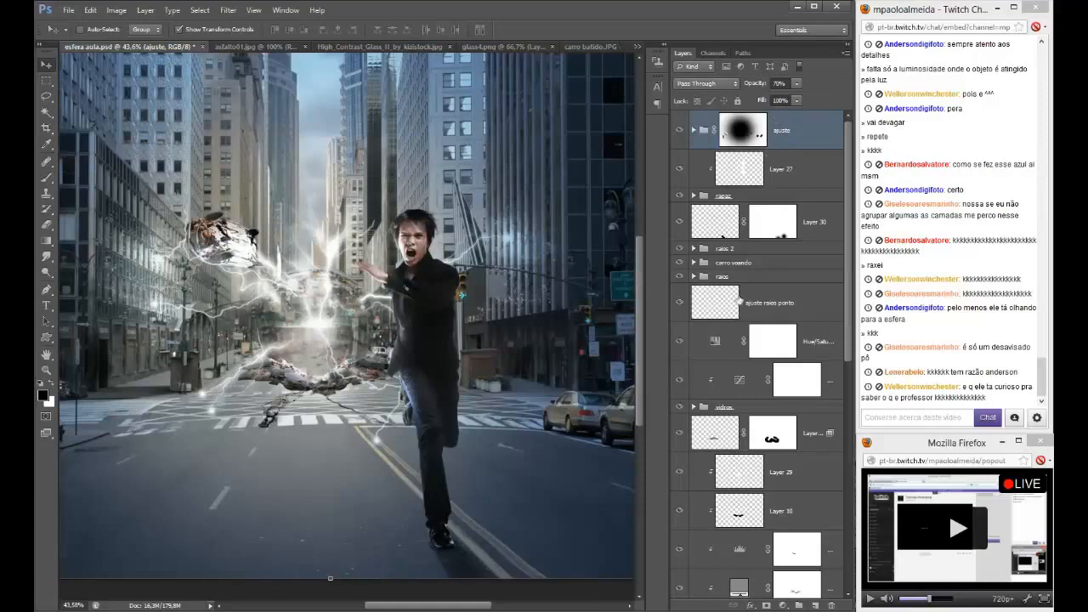
scroll(718, 396, "down", 7)
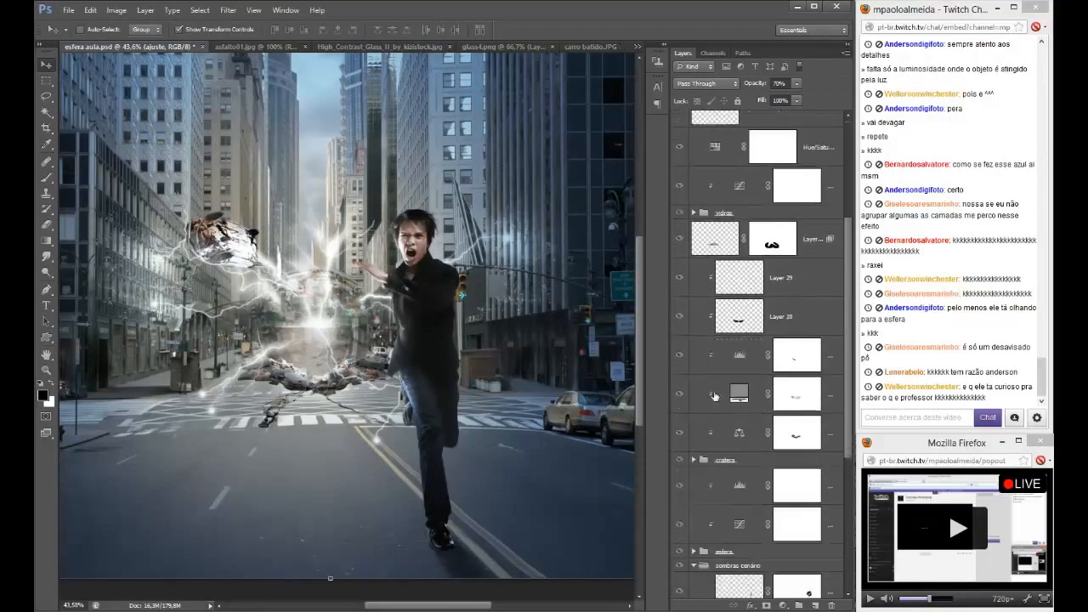
scroll(713, 397, "down", 3)
left_click(694, 357)
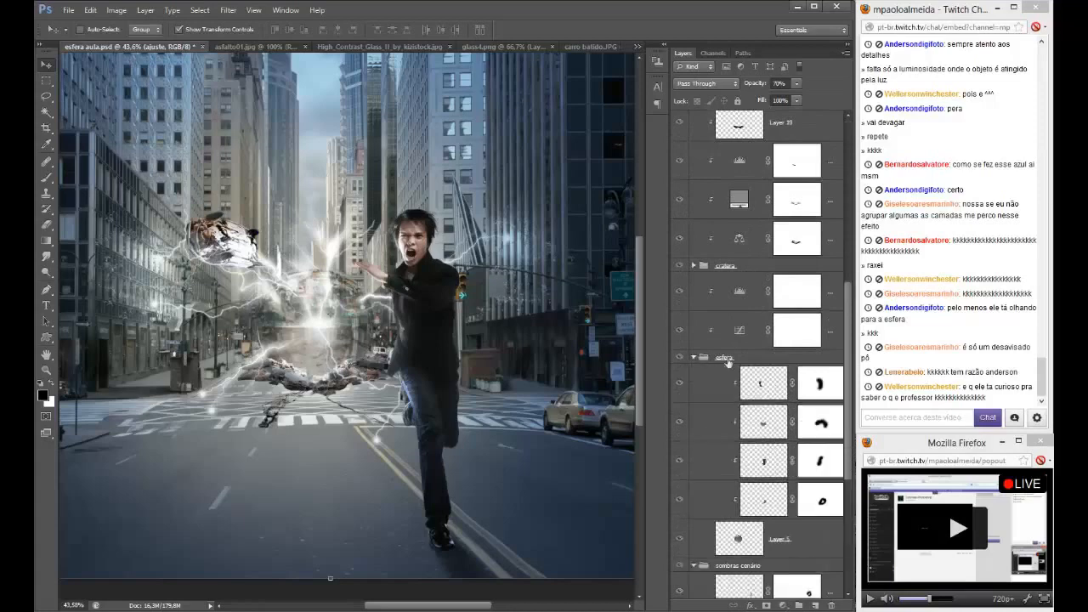
left_click(789, 378)
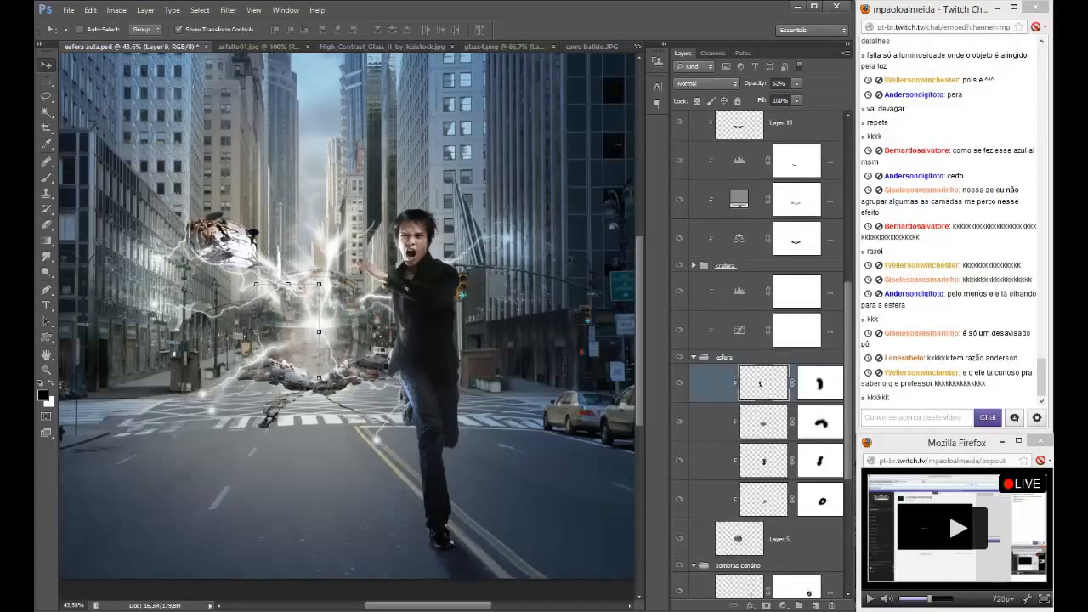
- Switch to File Explorer, search the imagens folder for "par" and open the particulas folder with the gold particle images
left_click(131, 564)
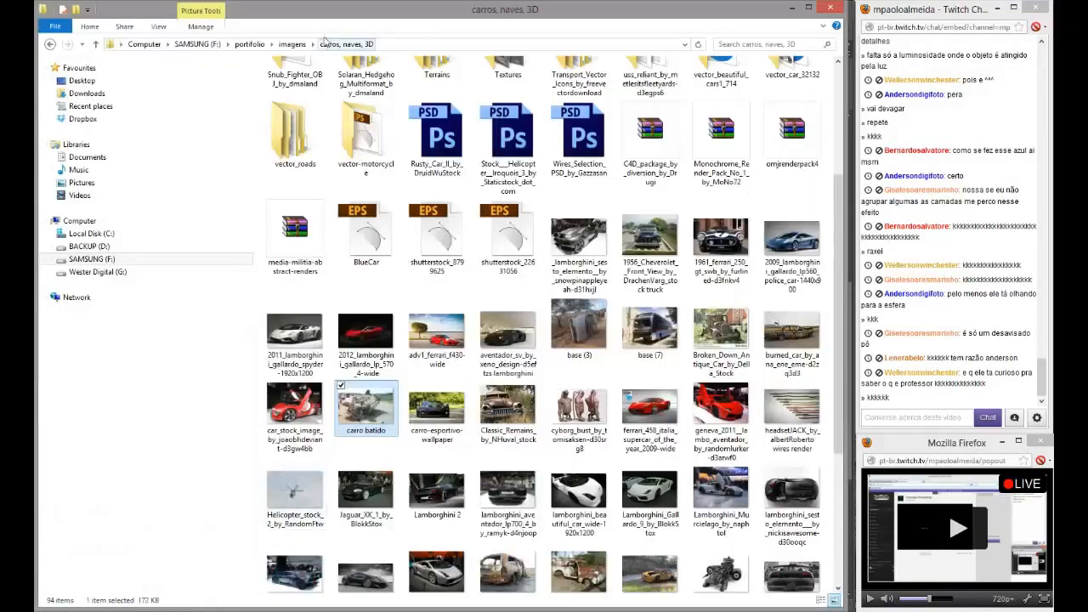
left_click(293, 44)
left_click(747, 43)
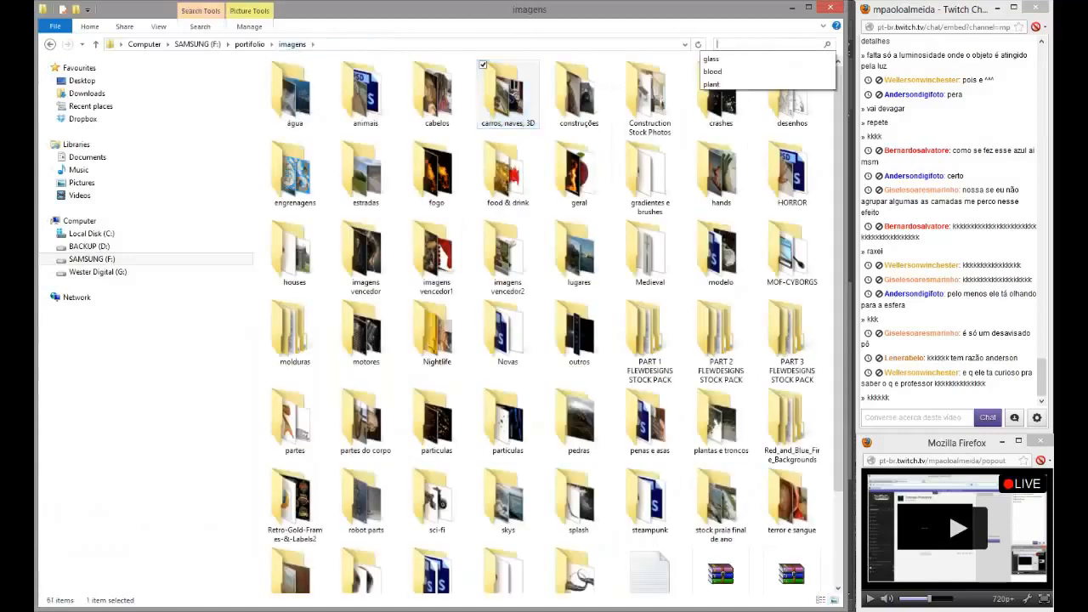
type("paric")
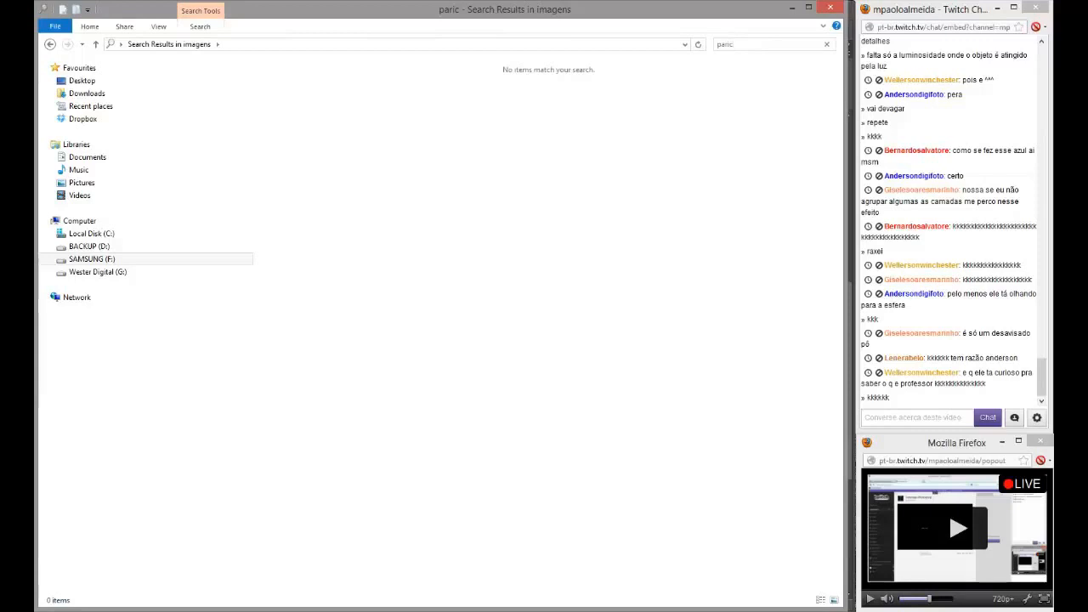
left_click(49, 43)
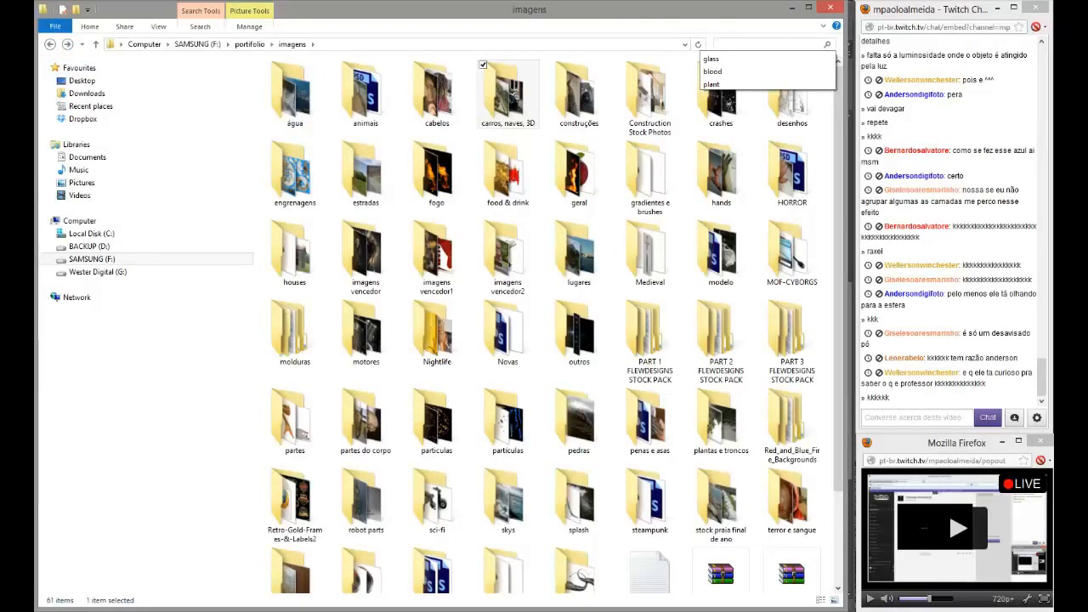
type("par")
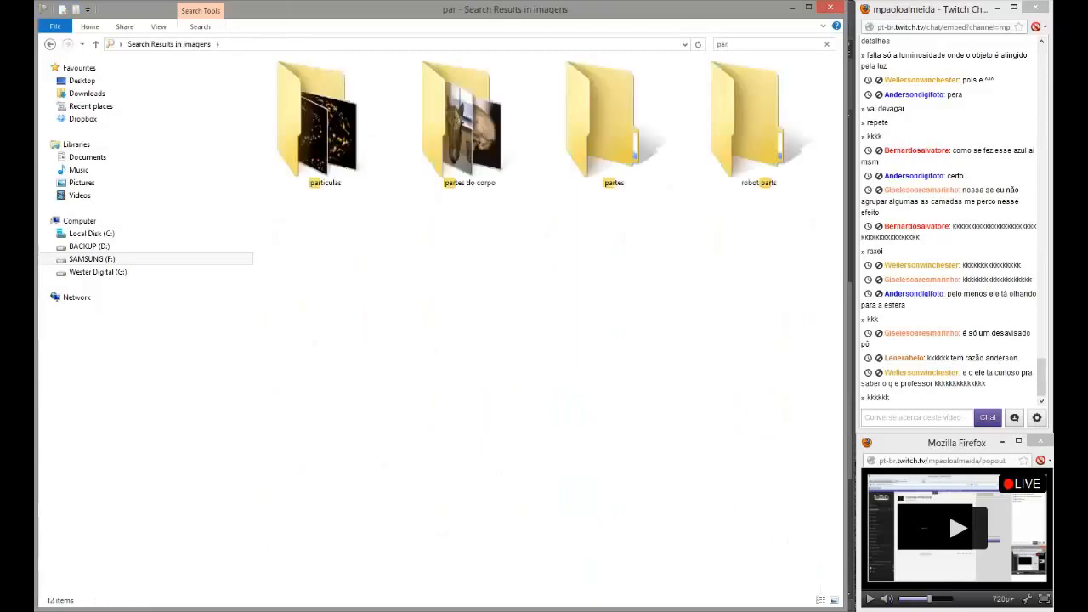
left_click(323, 145)
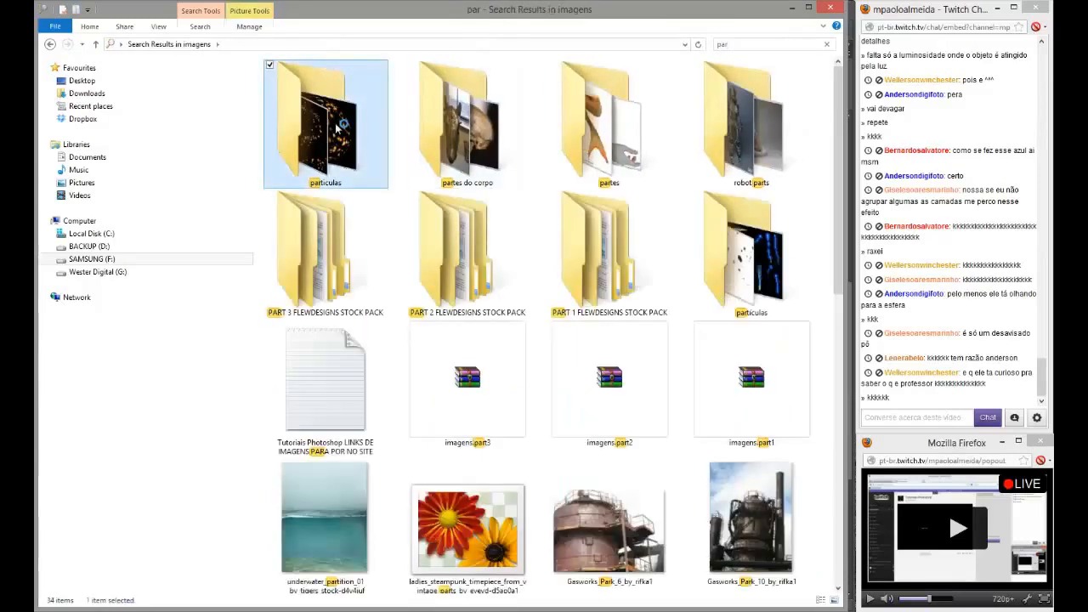
double_click(323, 144)
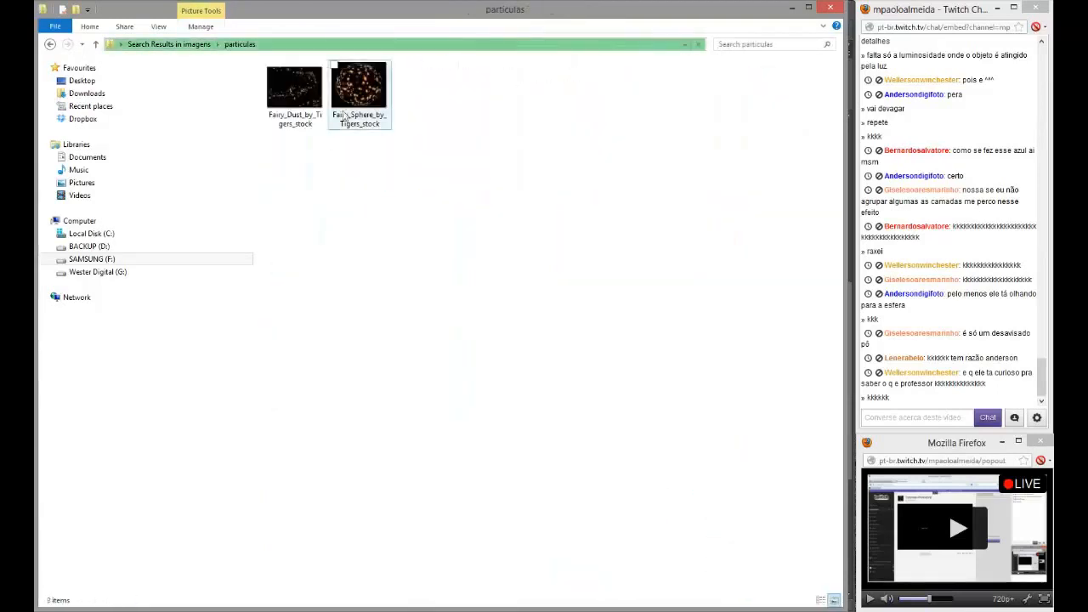
- Place the Fairy_Sphere_by_Tigers_stock image into the composite at the top of the "esfera" group and set its blend mode to Screen
double_click(360, 95)
left_click(831, 10)
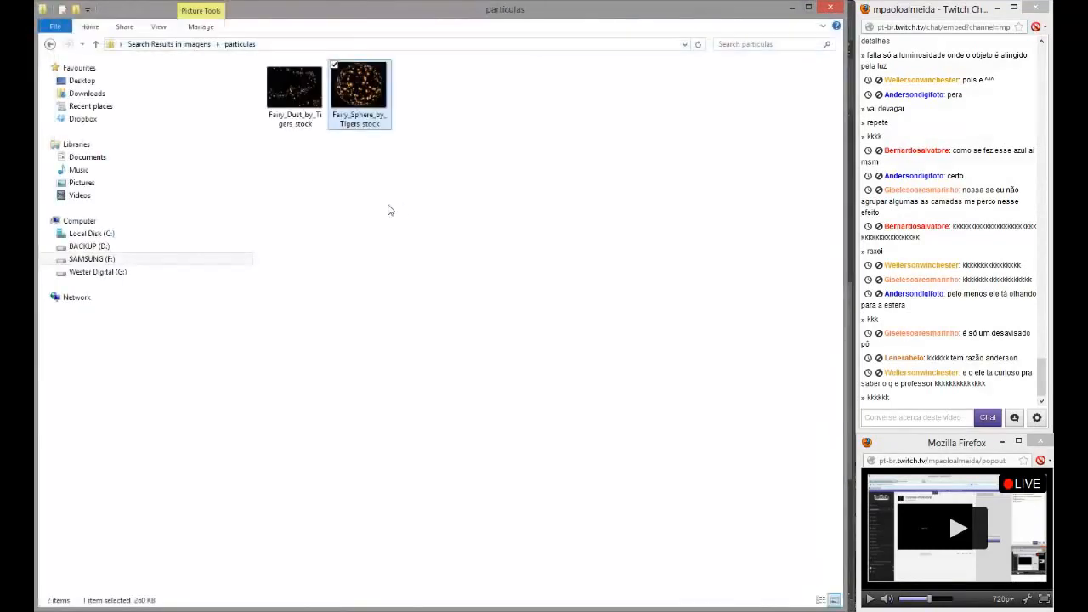
left_click_drag(276, 602, 448, 360)
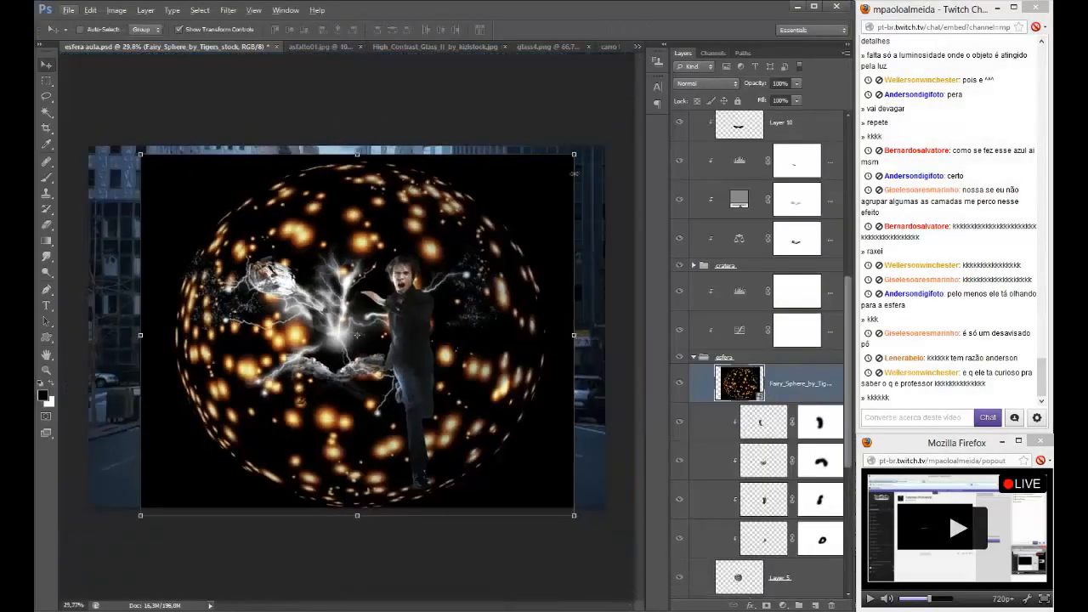
left_click(706, 83)
left_click(682, 194)
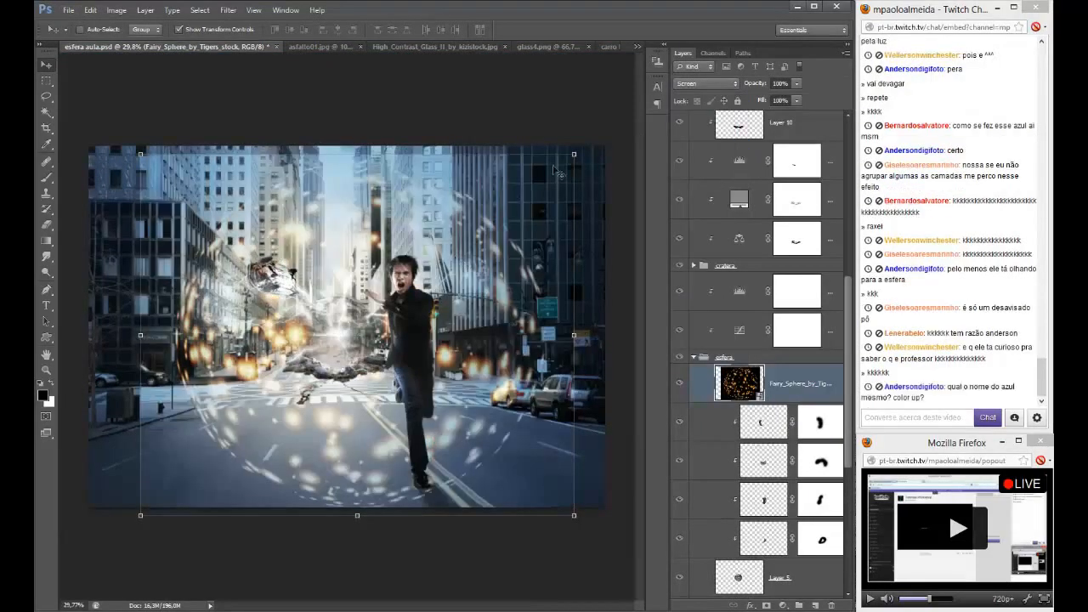
- Scale the placed particle image down around its centre to about 16.7% so it covers the energy sphere
left_click_drag(575, 155, 357, 321)
scroll(357, 320, "up", 2)
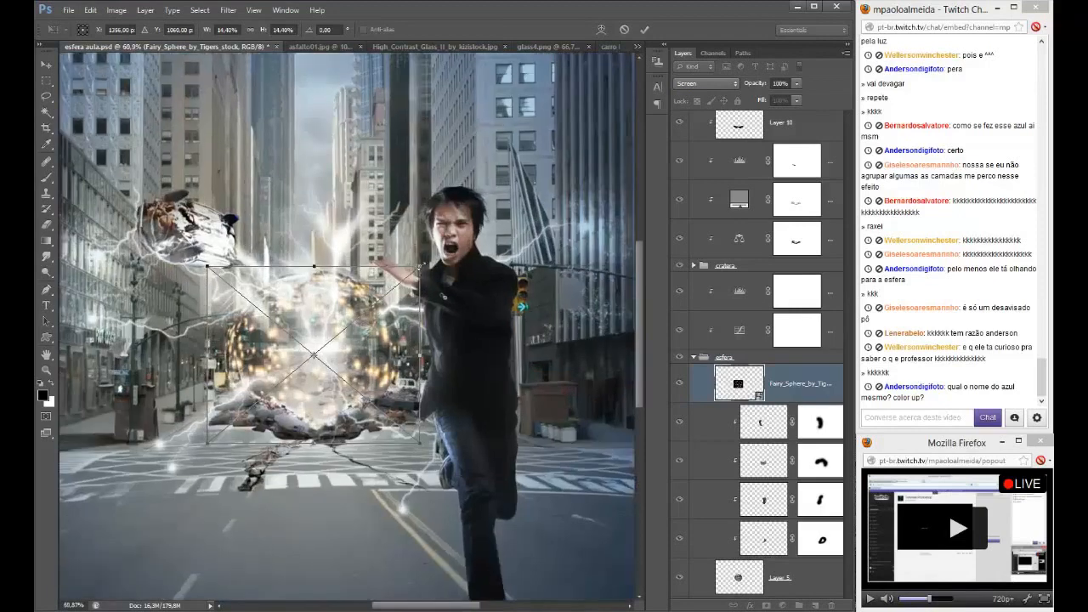
left_click_drag(414, 272, 437, 252)
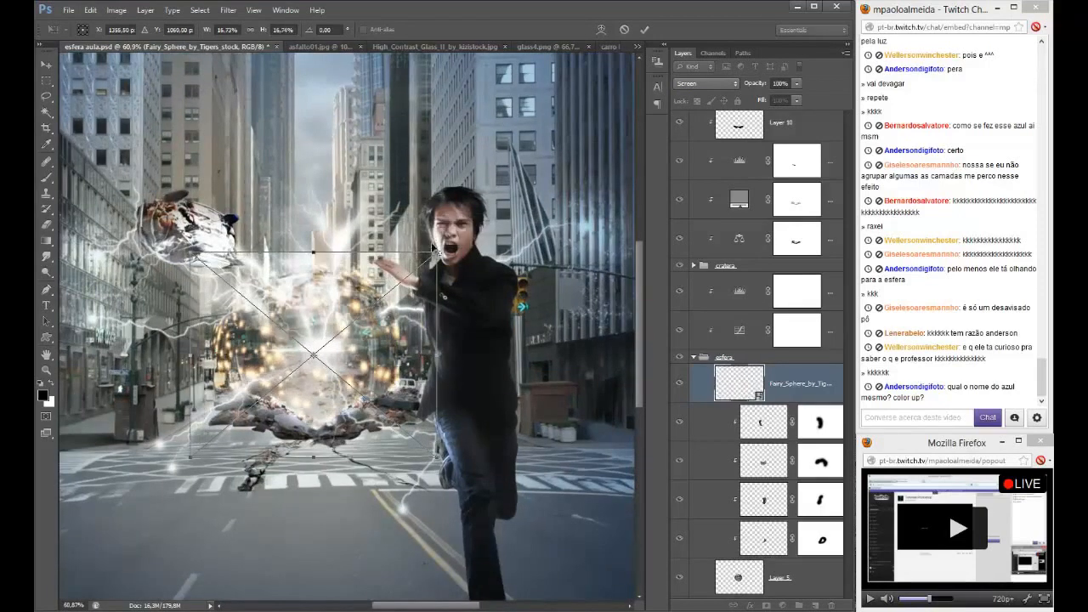
key("Return")
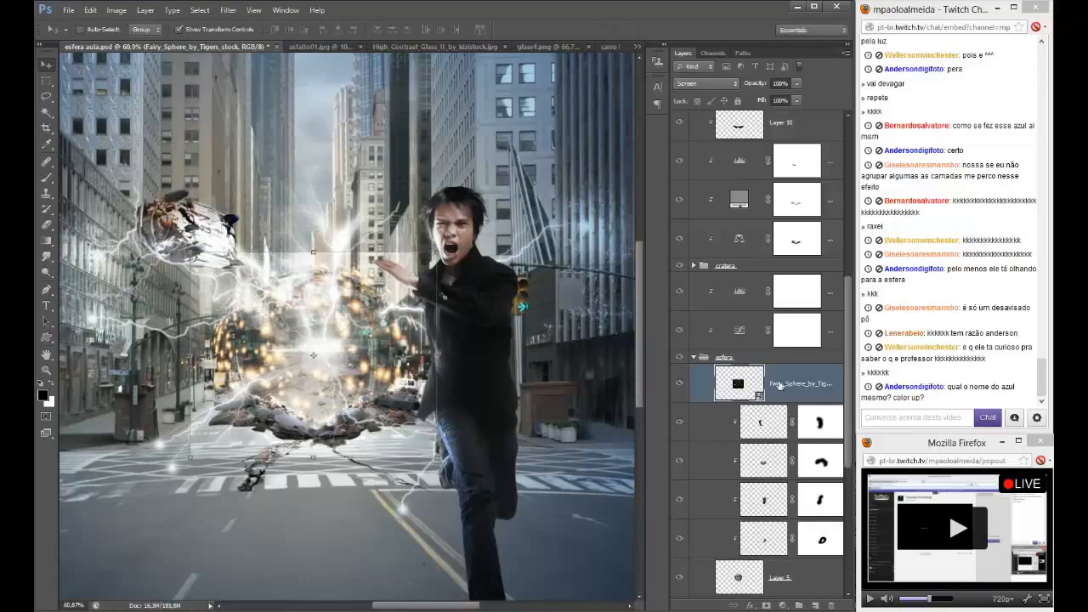
- Rasterize the Fairy_Sphere_by_Tigers_stock layer and desaturate its gold particles to white
right_click(780, 385)
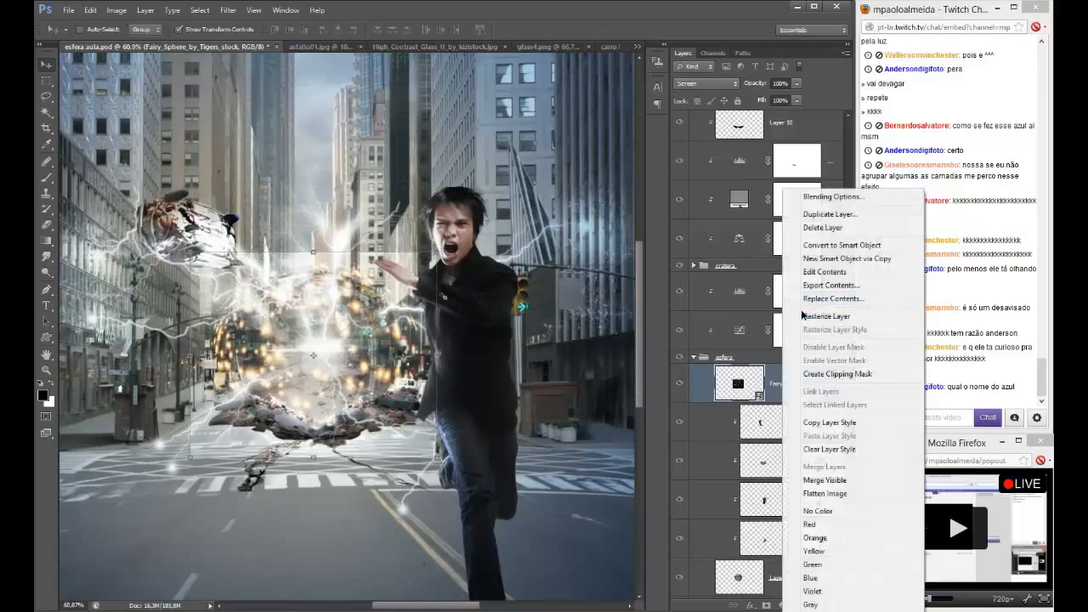
left_click(803, 316)
key("alt")
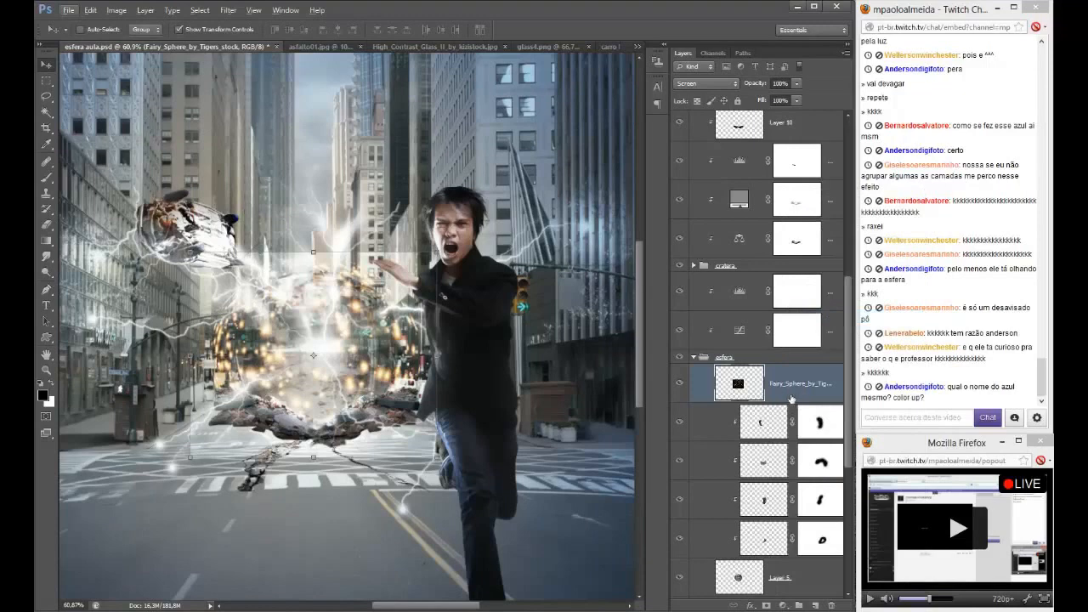
key("alt")
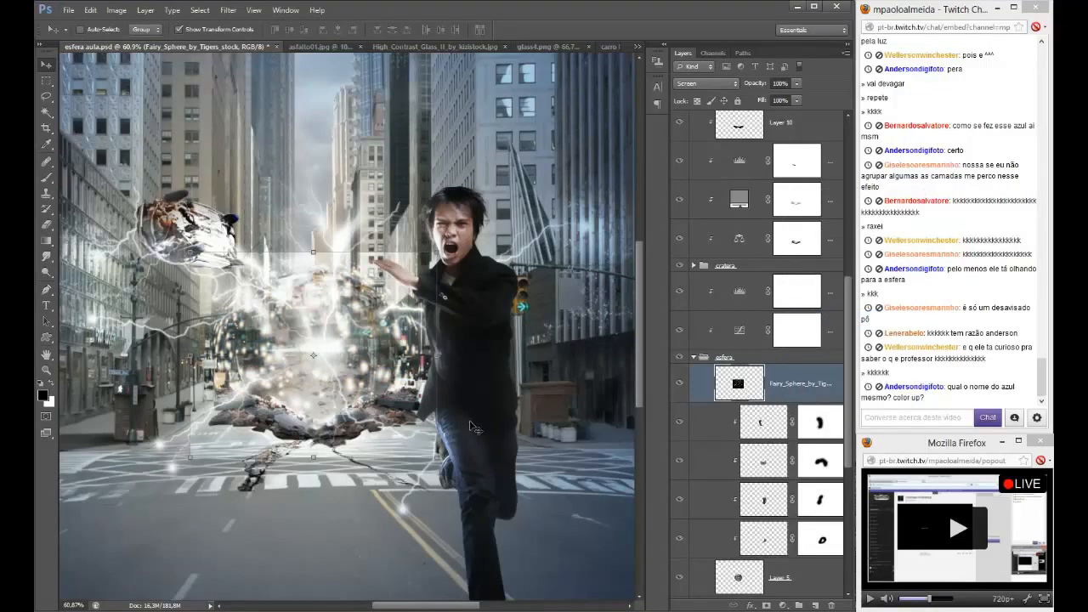
key("ctrl+l")
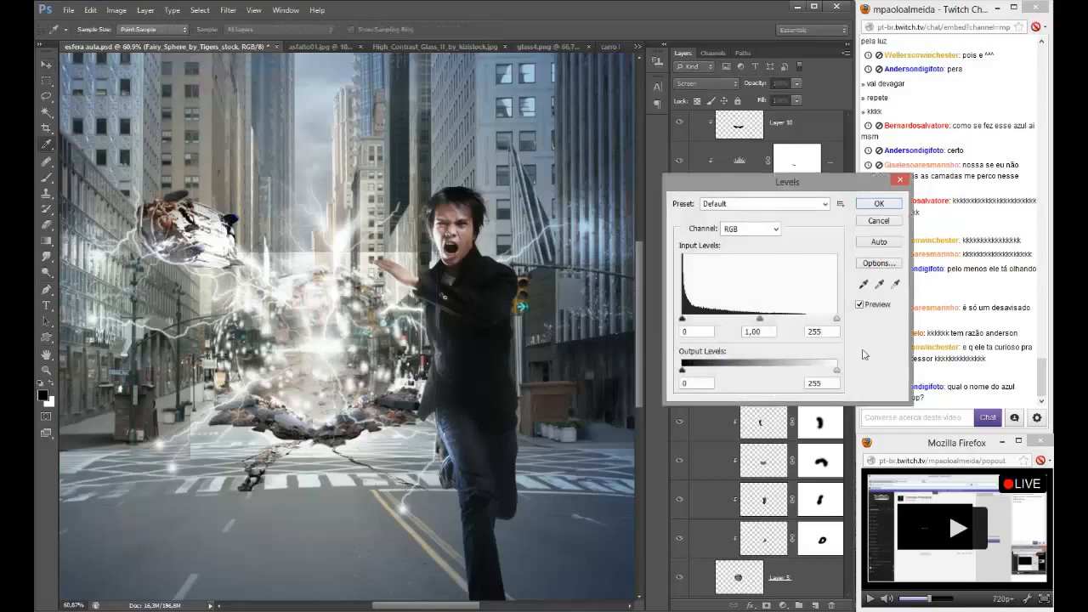
left_click_drag(835, 321, 809, 323)
mouse_move(772, 323)
left_mouse_down()
mouse_move(739, 320)
mouse_move(770, 318)
left_mouse_up()
key("ctrl+z")
left_click(866, 220)
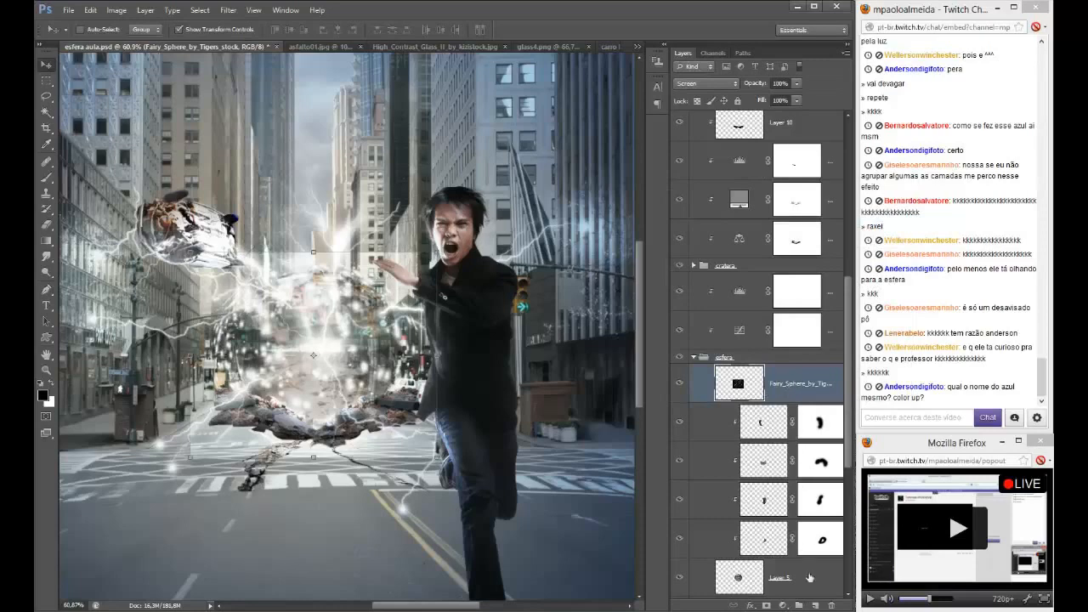
- Add a layer mask to the particle layer and paint black around the sphere to hide the image's outer edges
left_click(766, 605)
key("b")
key("x")
left_click_drag(264, 431, 329, 431)
key("x")
mouse_move(176, 425)
left_mouse_down()
mouse_move(195, 467)
mouse_move(288, 505)
mouse_move(401, 504)
mouse_move(501, 459)
mouse_move(522, 433)
mouse_move(512, 298)
mouse_move(400, 178)
mouse_move(209, 217)
mouse_move(106, 386)
mouse_move(100, 421)
left_mouse_up()
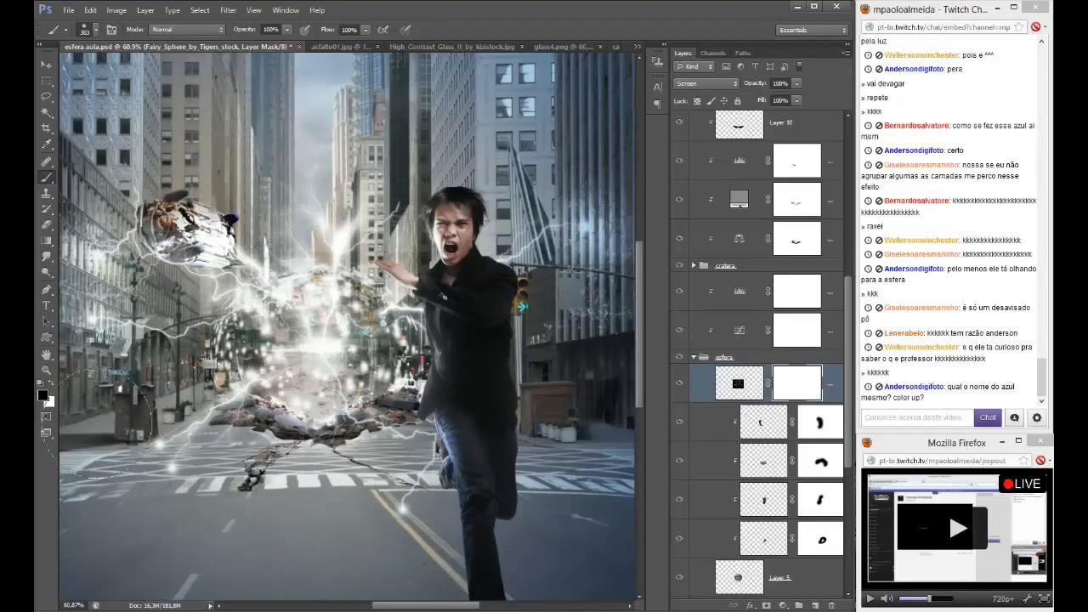
- Transform the particle layer to about 78% width and 94% height so it fits the sphere
left_click(738, 389)
key("v")
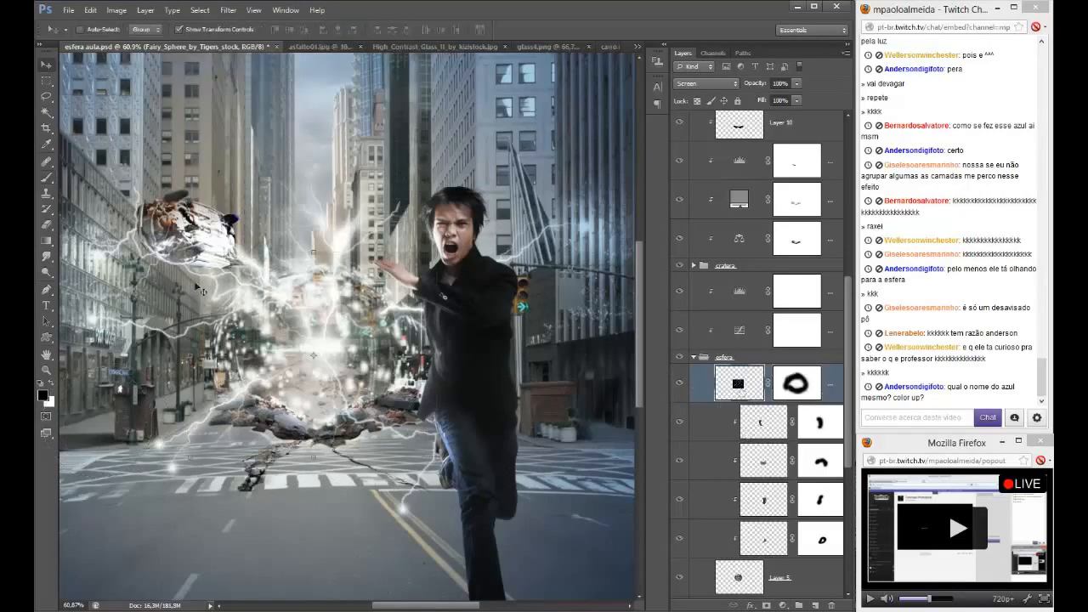
key("ctrl+t")
left_click_drag(214, 252, 219, 246)
left_click_drag(429, 255, 411, 266)
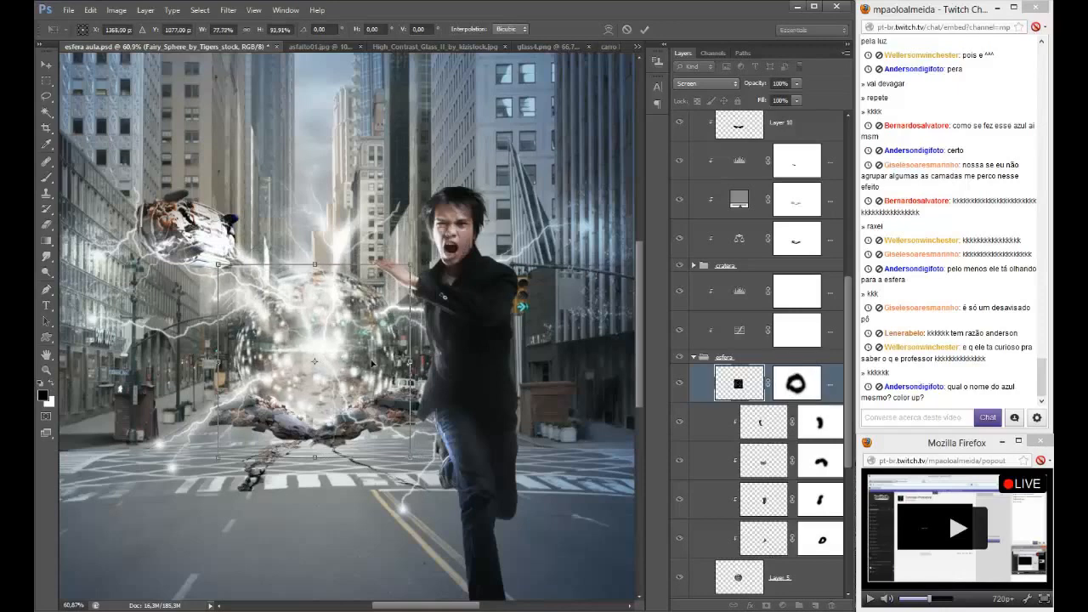
key("Return")
- Paint black on the "ajuste" group's mask over the building behind the man and dab the building beside the floating debris
scroll(287, 383, "down", 2)
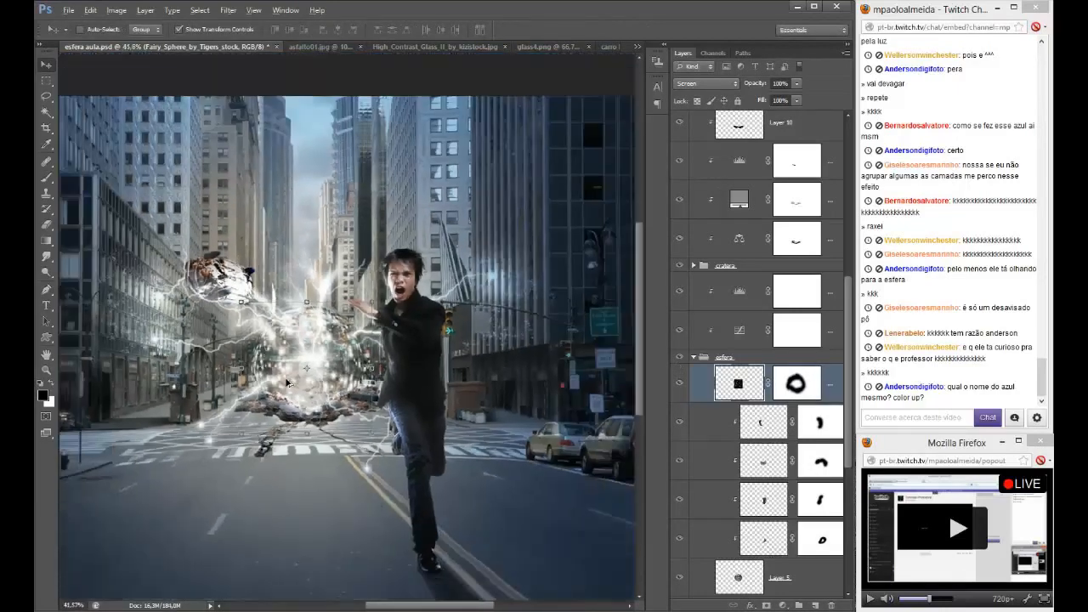
scroll(253, 365, "up", 2)
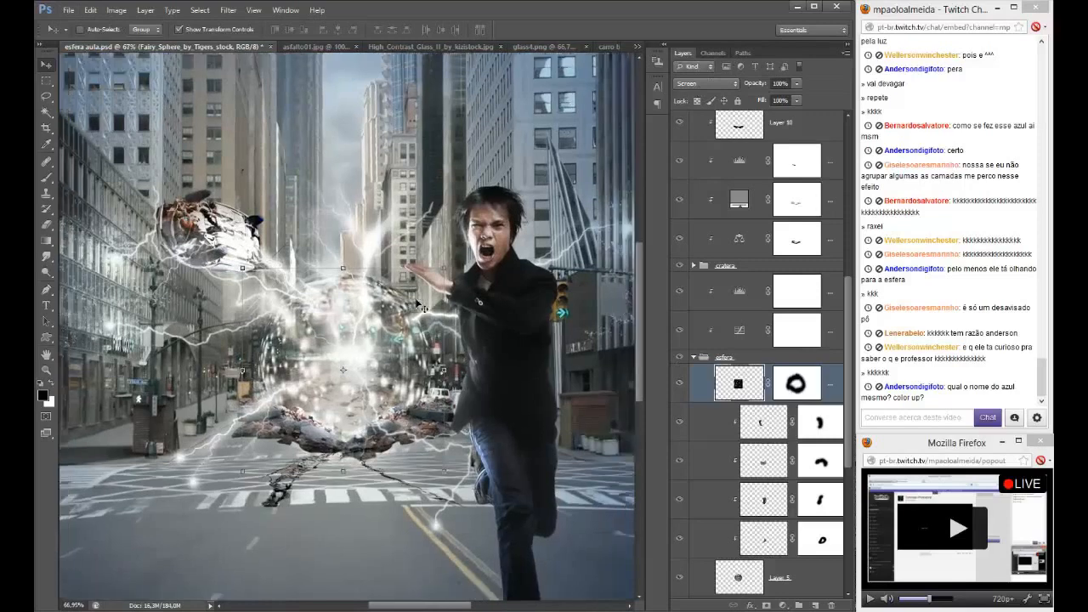
scroll(419, 306, "down", 5)
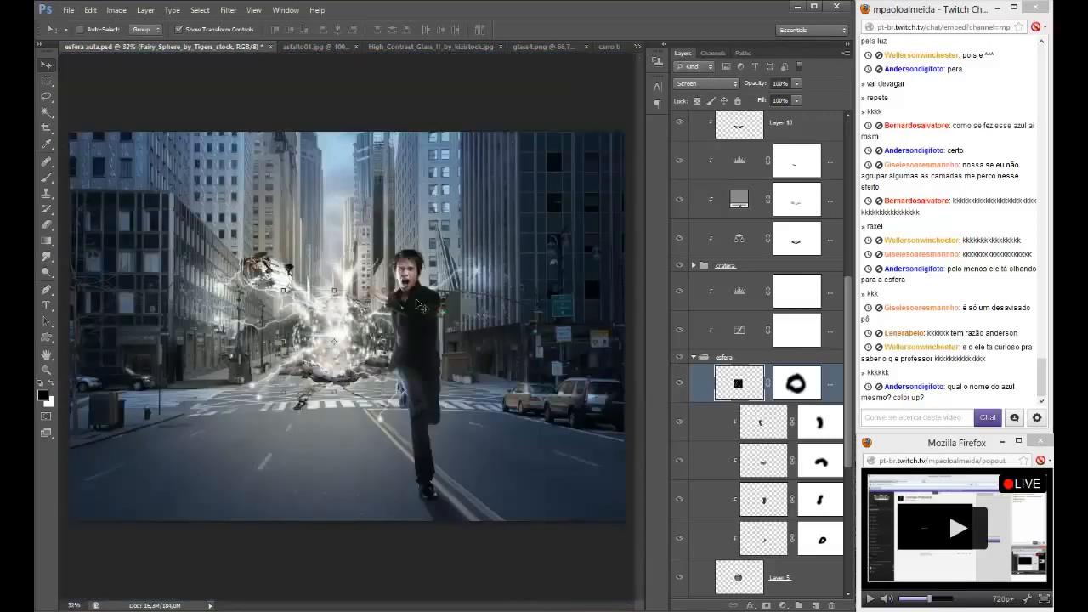
scroll(816, 148, "up", 10)
left_click(813, 143)
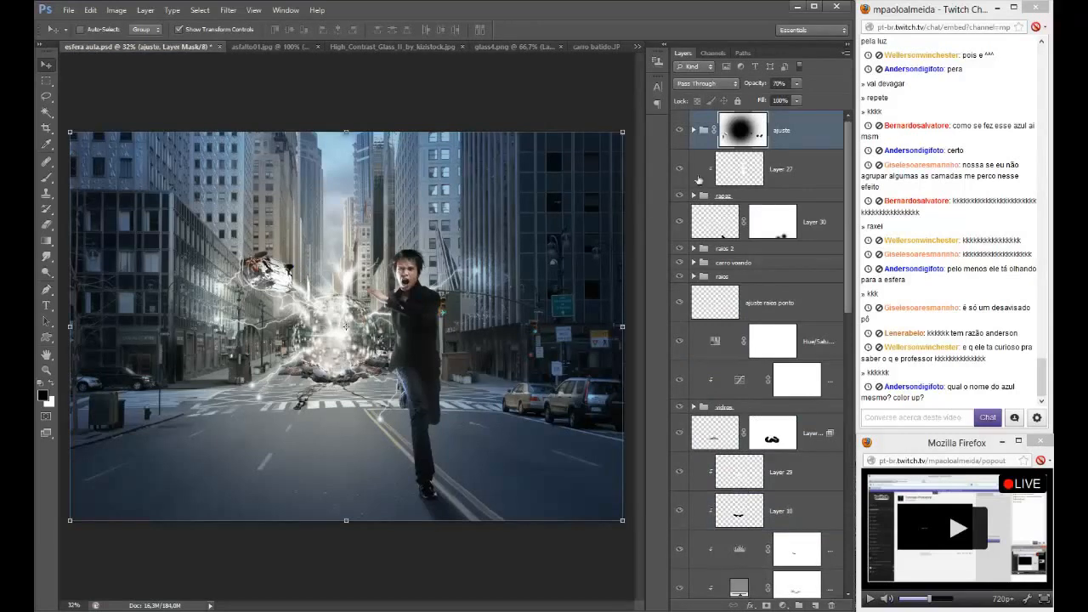
key("b")
left_click_drag(485, 319, 484, 213)
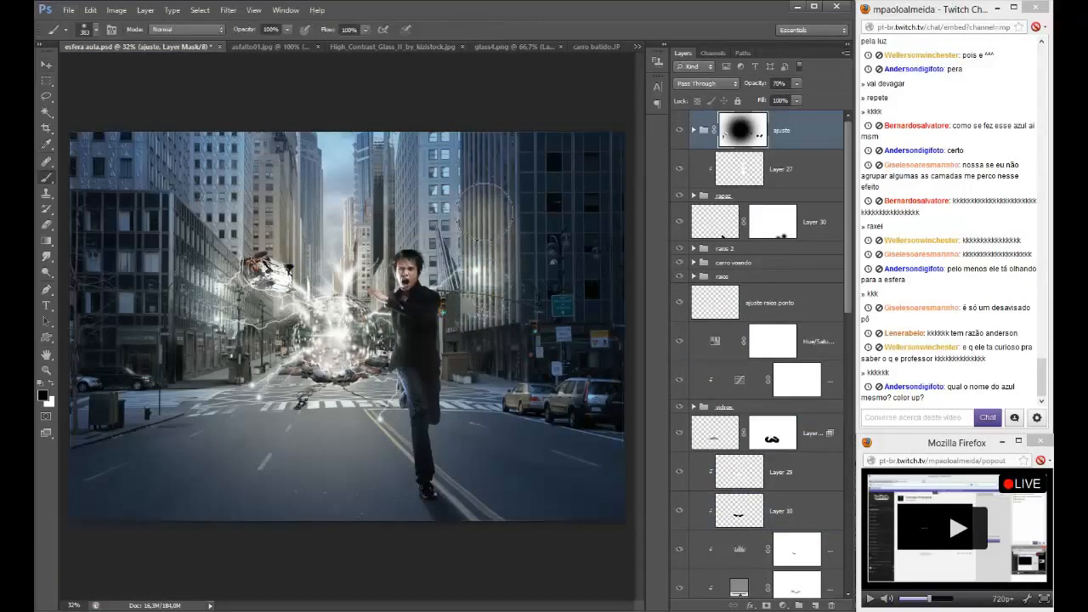
left_click_drag(488, 314, 476, 343)
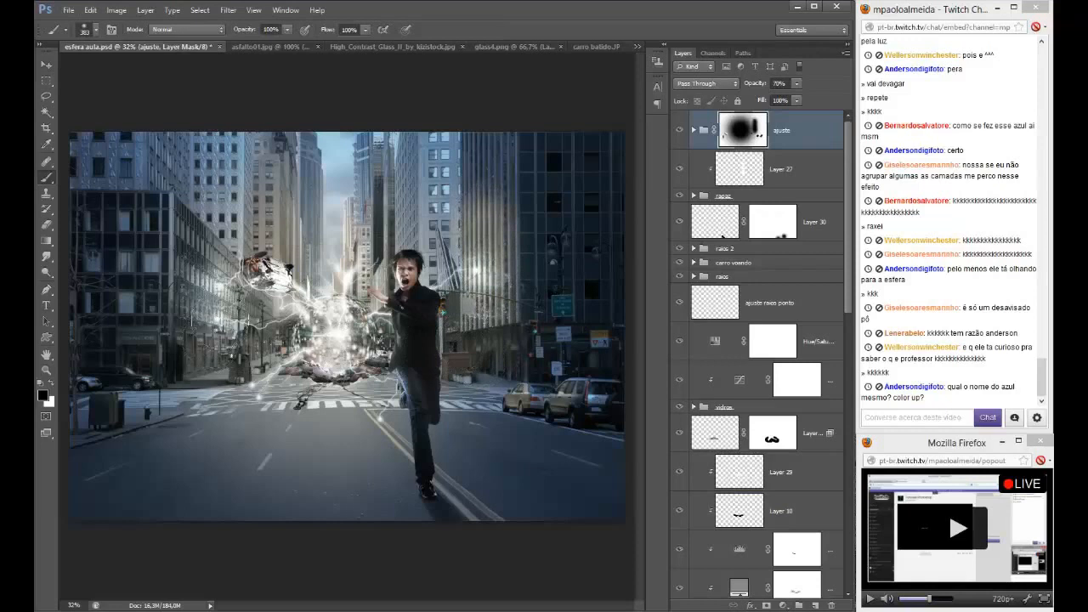
left_click(217, 289)
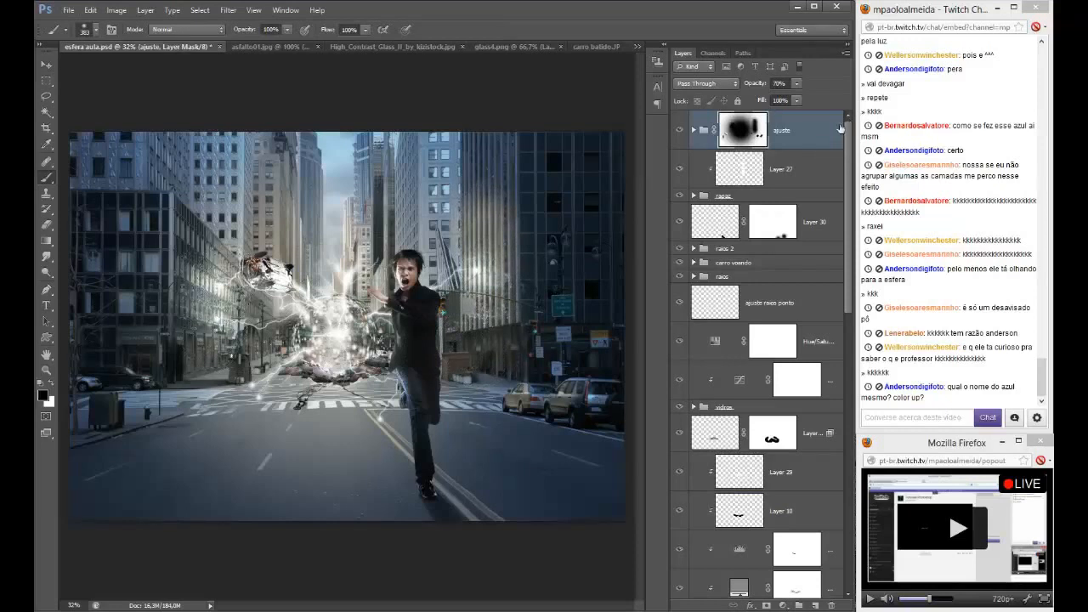
- Stamp all visible layers into a new layer above "ajuste" and open the Knoll Light Factory filter on it
key("ctrl+alt+shift+e")
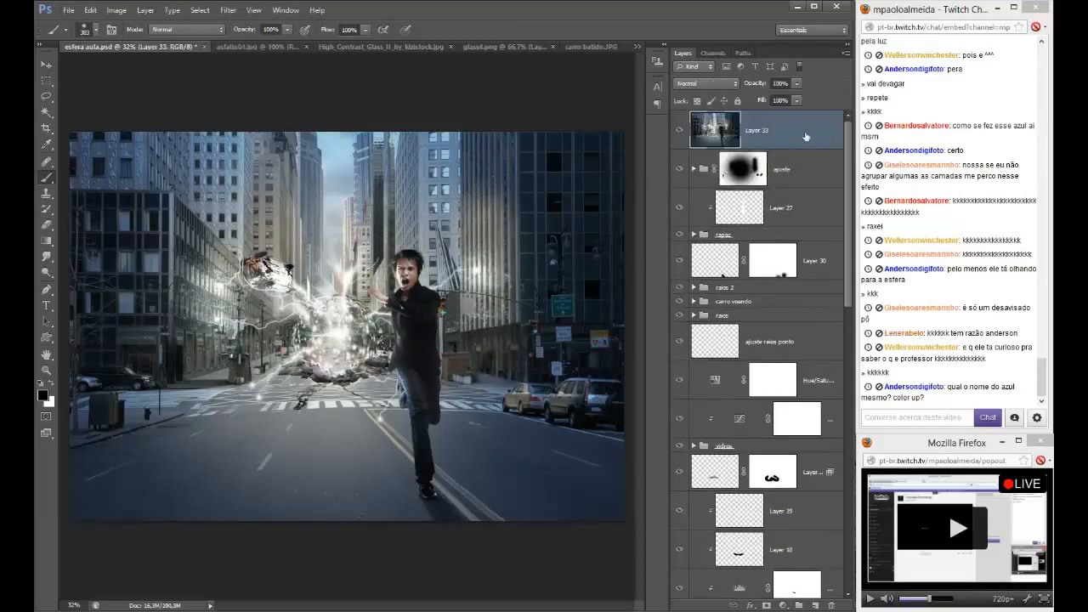
left_click(222, 9)
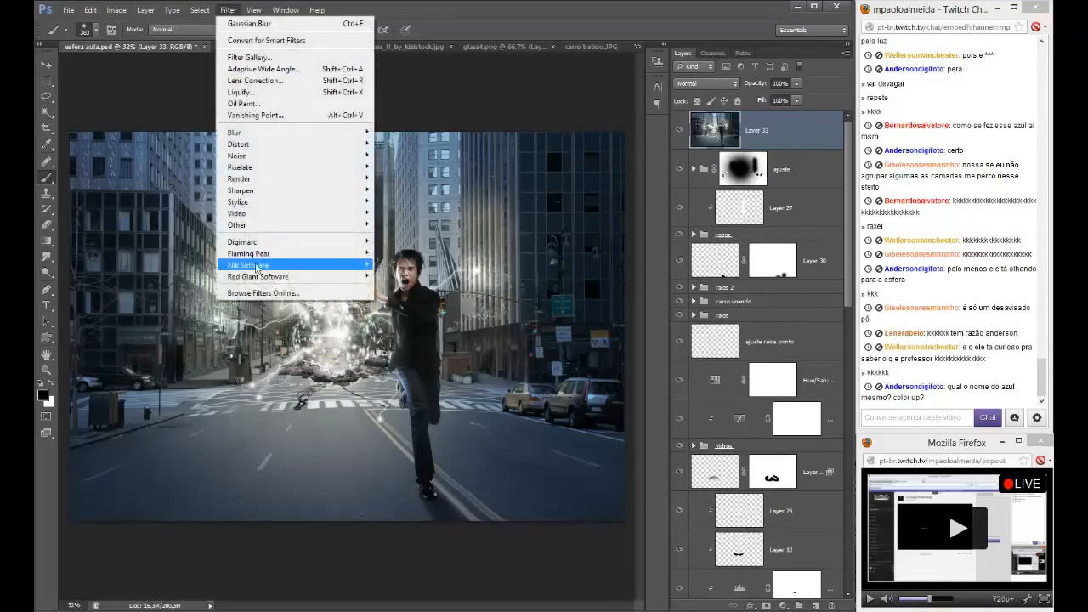
mouse_move(255, 265)
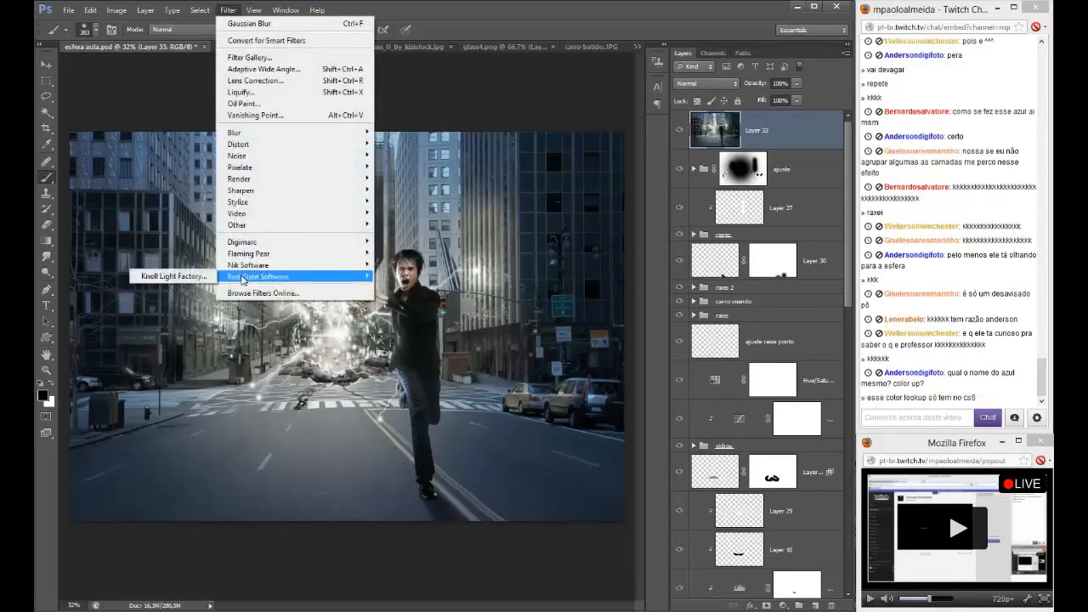
left_click(187, 275)
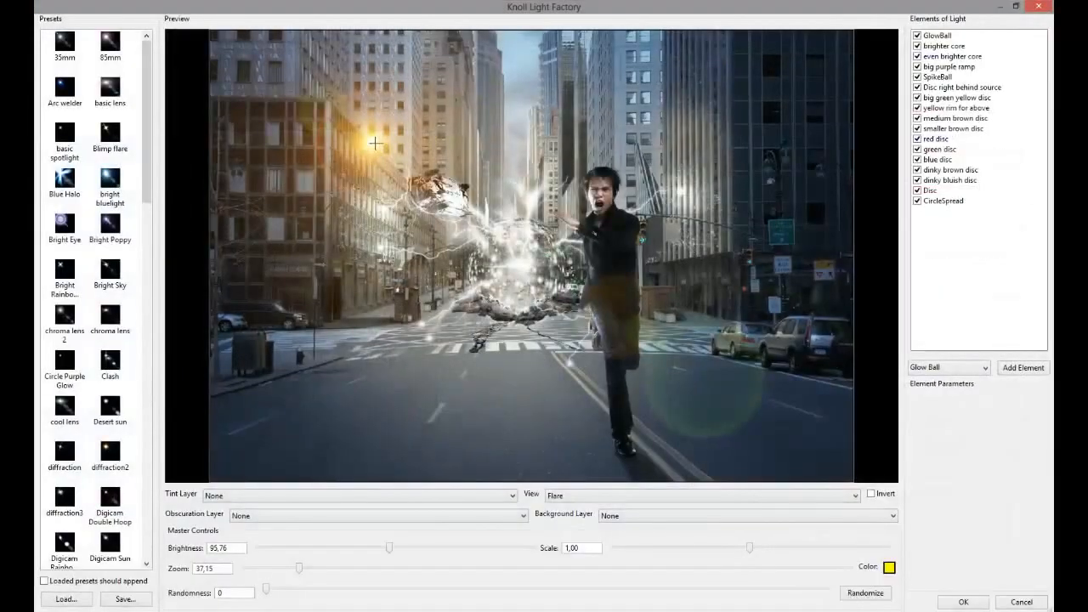
- Position the flare at the centre of the energy sphere and set its colour to blue 00ccff
left_click_drag(376, 144, 525, 268)
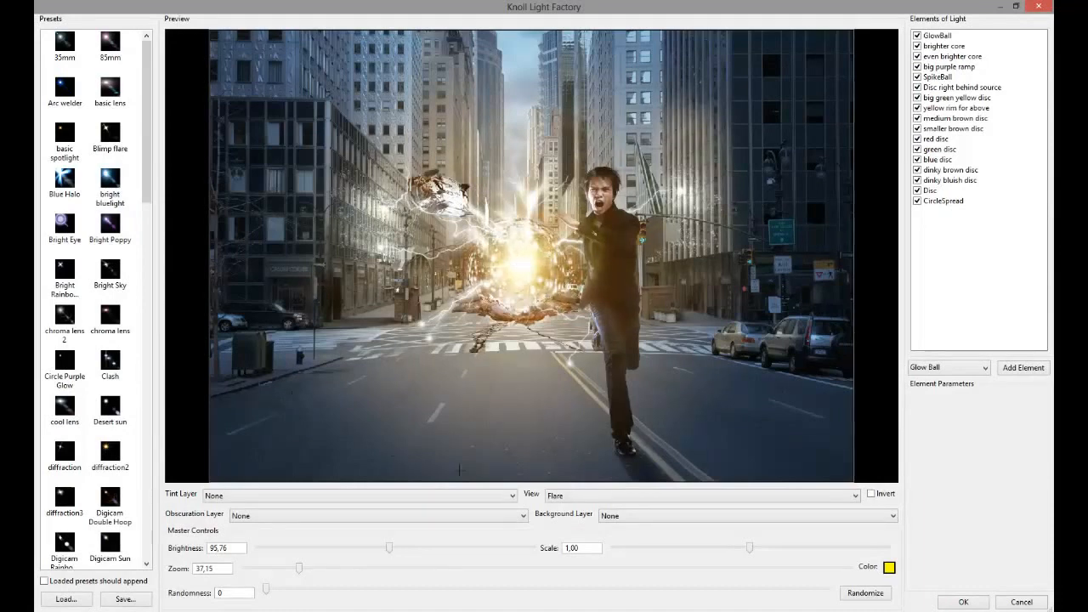
left_click(890, 570)
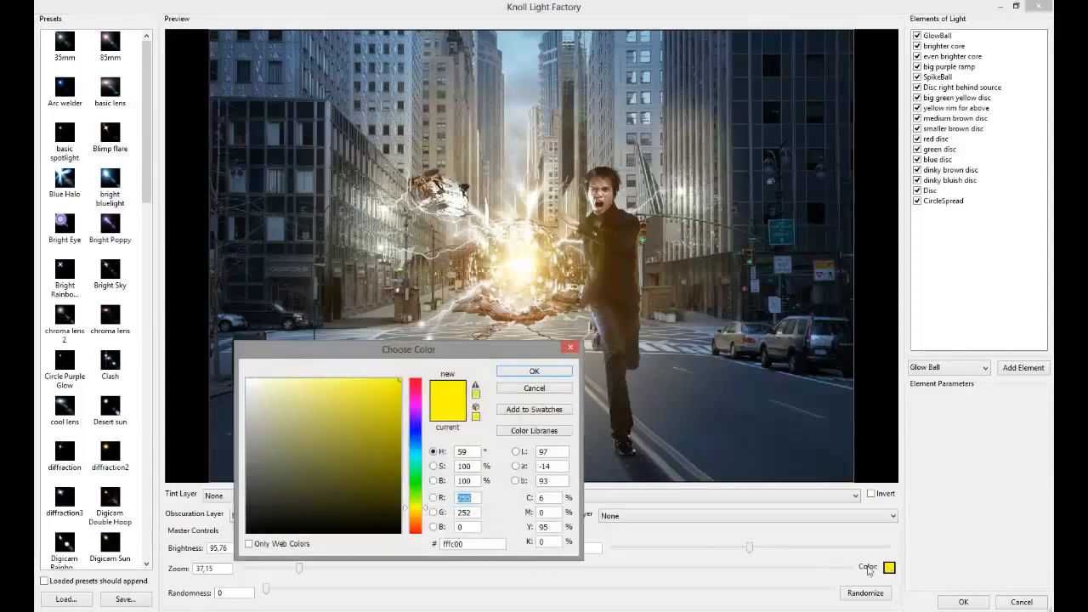
left_click(416, 452)
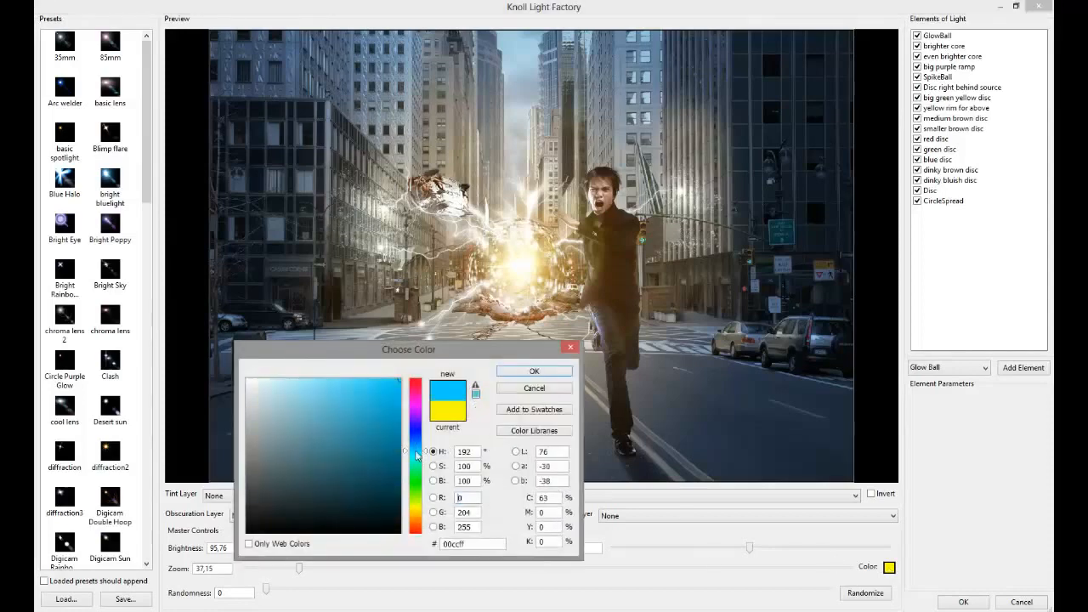
left_click(511, 372)
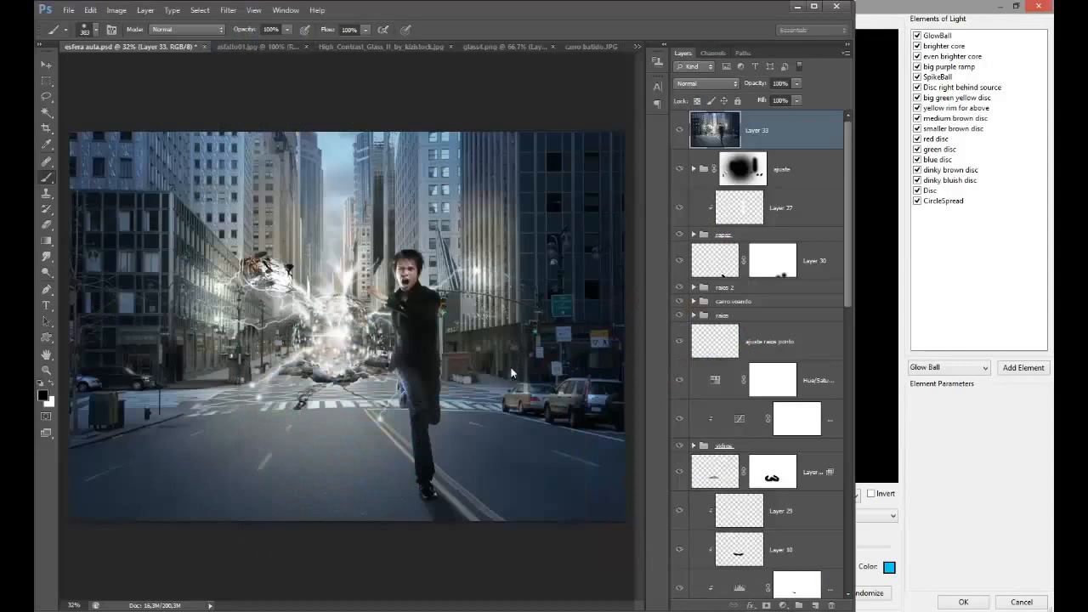
- Restore the maximized Knoll Light Factory window and resize it to show the whole scene beside the chat
left_click(929, 8)
left_click(1015, 7)
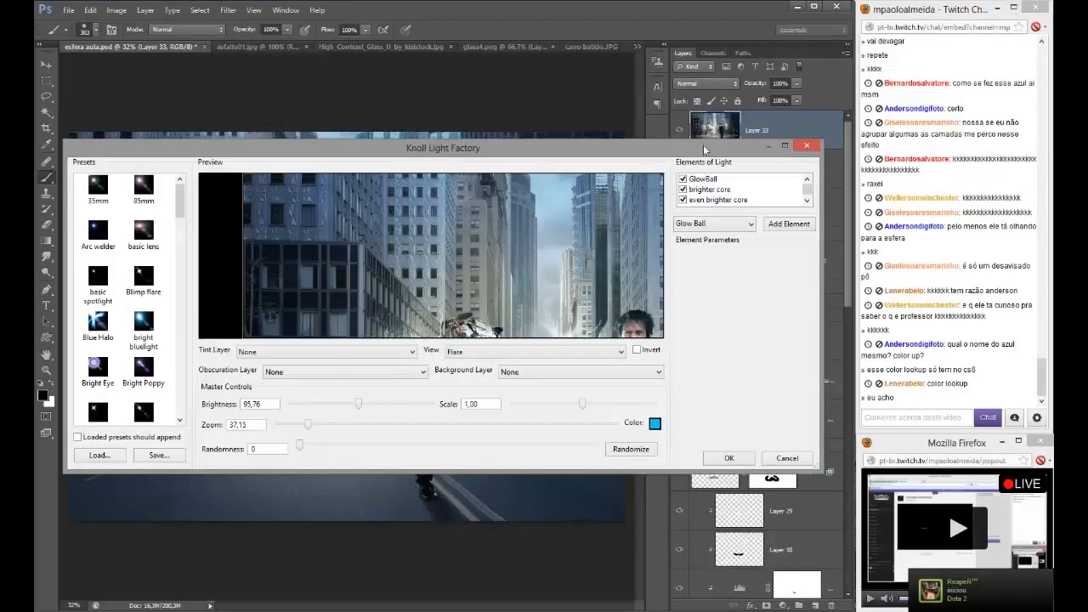
left_click_drag(696, 146, 670, 11)
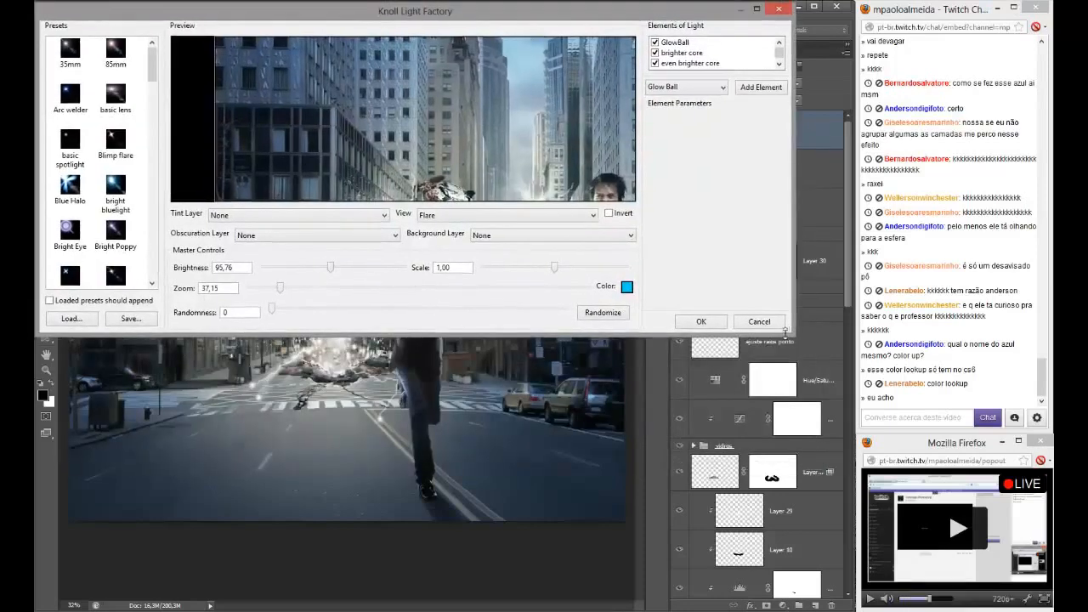
left_click_drag(788, 333, 853, 608)
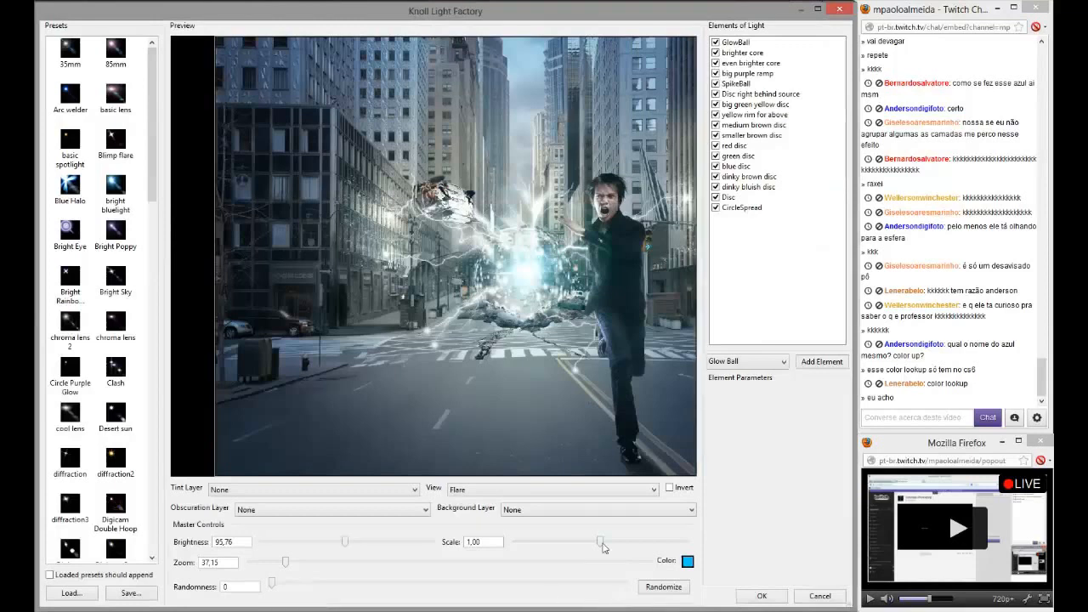
- Set the flare's scale to 1,50 and brightness to 117,86, and apply the filter
left_click_drag(599, 547, 642, 544)
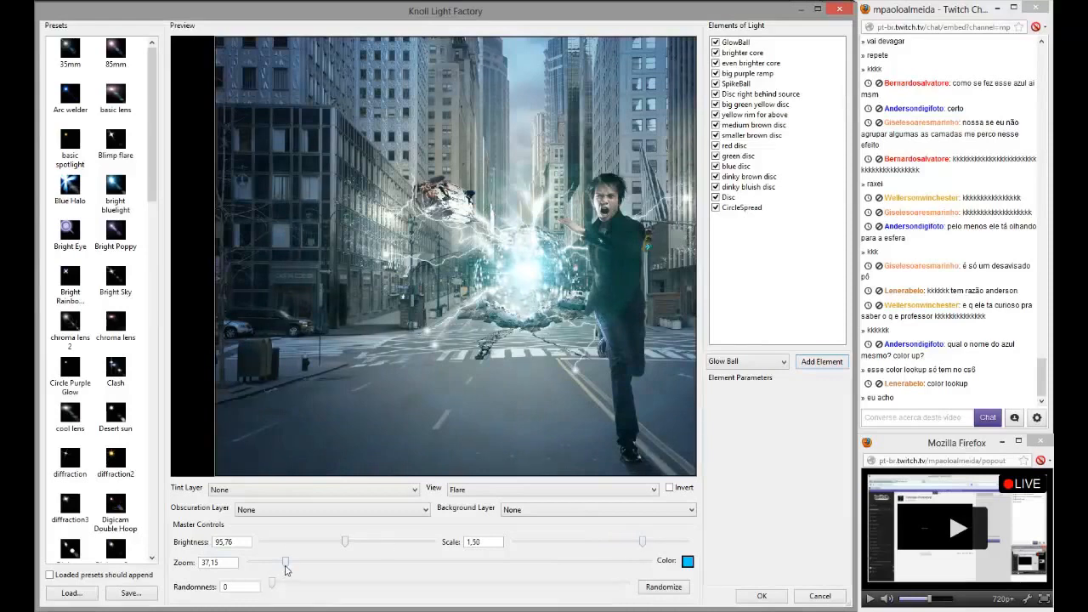
left_click_drag(285, 563, 290, 563)
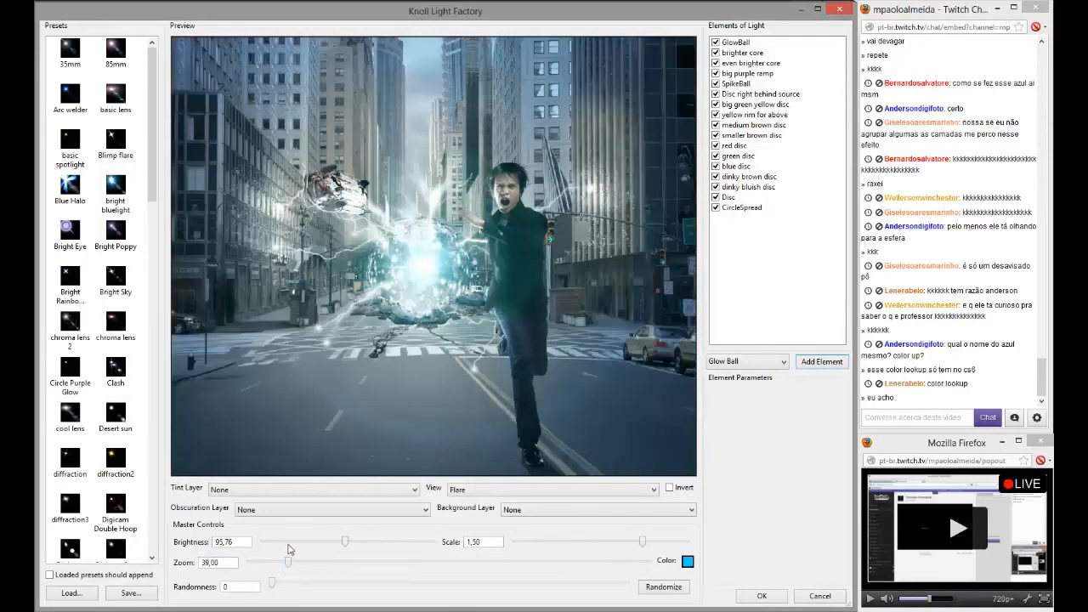
left_click_drag(346, 544, 367, 544)
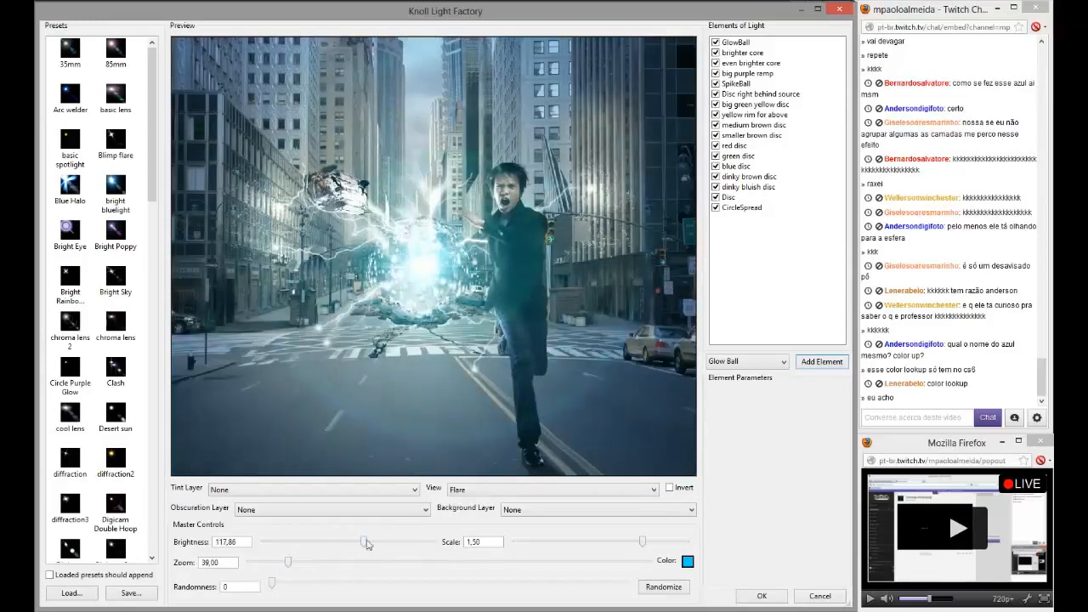
left_click(774, 597)
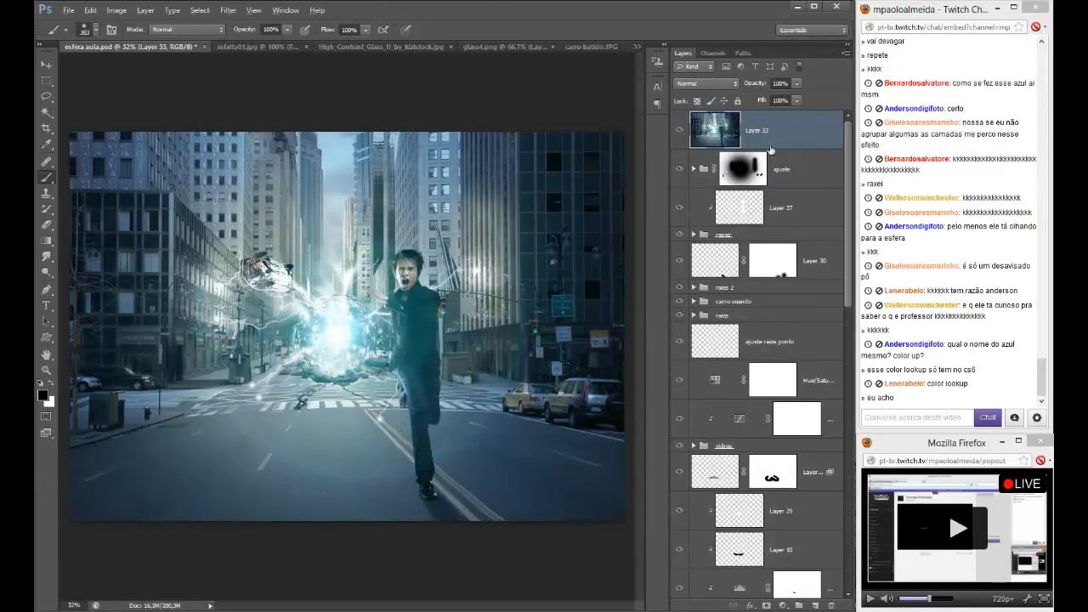
- Stamp all visible layers, including the blue flare, into another new layer at the top of the stack
key("ctrl+shift+alt+n")
key("ctrl+shift+alt+e")
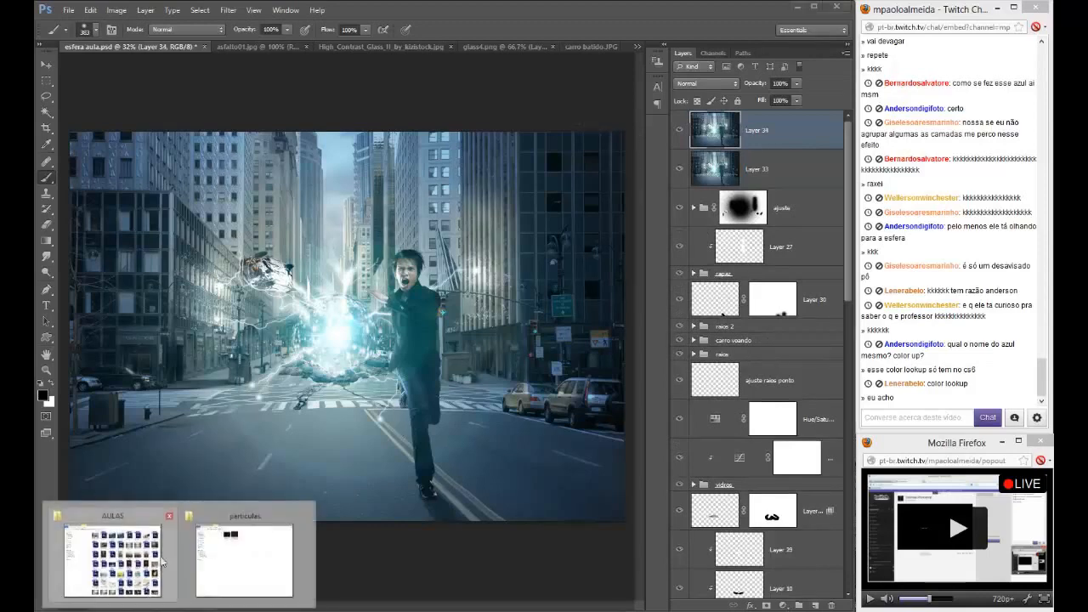
- Switch to the File Explorer window and search the imagens folder for "spark"
left_click(119, 553)
left_click(49, 45)
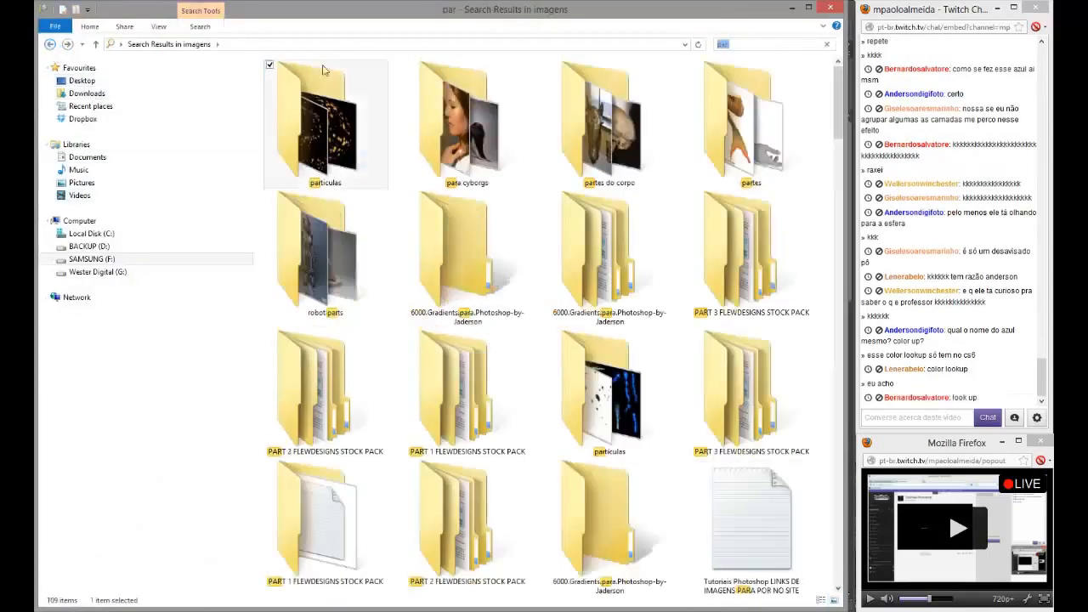
left_click(729, 45)
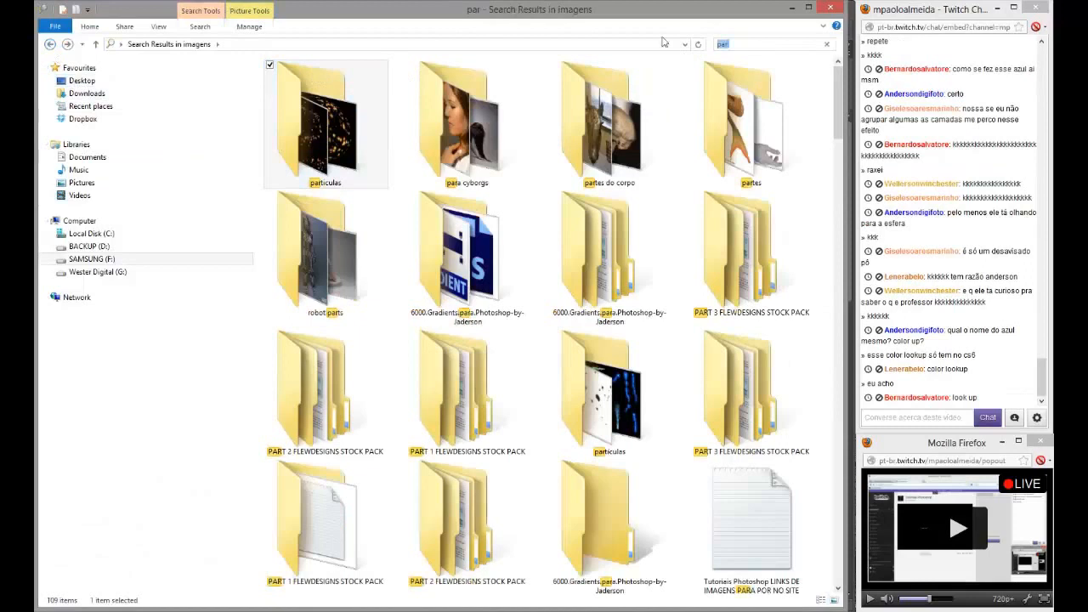
type("spark")
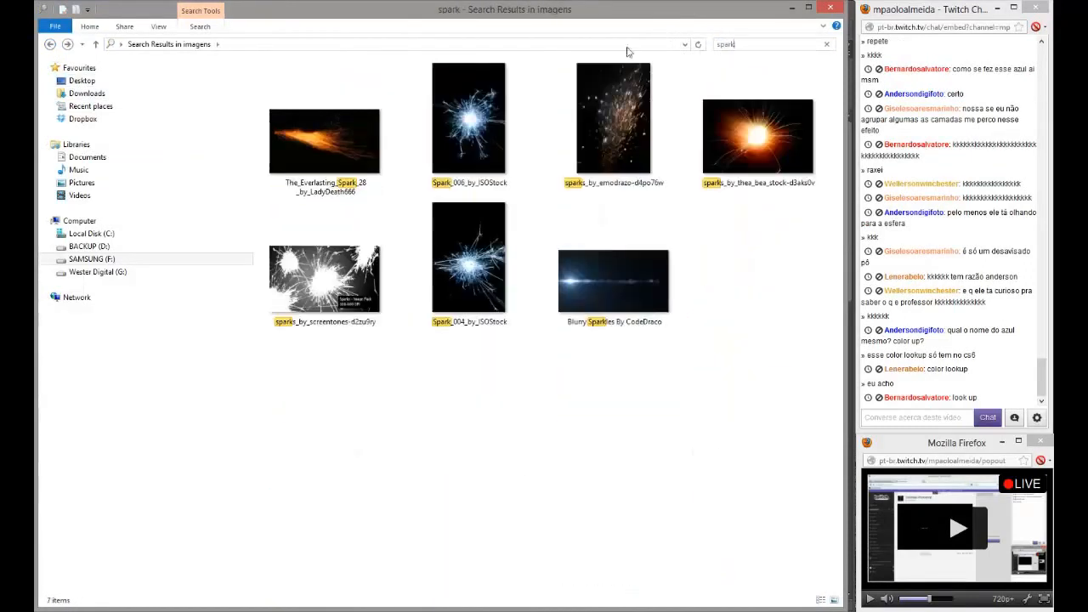
- Post the message "COLOR LOOKUP" in the Twitch chat
left_click(919, 417)
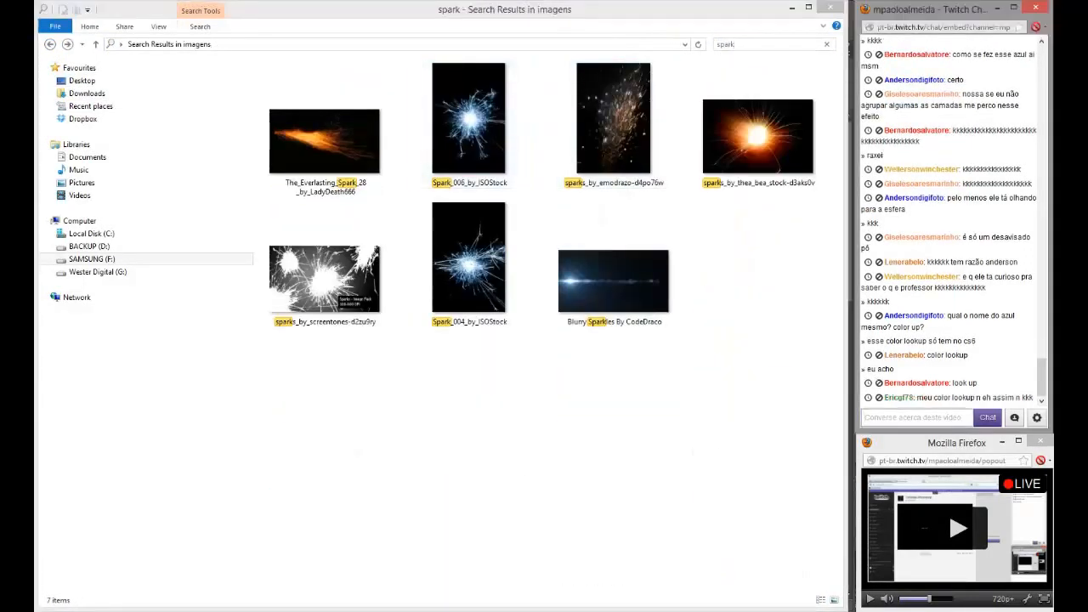
type("COLOR LOOK")
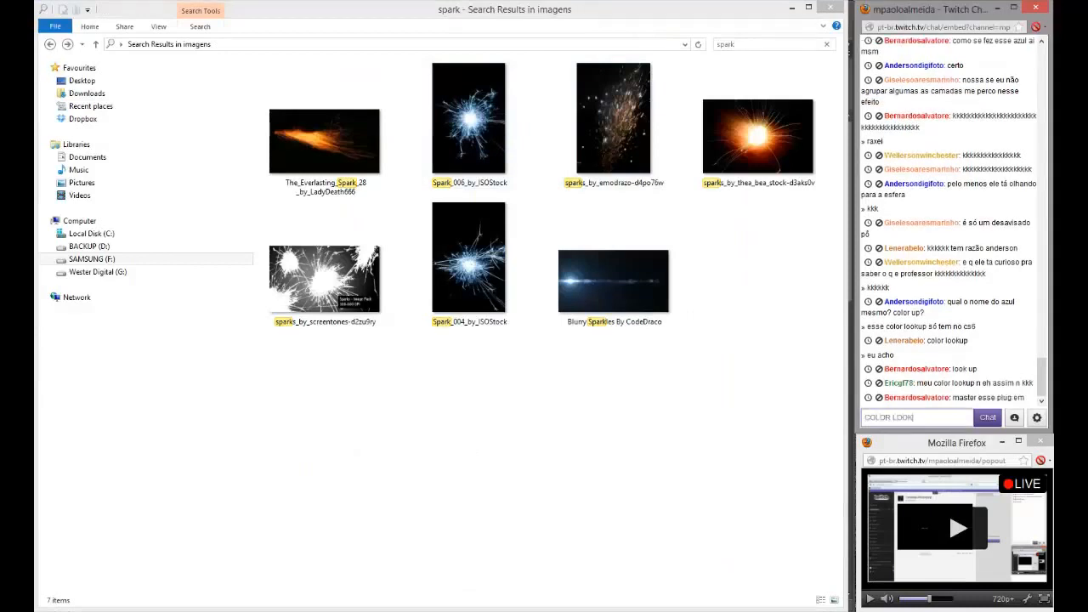
type("UP")
key("Return")
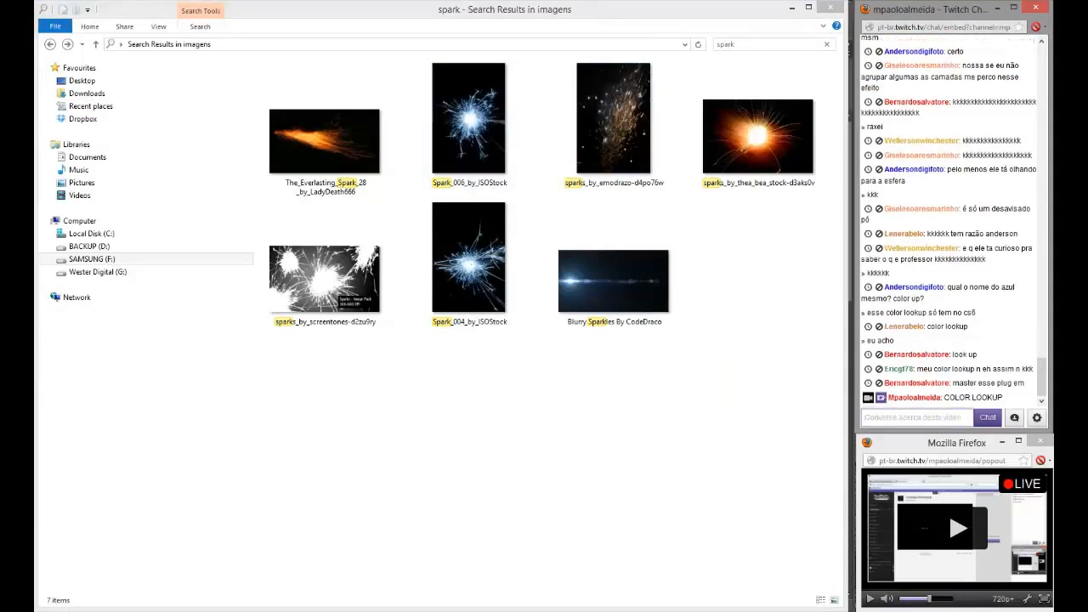
- Place the sparks_by_emodrazo-d4po76w image into the Photoshop composite, set its blending to Screen and rasterize the layer
left_click_drag(587, 153, 327, 330)
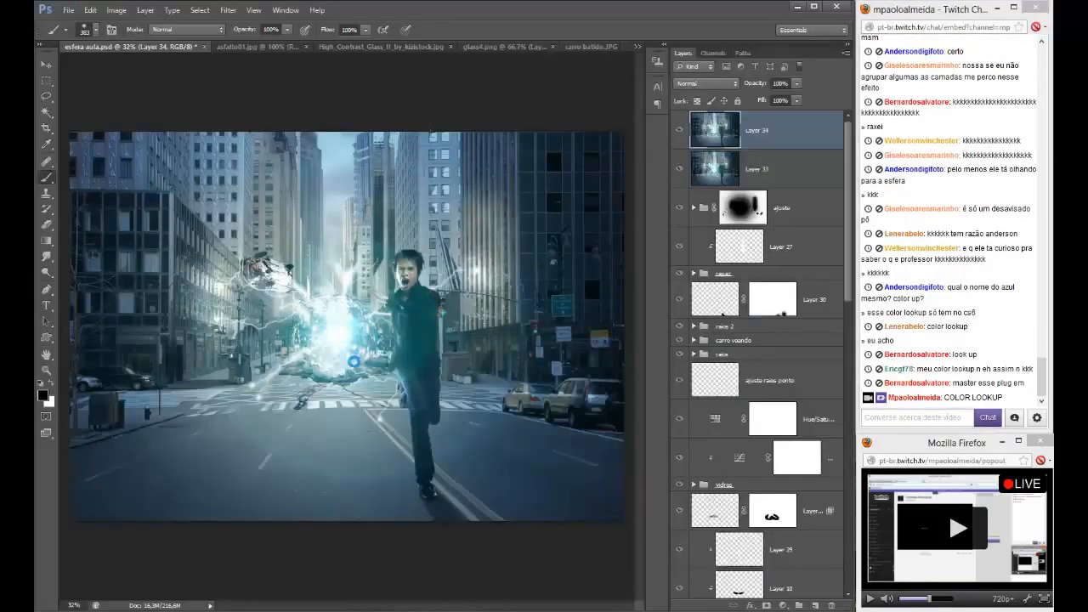
left_click(707, 84)
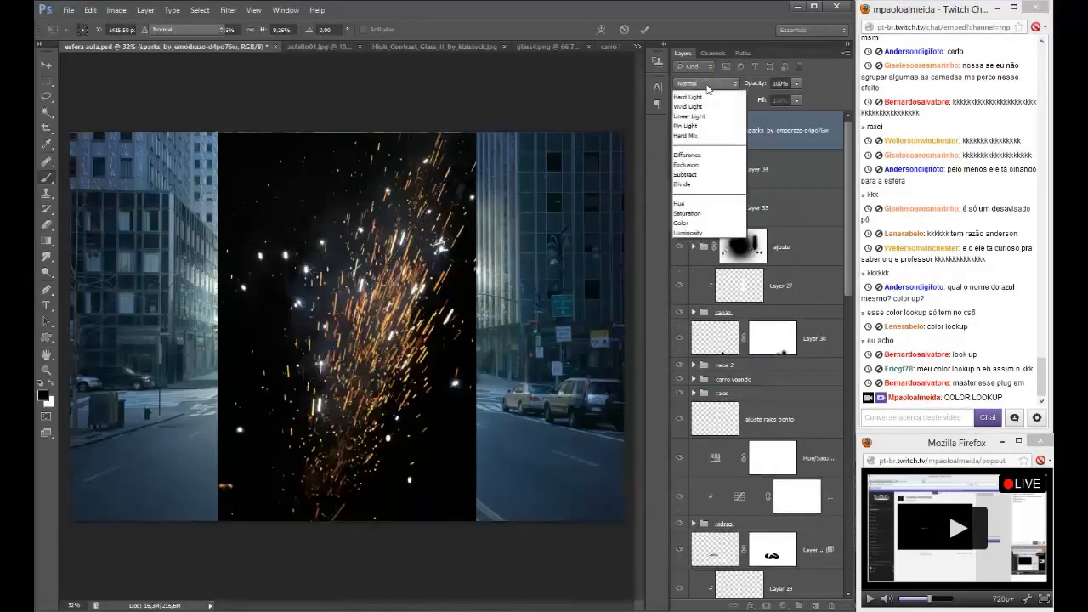
left_click(697, 188)
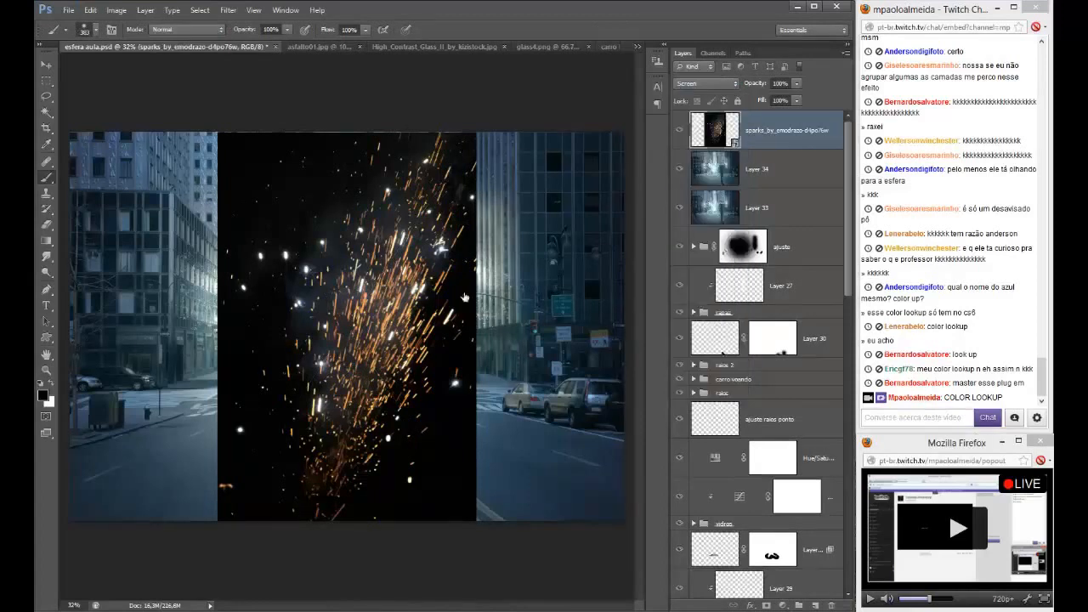
left_click(397, 336)
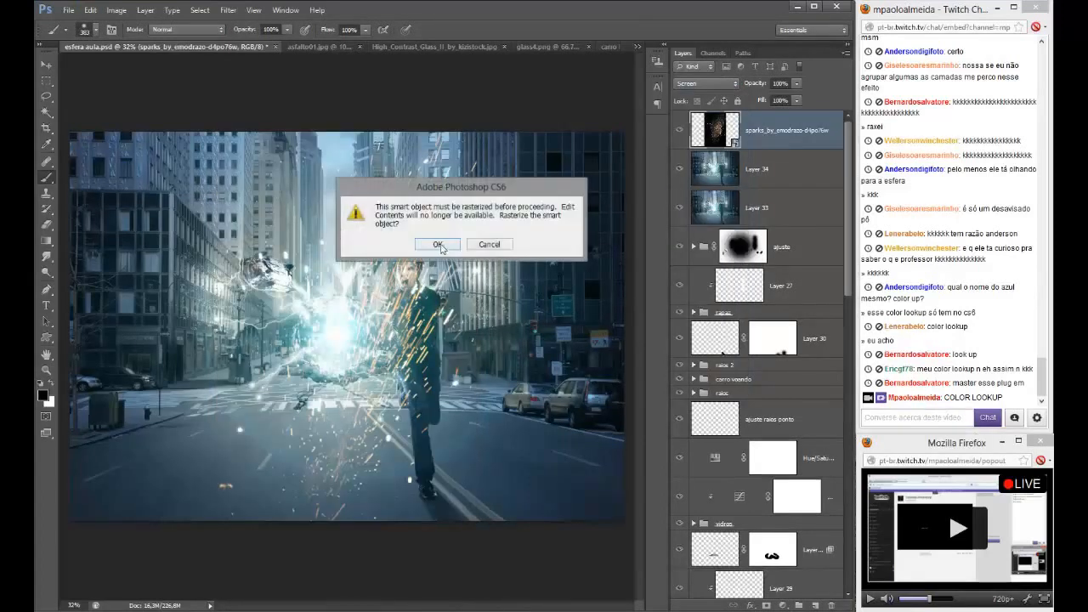
key("Return")
- Scale the sparks layer to about 27%, rotate it about -78 degrees and position it over the energy sphere
key("ctrl+t")
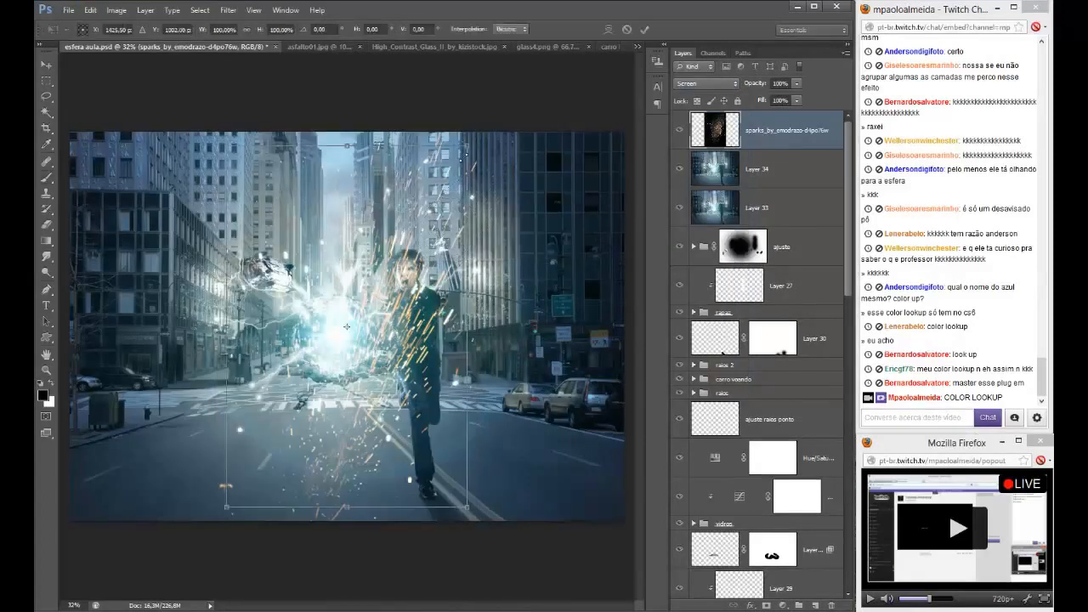
left_click_drag(466, 146, 382, 275)
mouse_move(365, 315)
left_mouse_down()
mouse_move(348, 280)
mouse_move(387, 293)
mouse_move(378, 253)
mouse_move(357, 304)
left_mouse_up()
left_click_drag(386, 342, 356, 357)
left_click_drag(352, 313, 328, 316)
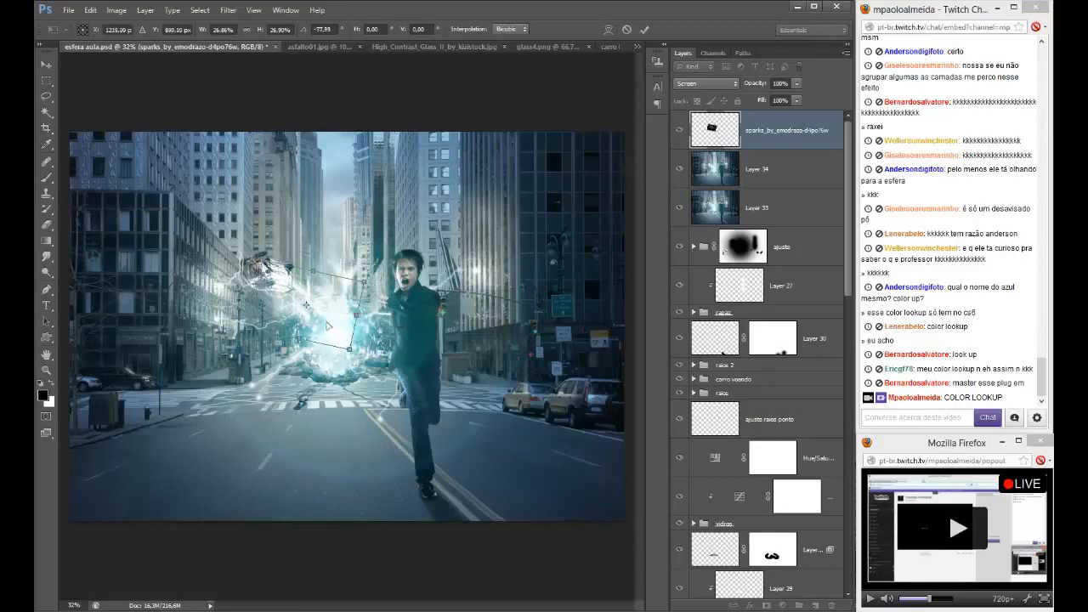
key("Return")
- Duplicate the sparks layer slightly lower on the energy sphere and rotate the copy to vary the particles
scroll(329, 316, "up", 3)
left_click_drag(362, 365, 405, 432, "alt")
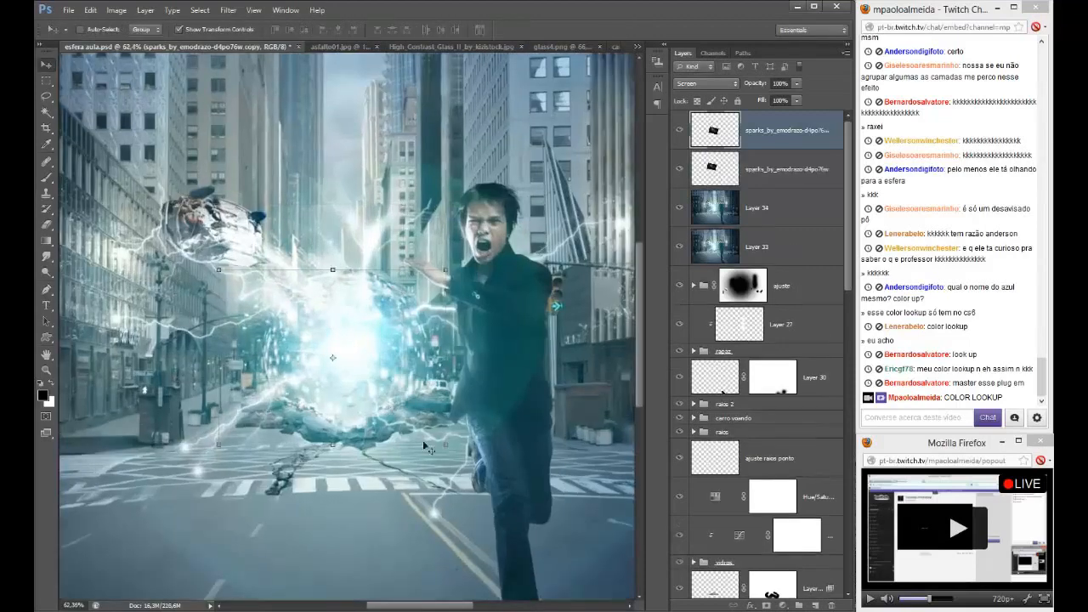
left_click_drag(486, 441, 324, 312)
key("Return")
scroll(394, 433, "down", 3)
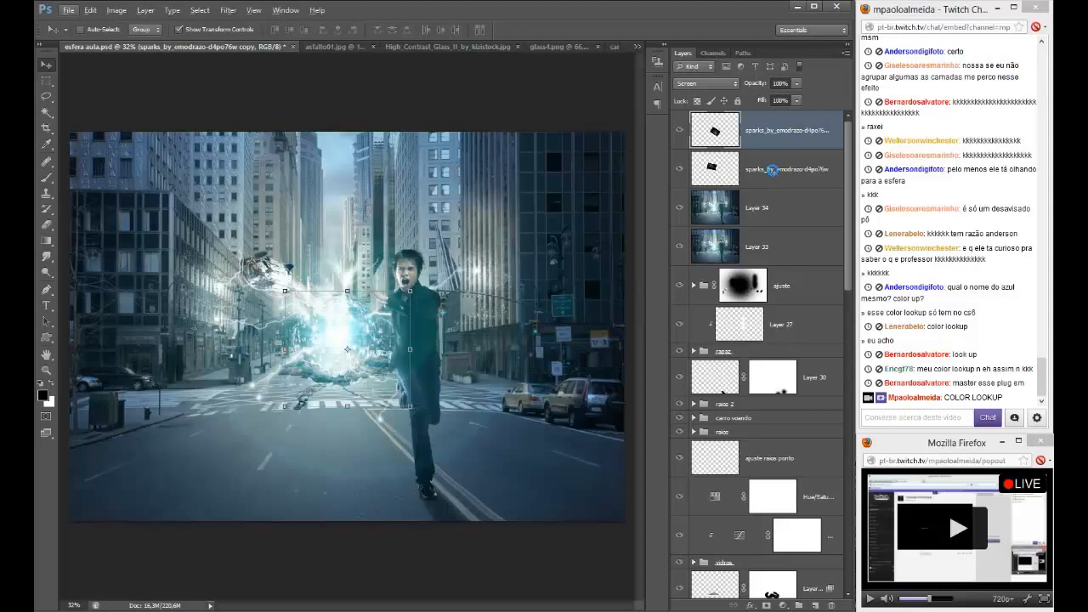
- Stamp all visible layers into a new top layer and open it in the Color Efex Pro 4 filter
key("ctrl+alt+shift+e")
left_click(228, 10)
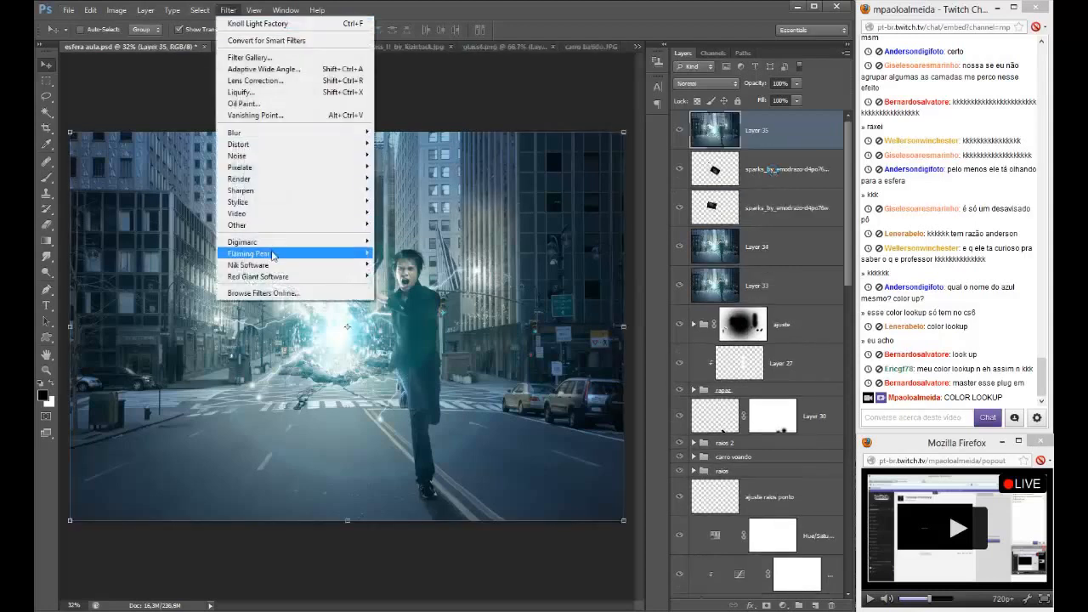
mouse_move(257, 265)
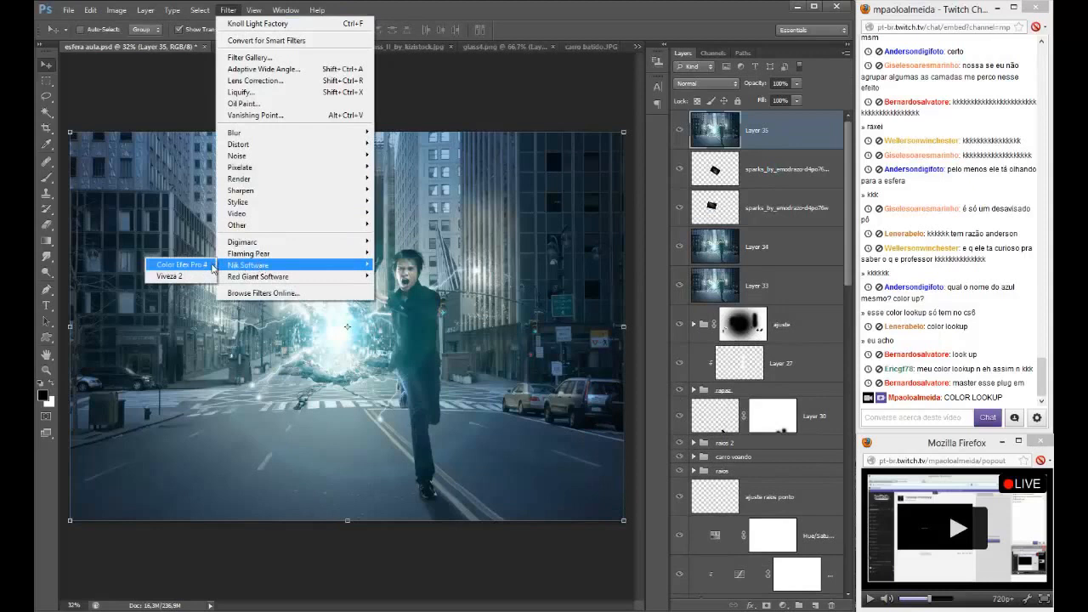
left_click(210, 265)
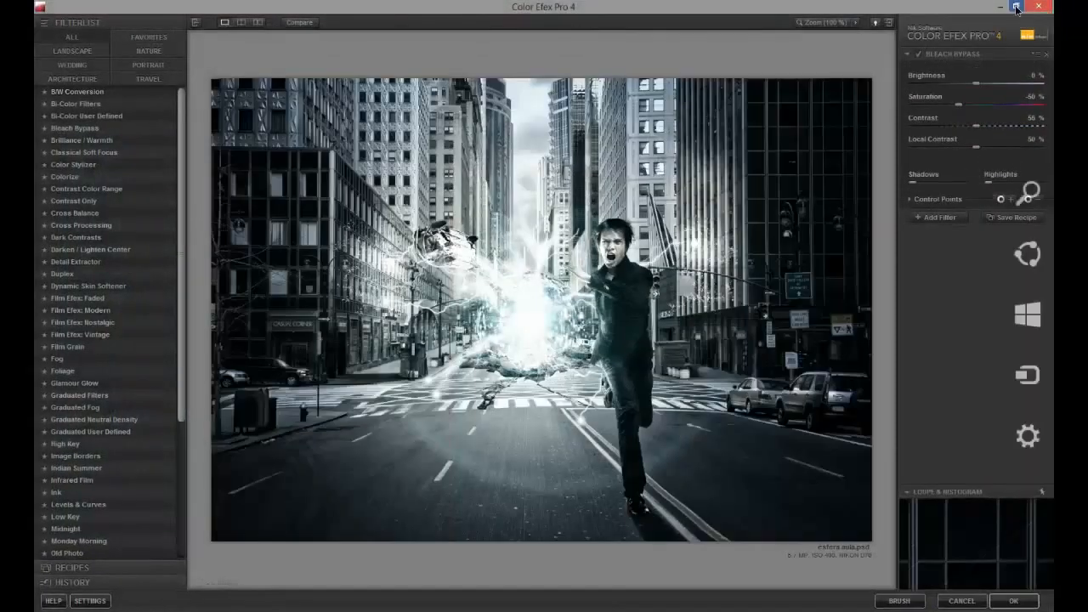
- Restore the maximized Color Efex Pro 4 window and resize it to fit beside the chat
left_click(1015, 8)
left_click_drag(935, 15, 912, 14)
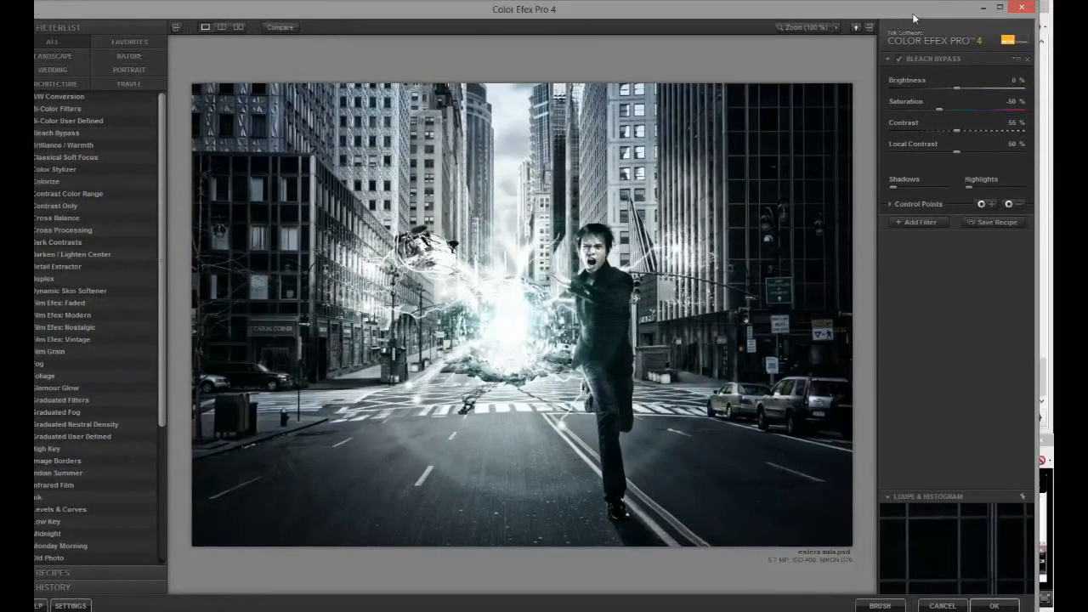
left_click_drag(1030, 79, 844, 79)
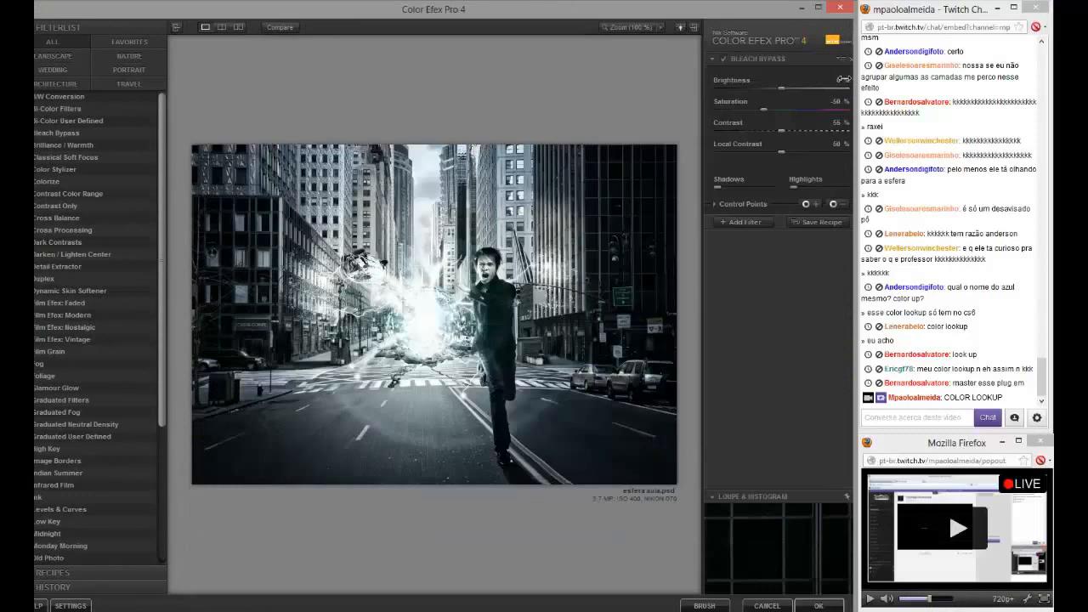
left_click_drag(844, 79, 860, 78)
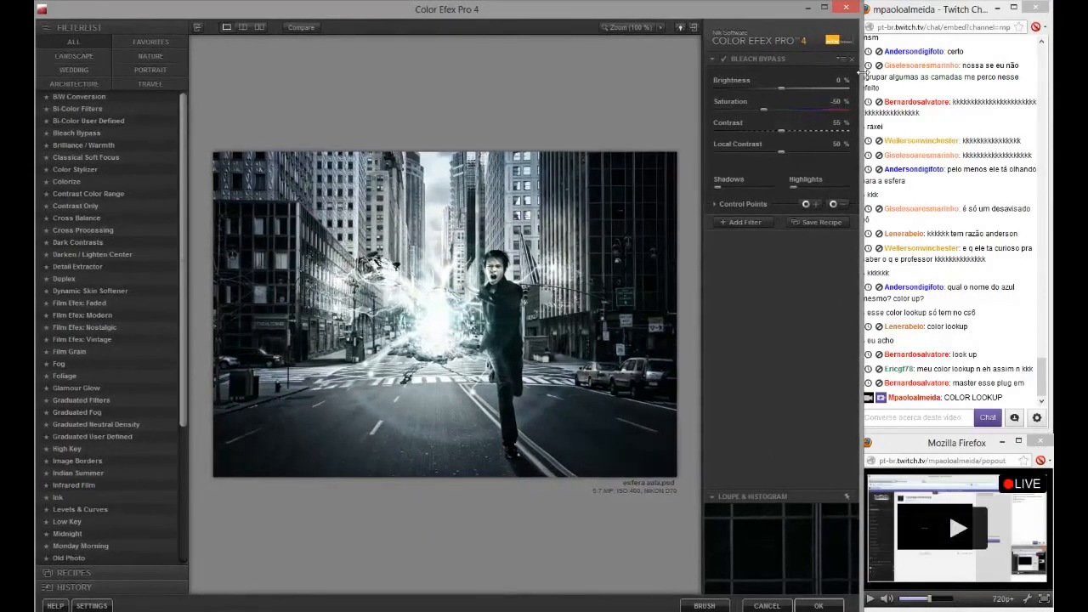
left_click_drag(861, 74, 853, 70)
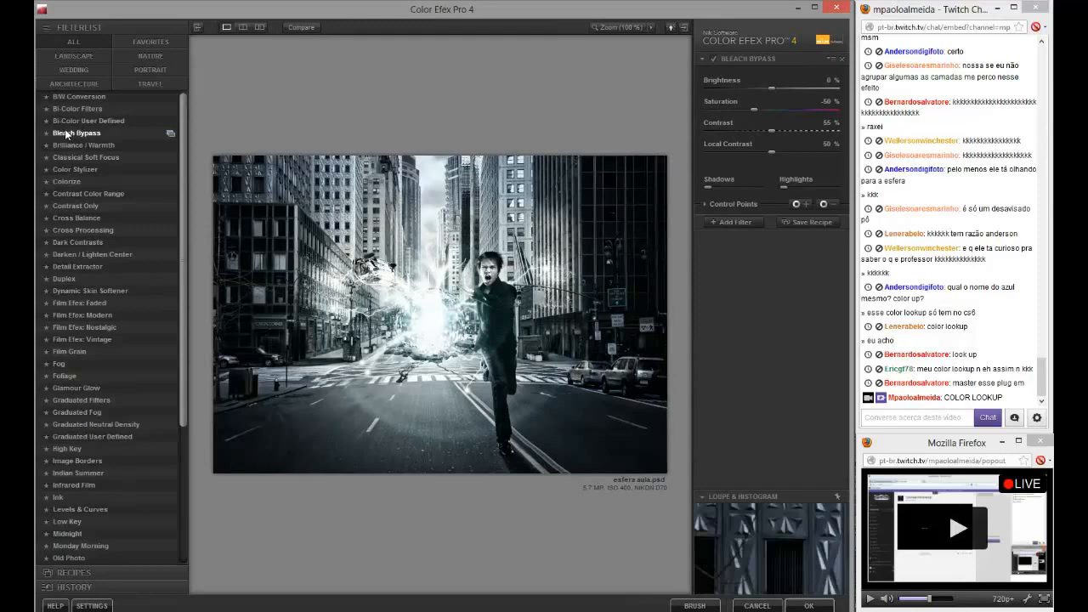
- Preview the Brilliance / Warmth and Classical Soft Focus filters, and apply Dark Contrasts with a slightly higher saturation
left_click(69, 147)
left_click(73, 157)
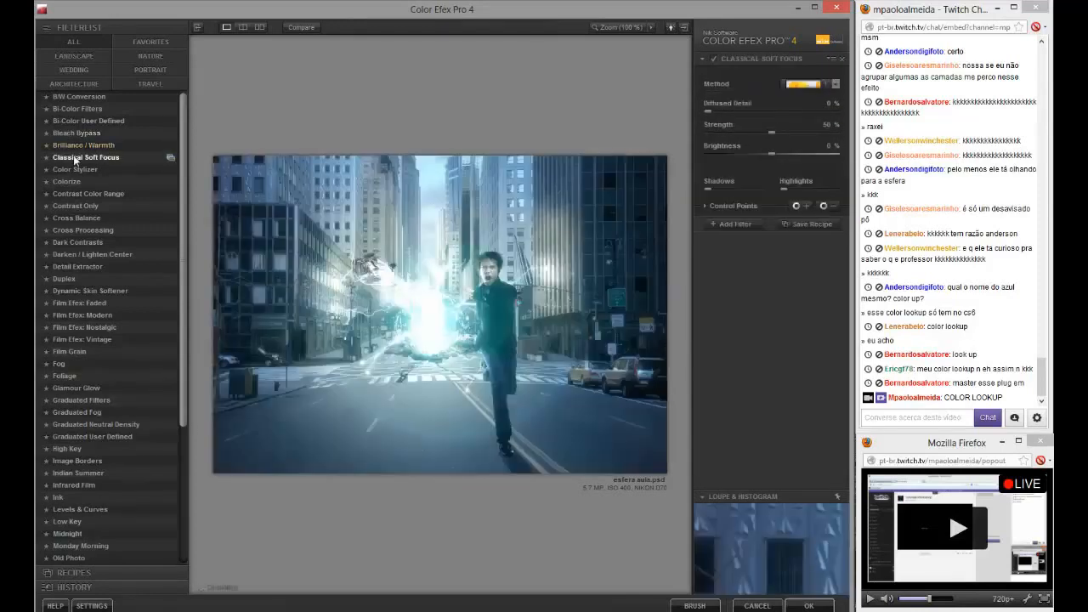
left_click(89, 243)
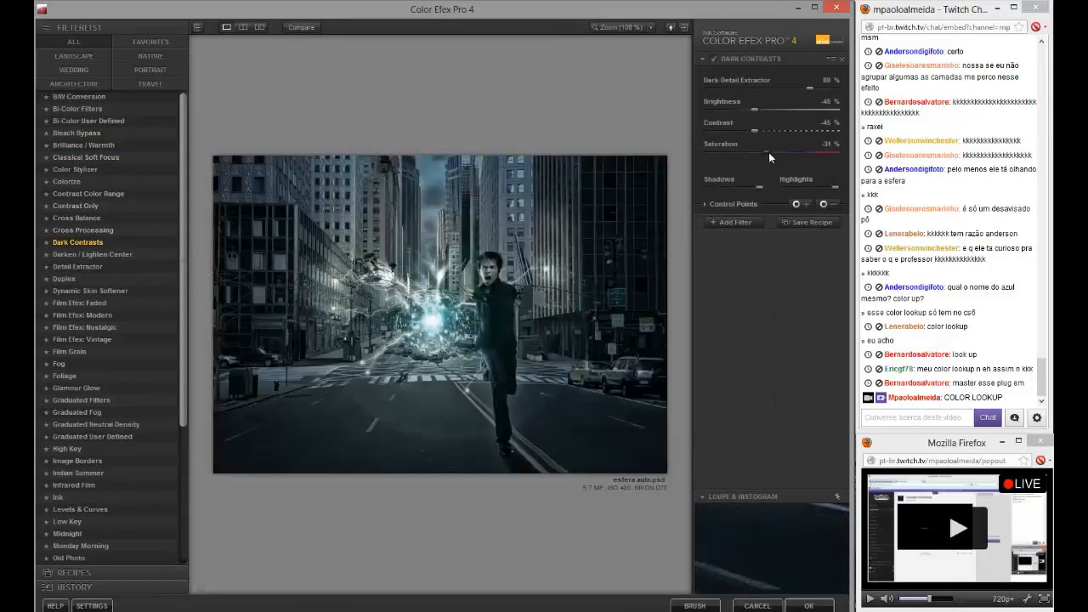
left_click_drag(769, 157, 783, 156)
left_click(808, 605)
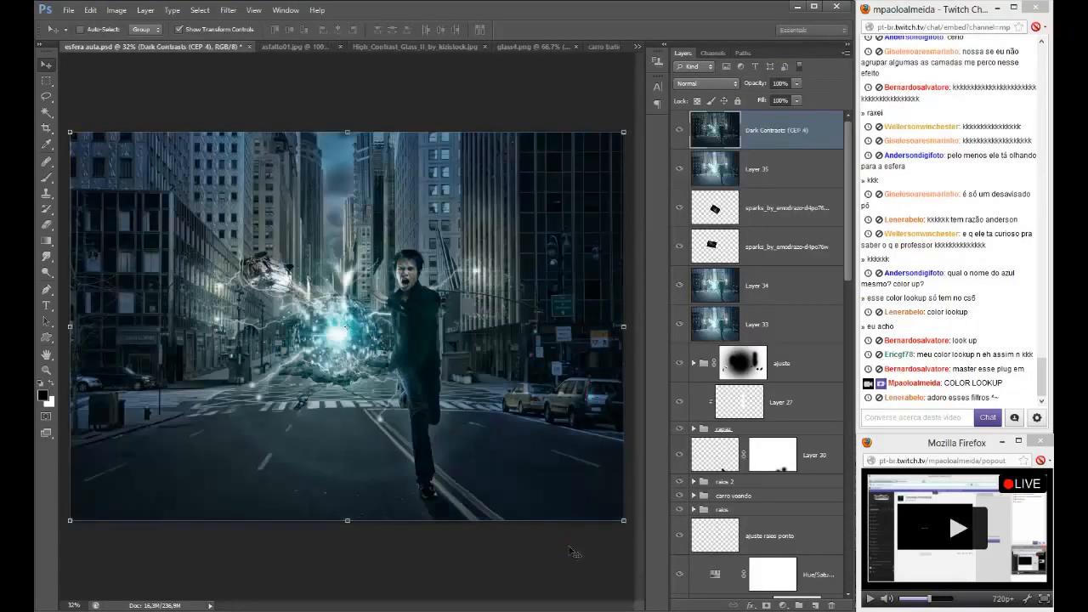
- Lower the opacity of the Dark Contrasts layer to about 76%
left_click(795, 85)
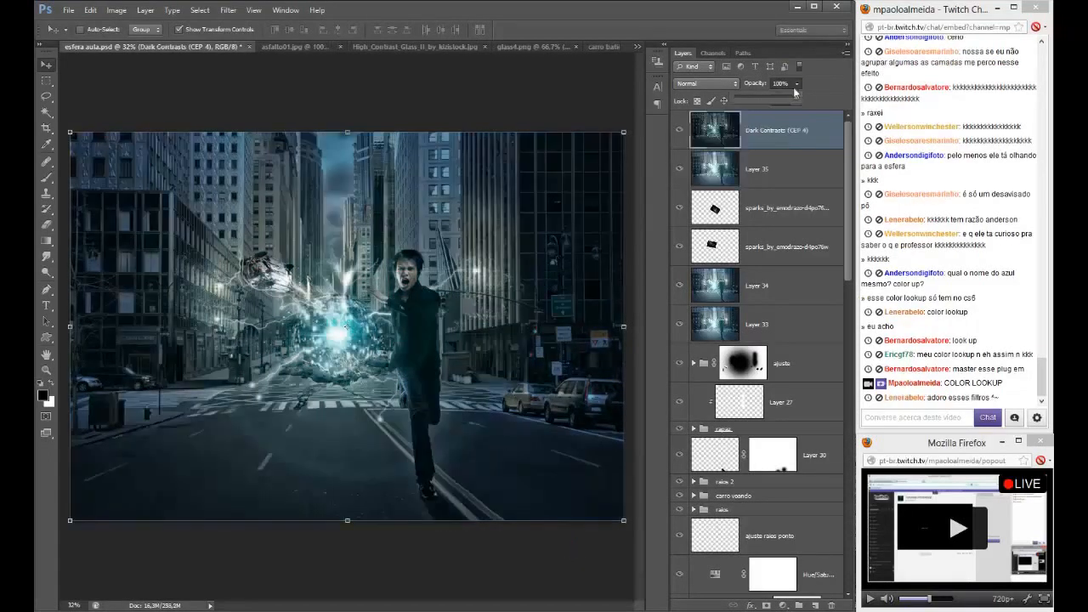
left_click(782, 96)
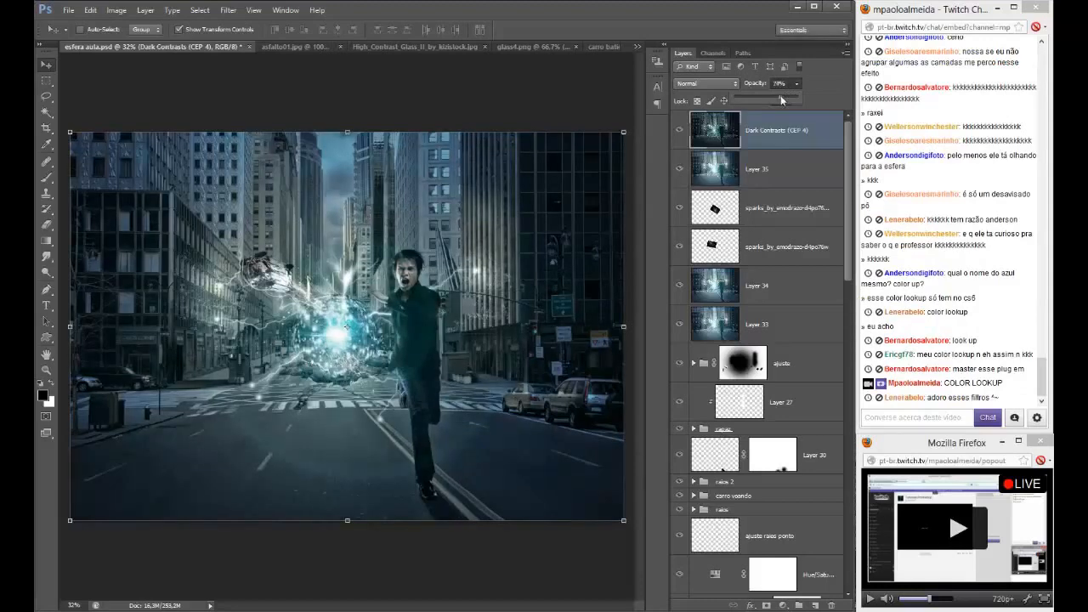
left_click_drag(781, 98, 783, 98)
left_click(774, 133)
scroll(340, 321, "up", 3)
scroll(338, 317, "down", 3)
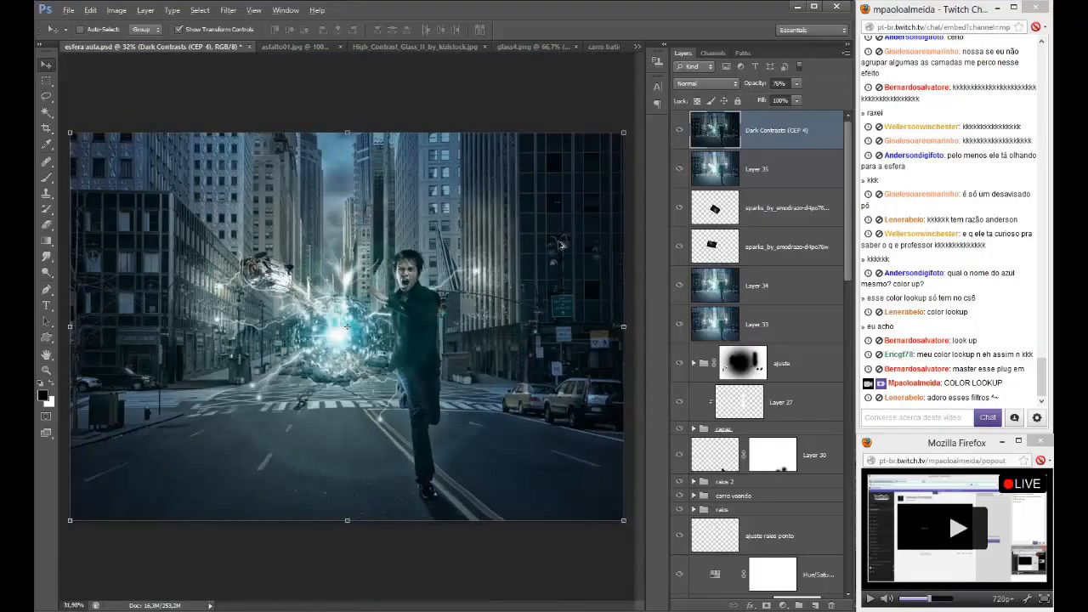
- Stamp all visible layers into a new layer at the top and save esfera aula.psd
key("ctrl+alt+shift+e")
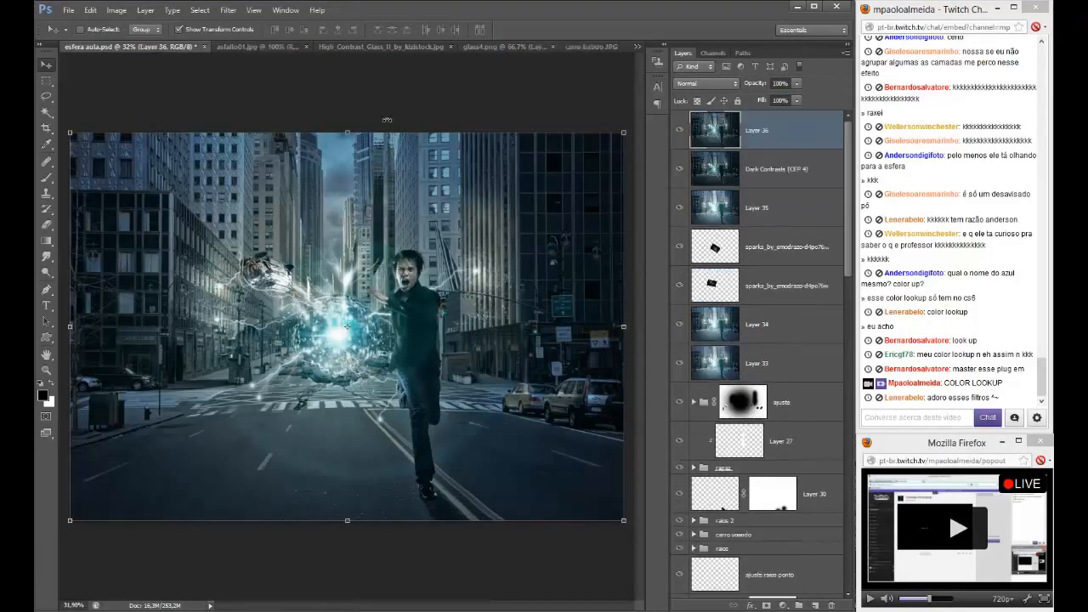
key("ctrl+s")
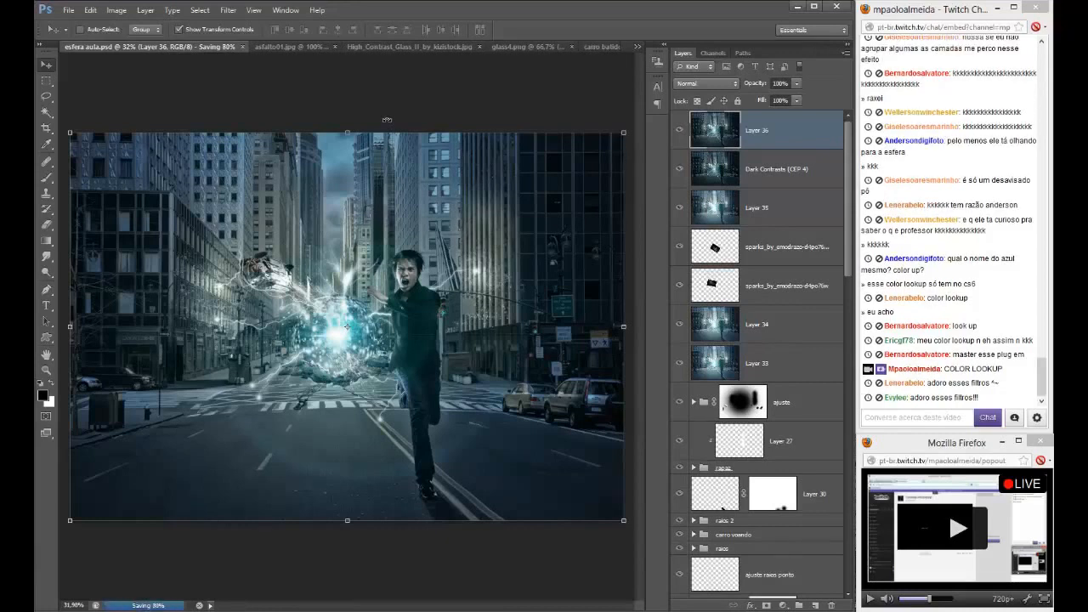
- Quit Photoshop, discarding the unsaved changes in the other open documents, including glass4.png
left_click(837, 10)
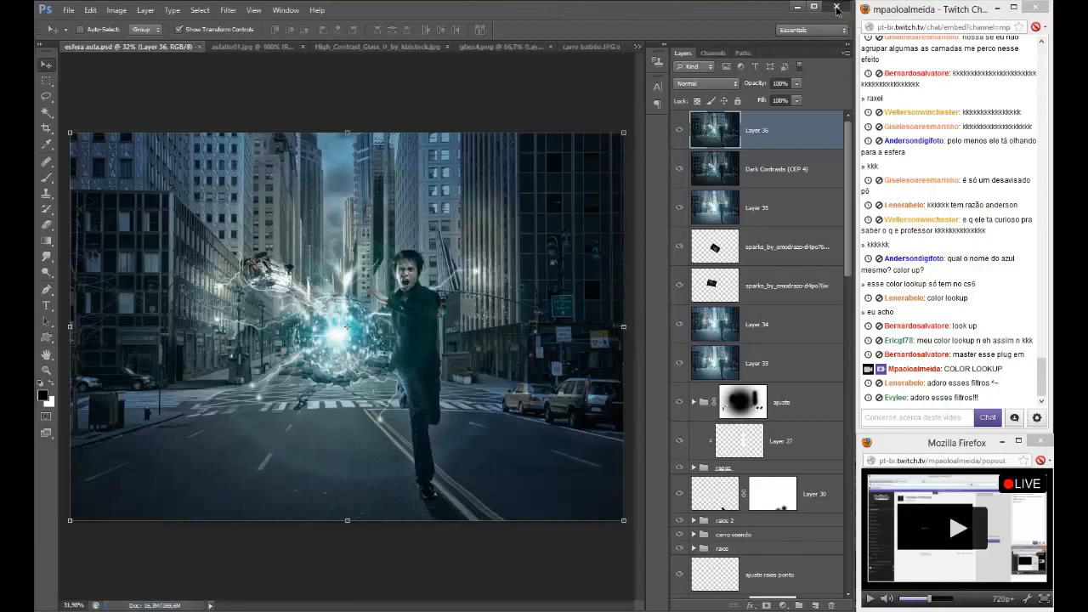
left_click(448, 239)
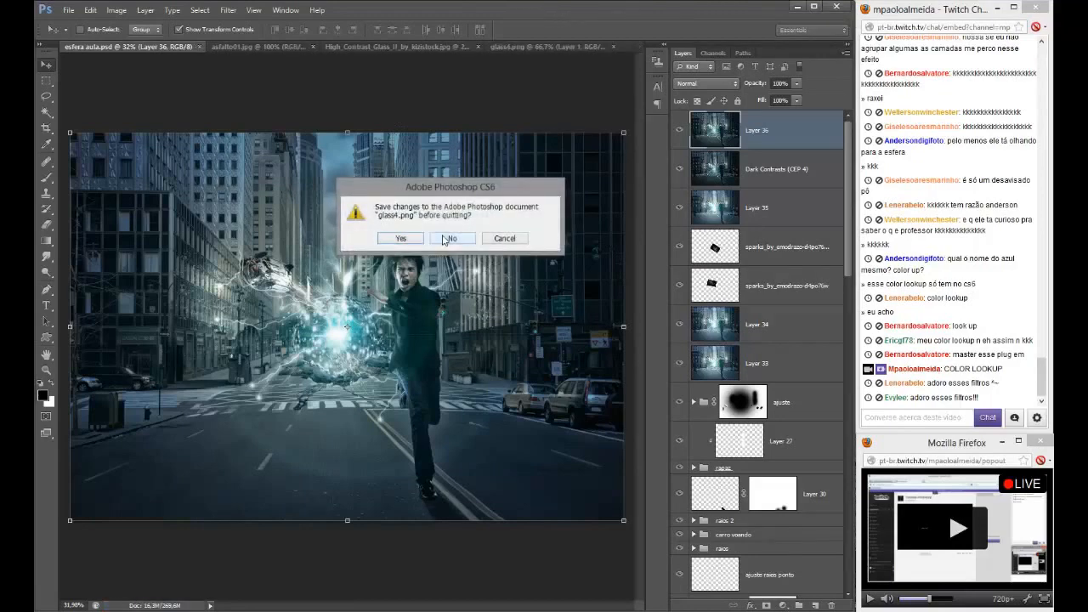
left_click(445, 240)
left_click(445, 239)
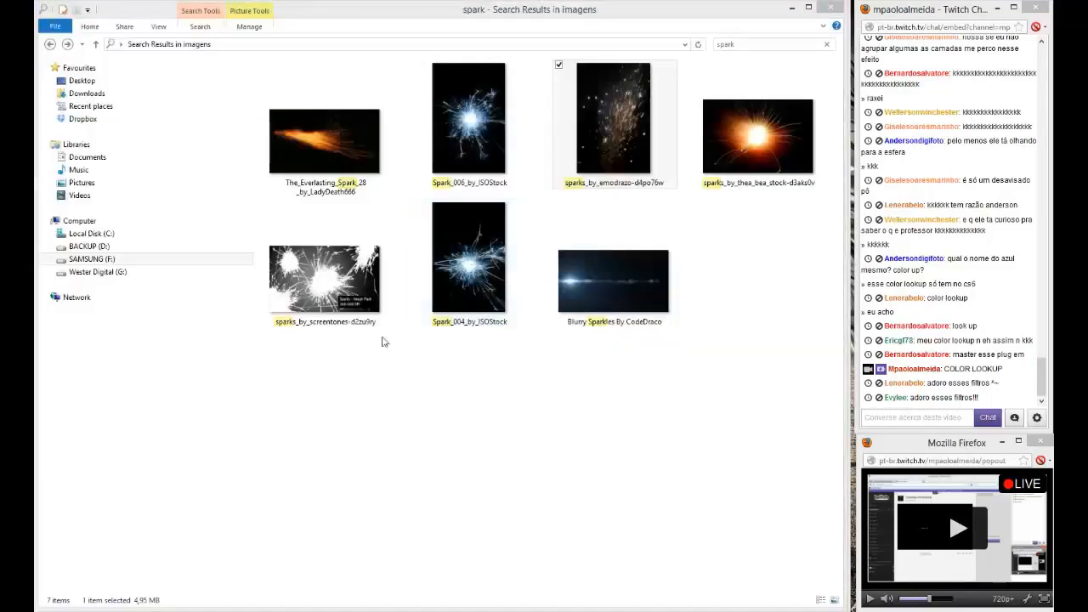
- Relaunch Photoshop CS6 and close the floating Nik filters palette
left_click(38, 608)
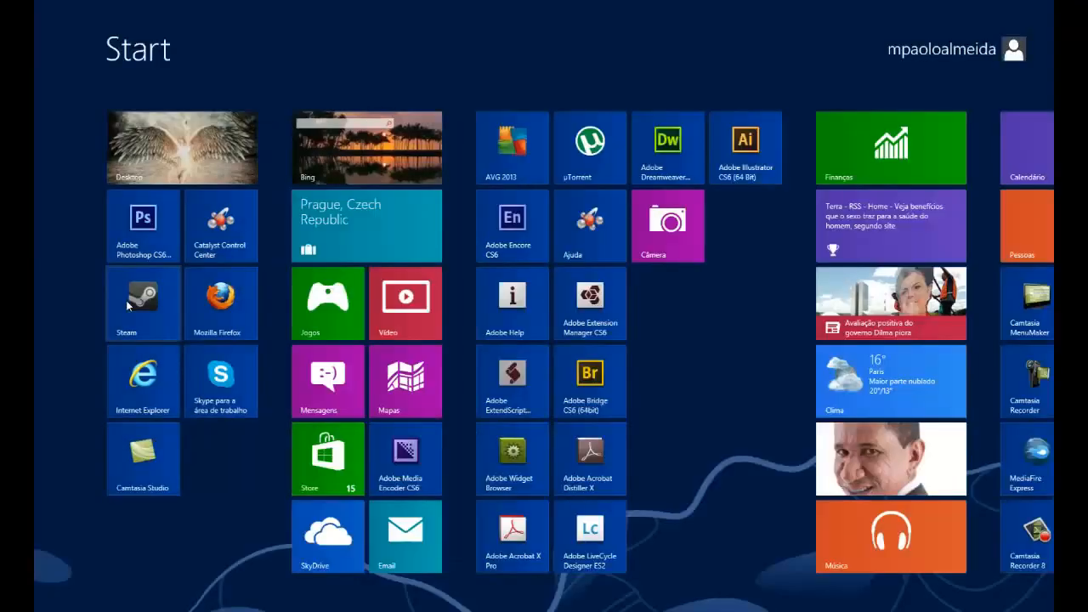
left_click(163, 247)
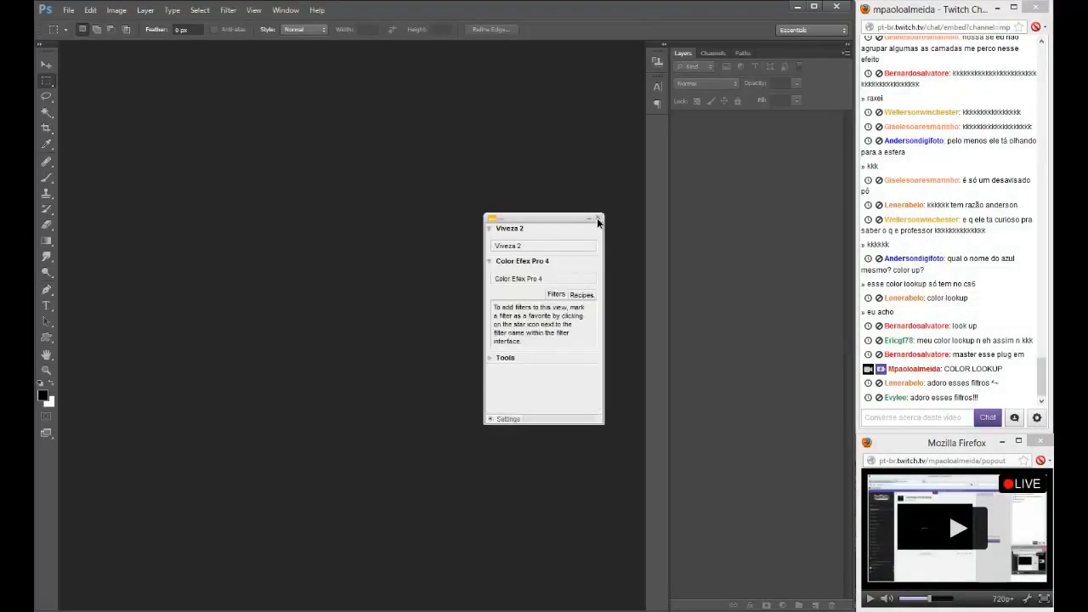
left_click(599, 220)
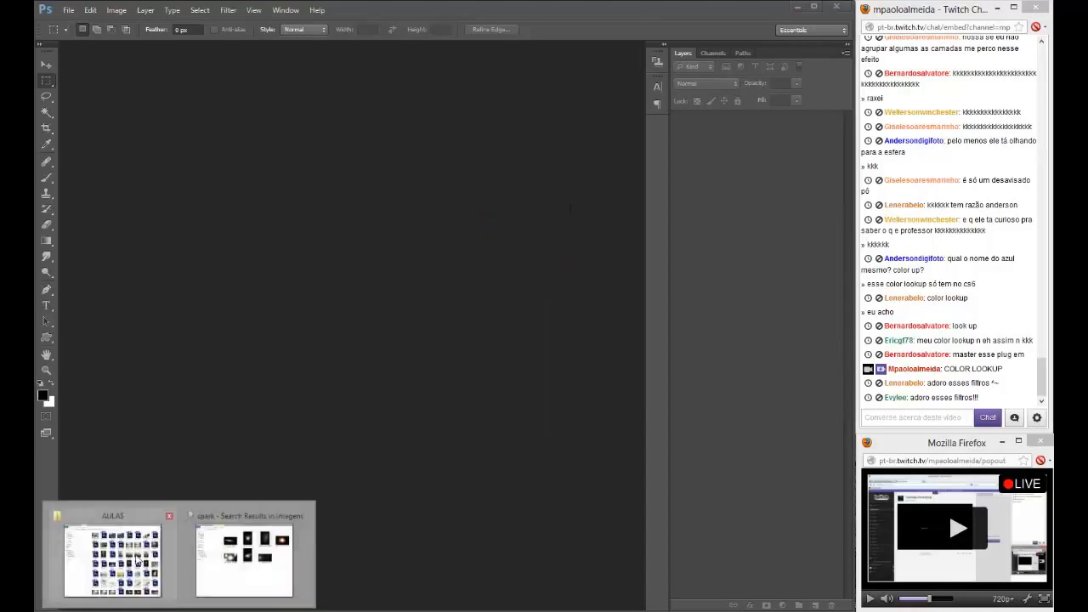
- Open esfera aula.psd from the AULAS folder and fit the whole image in view
left_click(119, 551)
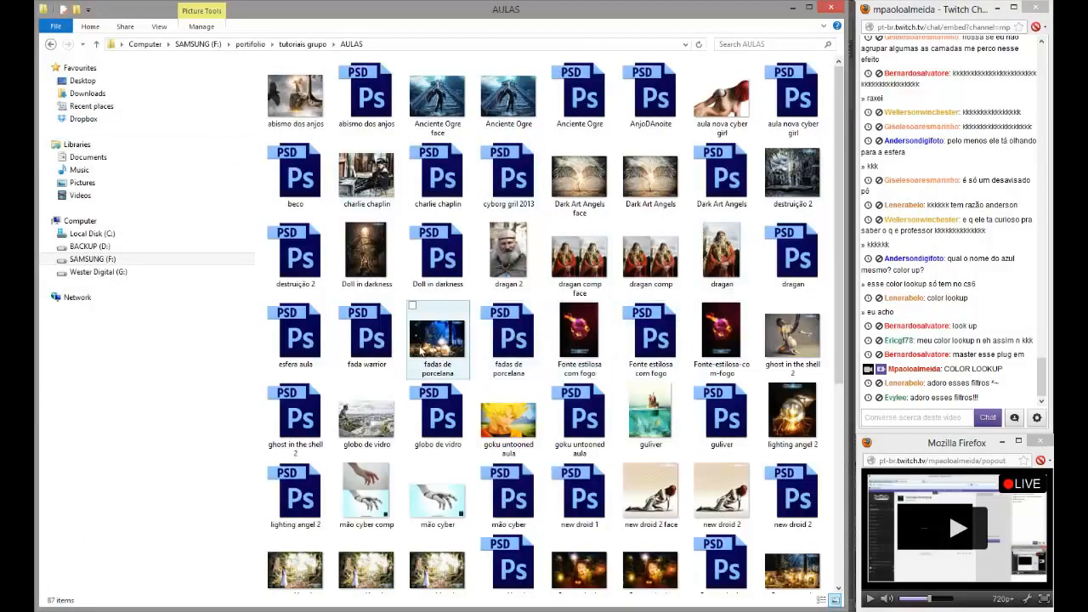
left_click(425, 344)
left_click(303, 340)
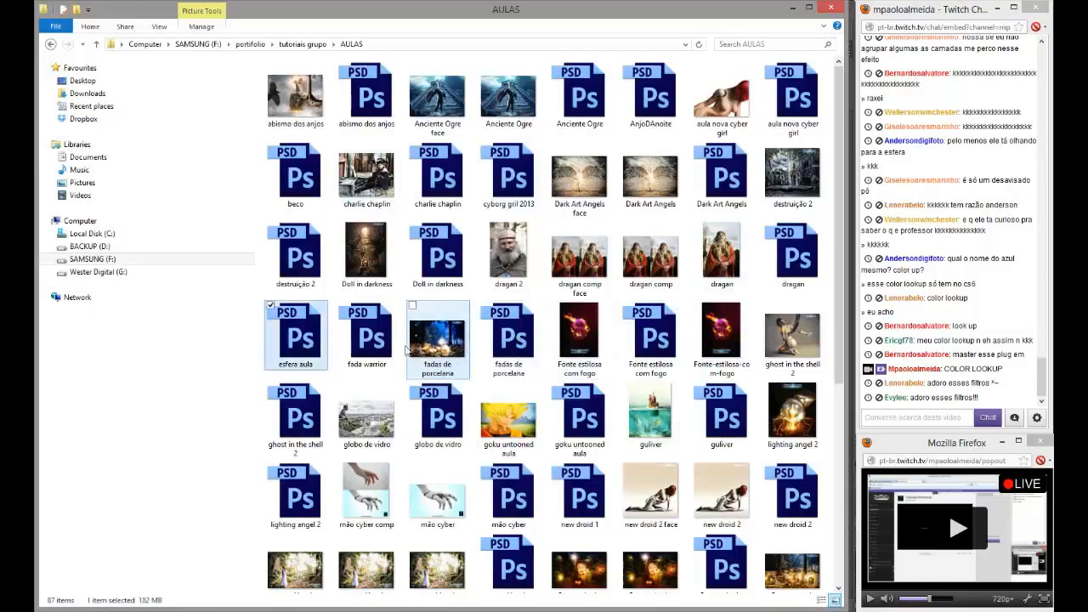
double_click(307, 341)
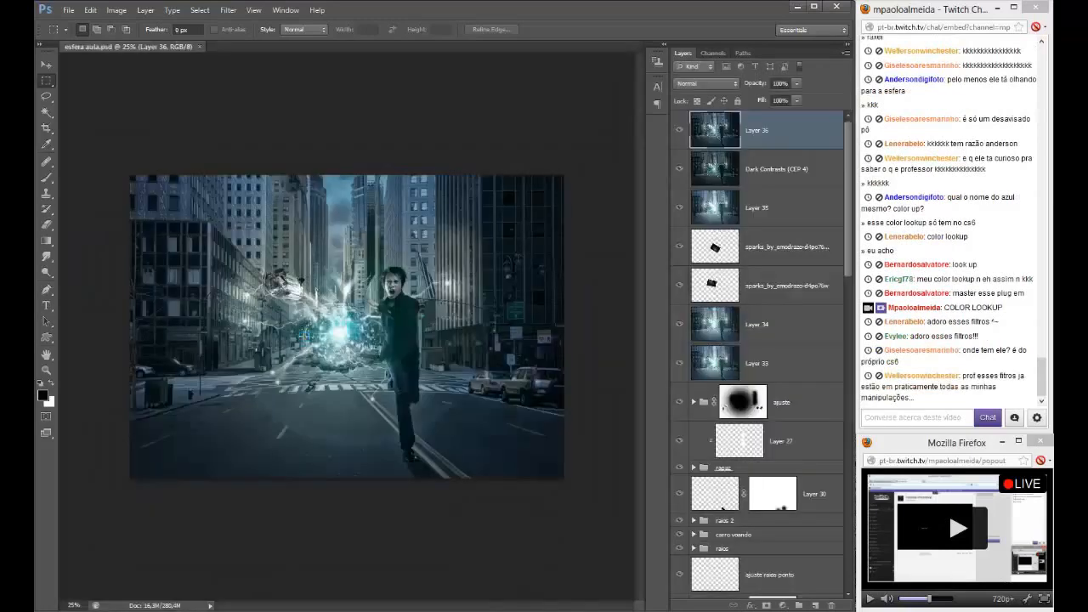
key("ctrl+0")
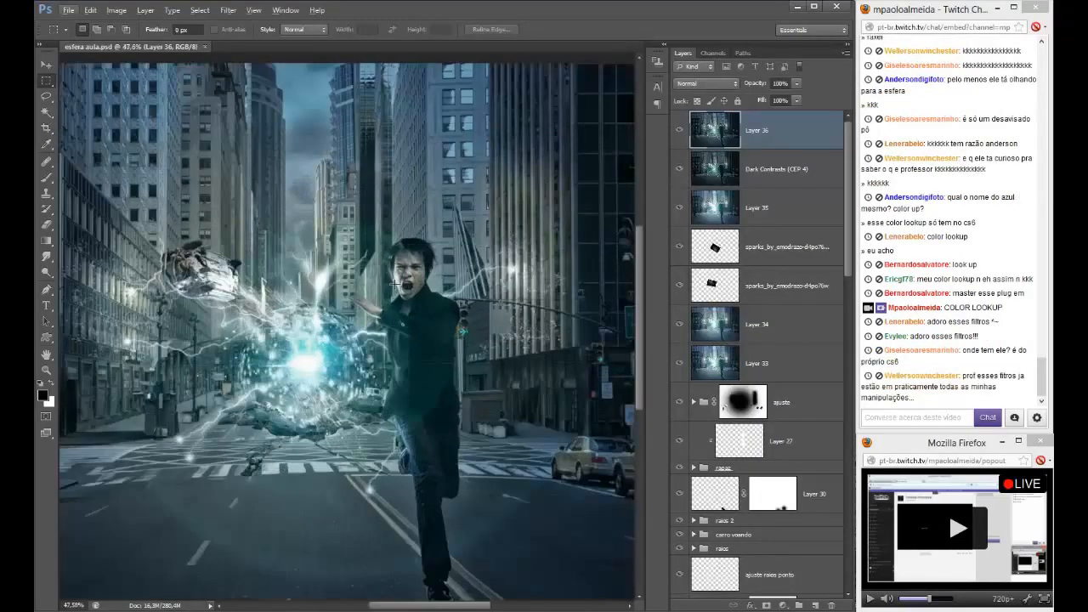
key("ctrl+0")
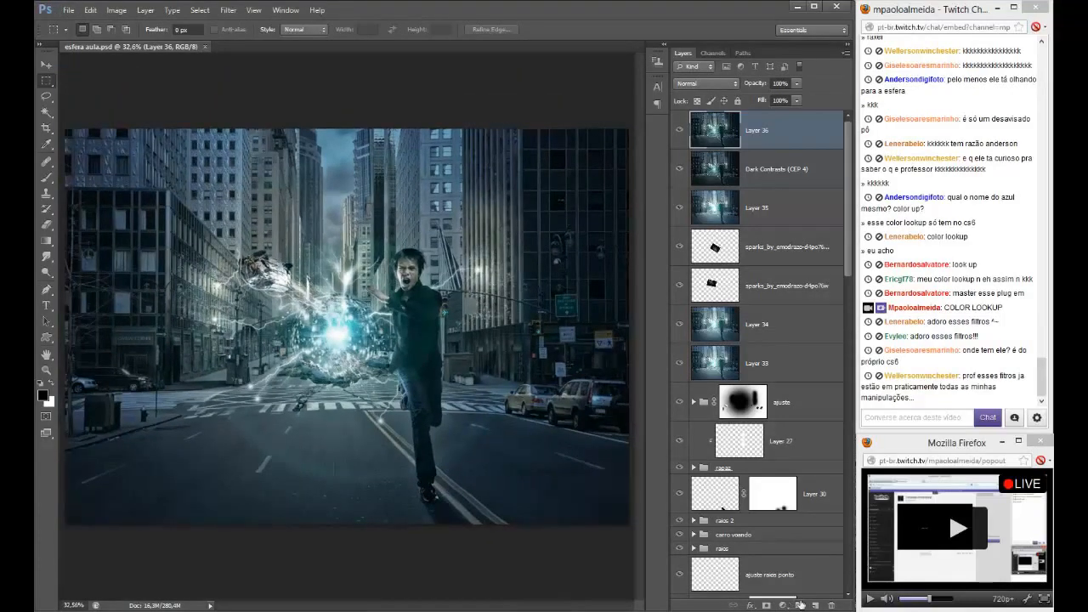
- Paint soft white glow spots on a new top layer where the lightning bolts hit the road, and set the layer to Overlay
left_click(815, 605)
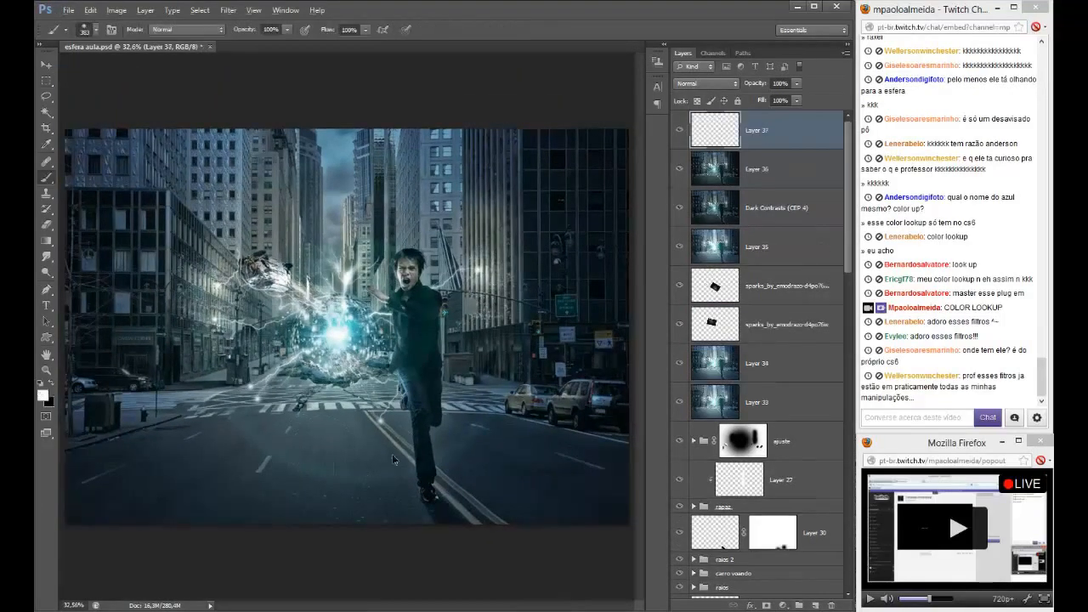
key("b")
key("x")
right_click(378, 433, "alt")
left_click(379, 423)
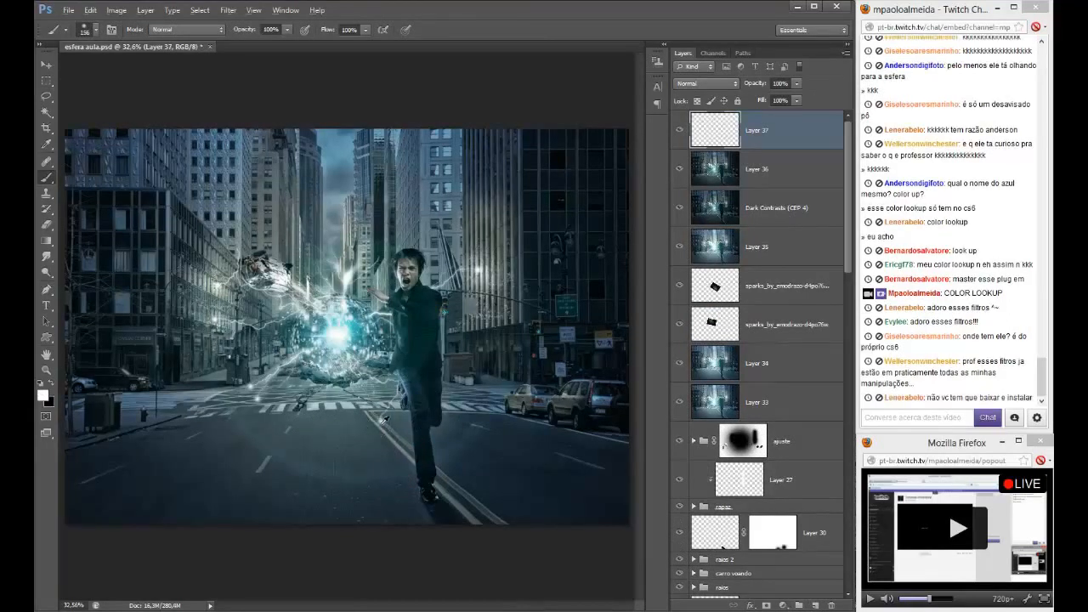
right_click(379, 425, "alt")
left_click(380, 423)
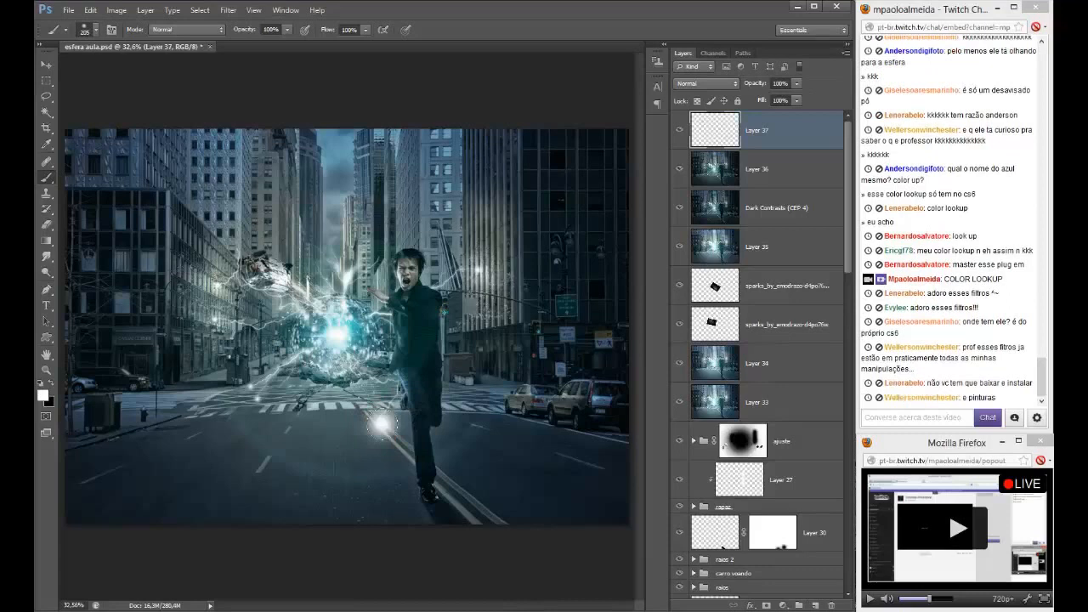
right_click(259, 399, "alt")
left_click(255, 398)
left_click(255, 396)
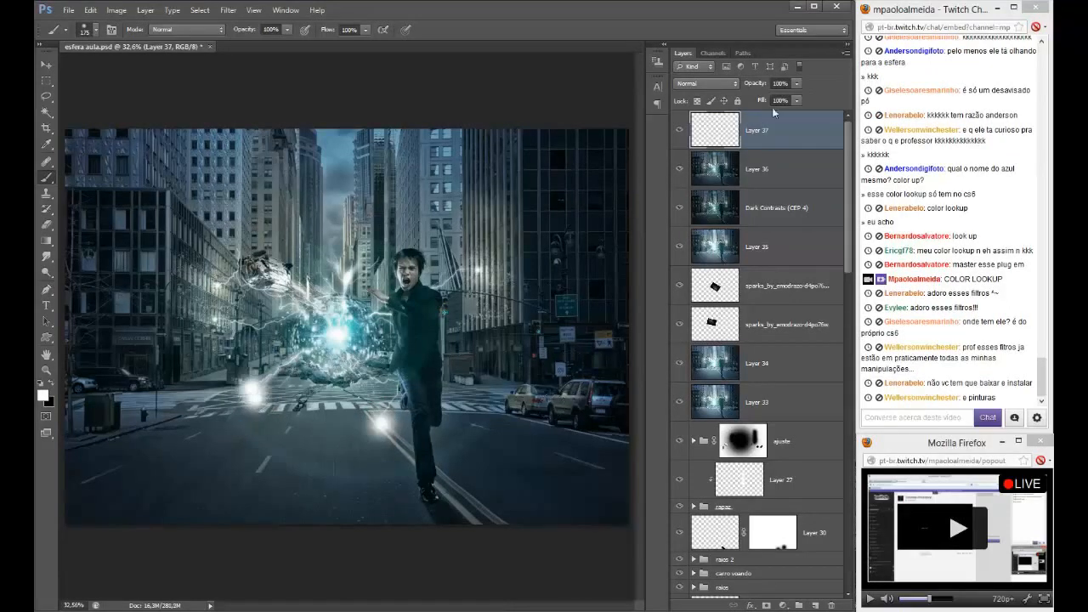
left_click(732, 84)
left_click(716, 237)
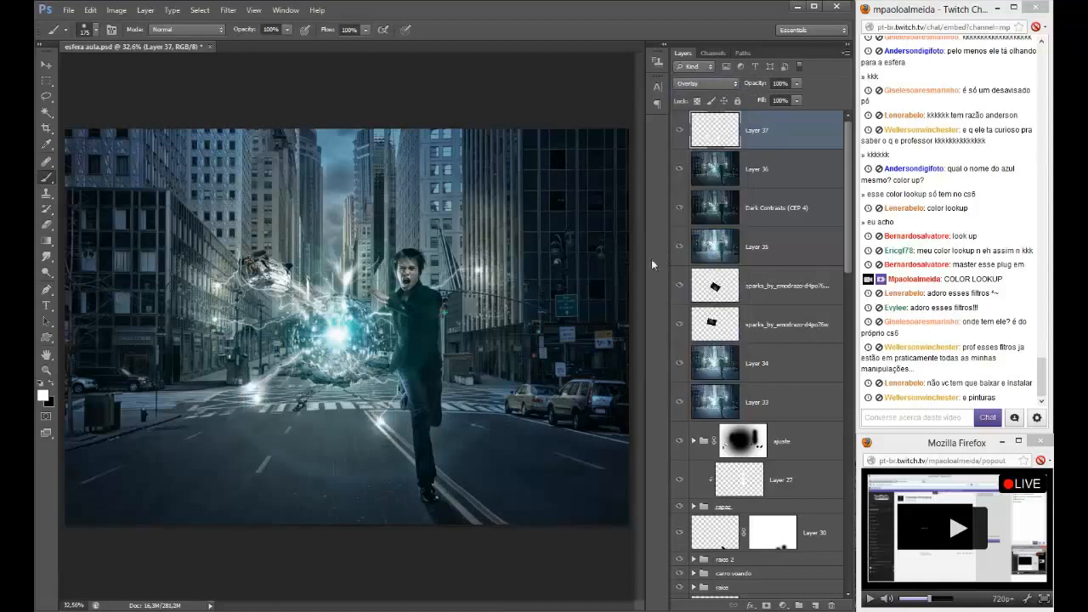
- Brush larger soft white highlights over the energy sphere and the spark behind the running man on the Overlay layer
right_click(330, 337, "alt")
left_click(331, 336)
key("ctrl+alt+z")
key("ctrl+alt+z")
key("ctrl+shift+z")
left_click(338, 287)
key("ctrl+alt+z")
left_click(349, 302)
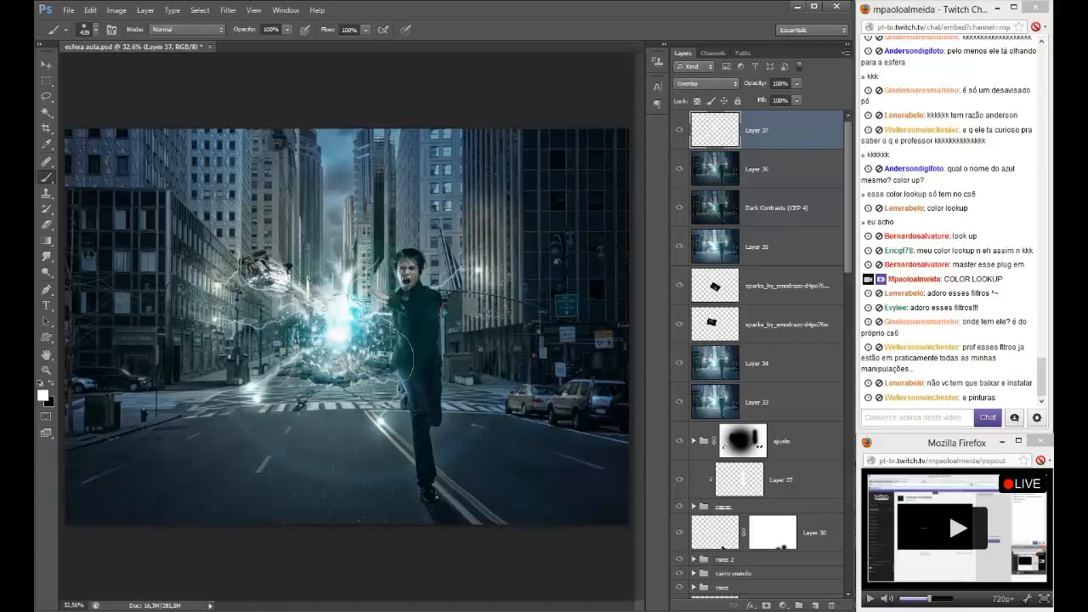
left_click(469, 283)
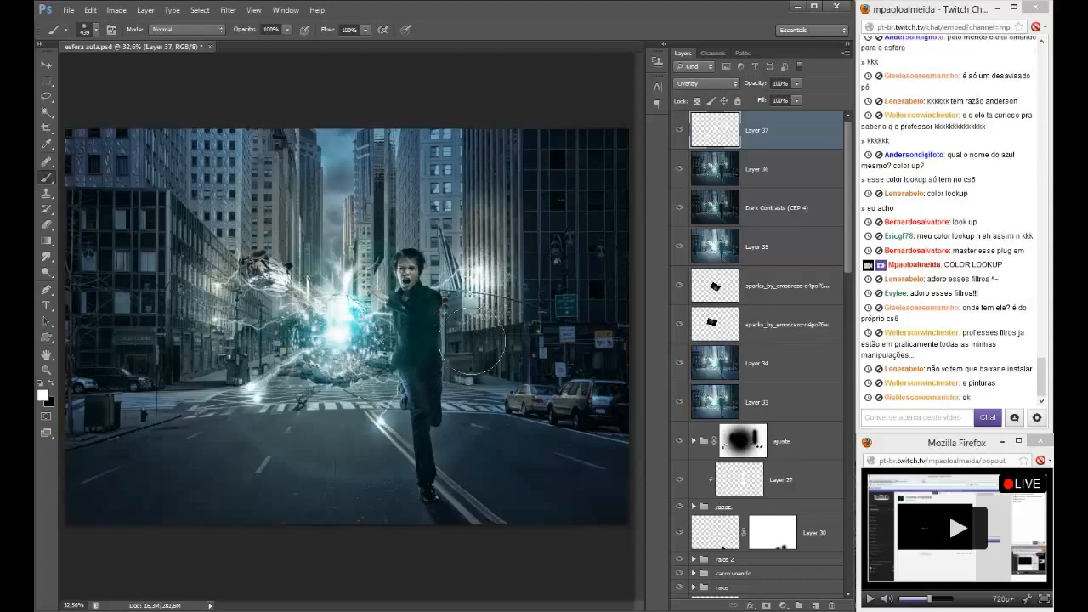
scroll(450, 339, "up", 1)
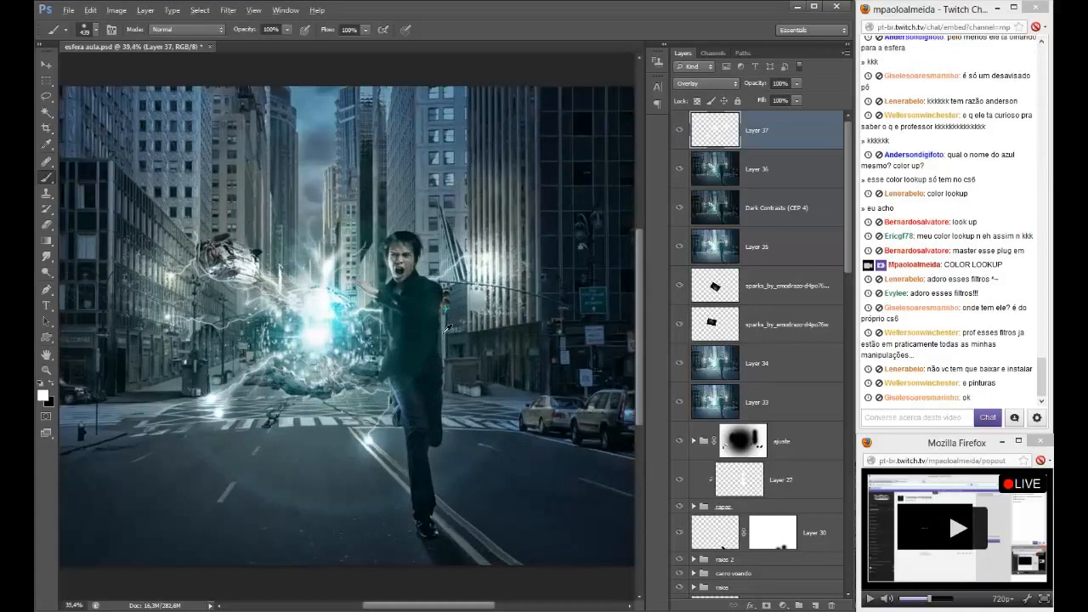
left_click(301, 323)
- Stamp all visible layers and apply Color Efex Pro 4 Brilliance / Warmth with Saturation 63%, Warmth 48% and Perceptual Saturation 11%
key("ctrl+alt+shift+e")
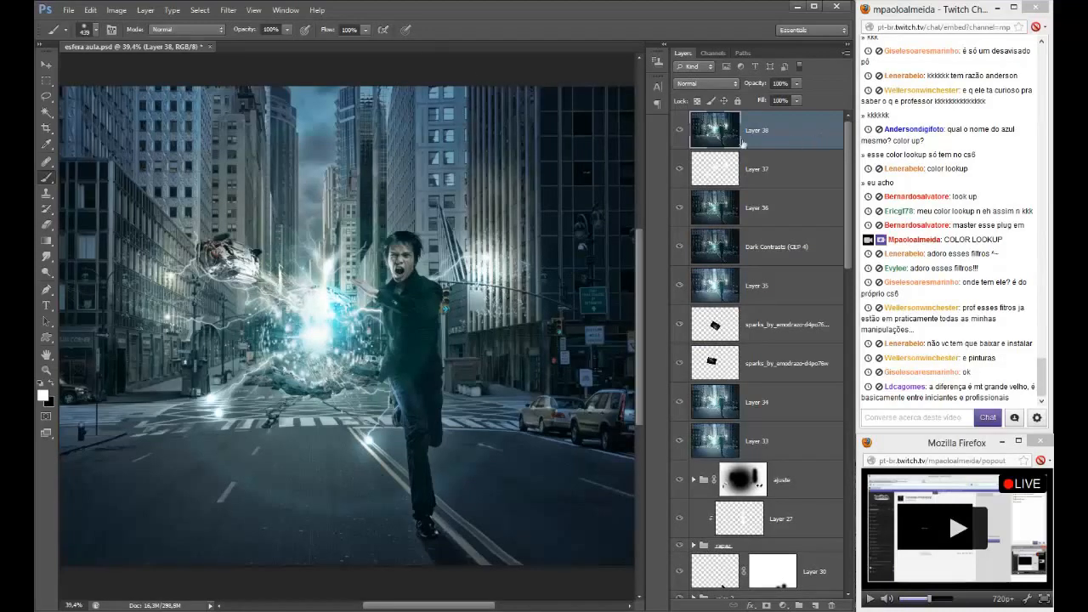
left_click(228, 10)
left_click(193, 265)
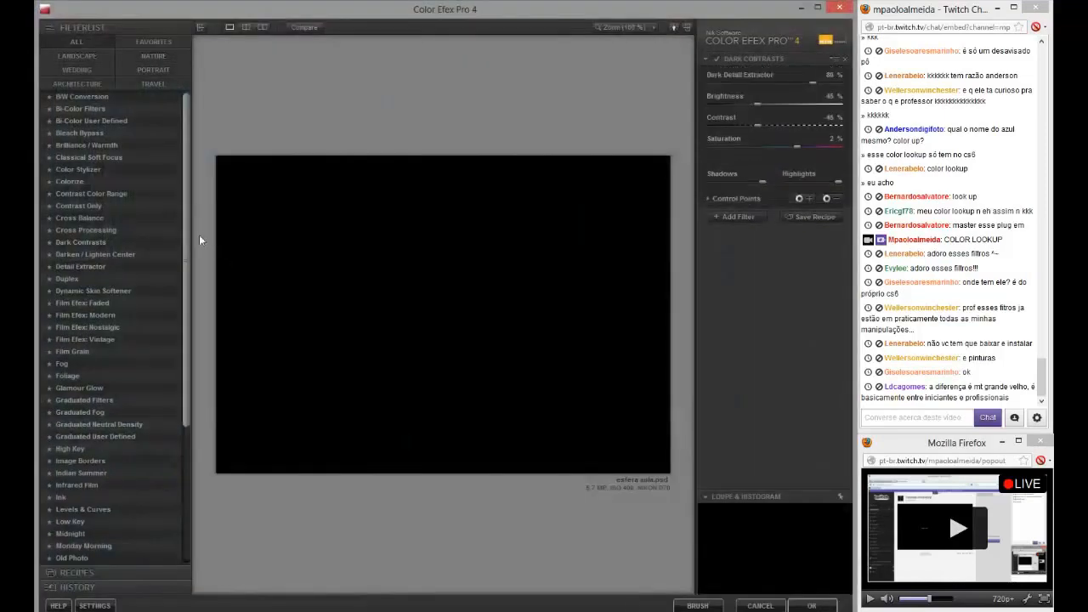
left_click(84, 136)
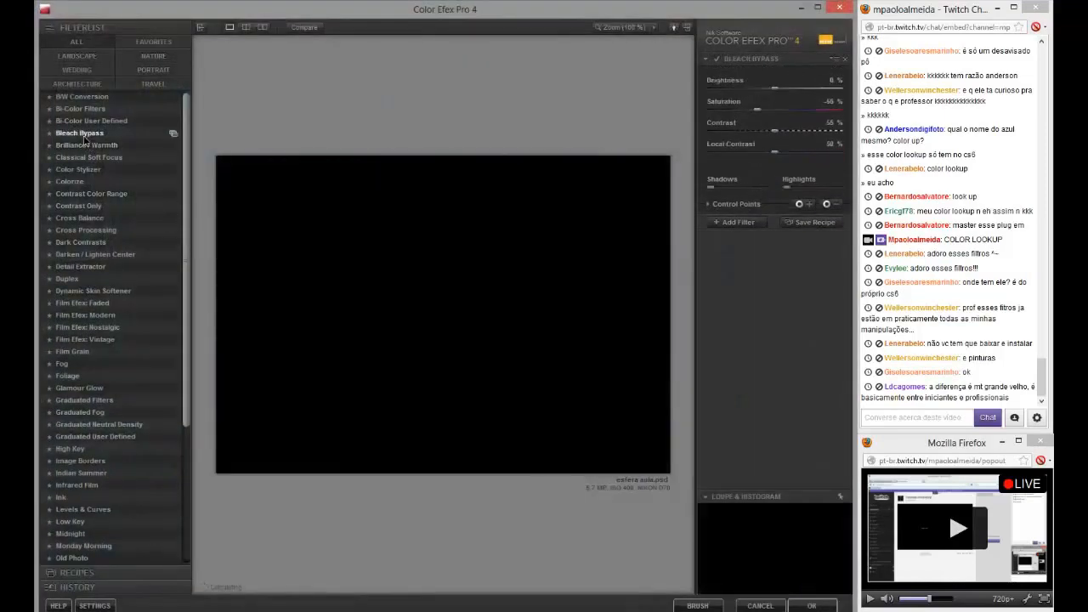
left_click(82, 146)
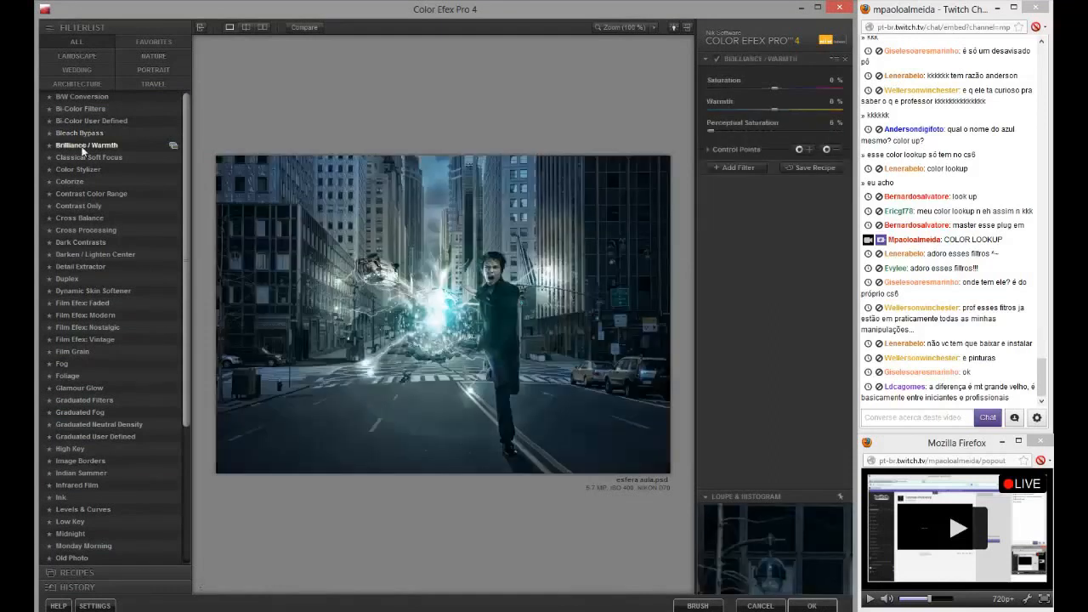
left_click_drag(775, 87, 804, 113)
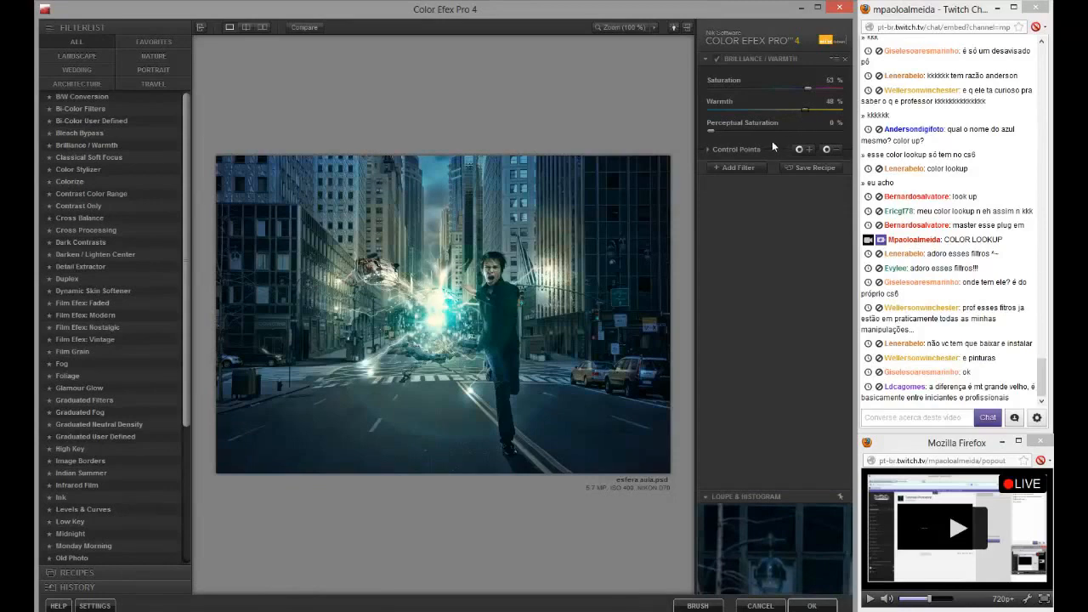
left_click_drag(712, 131, 738, 134)
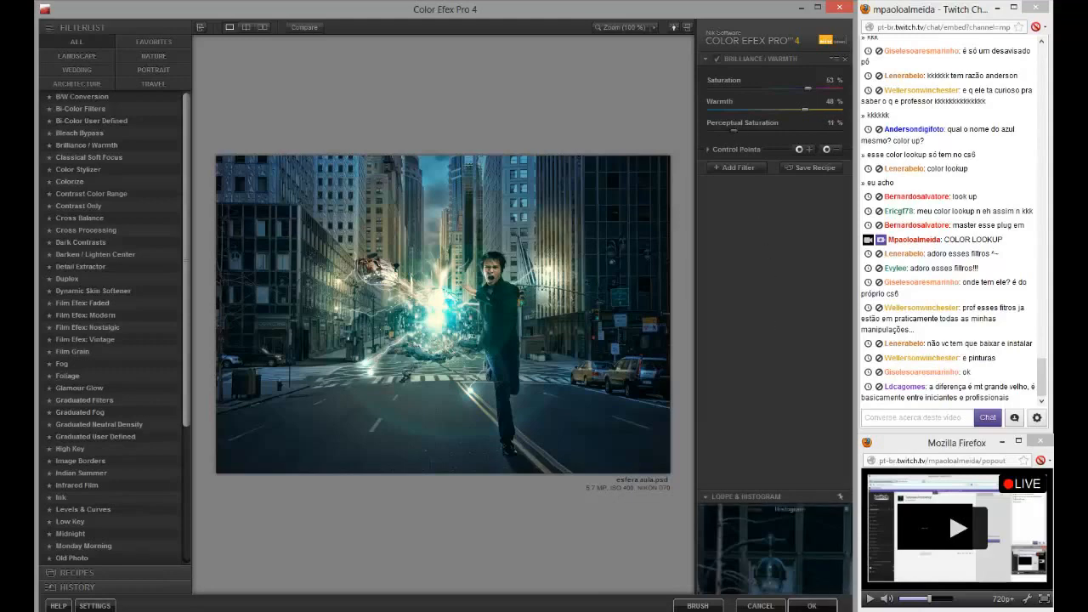
left_click(812, 605)
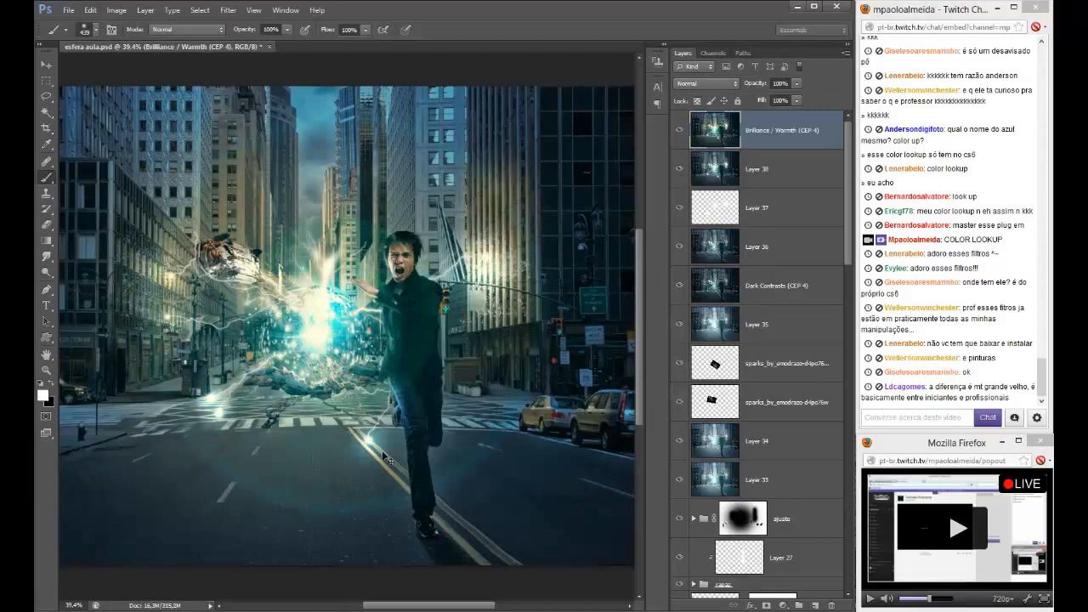
- Stamp the visible layers again and apply Viveza 2 with Structure 74%, Saturation 6%, Brightness 2% and Shadow Adjustments -3%
scroll(383, 456, "down", 1)
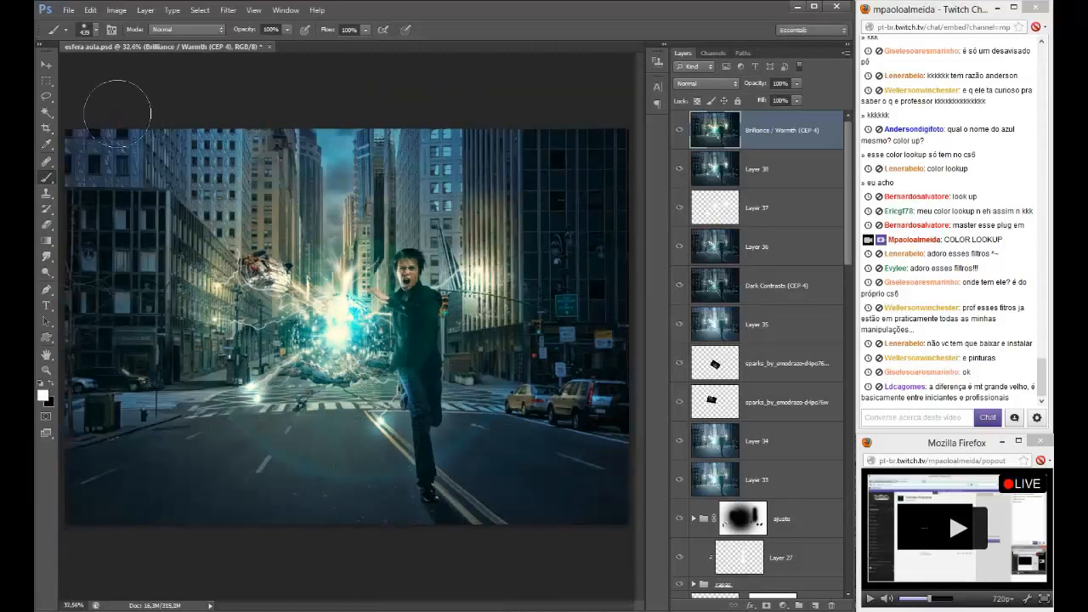
key("ctrl+alt+shift+e")
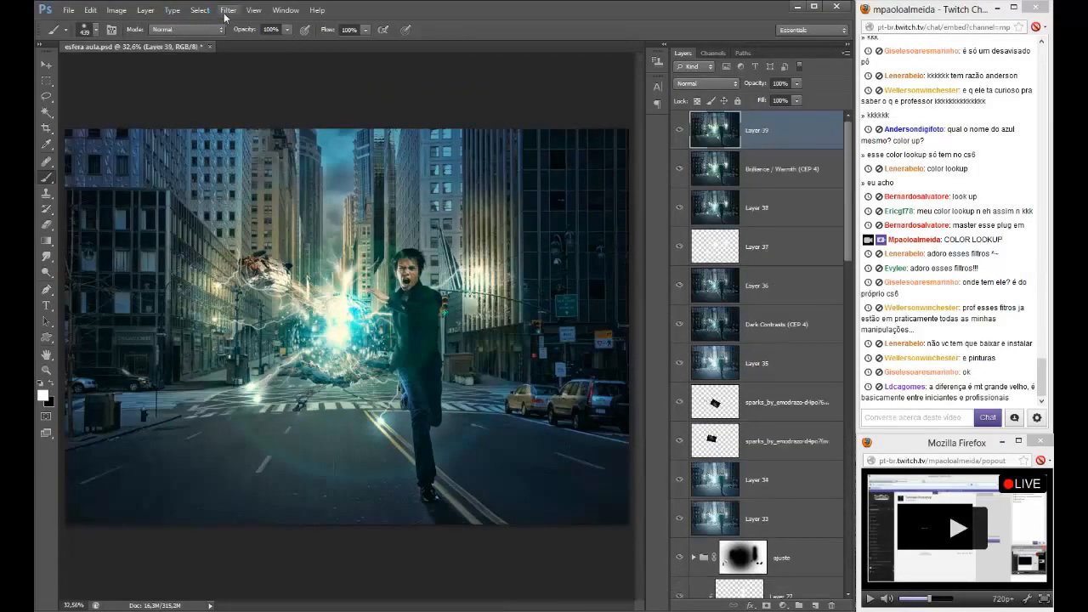
left_click(227, 9)
mouse_move(283, 265)
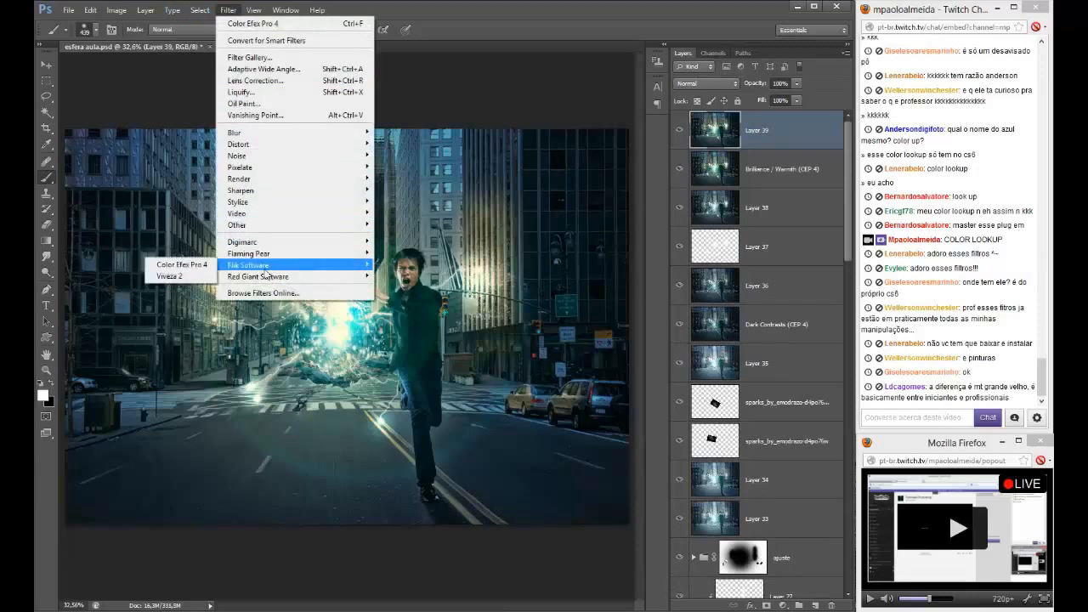
left_click(172, 276)
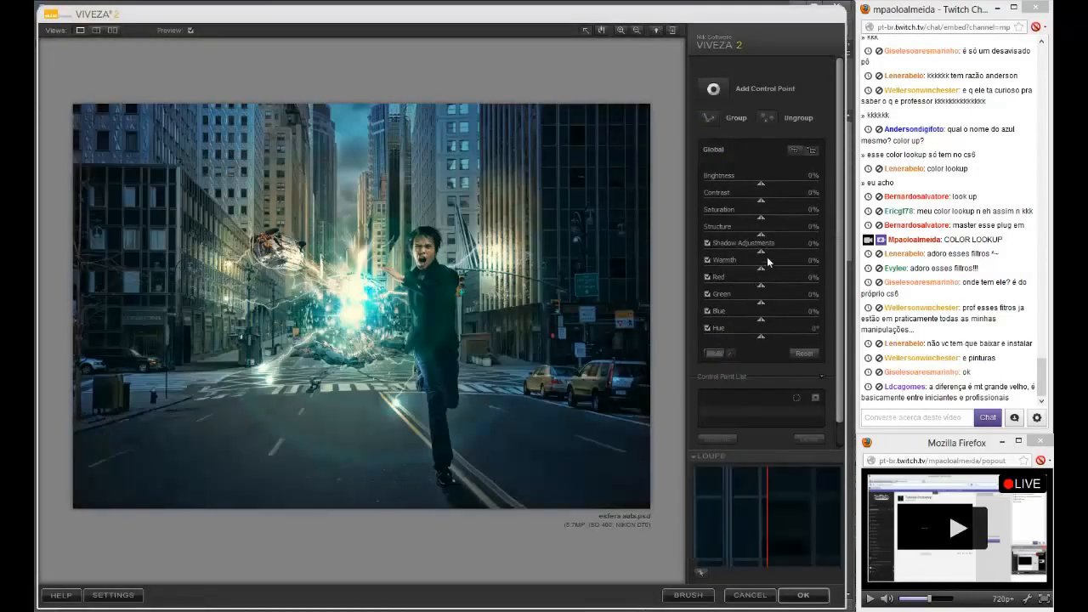
left_click_drag(765, 253, 763, 187)
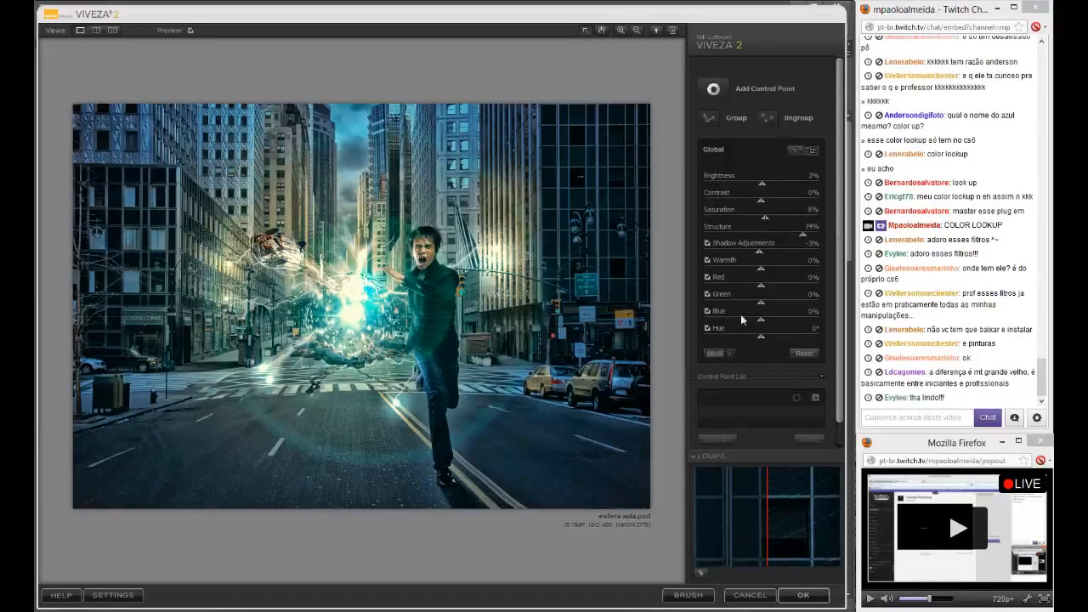
left_click(800, 595)
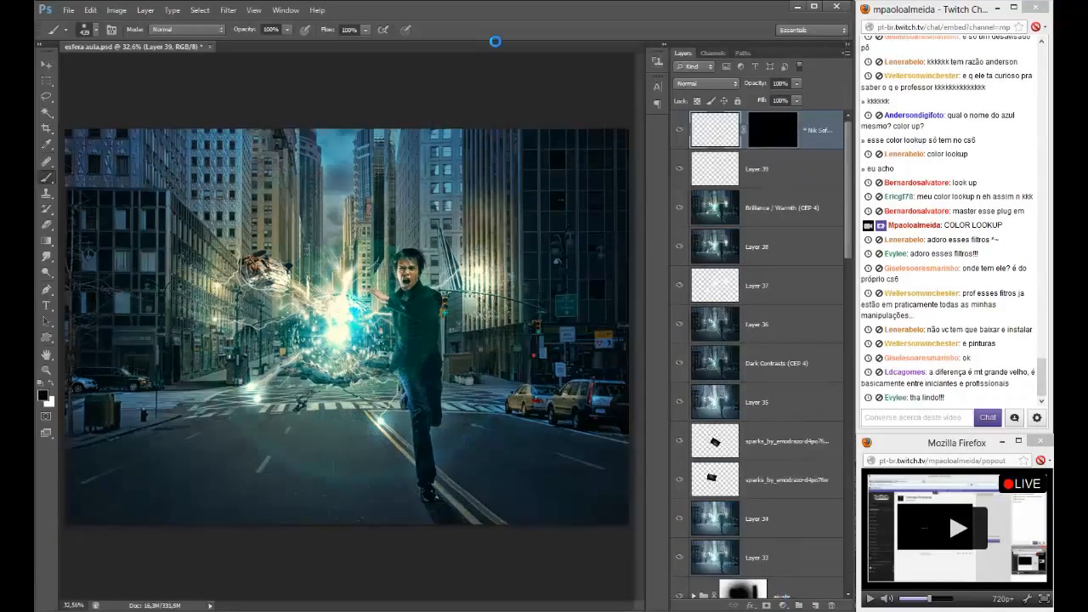
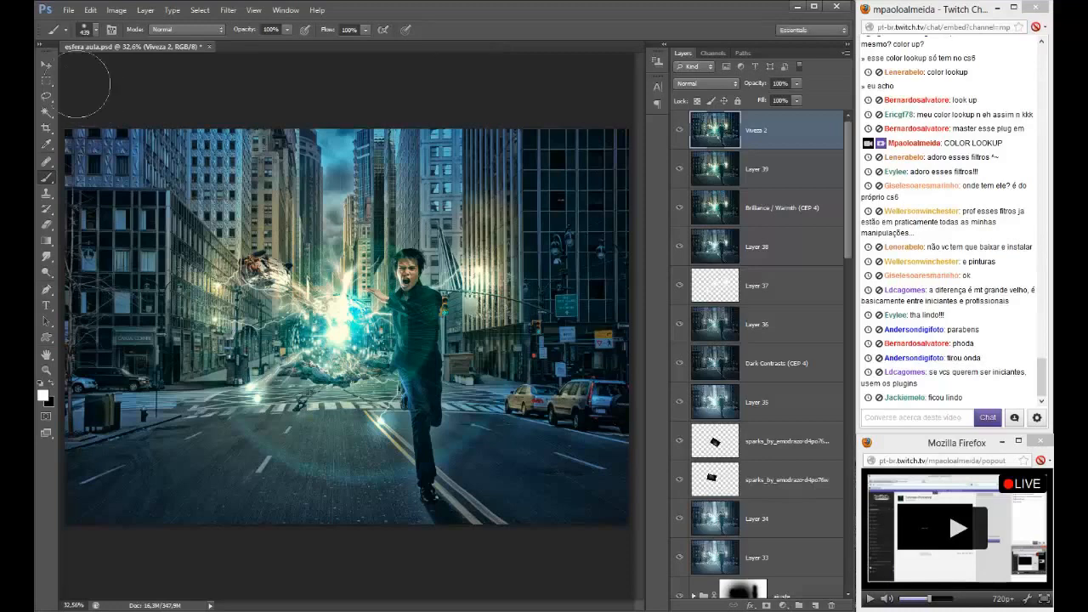
left_click(45, 65)
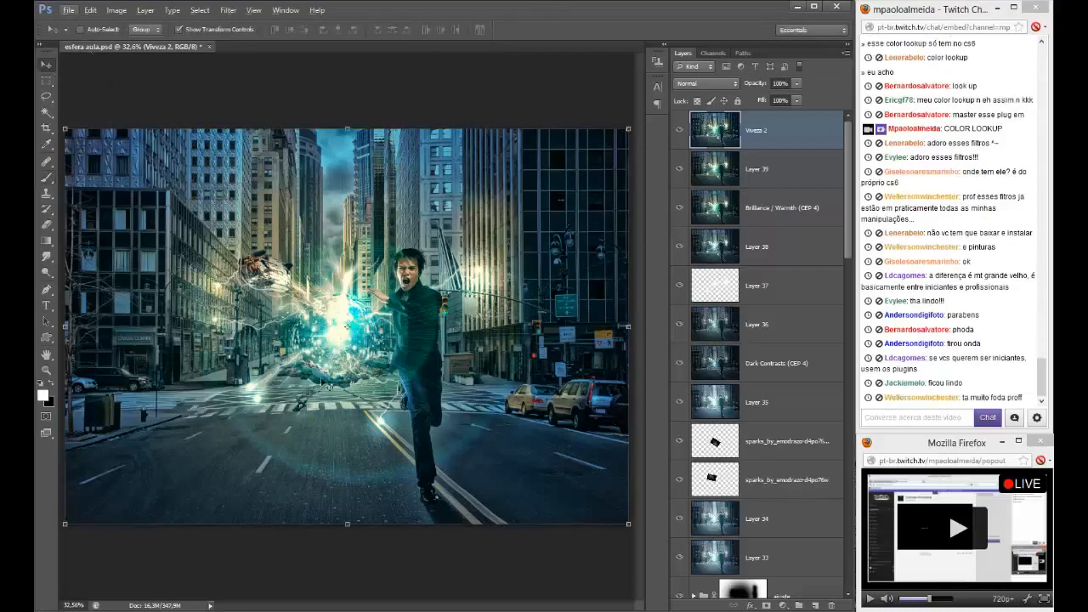
left_click(178, 611)
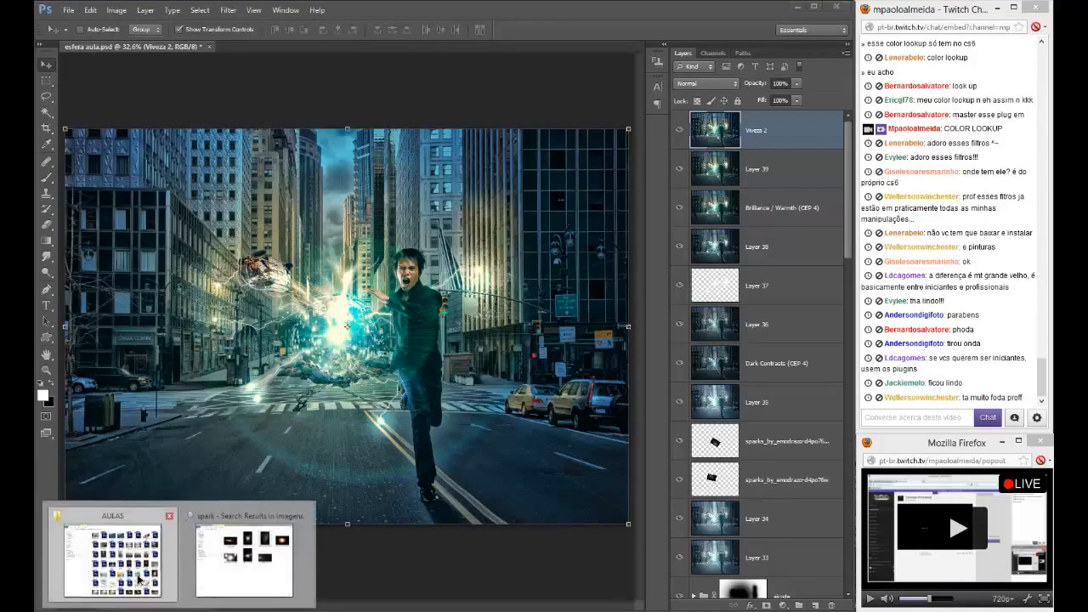
left_click(112, 561)
left_click(250, 43)
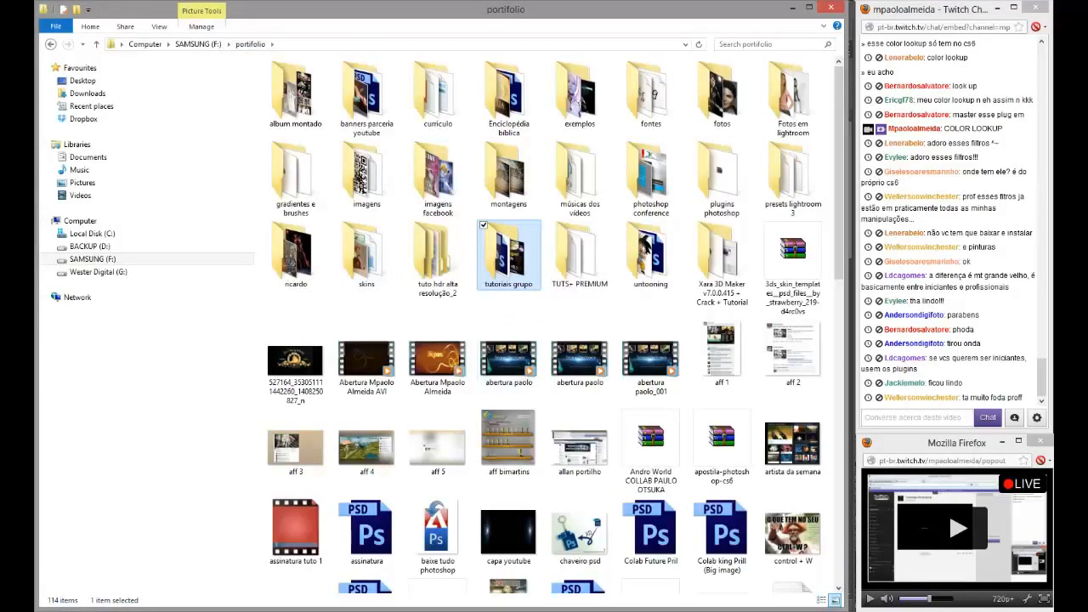
key("alt+Tab")
left_click(46, 305)
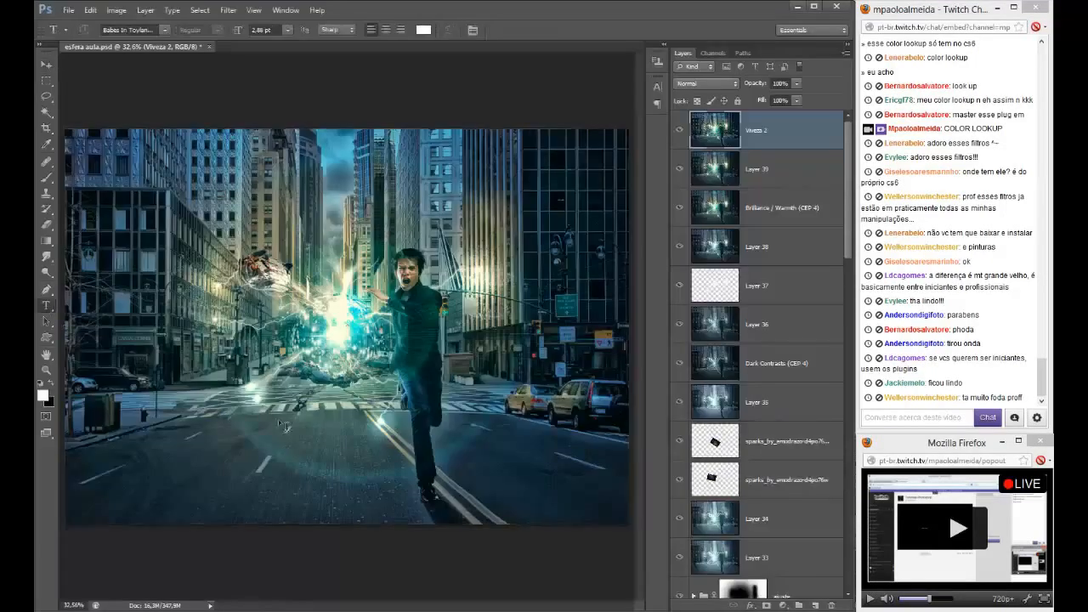
left_click(324, 503)
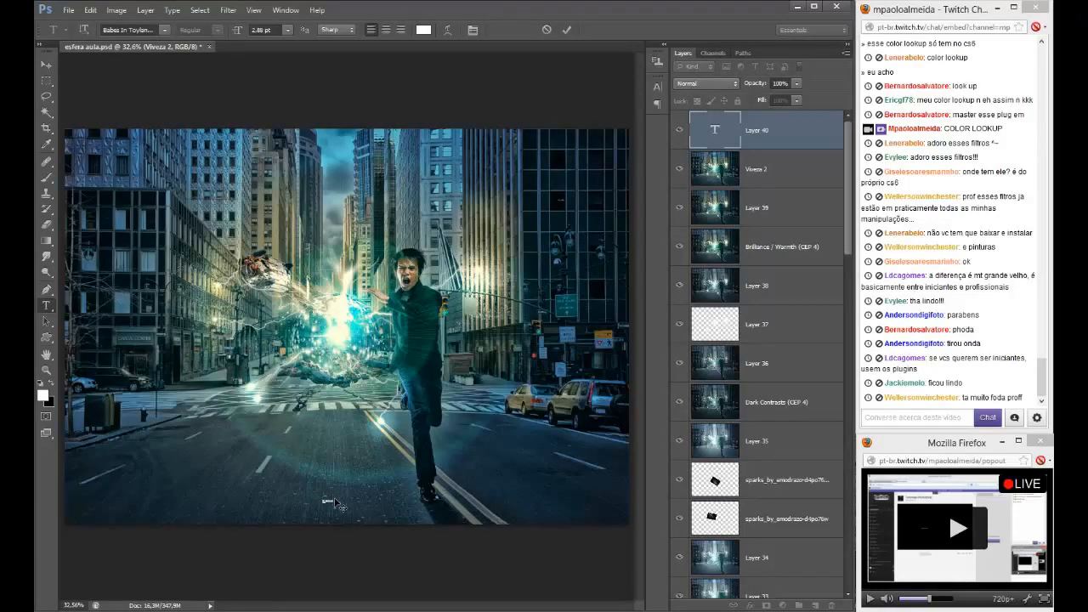
left_click(274, 31)
type("14")
key("Return")
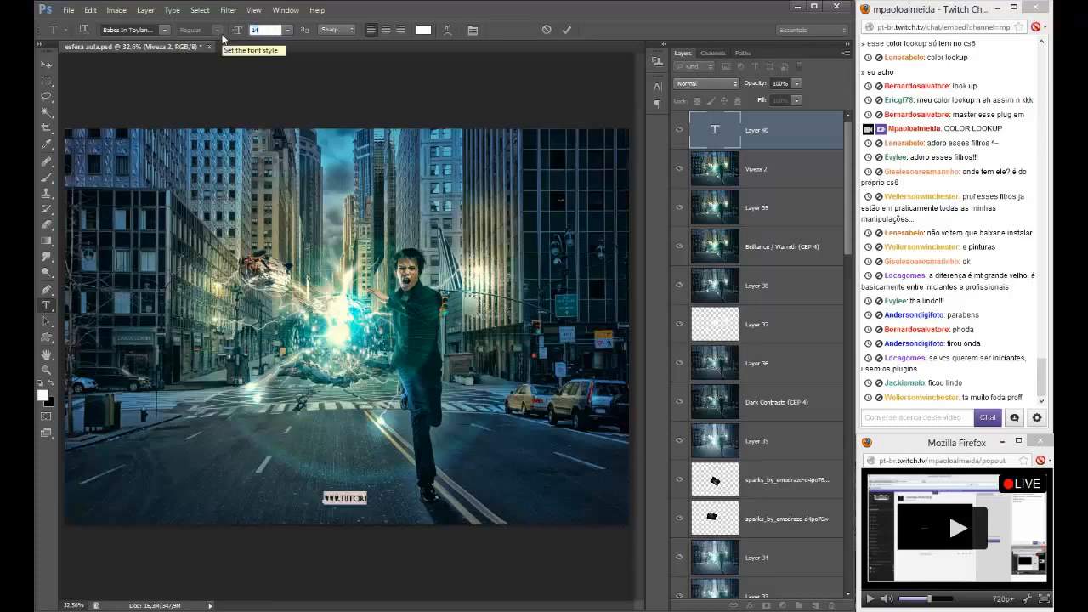
left_click(357, 496)
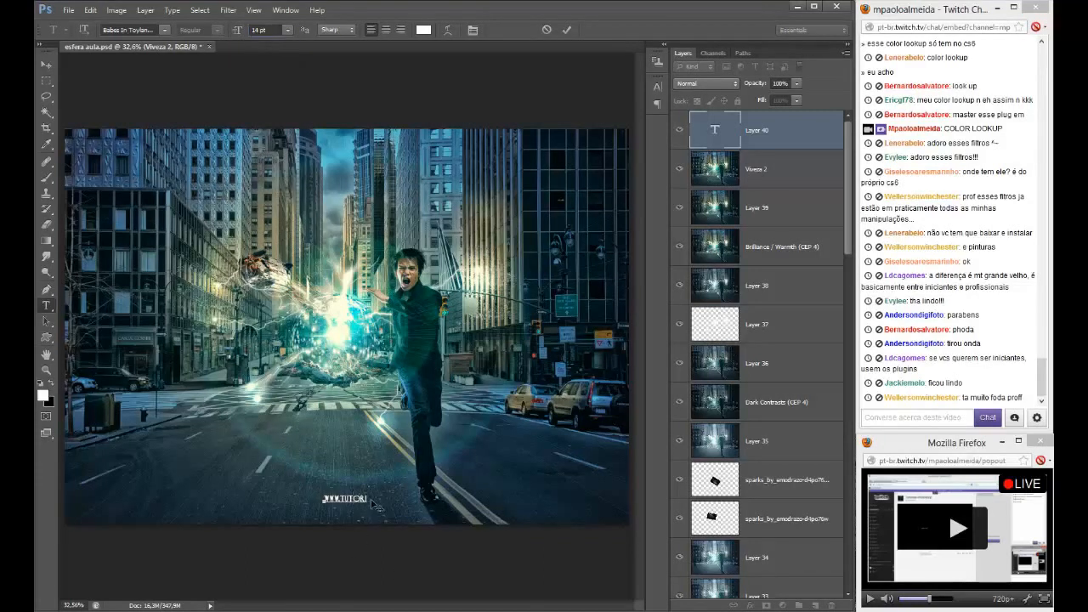
type("aisphotosho")
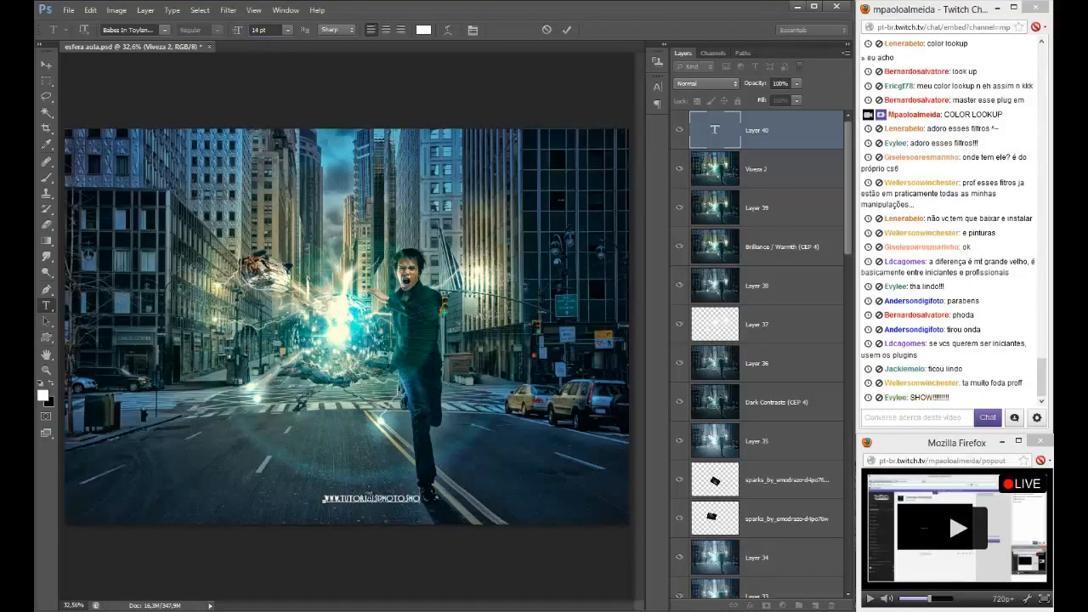
type("pinfo")
- Change the website credit's font to Arial and move it lower, beneath the running man's foot
left_click_drag(445, 498, 318, 502)
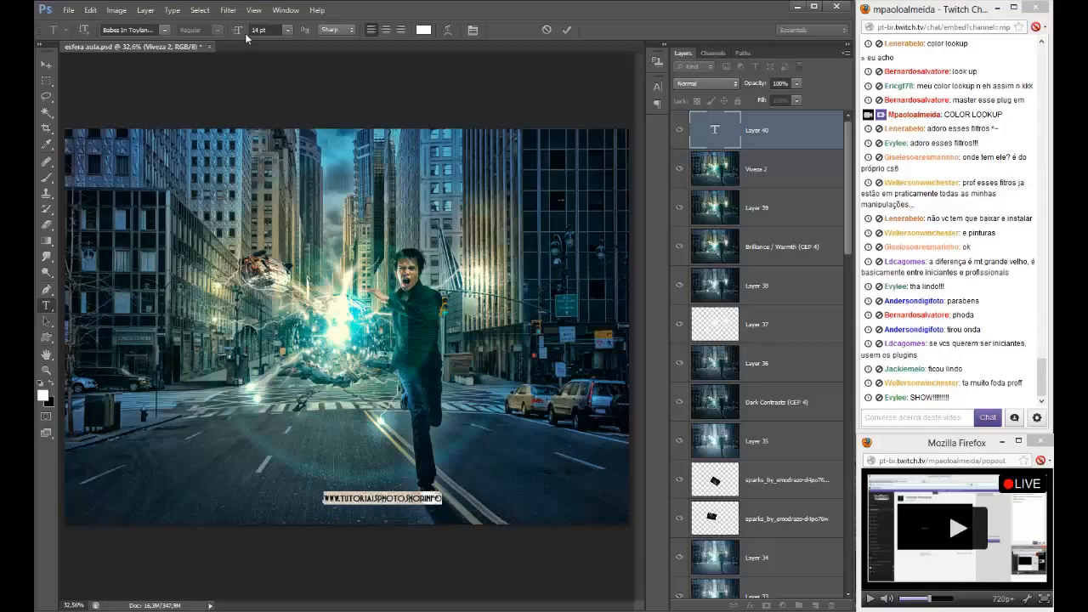
left_click(129, 36)
left_click(129, 30)
type("Arial")
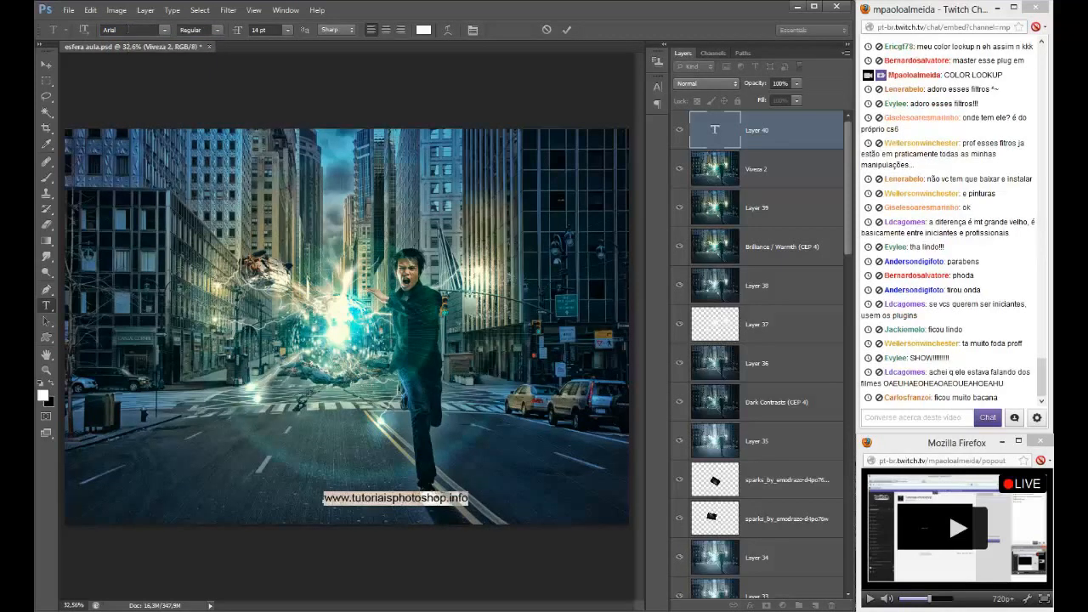
left_click(45, 64)
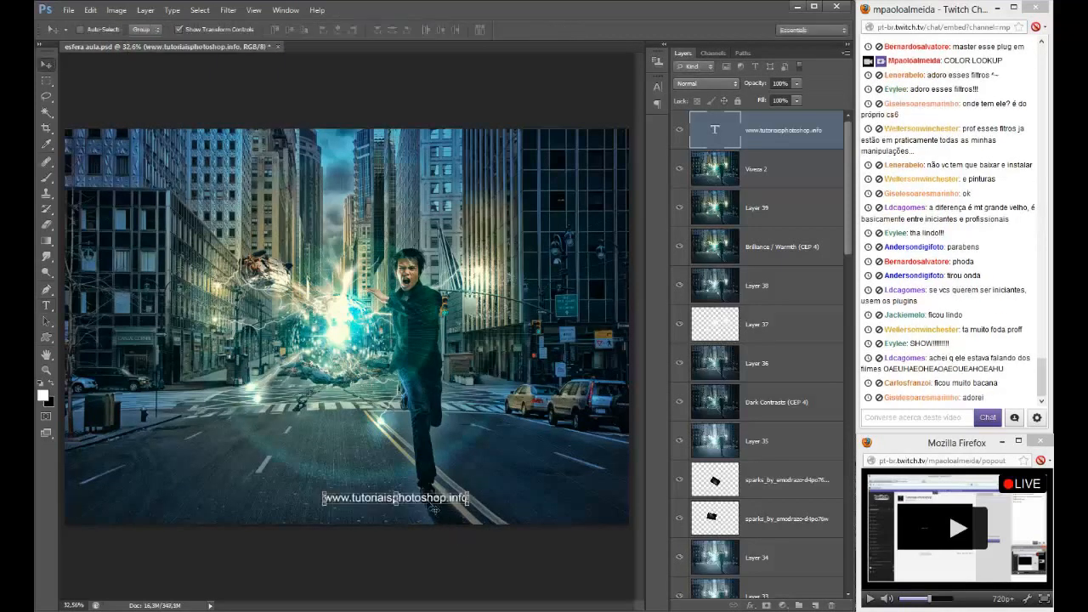
left_click_drag(434, 508, 405, 519)
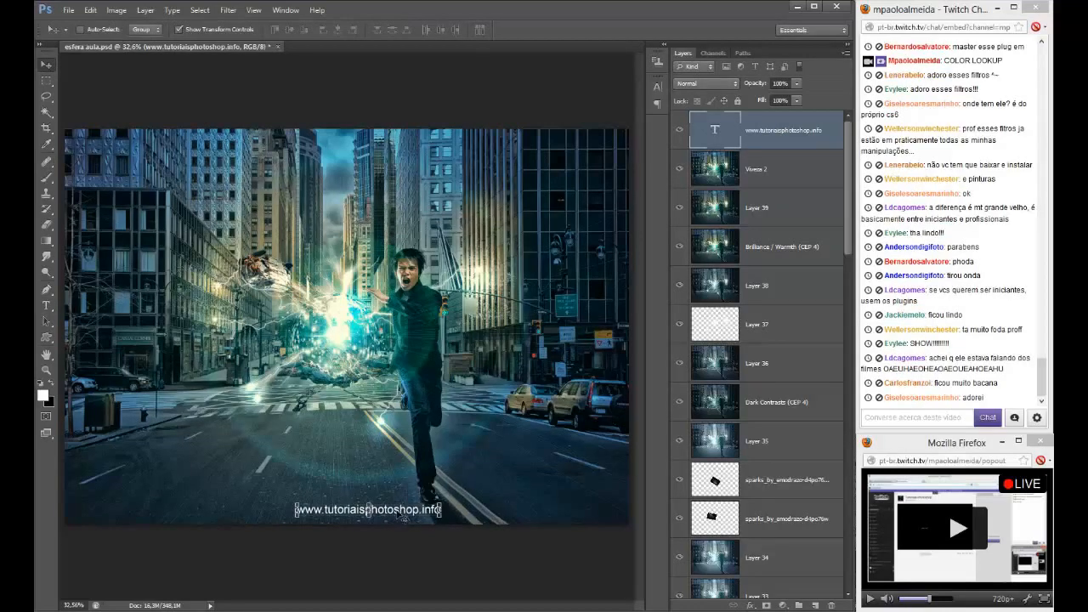
- Open the assinatura PSD from the portifolio folder and place its signature, scaled down, in the lower-right corner of esfera aula.psd
left_click(174, 610)
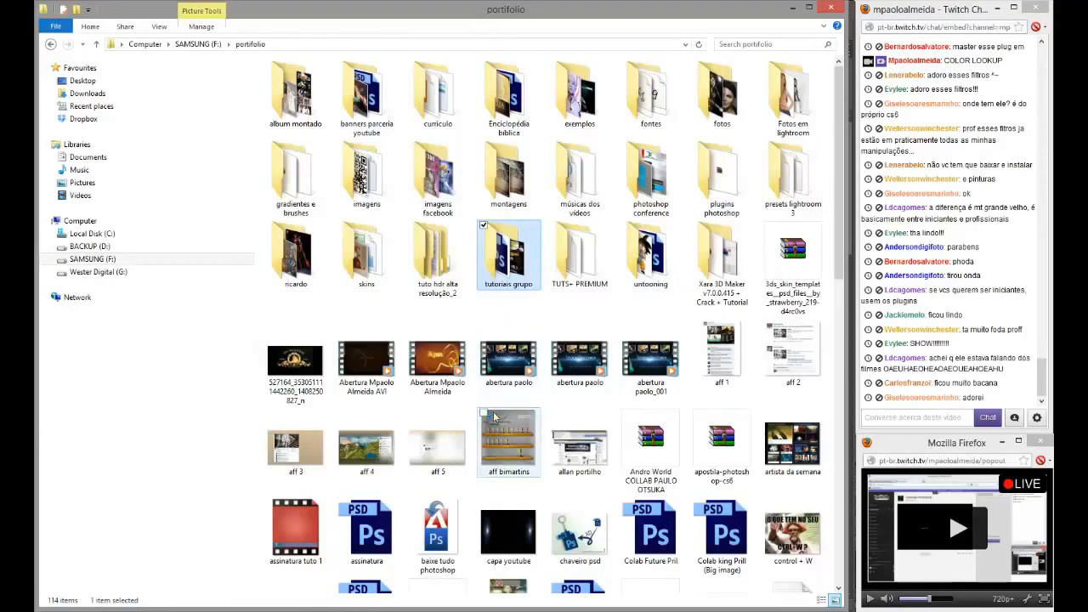
left_click(456, 367)
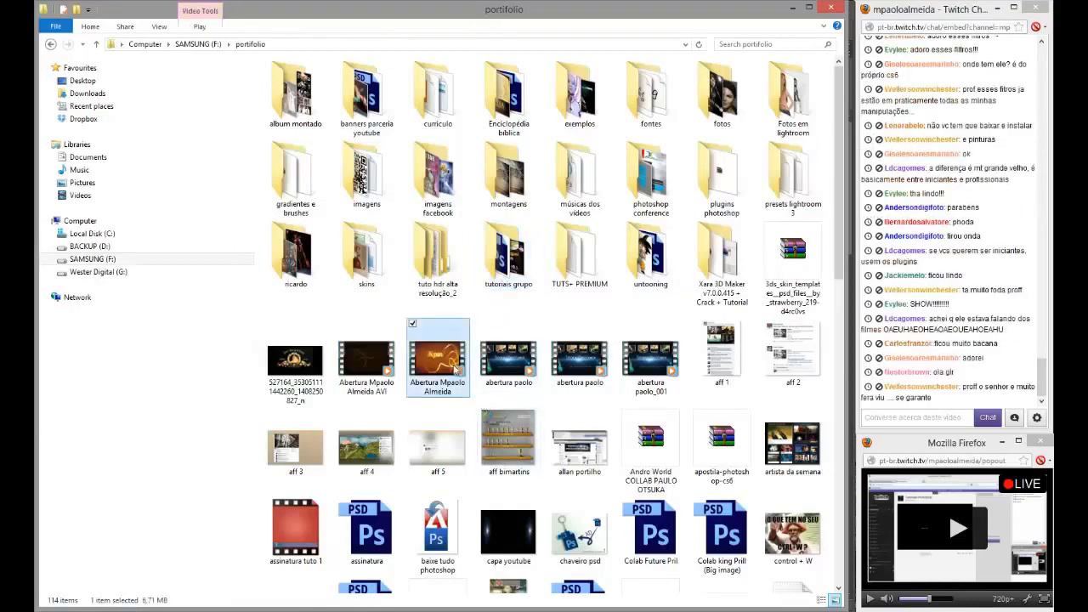
double_click(352, 518)
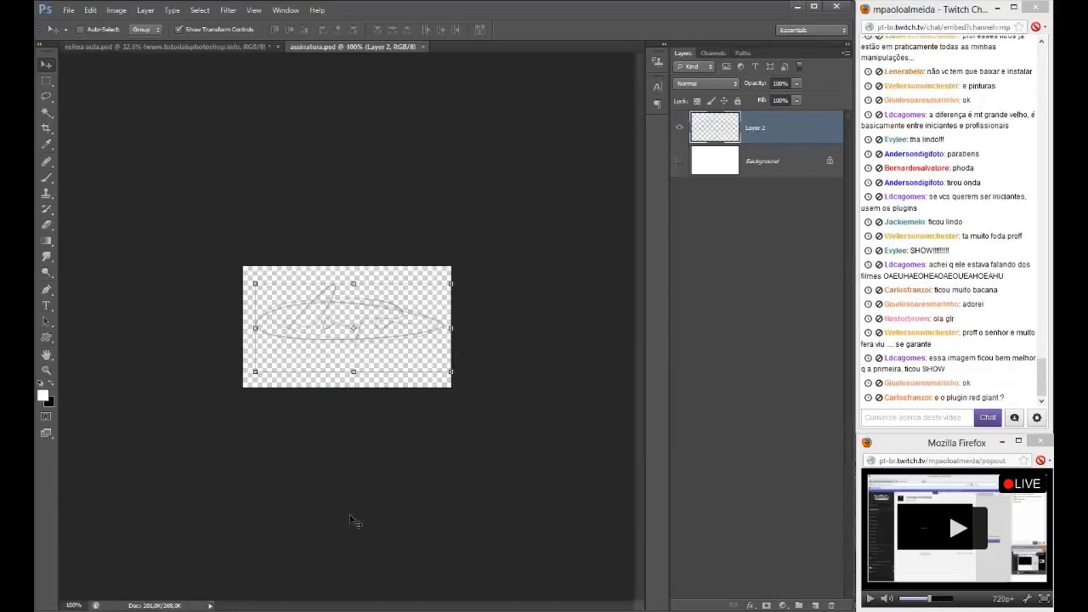
mouse_move(416, 337)
left_mouse_down()
mouse_move(231, 46)
mouse_move(396, 284)
mouse_move(460, 348)
mouse_move(412, 333)
mouse_move(589, 492)
left_mouse_up()
key("ctrl+t")
scroll(450, 349, "down", 1)
key("Return")
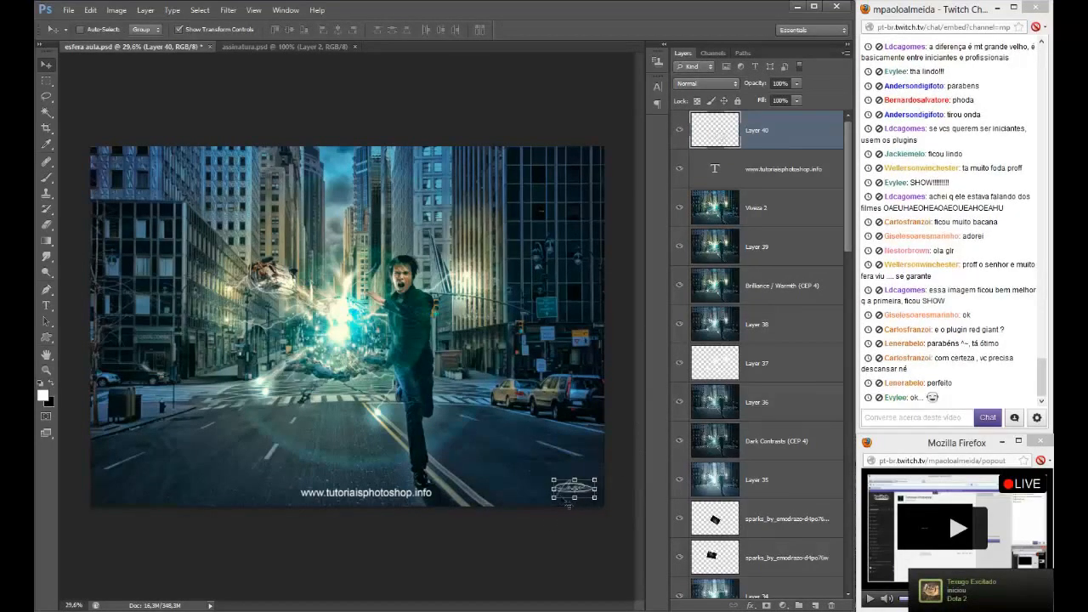
- Enlarge the signature slightly in the image's lower-right corner and save esfera aula.psd
mouse_move(552, 478)
left_mouse_down()
mouse_move(538, 473)
mouse_move(551, 489)
left_mouse_up()
key("Return")
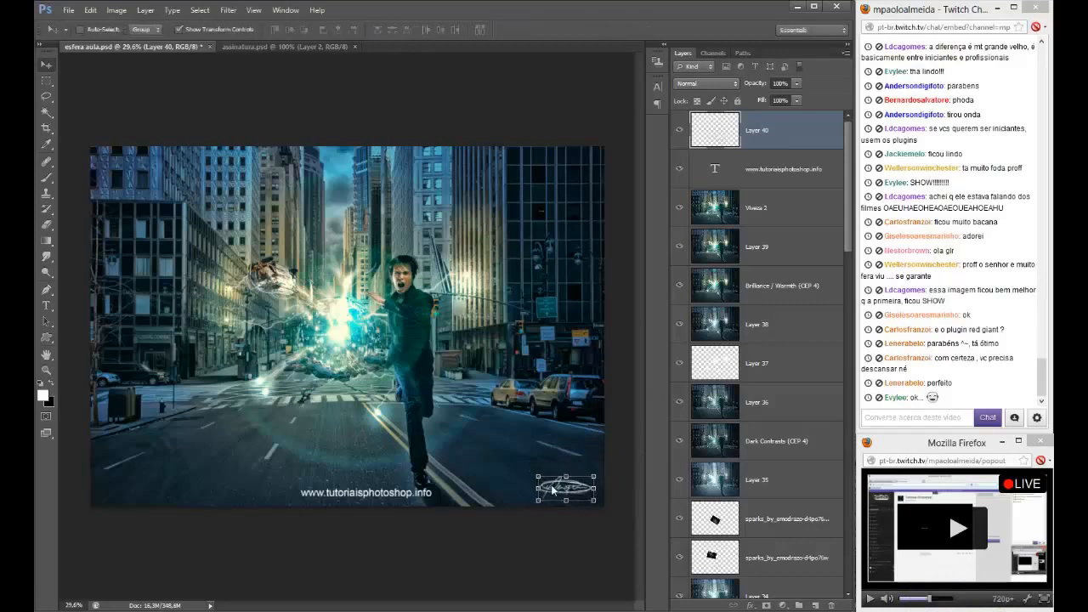
key("ctrl+s")
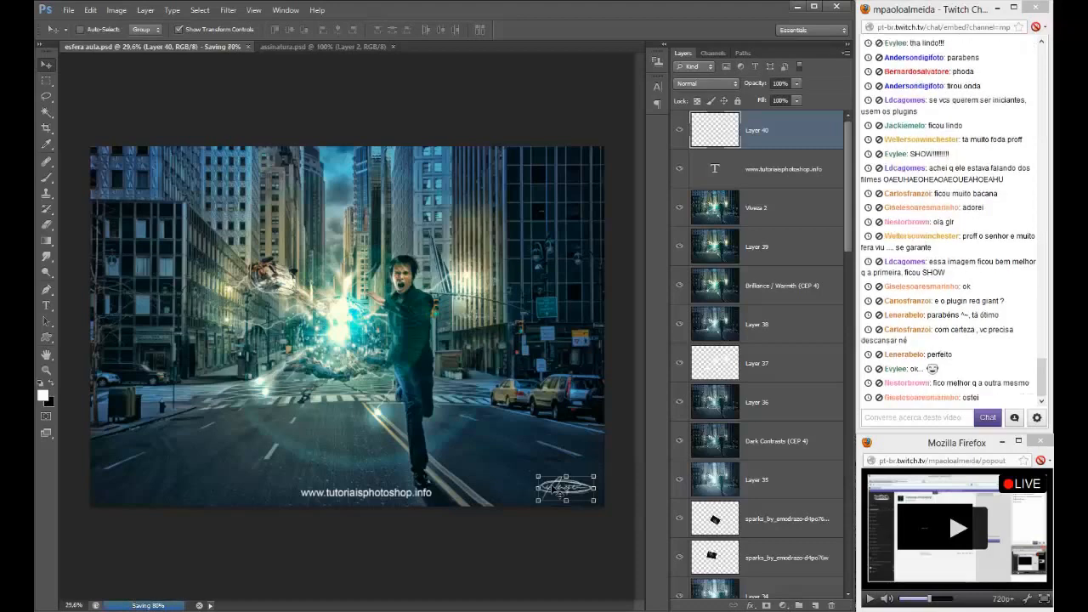
- Examine the finished composite up close around the sphere, road, runner and buildings, ending with the whole image in view
scroll(466, 417, "up", 4)
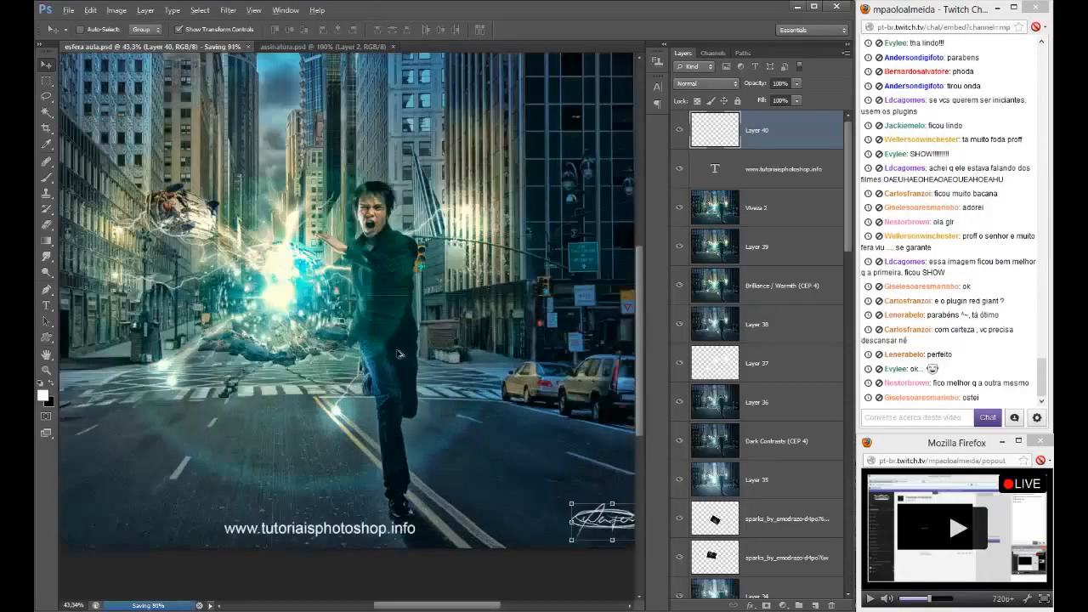
scroll(397, 354, "up", 3)
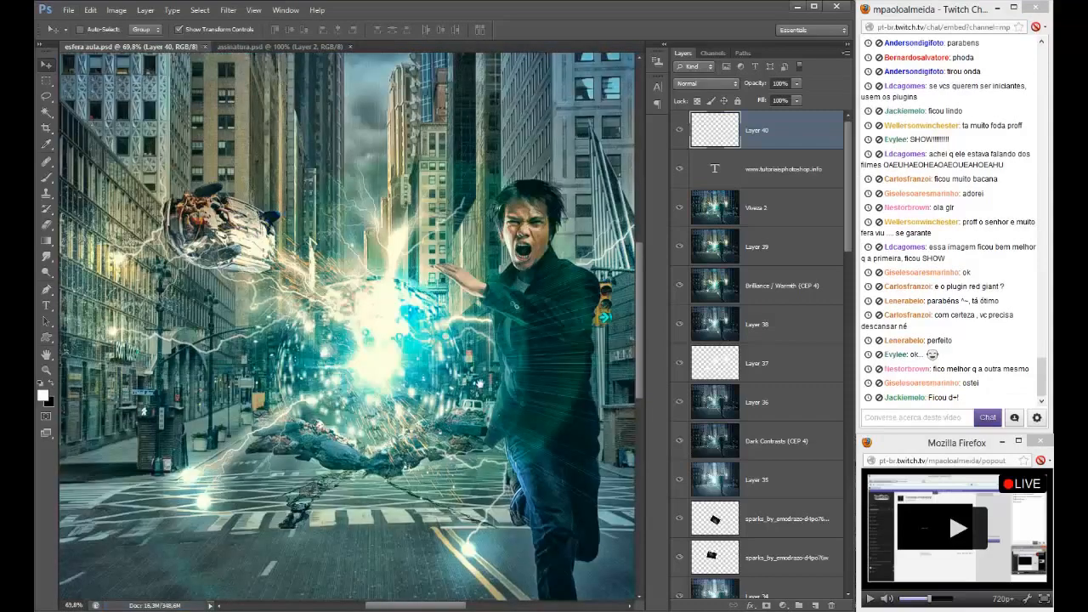
left_click_drag(481, 383, 414, 168)
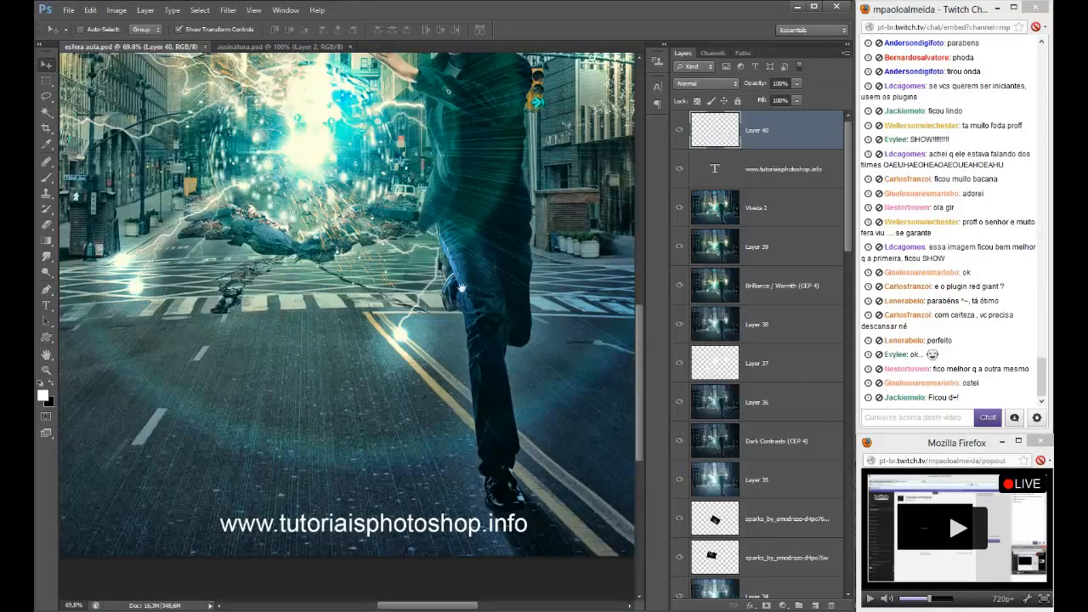
left_click_drag(460, 289, 337, 449)
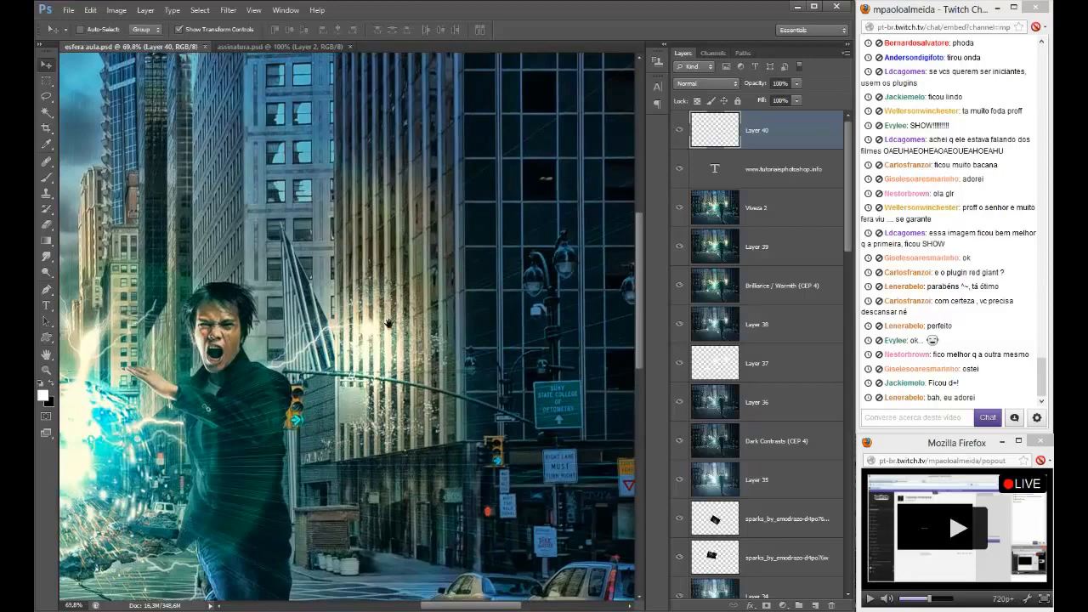
left_click_drag(388, 323, 595, 280)
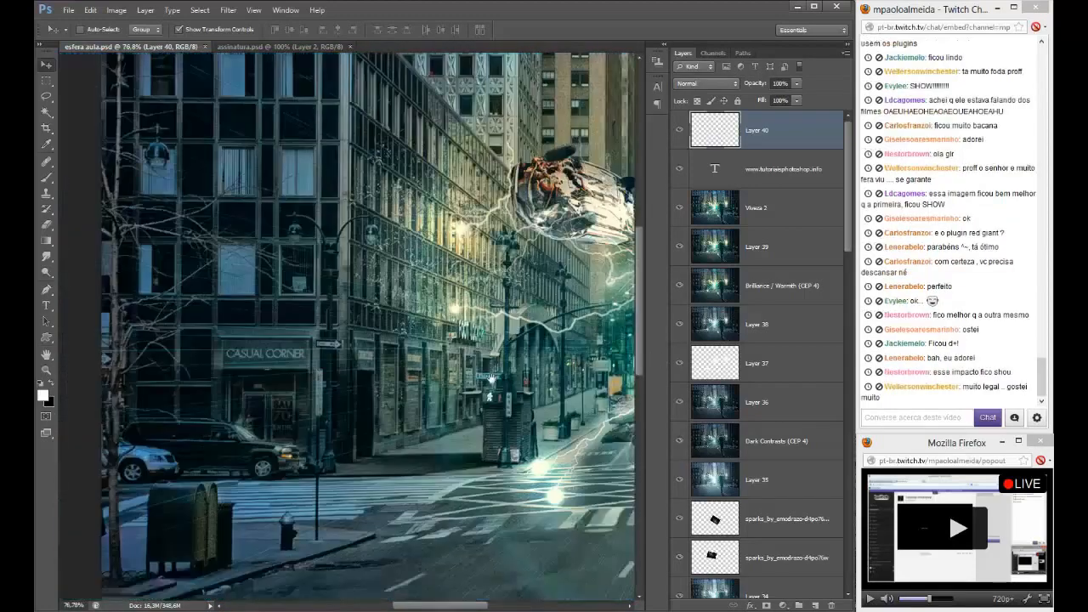
scroll(306, 266, "up", 1)
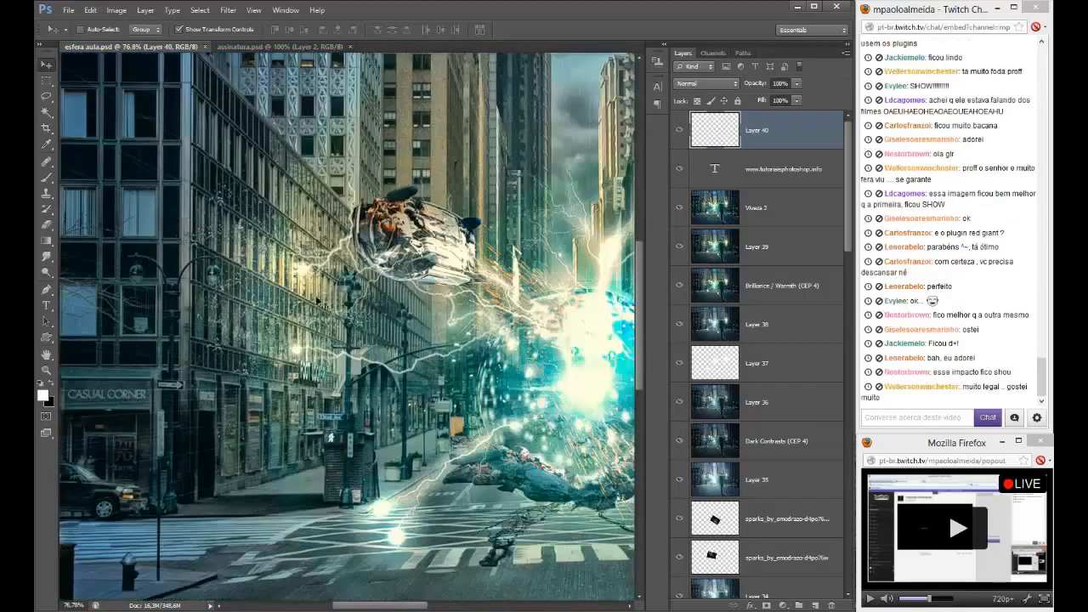
key("ctrl+0")
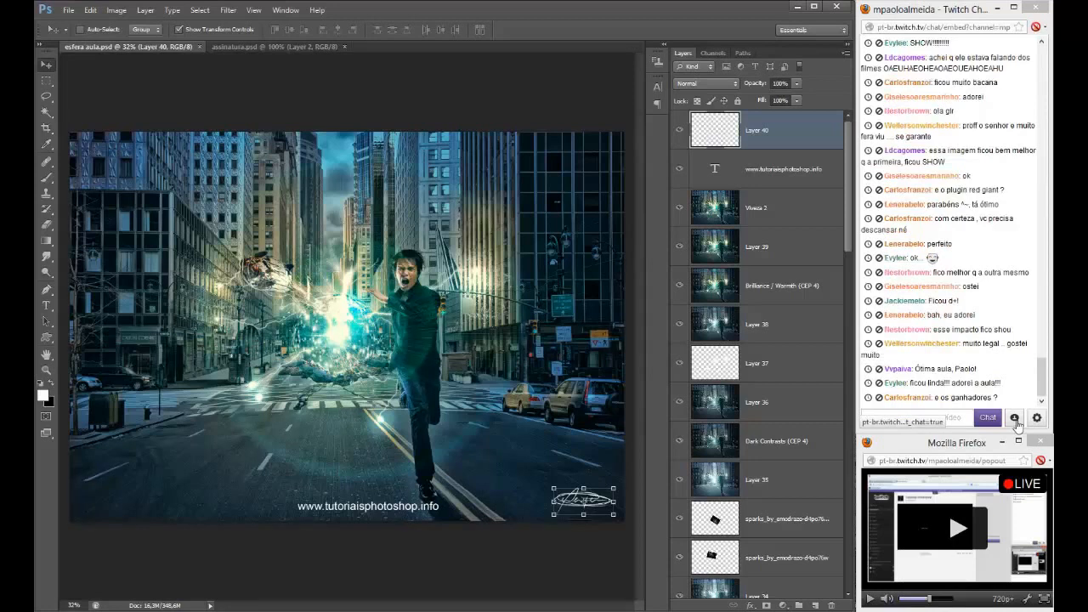
- Copy the viewer names from the Twitch chat's visitor list and open the list draw tool on SorteiosPT in Firefox
left_click_drag(1017, 425, 907, 270)
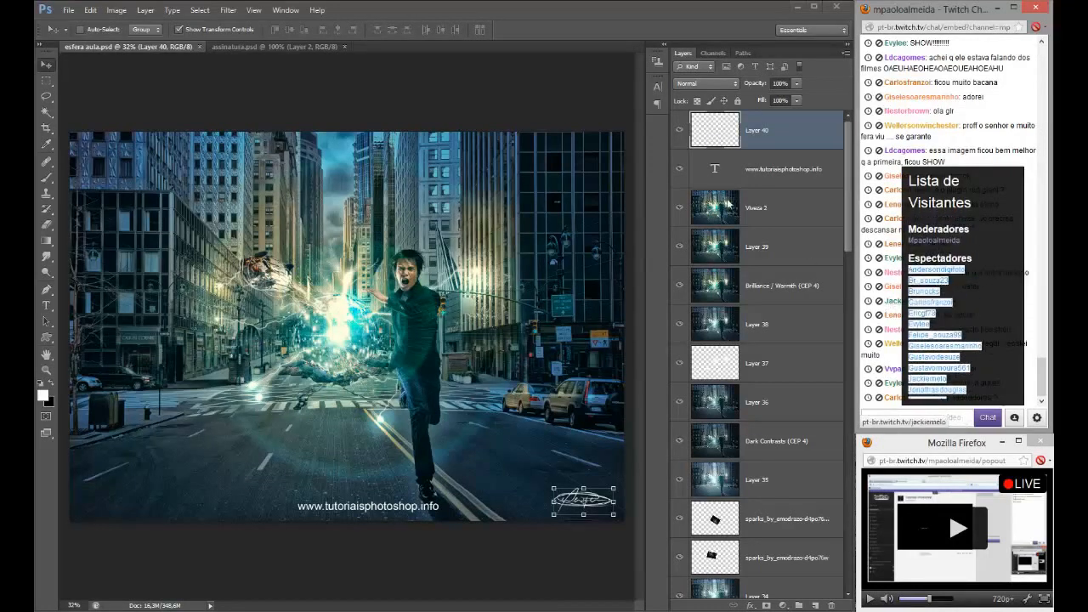
left_click(145, 609)
left_click(111, 578)
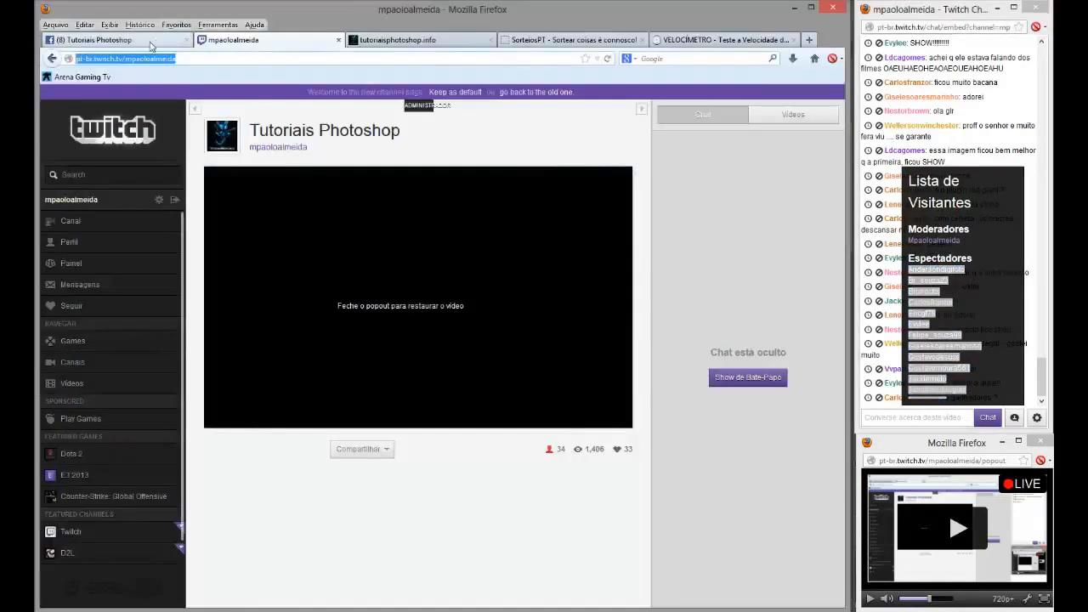
left_click(575, 40)
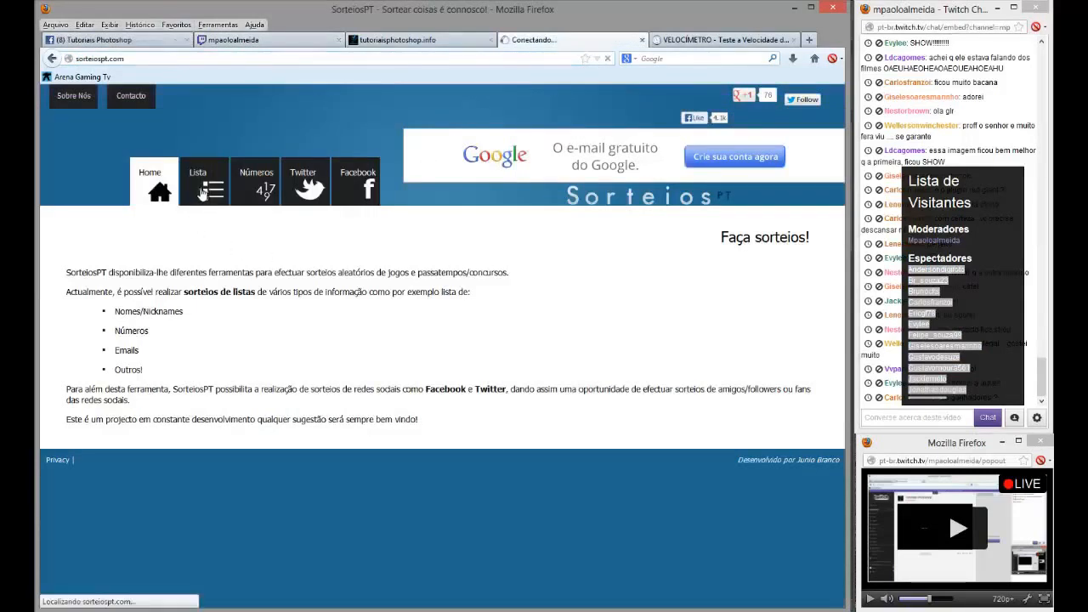
left_click(203, 188)
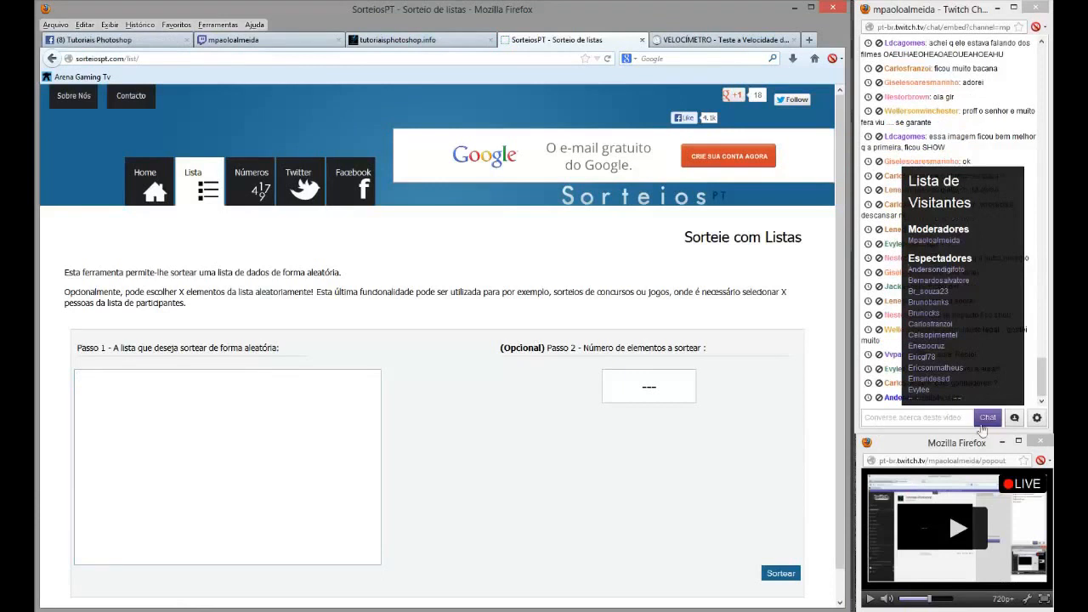
- Close the chat's visitor list, paste the copied viewer names into the draw list and set the number of elements to draw to 1
left_click(1014, 417)
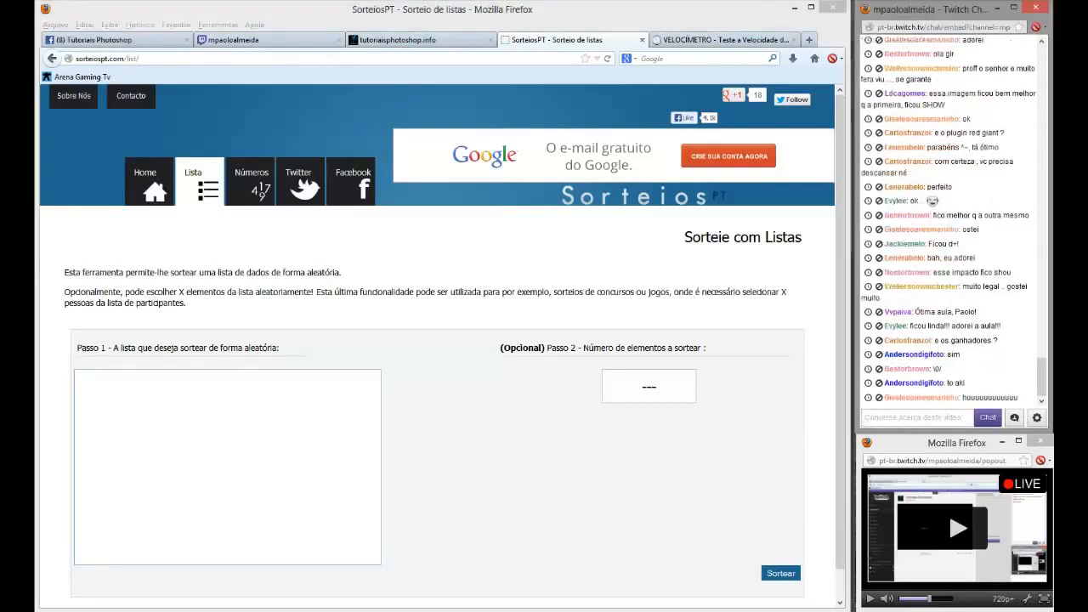
left_click(227, 465)
key("ctrl+v")
scroll(227, 466, "up", 2)
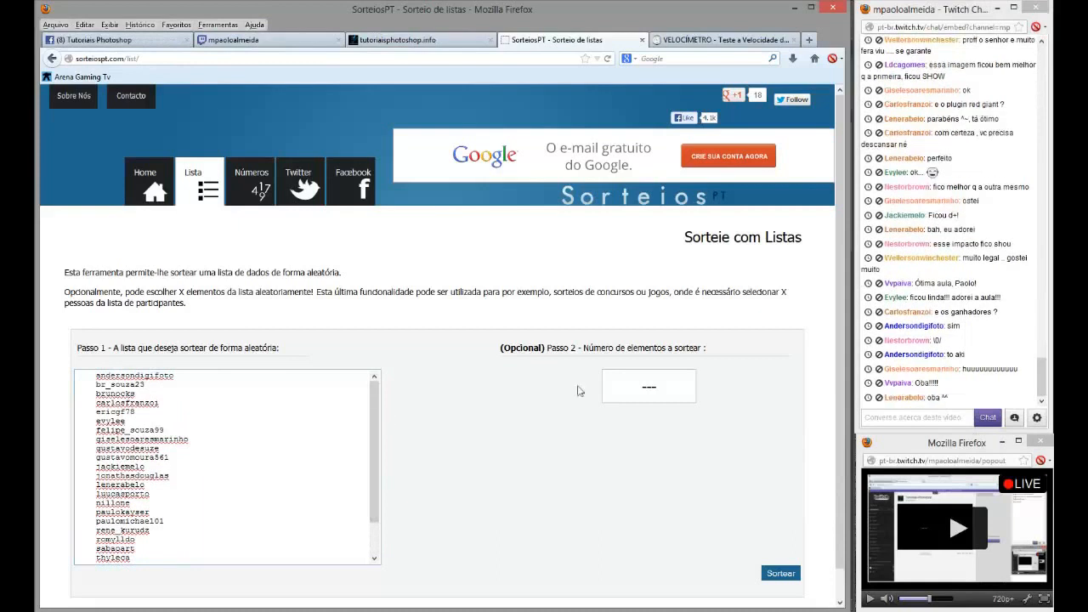
left_click(649, 386)
type("2")
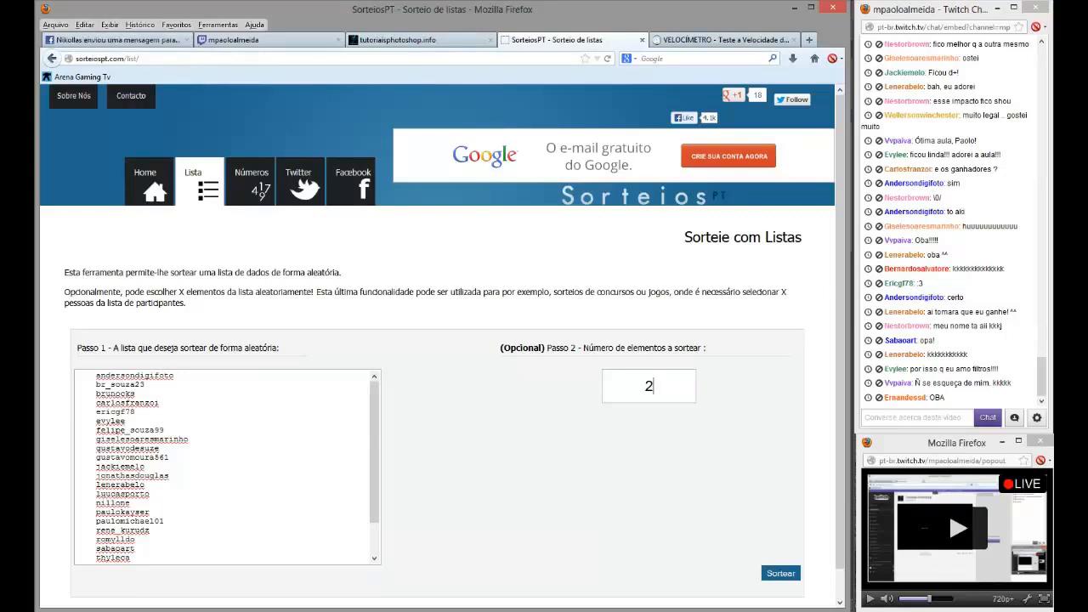
key("BackSpace")
type("1")
- Reply "amshã" to the Facebook chat message asking whether the live's images will be available, and minimise that conversation
left_click(107, 40)
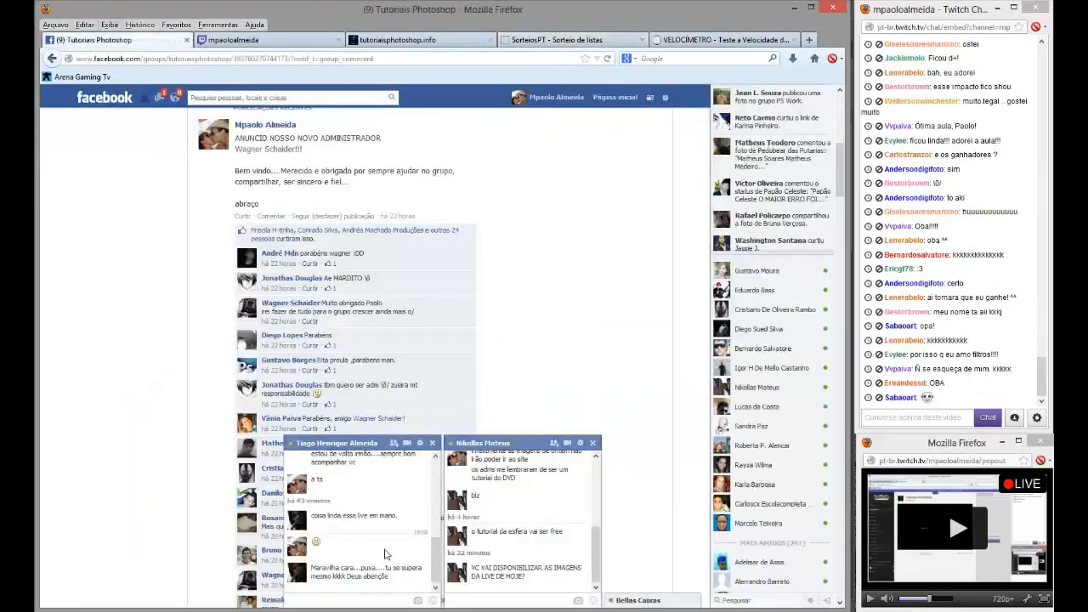
left_click(535, 552)
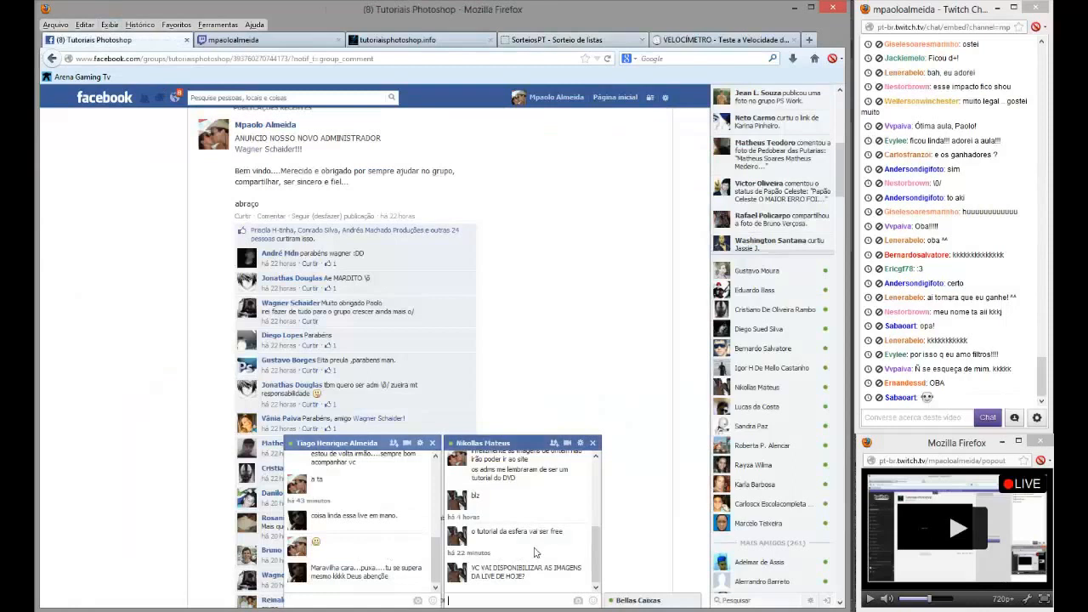
type("amshã")
key("Return")
left_click(510, 443)
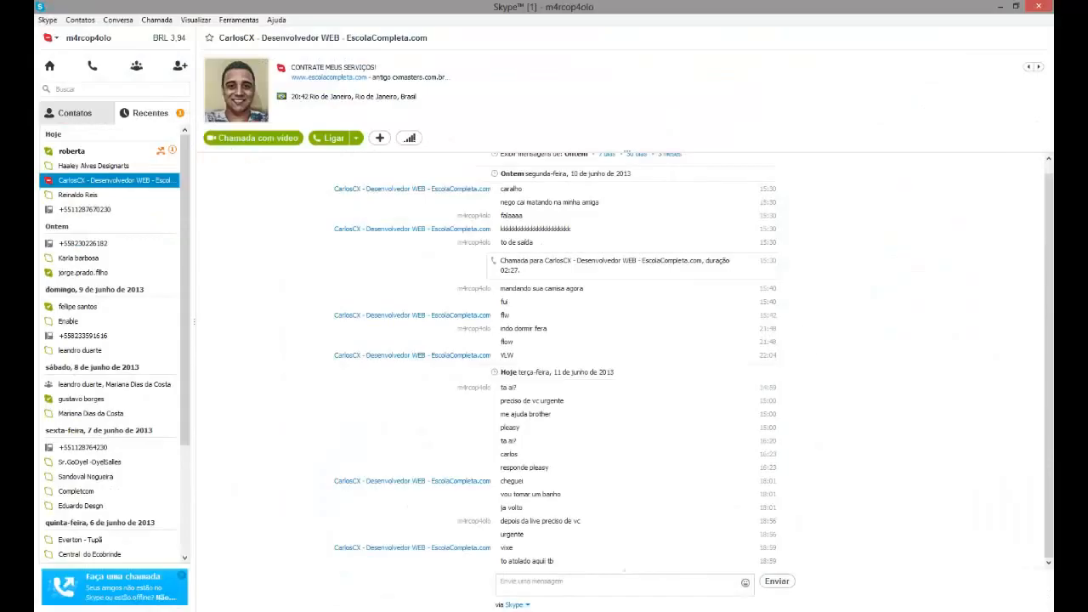
- Open the Skype conversation with the unread missed call and send "ja te chamo to dando aula", "pera" and "ta terminando"
left_click(85, 150)
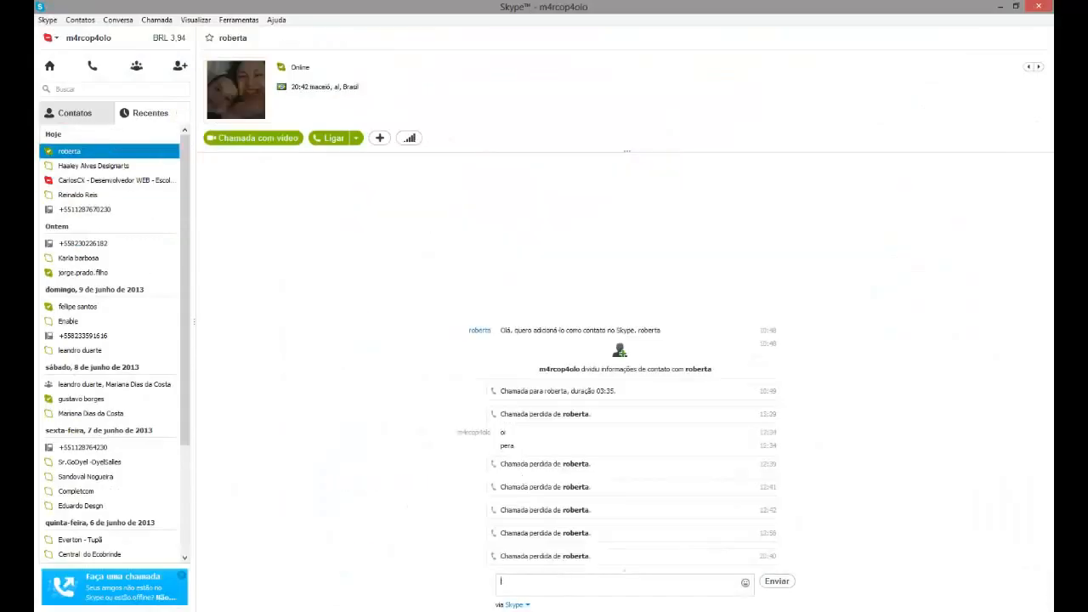
type("ja te chamo to dando aula")
key("Return")
type("pera")
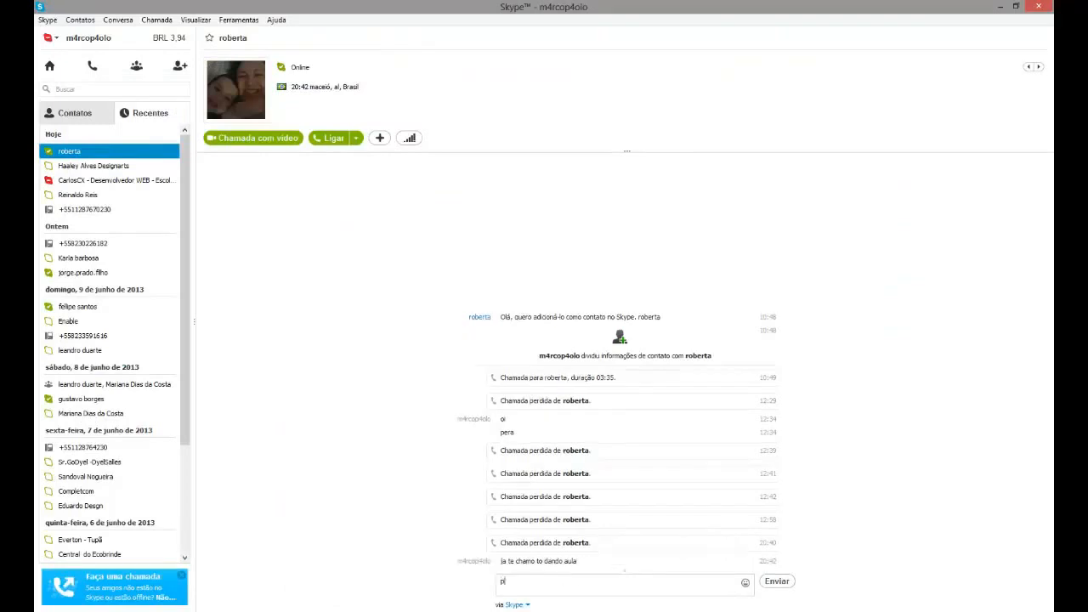
key("Return")
type("ta")
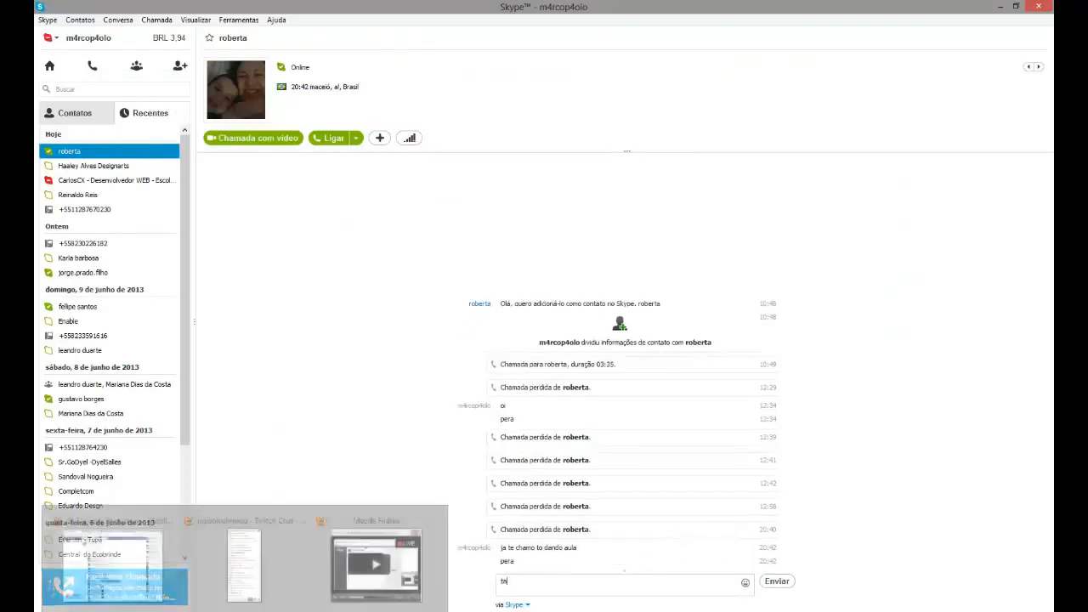
type(" eerminando")
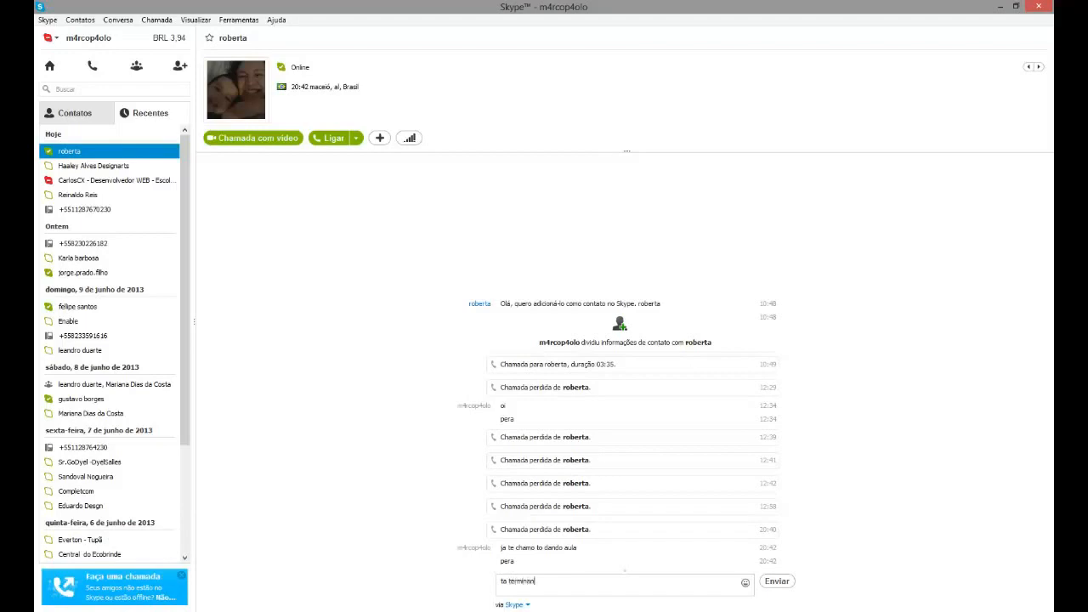
key("Return")
- Close the Skype window to get back to Firefox, and briefly check the visitor list in the Twitch chat
left_click(113, 558)
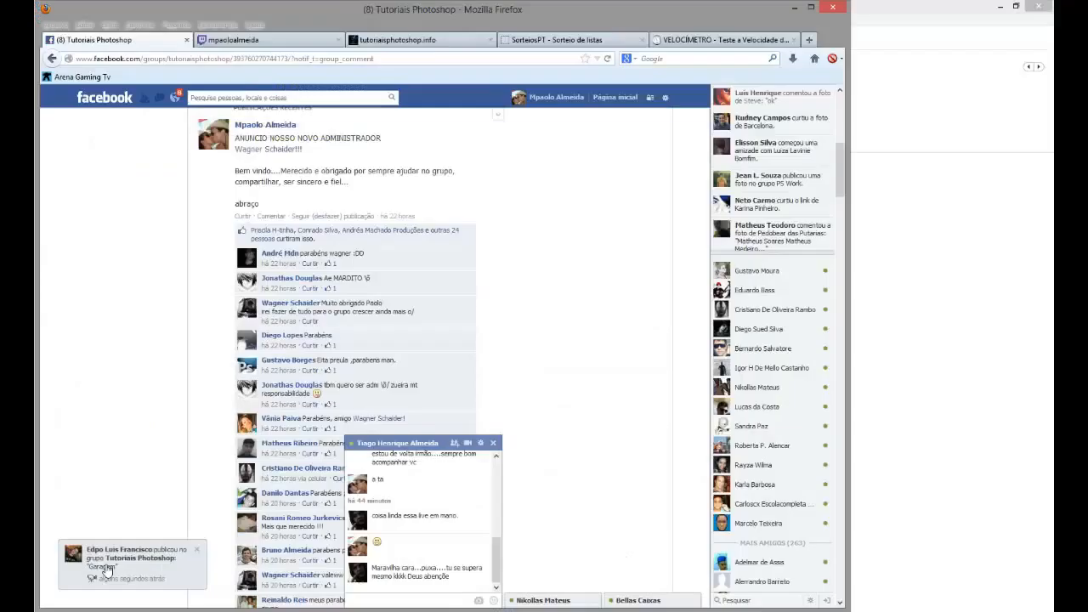
left_click(876, 14)
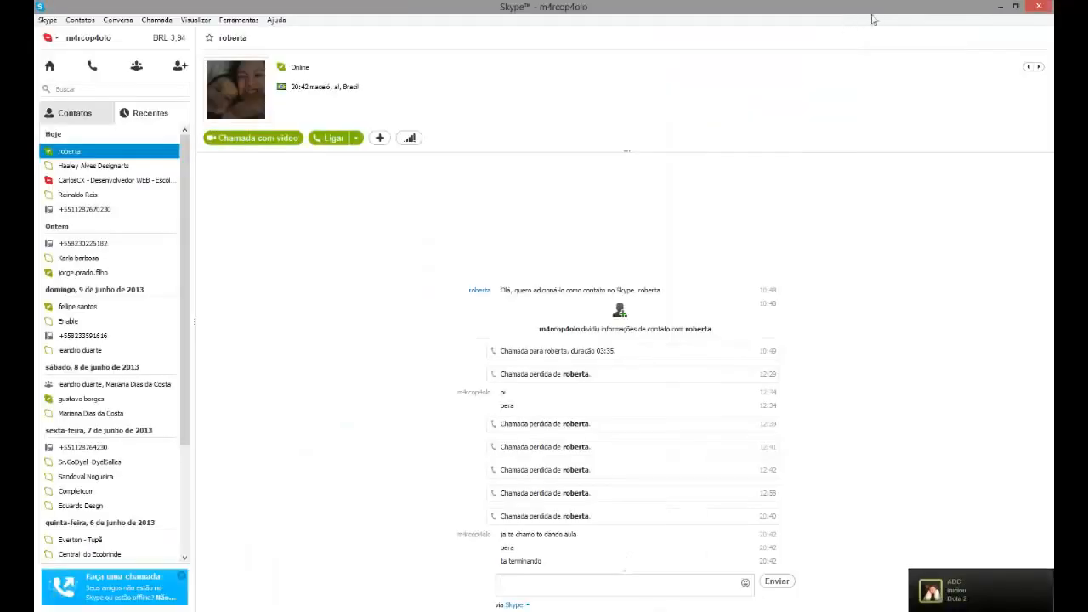
left_click(1038, 7)
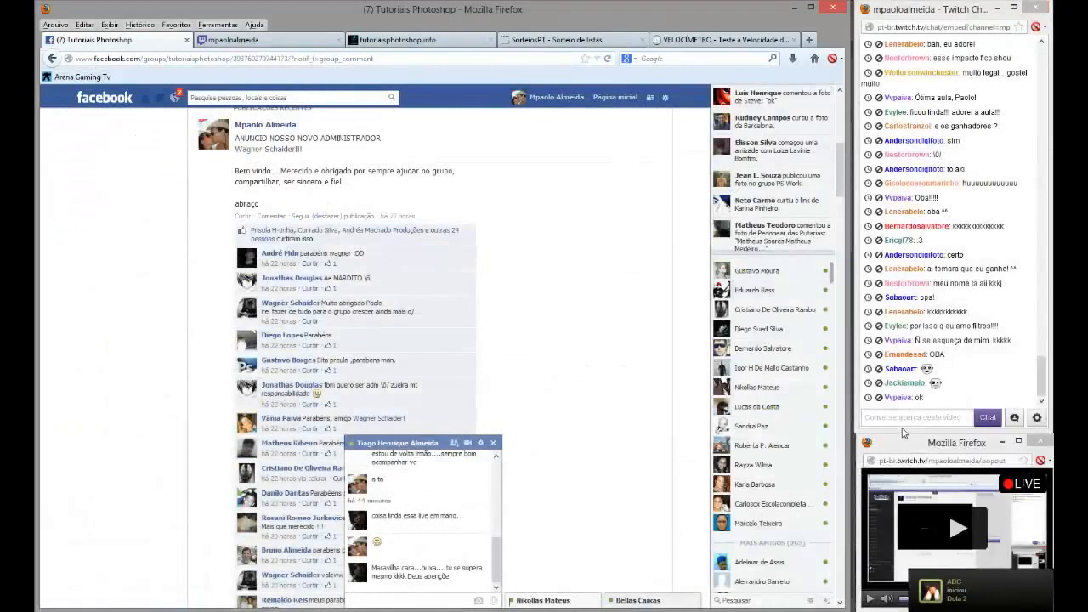
left_click(1014, 417)
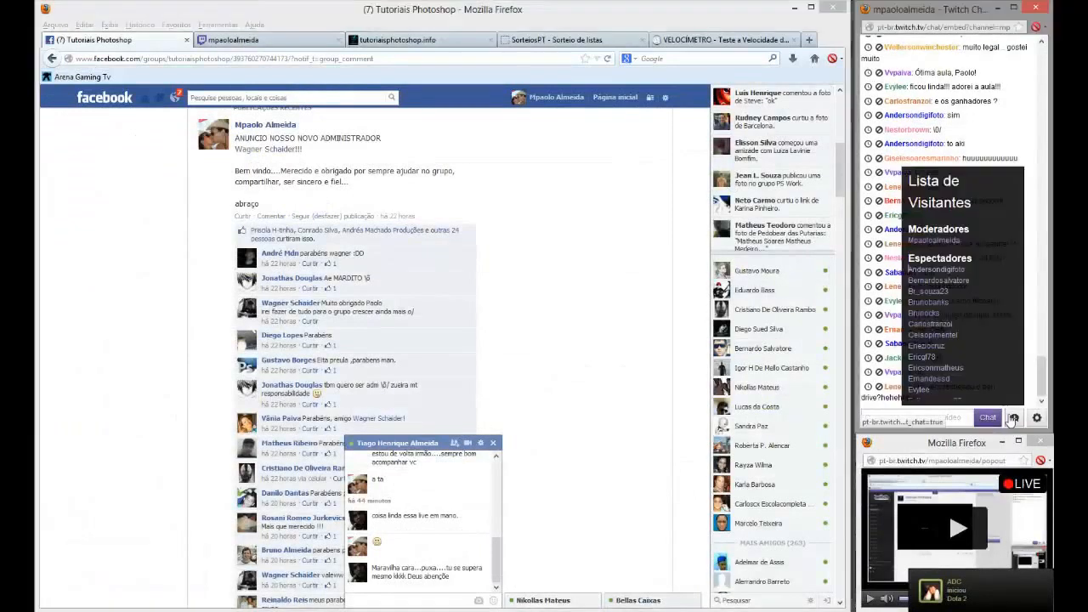
left_click(1014, 417)
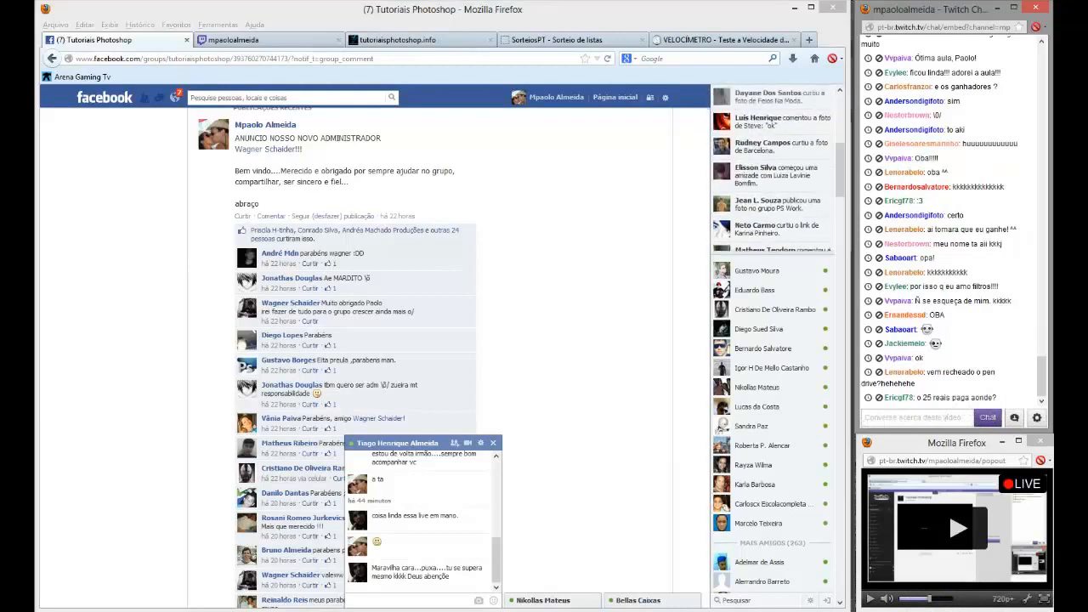
- Read the new messages in the Facebook chat conversations and minimise each conversation again
left_click(444, 443)
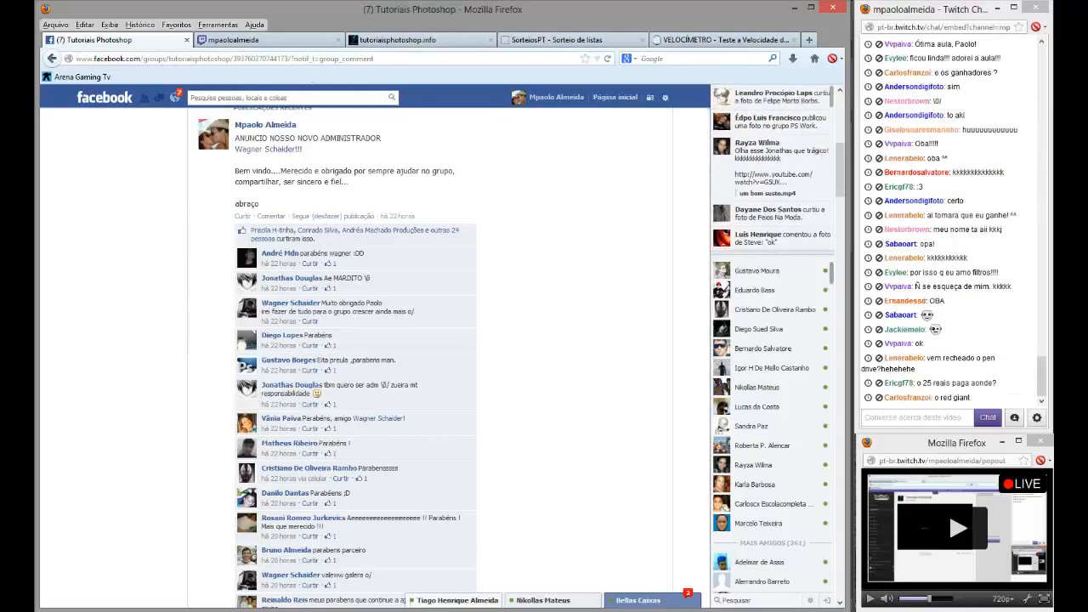
left_click(635, 600)
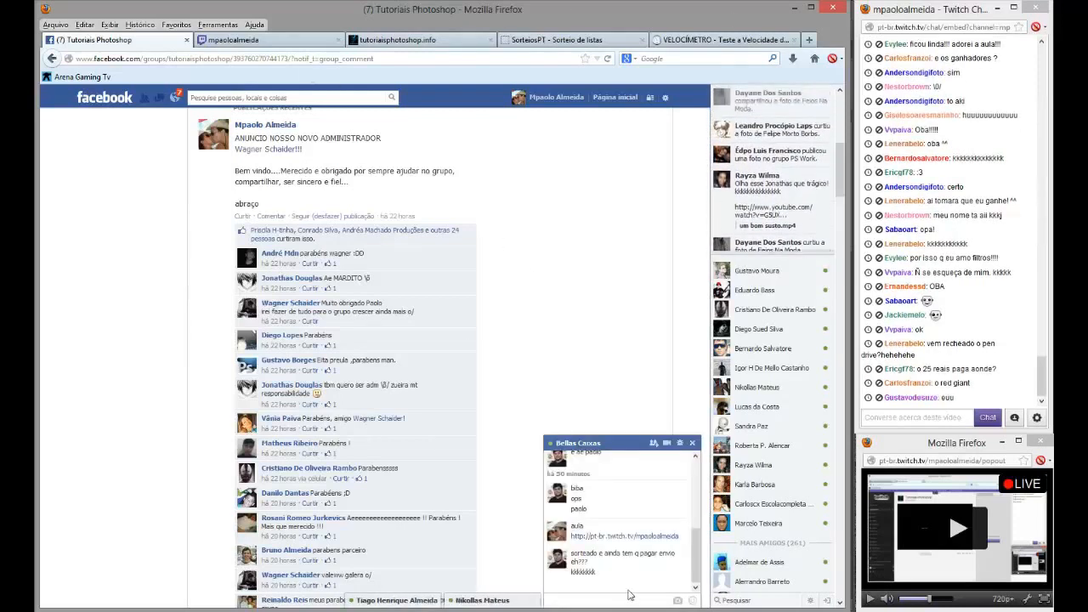
left_click(633, 446)
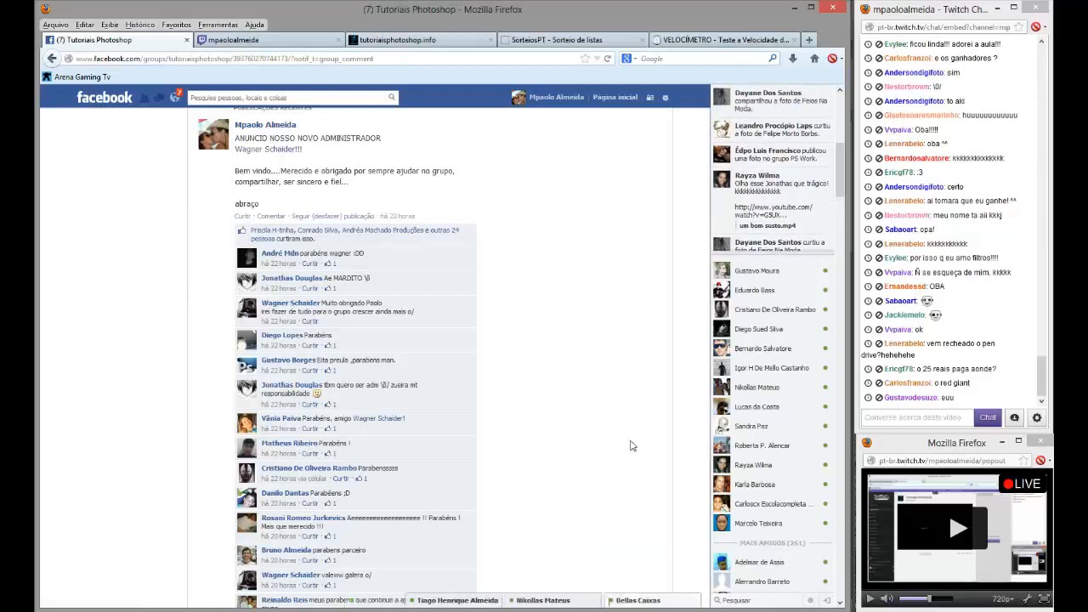
left_click(901, 417)
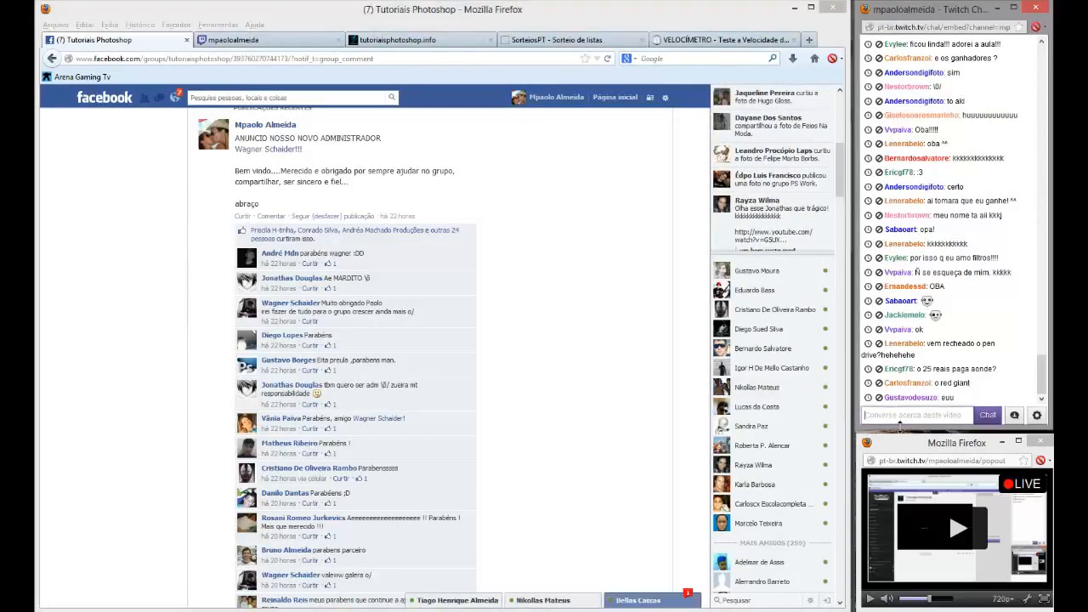
left_click(637, 600)
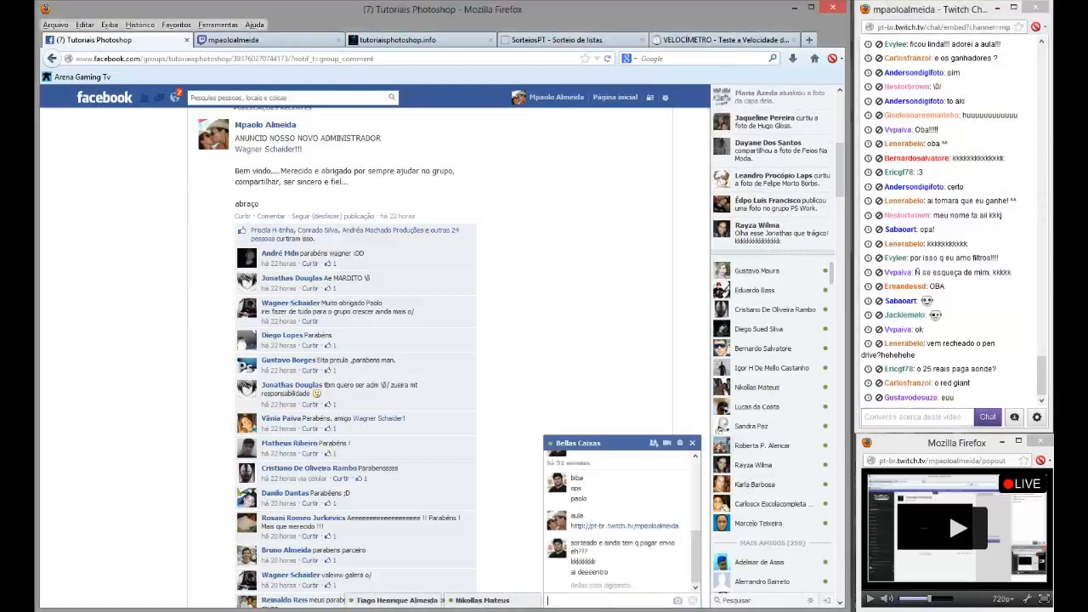
left_click(633, 444)
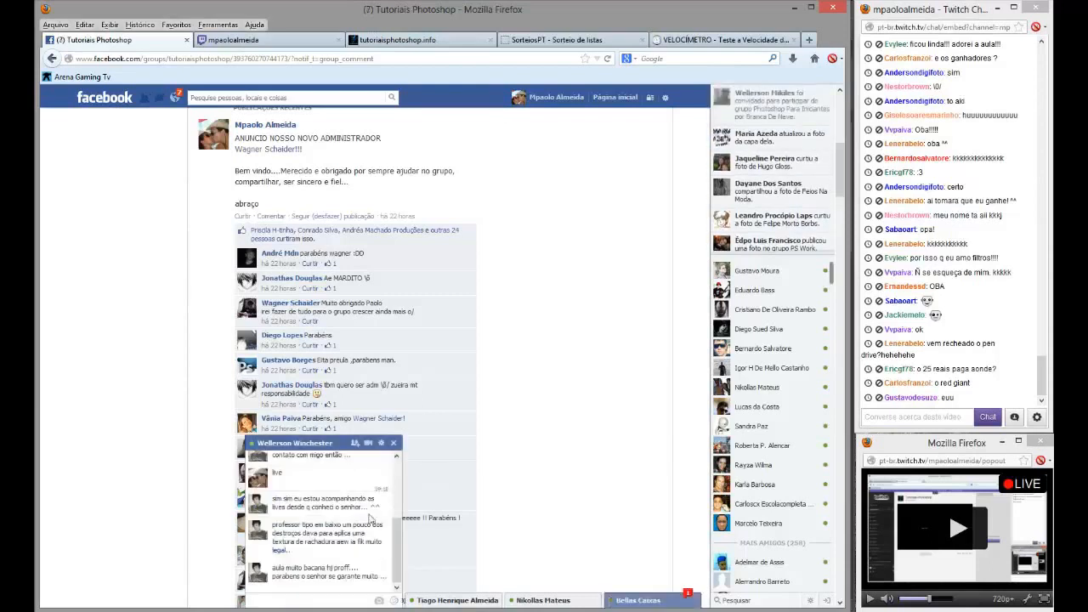
left_click(344, 443)
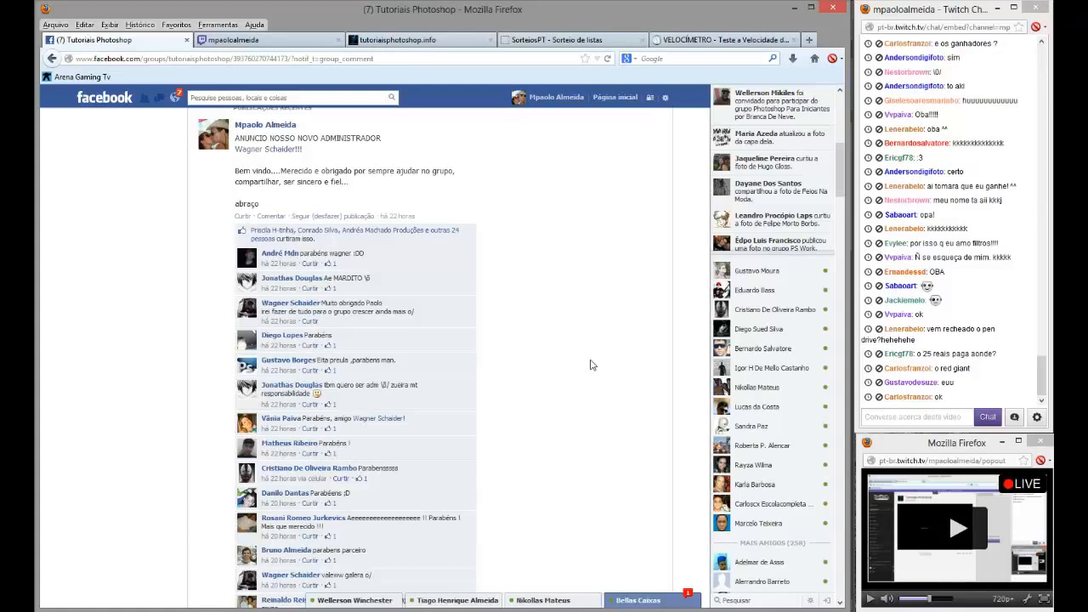
left_click(636, 600)
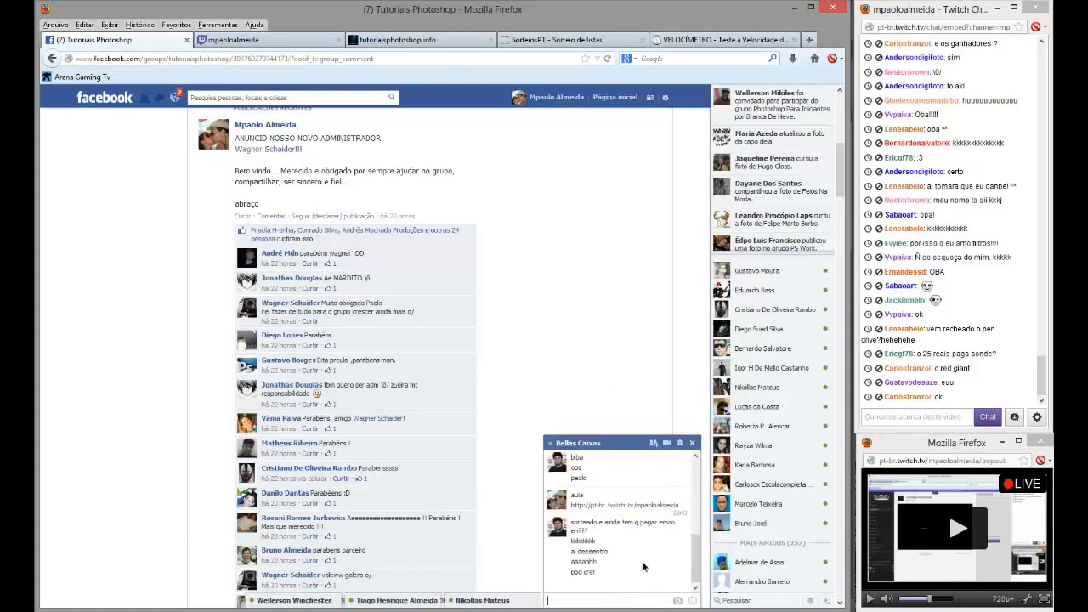
left_click(633, 445)
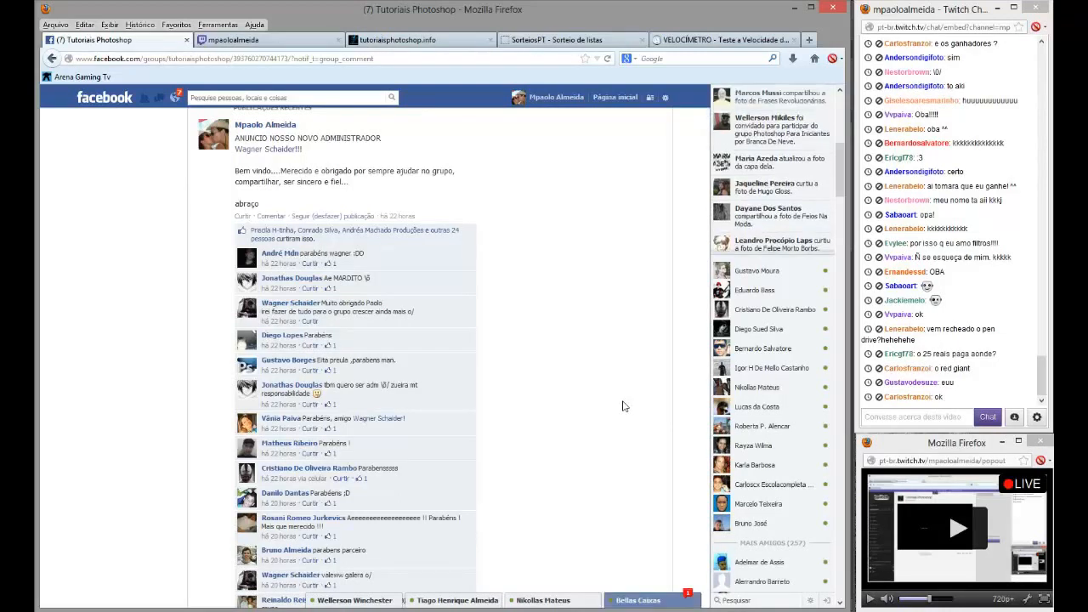
left_click(637, 600)
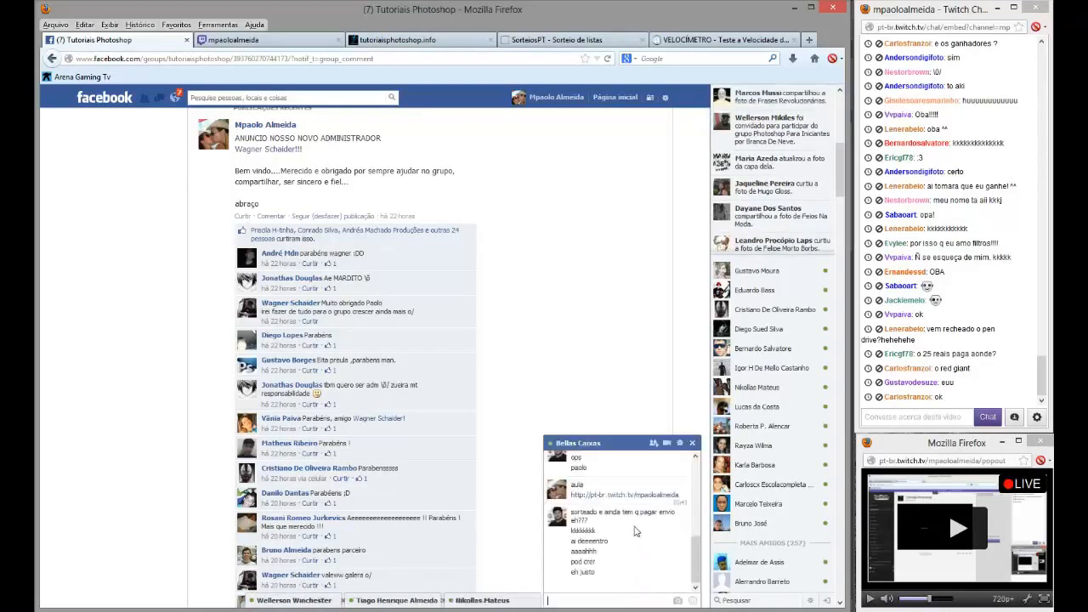
left_click(622, 444)
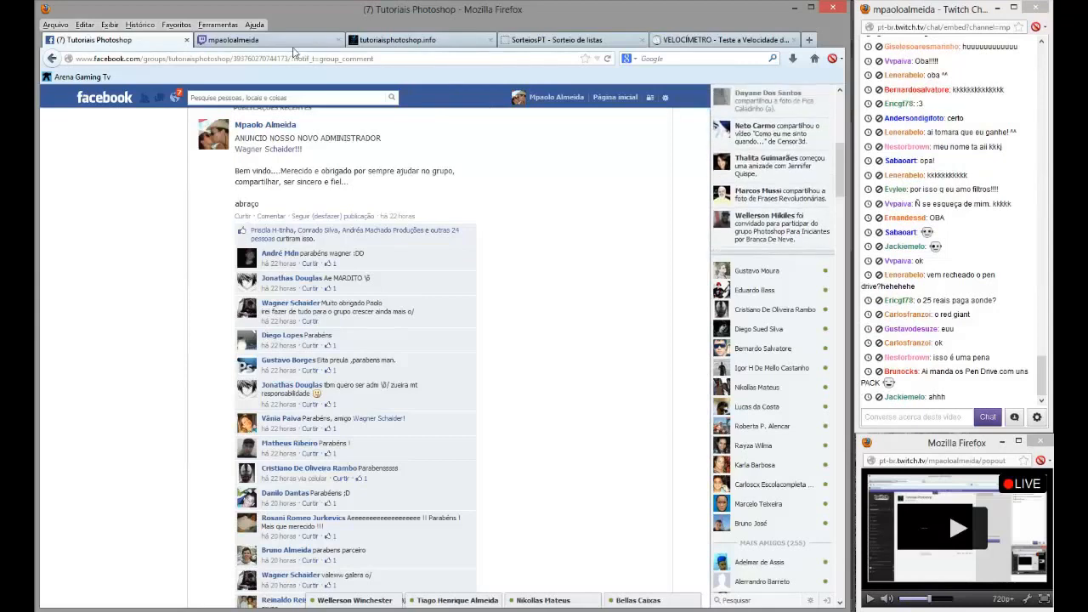
- Return to the SorteiosPT list draw and draw one winner from the pasted viewer names
left_click(255, 40)
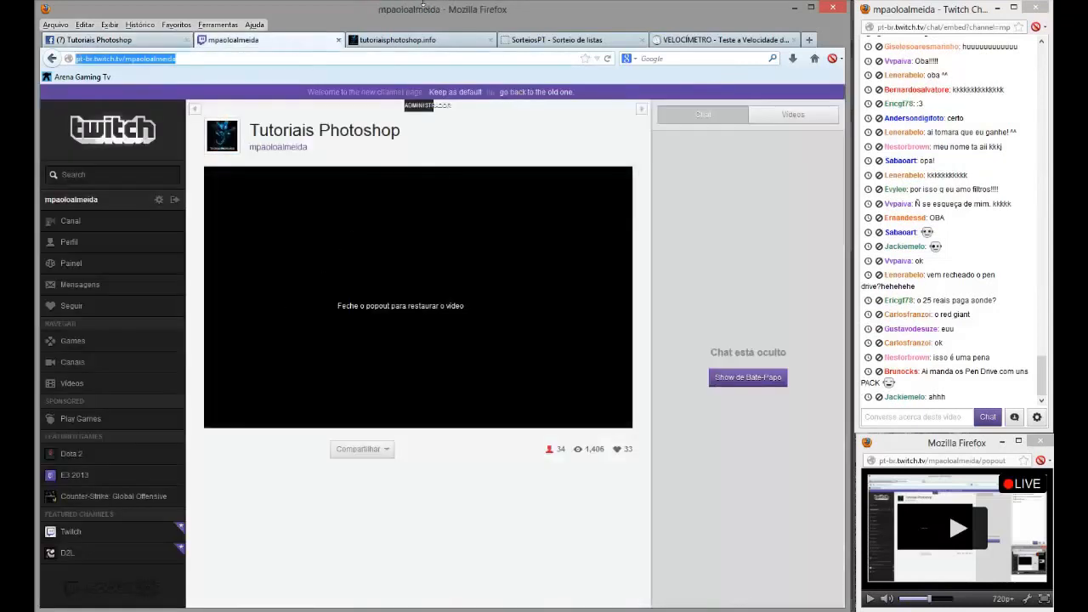
left_click(527, 40)
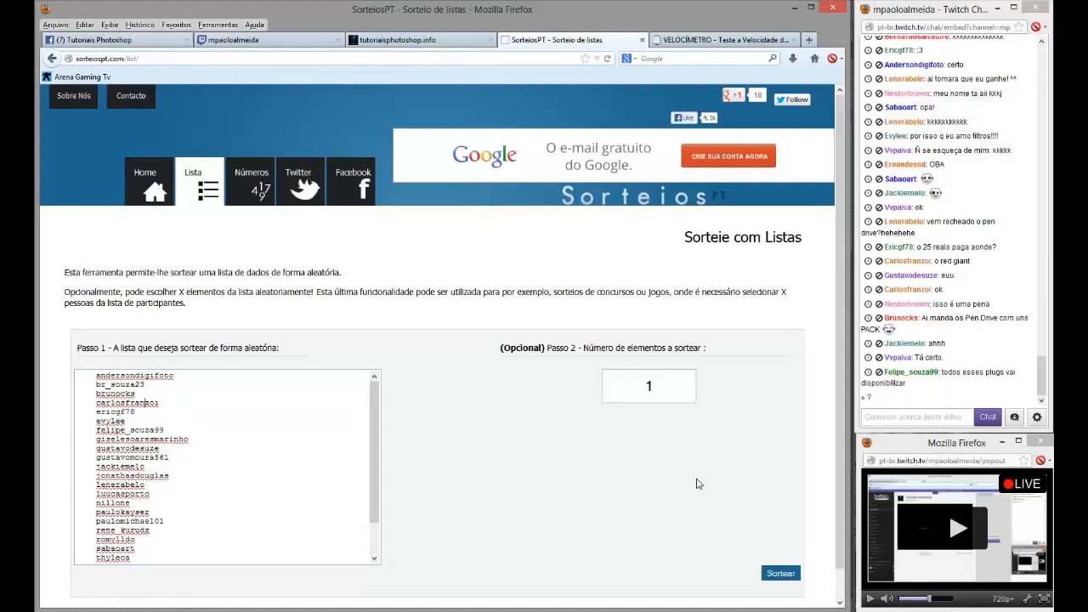
left_click(780, 574)
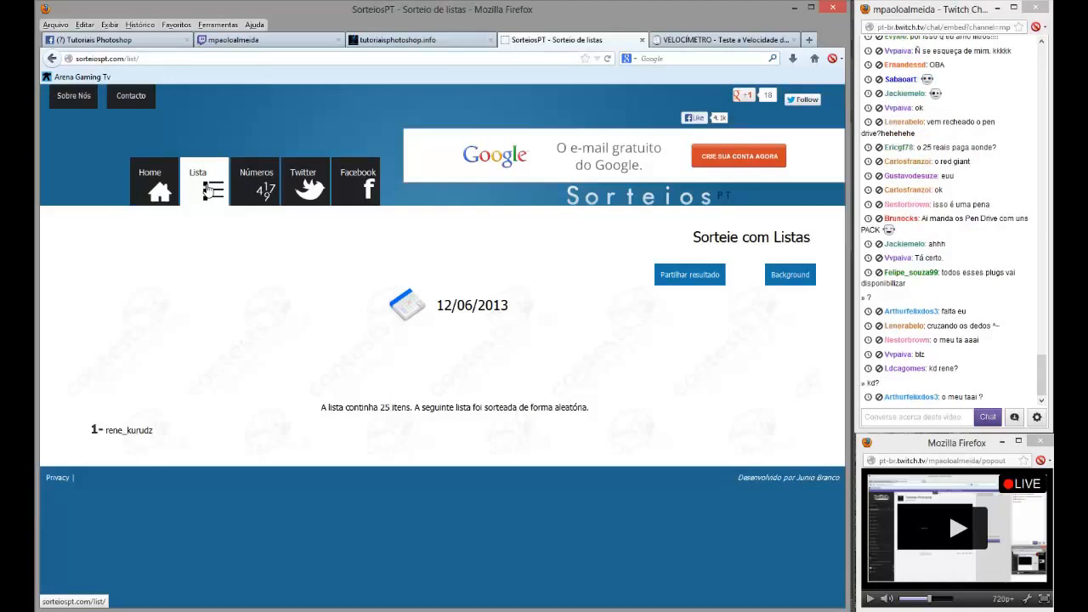
- Time the winner's reply with the system clock, checking the new Facebook message and the draw result in between
left_click(979, 609)
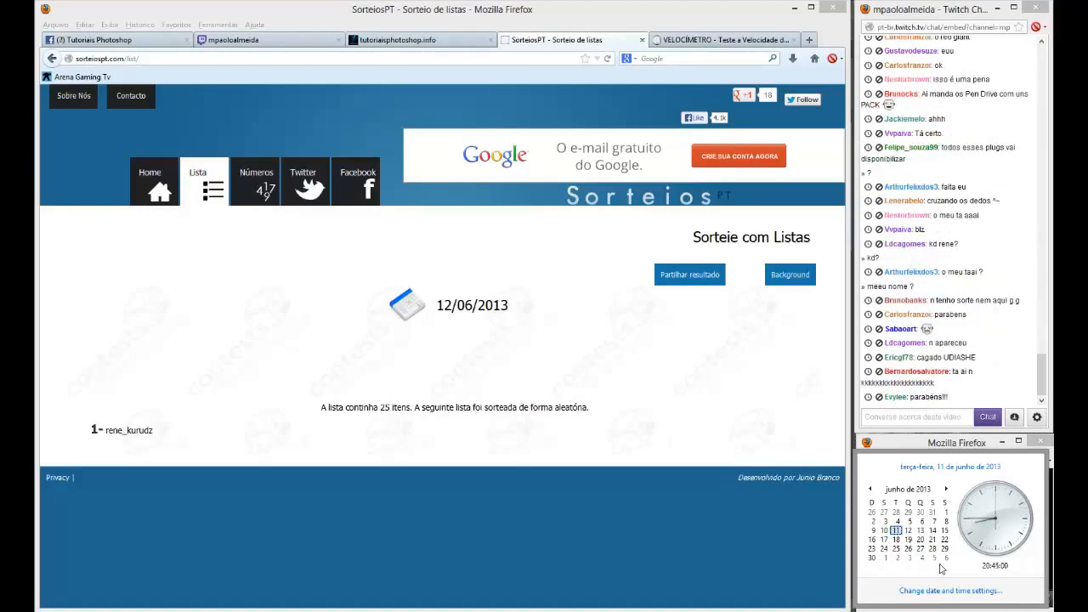
left_click(96, 35)
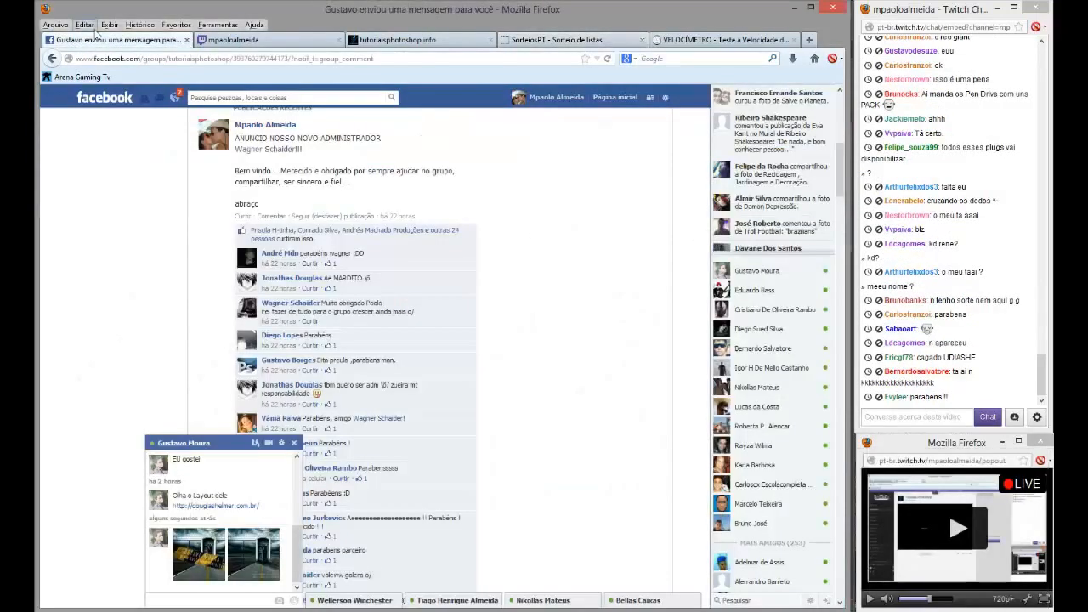
left_click(239, 444)
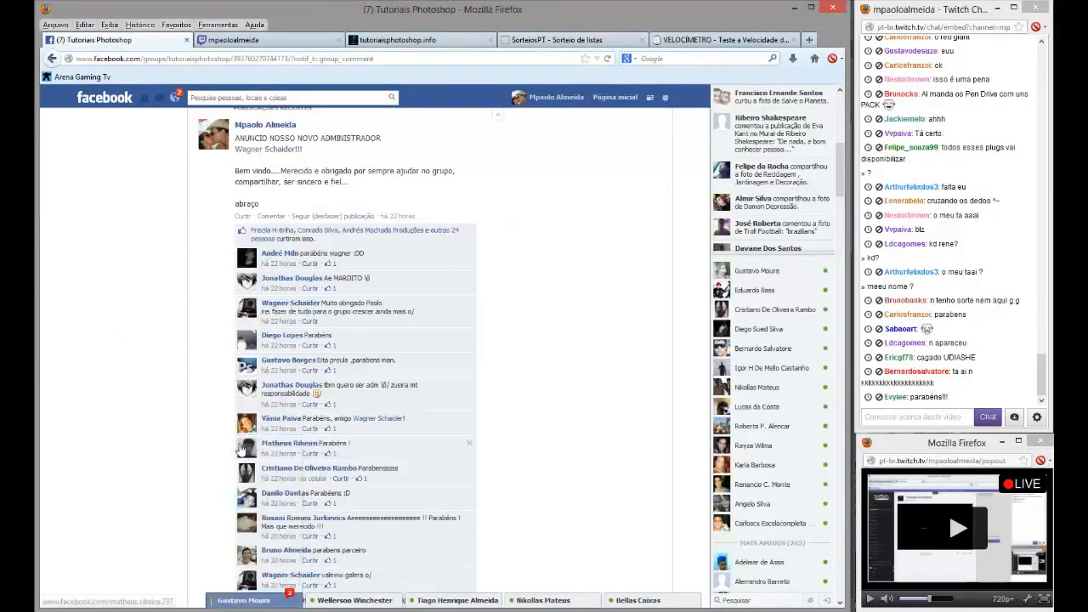
left_click(577, 41)
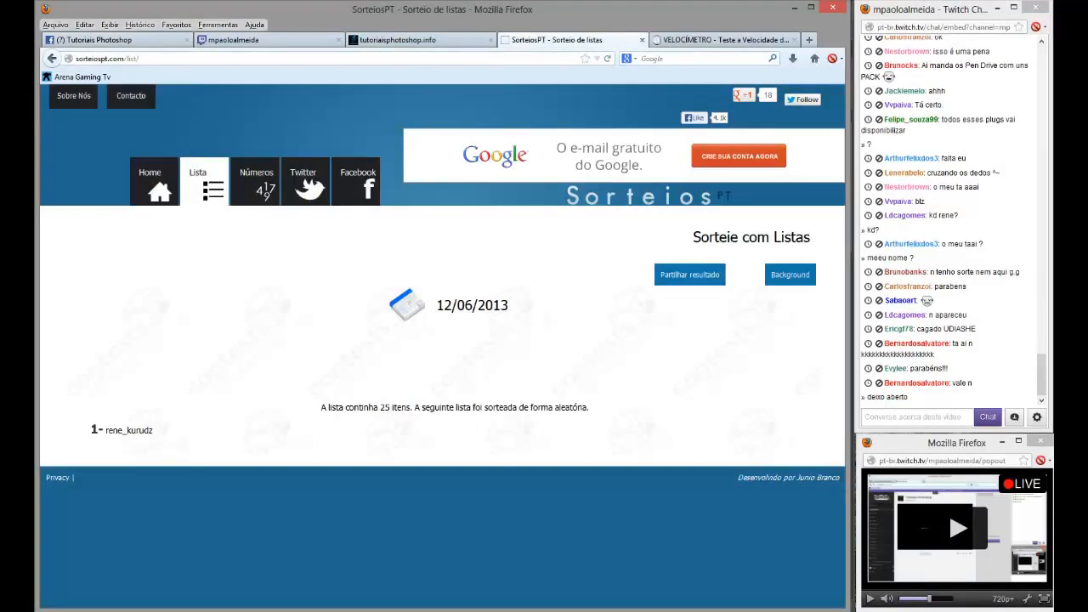
left_click(1003, 611)
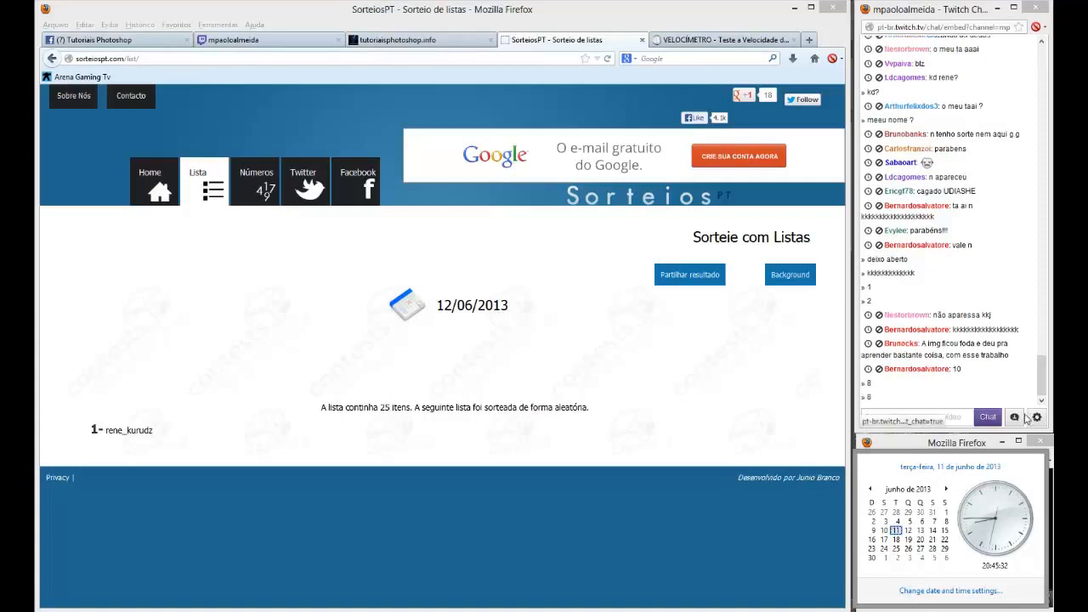
- Start a new list draw, paste the viewer names again and delete the first winner's entry along with its leftover blank space
left_click(227, 174)
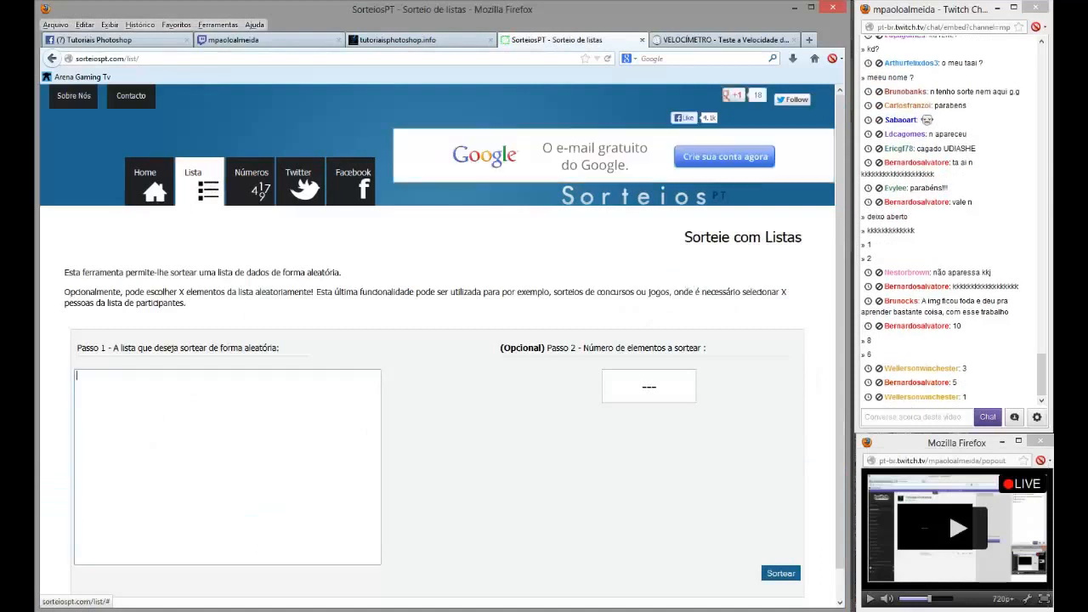
key("ctrl+v")
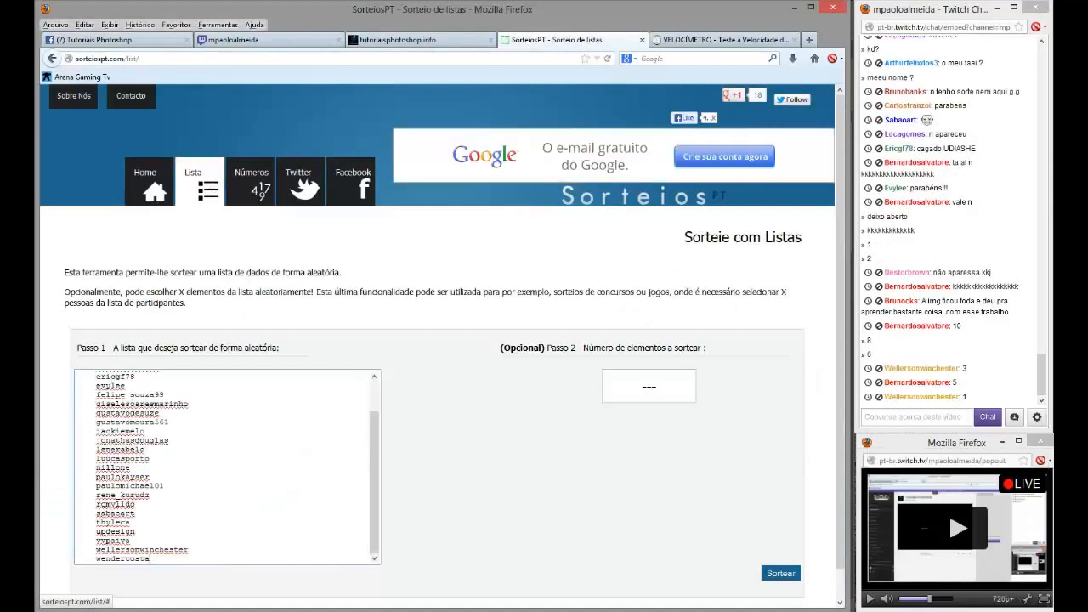
left_click_drag(150, 495, 94, 494)
key("Delete")
key("Delete")
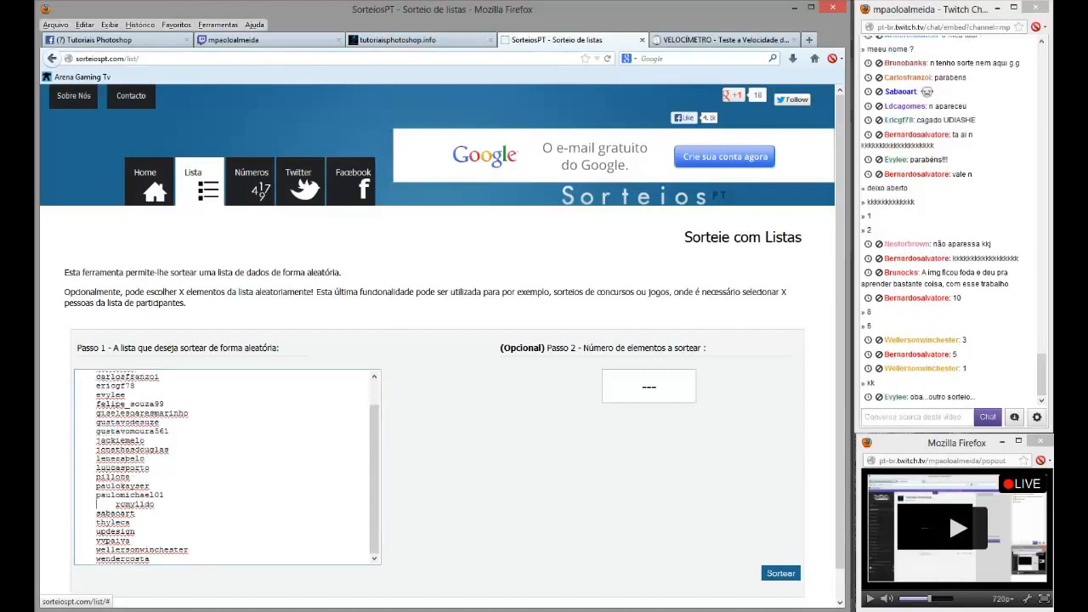
key("Delete")
key("Delete")
key("Delete")
key("Delete")
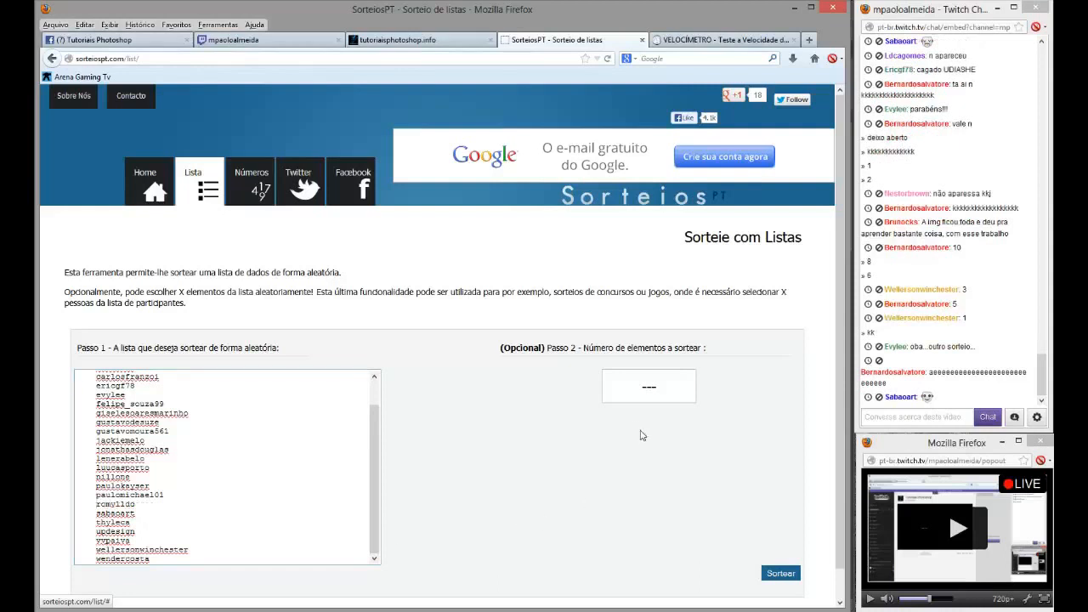
- Set the number of elements to draw to 1 and run the second draw
left_click(648, 386)
type("1")
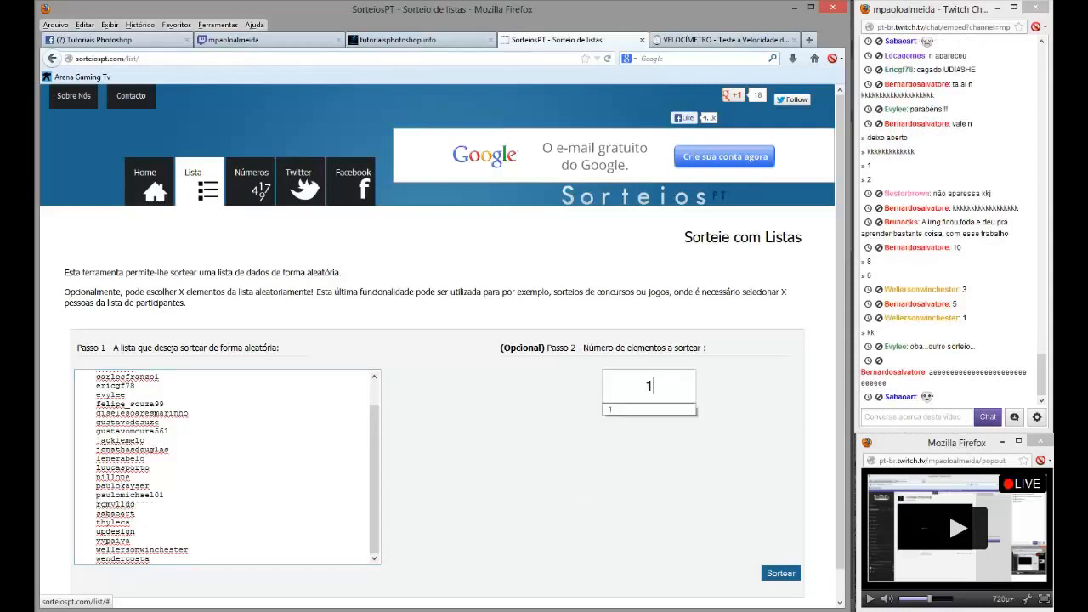
left_click(723, 399)
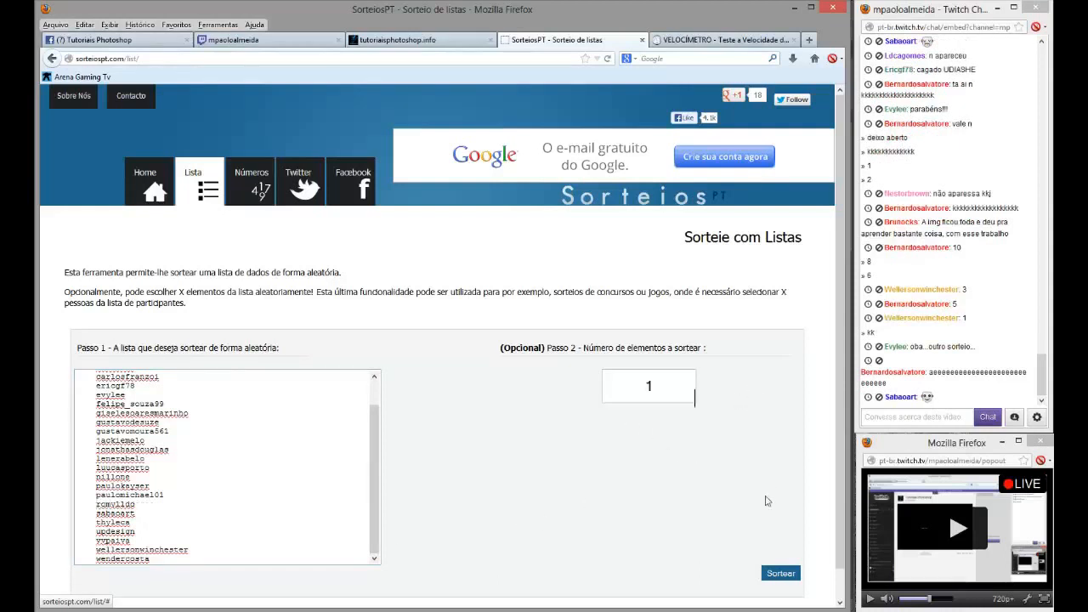
left_click(780, 574)
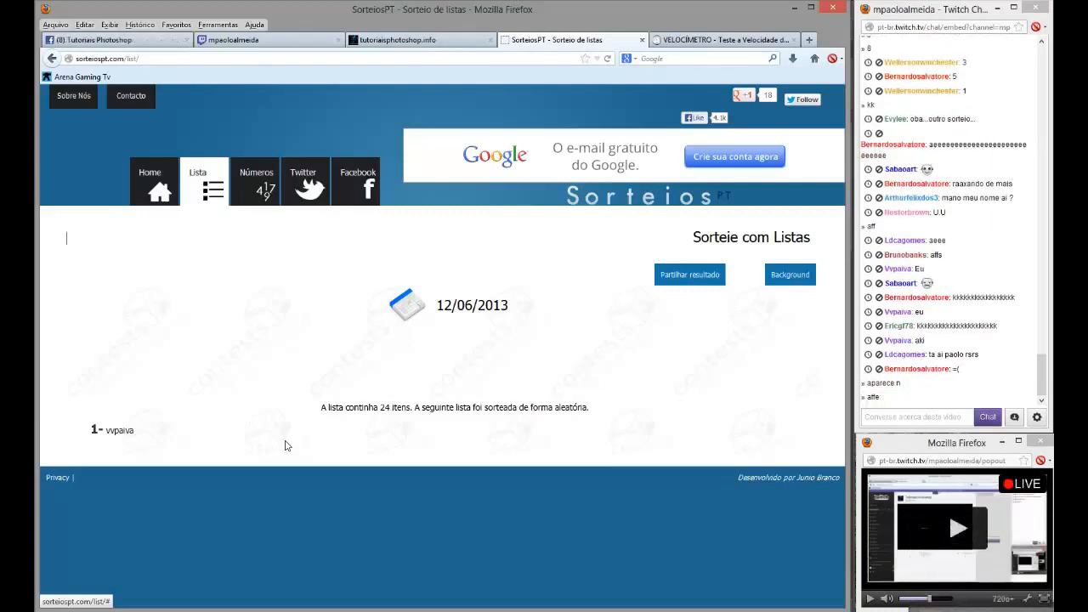
- Look at the draw result's sharing options and close them, start a new list draw, and paste the viewer names into it
left_click(680, 276)
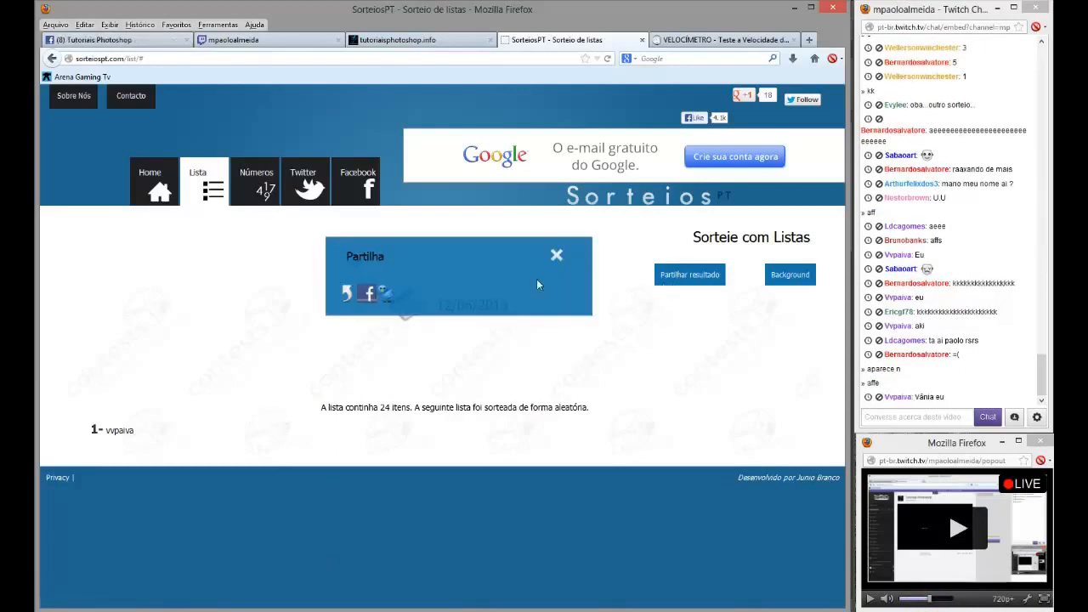
left_click(556, 255)
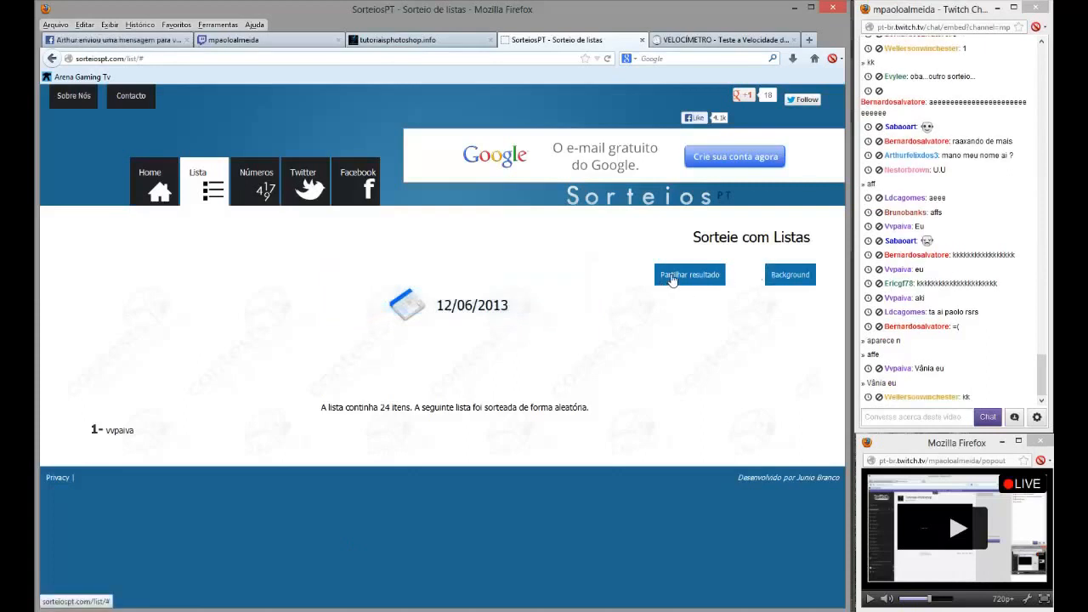
left_click(214, 198)
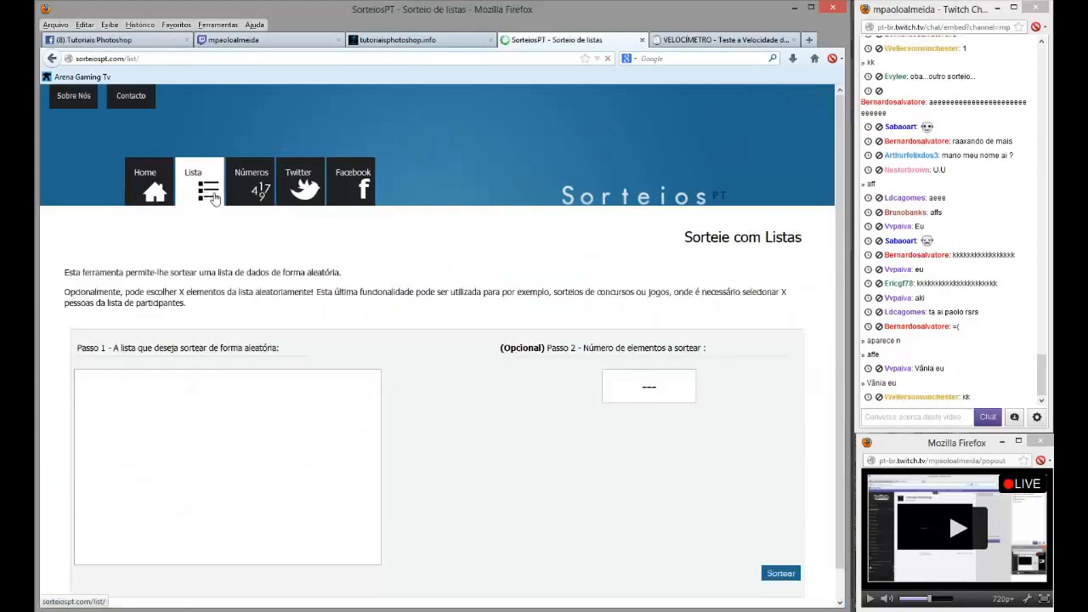
key("ctrl+v")
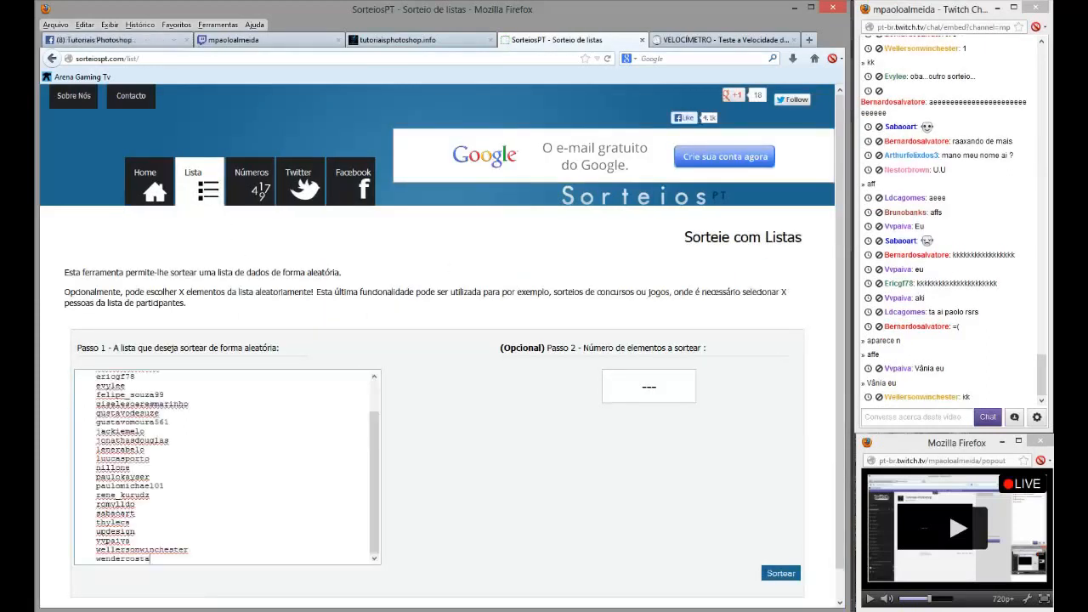
- Request a single drawn element from the newly pasted full list and run the third draw
left_click(650, 385)
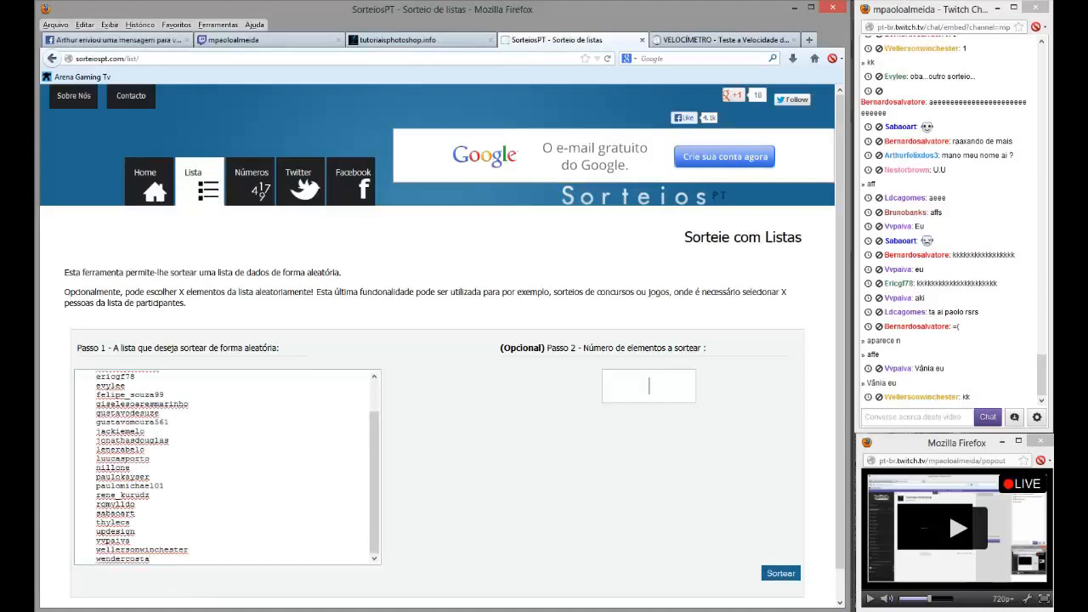
type("1")
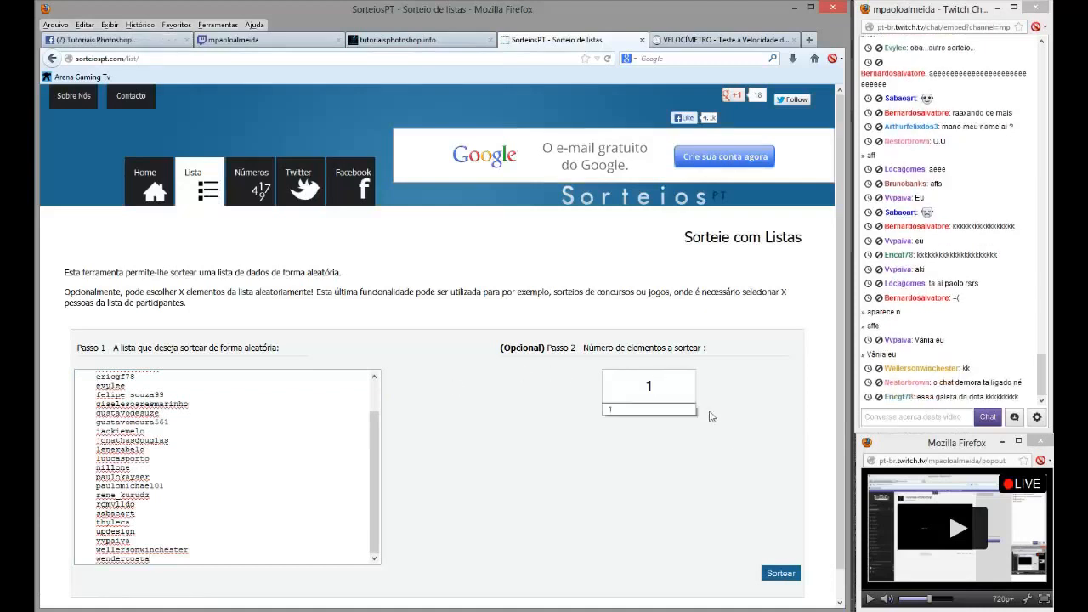
left_click(713, 474)
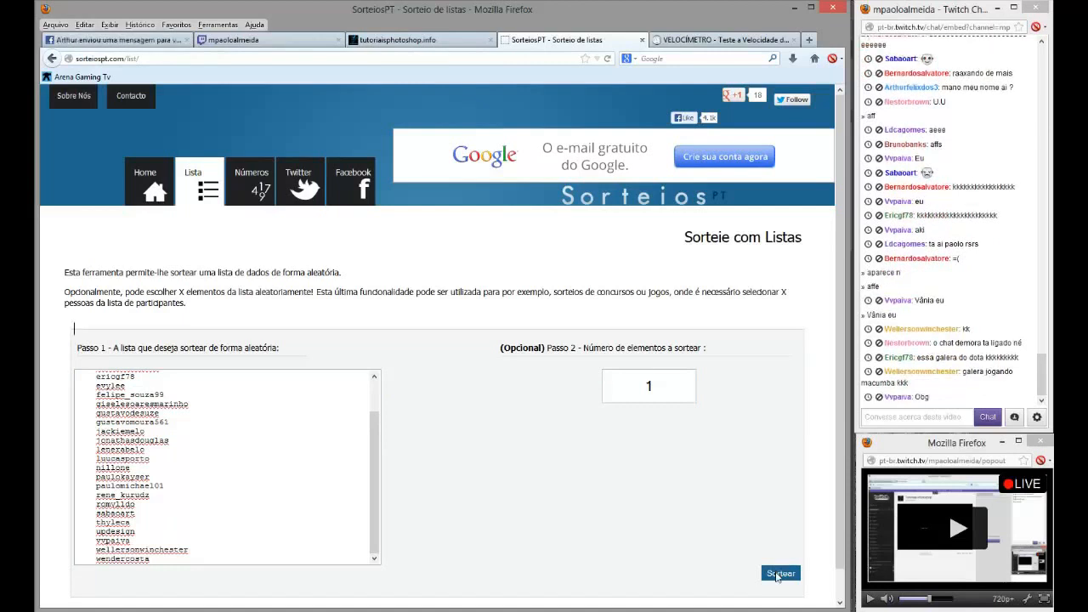
left_click(776, 574)
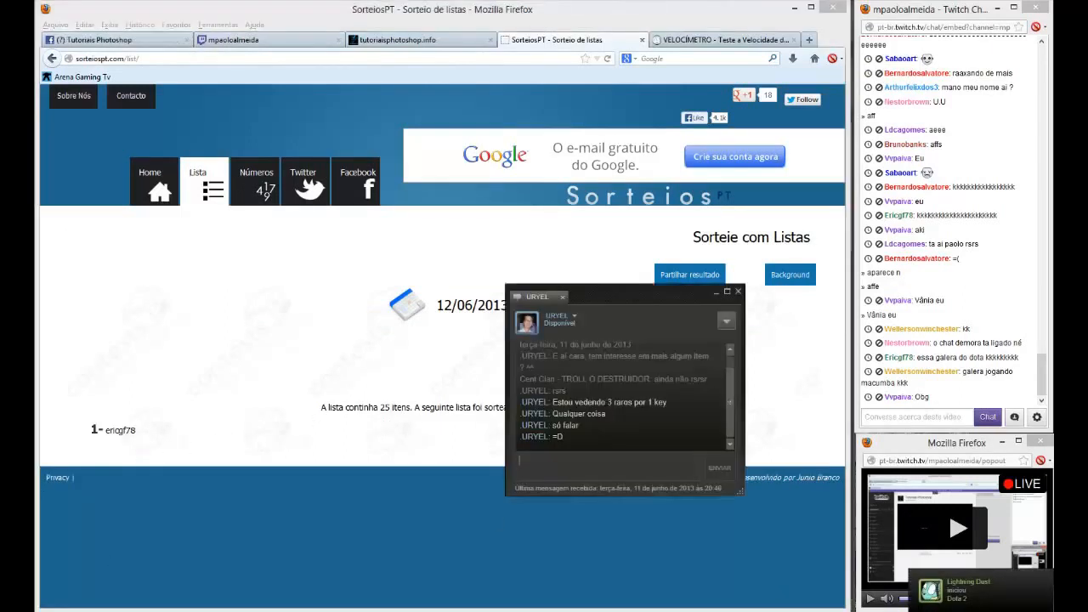
- Reply "ok" to the friend's item offer in the pop-up chat and close that chat window
type("ok")
key("Return")
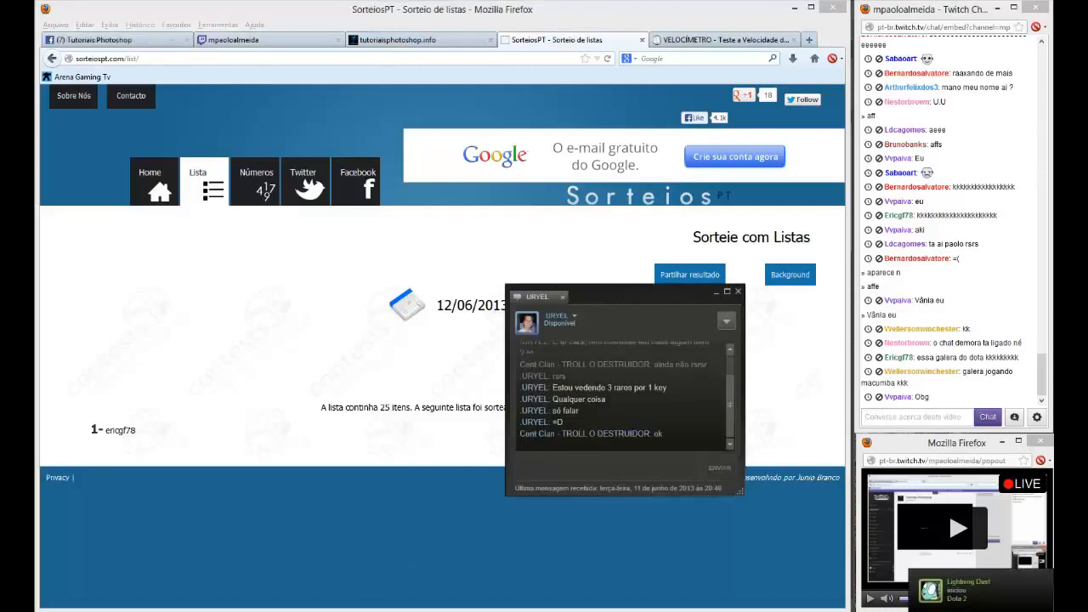
left_click(737, 290)
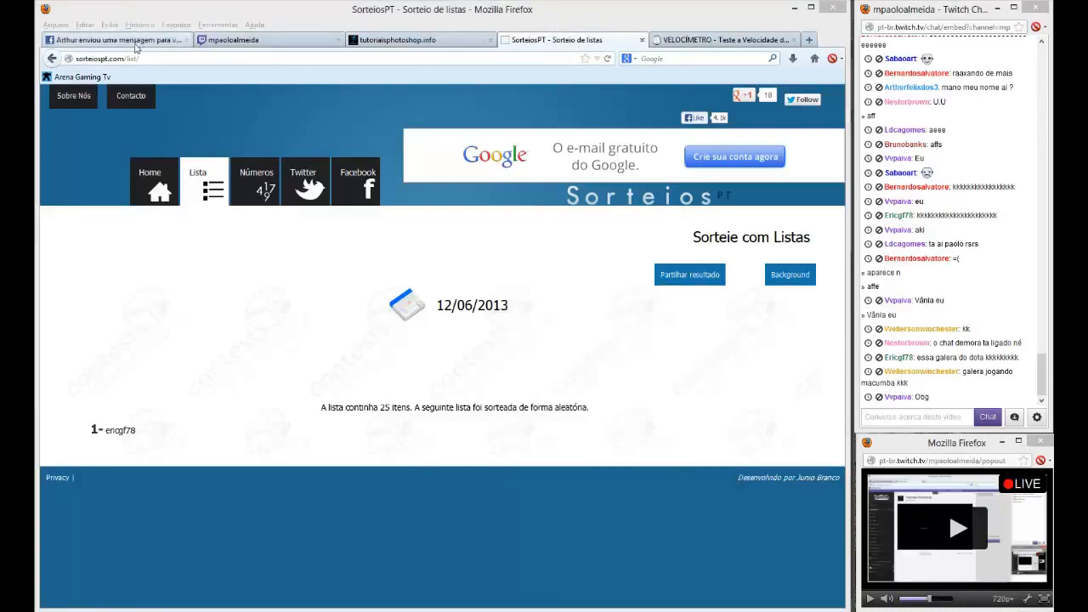
- Switch to Facebook, answer "com" to the contact's question about the two images, and close that conversation
left_click(130, 43)
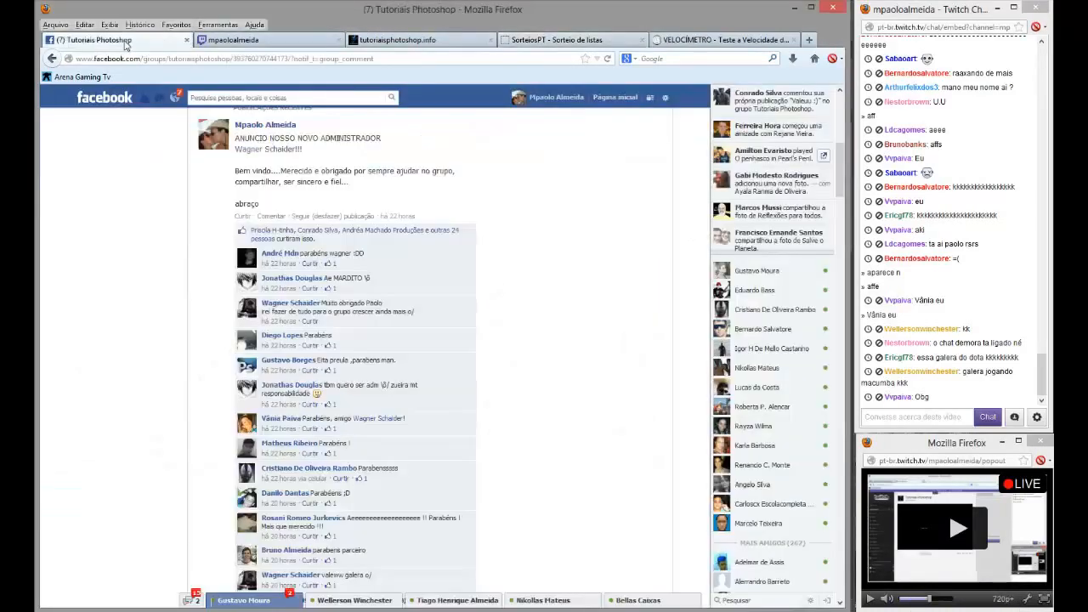
left_click(255, 602)
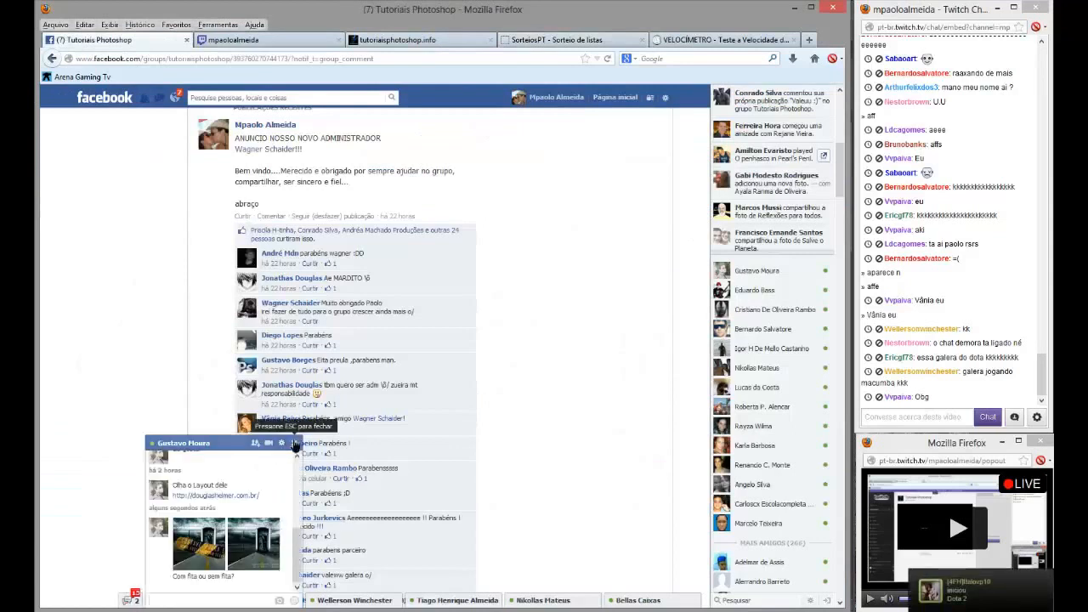
left_click_drag(295, 444, 280, 512)
left_click(255, 600)
type("com")
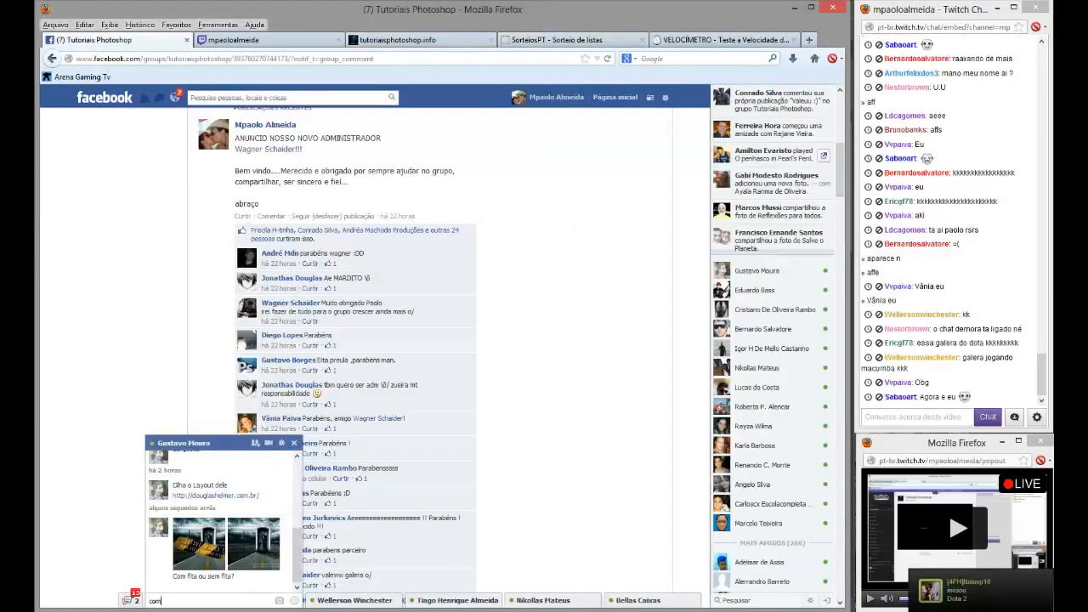
key("Return")
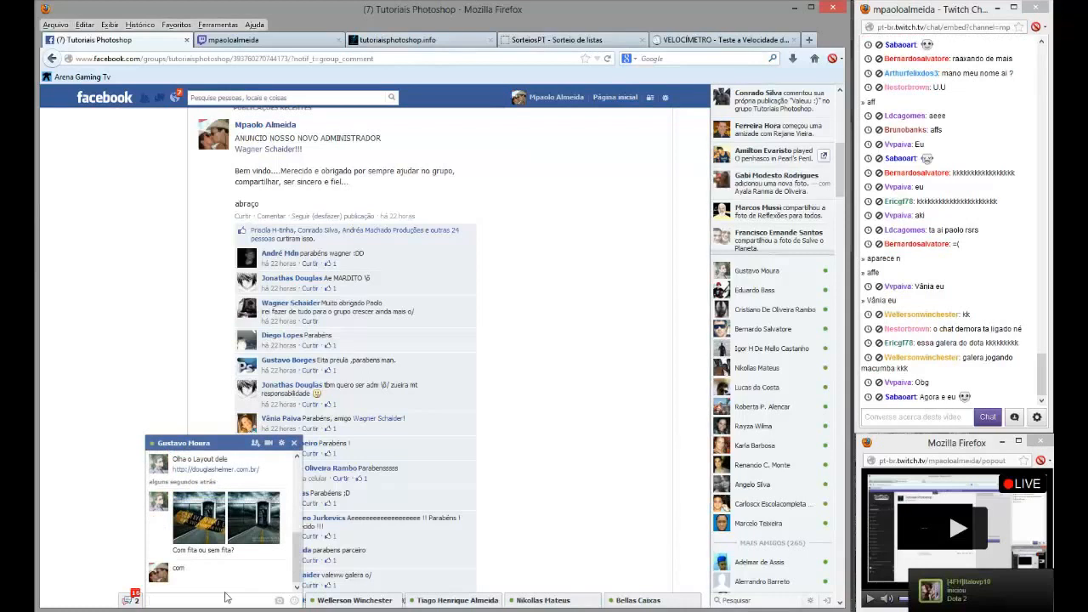
left_click(295, 446)
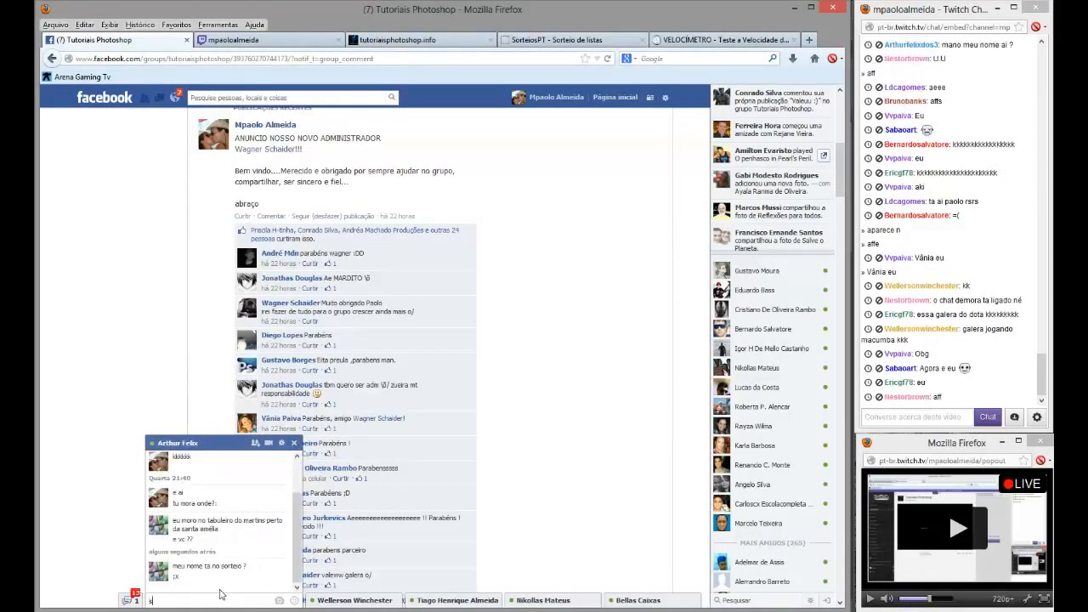
- Answer "sim" to the contact asking about being in the draw, and close that conversation and the group chat
type("im")
key("Return")
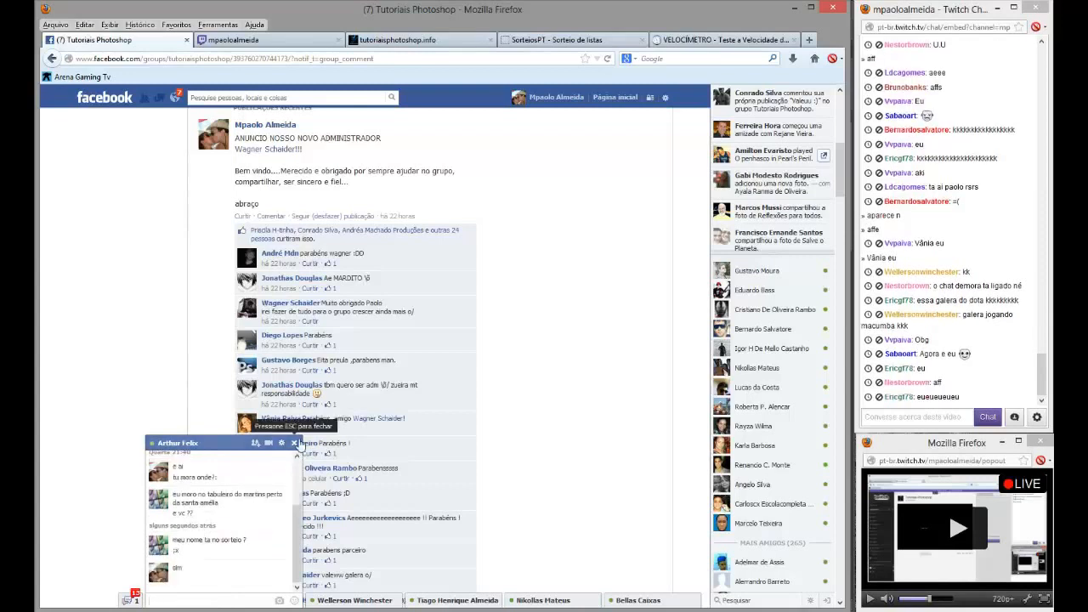
left_click(294, 445)
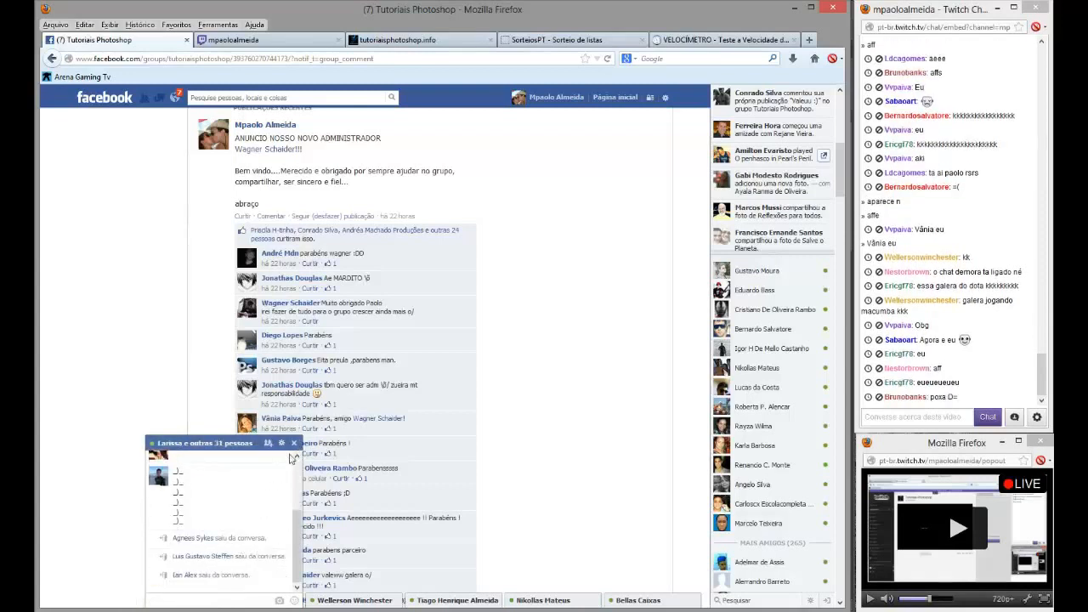
left_click(294, 442)
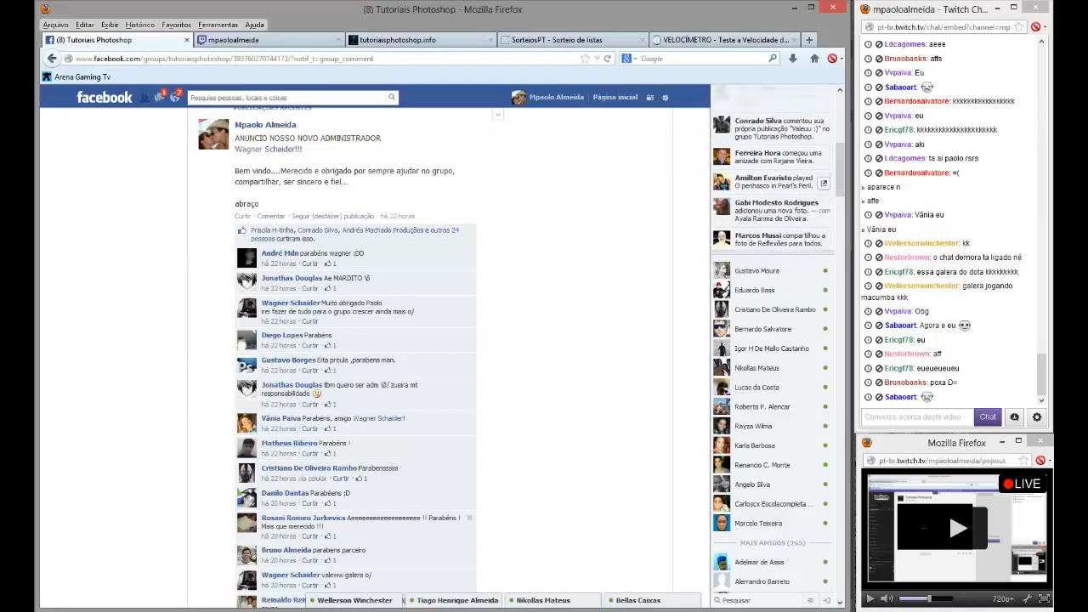
- Recheck the draw result on SorteiosPT, return to Facebook, dismiss the post notification and leave the group conversation
left_click(682, 43)
left_click(575, 40)
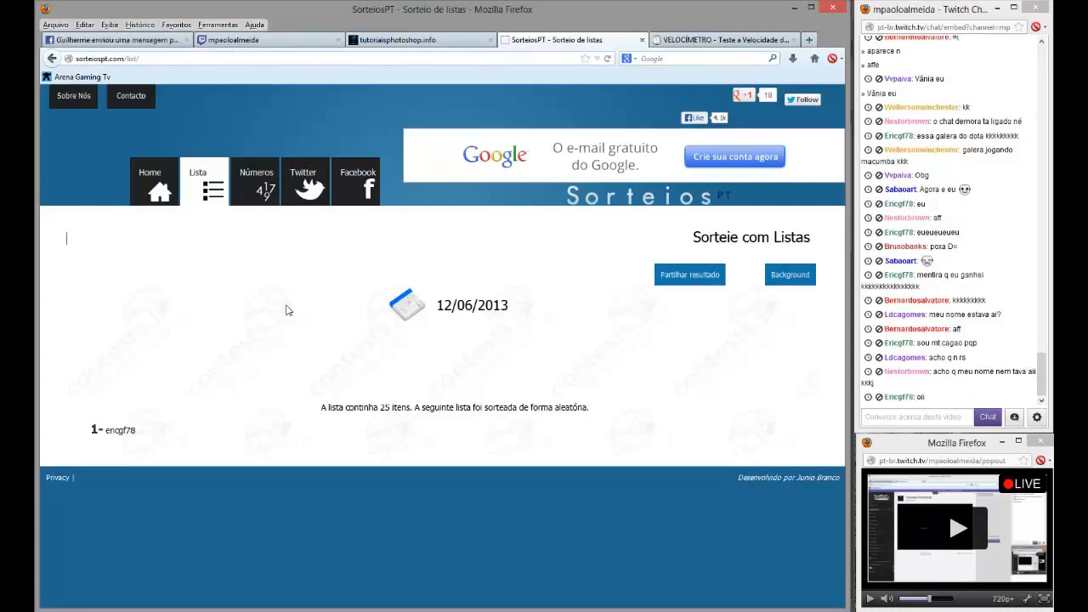
left_click(102, 40)
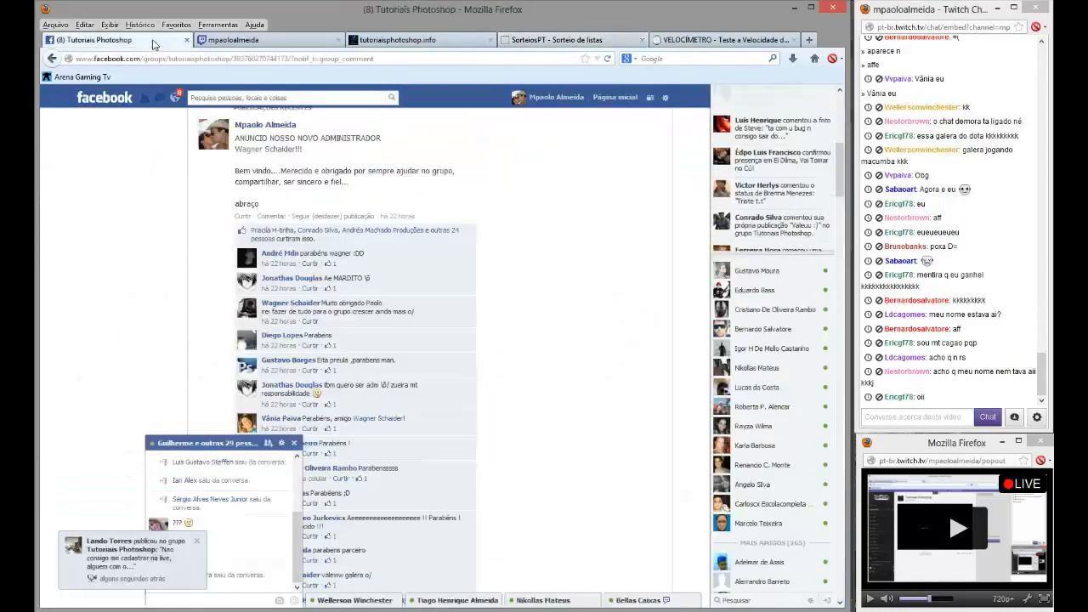
left_click(196, 541)
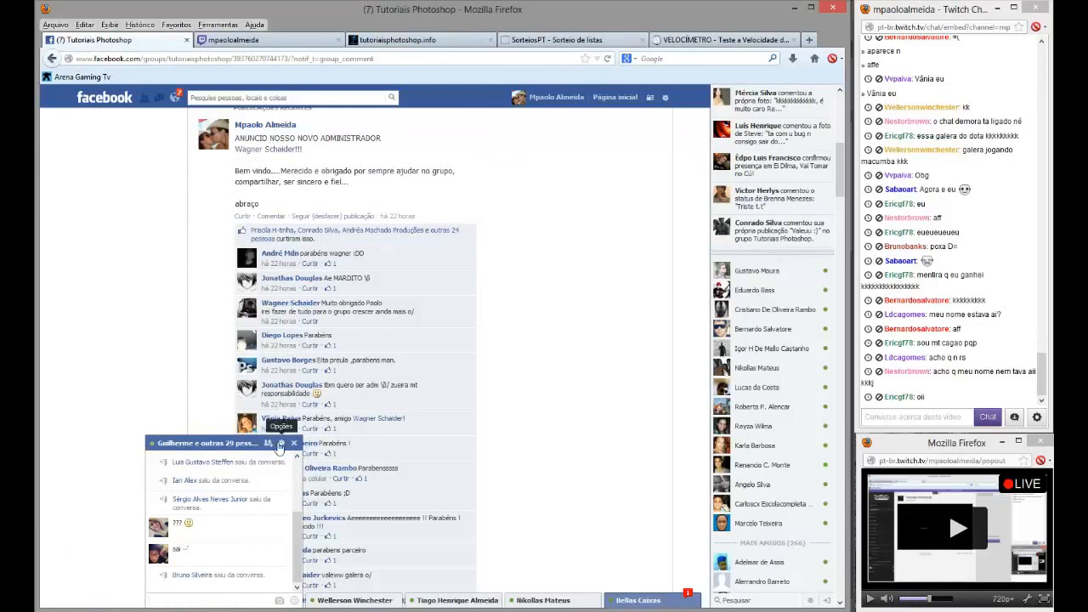
left_click(282, 443)
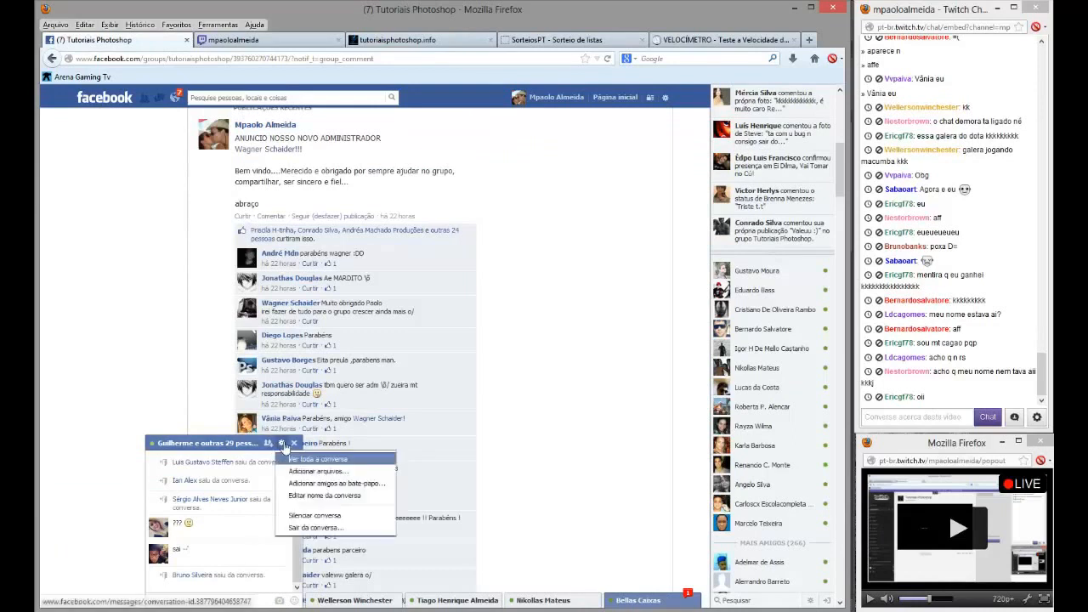
left_click(301, 527)
left_click(483, 219)
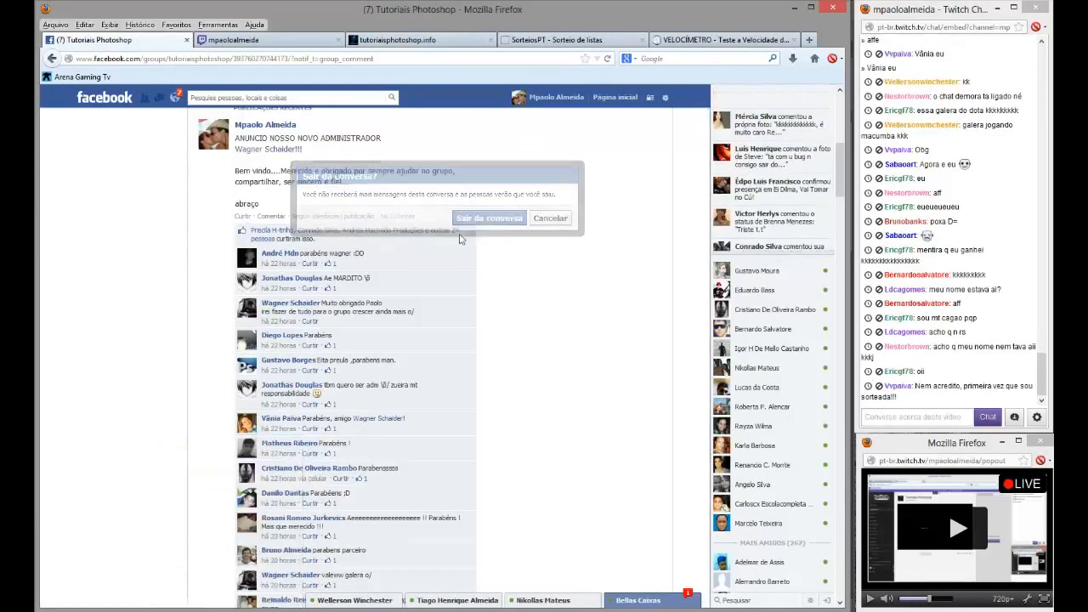
- Read the winner's Facebook message, close that chat and the pop-up chat window, and open the other contact's unread conversation
left_click(250, 561)
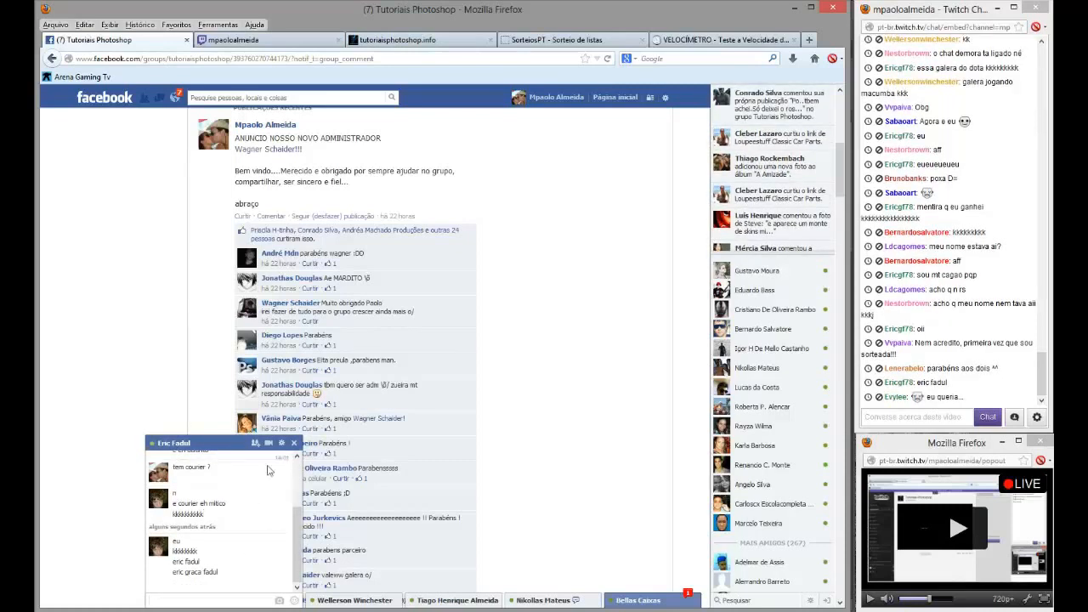
left_click(294, 442)
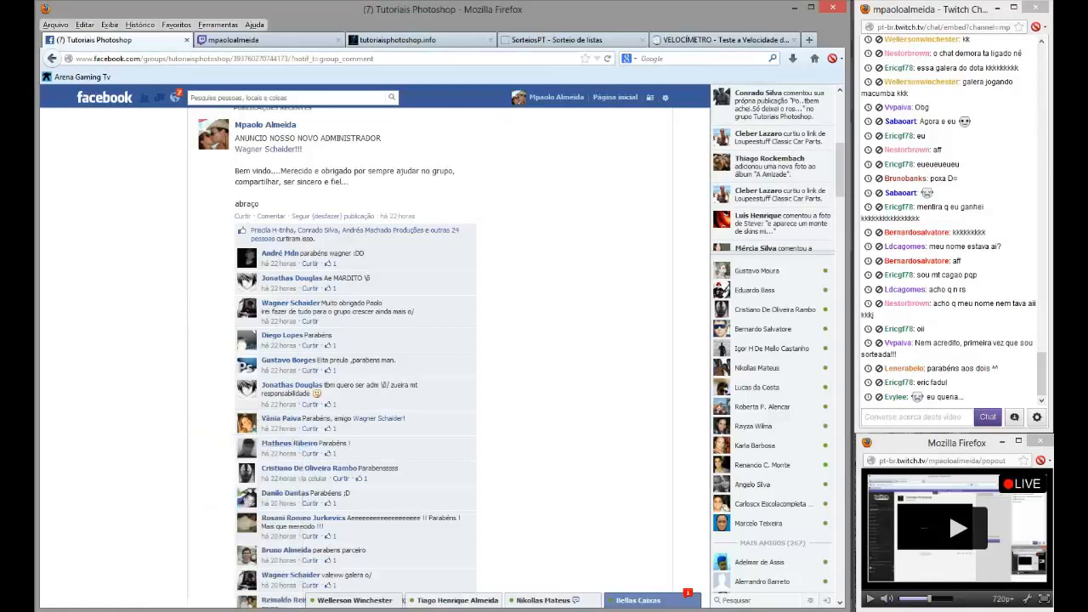
left_click(737, 292)
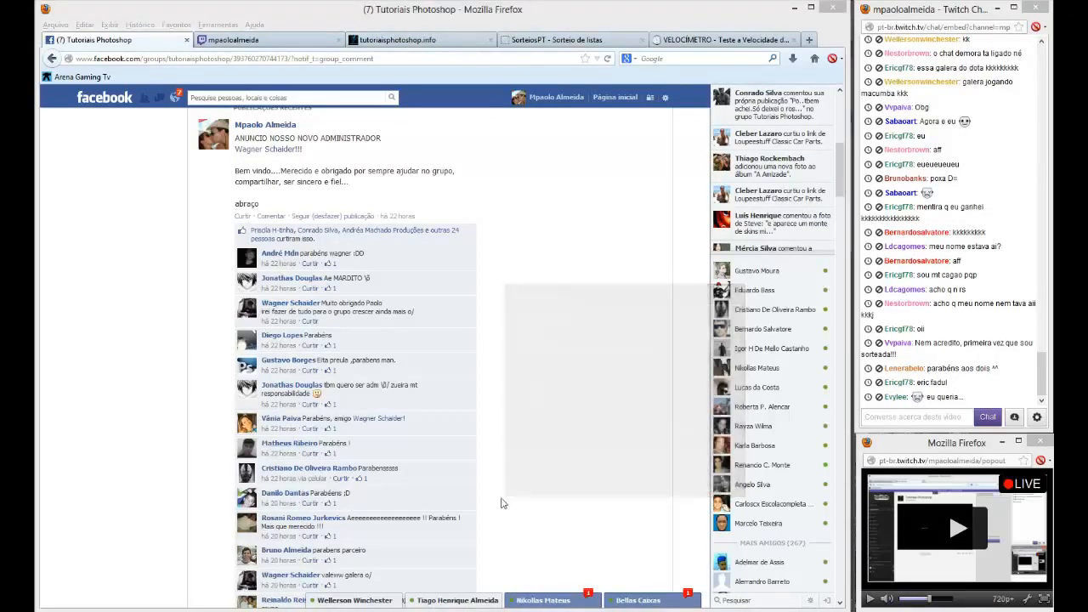
left_click(543, 600)
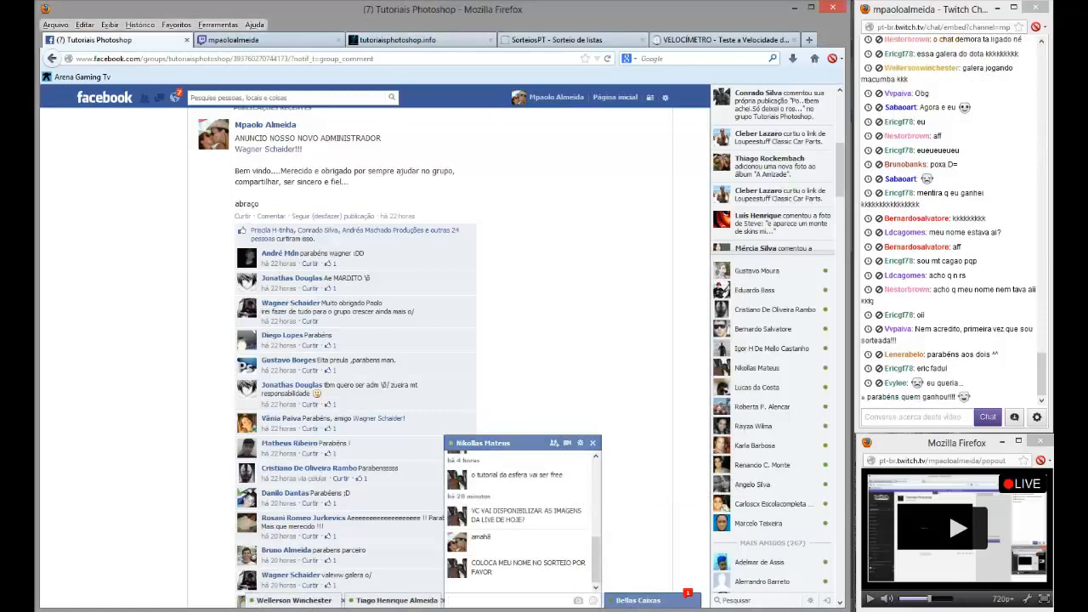
- Switch to Photoshop to view the finished energy sphere composite, and return to Firefox
key("alt+Tab")
left_click(344, 47)
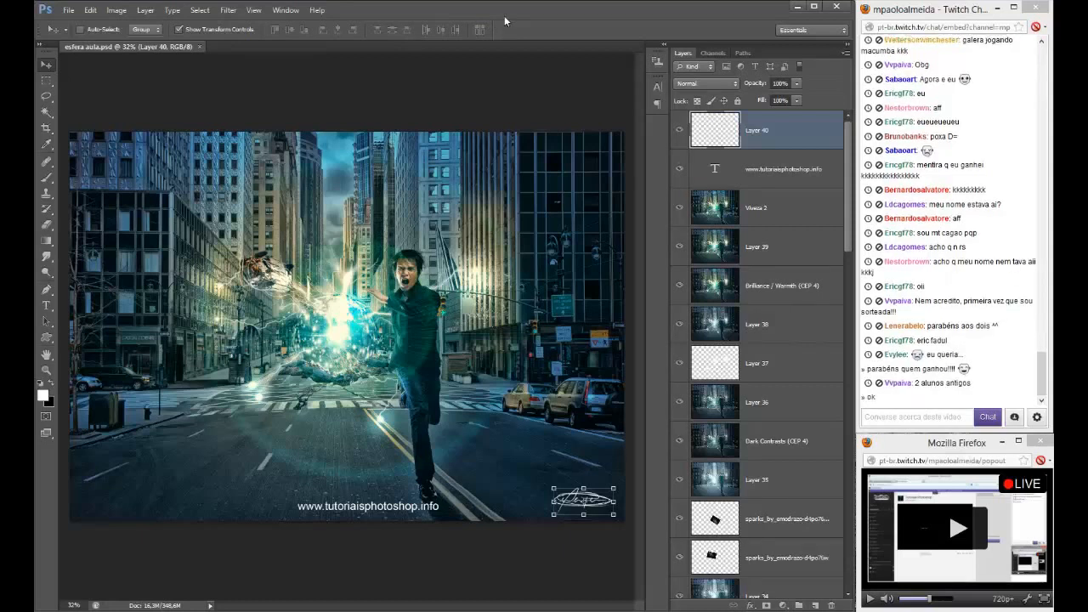
key("alt+Tab")
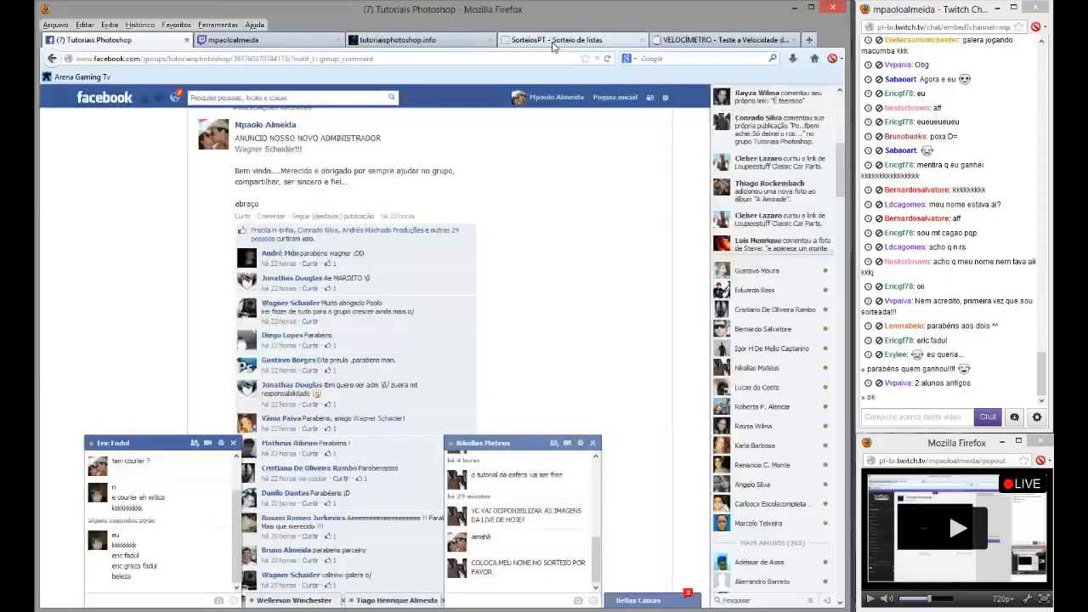
left_click(552, 40)
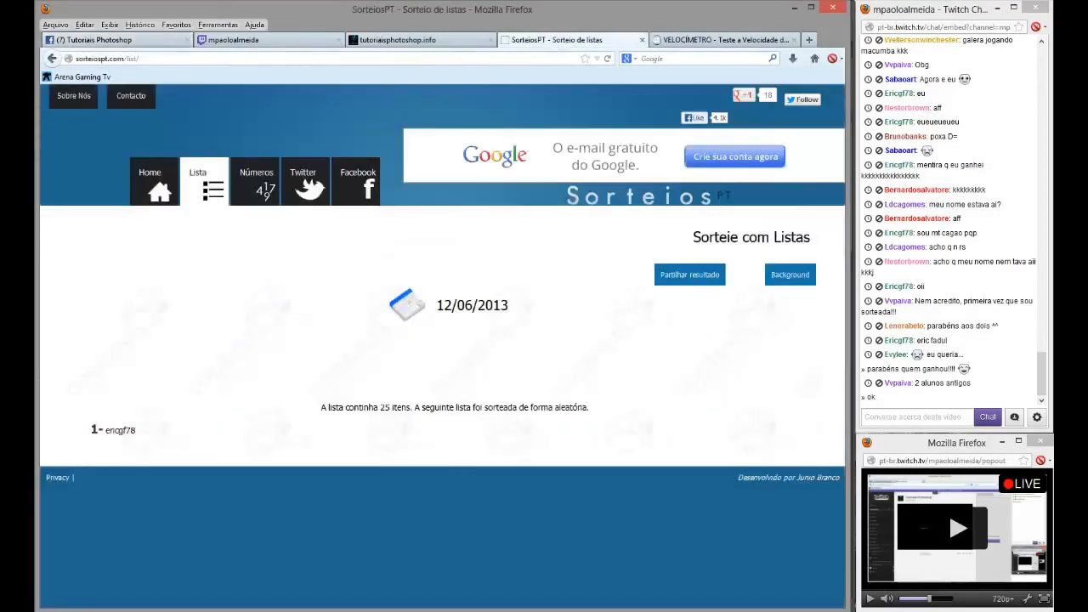
left_click(890, 416)
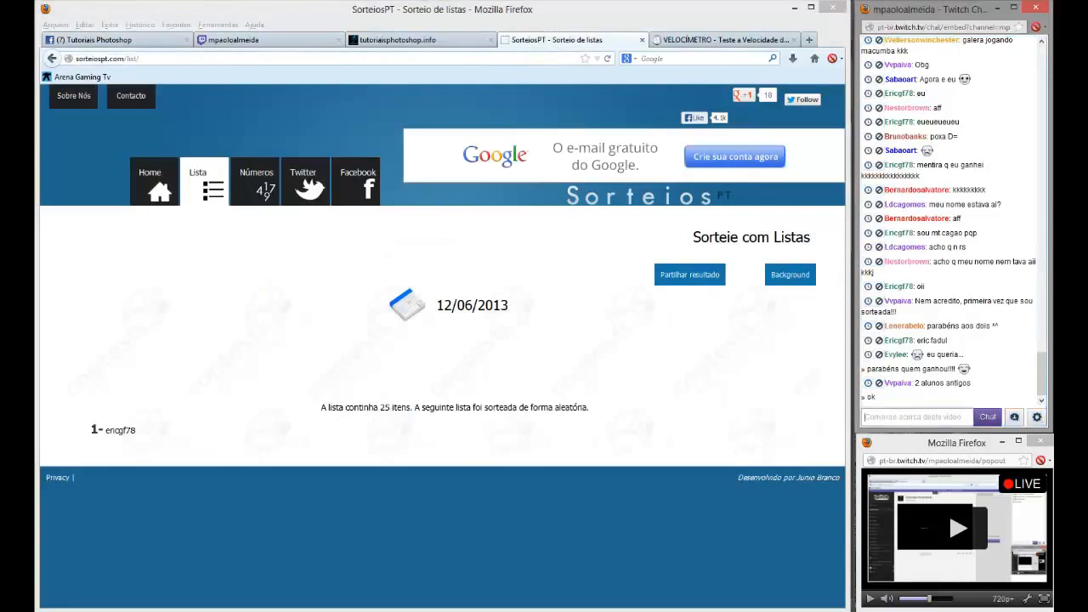
type("http://sorteiospt.com/list/")
key("Return")
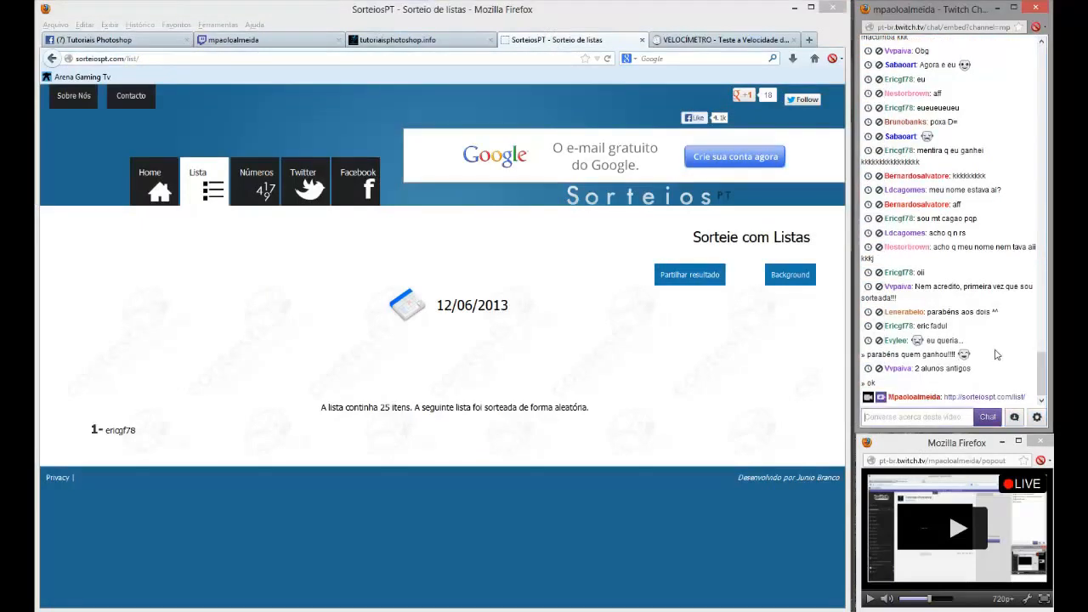
- Return to Facebook, send the winner the messages "ddepois converamos rsrs" and "parabéns", and close that conversation
left_click(97, 41)
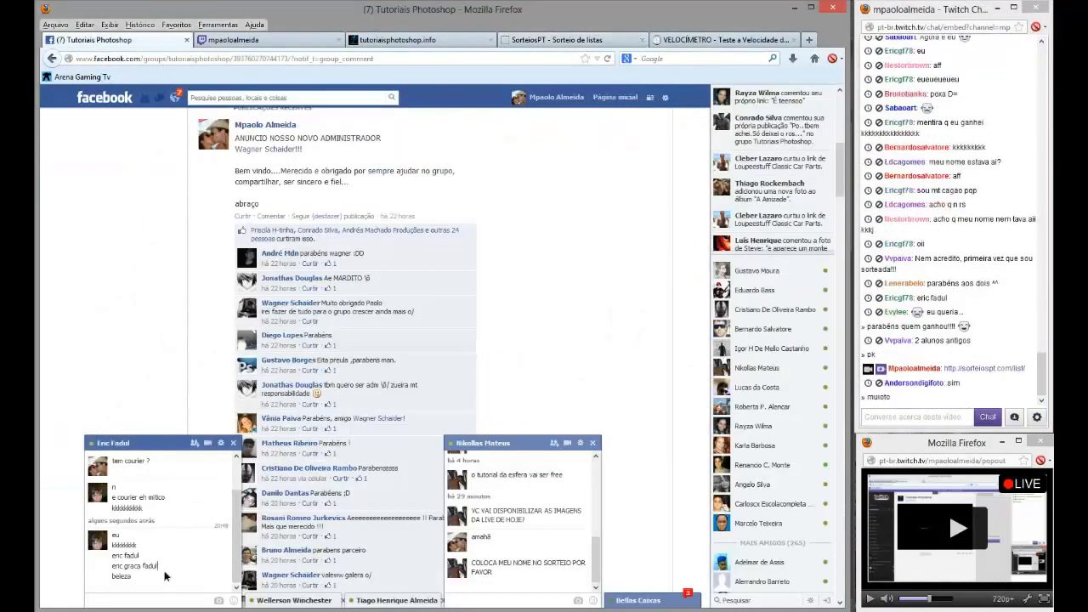
type("ddepois converamos rsrs")
key("Return")
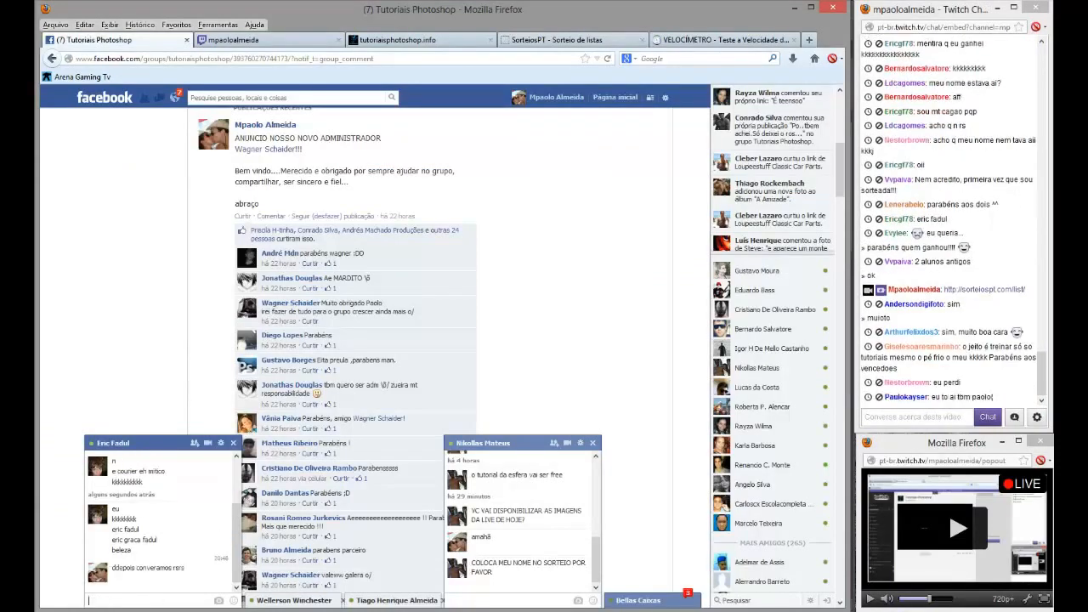
type("parabéns")
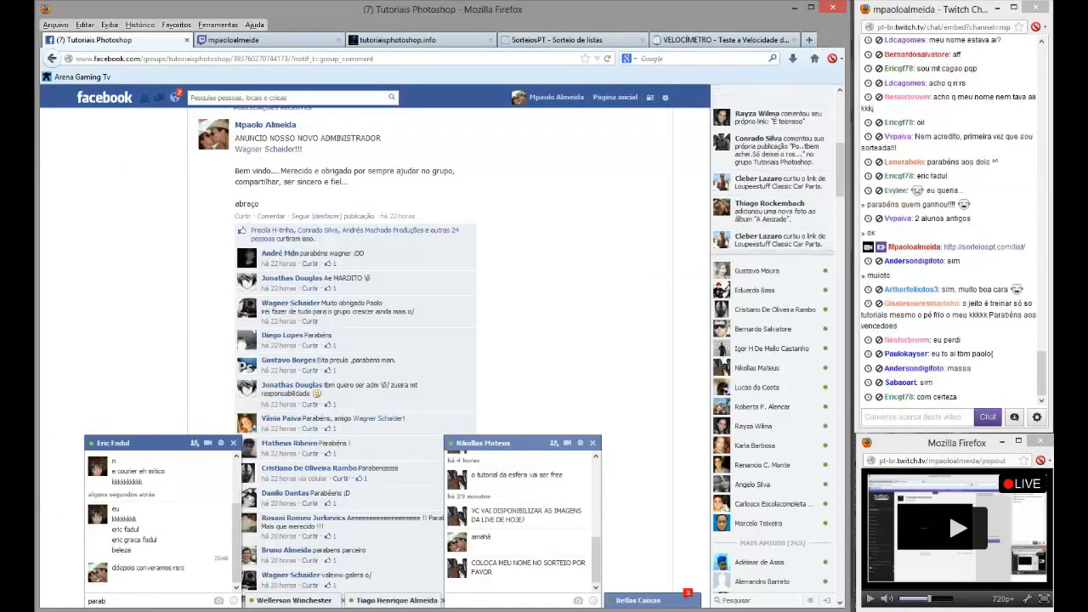
key("Return")
left_click(233, 443)
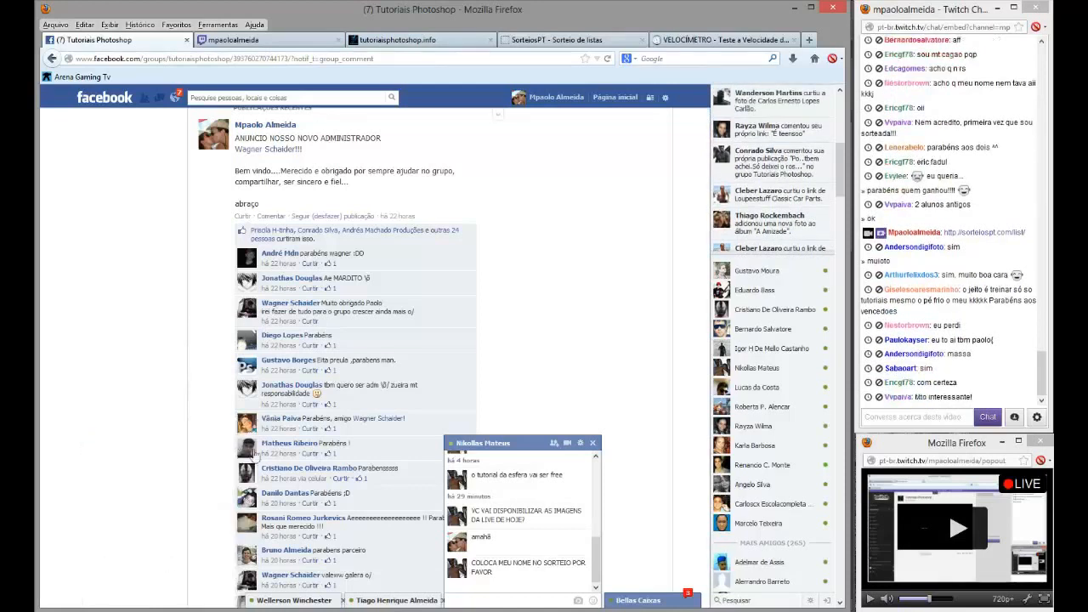
left_click(980, 387)
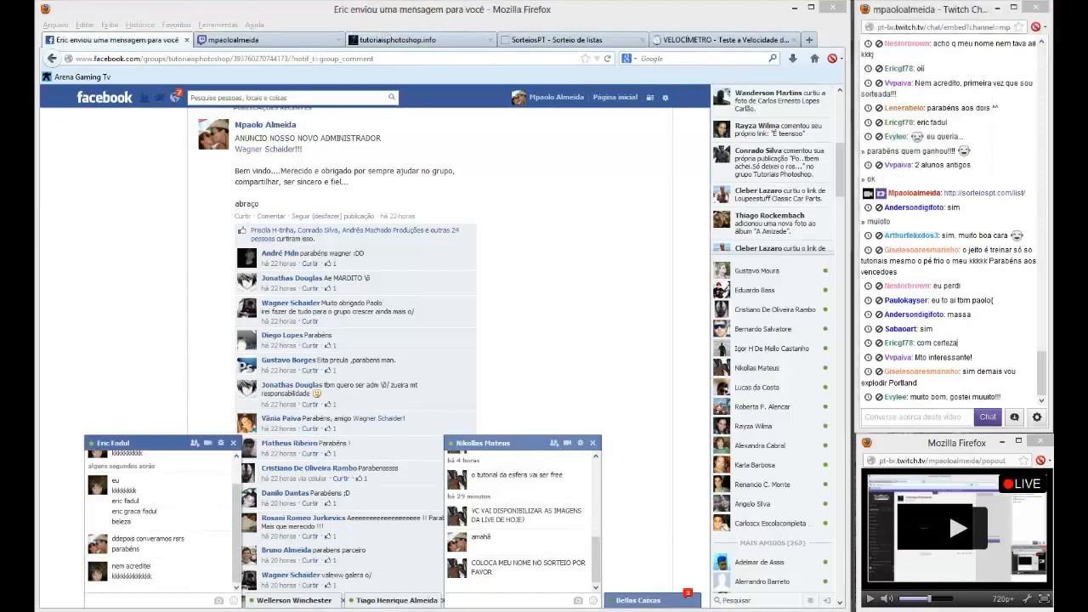
- Switch to Photoshop to view the finished energy sphere composite, return to Firefox and open the Loja page on tutoriaisphotoshop.info
key("alt+Tab")
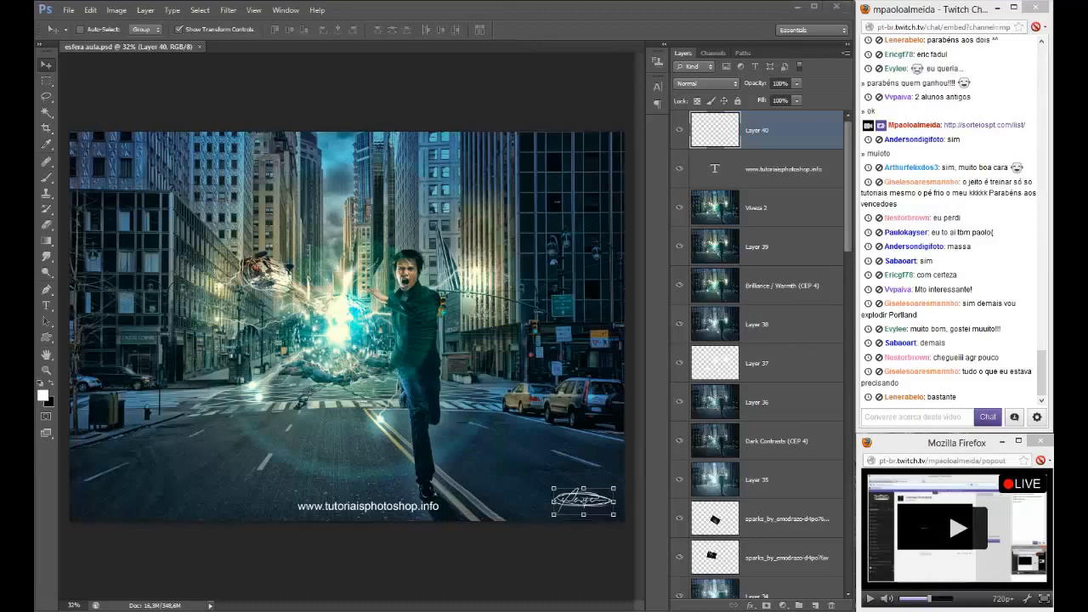
key("alt+Tab")
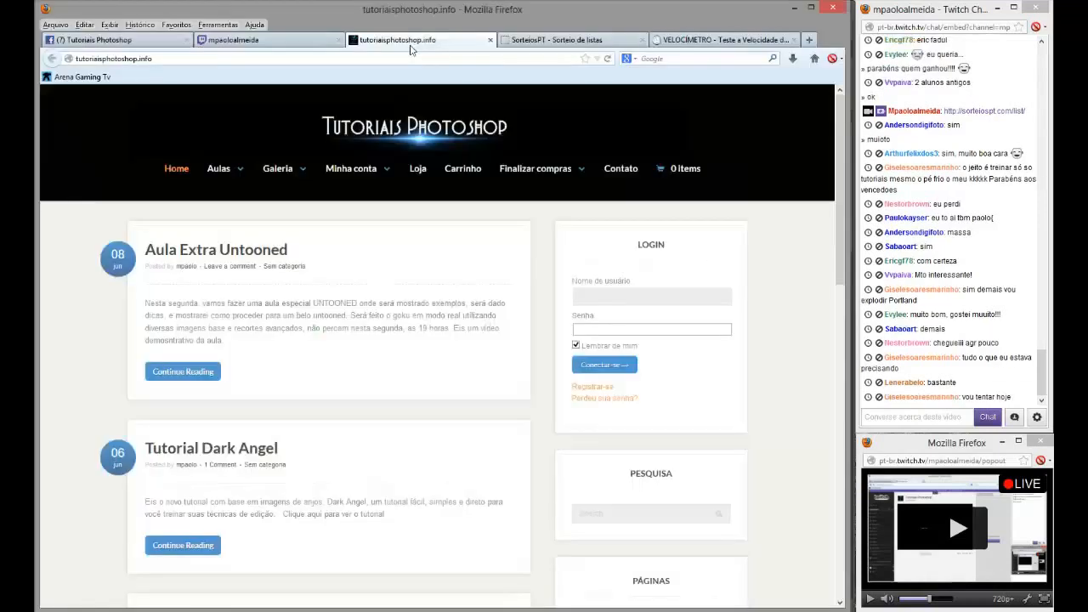
left_click(417, 169)
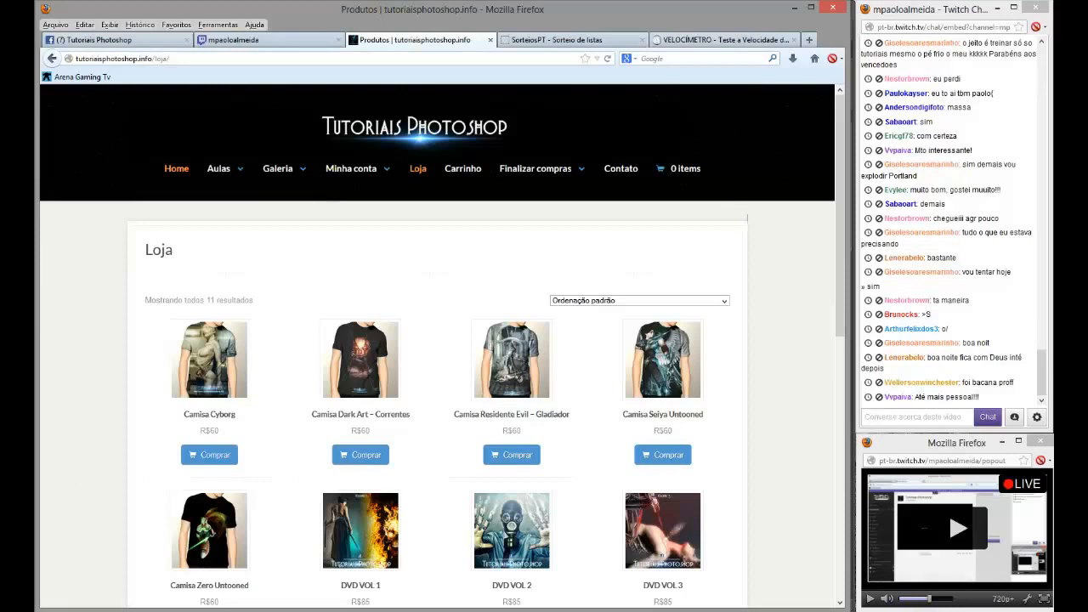
- Switch to the live streaming program and bring up its list of broadcast channels
left_click(491, 221)
mouse_move(447, 221)
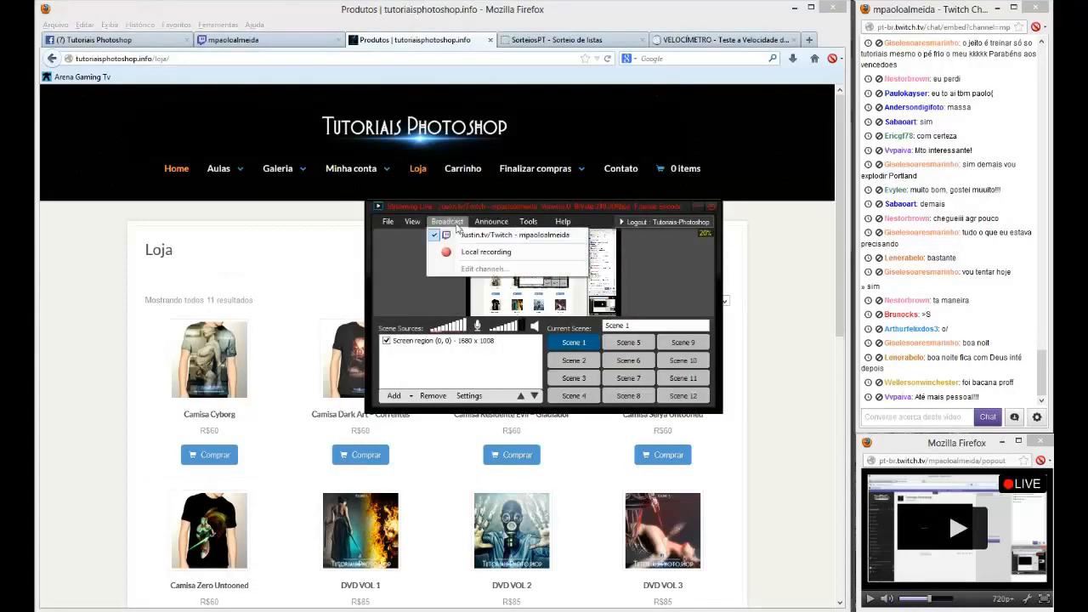